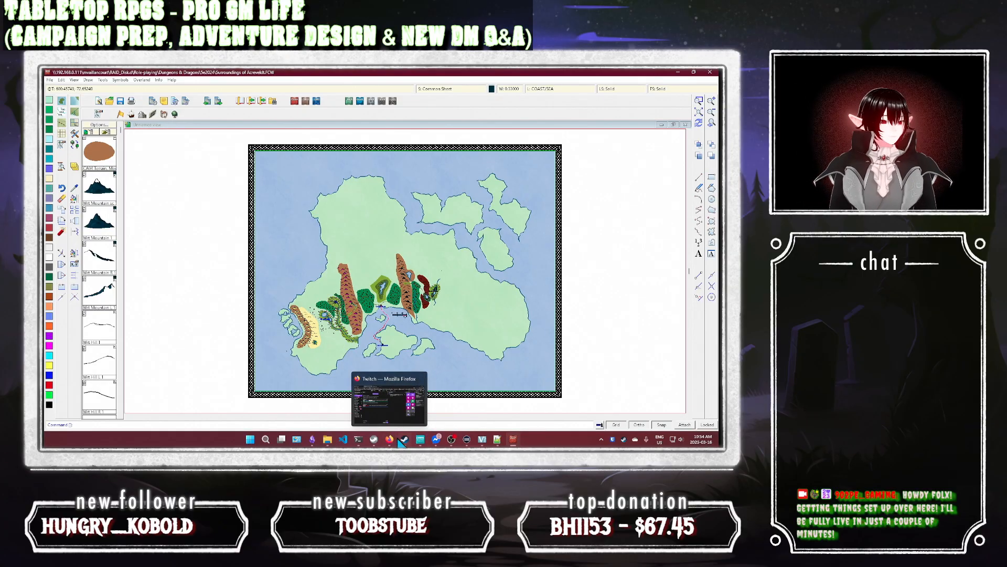
Step: Switch to Firefox, play the track Mediterranea in Monstercat Player, and bring up the Twitch Stream Manager
click(389, 402)
click(247, 77)
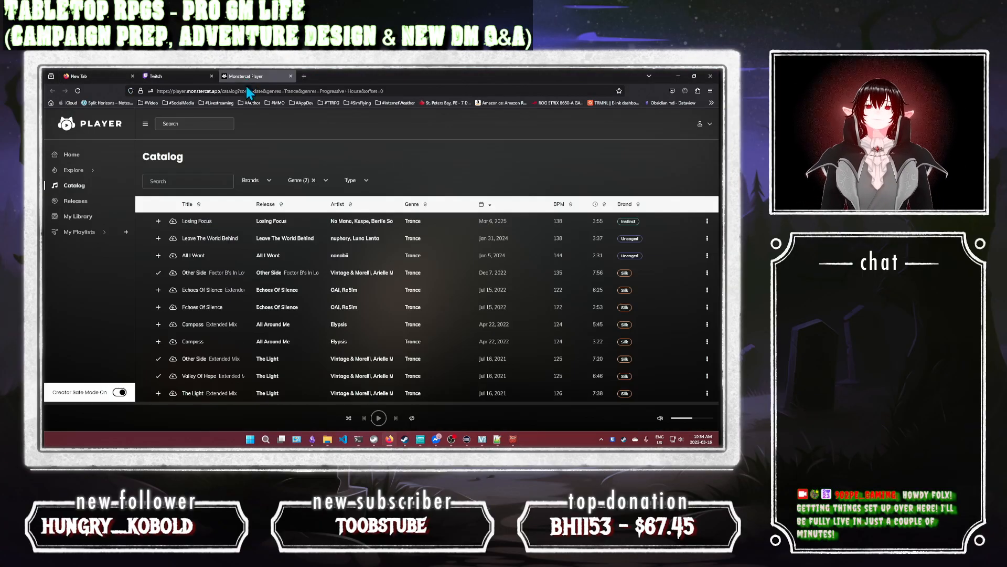
scroll(319, 291, down, 5)
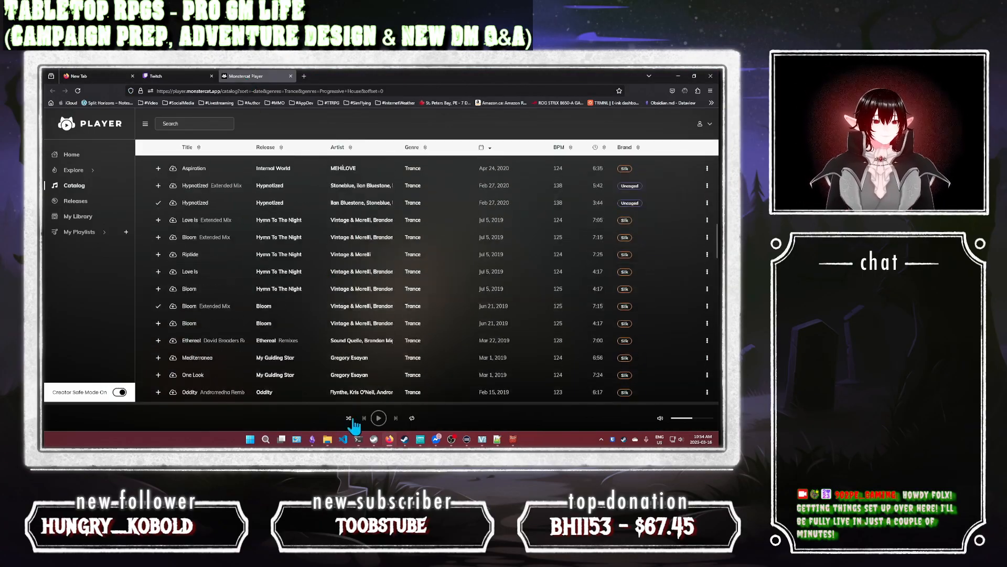
click(145, 358)
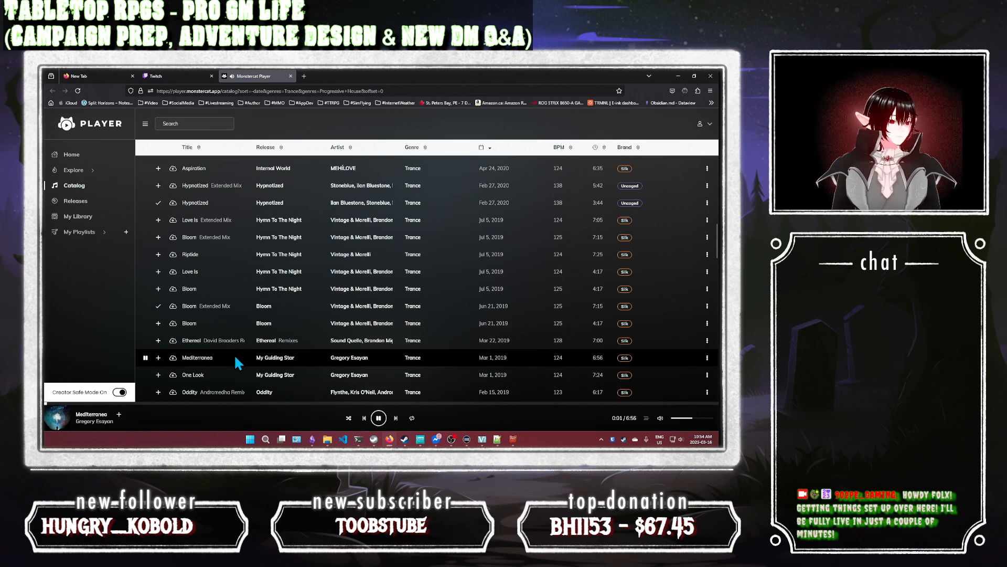
click(172, 75)
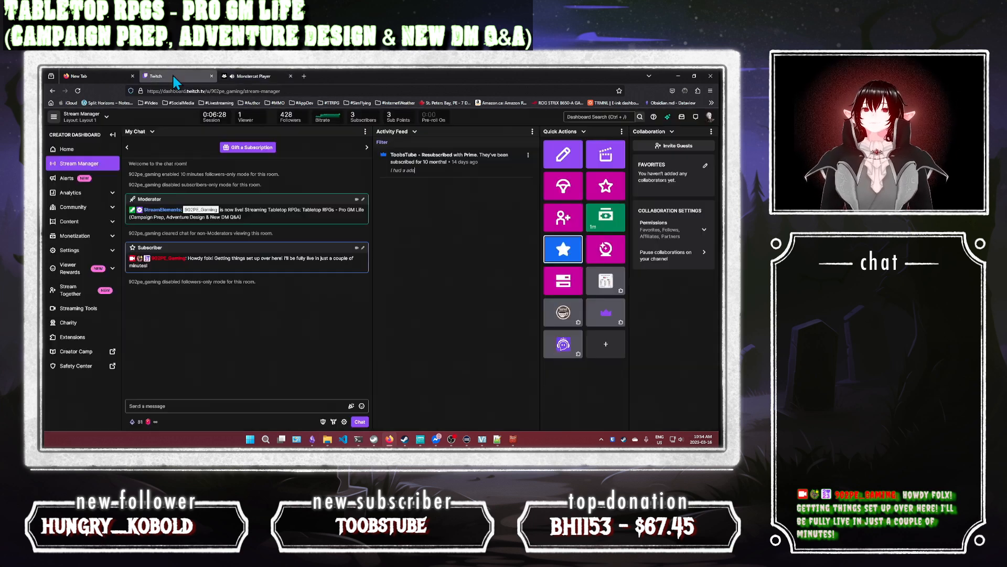
Step: Switch to Campaign Cartographer, make the "areas of influence" sheet current and activate sheet effects for the map
click(513, 439)
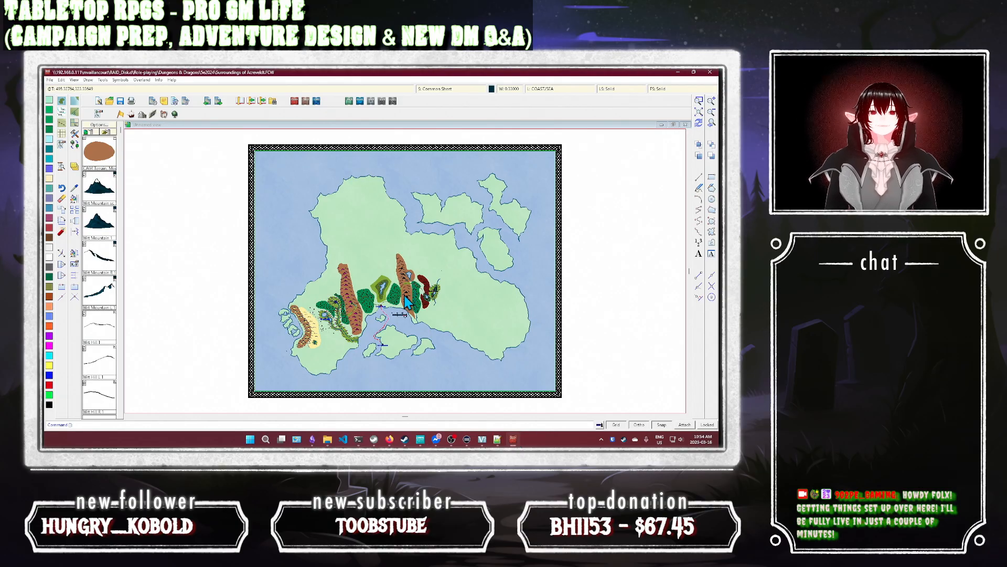
click(437, 90)
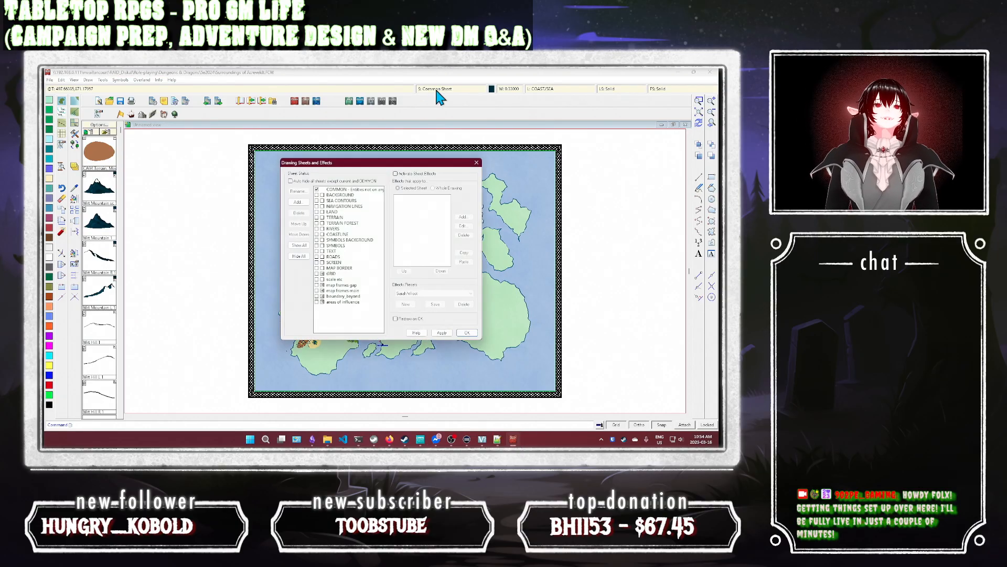
click(317, 301)
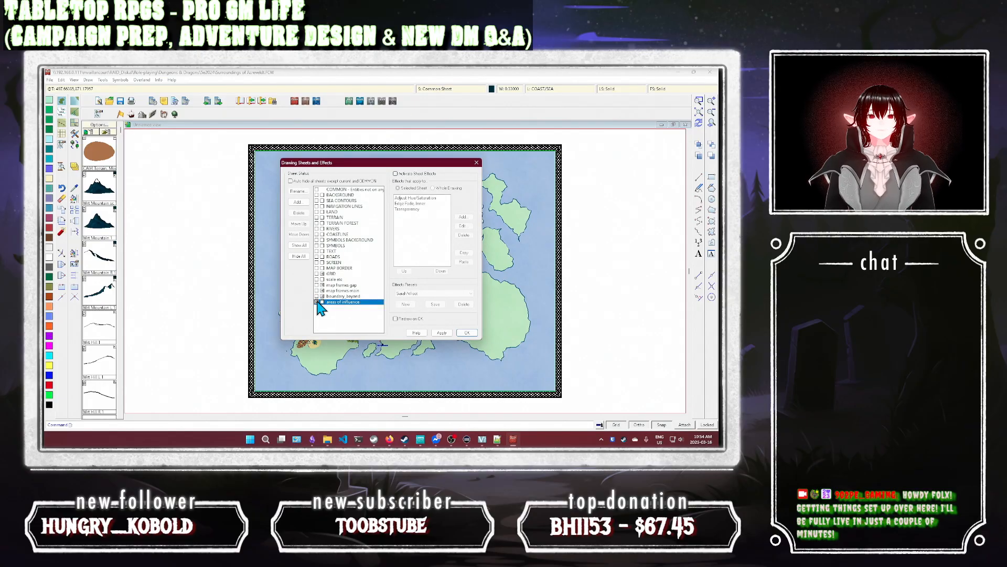
click(402, 175)
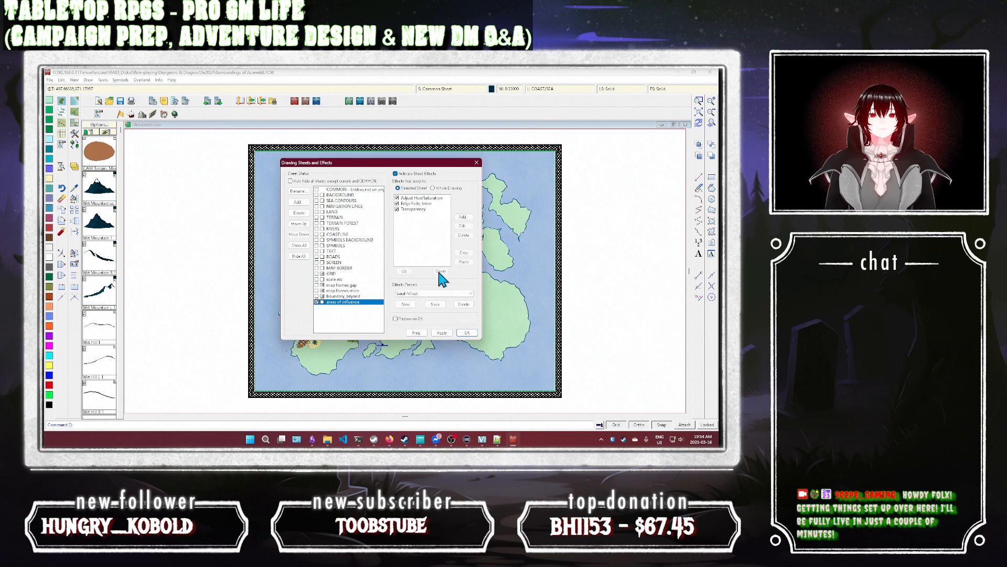
click(466, 332)
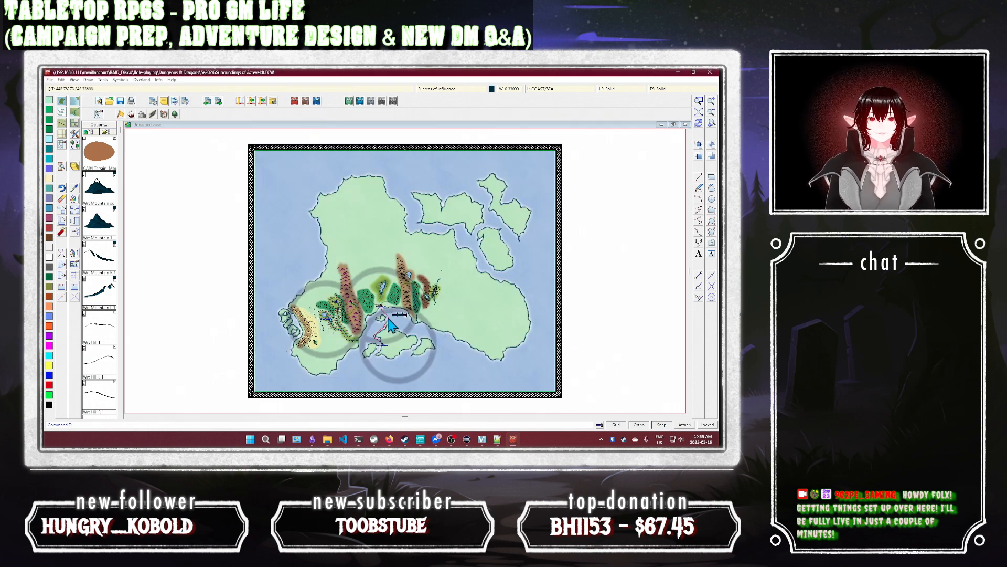
Step: Copy the central influence circle from its centre, placing copies around the eastern lakeside settlement and over the southeastern peninsula
scroll(389, 321, up, 3)
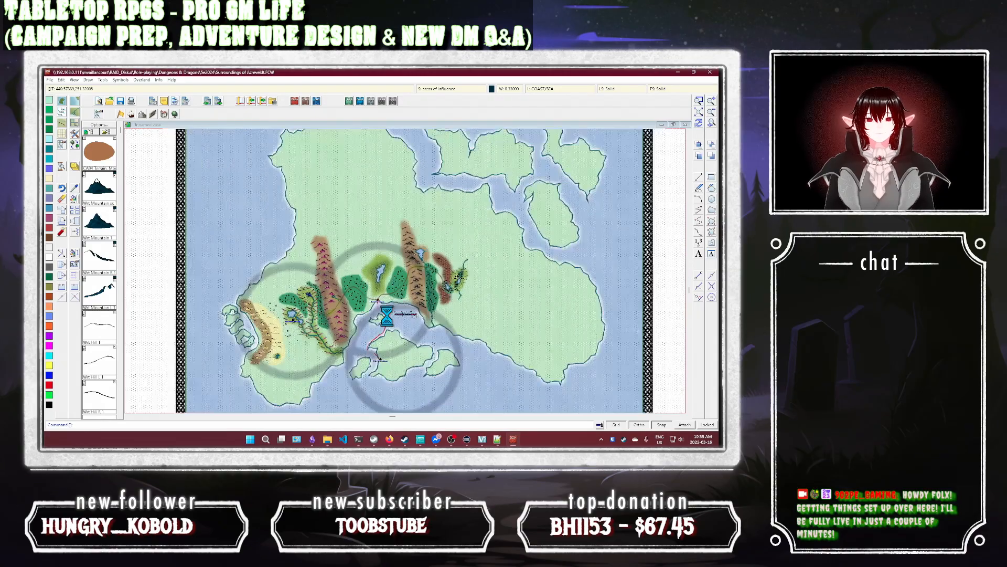
scroll(388, 318, up, 1)
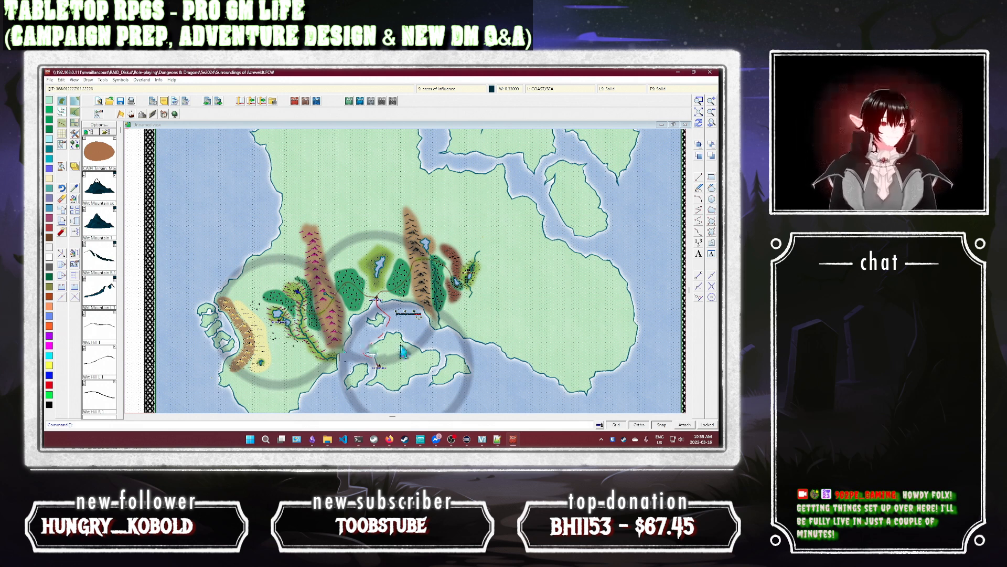
scroll(402, 341, up, 3)
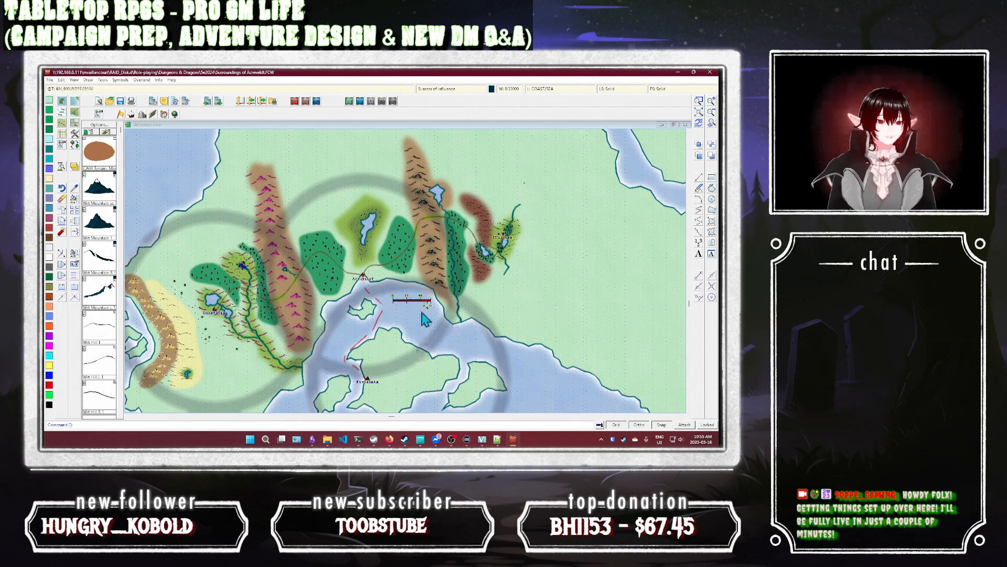
click(74, 208)
click(343, 186)
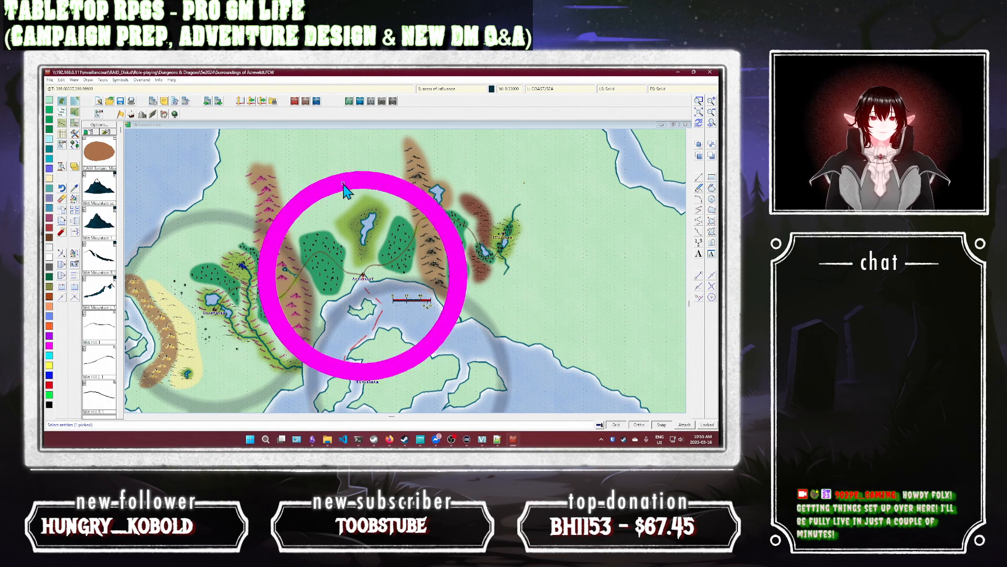
right_click(366, 280)
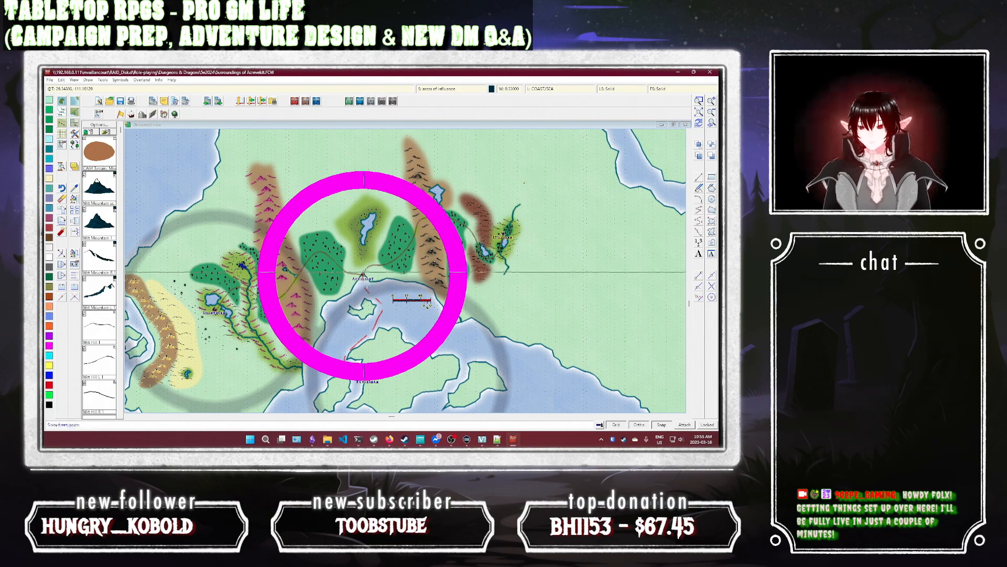
click(363, 274)
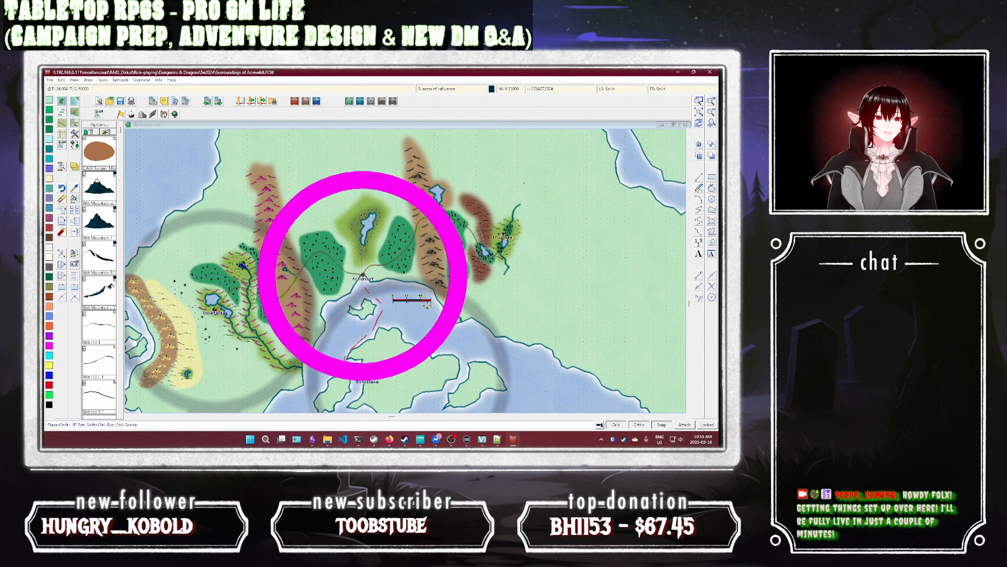
click(506, 234)
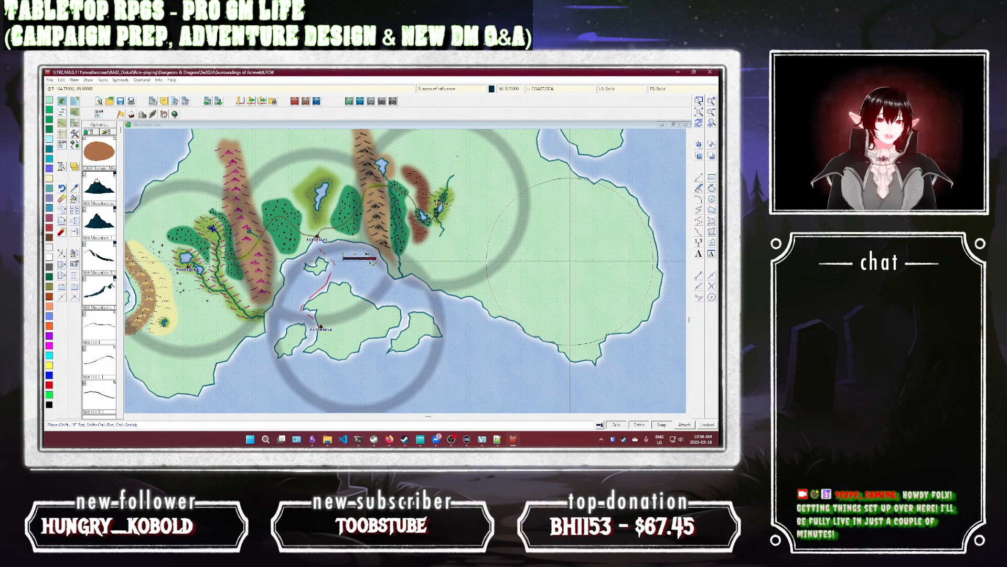
click(571, 260)
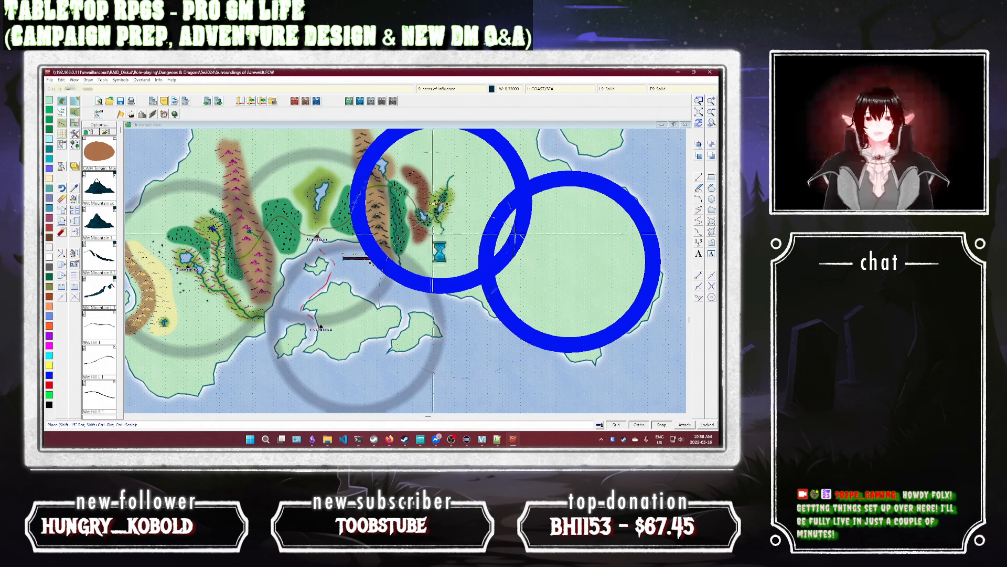
Step: Place two more copies of the influence circle, over the mainland's western coast and its northwestern headland
drag(432, 234, 471, 345)
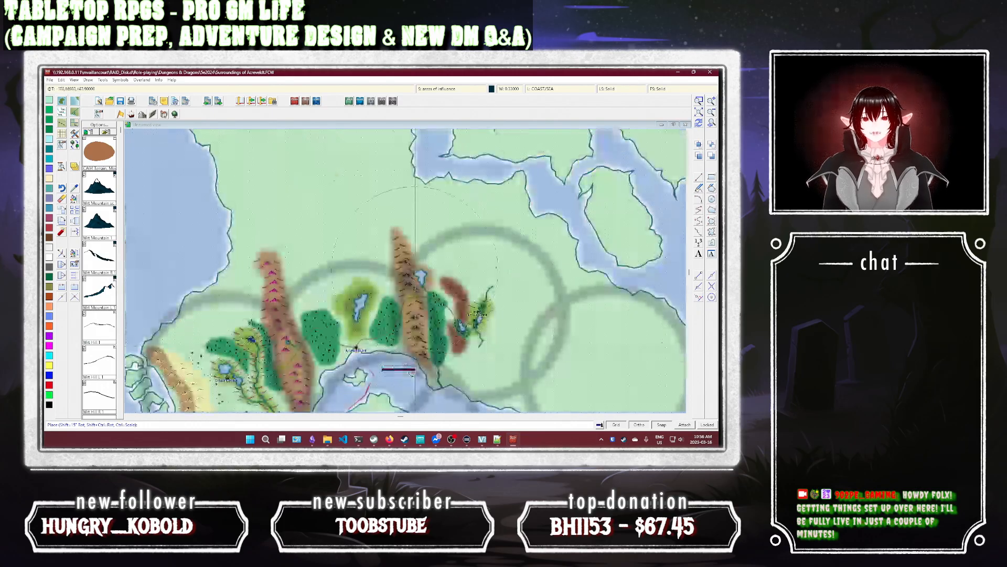
drag(360, 246, 410, 288)
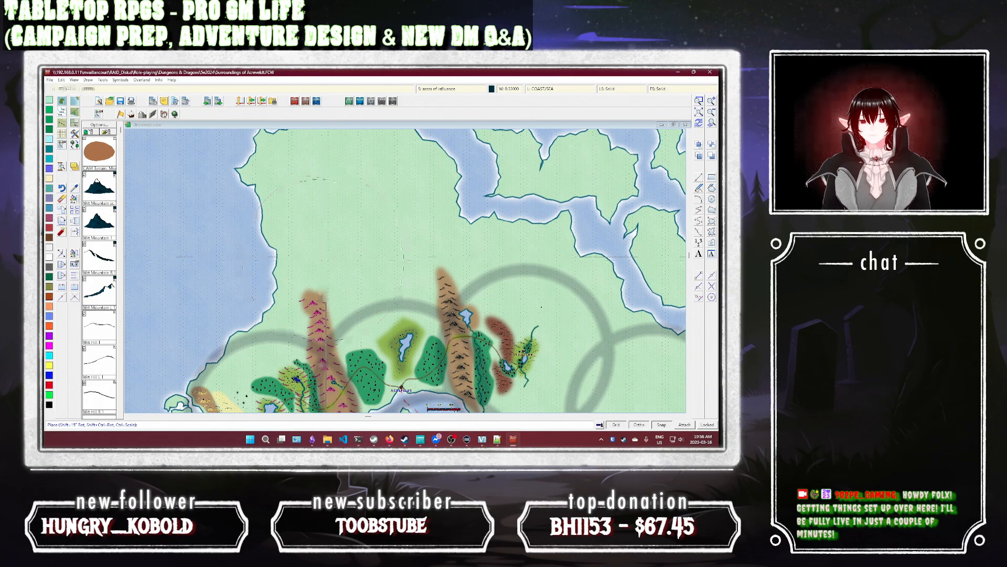
click(320, 260)
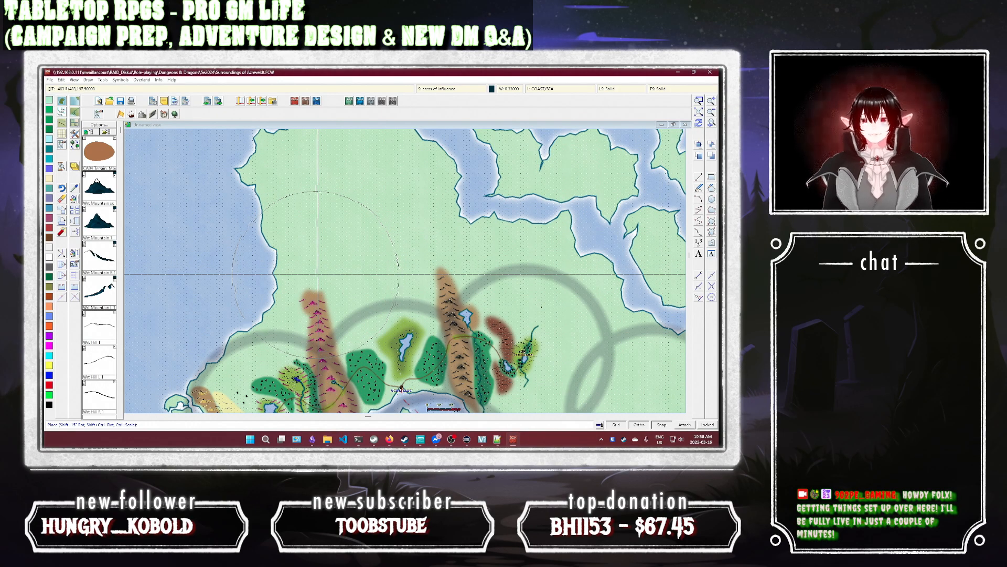
click(315, 272)
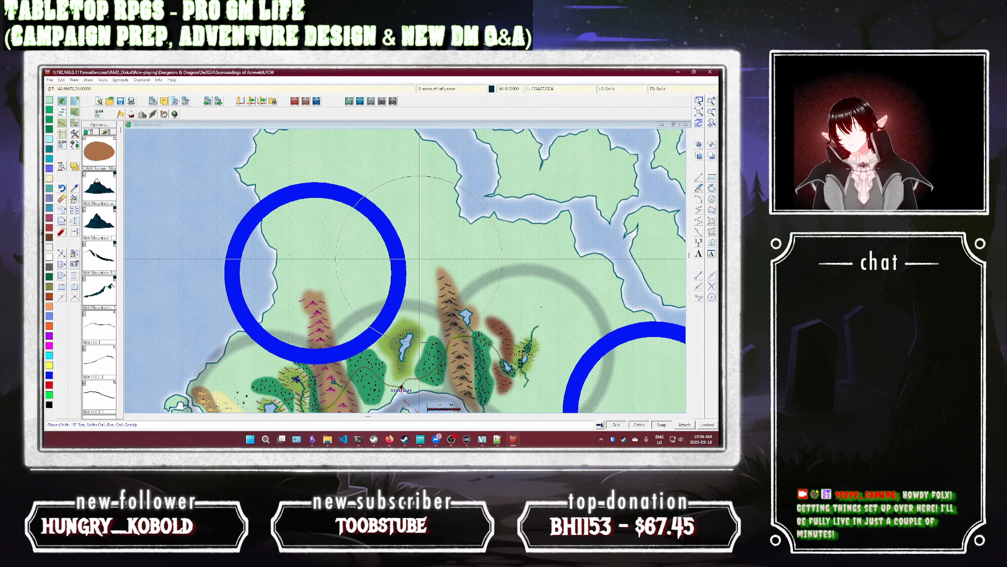
drag(405, 314, 383, 318)
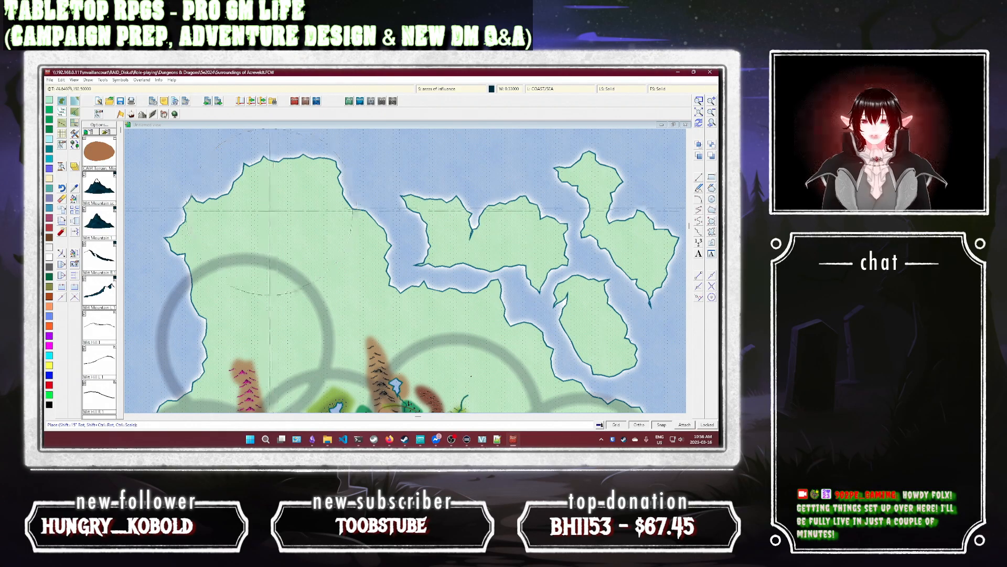
click(269, 209)
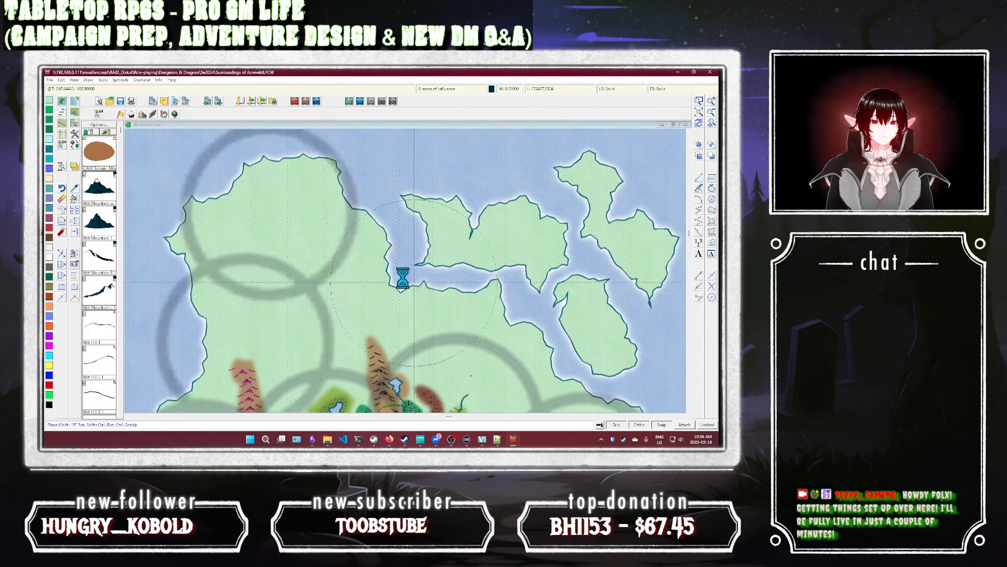
Step: Place three more influence circle copies, over the north-central mainland, the northern island and the northeastern islands
drag(403, 278, 362, 263)
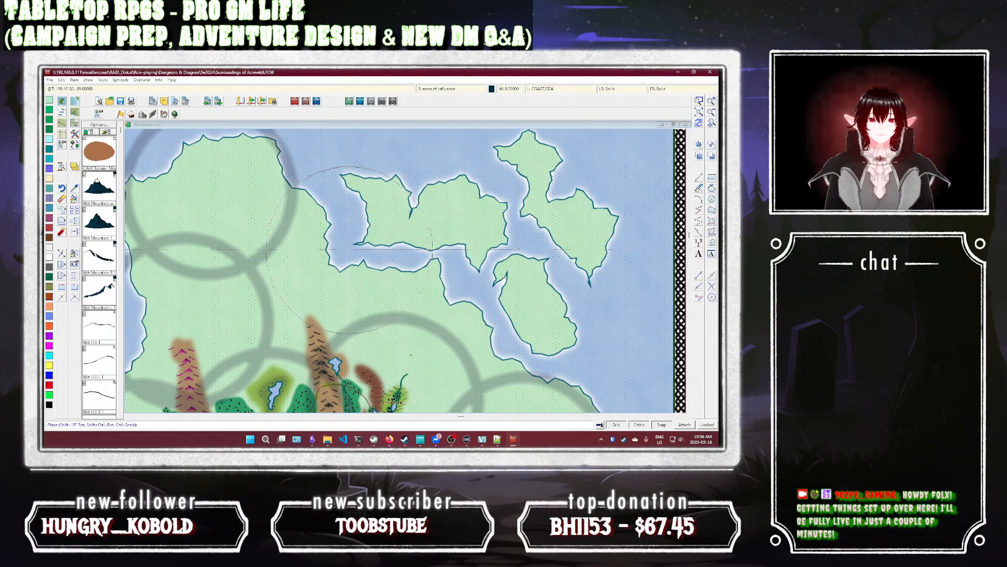
click(350, 250)
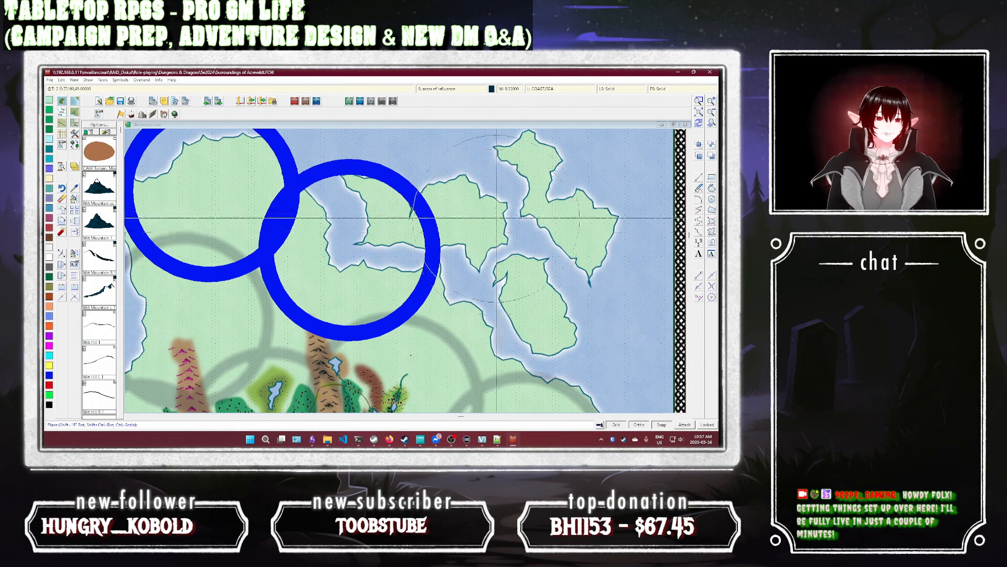
drag(496, 218, 465, 241)
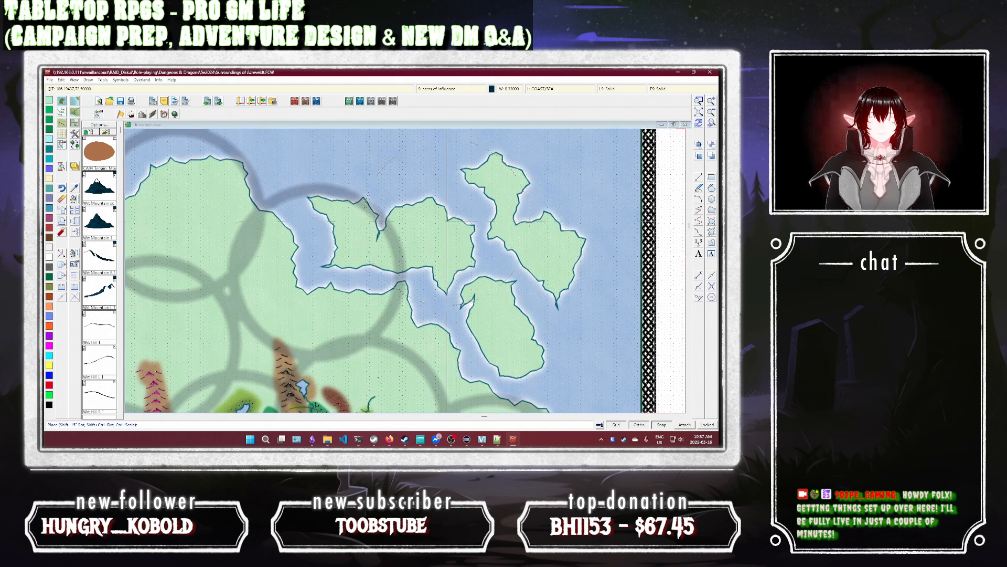
click(446, 222)
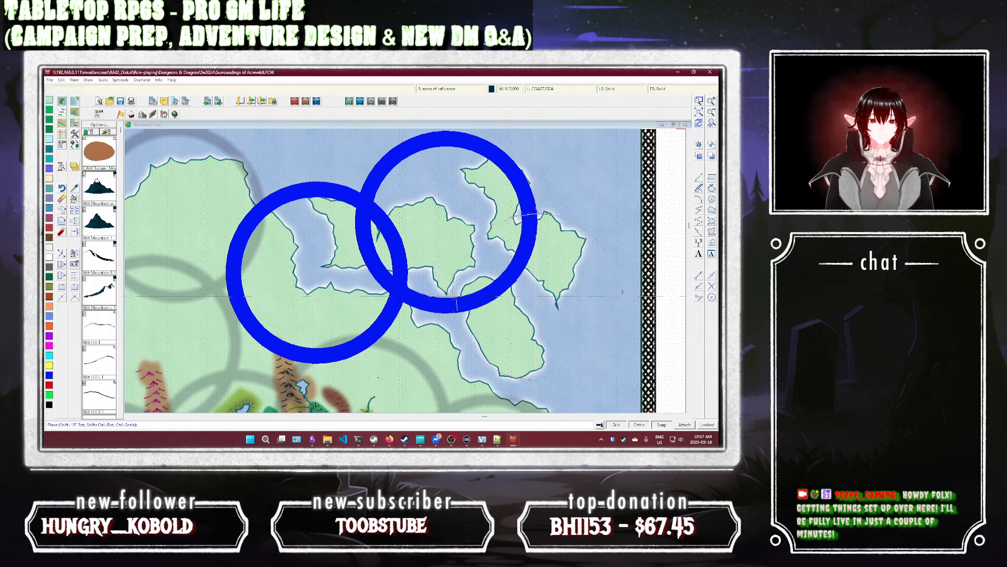
click(541, 297)
Step: Finish copying the influence circles and save the map
drag(571, 344, 493, 247)
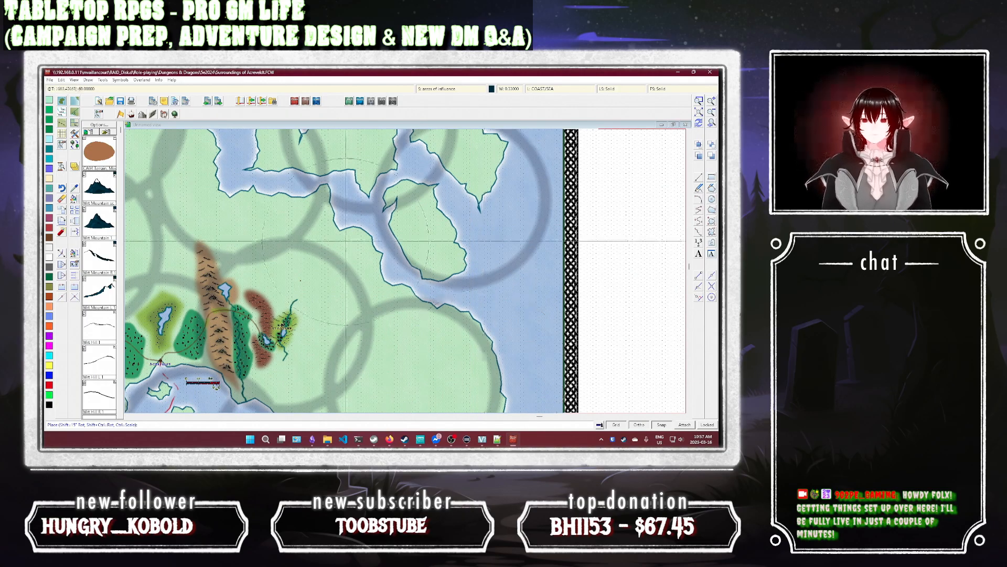
scroll(400, 282, down, 1)
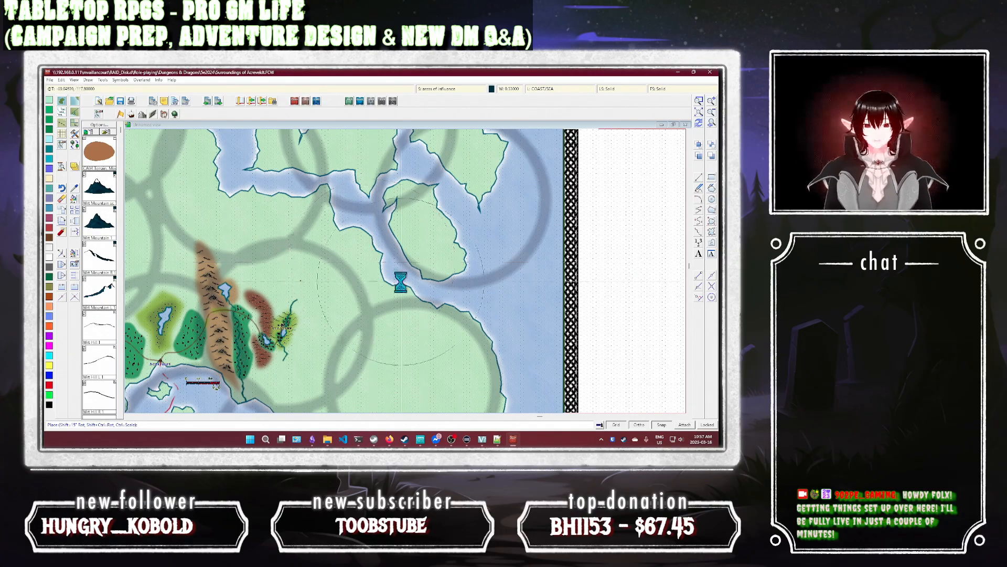
scroll(400, 282, down, 1)
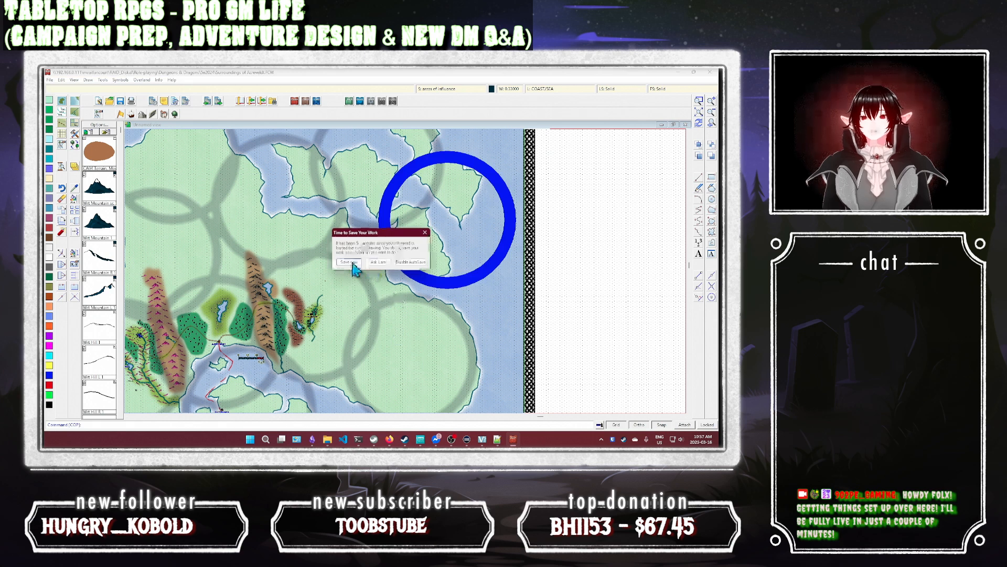
click(350, 262)
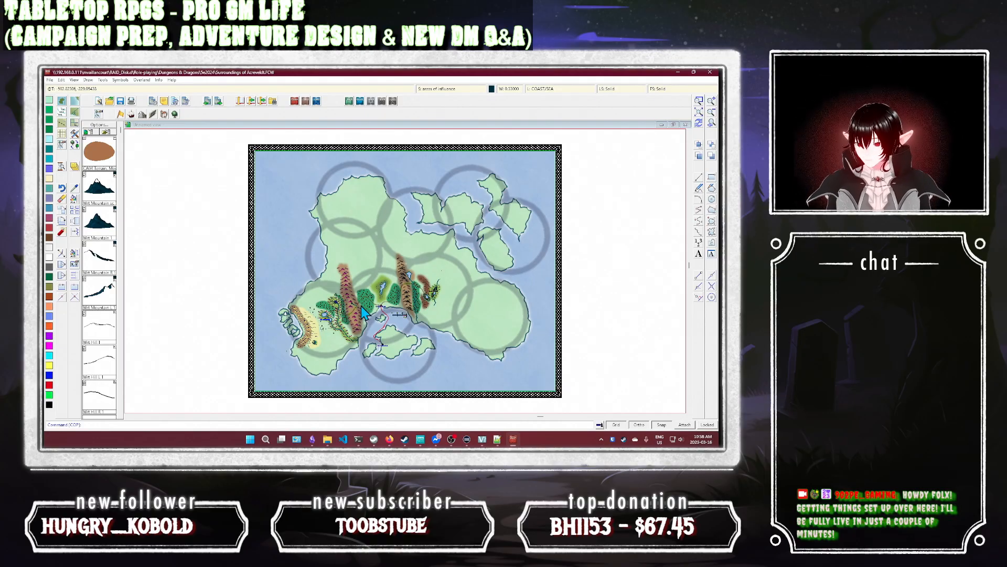
scroll(362, 312, up, 1)
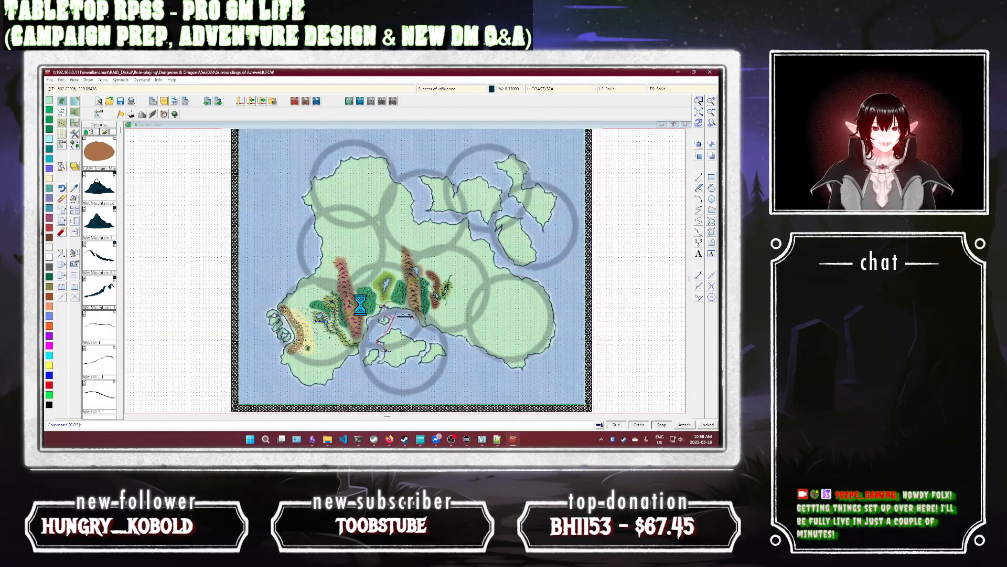
scroll(360, 304, up, 3)
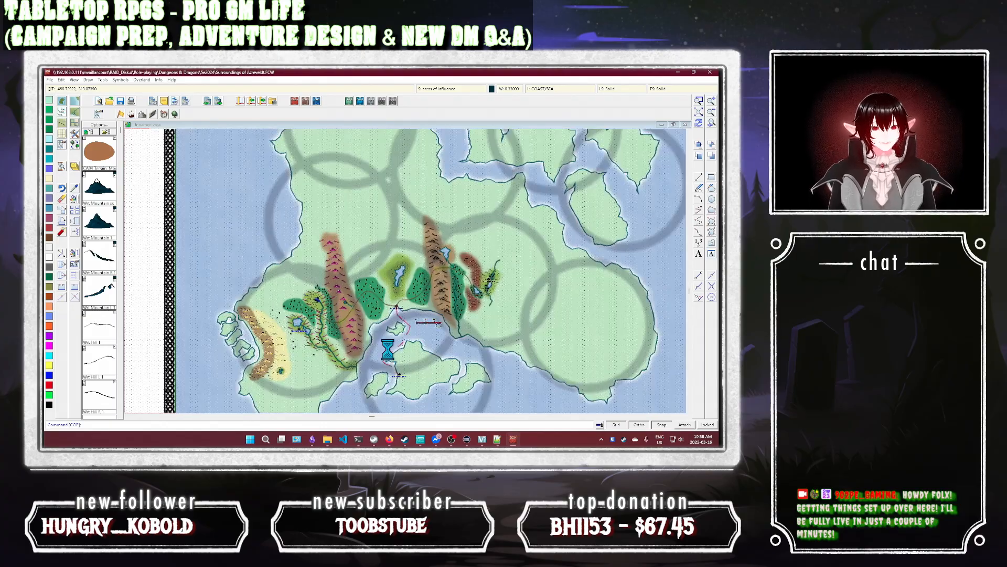
scroll(401, 344, up, 2)
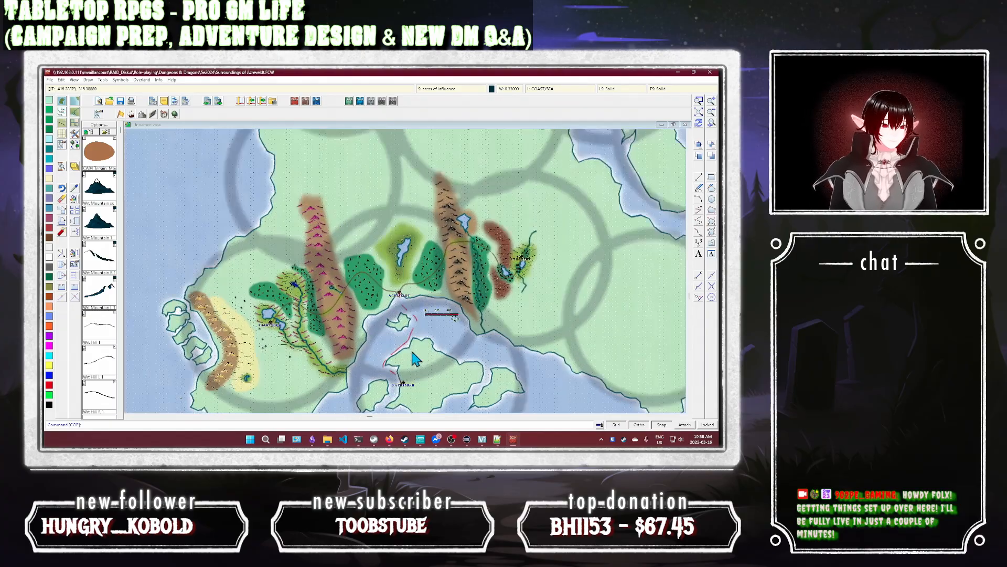
scroll(431, 349, up, 1)
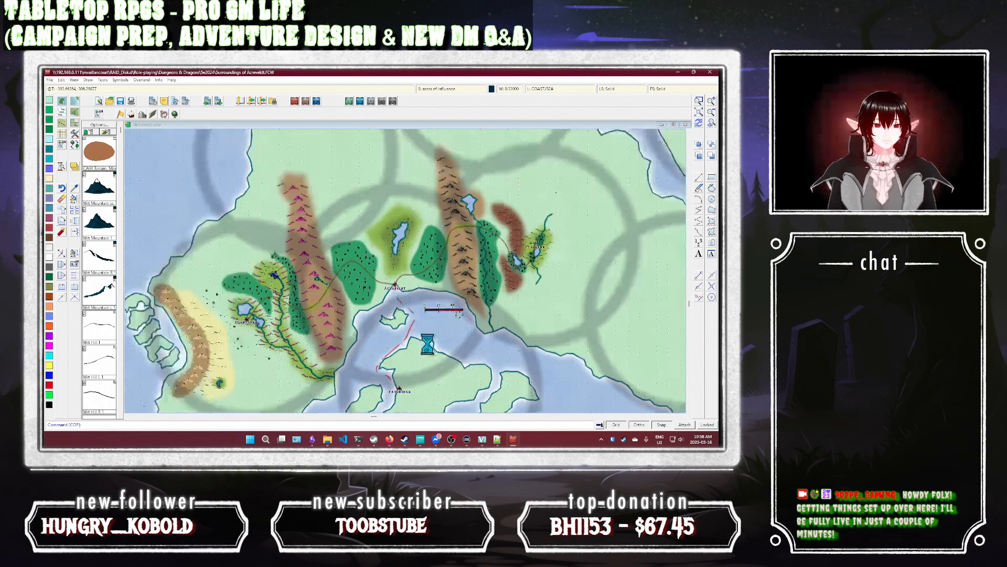
Step: Measure the full length of the scale bar in the bay southeast of Acreveldt with the Distance command
scroll(427, 345, up, 2)
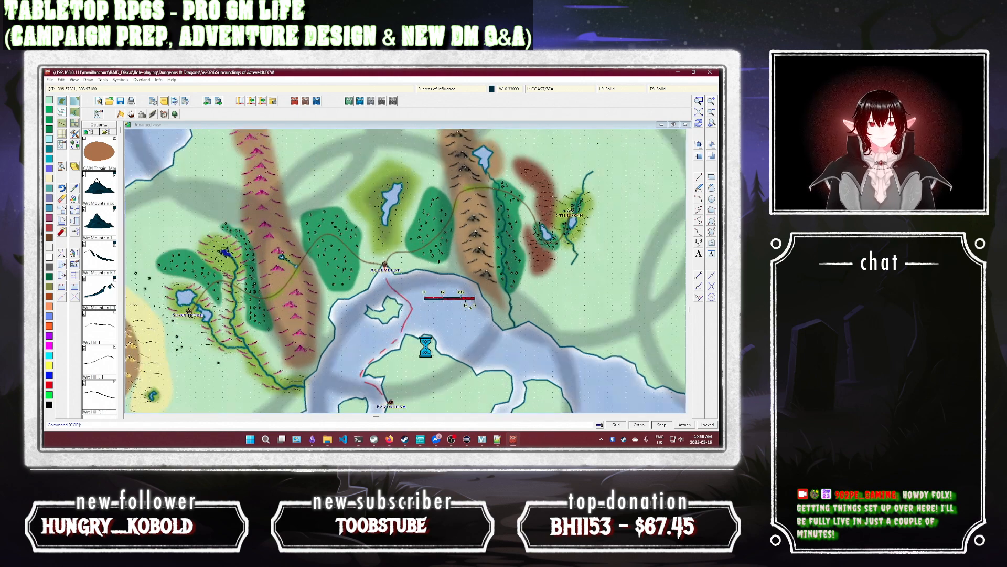
scroll(425, 347, up, 2)
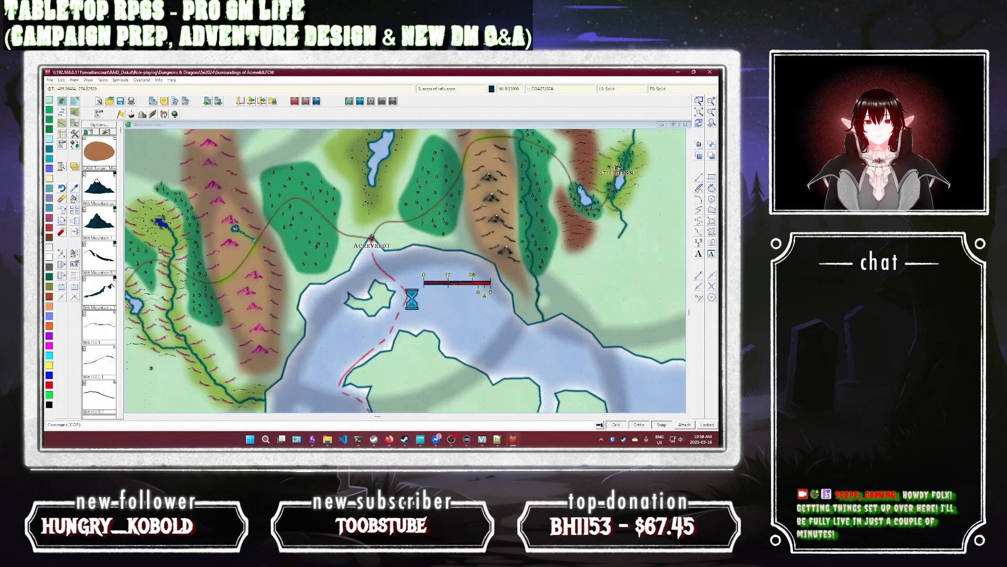
scroll(363, 303, up, 2)
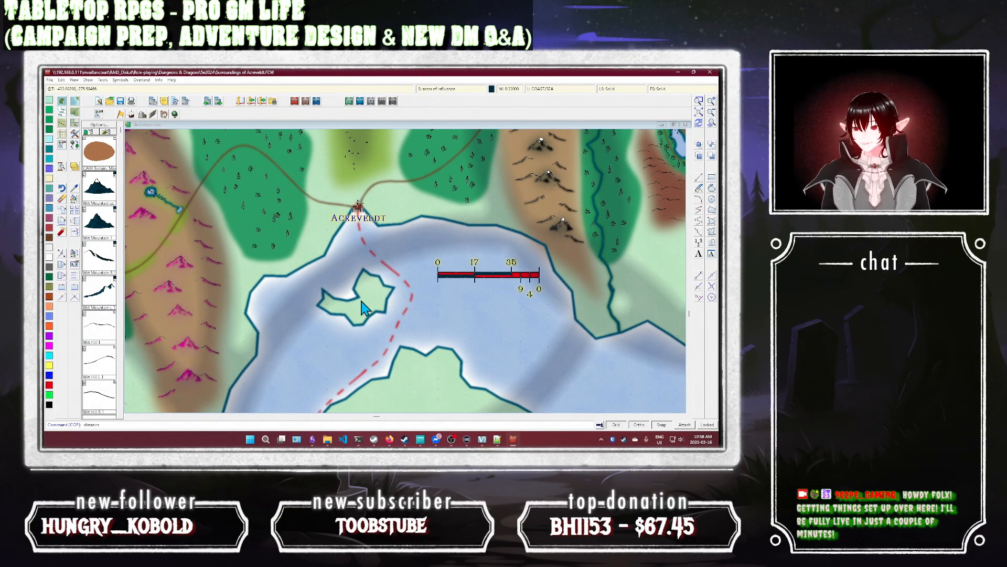
key(Return)
click(437, 273)
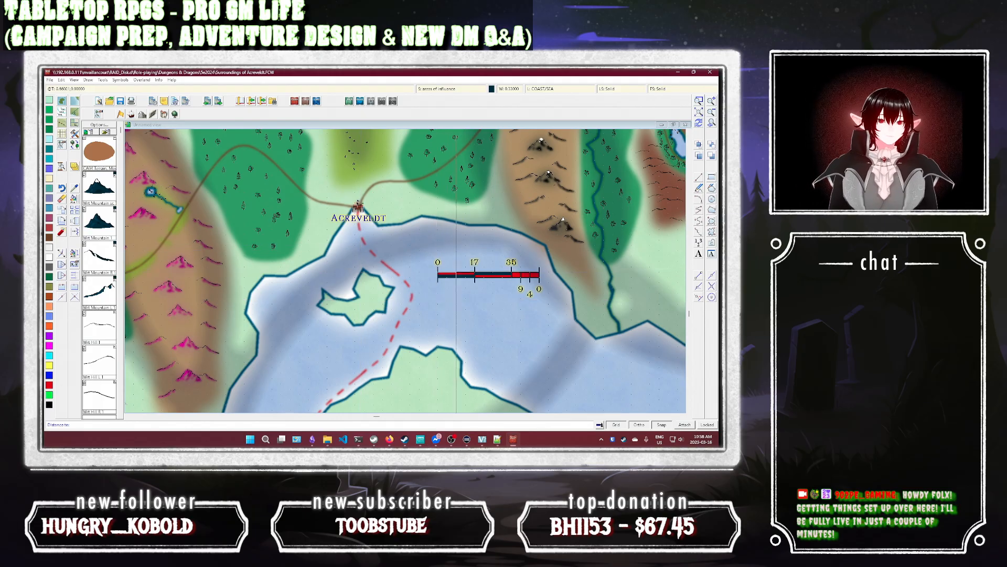
click(538, 273)
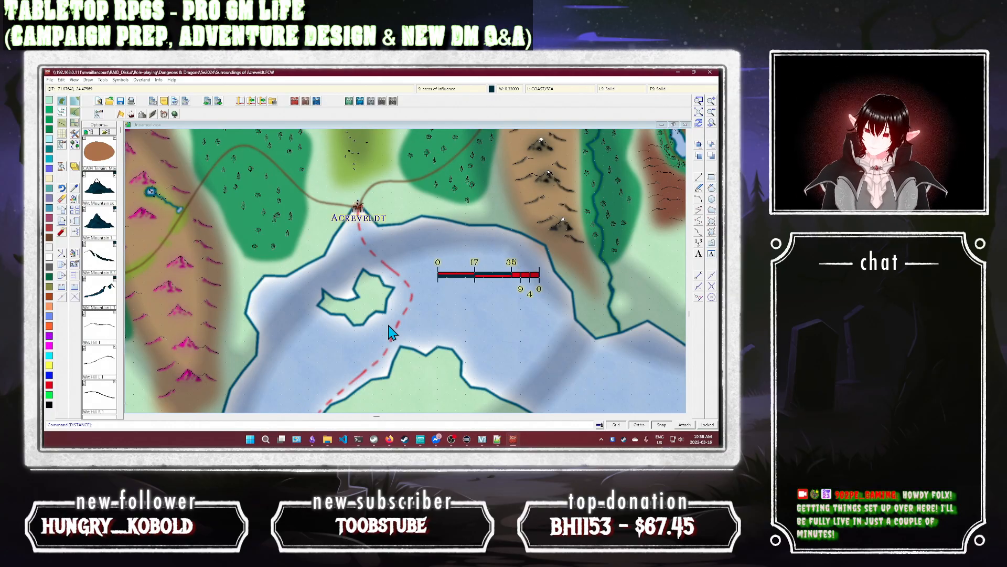
scroll(389, 328, down, 1)
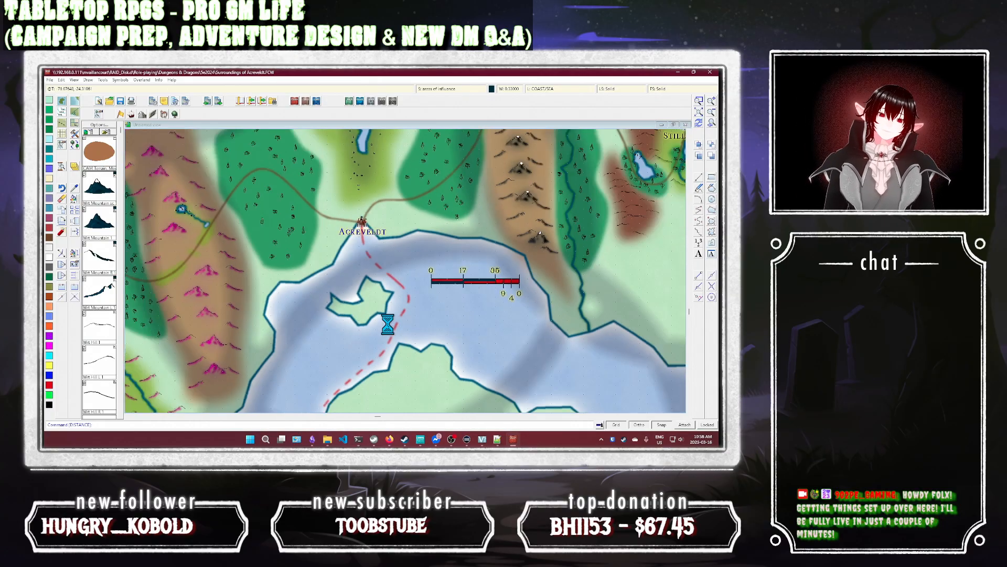
scroll(388, 324, down, 1)
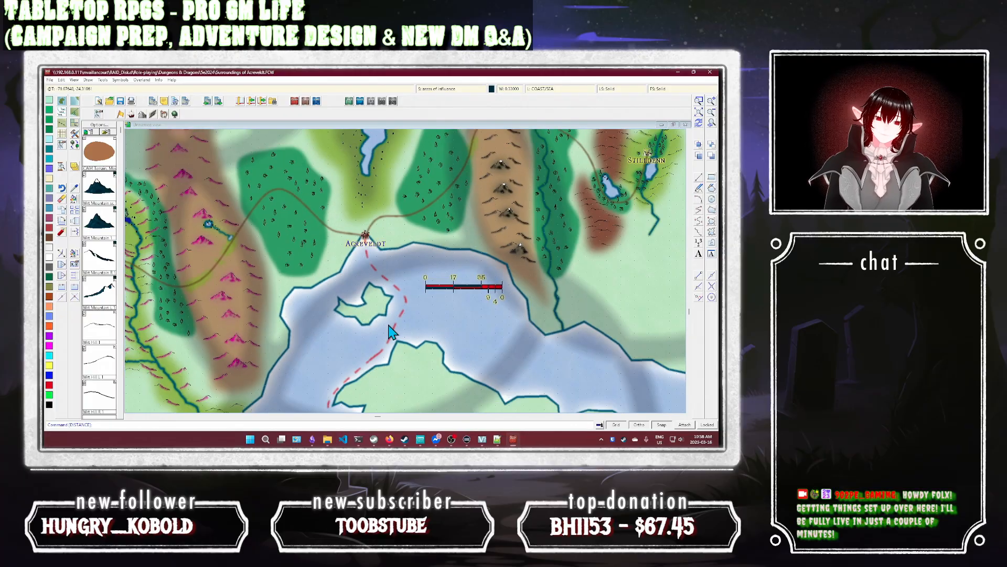
Step: Unhide the GRID sheet and make the "scale me" sheet current for drawing in the map's southwest corner
click(698, 113)
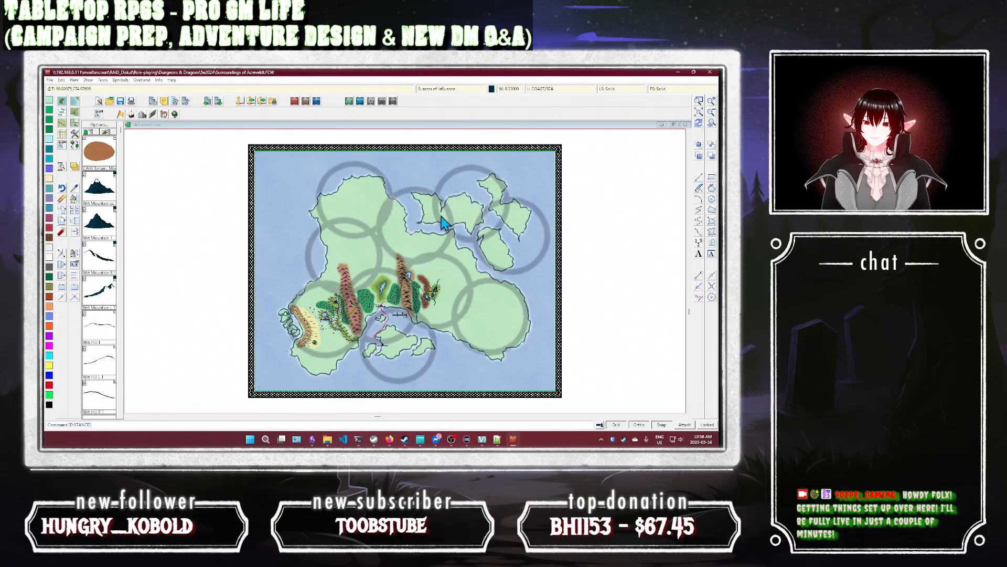
click(700, 101)
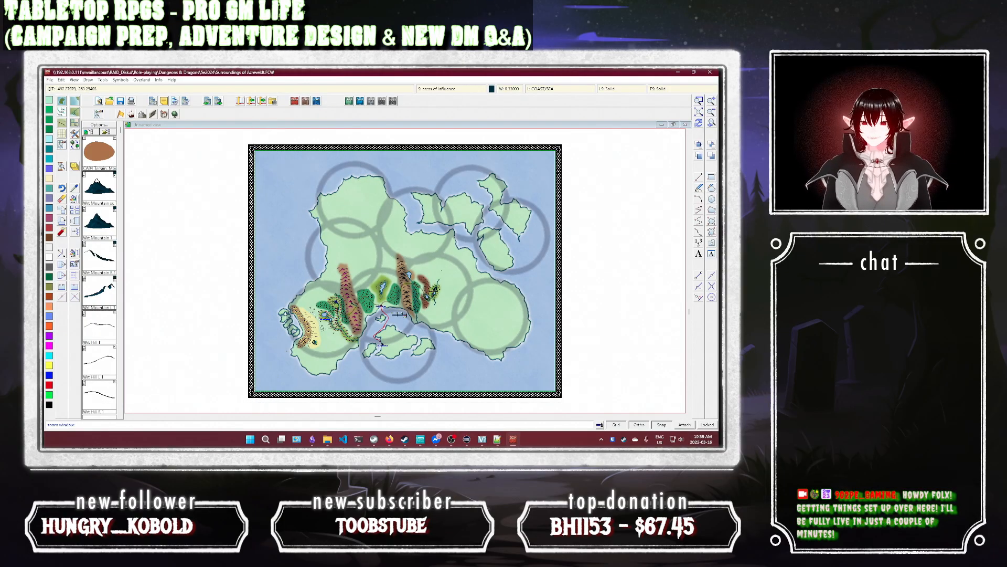
click(247, 376)
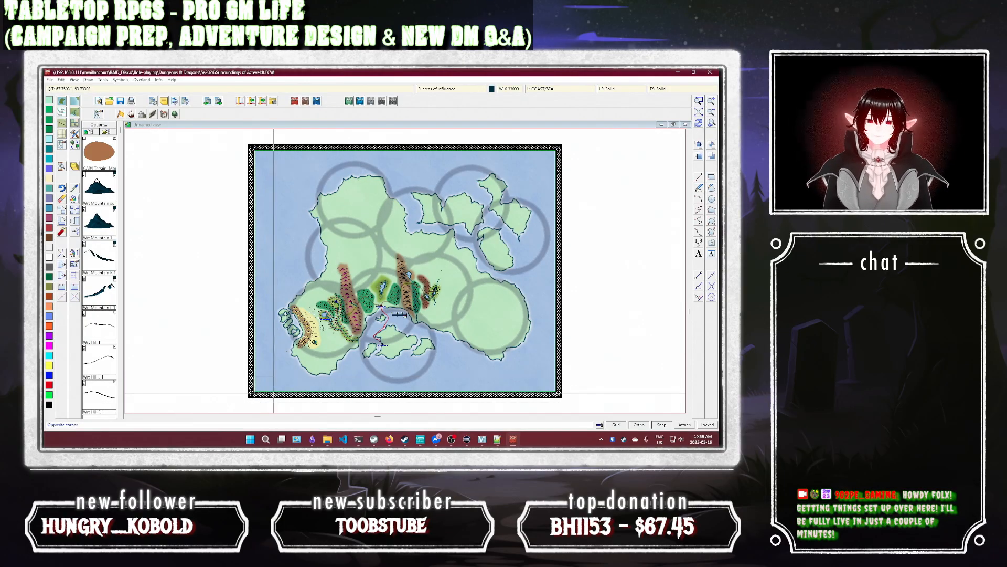
click(280, 393)
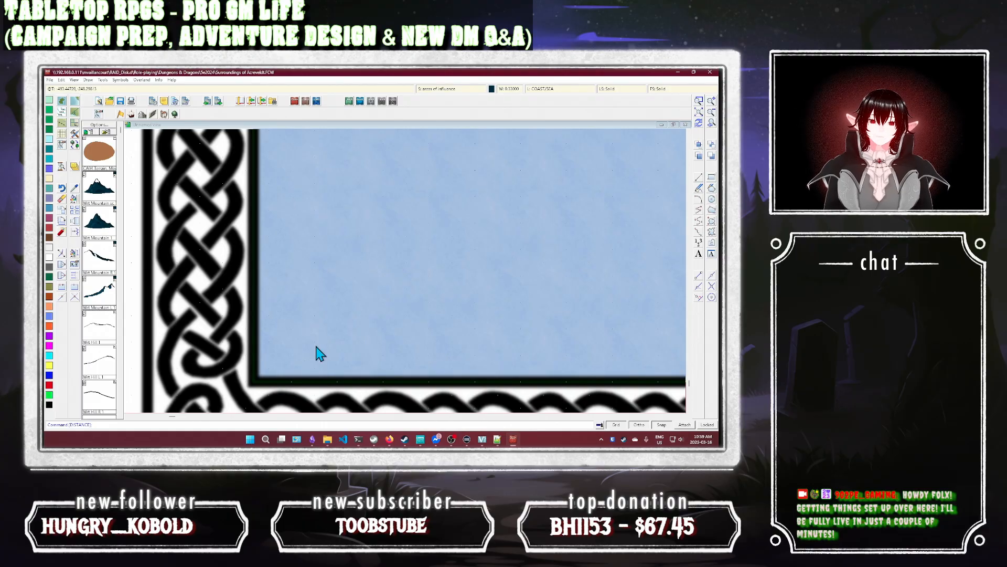
scroll(319, 346, up, 2)
scroll(314, 307, down, 2)
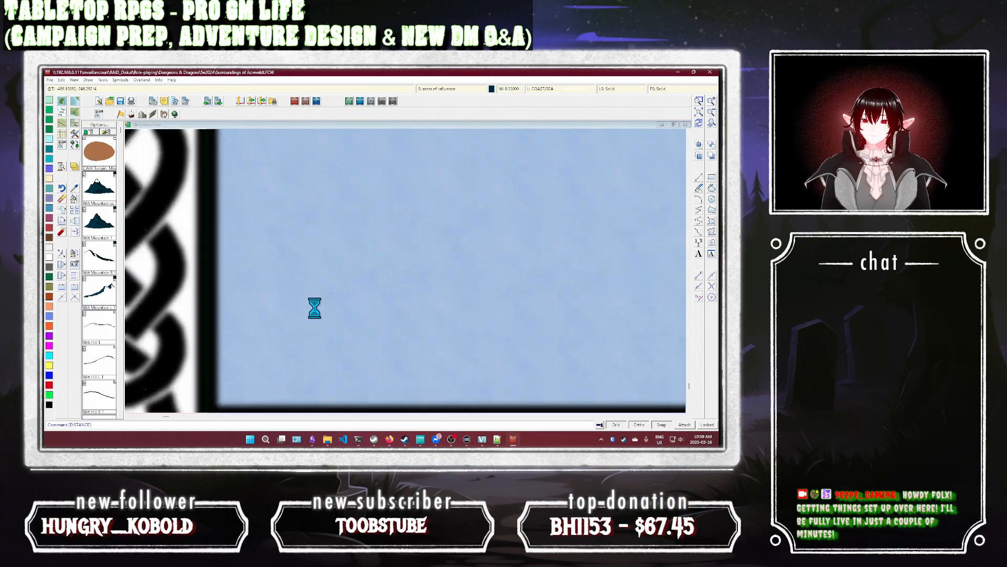
scroll(317, 304, up, 1)
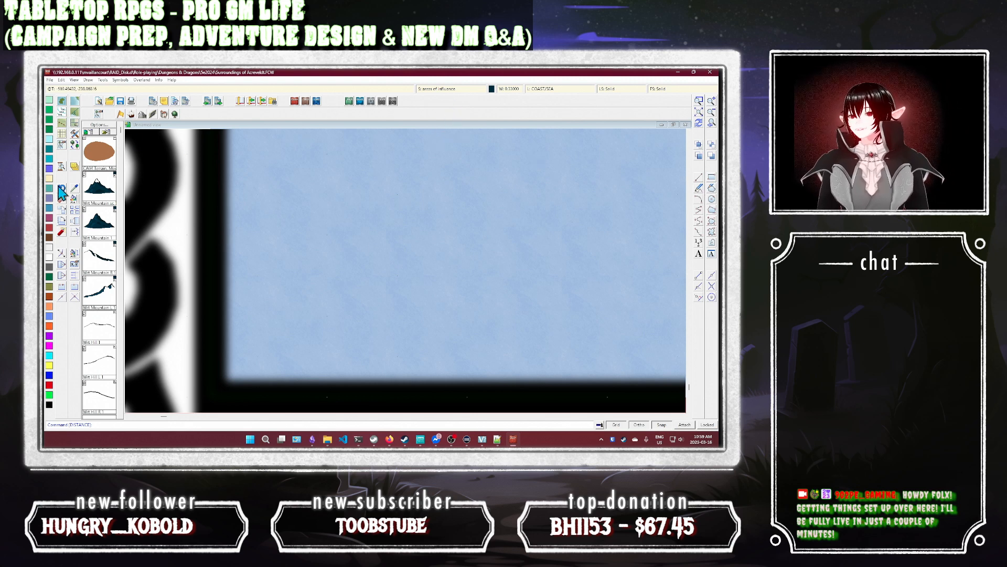
click(454, 89)
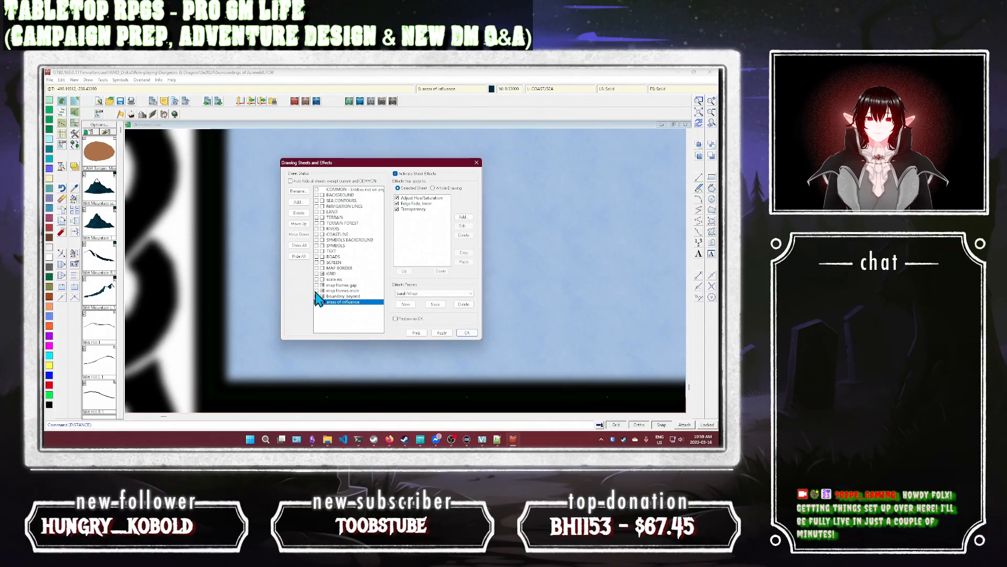
click(318, 268)
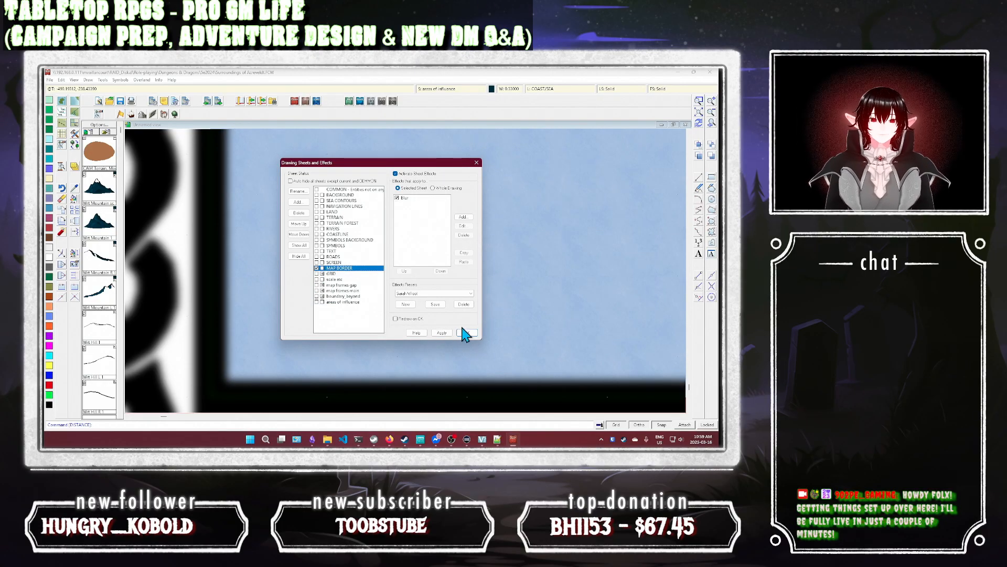
click(317, 274)
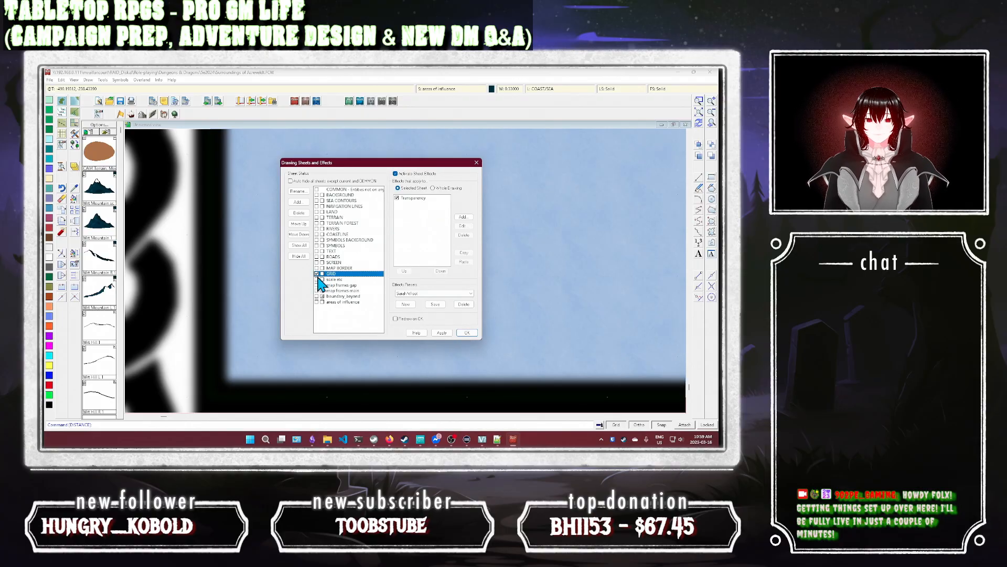
click(318, 279)
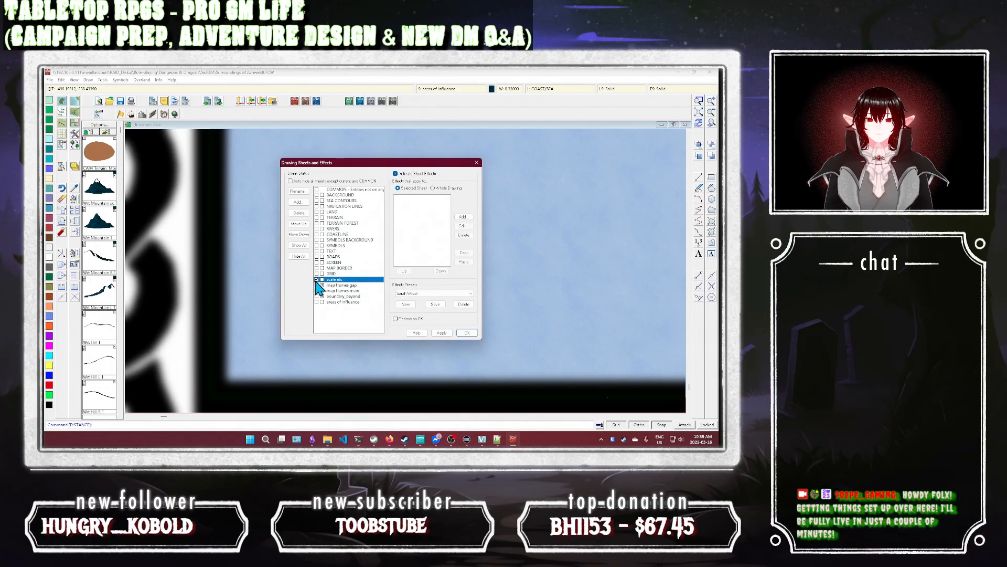
click(467, 333)
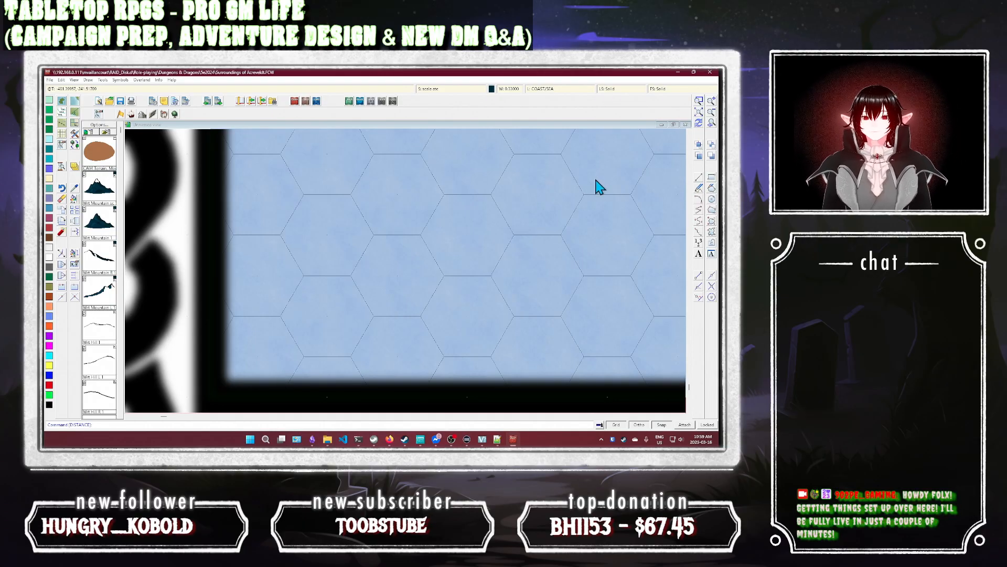
click(442, 89)
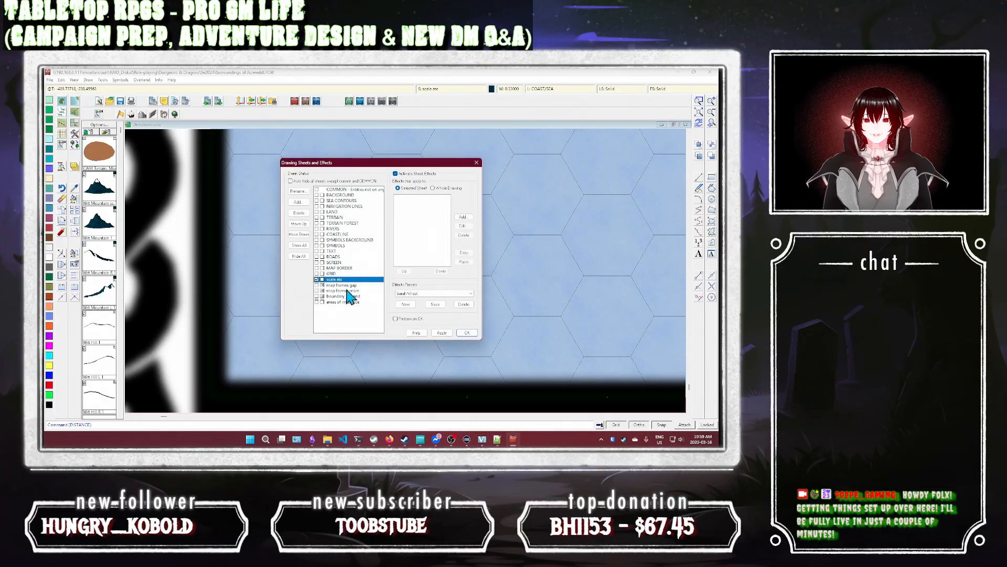
click(466, 332)
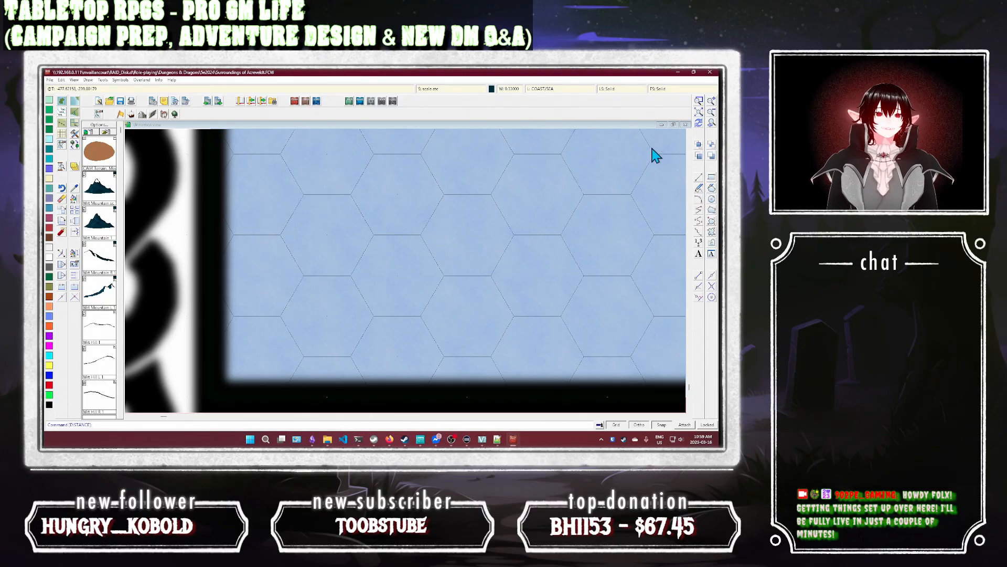
Step: Set the properties for new entities to line width 0, the STANDARD layer and red
click(510, 89)
text(0)
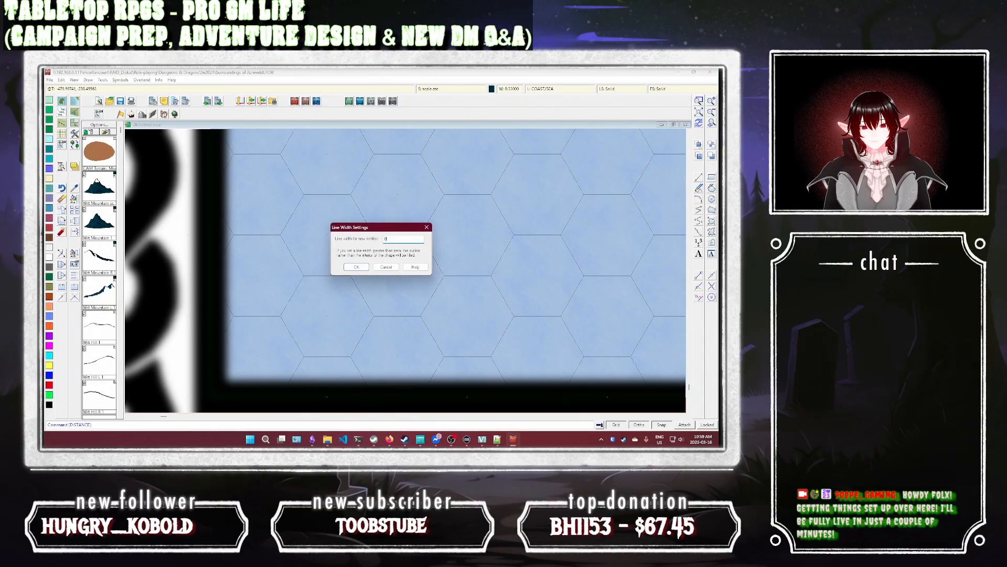
key(Return)
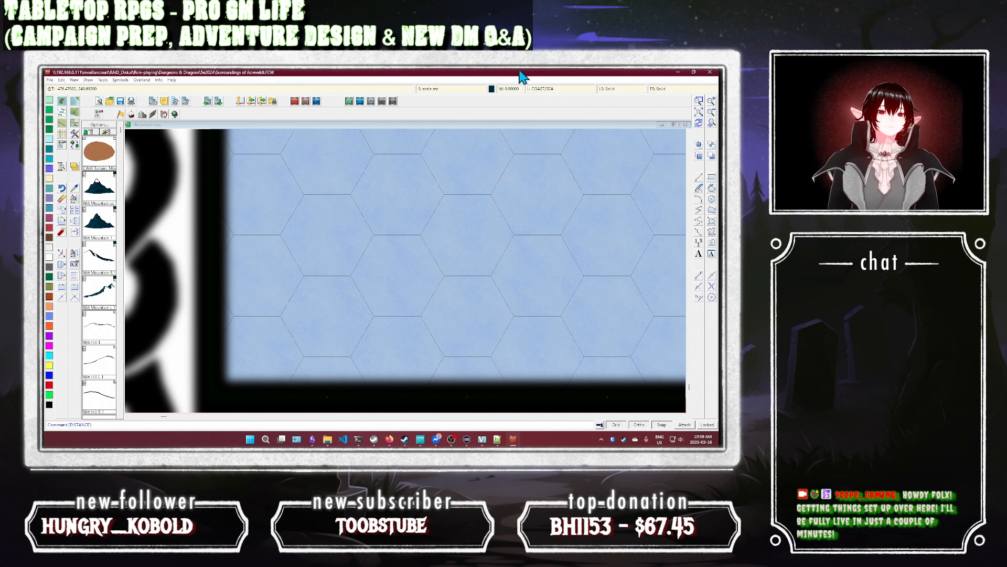
click(546, 89)
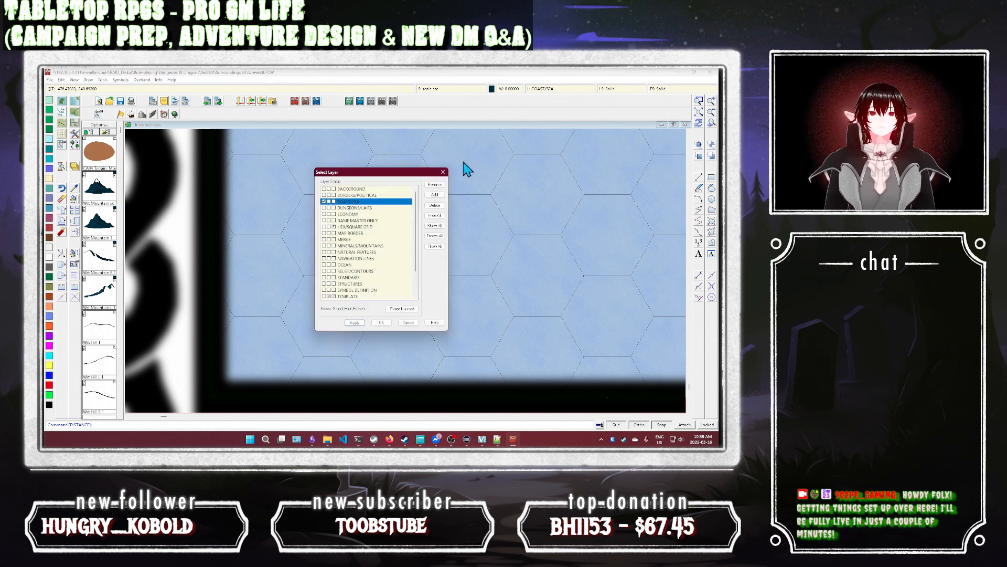
click(325, 278)
click(355, 322)
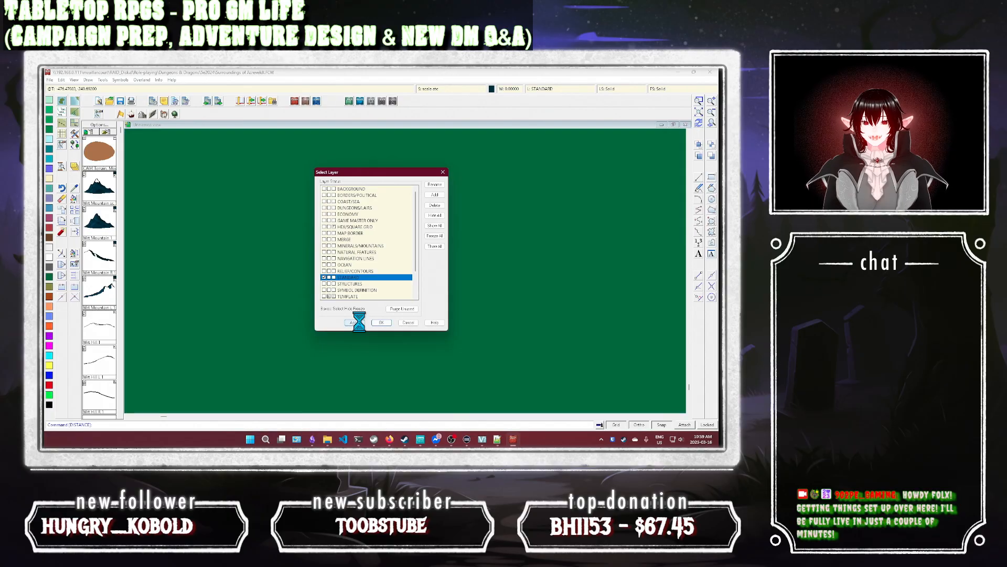
click(385, 324)
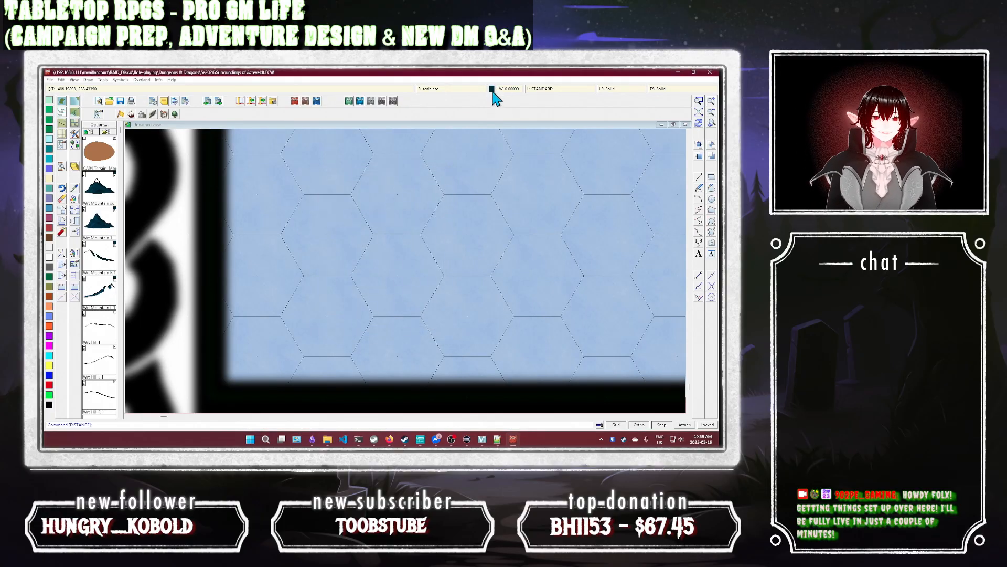
click(492, 89)
click(331, 211)
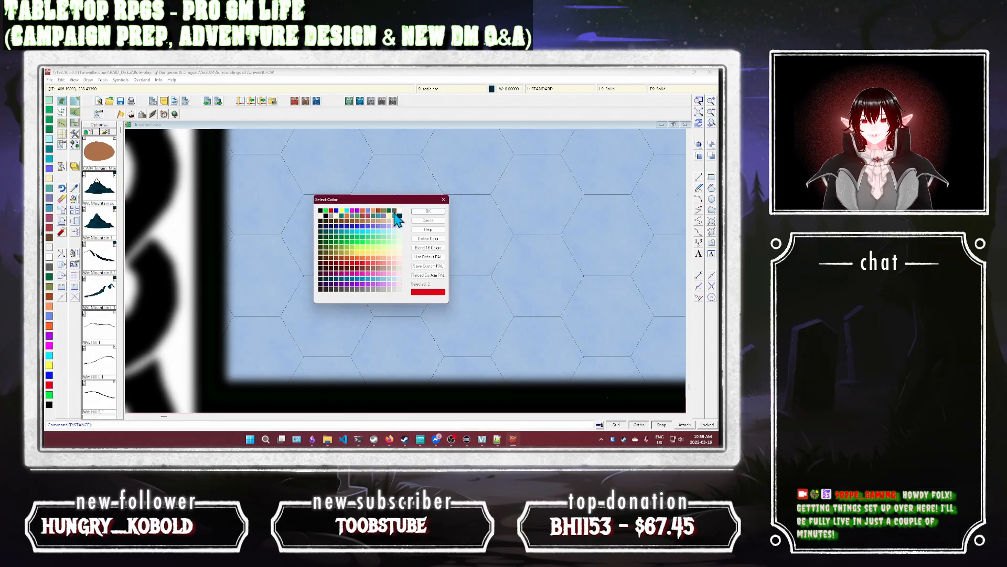
click(428, 211)
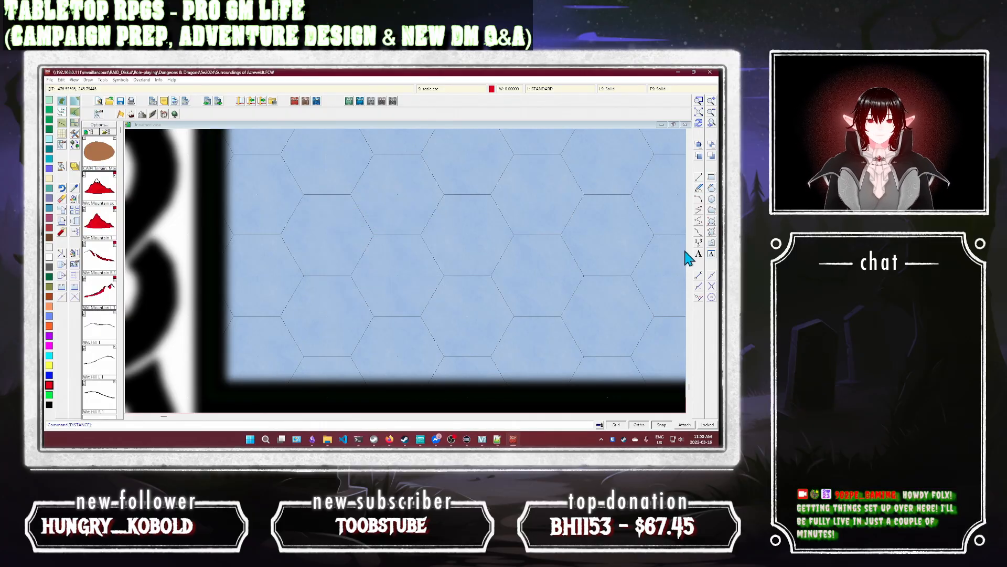
Step: Trace the outline of one complete grid hex near the map's southwest corner with red lines snapped to its six vertices
click(698, 178)
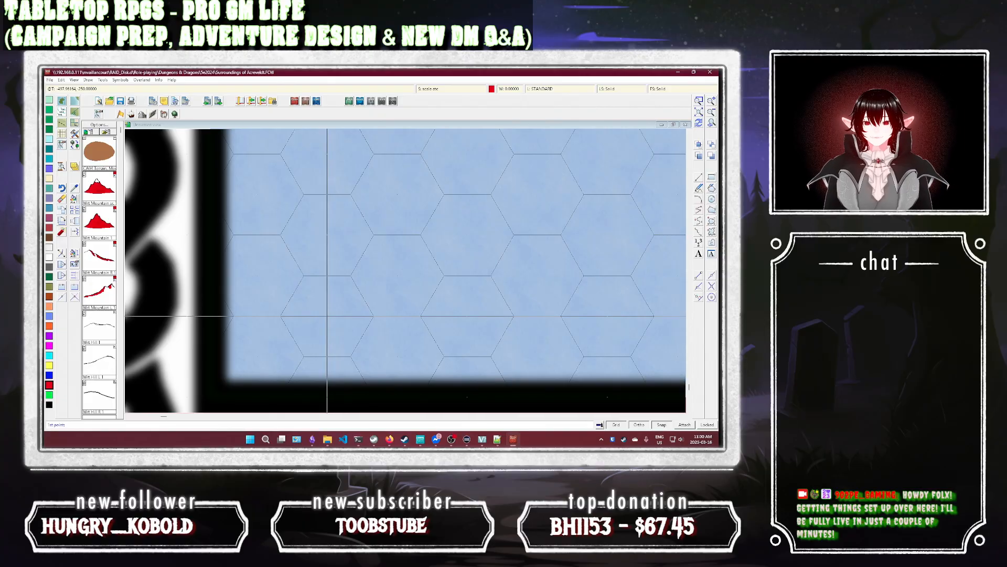
click(374, 315)
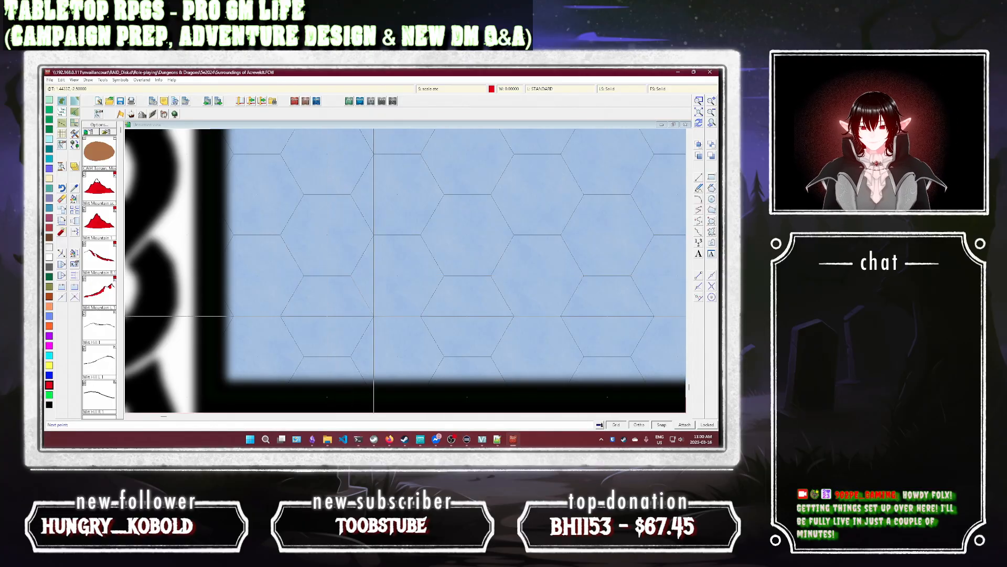
click(350, 275)
click(351, 356)
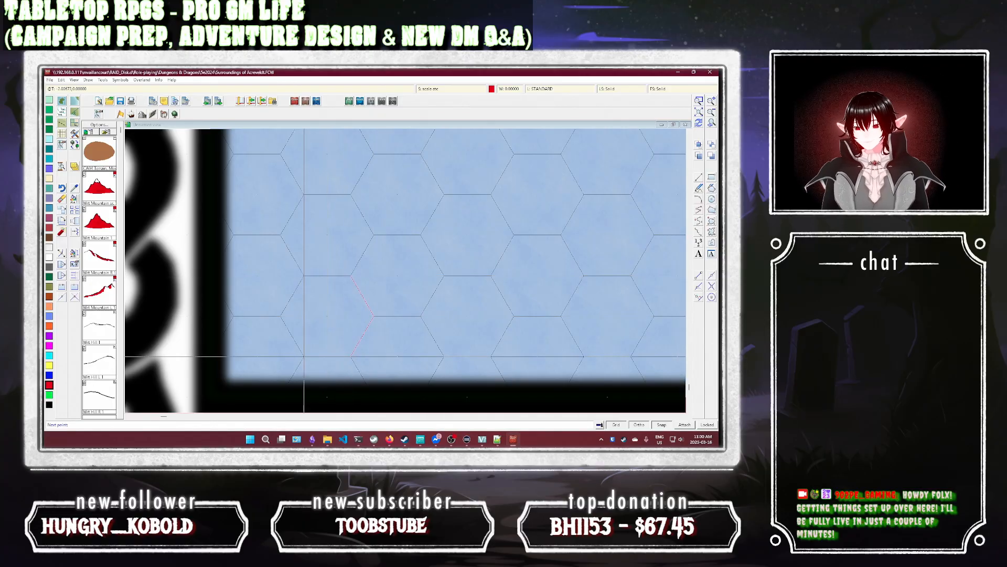
click(304, 356)
click(280, 316)
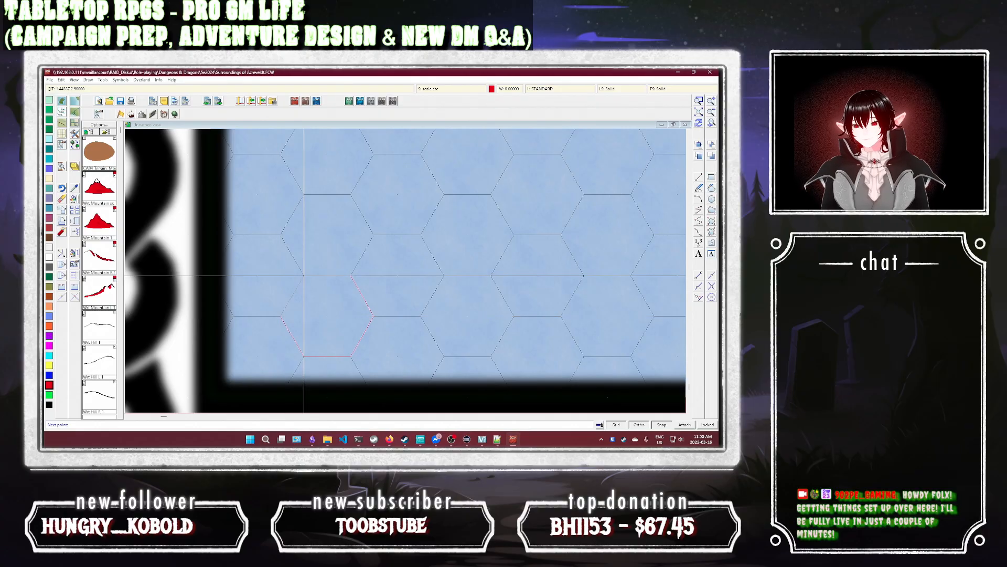
click(304, 275)
click(351, 276)
right_click(371, 292)
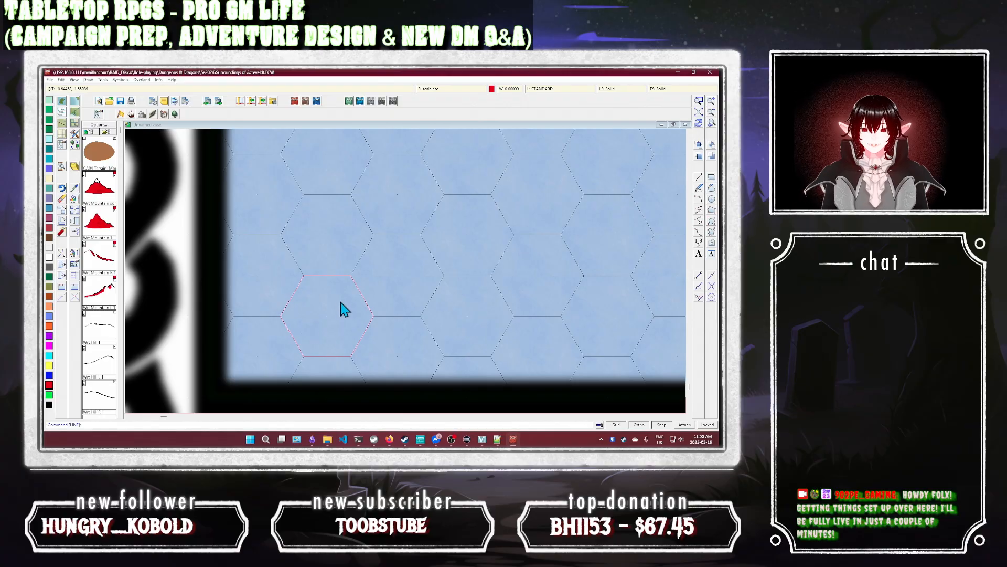
Step: Examine the hex grid over the bay between Acreveldt and the southern settlement, beside the scale bar
click(699, 122)
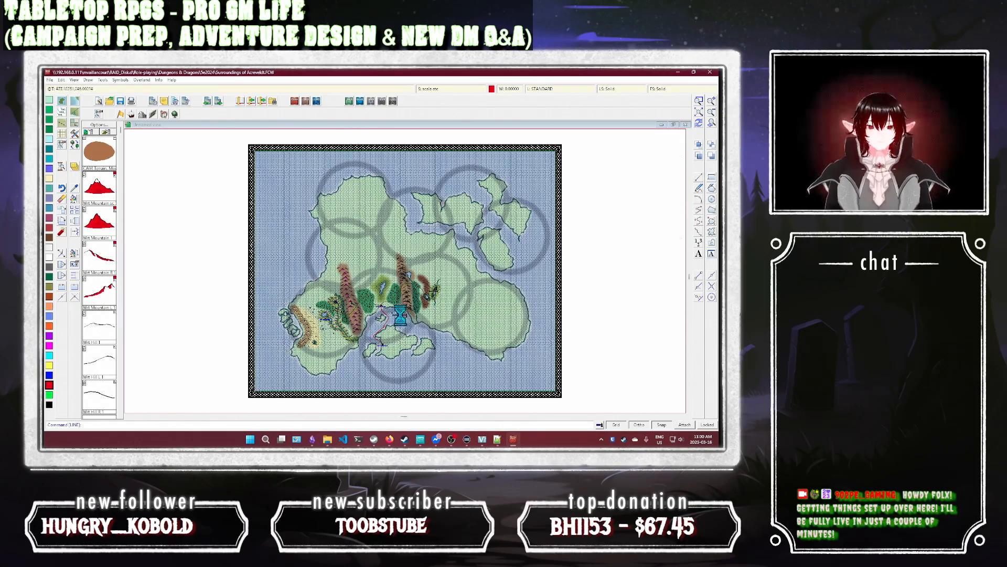
scroll(402, 315, up, 2)
click(699, 111)
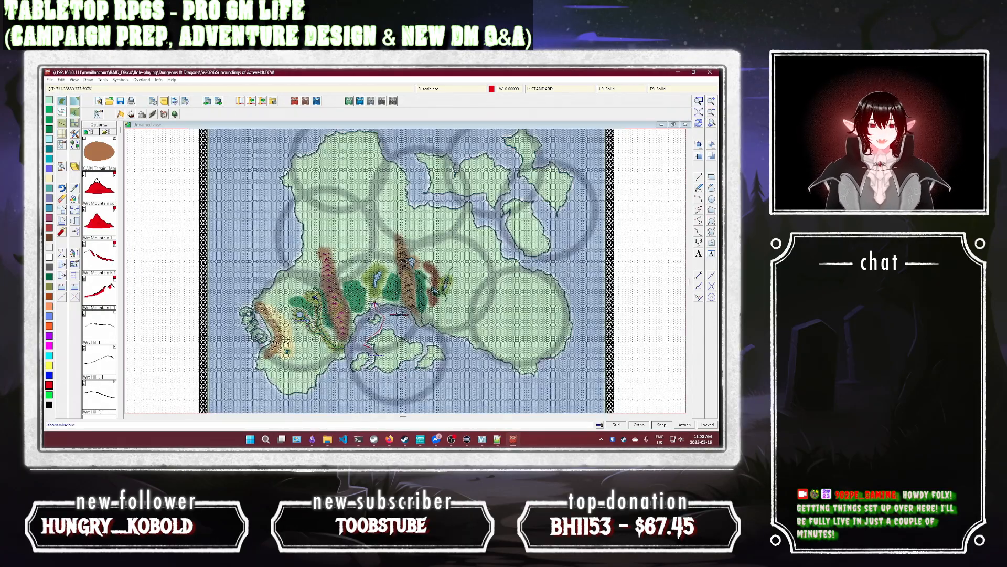
click(350, 375)
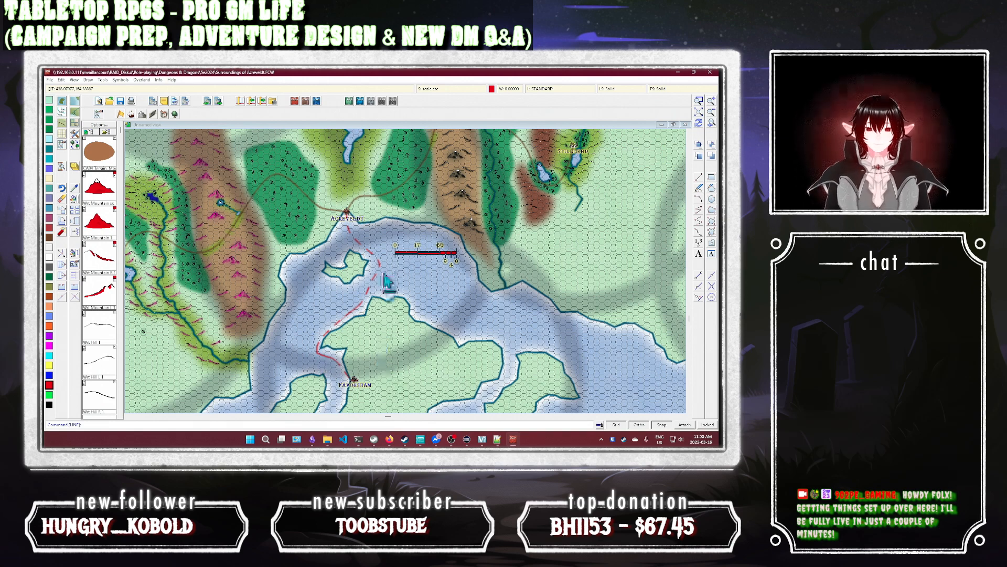
Step: Draw a brown mountain area over most of the small island southwest of Favorsham with the Terrain Default, Mountains drawing tool
scroll(390, 283, down, 3)
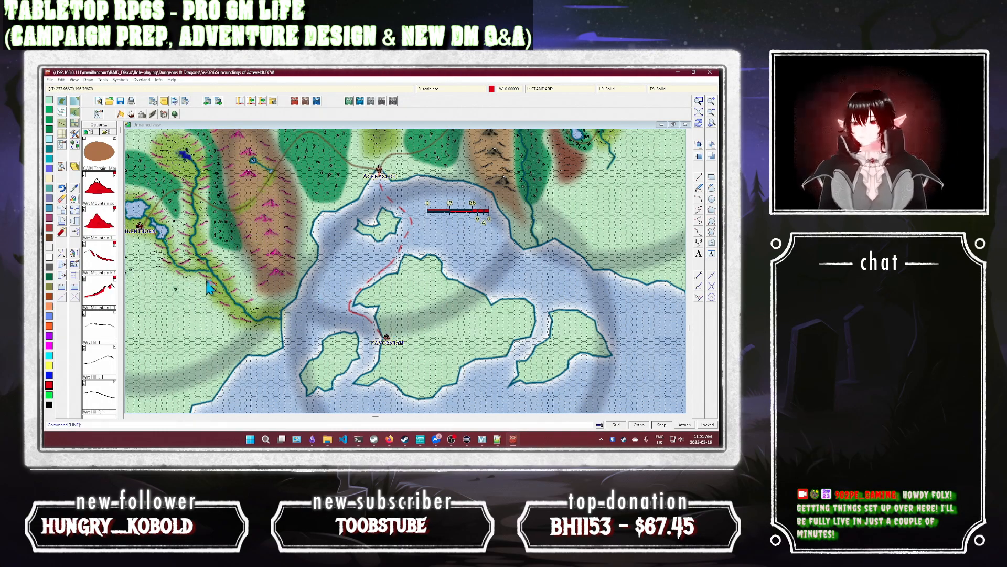
click(75, 137)
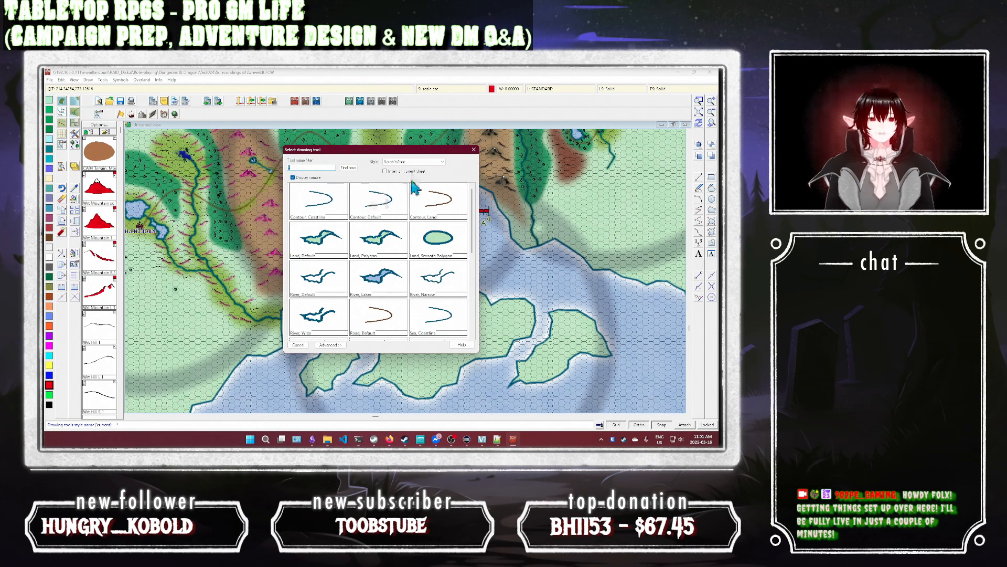
scroll(474, 241, down, 3)
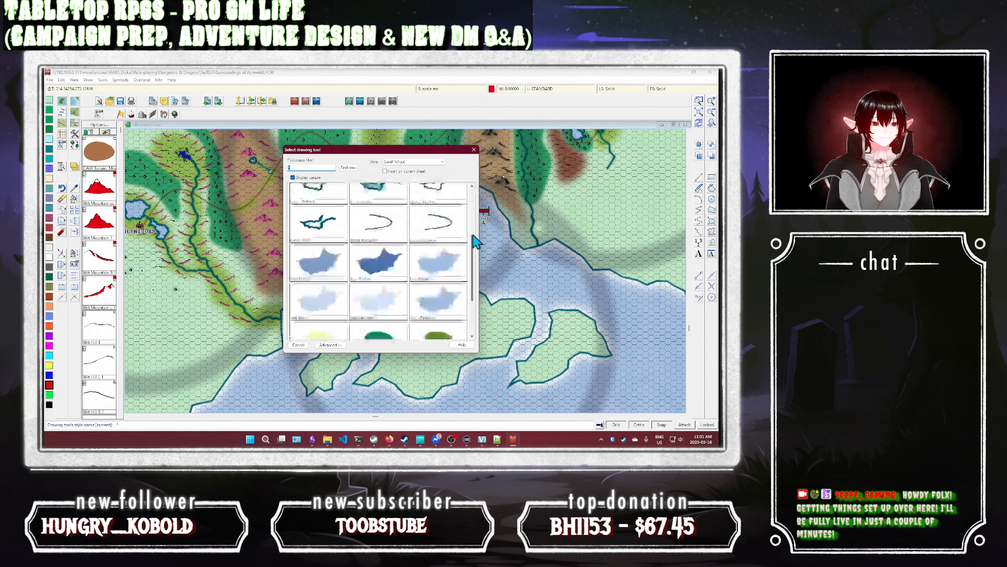
scroll(475, 241, down, 2)
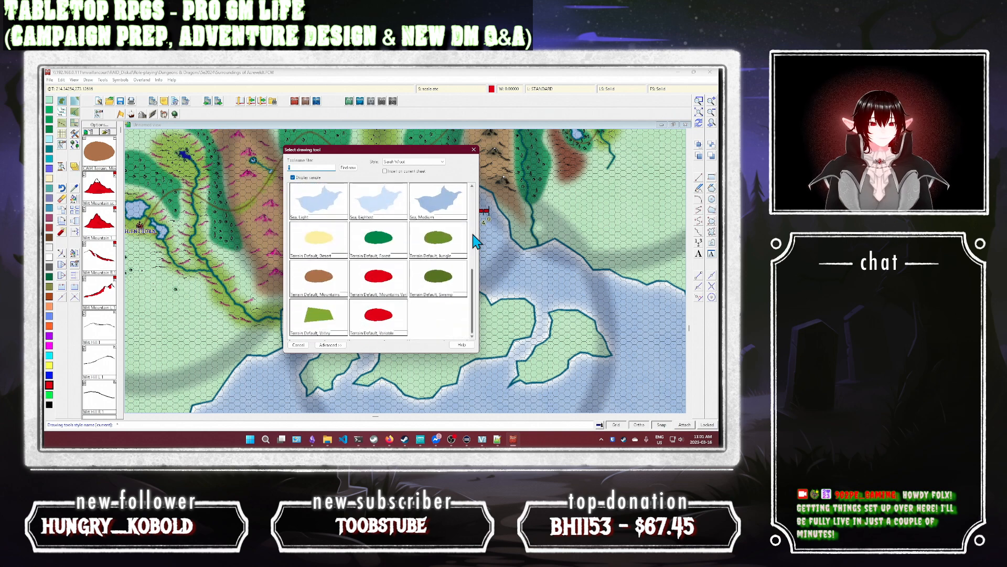
double_click(320, 278)
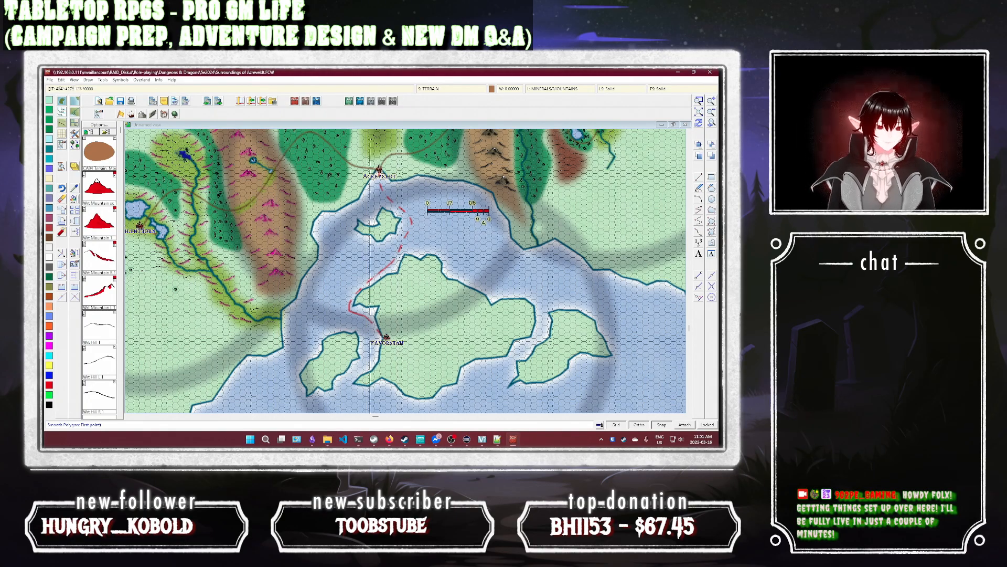
click(698, 111)
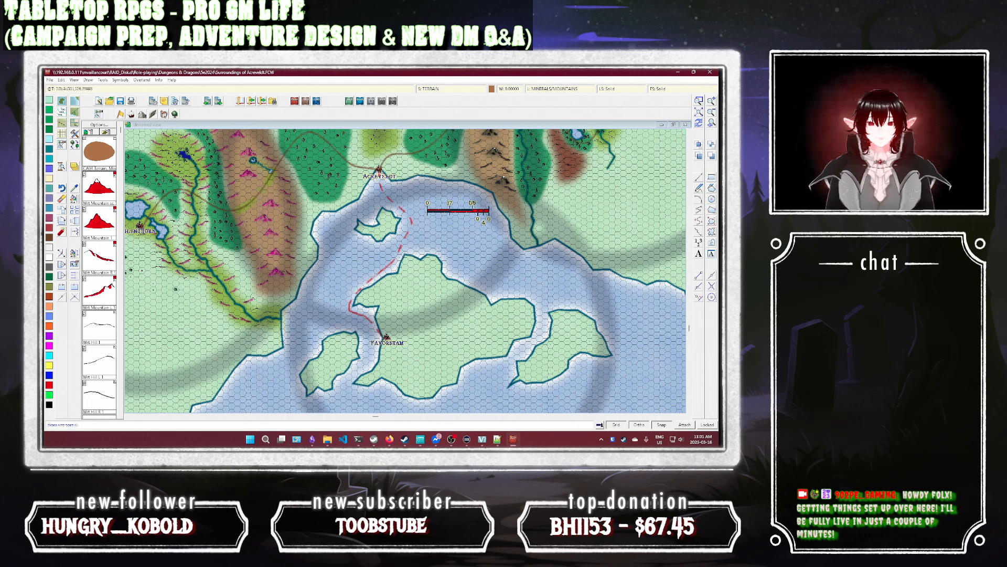
click(418, 322)
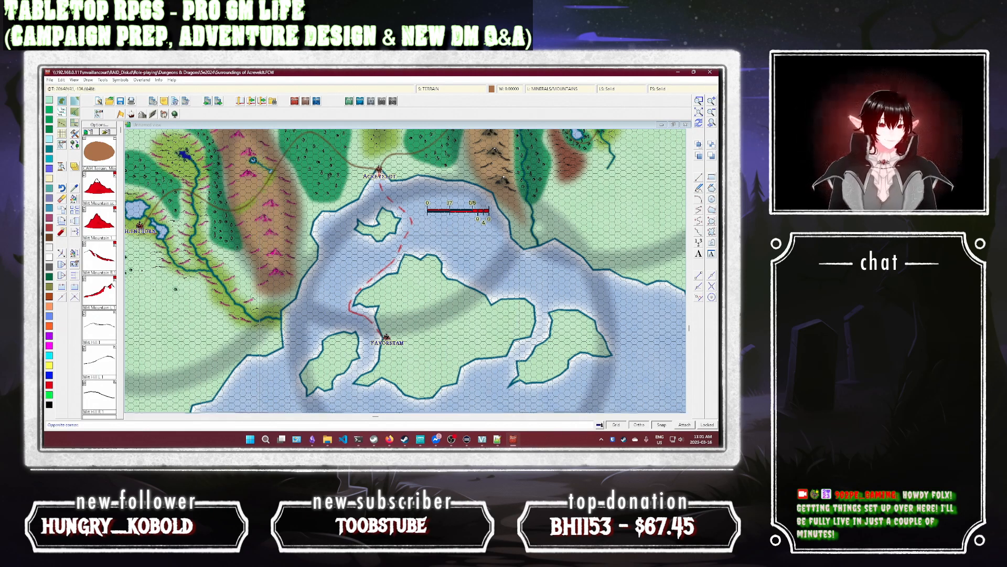
click(389, 323)
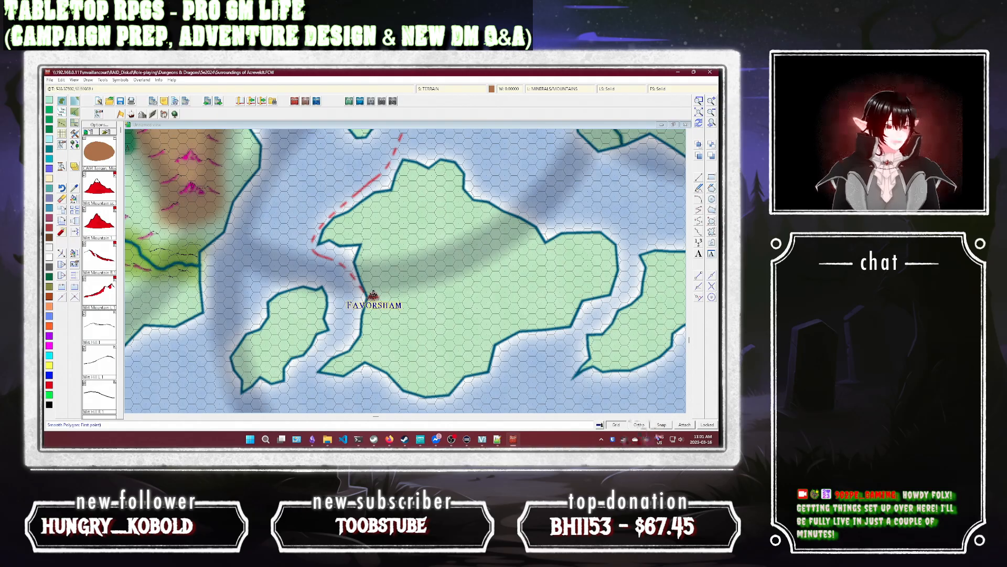
scroll(273, 334, up, 1)
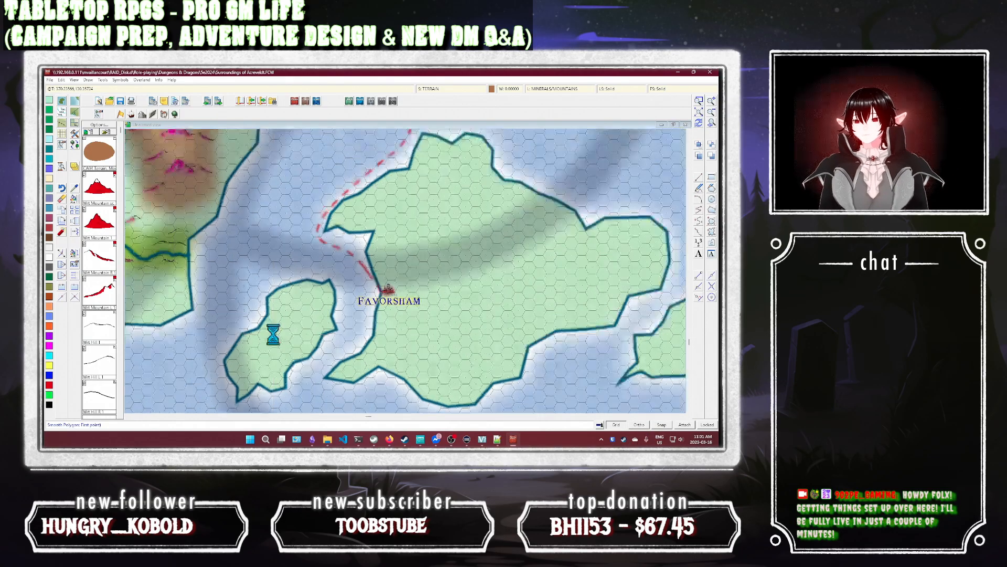
scroll(273, 334, up, 1)
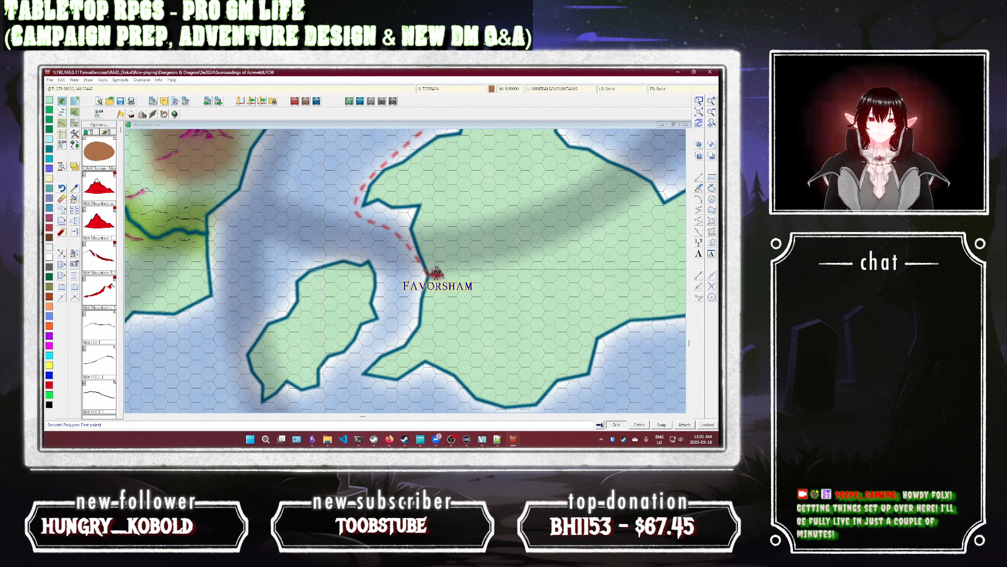
click(323, 277)
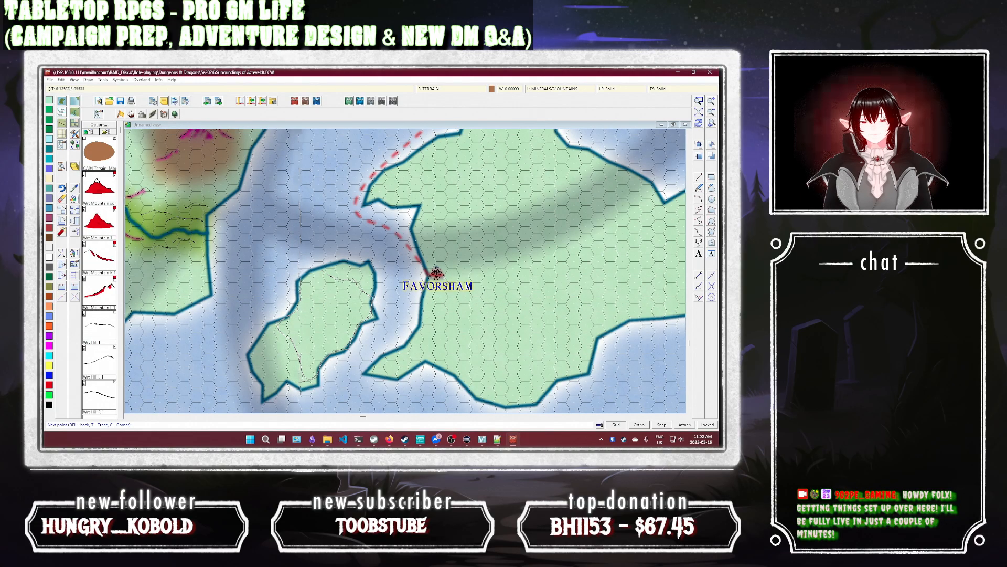
right_click(308, 276)
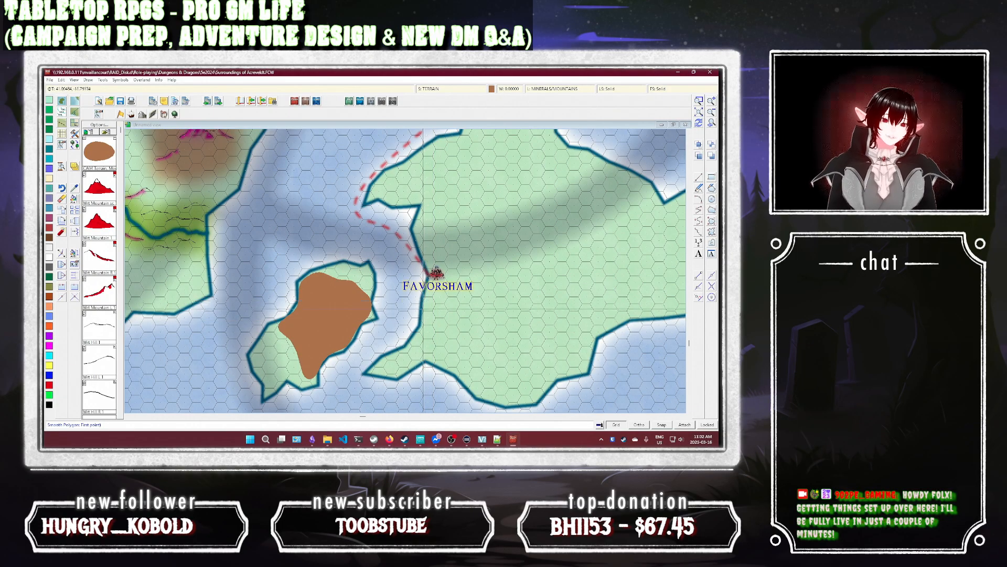
Step: Draw a second mountain terrain area south of Favorsham, along the large island's southwestern coast, and redraw the map
click(424, 303)
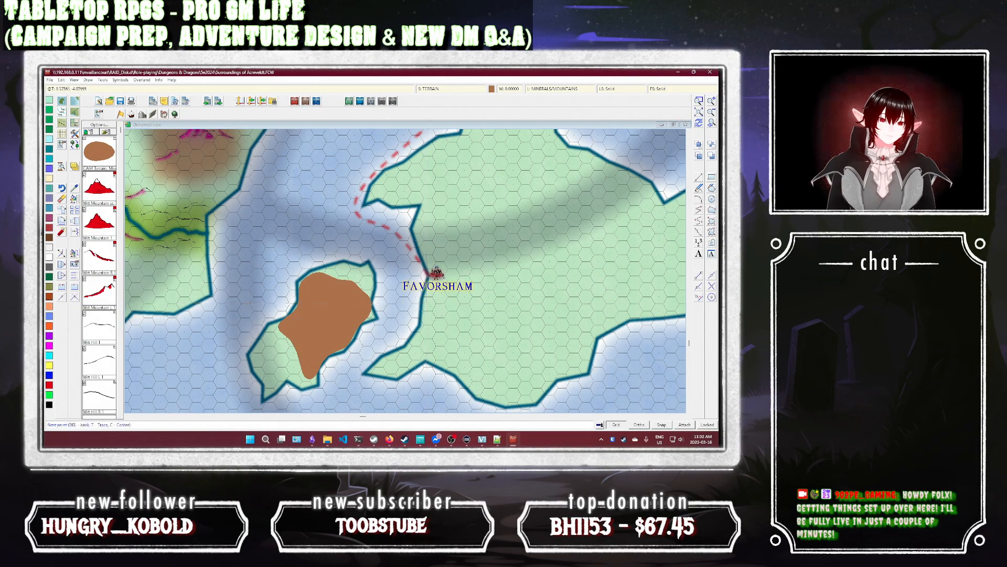
click(459, 309)
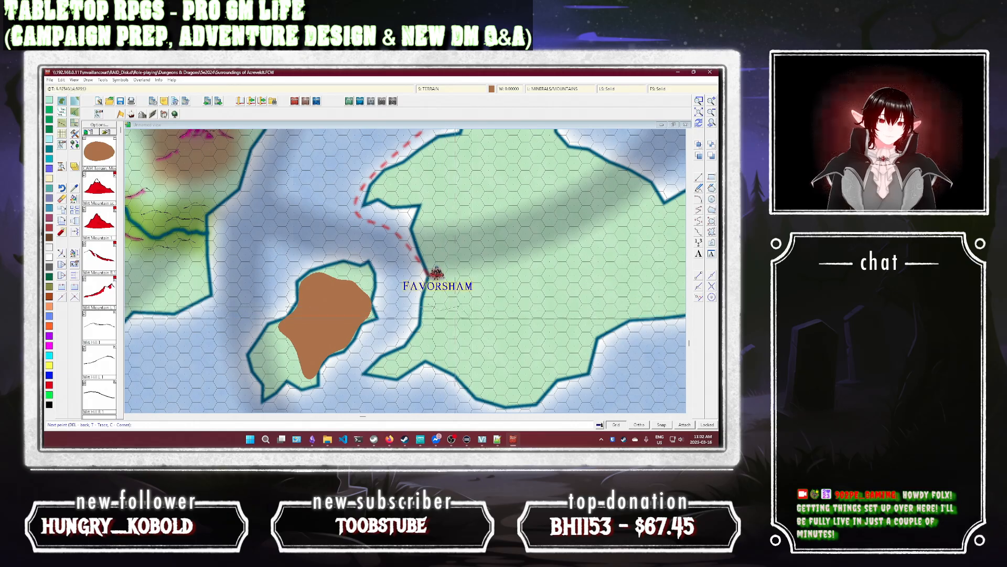
click(468, 328)
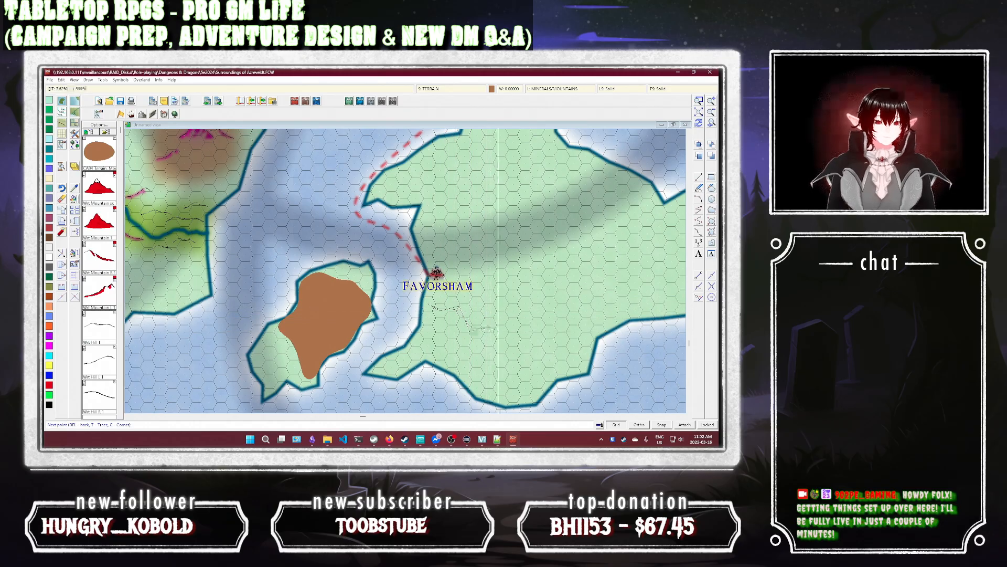
click(491, 328)
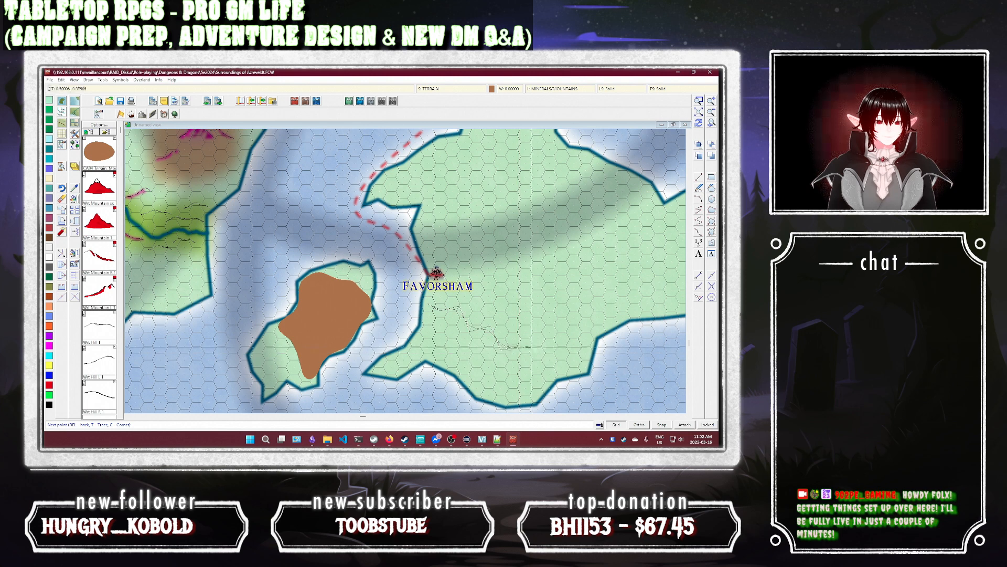
click(527, 346)
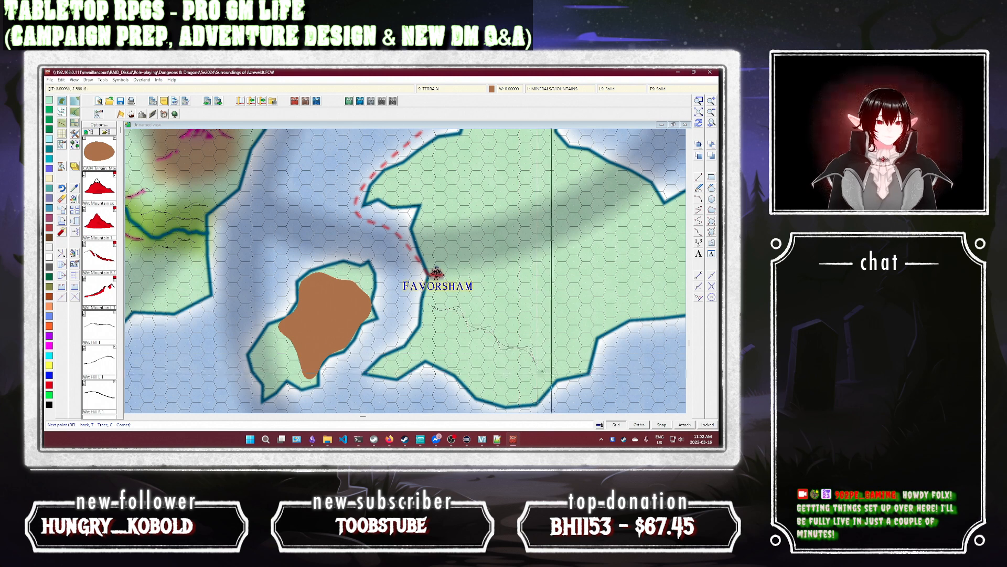
click(550, 376)
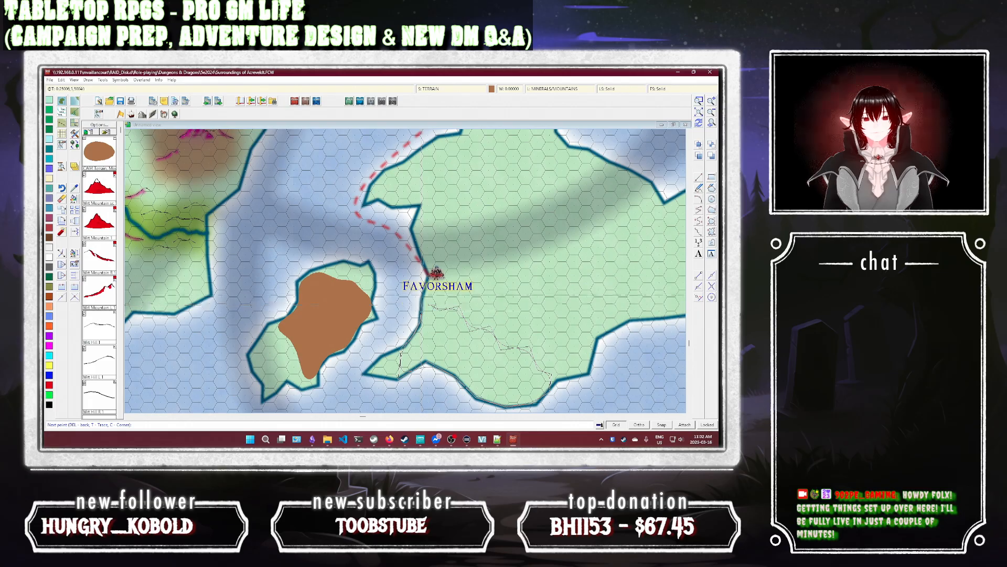
right_click(427, 271)
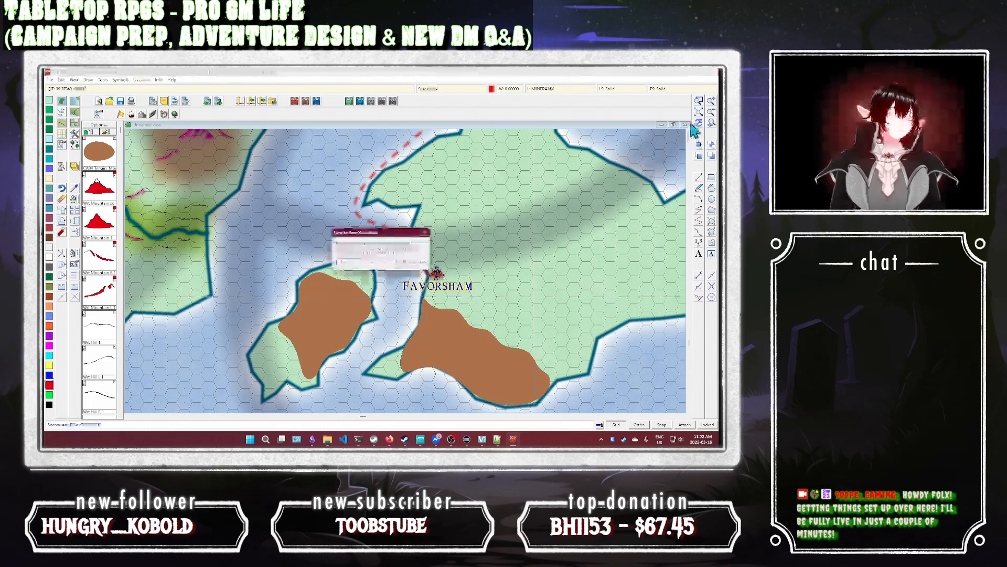
click(375, 262)
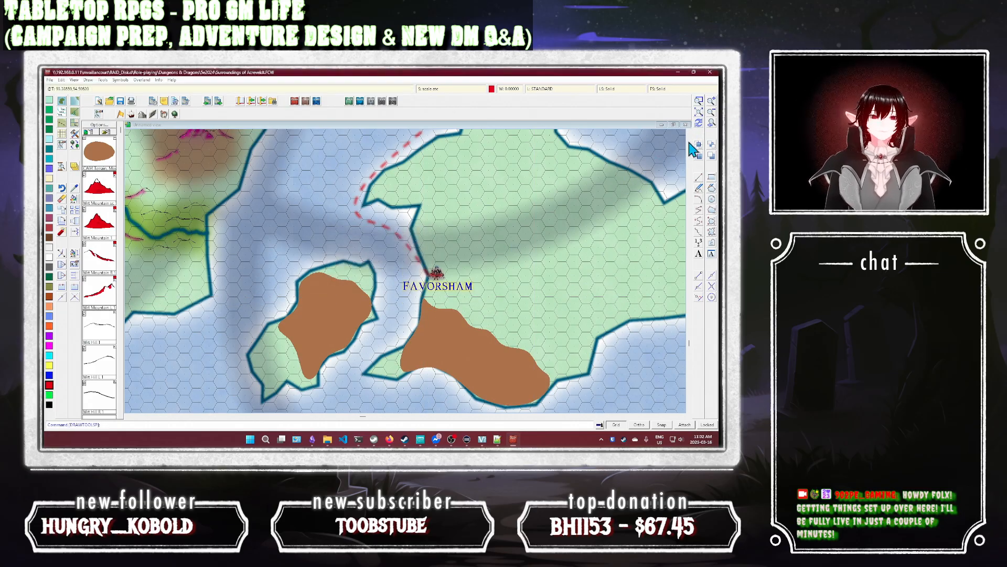
click(698, 123)
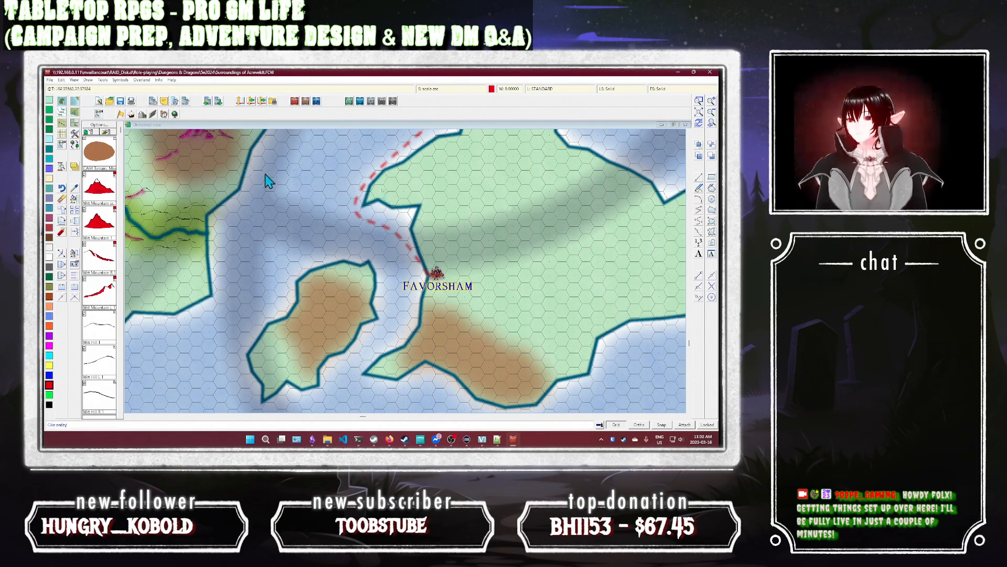
Step: Copy the drawing properties of the existing magenta mountain symbol in the northwest and reload the mountain symbols in that colour
click(75, 188)
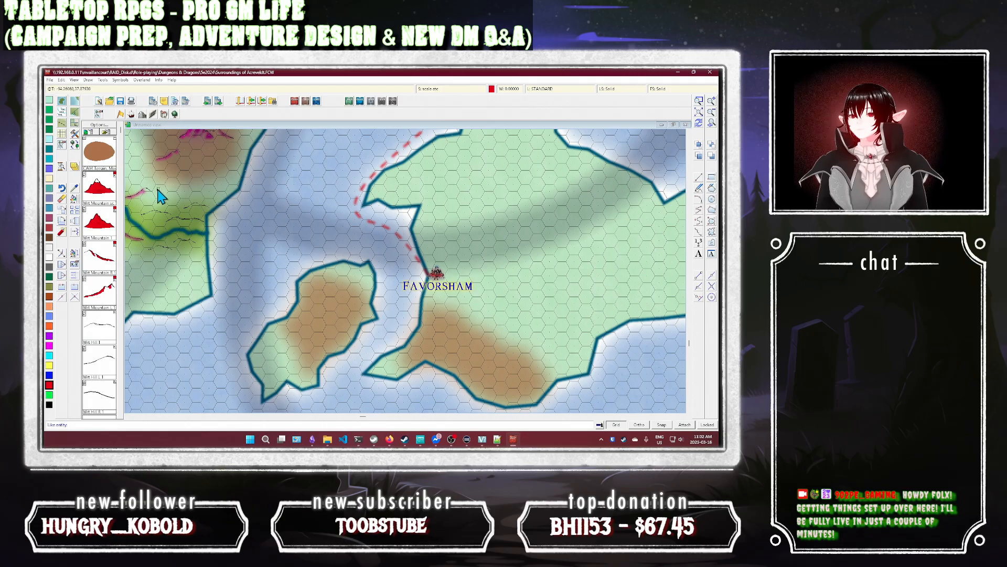
click(171, 156)
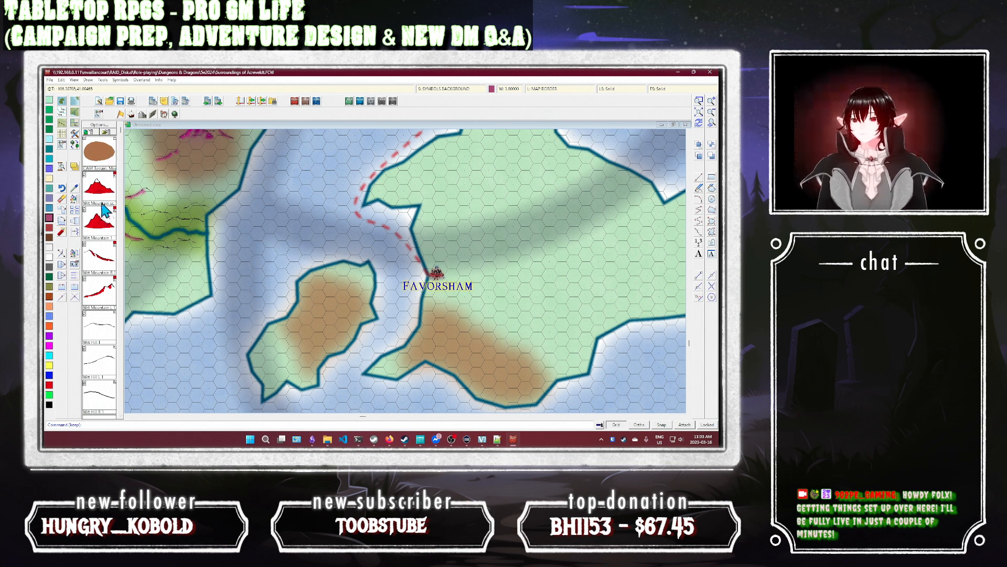
click(106, 134)
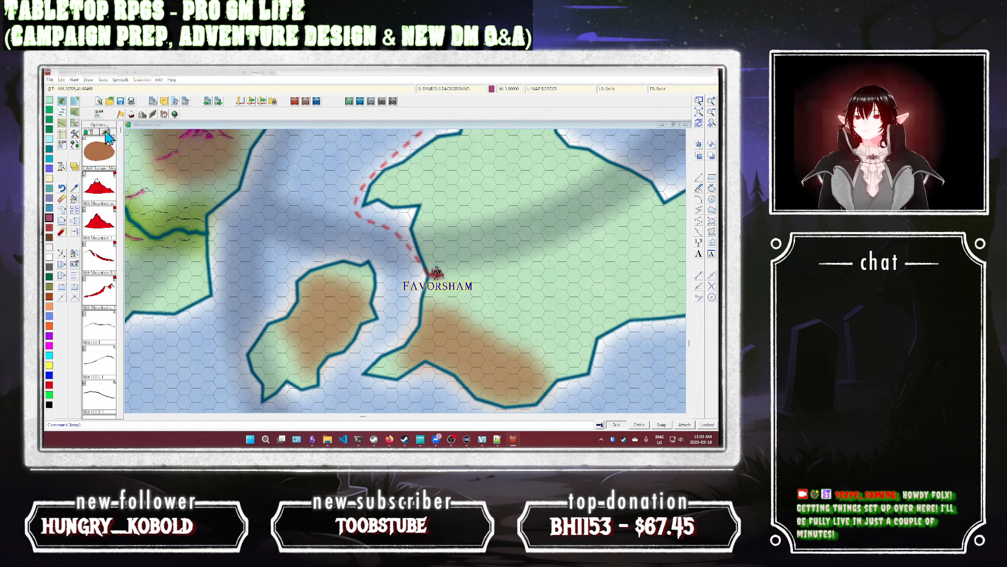
click(356, 260)
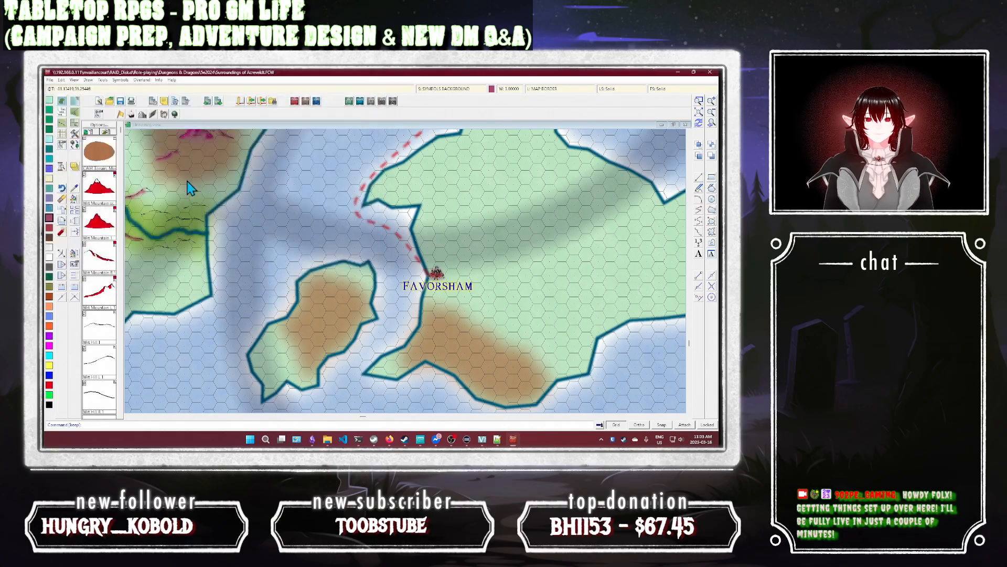
click(145, 115)
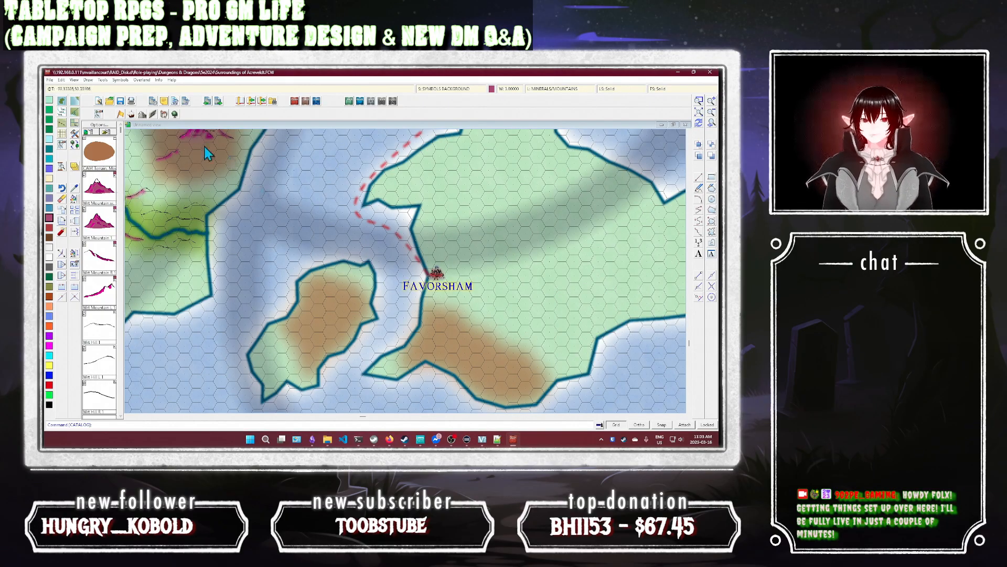
Step: Place one snow-capped mountain symbol in the middle of each of the two new brown mountain areas
click(98, 194)
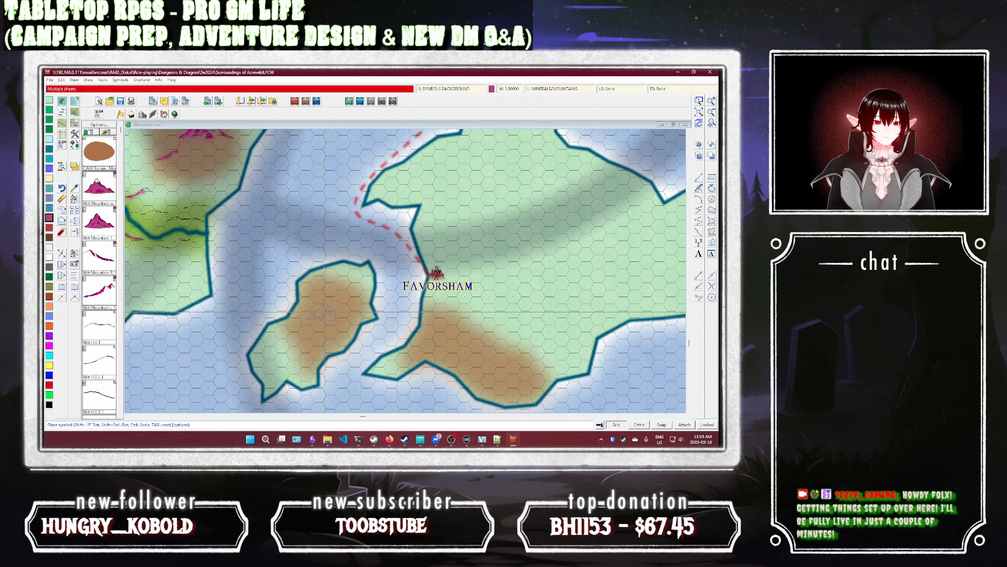
click(324, 312)
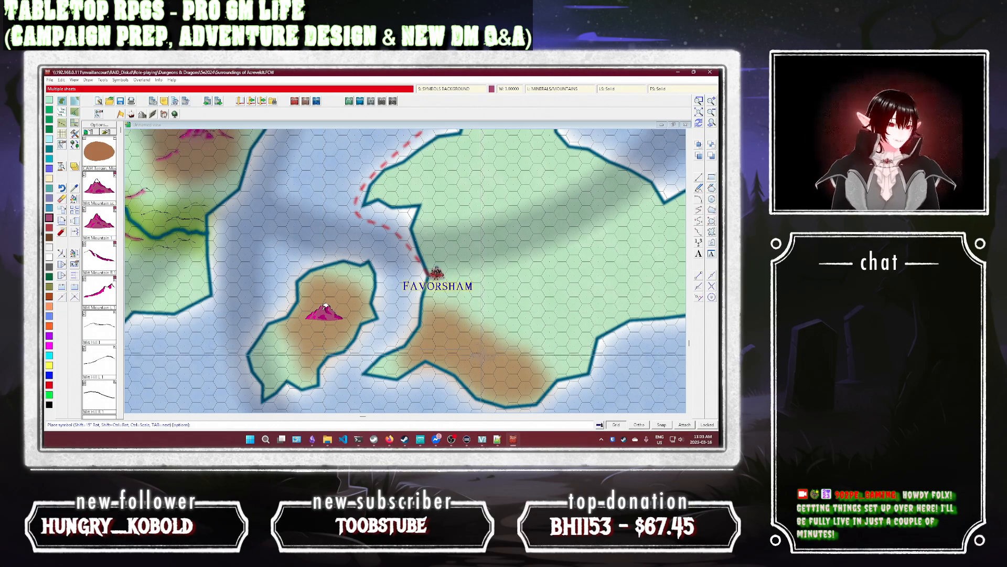
click(476, 358)
key(Escape)
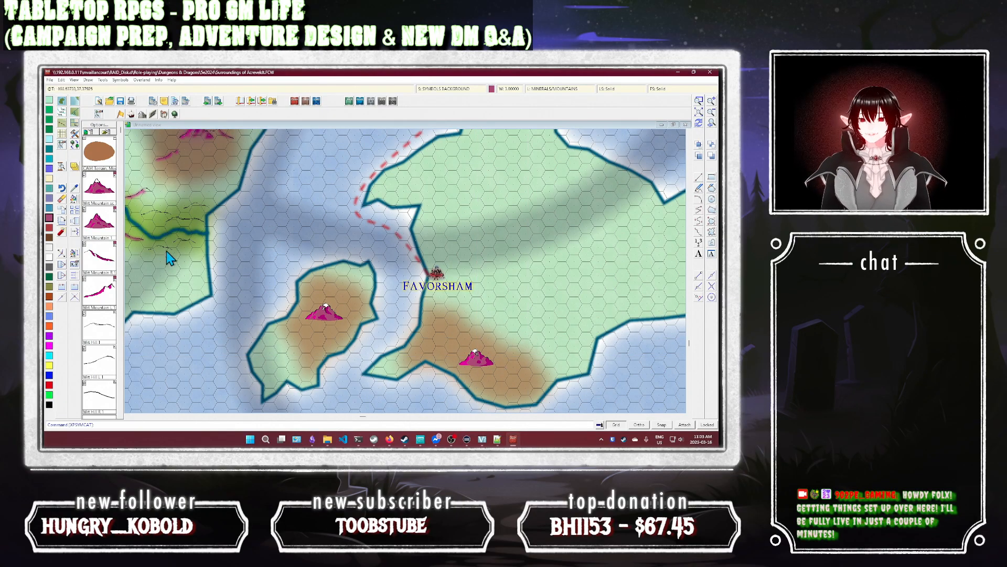
Step: Add two mountain ridge symbols north and northeast of the snow-capped peak on the small island
click(96, 262)
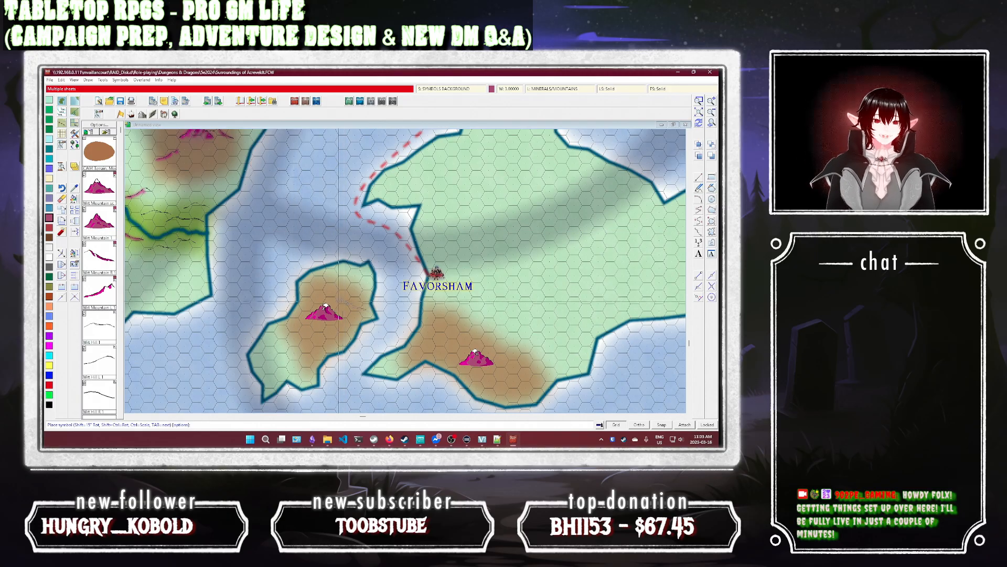
click(339, 304)
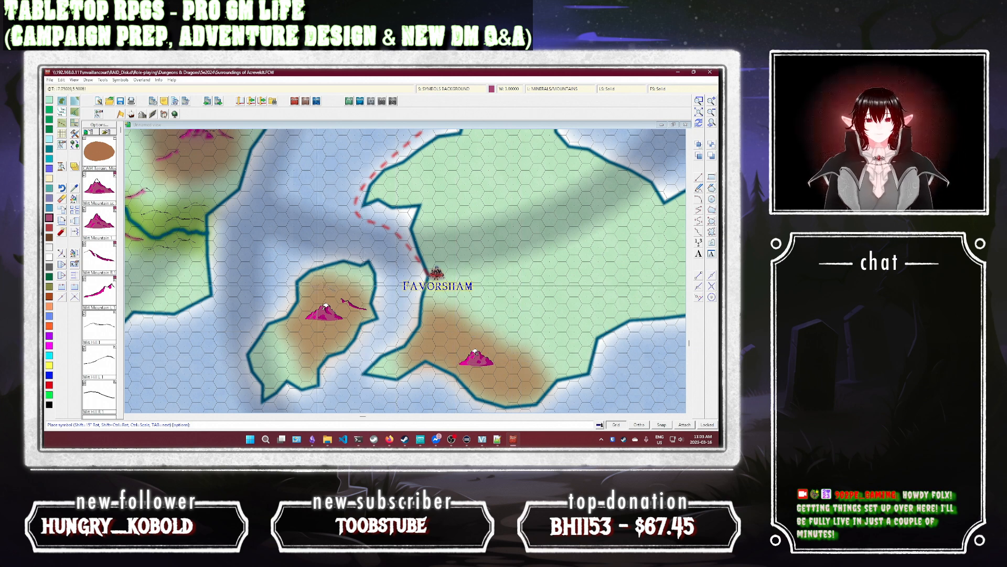
click(323, 287)
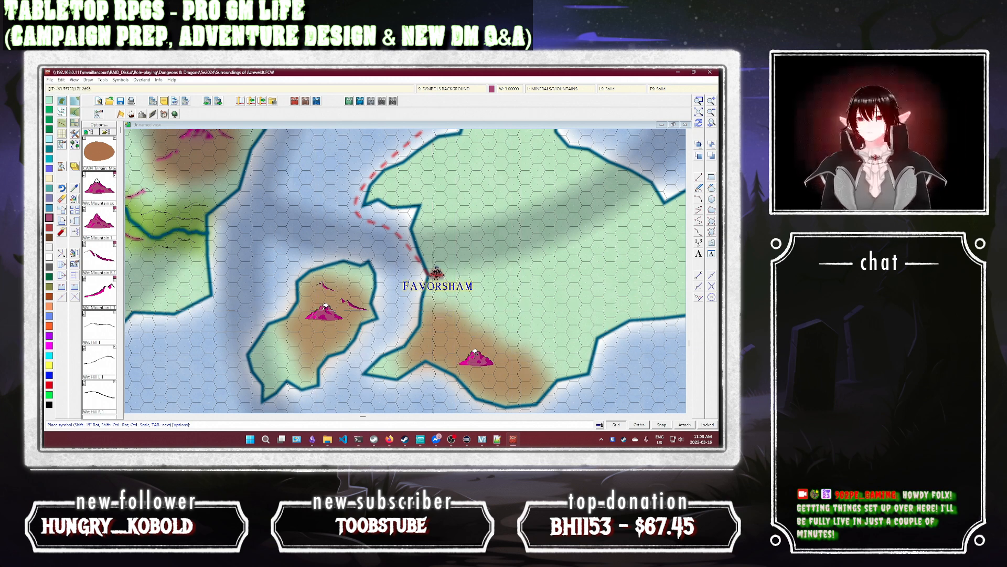
Step: Place a plain mountain peak below the small island's snow-capped peak and one on either side of the peak south of Favorsham
click(331, 329)
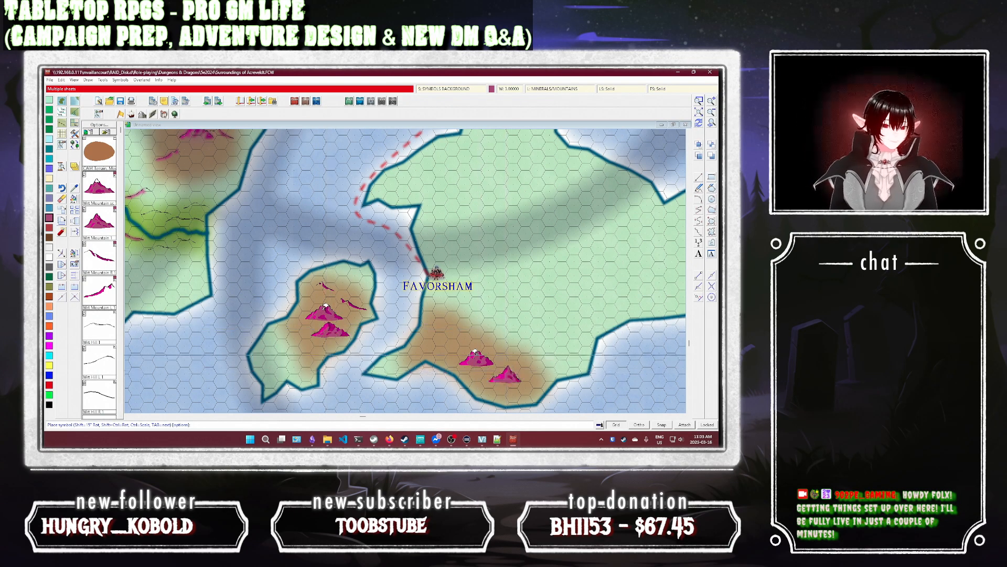
click(505, 374)
click(443, 340)
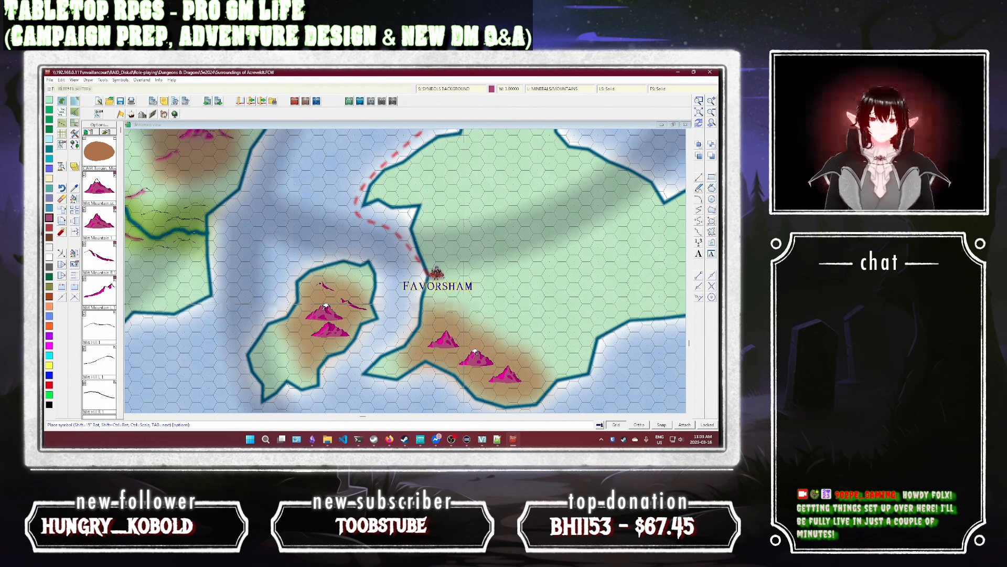
Step: Add mountain ridge symbols along the northeast side of the three peaks south of Favorsham
click(97, 260)
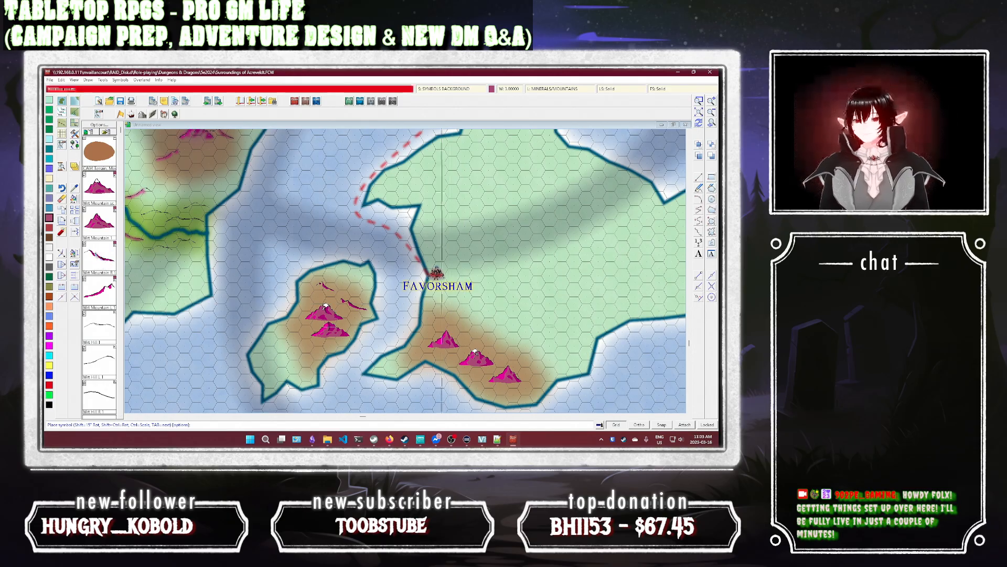
click(444, 321)
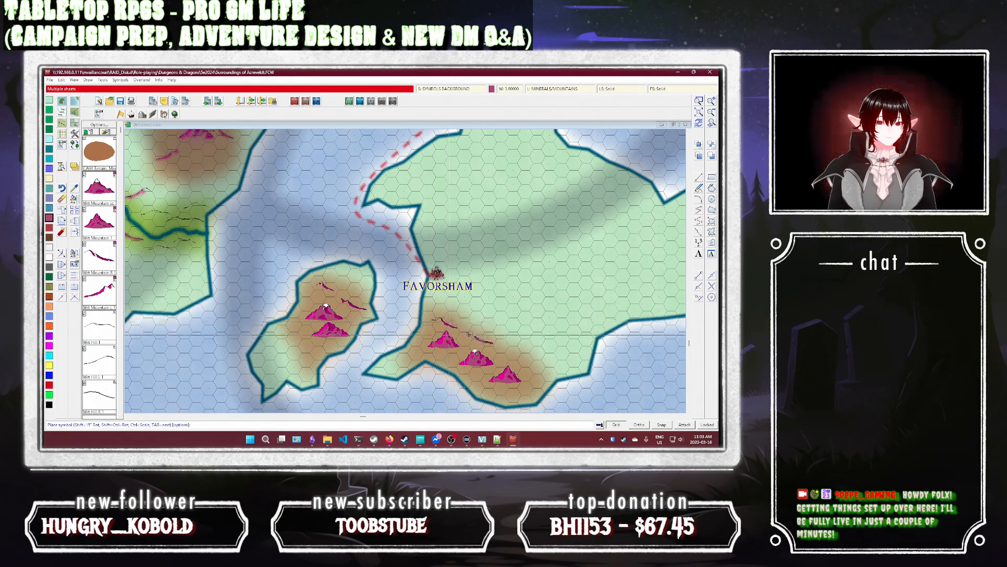
click(480, 339)
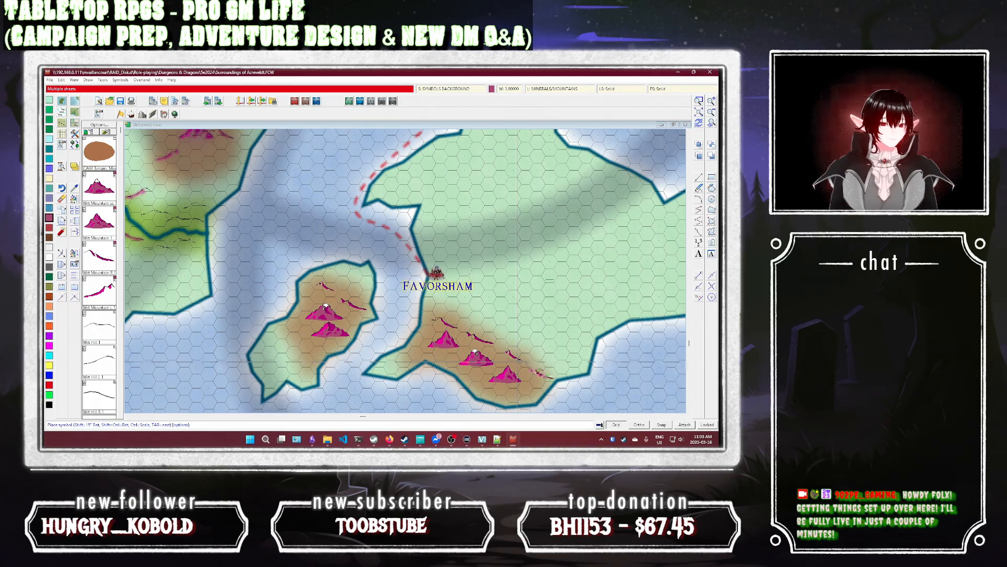
click(540, 372)
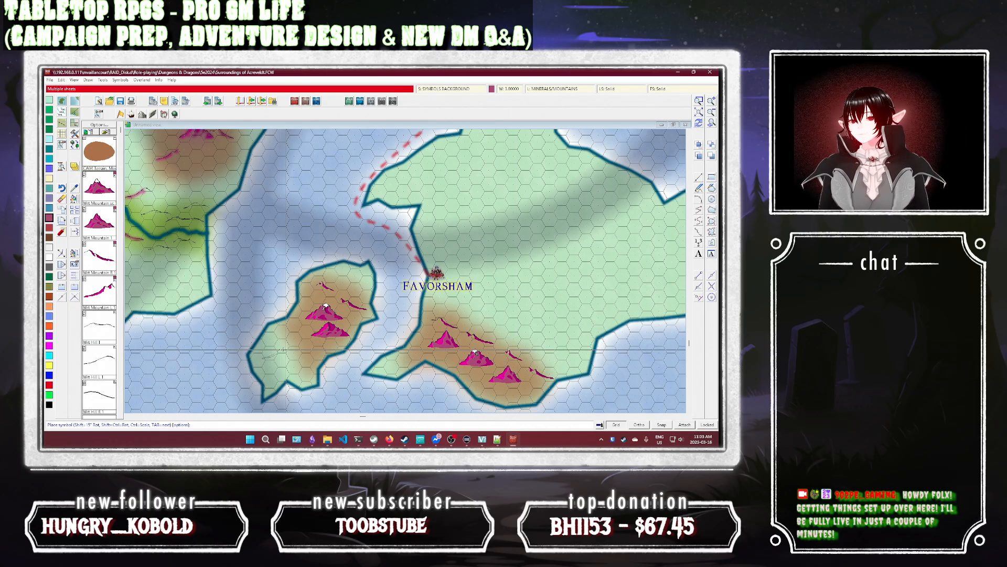
Step: Add mountain ridge symbols along the southwest side of the peaks on the small island and south of Favorsham
click(289, 325)
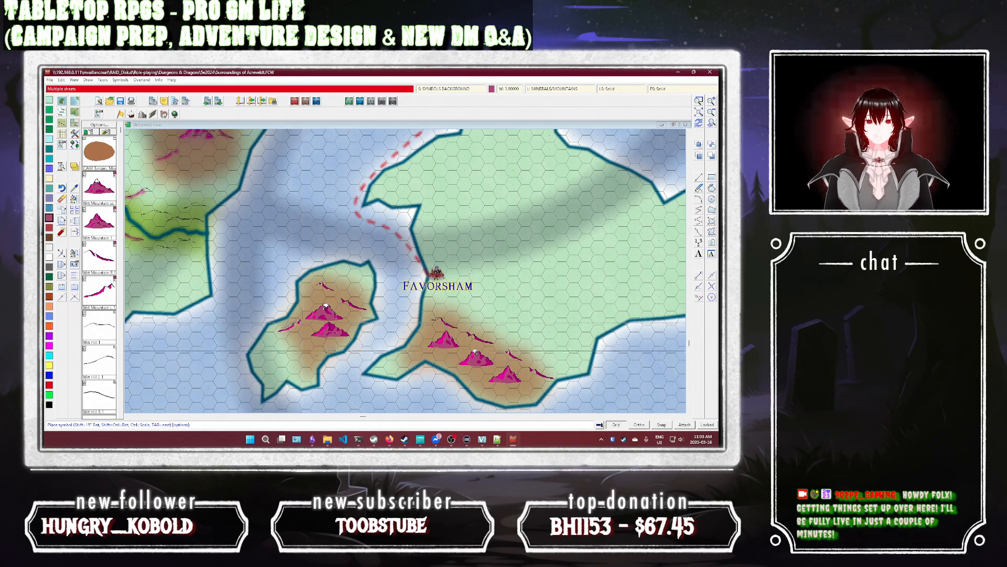
click(306, 343)
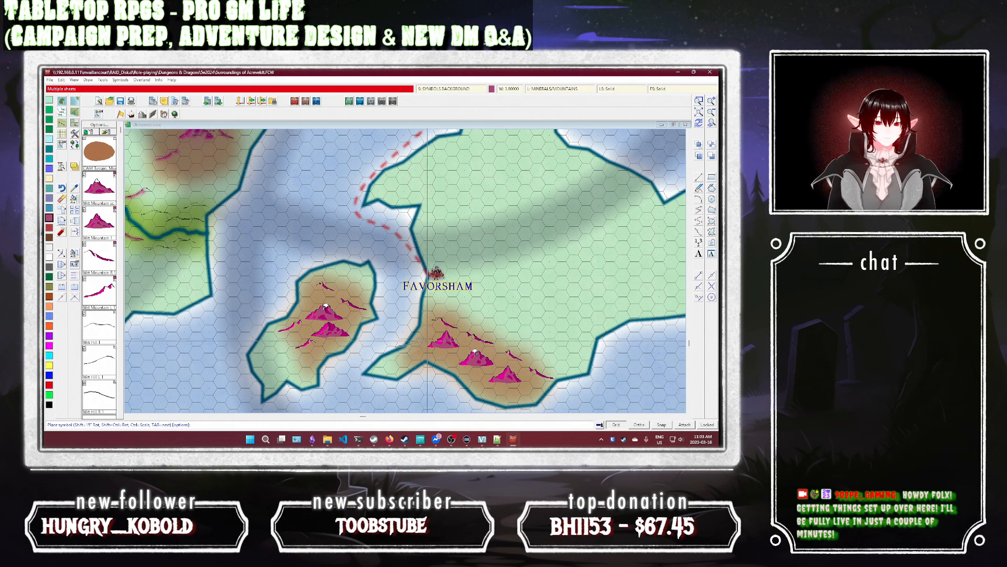
click(423, 342)
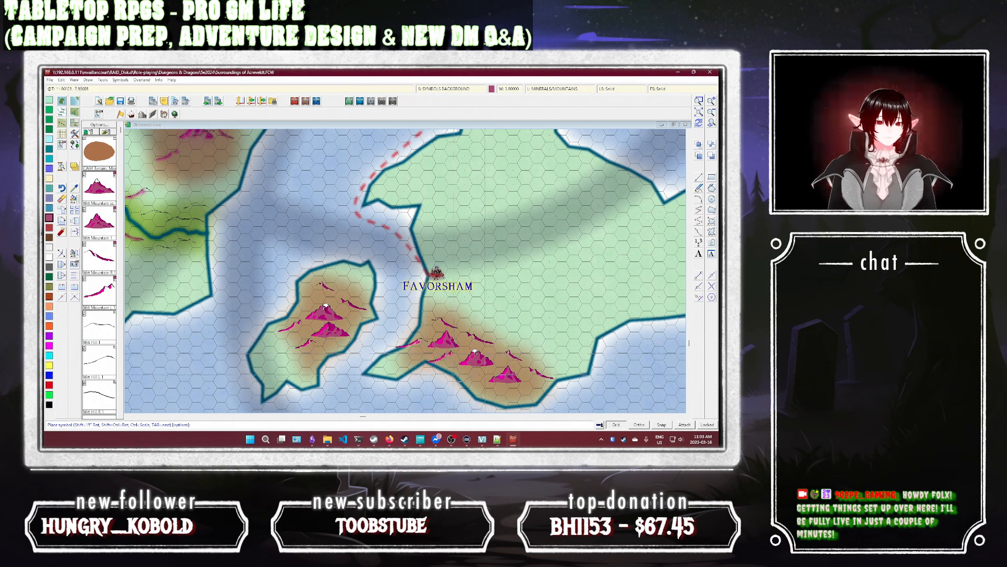
click(472, 376)
click(504, 393)
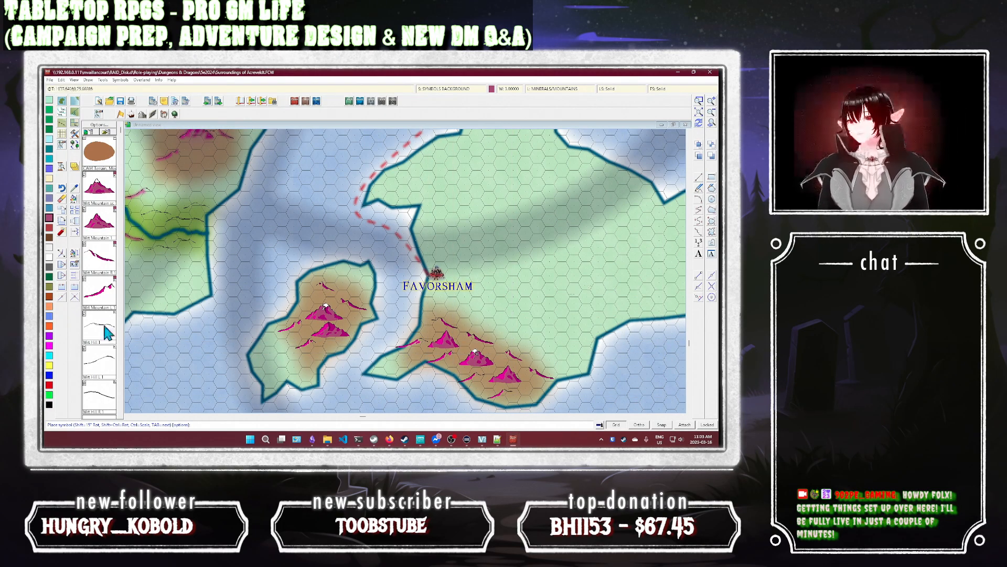
Step: Scatter hill symbols around the peaks and ridges of both new mountain areas and finish placing symbols
scroll(111, 321, down, 1)
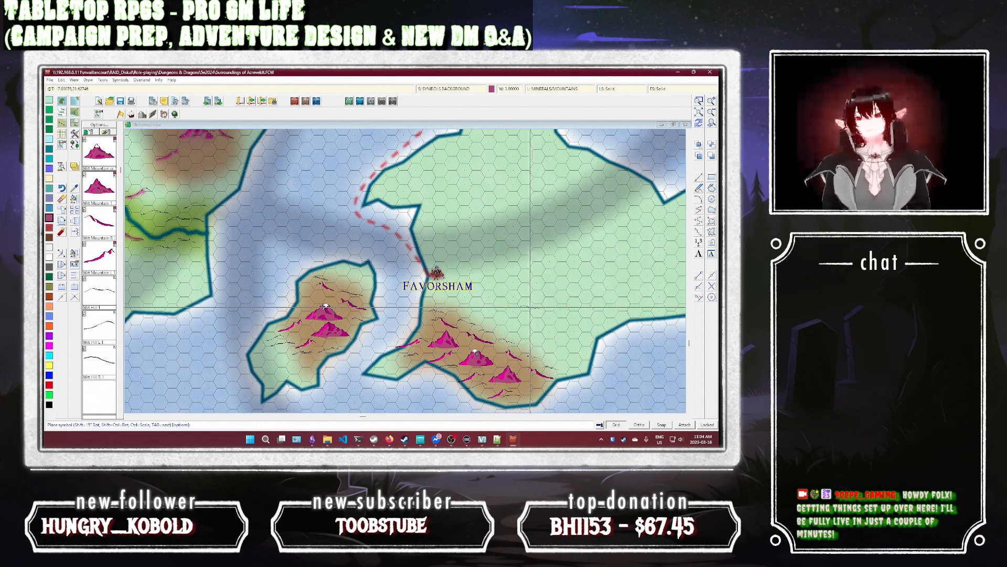
key(Escape)
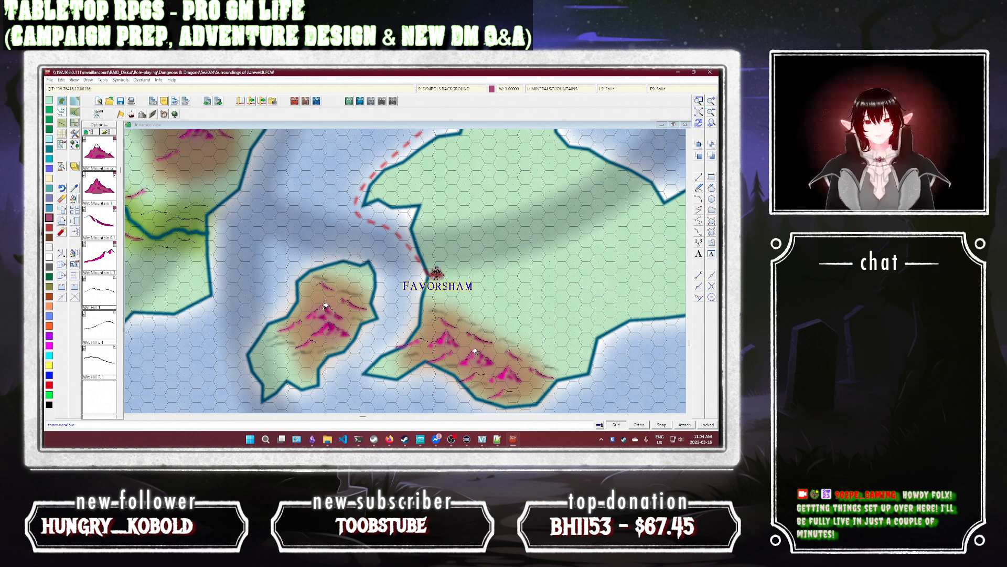
key(Escape)
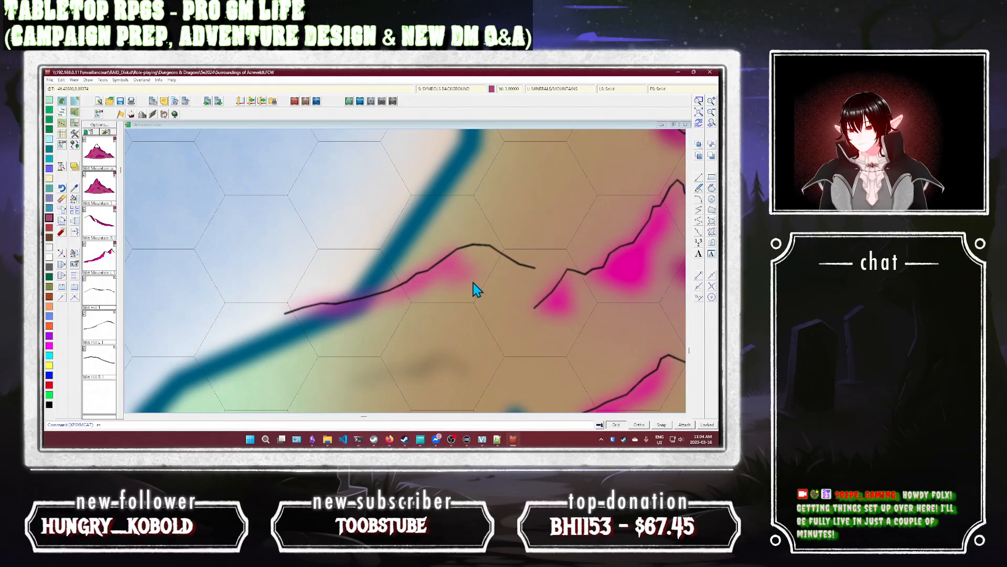
Step: Move the outline of the coastal ridge south of Favorsham slightly east, and shift its outline and magenta shading slightly south
click(486, 253)
right_click(481, 244)
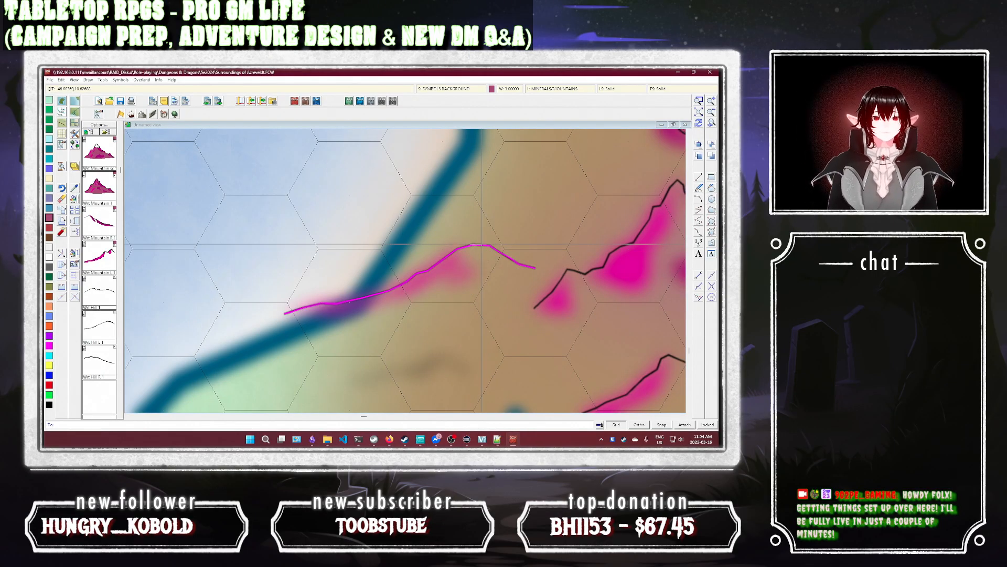
click(482, 246)
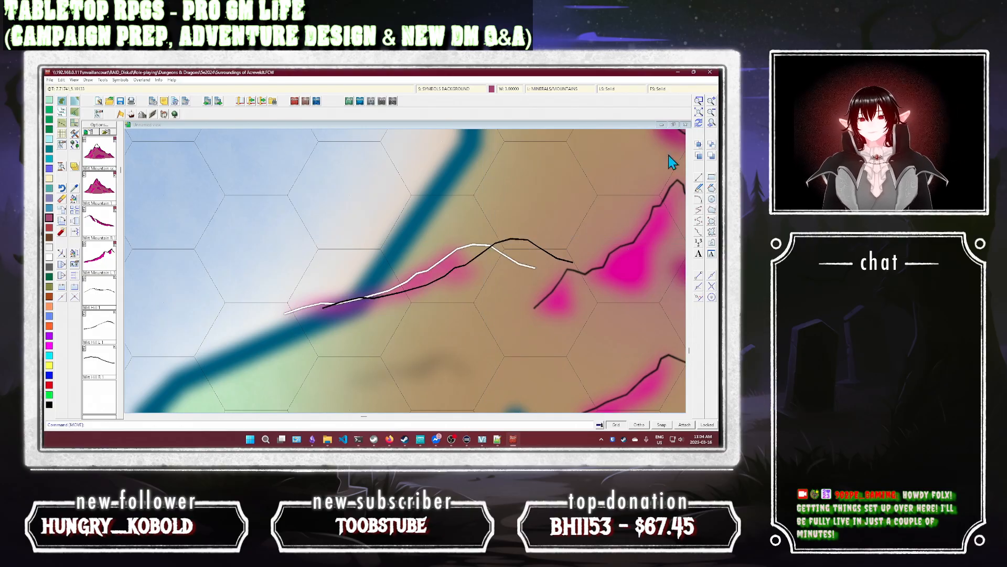
click(429, 290)
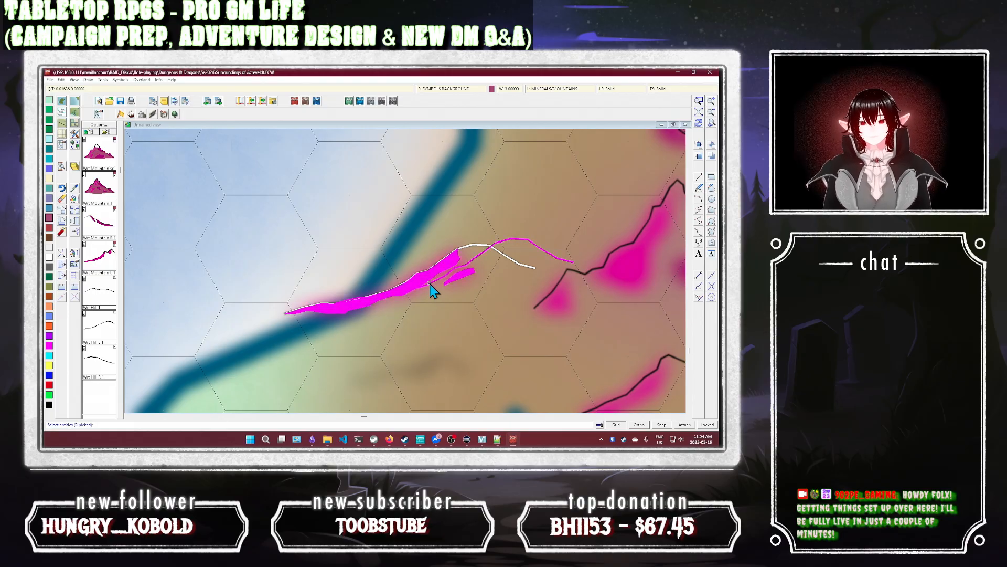
right_click(430, 284)
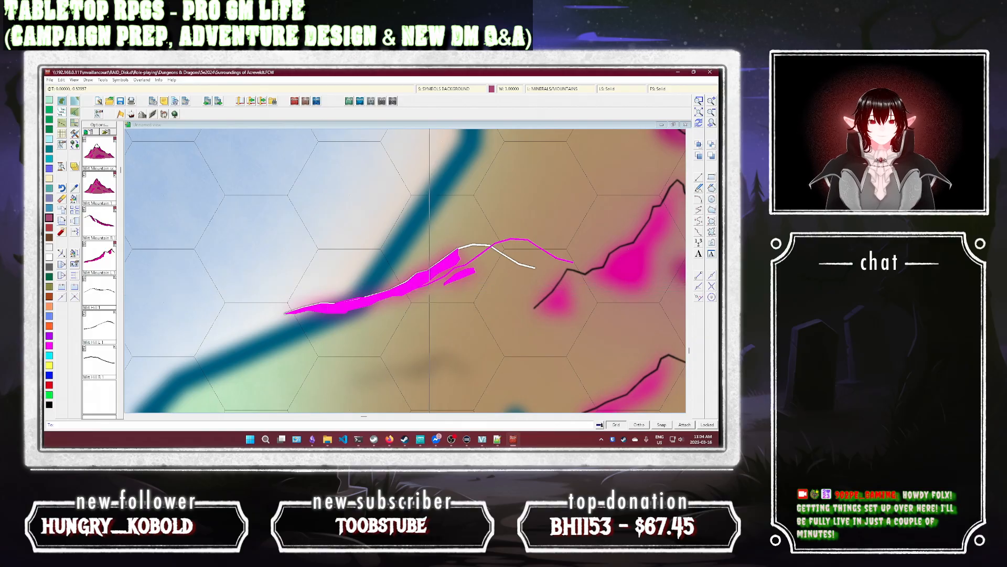
click(429, 283)
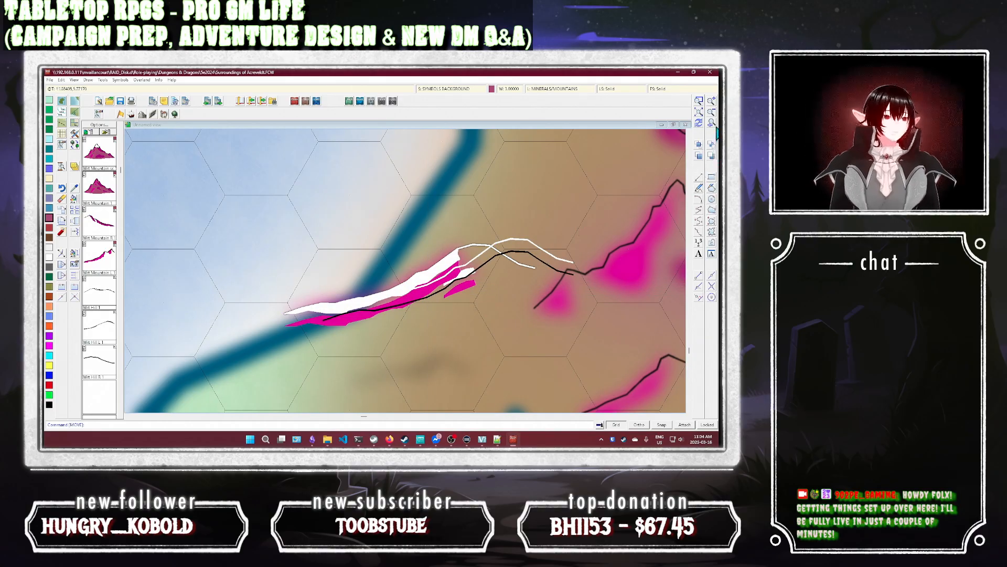
click(712, 124)
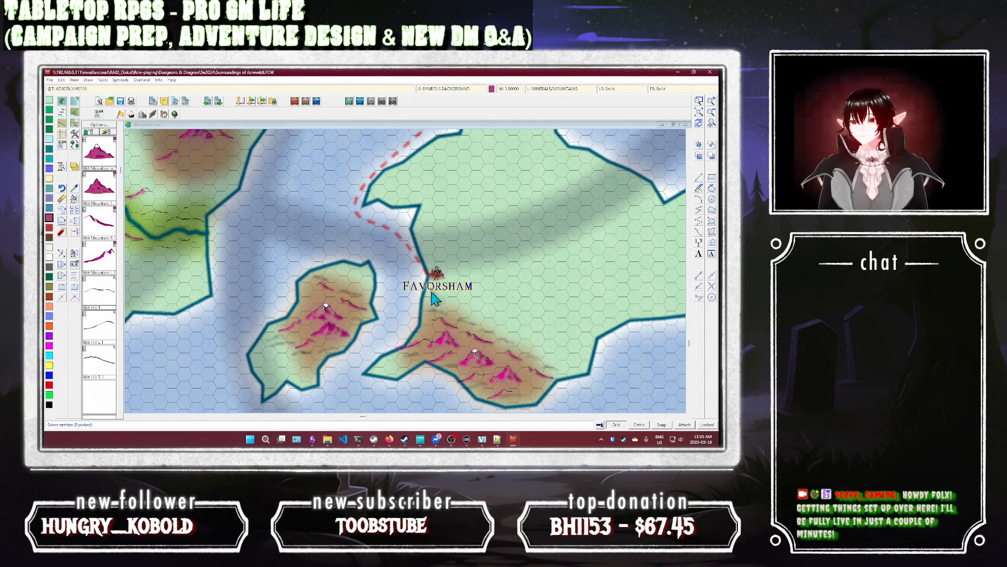
Step: List the properties of a hill symbol in the western green hills and of one on the small island
click(164, 256)
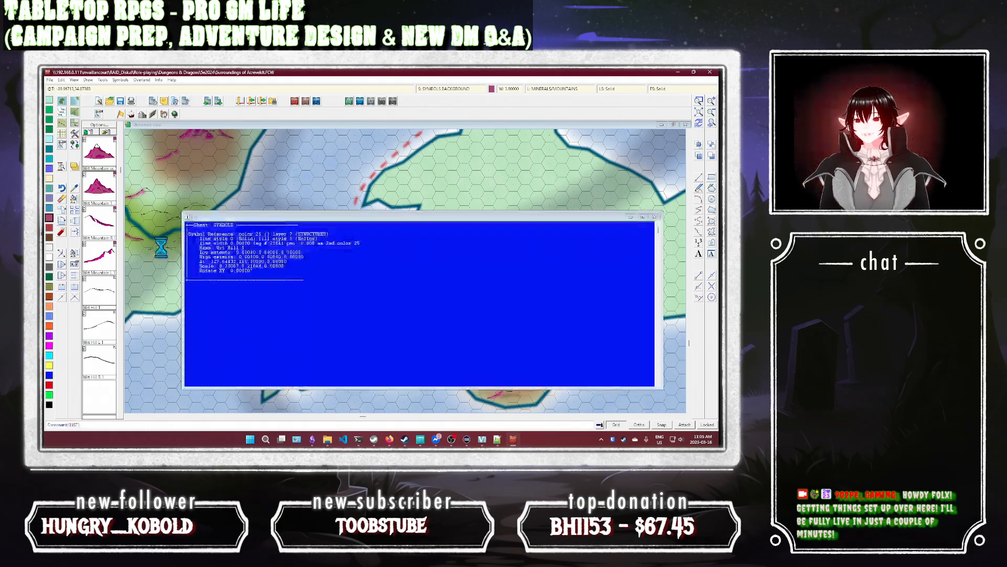
click(655, 217)
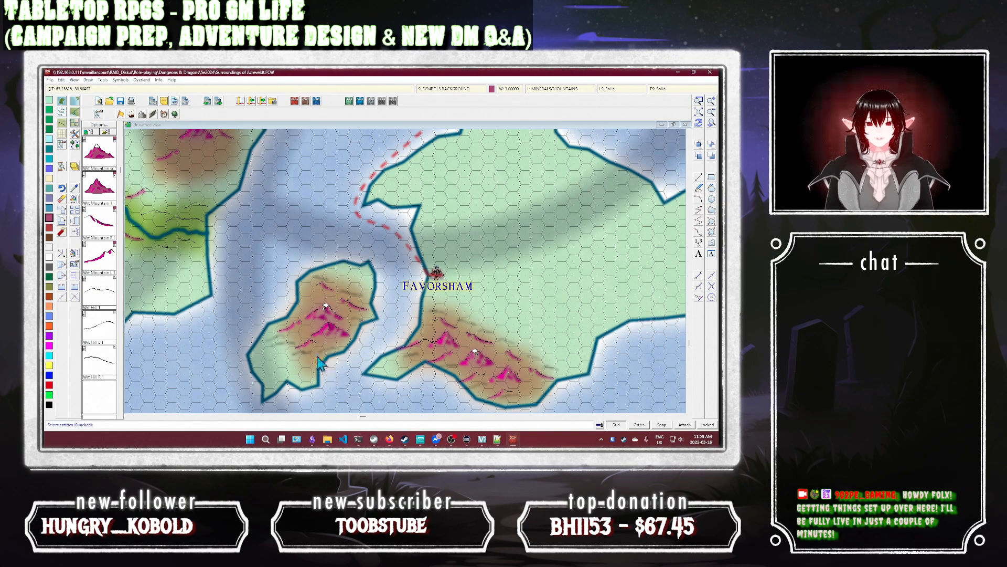
click(331, 356)
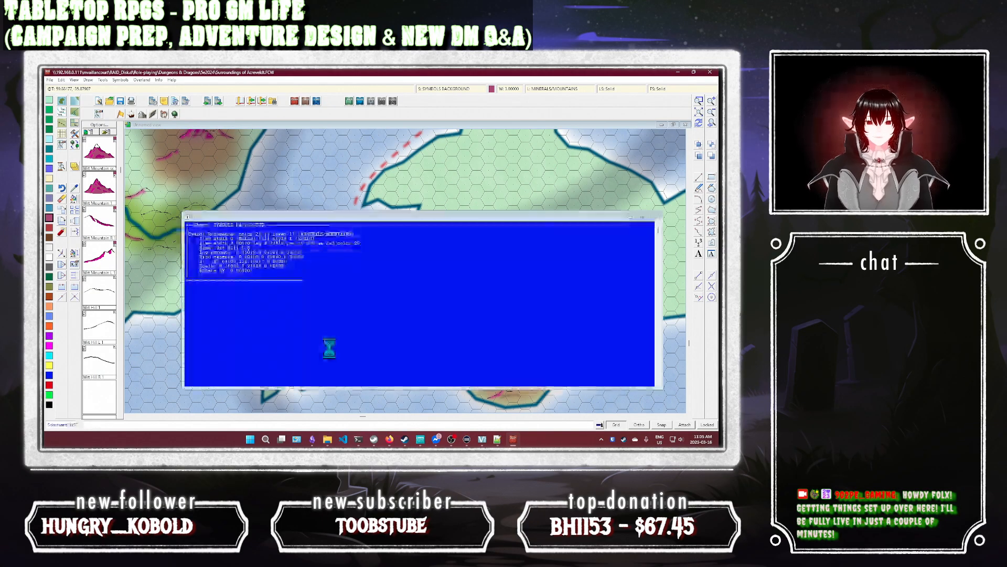
click(655, 217)
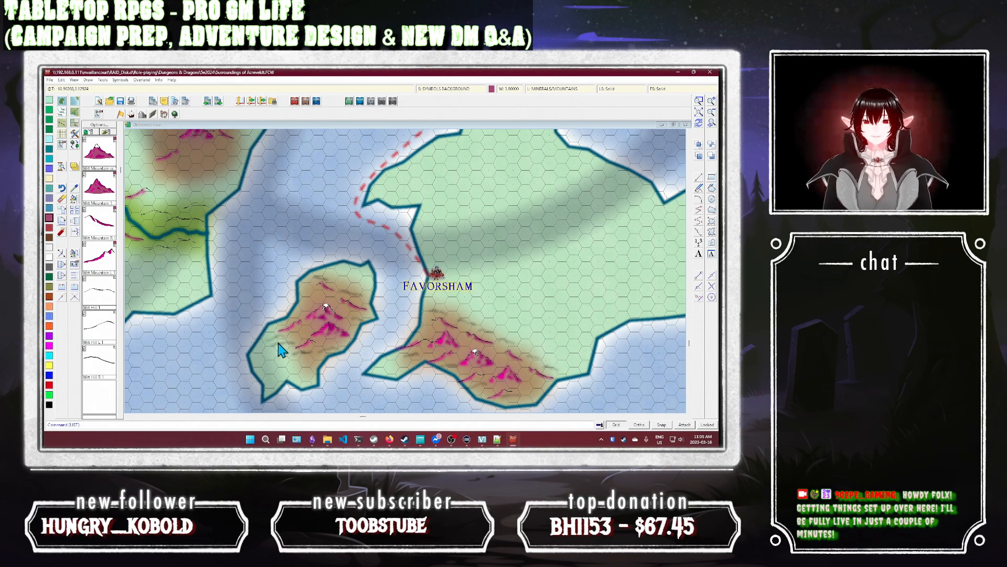
Step: List the properties of the hill symbols around the small island's mountains, leaving the brown mountain area out of the selection
click(699, 103)
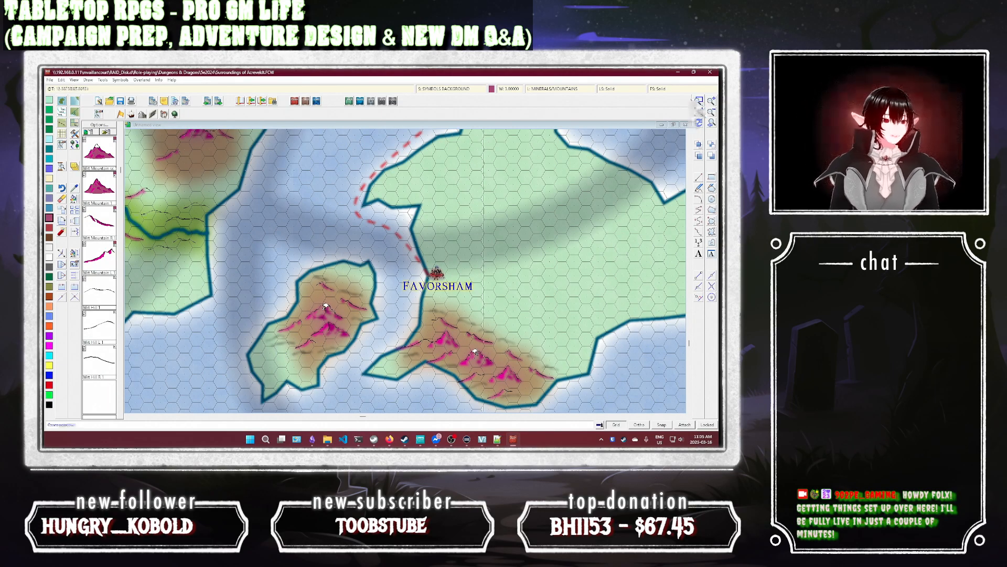
key(Escape)
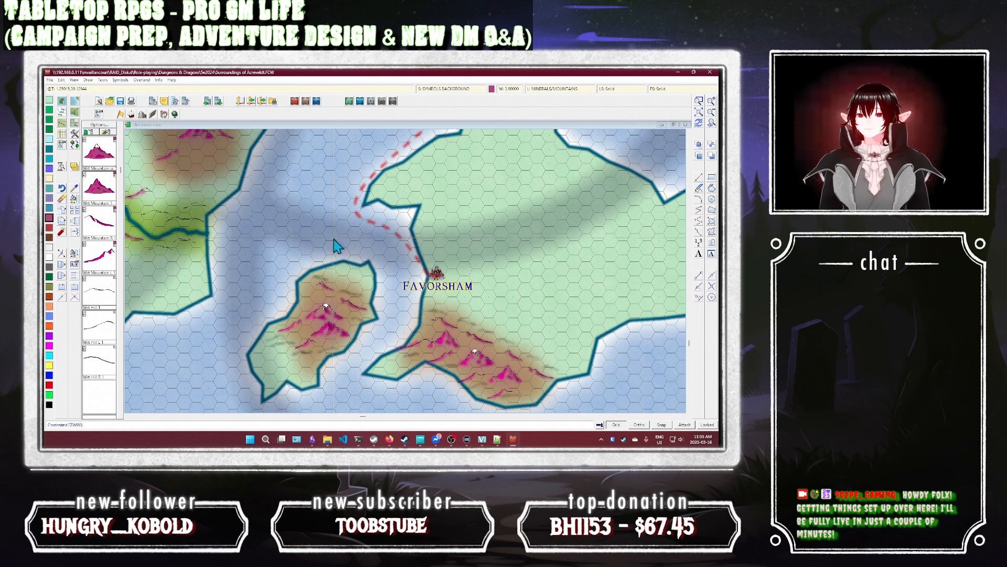
click(700, 105)
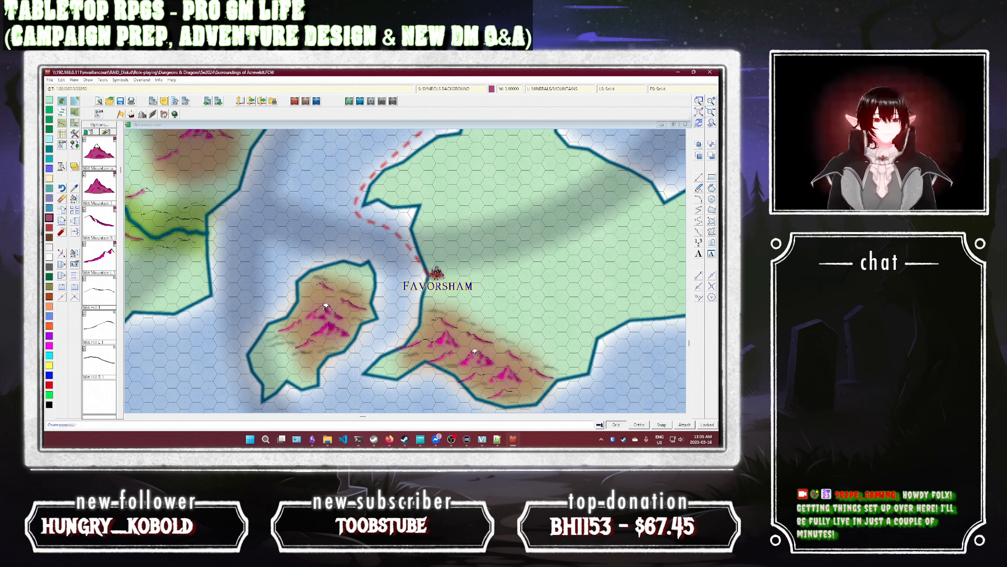
click(177, 195)
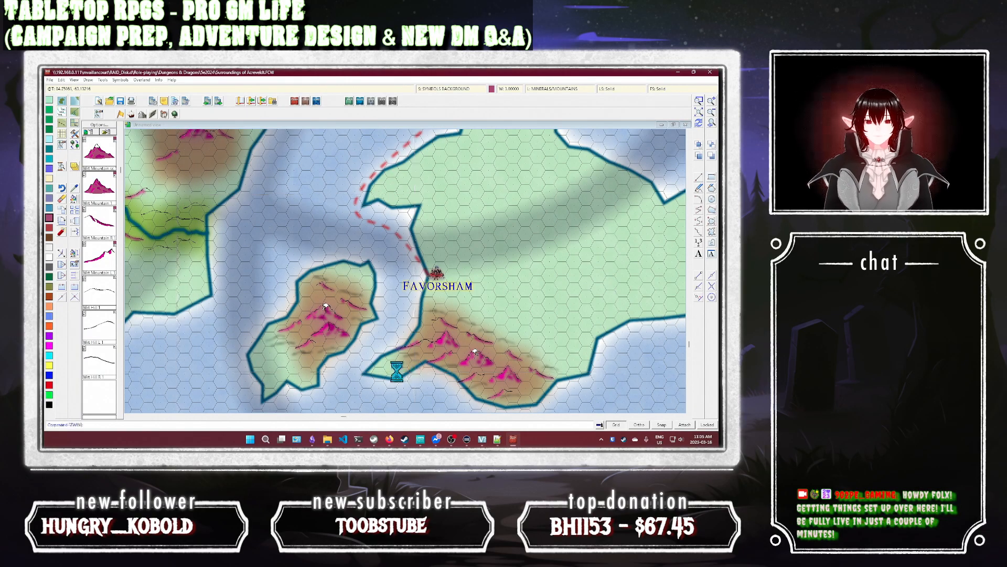
click(412, 374)
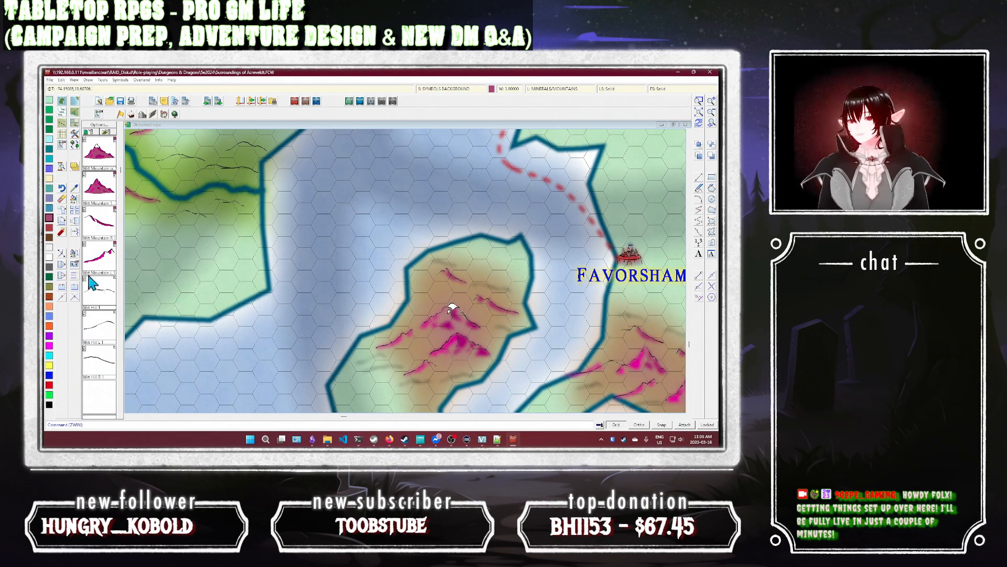
right_click(442, 263)
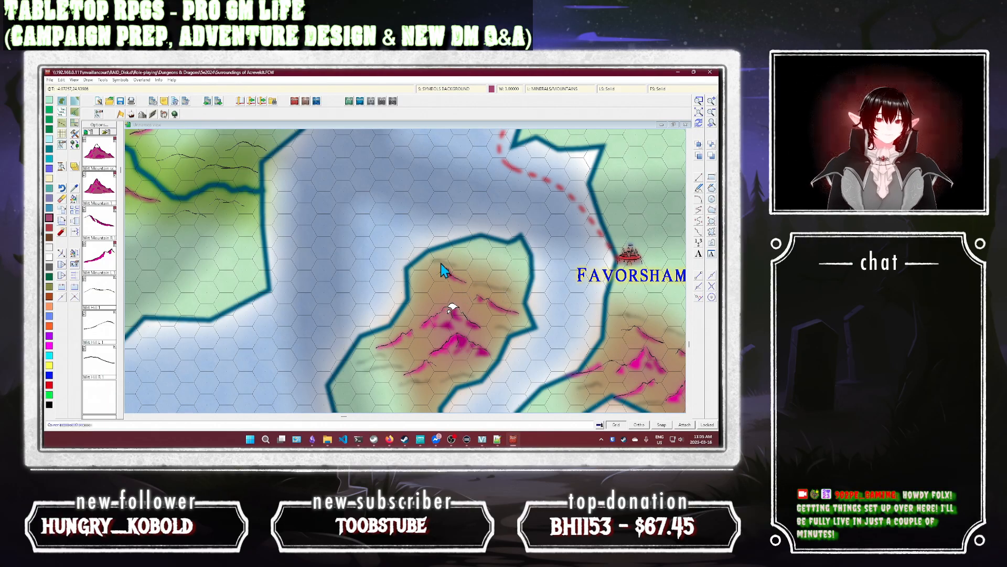
click(503, 290)
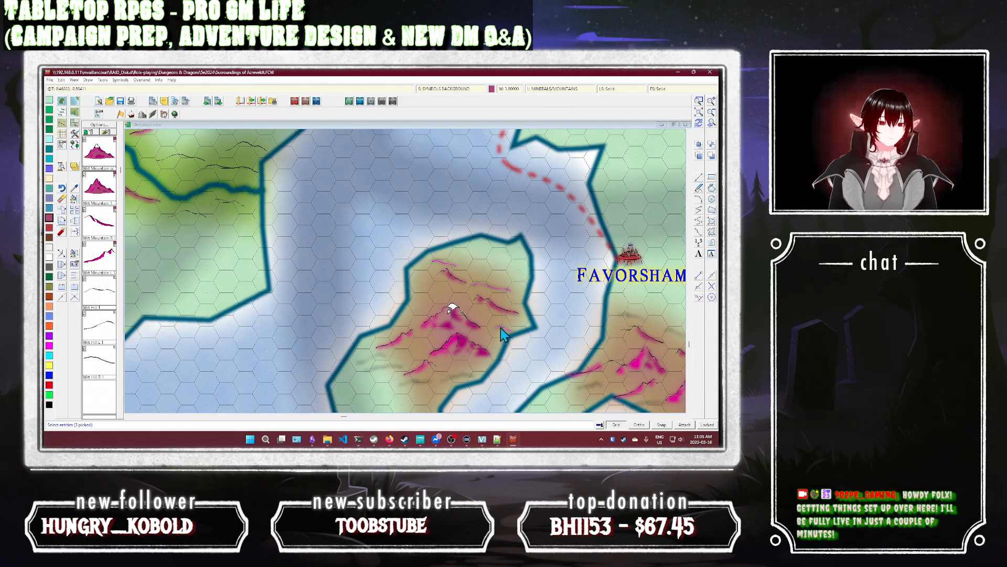
click(460, 375)
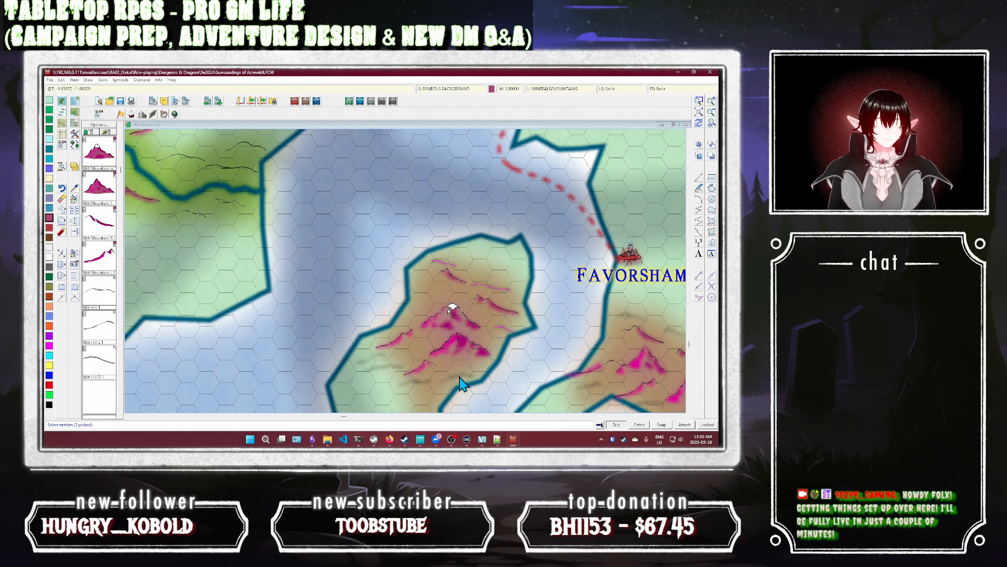
click(407, 390)
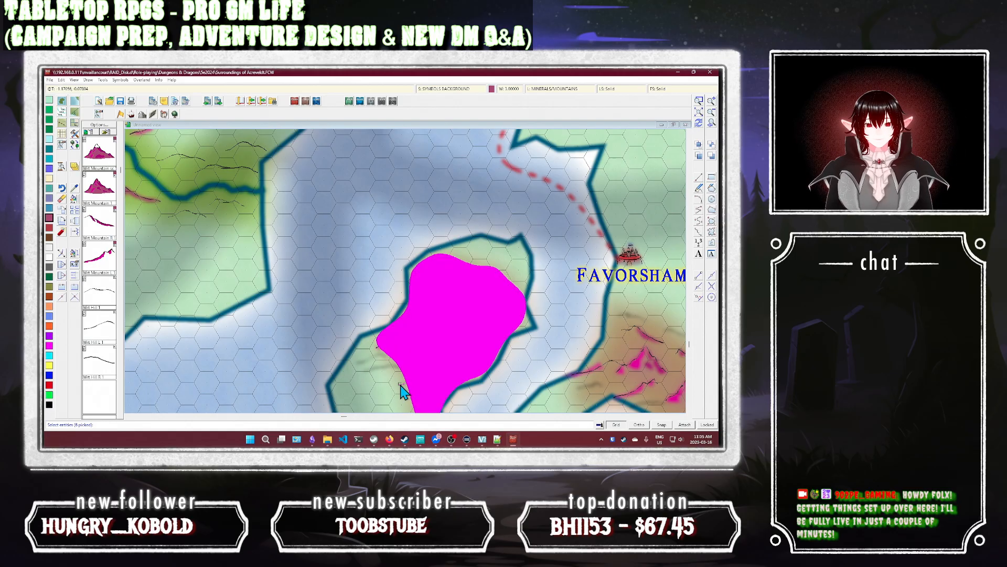
click(367, 363)
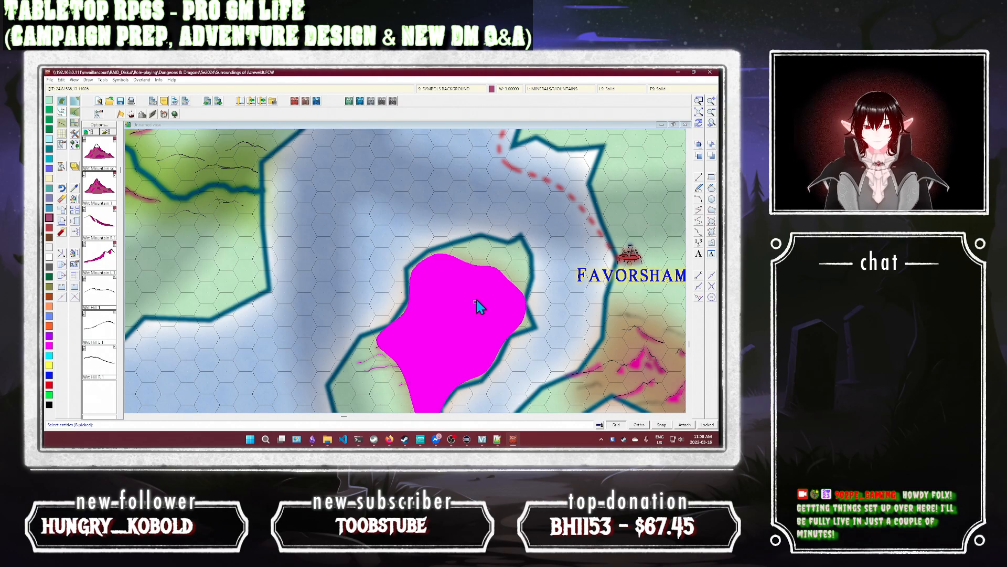
click(479, 265)
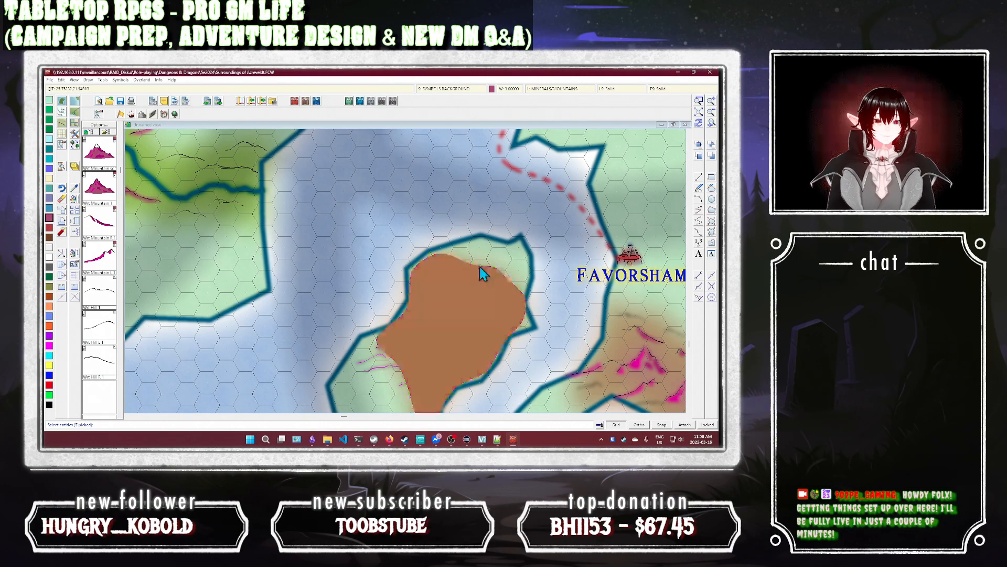
right_click(480, 266)
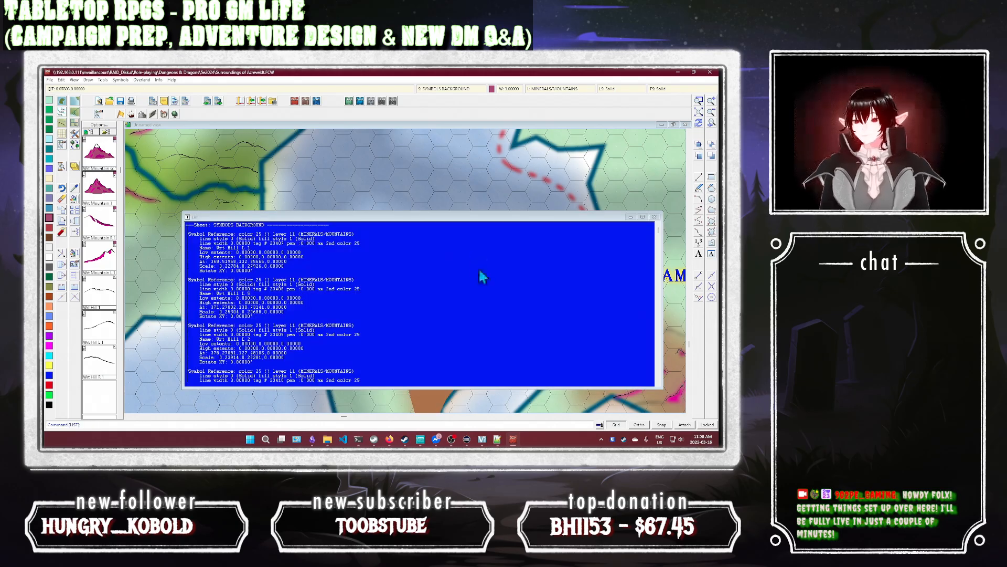
click(654, 218)
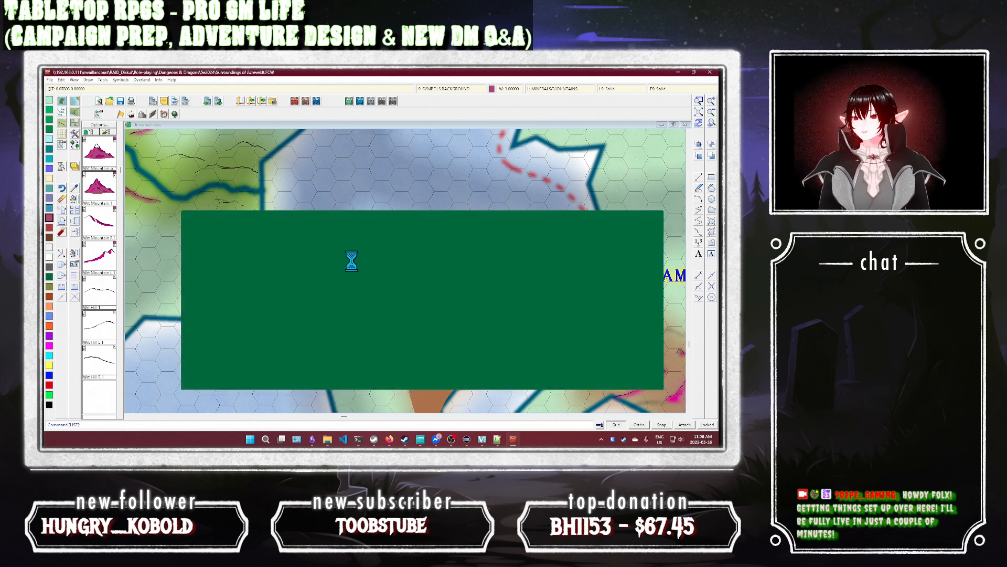
Step: Move the hill symbols around the small island's mountains to the SYMBOLS sheet and MINERALS/MOUNTAINS layer, taking the sheet from a western hill symbol
click(74, 200)
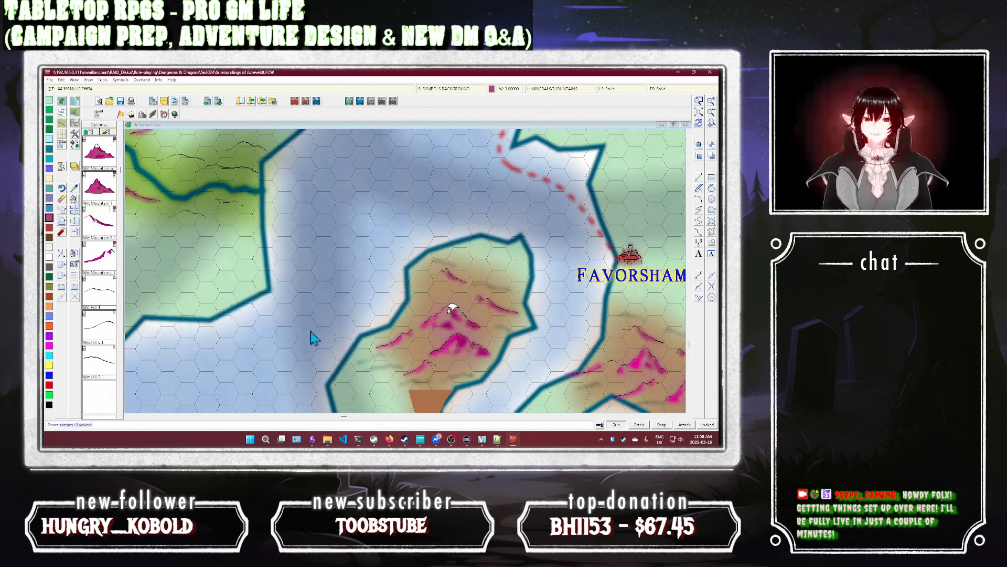
click(370, 361)
click(386, 377)
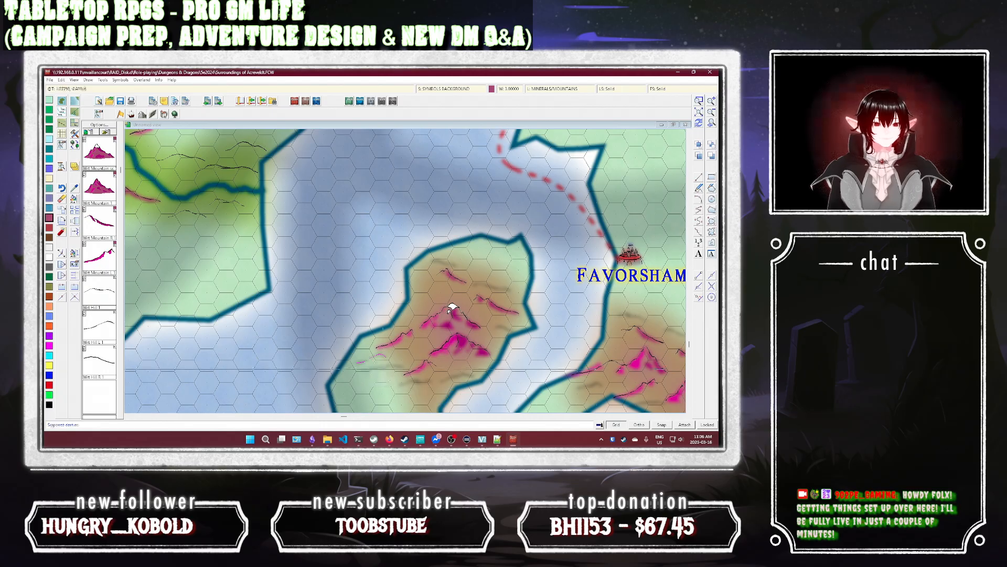
click(404, 387)
click(461, 382)
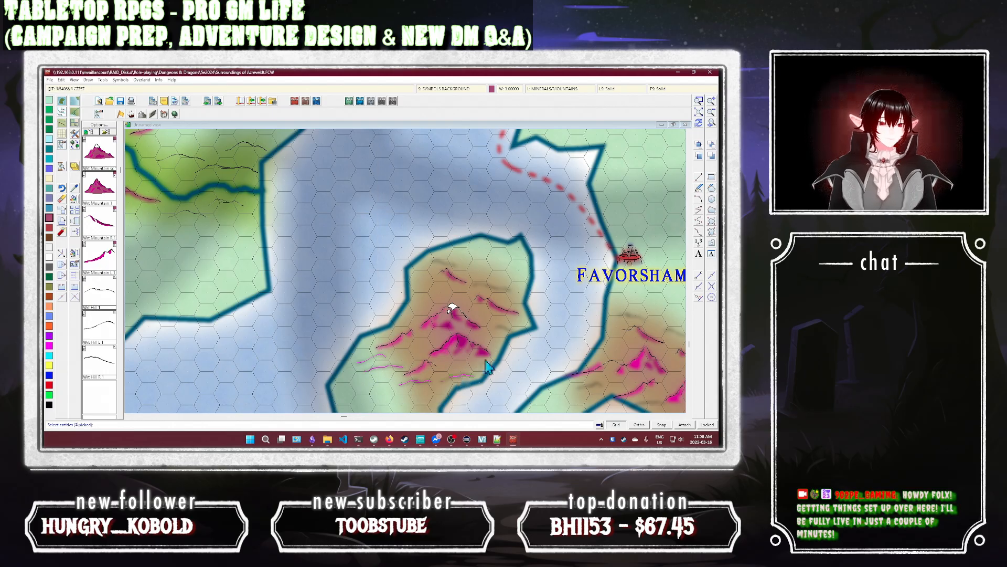
click(503, 330)
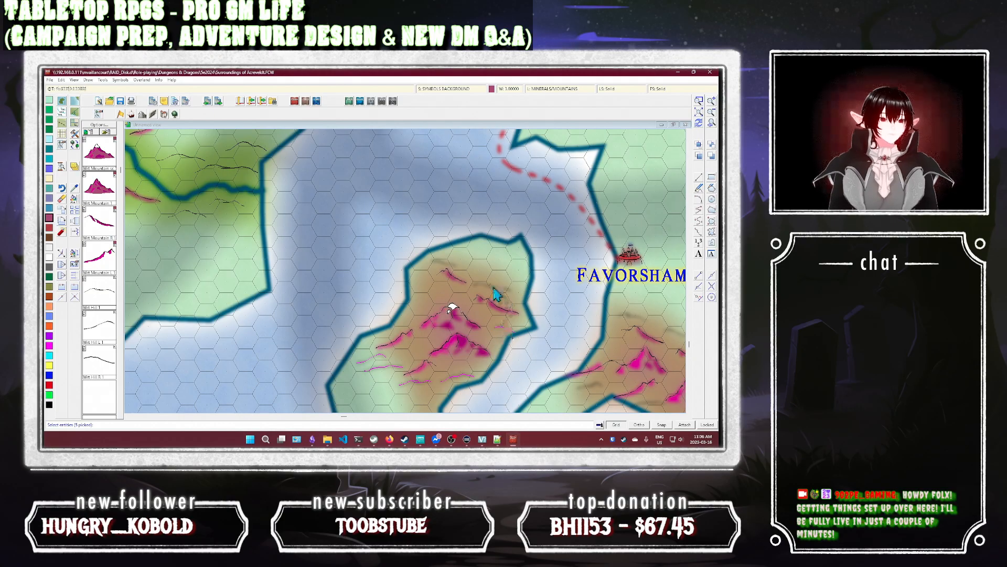
right_click(442, 270)
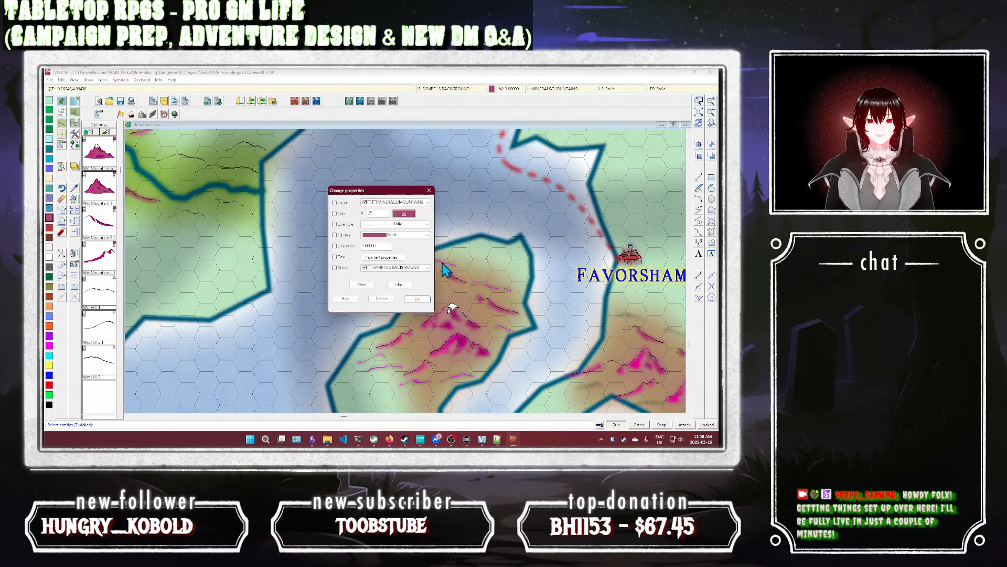
click(404, 285)
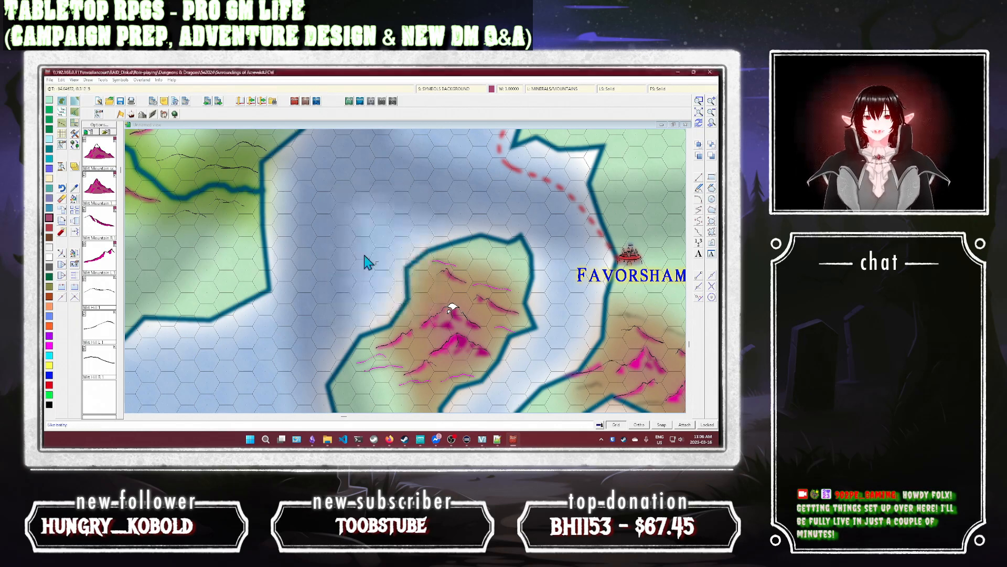
click(192, 220)
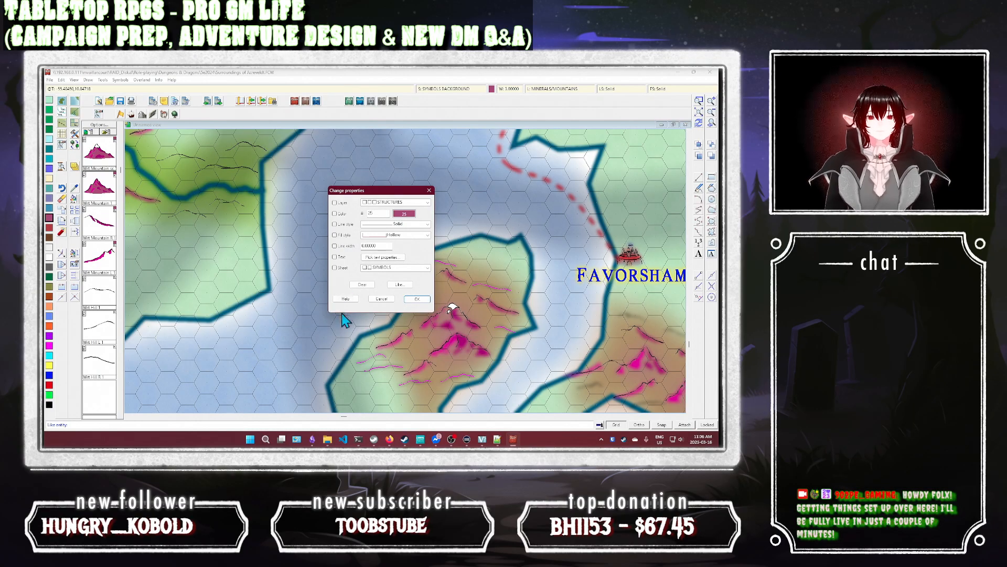
click(334, 268)
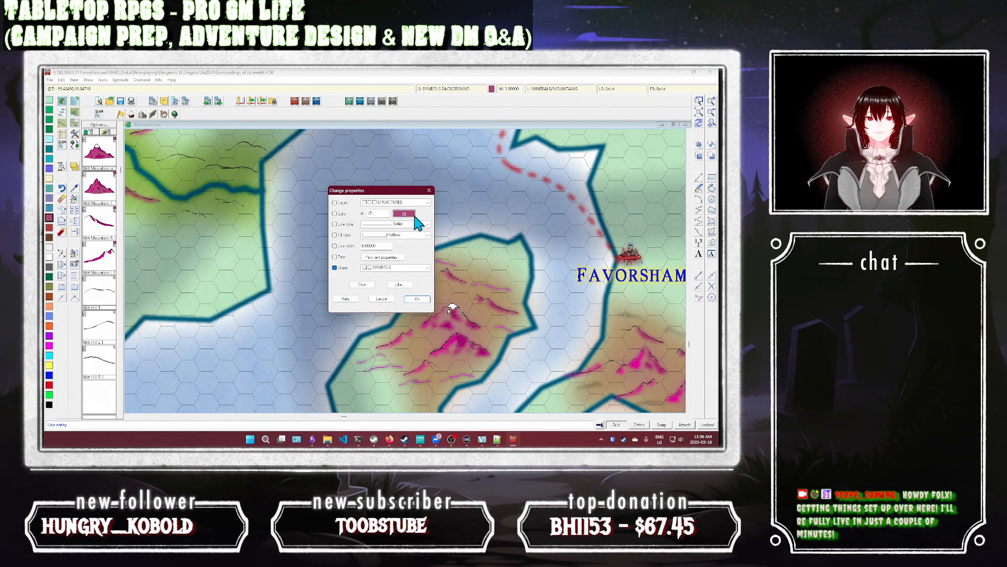
click(428, 202)
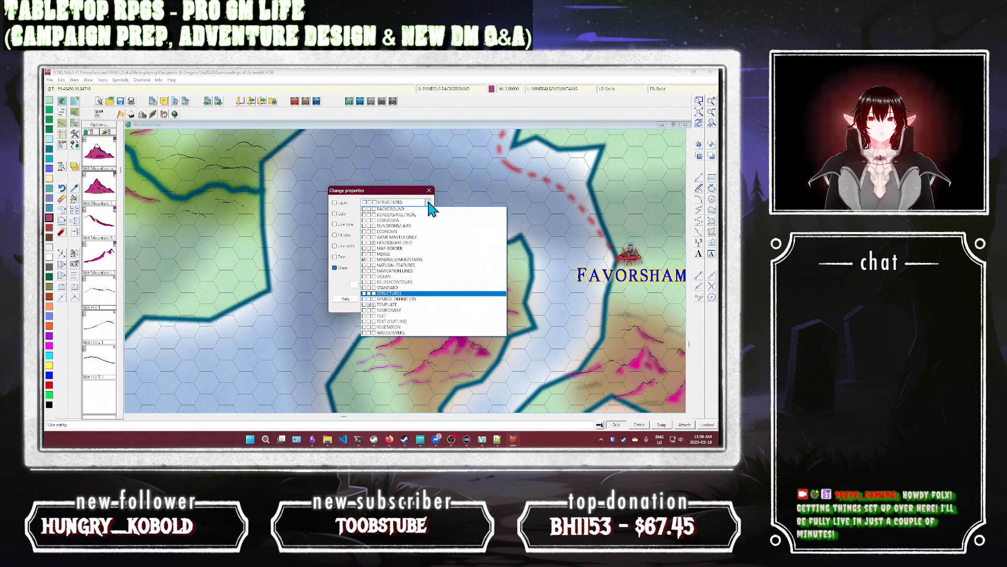
click(435, 259)
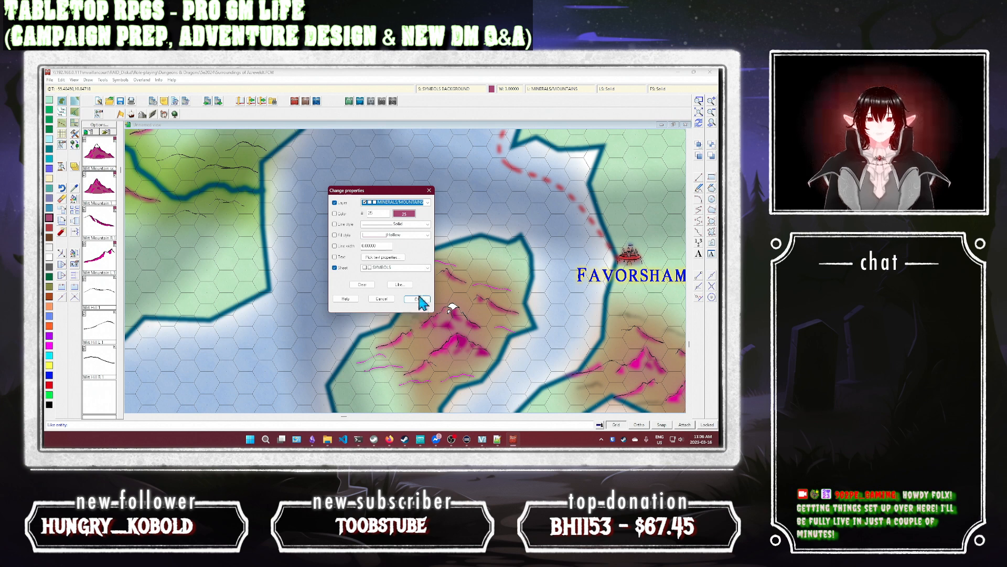
click(418, 299)
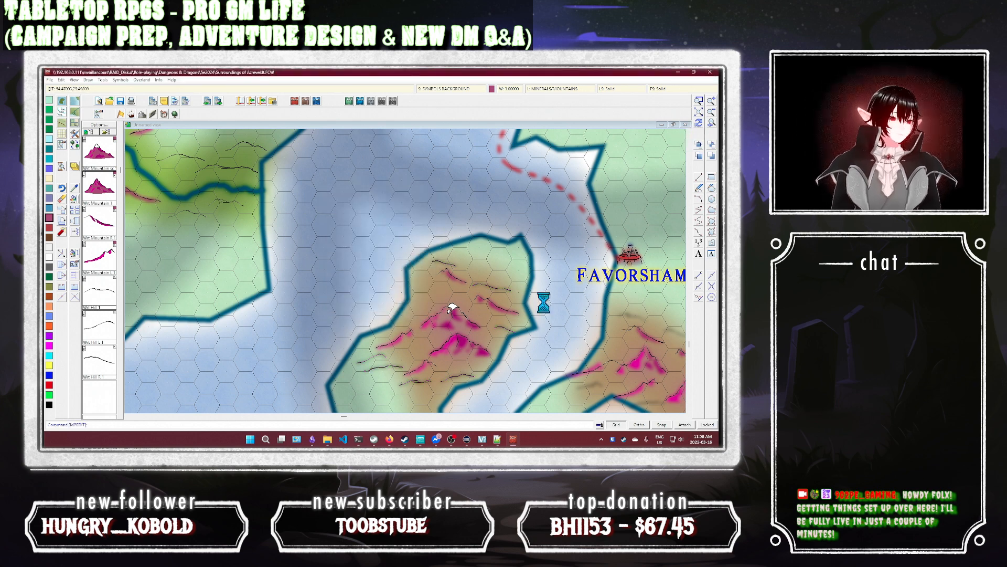
Step: Apply the SYMBOLS sheet and MINERALS/MOUNTAINS layer of an island hill symbol to the hills along the edges of the mountains south of Favorsham, excluding the brown area
drag(553, 350, 441, 266)
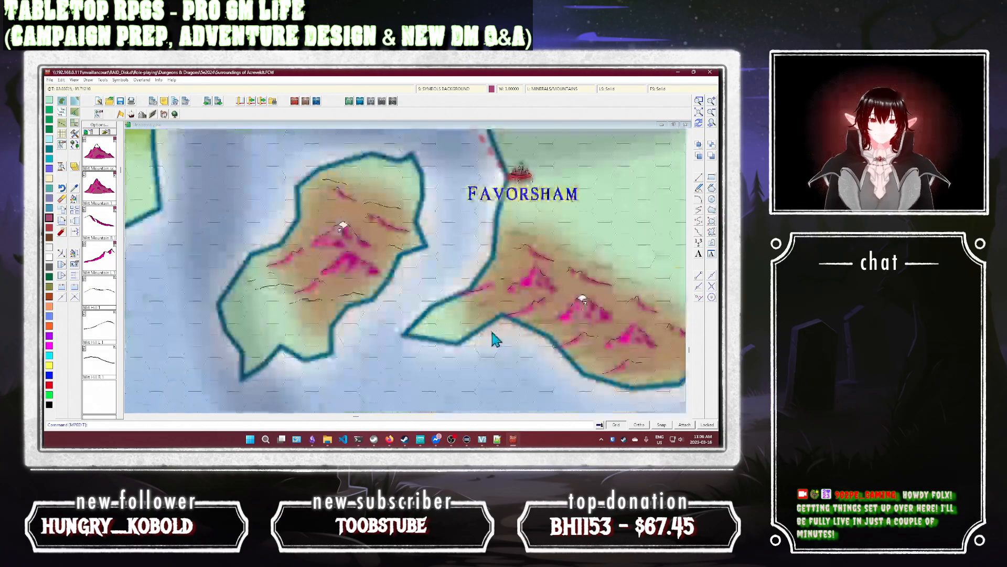
drag(487, 362, 396, 331)
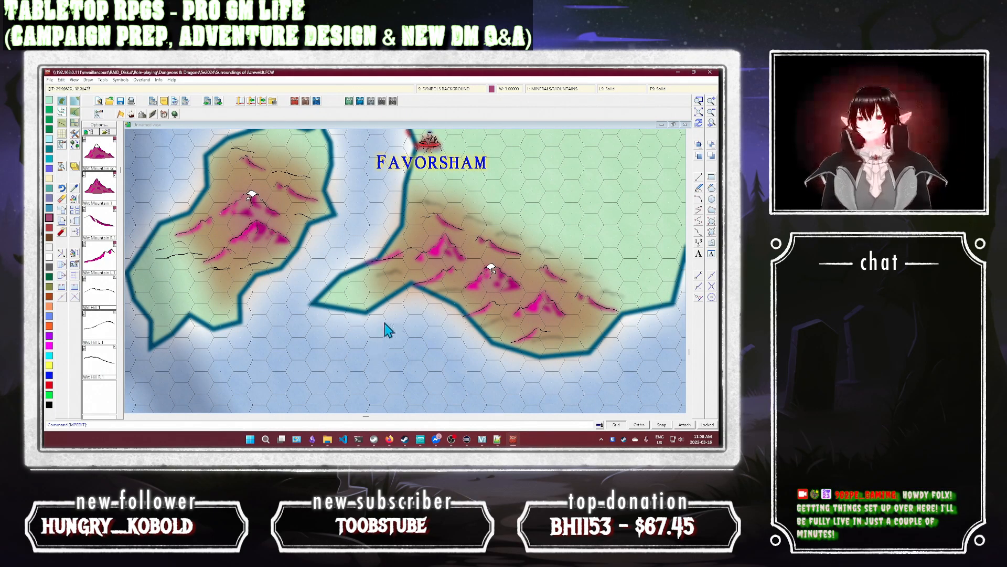
right_click(387, 294)
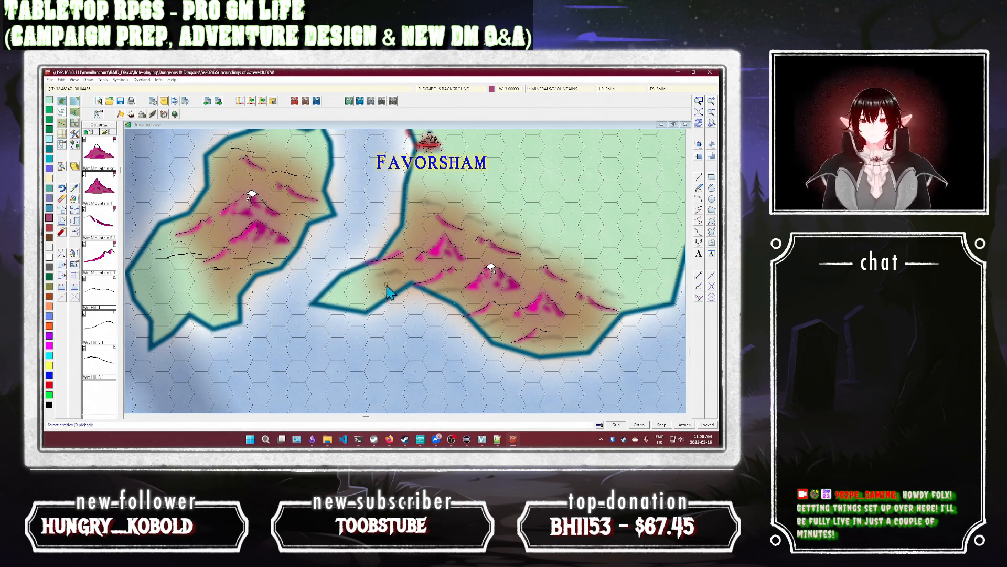
click(397, 281)
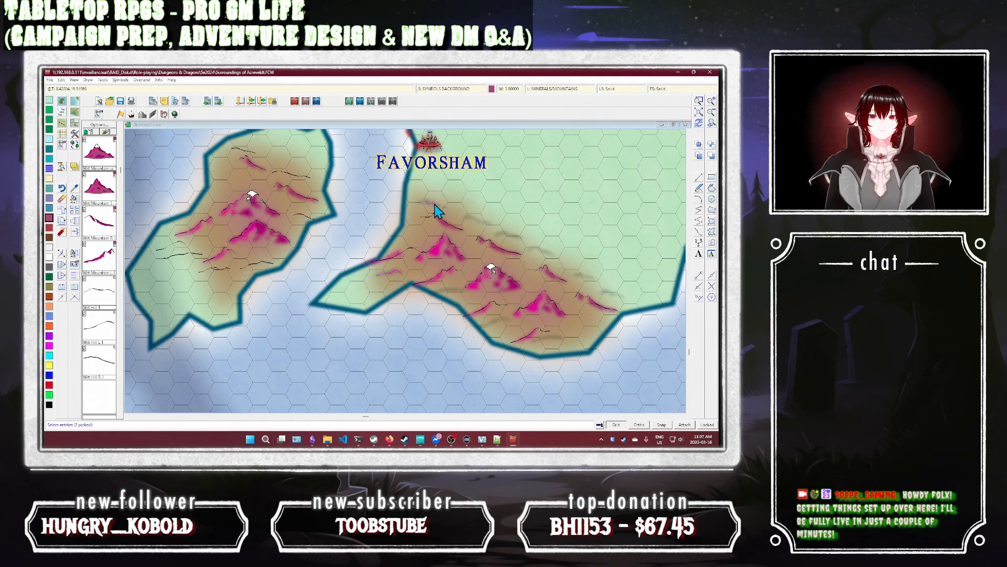
click(497, 231)
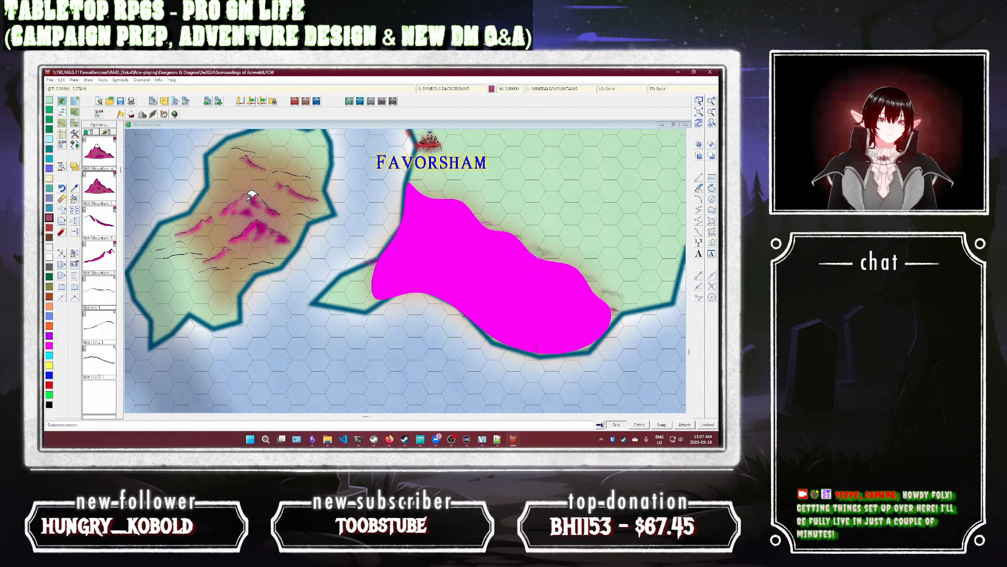
click(542, 254)
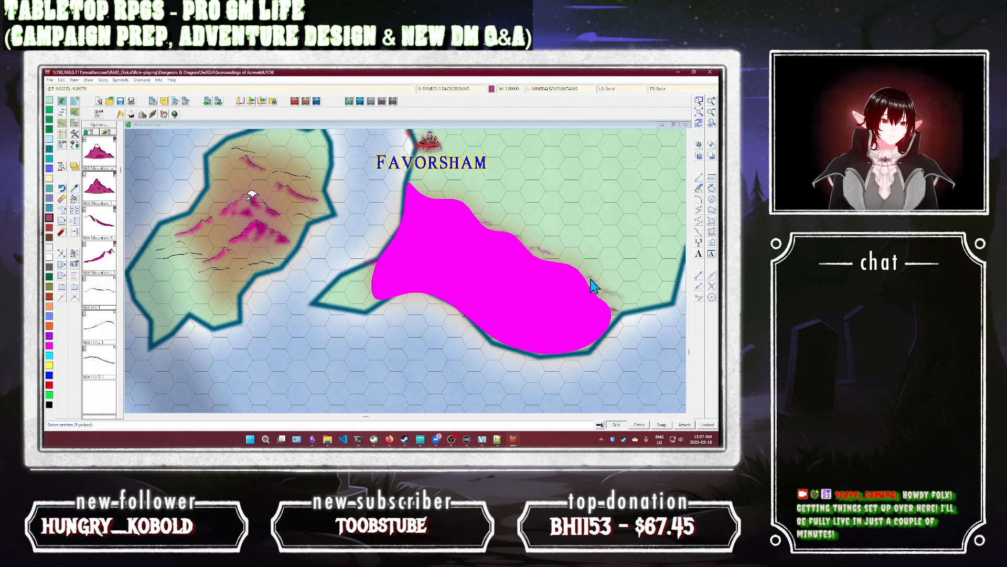
click(616, 309)
click(615, 315)
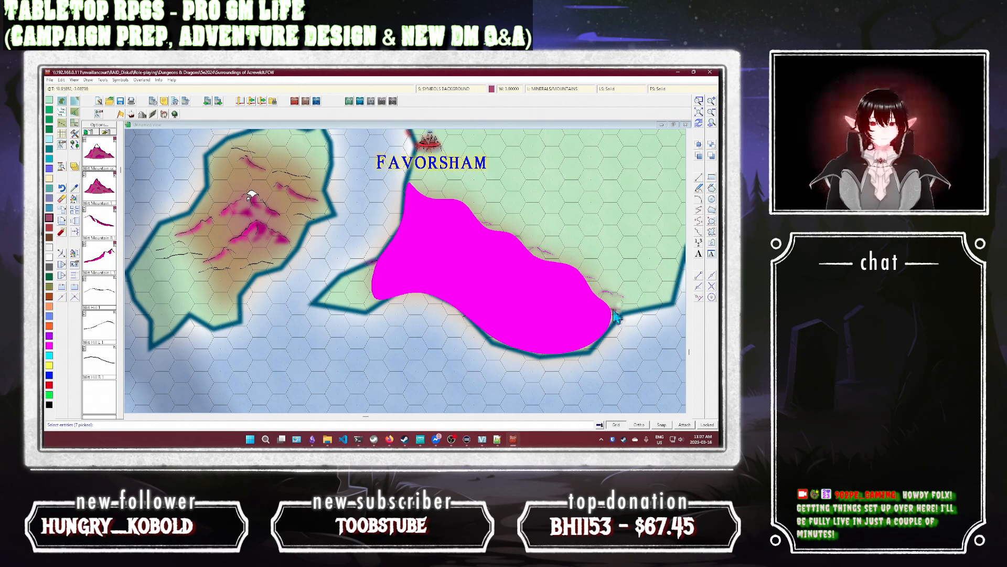
click(554, 262)
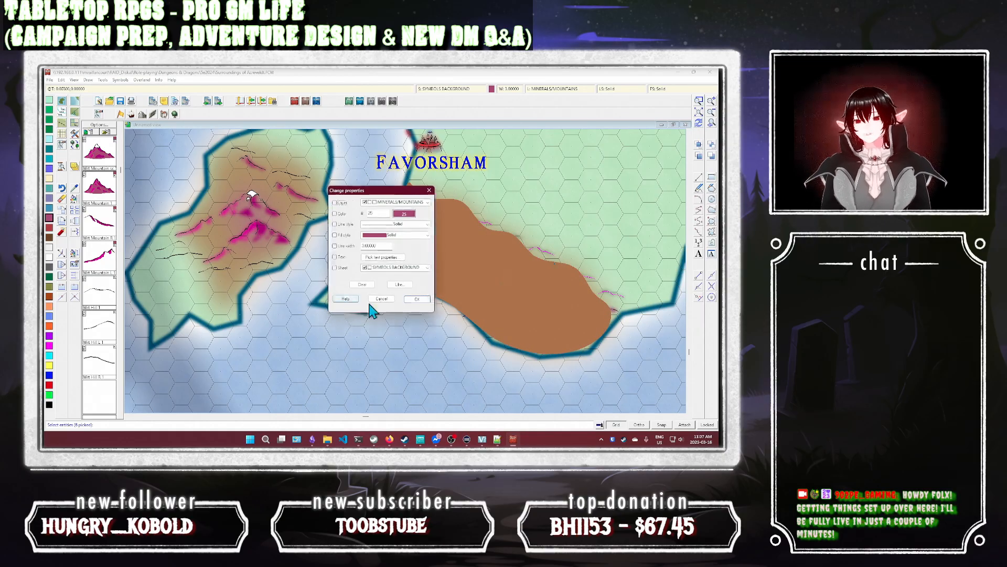
click(425, 290)
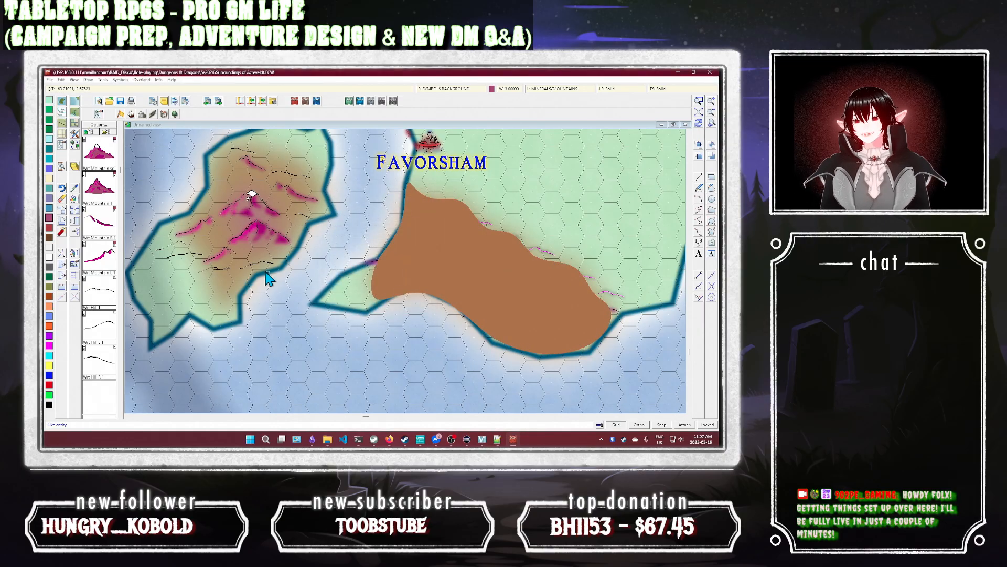
click(184, 257)
click(335, 203)
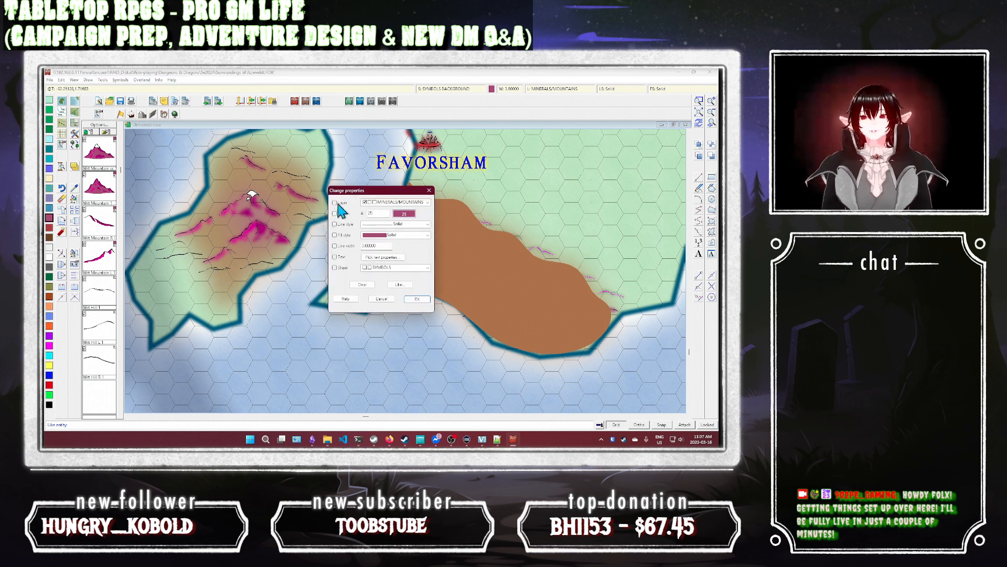
click(335, 267)
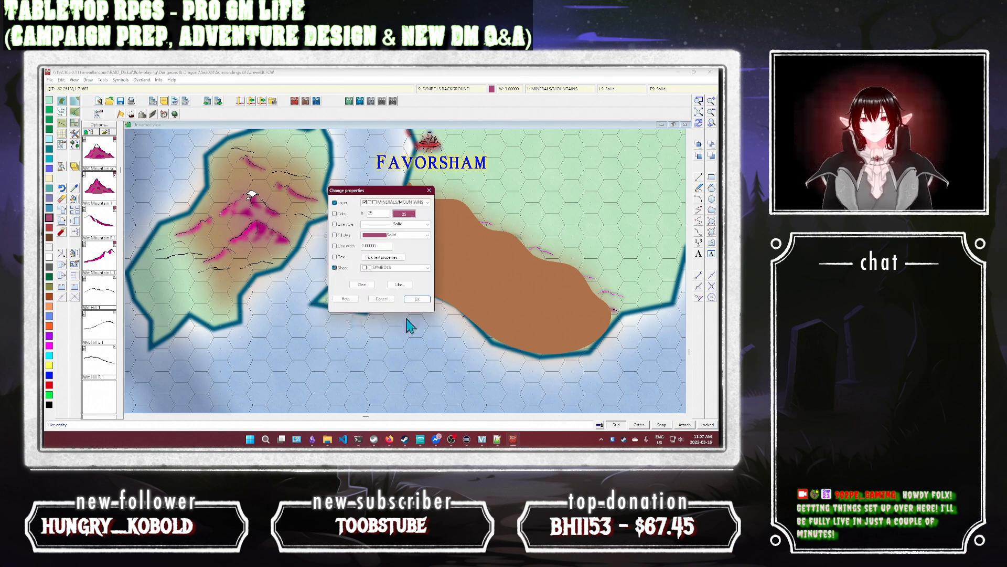
click(418, 299)
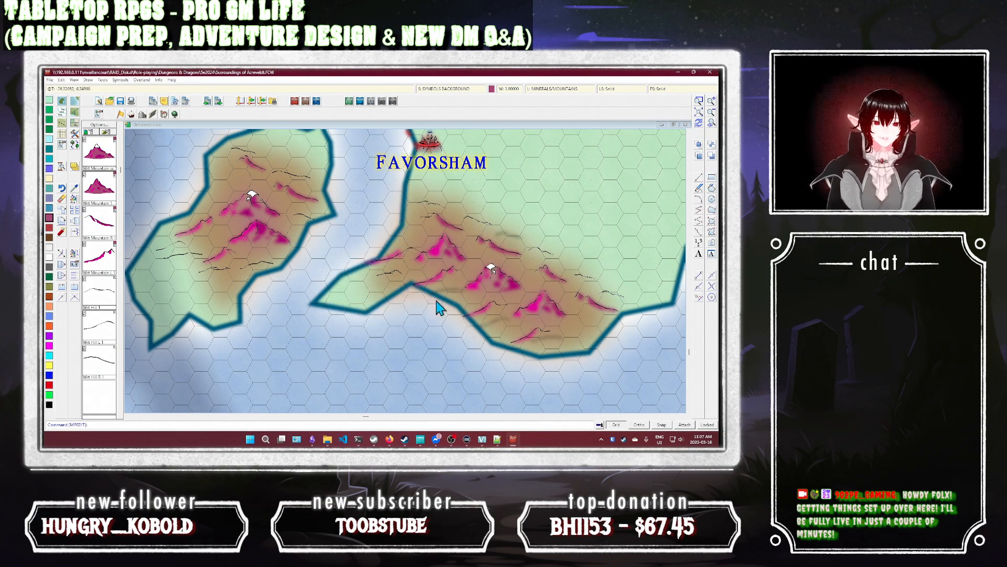
Step: Put the remaining hill symbols among the mountains south of Favorsham on the SYMBOLS sheet and MINERALS/MOUNTAINS layer, like an island hill symbol
right_click(456, 294)
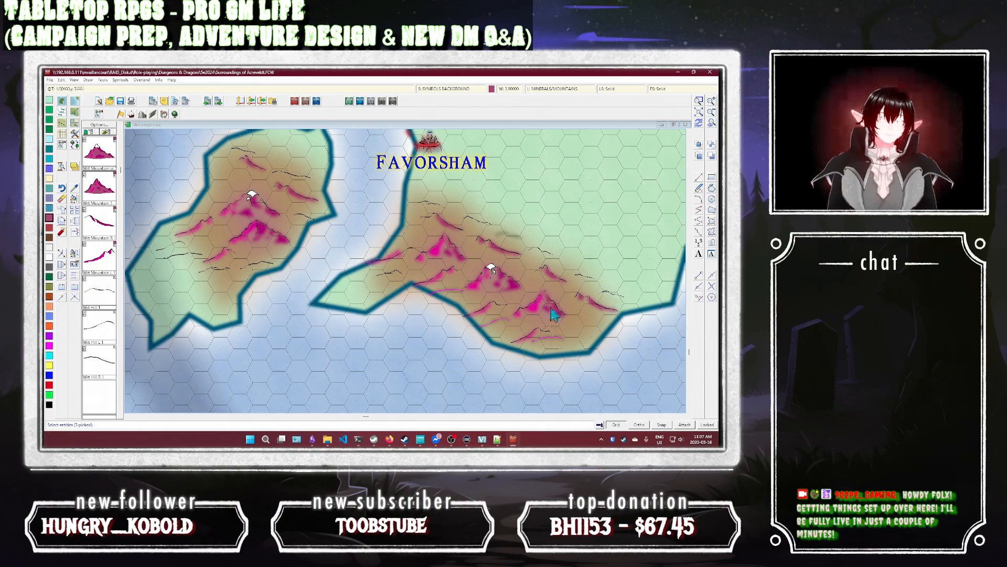
click(510, 234)
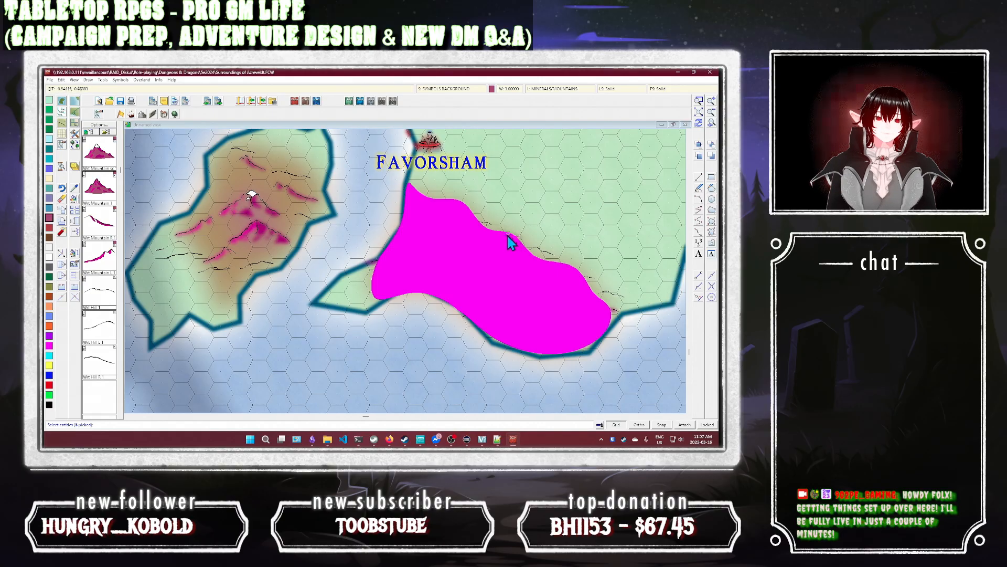
click(524, 223)
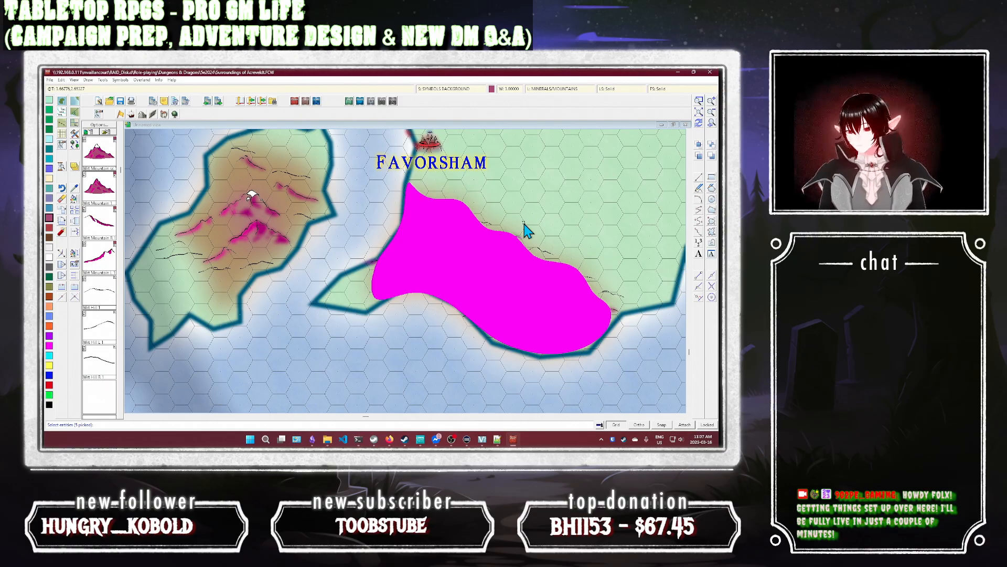
click(472, 220)
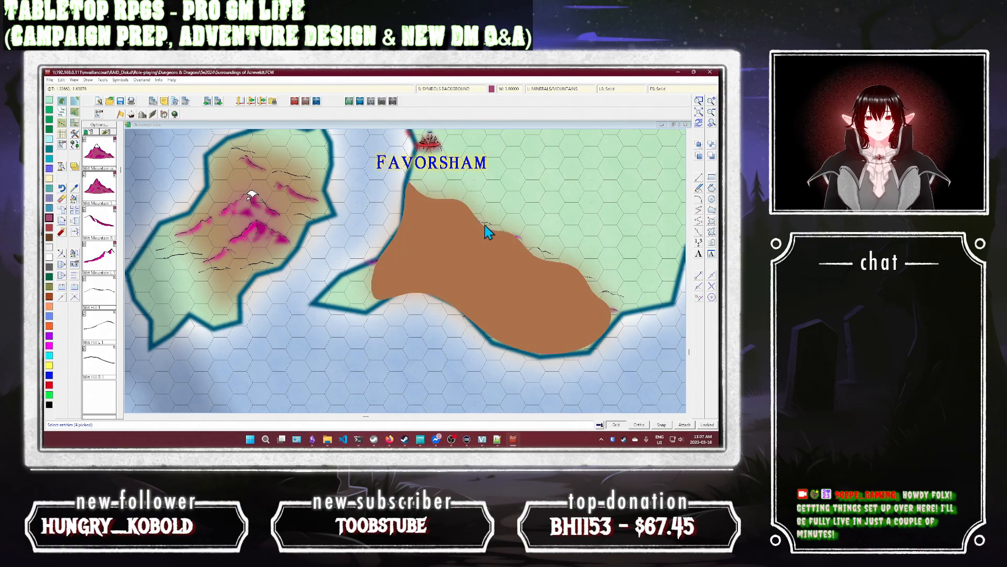
right_click(506, 223)
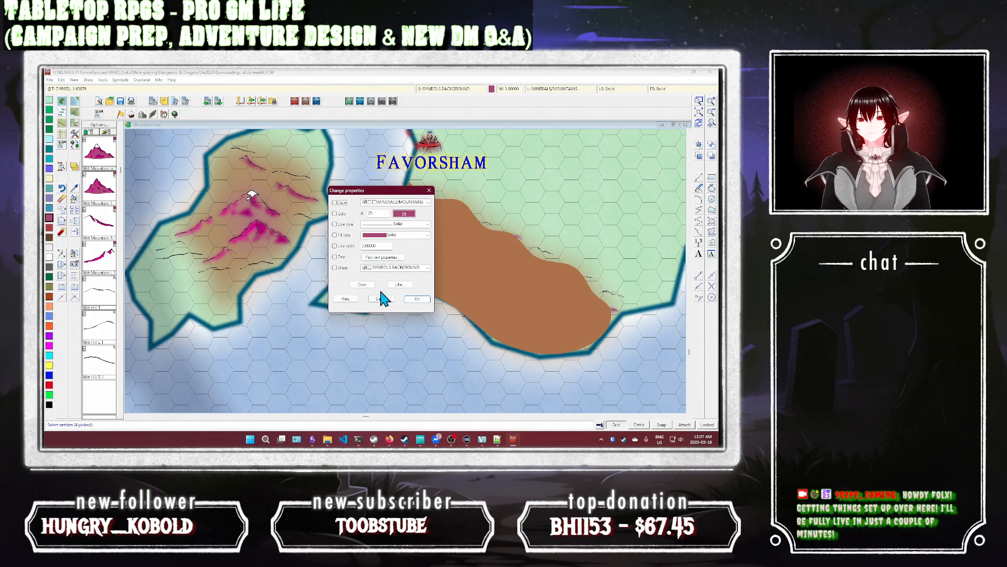
click(400, 284)
click(207, 278)
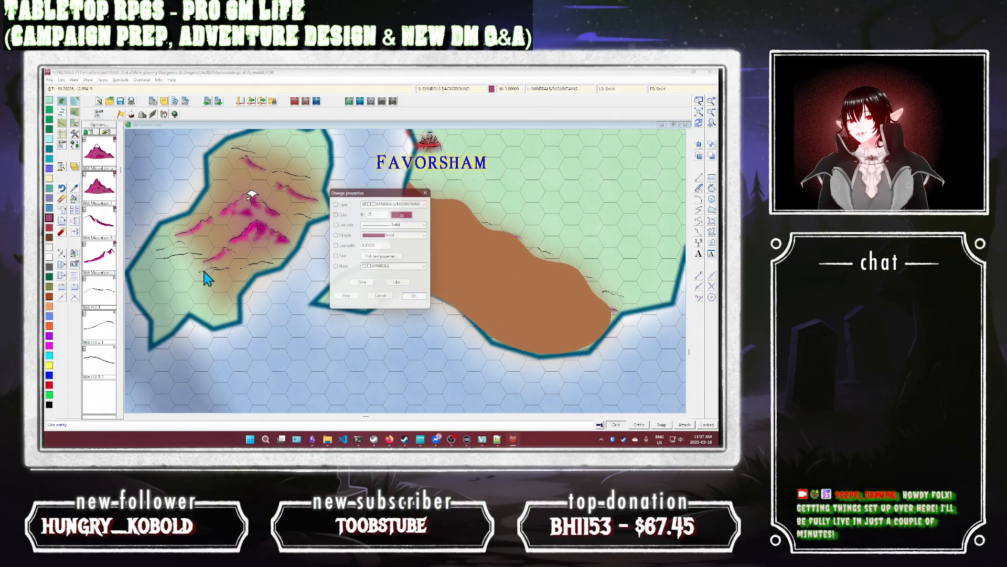
click(335, 267)
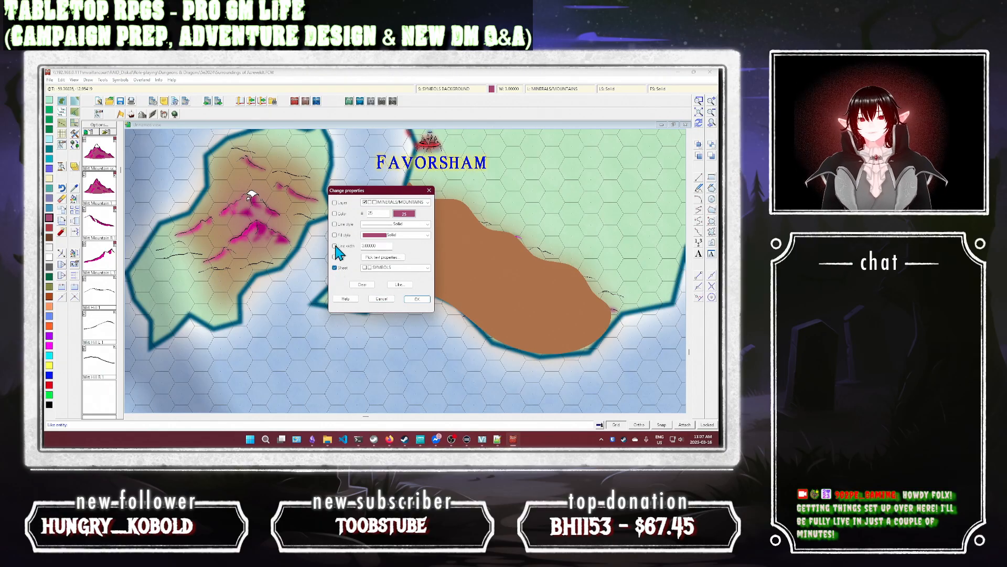
click(334, 202)
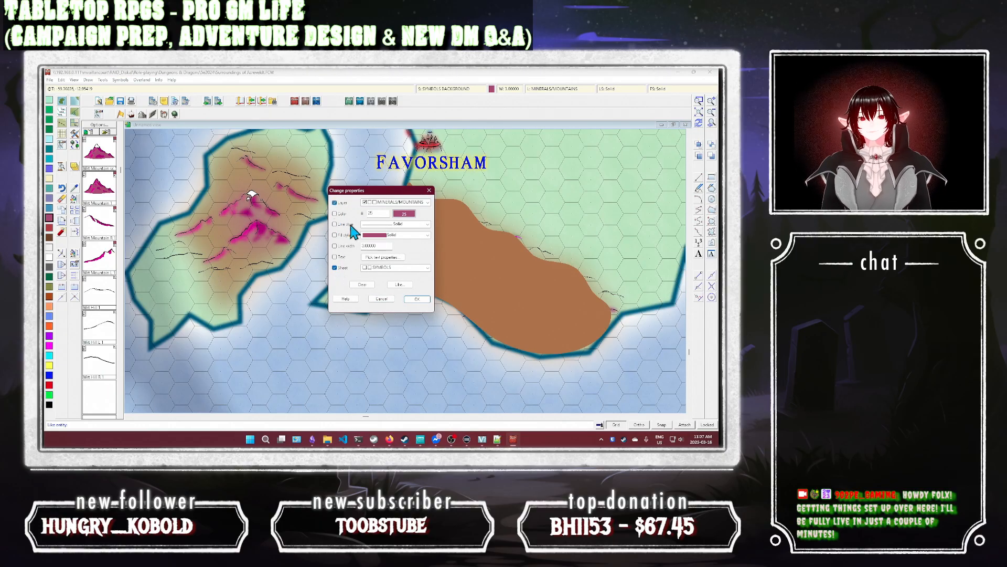
click(419, 300)
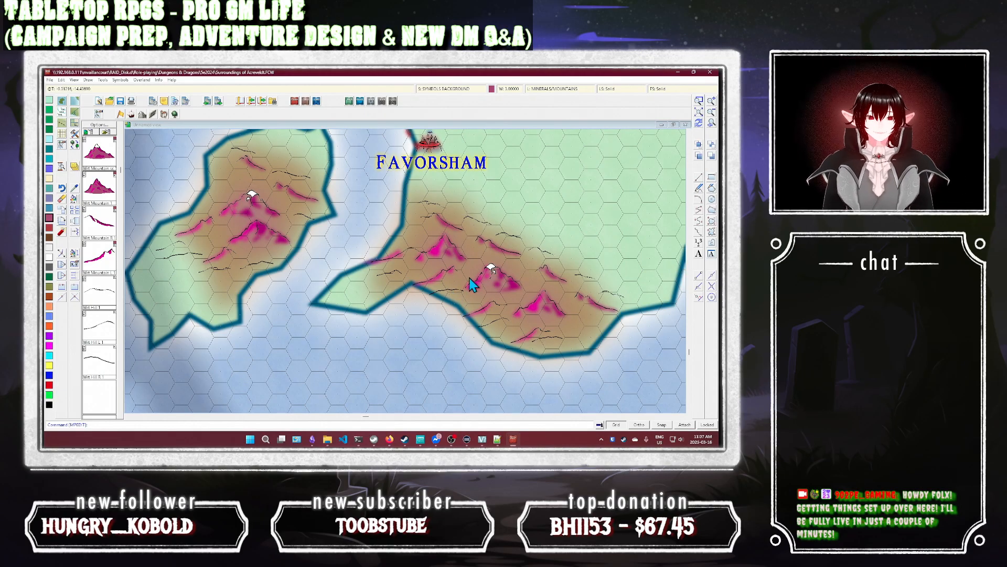
Step: Move the hill symbol crossing the southwestern coast of the mountains south of Favorsham slightly inland to the northeast
click(700, 101)
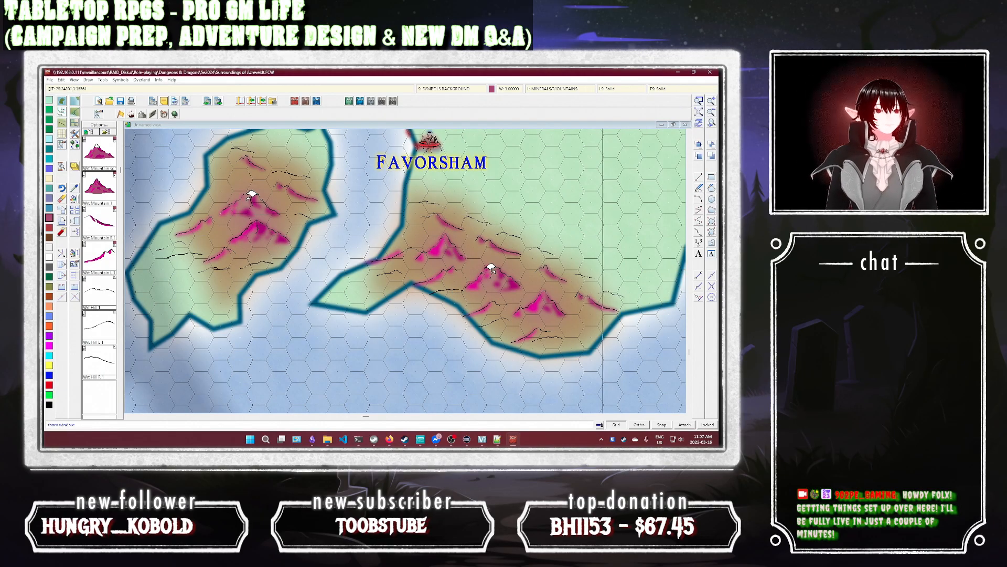
click(535, 237)
click(379, 350)
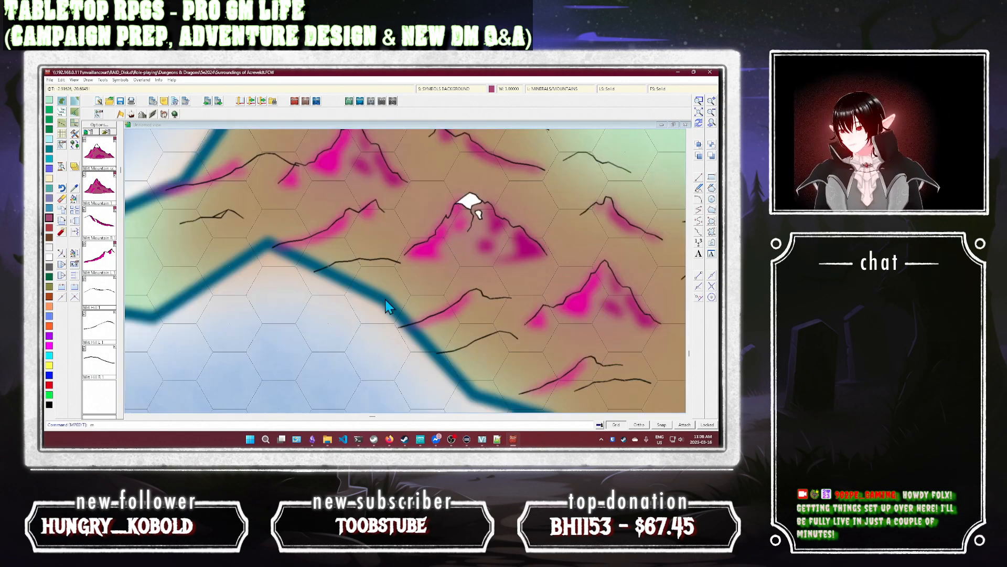
click(349, 263)
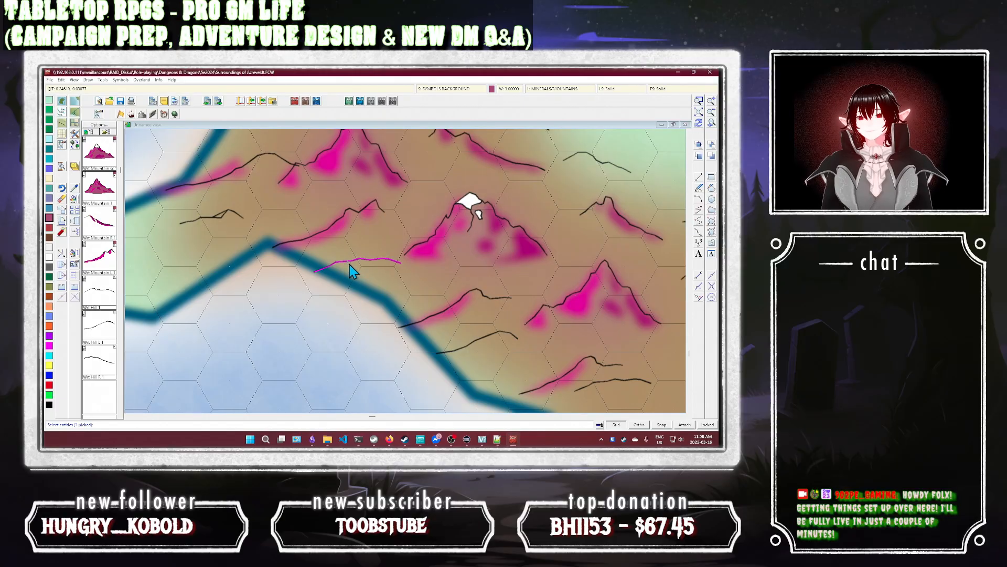
right_click(348, 263)
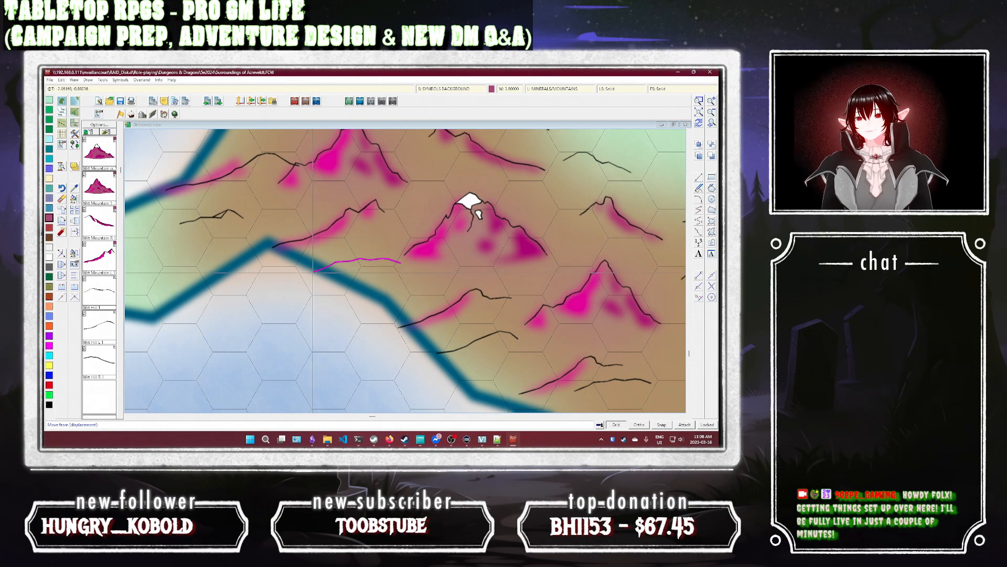
click(331, 265)
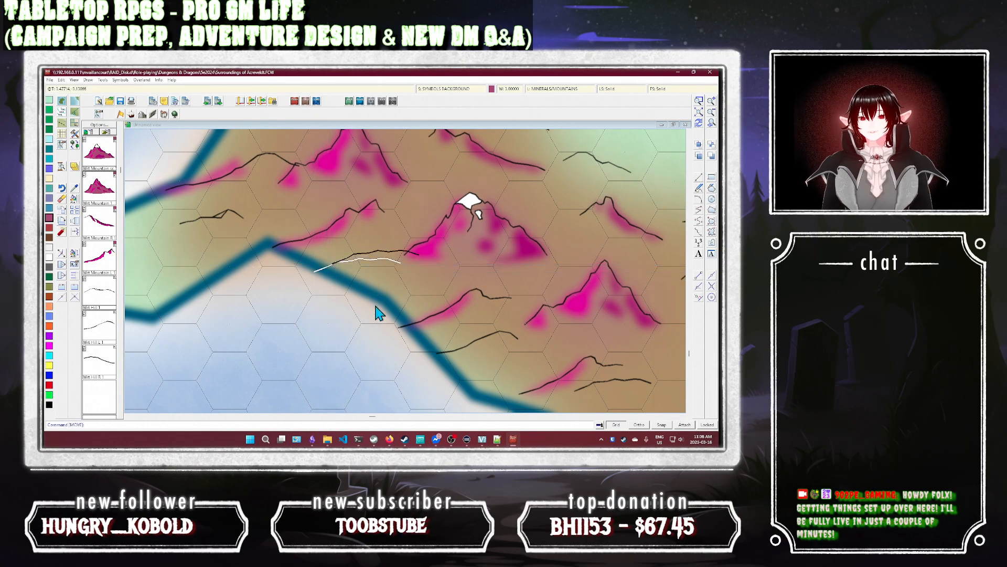
Step: Shift the mountain ridge touching the coast southwest of the snow-capped peak slightly east, and save the map
key(Return)
click(437, 319)
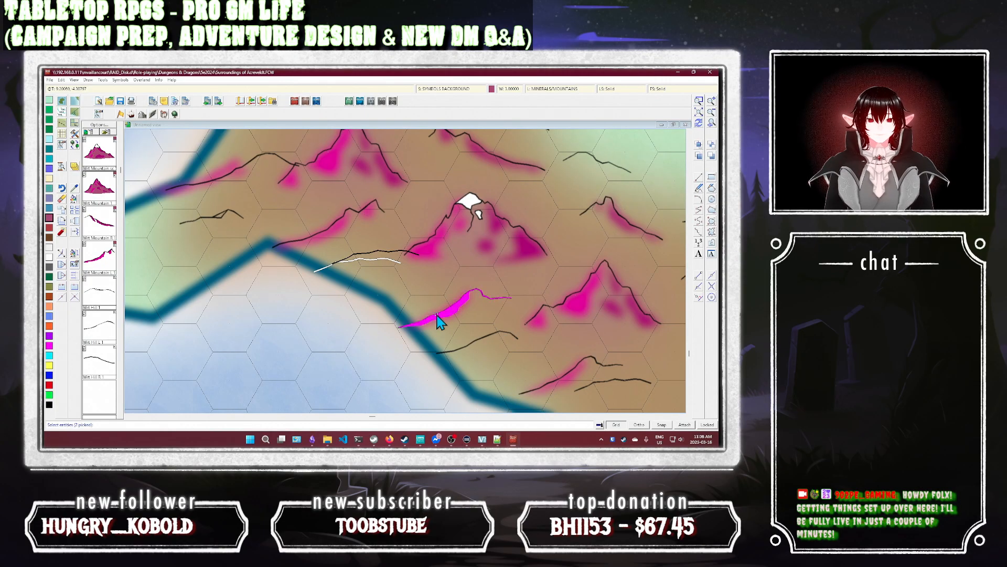
key(Return)
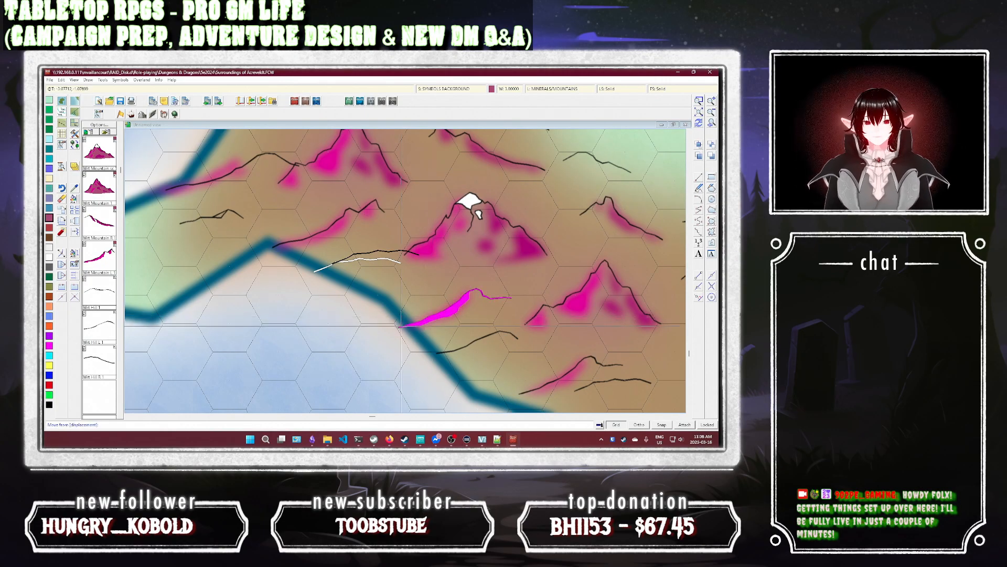
click(399, 326)
click(416, 323)
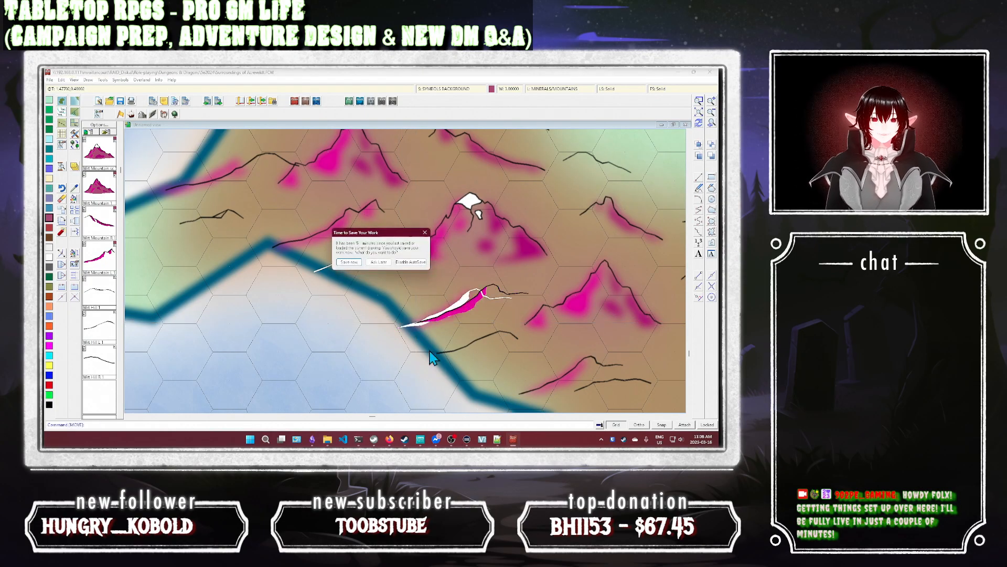
click(350, 273)
Step: Shift the mountain ridge at the coastal corner west of the snow-capped peak slightly inland to the northeast
key(Return)
click(321, 234)
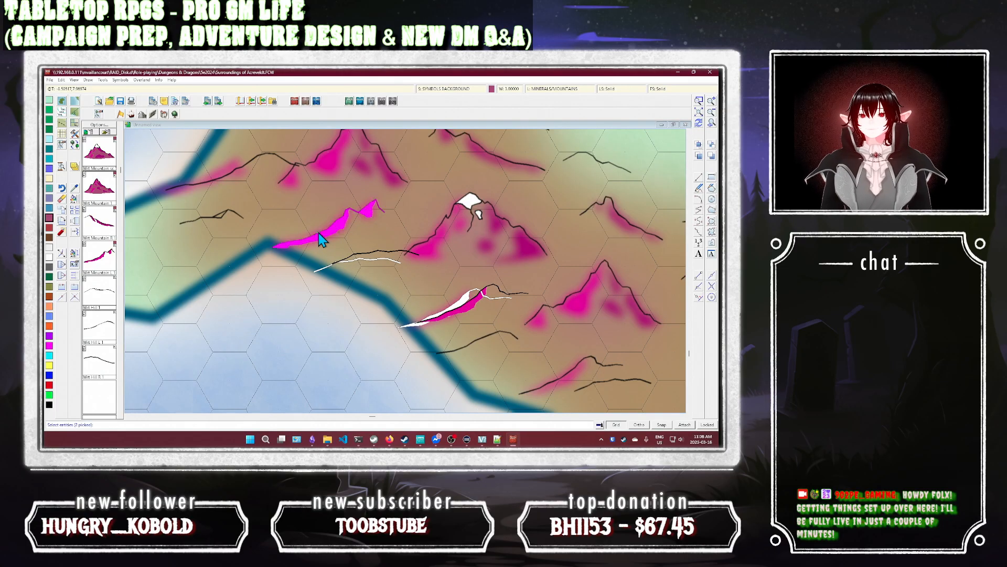
key(Return)
click(275, 247)
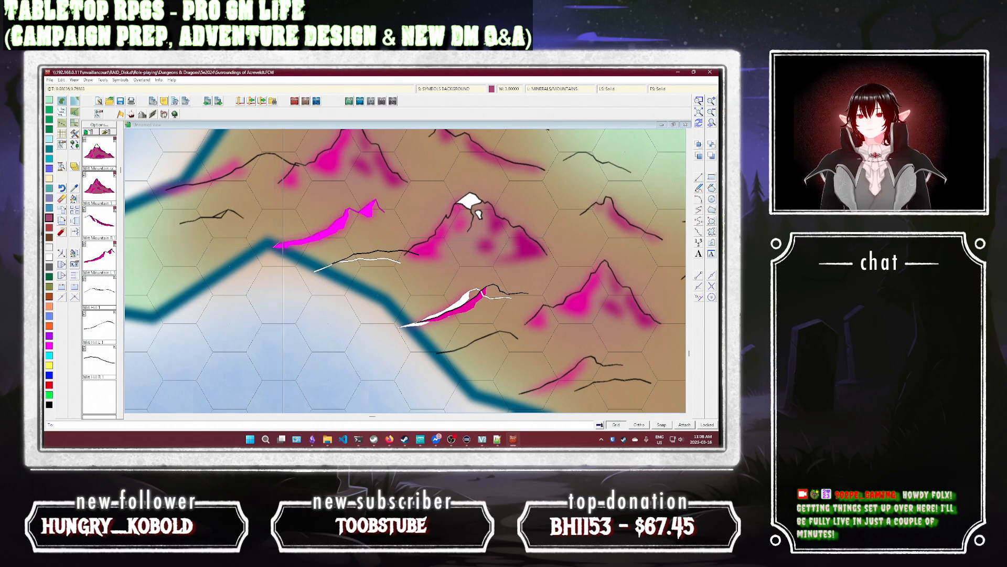
click(290, 246)
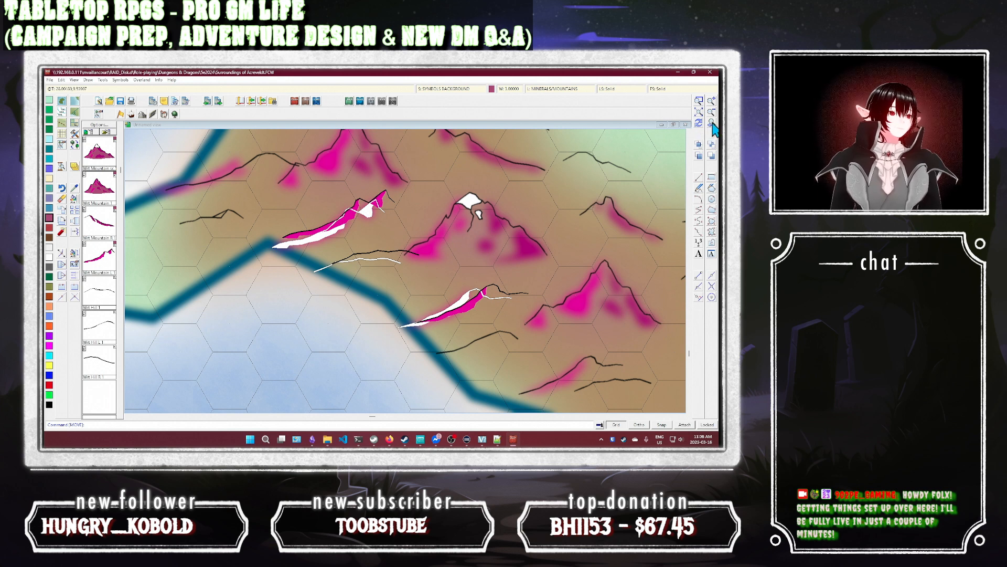
Step: Examine the islands around Favorsham and the terrain along the mainland coast near Acreveldt
scroll(506, 338, down, 2)
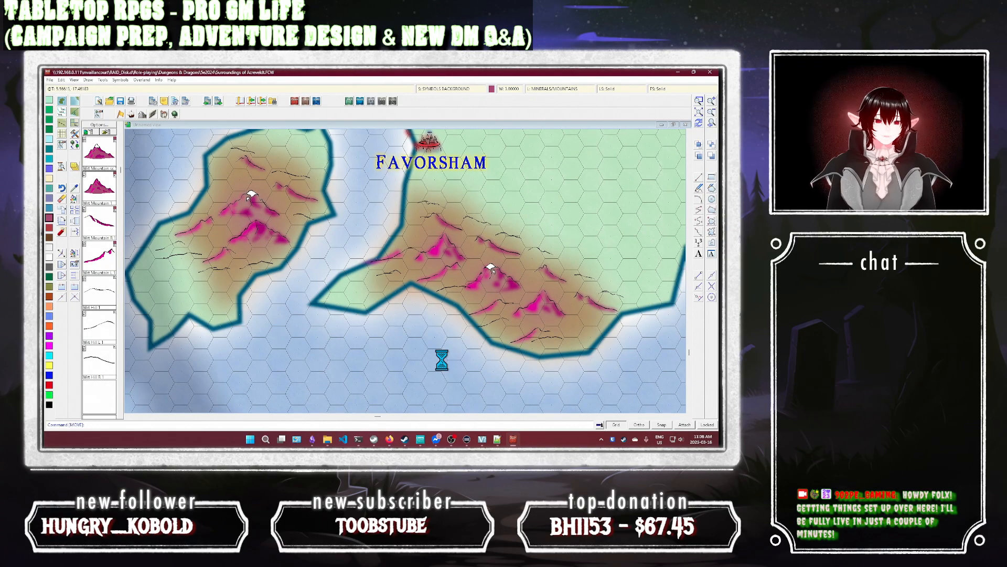
scroll(434, 346, down, 1)
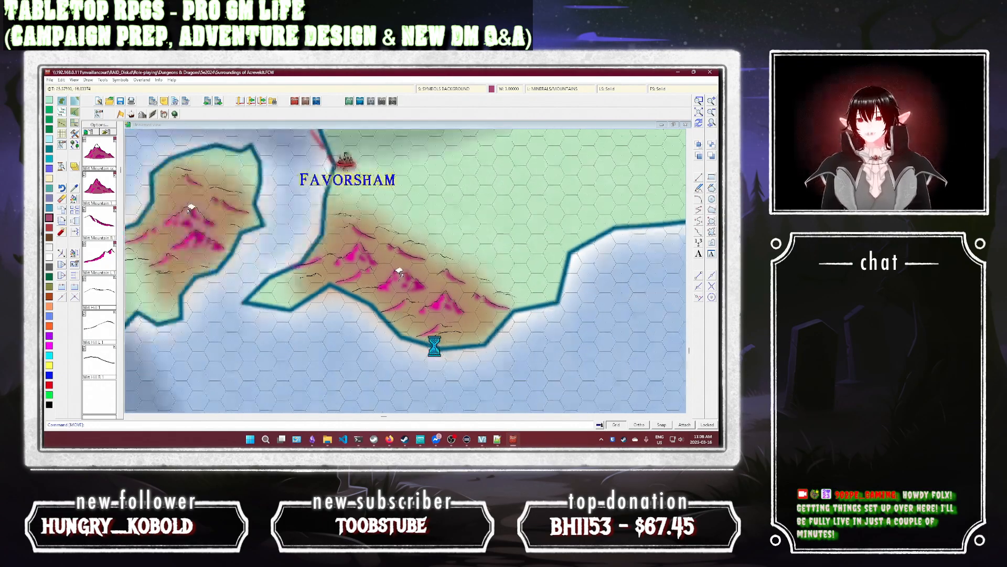
scroll(434, 346, down, 1)
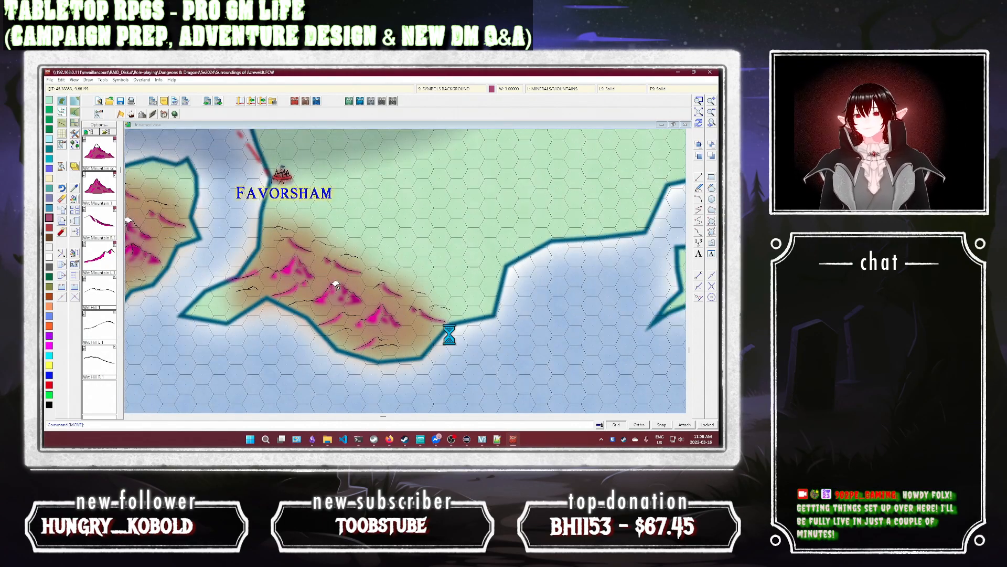
scroll(449, 335, down, 1)
scroll(449, 334, down, 1)
scroll(449, 334, down, 1)
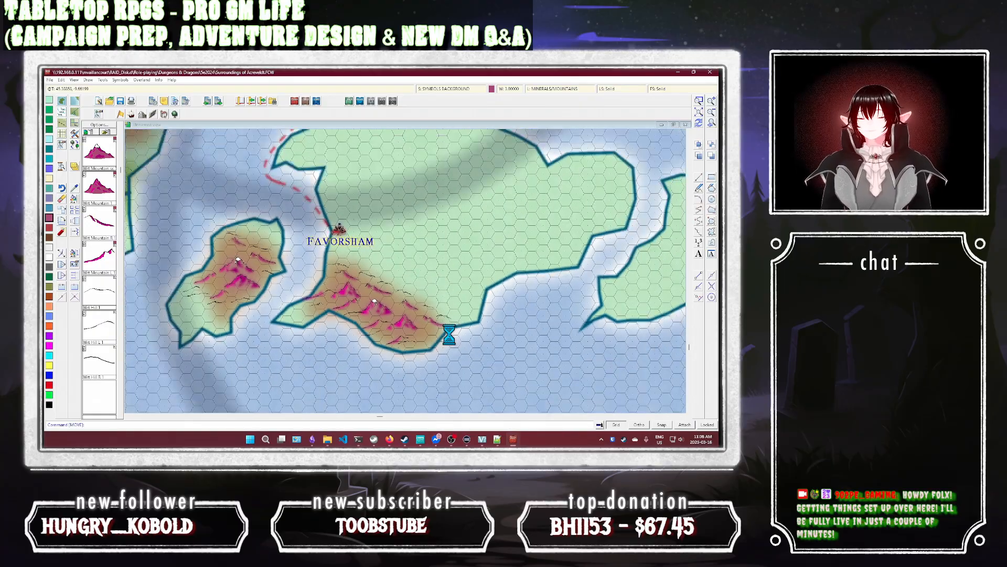
scroll(449, 334, down, 1)
scroll(449, 331, down, 1)
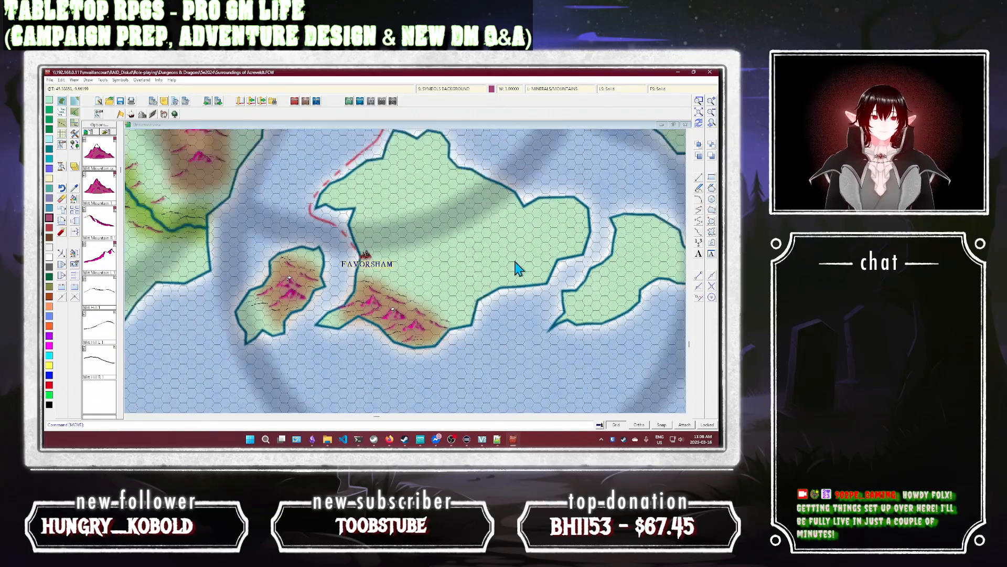
scroll(521, 268, down, 1)
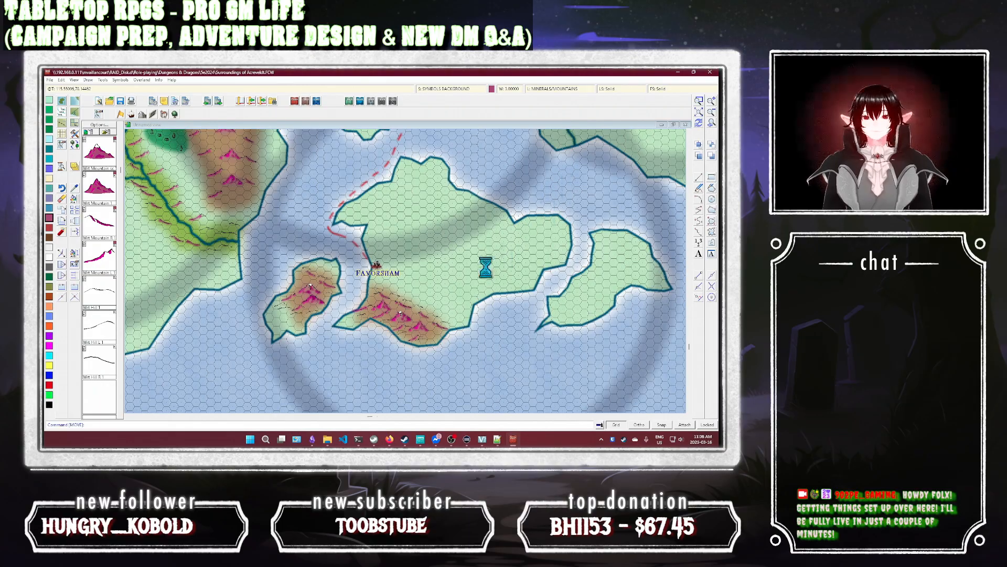
scroll(488, 266, down, 1)
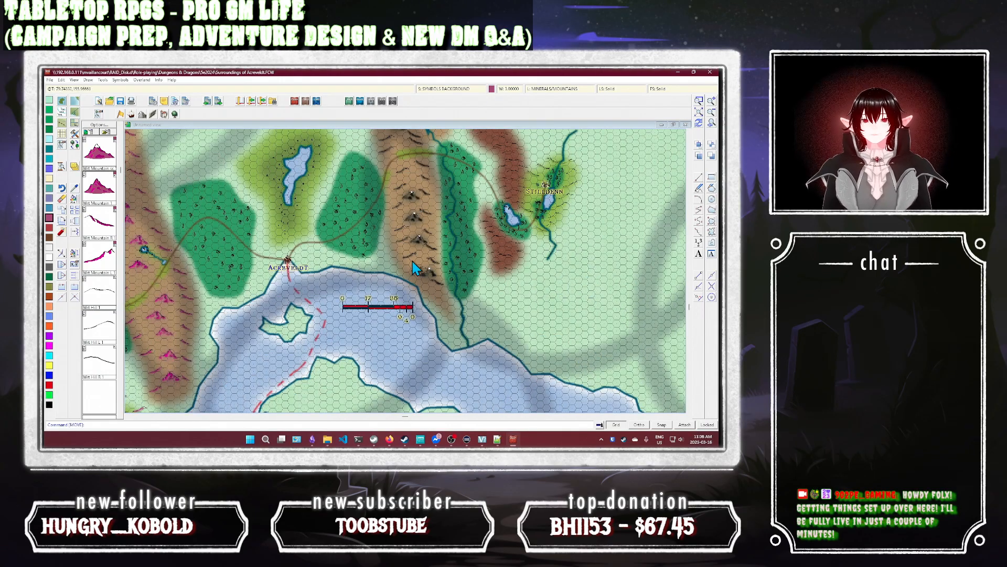
click(416, 235)
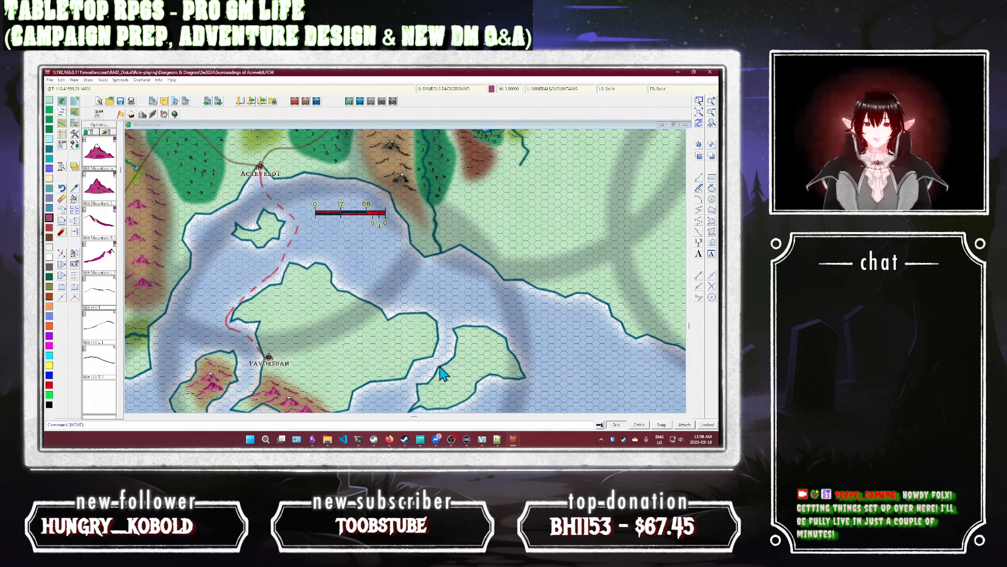
Step: Draw a brown mountain terrain area over the eastern peninsula of the island with Favorsham, following its coastline
click(74, 135)
click(303, 320)
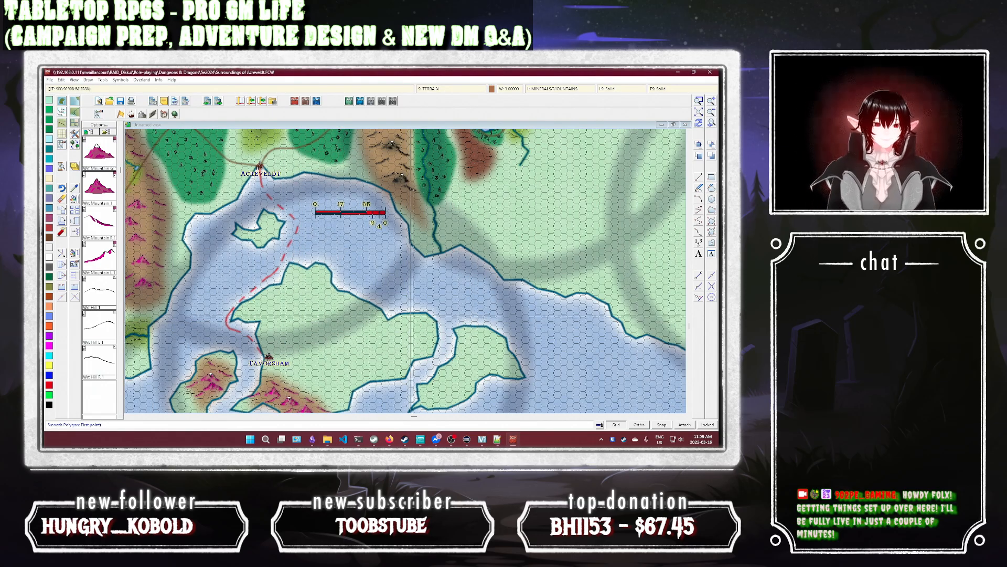
click(699, 101)
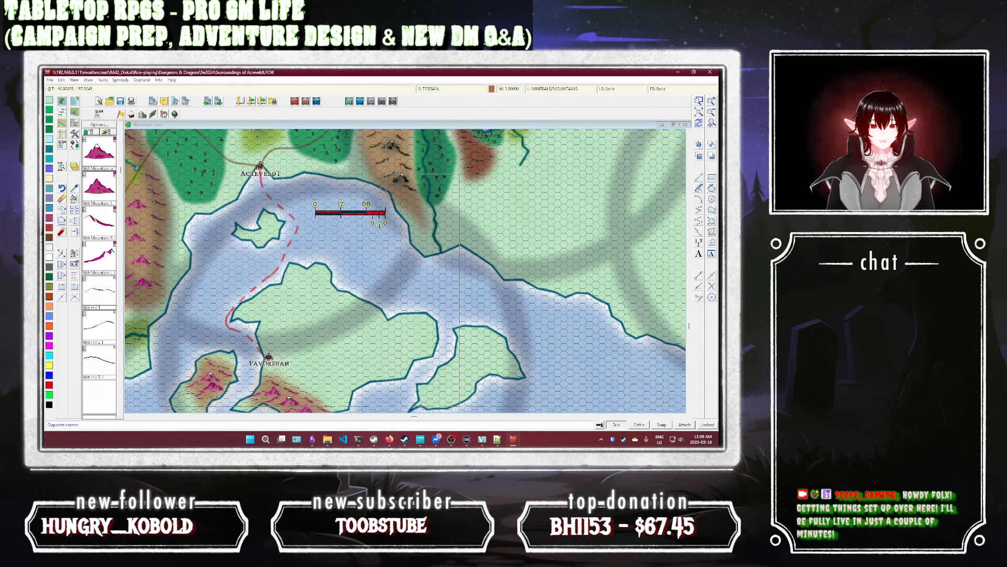
click(382, 412)
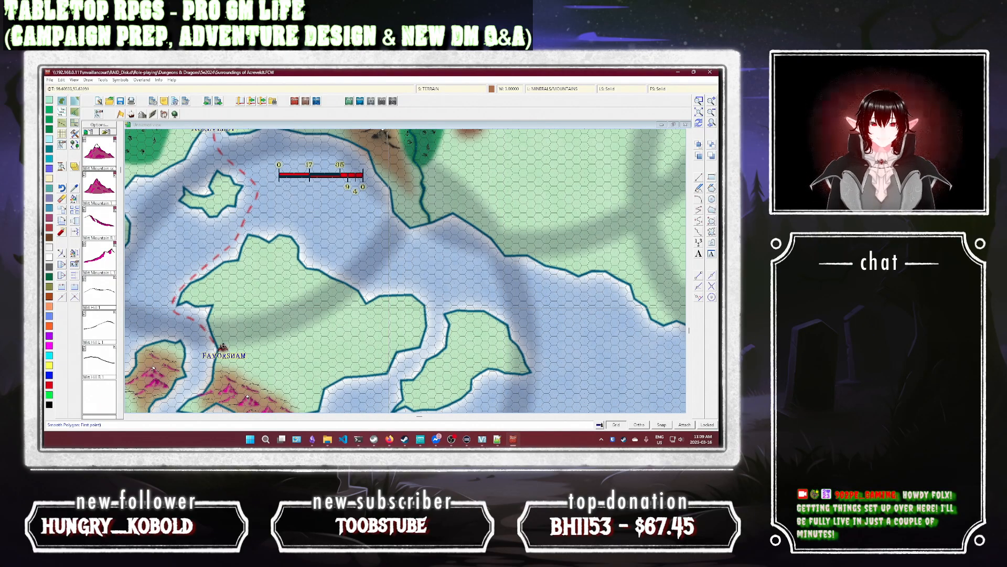
click(391, 302)
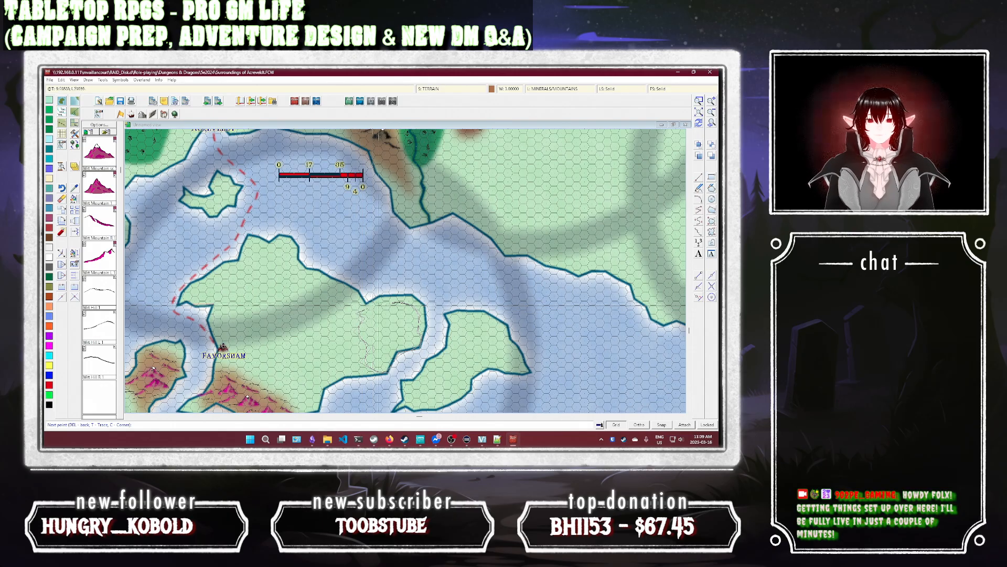
right_click(379, 302)
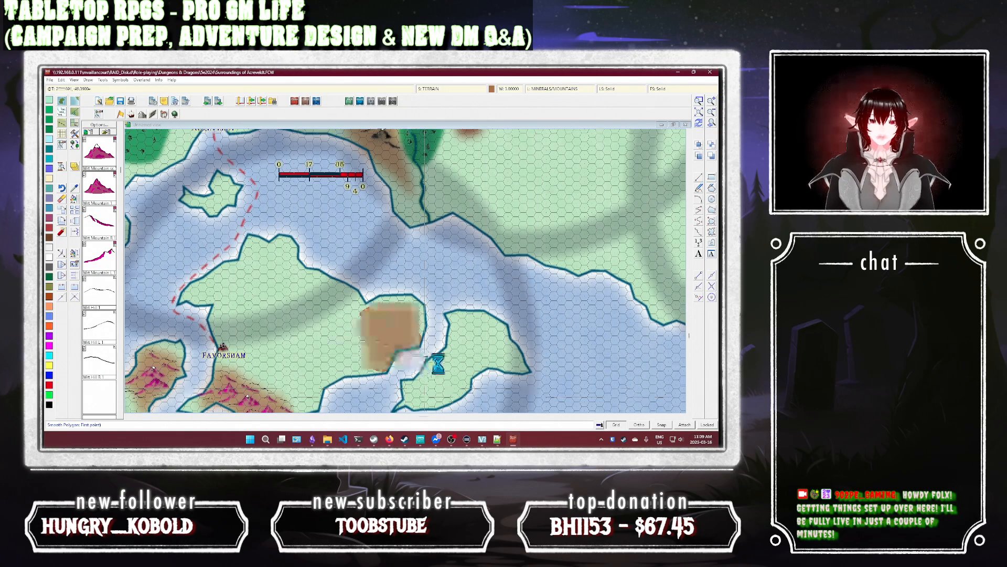
Step: Draw a second brown mountain terrain area over the southwestern part of the island east of Favorsham, and redraw the map
drag(452, 397, 438, 363)
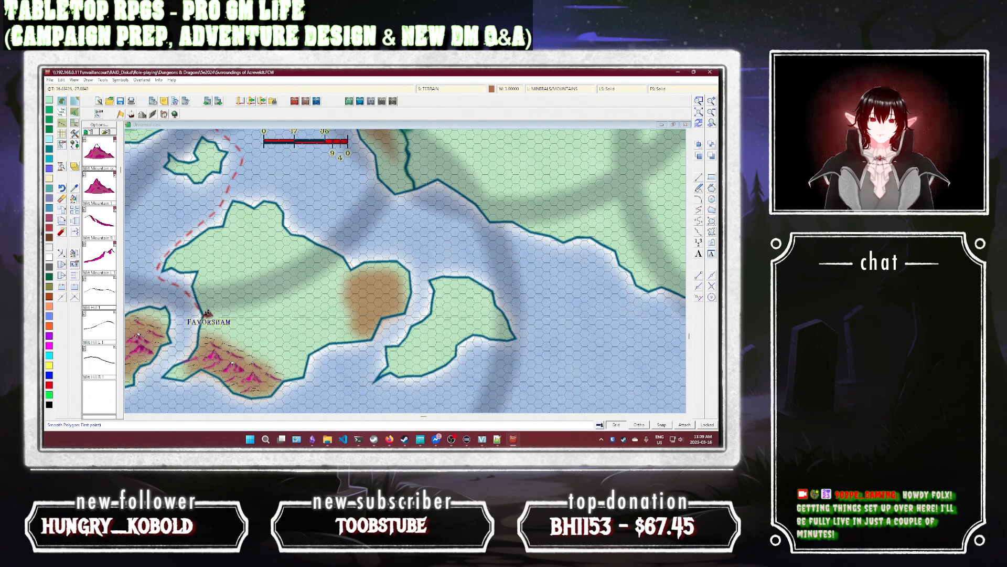
click(415, 317)
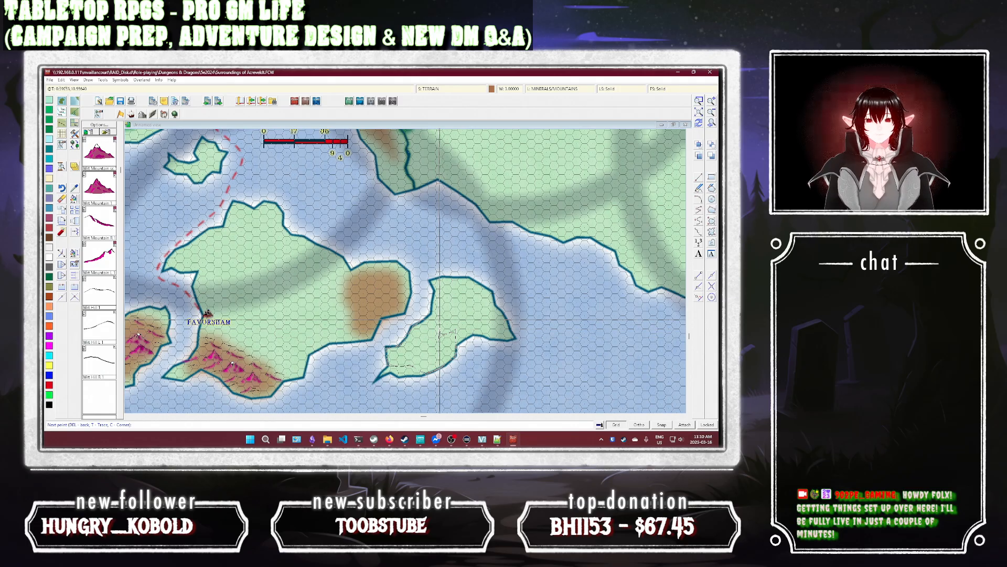
right_click(440, 319)
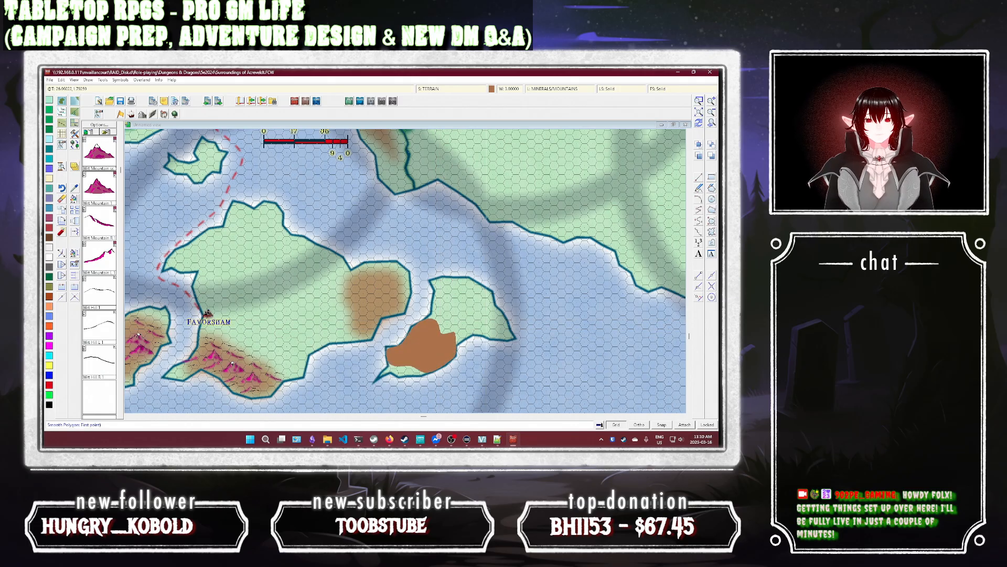
click(698, 122)
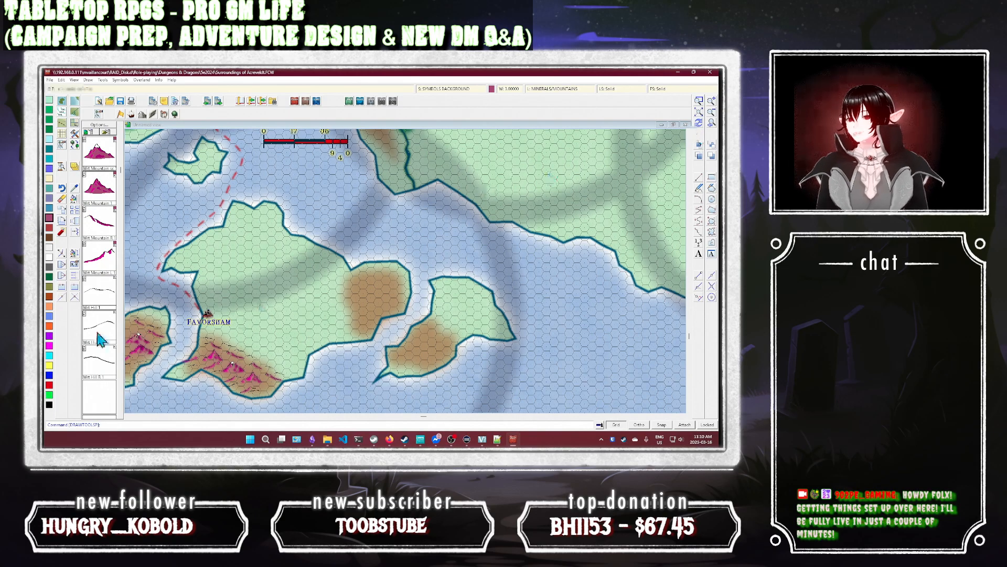
Step: Scatter hill symbols across the brown areas on the eastern peninsula and the neighbouring island
click(94, 306)
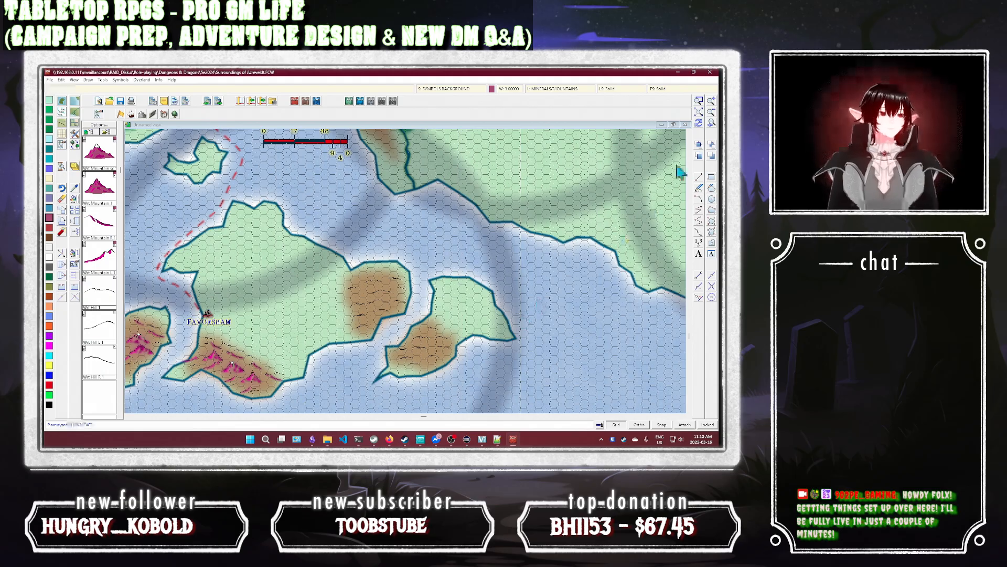
click(700, 122)
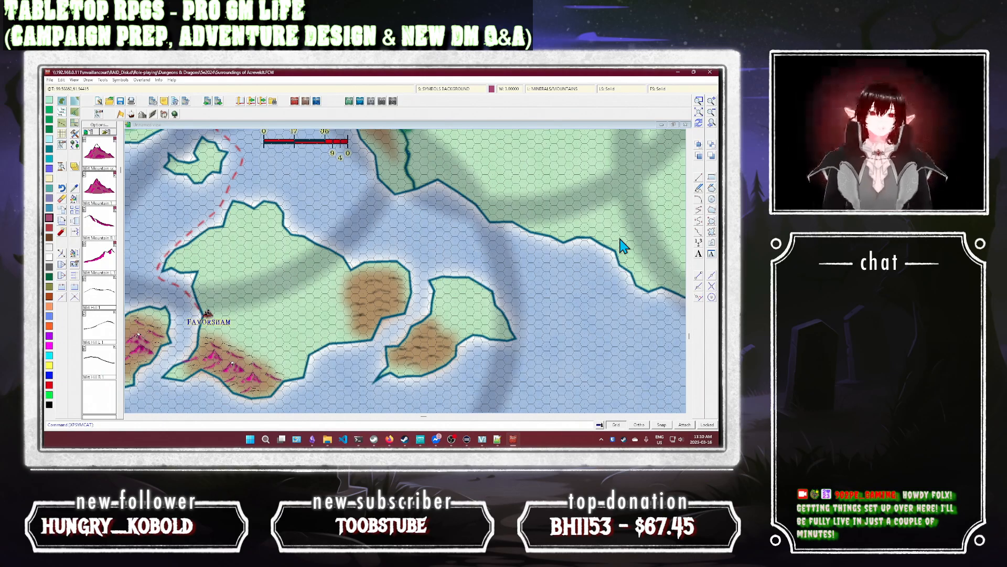
Step: Select the hill symbols in both brown areas east of Favorsham and move them to the SYMBOLS sheet, matching an existing mountain-range symbol
click(698, 111)
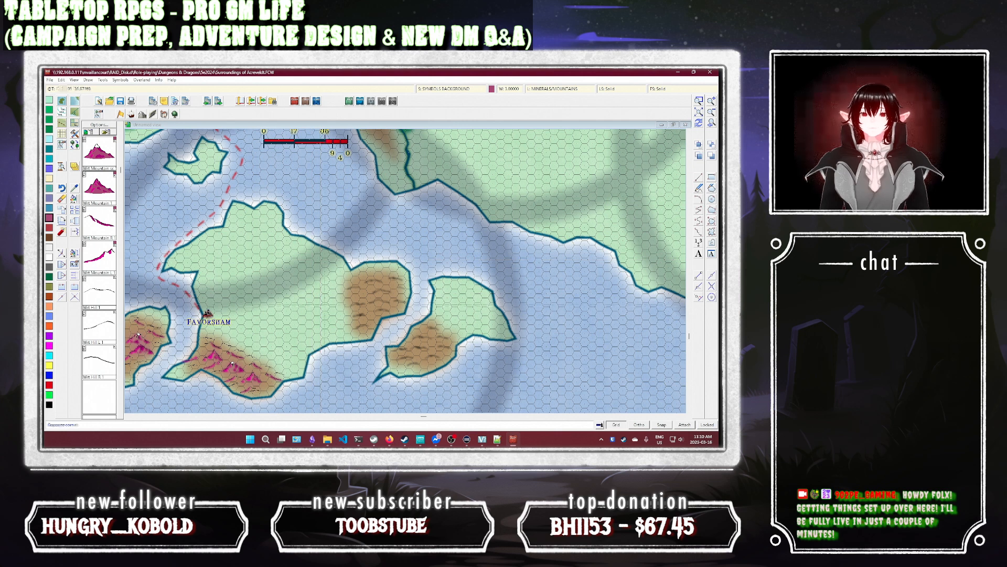
click(698, 107)
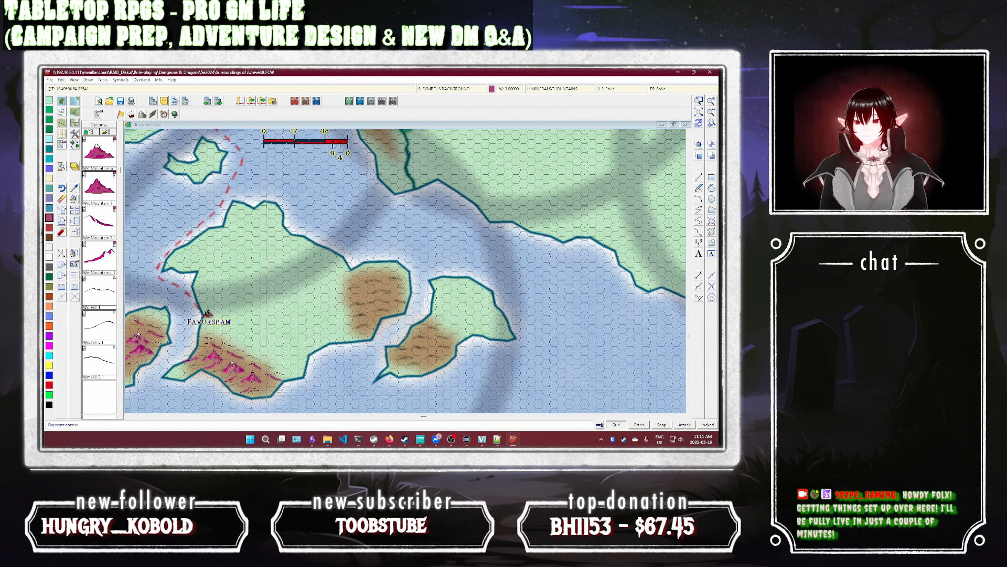
click(468, 231)
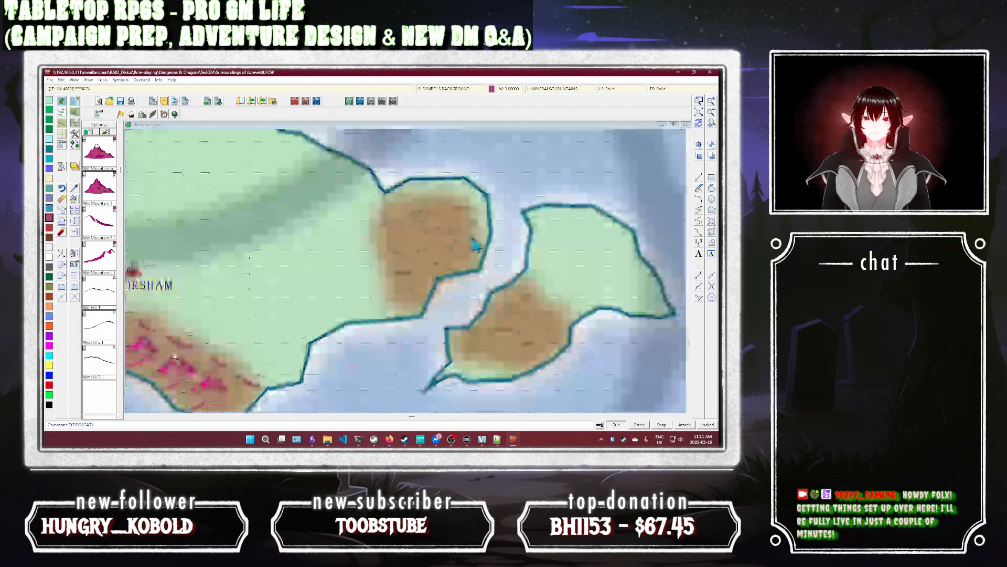
click(74, 199)
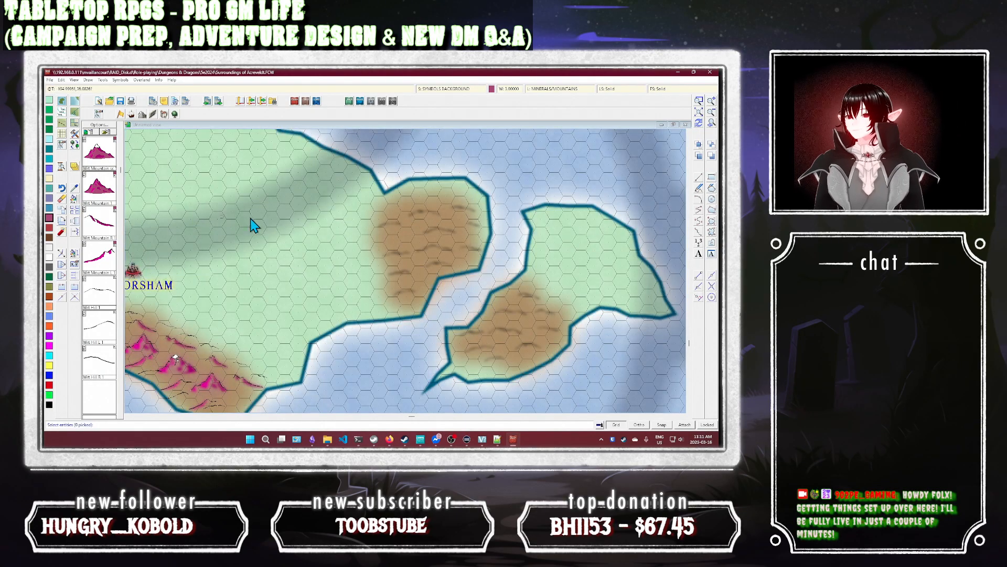
click(424, 213)
click(442, 231)
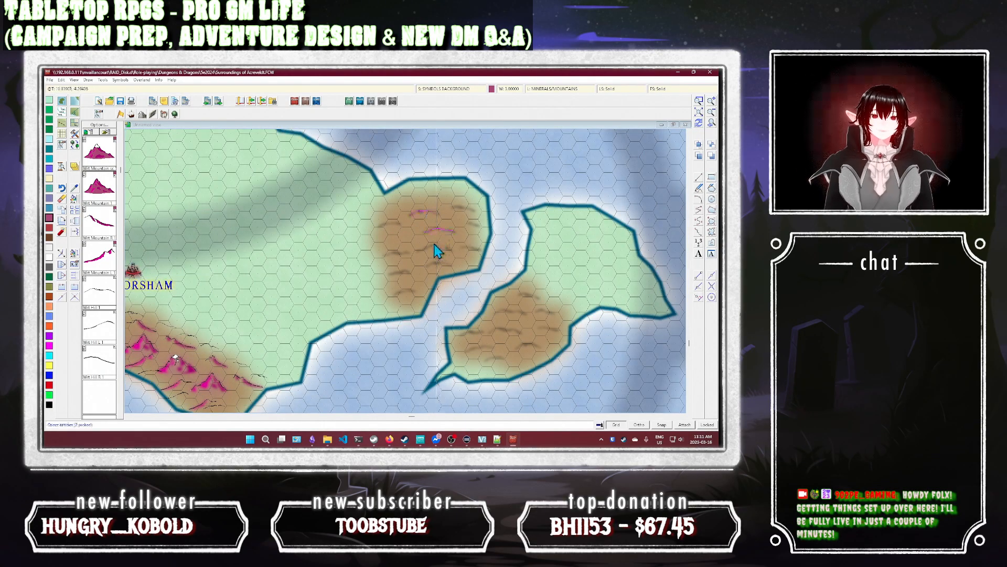
click(437, 247)
click(439, 263)
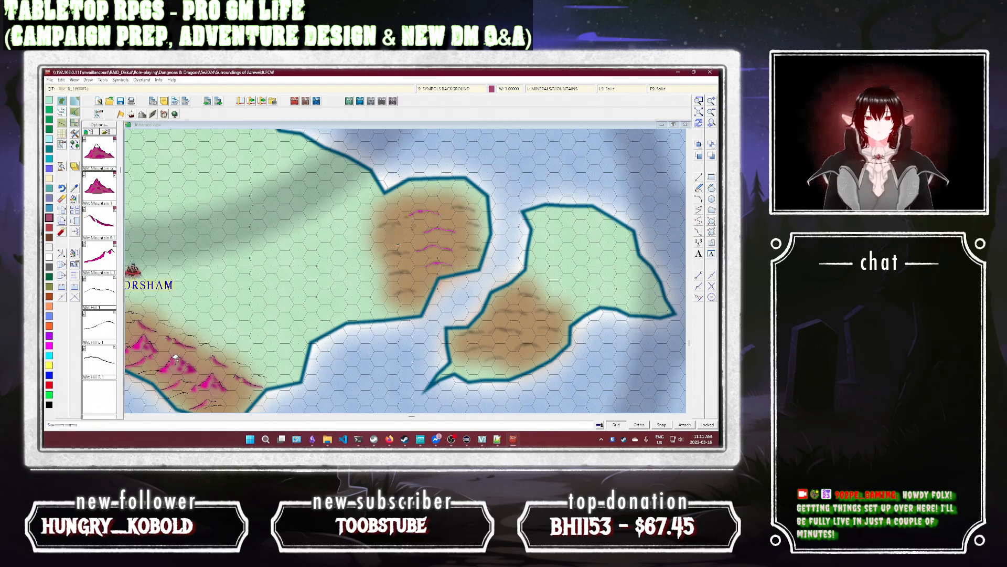
click(397, 245)
click(461, 209)
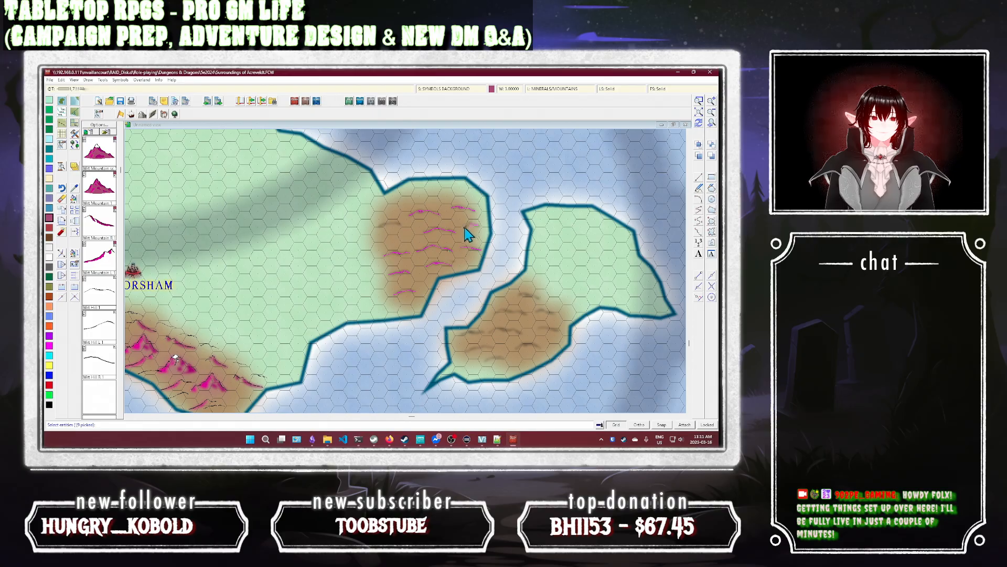
right_click(522, 318)
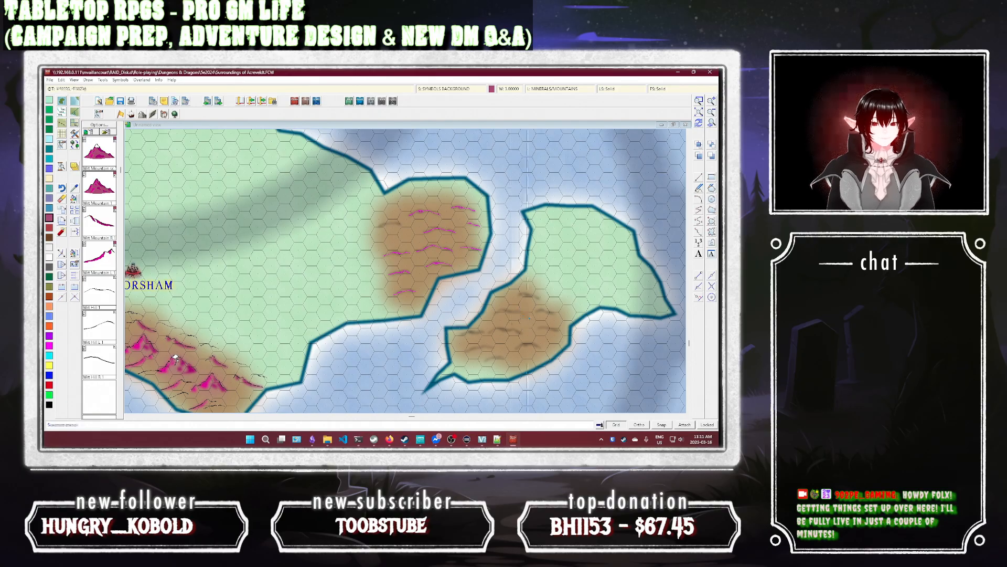
click(530, 336)
click(531, 310)
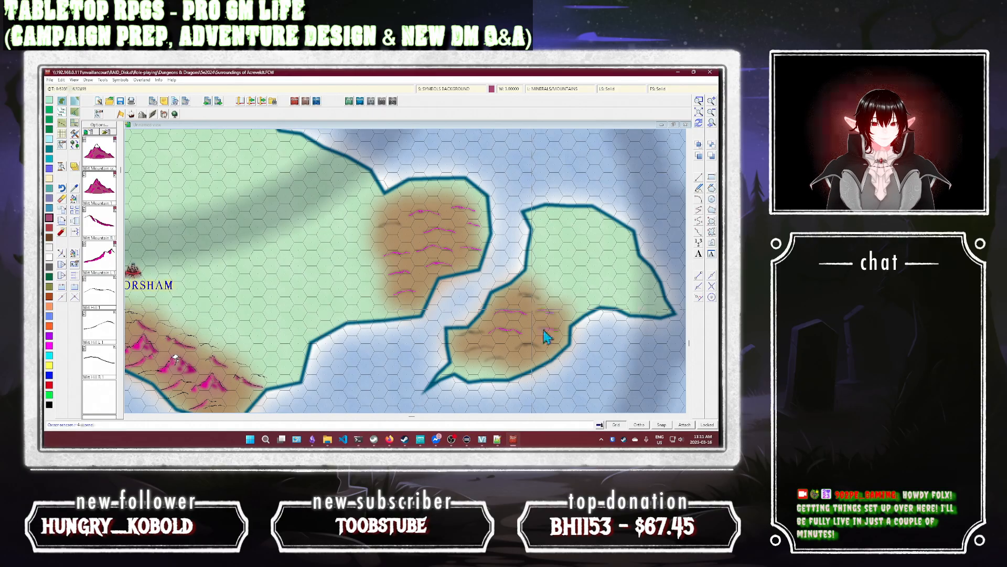
click(490, 343)
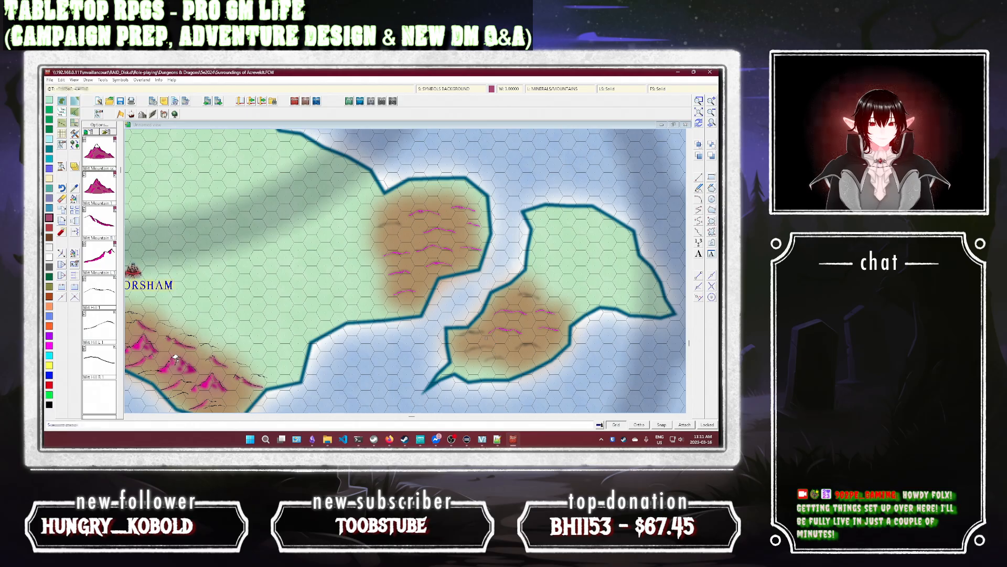
click(517, 355)
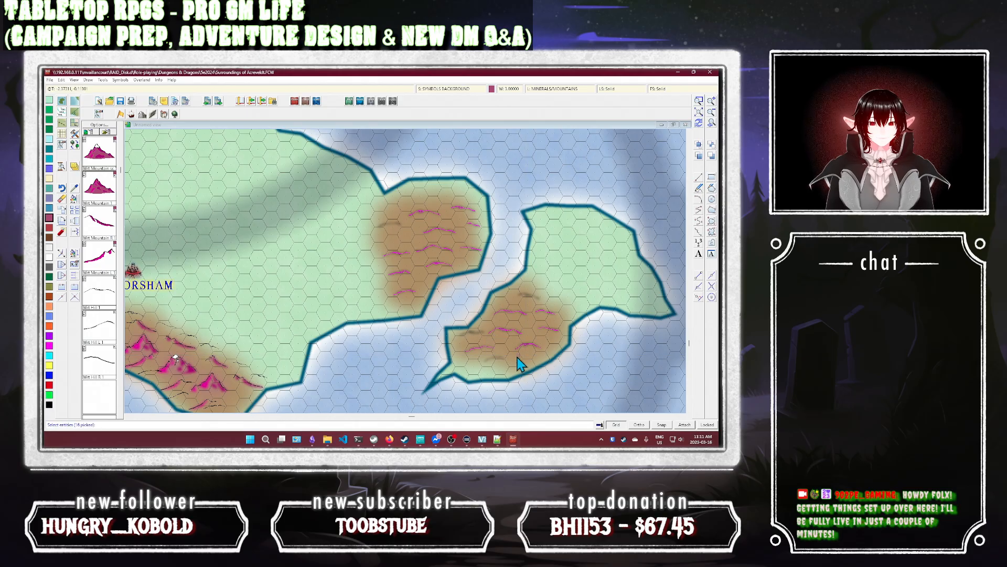
click(485, 341)
click(522, 298)
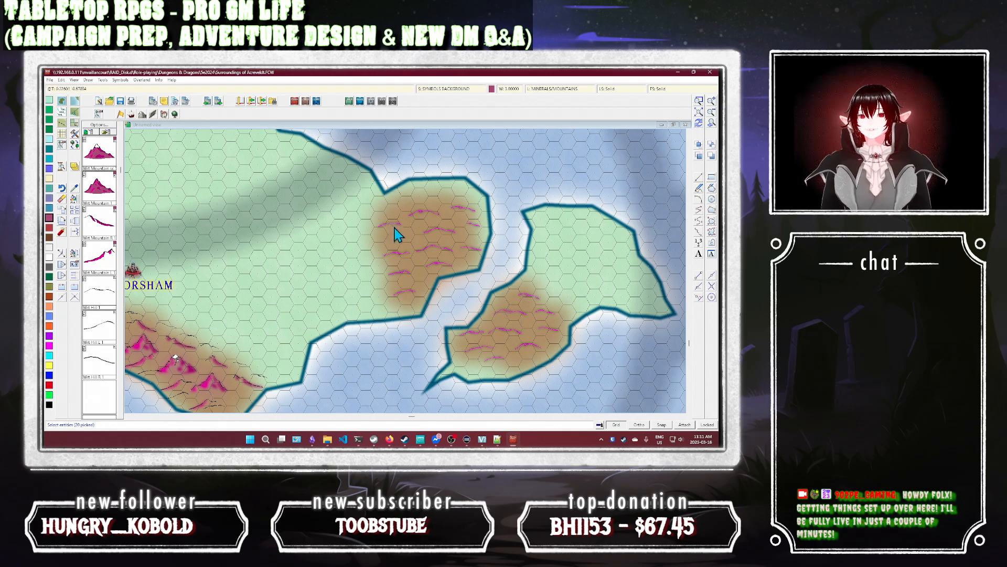
right_click(386, 256)
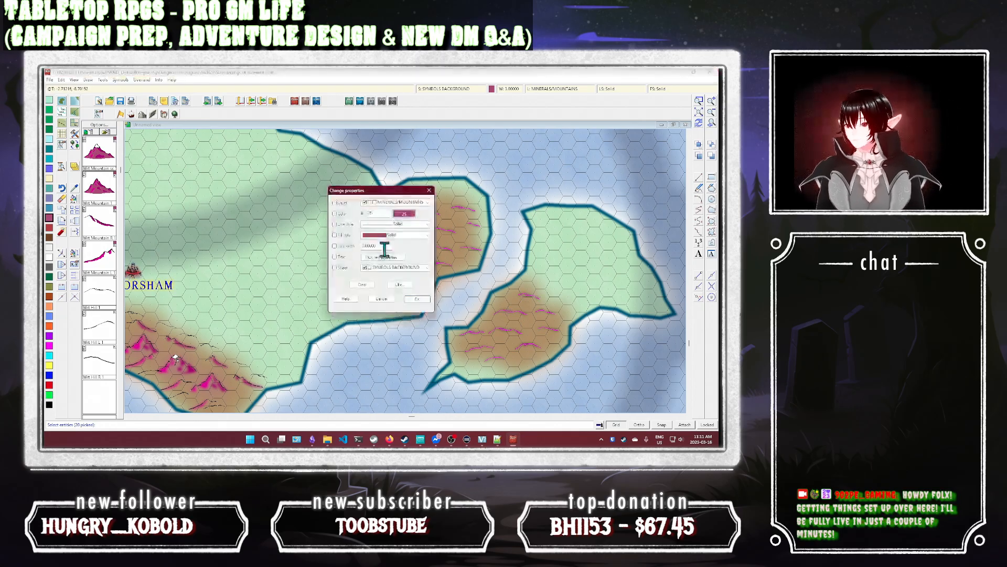
click(400, 283)
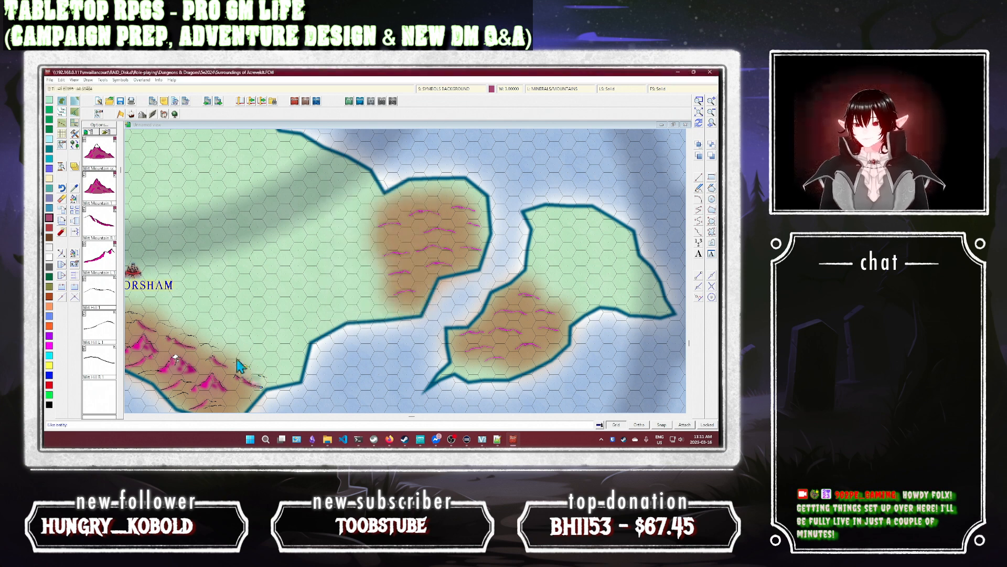
click(213, 342)
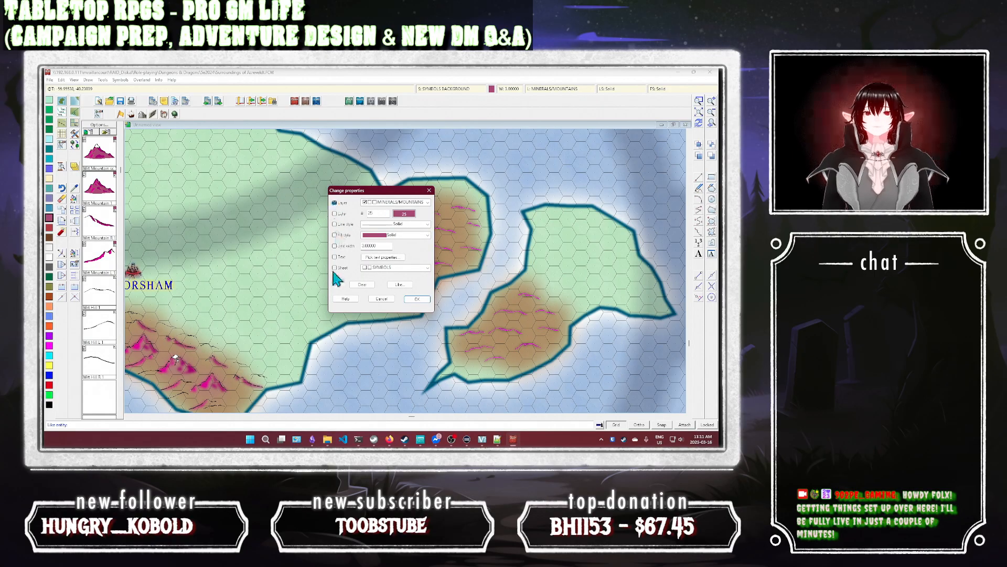
click(415, 299)
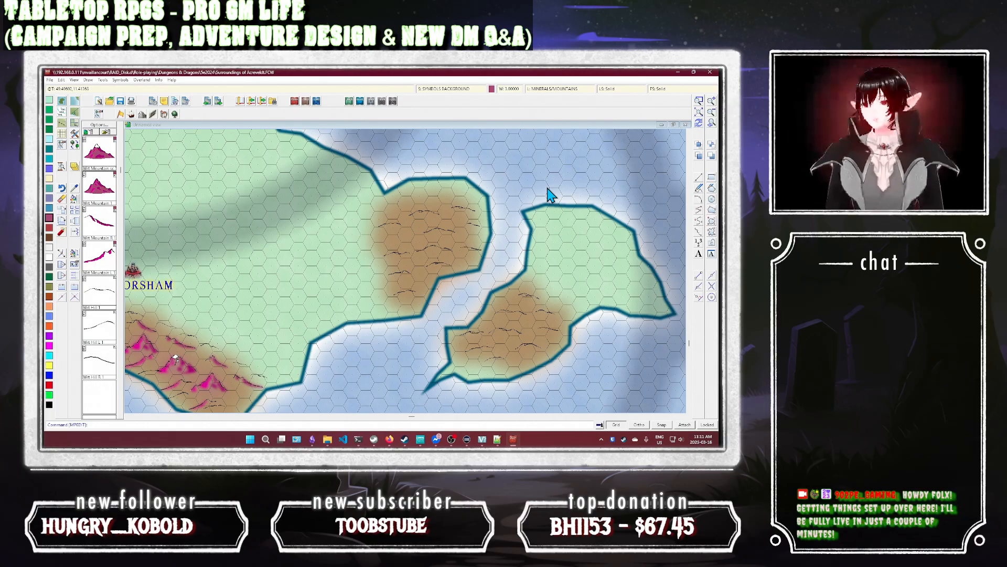
Step: Use the KEEP command to copy the drawing properties of the reddish-brown terrain area southwest of Stilldenn
click(711, 124)
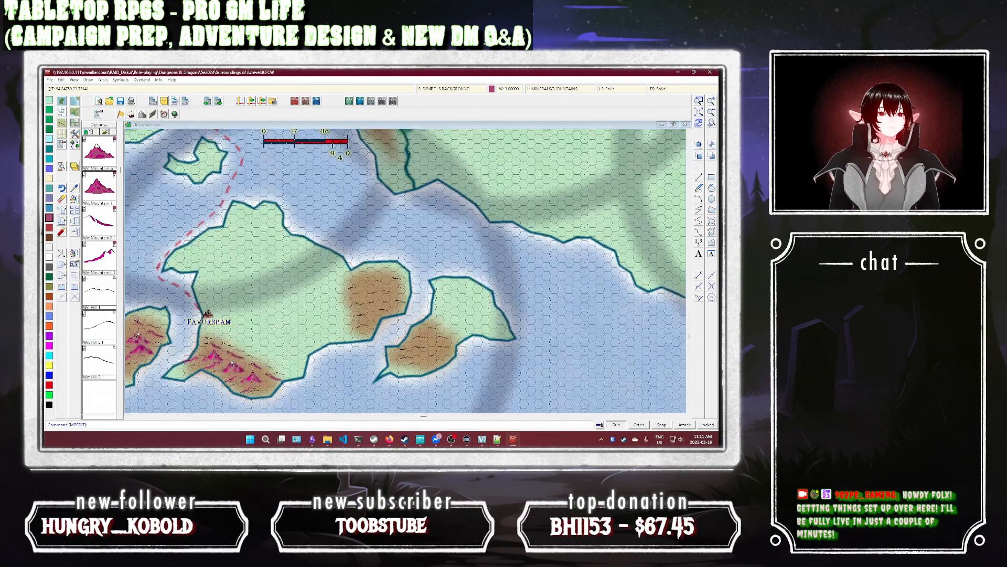
click(711, 124)
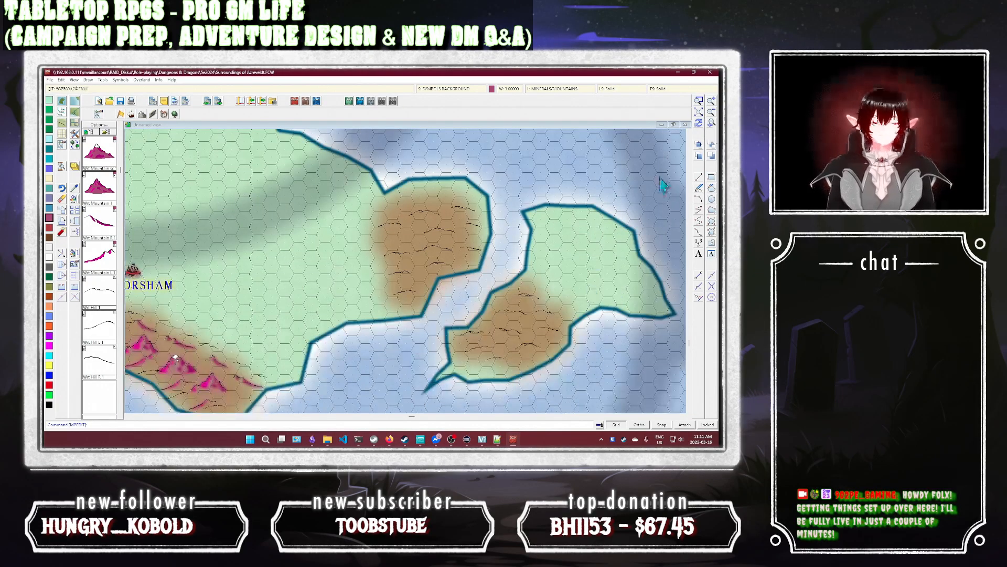
click(711, 113)
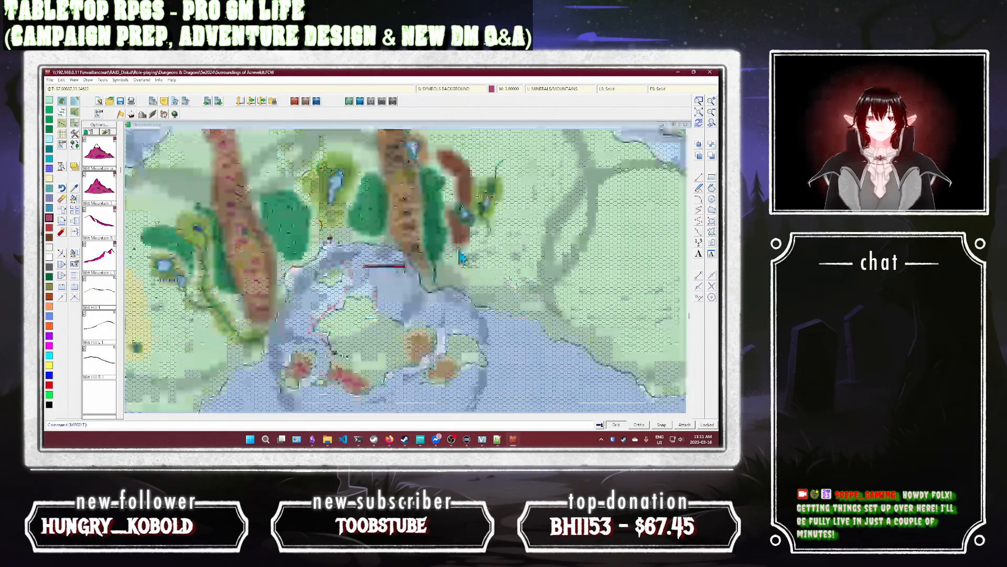
click(699, 101)
click(505, 187)
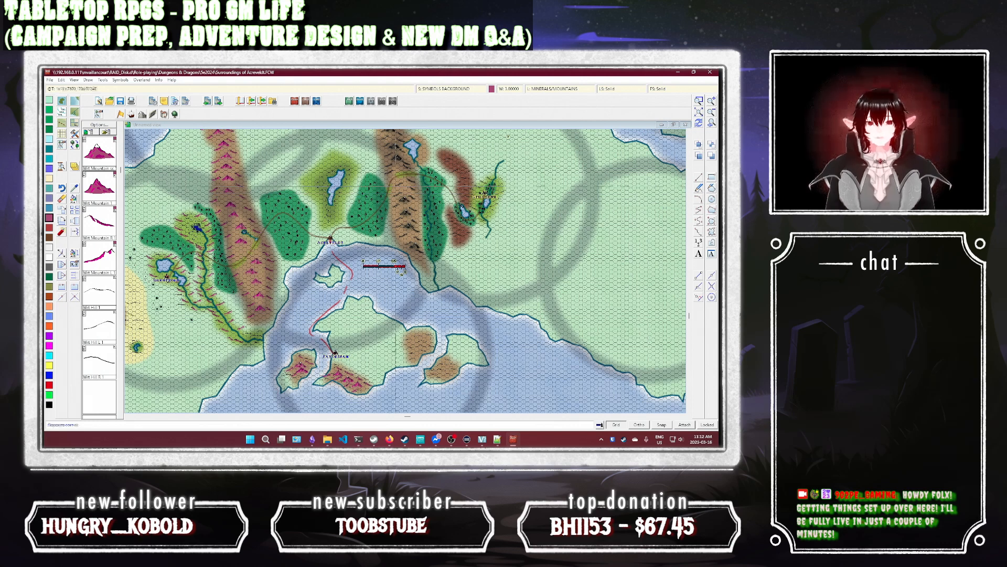
click(398, 359)
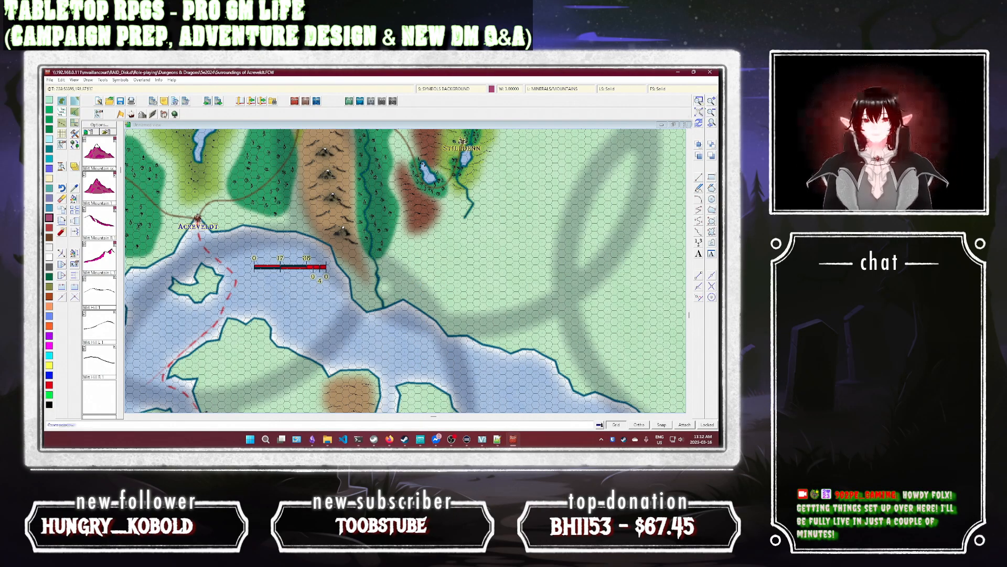
click(491, 177)
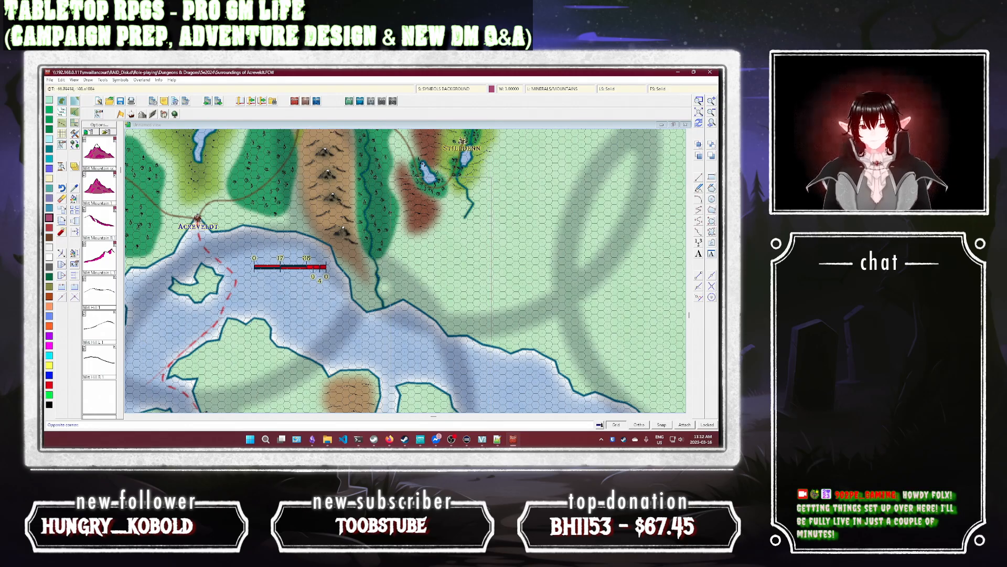
click(343, 392)
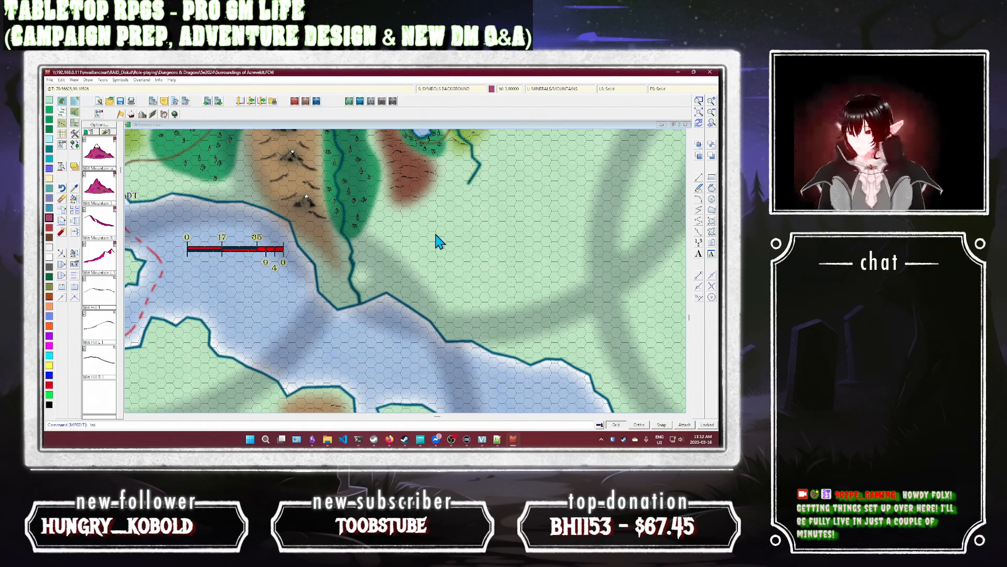
text(leep)
key(Return)
key(Return)
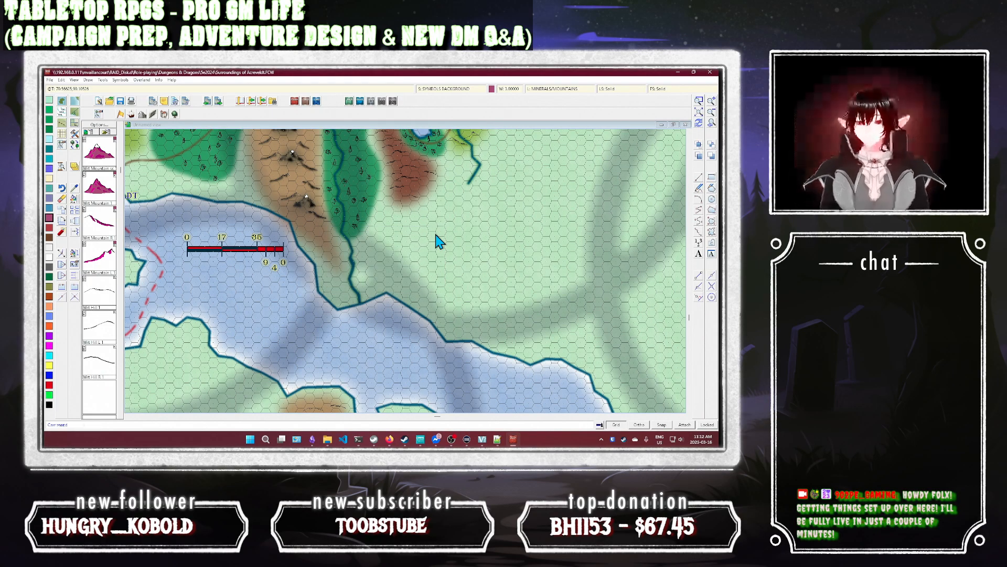
text(keep)
key(Return)
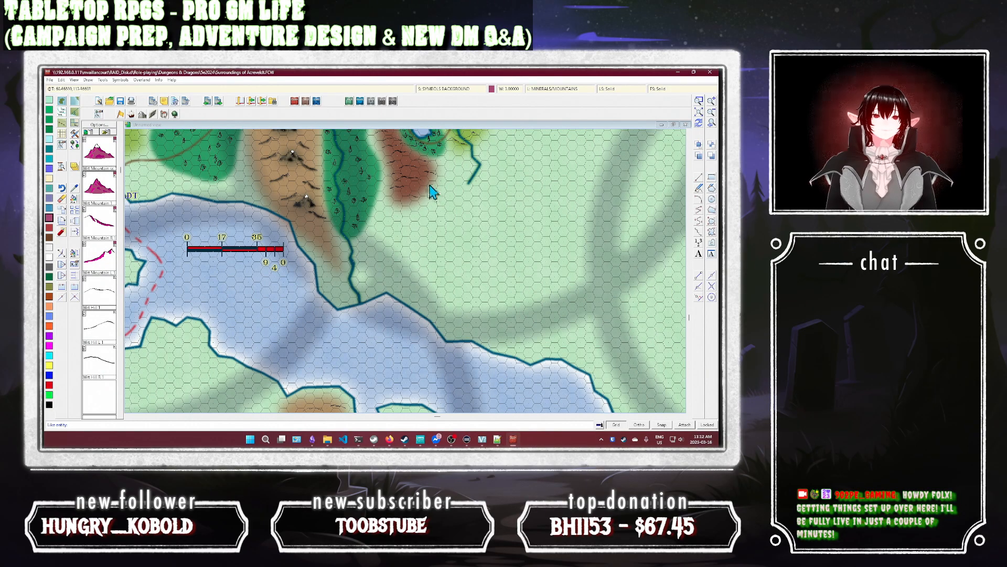
click(433, 192)
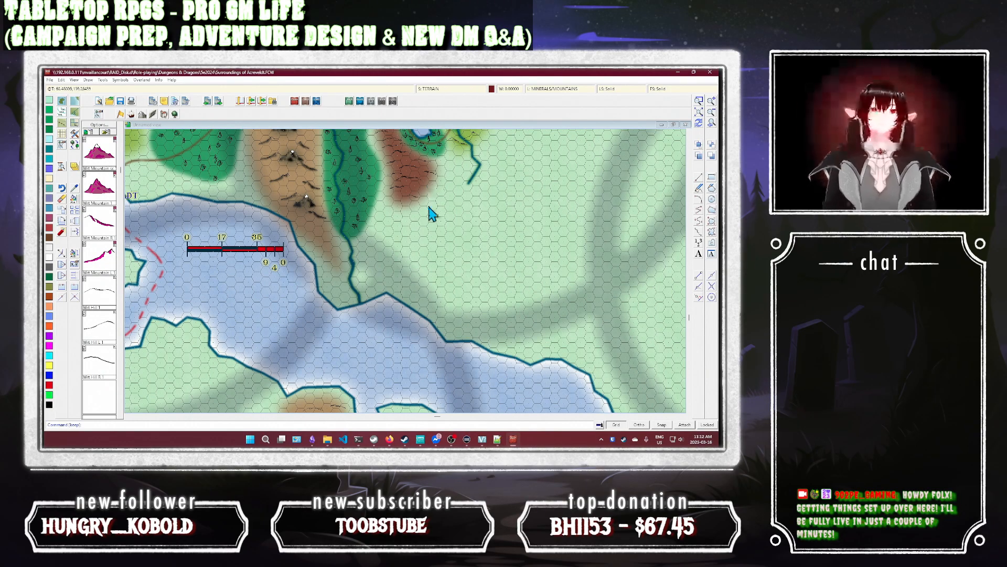
click(712, 230)
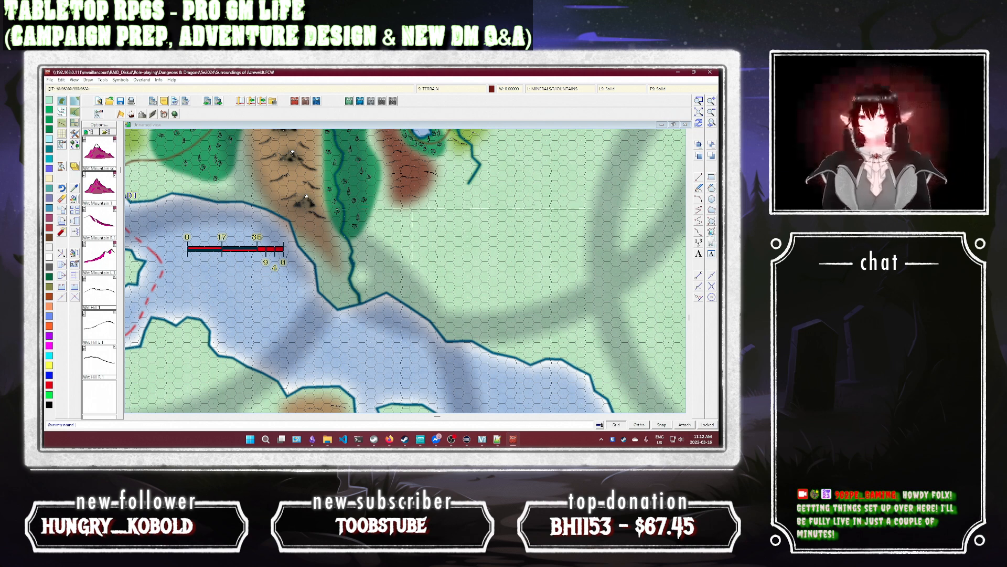
click(398, 197)
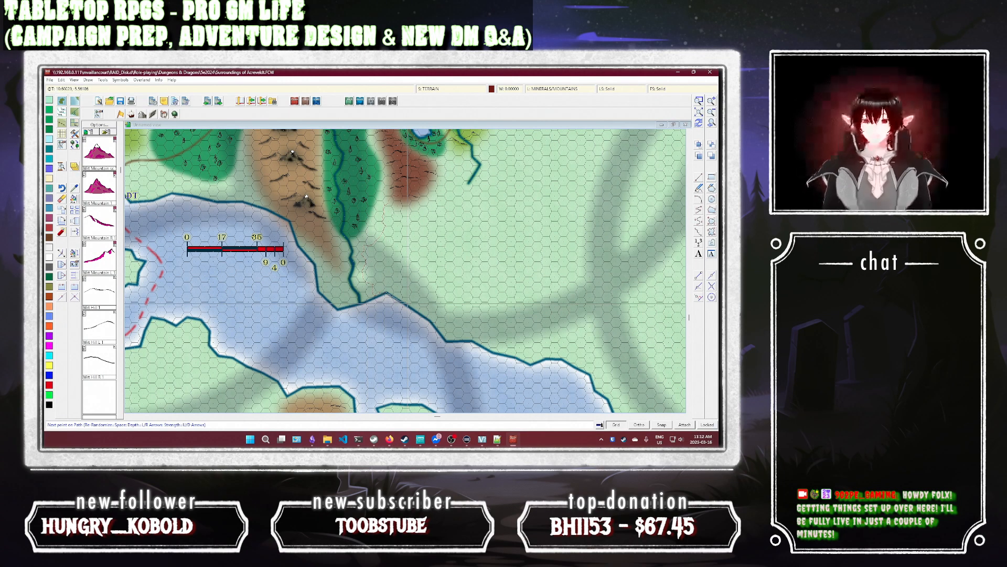
right_click(425, 273)
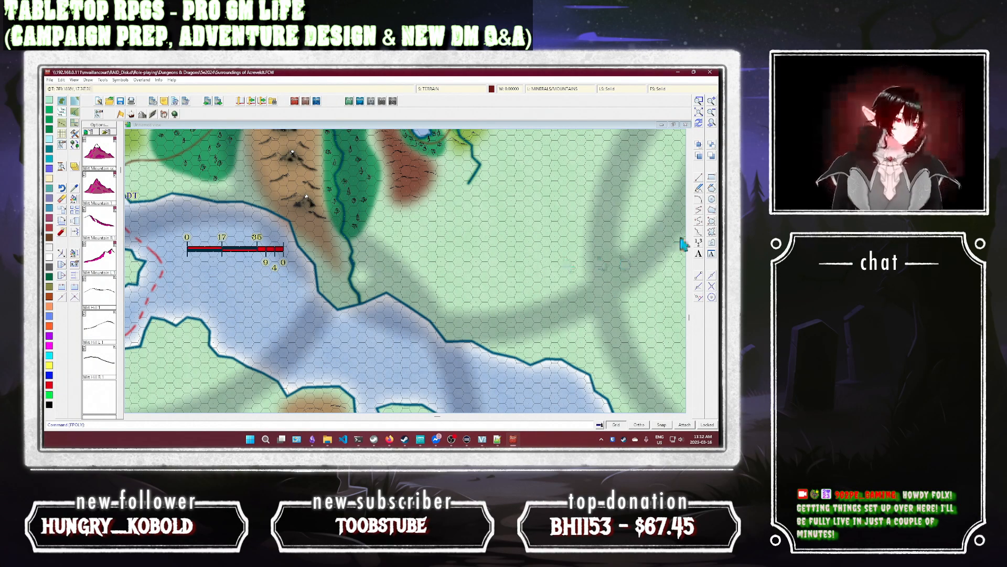
Step: Draw a smooth dark red mountain terrain polygon from the southern end of the reddish-brown area down to the coast, and save the map
click(712, 223)
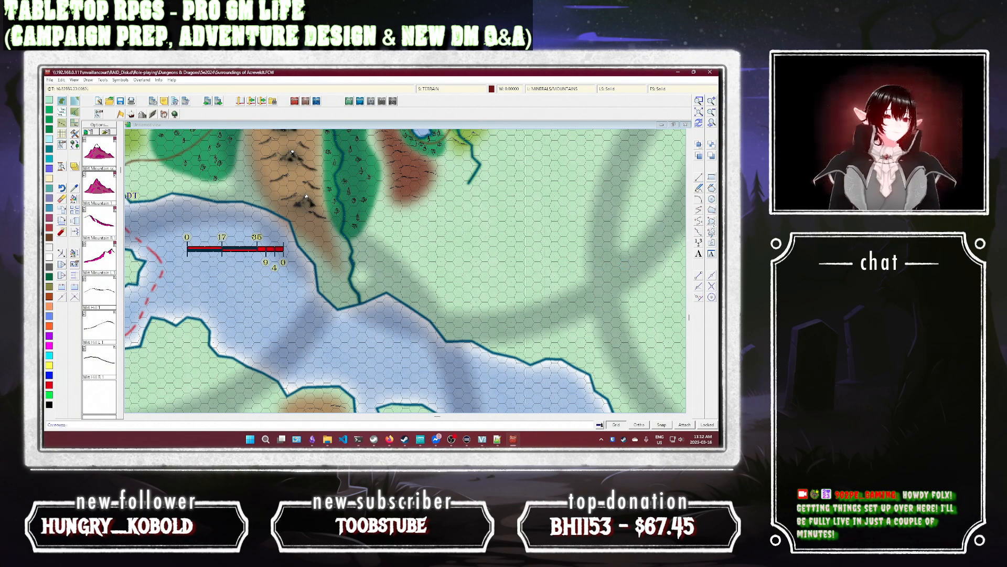
click(397, 299)
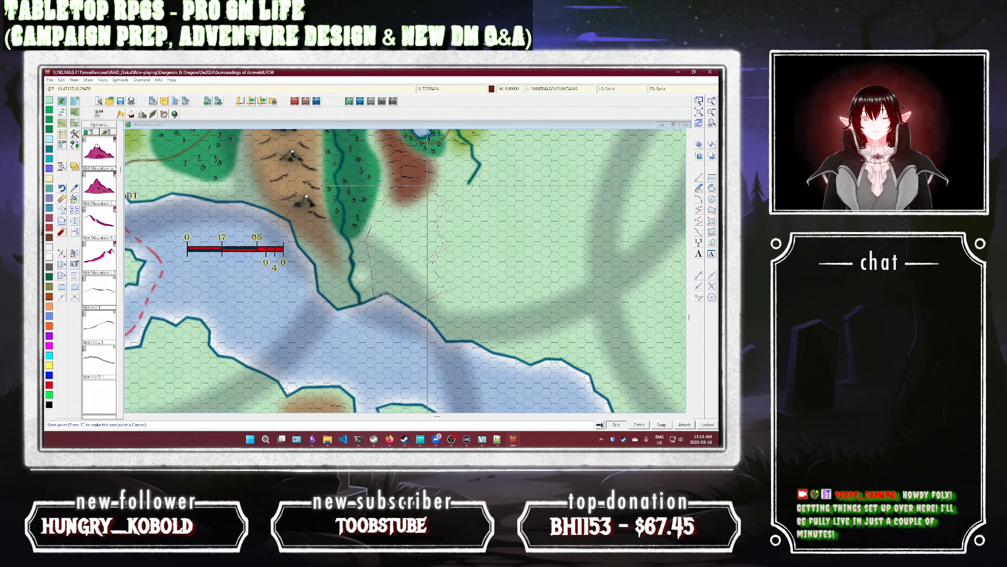
right_click(407, 188)
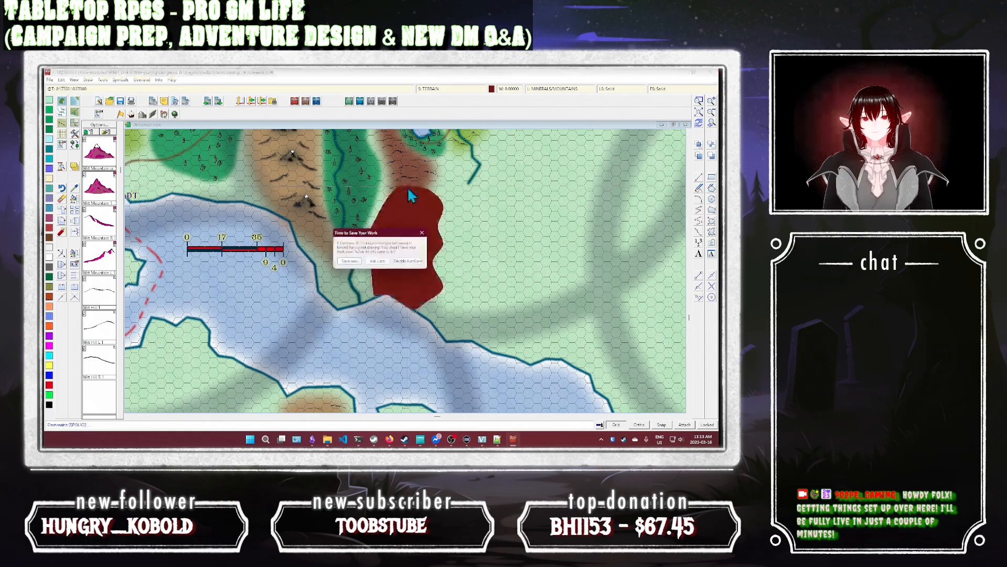
click(348, 262)
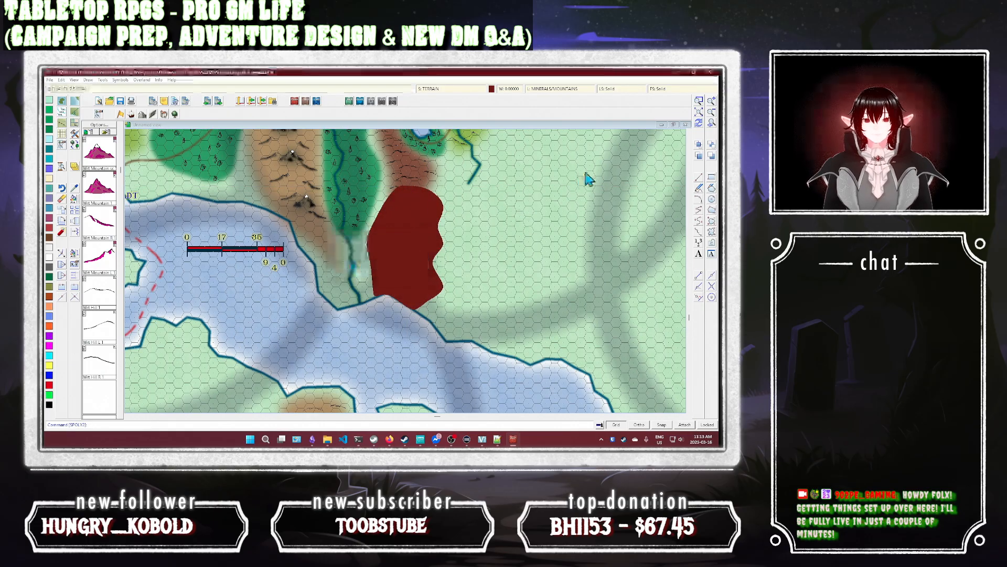
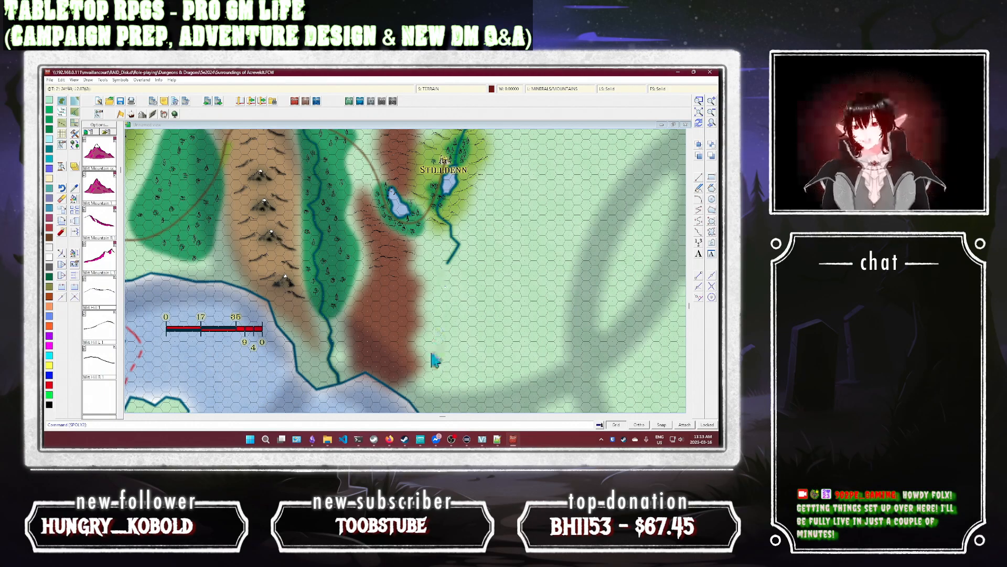
scroll(446, 352, up, 2)
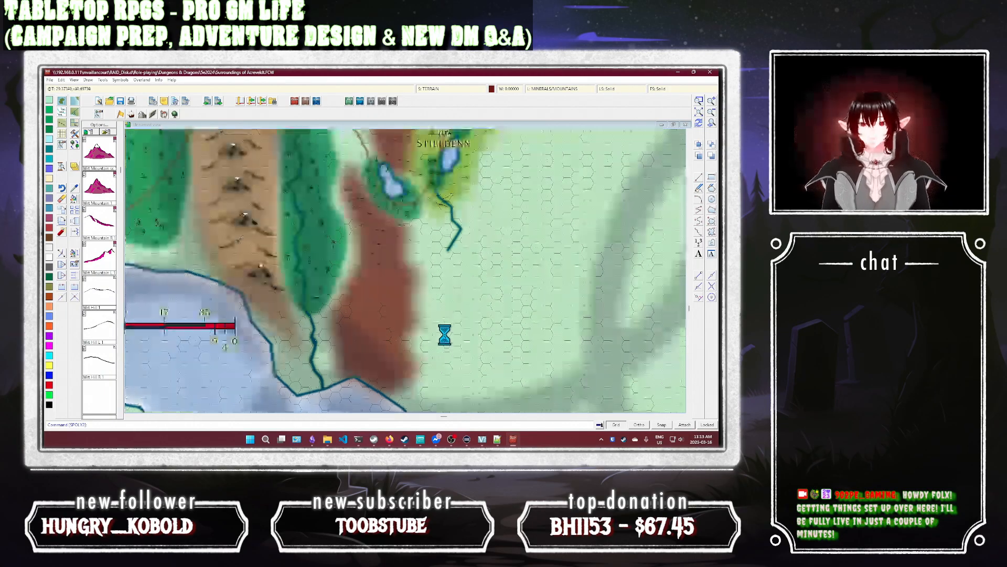
Step: Load the dark red mountain symbol catalog, accept its catalog options, and scatter hill symbols across the dark red mountain area southwest of Stilldenn
scroll(469, 339, up, 2)
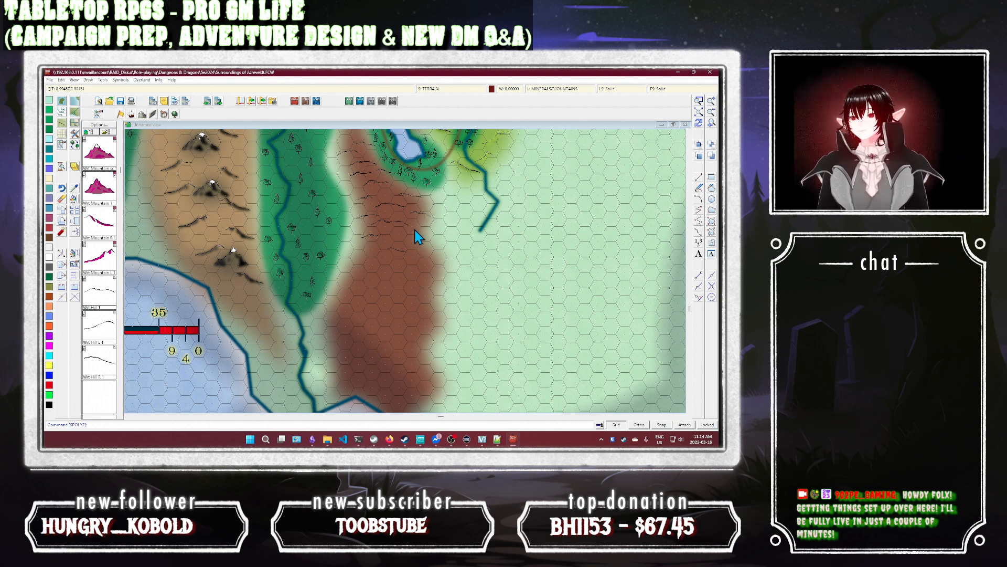
click(141, 112)
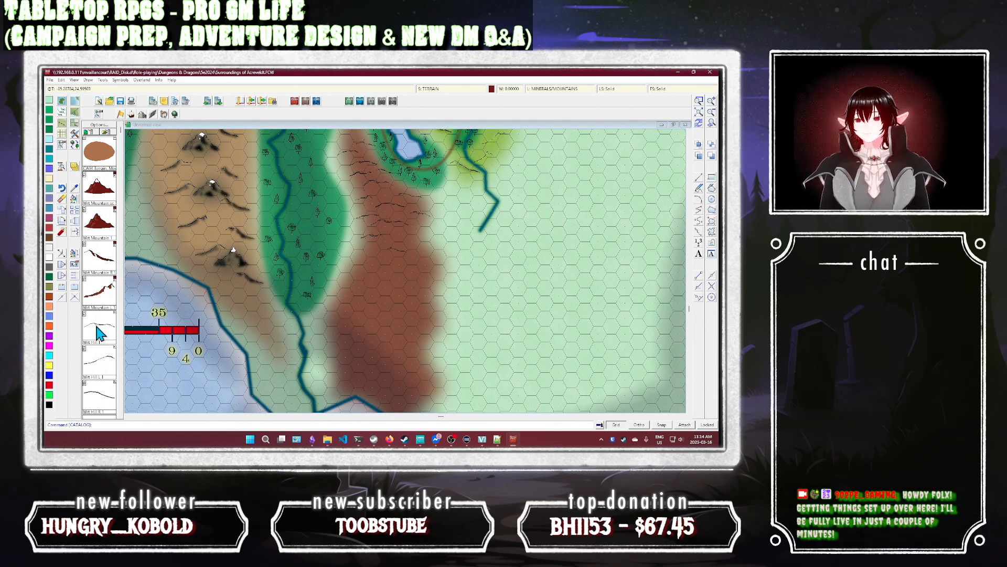
click(104, 125)
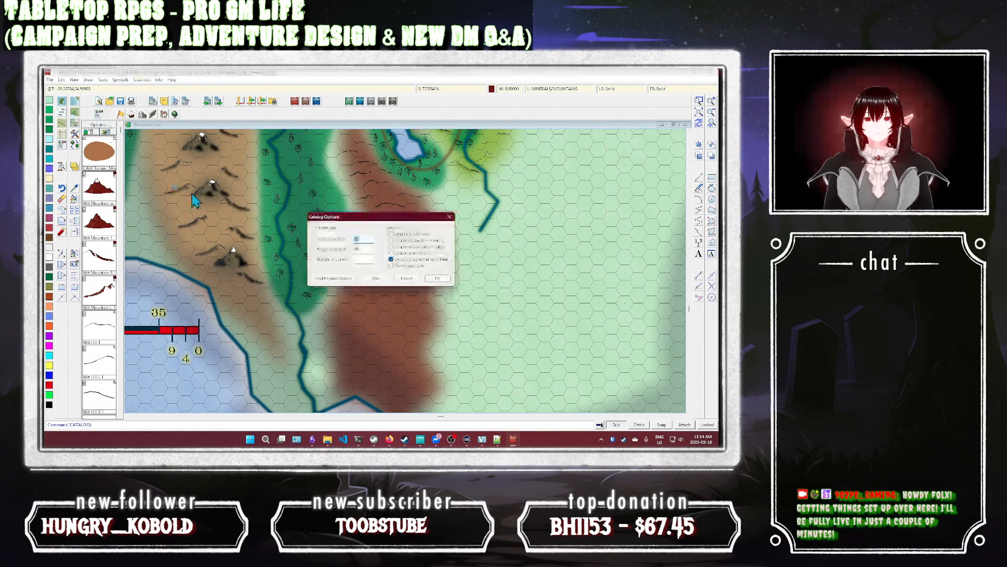
click(440, 279)
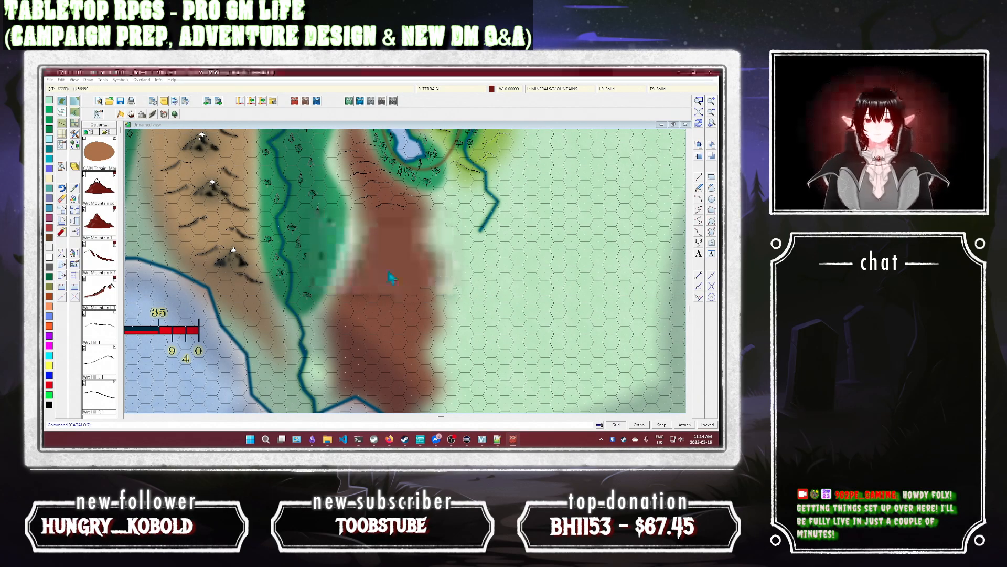
click(99, 328)
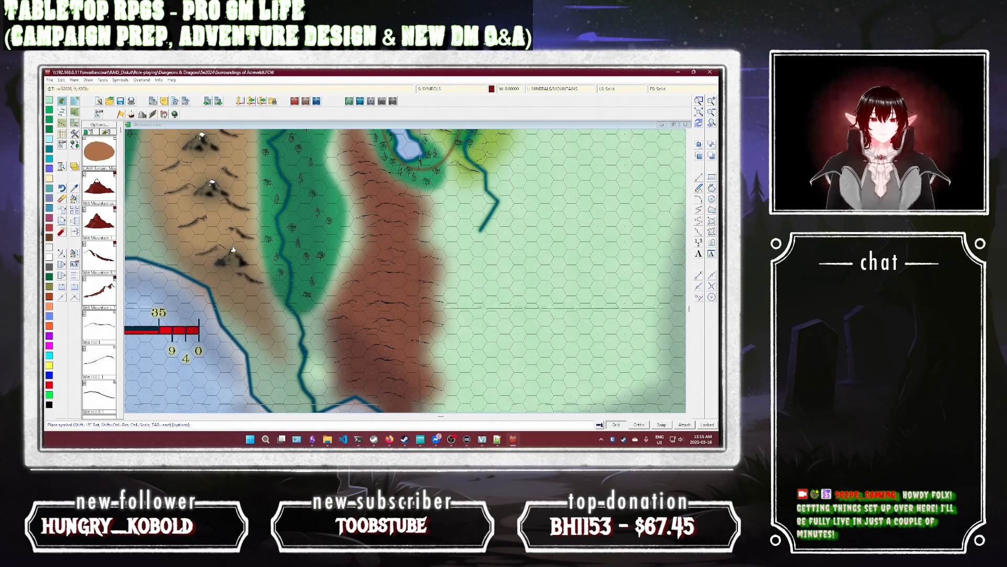
key(Escape)
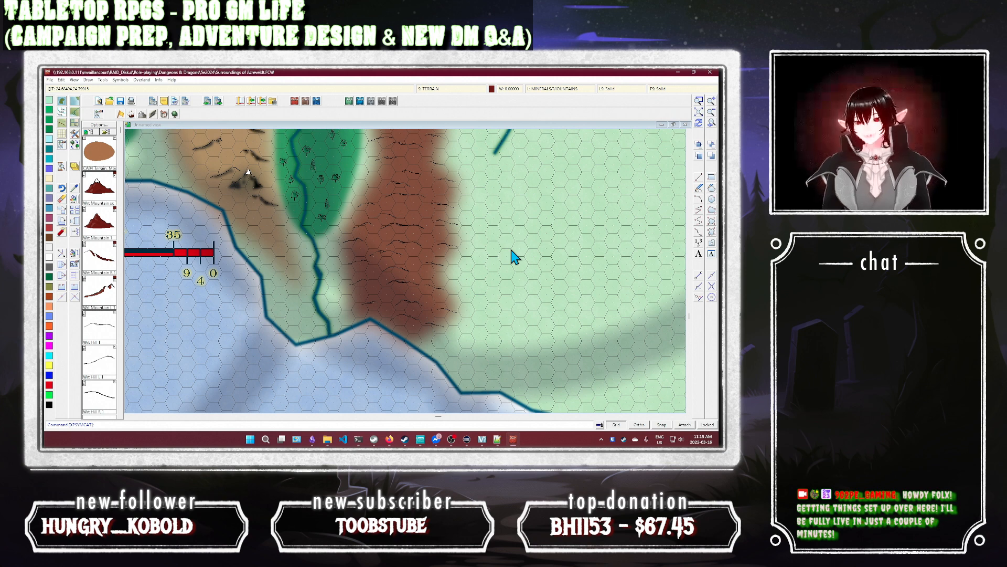
Step: Draw a smooth dark red mountain area on the northern part of the small island and scatter hill symbols across it
drag(394, 370, 396, 238)
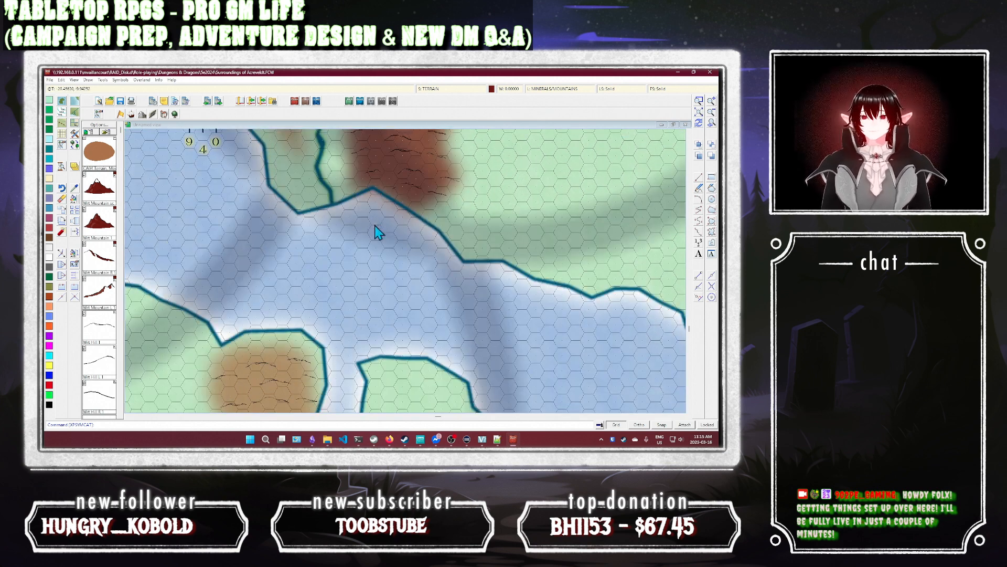
drag(416, 299, 392, 208)
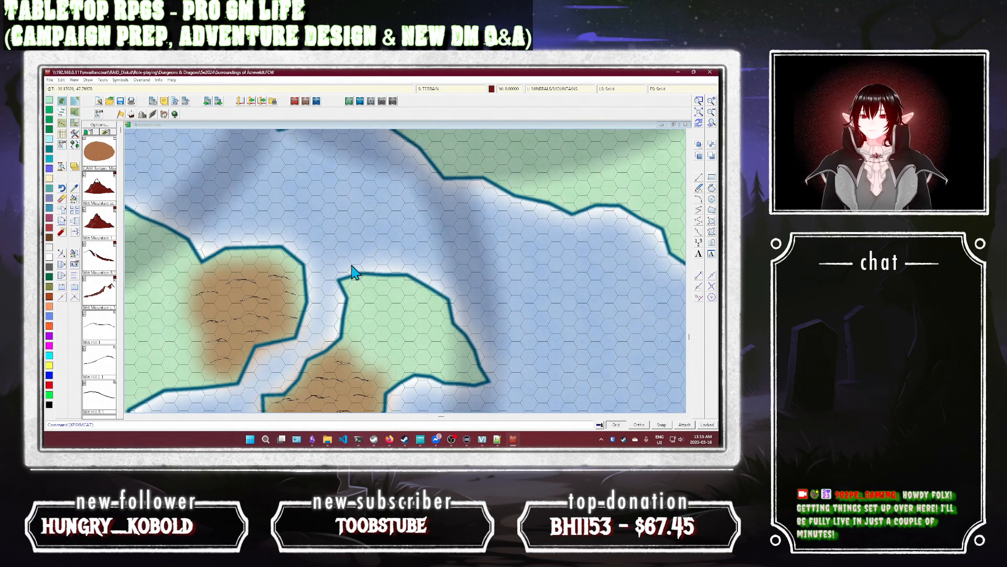
click(712, 221)
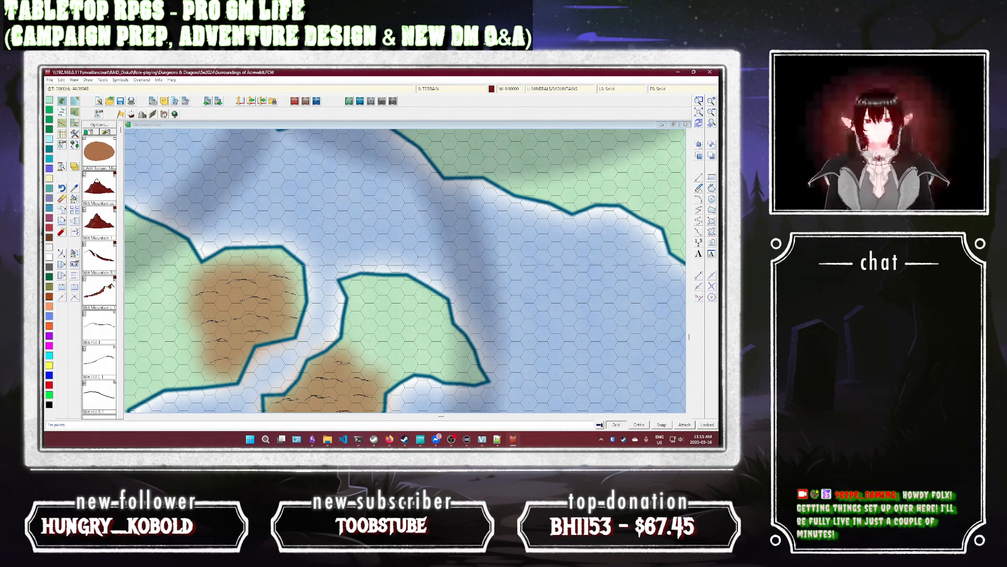
scroll(403, 221, up, 1)
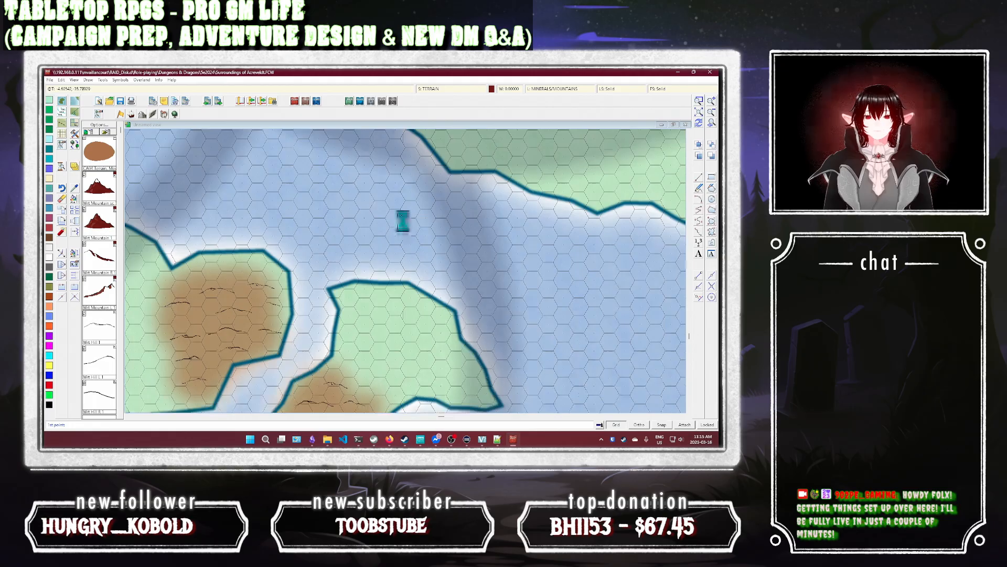
scroll(404, 223, down, 3)
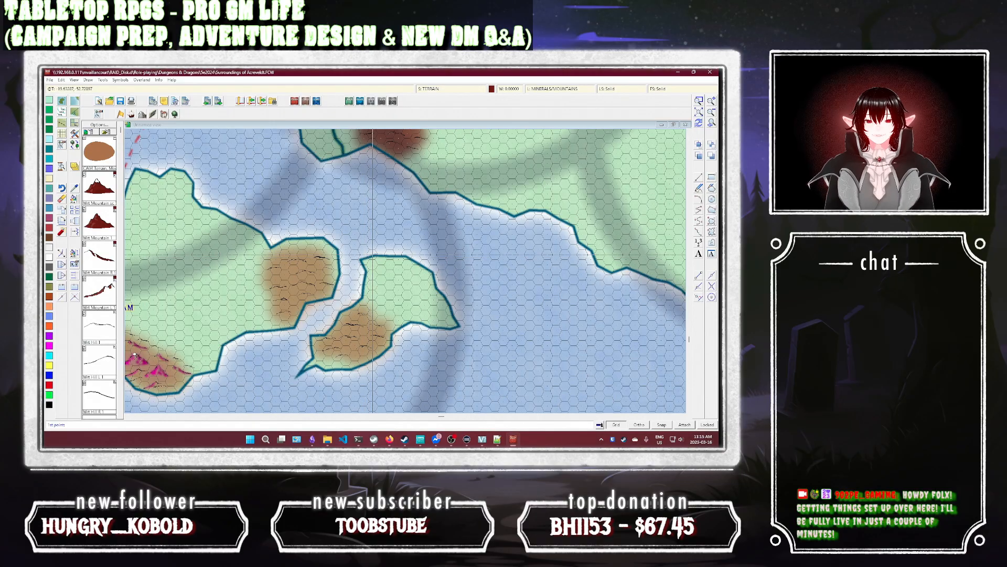
click(399, 258)
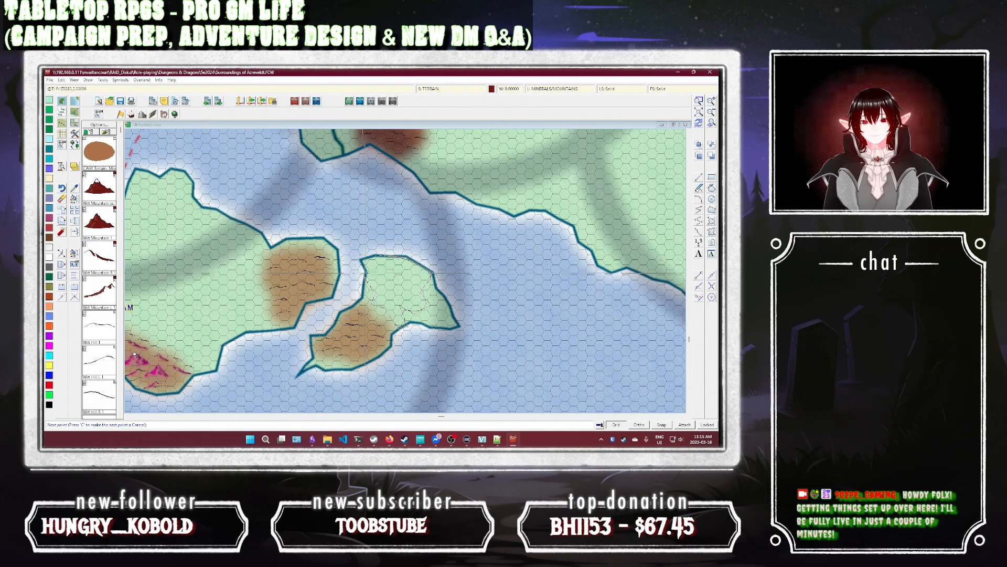
right_click(443, 264)
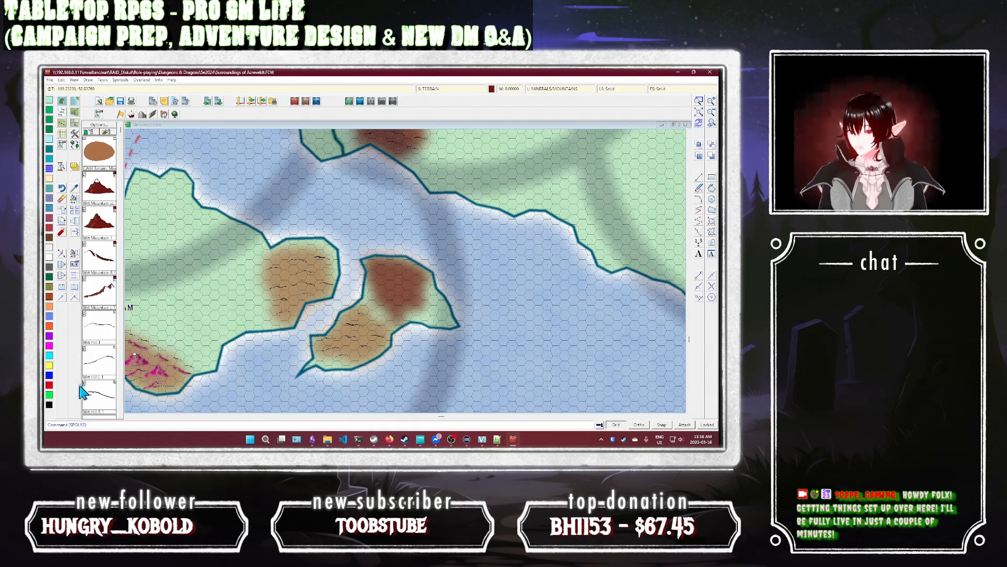
click(102, 331)
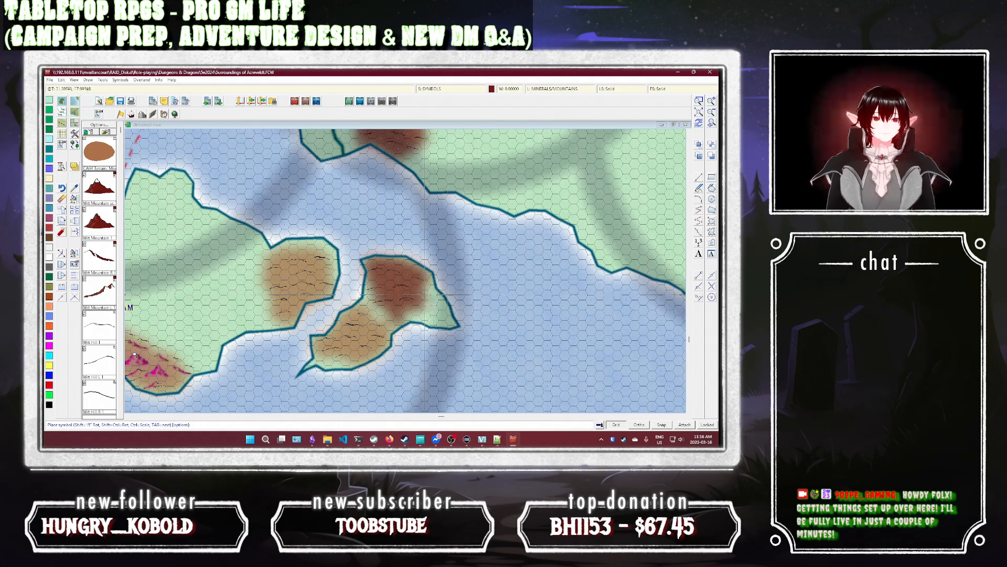
key(Escape)
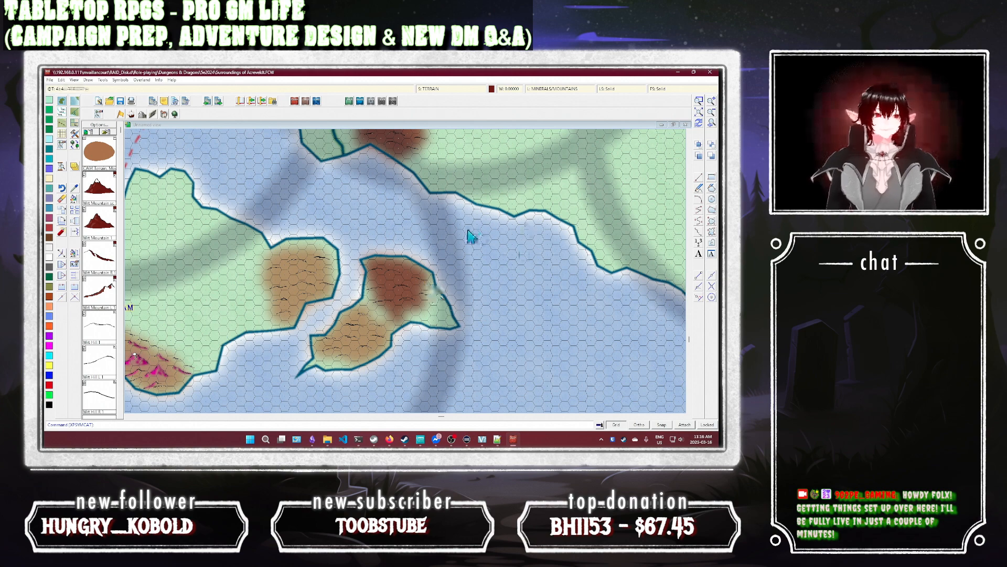
Step: Draw a Terrain Default, Valley polygon from the river south of Stilldenn down the eastern side of the dark red mountains to the coast
scroll(418, 318, up, 2)
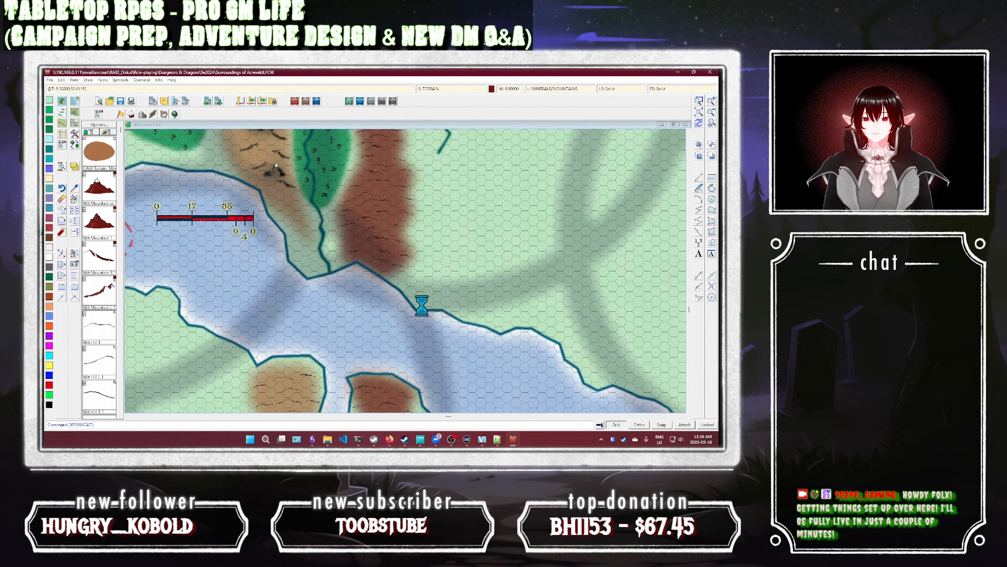
scroll(423, 309, up, 2)
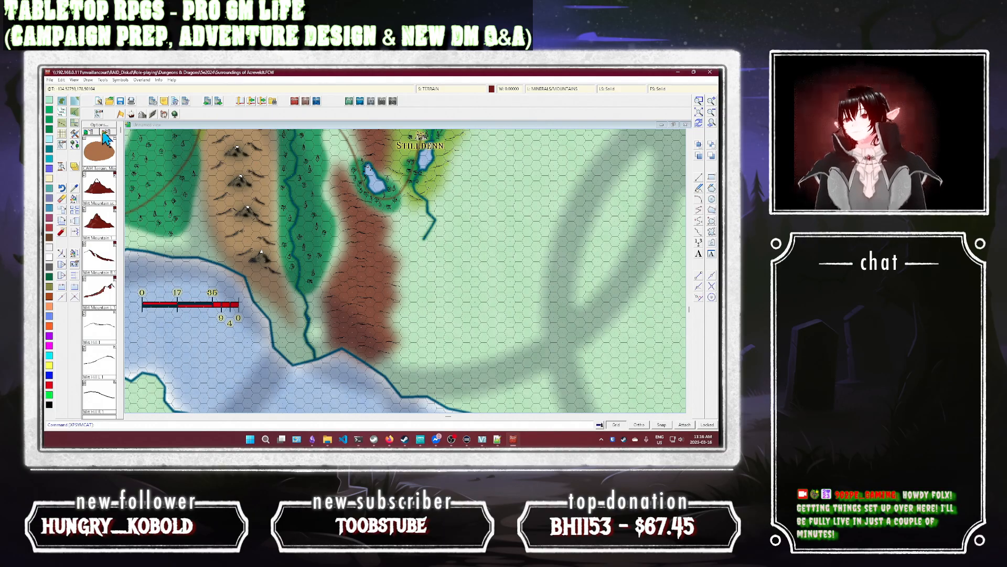
click(74, 135)
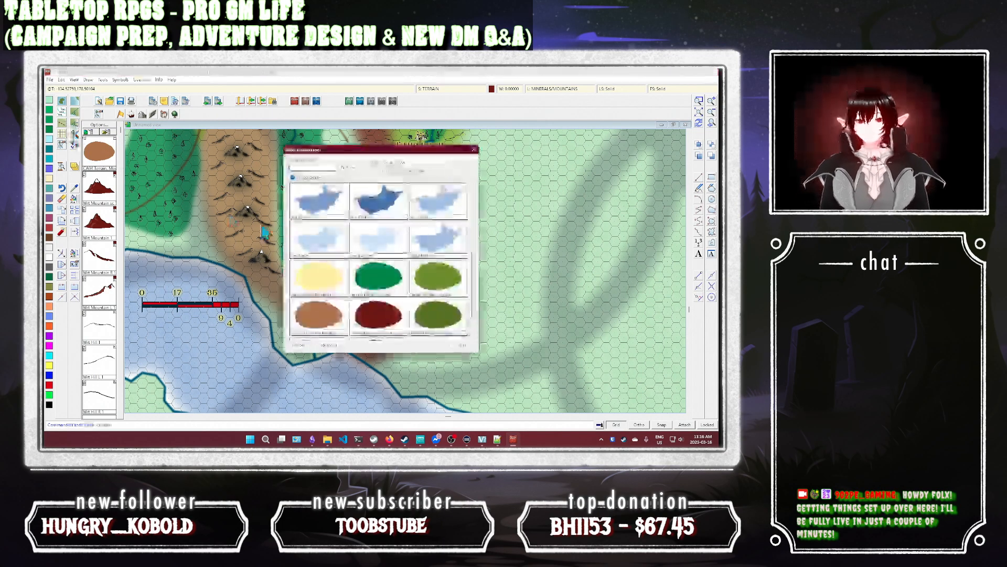
scroll(404, 282, down, 1)
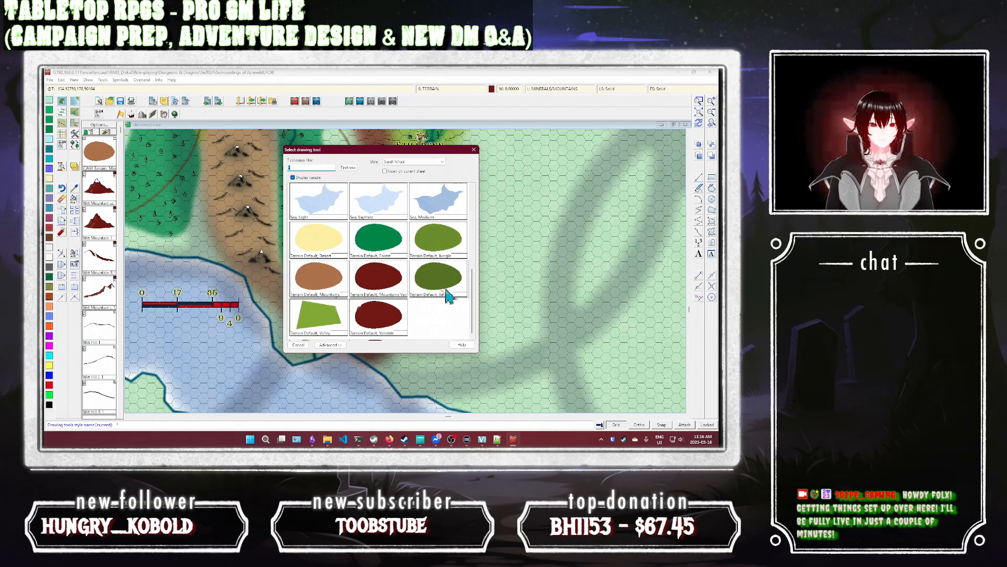
double_click(317, 320)
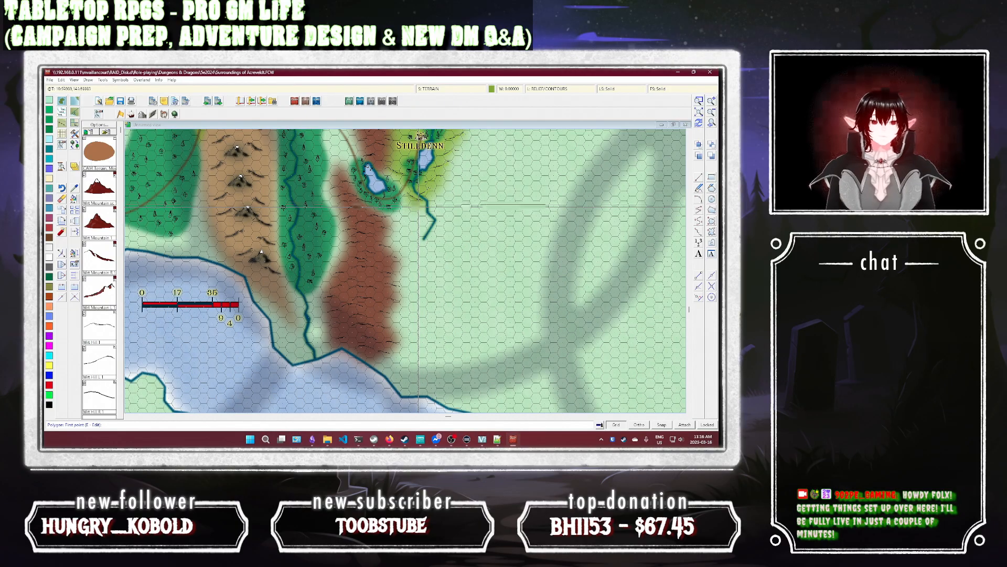
click(420, 206)
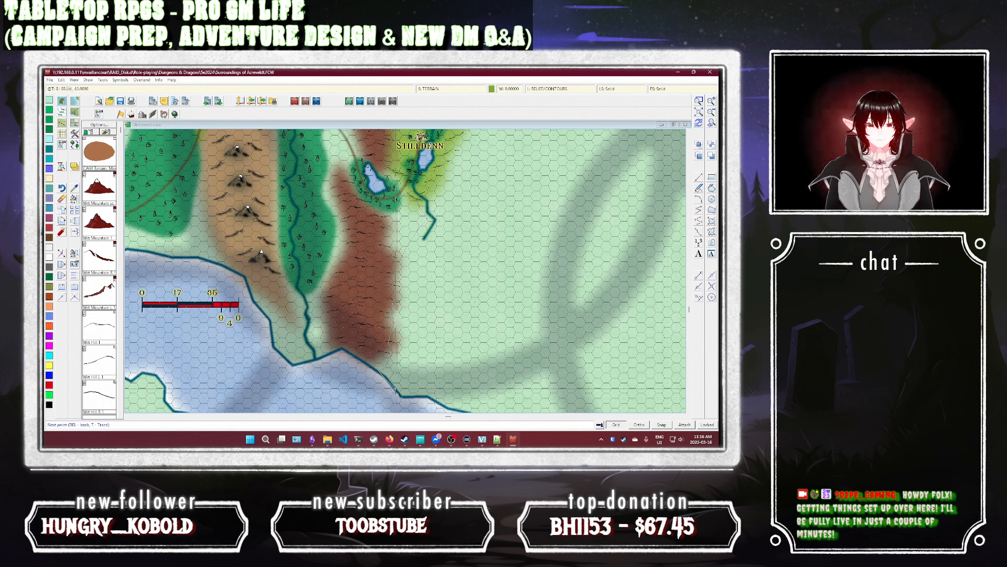
click(401, 395)
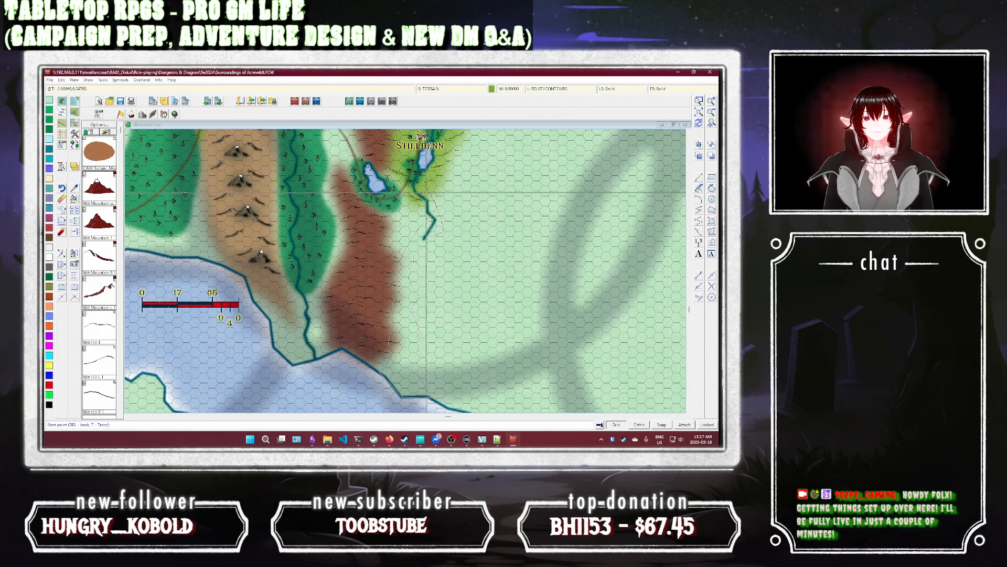
right_click(425, 193)
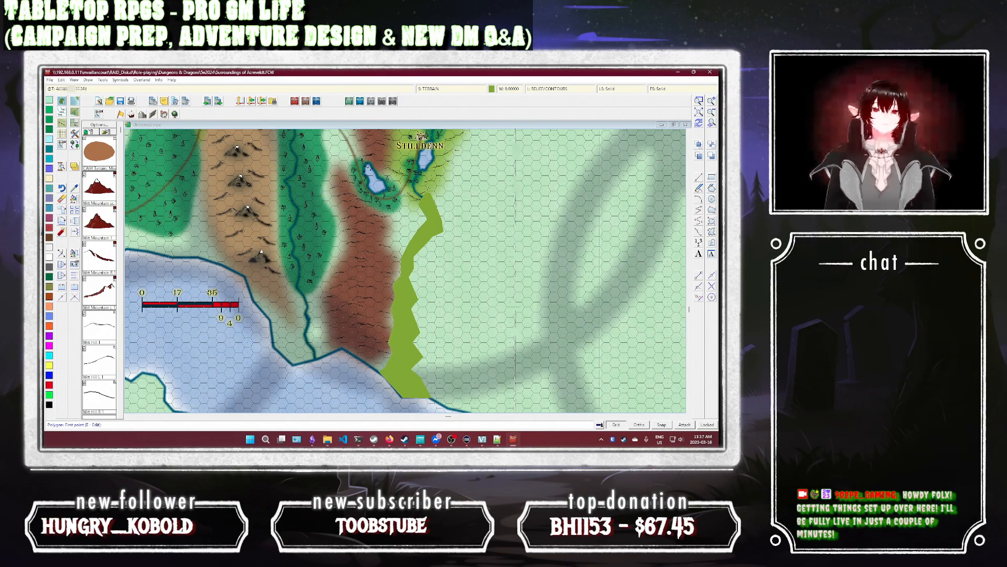
right_click(599, 184)
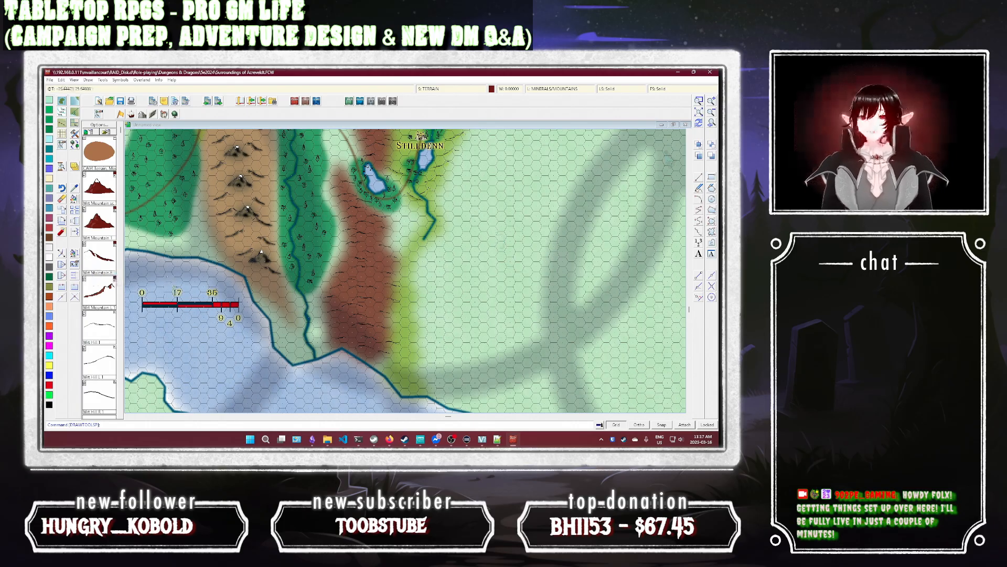
Step: Extend the river's southern end in a straight line through the green valley to the coastline
click(700, 104)
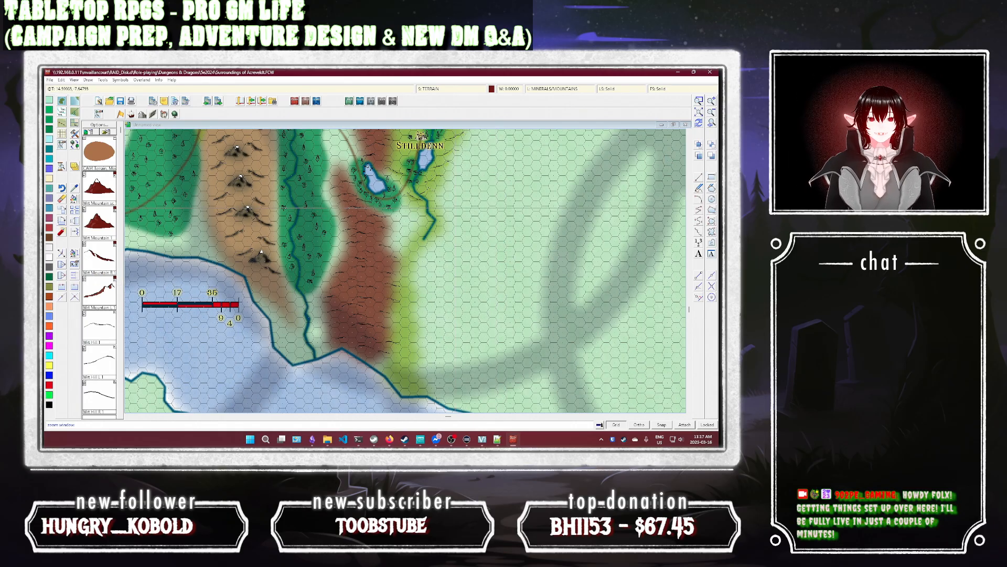
click(451, 252)
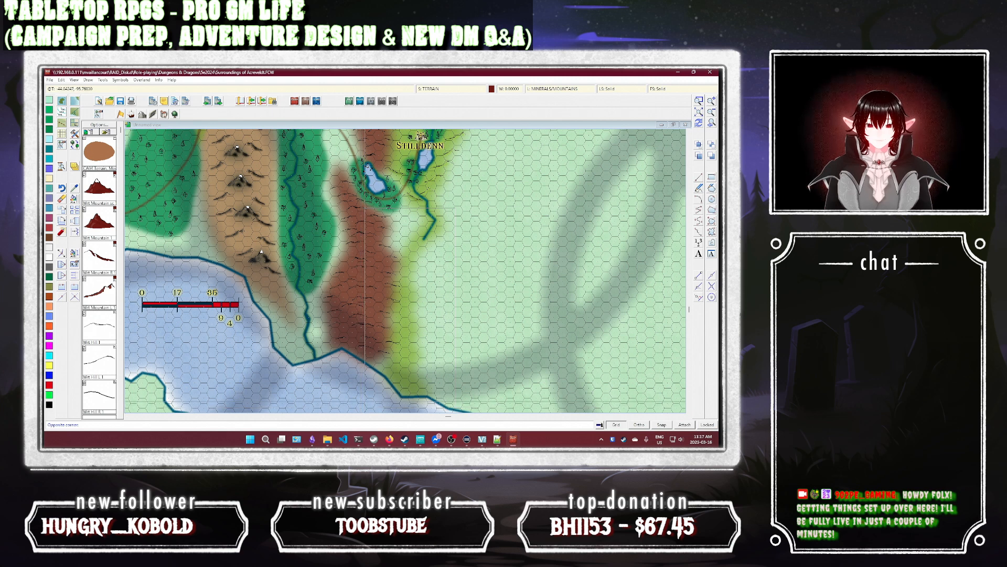
click(363, 404)
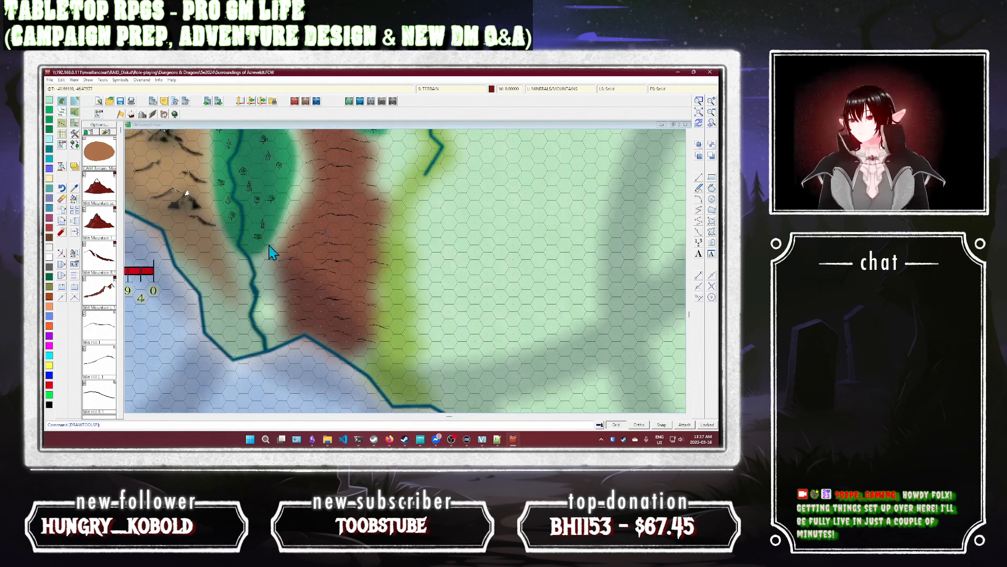
click(62, 253)
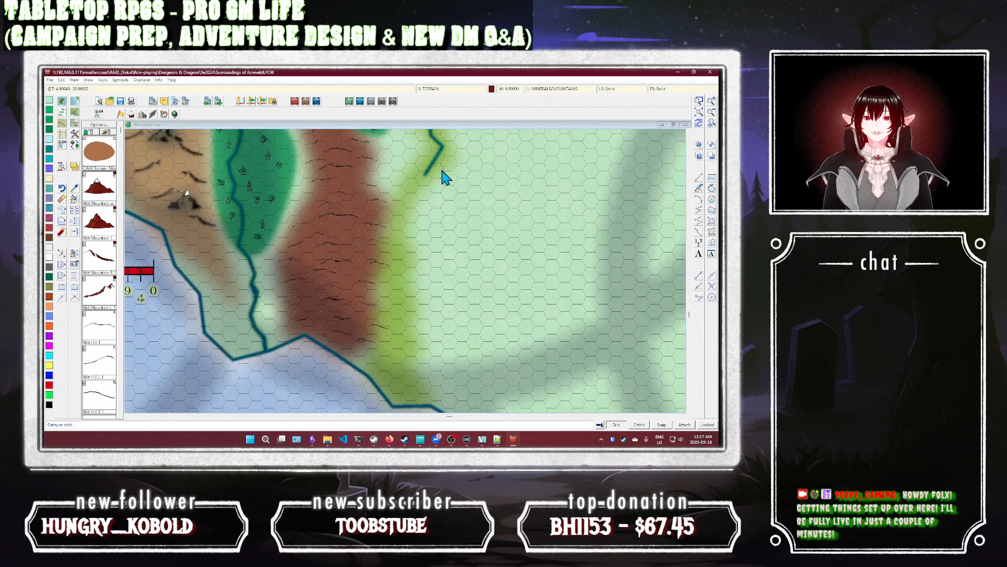
click(425, 176)
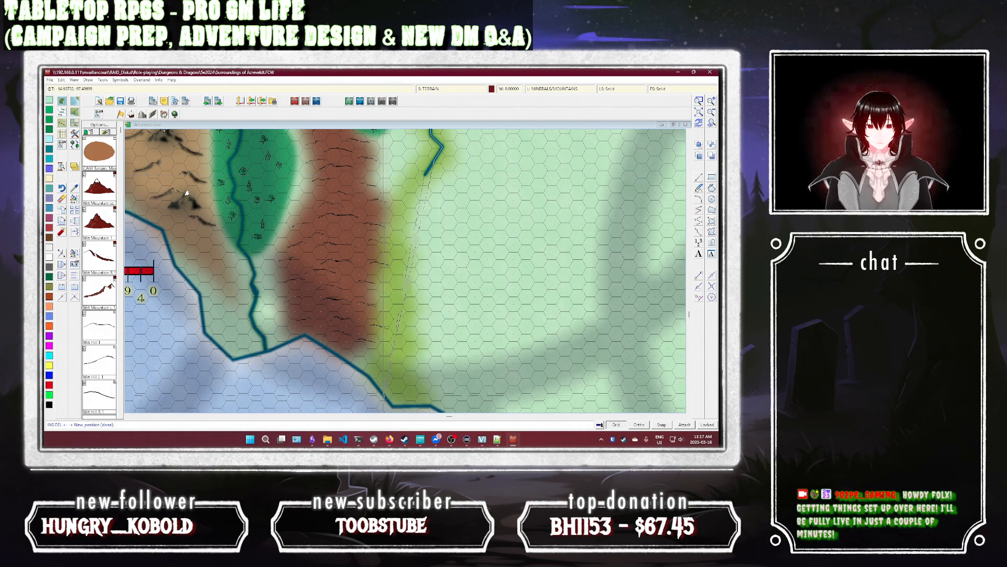
click(385, 403)
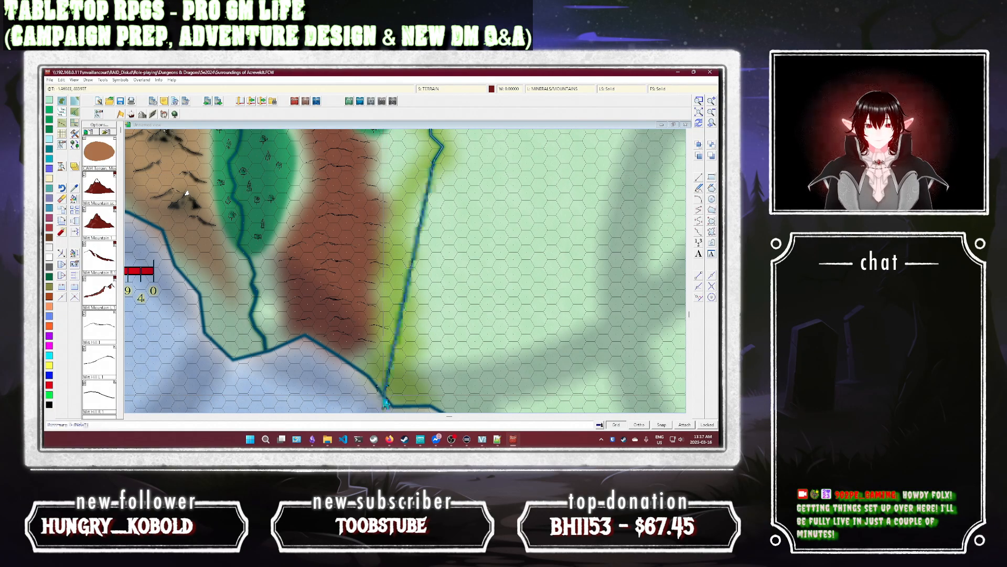
right_click(385, 403)
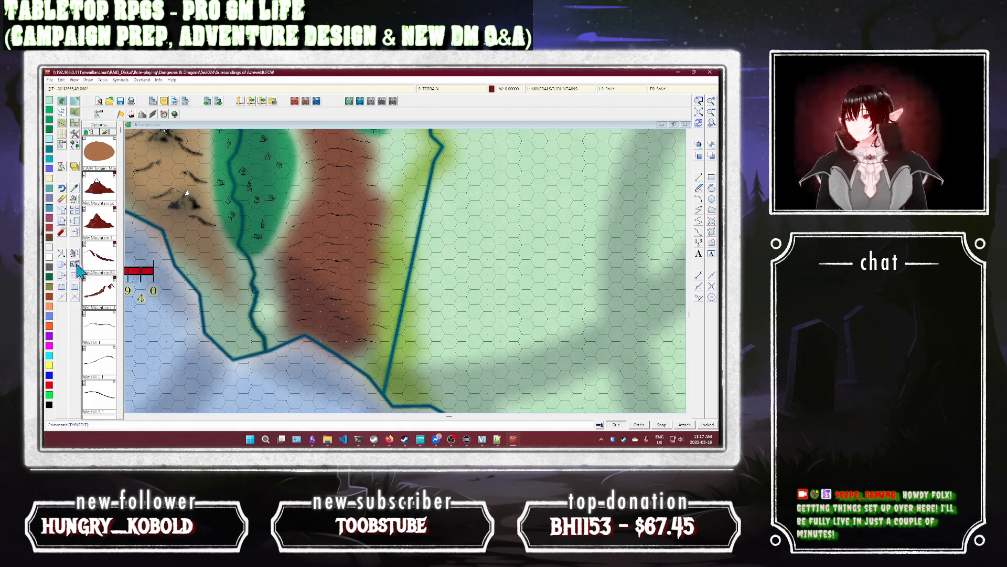
Step: Try to insert a node into the straight river segment just below its last bend, and redraw the map
click(61, 274)
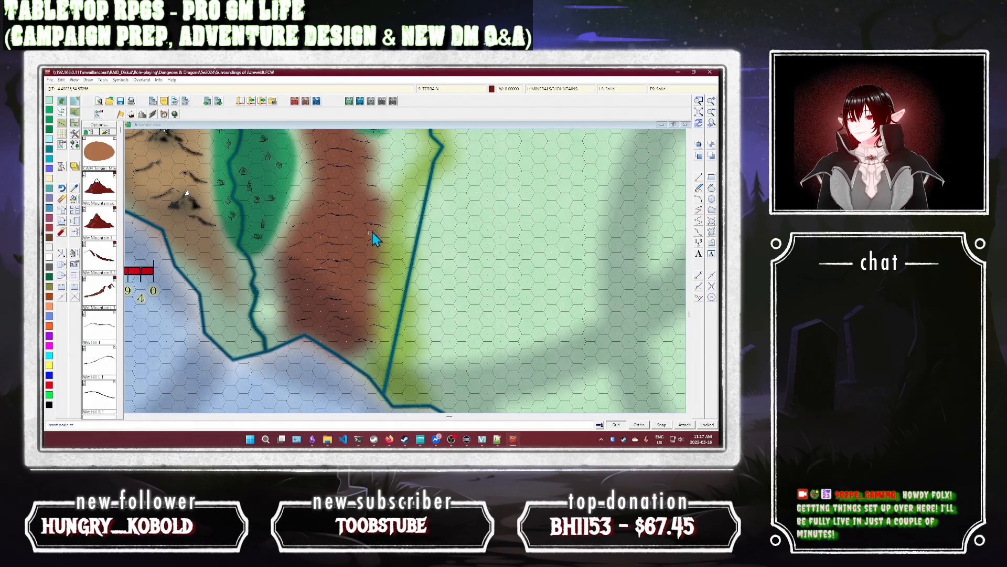
click(429, 185)
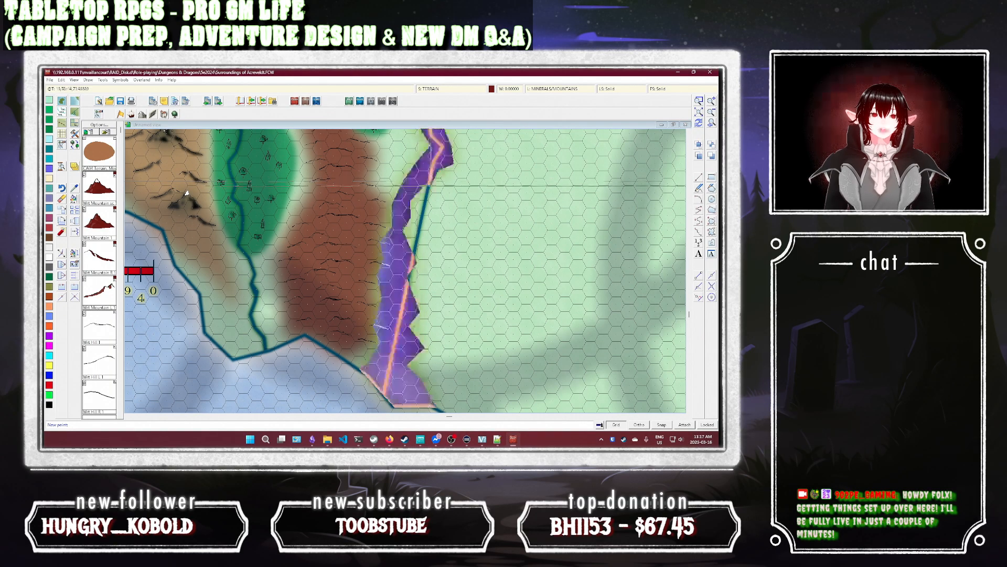
click(431, 181)
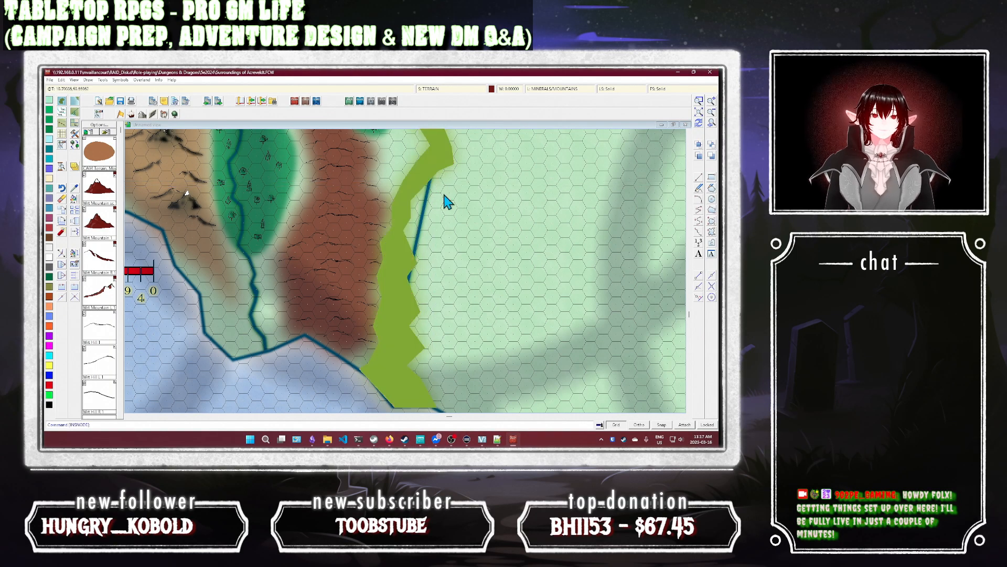
click(698, 123)
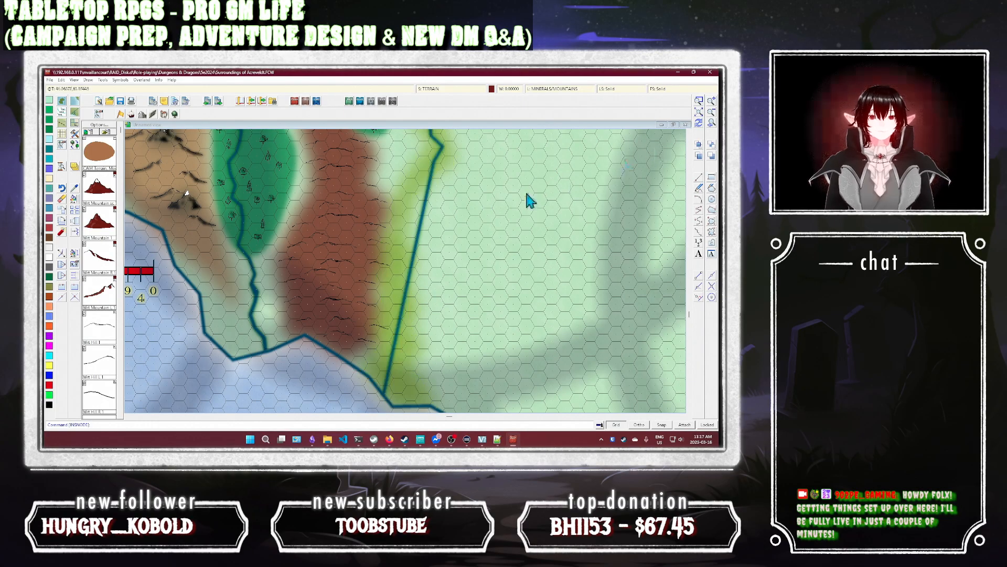
Step: Insert two nodes into the straight river segment through the valley, bending its course westward, and redraw the map
click(61, 267)
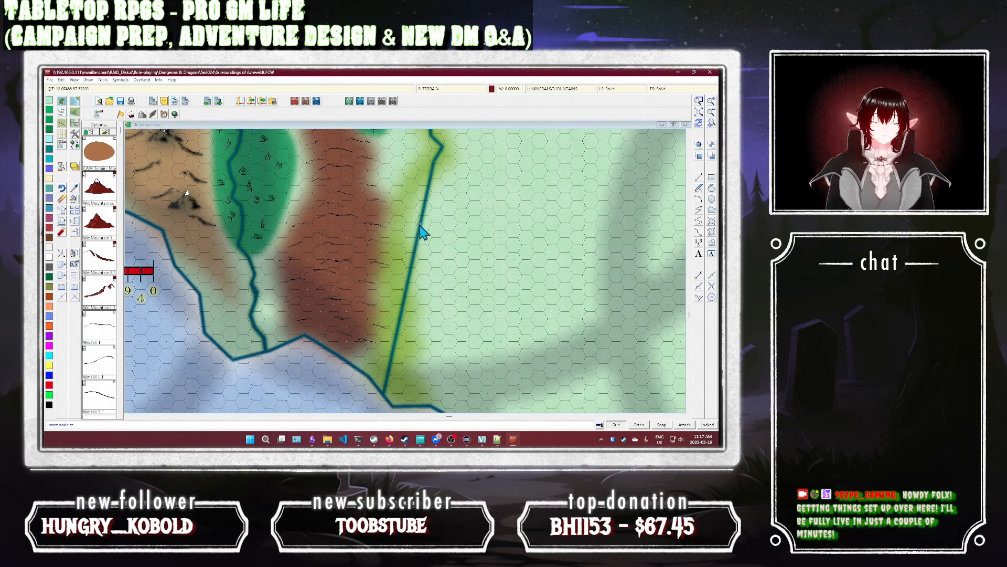
click(422, 232)
click(400, 209)
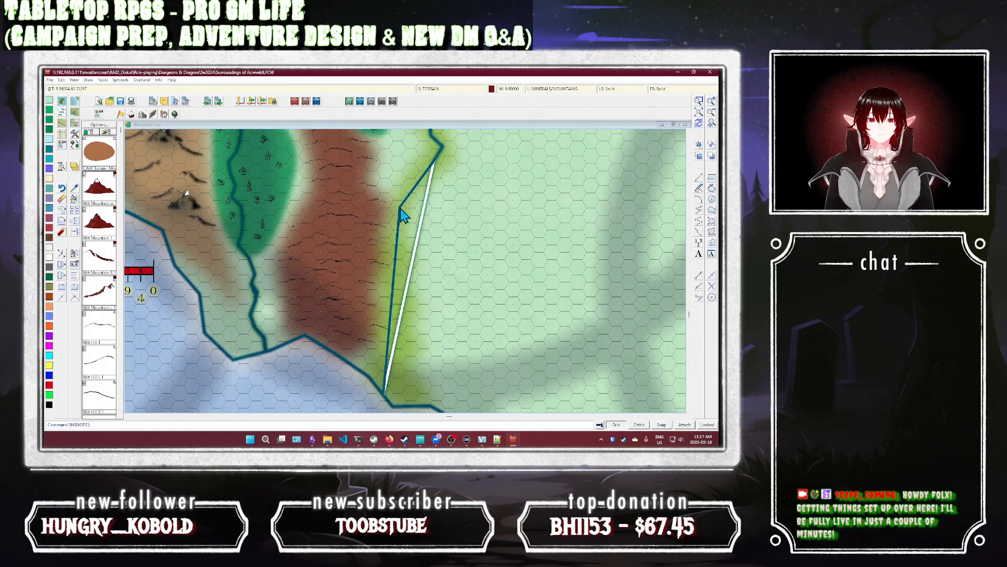
right_click(400, 208)
click(420, 188)
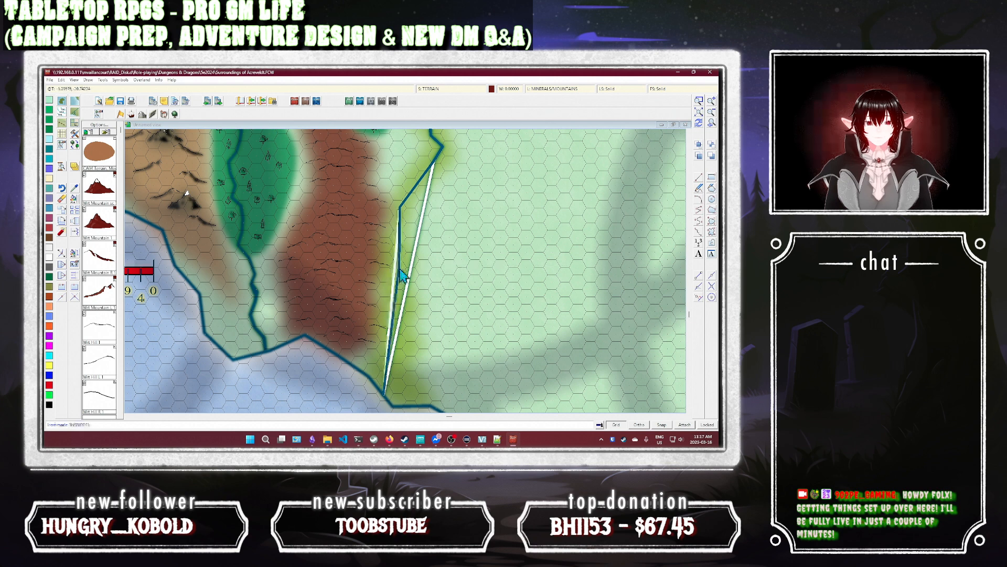
right_click(402, 275)
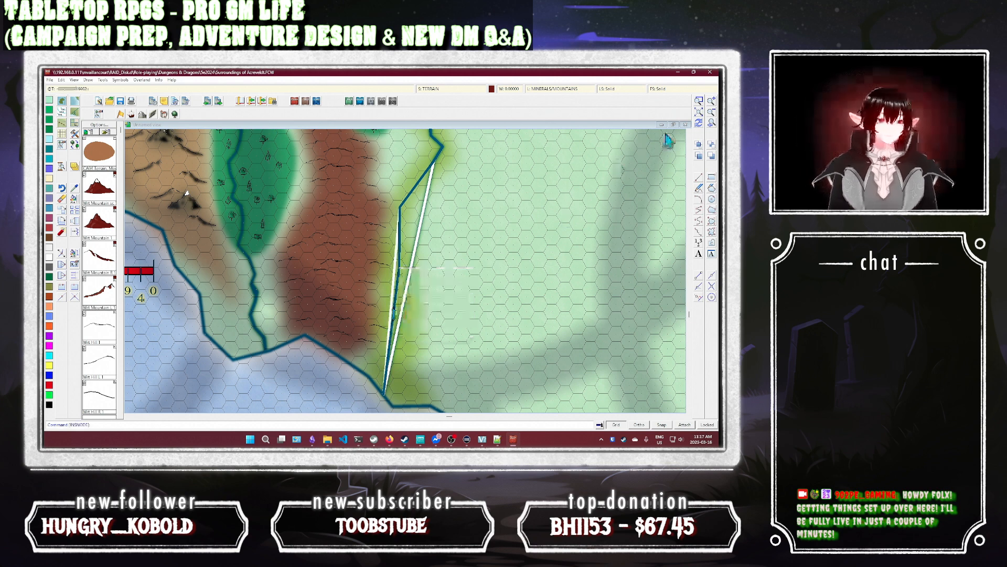
click(698, 124)
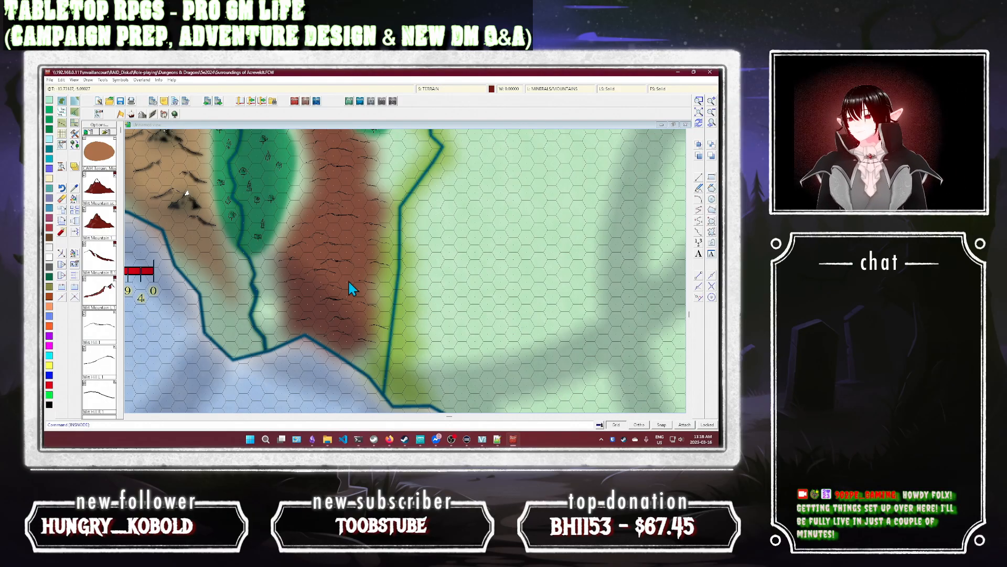
Step: Try to fractalize the river running through the valley using the Default fractalization settings
click(74, 233)
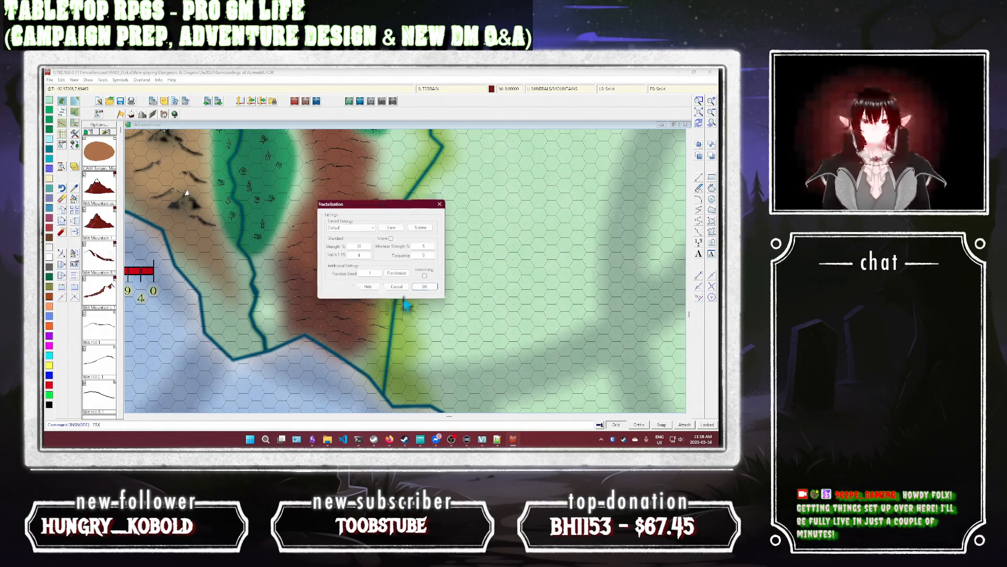
drag(394, 212, 518, 204)
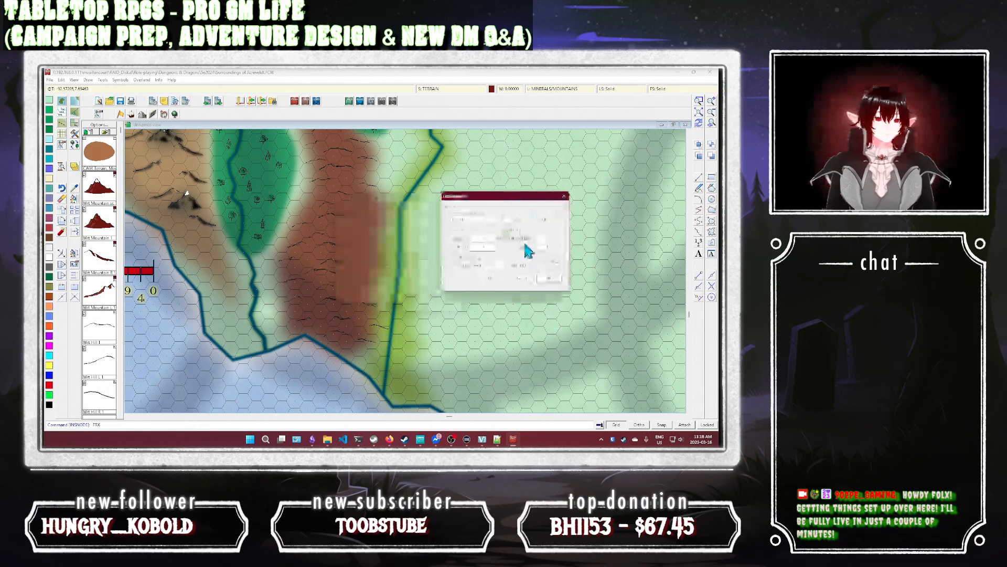
click(549, 278)
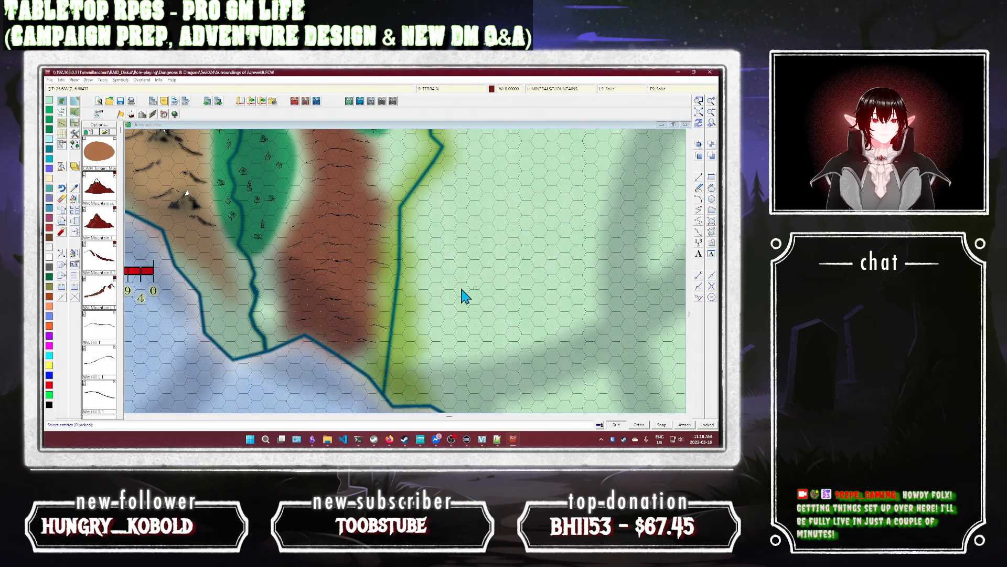
right_click(399, 291)
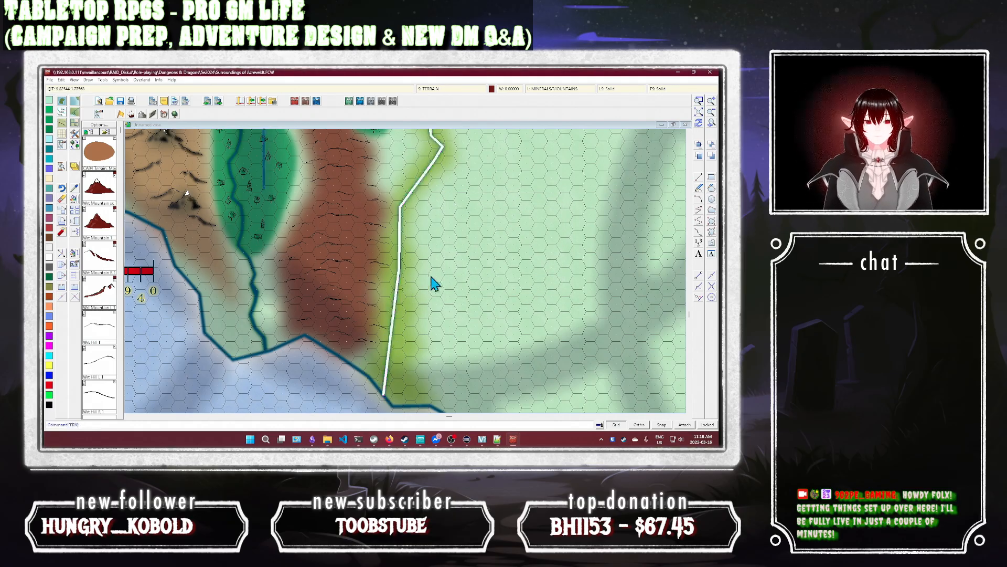
Step: Deactivate the drawing's sheet effects and hide the areas of influence sheet
scroll(464, 255, down, 2)
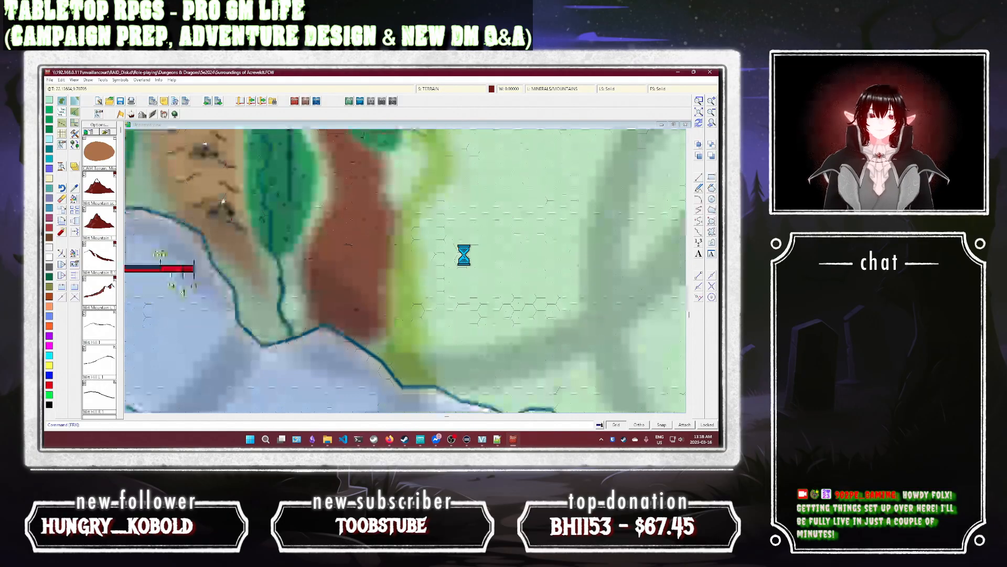
click(711, 124)
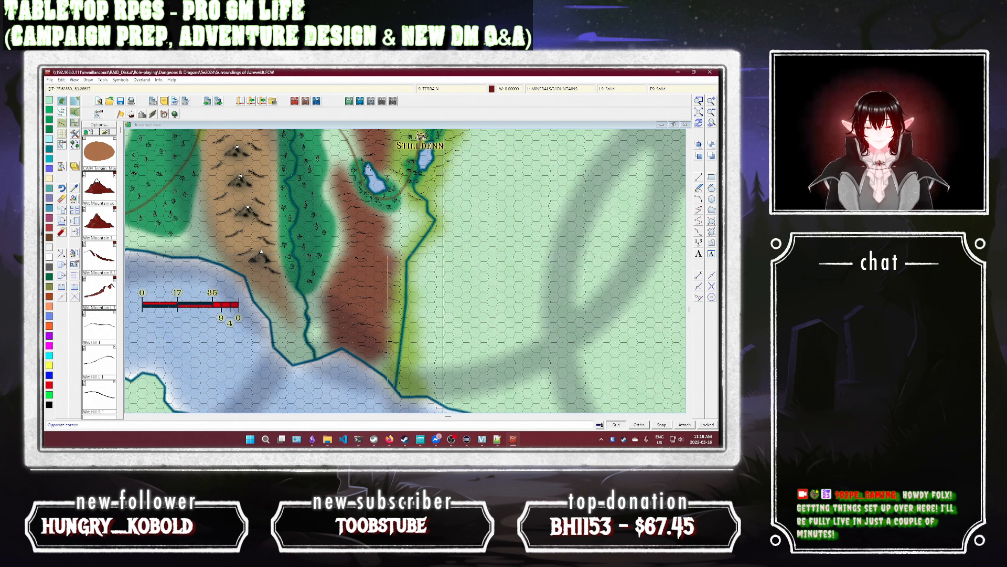
scroll(436, 397, up, 1)
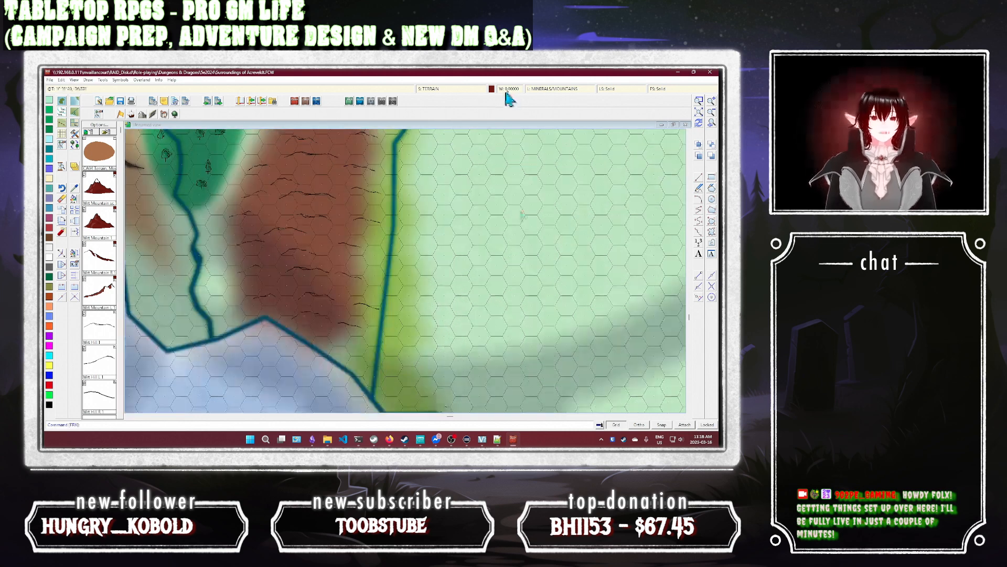
click(438, 89)
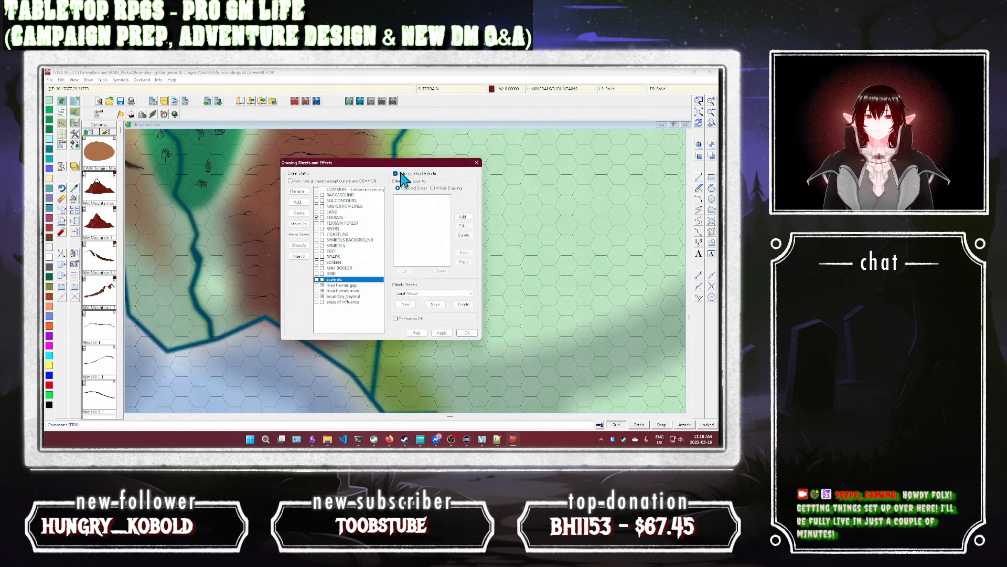
click(441, 333)
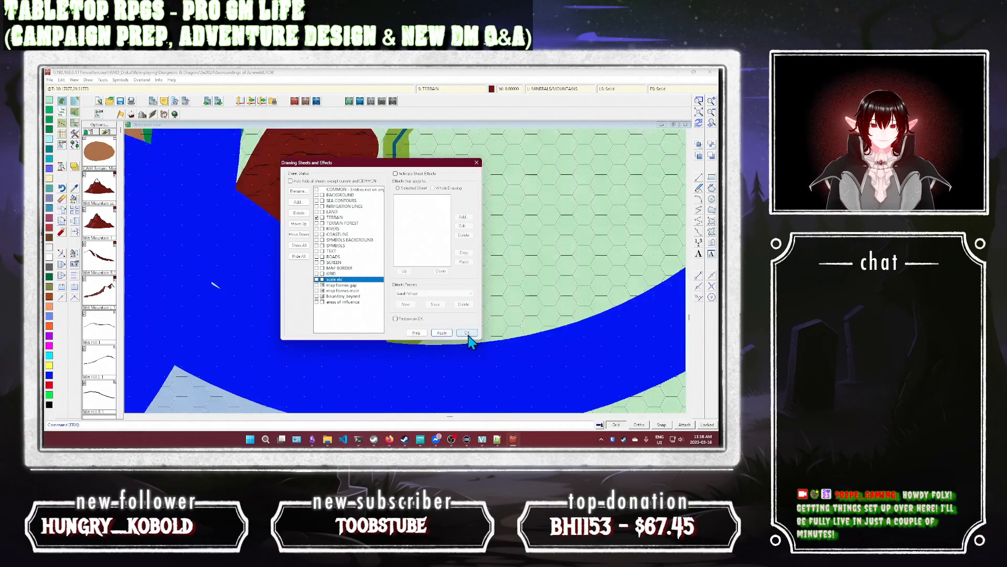
click(467, 332)
click(454, 89)
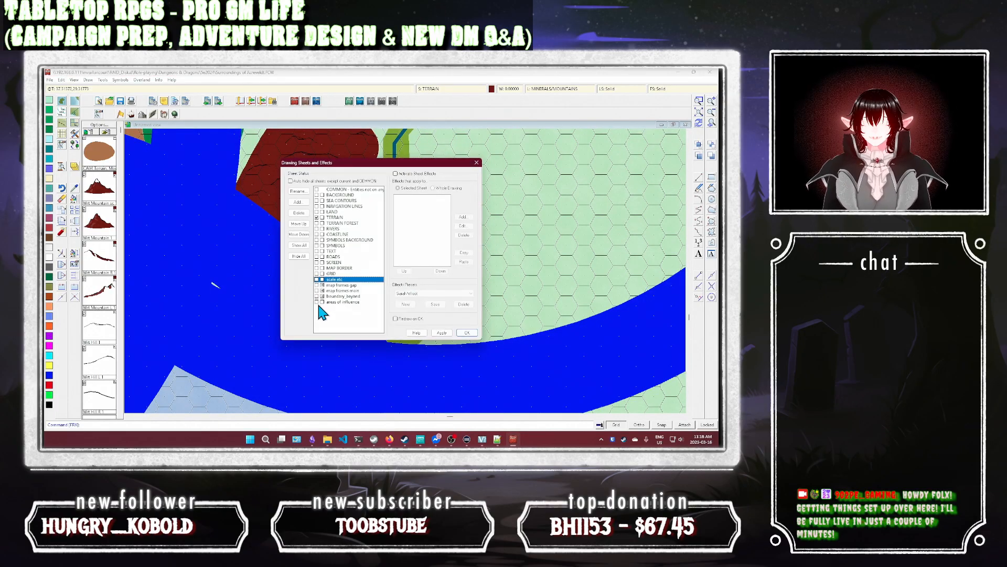
click(320, 302)
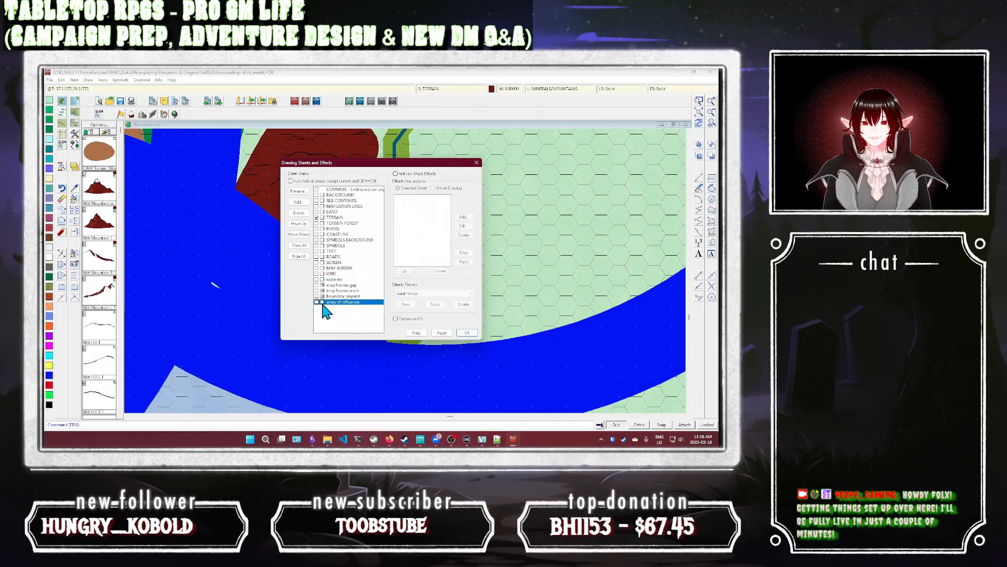
click(468, 333)
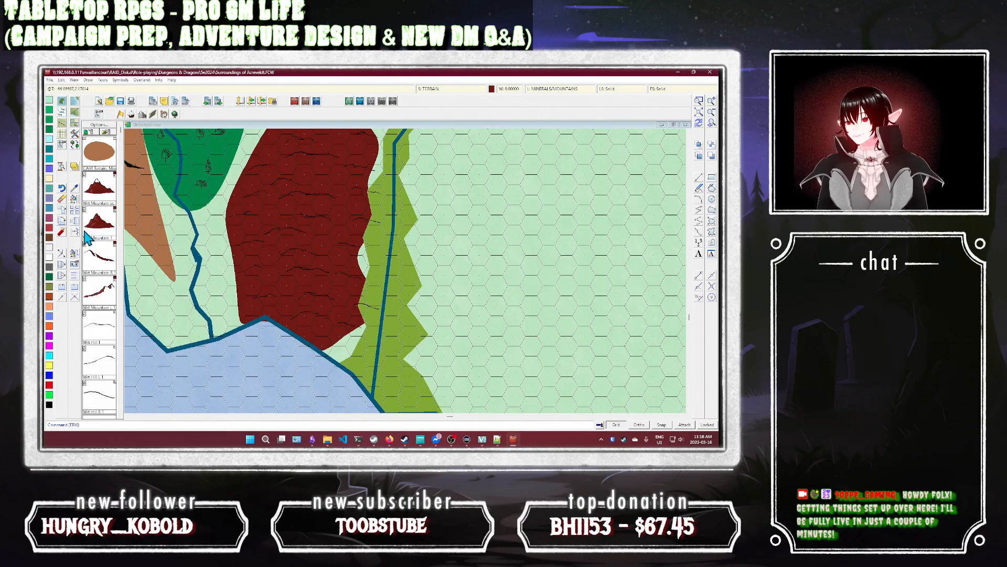
Step: Edit the river's nodes to shift its middle bend in the green valley slightly farther south
click(63, 258)
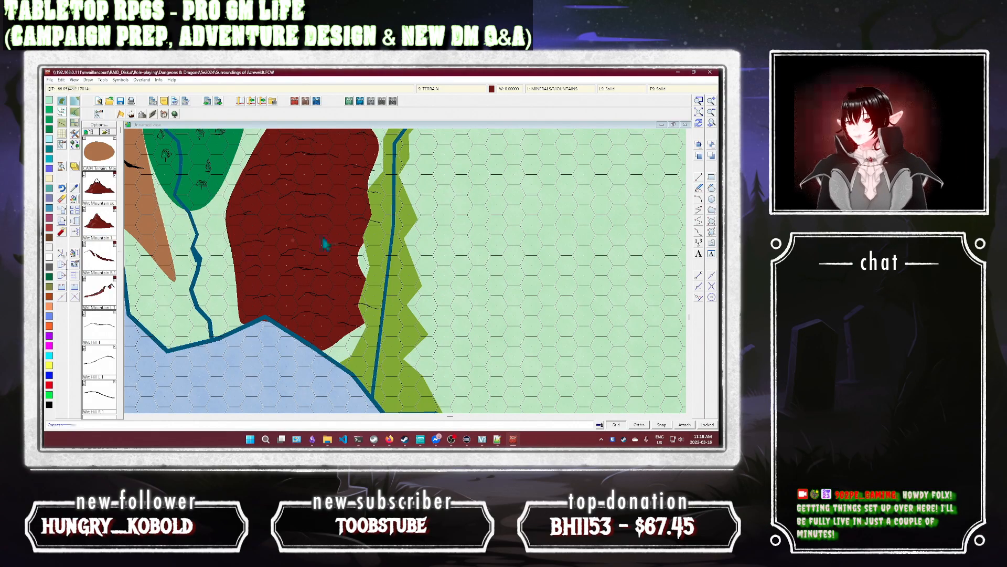
click(393, 208)
click(393, 208)
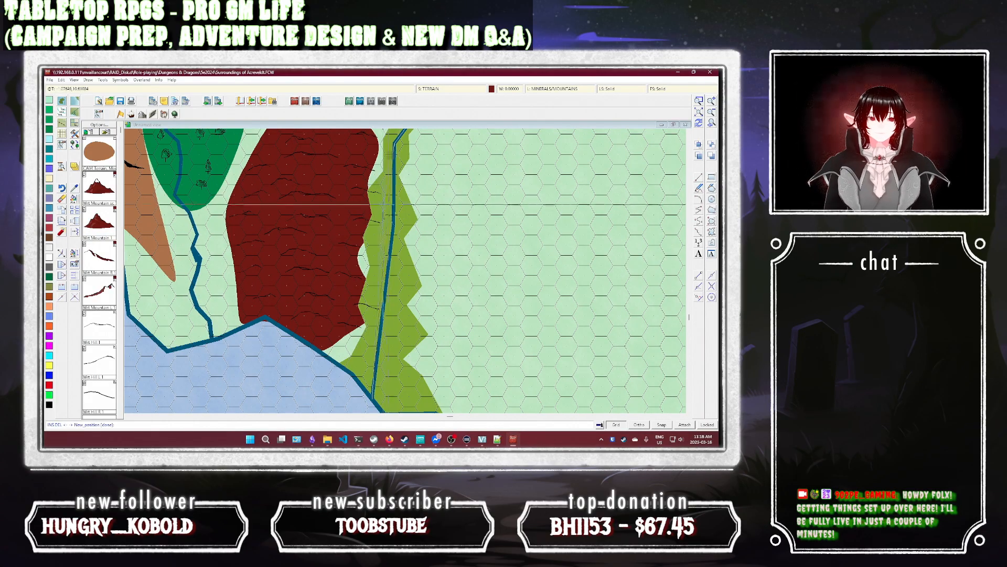
click(384, 204)
key(Insert)
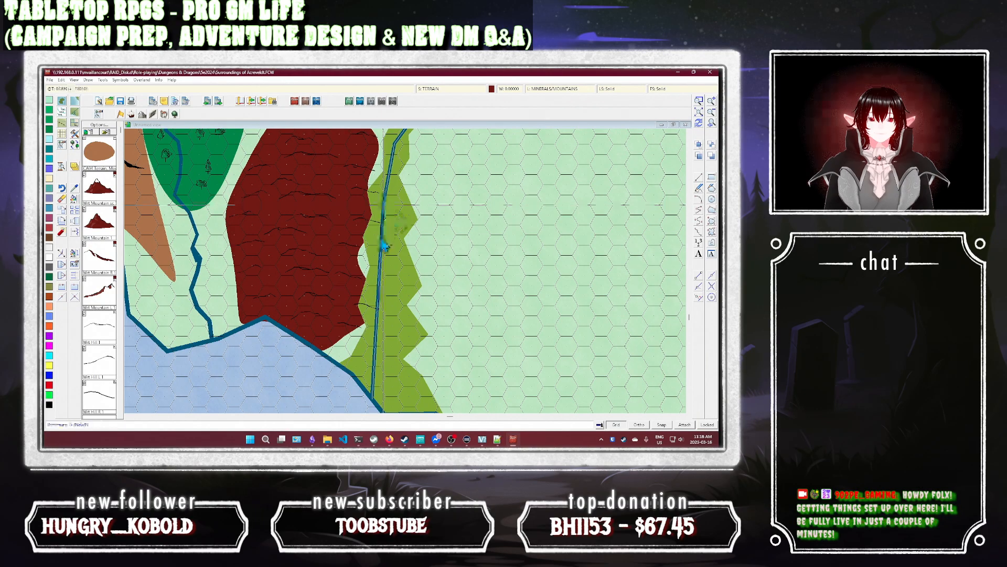
click(382, 237)
click(383, 244)
click(382, 240)
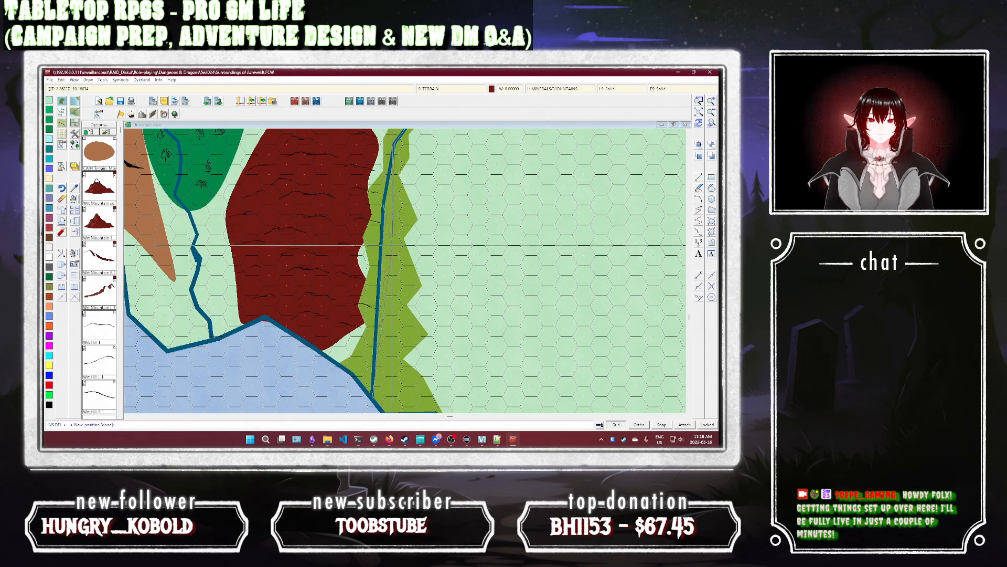
click(392, 245)
right_click(392, 245)
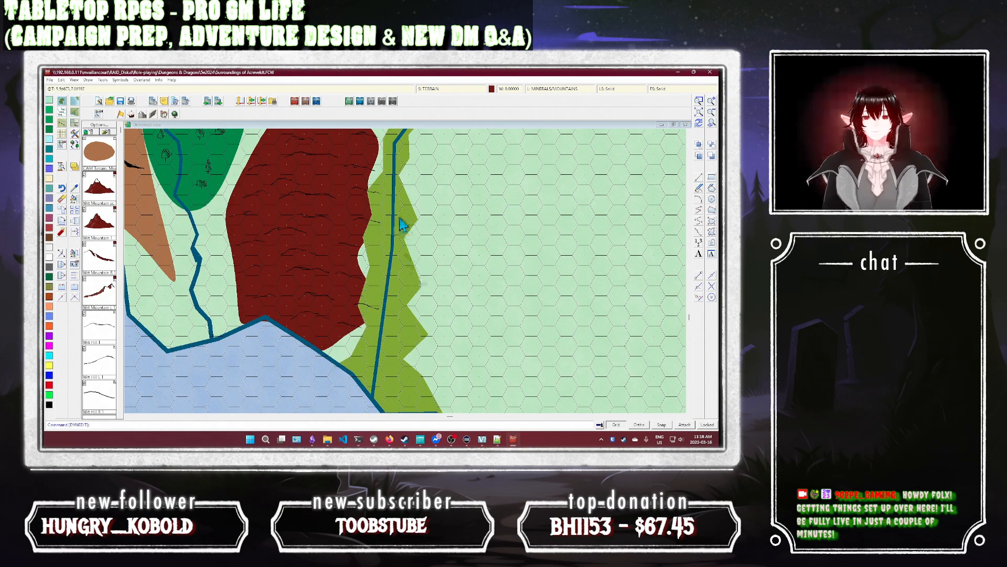
Step: Insert nodes alternating west and east into the river section north of the middle bend to make it meander
click(61, 265)
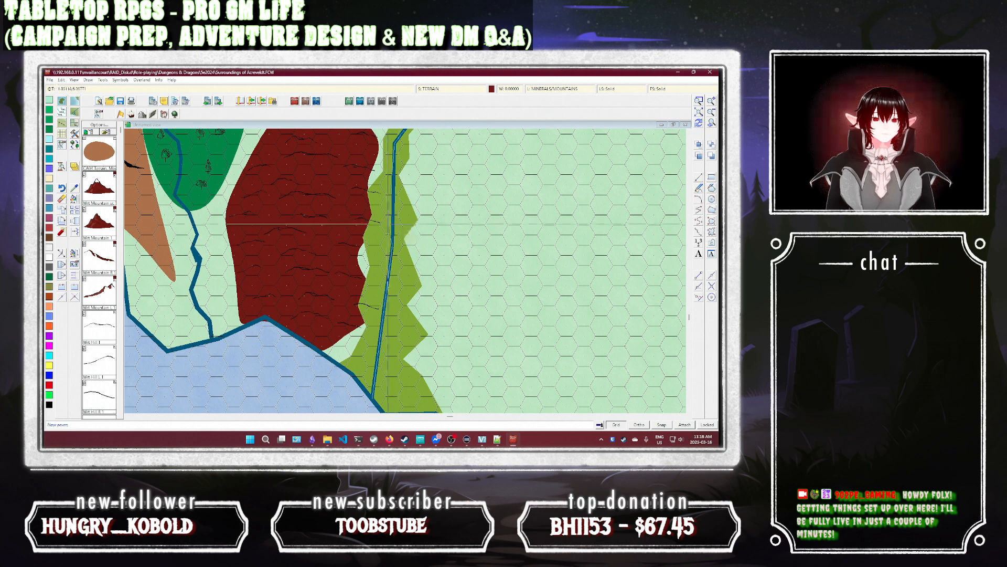
click(393, 218)
right_click(392, 215)
key(Escape)
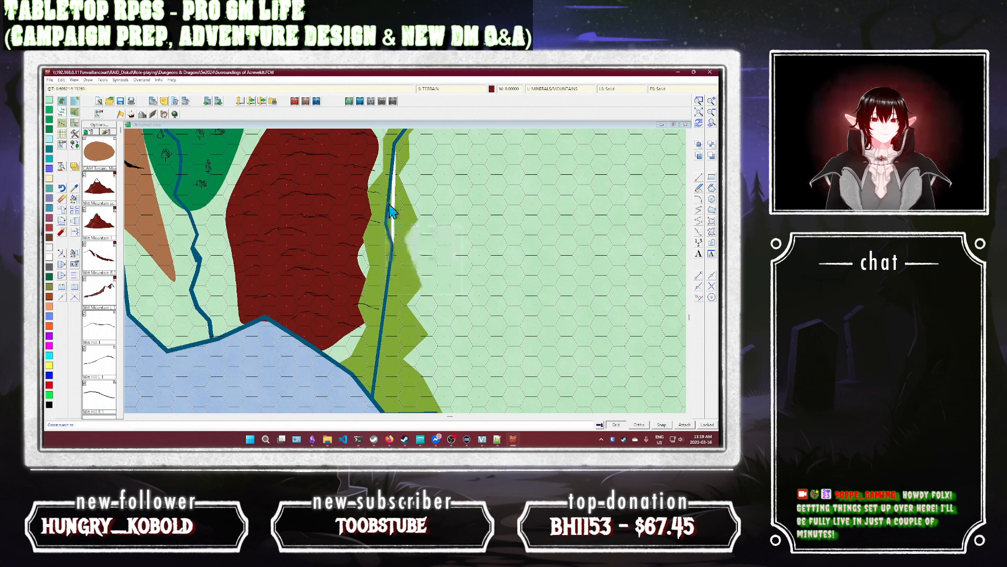
right_click(398, 210)
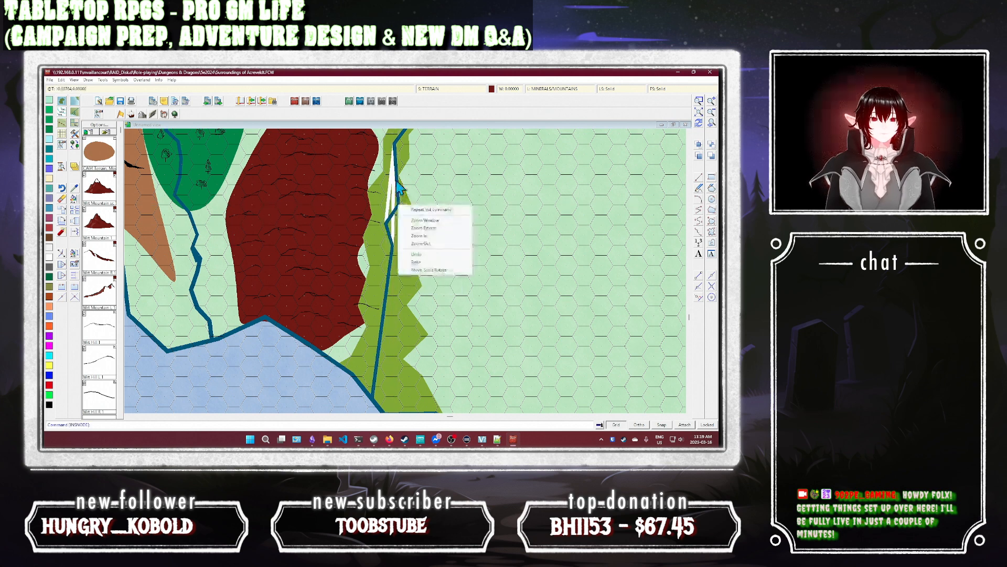
click(410, 211)
click(397, 183)
right_click(393, 183)
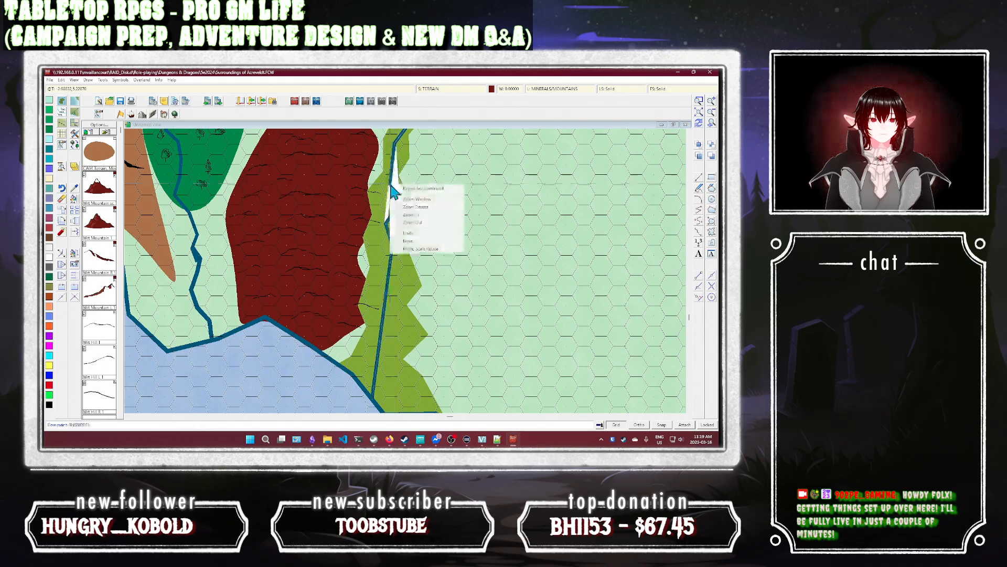
key(Escape)
right_click(394, 162)
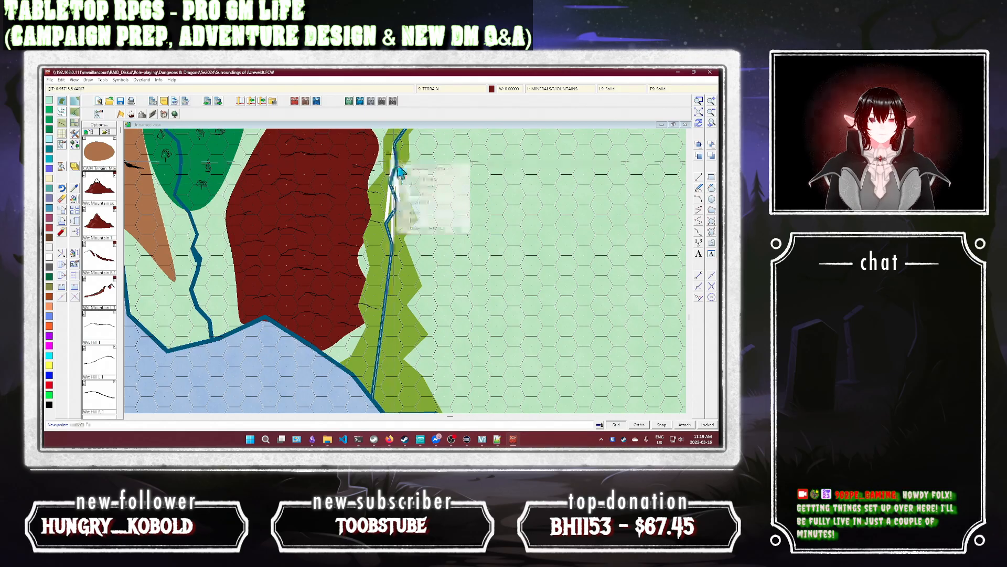
key(Escape)
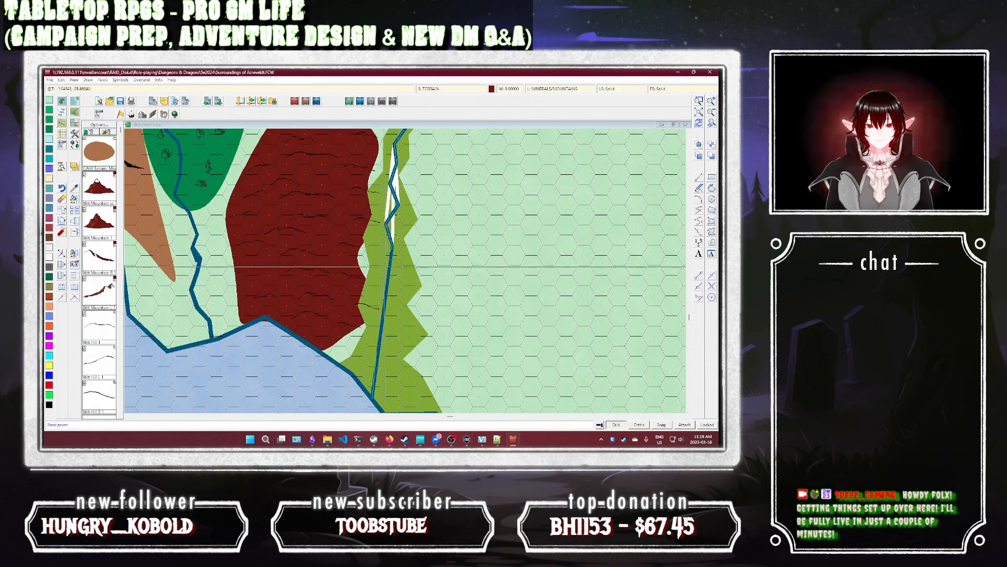
Step: Insert nodes alternating west and east into the river section between the middle bend and the coast, and save the drawing
click(382, 260)
right_click(381, 260)
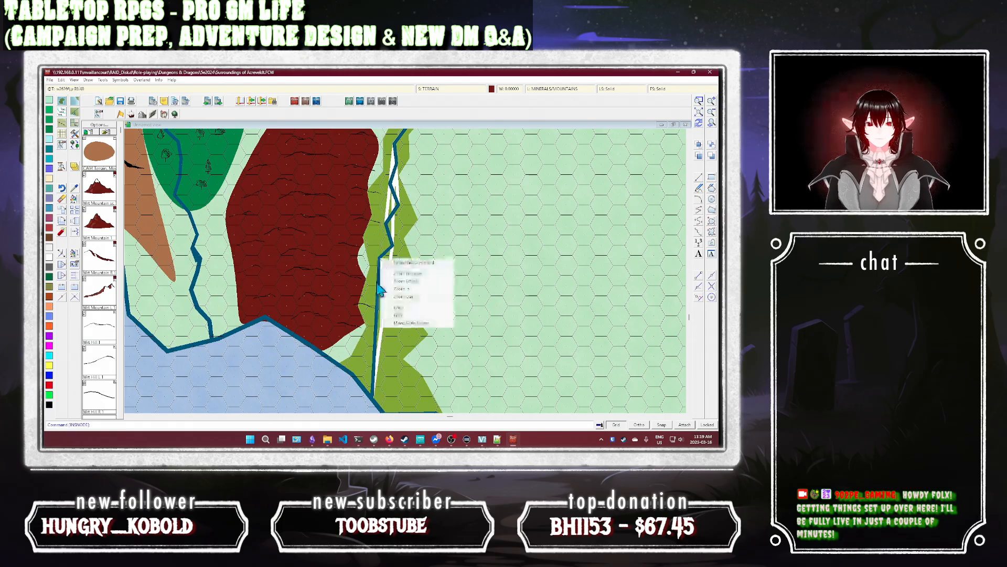
click(394, 265)
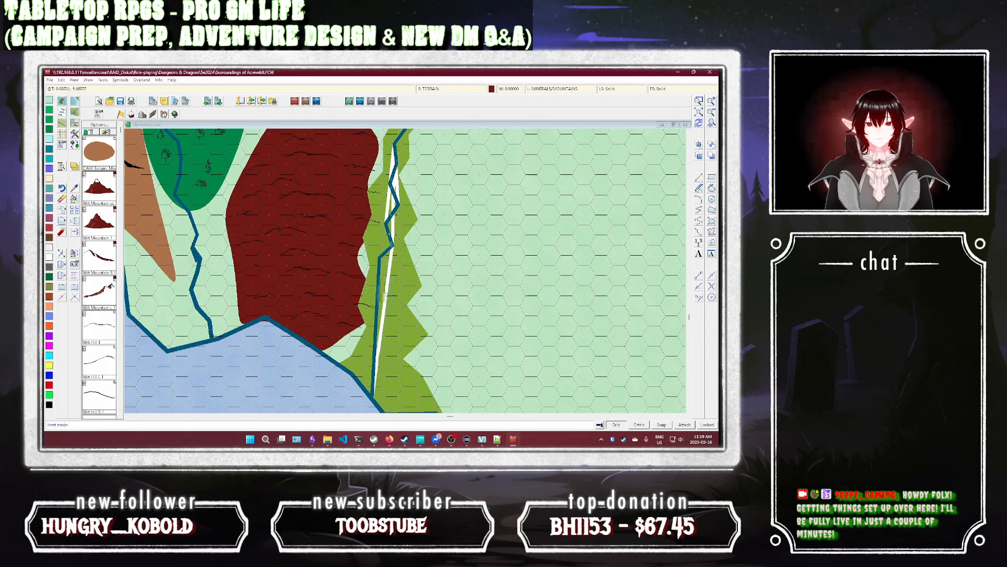
click(394, 312)
right_click(394, 314)
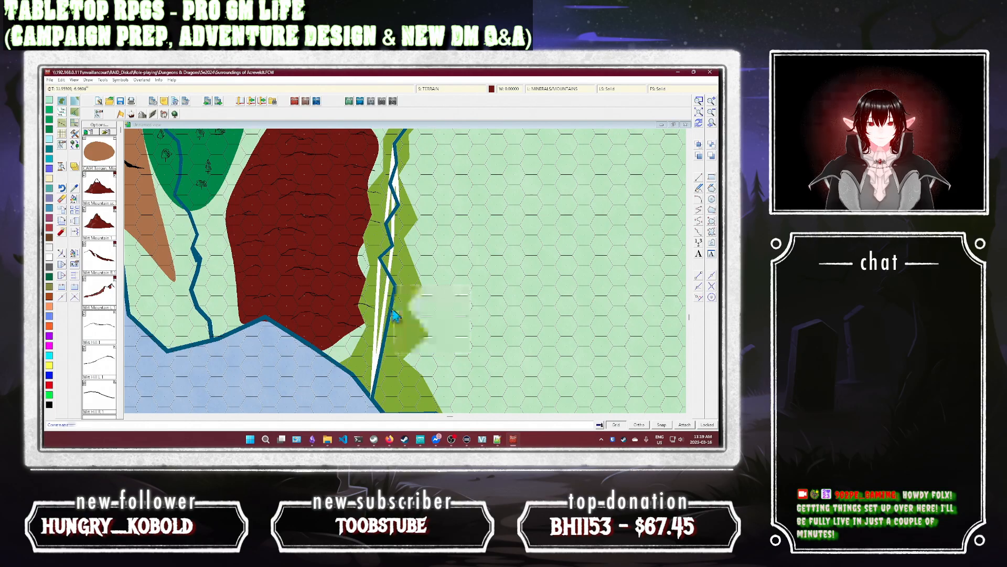
click(414, 292)
click(381, 297)
right_click(384, 302)
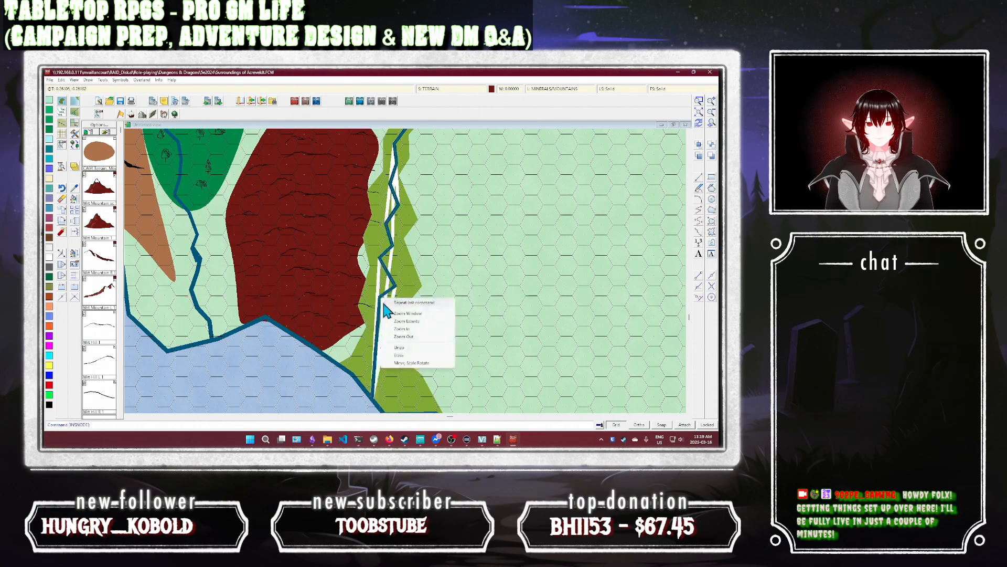
key(Escape)
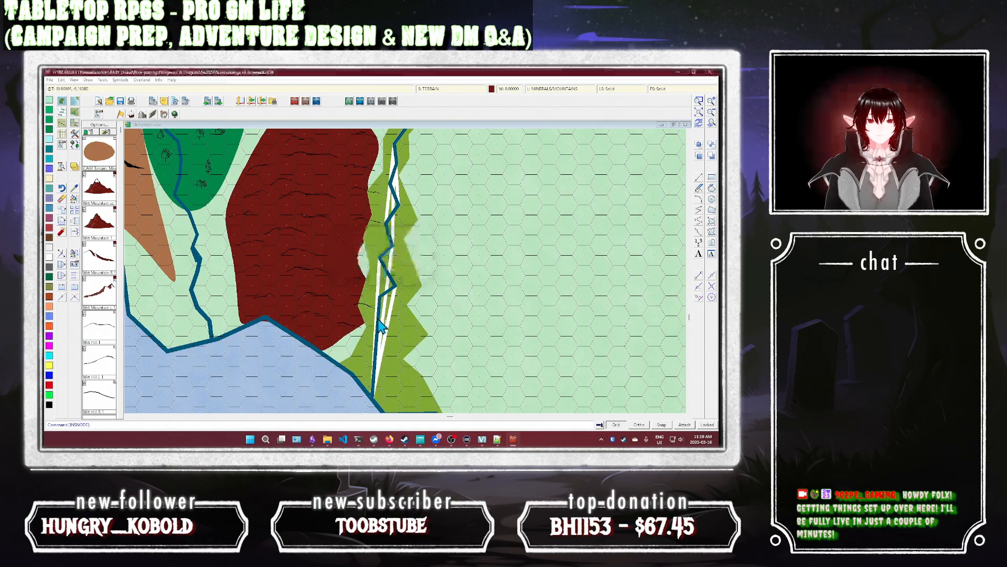
right_click(378, 318)
click(378, 318)
click(394, 330)
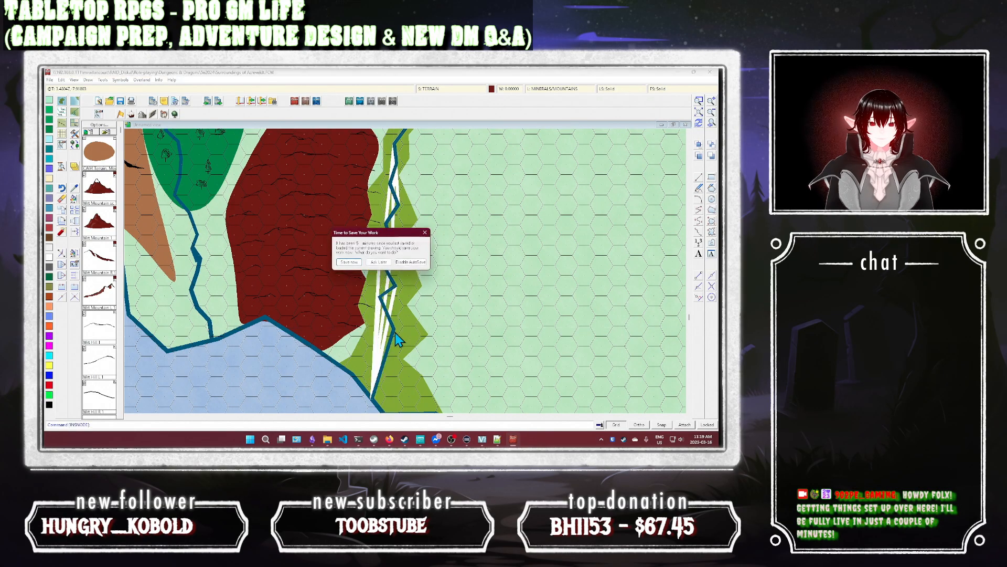
click(346, 262)
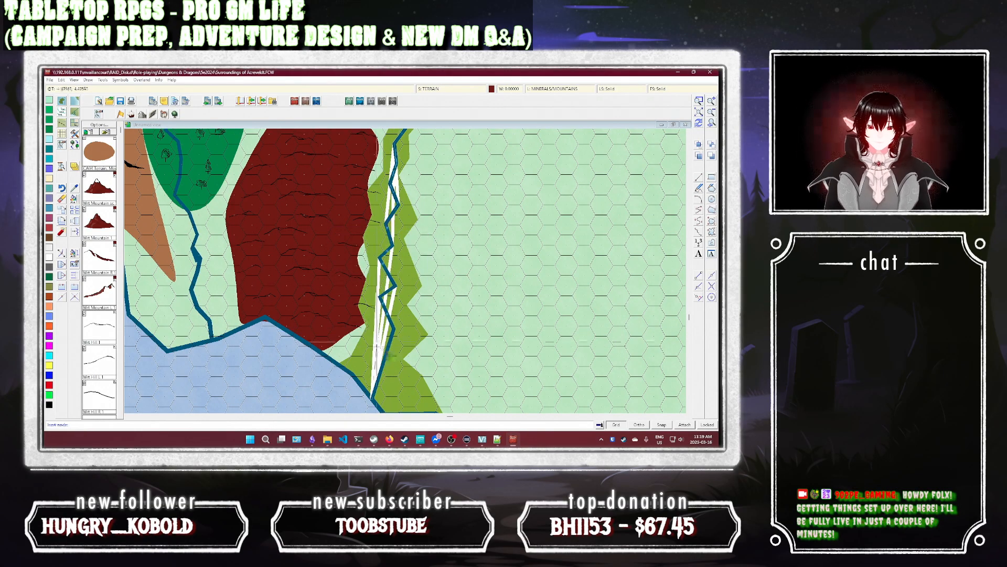
Step: Insert further nodes alternating west and east into the river's last stretch before the coast and redraw the map
click(378, 344)
right_click(379, 362)
click(410, 347)
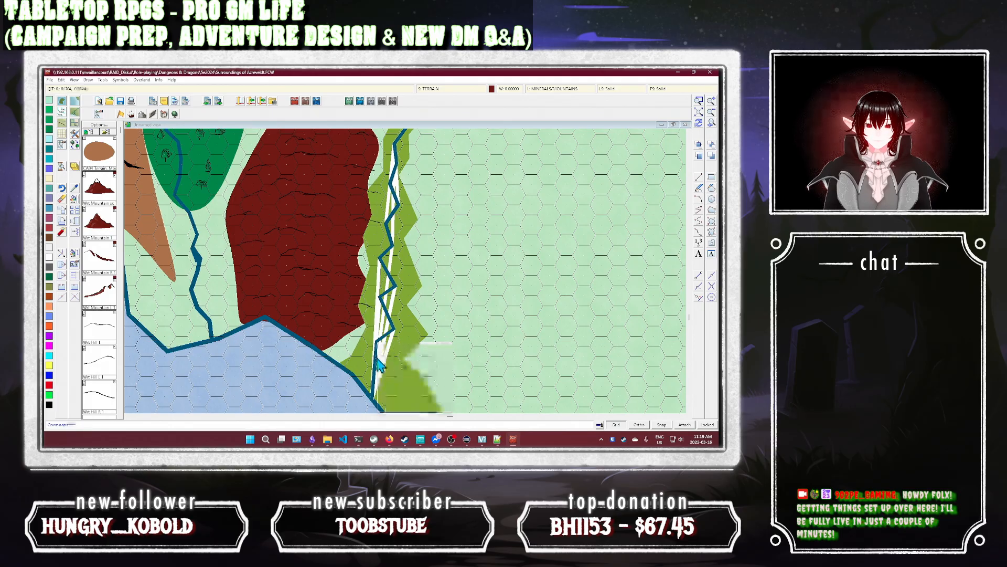
click(386, 377)
right_click(386, 382)
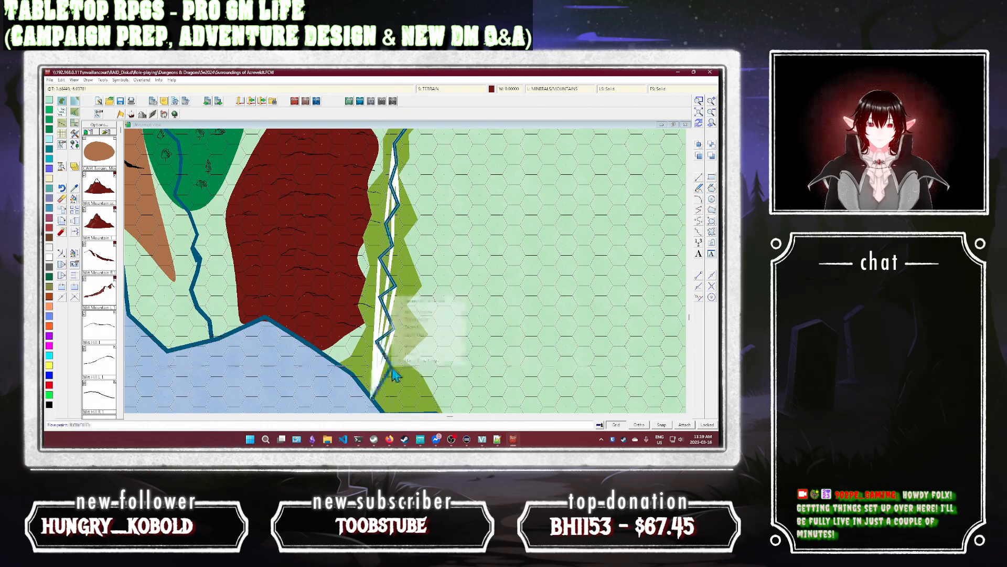
click(411, 368)
click(383, 382)
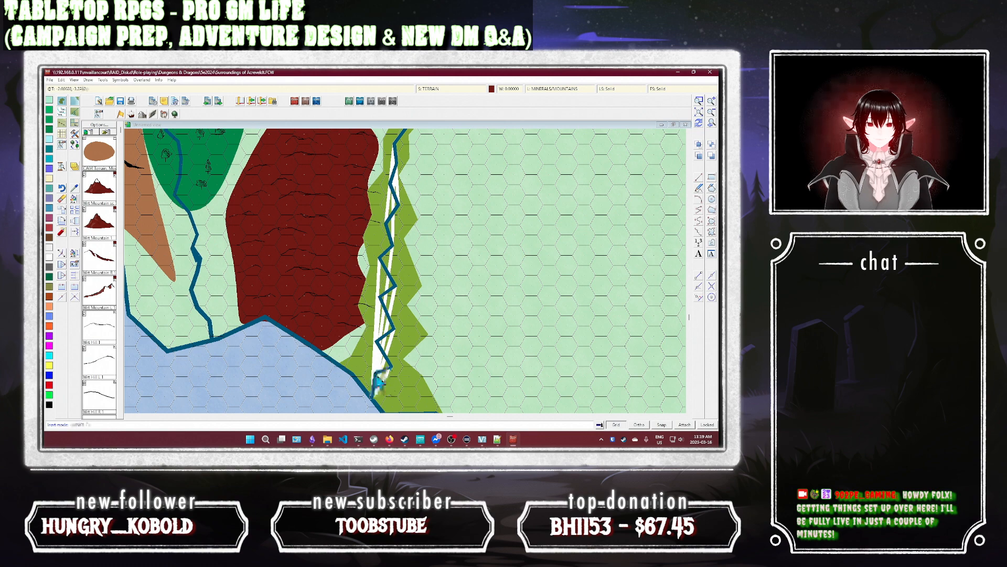
click(698, 125)
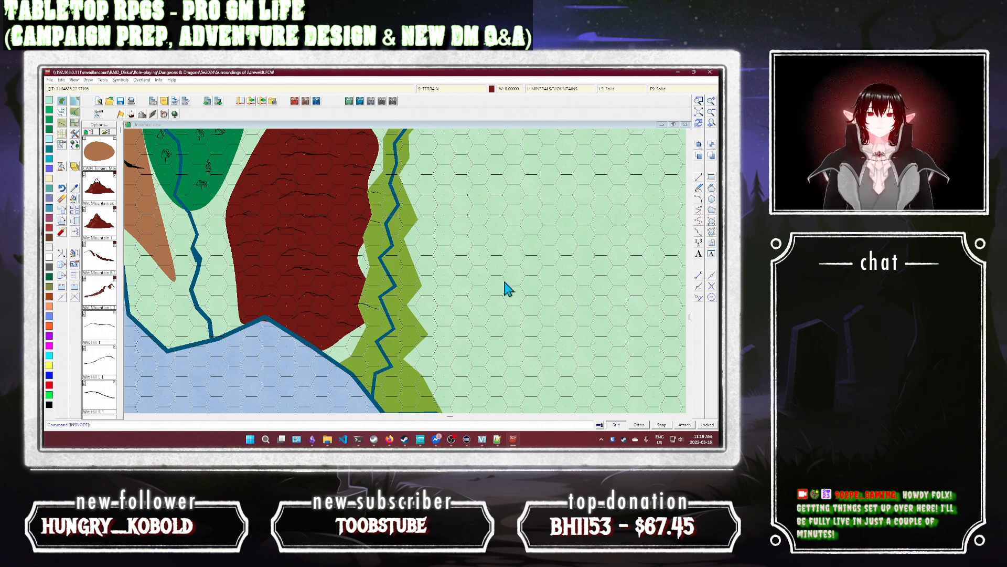
Step: Activate the drawing's sheet effects again
drag(504, 281, 485, 252)
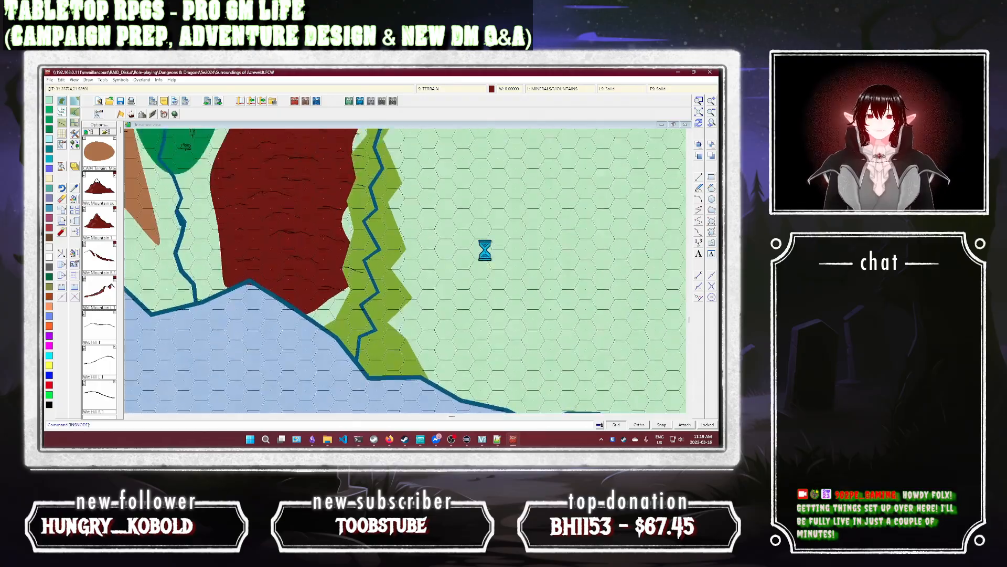
click(434, 90)
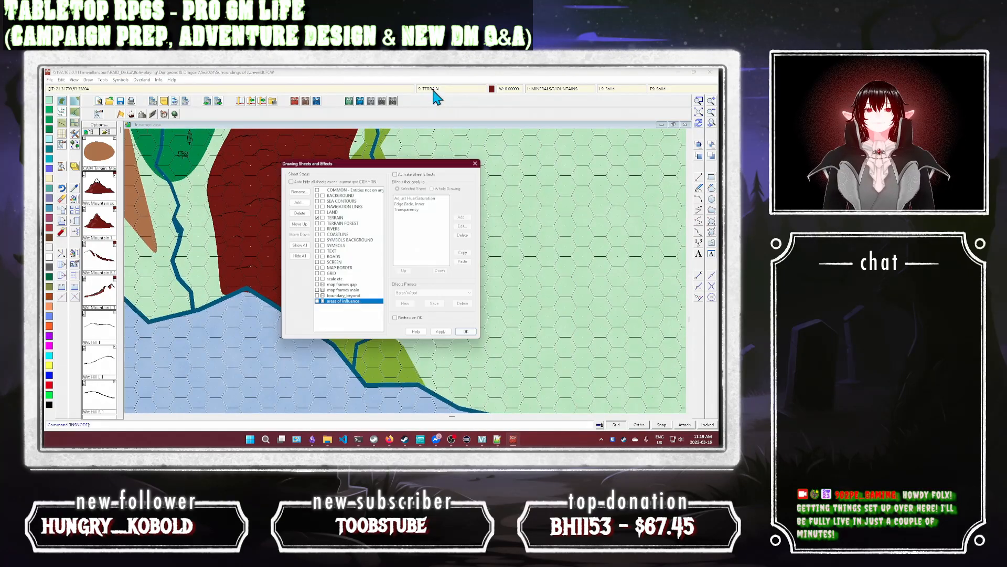
click(395, 174)
click(441, 332)
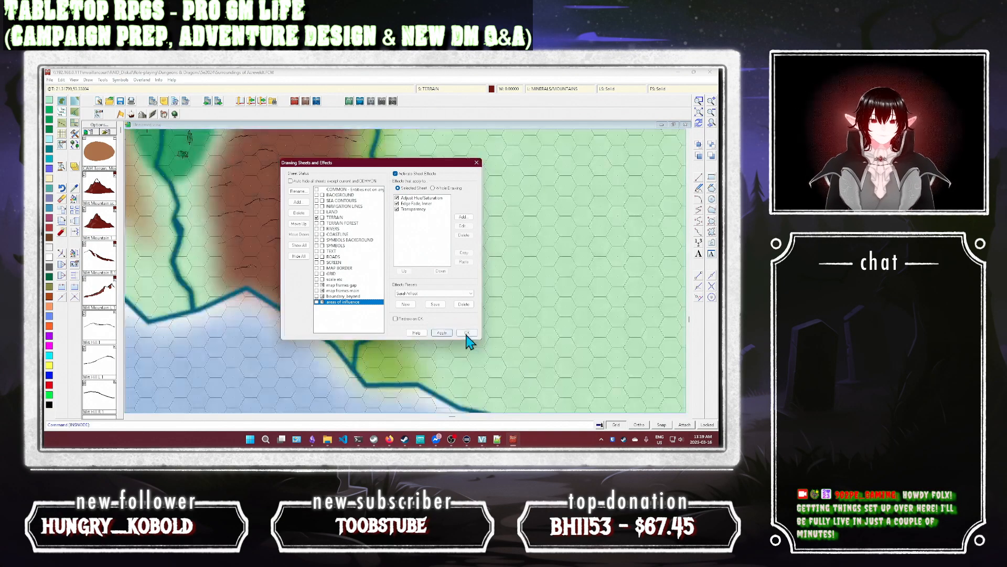
click(466, 332)
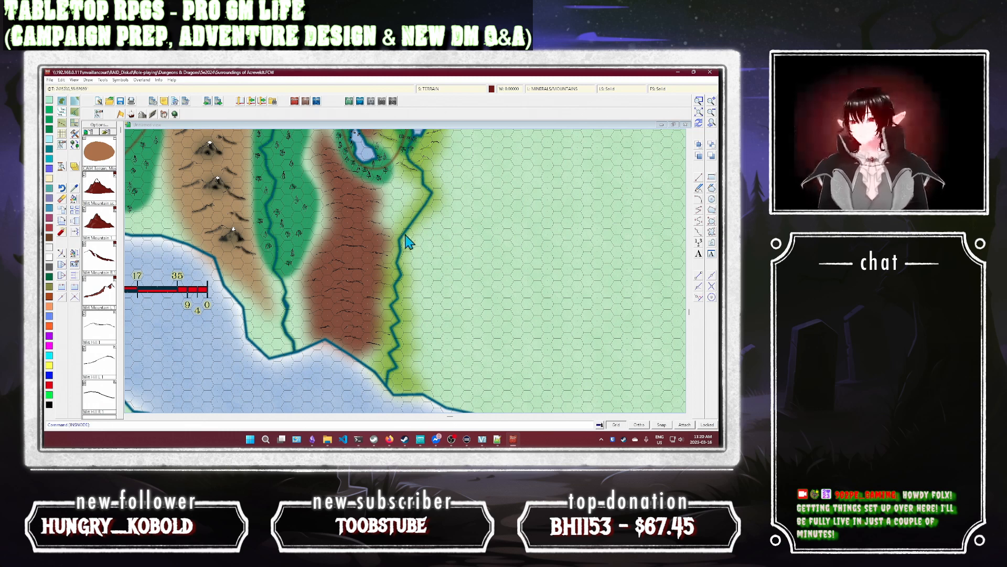
click(73, 254)
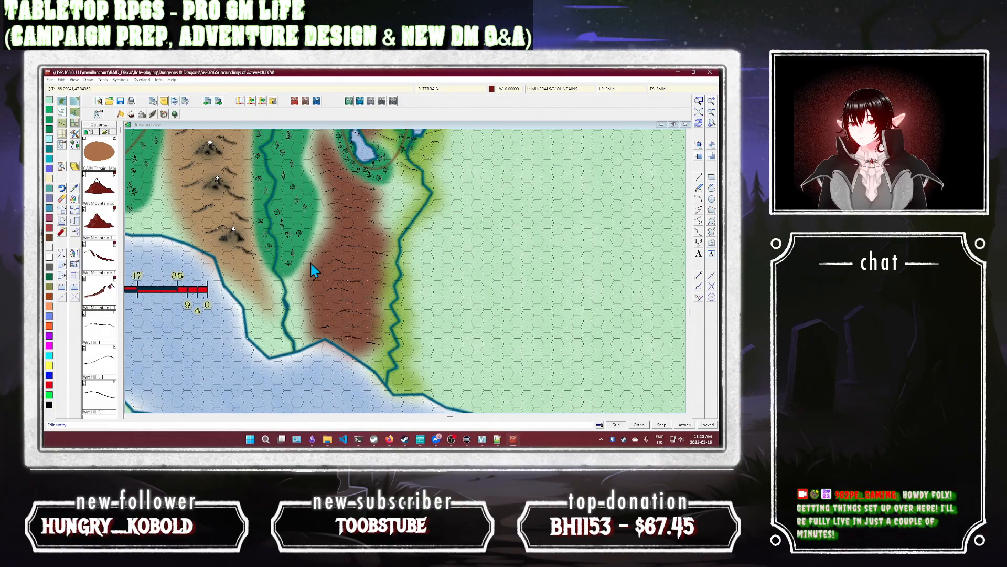
click(409, 227)
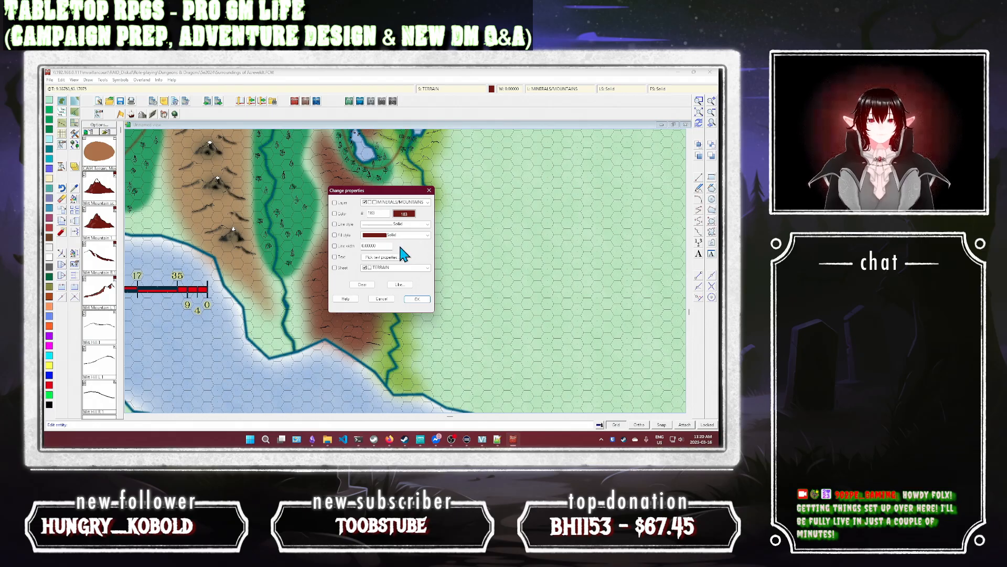
click(429, 191)
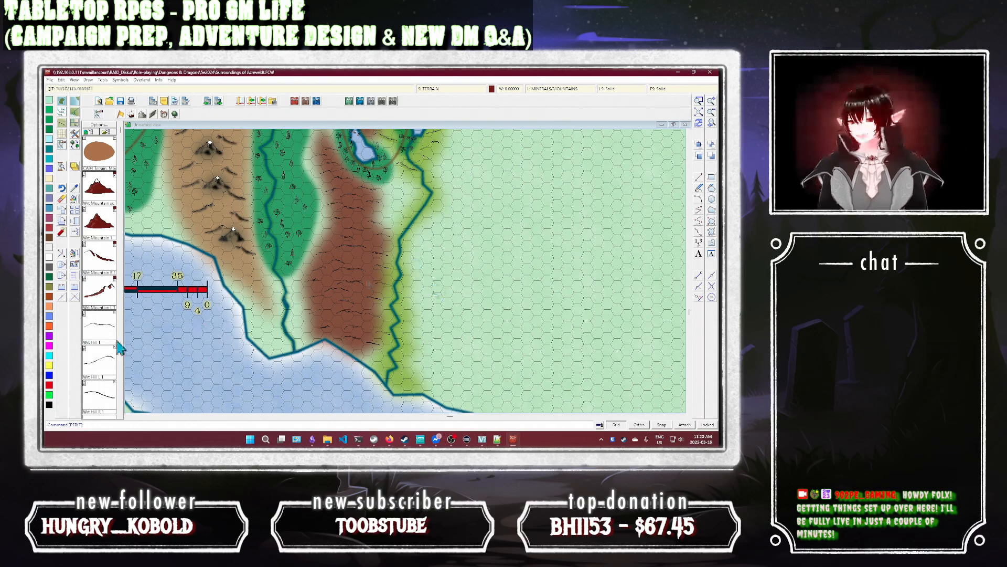
Step: Place hill symbols along the green valley's eastern side, from the northern river bend down to the coast
click(103, 365)
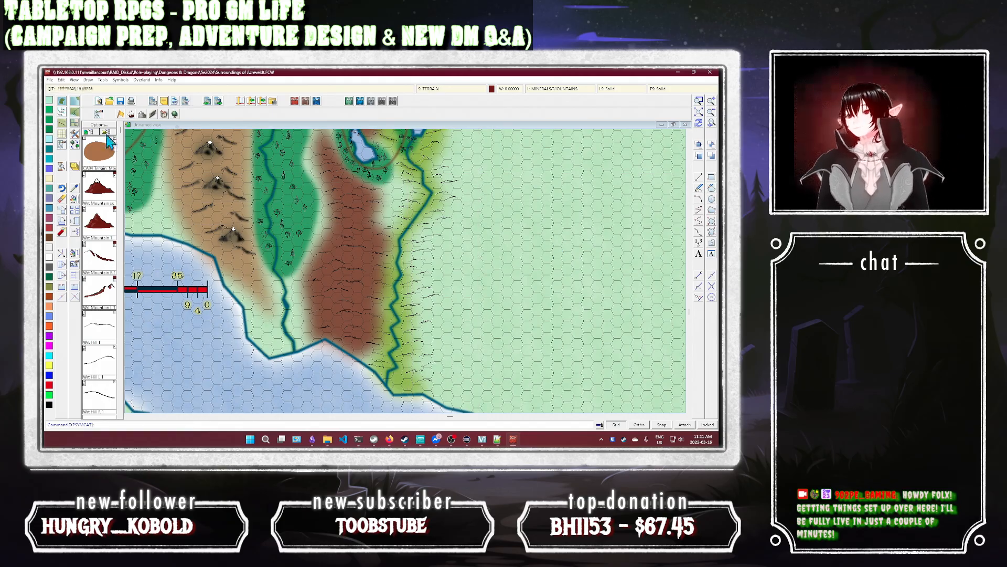
Step: Draw a small smooth forest terrain area between the red-brown mountains and the river's northern bend
click(75, 134)
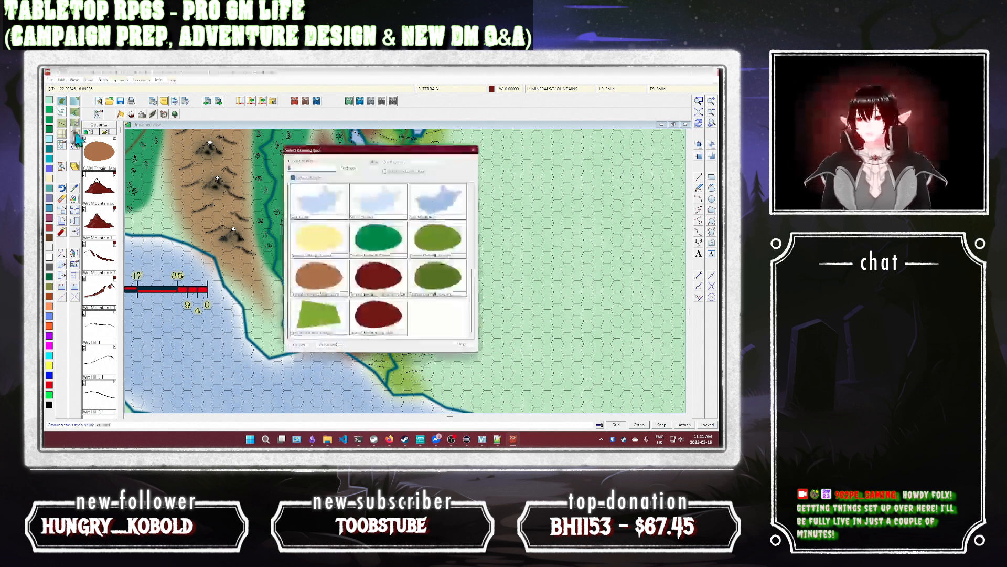
double_click(393, 244)
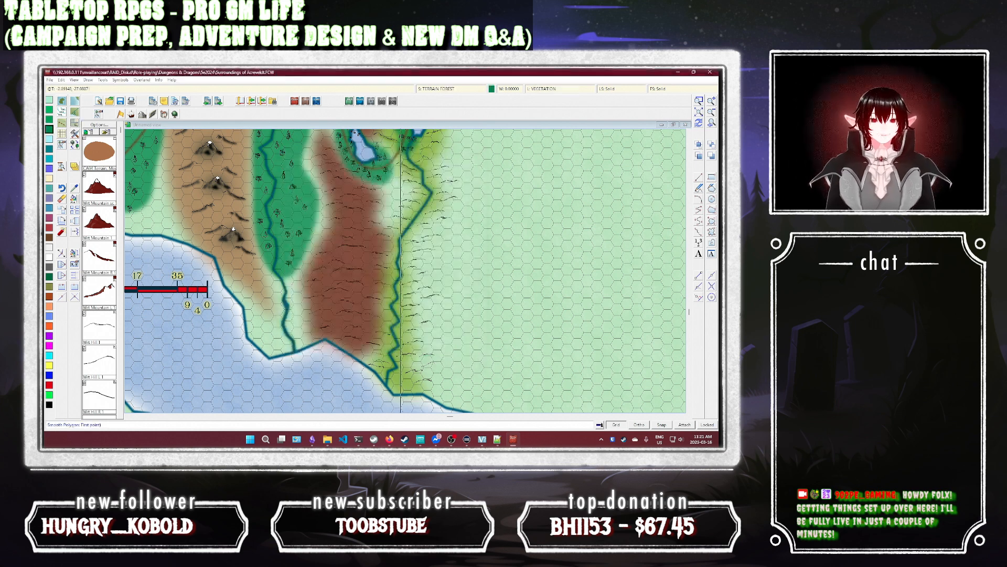
click(393, 188)
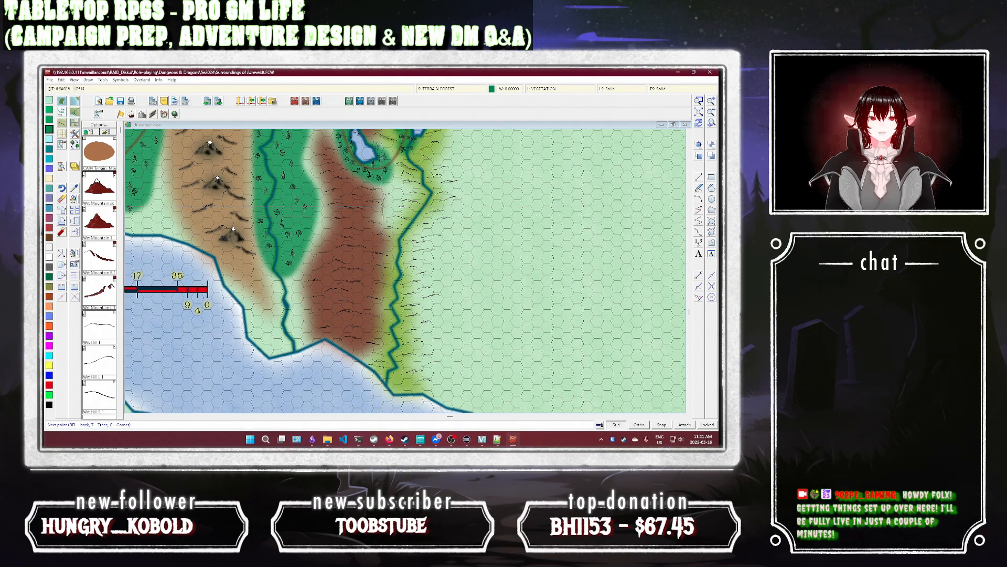
click(387, 221)
click(404, 206)
click(409, 191)
right_click(409, 191)
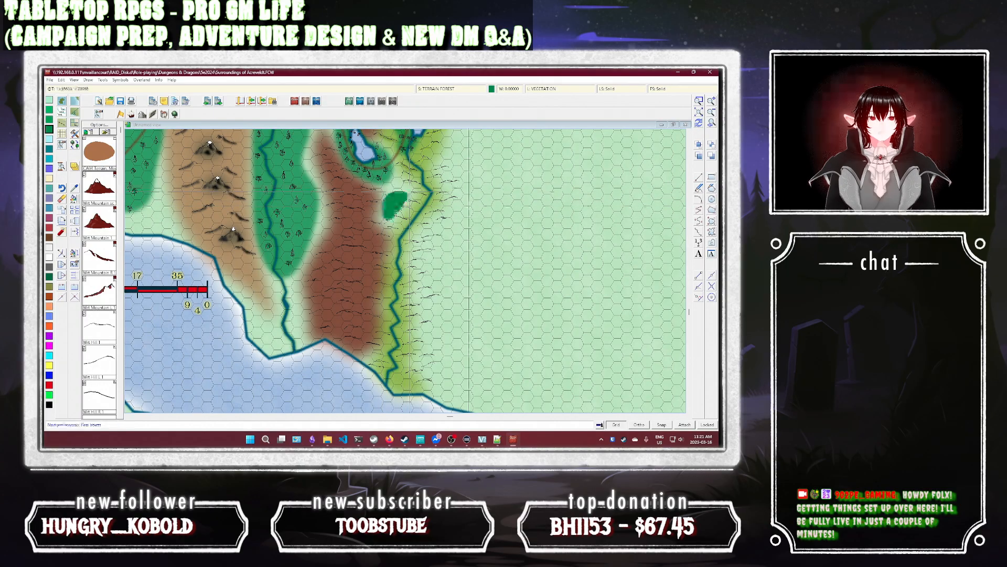
right_click(471, 214)
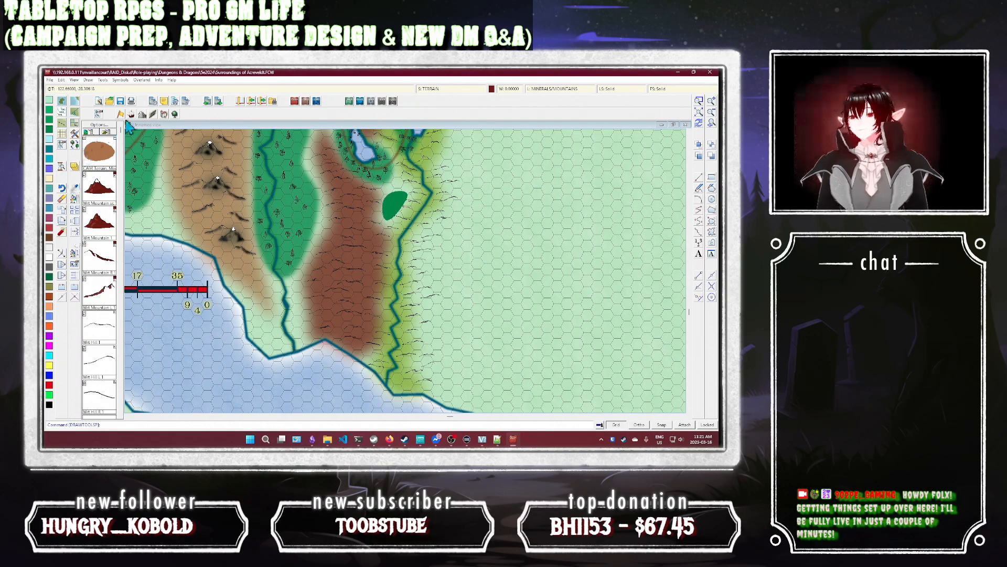
Step: Place deciduous and pine tree symbols from the vegetation catalog inside the new small forest
click(168, 114)
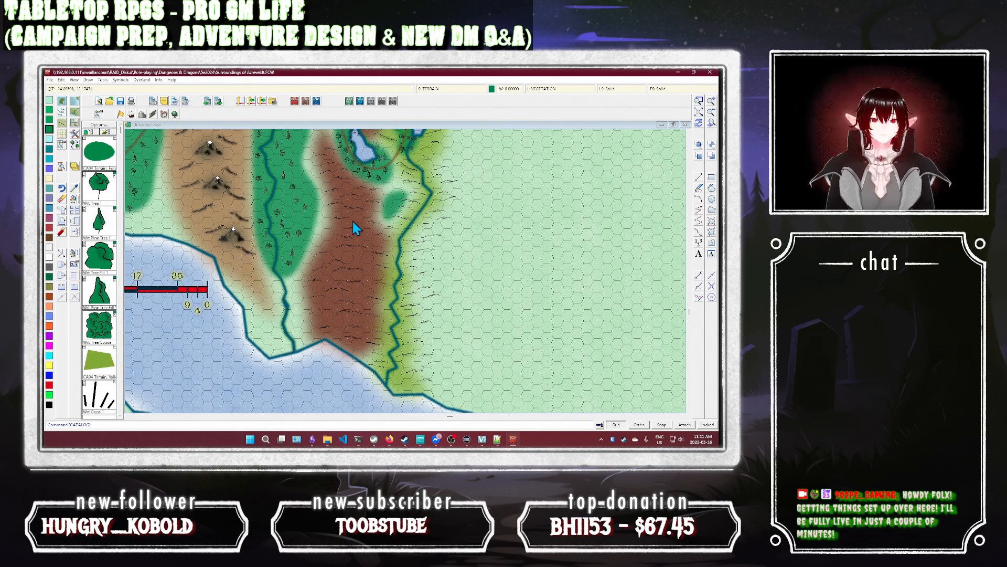
click(102, 192)
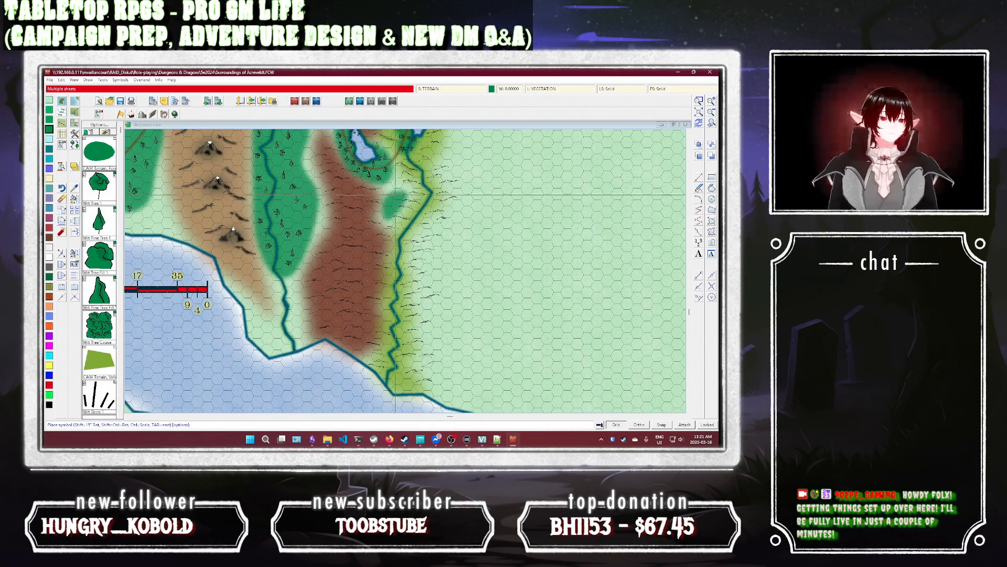
click(405, 195)
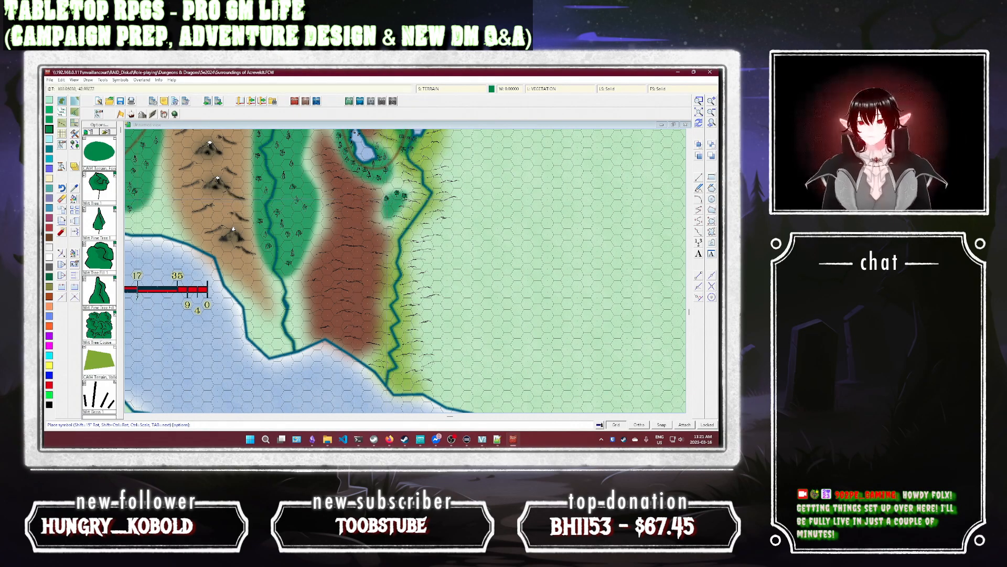
click(103, 238)
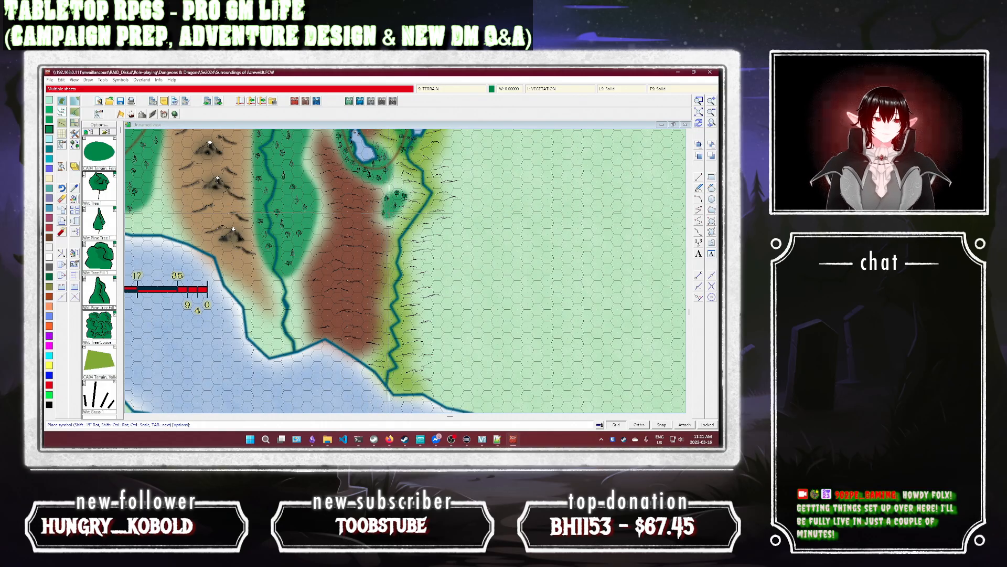
click(107, 192)
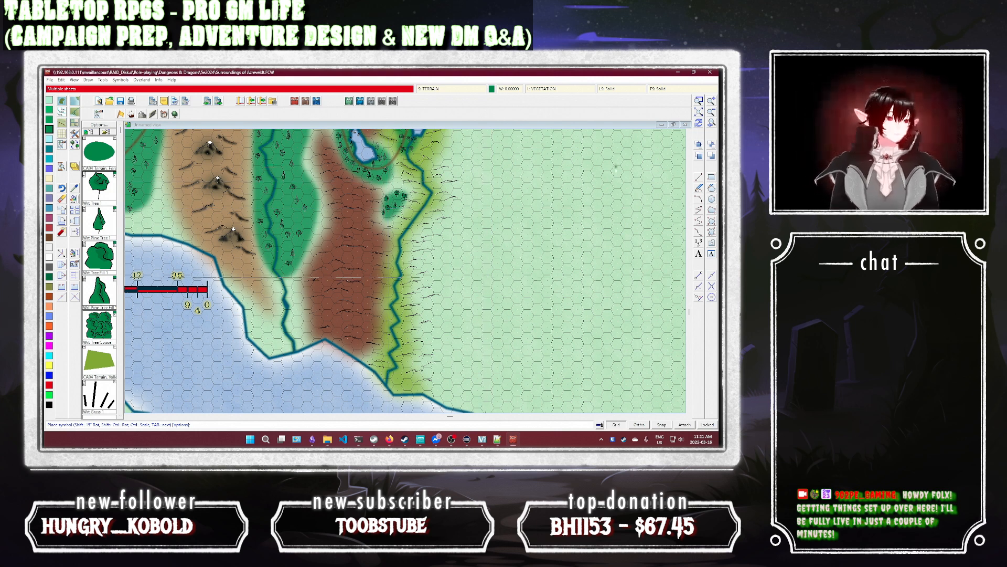
key(Escape)
Step: Place grass symbols on the river's west bank south of the small forest, beside the red-brown mountains
click(699, 105)
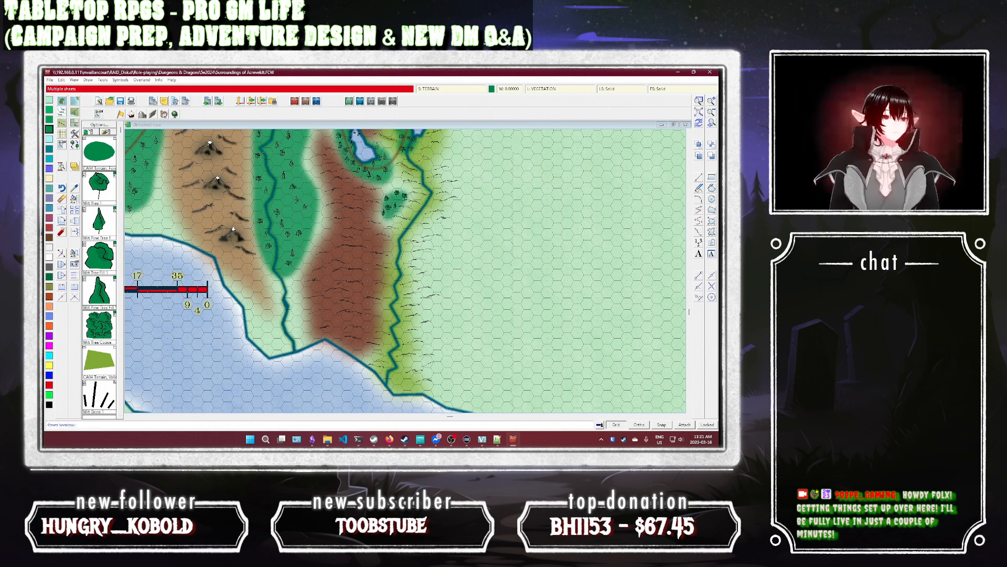
click(444, 156)
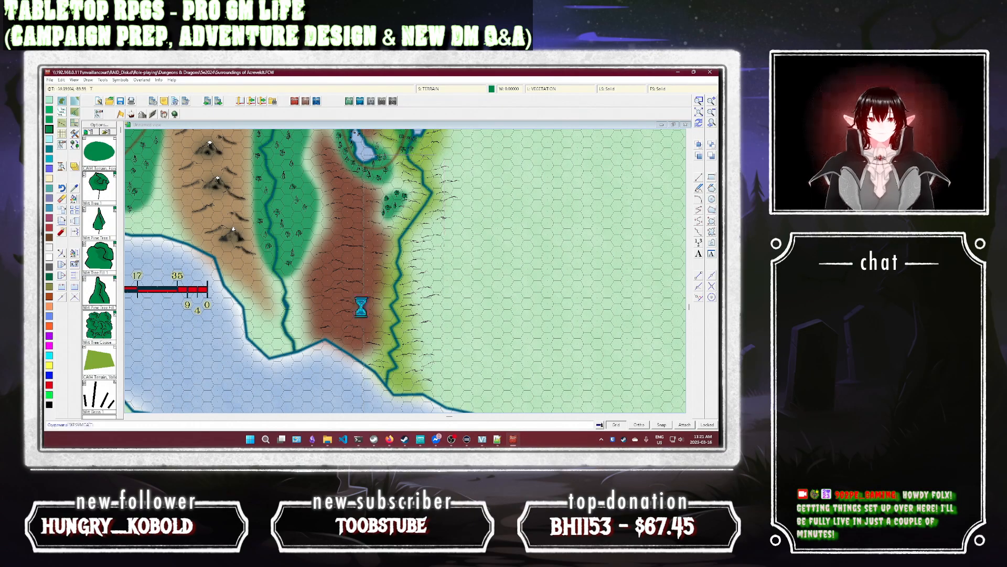
click(455, 329)
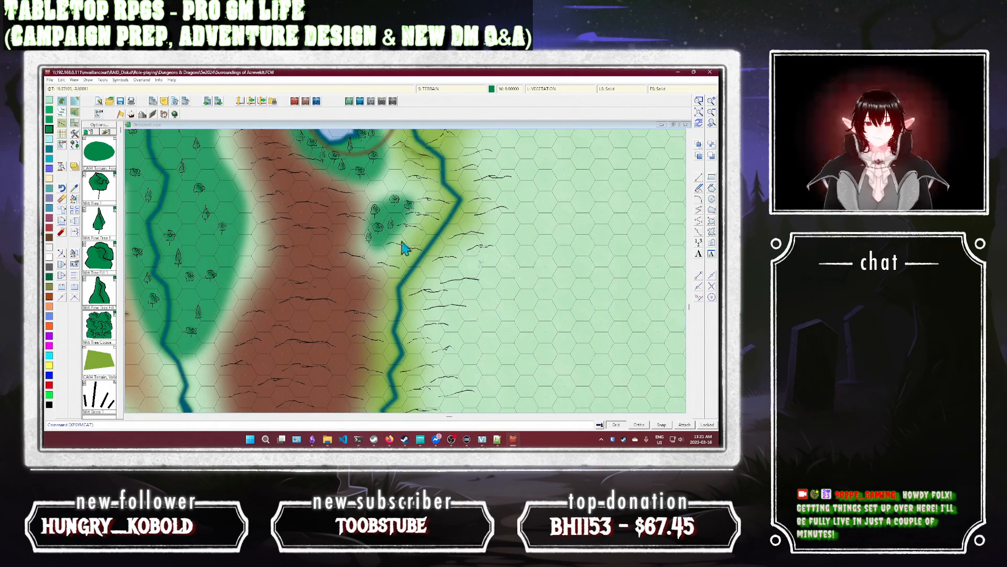
click(99, 397)
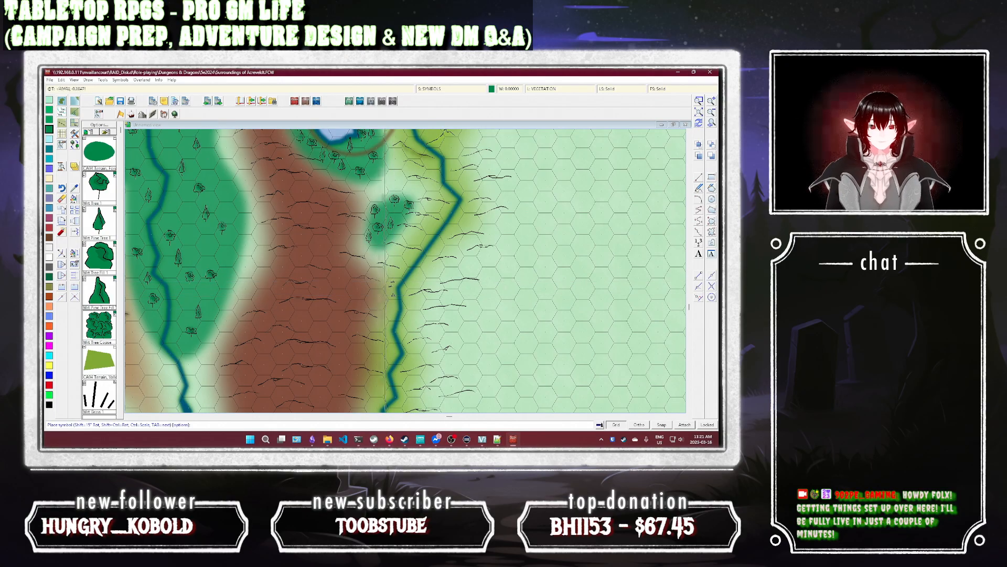
click(389, 313)
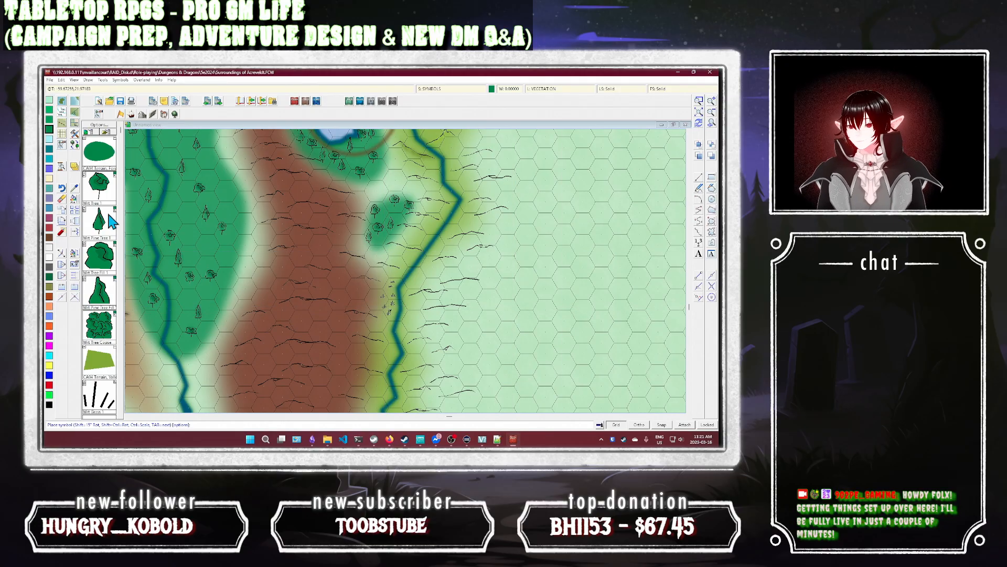
Step: Scatter deciduous tree symbols along both banks of the river between its northern bend and the middle of the valley
click(108, 193)
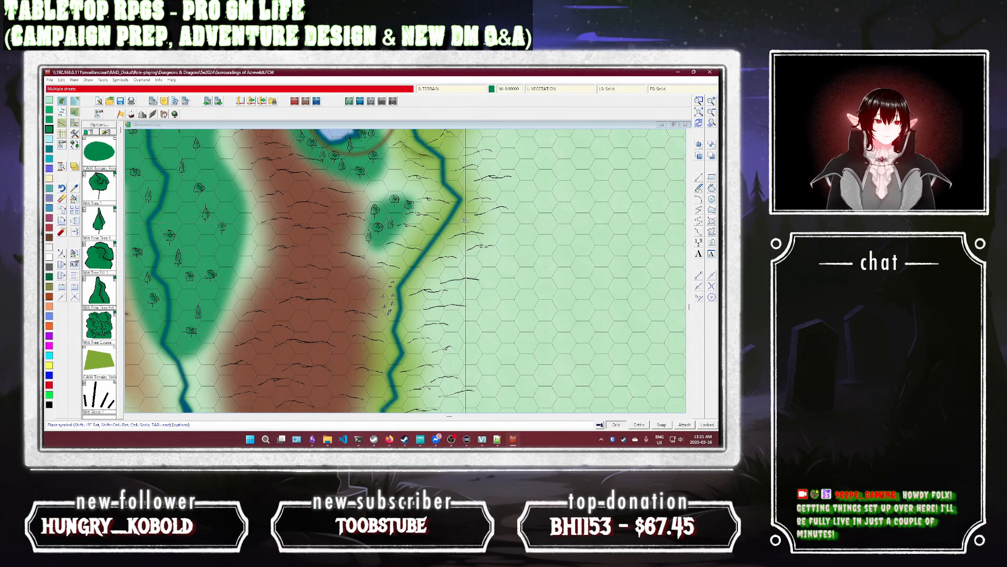
click(471, 219)
click(429, 265)
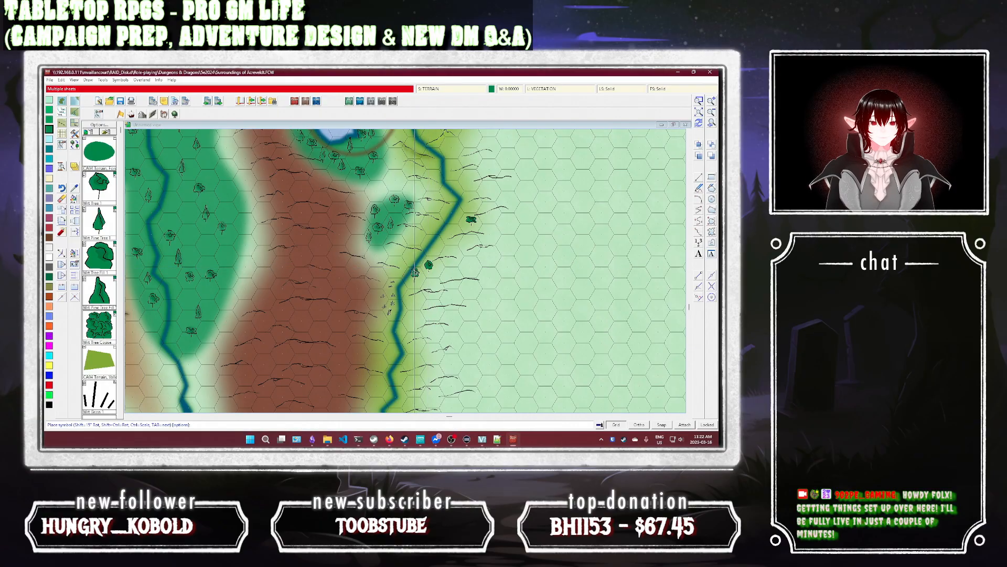
click(412, 353)
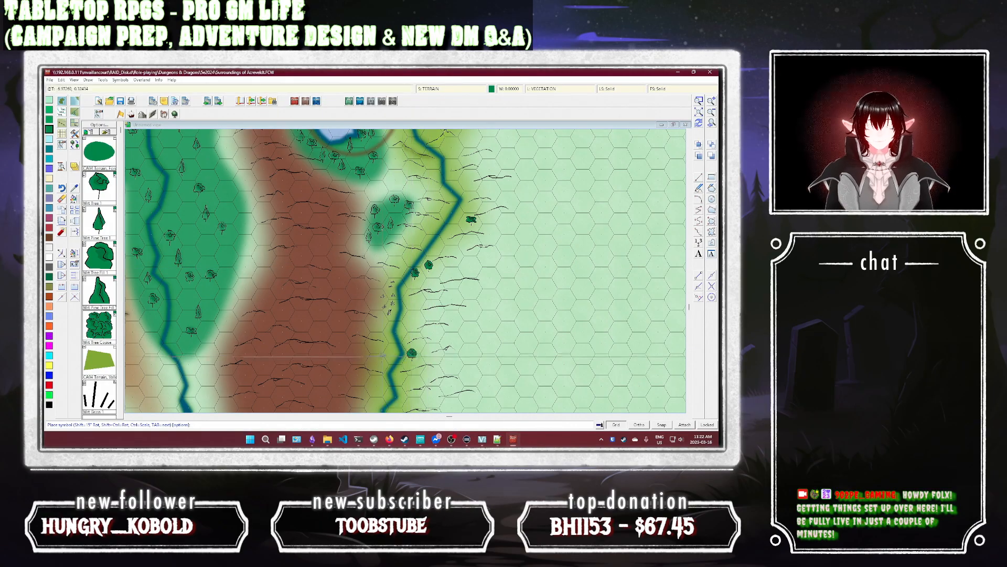
click(382, 353)
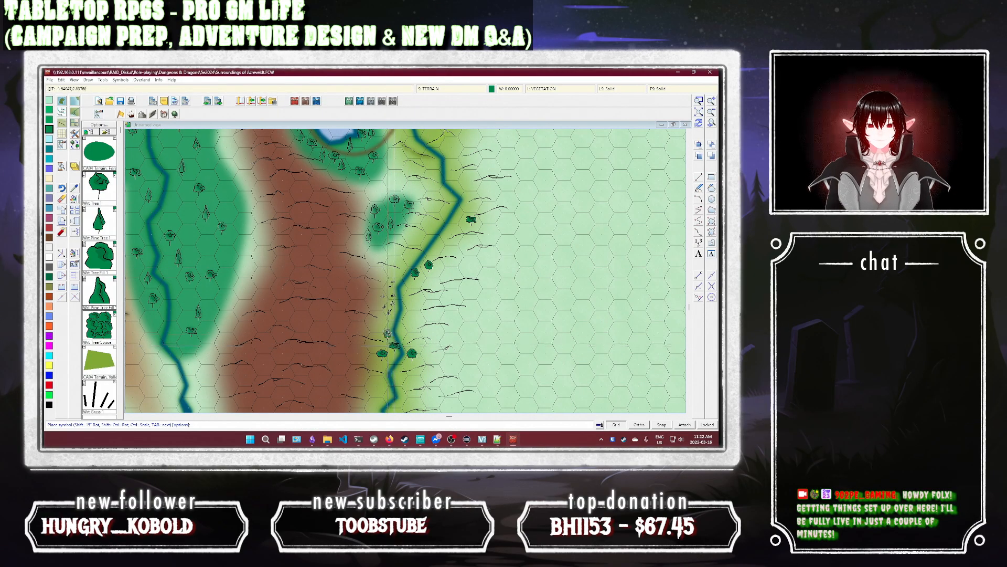
click(387, 334)
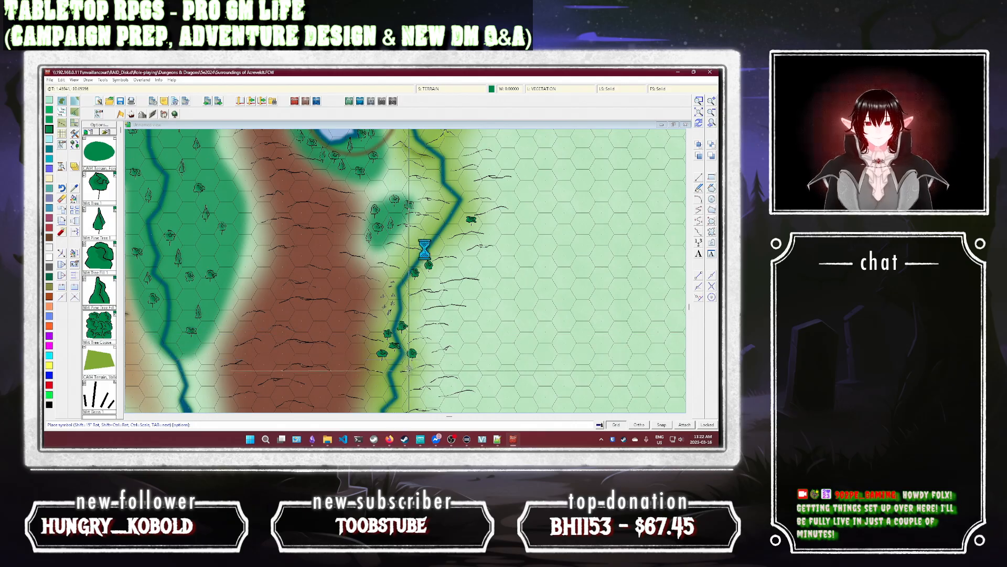
Step: Place deciduous tree symbols on both banks of the river's southern stretch, south of the existing riverside trees
scroll(460, 307, down, 3)
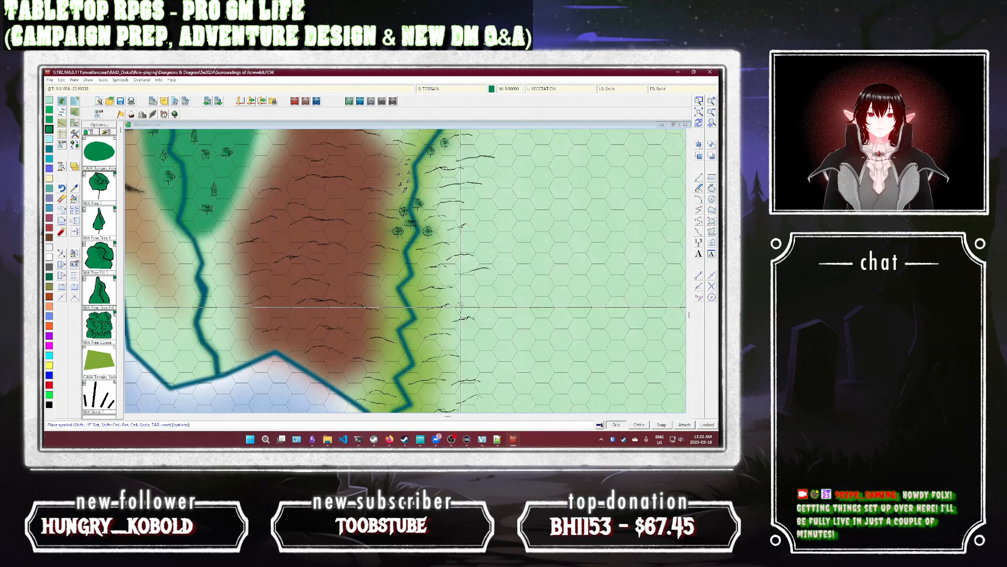
click(392, 301)
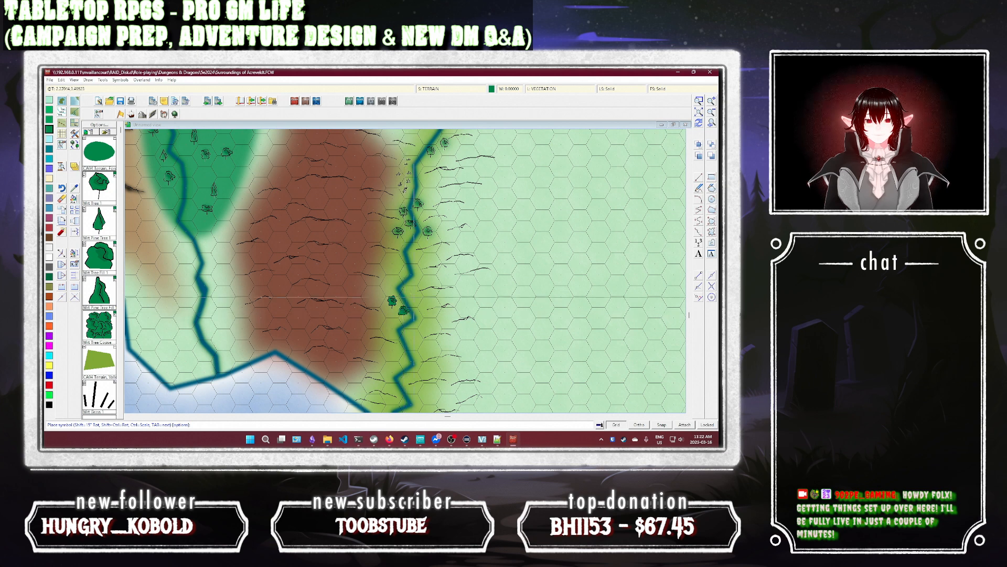
click(413, 292)
click(404, 309)
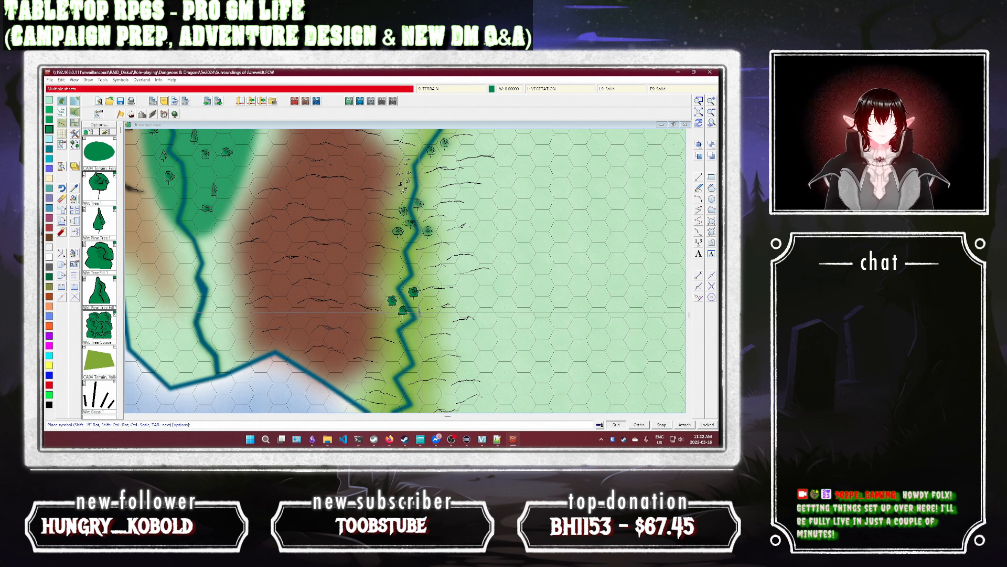
click(392, 287)
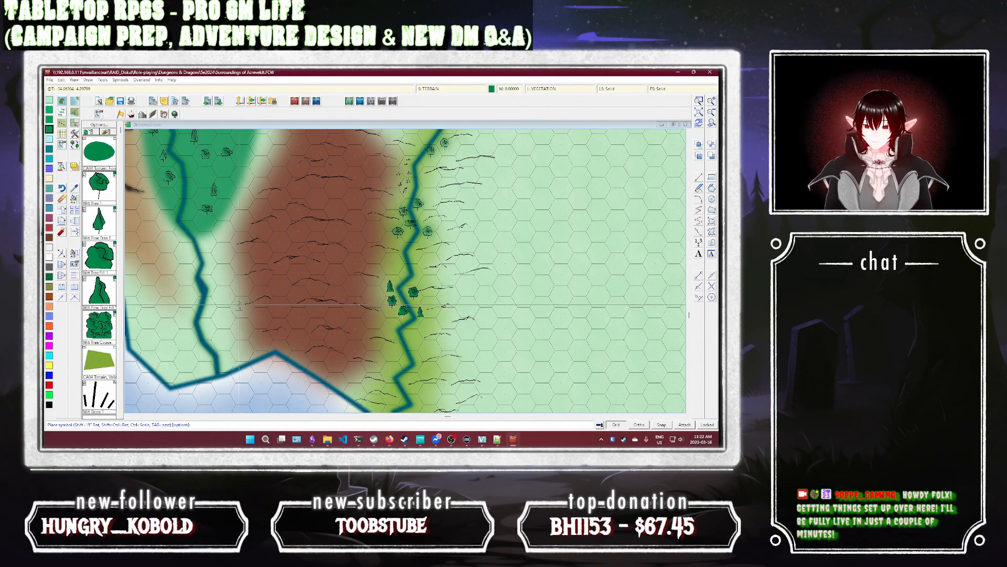
key(Escape)
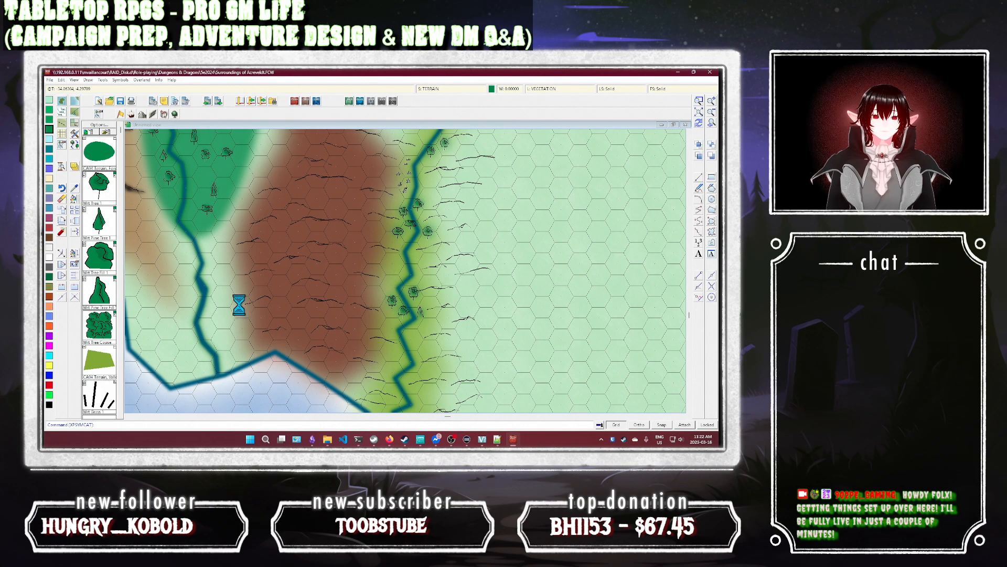
Step: Place pine tree symbols around the southern riverside trees and along the eastern edge of the red-brown mountains
click(99, 220)
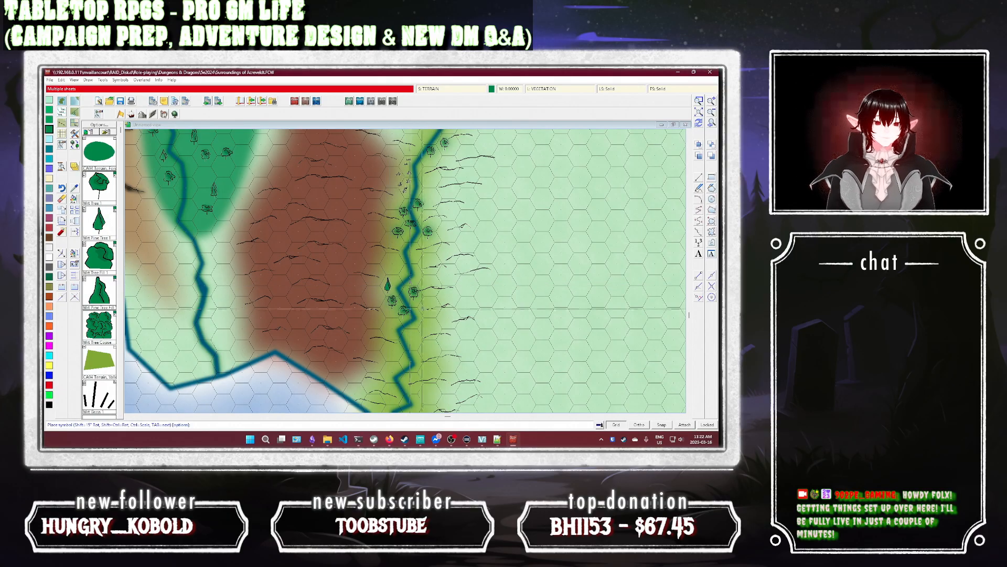
click(422, 308)
click(444, 314)
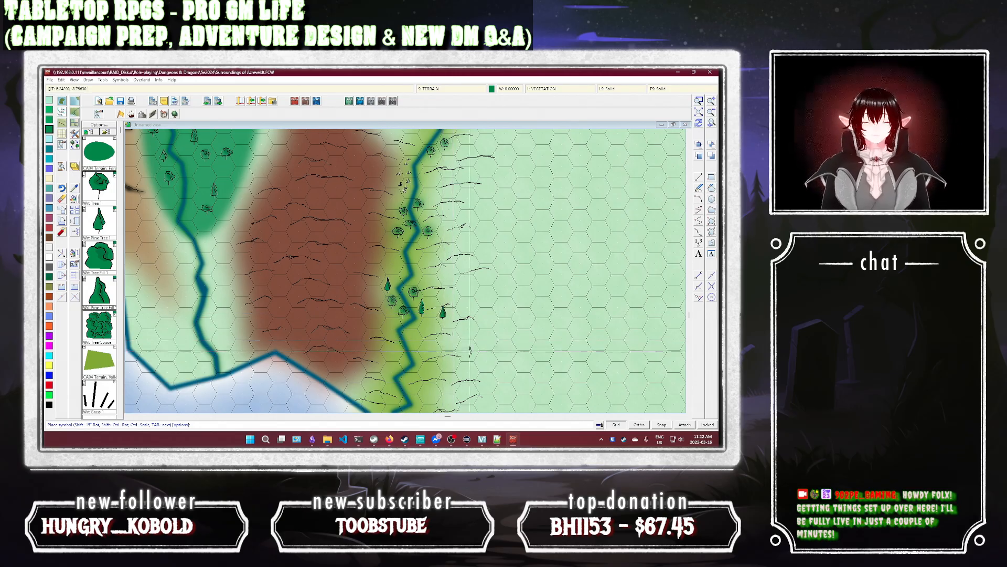
click(360, 284)
click(369, 237)
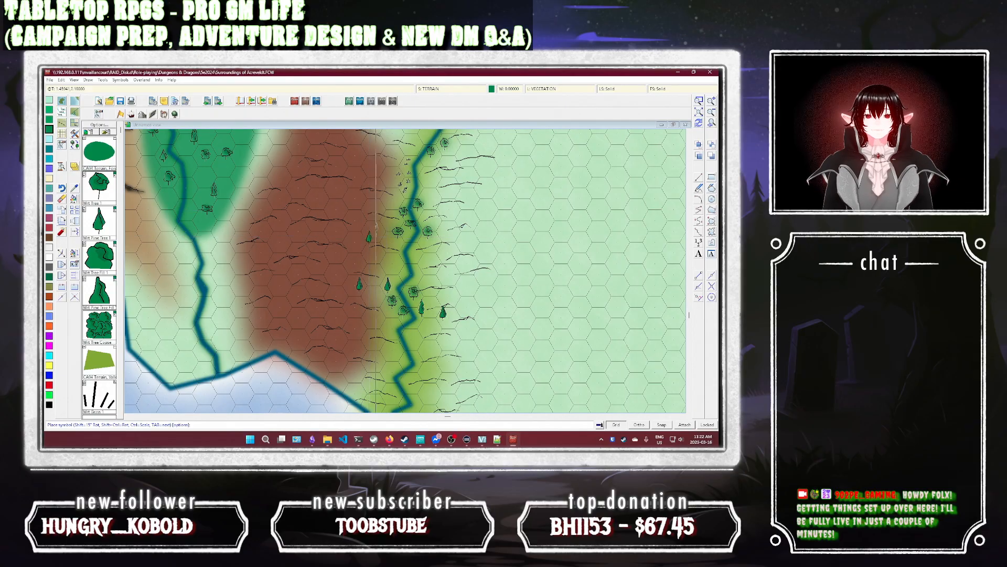
click(378, 172)
click(388, 140)
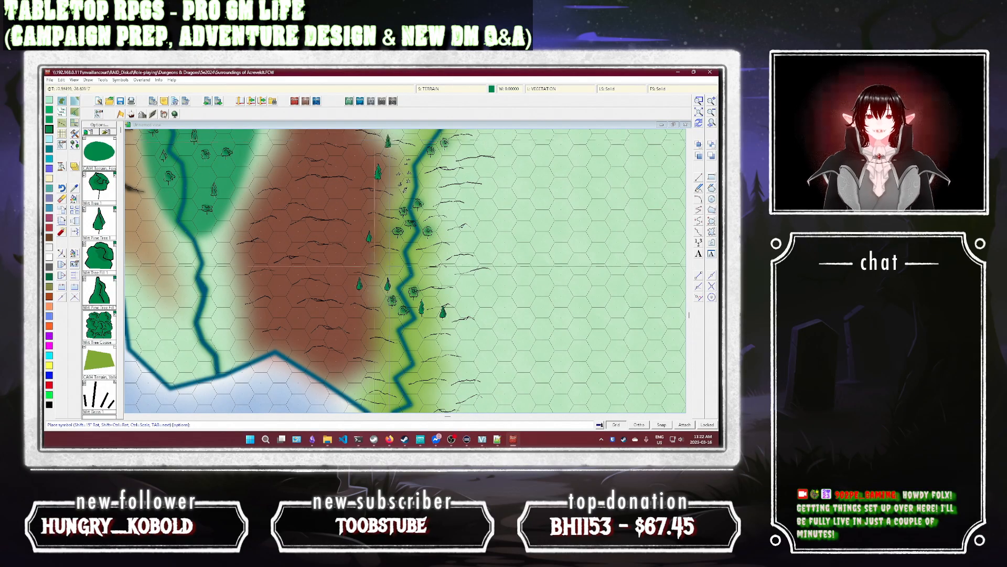
click(362, 346)
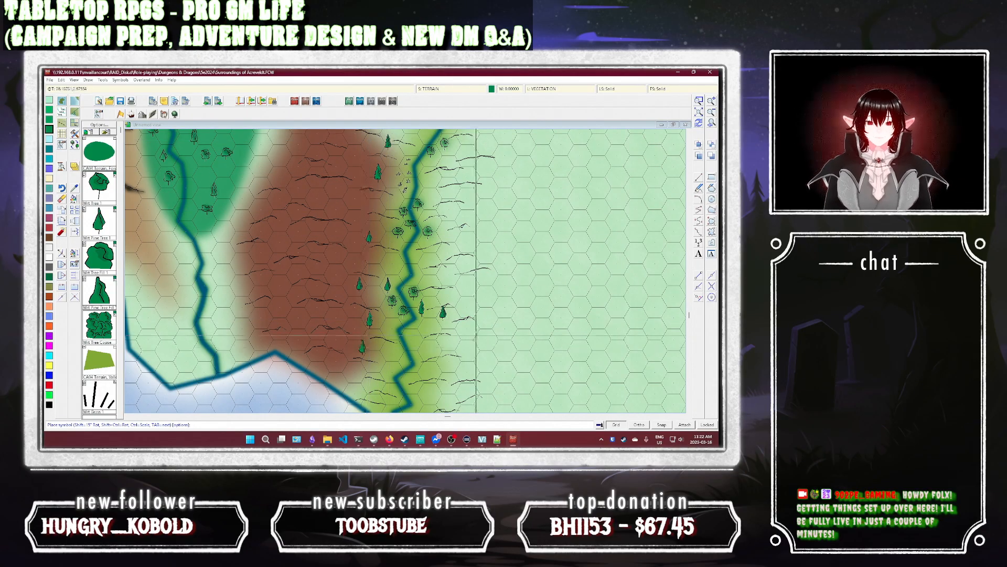
Step: Scatter pine tree symbols over the hills east of the river's southern stretch
click(440, 388)
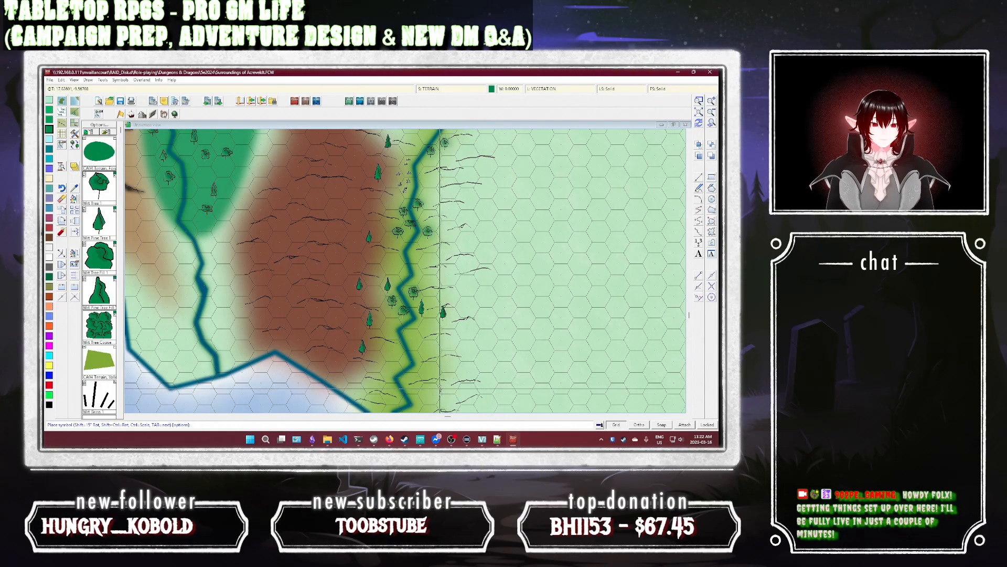
click(468, 282)
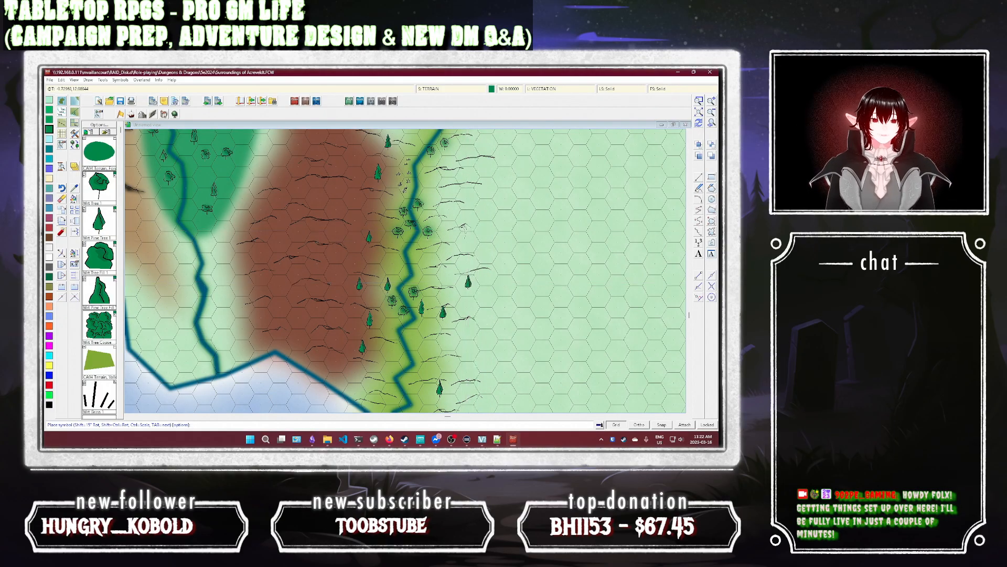
click(456, 229)
click(469, 190)
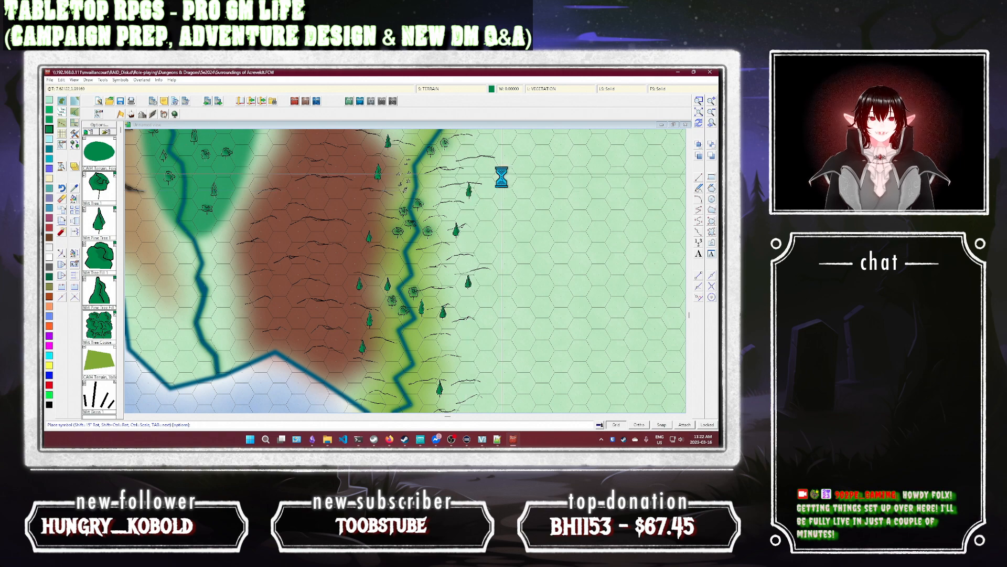
Step: Place pine tree symbols on both sides of the river between the lake below Stilldenn and the northern bend
scroll(503, 326, up, 2)
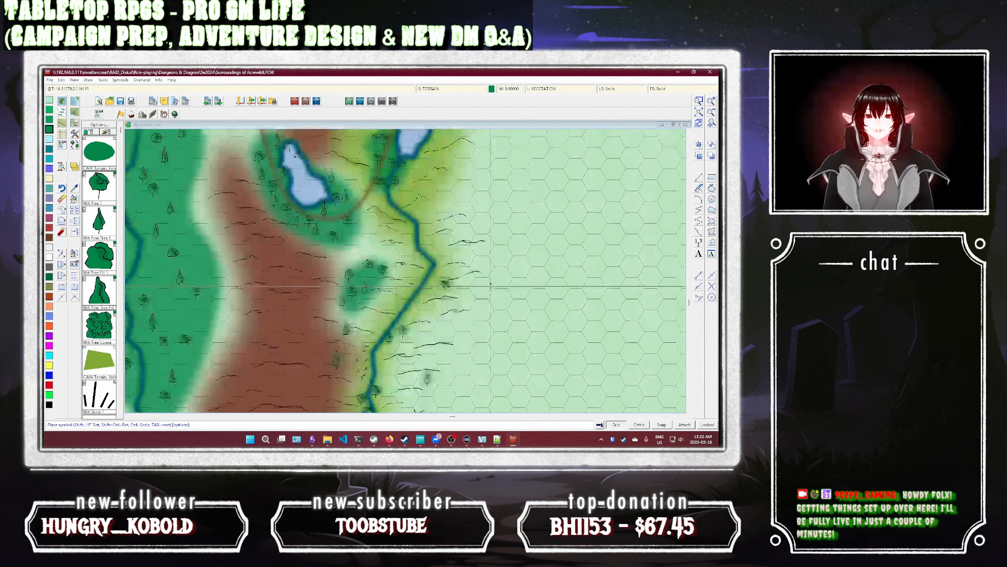
click(380, 217)
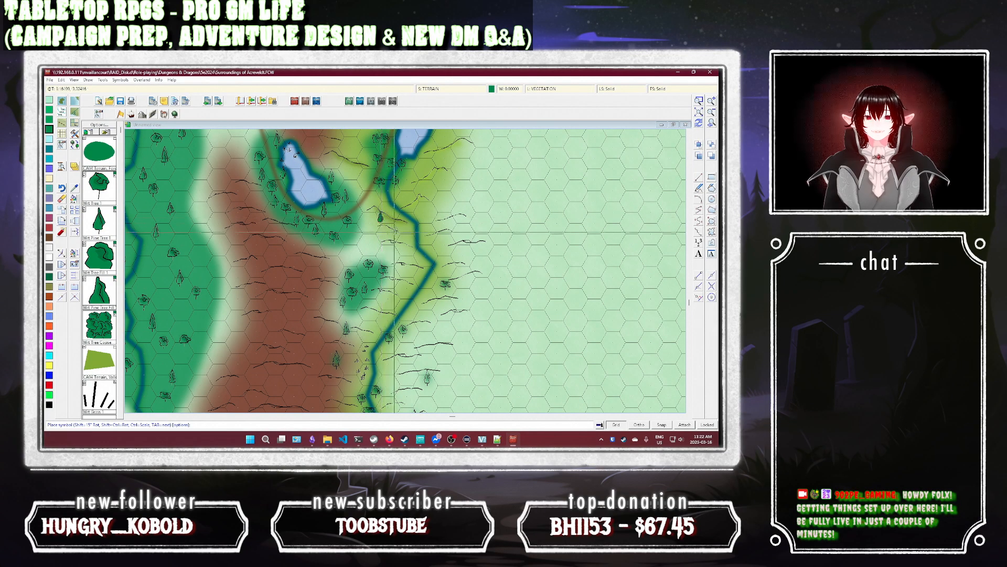
click(394, 231)
click(433, 206)
click(440, 179)
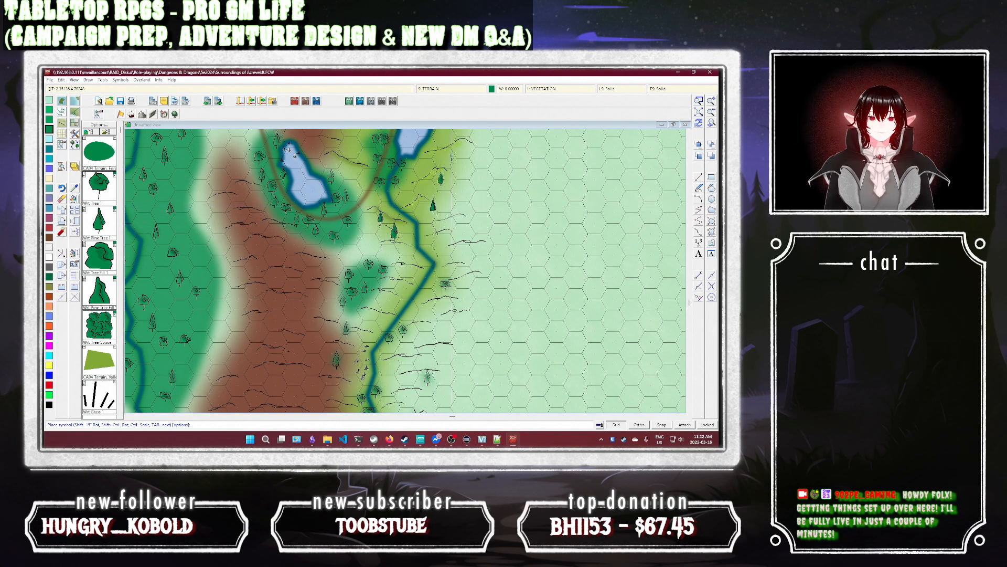
click(452, 155)
click(446, 245)
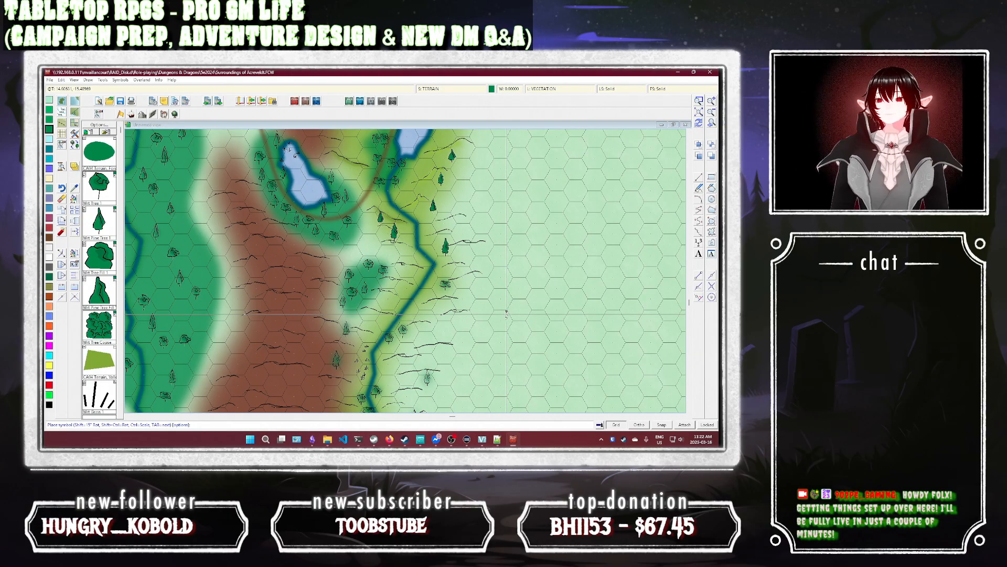
Step: Place a line of pine tree symbols where the red-brown mountains meet the western and southern edge of the lakeside forest
click(239, 169)
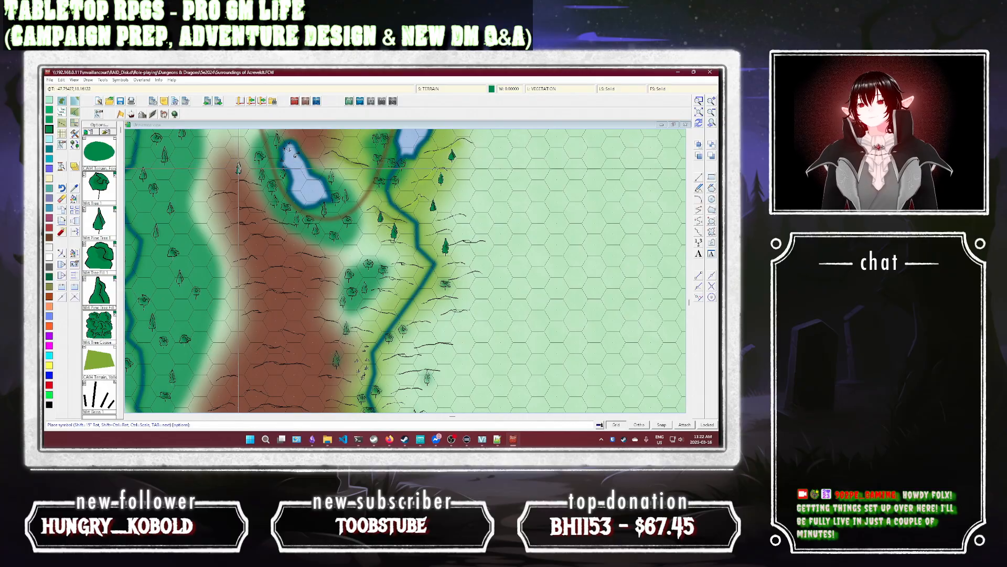
click(257, 201)
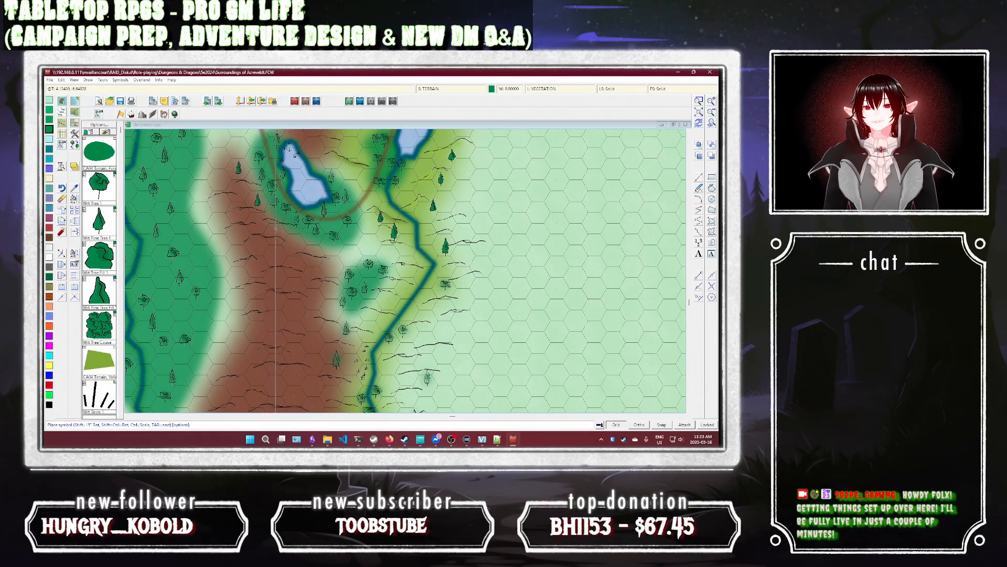
click(277, 227)
click(292, 240)
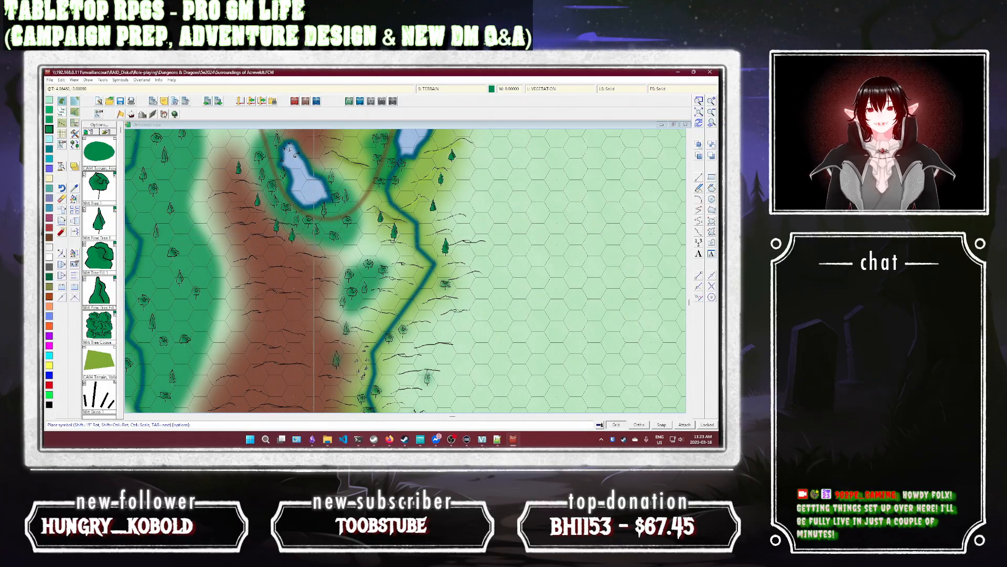
click(315, 250)
click(331, 262)
Step: Continue the pine tree symbols down the eastern edge of the red-brown mountains, west of the small forest and river
click(328, 287)
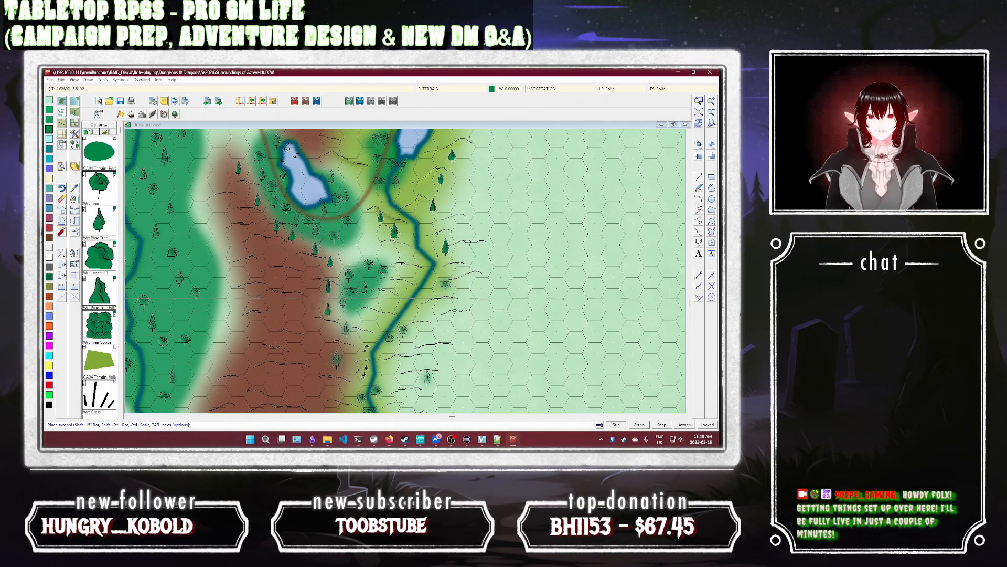
click(329, 334)
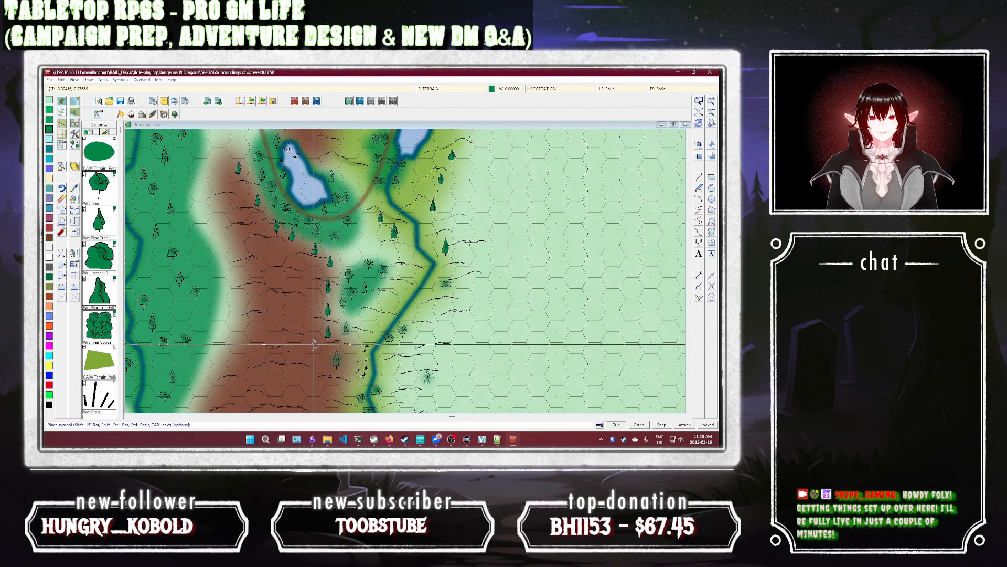
click(314, 344)
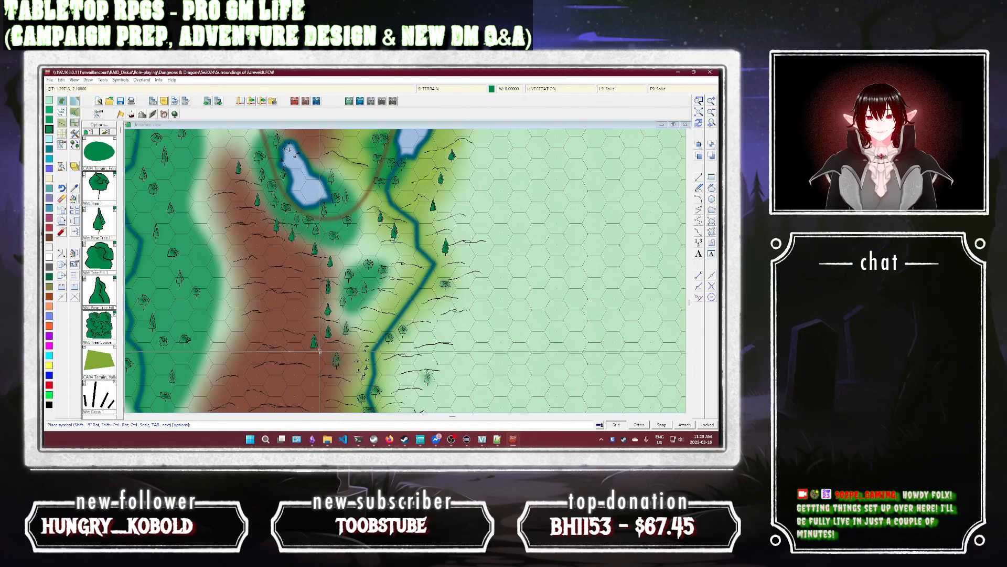
click(334, 388)
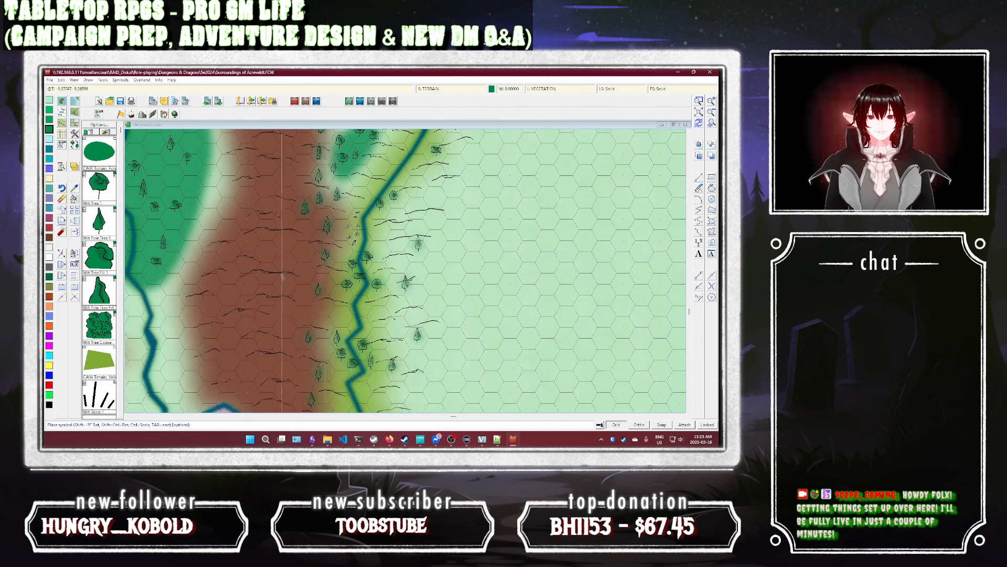
click(323, 305)
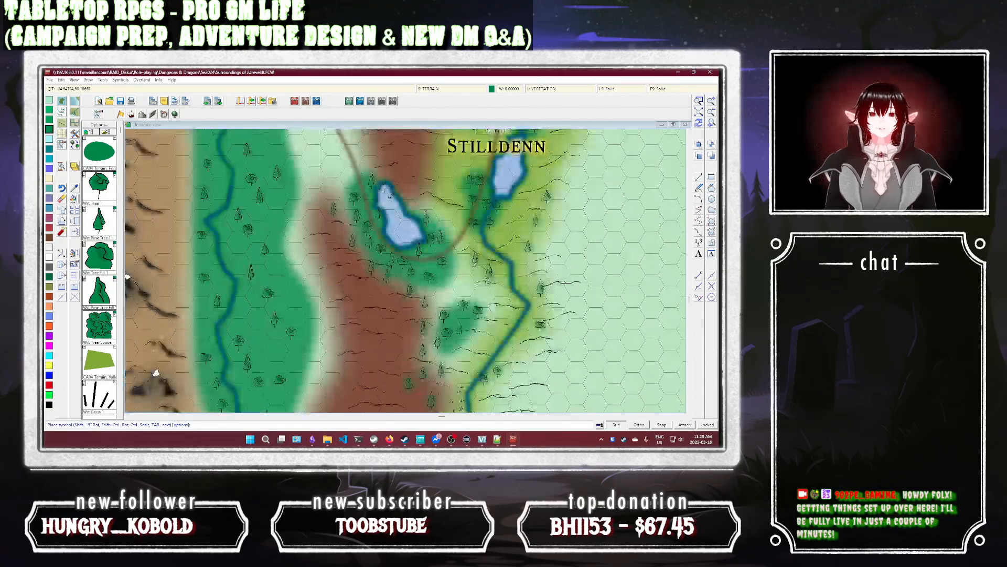
Step: Place pine tree symbols along the northwestern edge of the red-brown mountains, beside the large forest
click(315, 221)
click(330, 253)
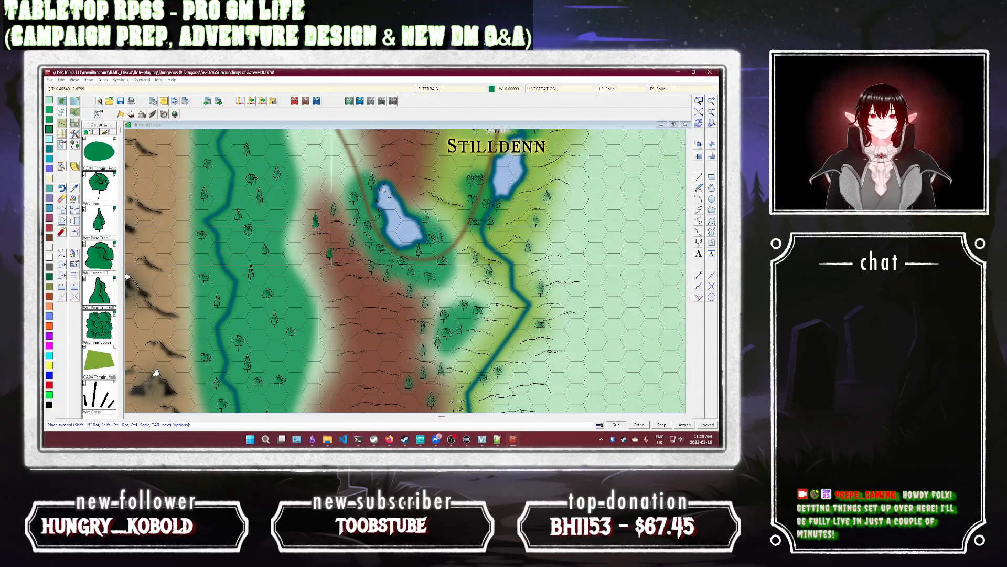
click(334, 276)
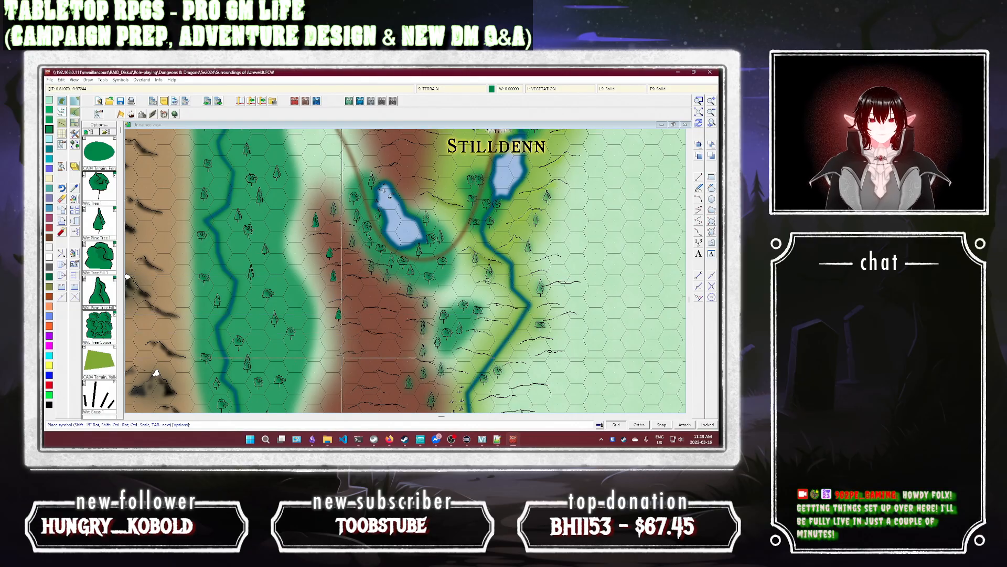
click(334, 338)
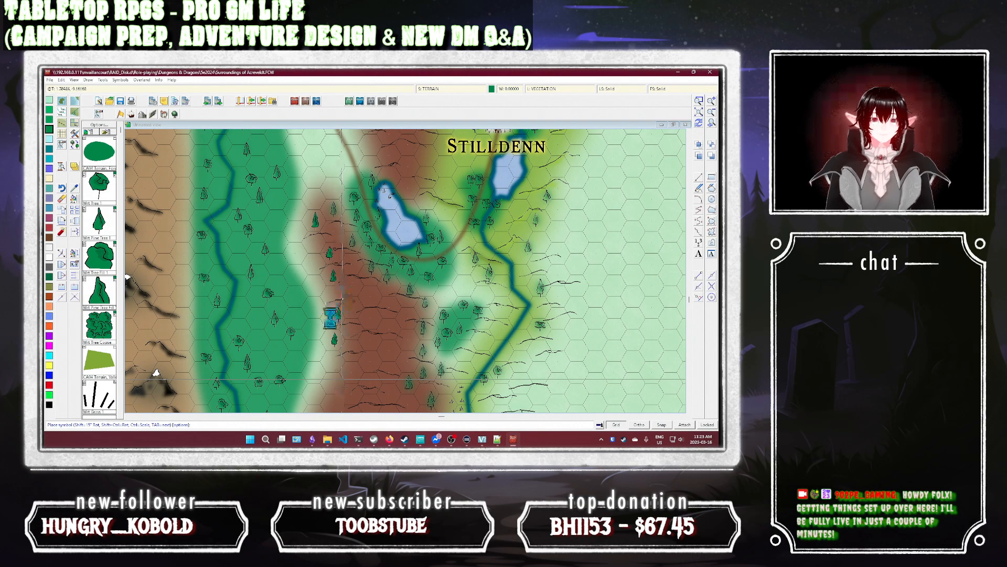
Step: Extend the pine tree symbols down the western edge of the red-brown mountains to beside the large forest's southern end
scroll(336, 305, down, 3)
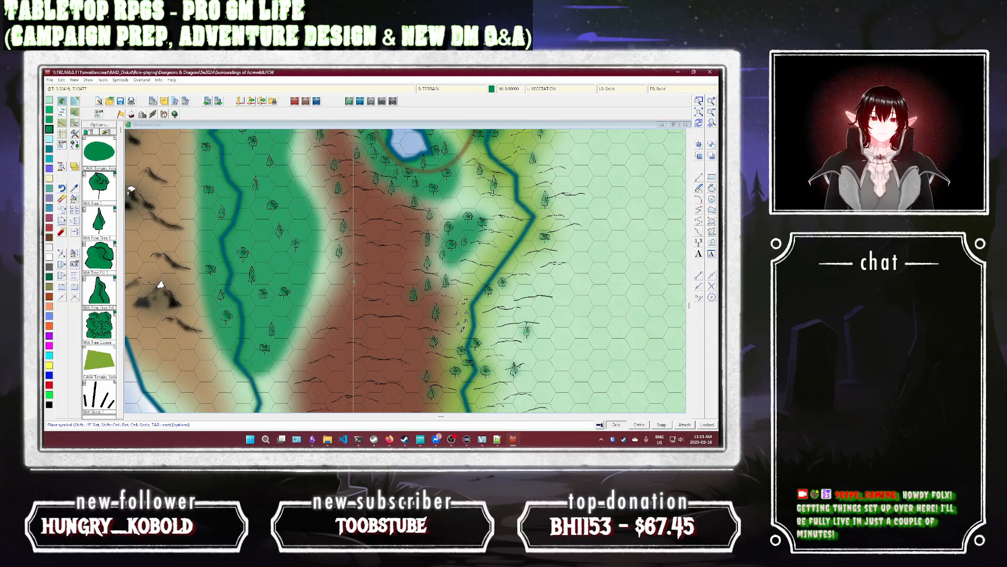
click(353, 283)
click(338, 289)
click(336, 310)
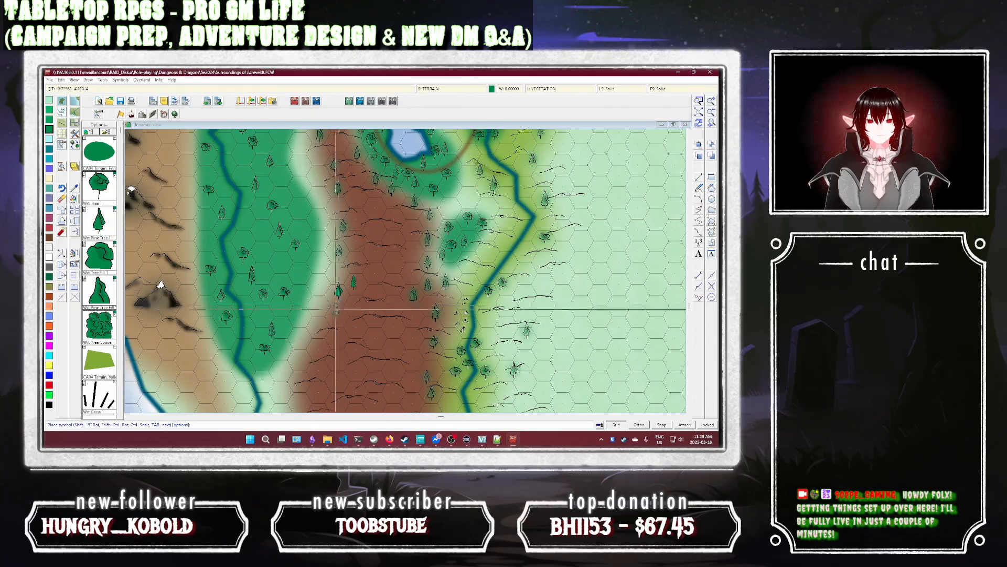
click(315, 342)
click(302, 353)
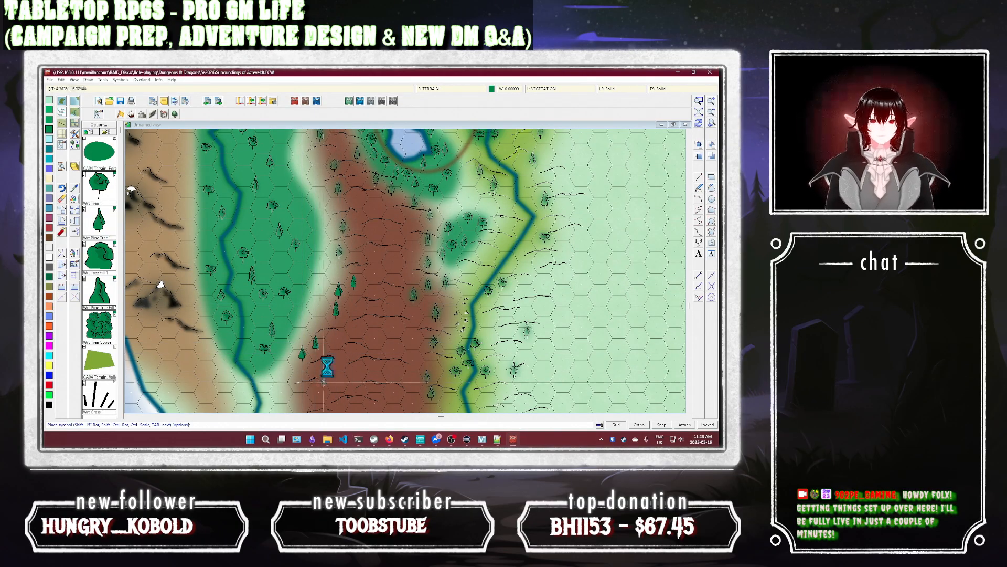
Step: Place pine tree symbols on the red-brown mountains' western edge, south of the large forest toward the coast
scroll(243, 379, down, 2)
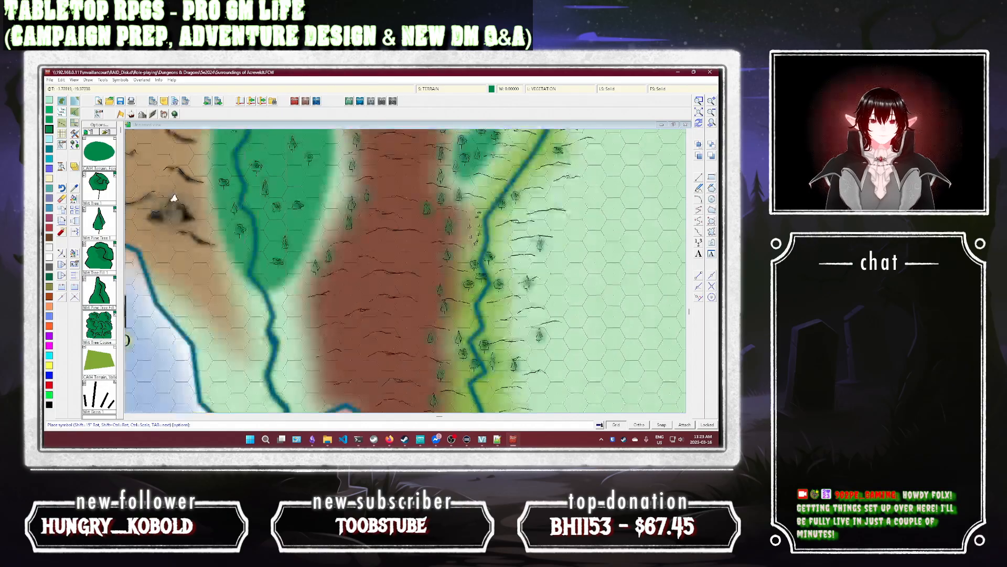
click(315, 310)
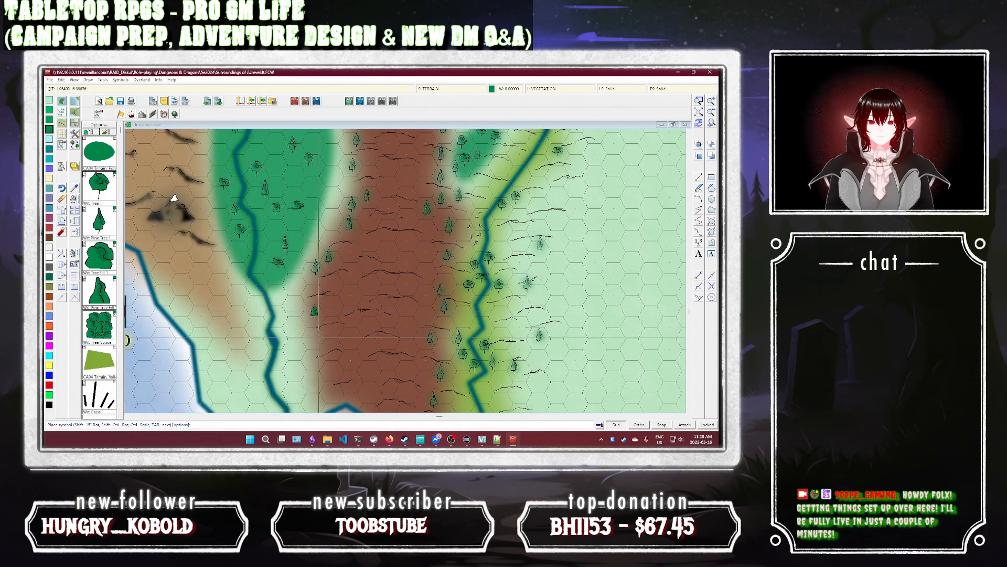
click(319, 337)
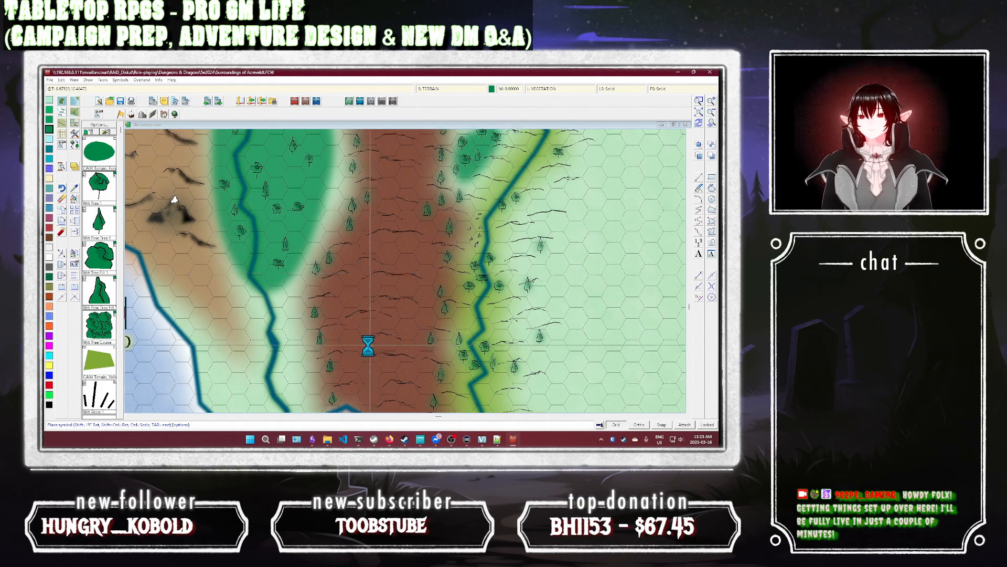
Step: Scatter more tree symbols through the large forest beside the river, from its southern part to its northwestern edge
click(103, 235)
click(227, 206)
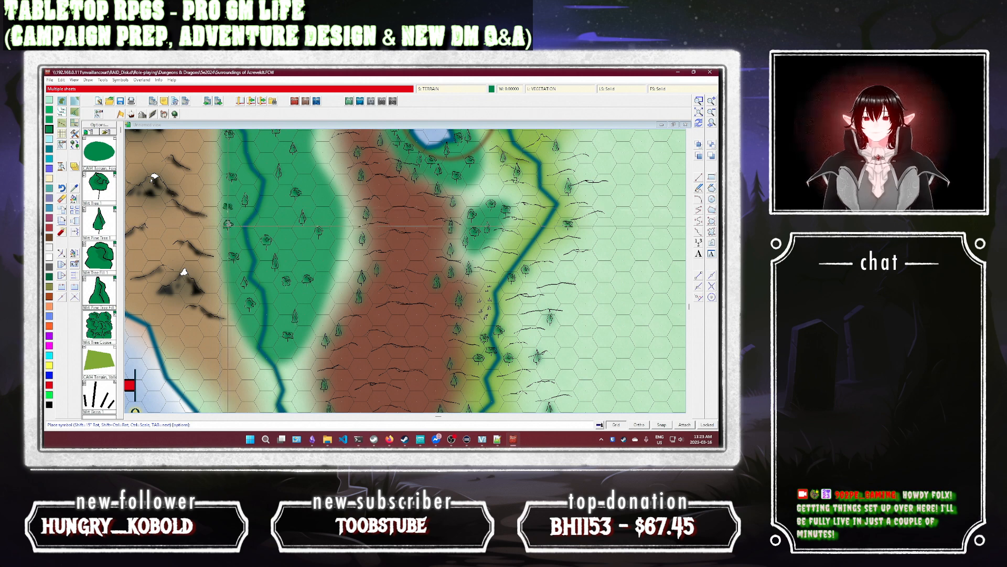
click(261, 229)
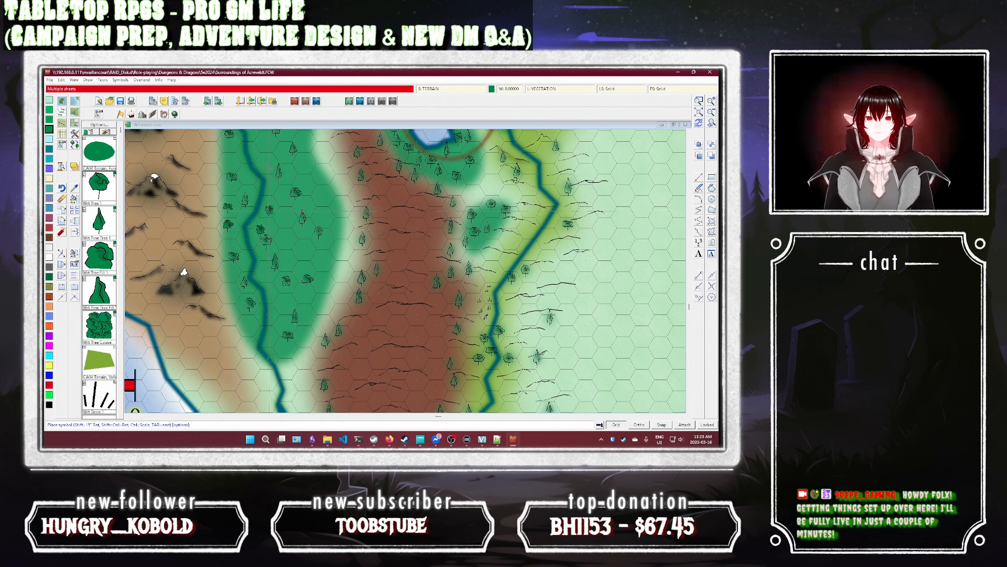
click(271, 315)
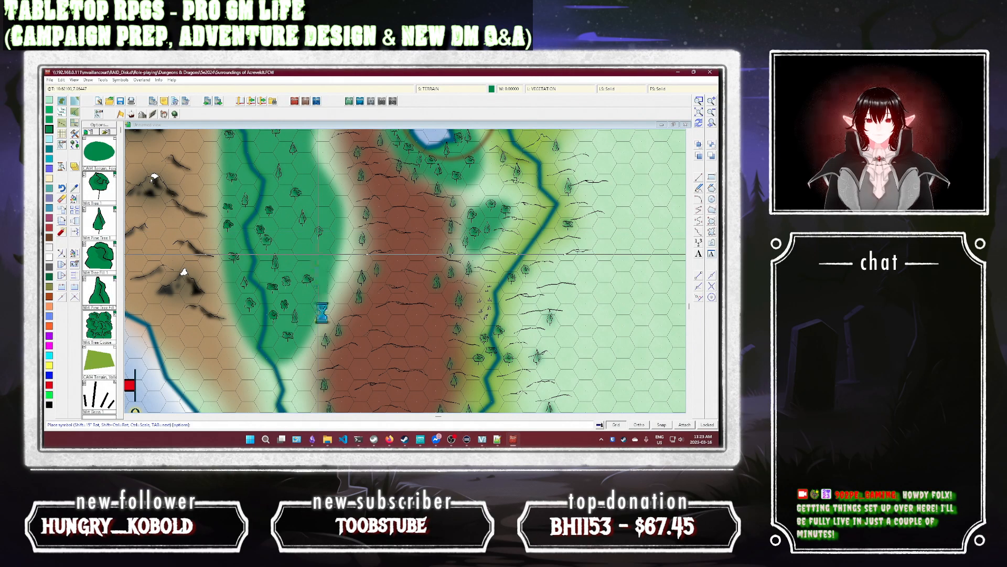
scroll(322, 313, up, 2)
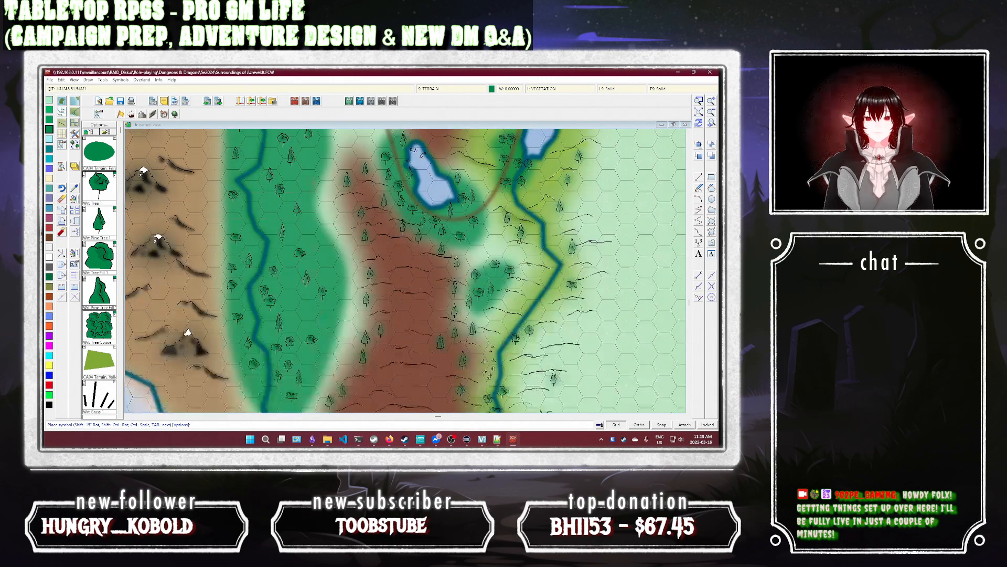
click(311, 183)
click(272, 199)
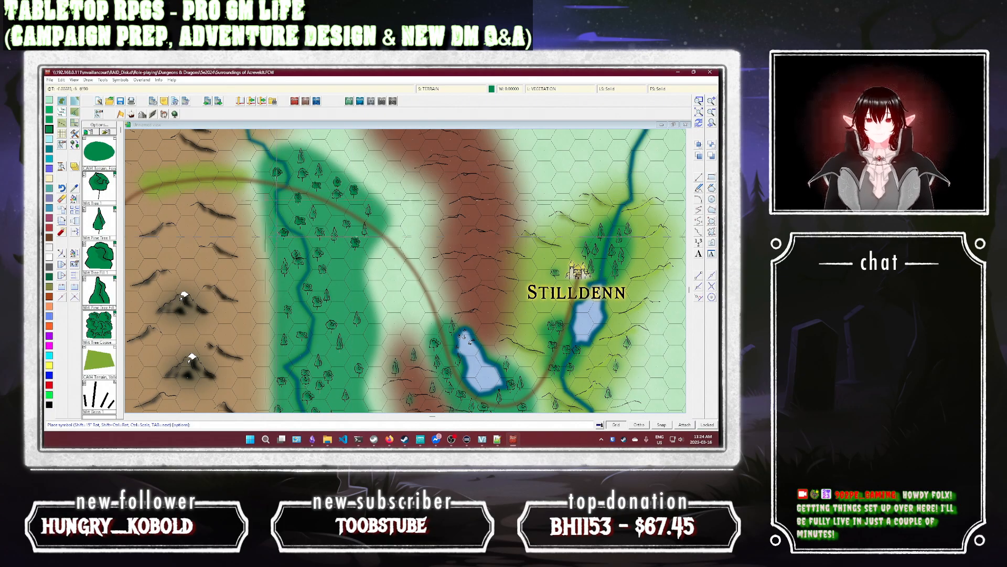
click(265, 198)
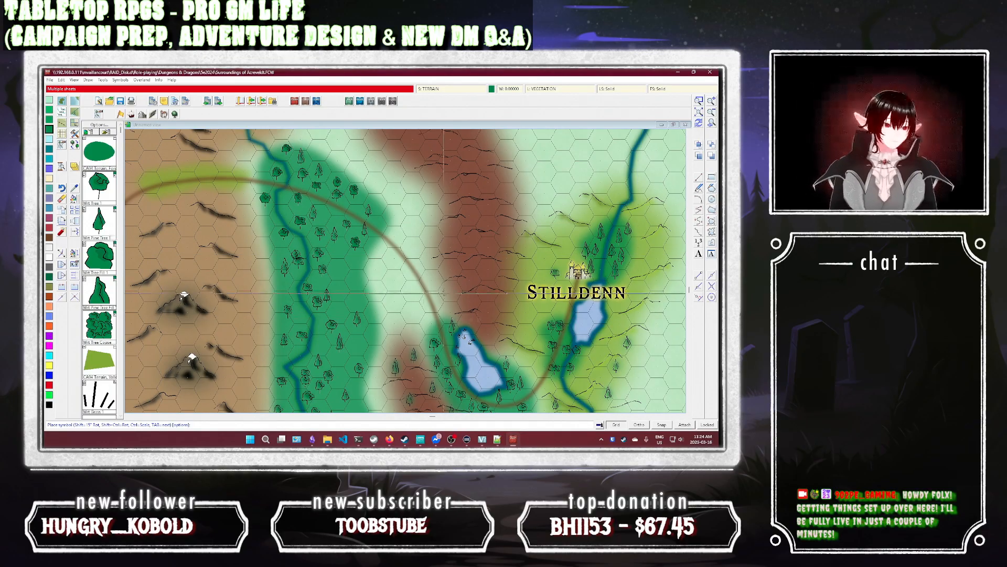
Step: Place pine tree symbols along the western edge of the red-brown mountains west of Stilldenn, from the elongated lake northward
click(449, 292)
click(455, 239)
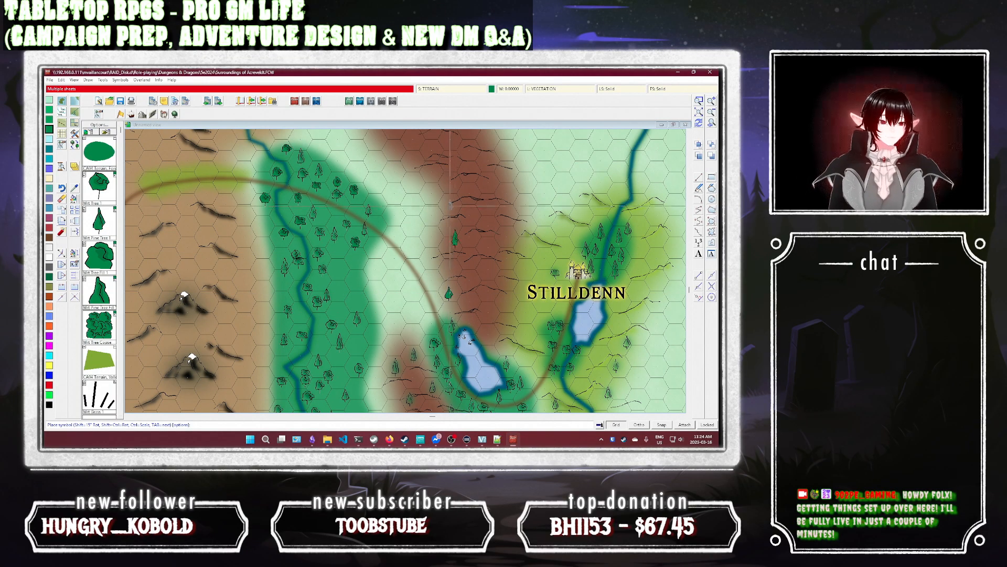
click(446, 189)
click(437, 173)
click(412, 158)
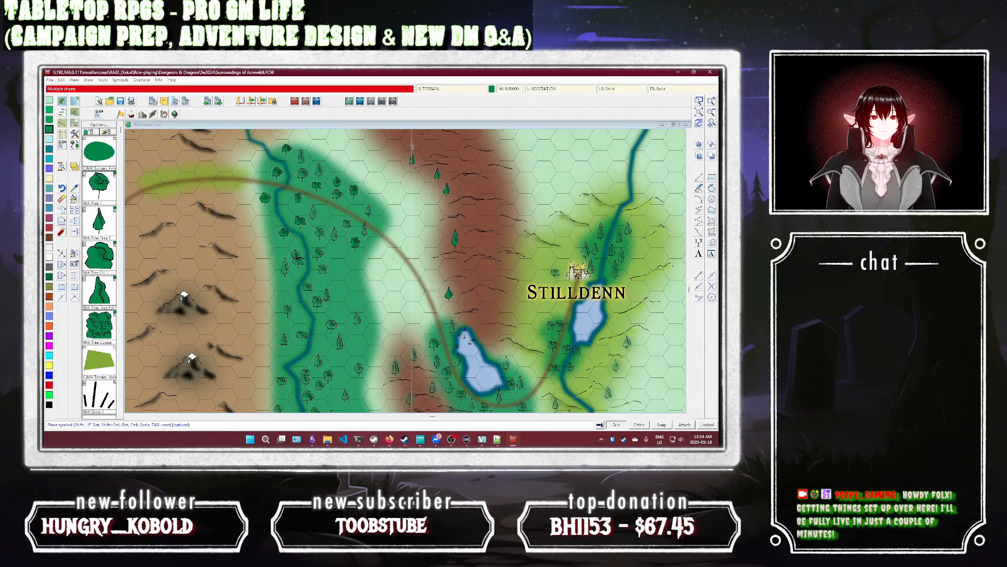
click(411, 139)
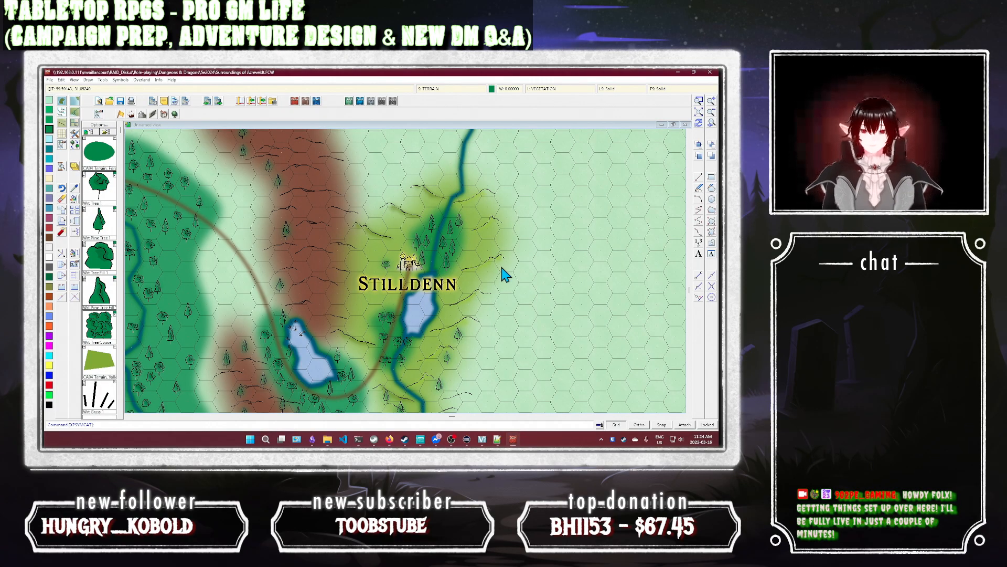
Step: Add tree symbols on both sides of the small lake just south of Stilldenn
click(112, 230)
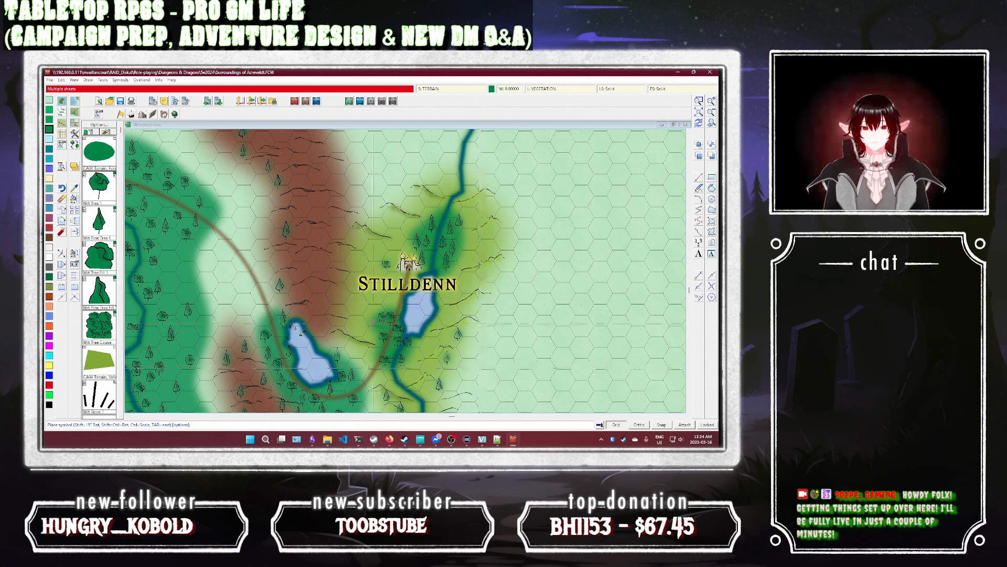
click(372, 318)
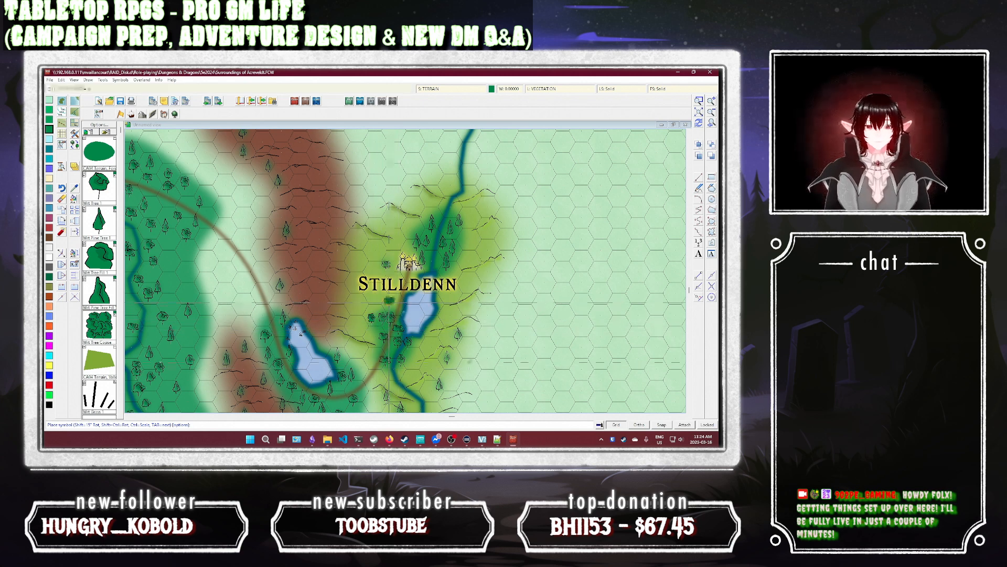
click(443, 315)
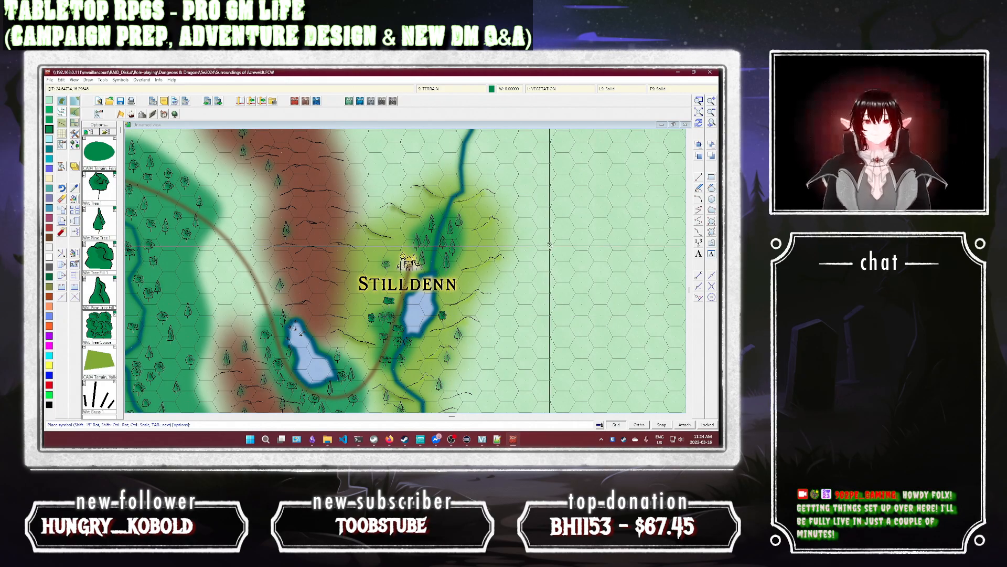
click(697, 112)
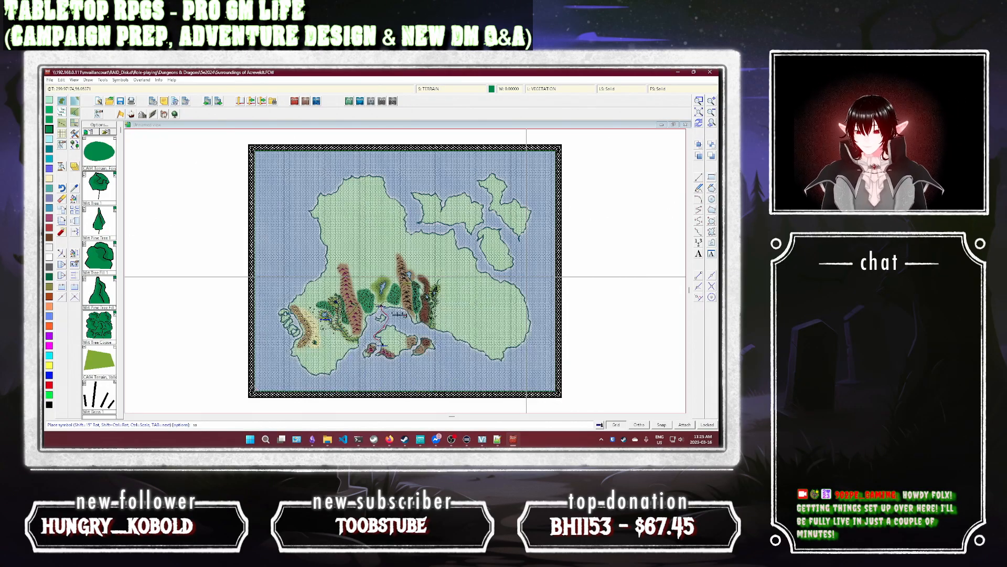
key(Return)
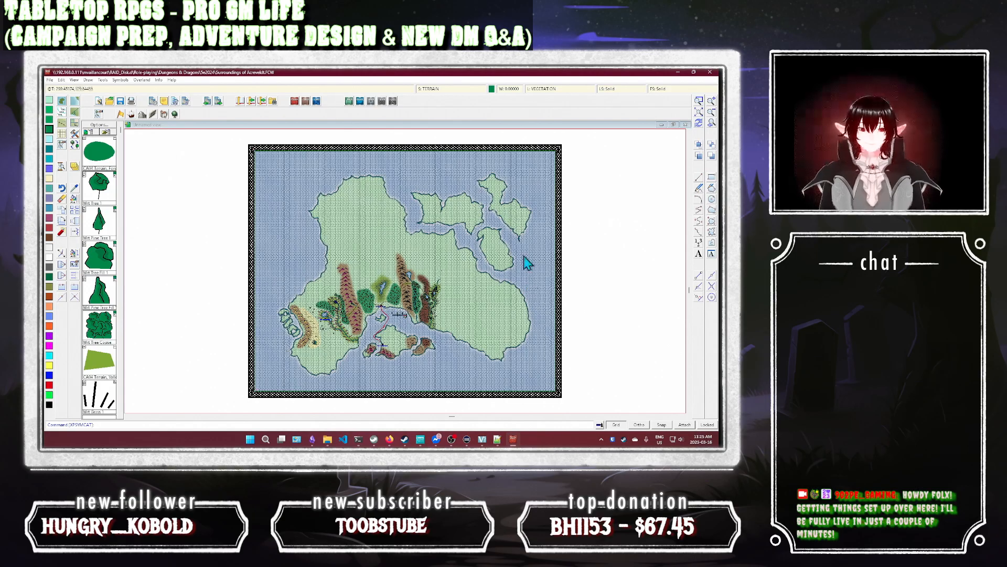
click(699, 101)
key(Escape)
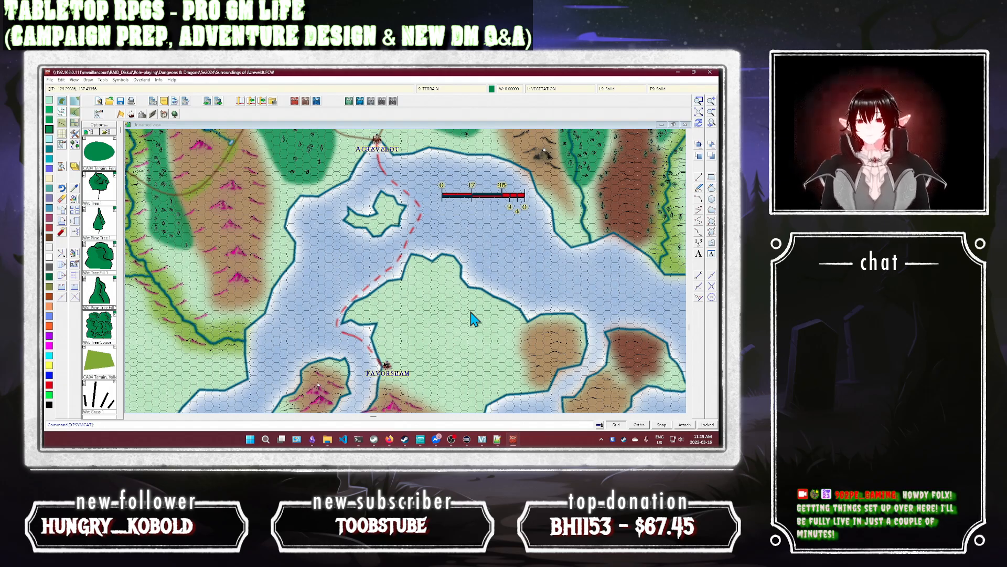
click(152, 114)
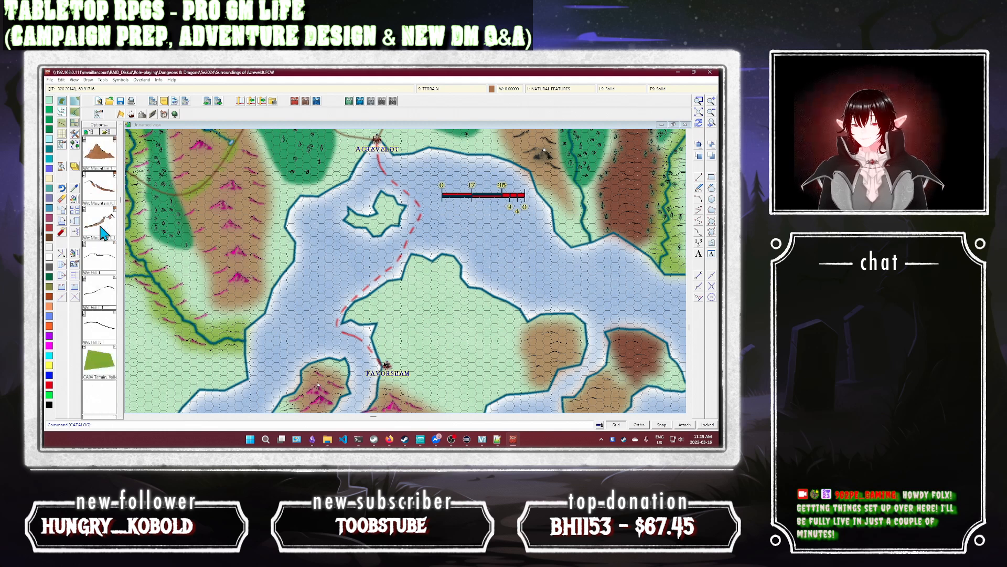
scroll(103, 232, up, 1)
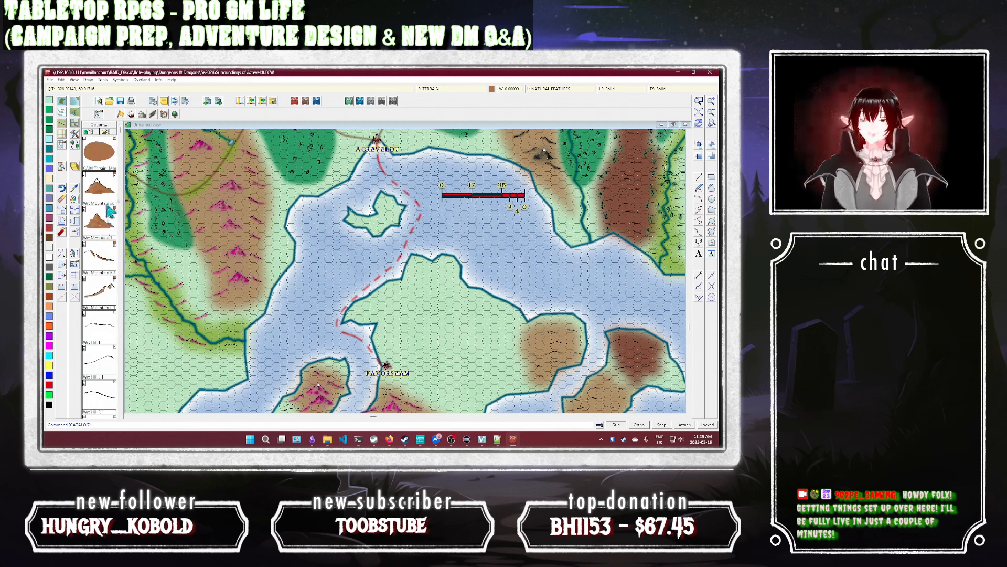
click(152, 115)
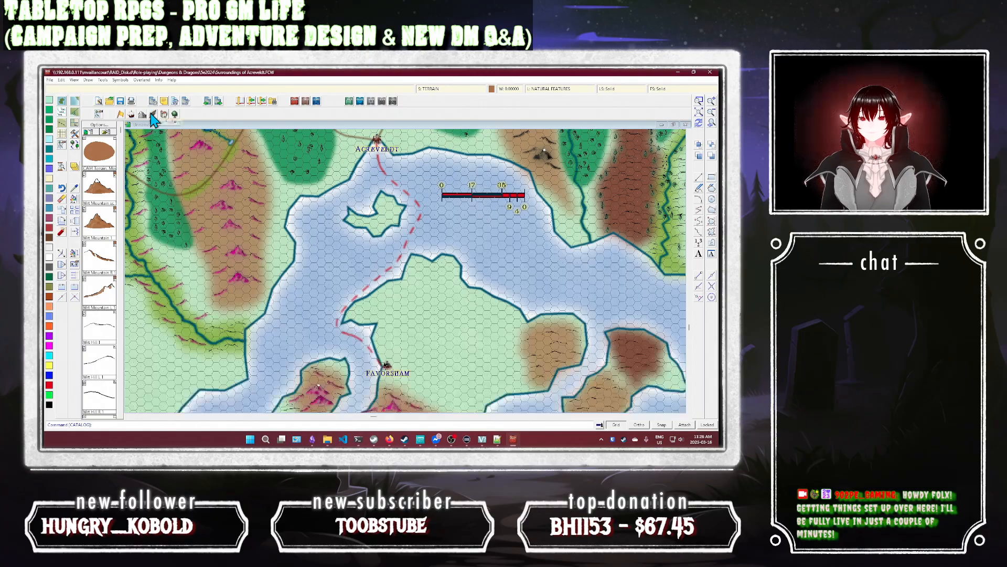
click(145, 117)
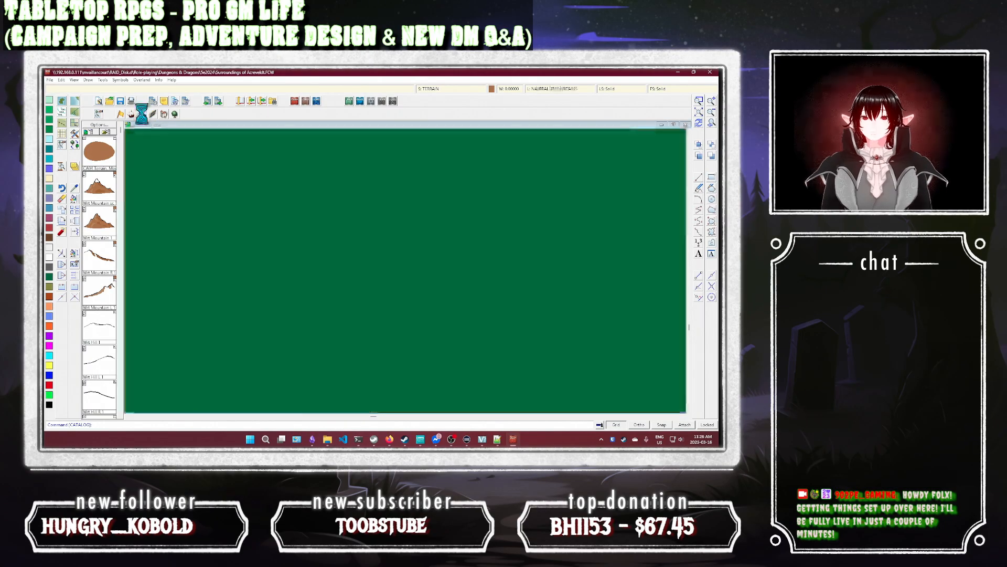
click(164, 116)
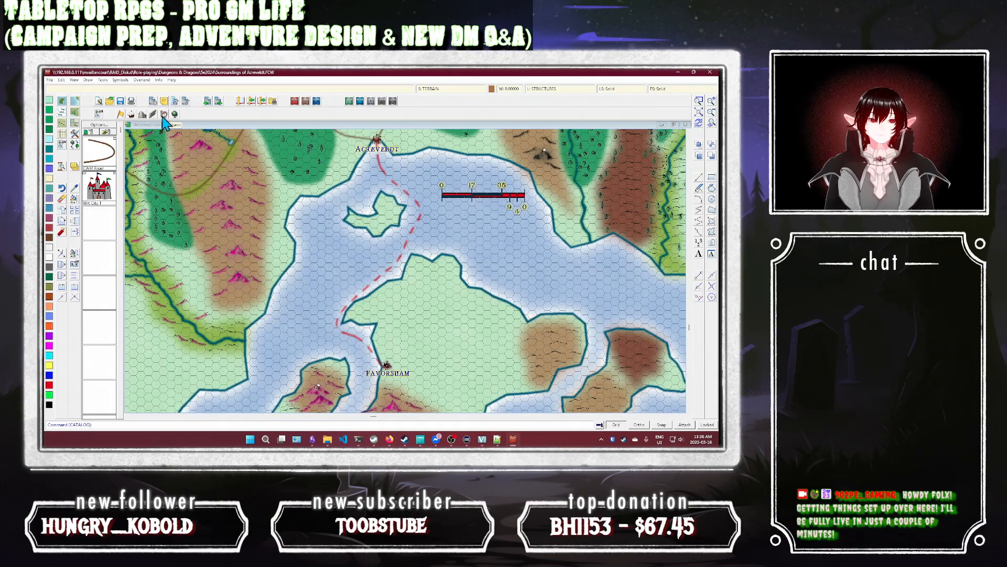
click(174, 114)
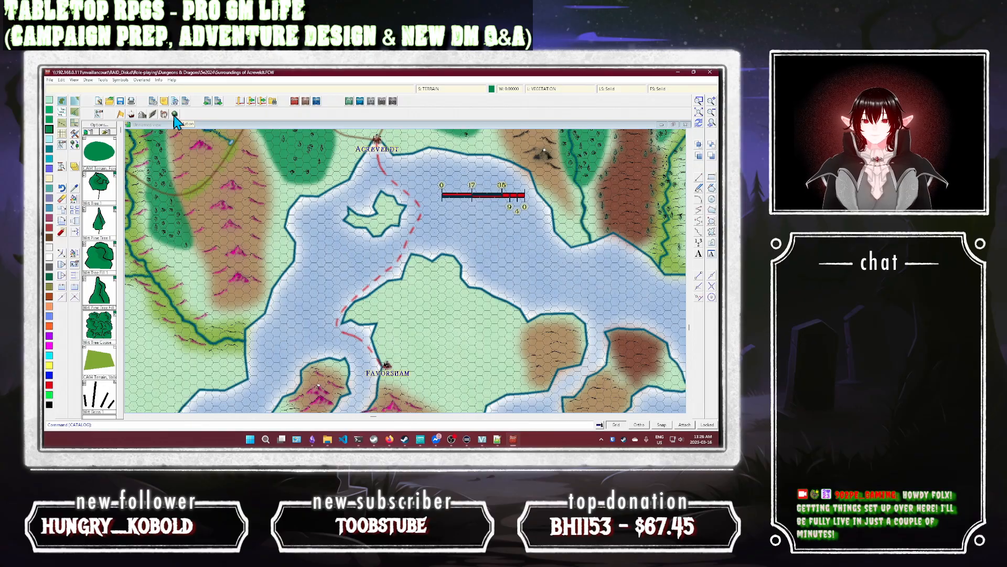
Step: Draw a fractal lake on the open land east of Favorsham, west of the brown hills
click(132, 114)
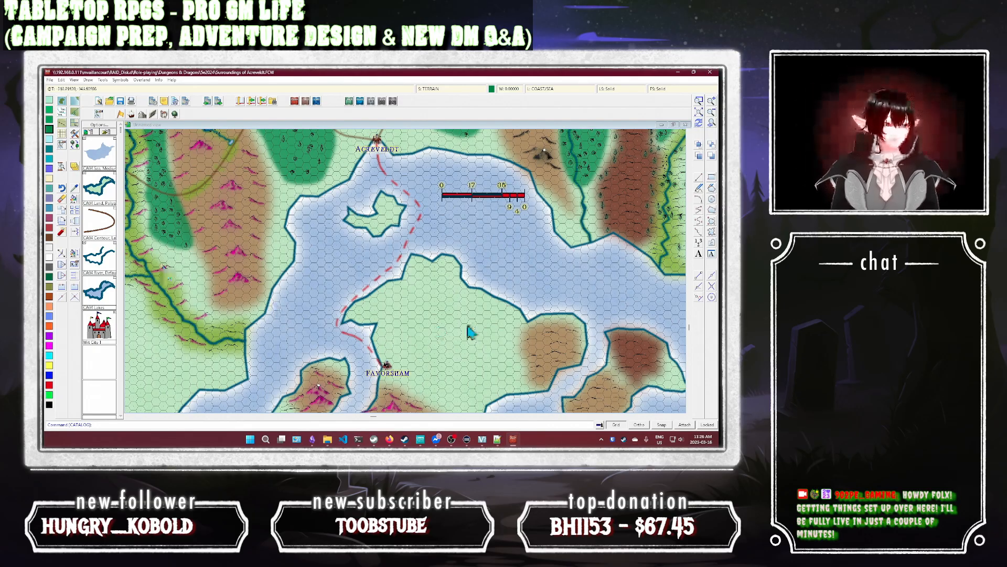
click(103, 295)
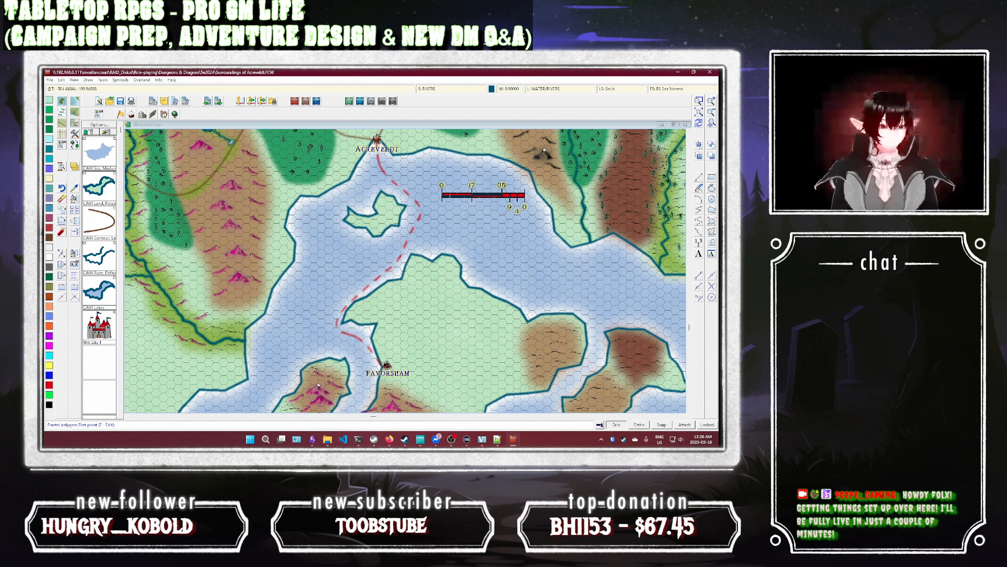
click(318, 385)
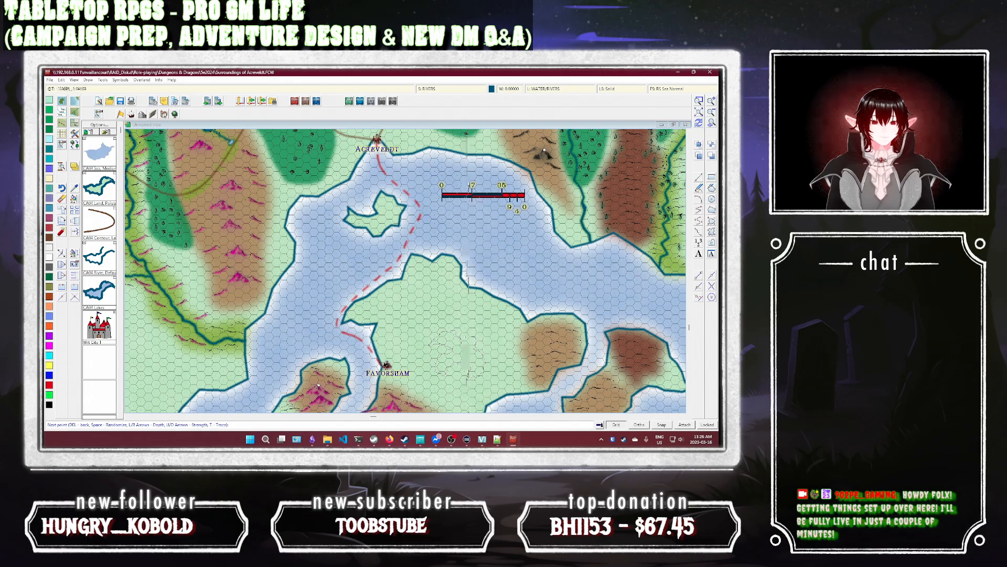
right_click(467, 342)
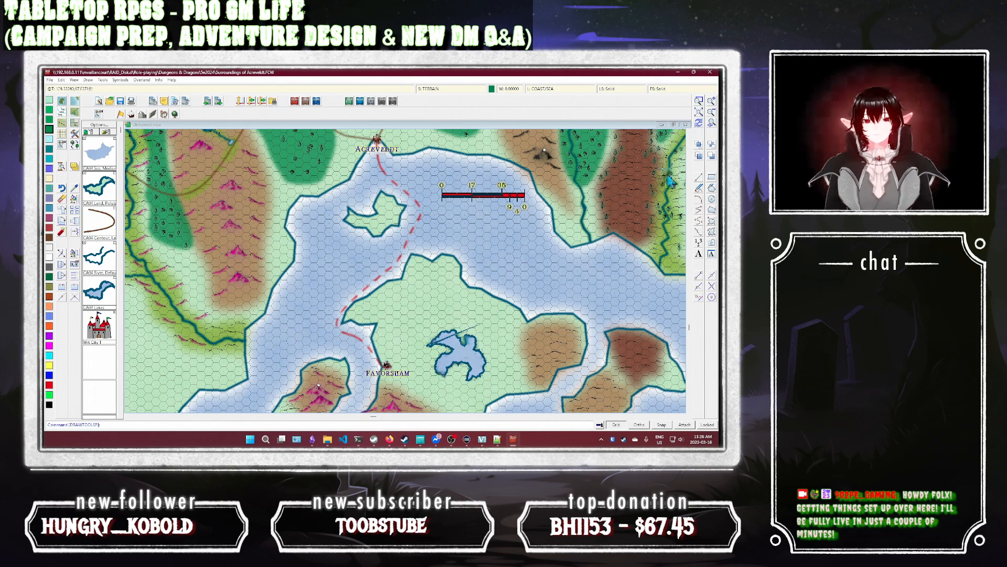
Step: Examine the stray line at the northern edge of the new lake east of Favorsham
click(699, 101)
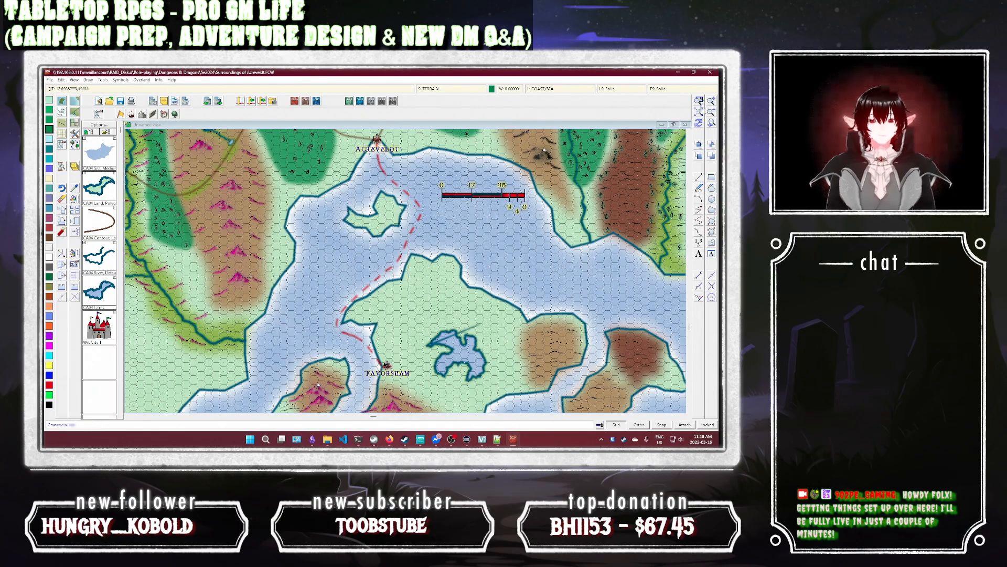
drag(457, 331, 468, 343)
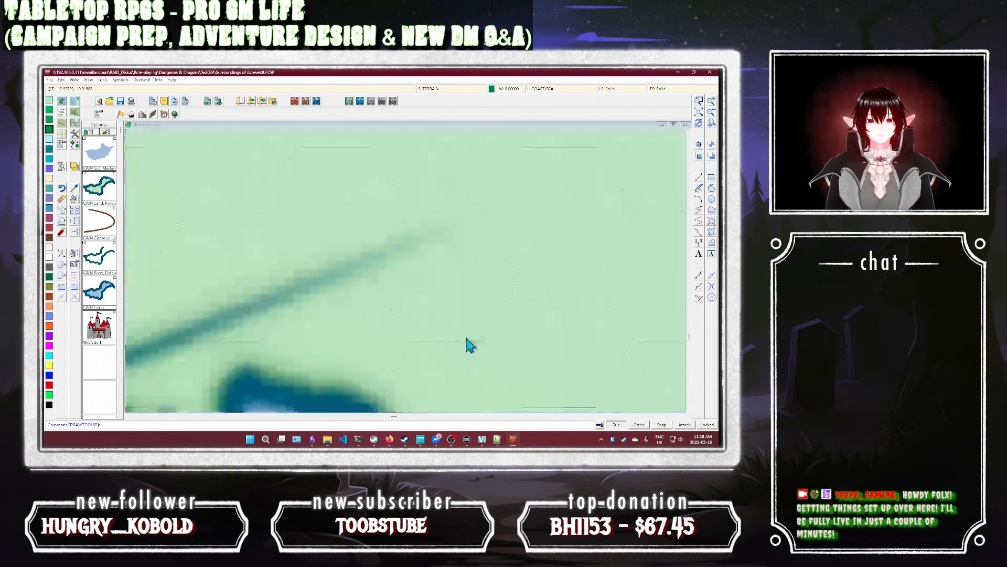
Step: Make COMMON the active drawing sheet and apply the drawing sheet settings
click(61, 274)
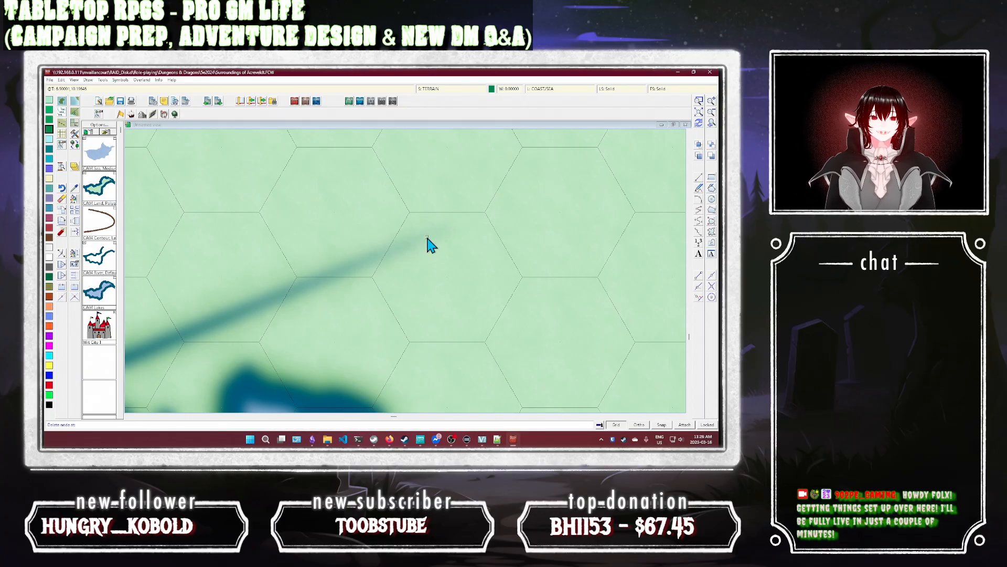
click(428, 89)
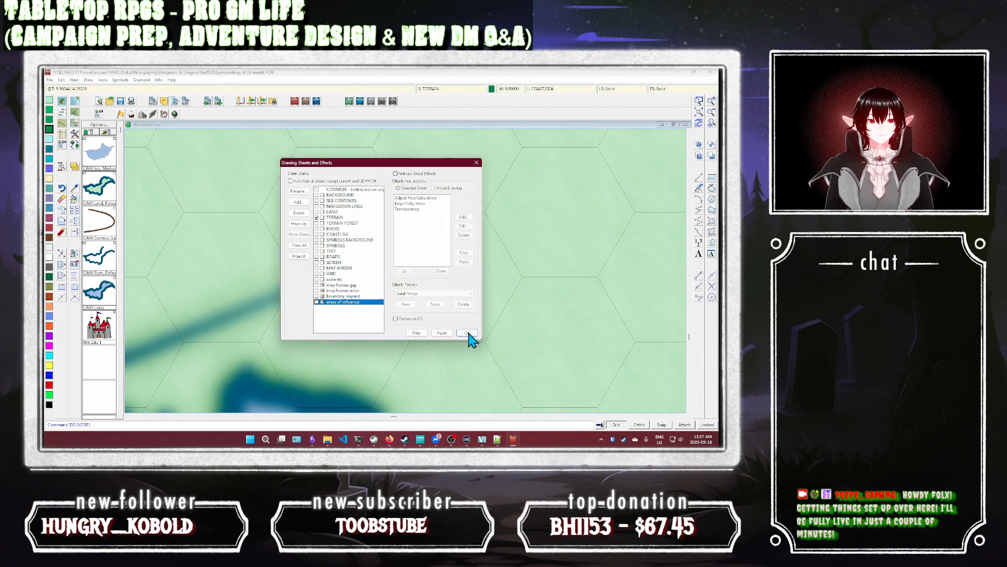
click(467, 333)
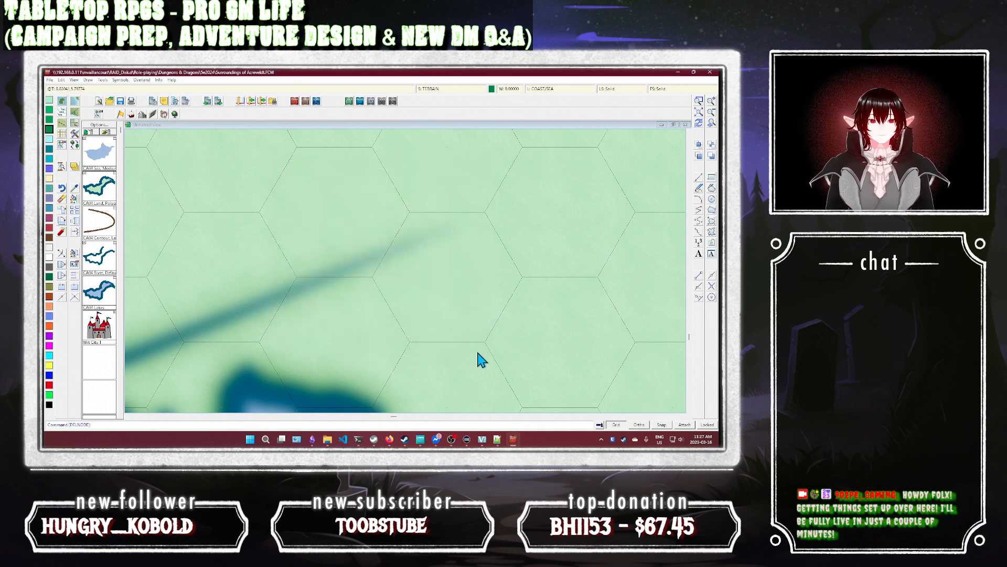
click(431, 89)
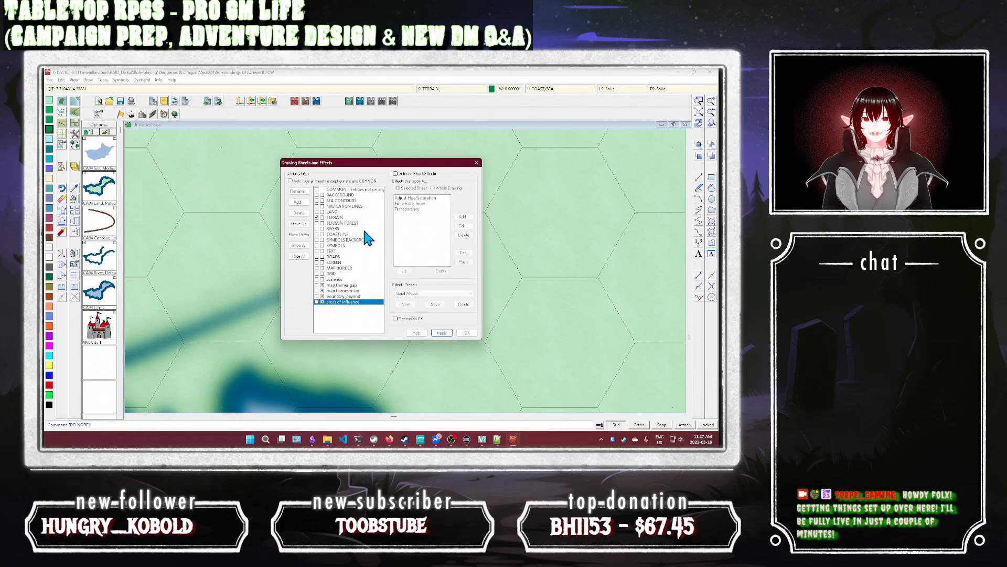
click(315, 189)
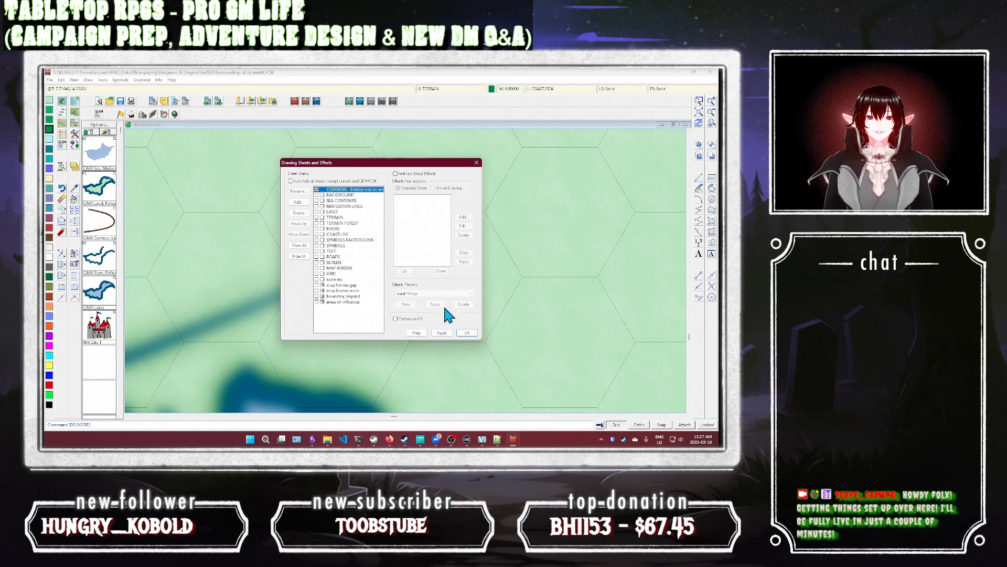
click(441, 332)
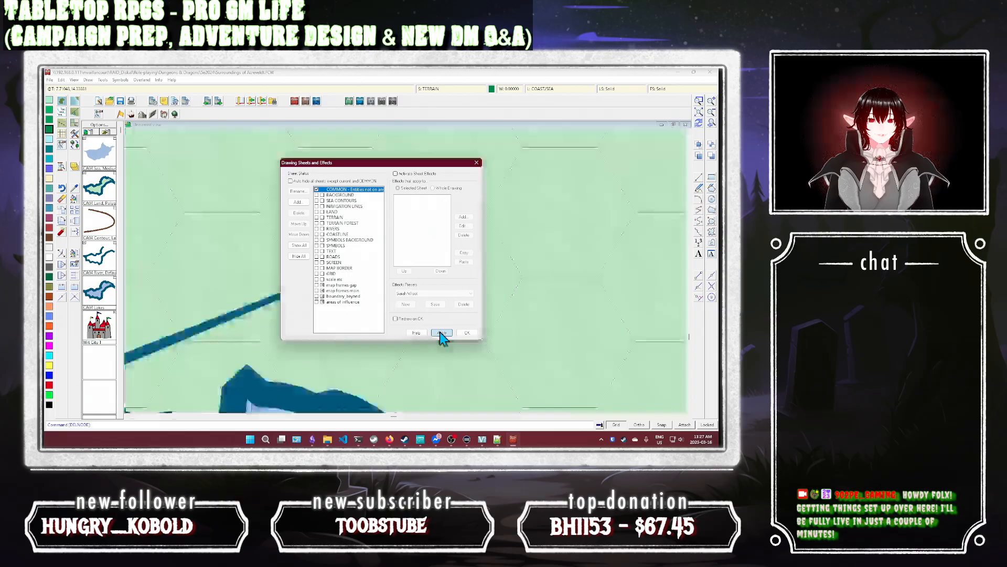
click(475, 333)
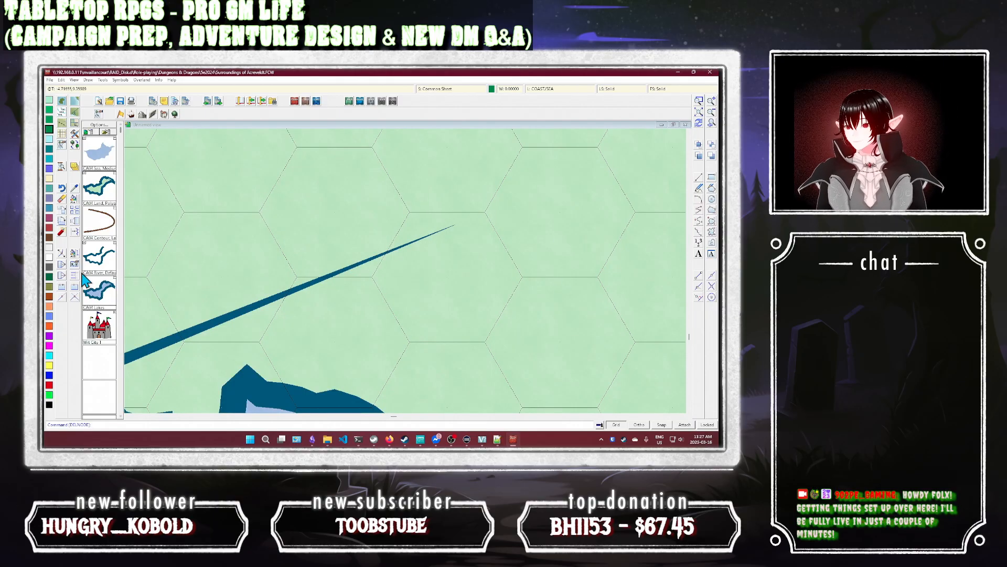
Step: Try to remove the lake's stray spike by deleting nodes at the lake's pointed western tip
click(63, 278)
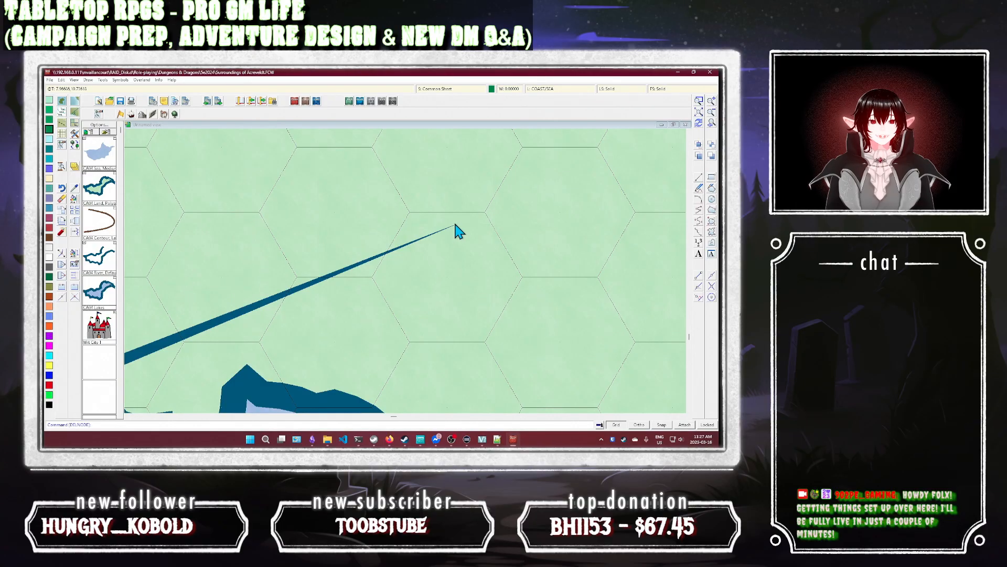
scroll(438, 261, down, 1)
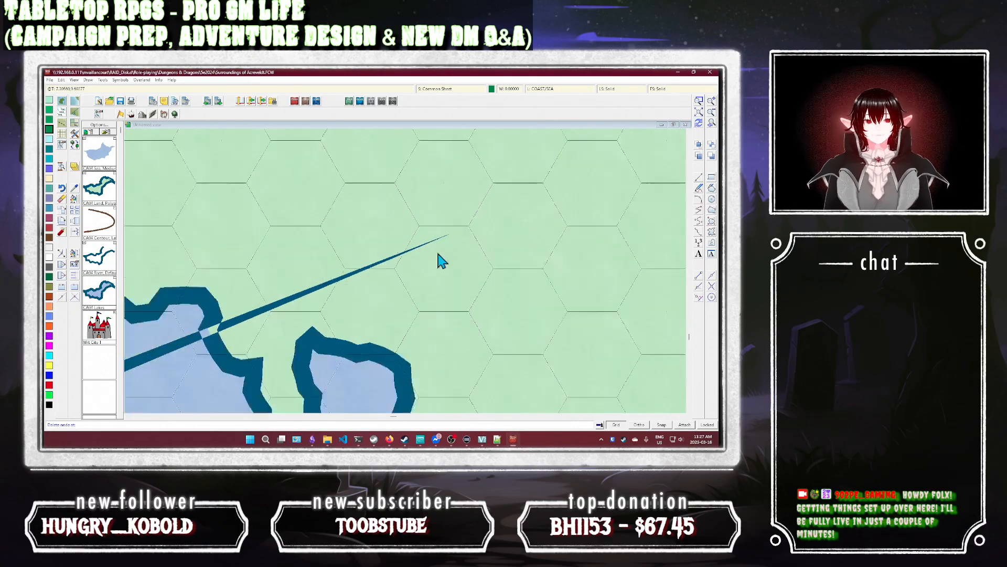
scroll(440, 261, down, 1)
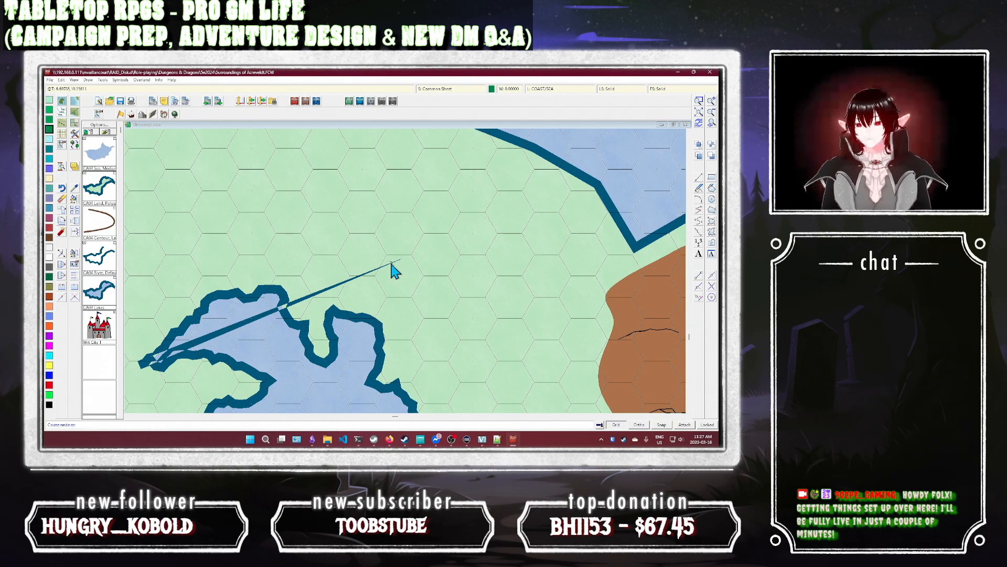
right_click(139, 367)
click(144, 363)
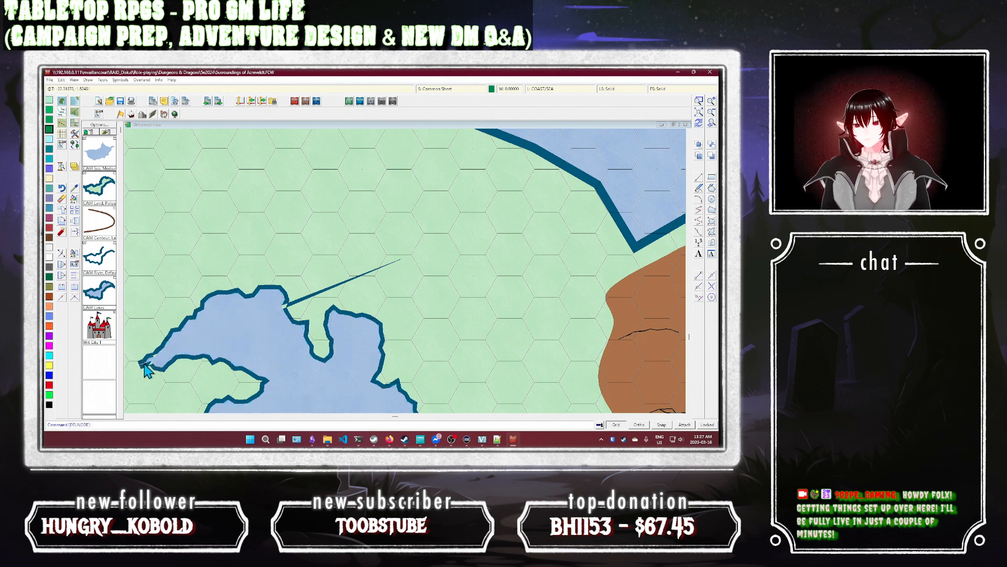
click(699, 123)
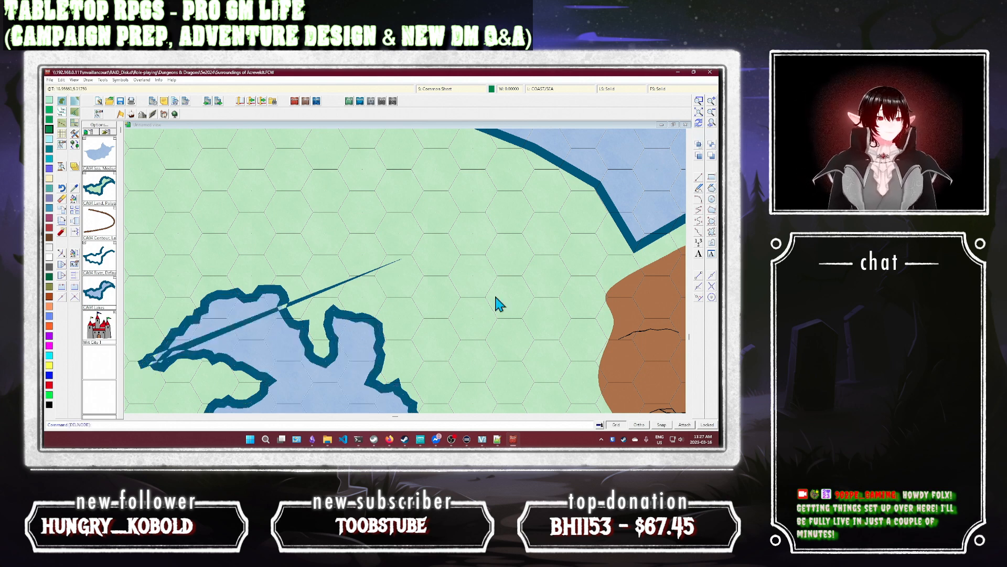
click(400, 310)
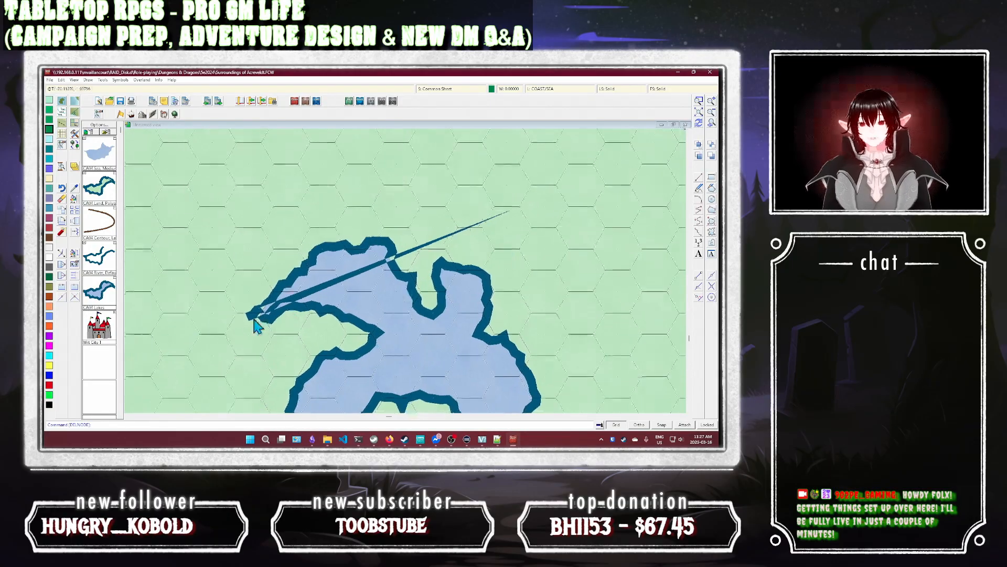
right_click(251, 319)
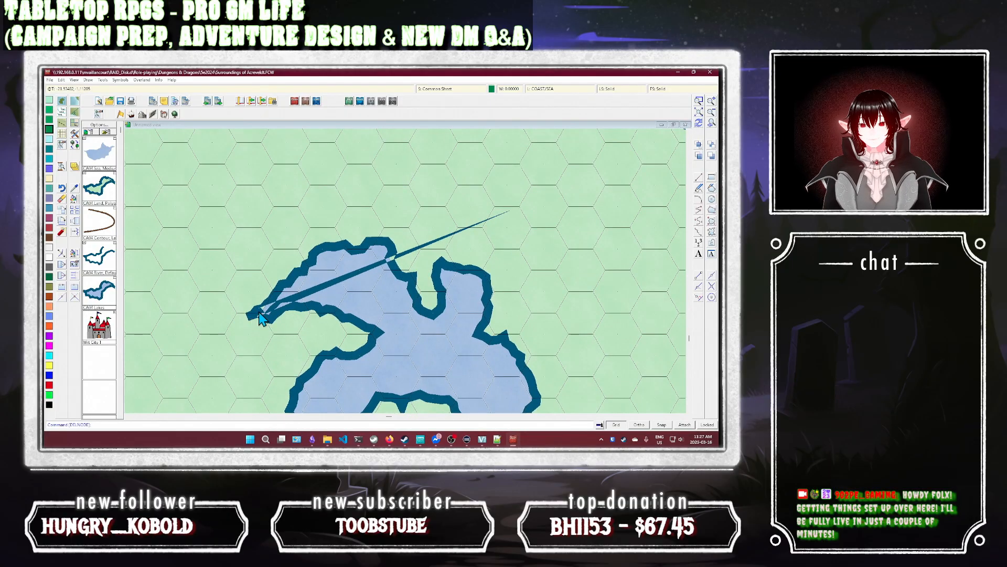
click(259, 311)
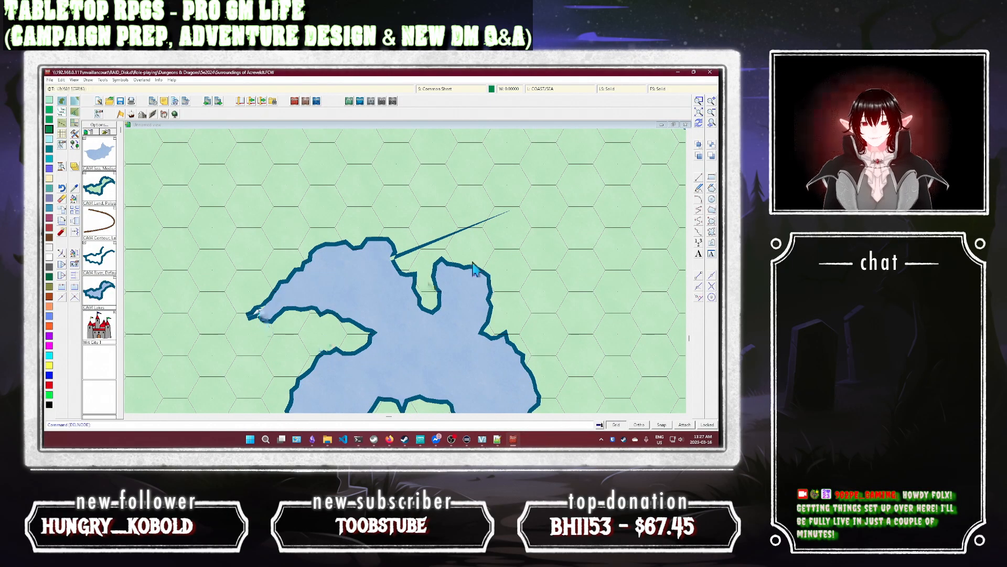
click(699, 123)
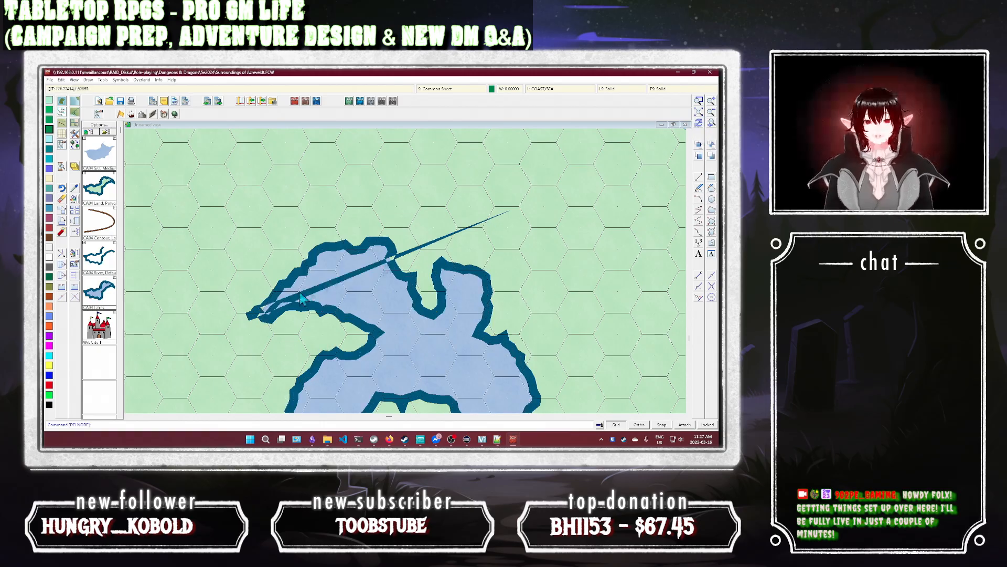
right_click(267, 315)
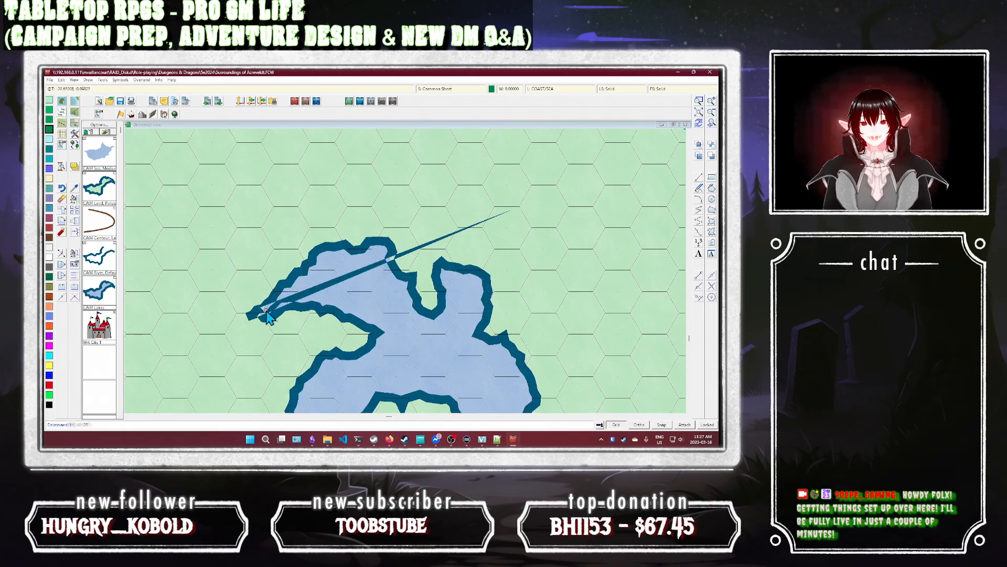
click(259, 311)
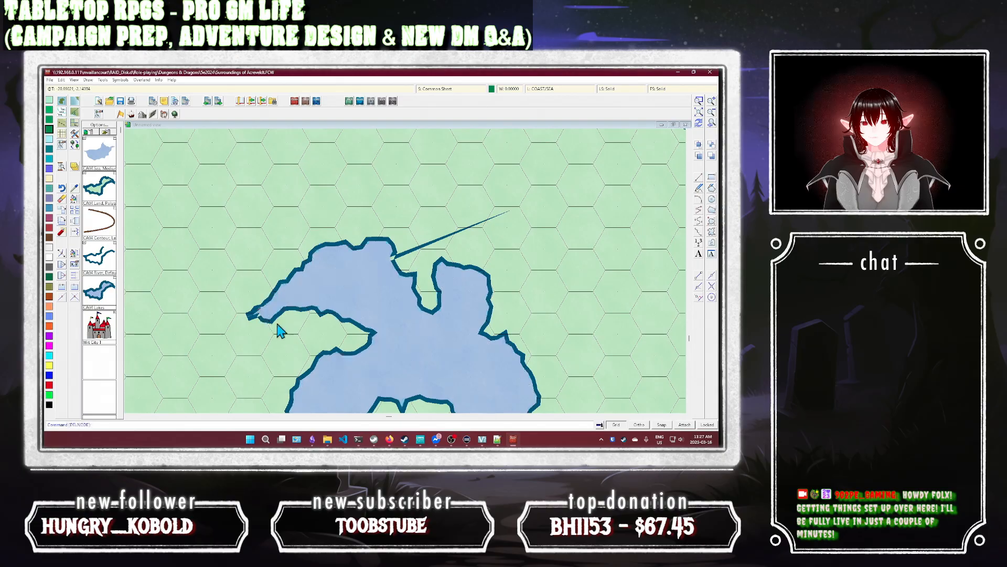
click(699, 124)
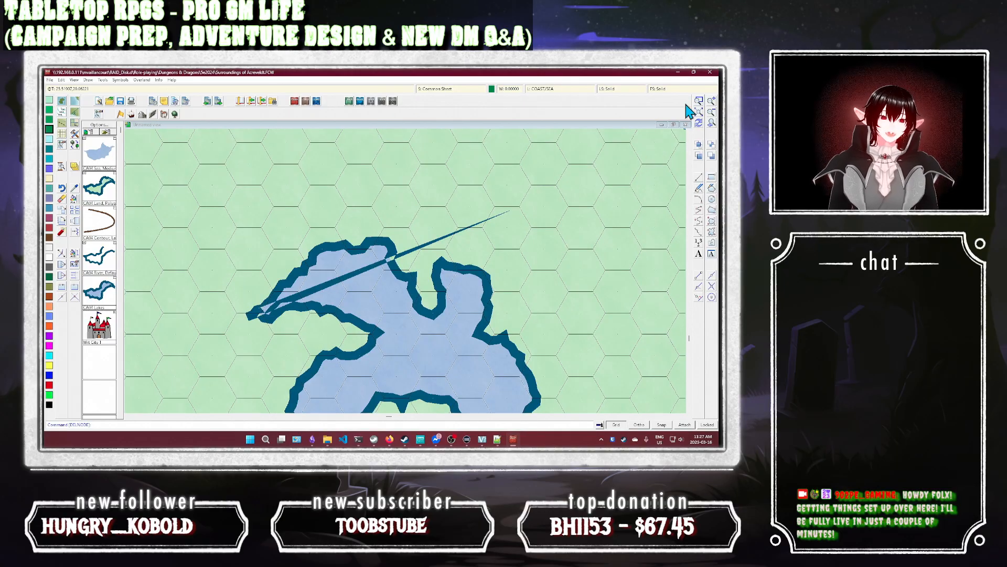
Step: Erase the malformed lake with the stray spike from the island
drag(377, 326, 362, 266)
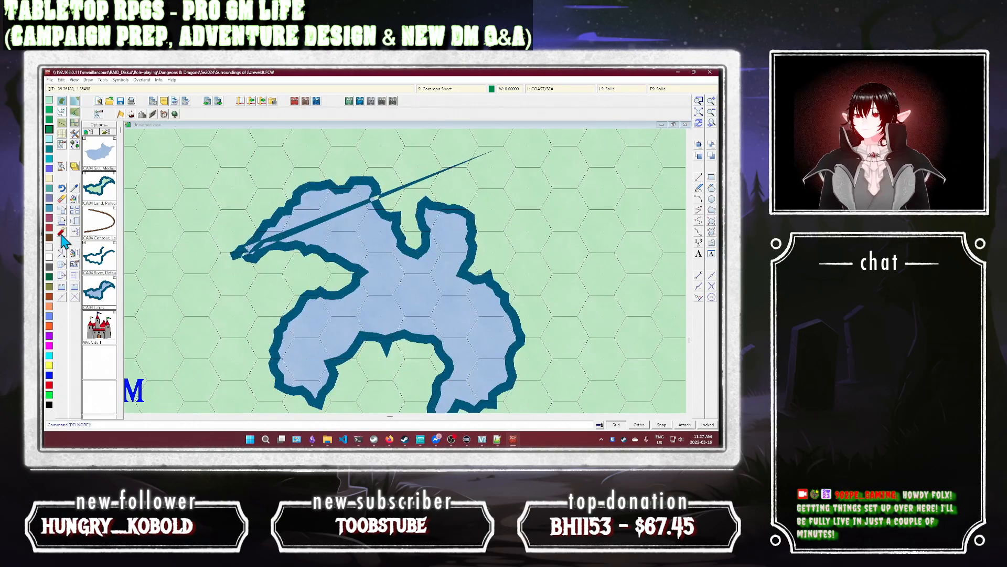
click(61, 207)
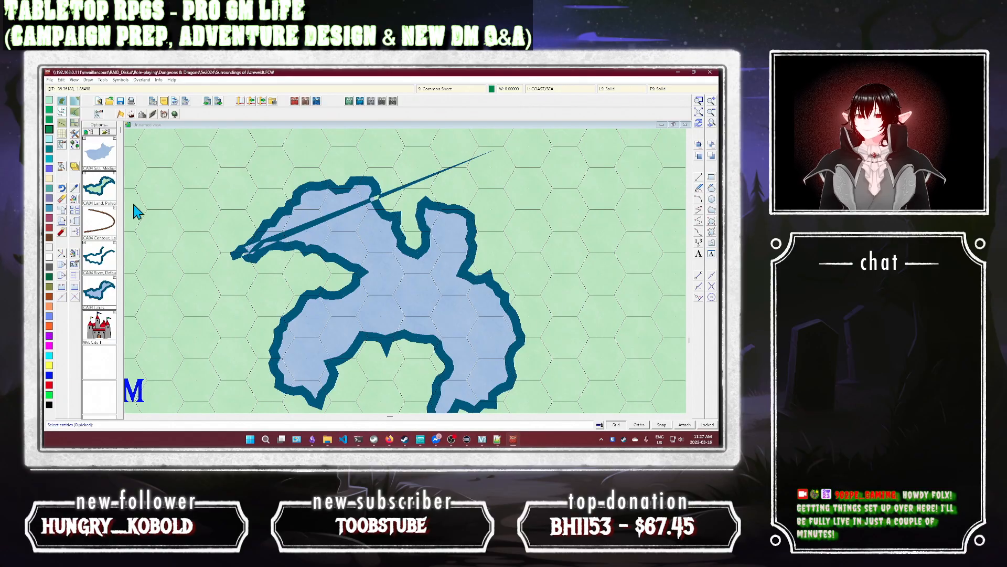
click(277, 221)
right_click(275, 220)
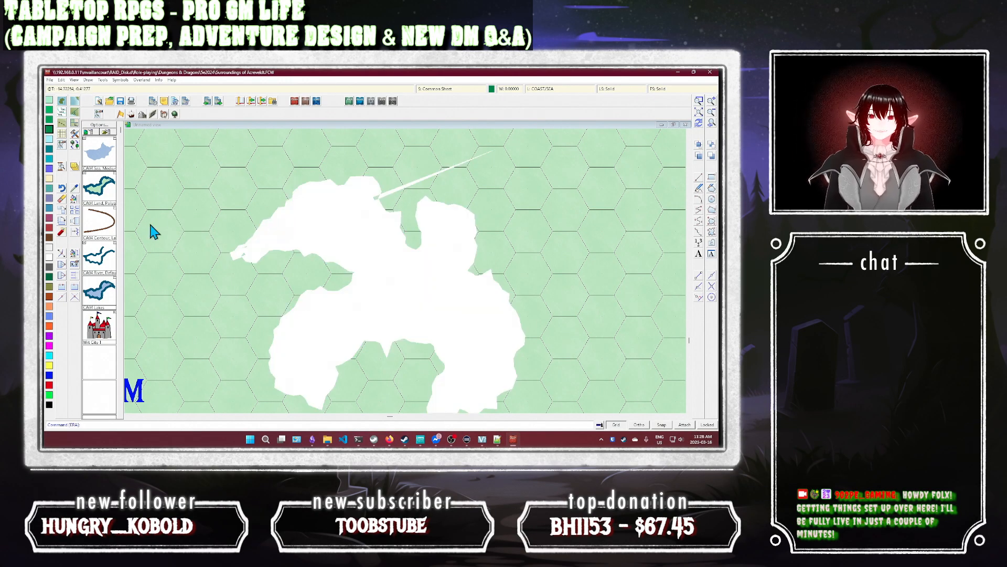
Step: Trace a fractal lake polygon along the erased lake's outline with the lake drawing tool
click(97, 293)
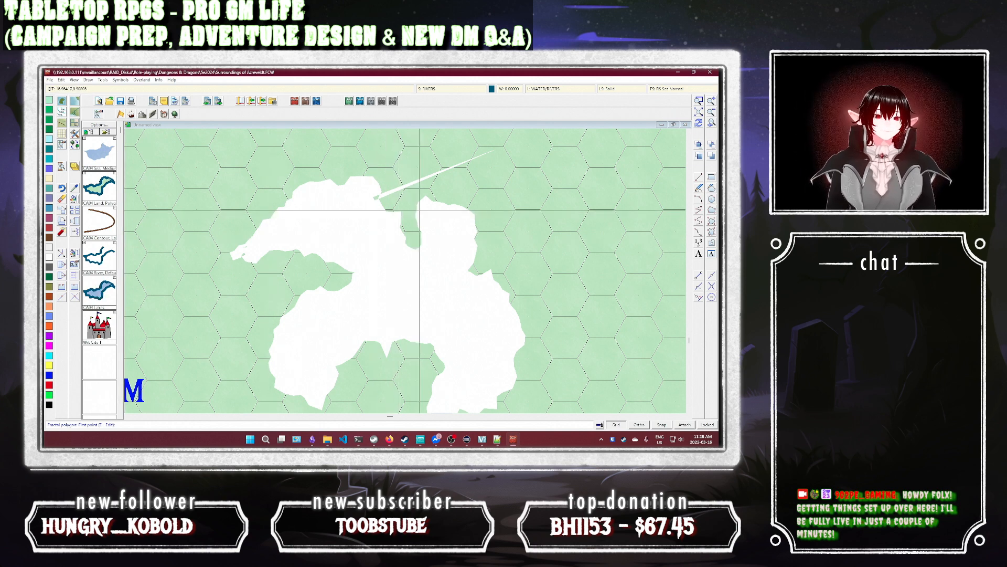
click(380, 197)
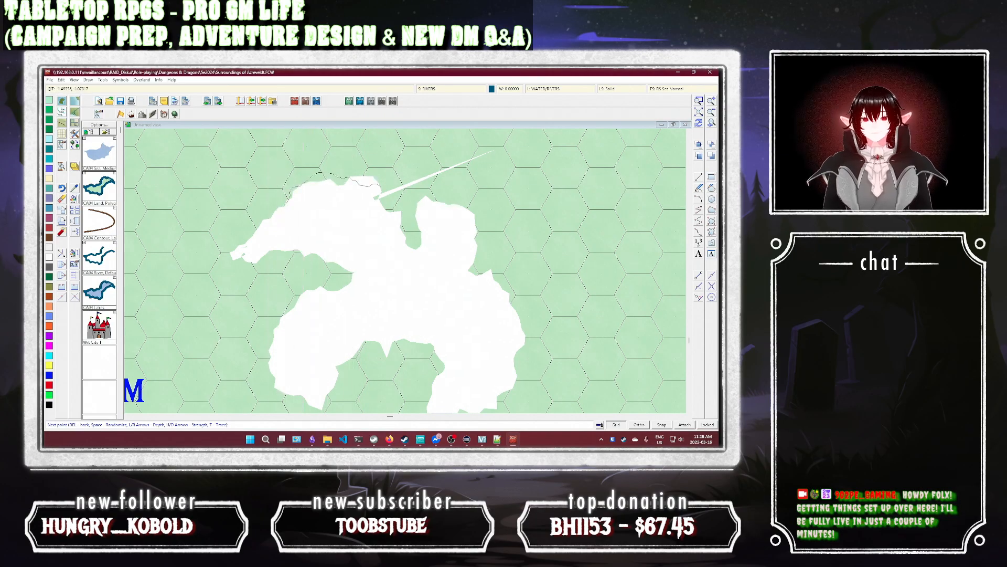
click(230, 256)
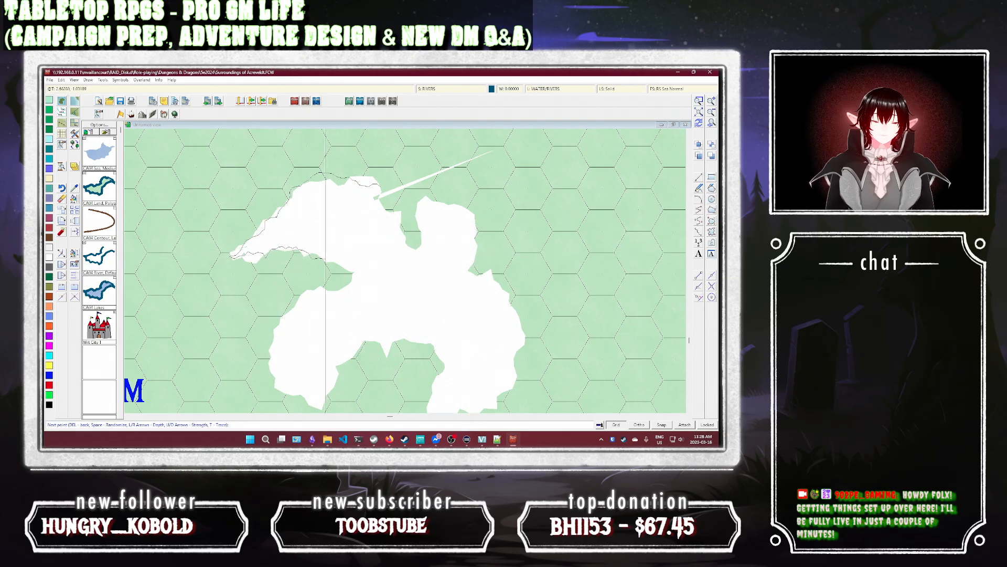
click(357, 272)
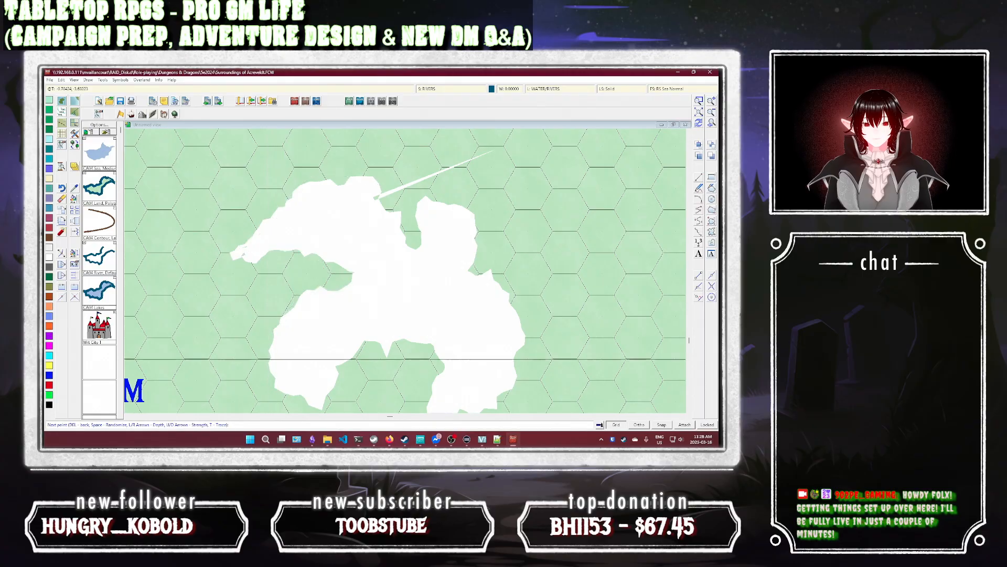
click(281, 391)
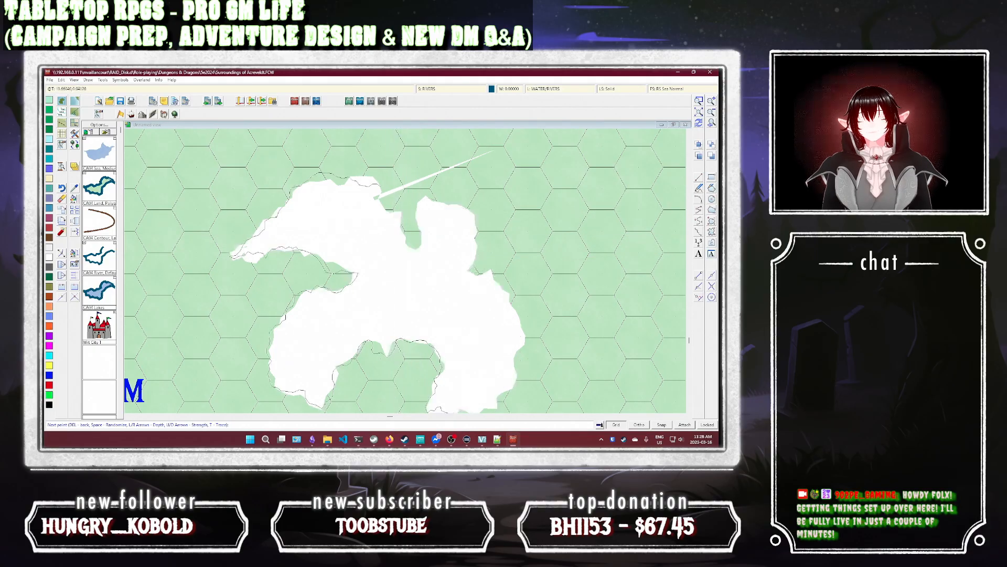
right_click(381, 195)
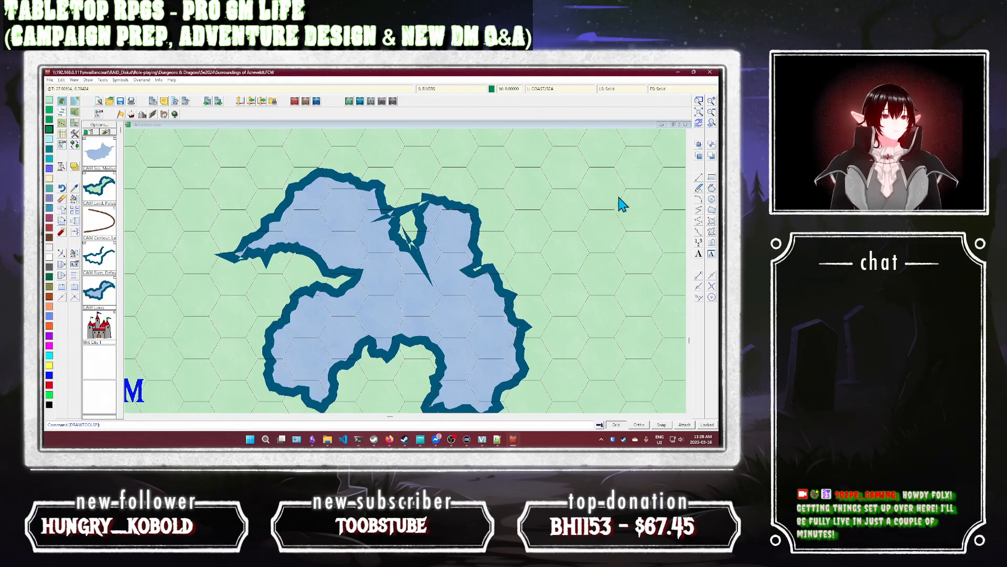
click(712, 113)
click(711, 113)
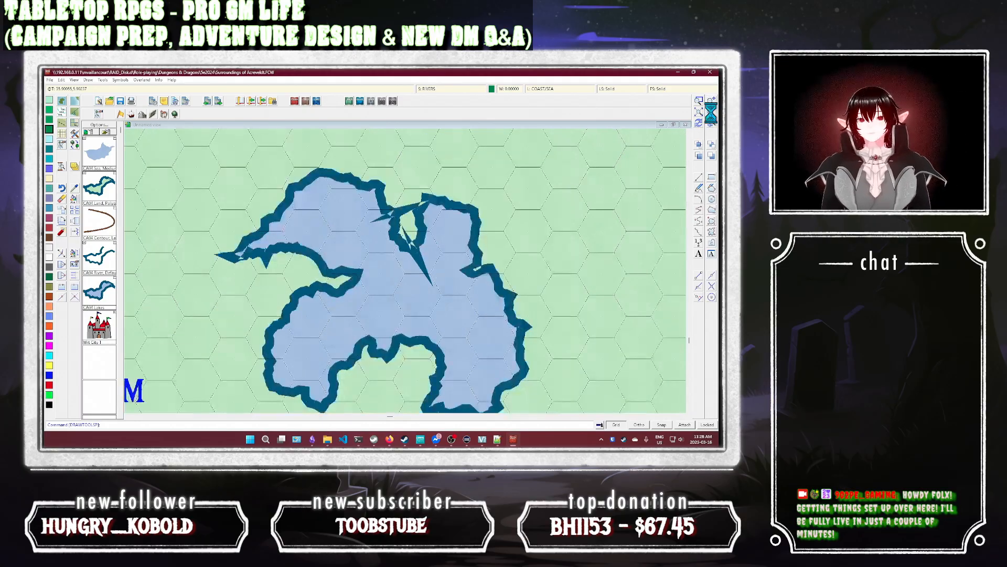
click(711, 113)
click(711, 114)
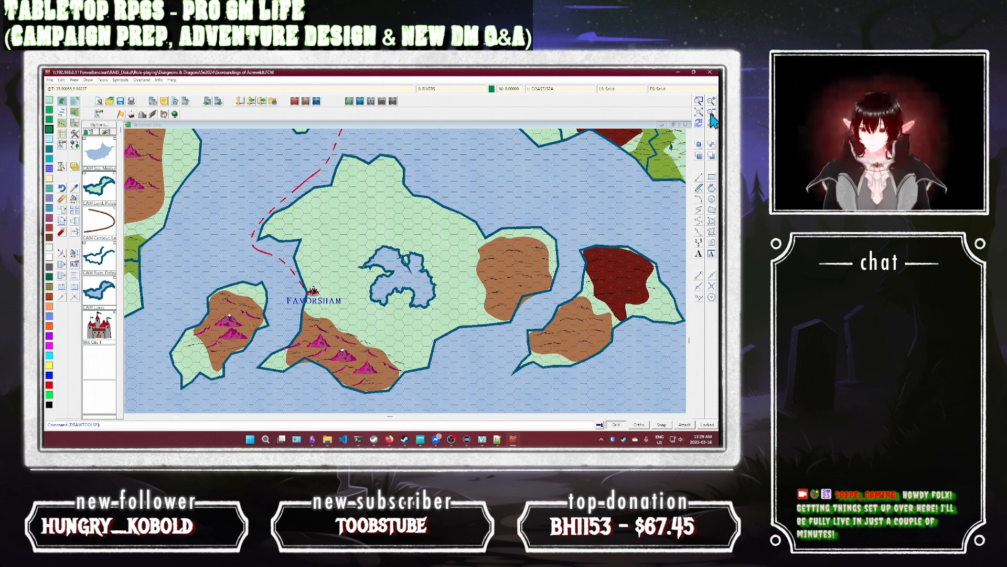
click(712, 116)
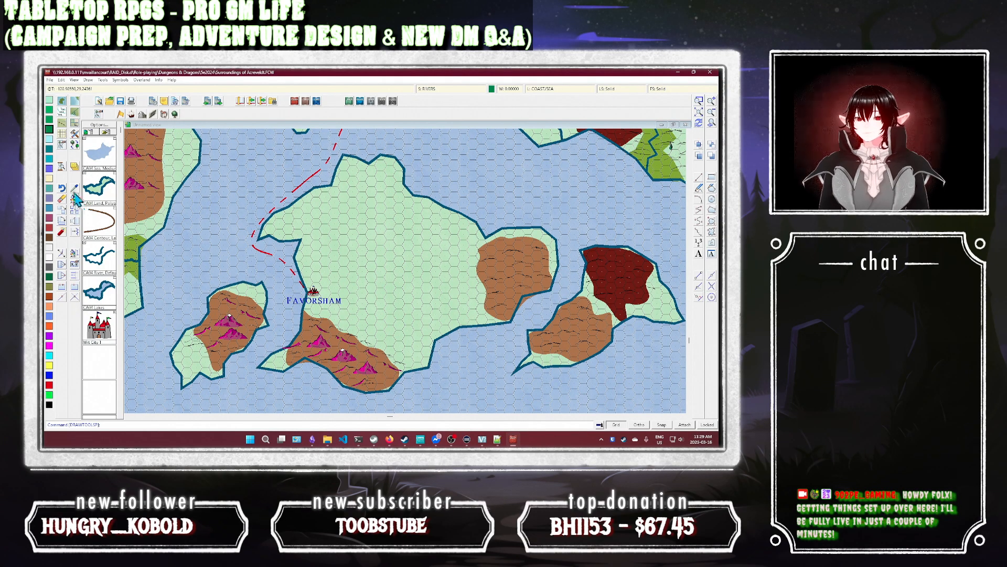
Step: Change the draw method of the River, Lakes drawing tool from fractal to smooth polygon
click(75, 143)
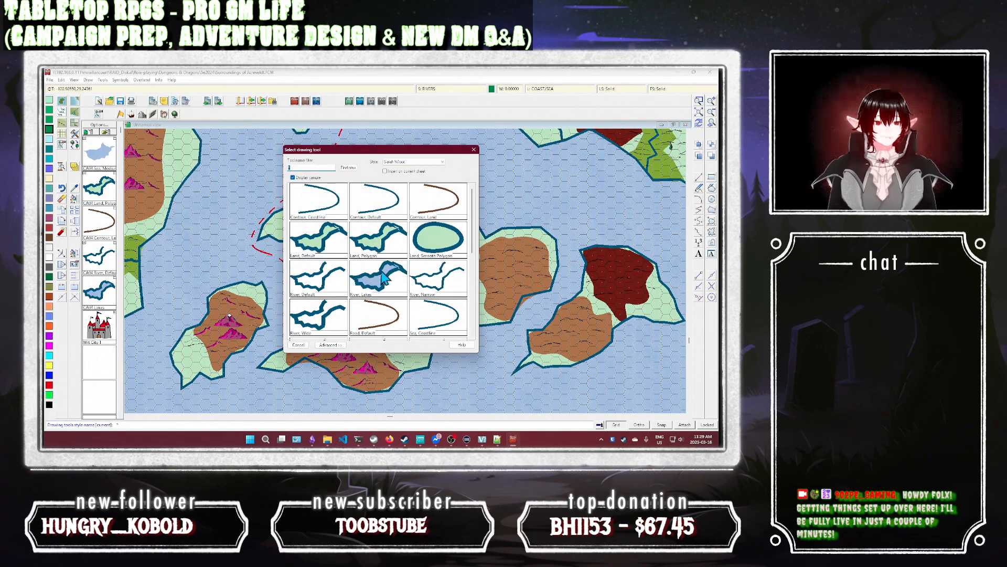
click(330, 345)
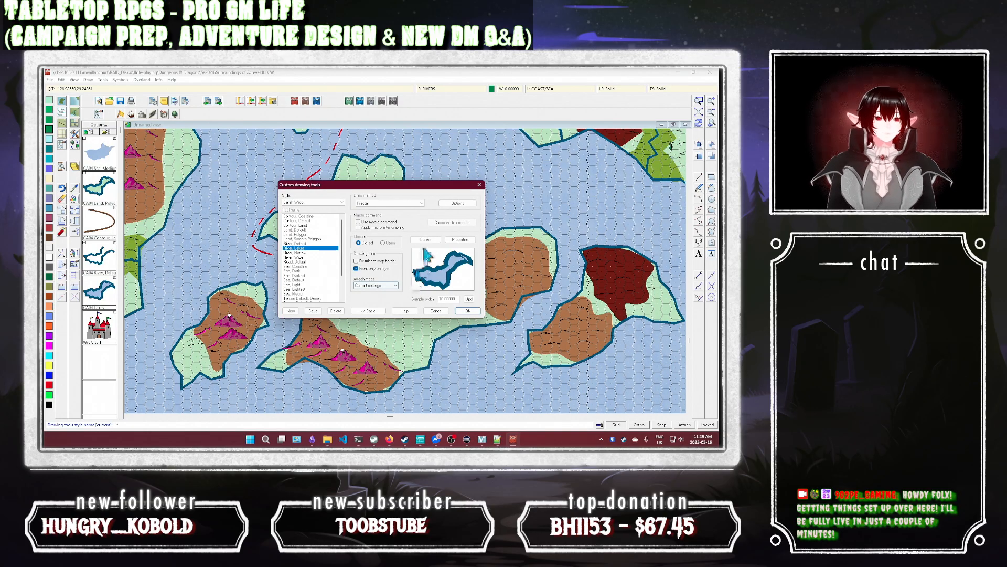
click(420, 203)
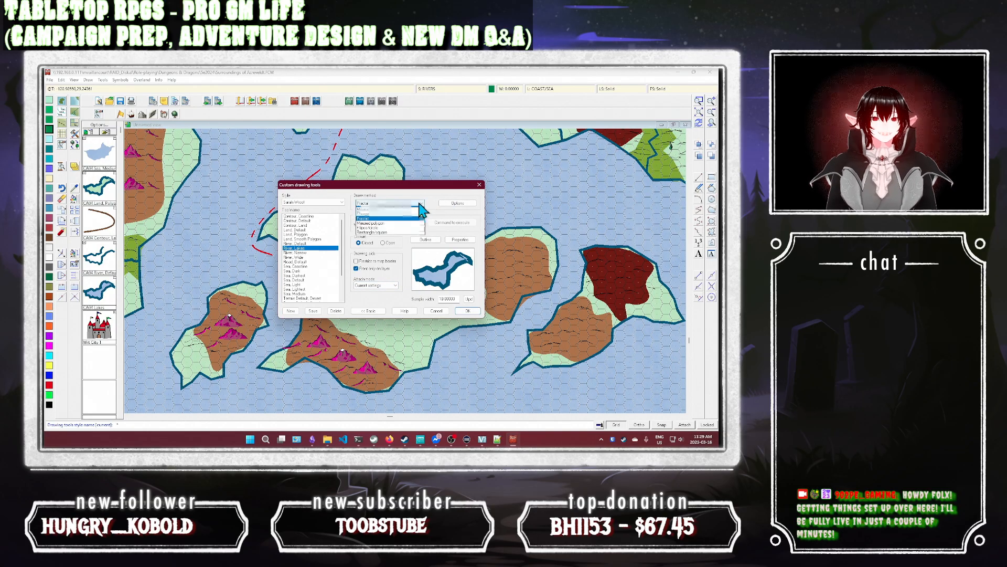
click(393, 210)
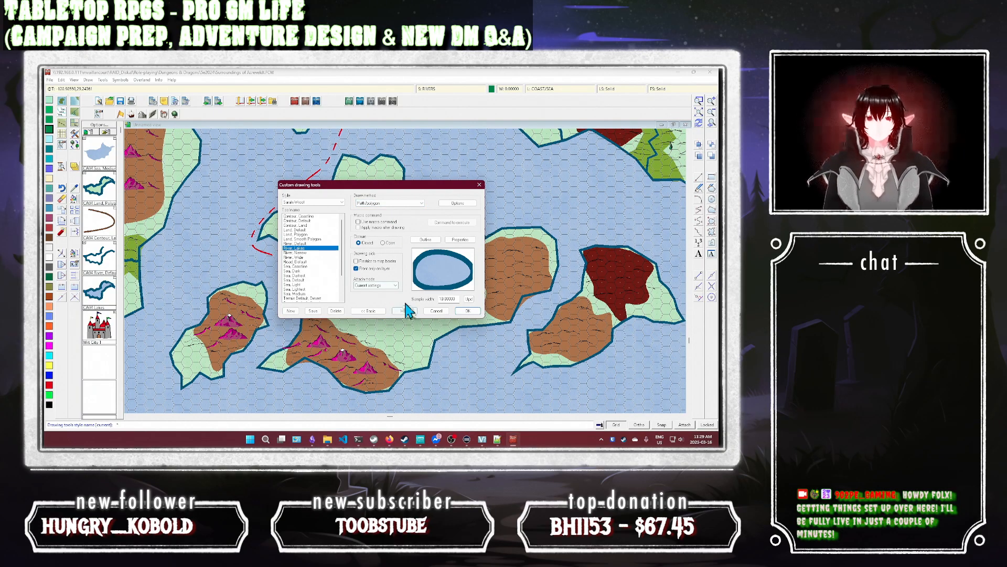
click(467, 311)
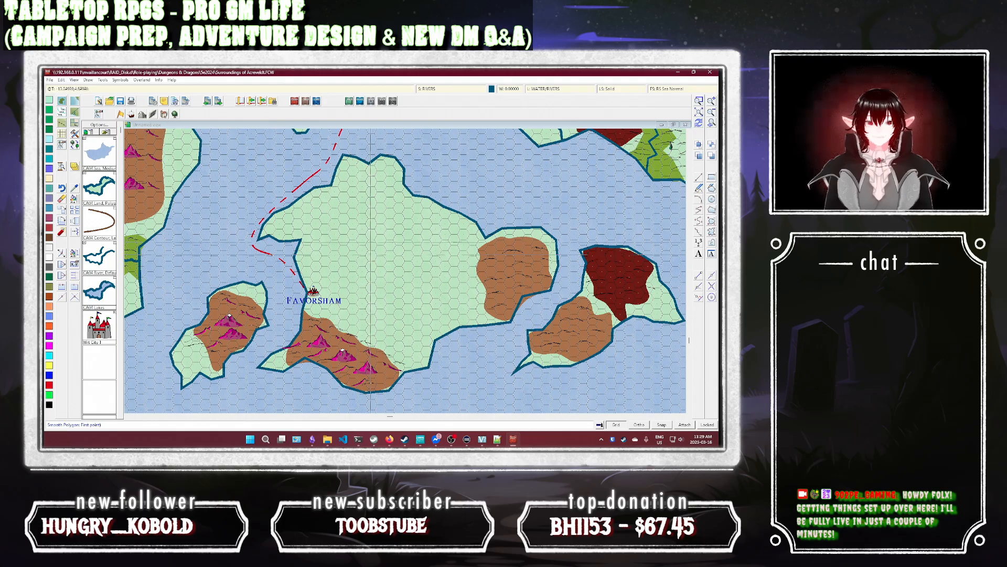
Step: Try a wavy, smooth-edged lake across the middle of the large island, then undo it
click(371, 236)
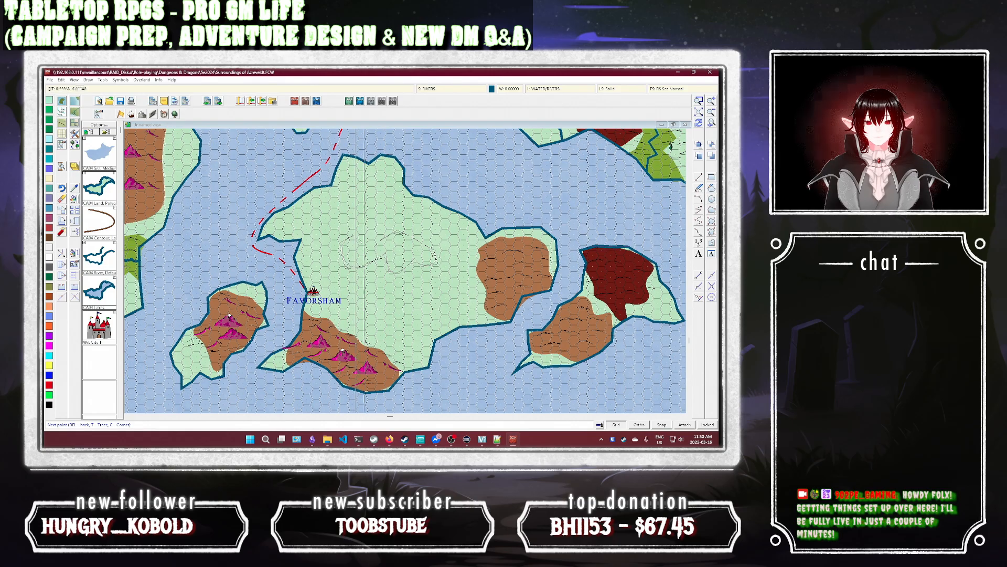
right_click(365, 246)
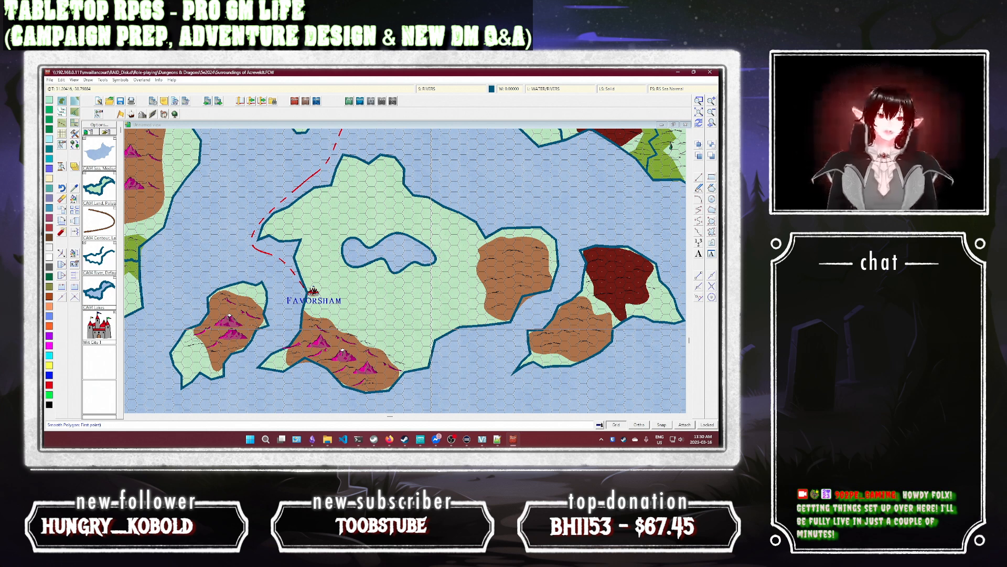
key(Escape)
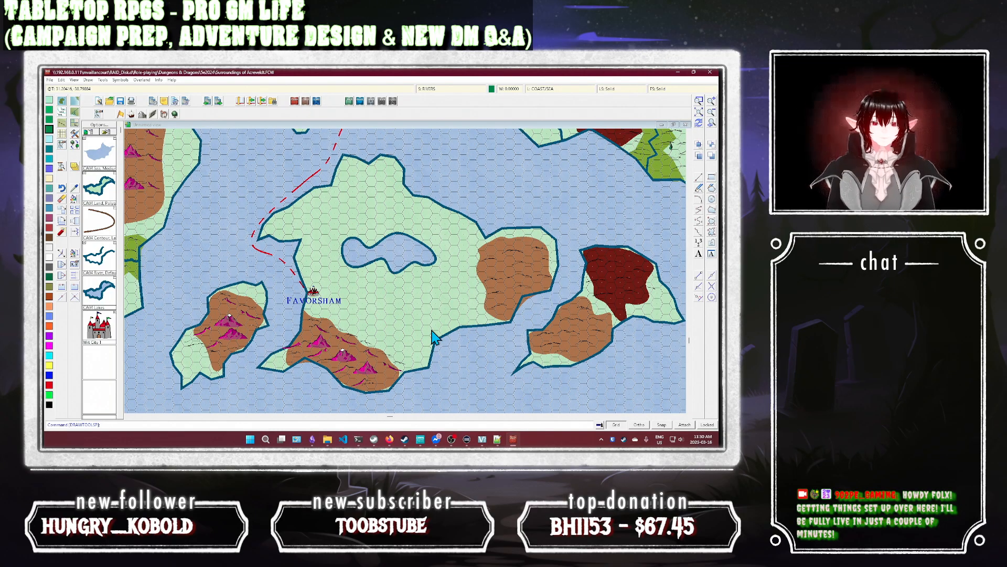
key(ctrl+z)
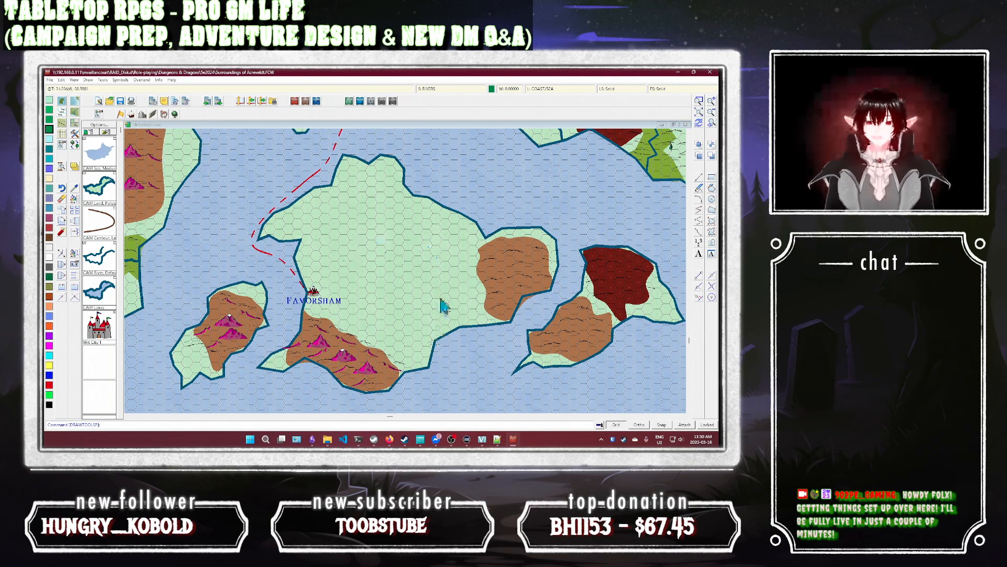
Step: Draw a smooth-edged lake with several rounded arms in the middle of the large island using the River, Lakes tool
click(700, 101)
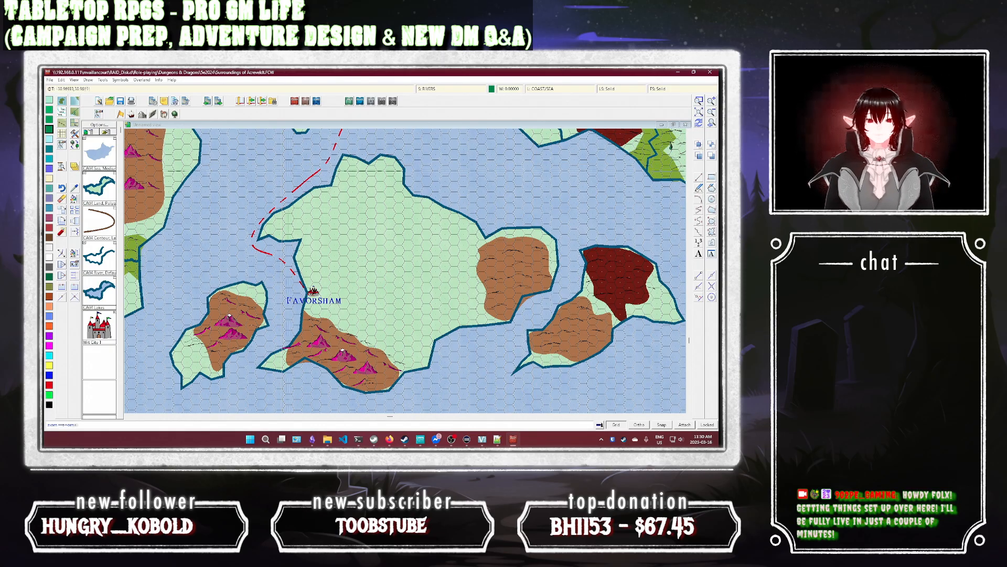
click(286, 171)
click(540, 367)
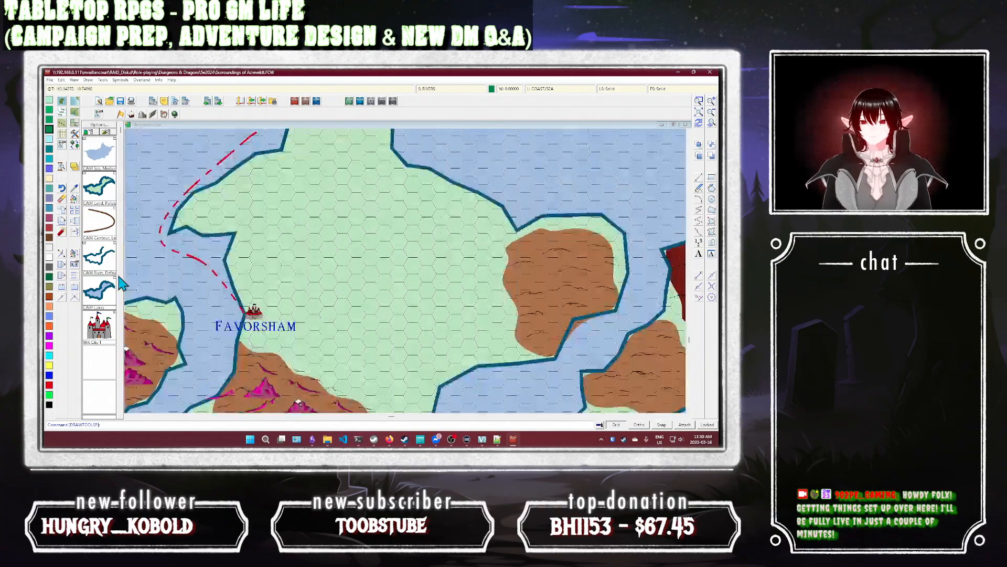
click(105, 297)
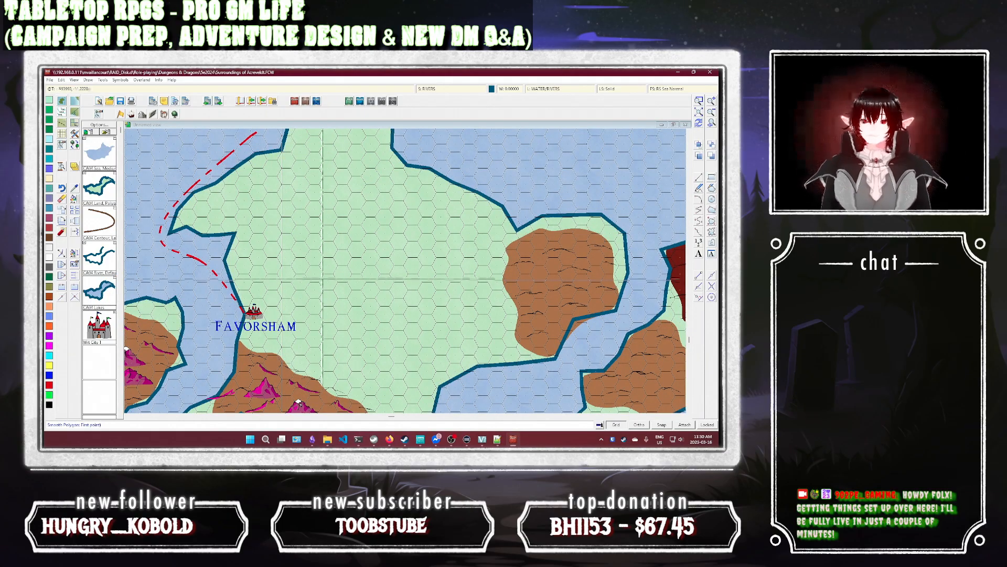
click(87, 145)
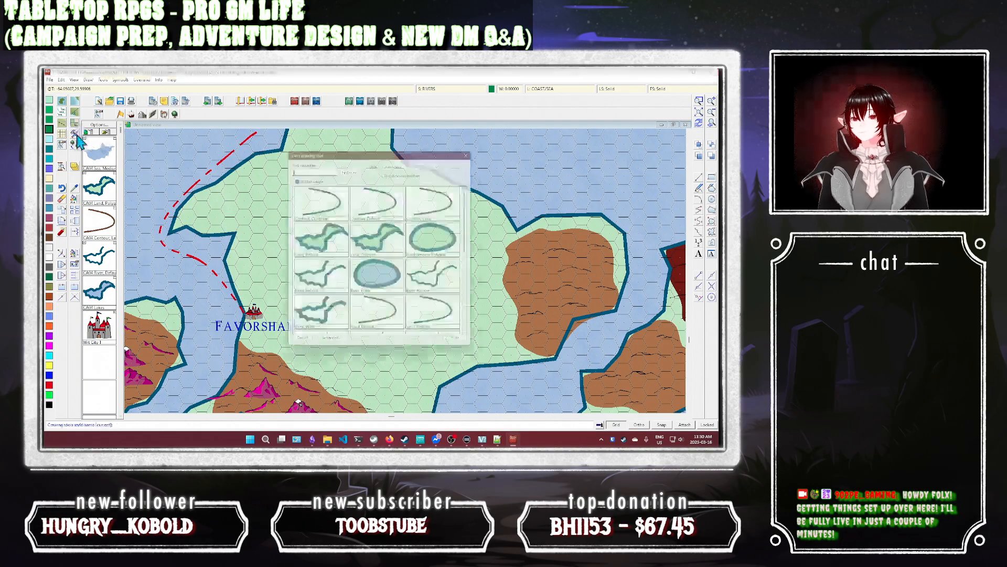
click(374, 278)
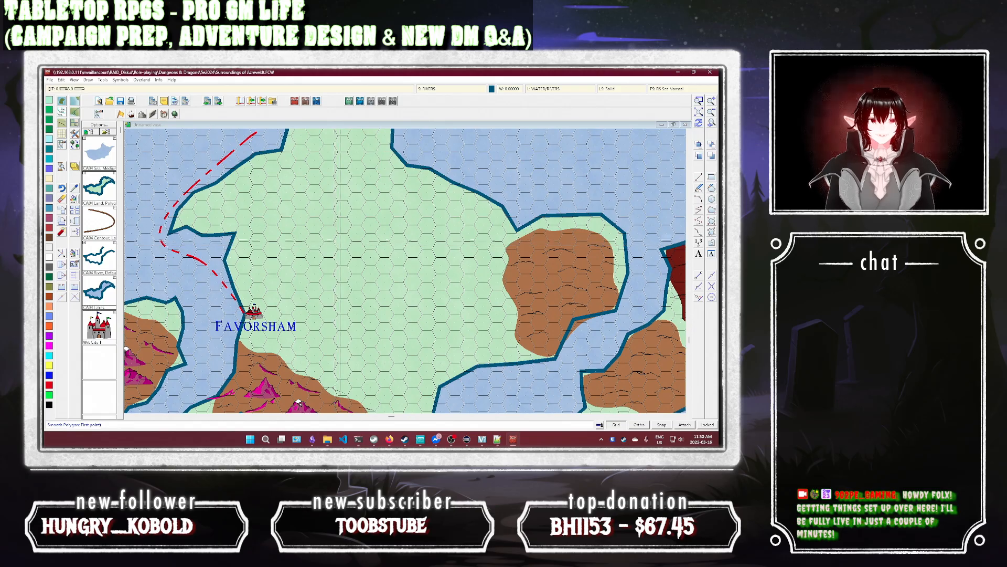
click(340, 242)
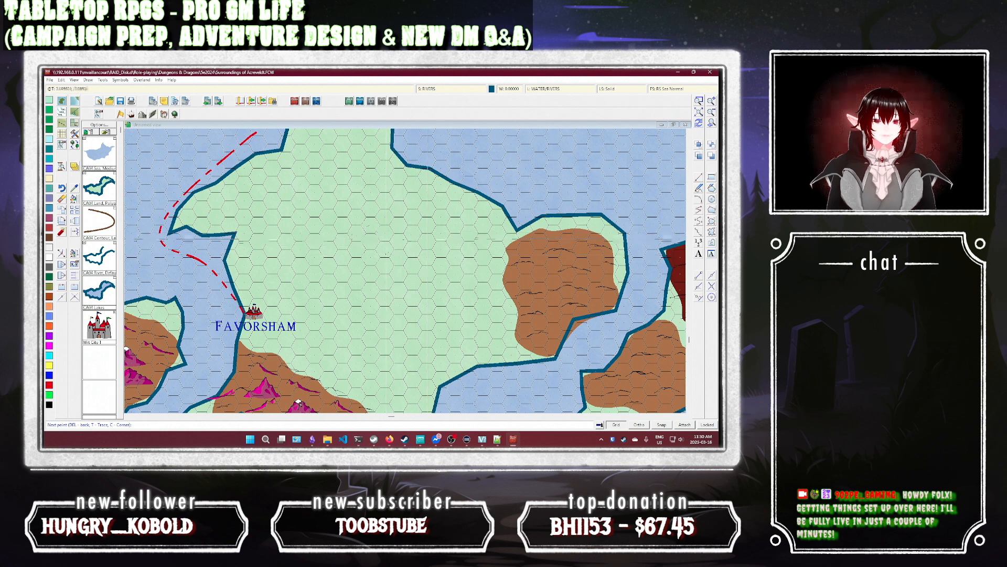
click(428, 240)
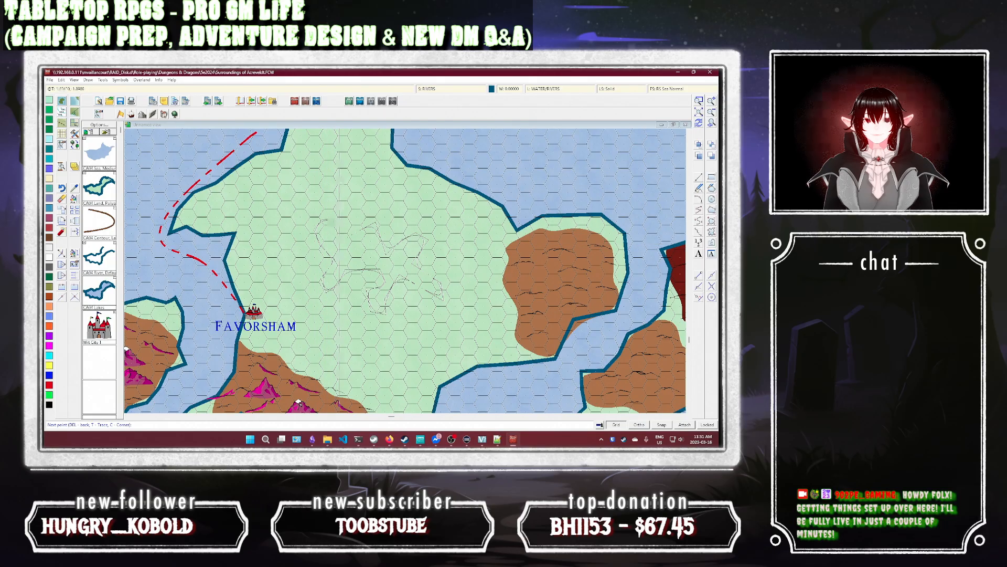
right_click(443, 298)
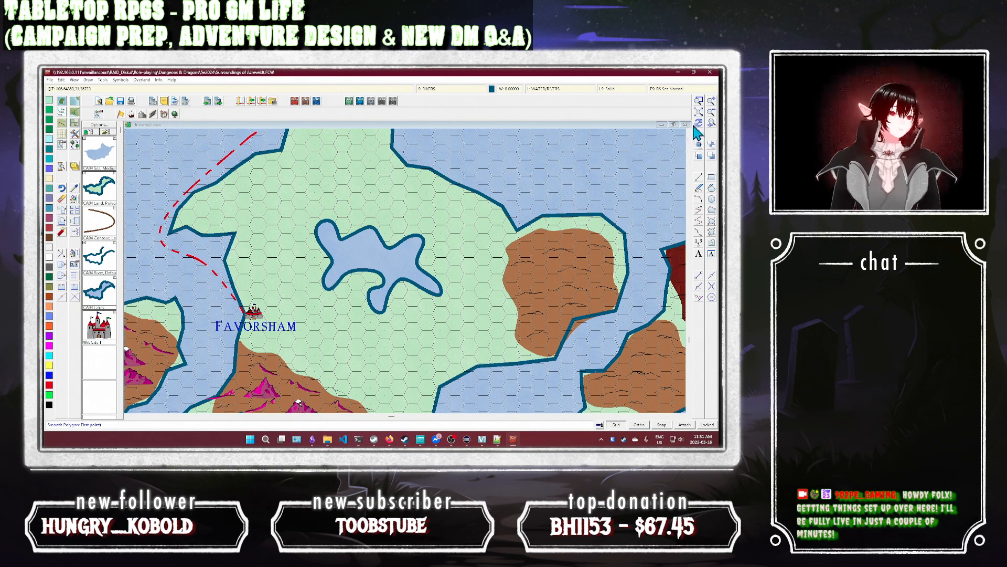
key(Escape)
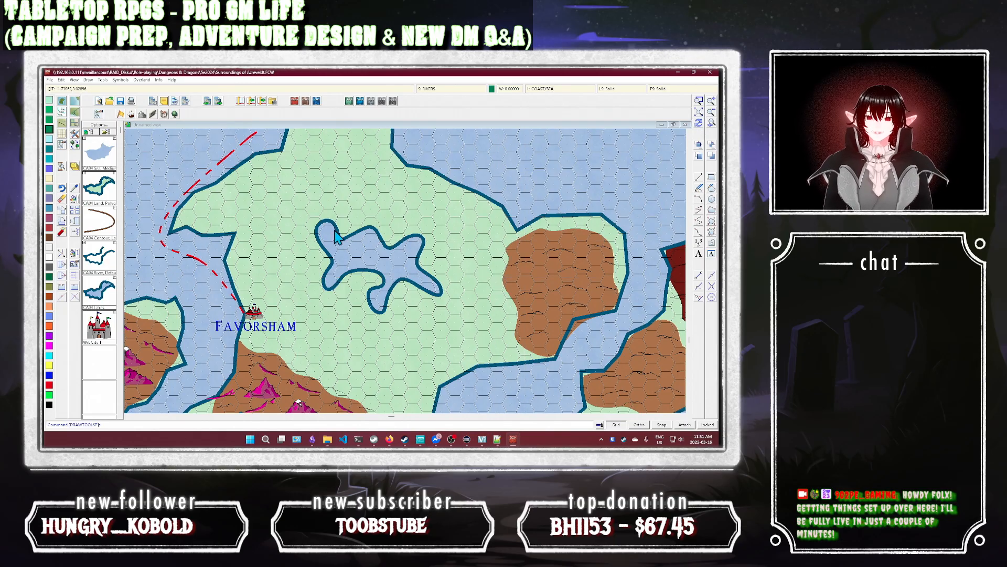
Step: Draw a winding fractal river from the lake's southwestern tip to the coast at Favorsham and save the map
scroll(338, 229, down, 2)
scroll(372, 320, up, 2)
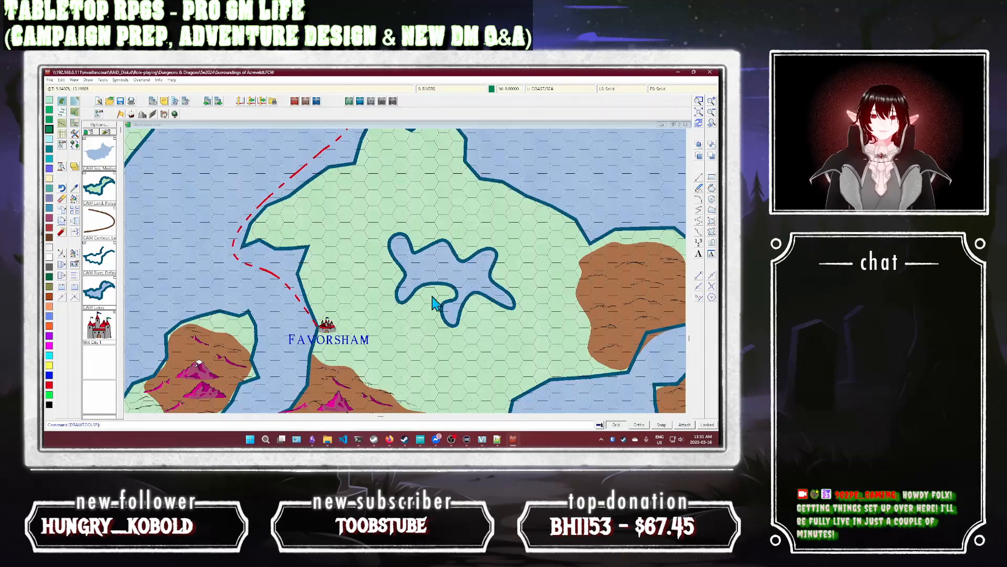
click(105, 263)
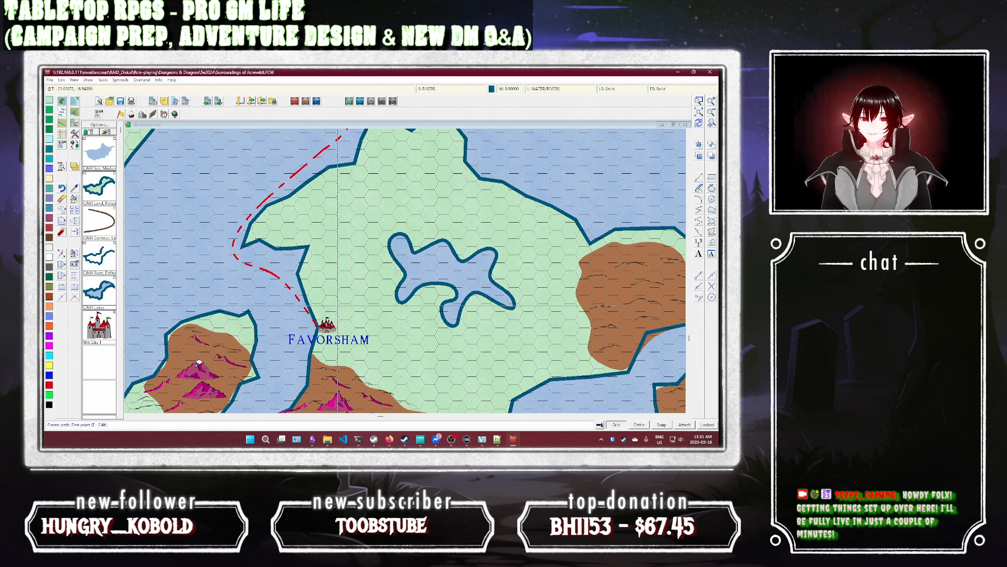
scroll(342, 303, up, 2)
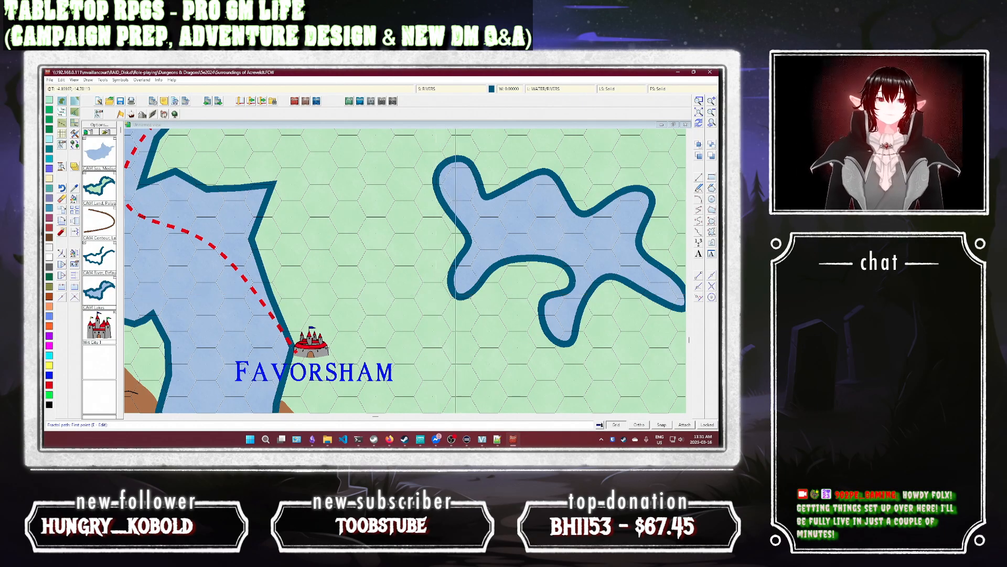
click(453, 297)
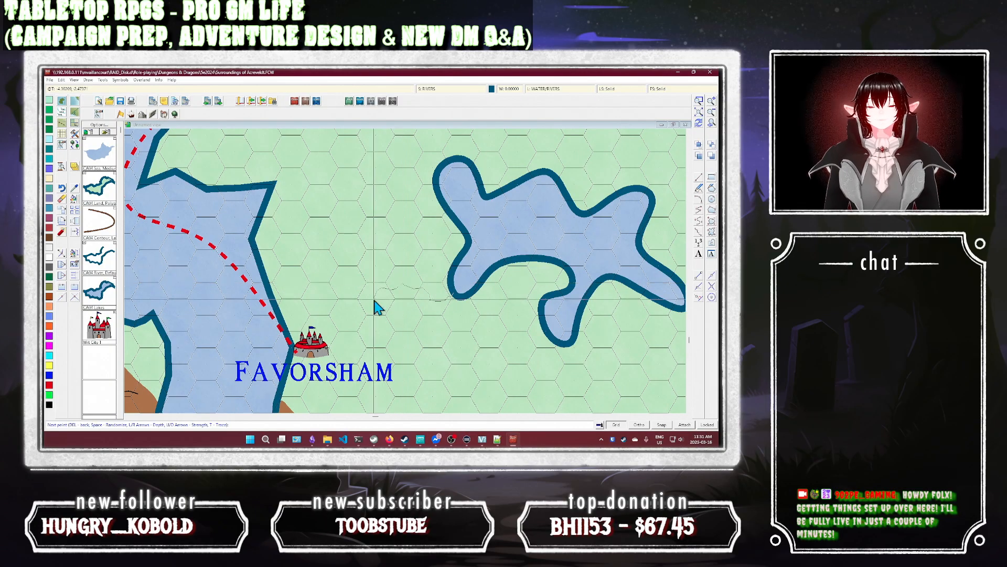
click(375, 333)
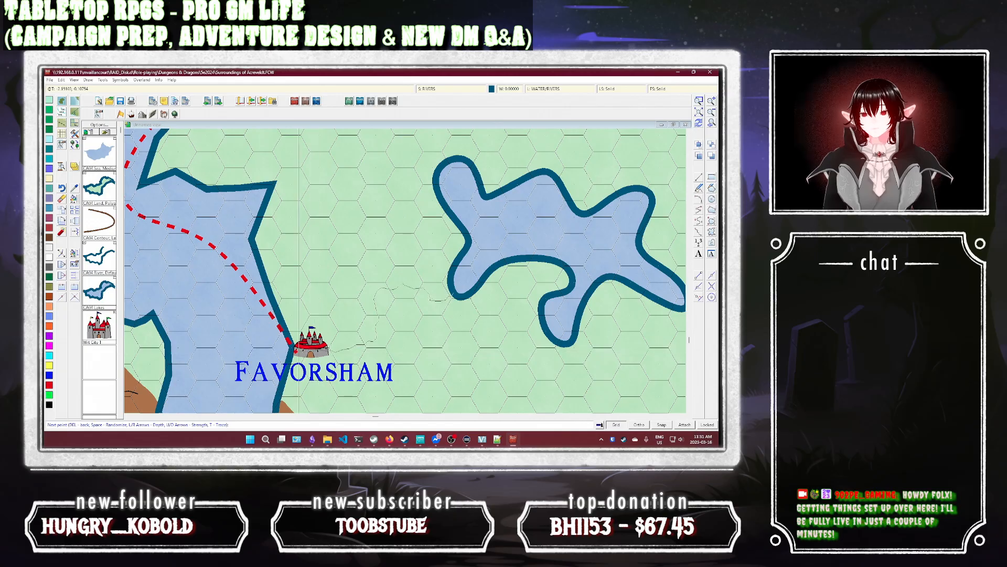
click(291, 348)
right_click(291, 347)
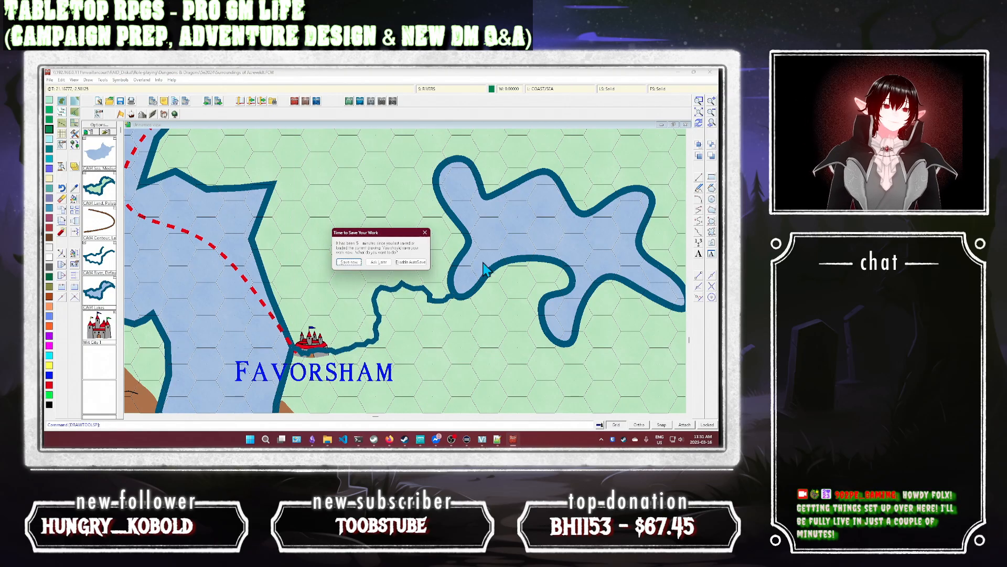
click(349, 261)
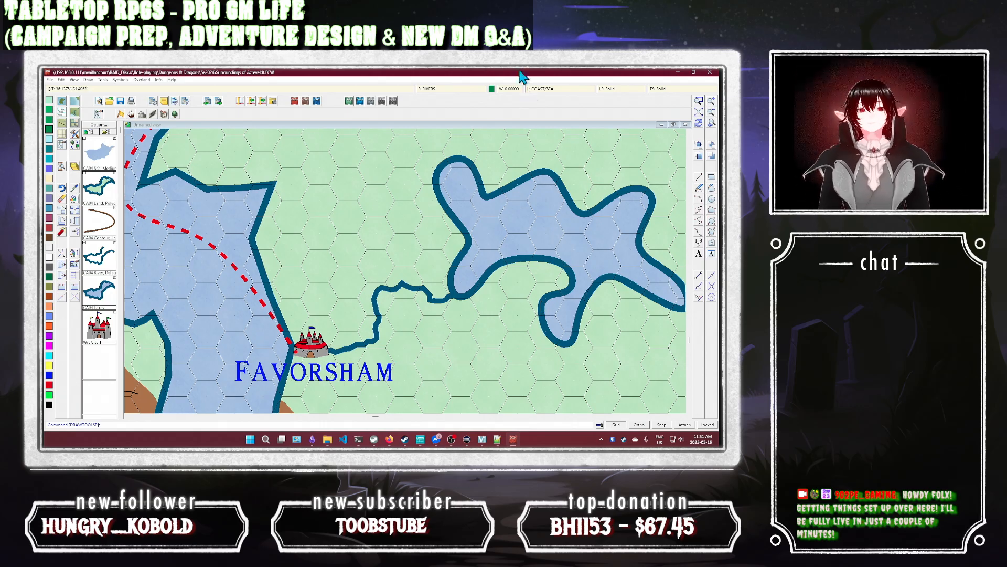
Step: Activate the drawing sheet effects and apply them to the whole map
click(712, 123)
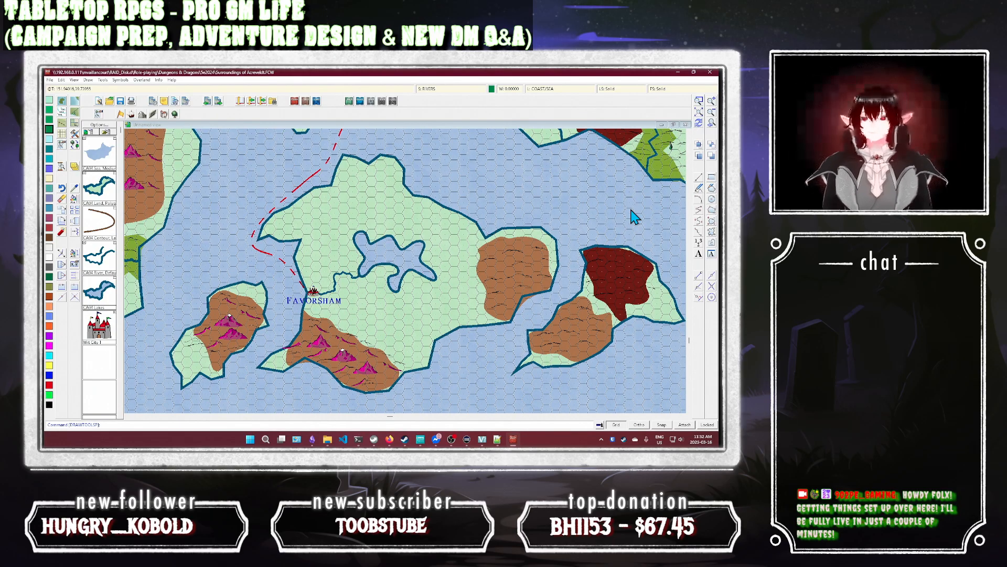
click(427, 89)
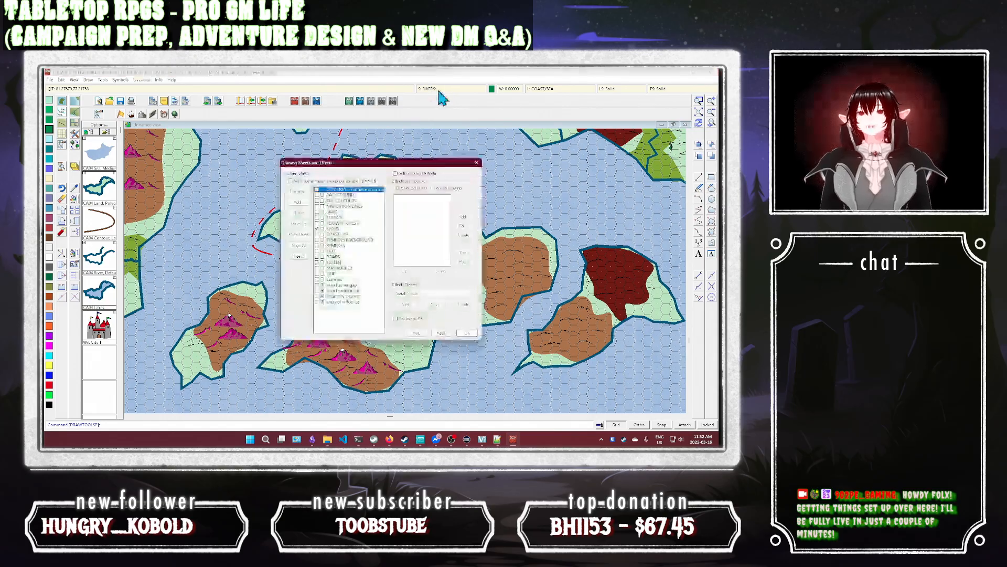
click(396, 174)
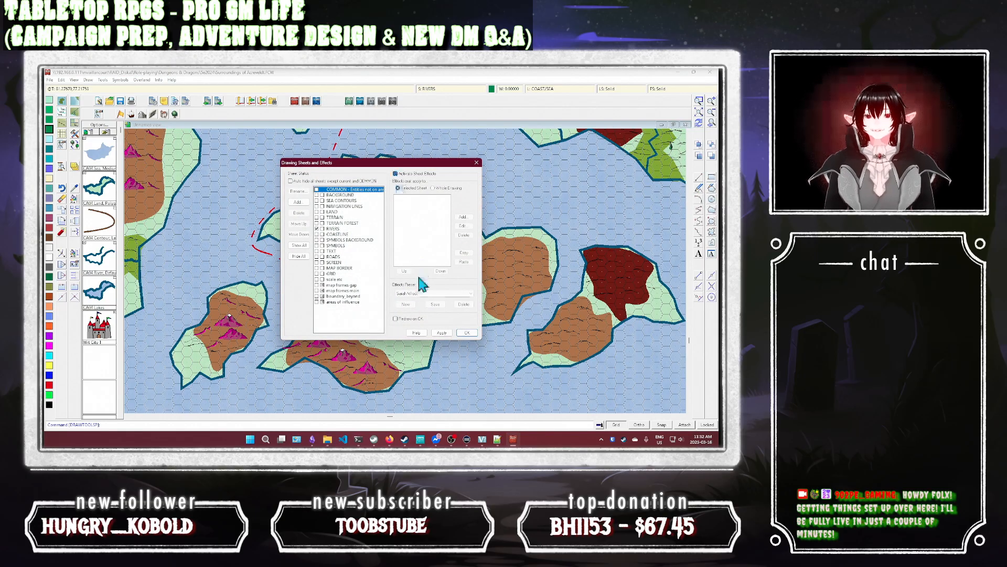
click(441, 333)
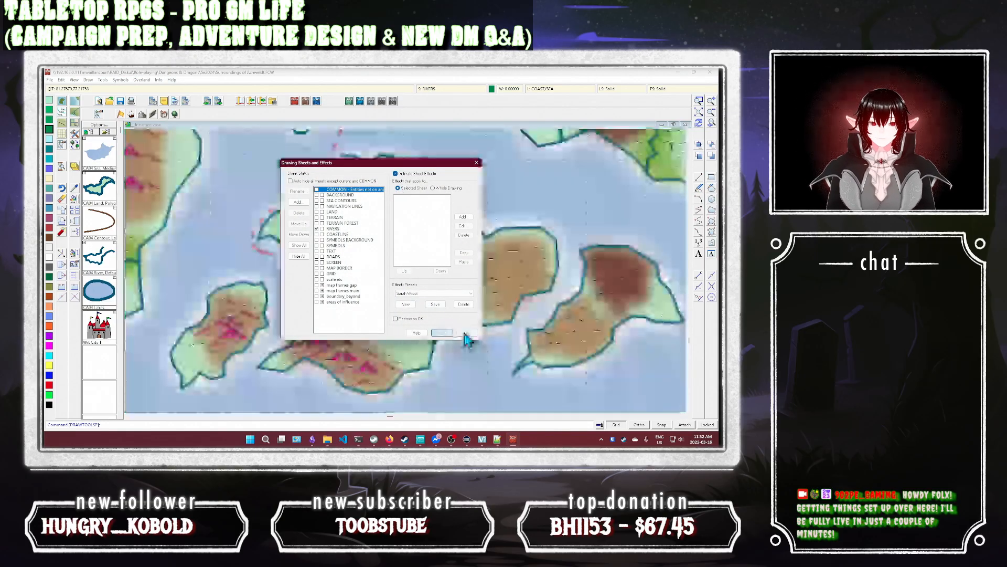
click(466, 332)
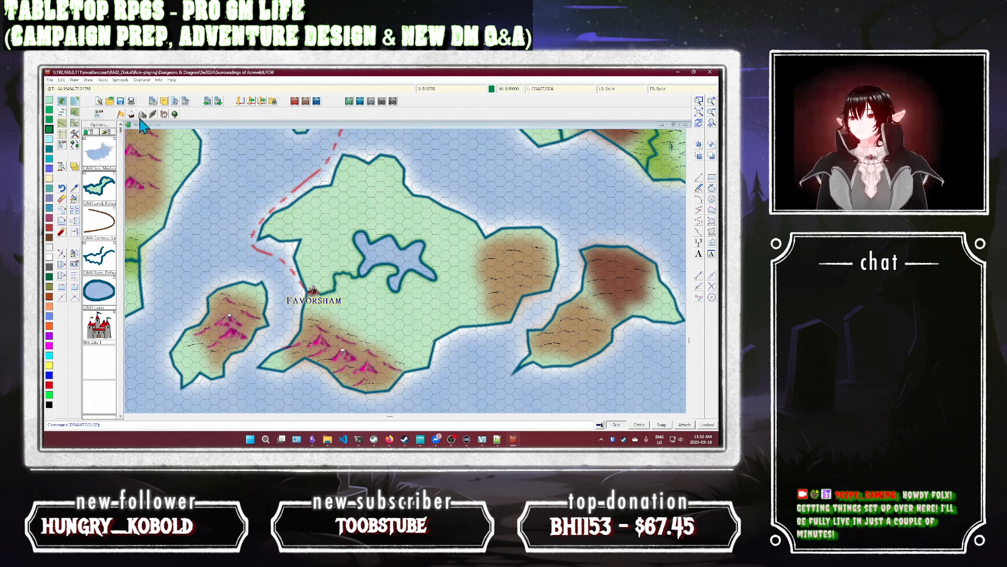
Step: Choose the variable-colour mountain terrain drawing tool and set the drawing colour to dusty pink from the colour palette
click(175, 114)
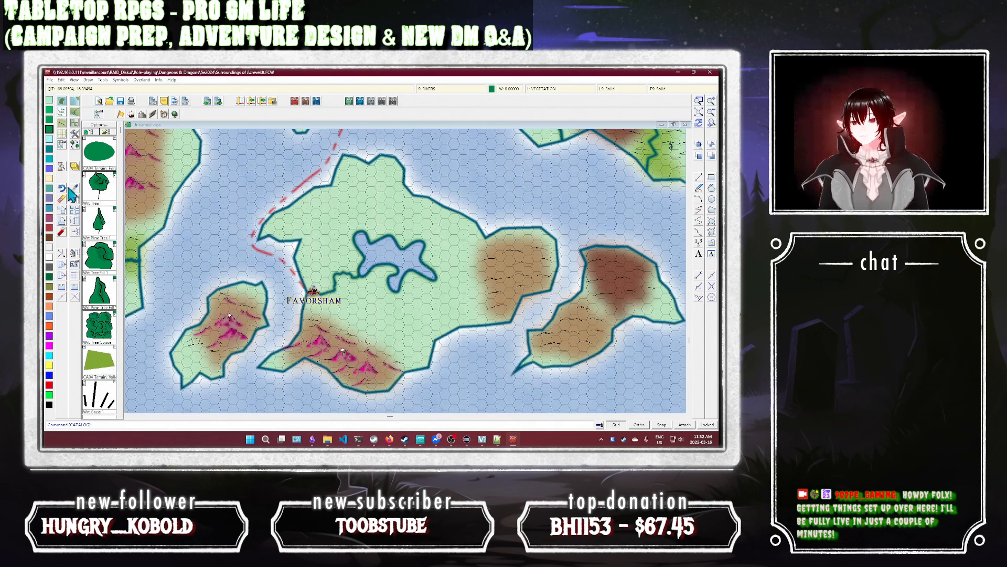
click(74, 133)
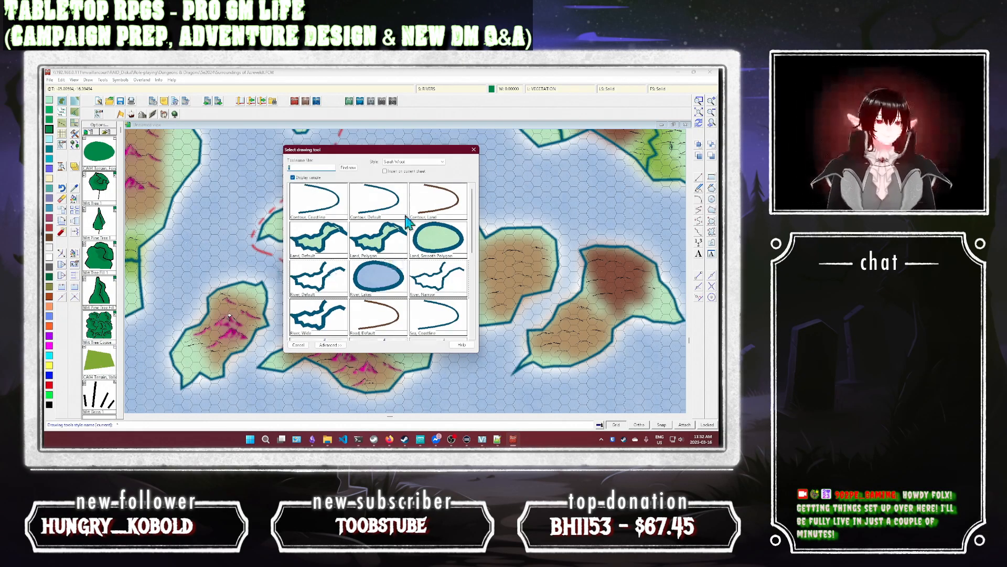
scroll(408, 222, down, 10)
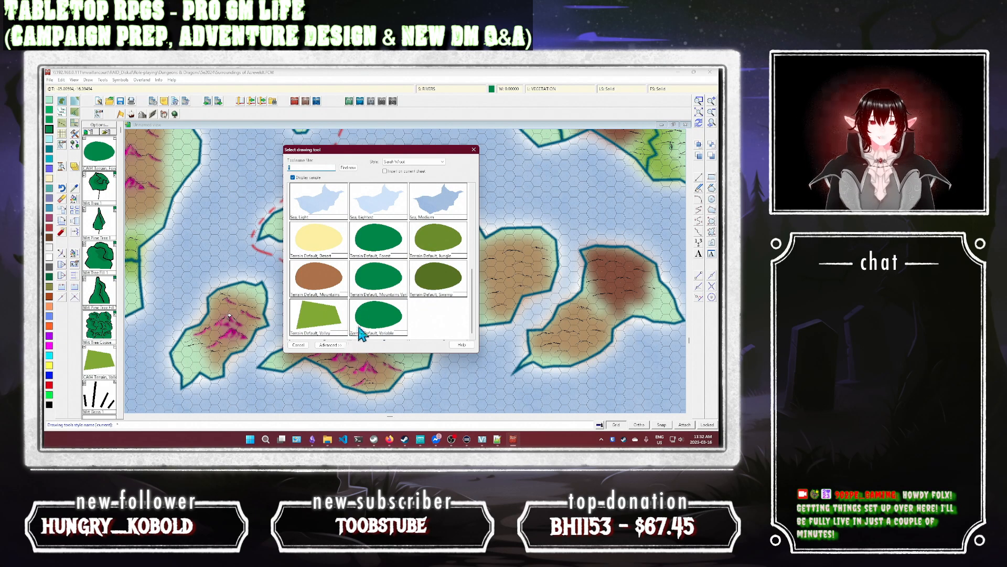
click(376, 282)
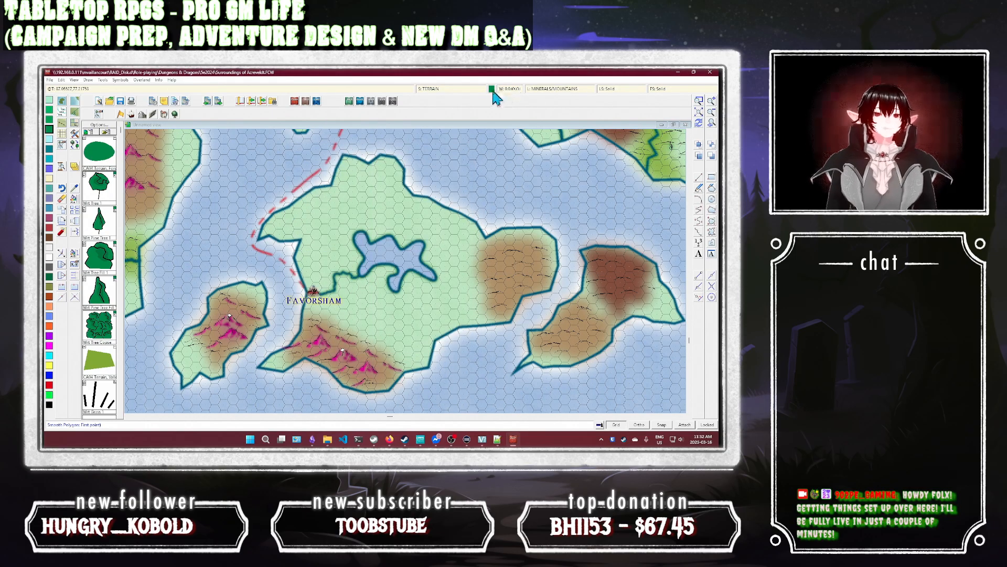
click(492, 90)
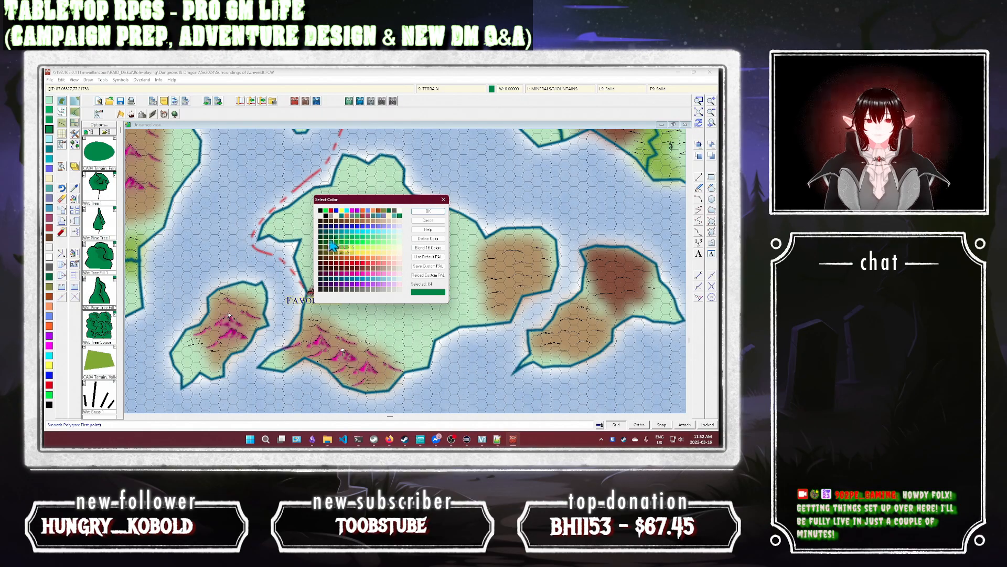
click(331, 290)
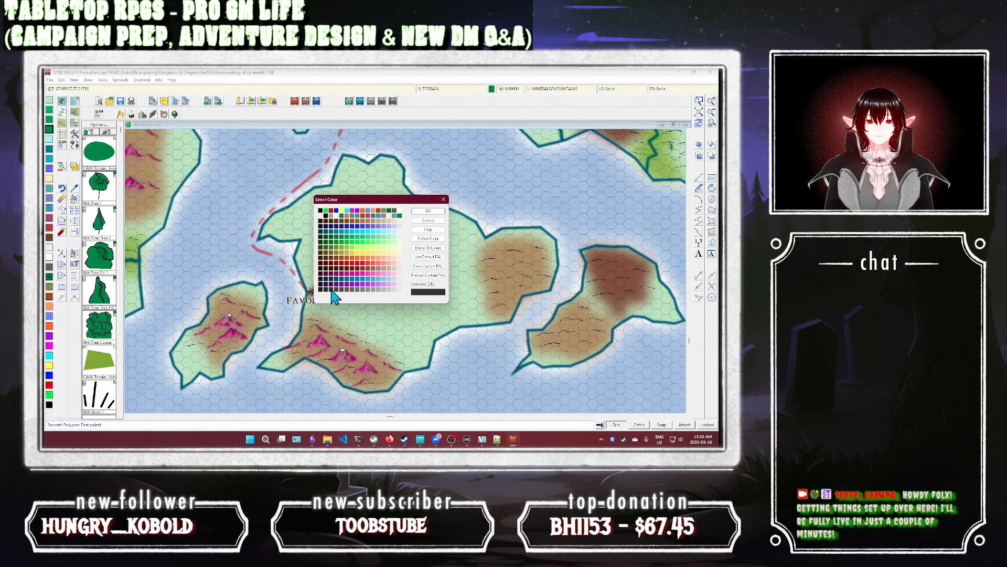
click(363, 290)
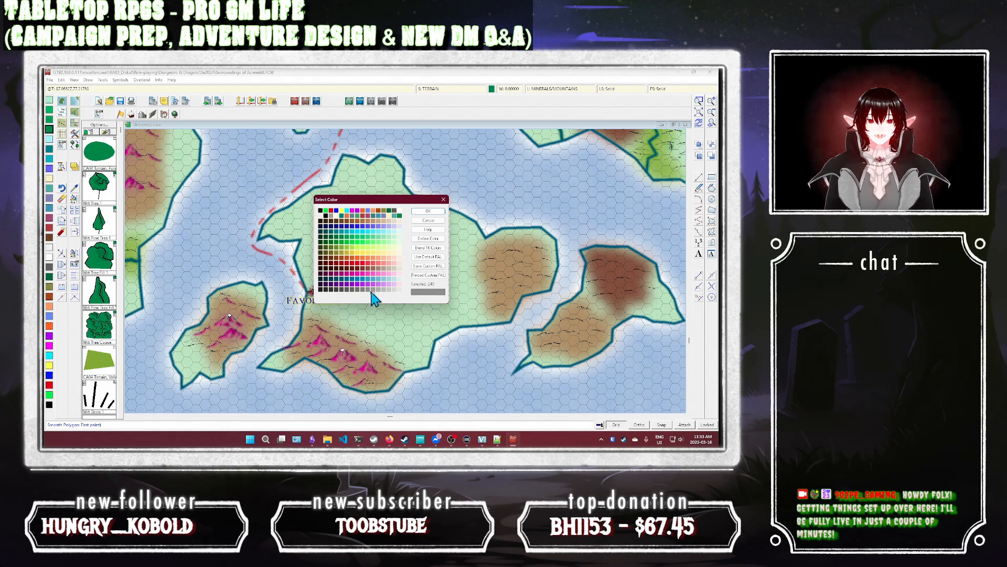
click(377, 227)
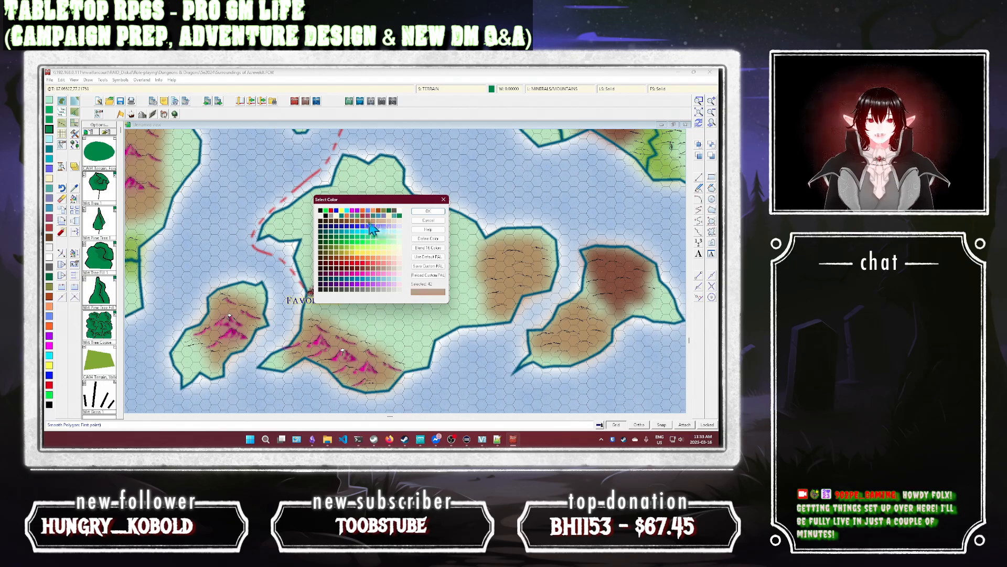
click(361, 221)
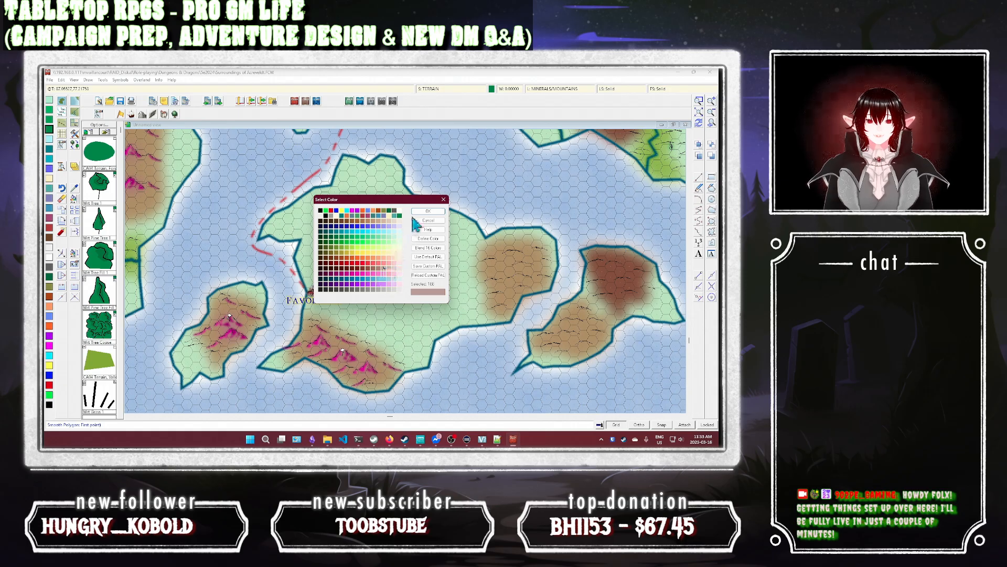
click(427, 211)
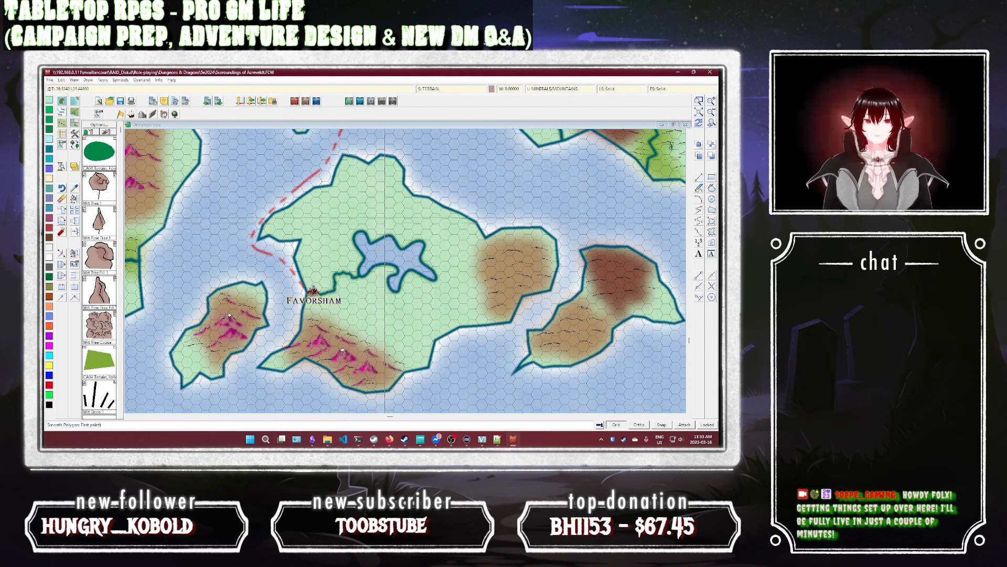
click(386, 216)
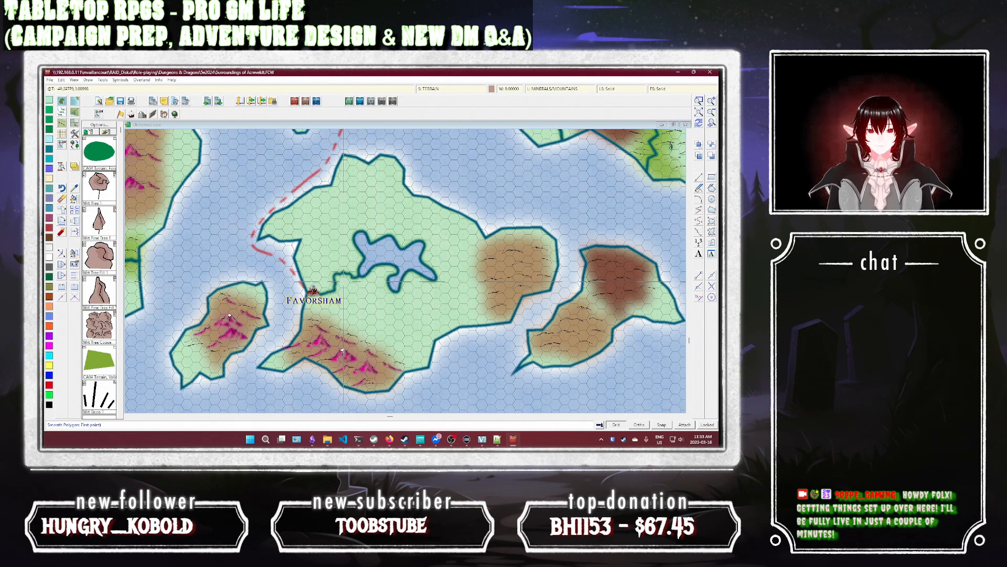
click(342, 268)
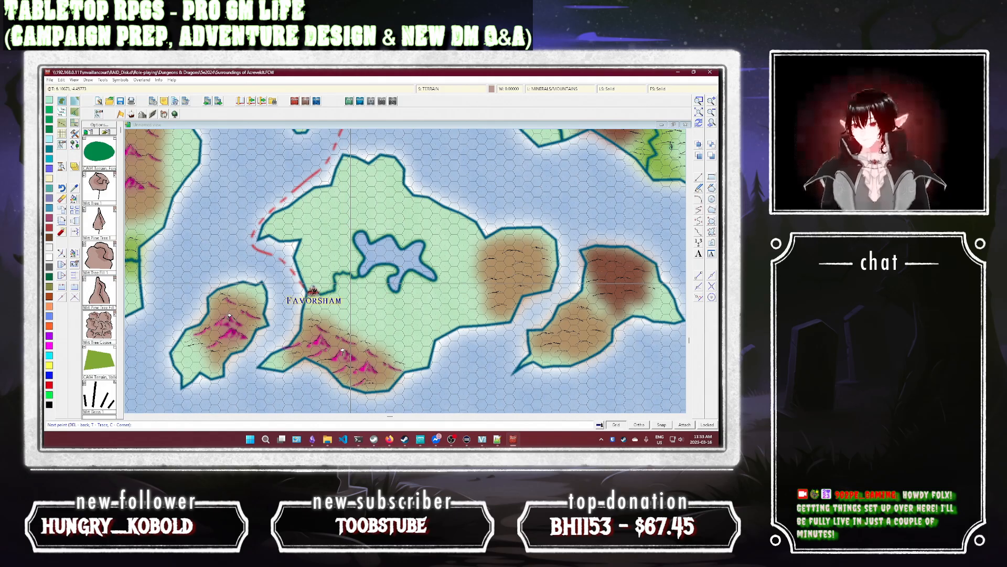
key(Escape)
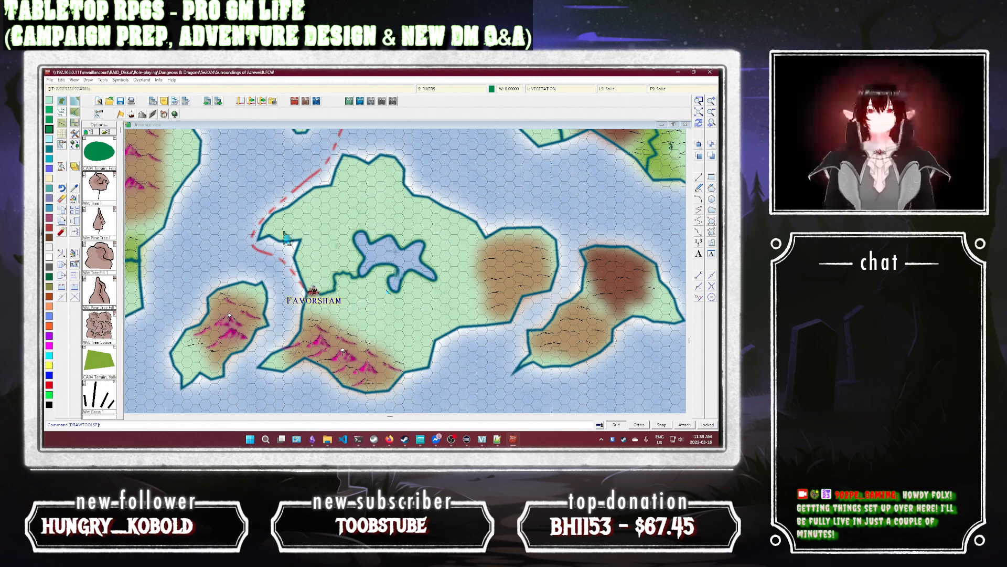
click(74, 142)
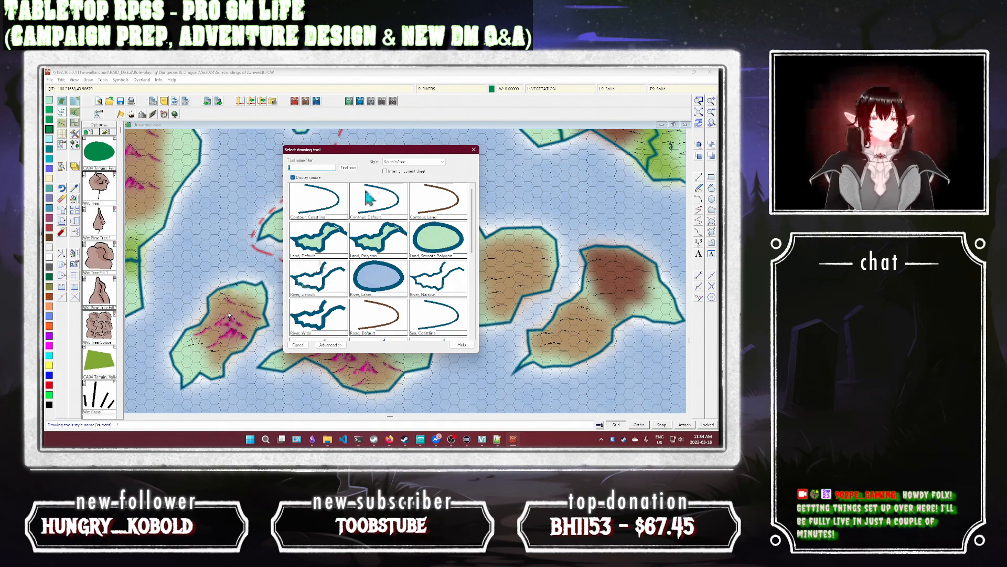
scroll(404, 249, down, 5)
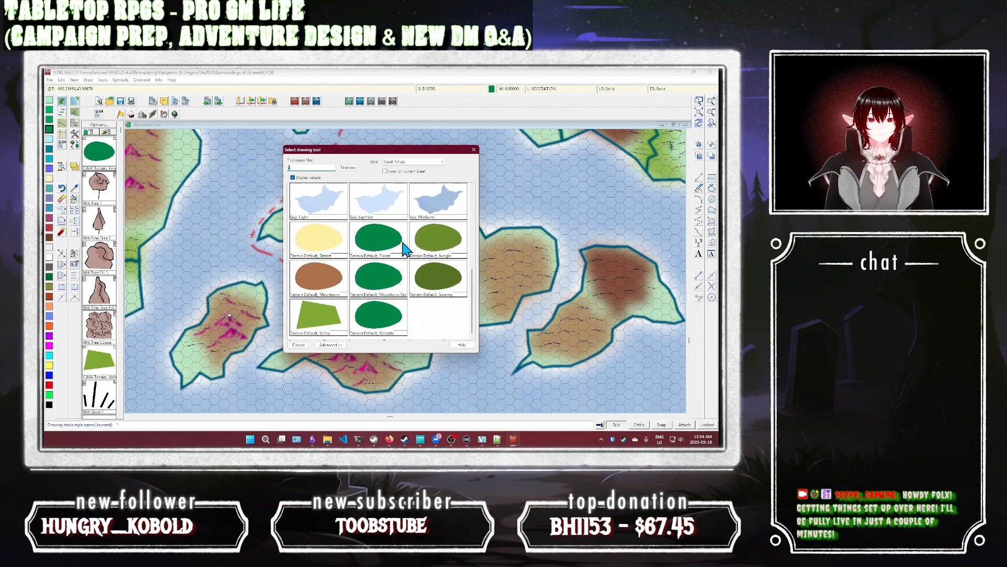
click(473, 149)
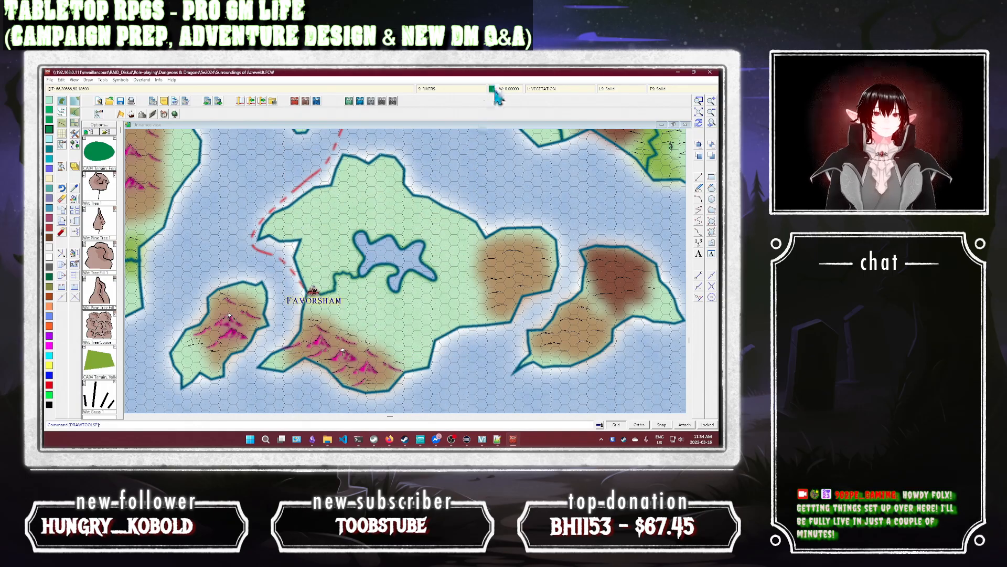
Step: Set the current drawing colour to a muted dusty pink from the colour palette
click(492, 89)
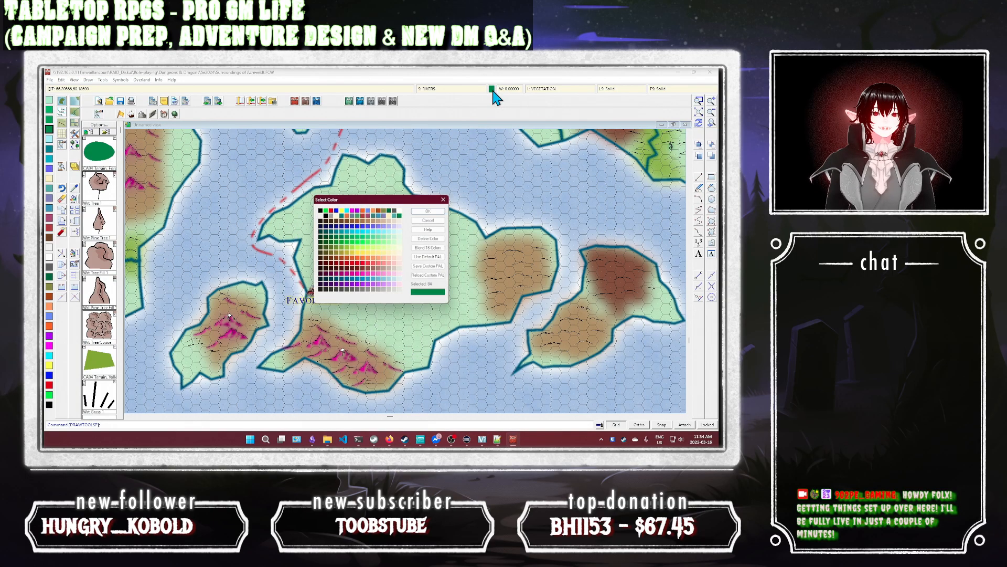
click(384, 273)
click(428, 211)
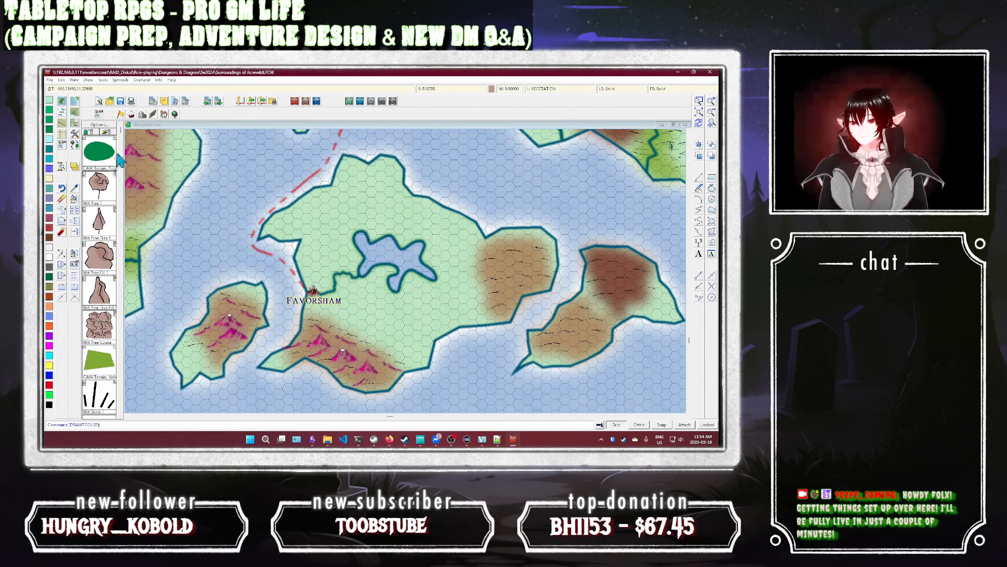
Step: Try to draw a dusty-pink smooth terrain area beside the lake with the variable-colour mountain terrain tool, then cancel it
click(74, 134)
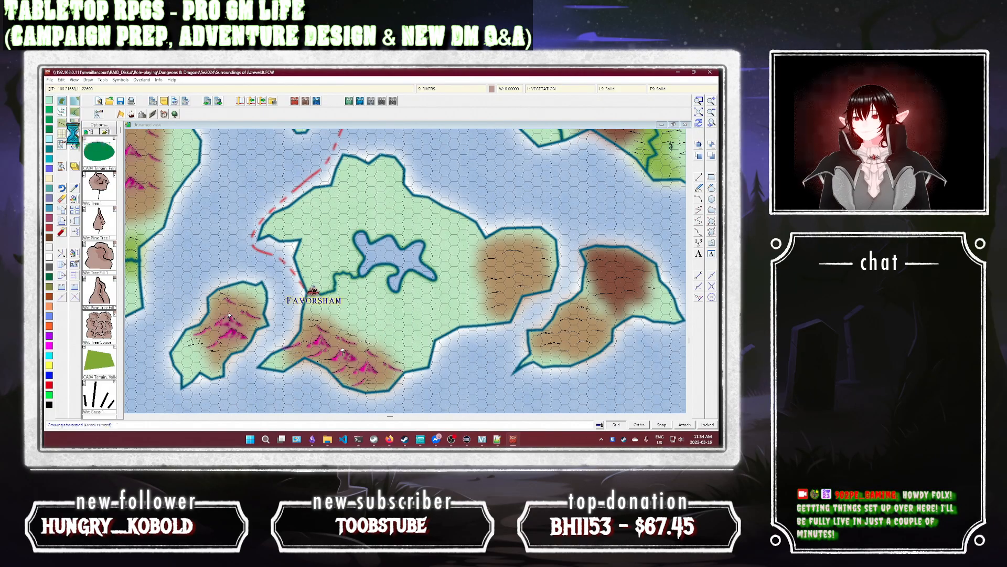
scroll(351, 252, down, 6)
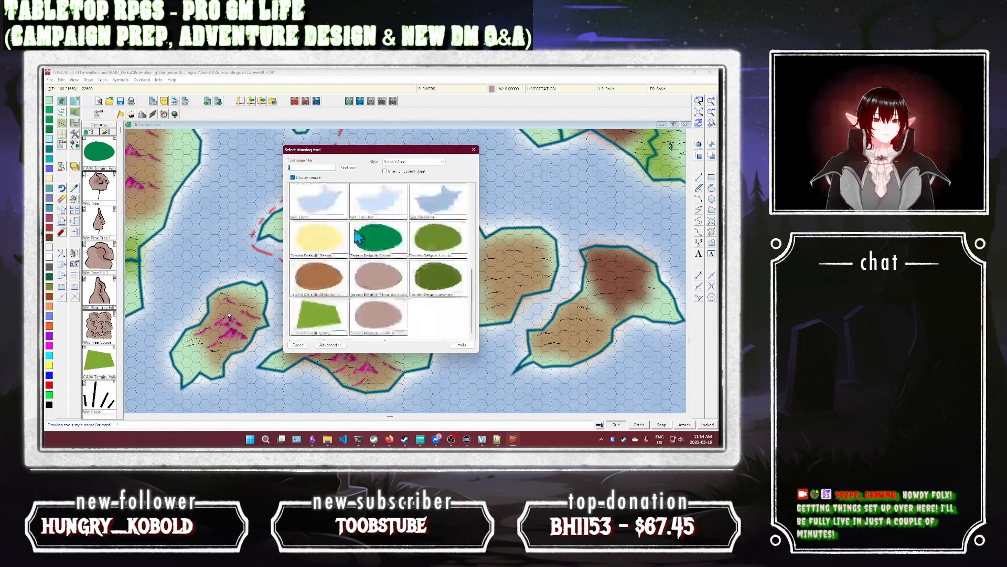
double_click(376, 287)
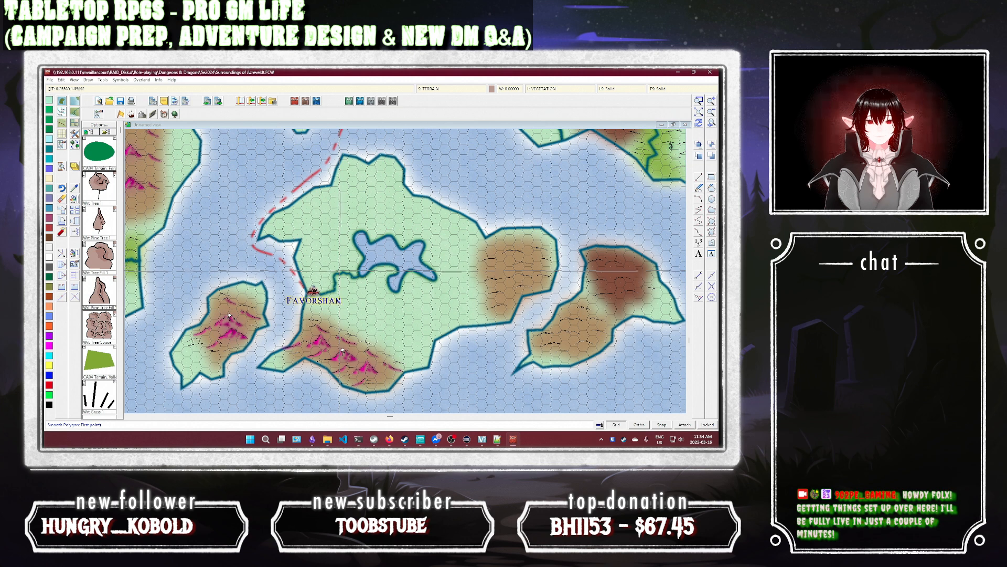
click(340, 271)
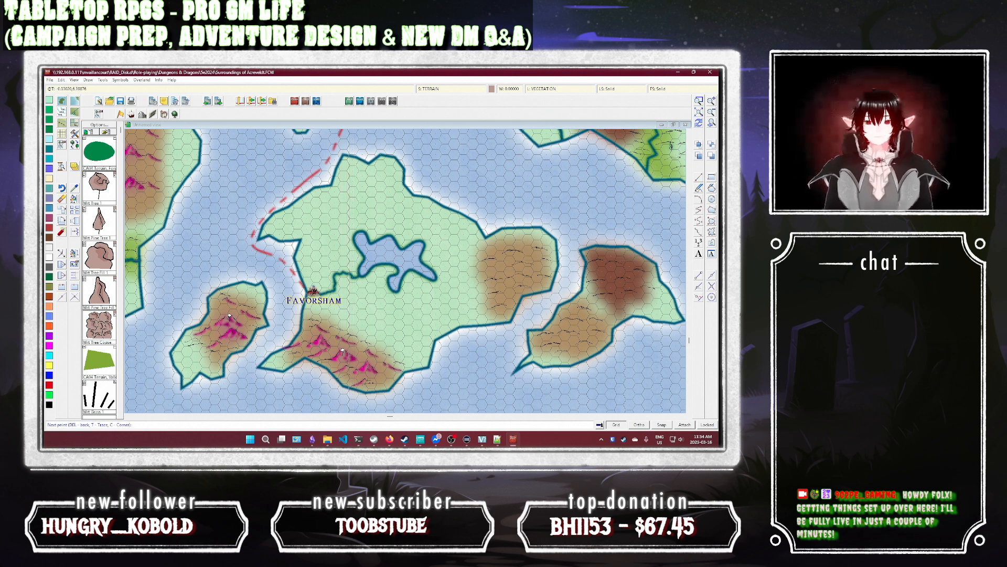
click(350, 259)
right_click(350, 259)
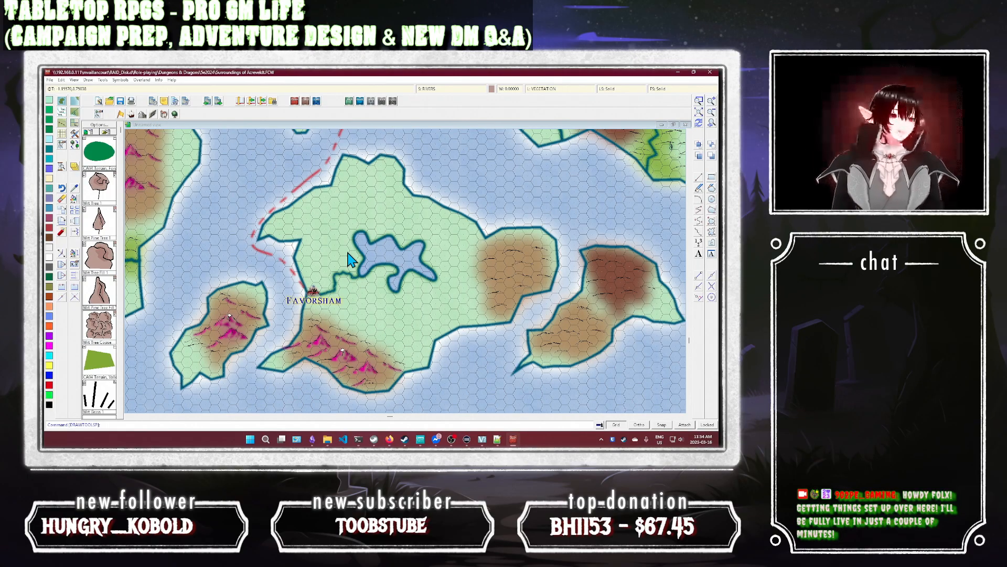
Step: Make TERRAIN the current sheet and NATURAL FEATURES the current layer
click(432, 90)
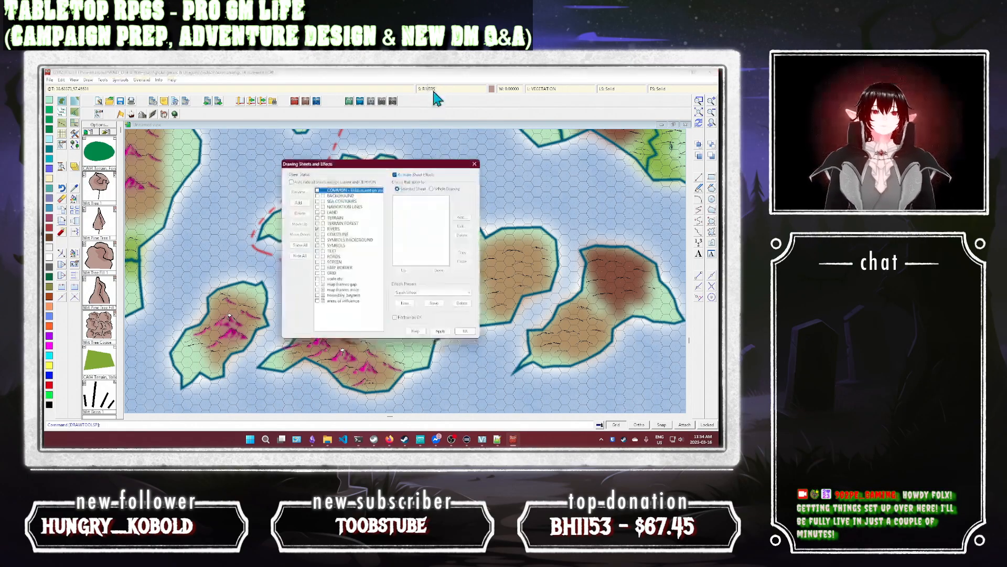
click(335, 217)
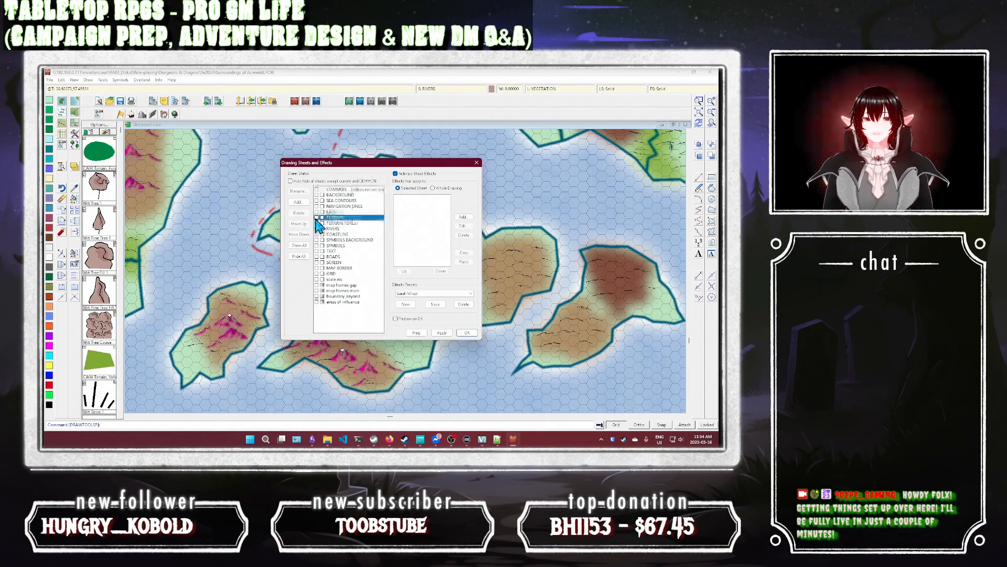
click(465, 332)
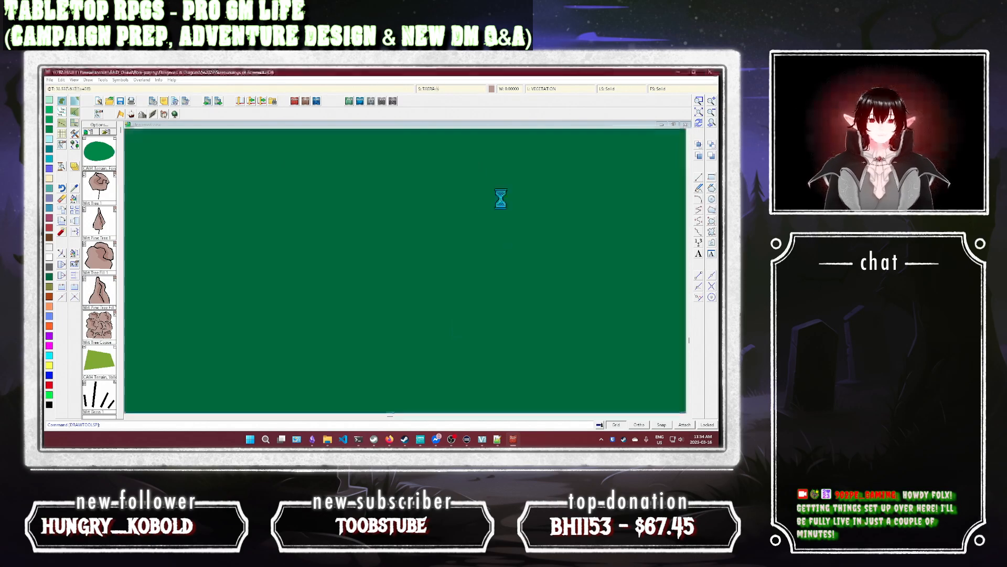
click(546, 90)
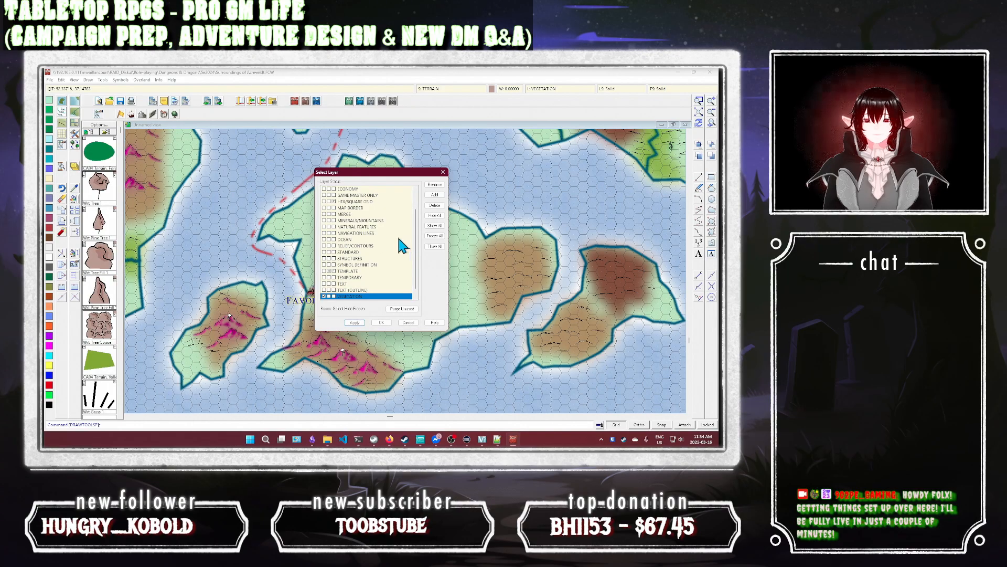
double_click(331, 227)
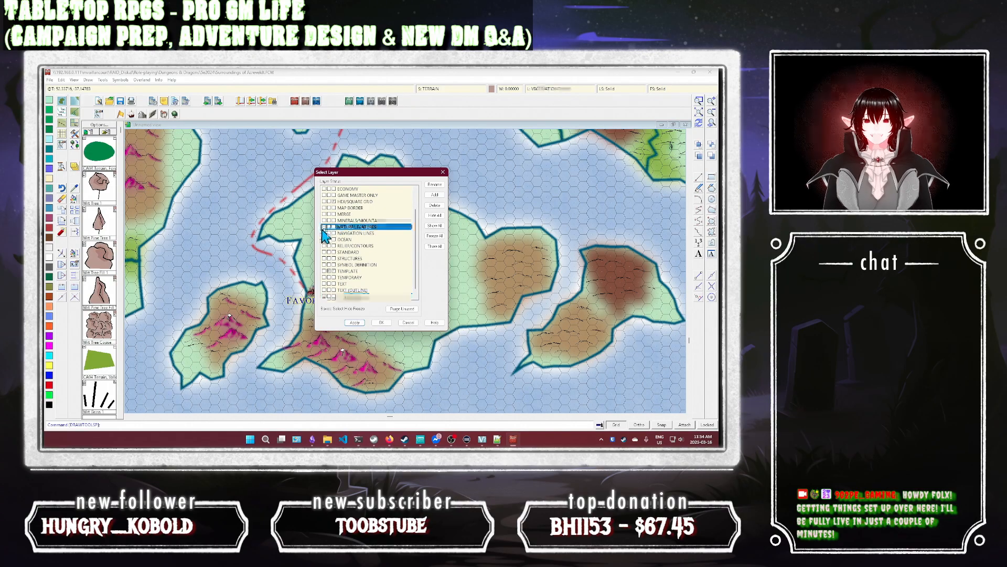
click(380, 322)
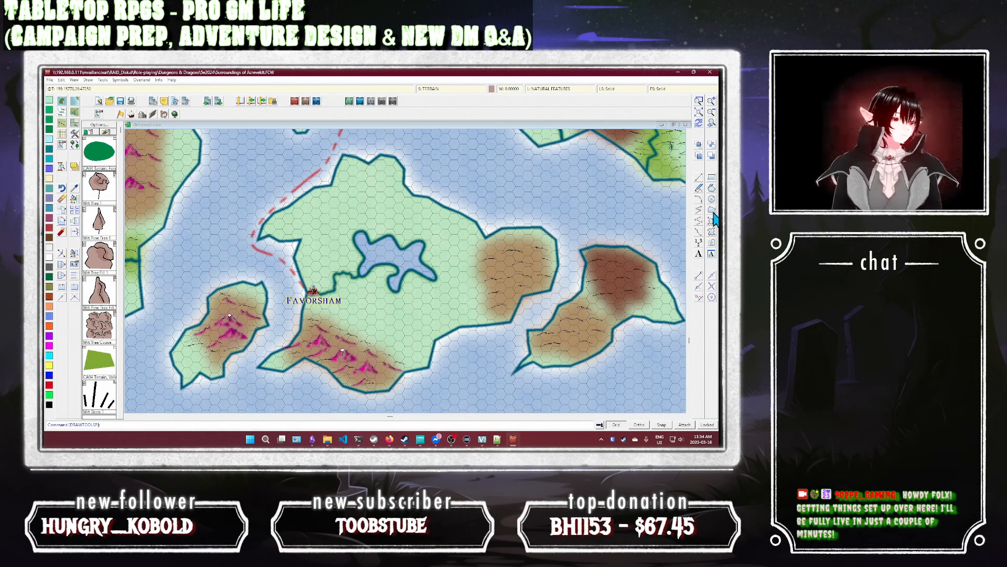
Step: Draw an irregular dusty-pink polygon surrounding the large island's lake and redraw the map with the sheet effects
click(712, 221)
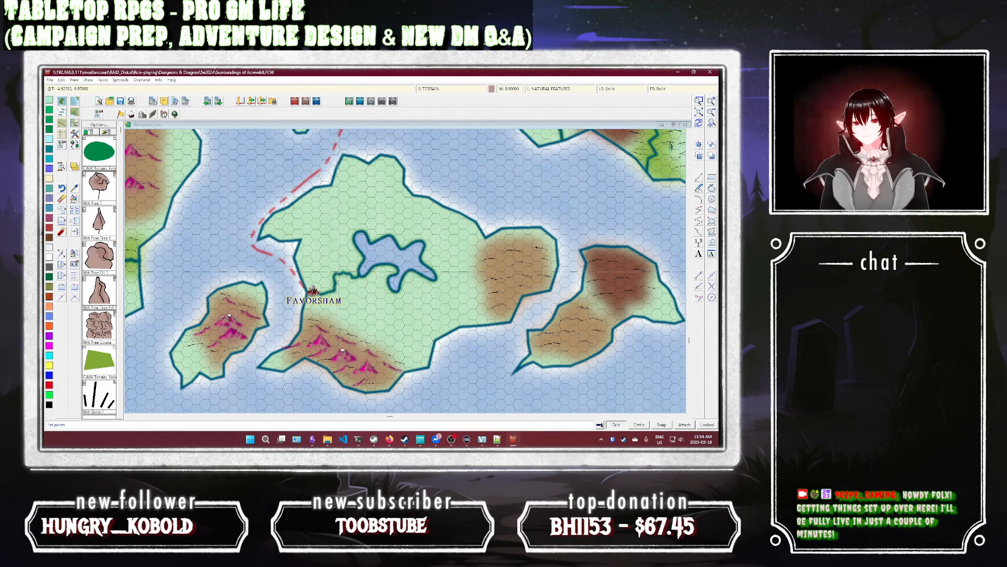
click(342, 263)
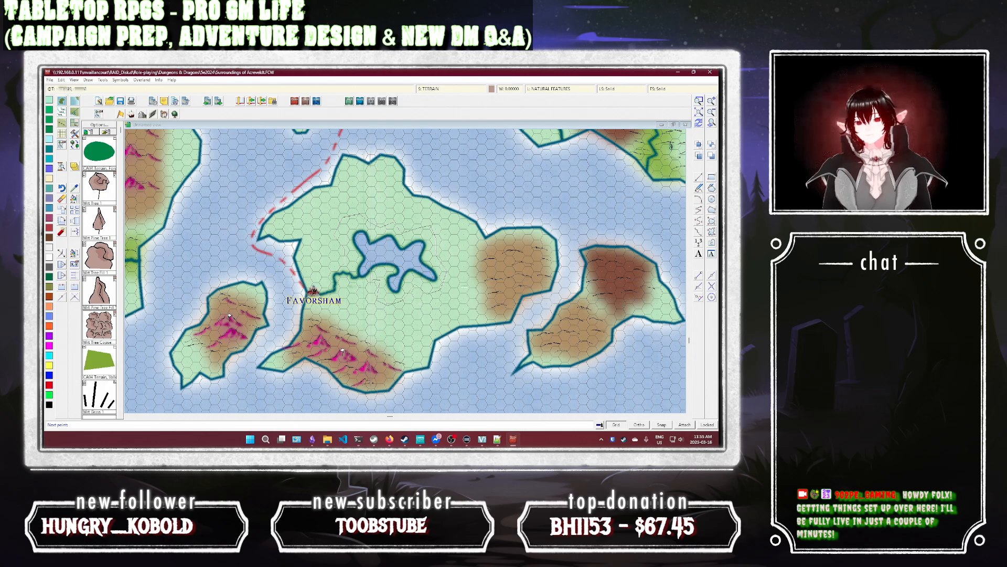
click(348, 289)
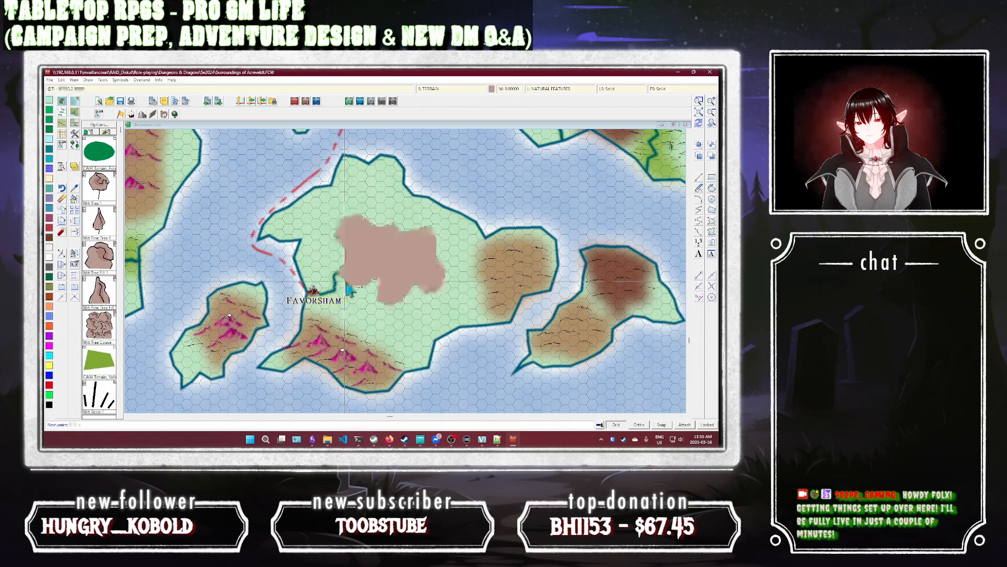
right_click(370, 300)
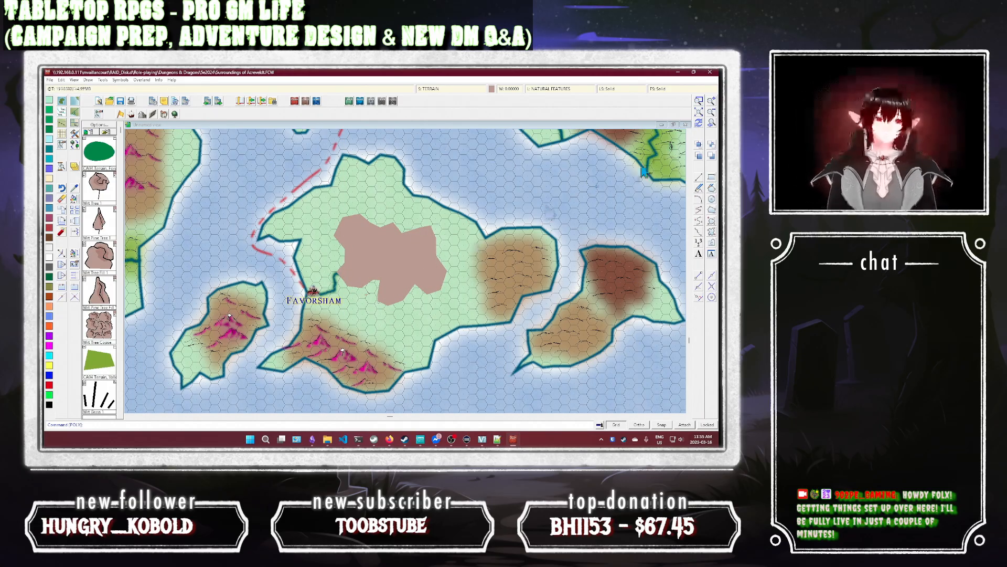
click(698, 125)
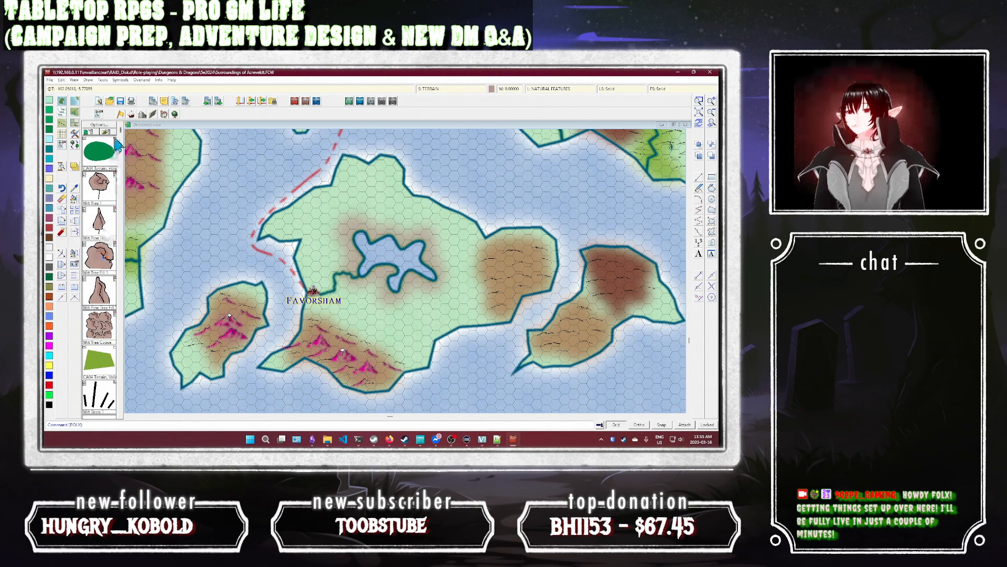
Step: Place small hill symbols from the mountain catalogue around the large island's lake, across the dusty-pink terrain
click(141, 114)
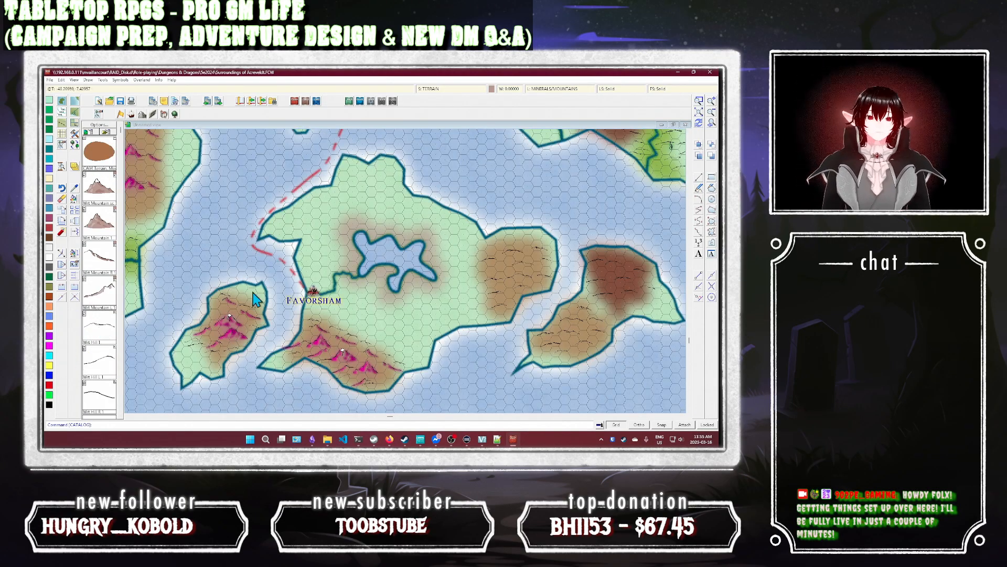
click(104, 355)
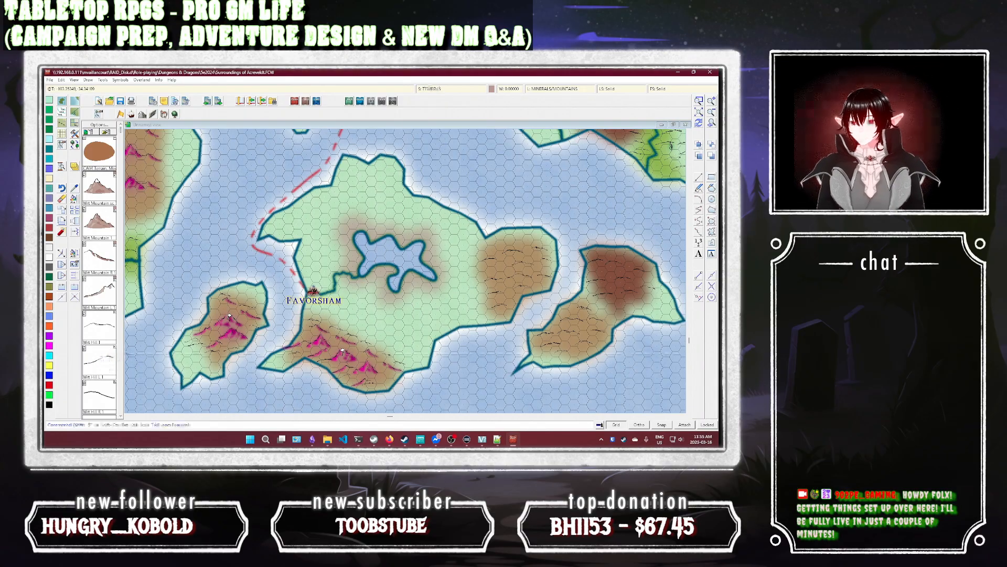
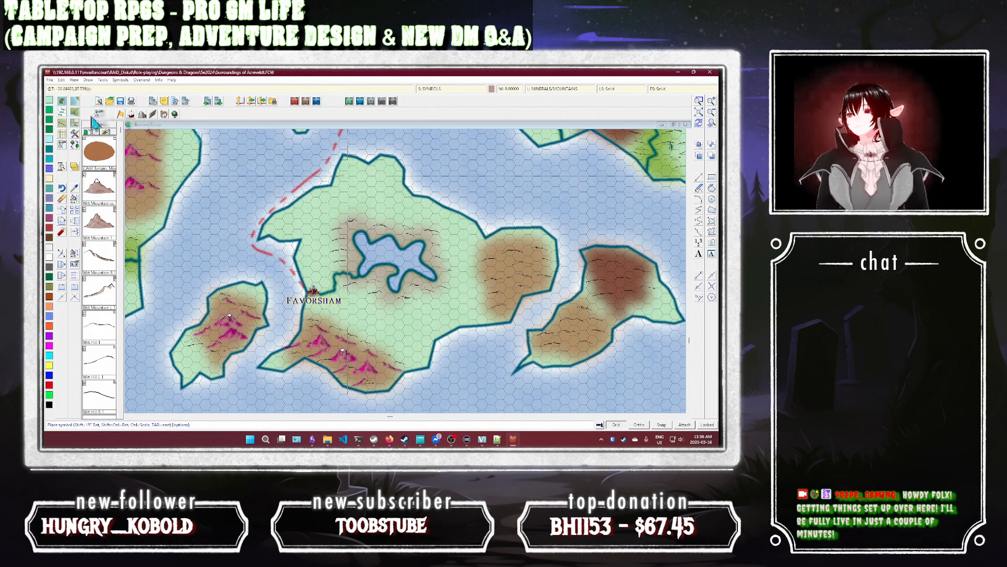
Step: Draw a default river from the lake's southeastern tip to the large island's southern coast and redraw the map
click(75, 134)
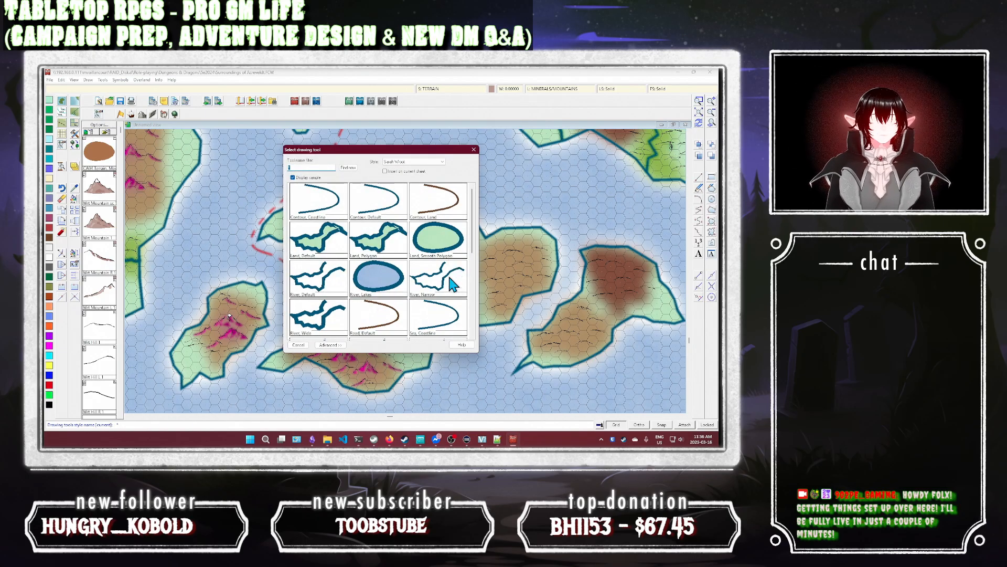
double_click(311, 286)
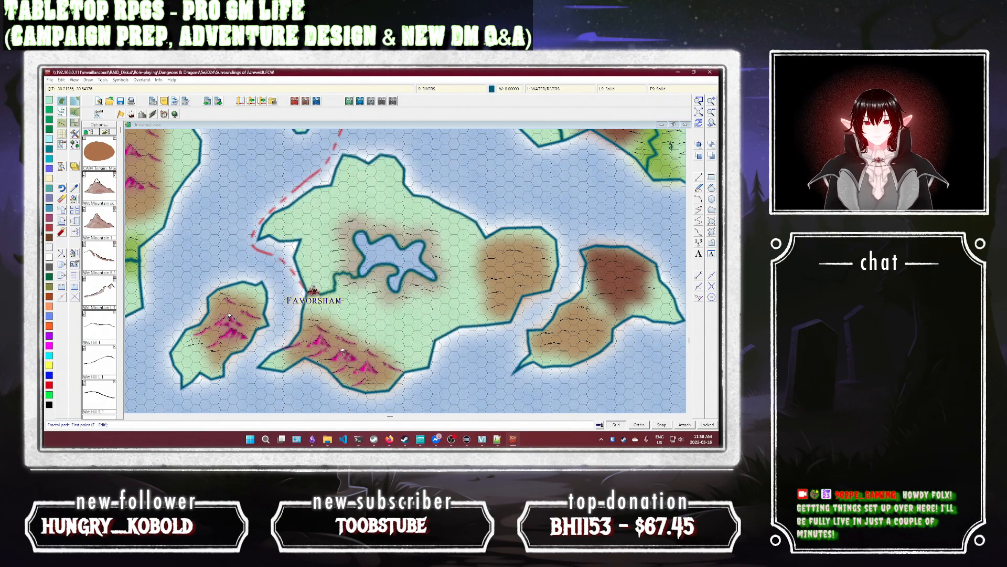
click(435, 277)
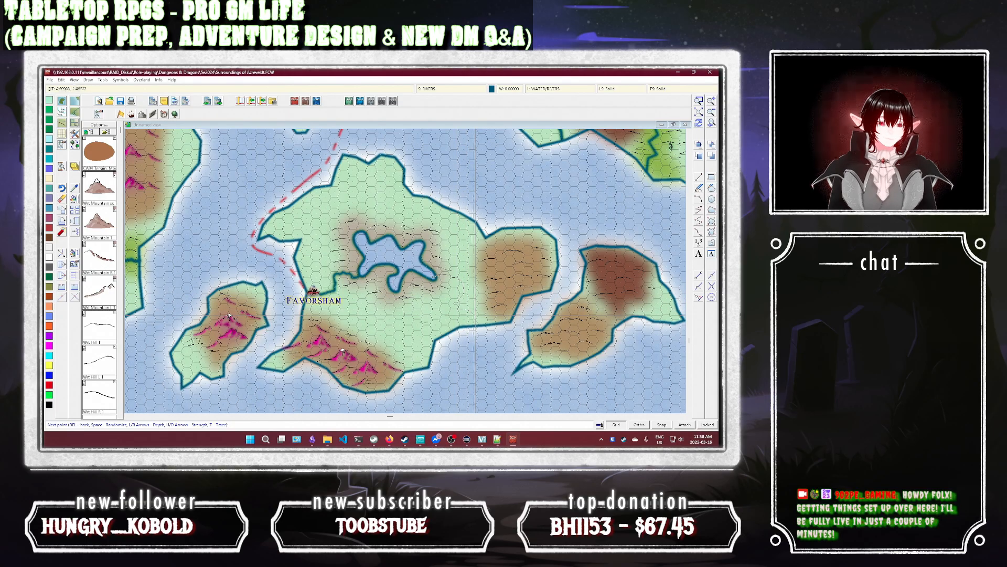
click(473, 323)
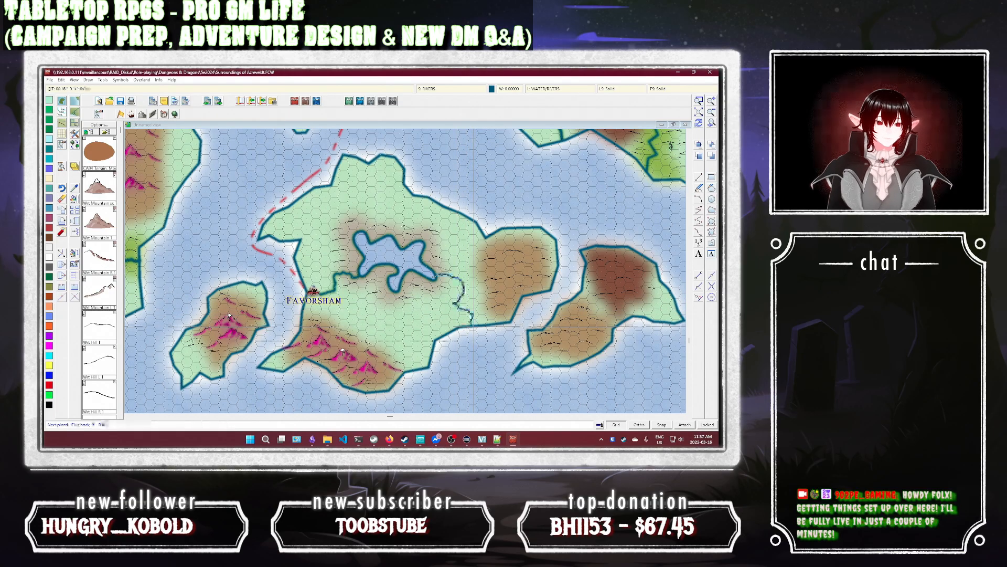
right_click(474, 326)
key(Escape)
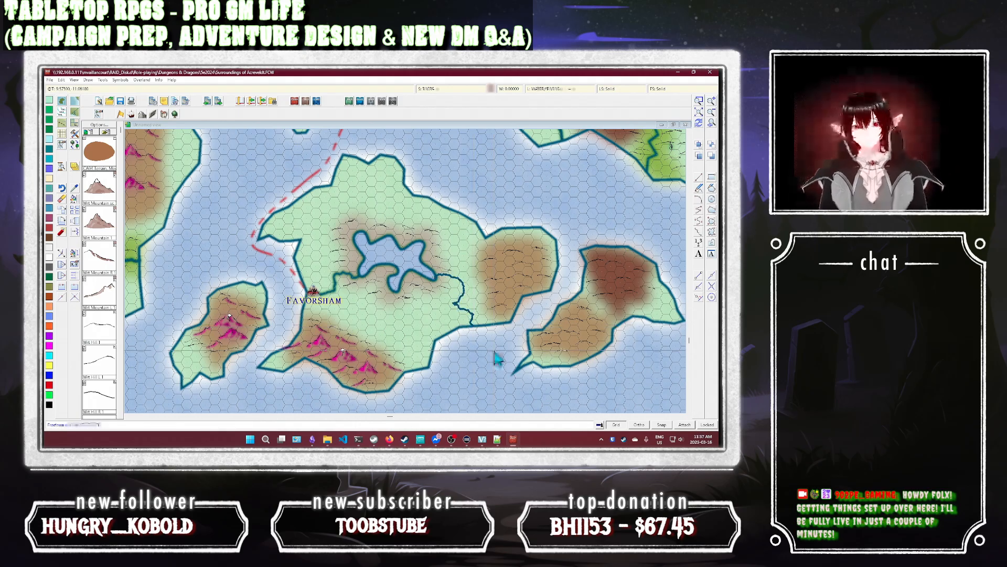
click(699, 123)
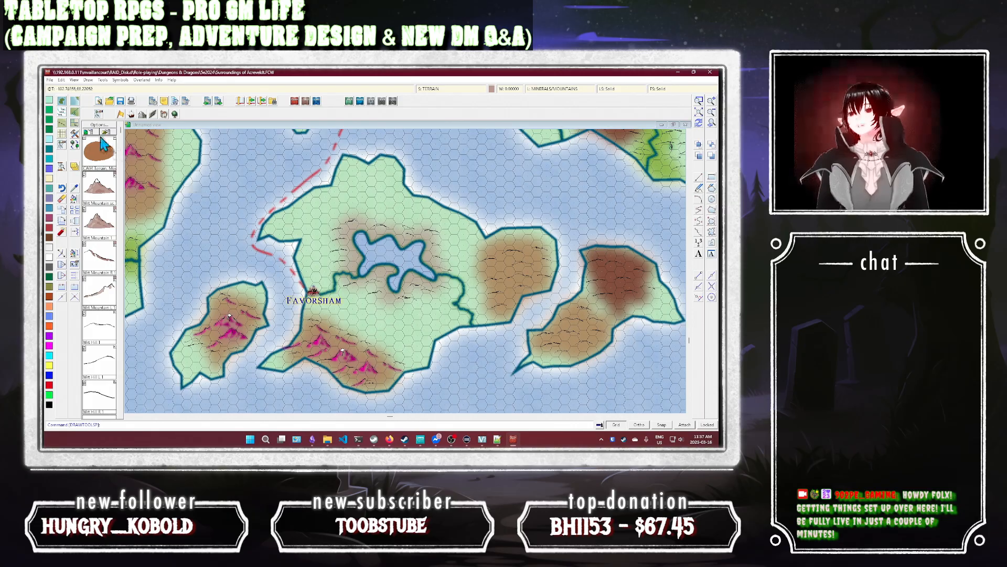
Step: Scatter single round-crowned tree symbols from the vegetation catalogue around Favorsham and the lower end of its river
click(175, 114)
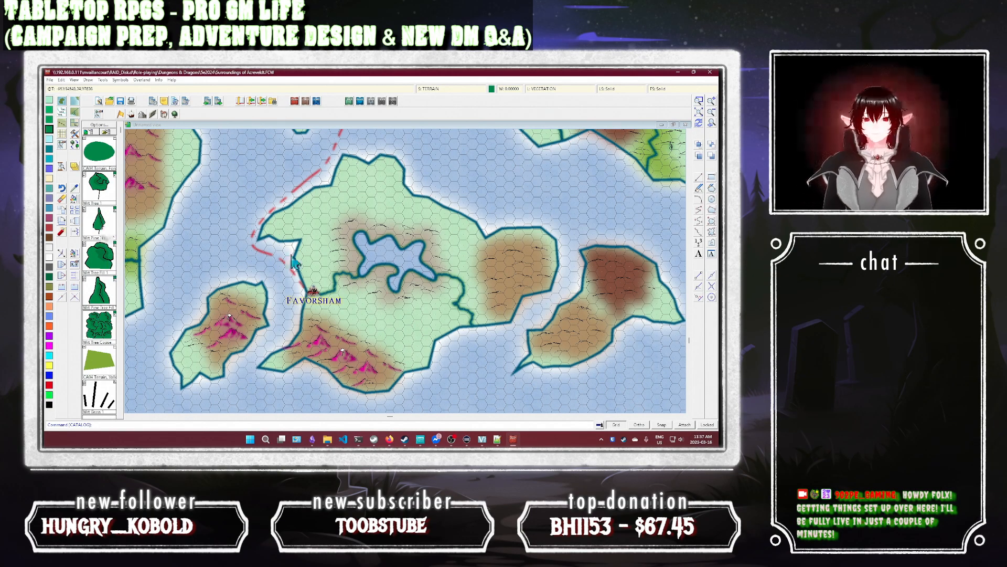
click(699, 101)
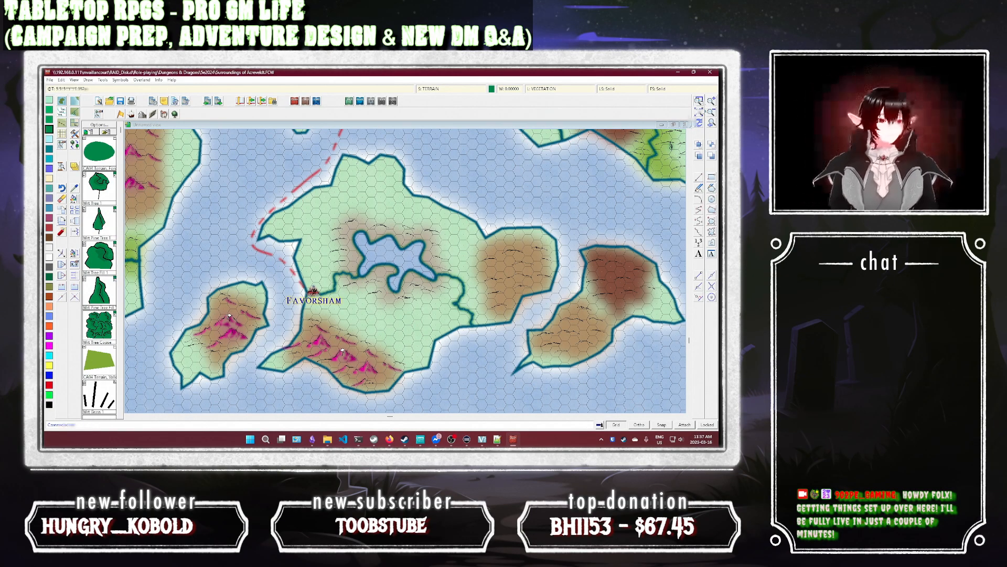
click(497, 334)
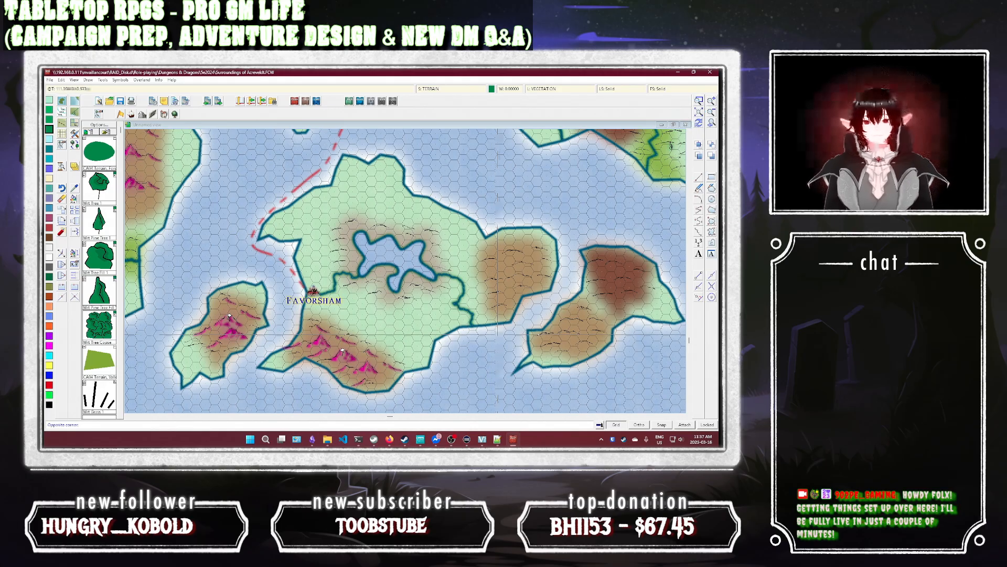
click(300, 214)
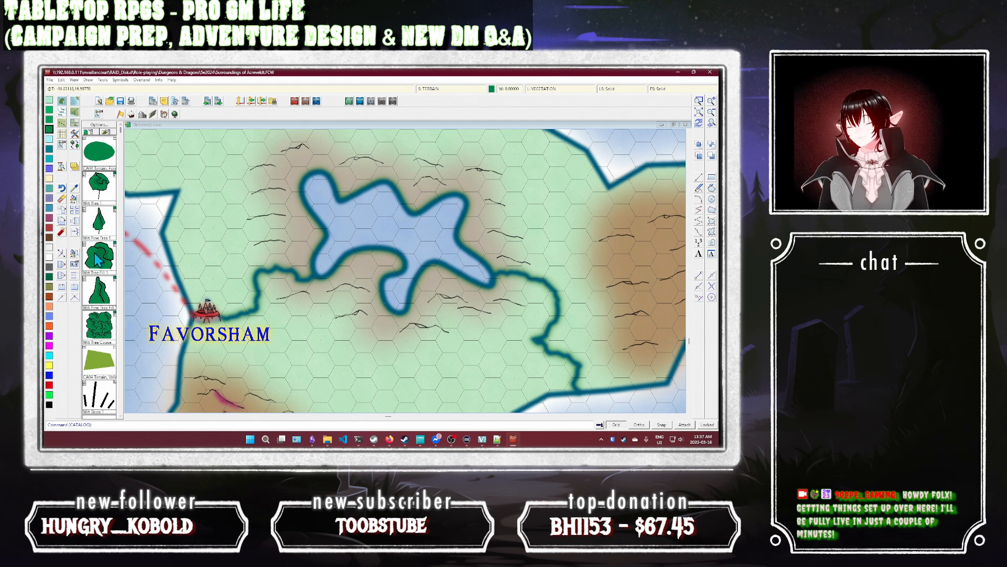
click(104, 197)
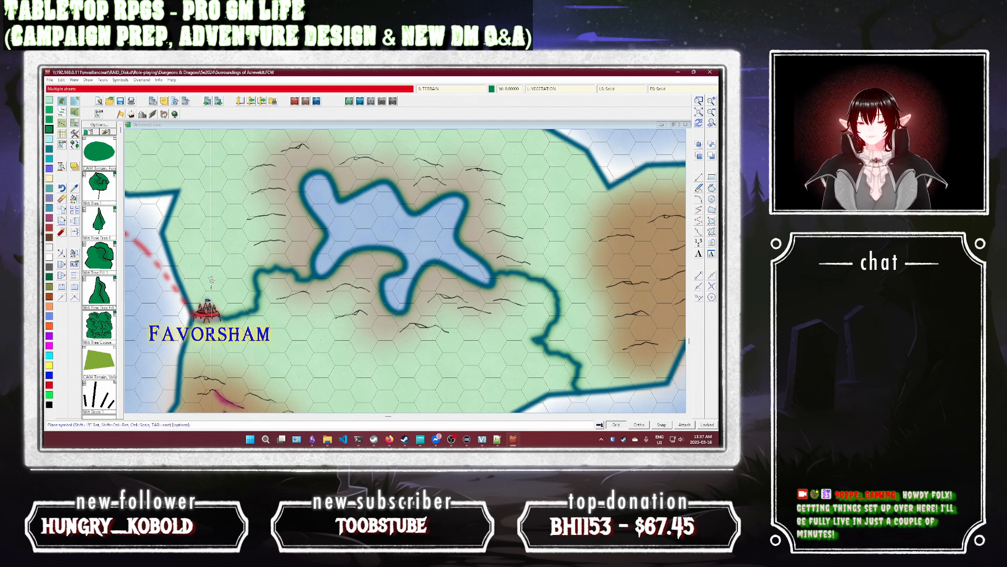
click(234, 284)
click(211, 274)
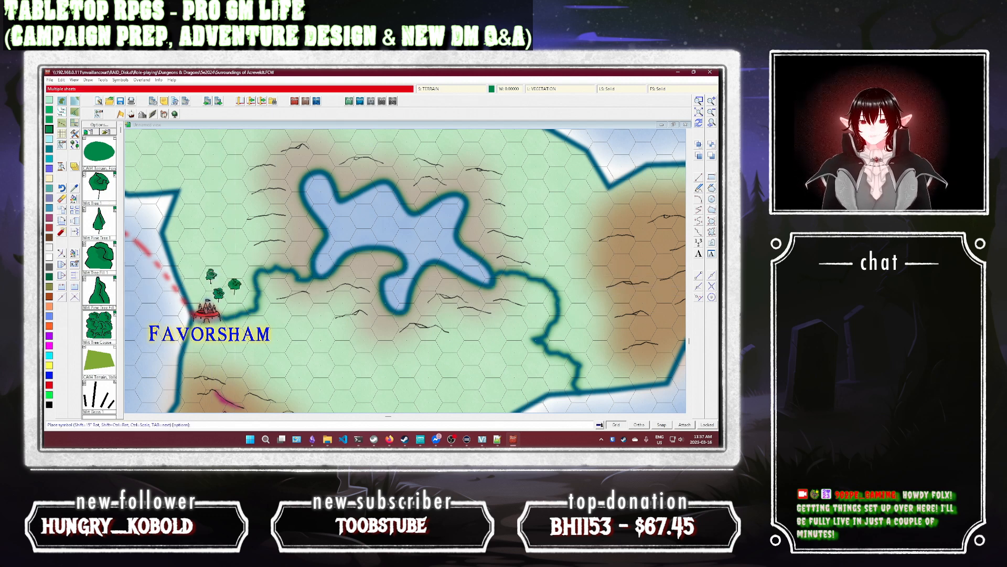
click(231, 335)
click(255, 320)
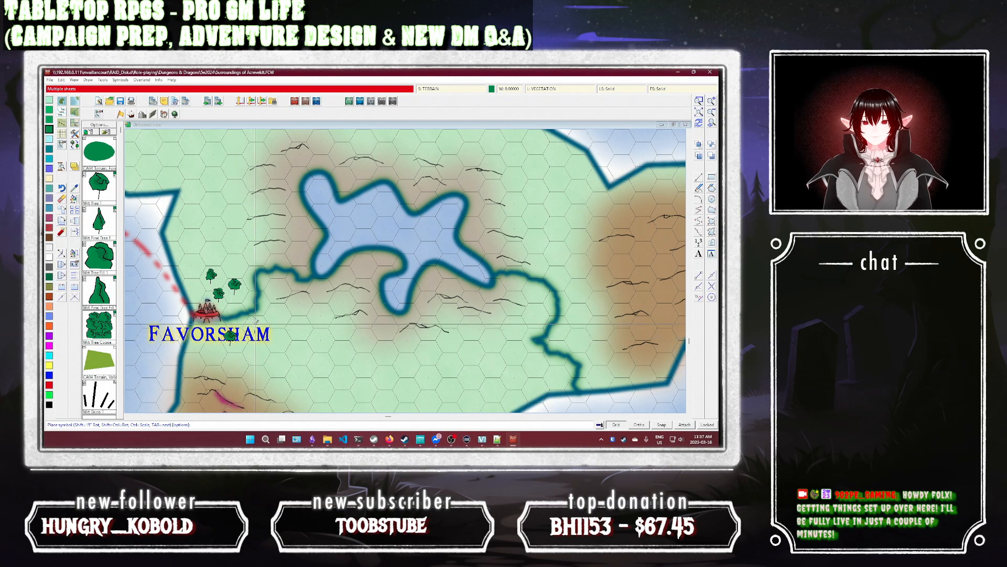
click(266, 301)
click(238, 266)
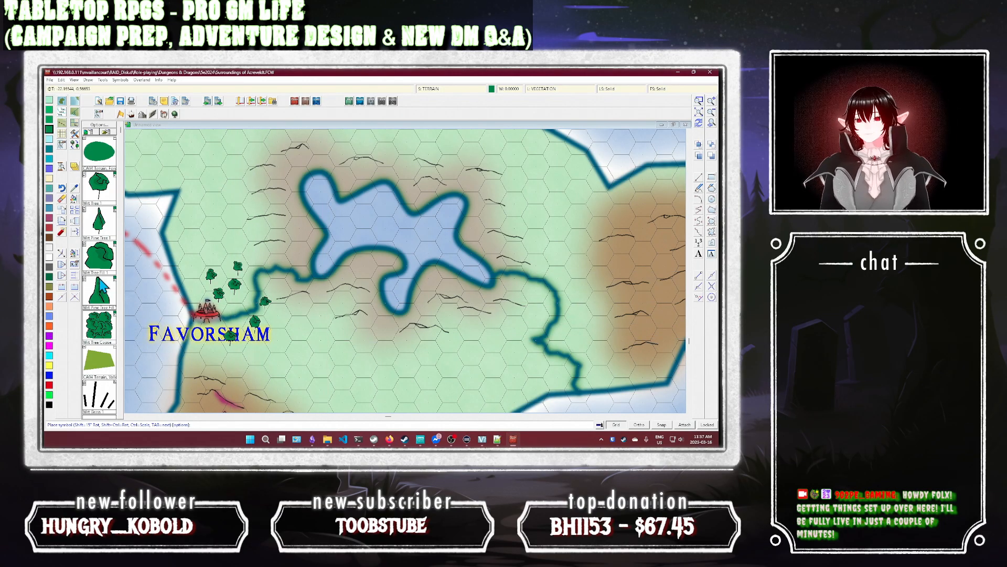
Step: Scatter single pine tree symbols along the shores of the large island's lake, on all sides
click(101, 231)
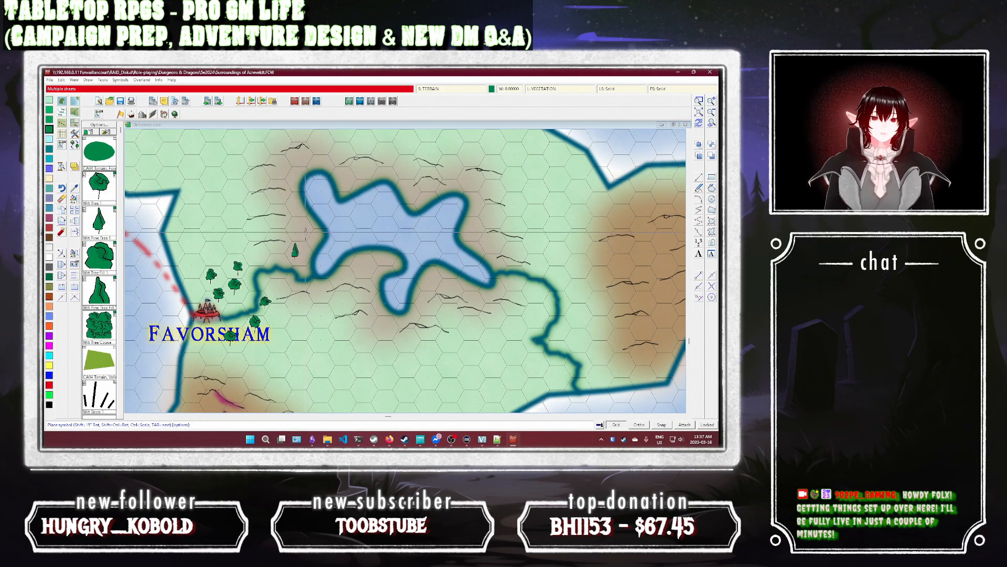
click(295, 250)
click(300, 231)
click(312, 230)
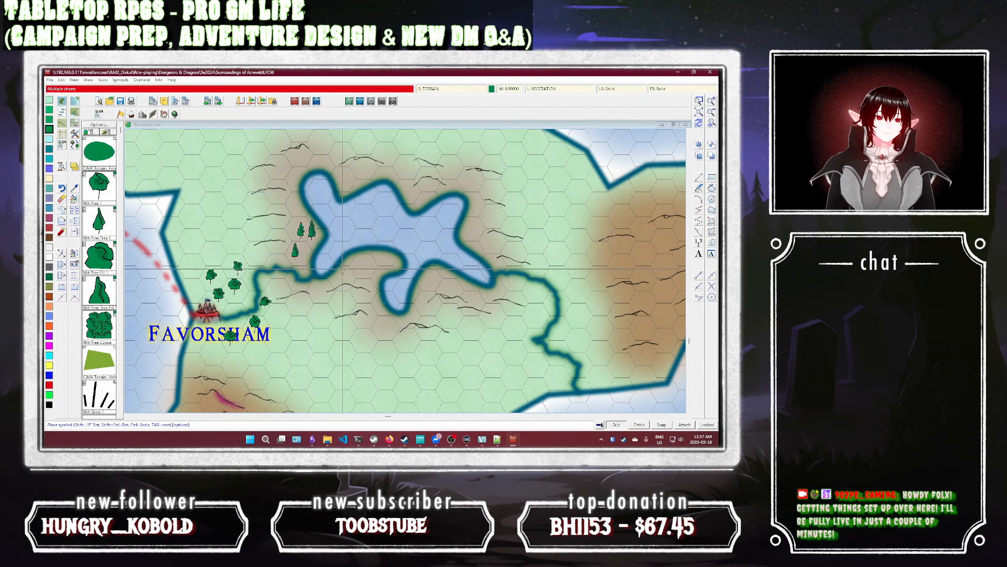
click(342, 268)
click(357, 260)
click(378, 257)
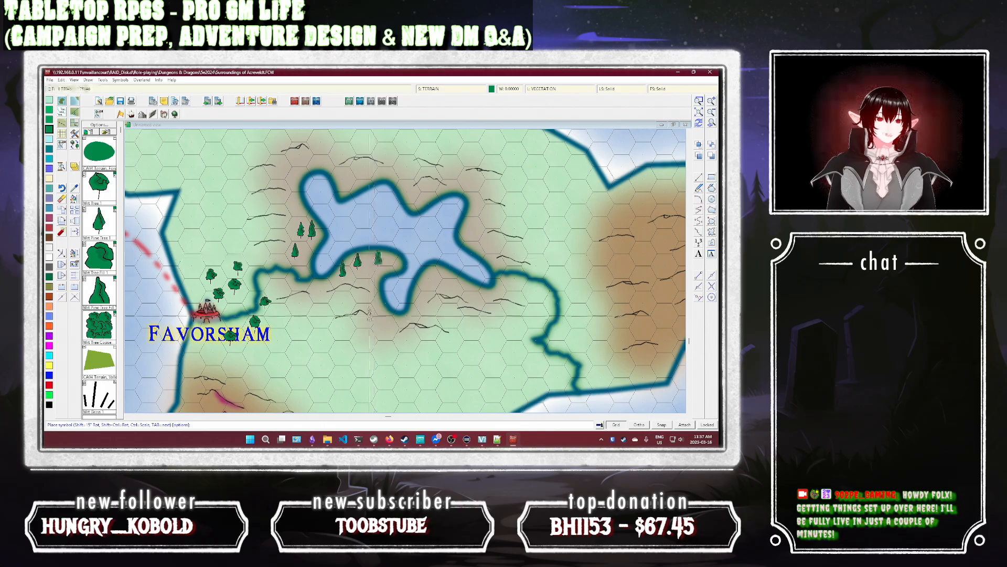
click(427, 275)
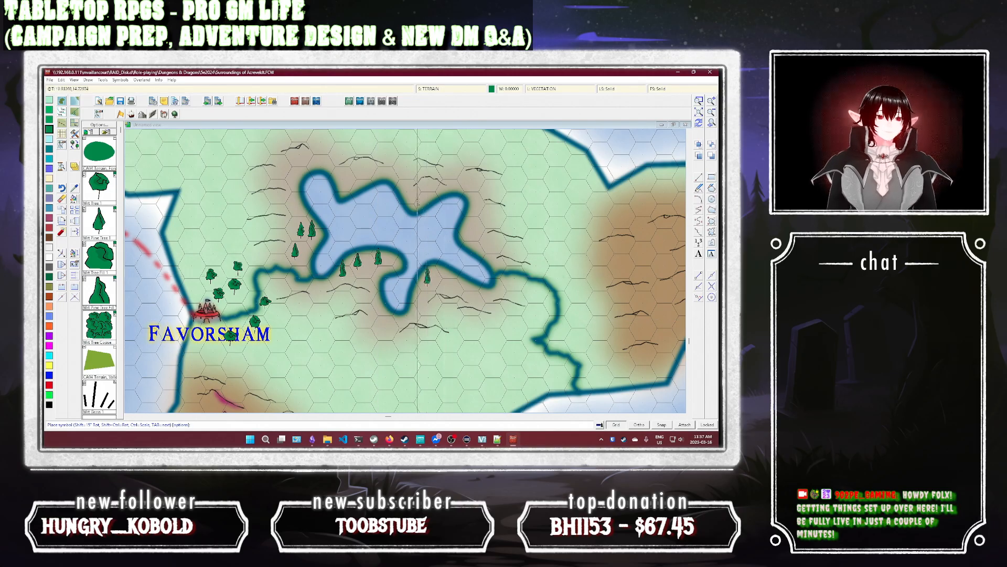
click(413, 198)
click(410, 183)
click(342, 181)
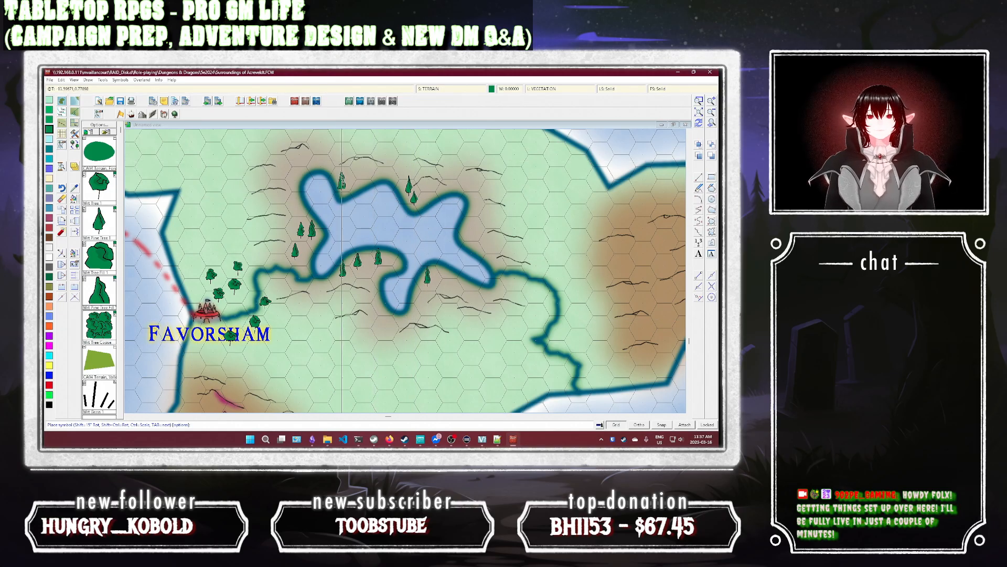
click(292, 205)
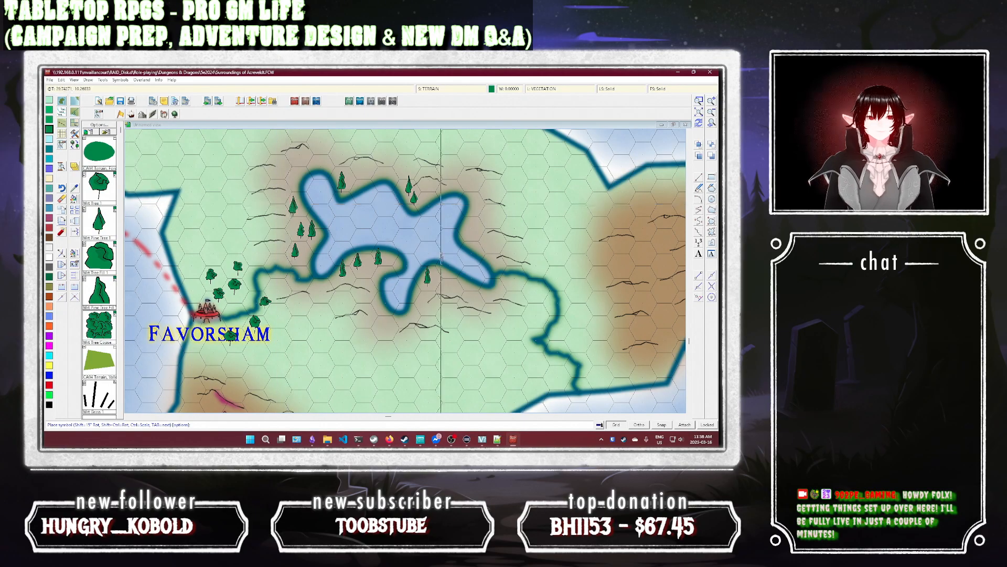
click(476, 218)
click(475, 241)
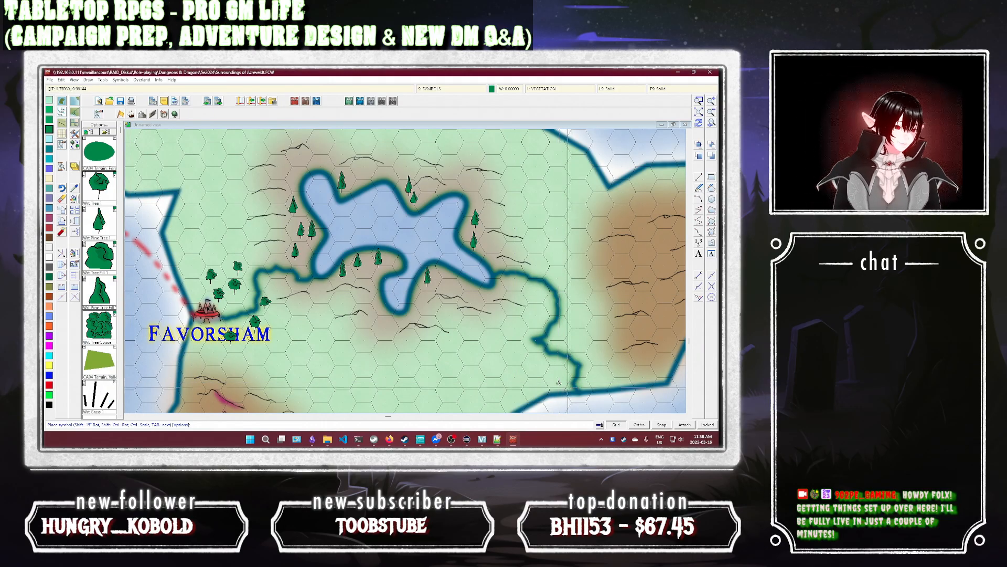
Step: Place small grass tuft symbols on both banks of the southeastern river's mouth
click(585, 384)
click(595, 384)
click(589, 367)
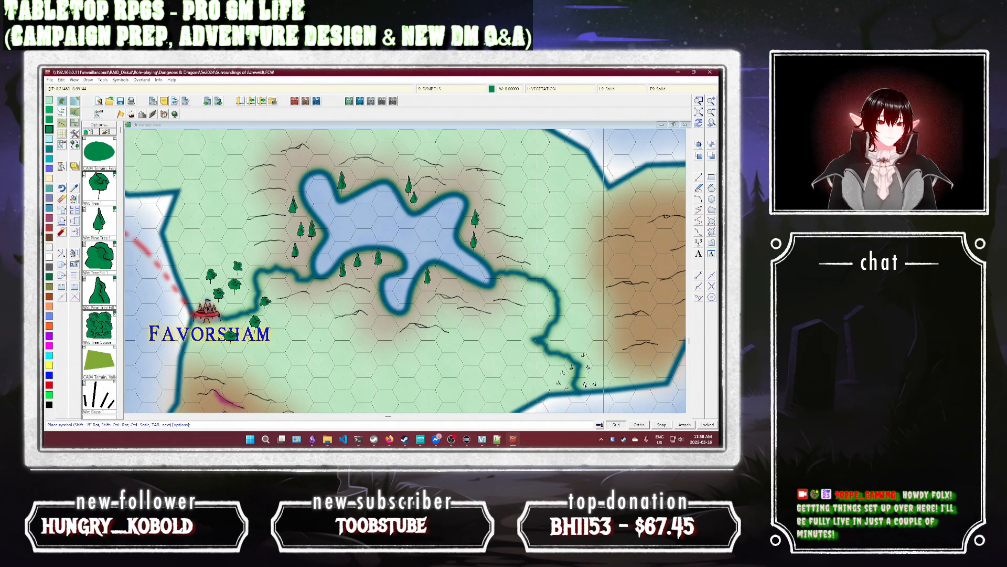
click(593, 376)
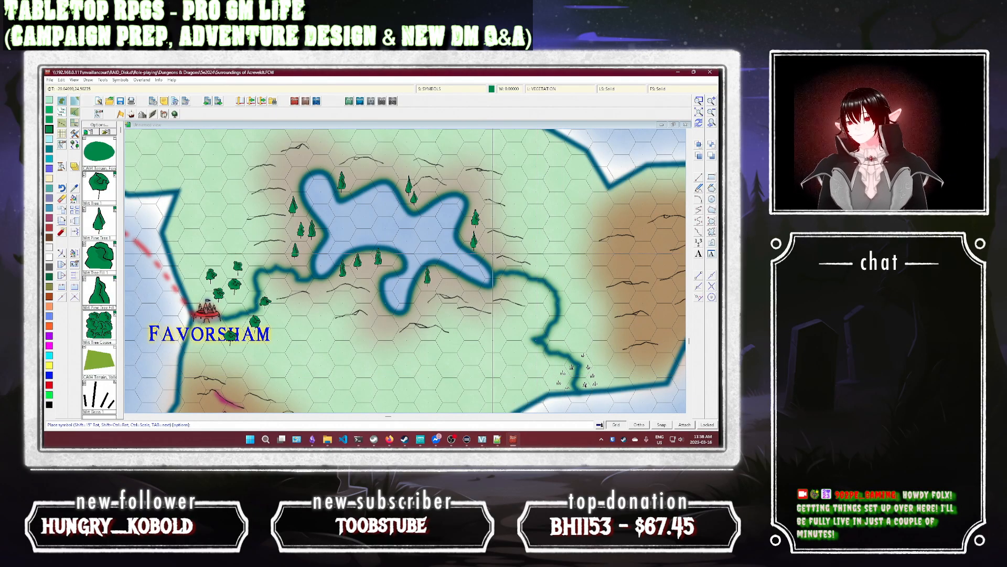
Step: Scatter round-crowned tree symbols along both banks of the southeastern river, between the lake and the grass tufts
click(99, 223)
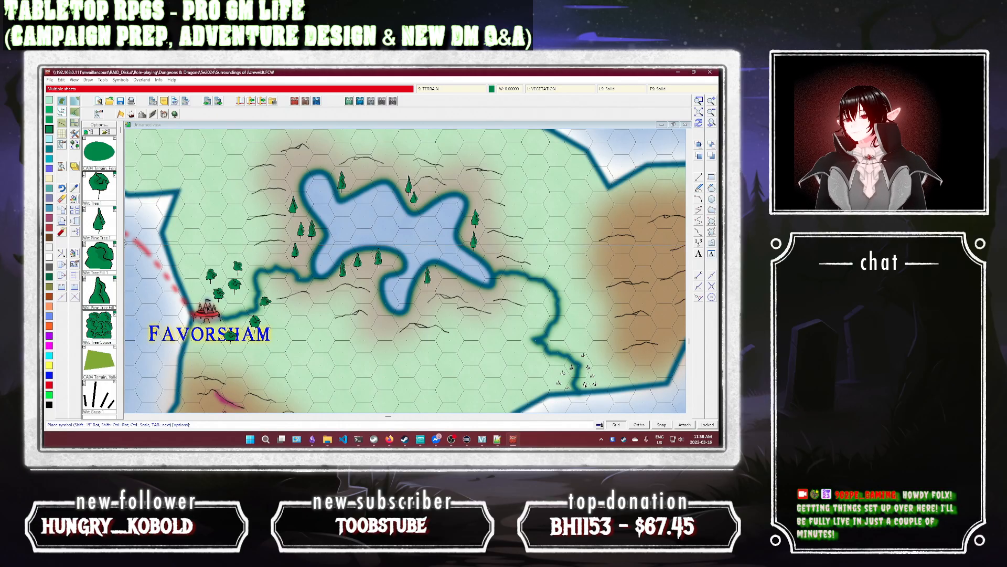
click(538, 359)
click(541, 310)
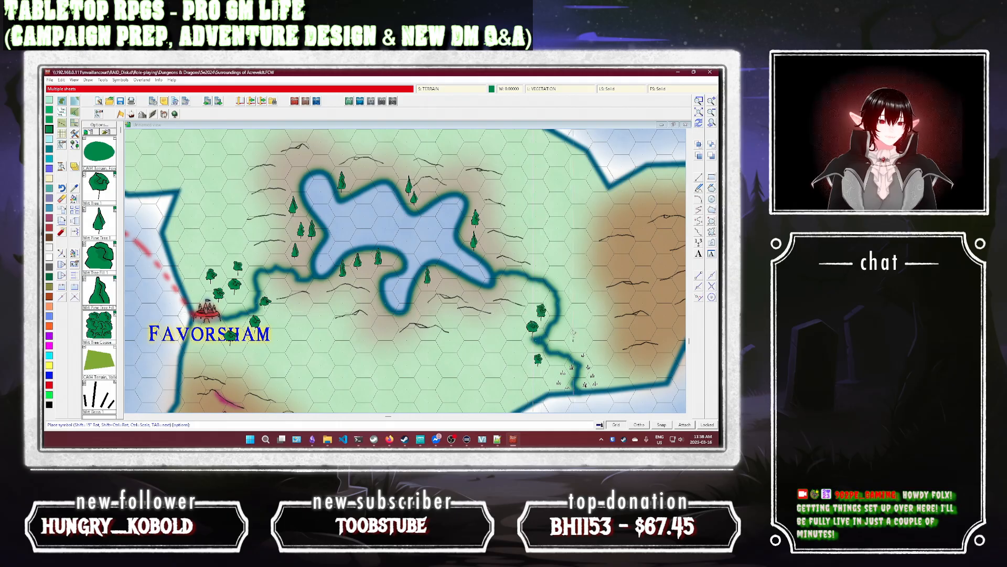
click(572, 338)
click(563, 329)
click(576, 308)
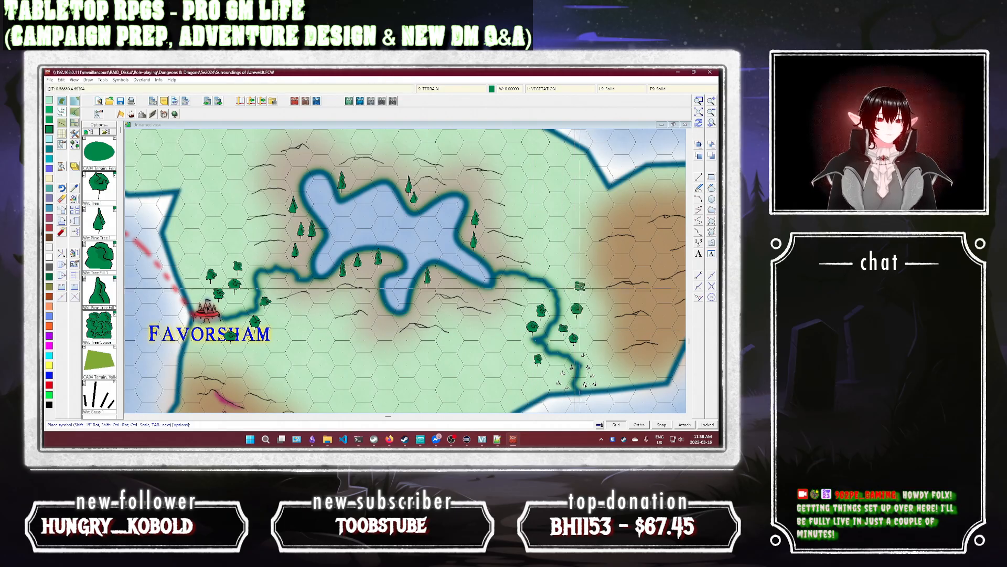
click(596, 304)
click(580, 286)
click(561, 276)
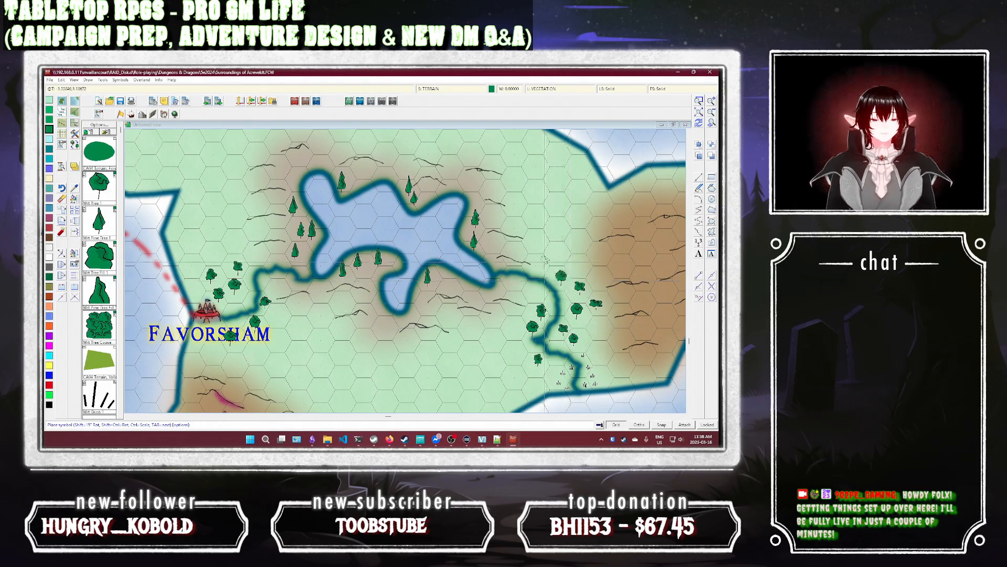
click(544, 260)
click(547, 299)
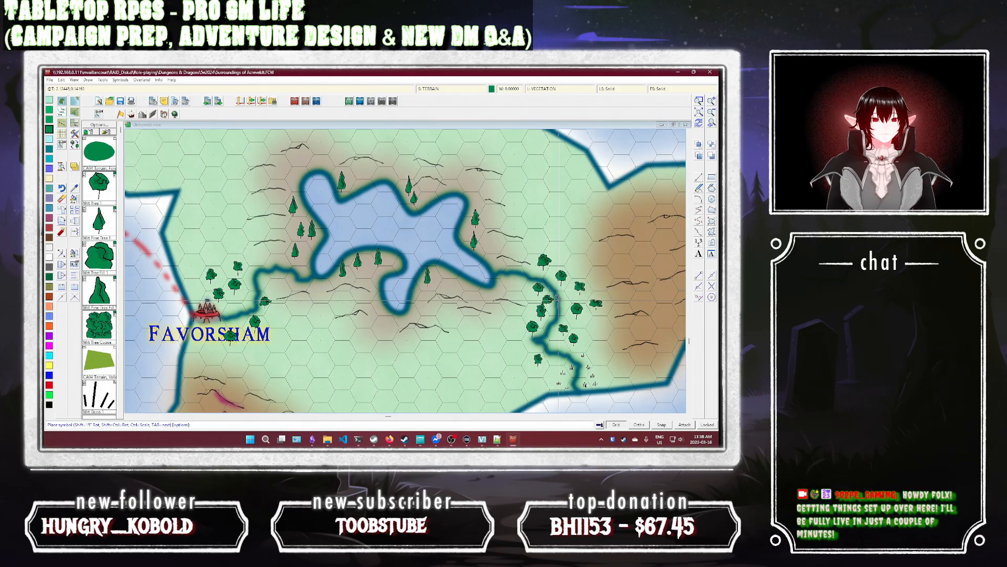
click(565, 297)
click(579, 266)
click(559, 249)
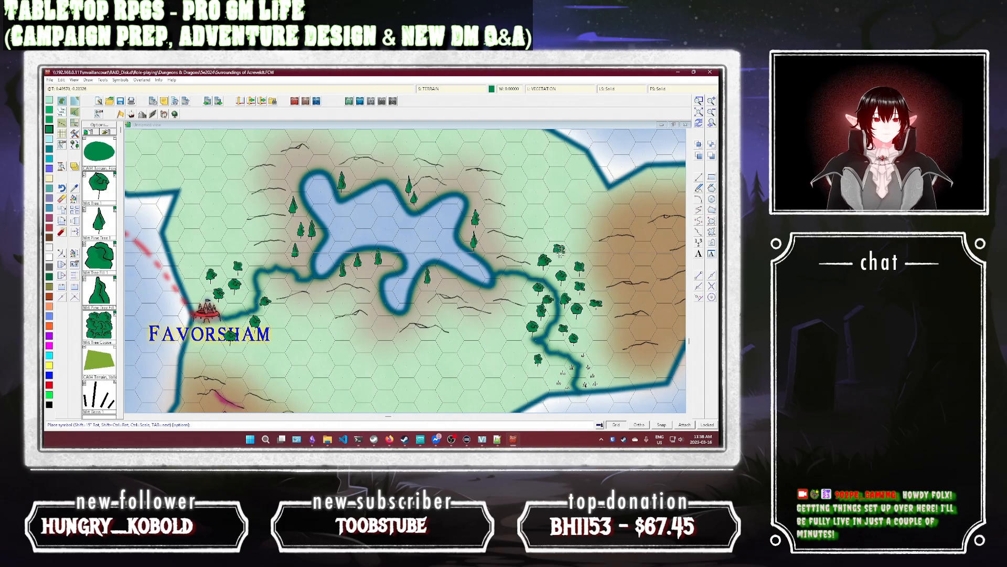
click(596, 325)
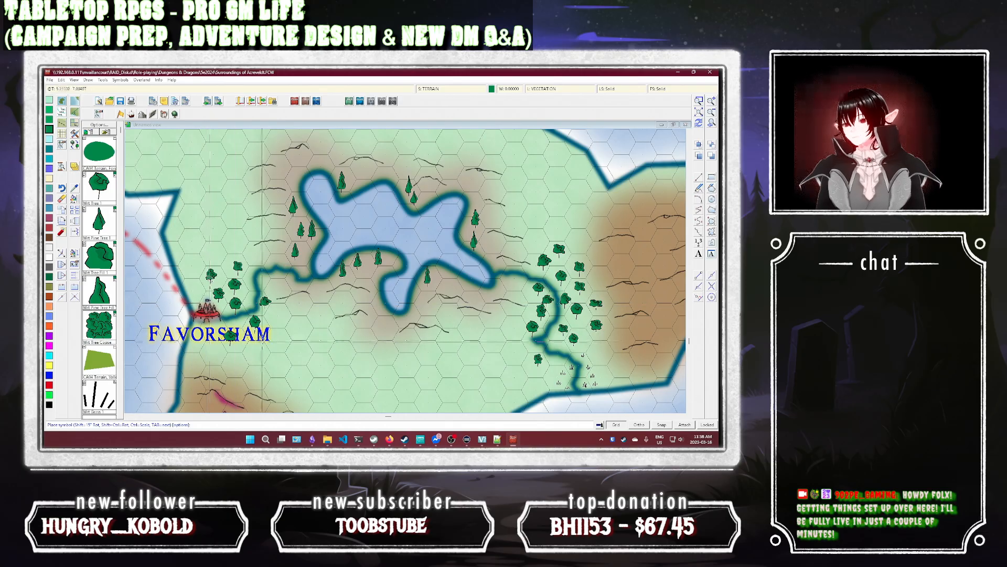
Step: Add more round-crowned tree symbols south and east of Favorsham, on the far side of its river
click(259, 346)
click(275, 307)
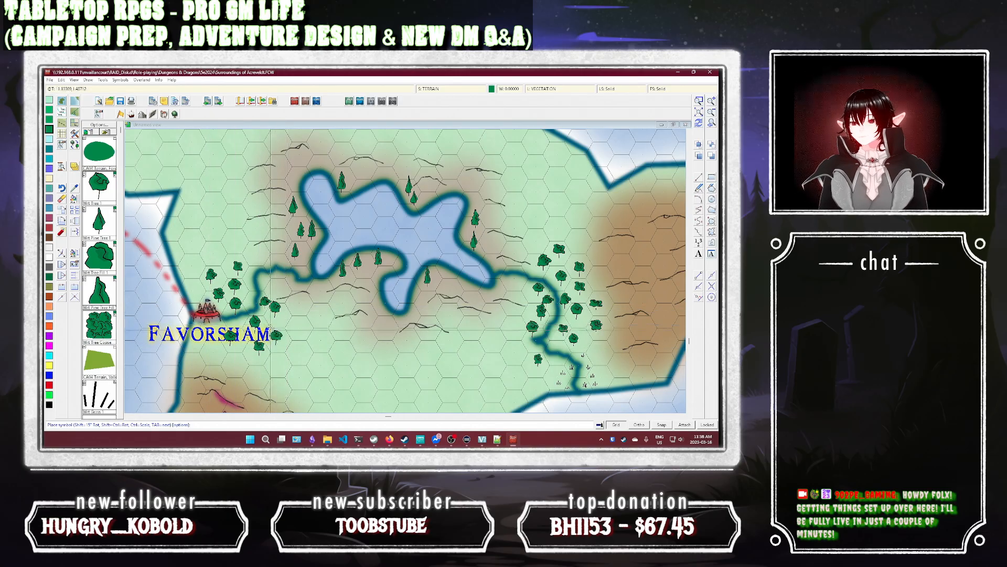
click(276, 334)
click(266, 326)
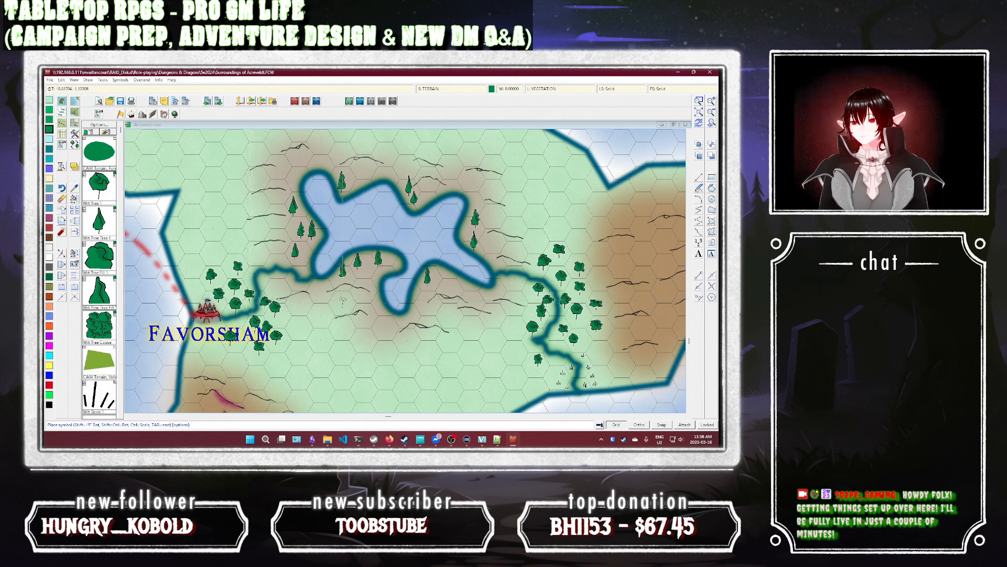
right_click(342, 301)
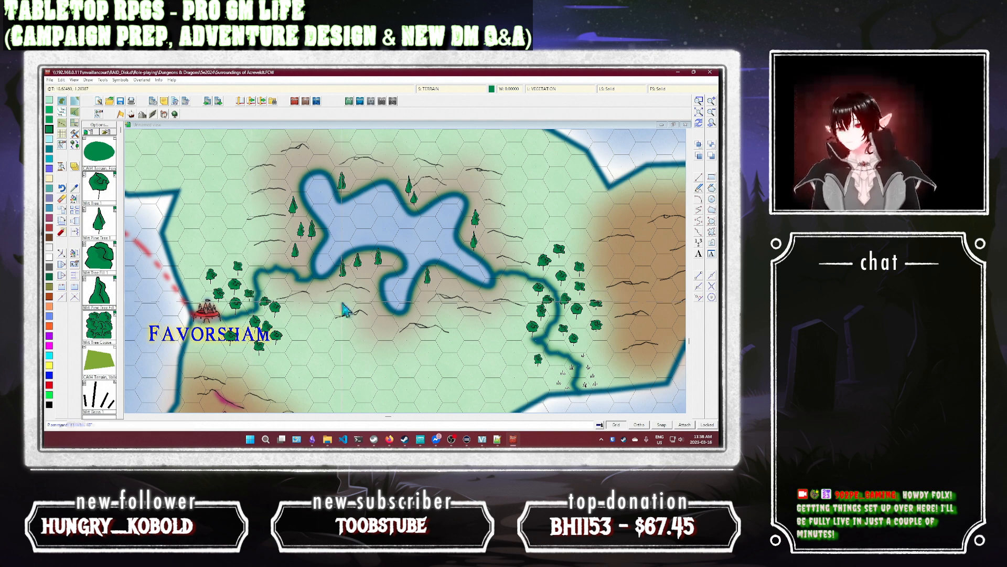
click(76, 133)
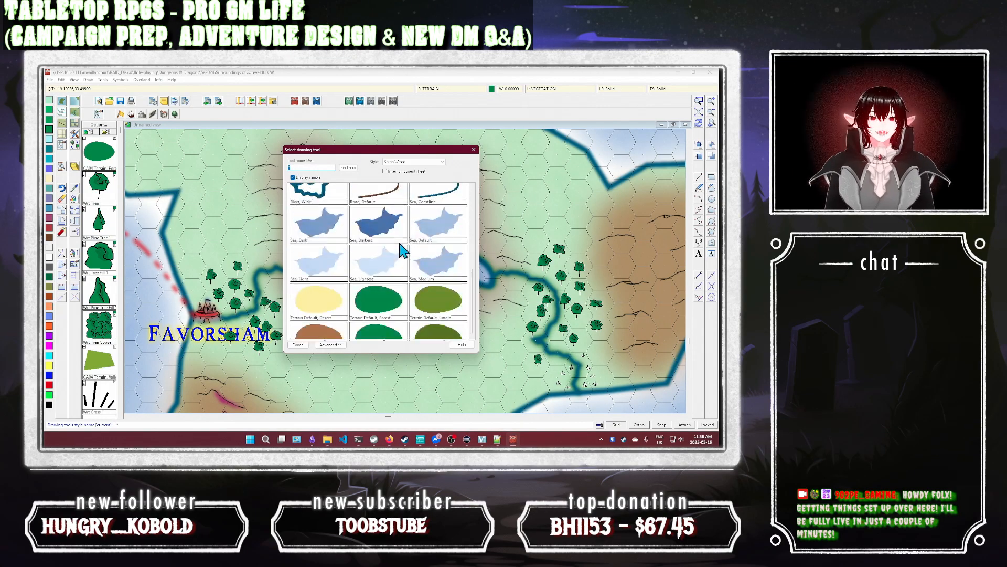
scroll(399, 249, down, 5)
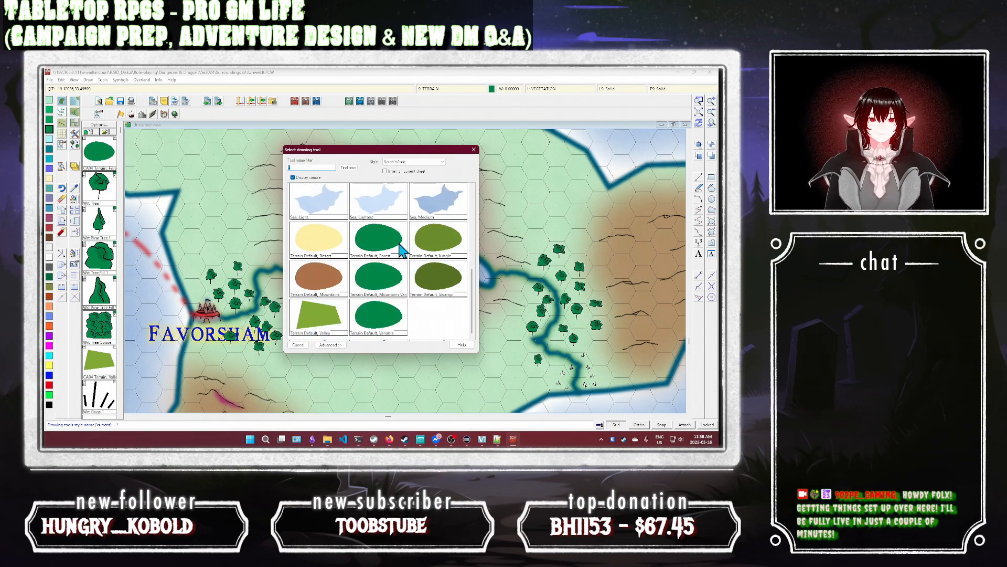
double_click(443, 279)
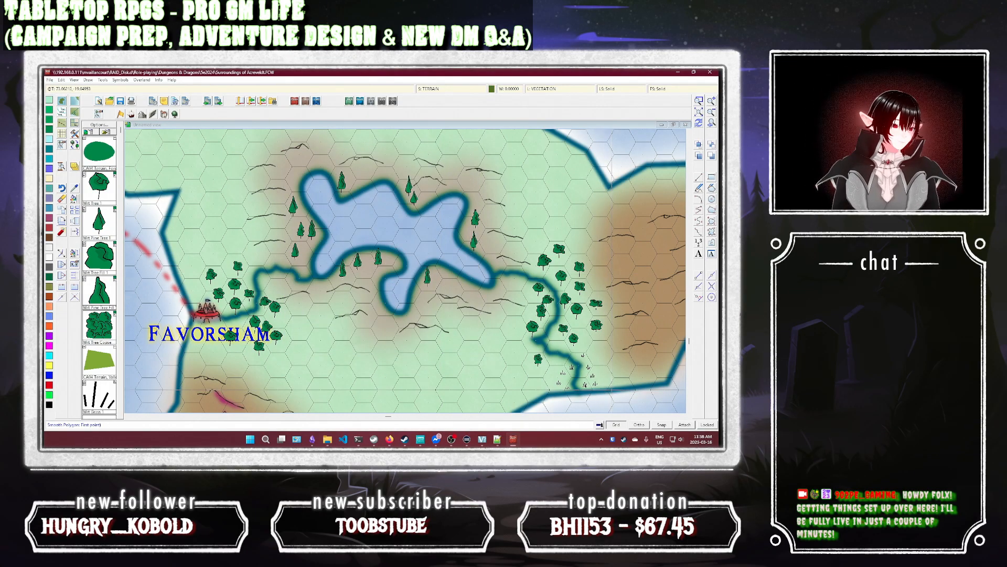
click(550, 391)
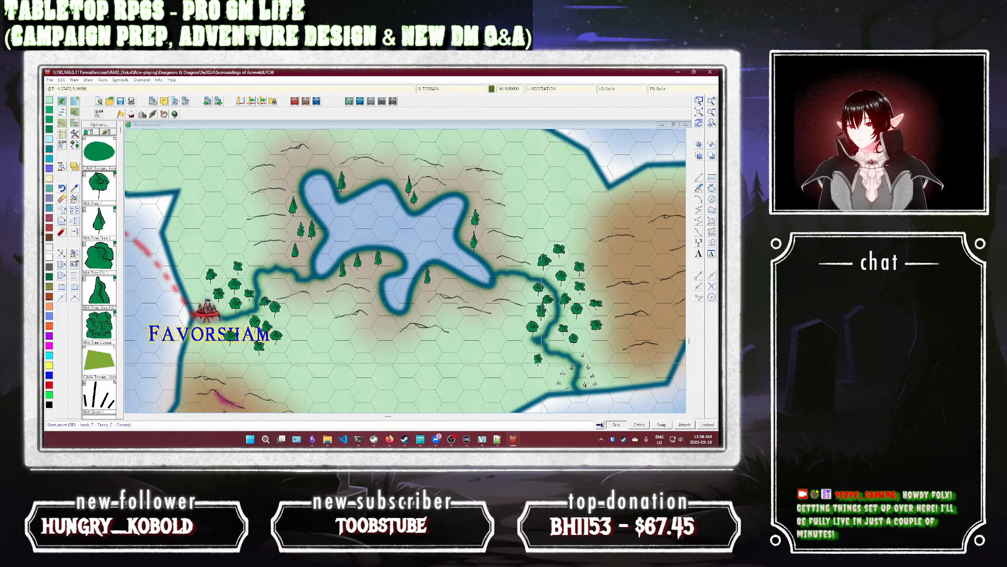
key(Escape)
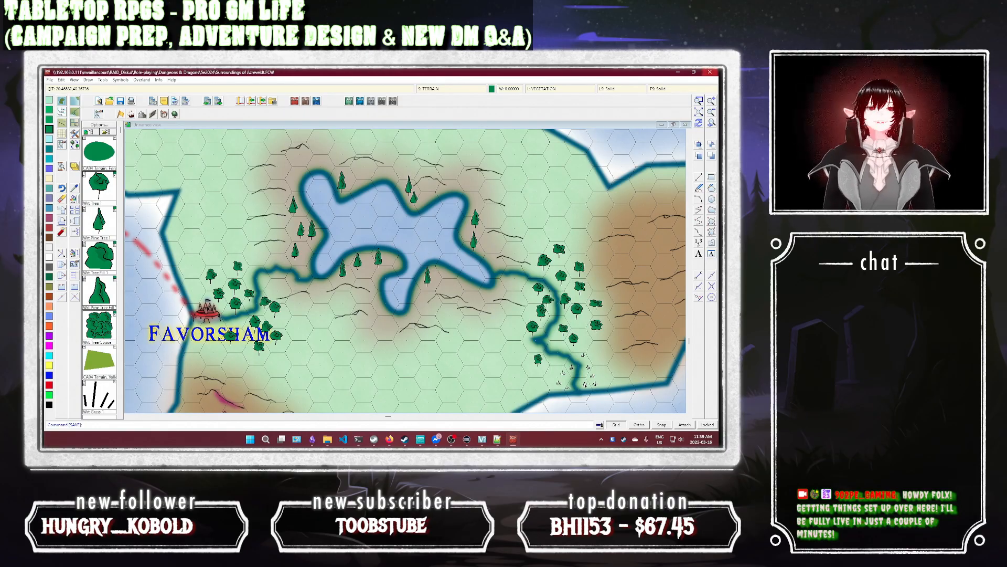
Step: Close the map and reopen the Surroundings of Acreveldt drawing from the recent files in File Explorer, with its sheet effects activated
click(710, 72)
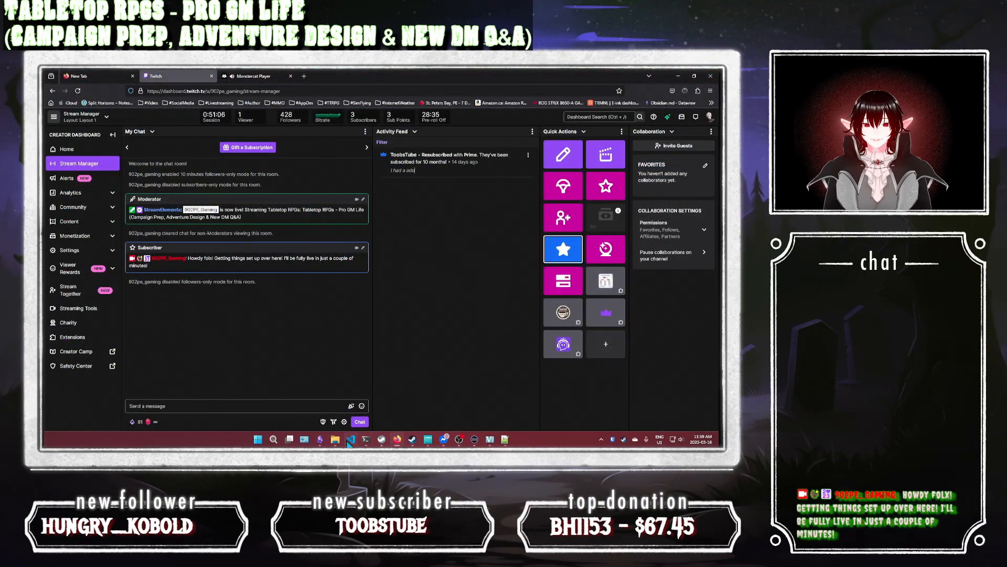
click(335, 439)
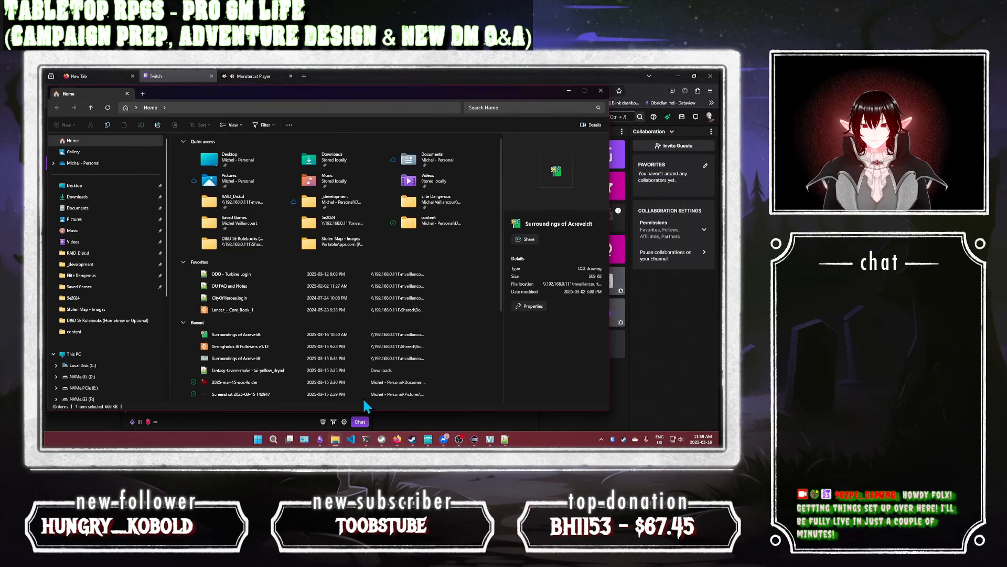
double_click(234, 336)
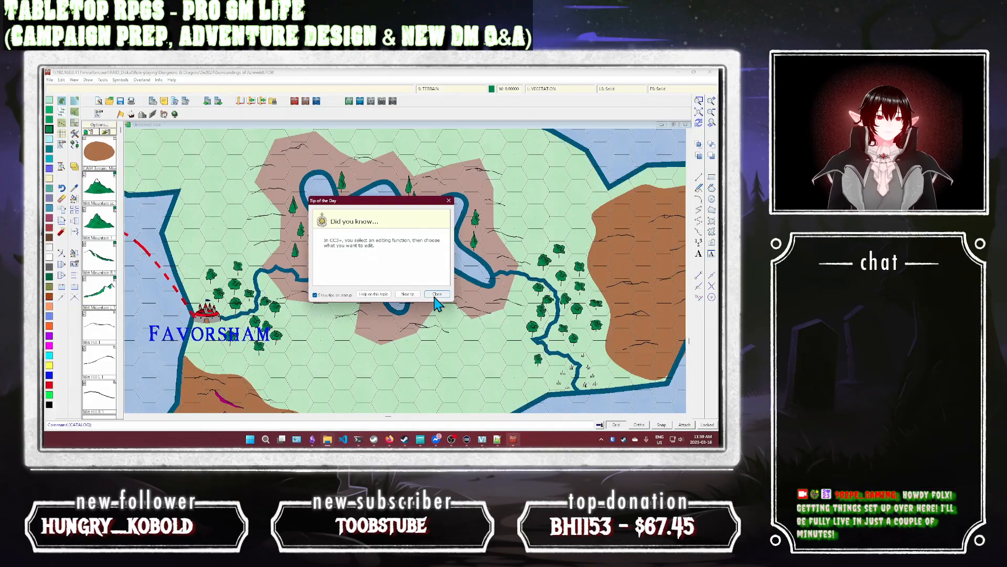
click(437, 294)
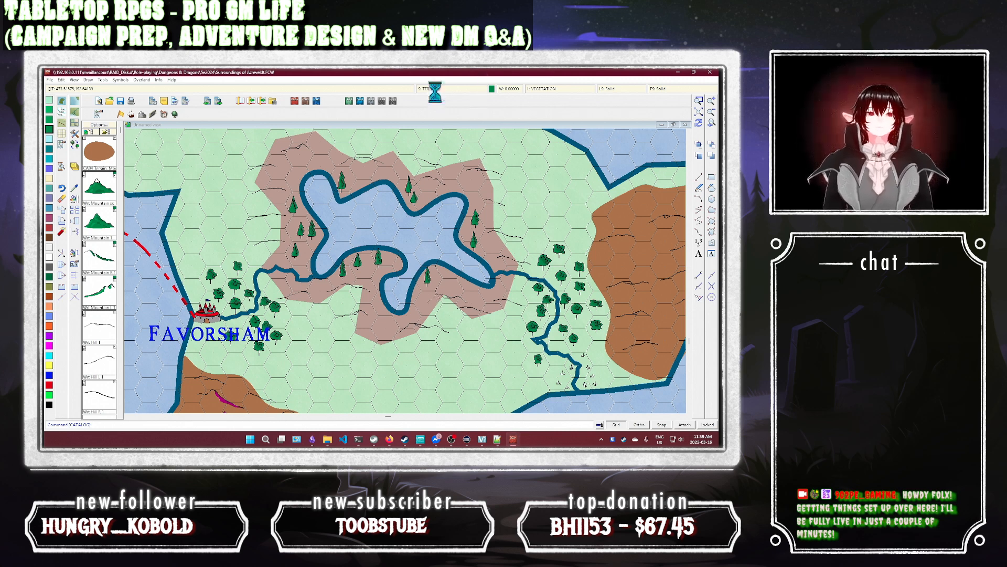
click(394, 174)
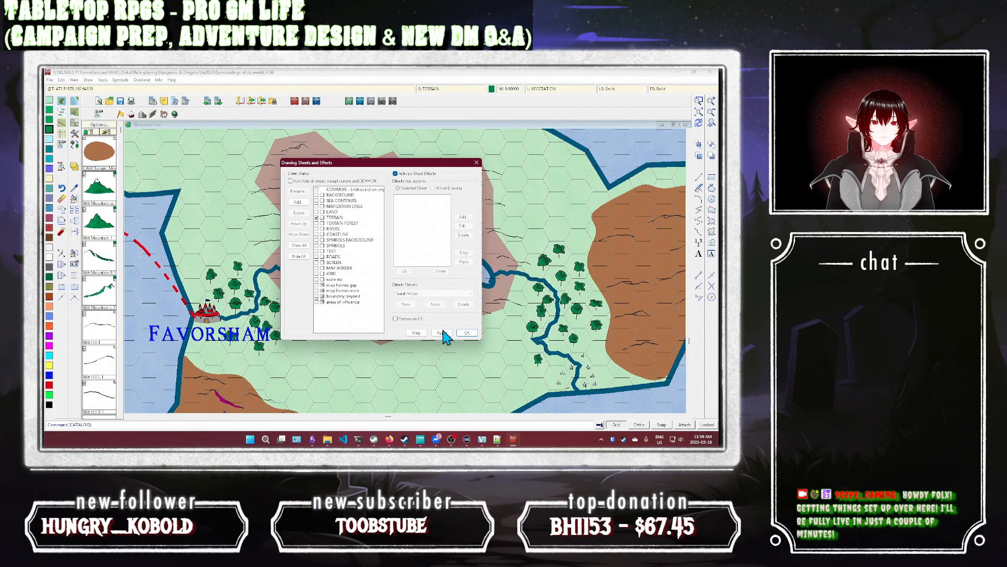
click(460, 334)
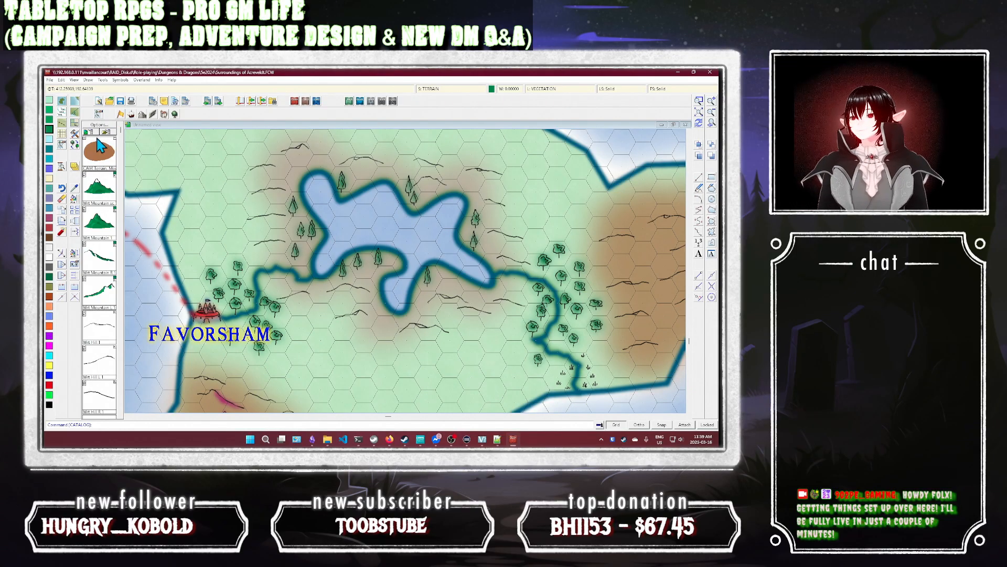
click(73, 126)
scroll(414, 277, down, 3)
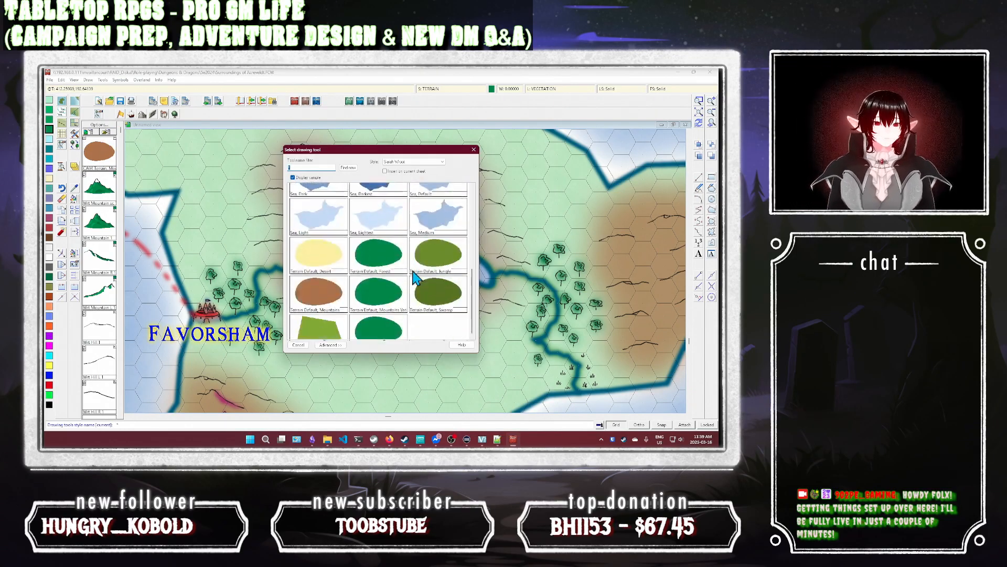
double_click(435, 286)
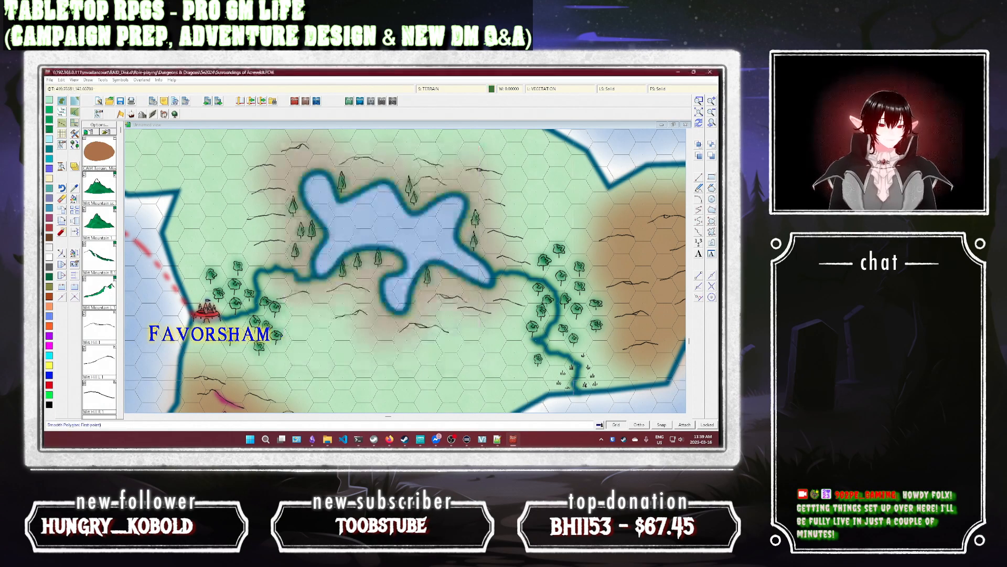
click(574, 393)
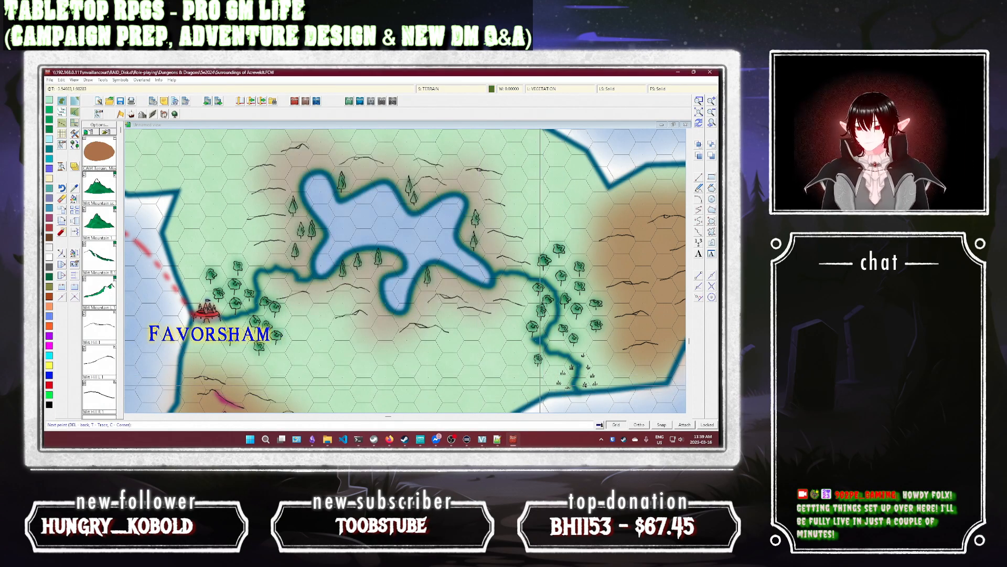
click(537, 385)
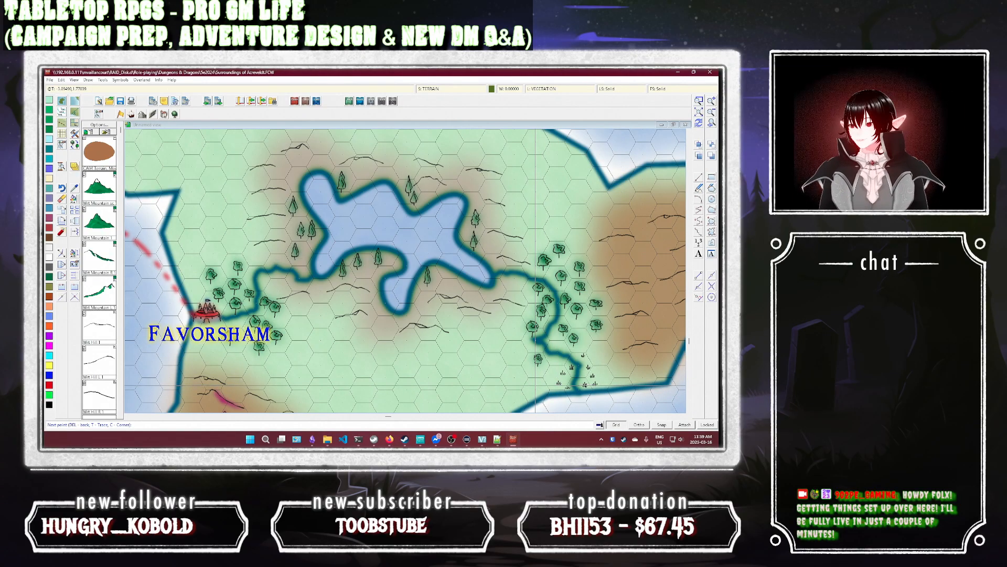
key(t)
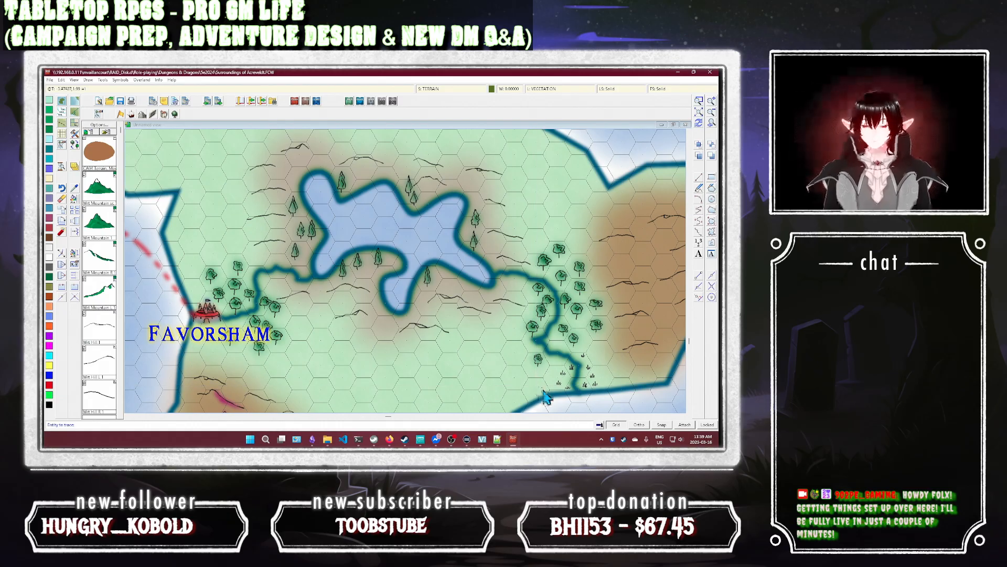
click(554, 395)
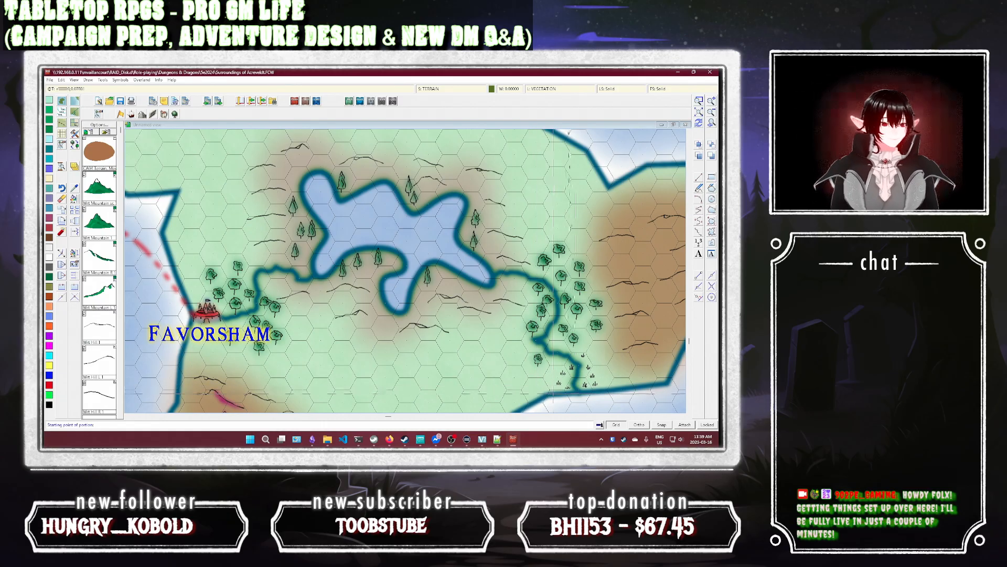
click(559, 397)
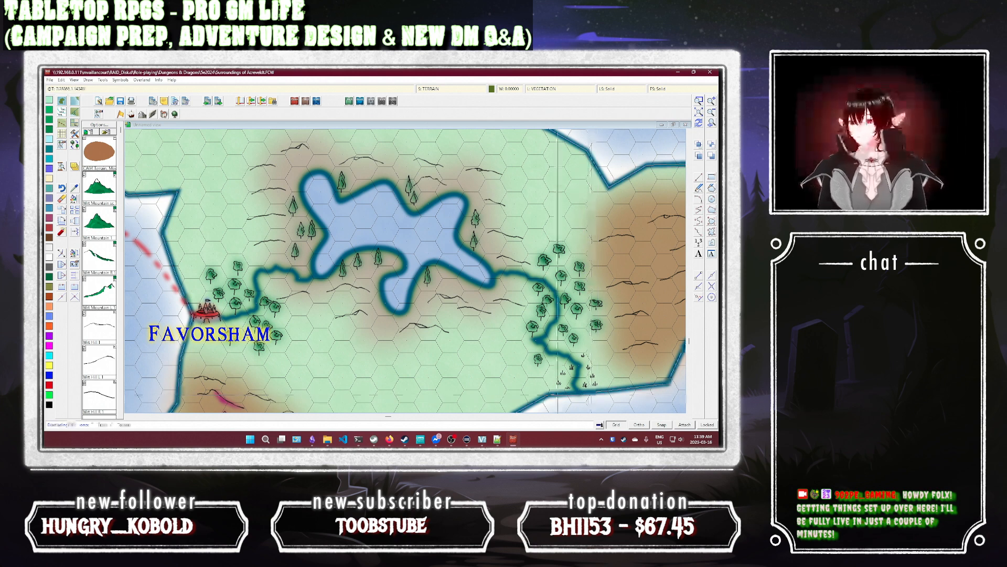
click(534, 388)
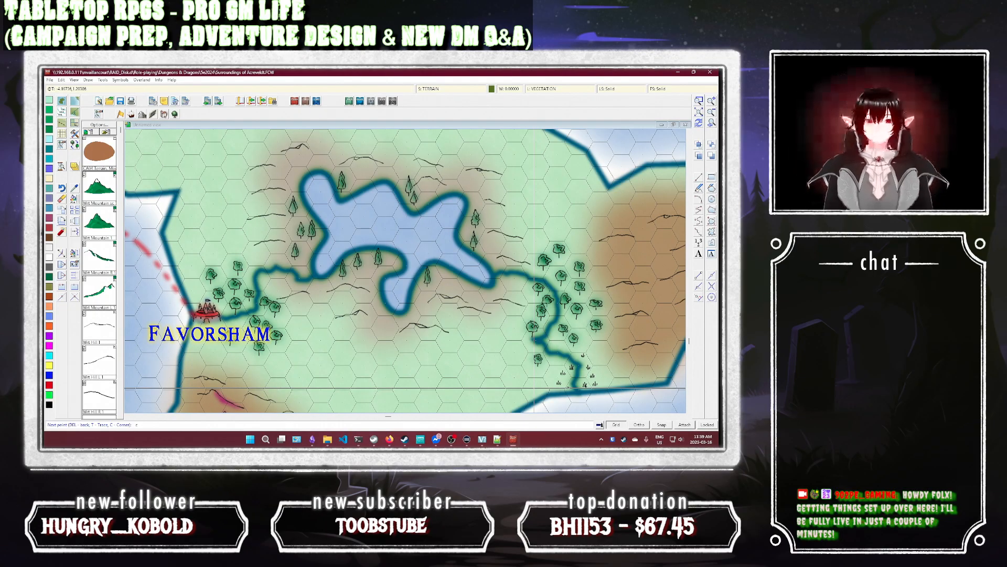
text(c)
key(Return)
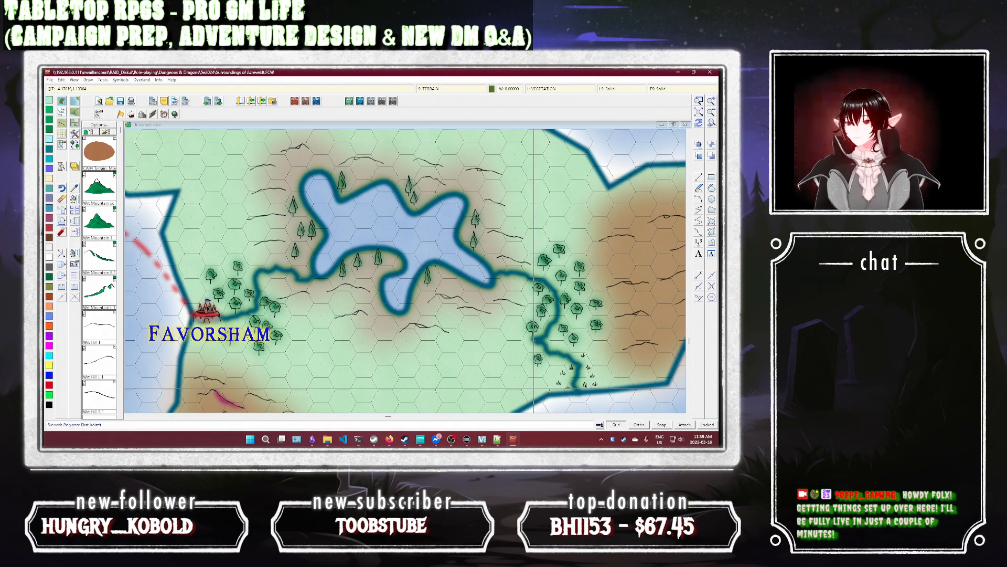
click(533, 389)
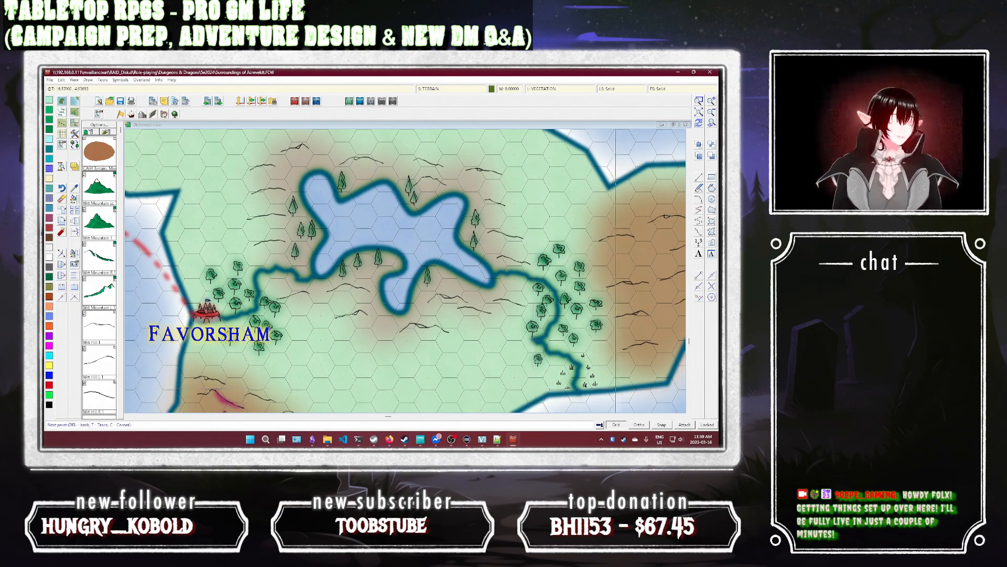
key(Escape)
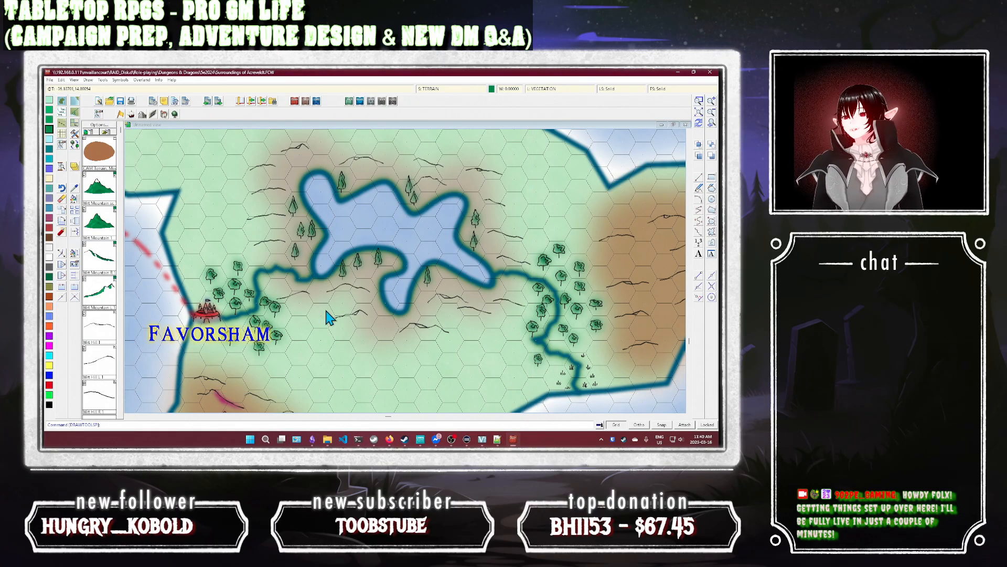
click(100, 157)
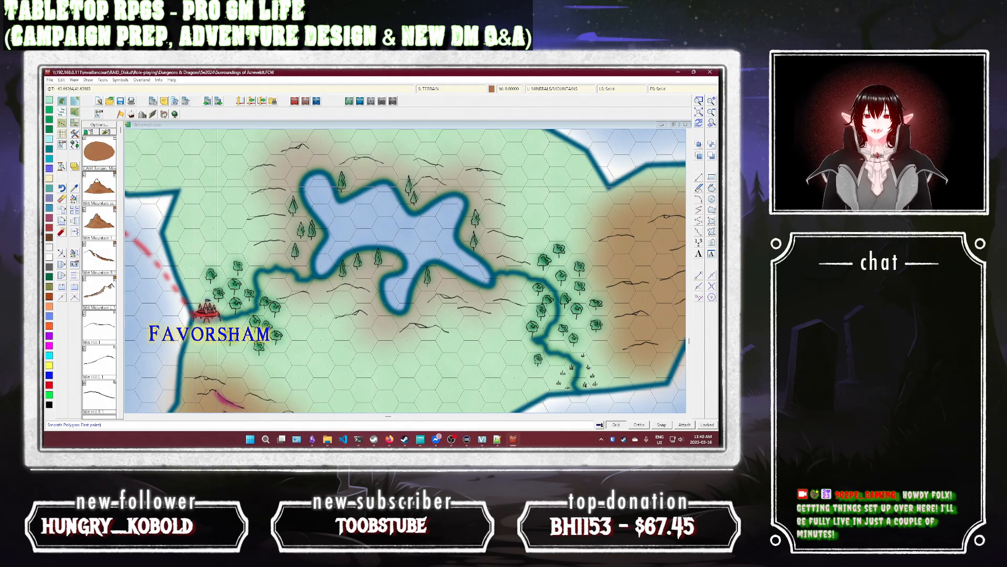
key(Escape)
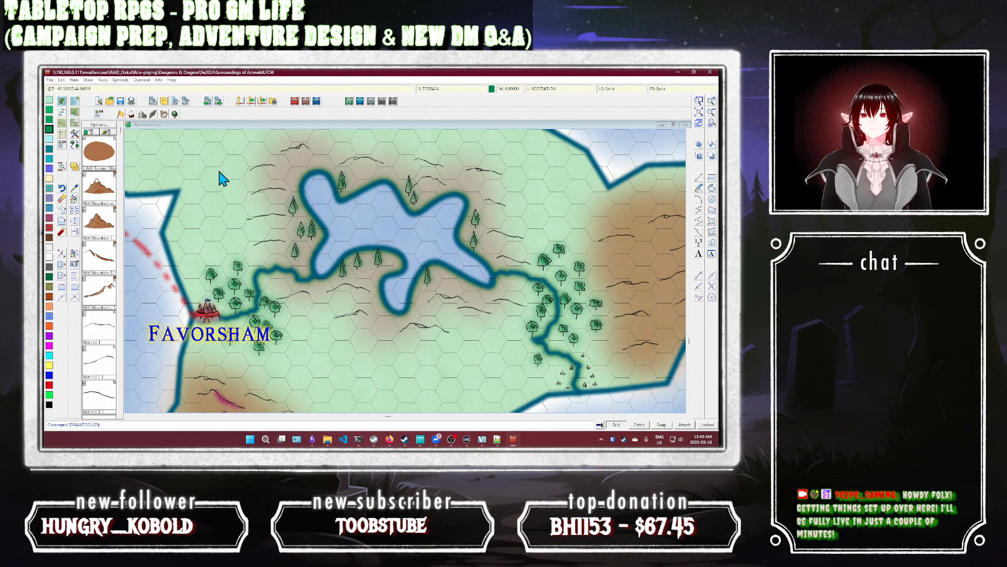
Step: Draw a smooth forest terrain area around Favorsham, enclosing the tree symbols on both sides of its river
click(175, 114)
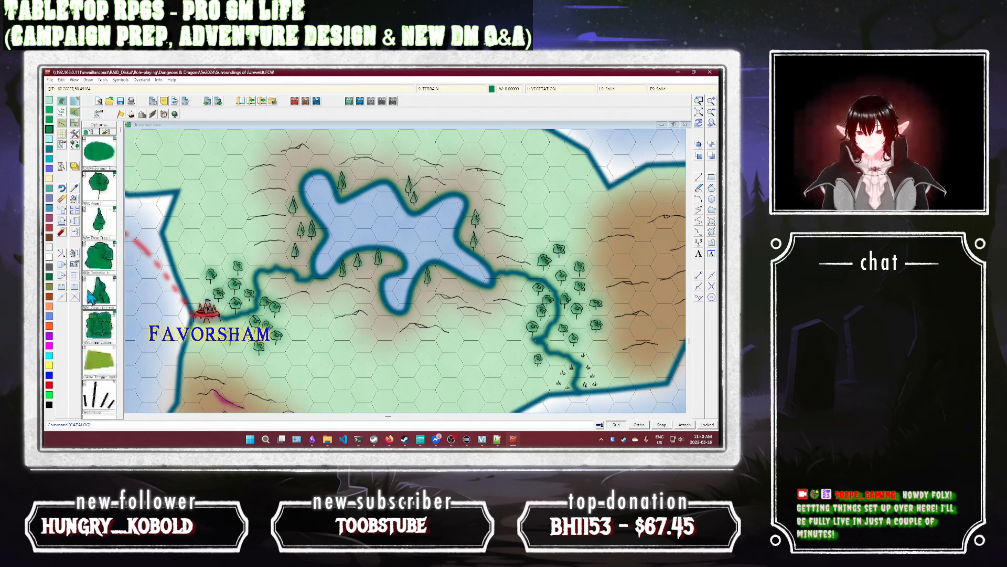
click(105, 167)
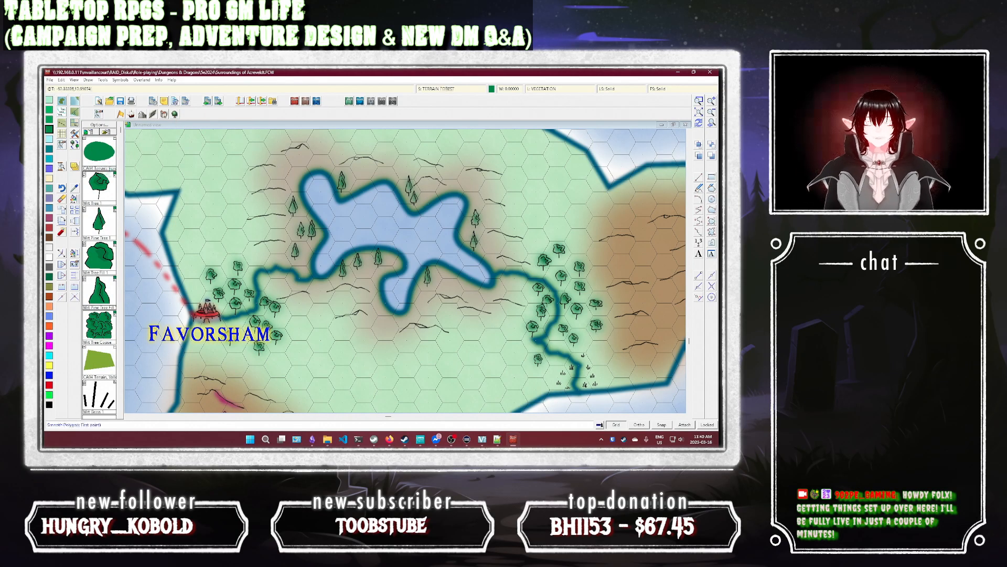
click(293, 336)
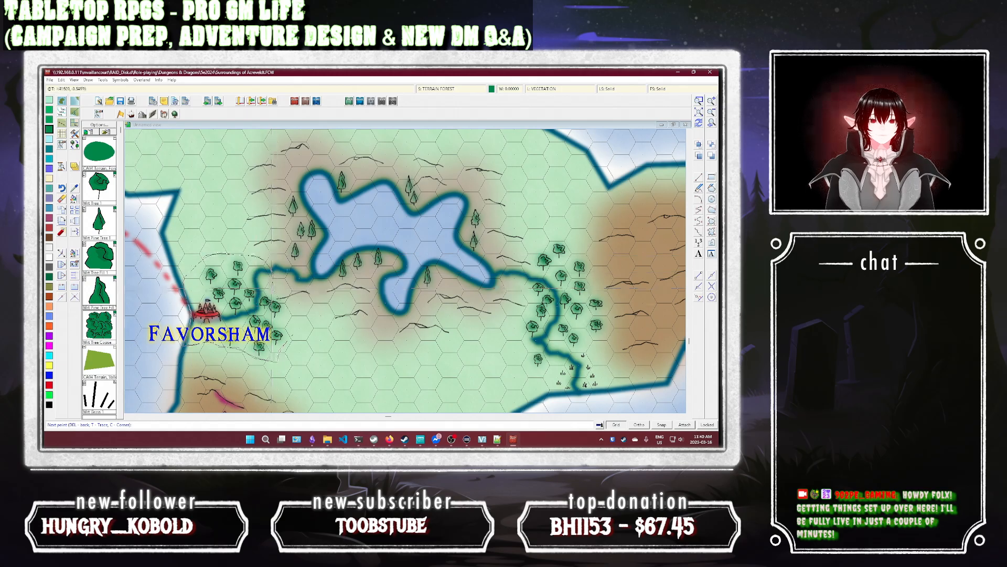
right_click(295, 321)
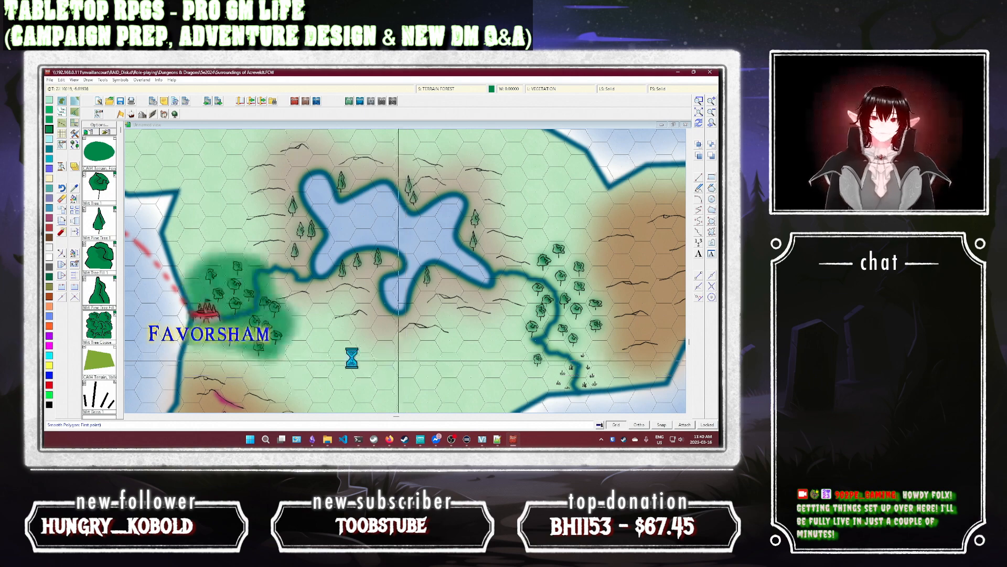
Step: Draw a second forest terrain area over the tree symbols along the southeastern river and redraw the map
drag(351, 358, 323, 356)
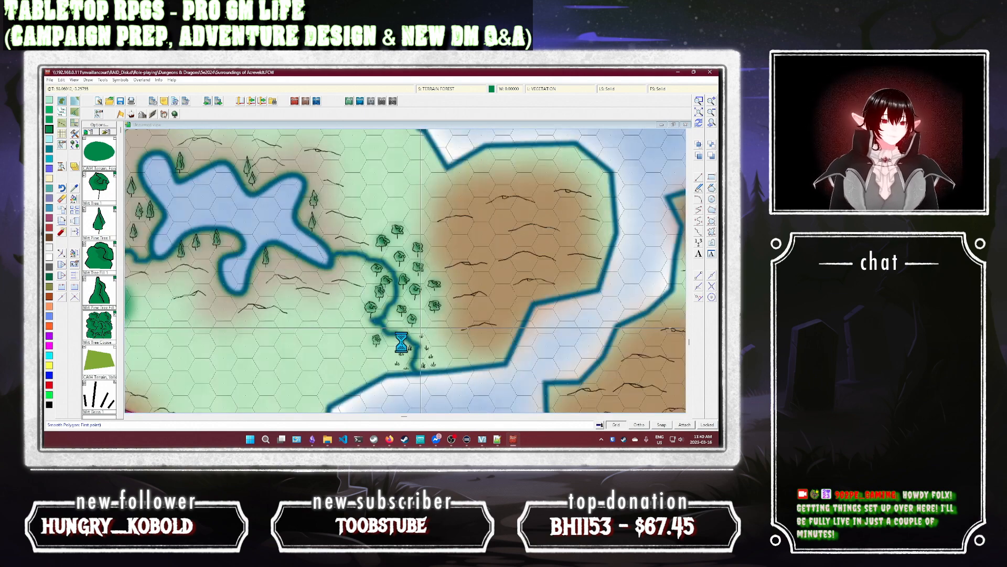
click(375, 349)
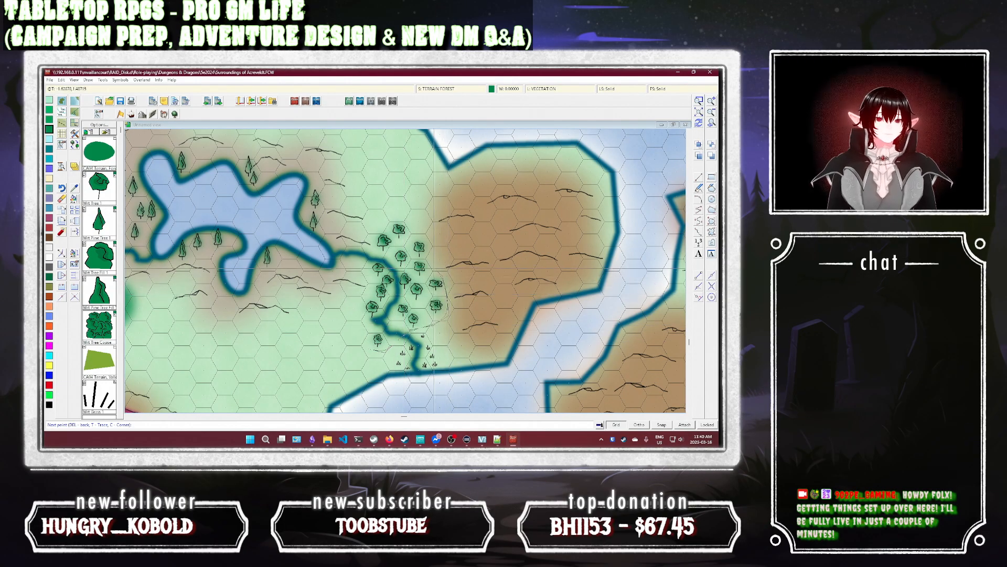
click(434, 271)
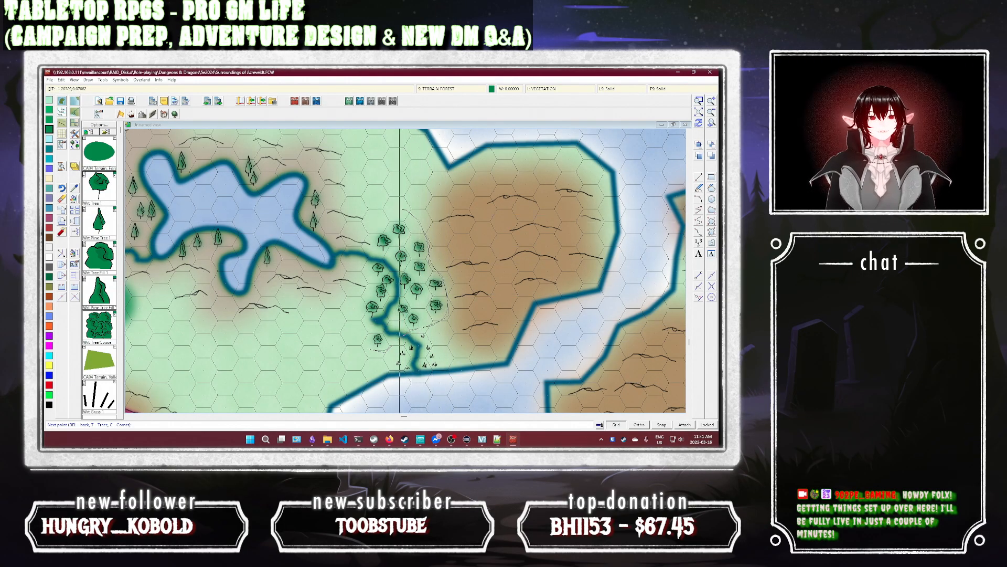
click(399, 210)
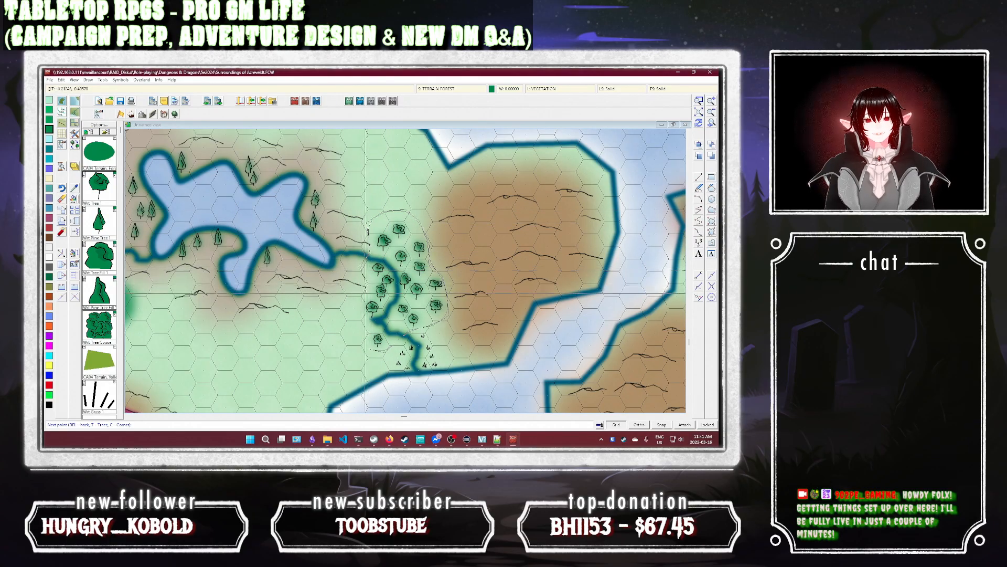
right_click(359, 315)
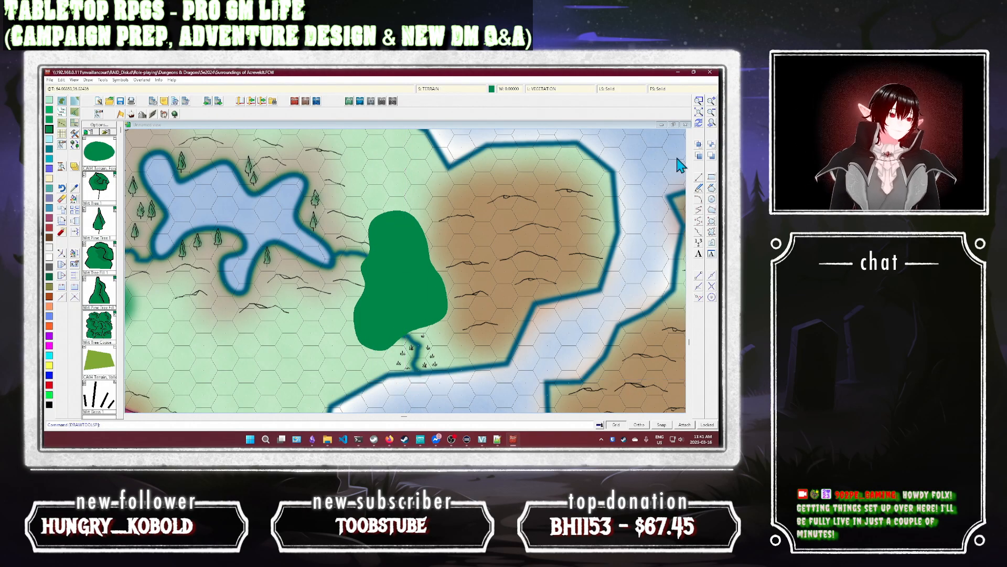
click(697, 123)
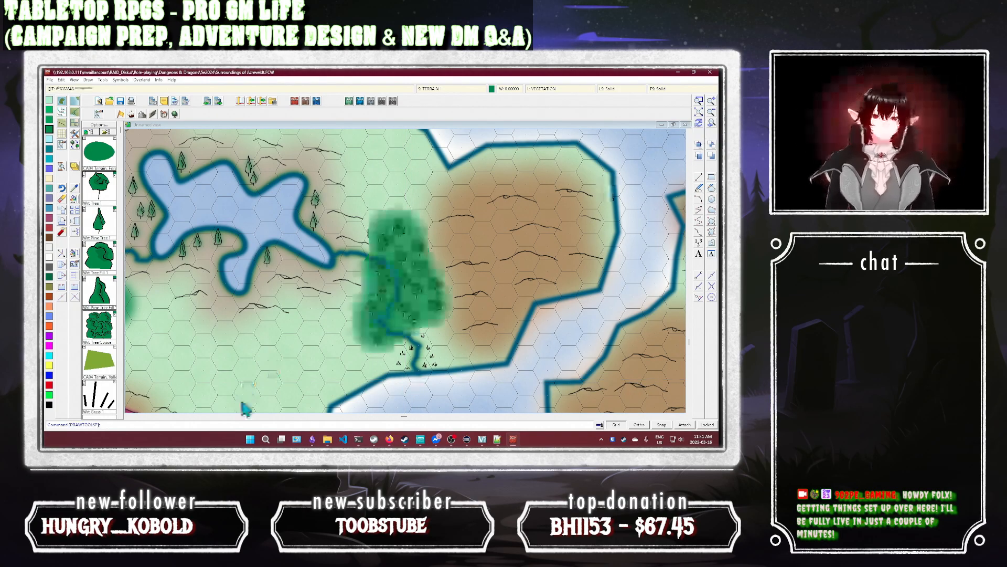
click(108, 132)
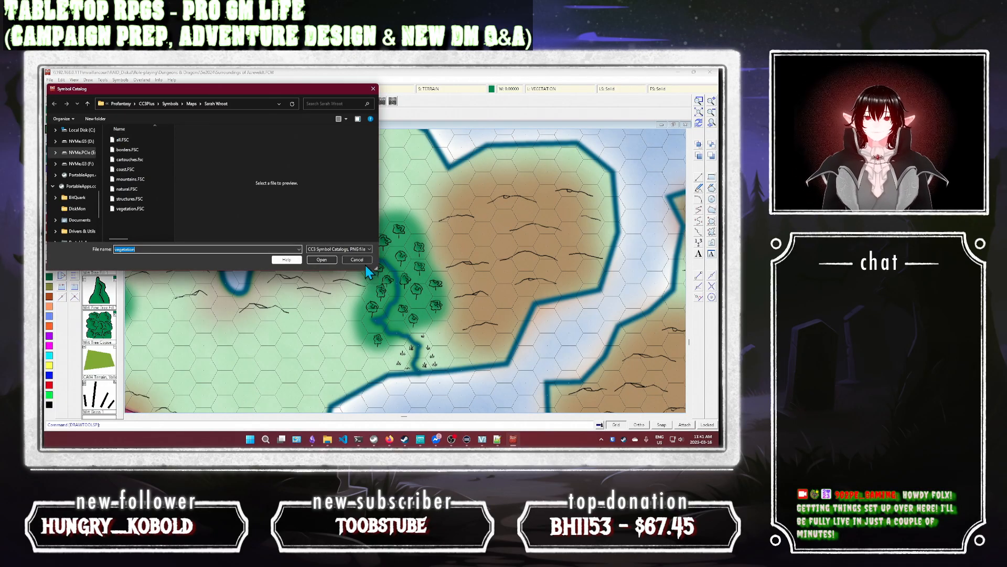
click(358, 260)
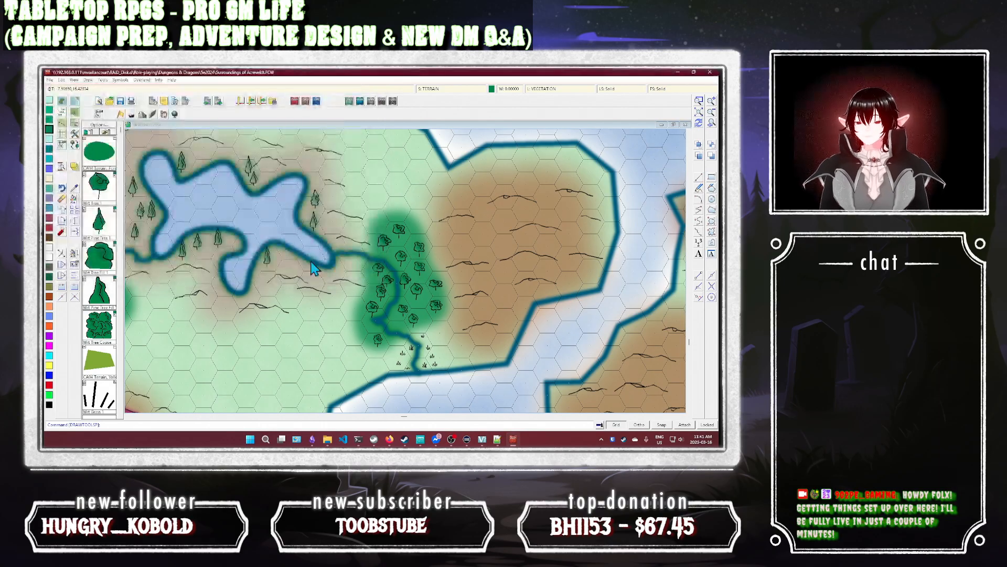
click(82, 135)
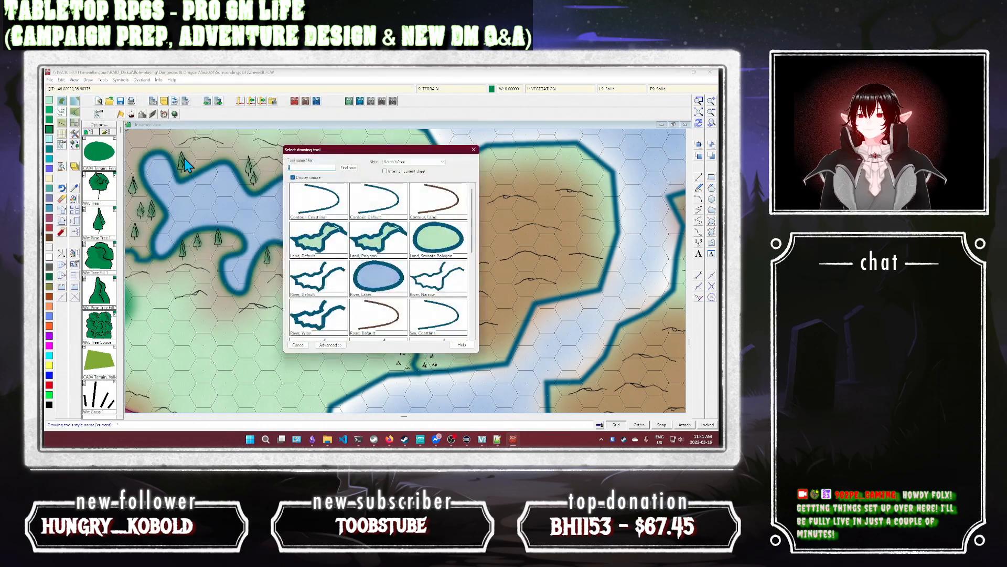
scroll(373, 249, down, 10)
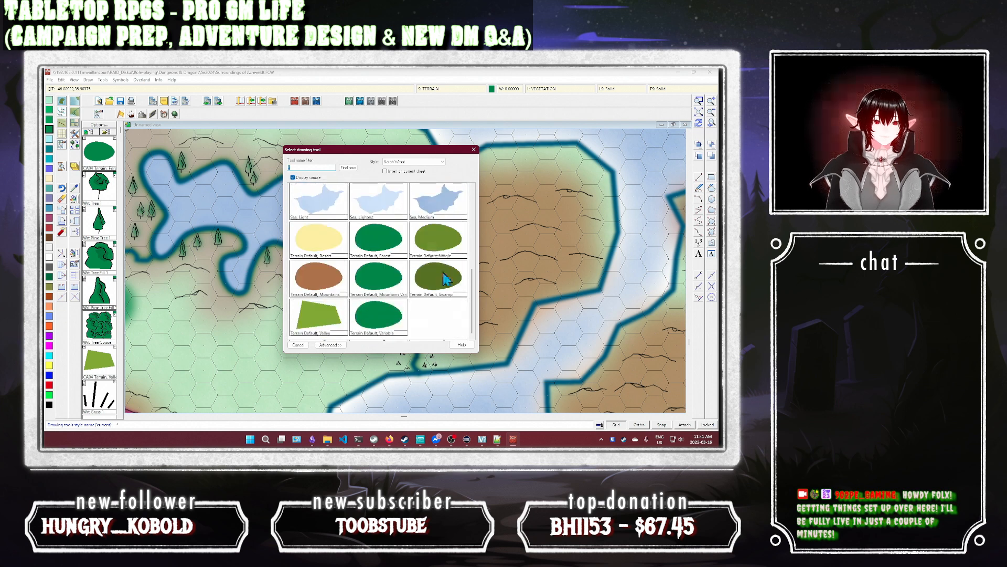
click(445, 278)
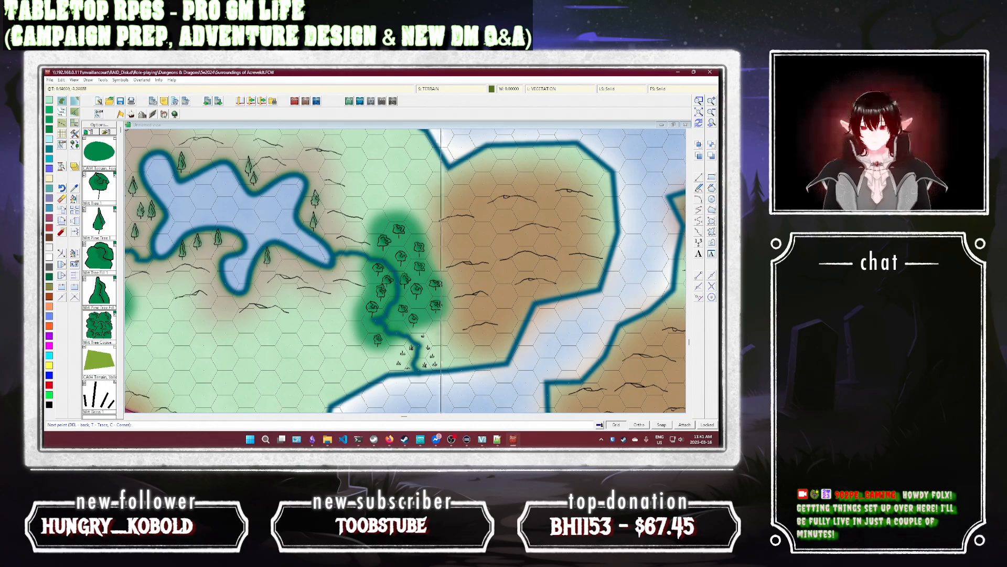
click(441, 357)
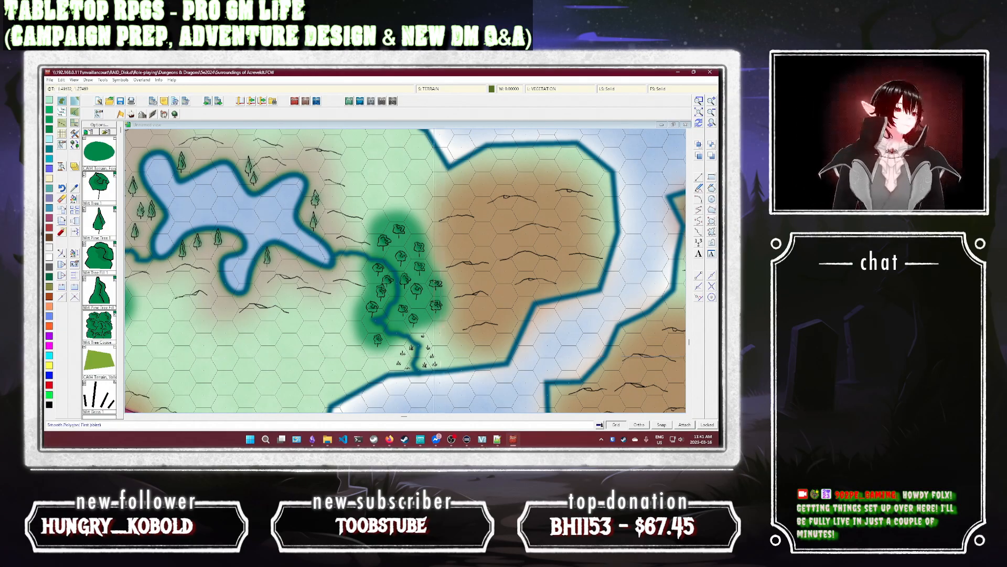
key(Escape)
Step: Examine the advanced settings of the Terrain Default, Swamp drawing tool, including its attach mode choices
key(Return)
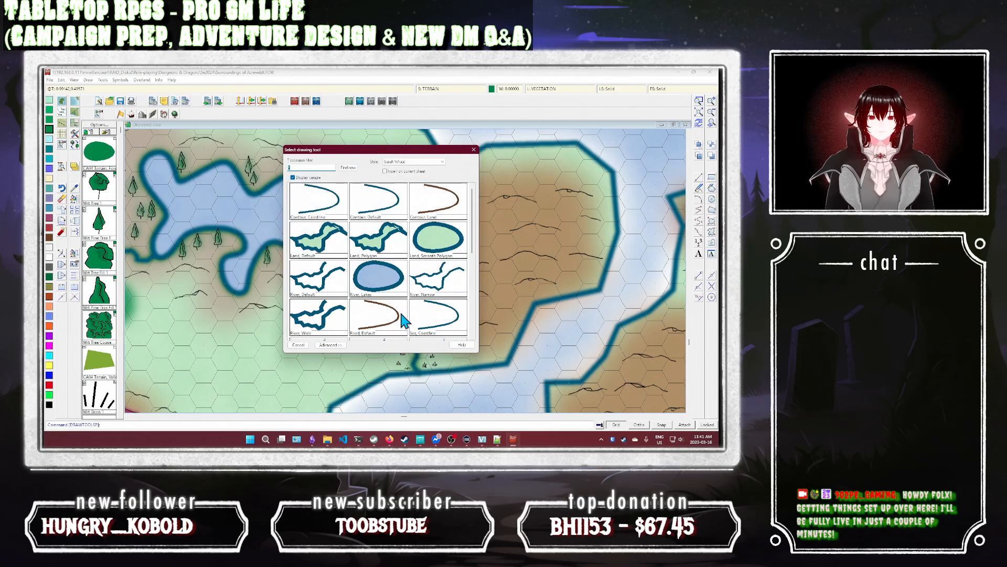
click(330, 345)
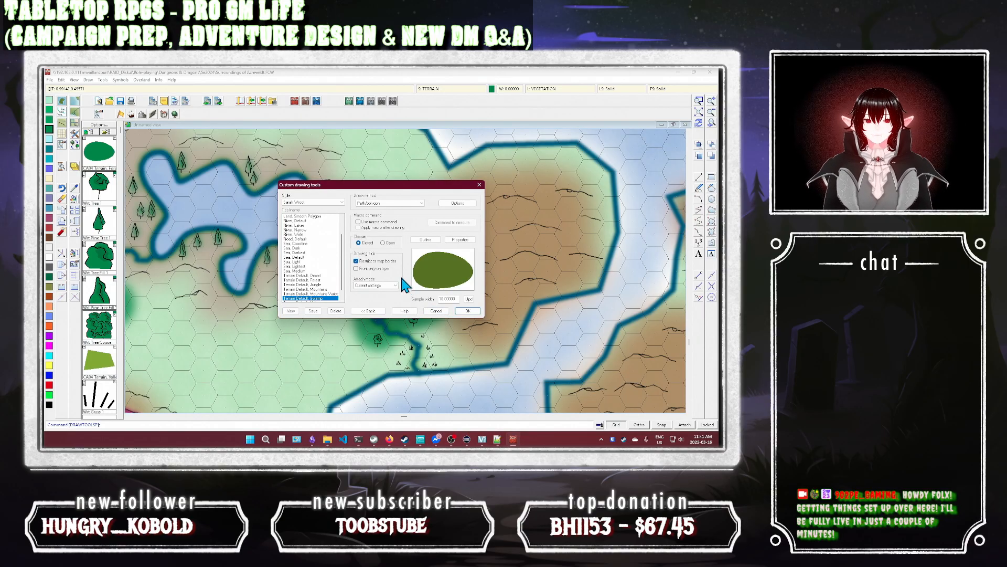
click(456, 203)
click(400, 248)
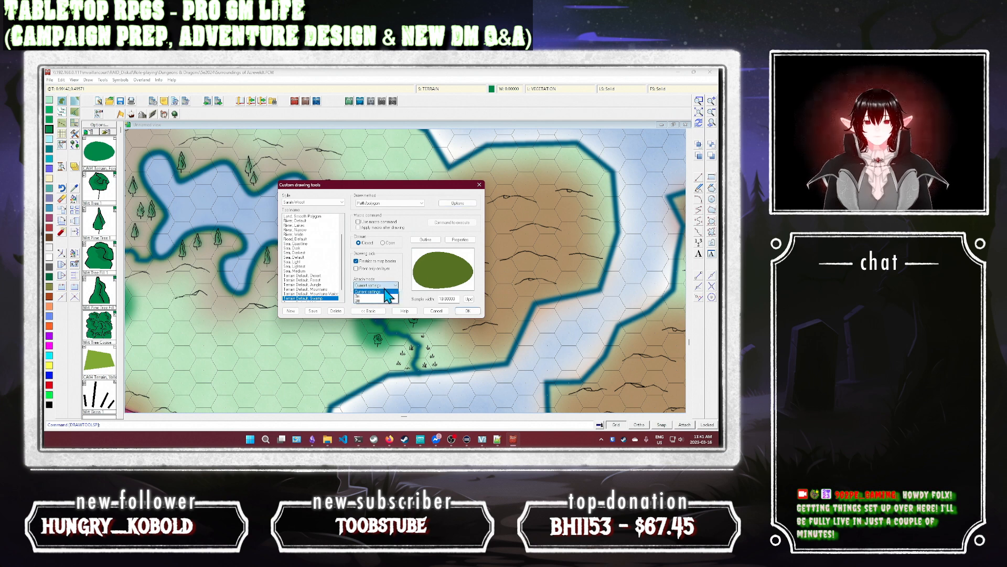
click(385, 291)
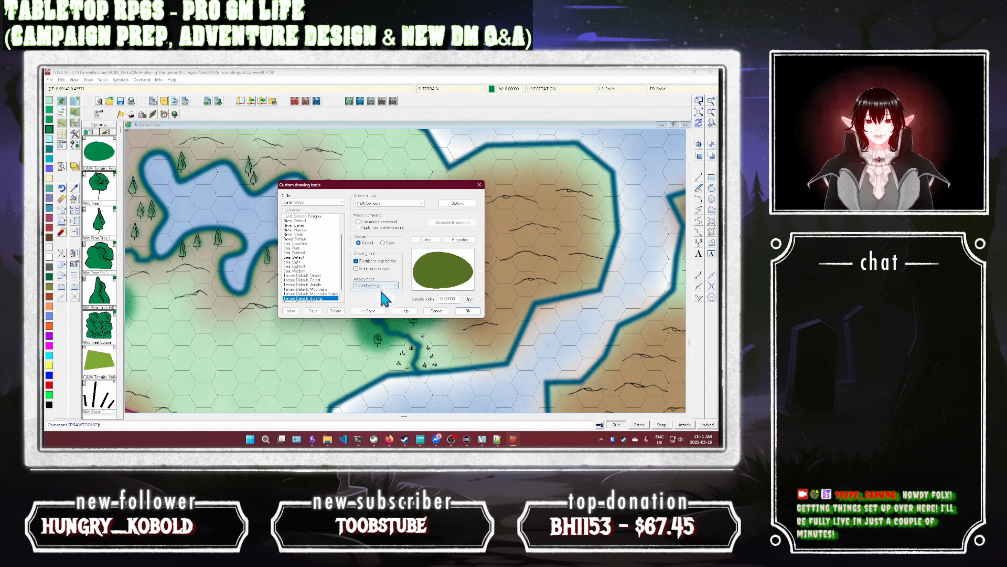
click(464, 314)
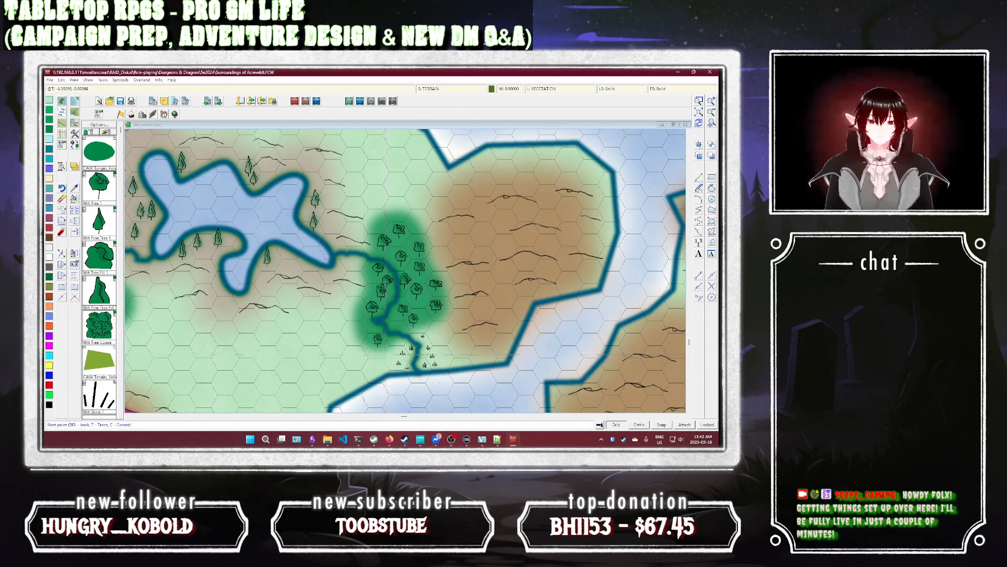
key(Escape)
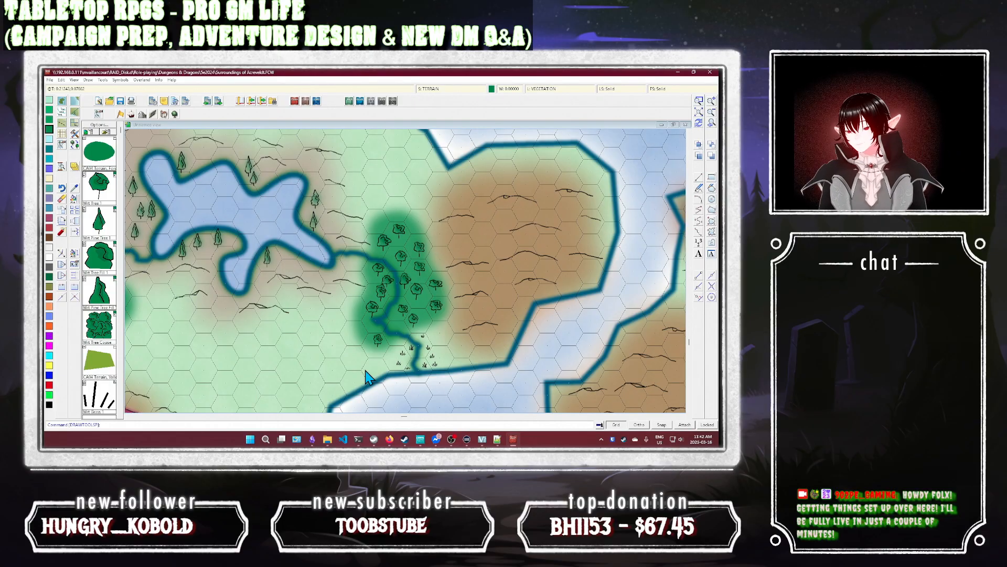
Step: Draw a dark green smooth polygon around the grass symbols at the mouth of the southeastern river
click(492, 88)
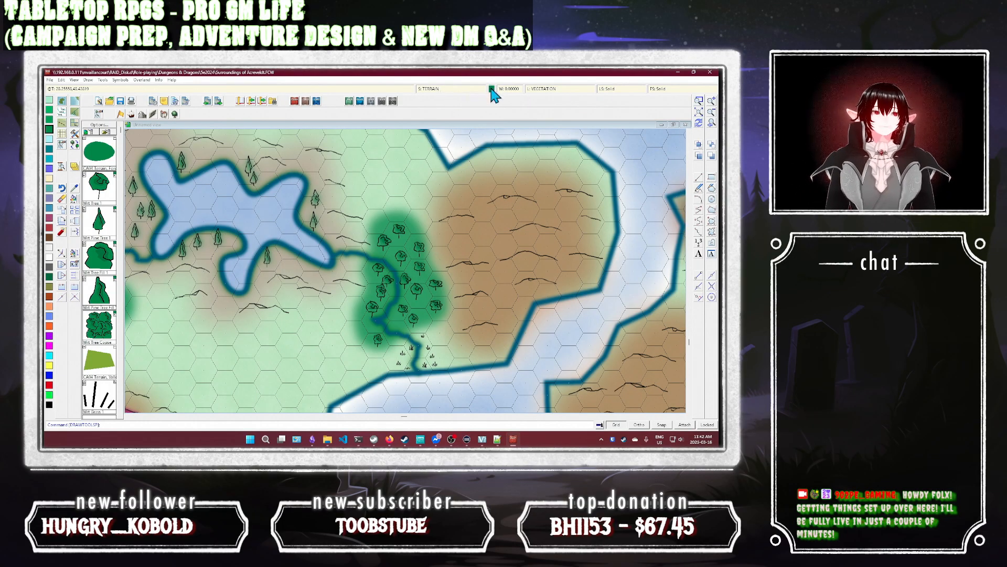
click(340, 245)
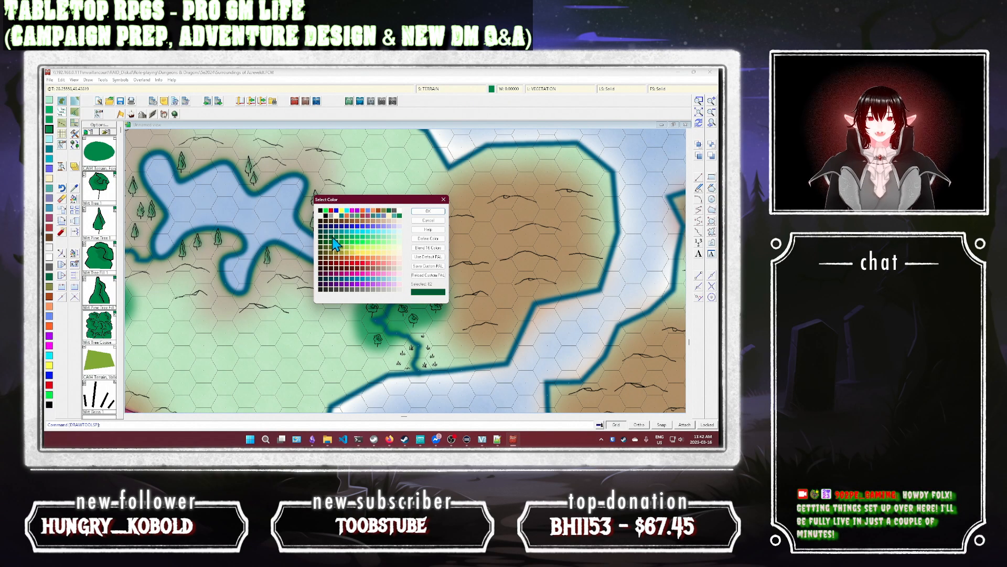
click(428, 211)
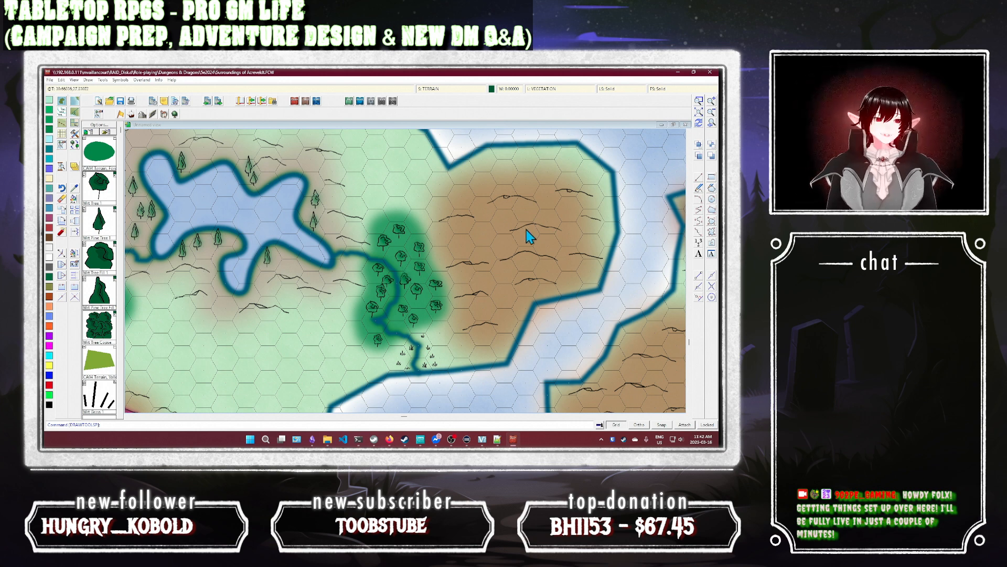
click(711, 226)
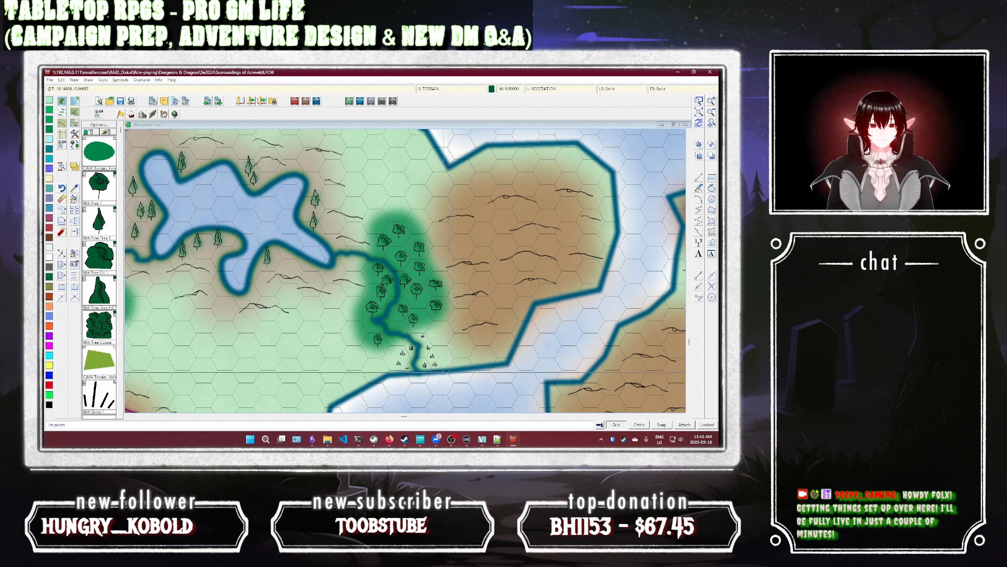
click(444, 372)
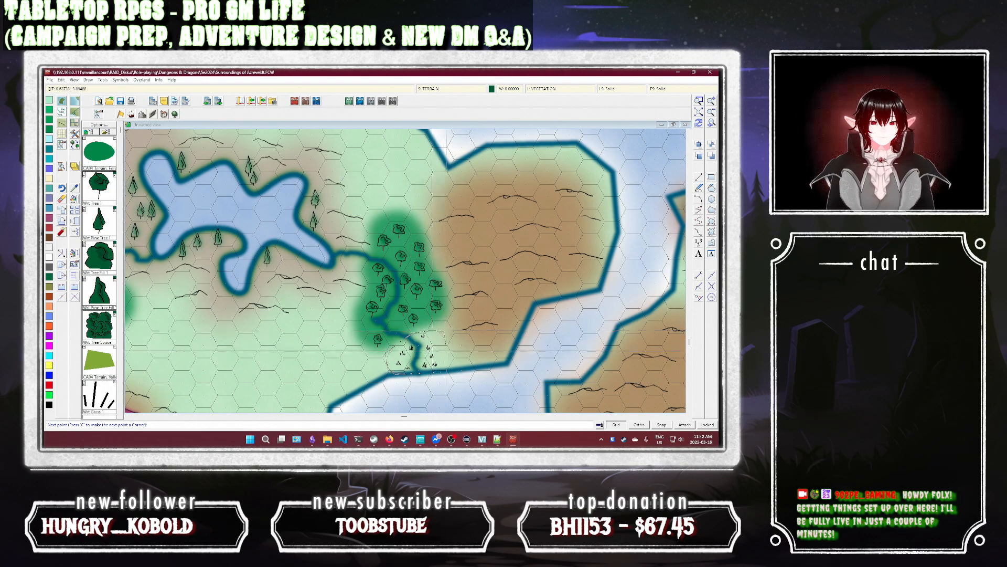
right_click(445, 369)
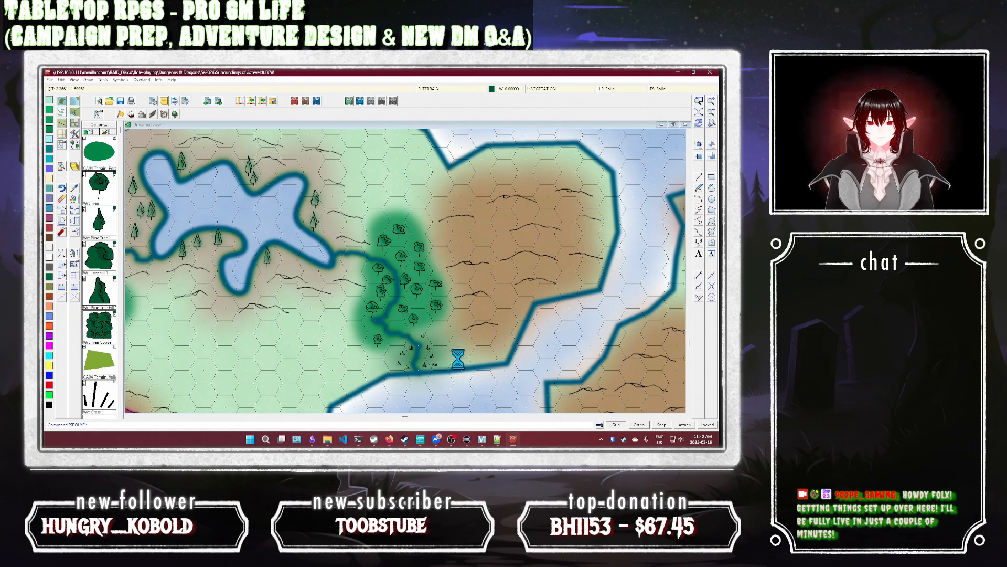
scroll(457, 359, up, 1)
scroll(458, 358, up, 1)
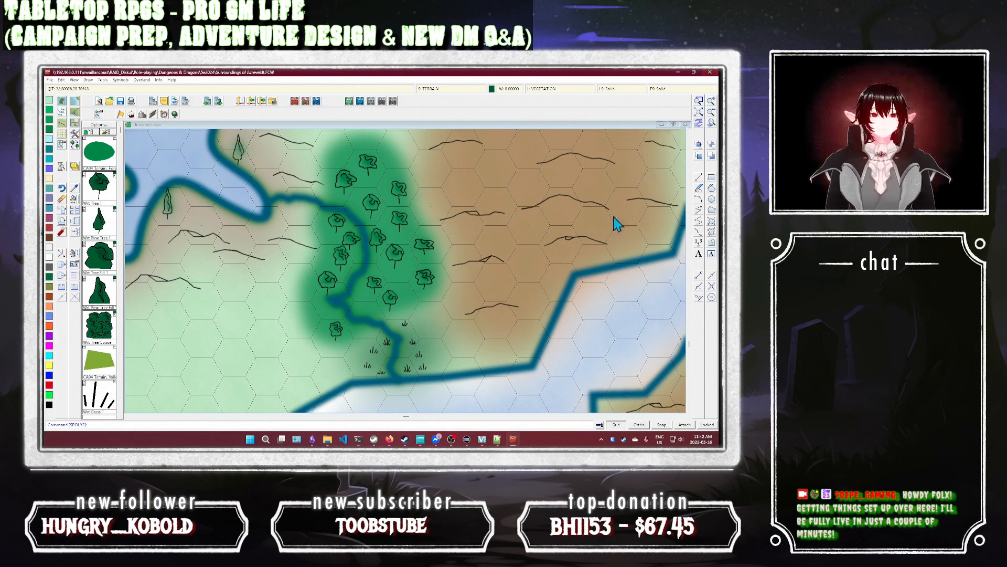
Step: Place three hill symbols across the small crescent-shaped island in the bay south of Acreveldt
click(698, 123)
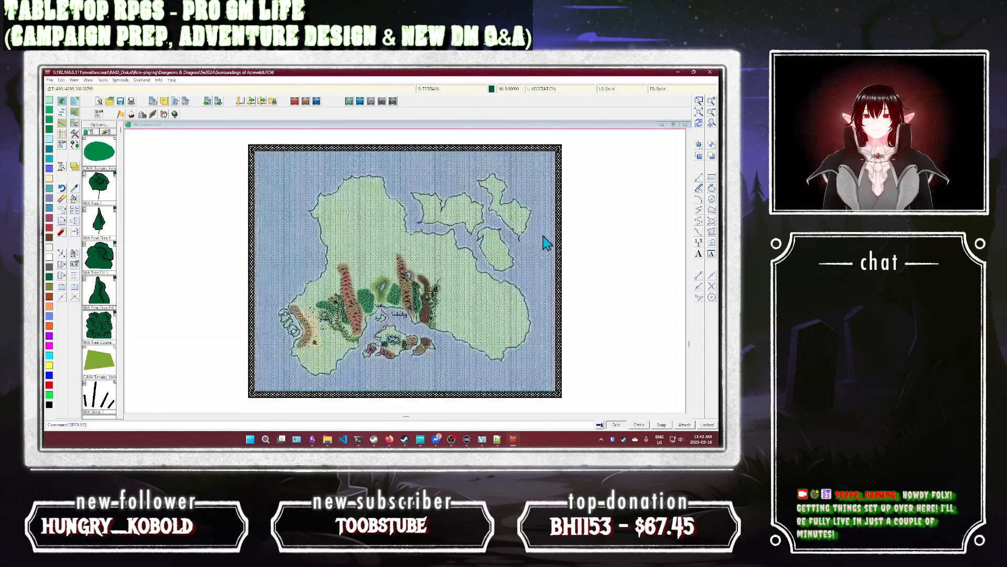
click(699, 100)
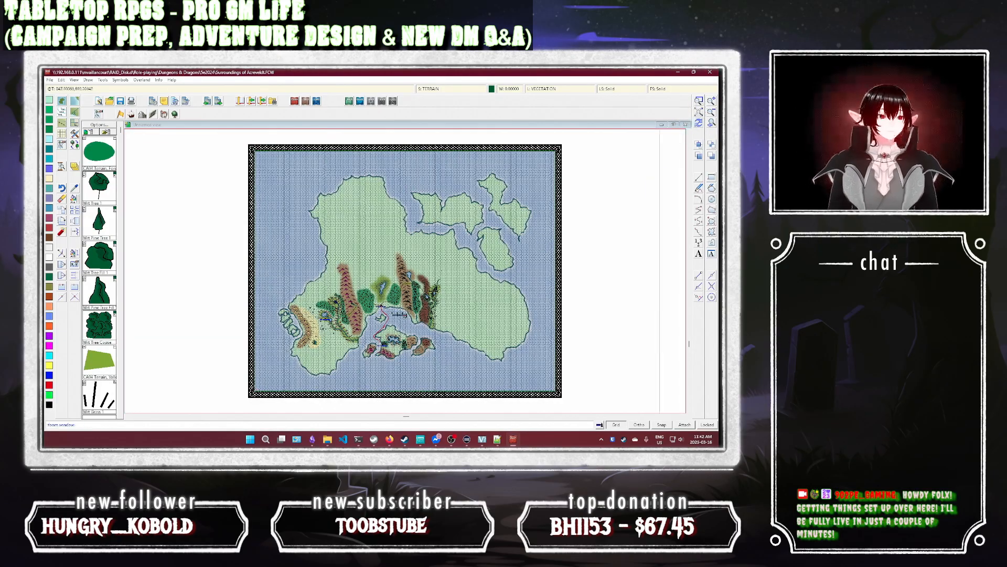
click(345, 293)
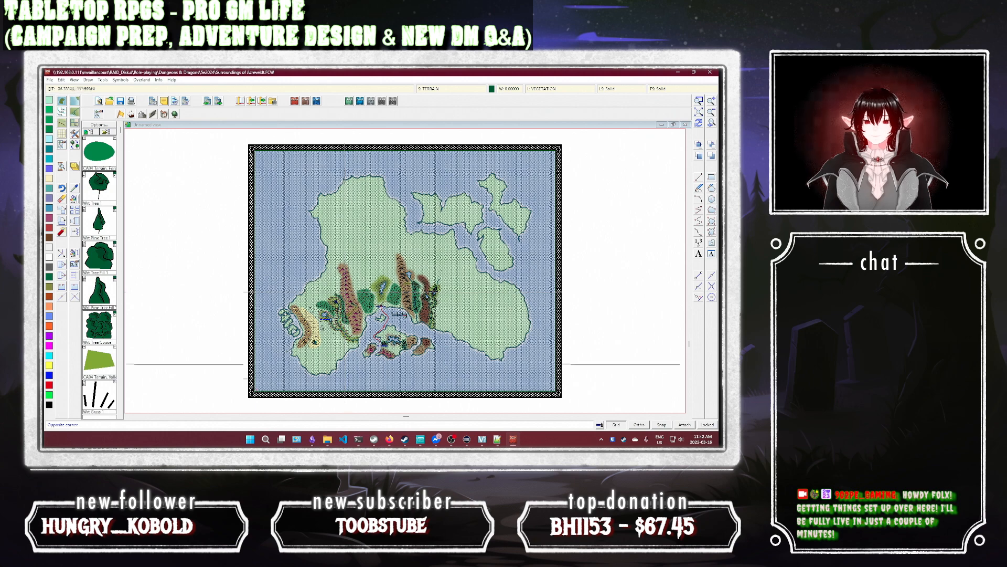
click(438, 356)
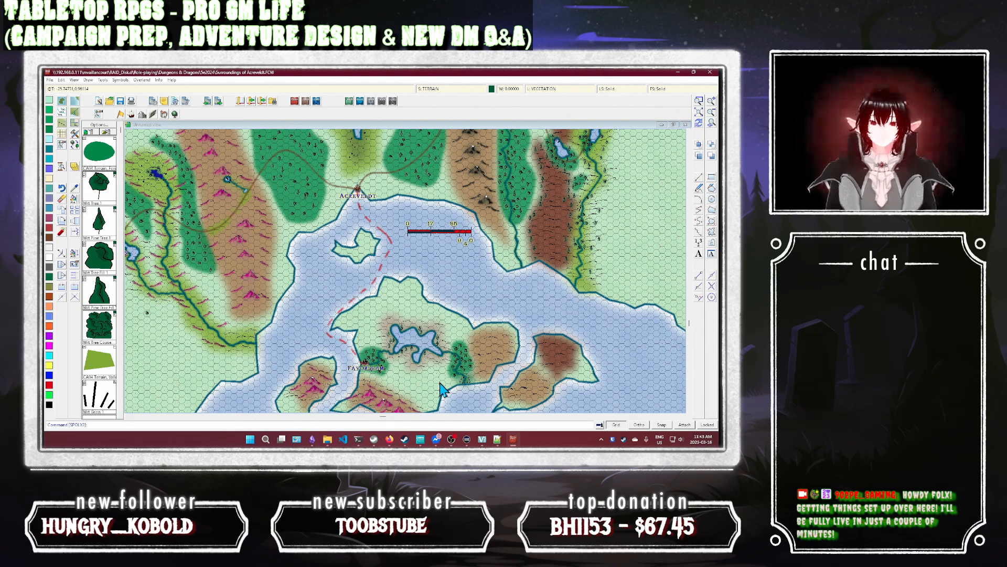
click(699, 101)
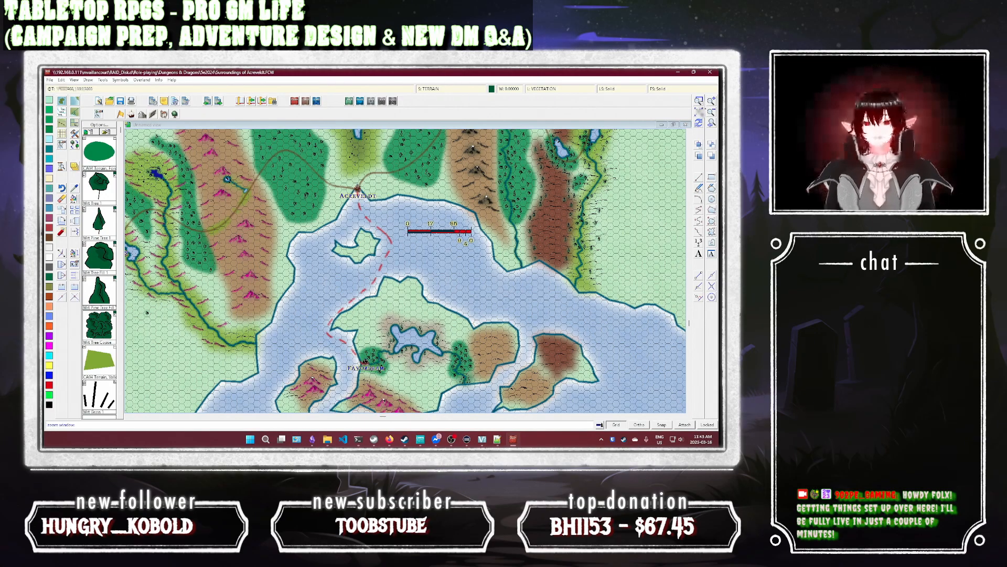
click(327, 275)
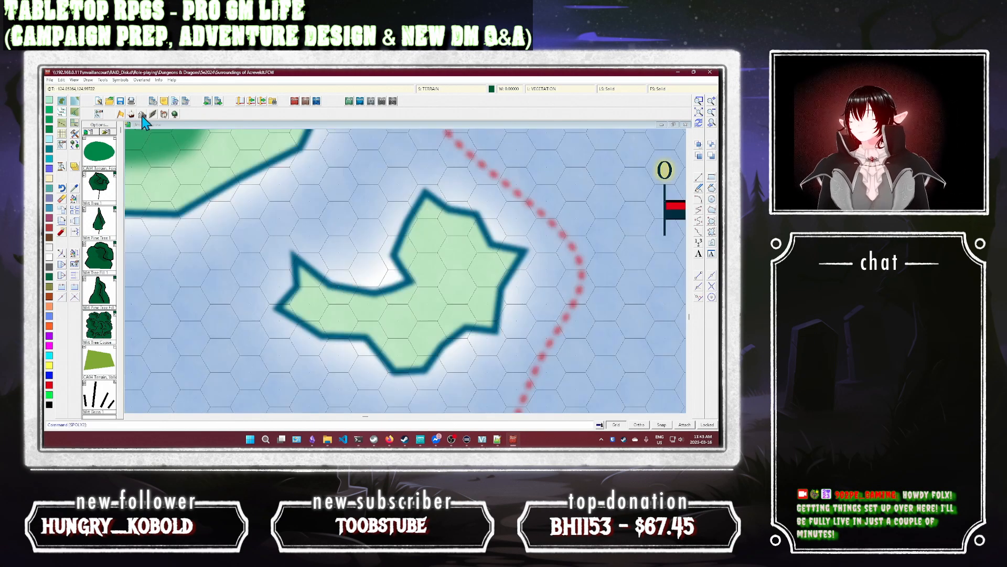
click(142, 114)
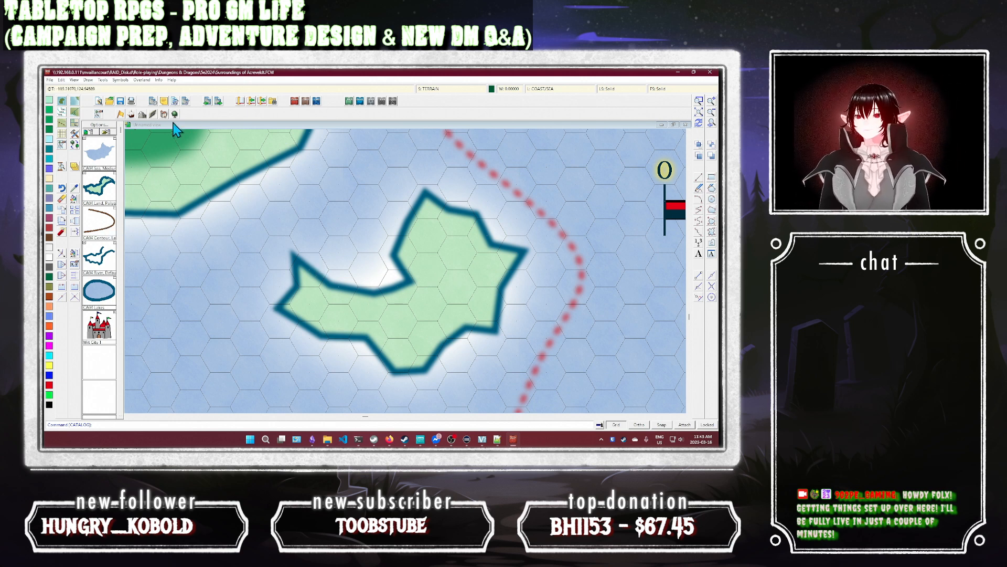
click(142, 115)
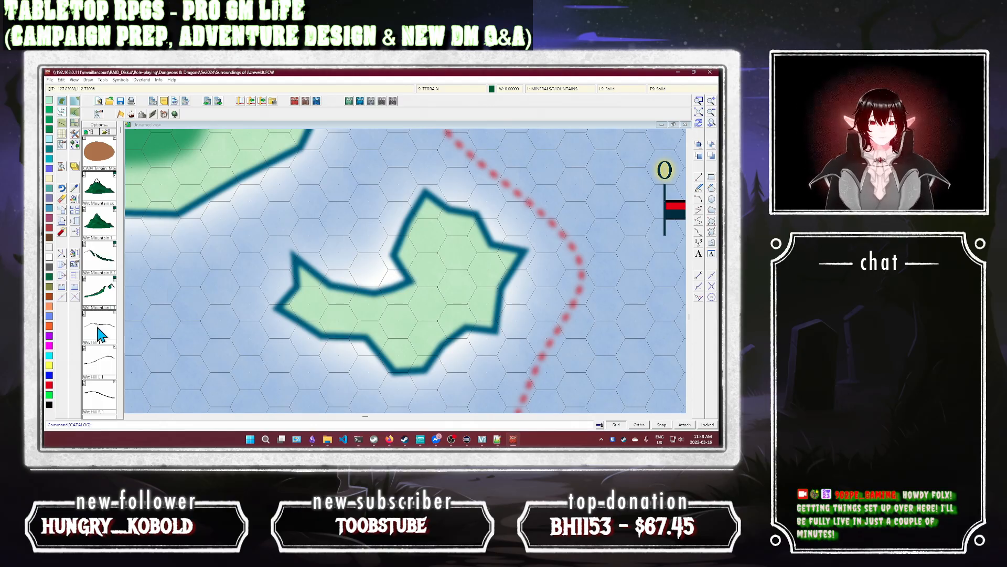
click(99, 332)
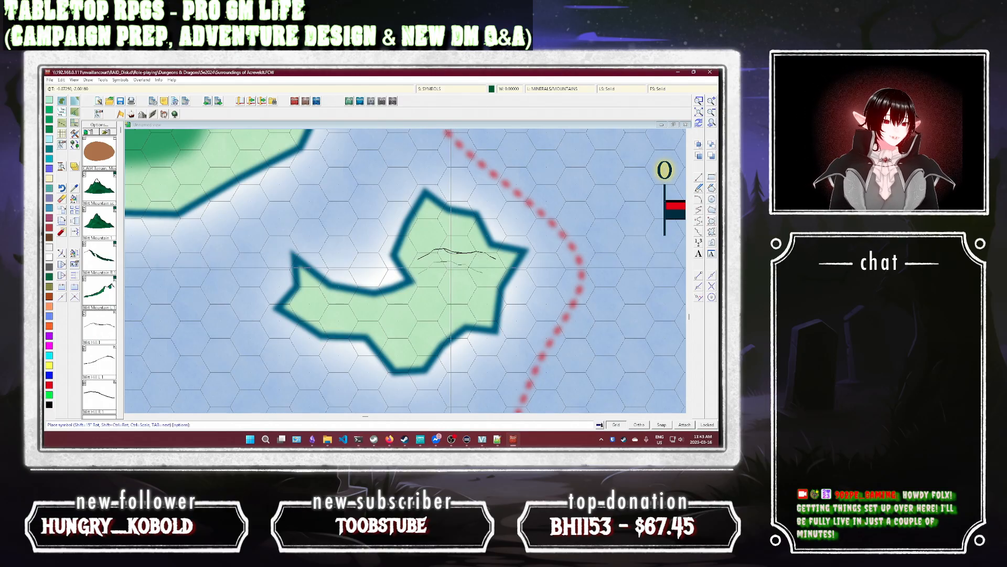
click(455, 255)
click(428, 296)
click(360, 312)
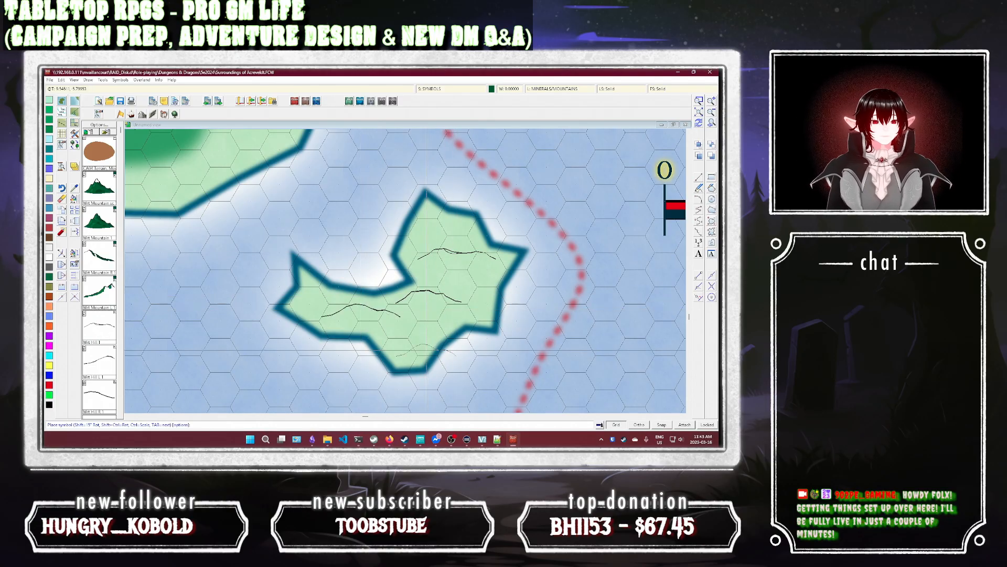
key(Escape)
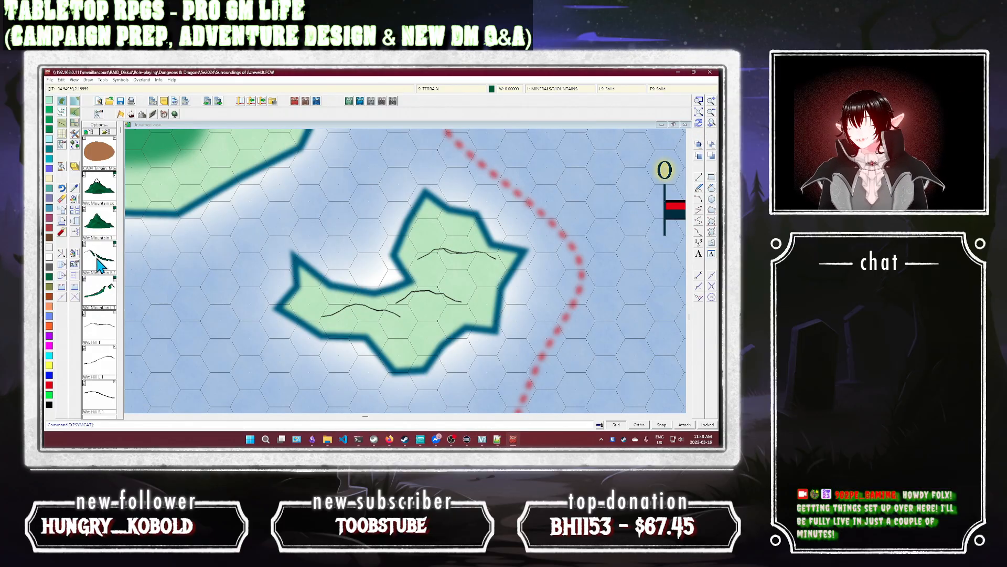
Step: Draw a smooth brown mountain terrain area around the hill symbols on the small crescent-shaped island
click(101, 158)
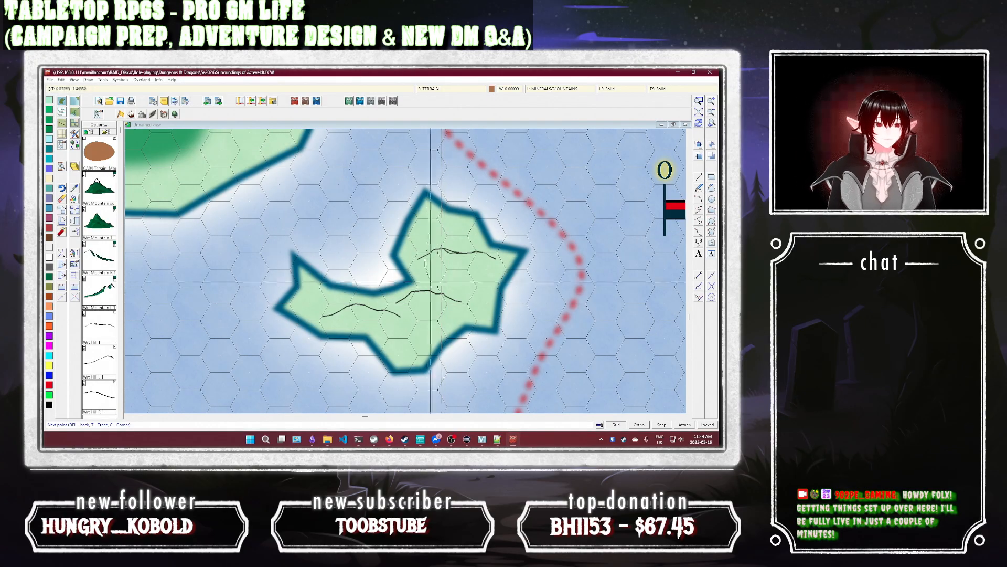
click(325, 304)
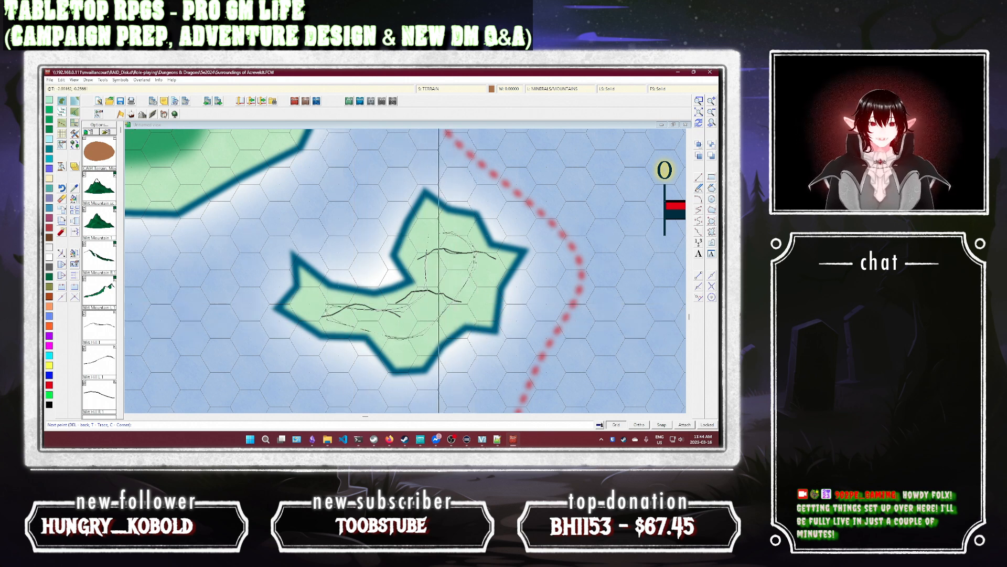
right_click(440, 233)
key(Escape)
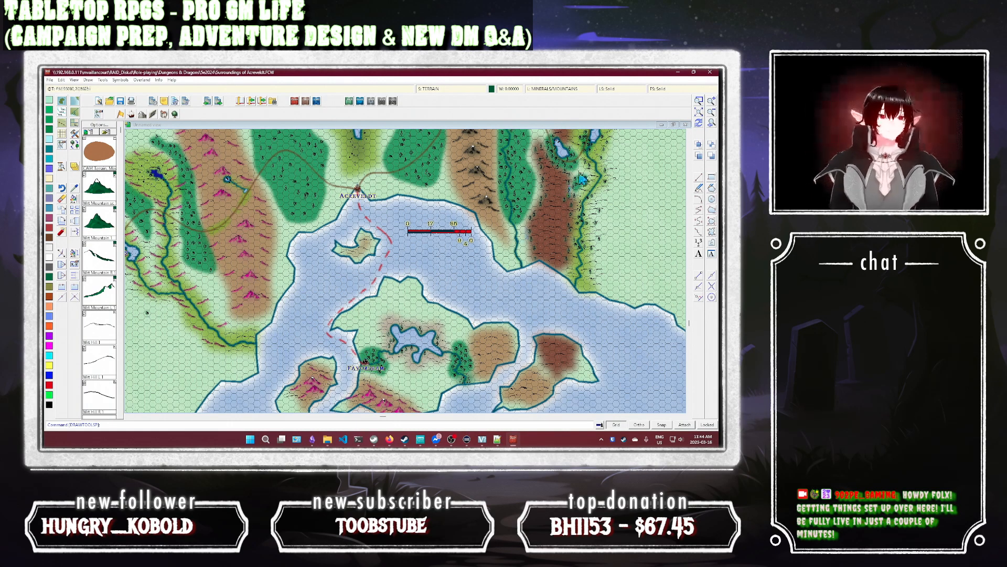
Step: Draw a smooth river from the northeastern lake southeast to the neighbouring river, using that river's drawing properties
click(699, 101)
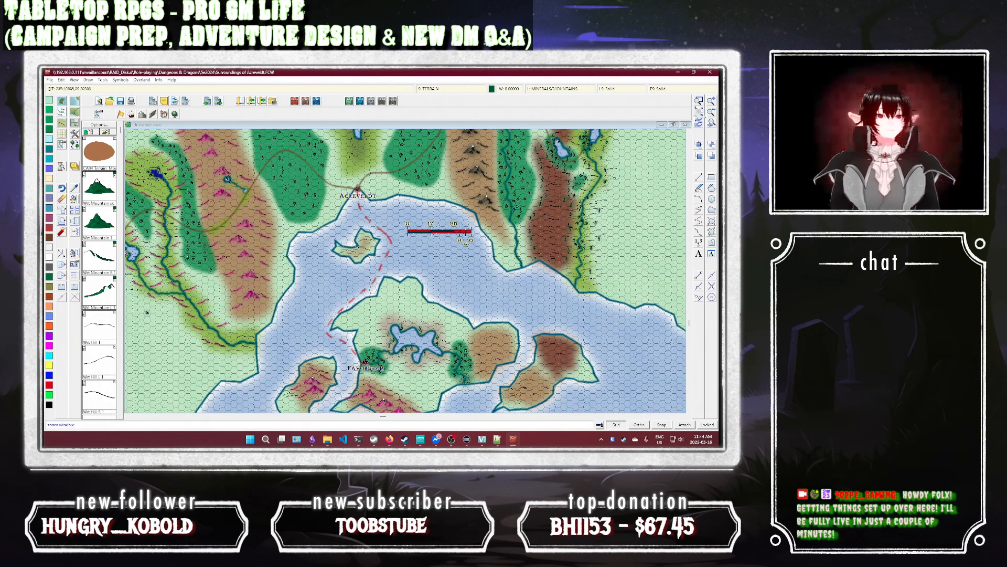
click(599, 194)
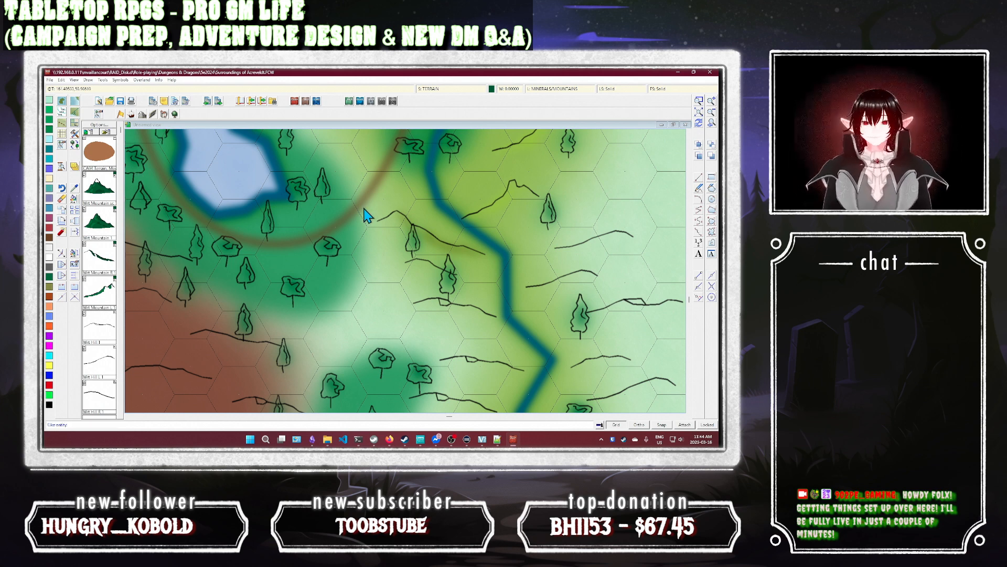
click(491, 247)
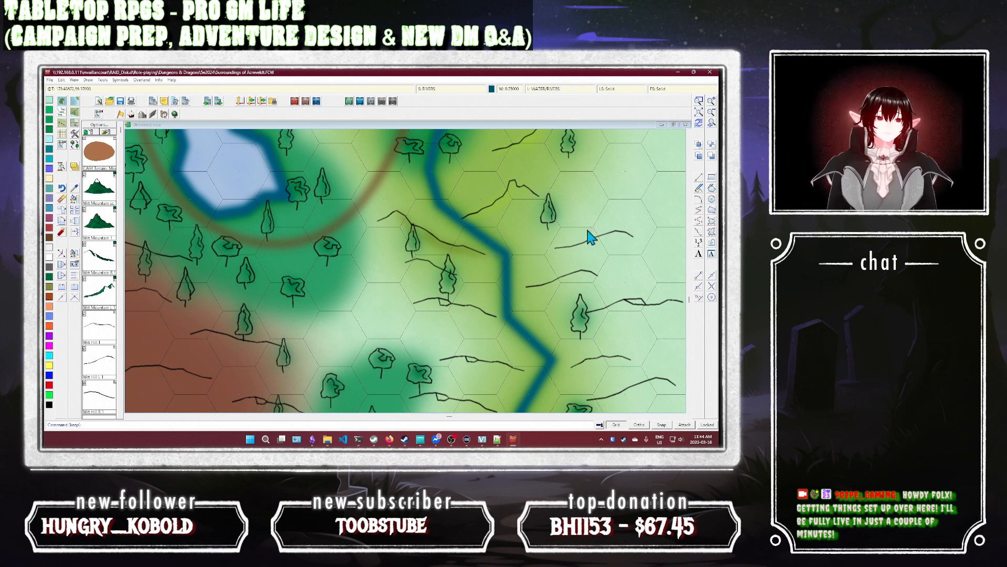
click(704, 232)
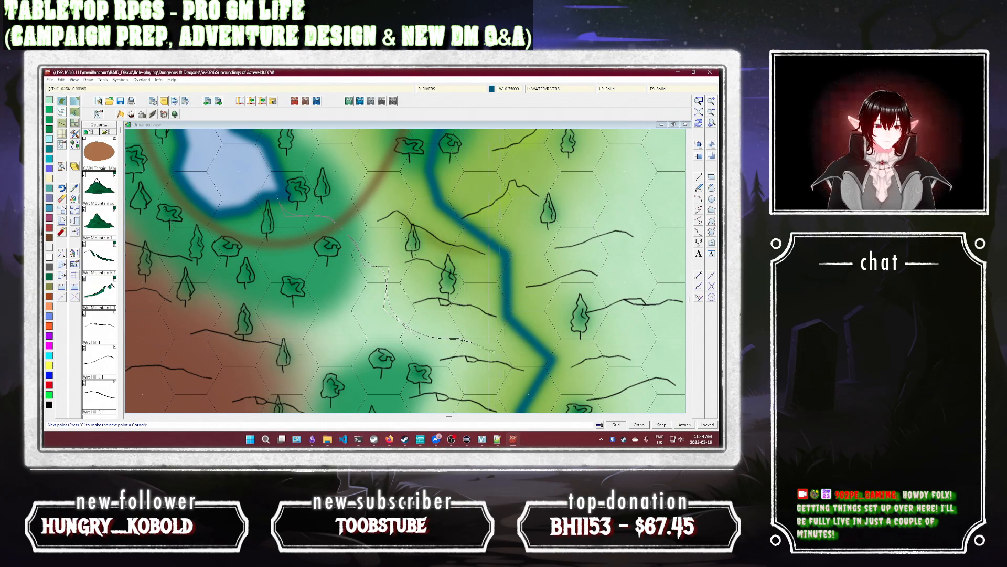
right_click(527, 337)
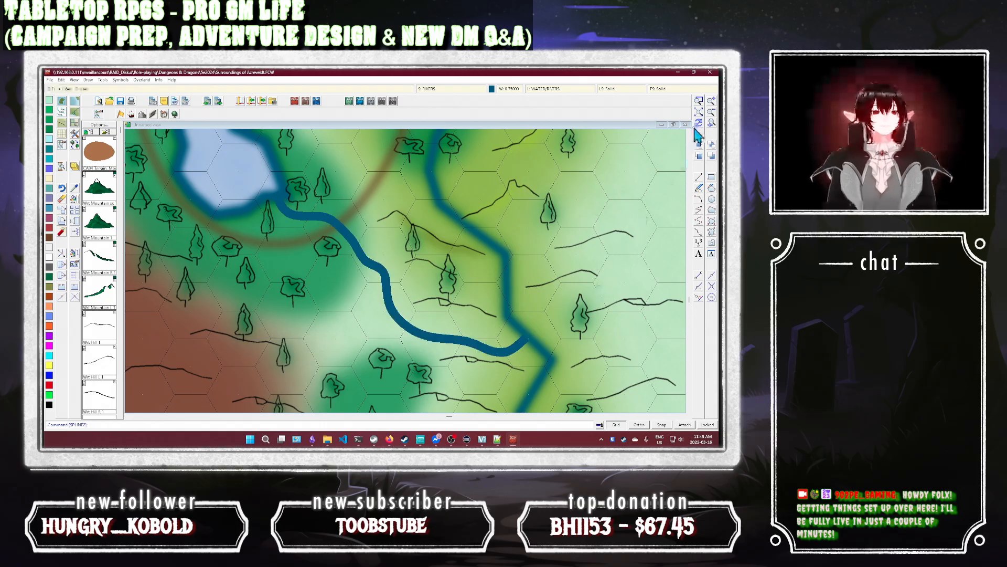
Step: Scatter hill symbols across the green plains north and south of the lake on Favorsham's island
scroll(585, 267, down, 5)
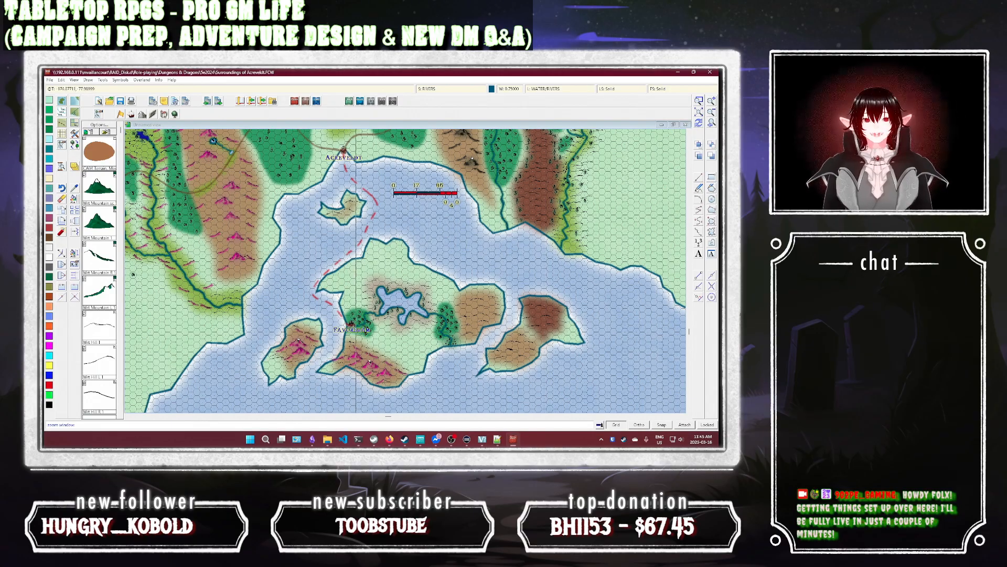
click(283, 224)
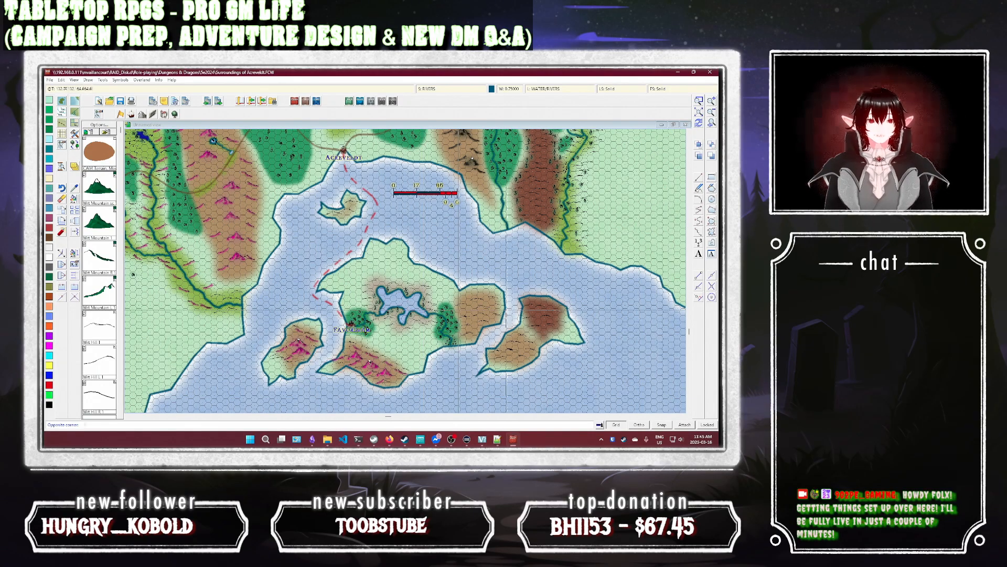
click(460, 339)
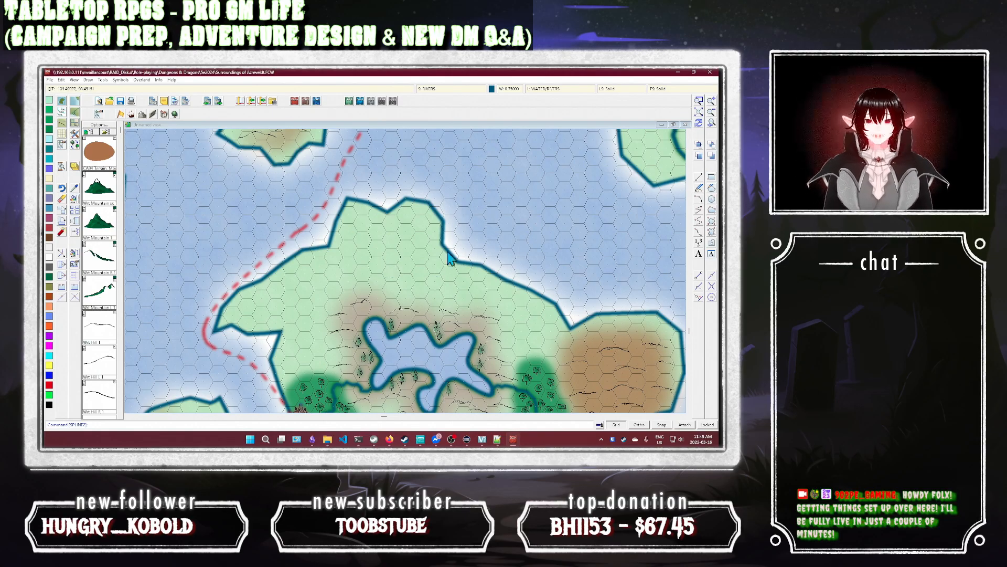
click(102, 329)
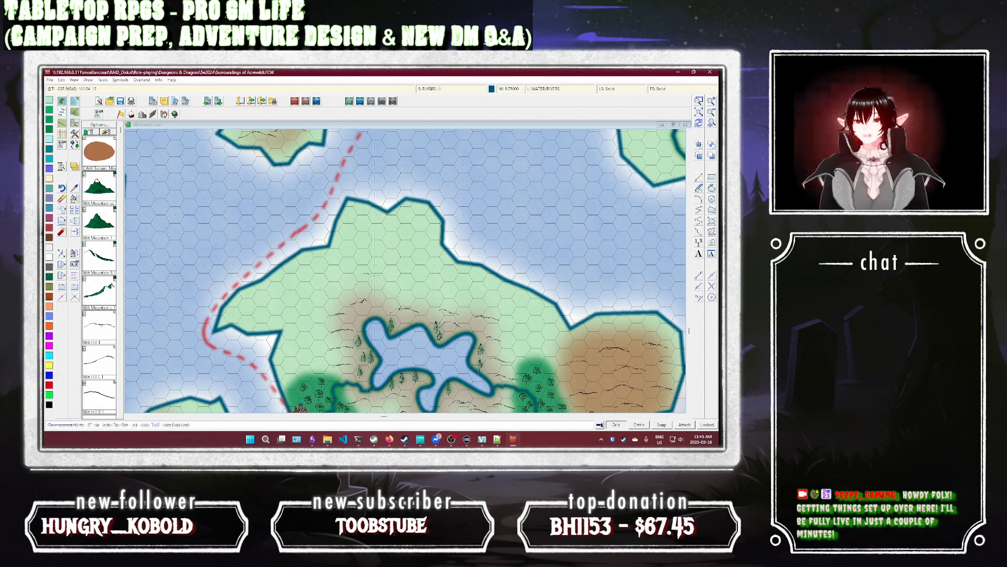
click(412, 227)
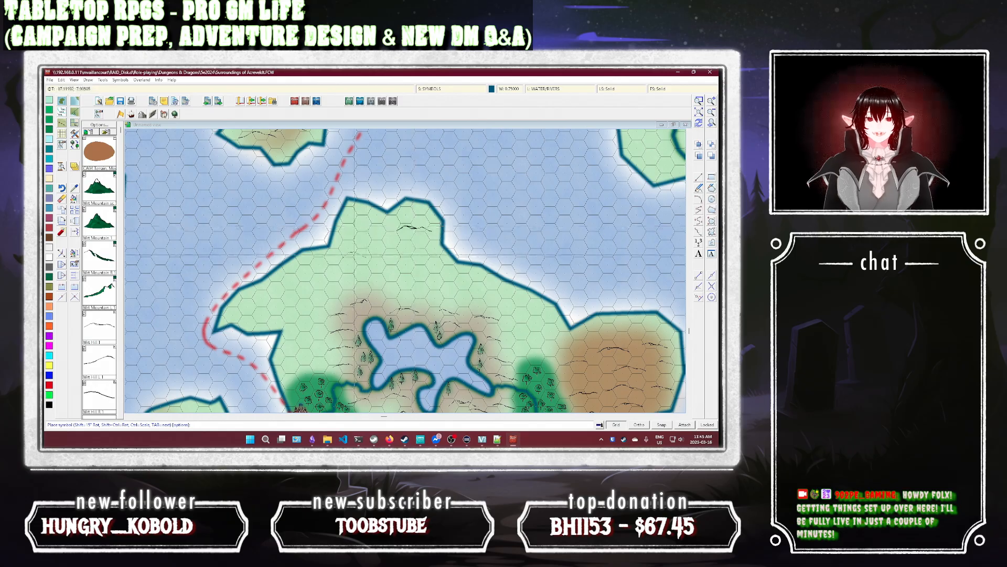
click(357, 256)
click(311, 277)
click(265, 303)
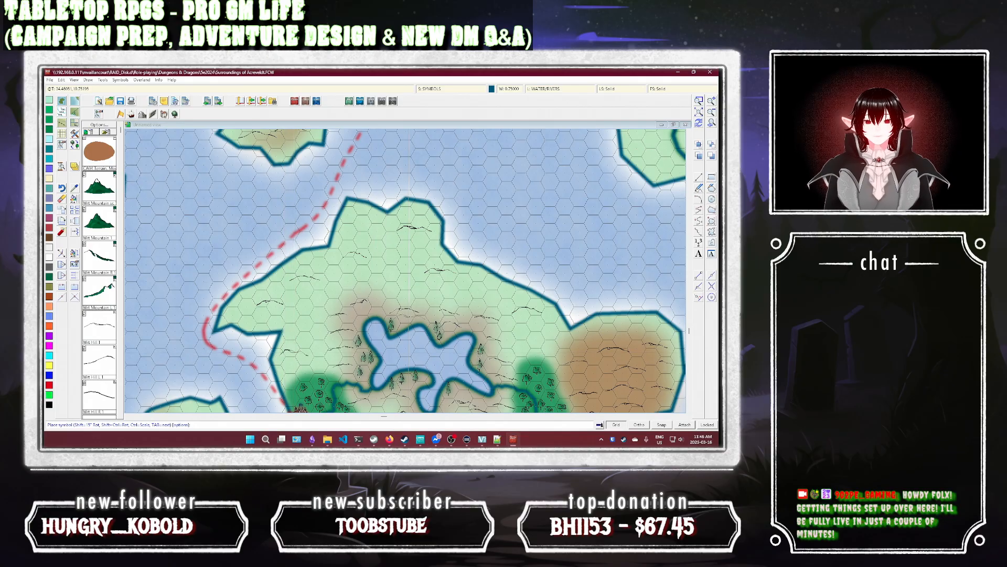
drag(414, 338, 386, 237)
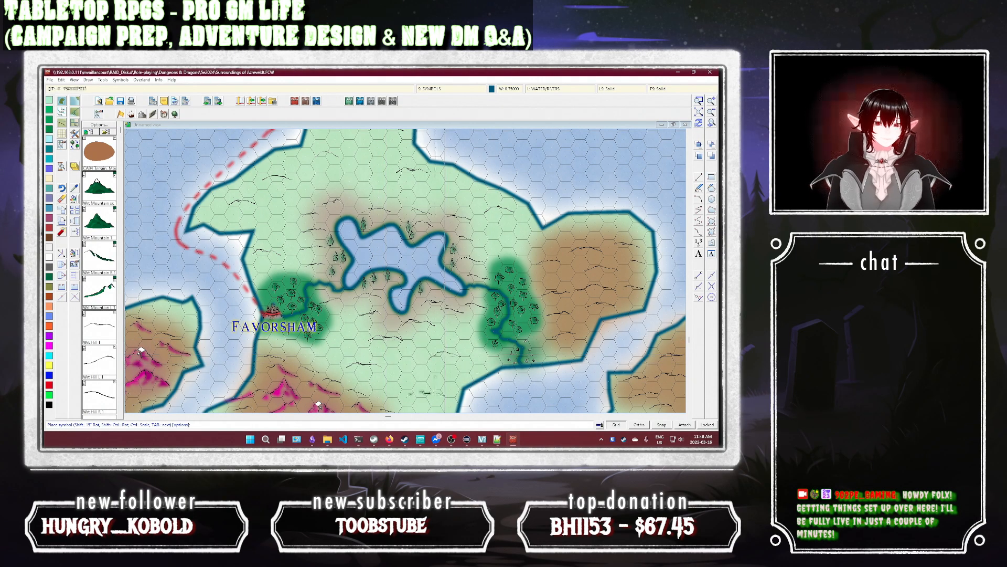
key(Escape)
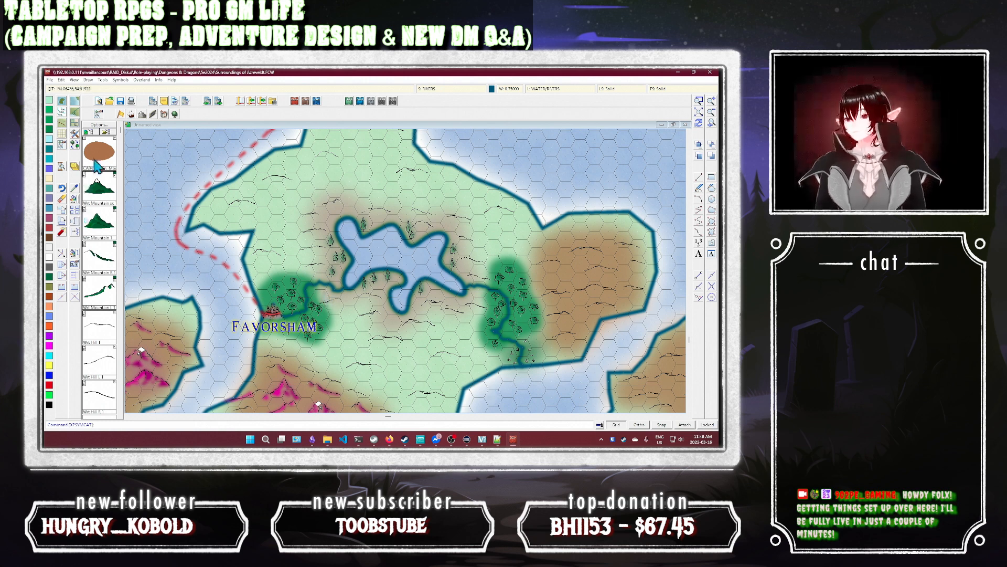
Step: Place small clusters of tree symbols on the plains north of the lake, from the western headland to the northeastern coast
click(175, 114)
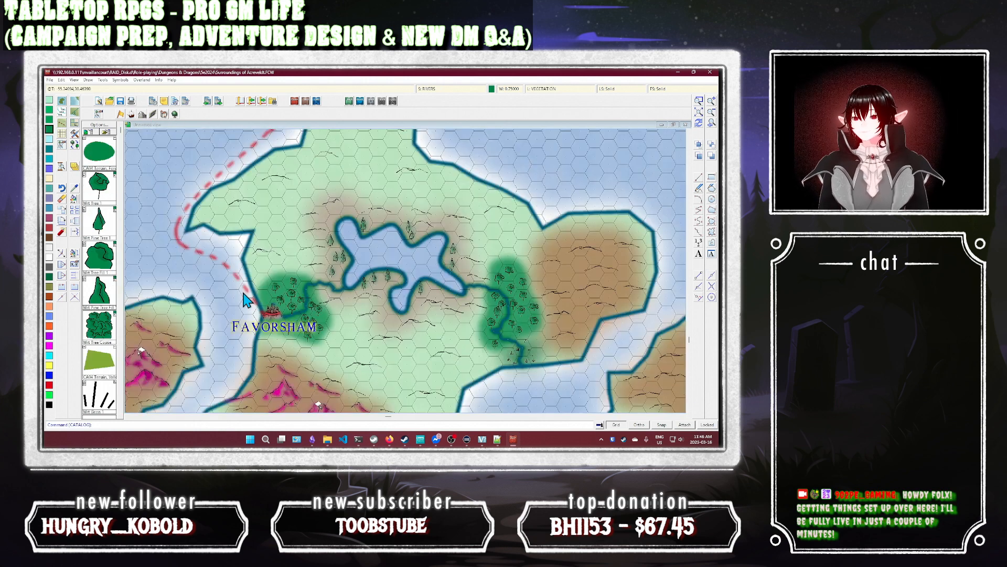
click(104, 194)
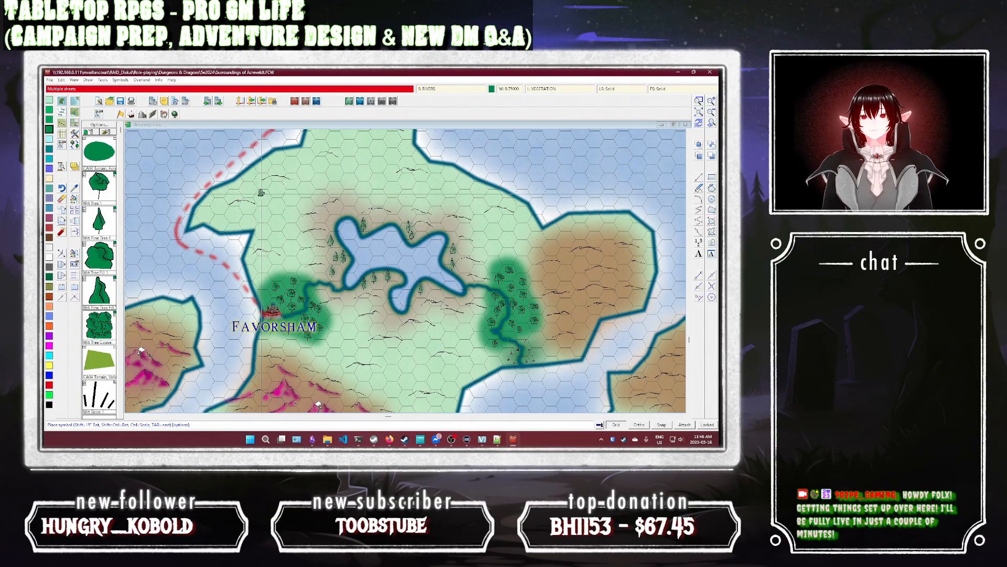
click(250, 187)
click(292, 164)
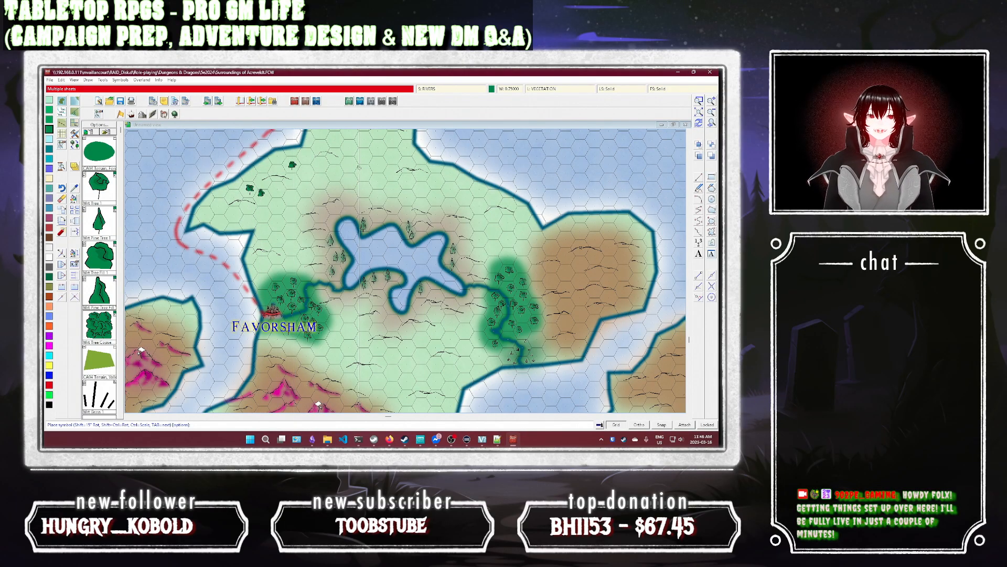
drag(359, 161, 327, 240)
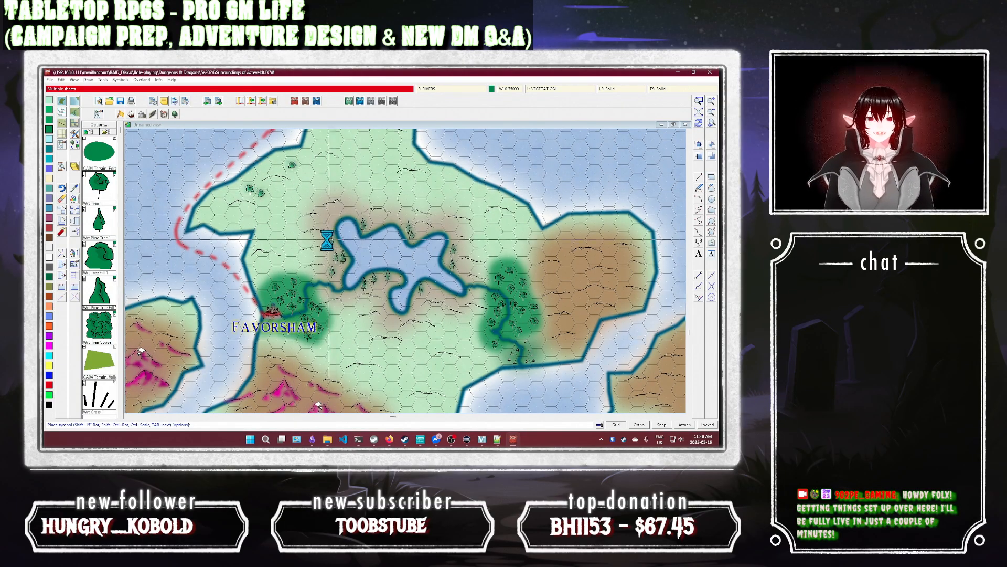
click(317, 207)
click(303, 199)
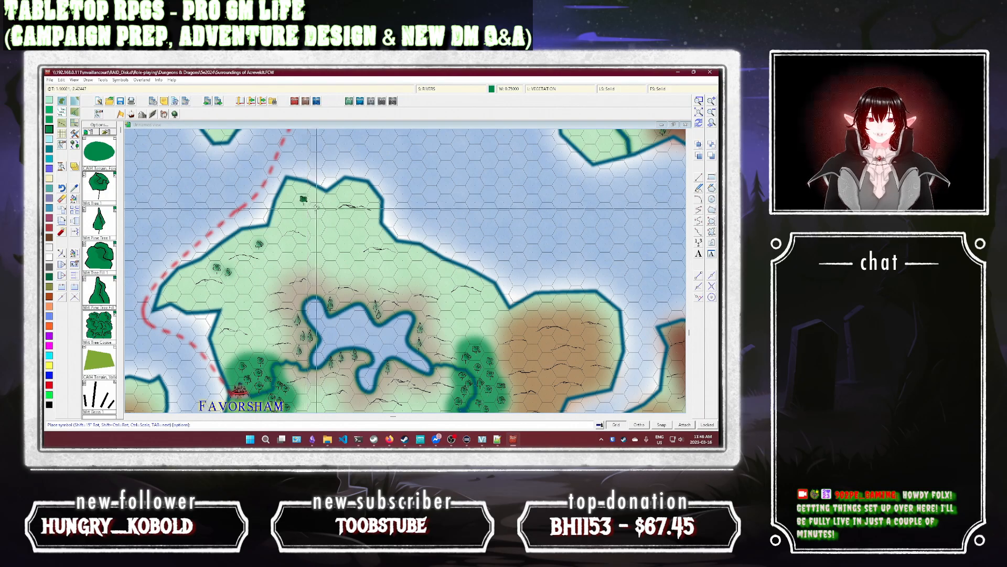
click(305, 217)
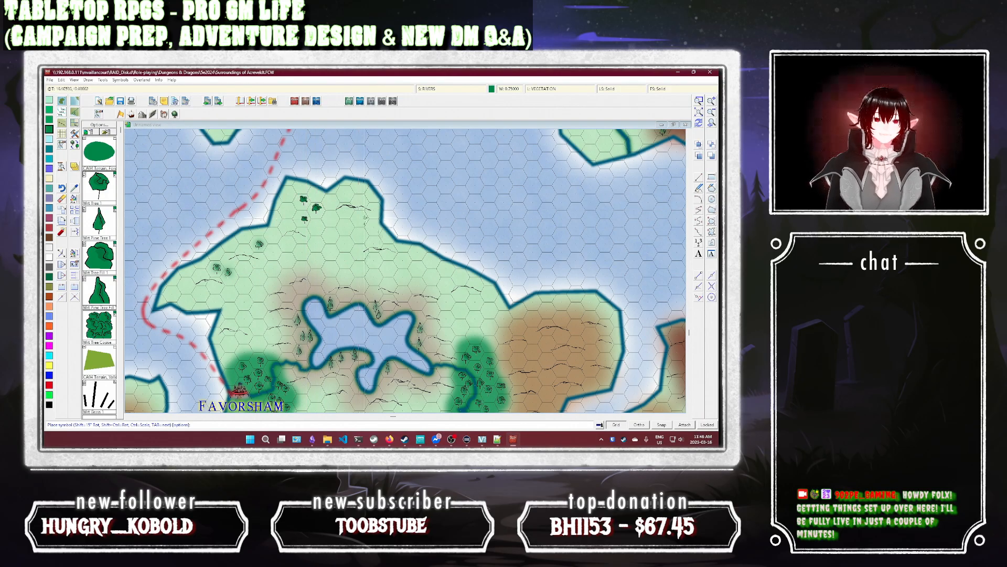
click(364, 218)
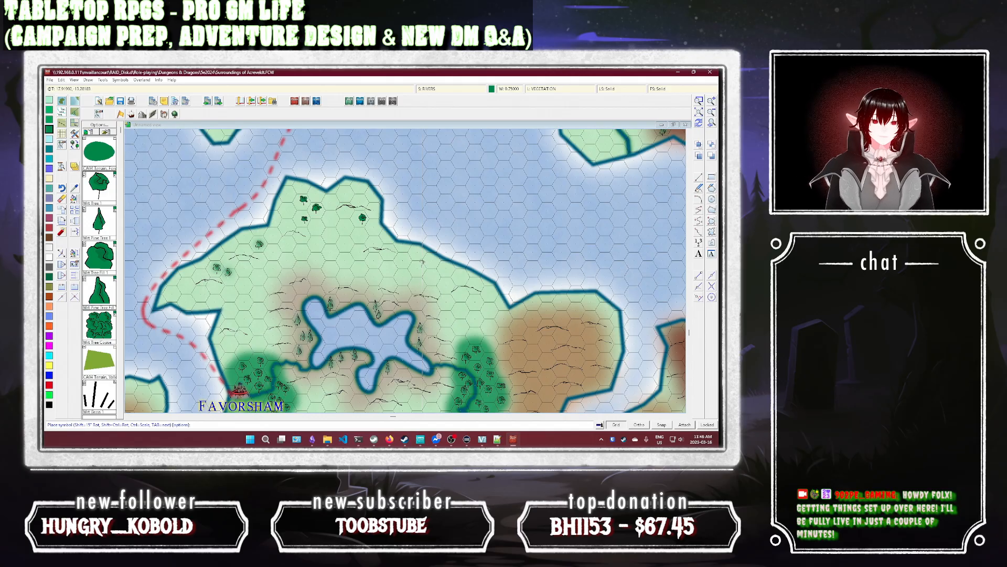
click(445, 283)
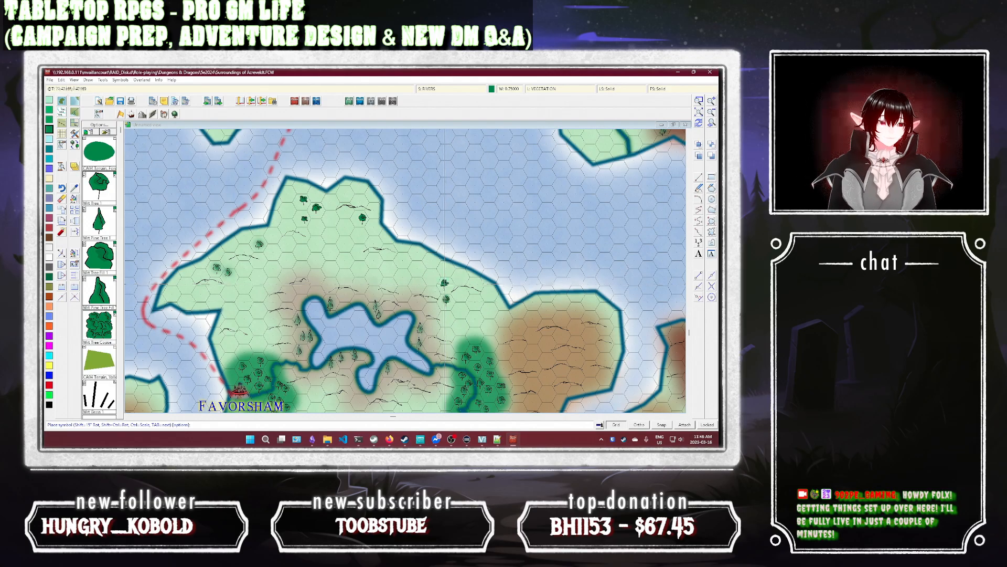
click(431, 288)
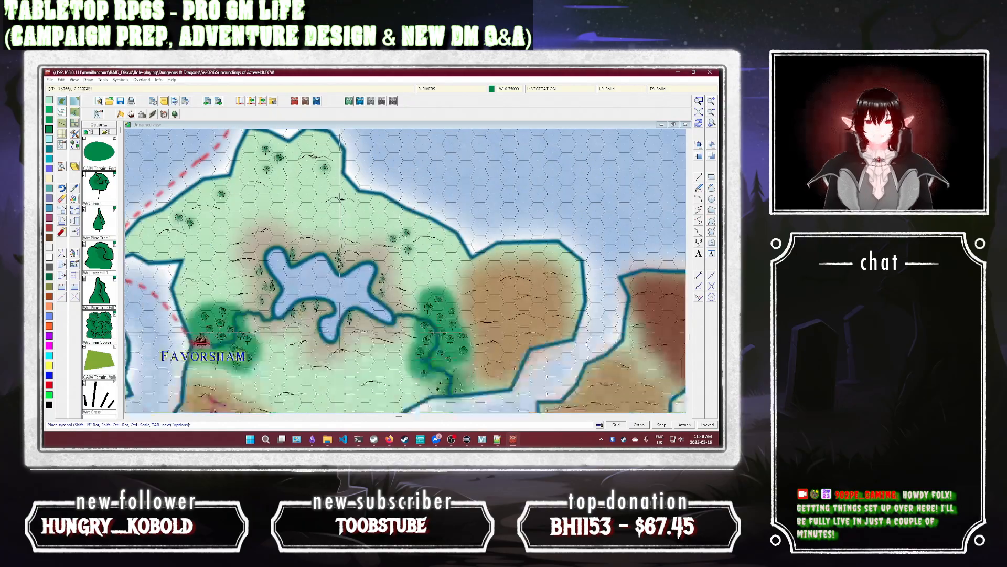
Step: Place tree symbols across the plains between the lake and the southern coast of Favorsham's island, and save the map
click(358, 297)
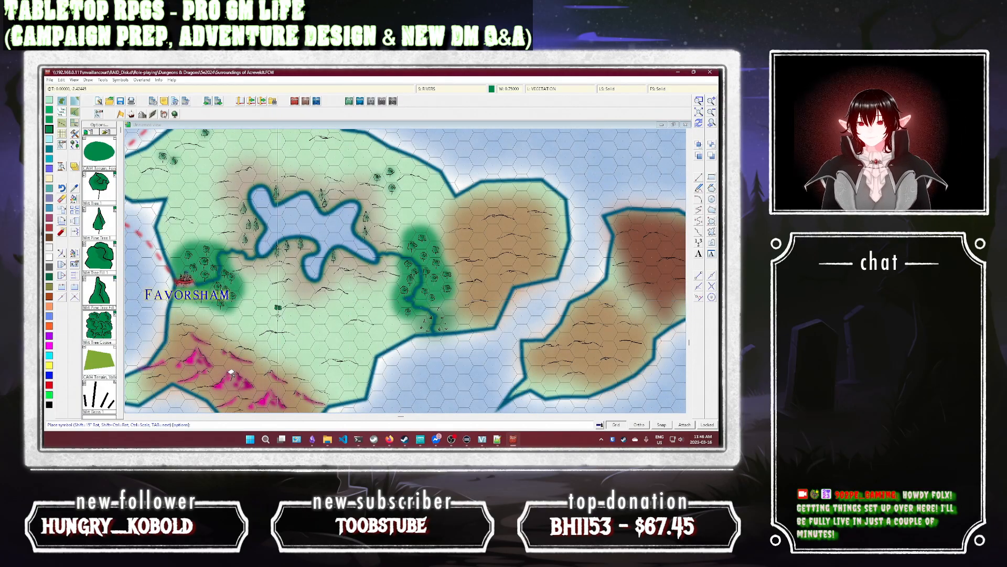
click(276, 319)
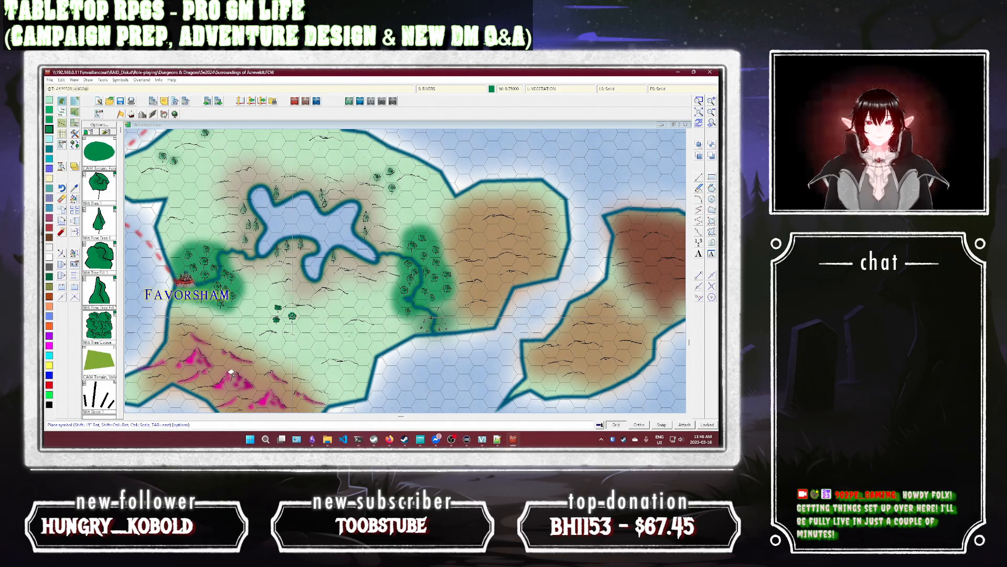
click(293, 315)
click(337, 338)
click(349, 331)
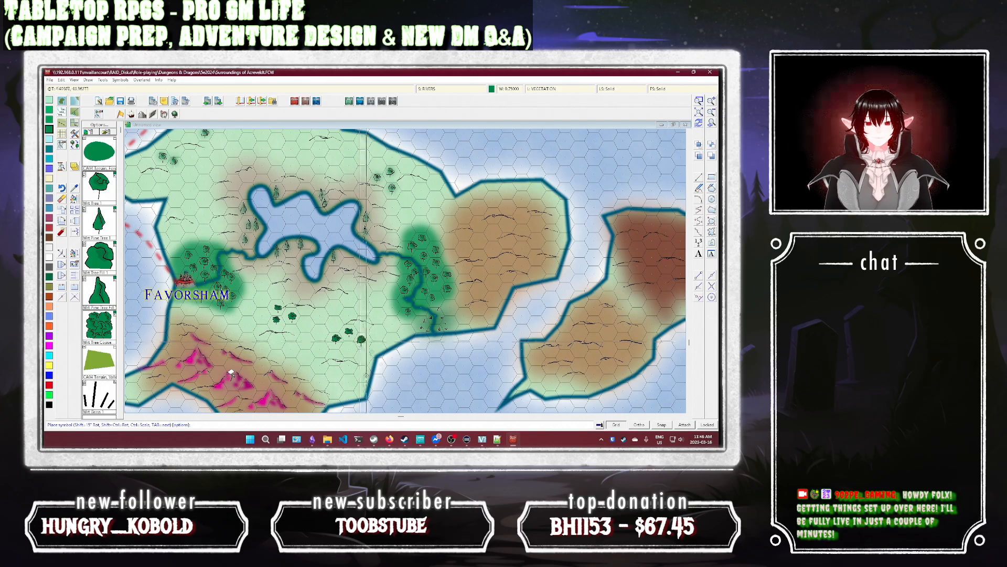
click(347, 380)
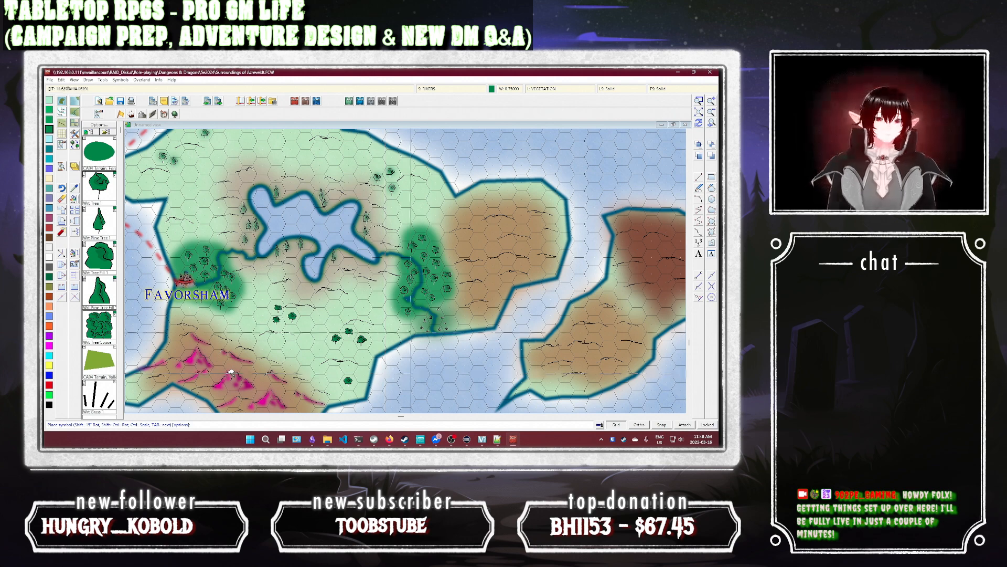
scroll(363, 314, down, 1)
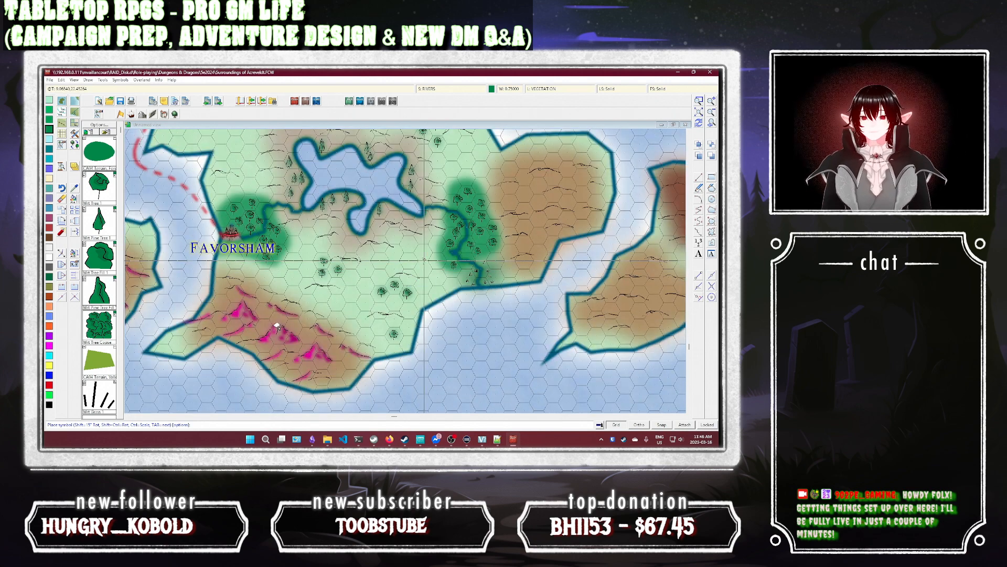
right_click(424, 263)
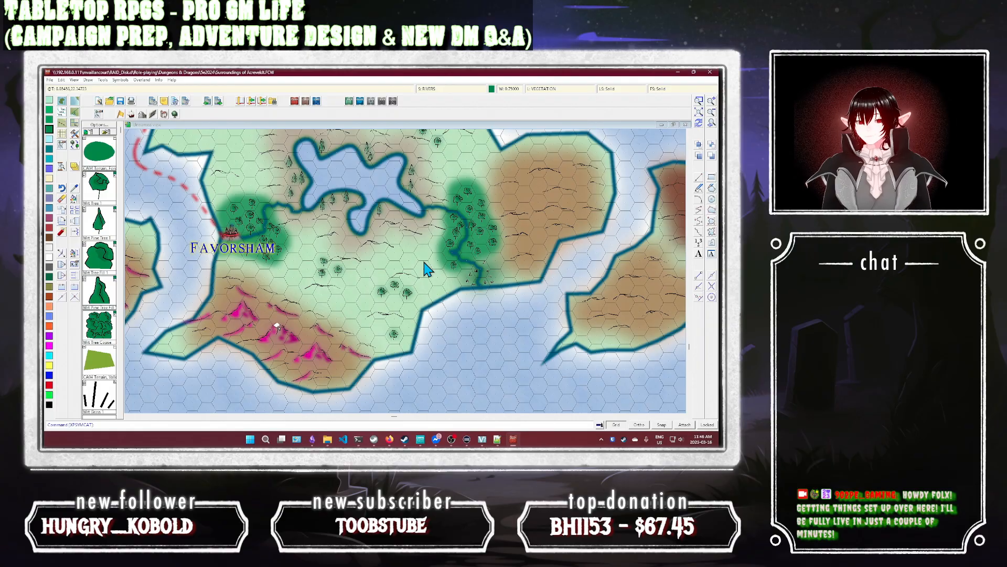
click(698, 102)
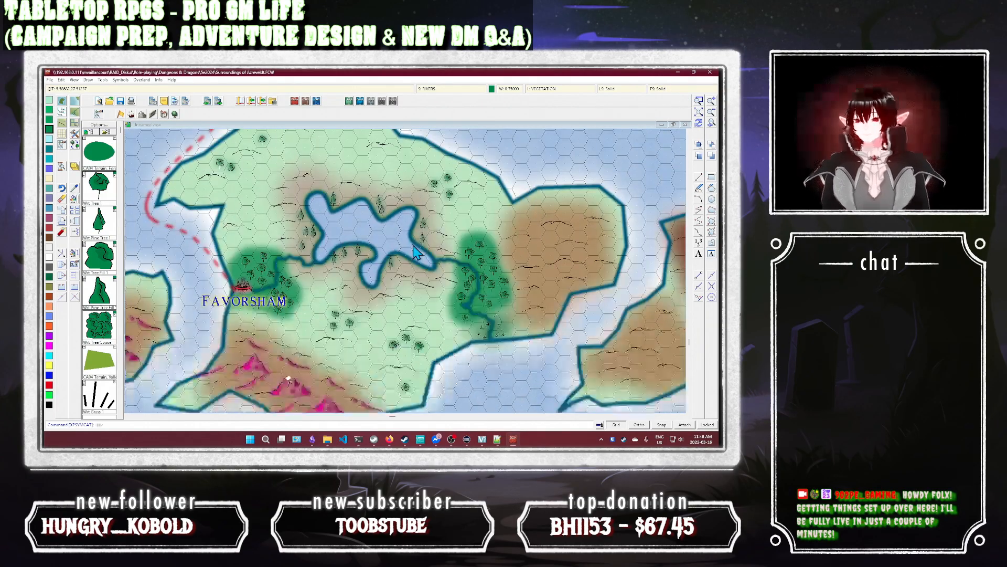
key(ctrl+s)
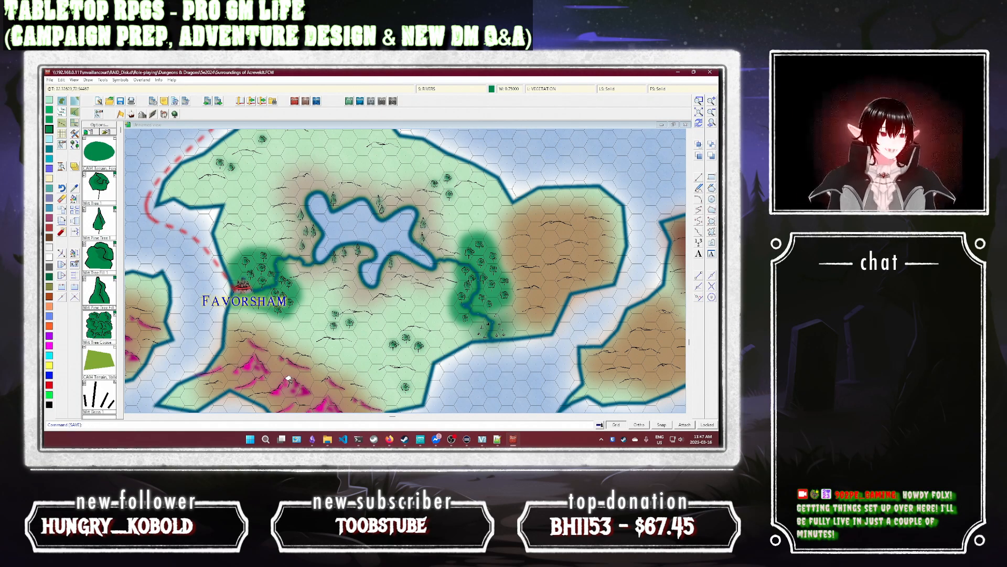
Step: Show the areas of influence sheet and hide the GRID sheet
click(710, 112)
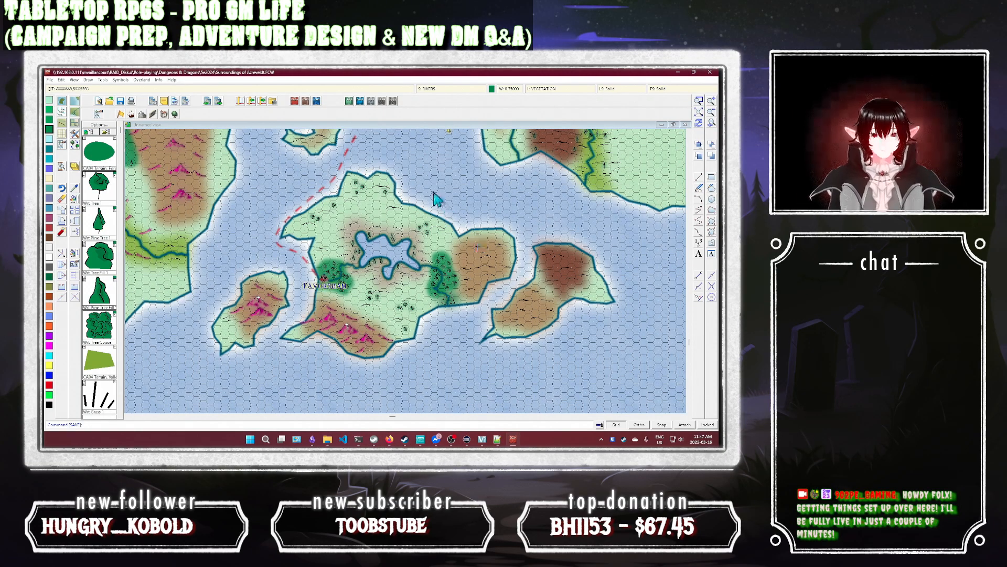
scroll(431, 195, down, 1)
scroll(429, 250, up, 1)
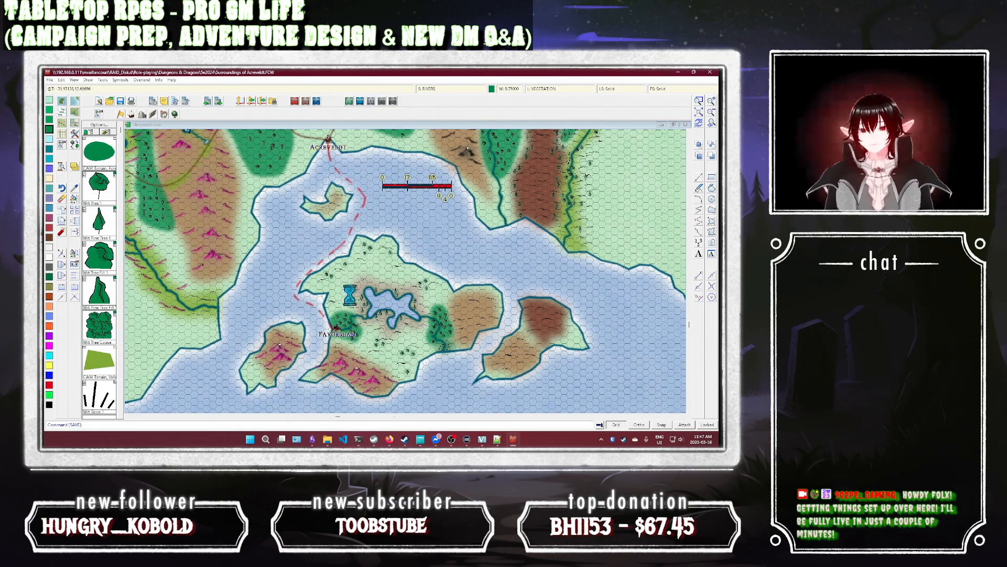
drag(264, 231, 320, 273)
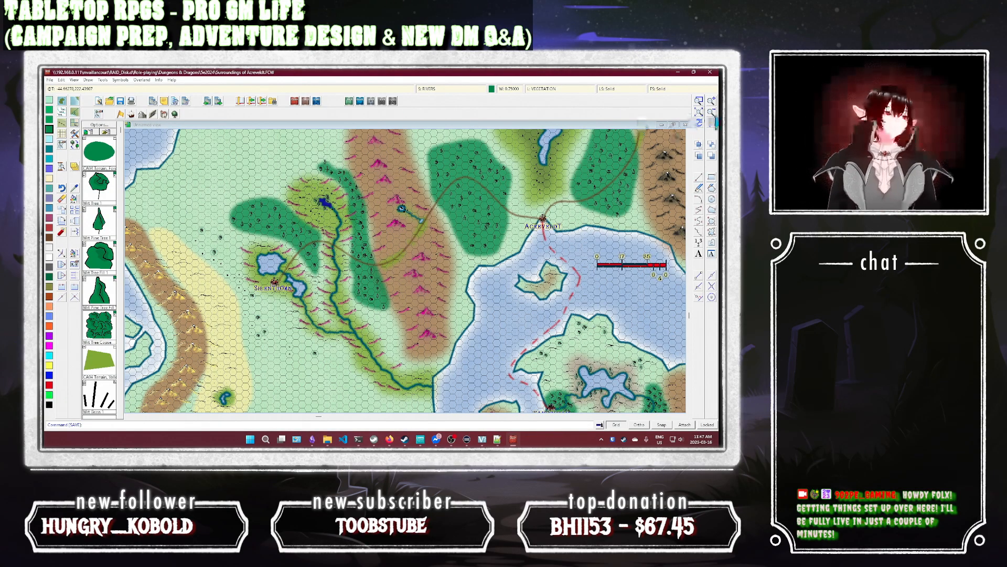
click(440, 88)
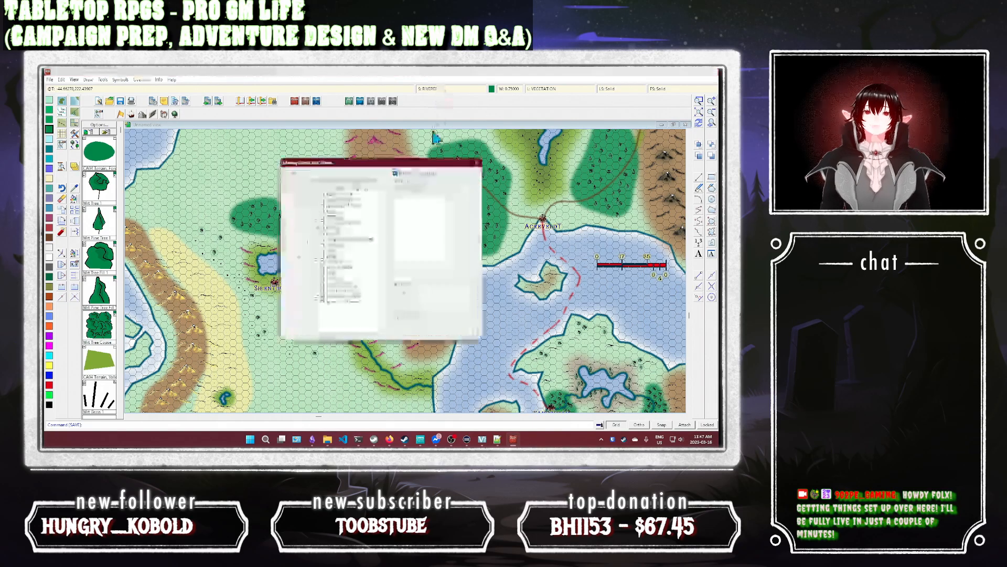
click(328, 309)
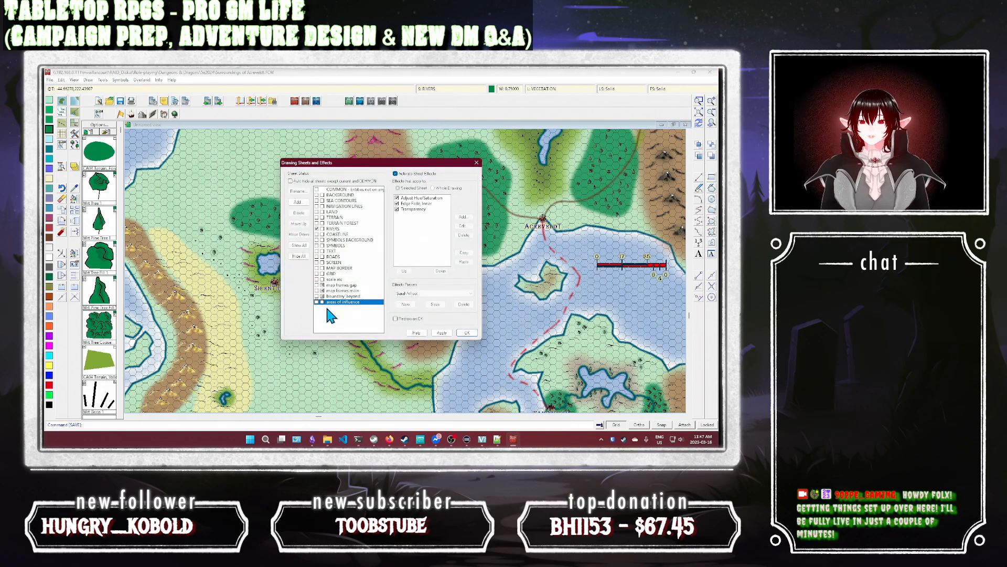
click(328, 274)
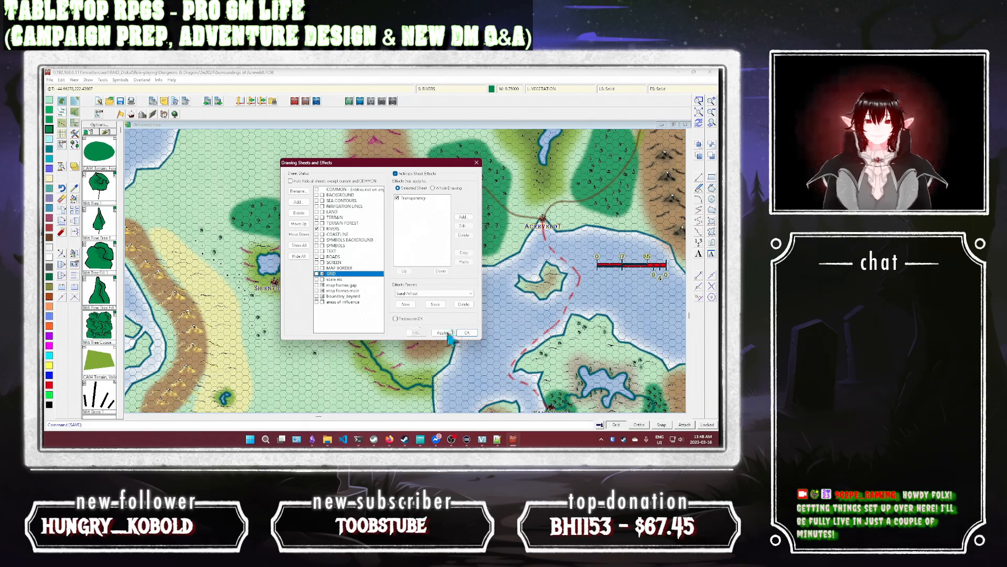
click(466, 333)
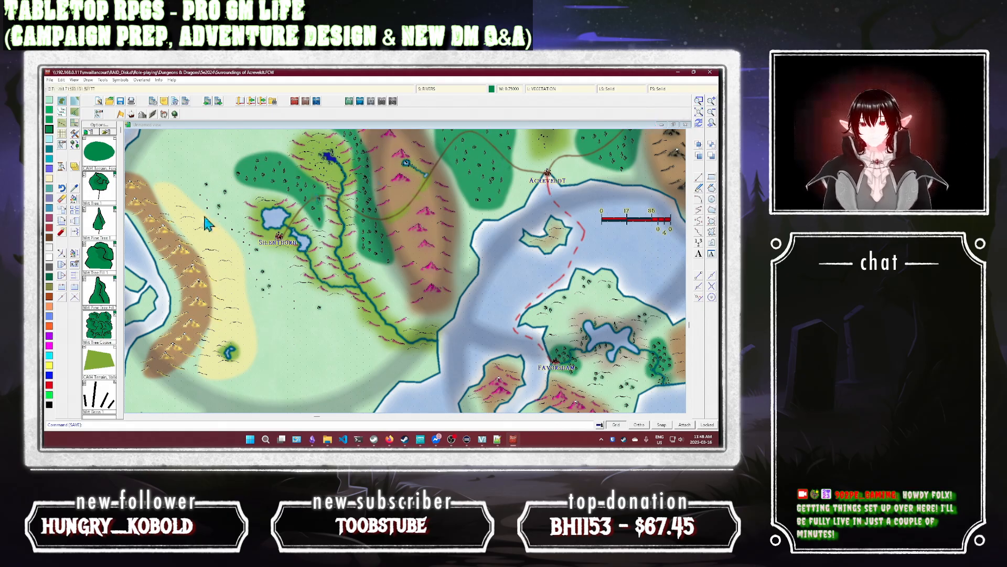
Step: Match the drawing properties to the yellow desert area west of Silenthorn, and make TERRAIN the active sheet
click(699, 100)
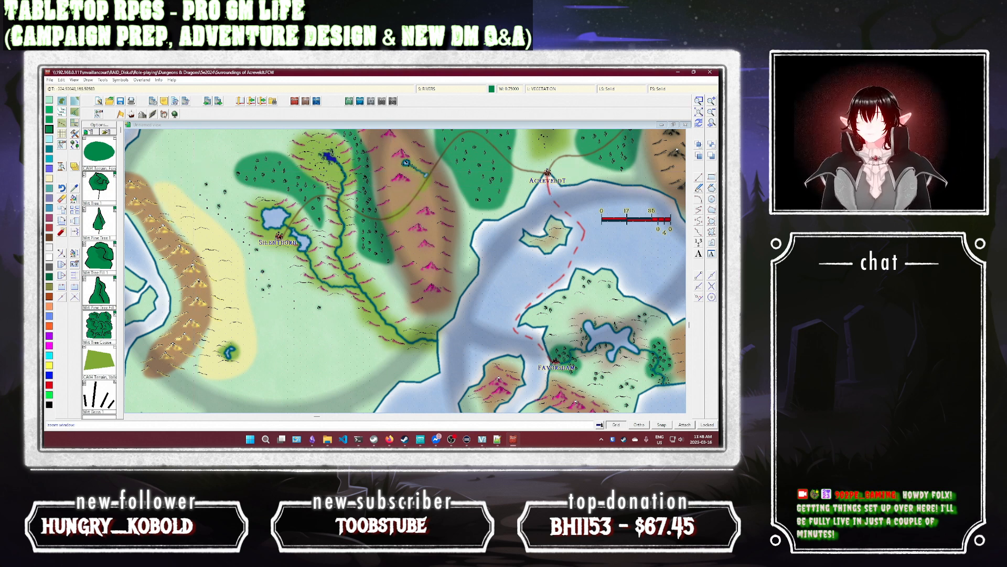
click(201, 161)
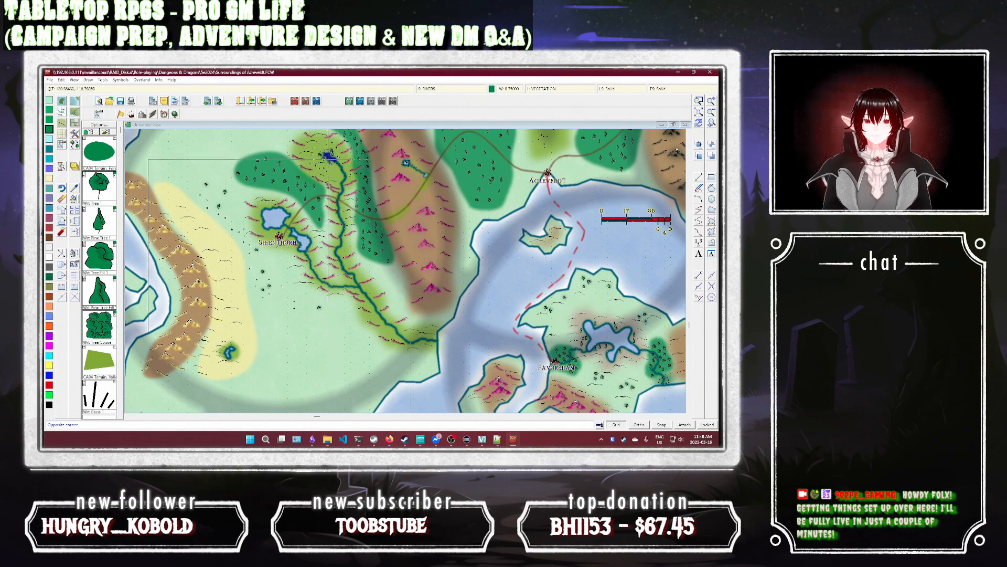
click(360, 332)
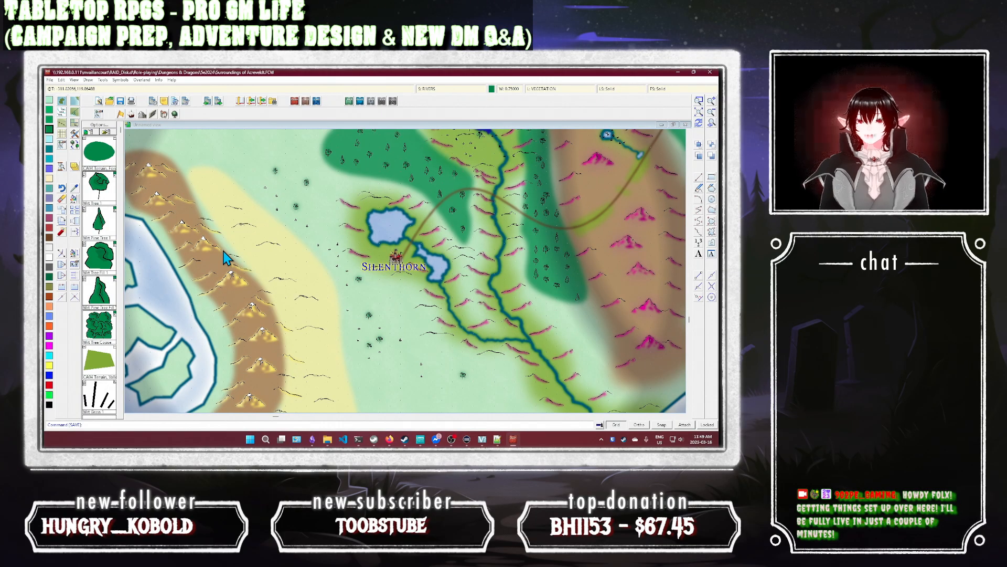
text(kee)
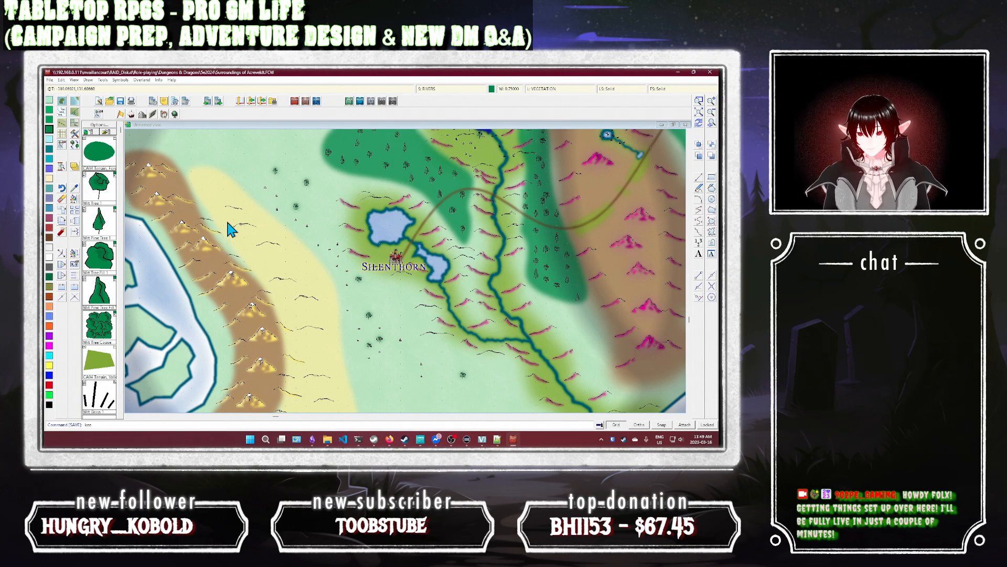
text(p)
key(Return)
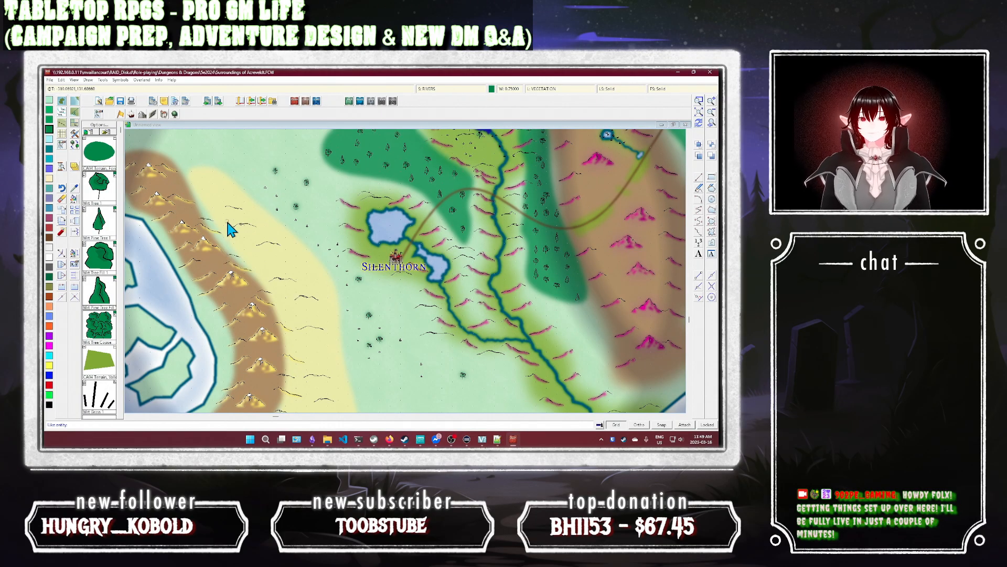
click(257, 208)
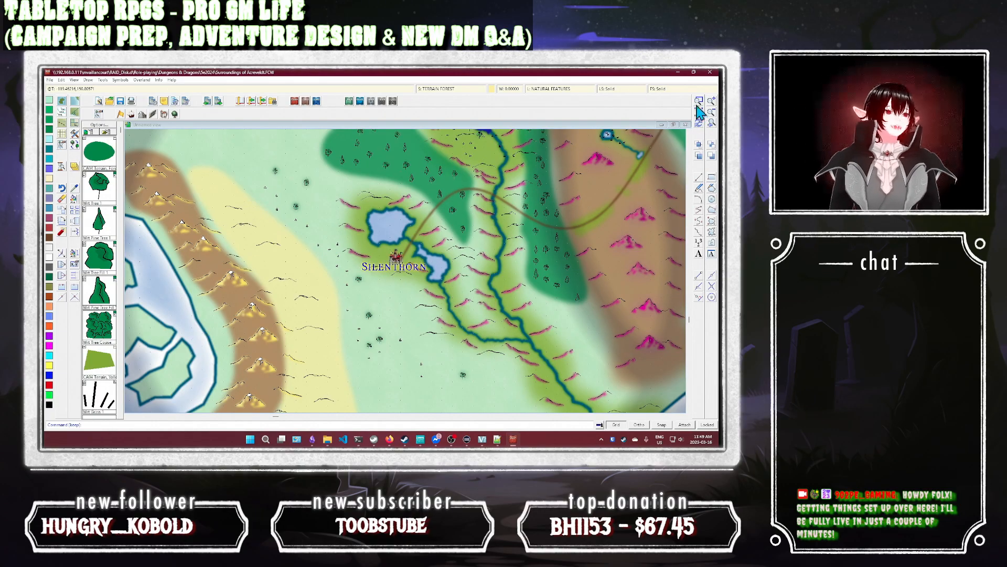
click(453, 92)
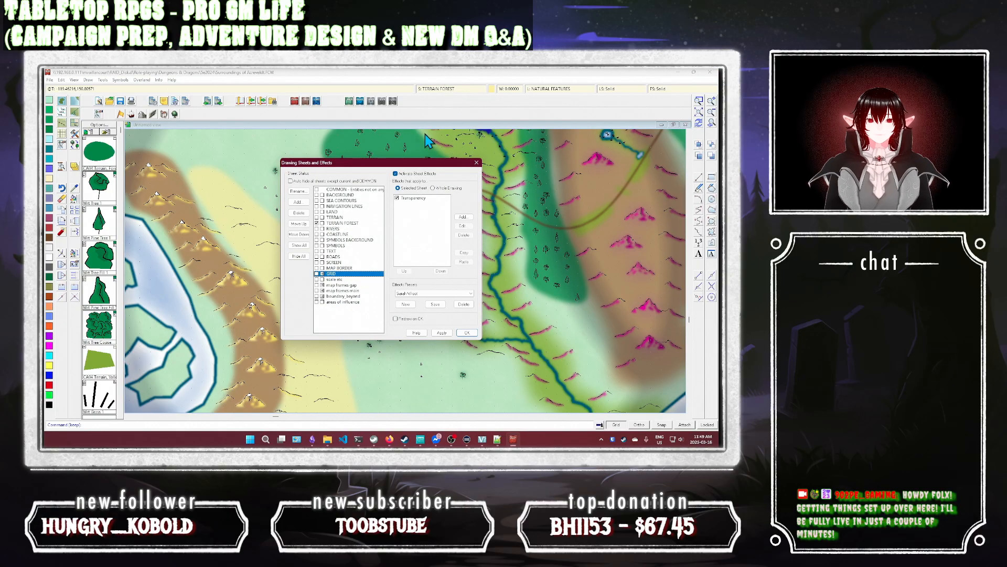
click(320, 218)
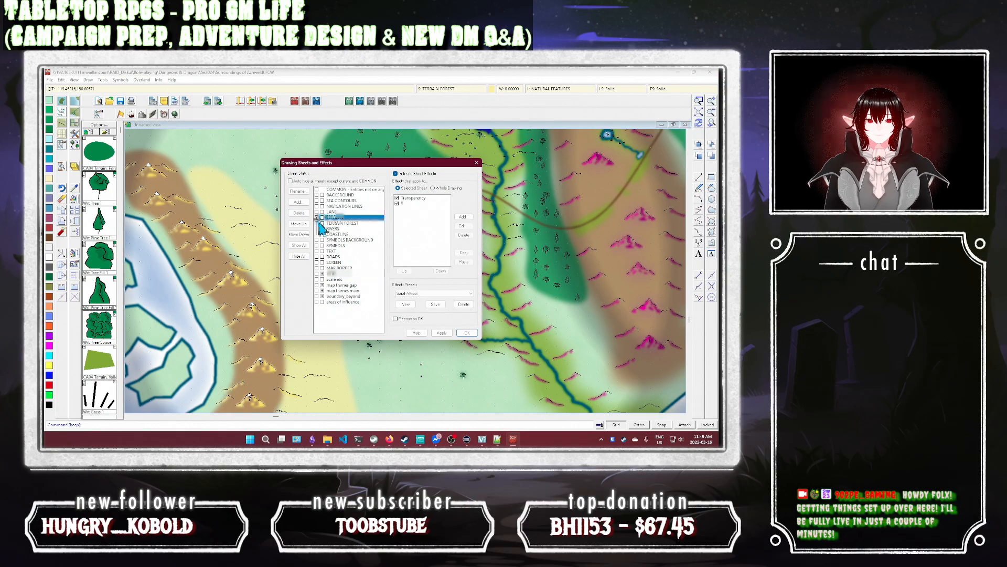
click(465, 333)
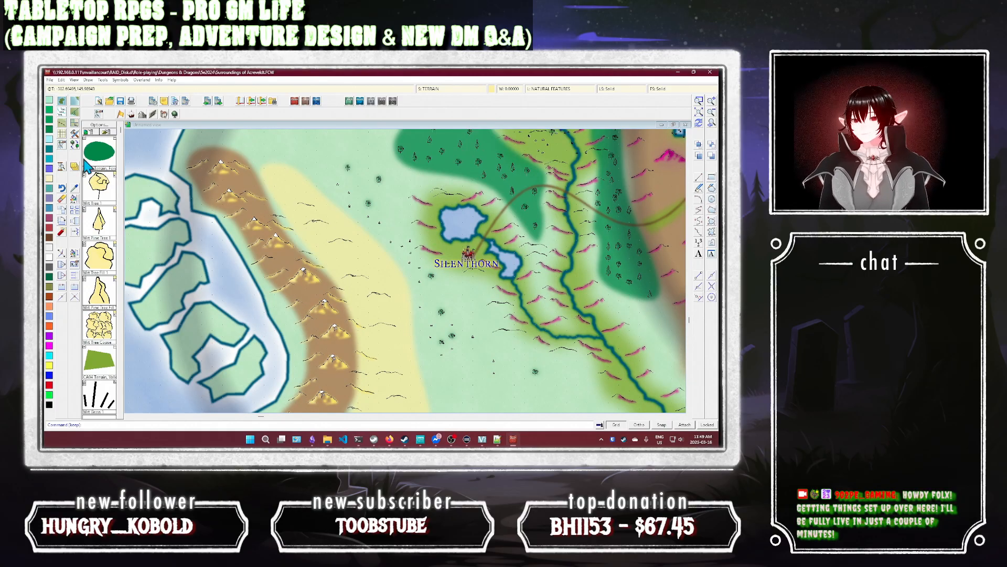
Step: Load the mountain symbol catalog and copy the yellow desert area's drawing properties with the keep command
click(154, 114)
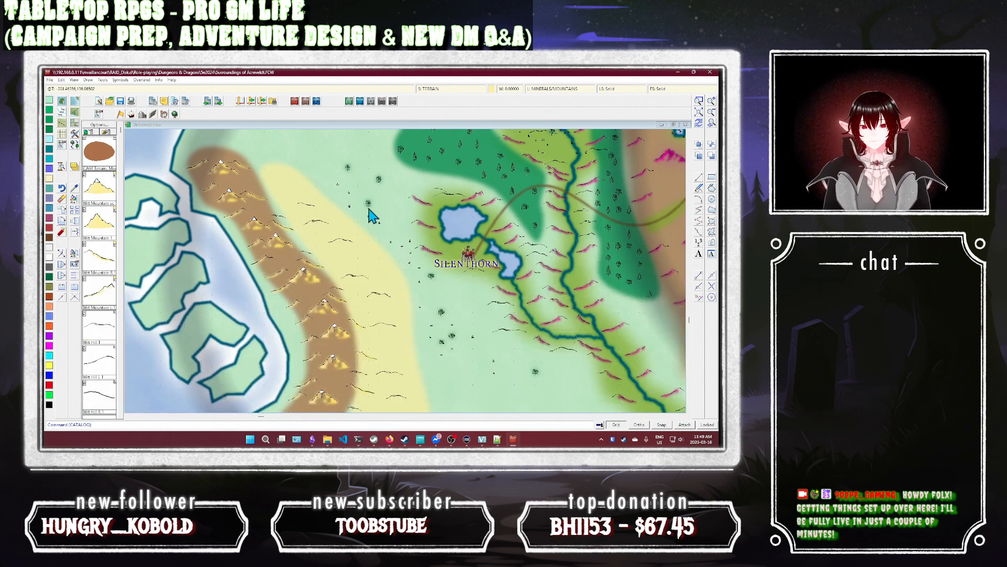
key(Return)
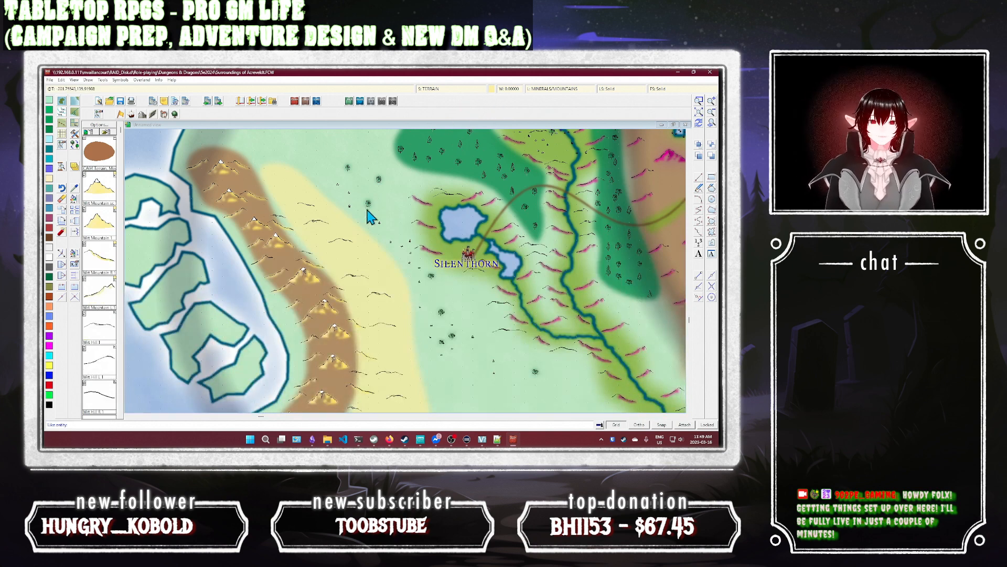
click(355, 223)
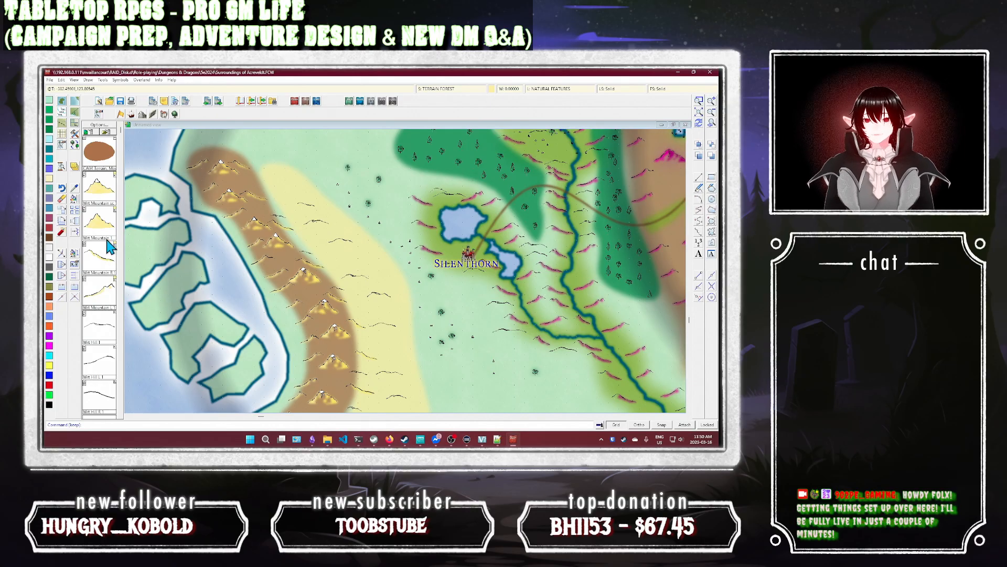
Step: Move the yellow desert area west of Silenthorn to the TERRAIN sheet
click(74, 199)
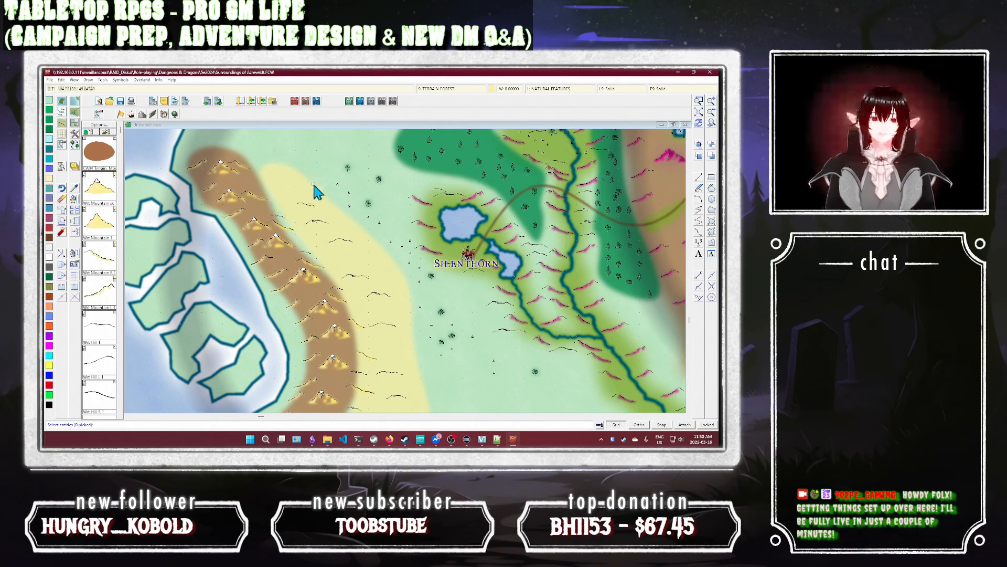
click(317, 193)
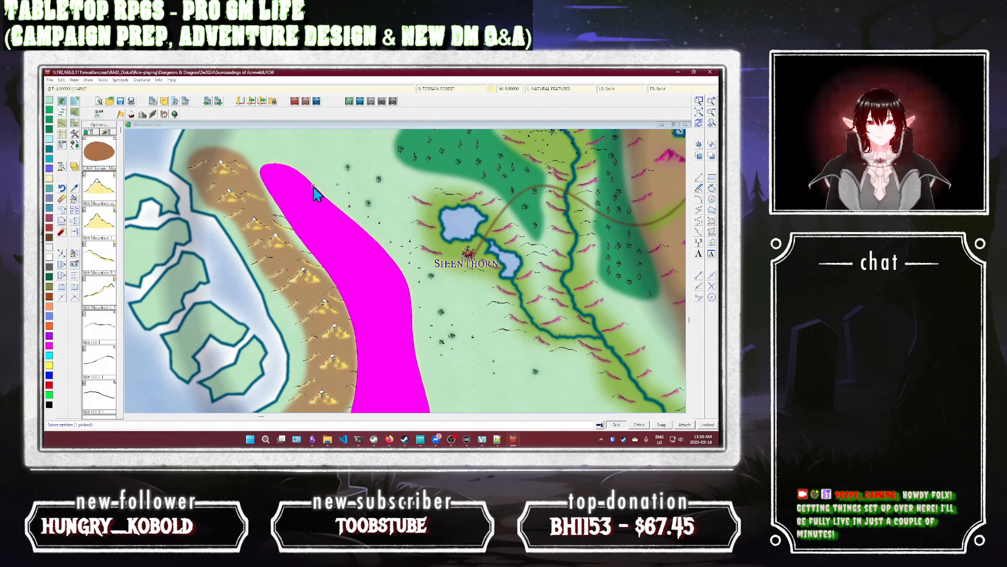
right_click(316, 189)
click(383, 269)
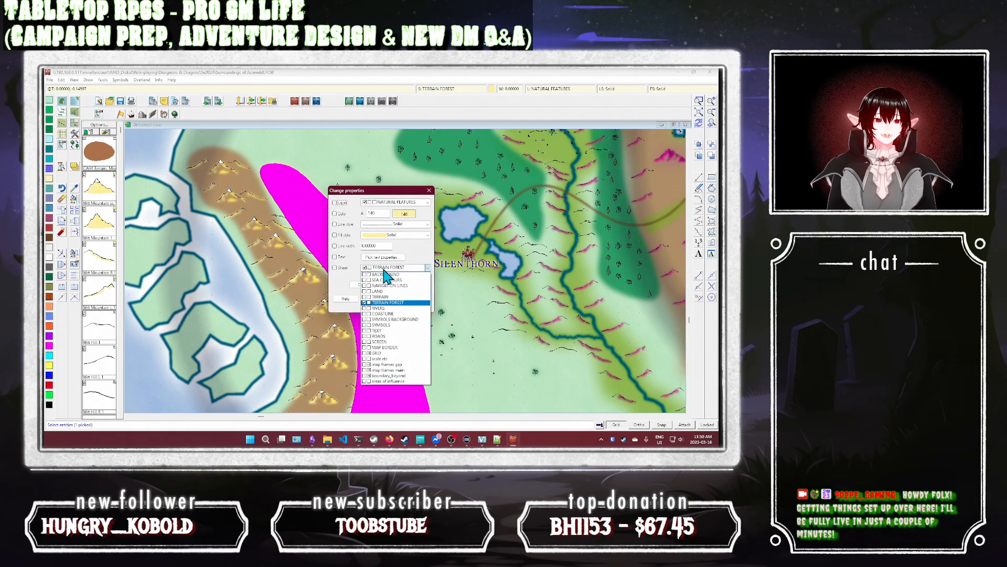
click(385, 296)
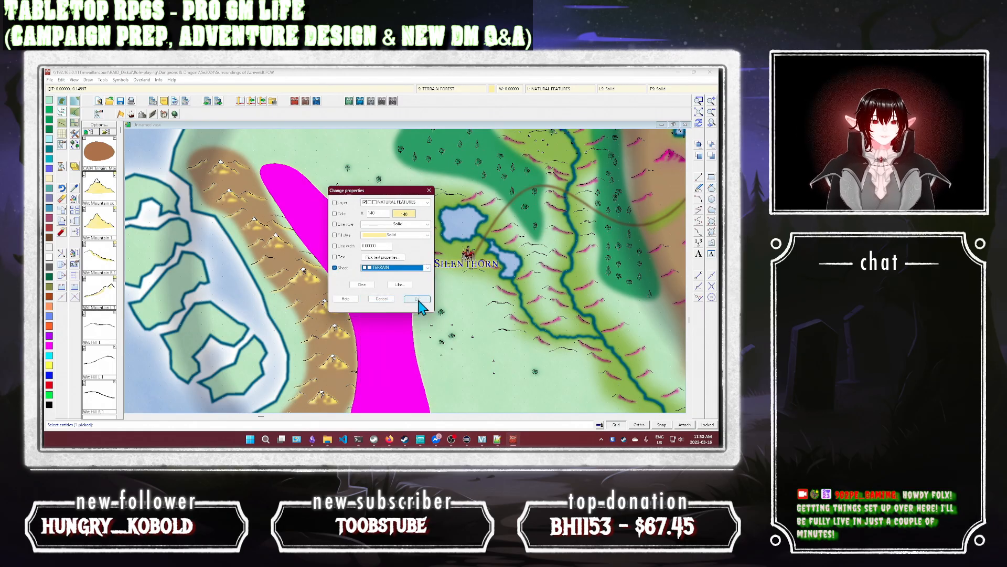
click(418, 300)
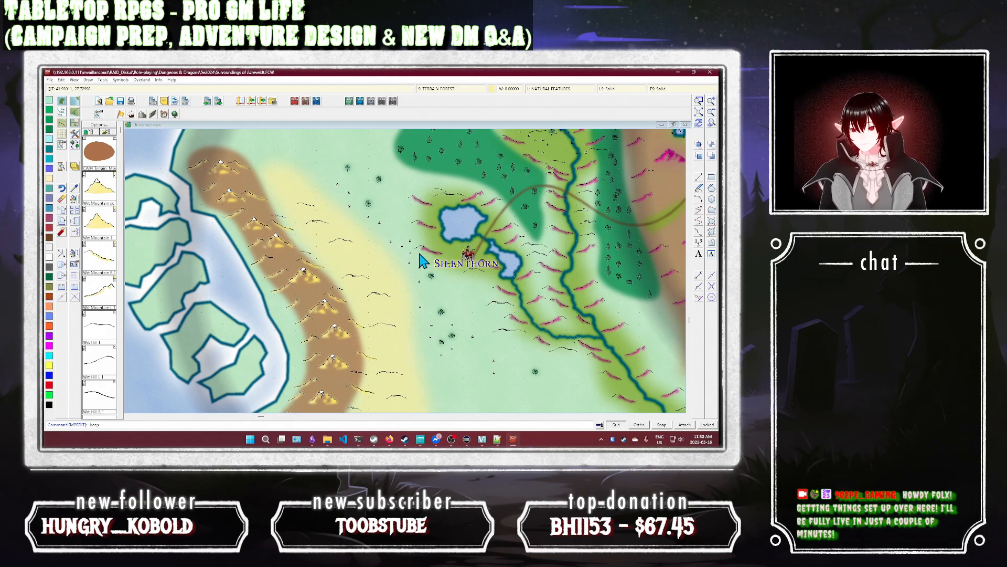
Step: Pick up the desert area's drawing properties using keep, and switch the active sheet to TERRAIN
text(keep)
key(Return)
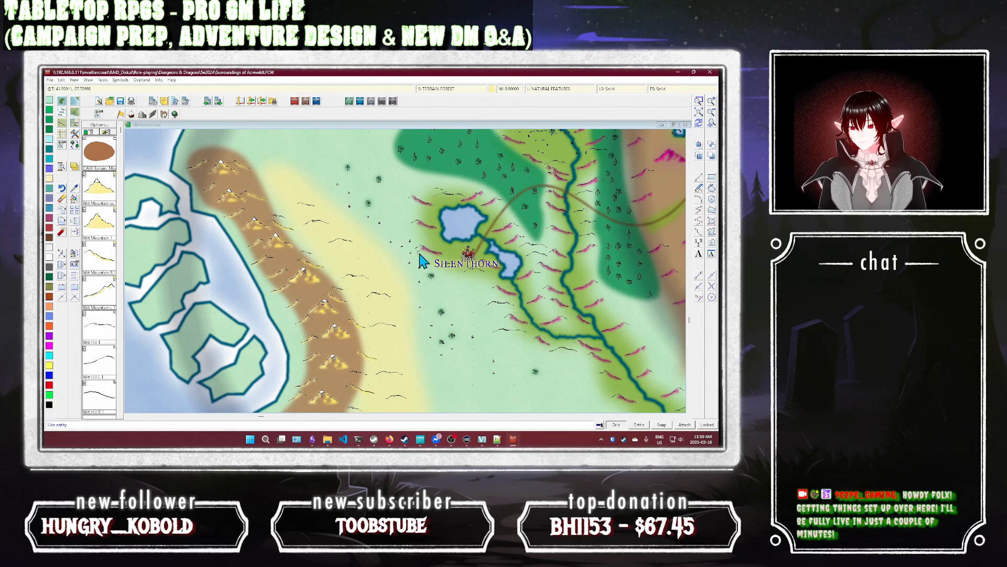
click(391, 269)
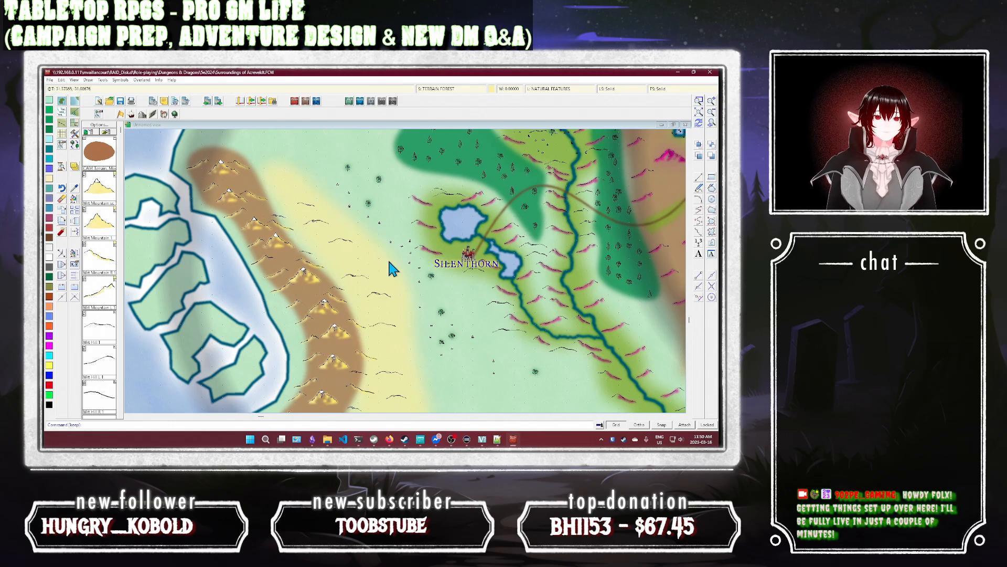
click(449, 89)
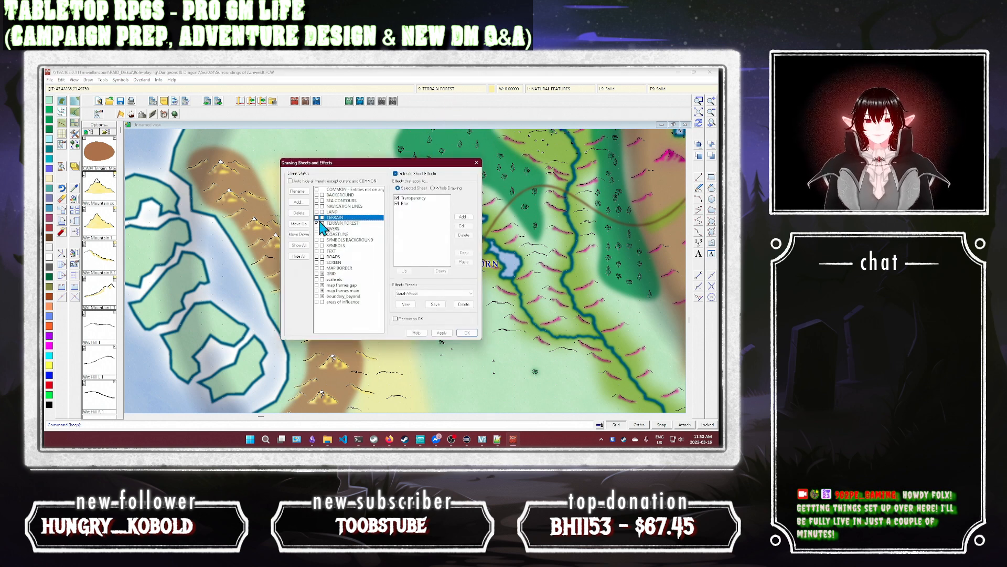
click(317, 217)
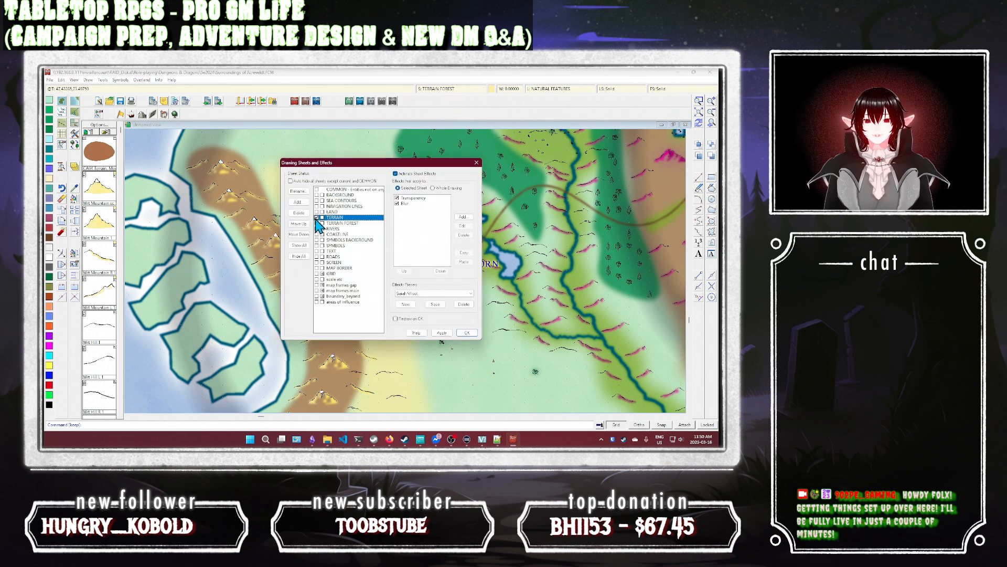
click(466, 333)
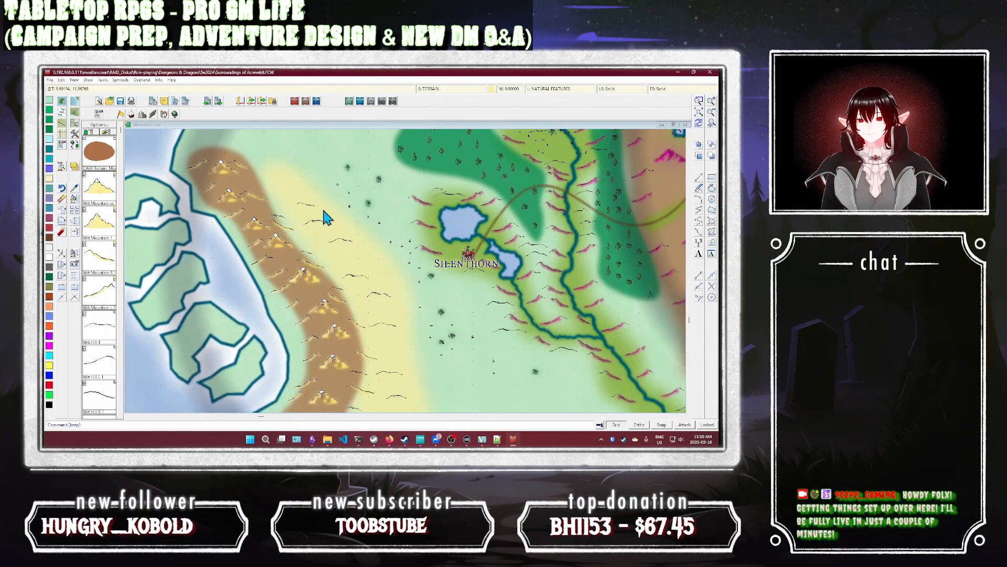
Step: Try to draw a smooth desert polygon over the northern desert along the mountain range's eastern edge
click(712, 221)
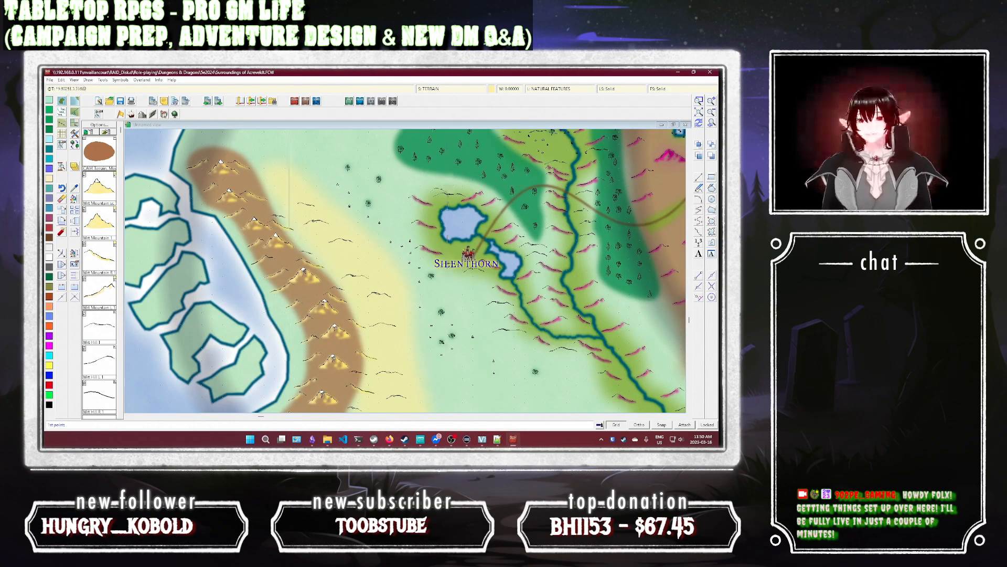
click(288, 186)
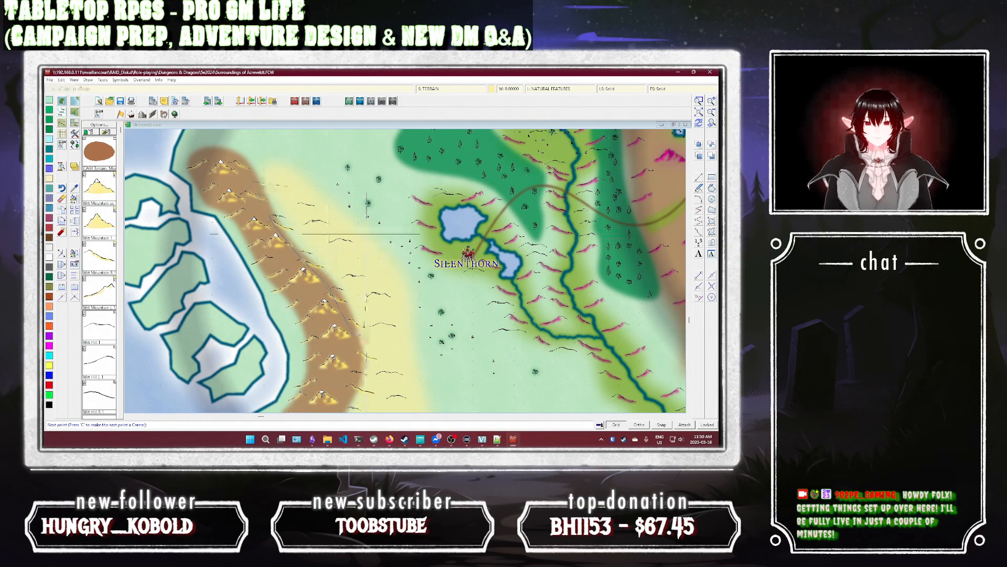
right_click(366, 234)
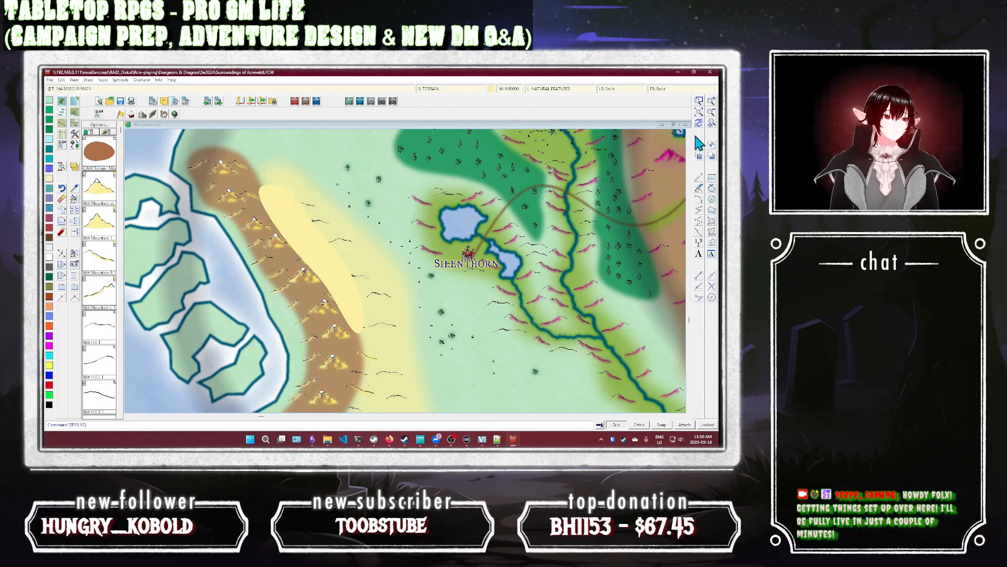
key(ctrl+z)
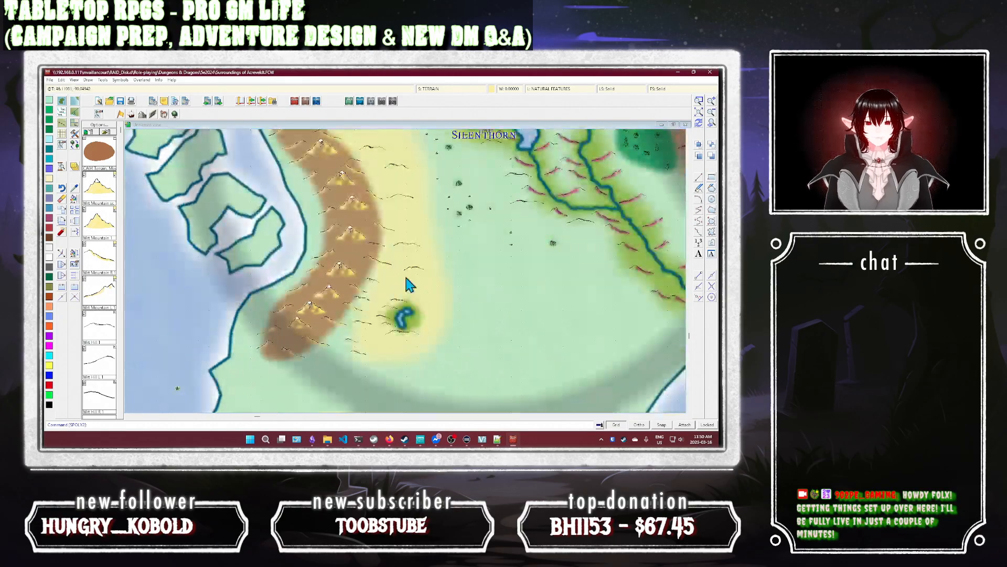
Step: Draw a smooth yellow desert polygon around the mountain range's southern tip and below the small oasis lake, and redraw the map
click(394, 262)
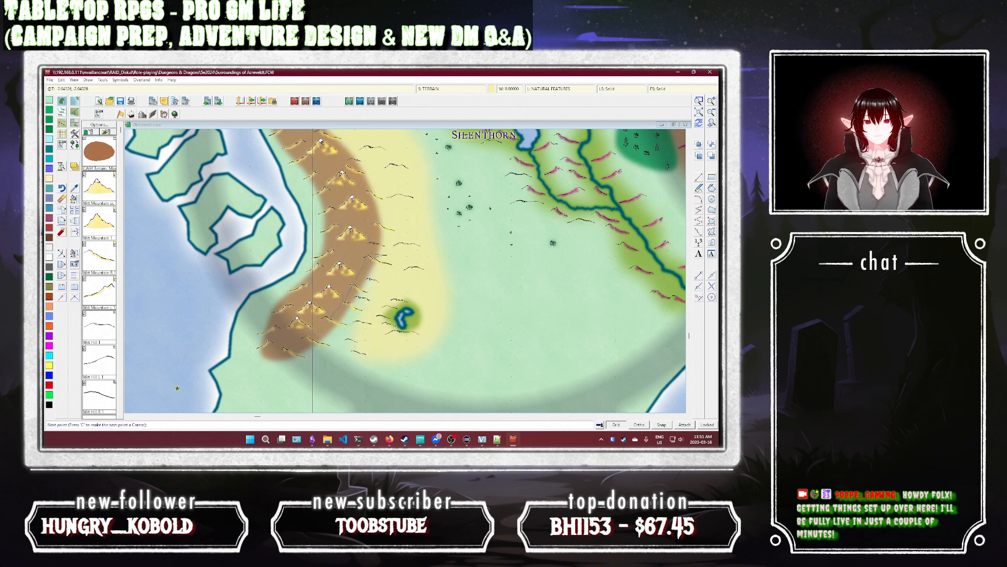
click(286, 360)
click(274, 395)
click(330, 408)
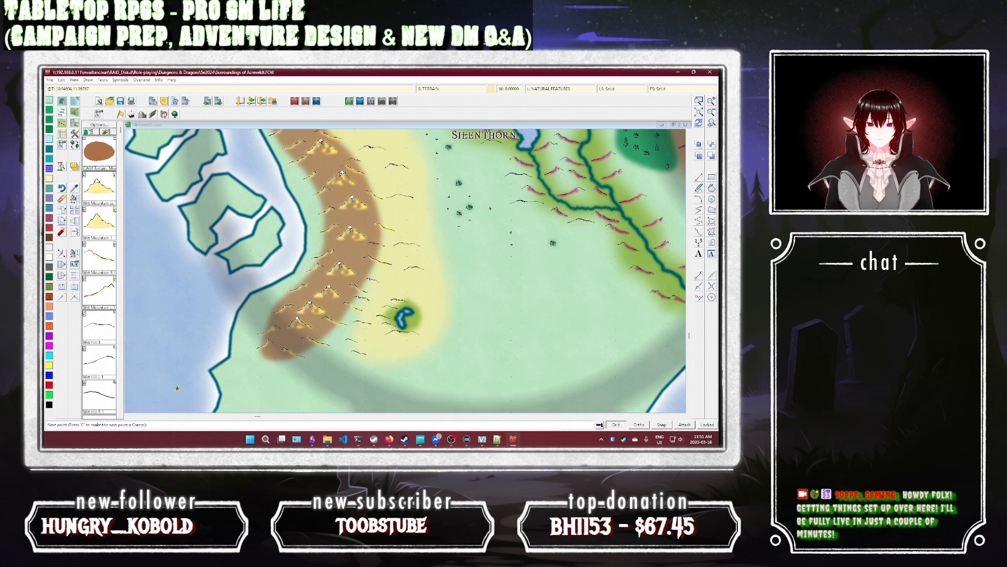
click(391, 362)
click(429, 341)
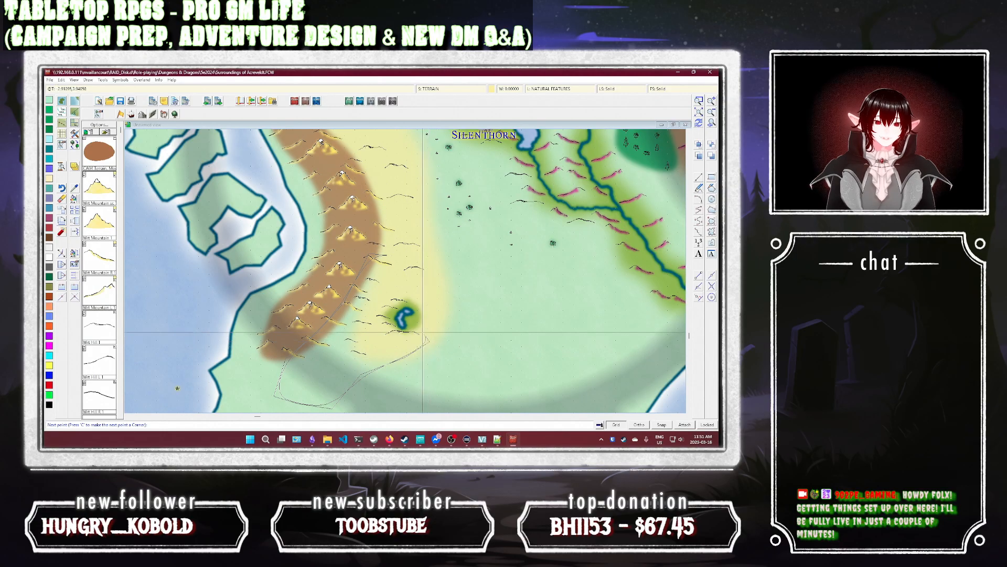
right_click(423, 333)
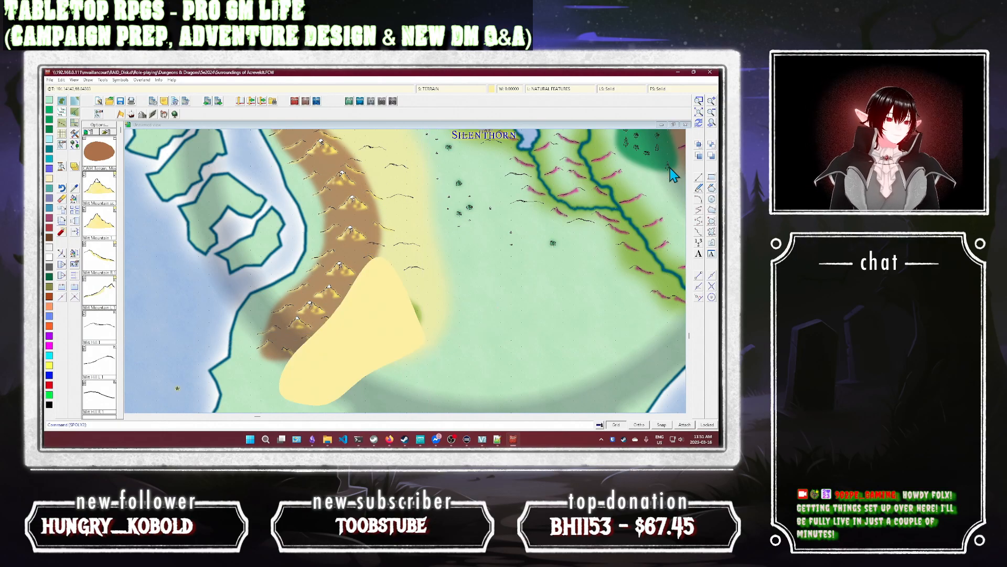
click(699, 123)
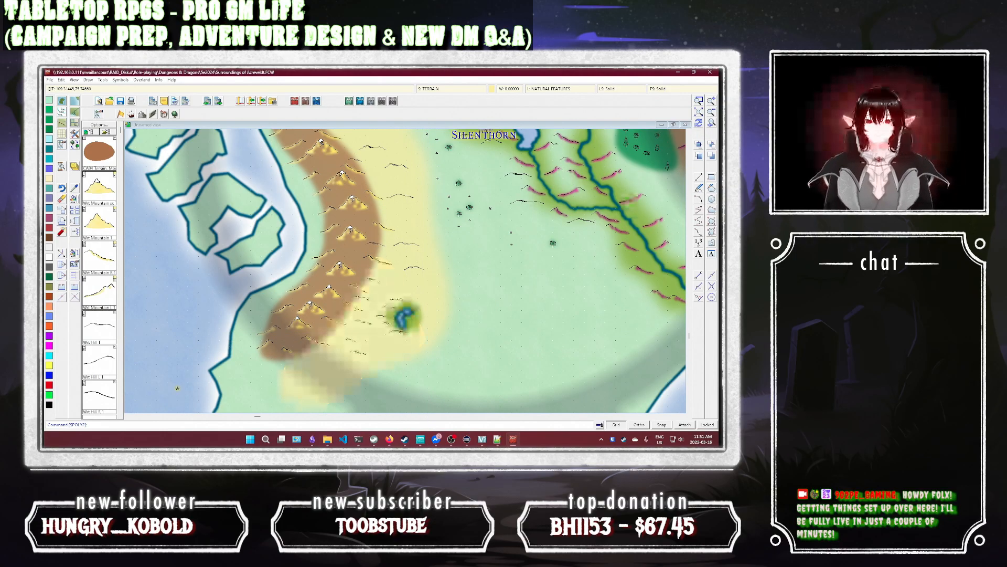
mouse_move(436, 439)
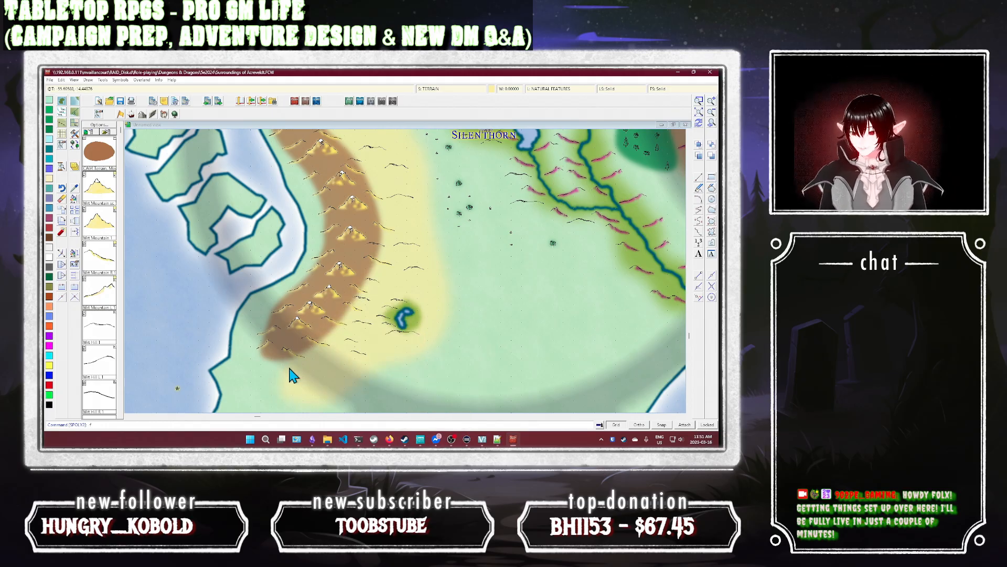
Step: Bring the brown mountain terrain area to the front of the desert
key(Escape)
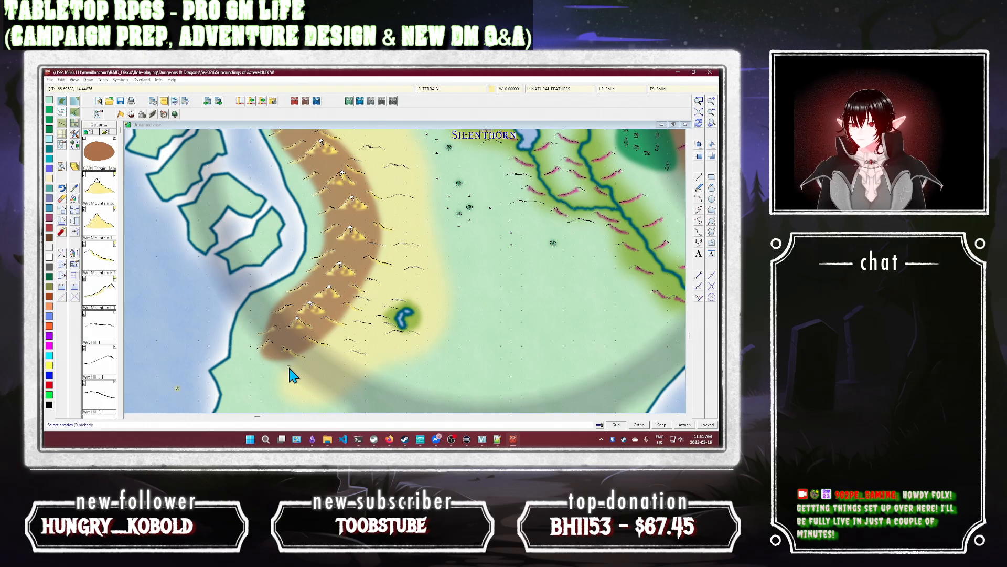
click(274, 357)
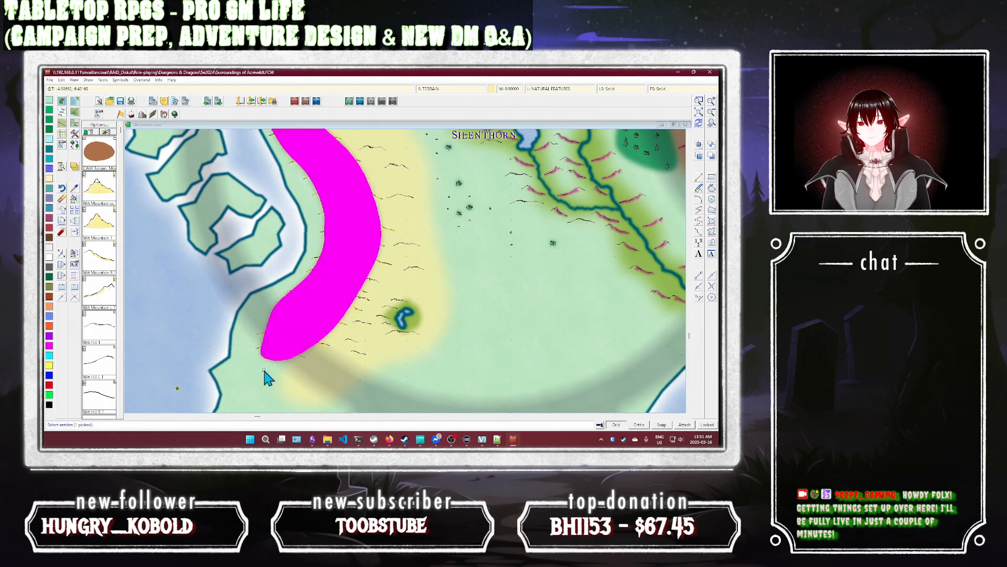
right_click(252, 389)
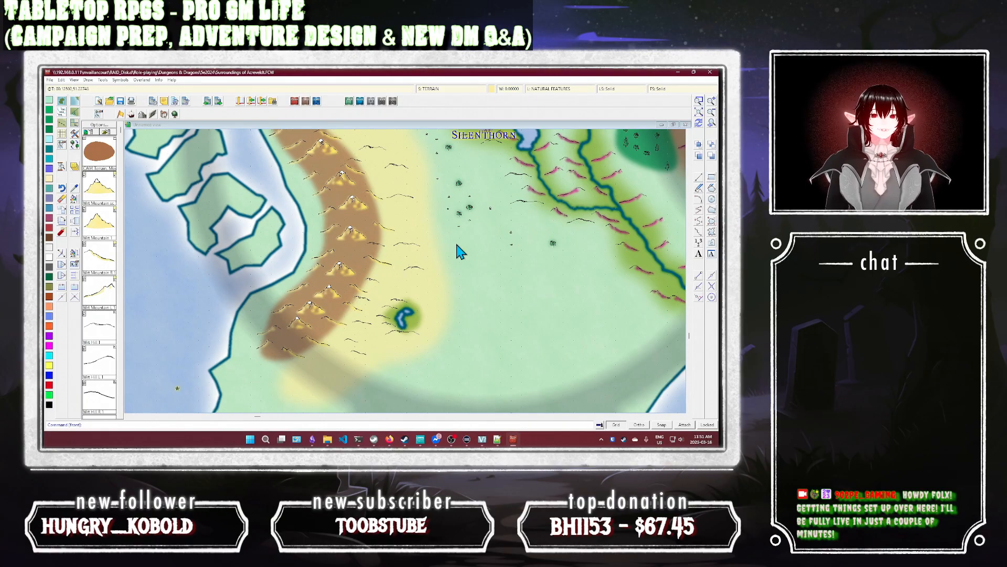
Step: Measure a distance on the map across the desert's eastern part, west of Silenthorn
scroll(456, 244, up, 2)
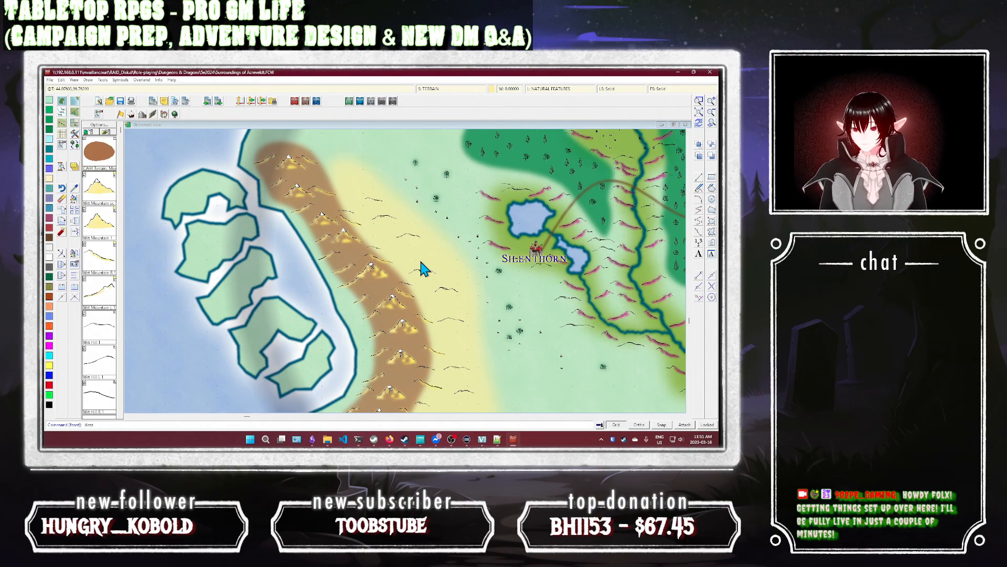
key(Return)
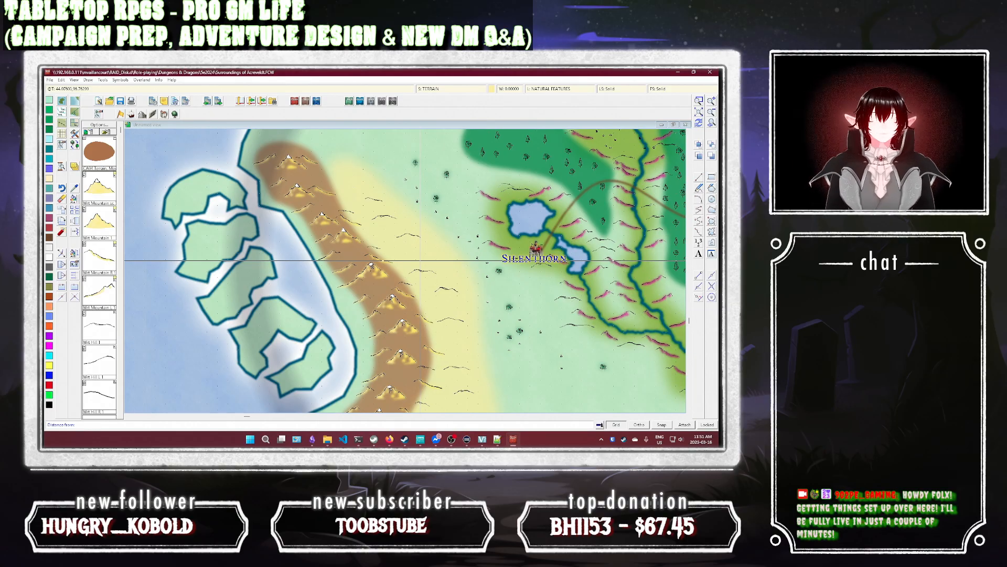
click(419, 261)
click(469, 276)
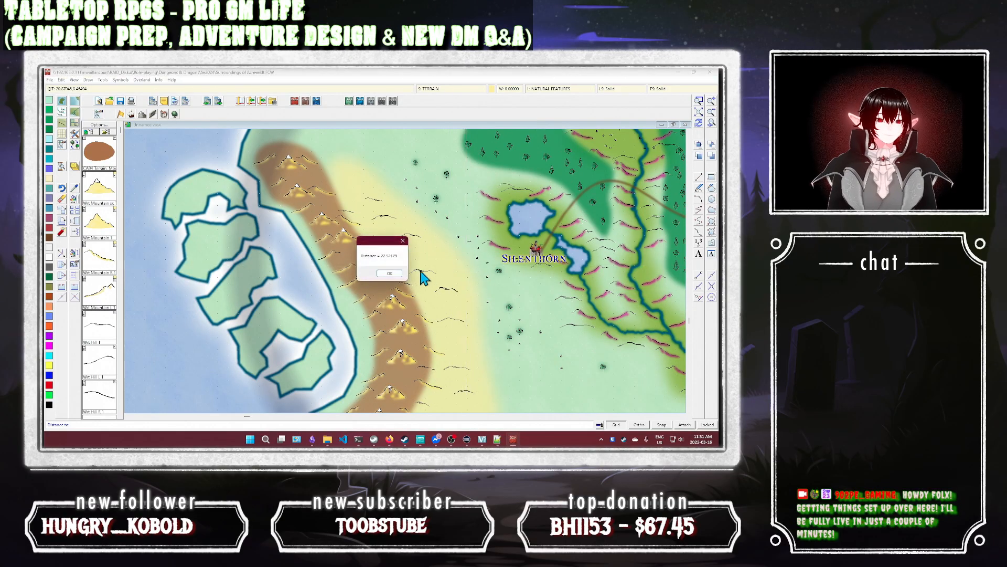
click(390, 274)
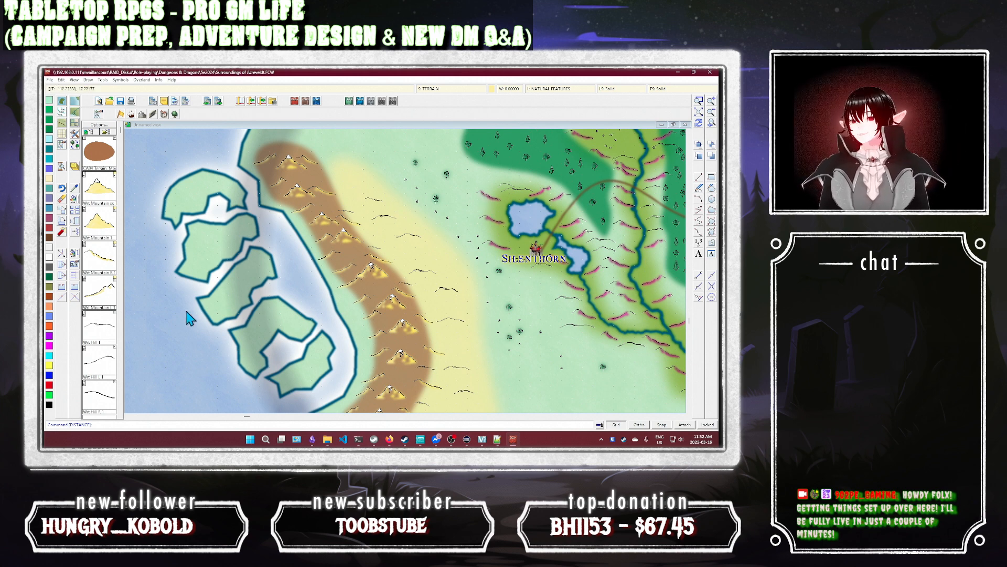
Step: Place hill symbols across the green plain between the desert and the rivers, south of Silenthorn
click(96, 364)
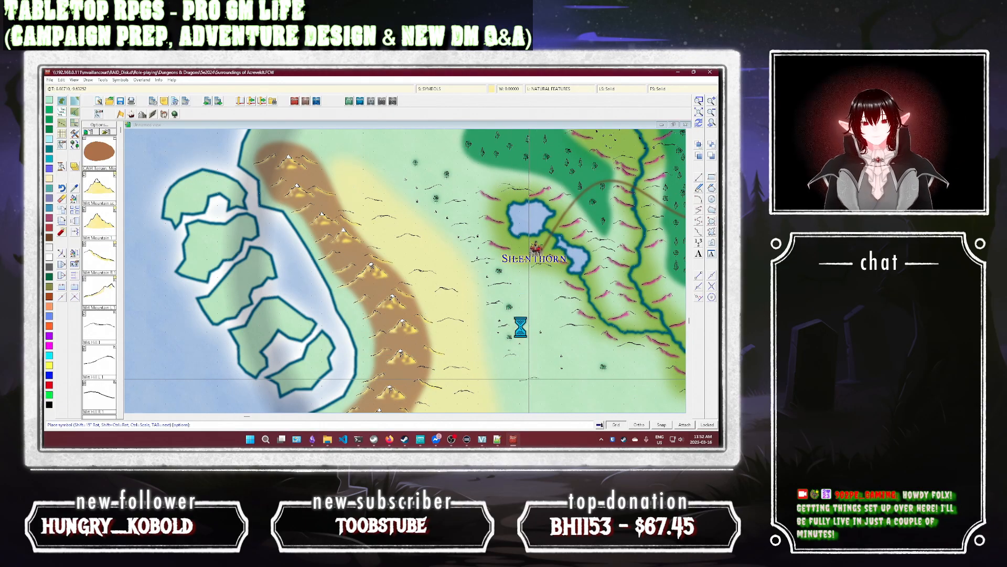
scroll(519, 351, down, 3)
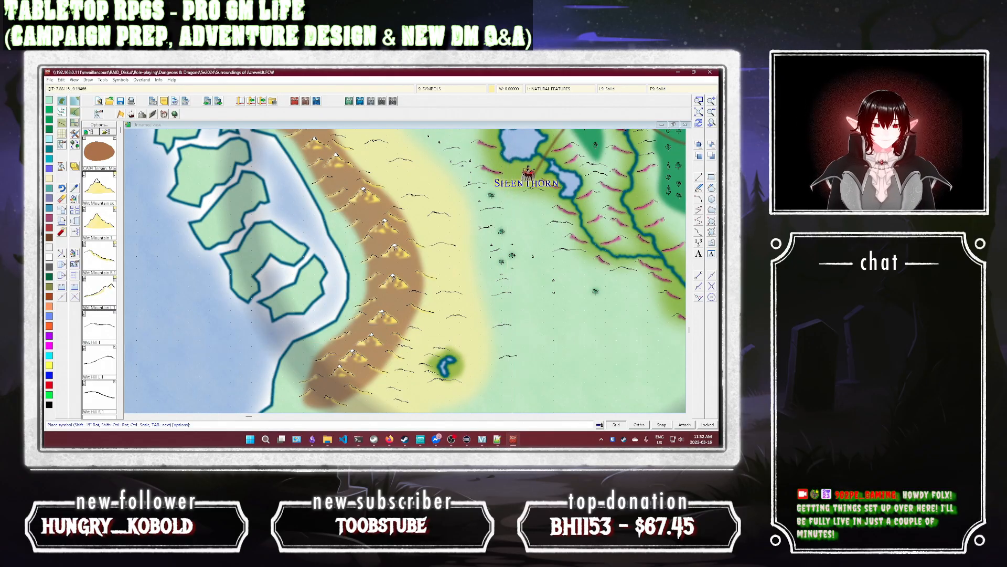
scroll(537, 294, down, 3)
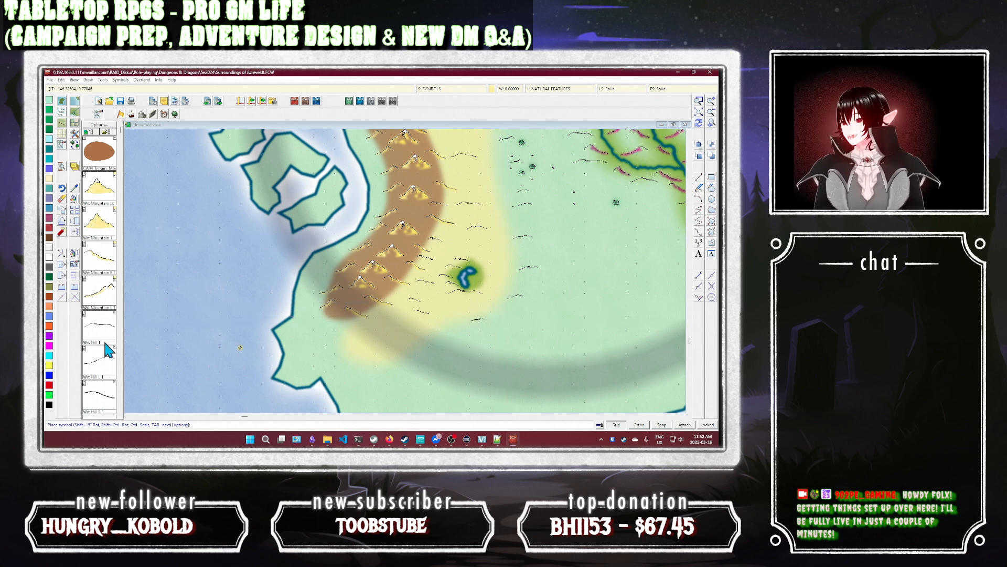
click(557, 275)
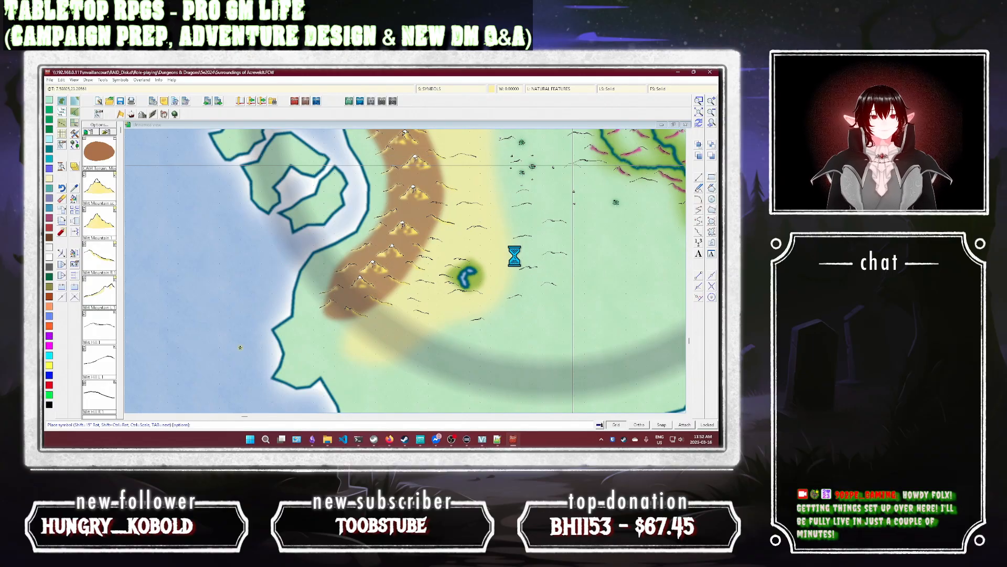
drag(515, 256, 467, 300)
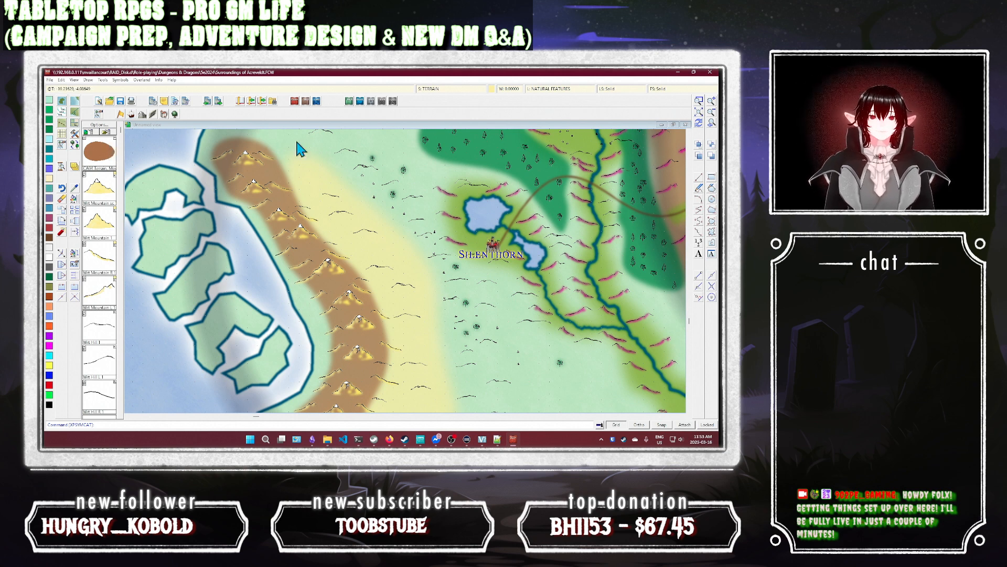
Step: Draw a smooth greyish-brown terrain strip along the desert's eastern side, running west of Silenthorn and curving in below the oasis
click(491, 88)
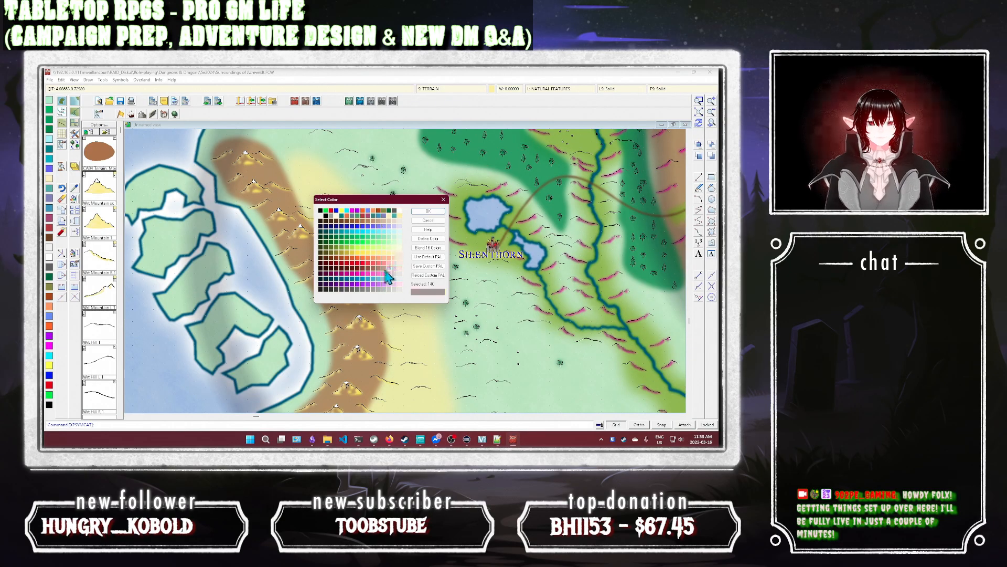
click(425, 217)
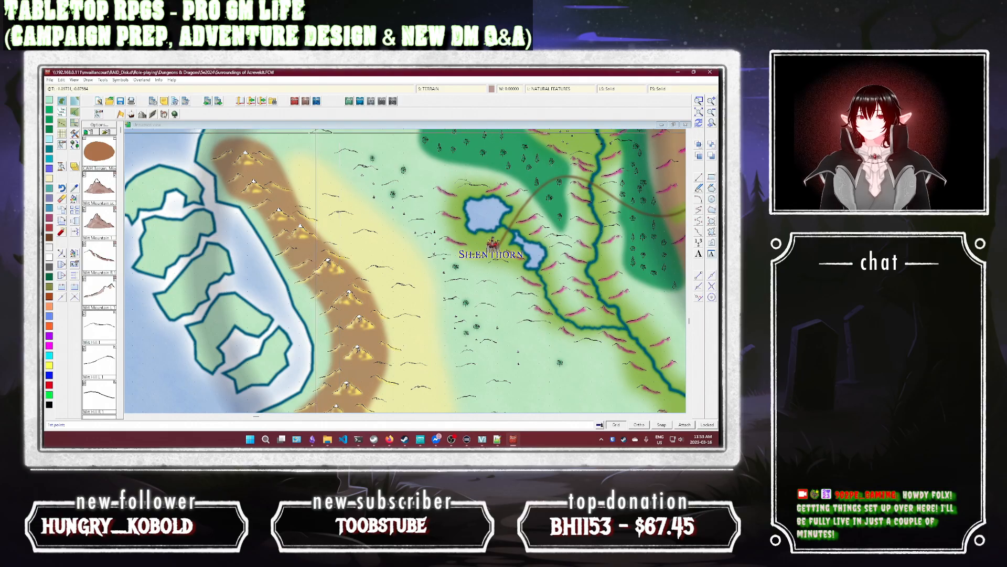
click(316, 131)
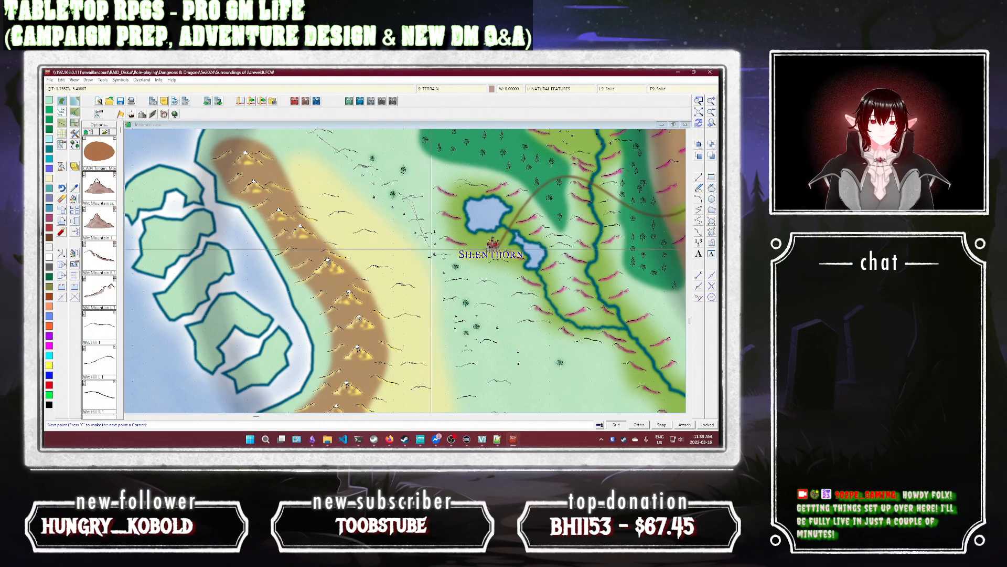
click(443, 264)
click(466, 359)
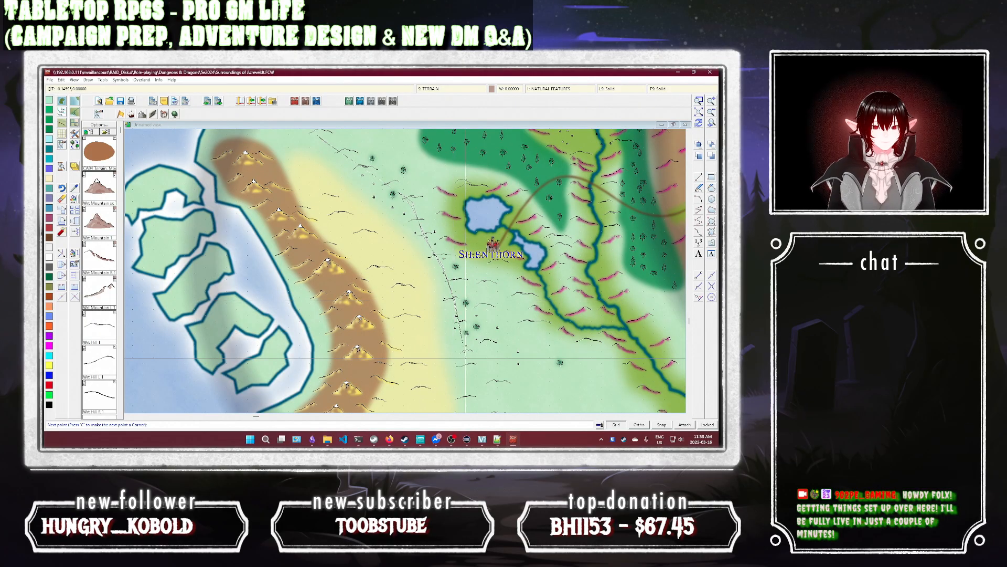
click(465, 403)
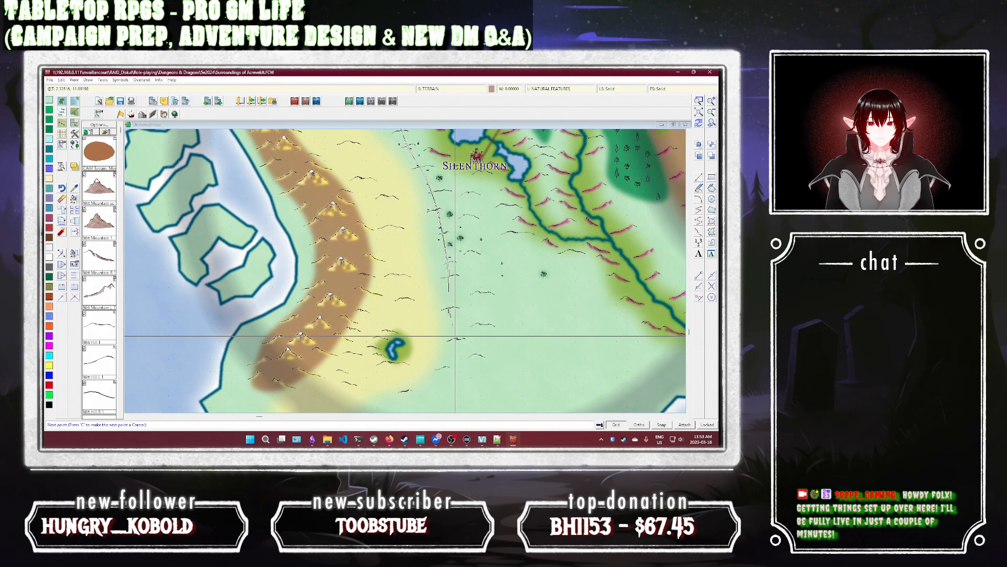
click(402, 391)
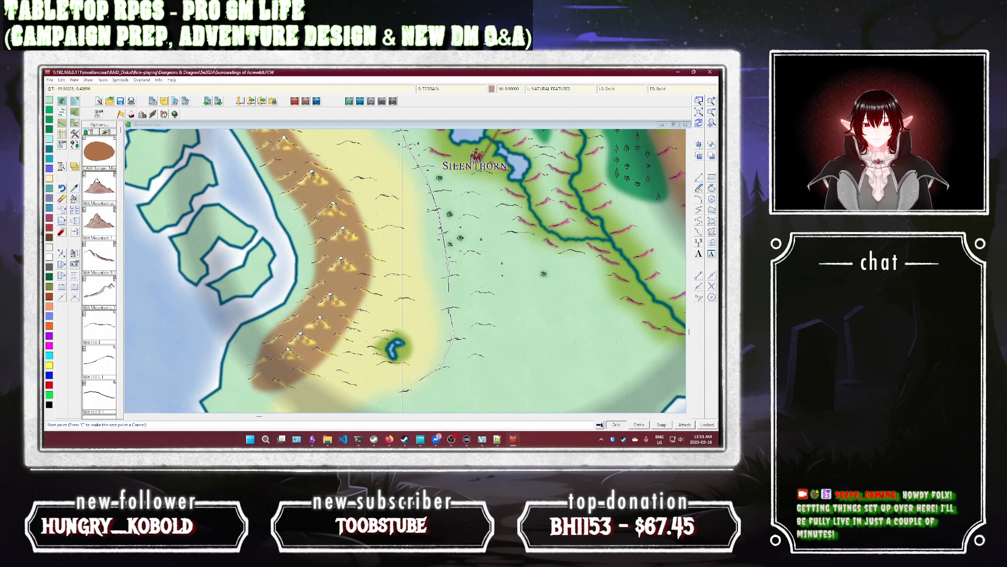
click(482, 349)
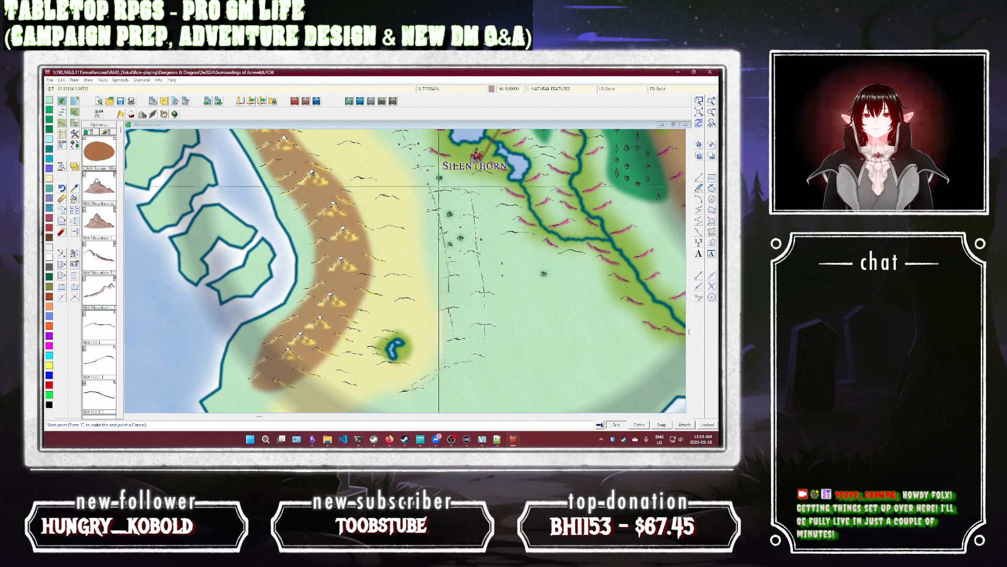
right_click(414, 168)
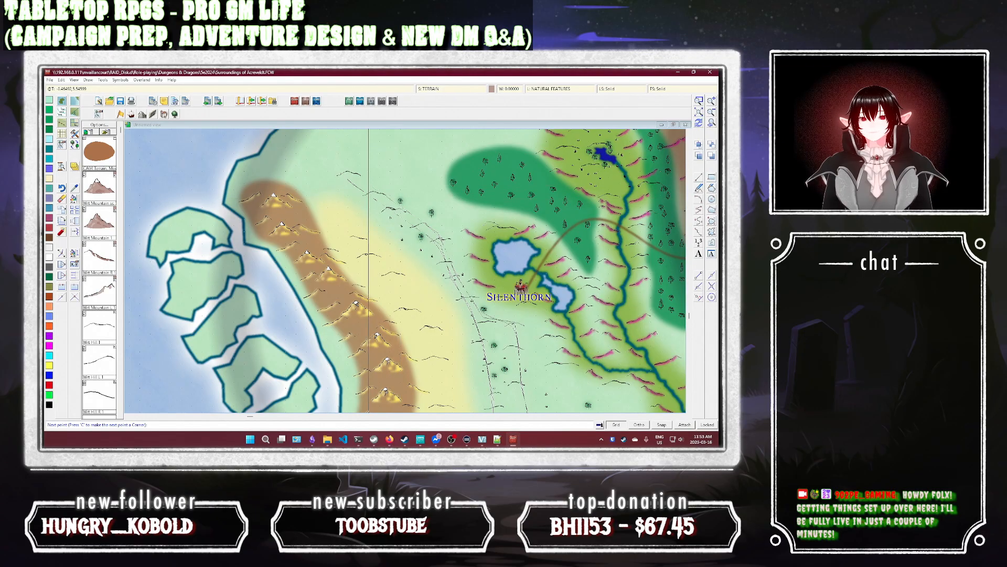
right_click(342, 170)
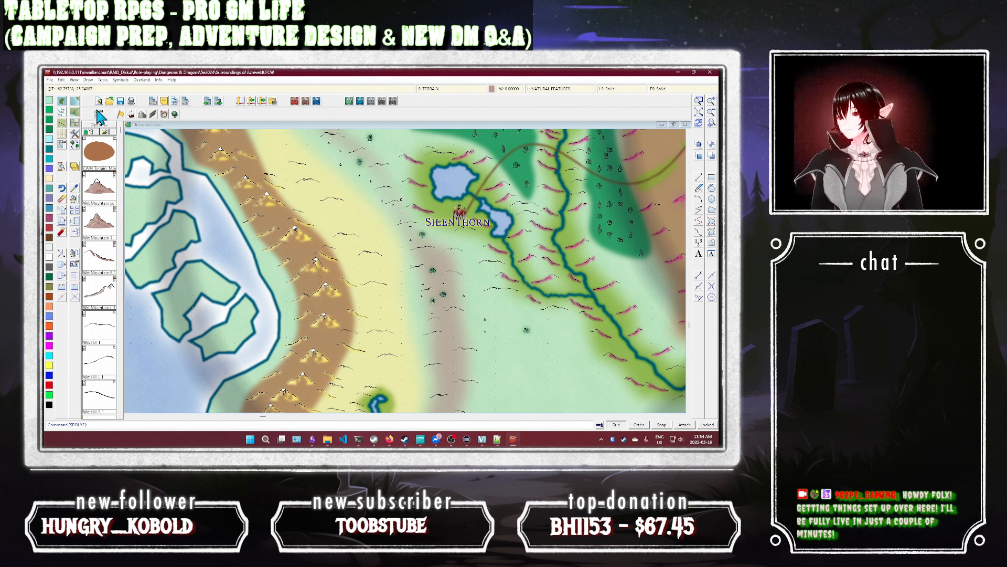
Step: Load the vegetation symbol catalog and scatter tree symbols down the greyish-brown strip to below the oasis
click(174, 115)
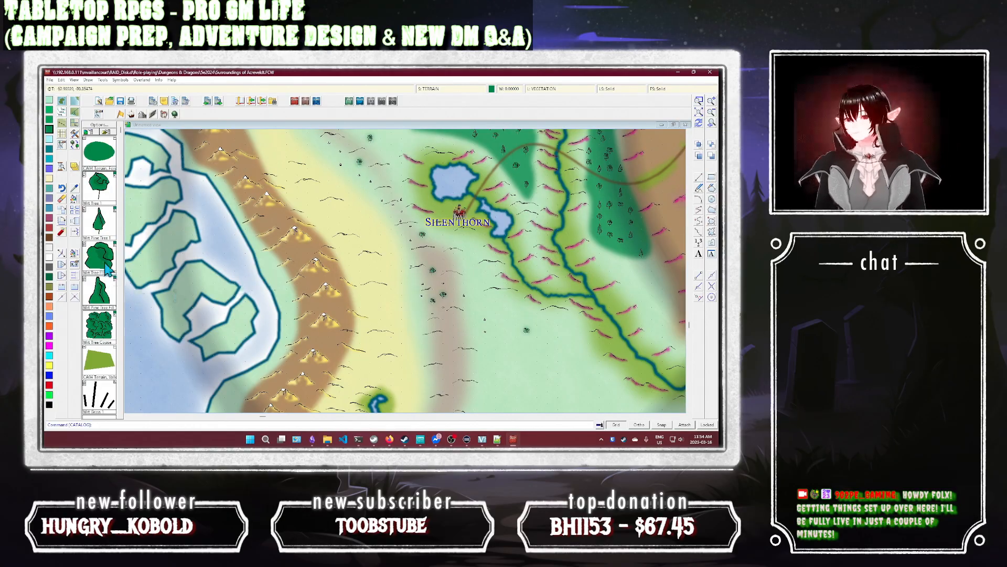
click(100, 188)
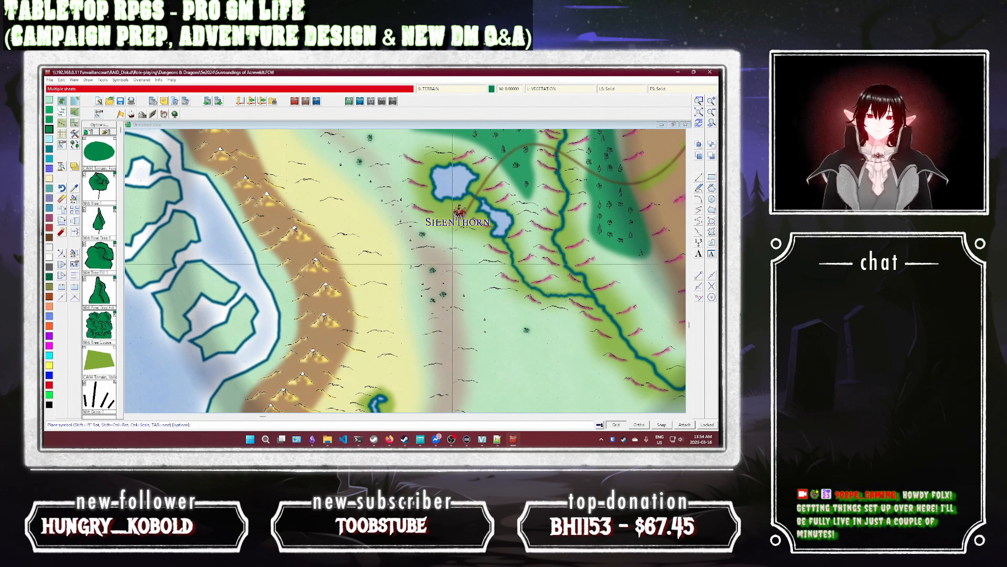
click(445, 338)
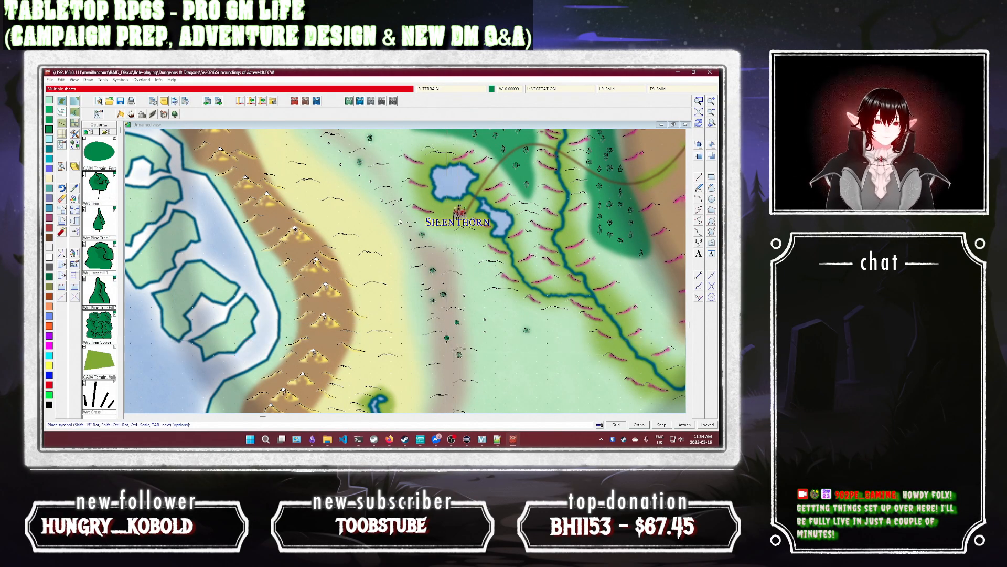
click(457, 387)
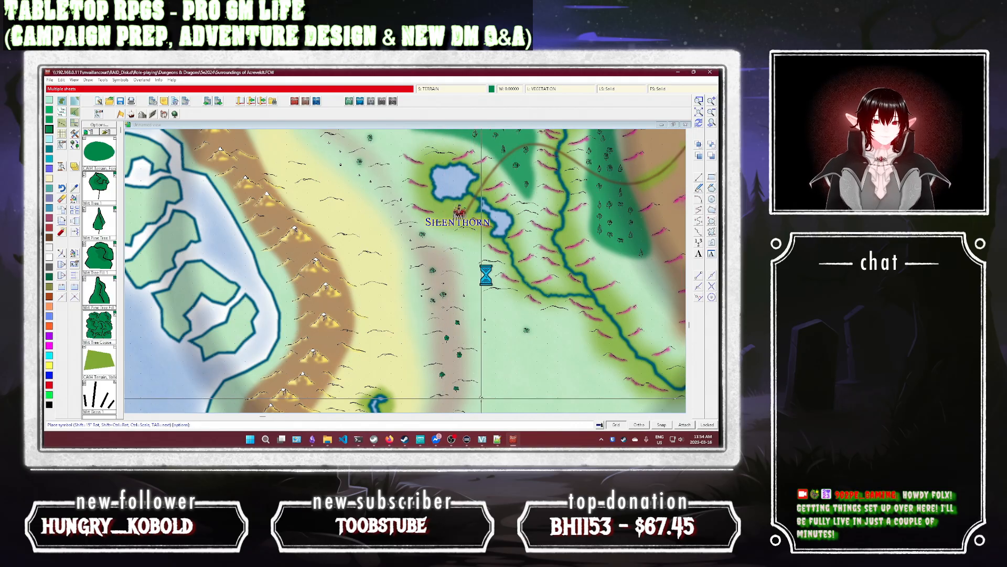
scroll(551, 356, down, 3)
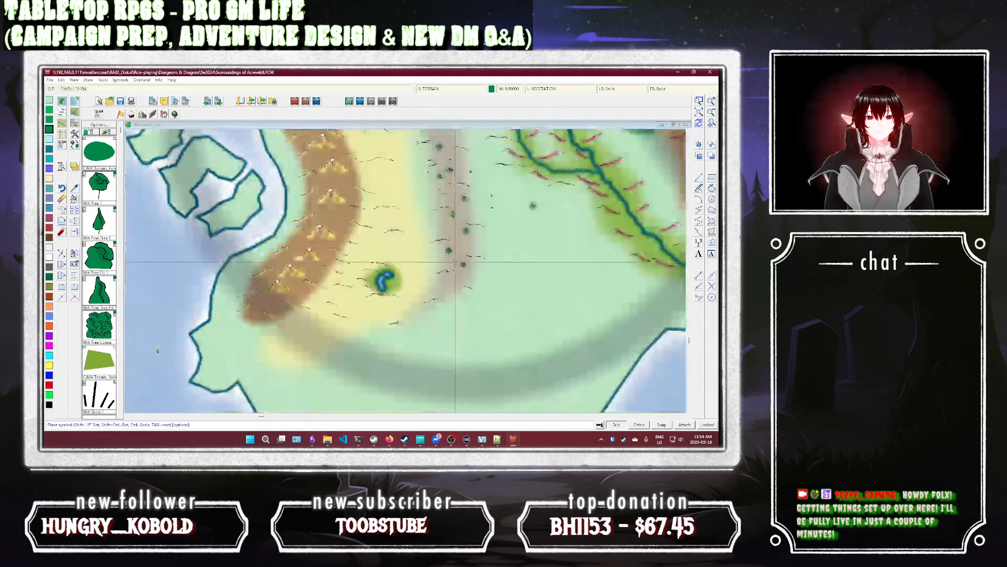
click(419, 314)
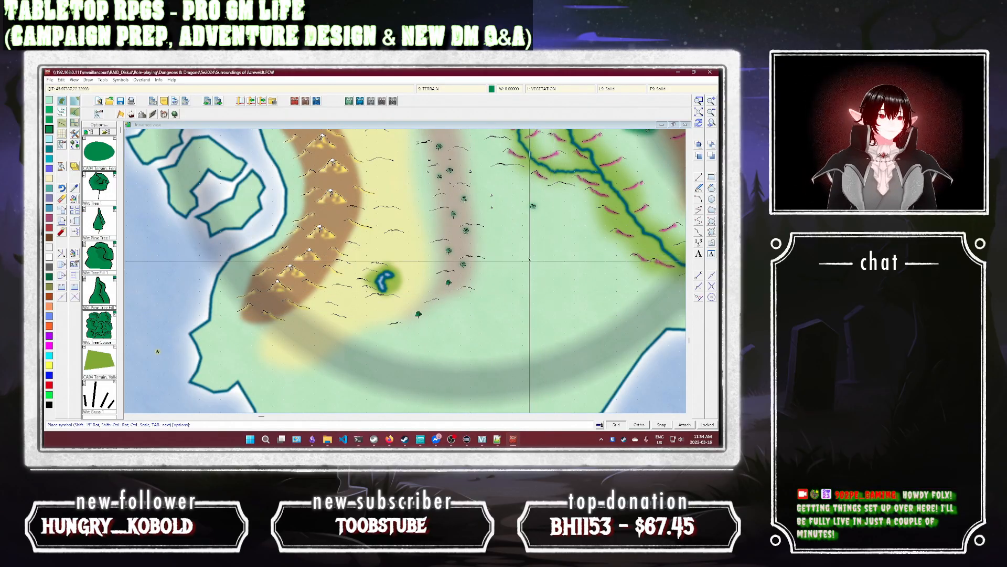
Step: Draw a forest terrain area on the plain east of the greyish-brown strip, just southwest of the river
click(107, 157)
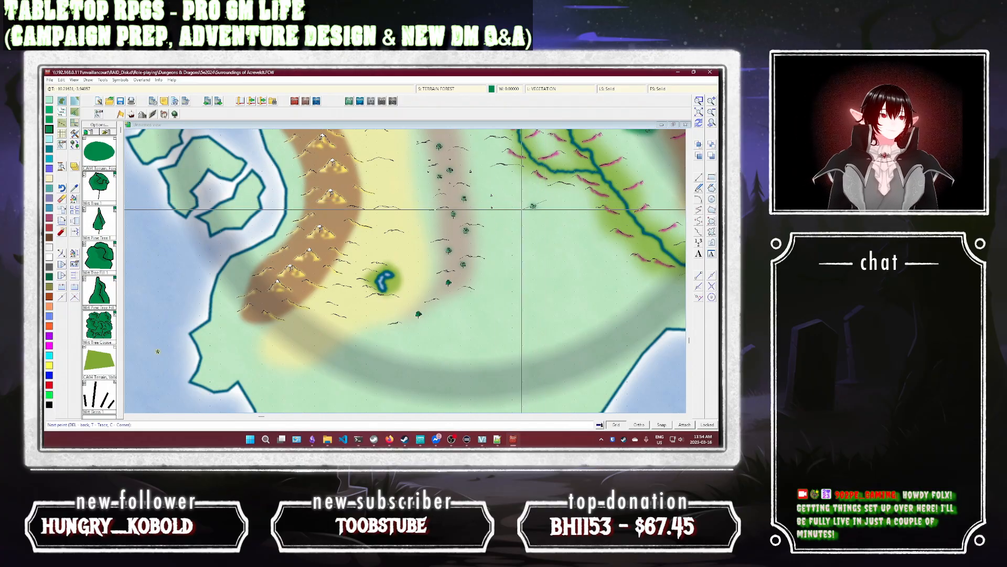
click(514, 201)
mouse_move(514, 201)
mouse_down()
mouse_move(493, 223)
mouse_move(503, 248)
mouse_move(485, 271)
mouse_move(509, 283)
mouse_move(509, 309)
mouse_move(556, 310)
mouse_move(550, 282)
mouse_move(582, 273)
mouse_move(600, 229)
mouse_move(583, 194)
mouse_move(542, 193)
mouse_up()
right_click(542, 194)
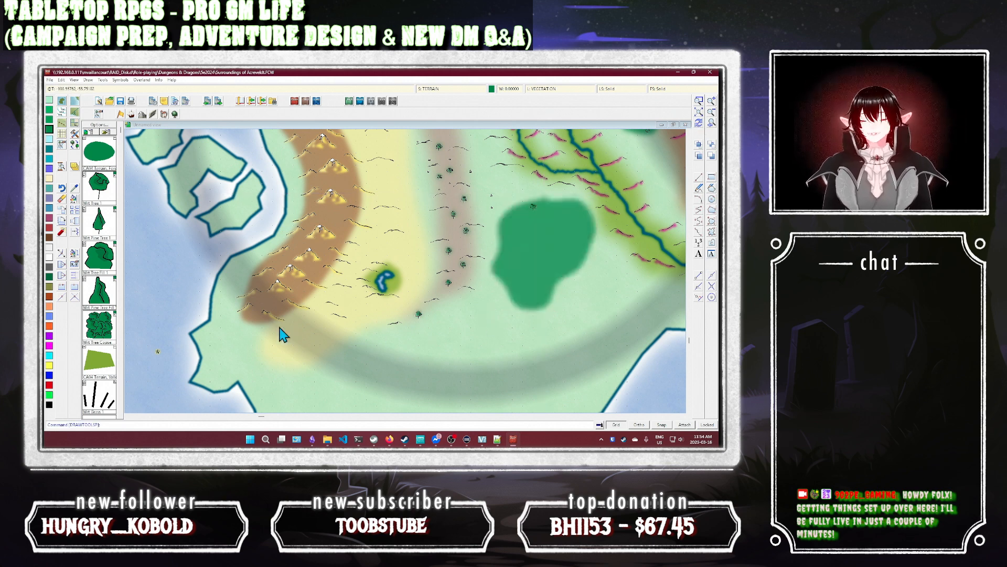
Step: Place tree symbols around the inner edge of the new forest area southwest of the river
click(101, 187)
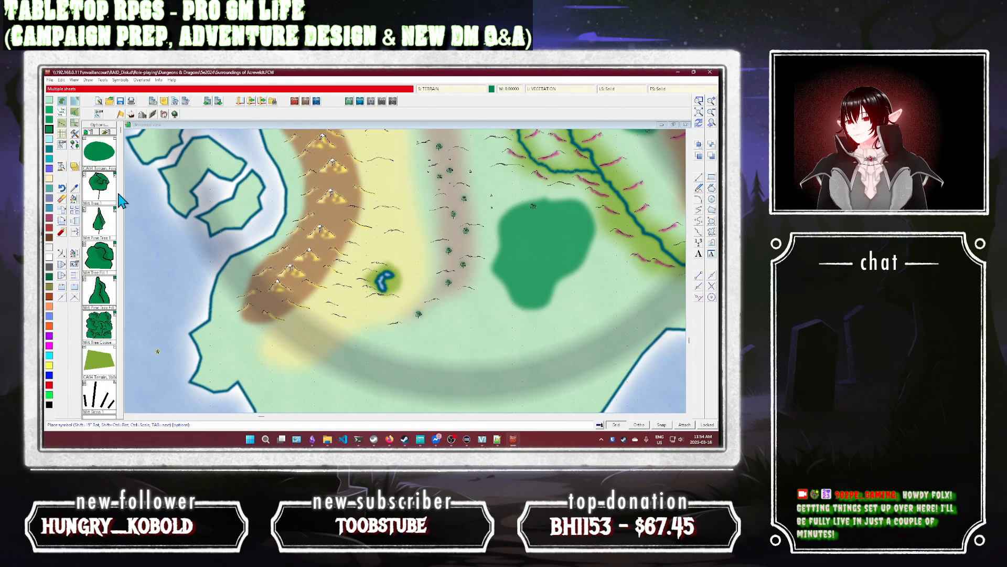
click(518, 215)
click(510, 233)
click(516, 250)
click(509, 257)
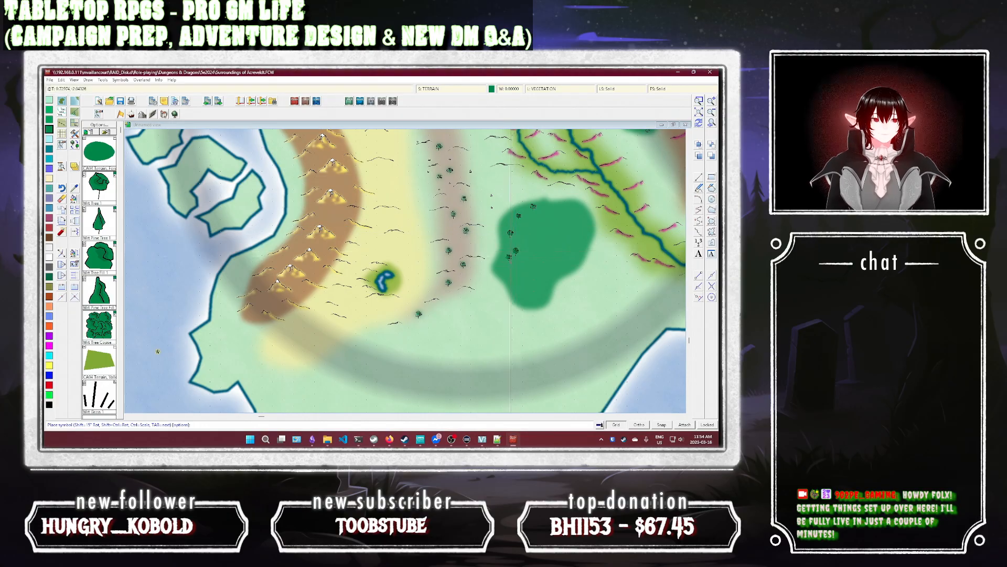
click(514, 271)
click(515, 285)
click(522, 298)
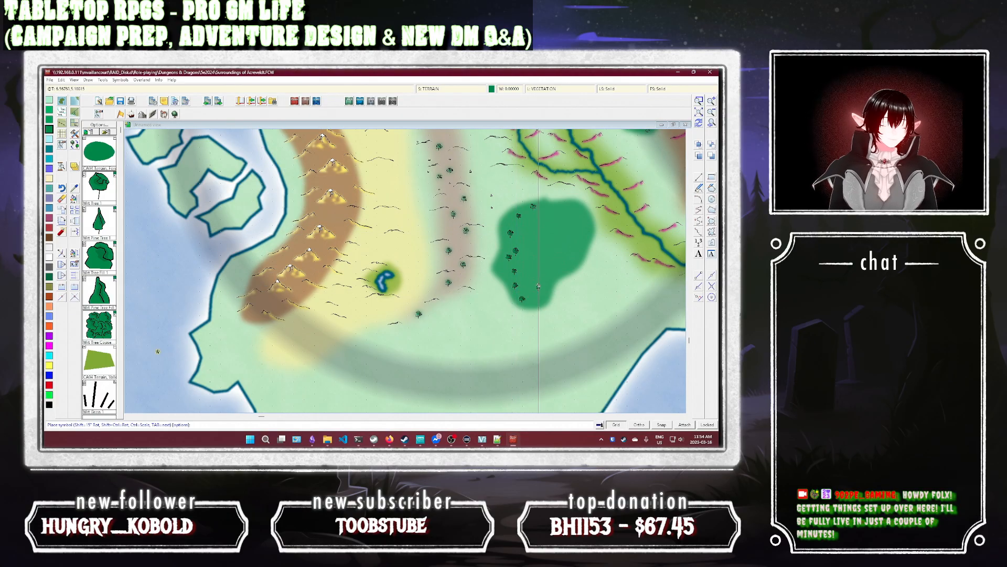
click(538, 286)
click(552, 272)
click(568, 259)
click(578, 245)
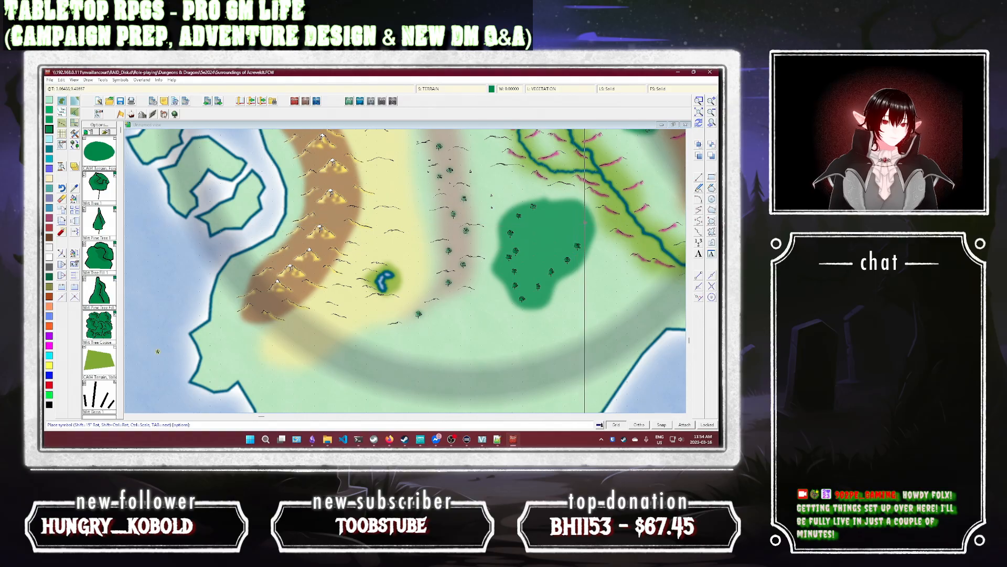
click(584, 223)
click(578, 210)
click(557, 207)
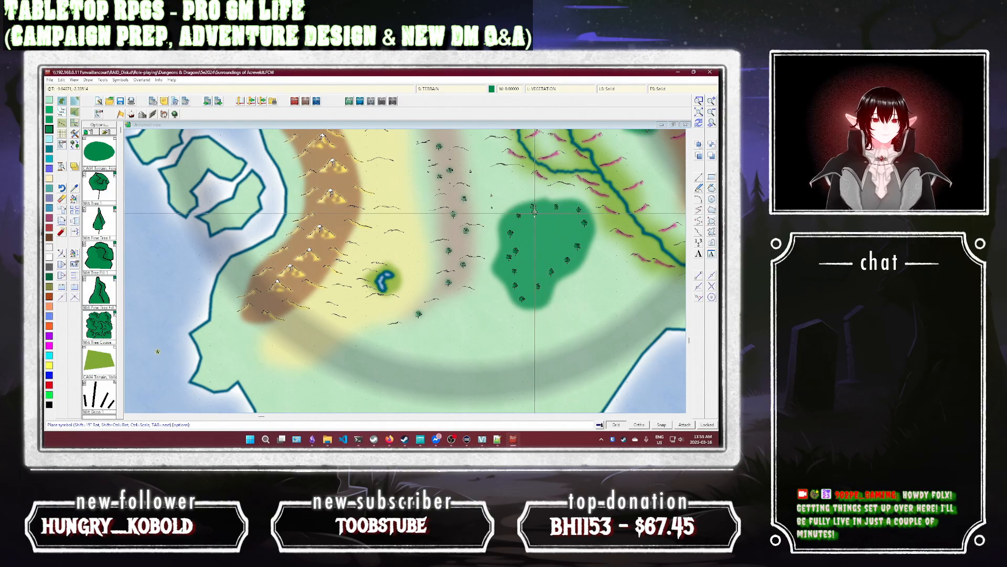
click(534, 212)
Step: Fill the interior of the forest area southwest of the river with scattered tree symbols
click(539, 240)
click(519, 258)
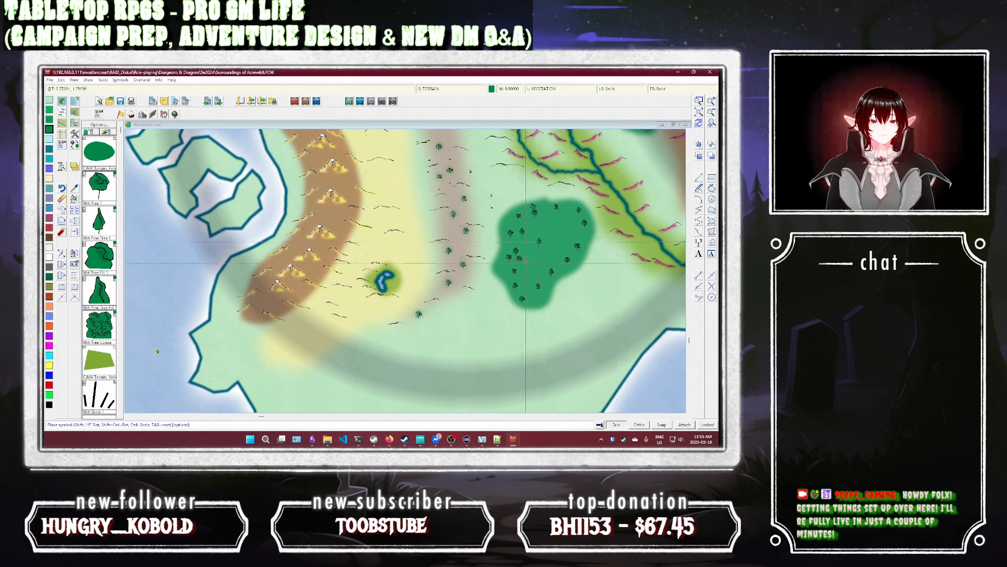
click(529, 267)
click(522, 277)
click(531, 277)
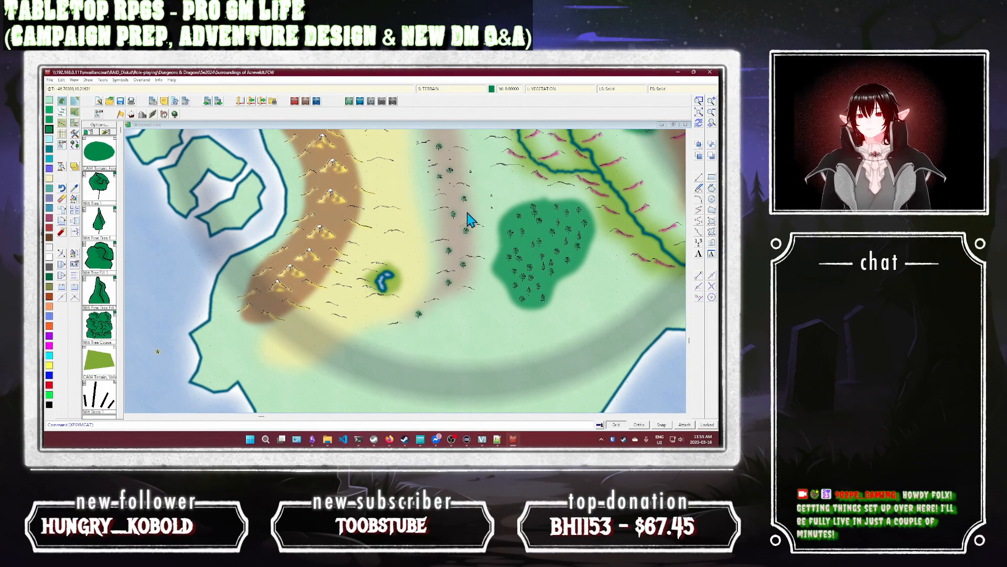
Step: Place grass symbols along the eastern bank of the oasis pool, from its northern tip down to its southern end
click(100, 401)
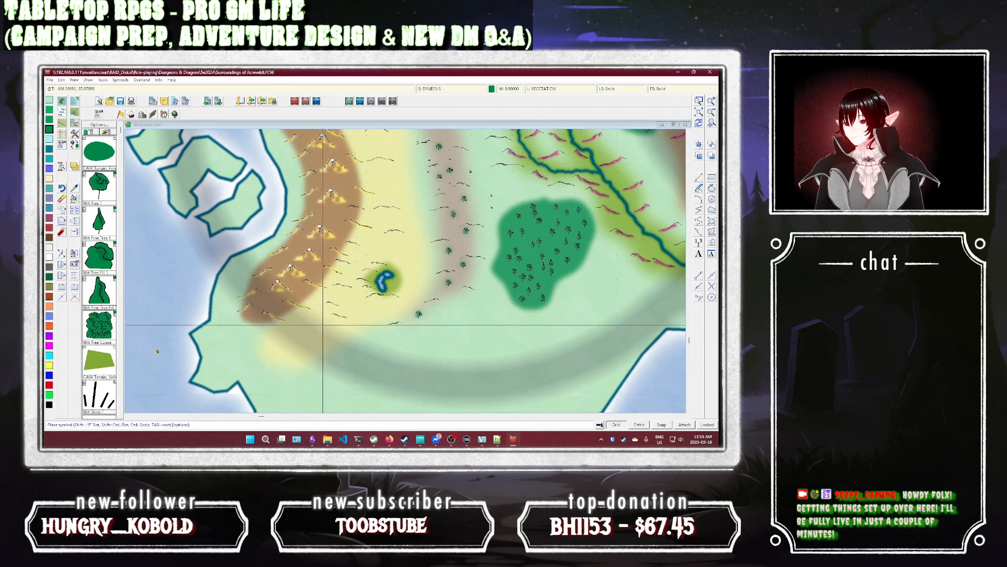
scroll(390, 283, up, 1)
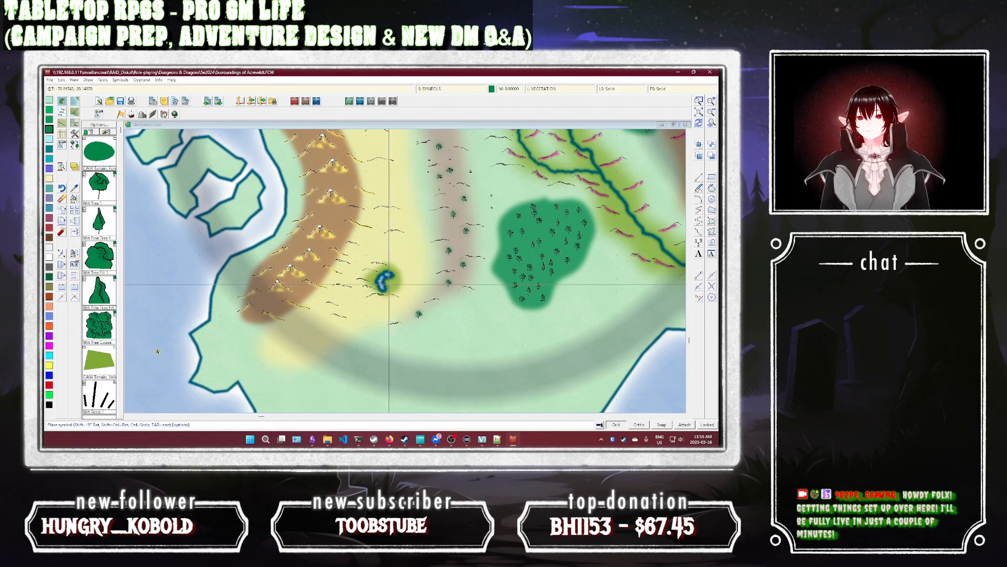
scroll(388, 284, up, 1)
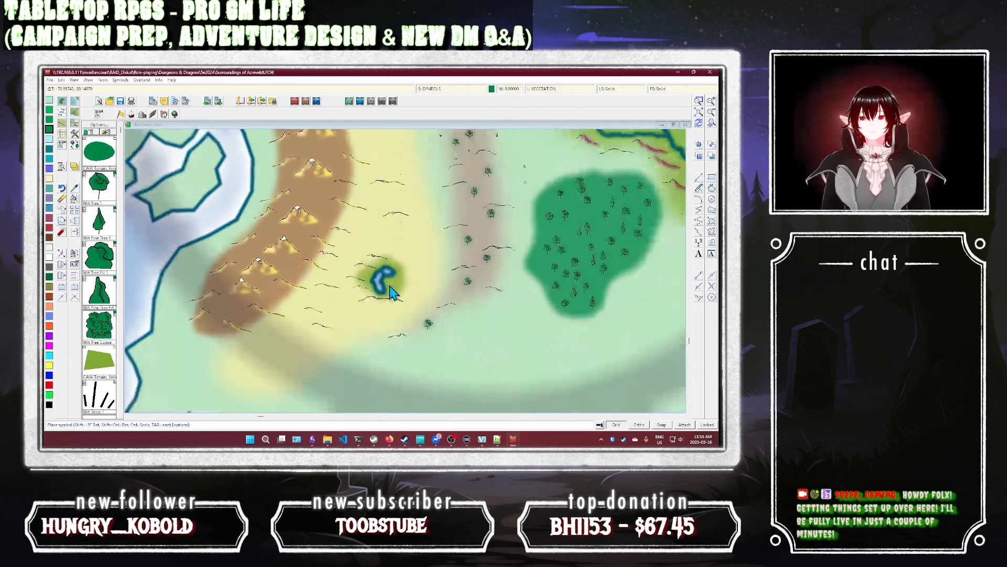
scroll(390, 288, up, 1)
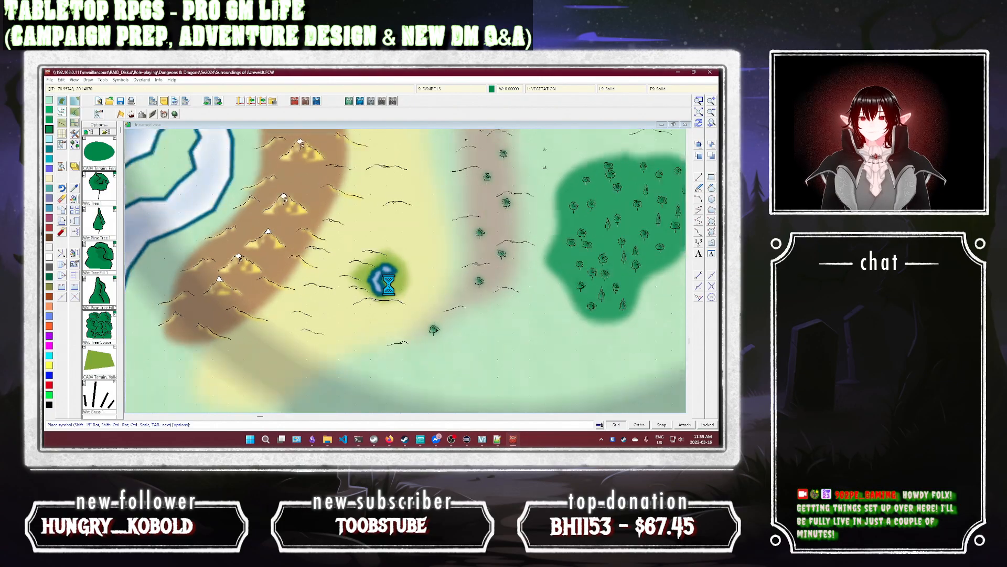
scroll(389, 288, up, 1)
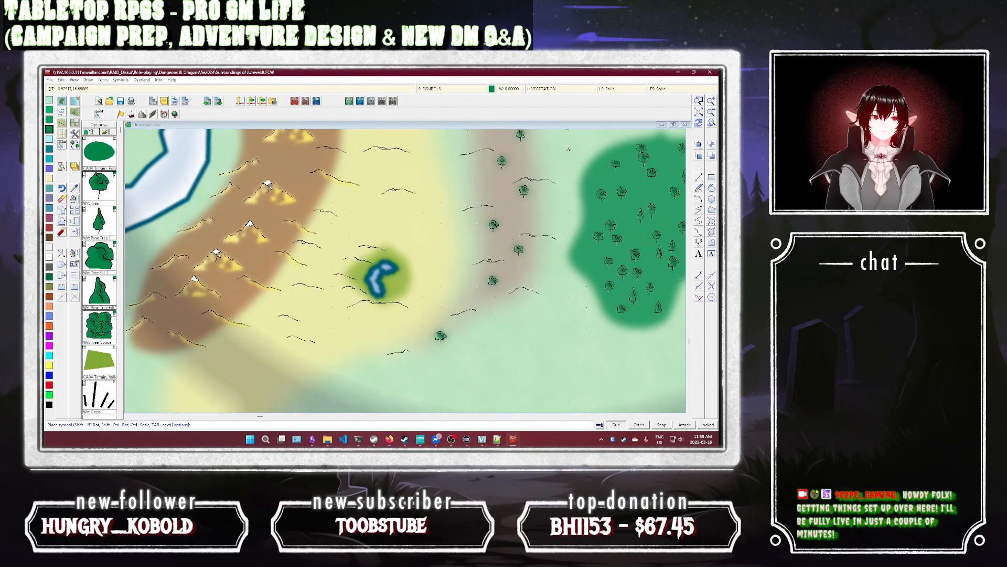
click(700, 101)
click(410, 251)
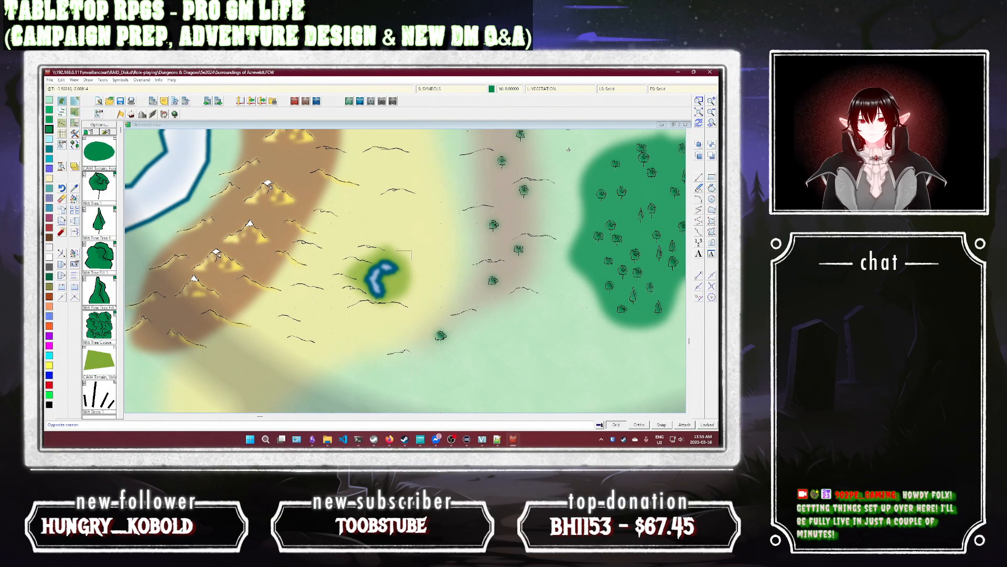
click(355, 290)
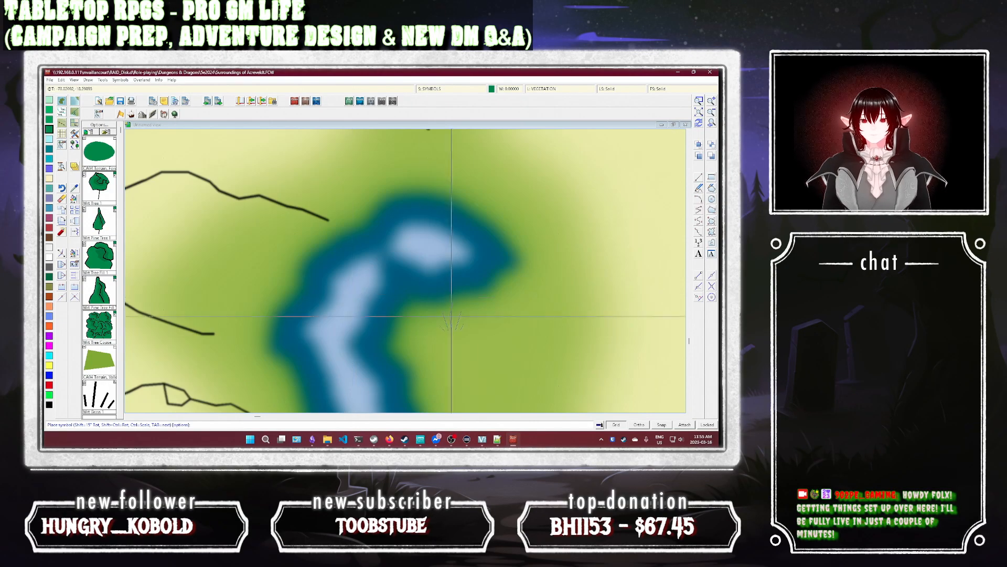
click(415, 320)
click(481, 299)
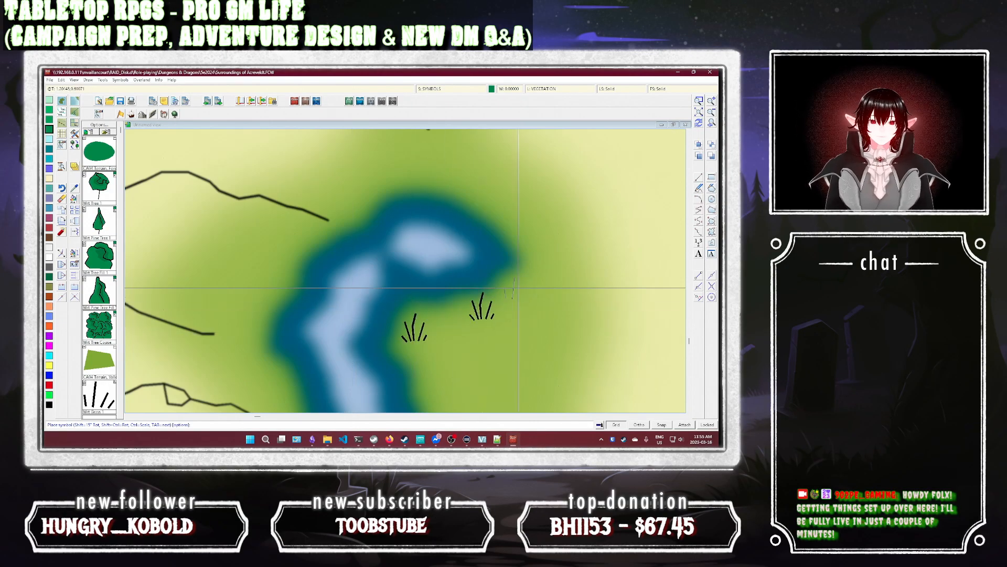
click(523, 220)
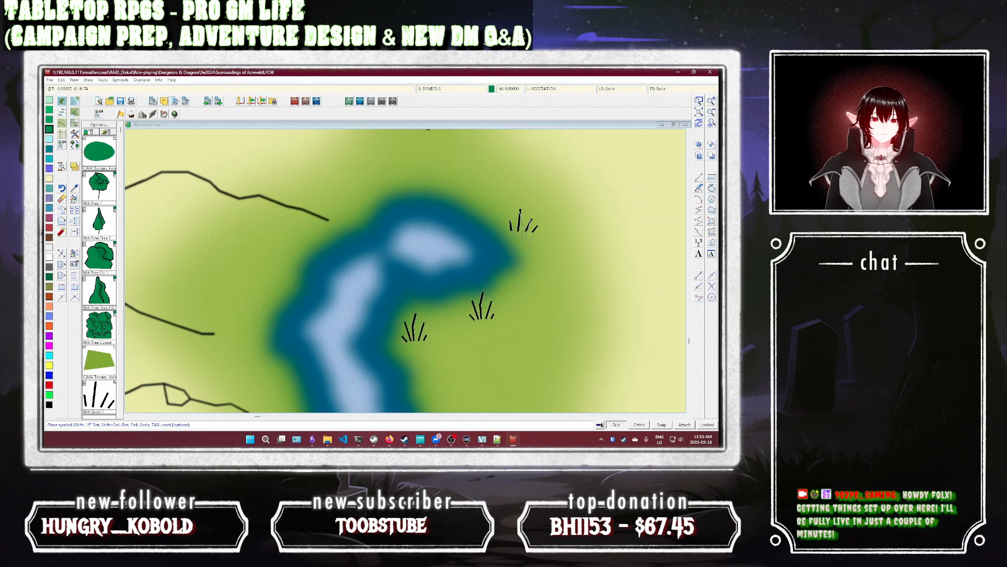
click(438, 360)
click(450, 325)
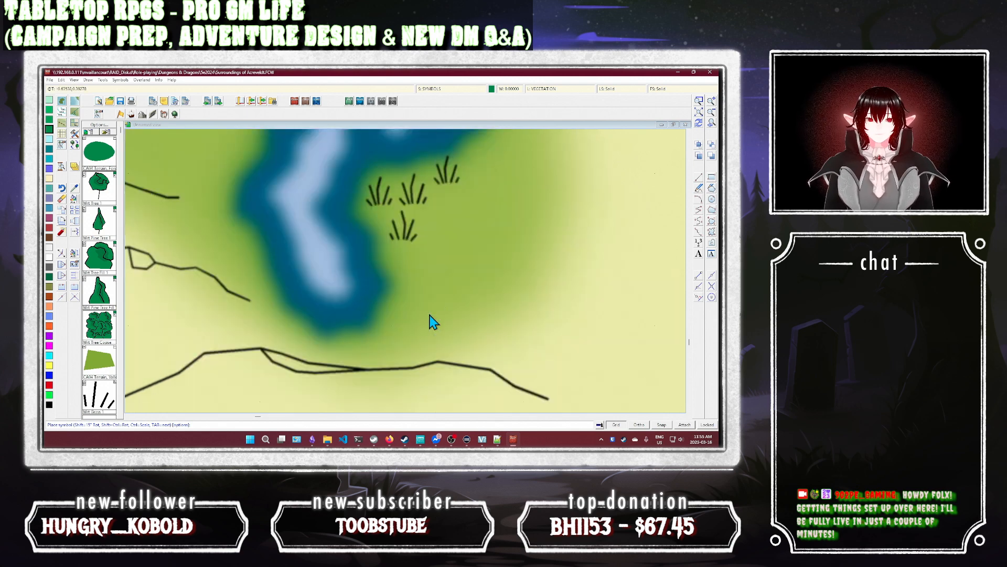
click(406, 260)
key(Escape)
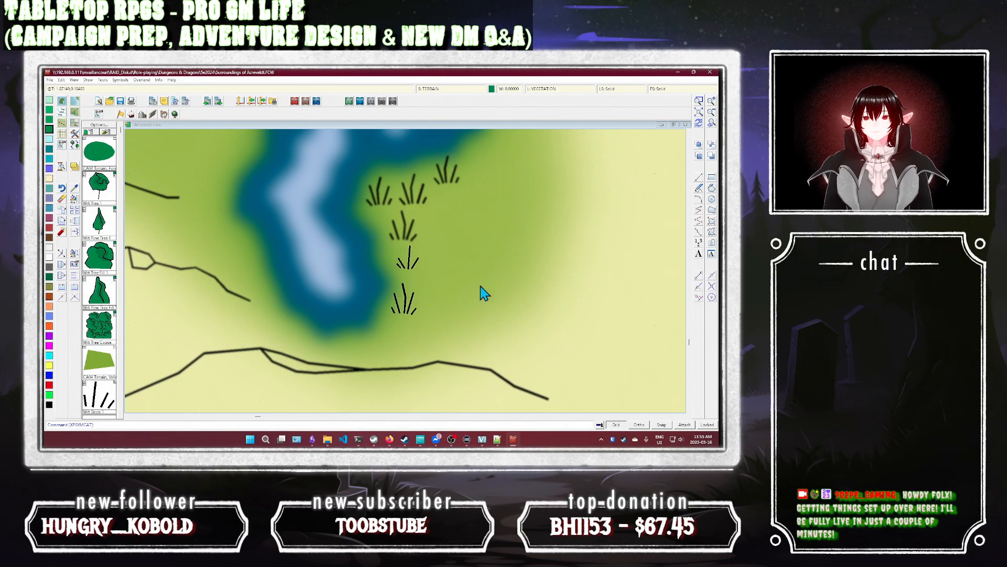
Step: Scatter grass symbols over the plain south of Silenthorn, between the greyish-brown strip, the river and the forest
scroll(504, 268, down, 2)
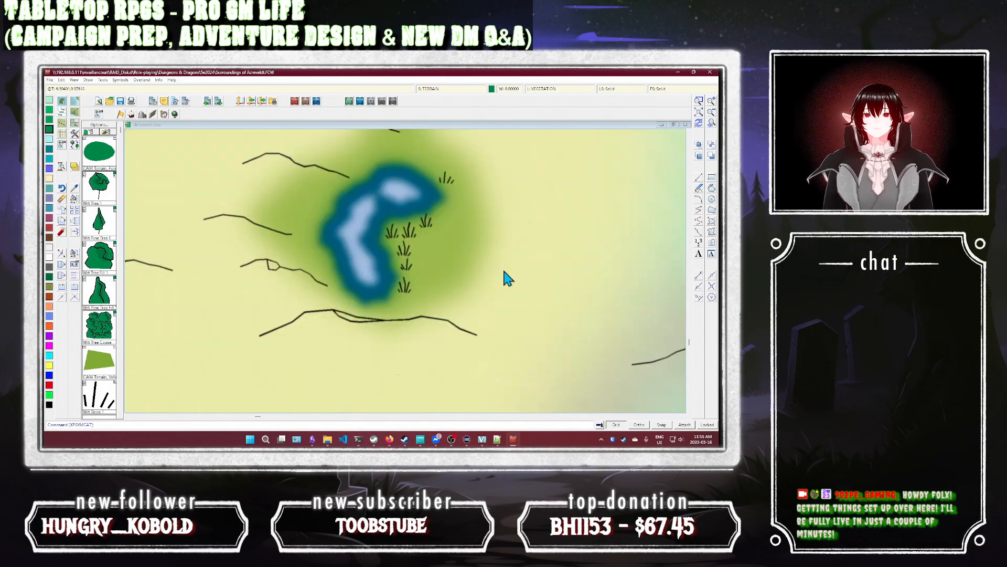
click(711, 114)
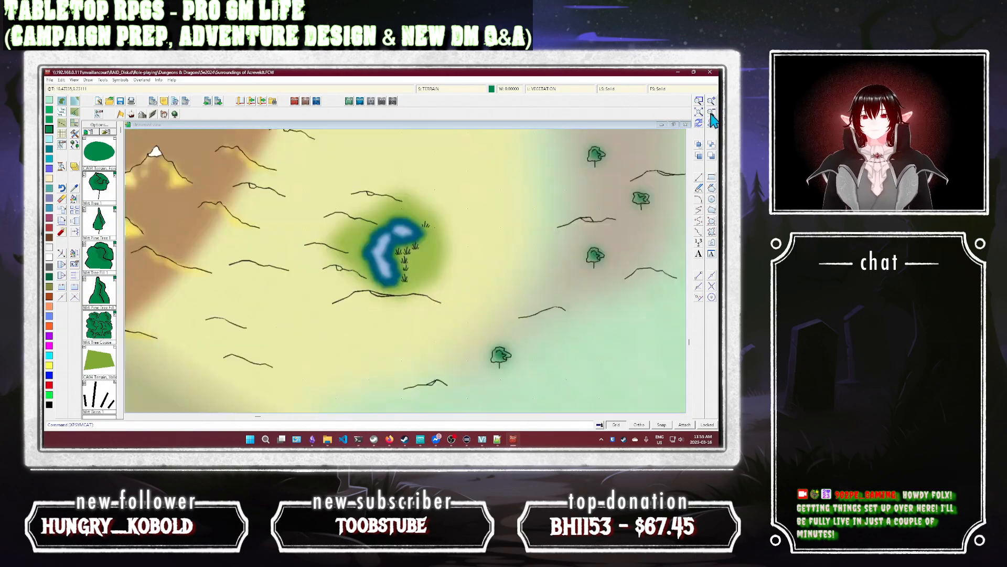
click(711, 113)
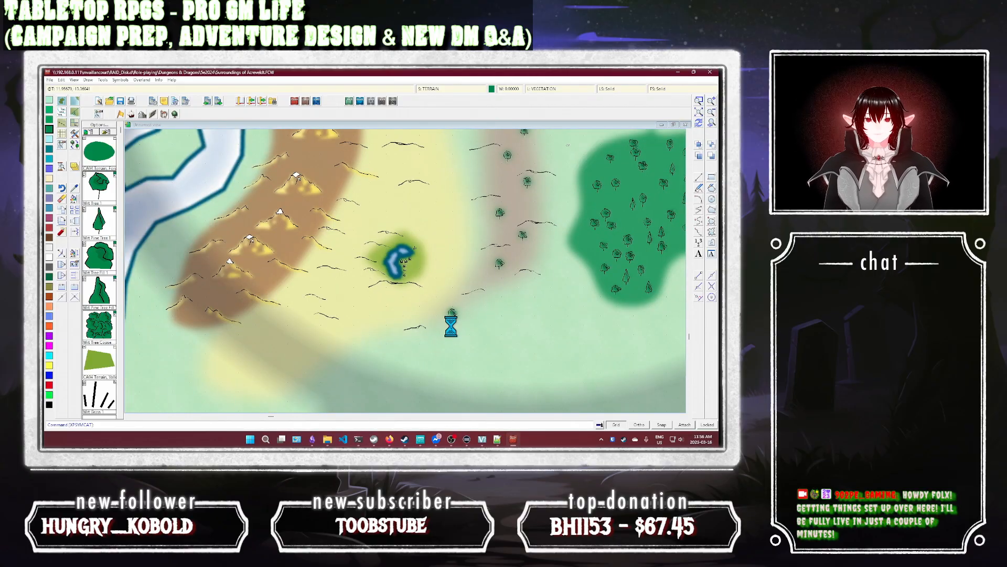
middle_click(484, 196)
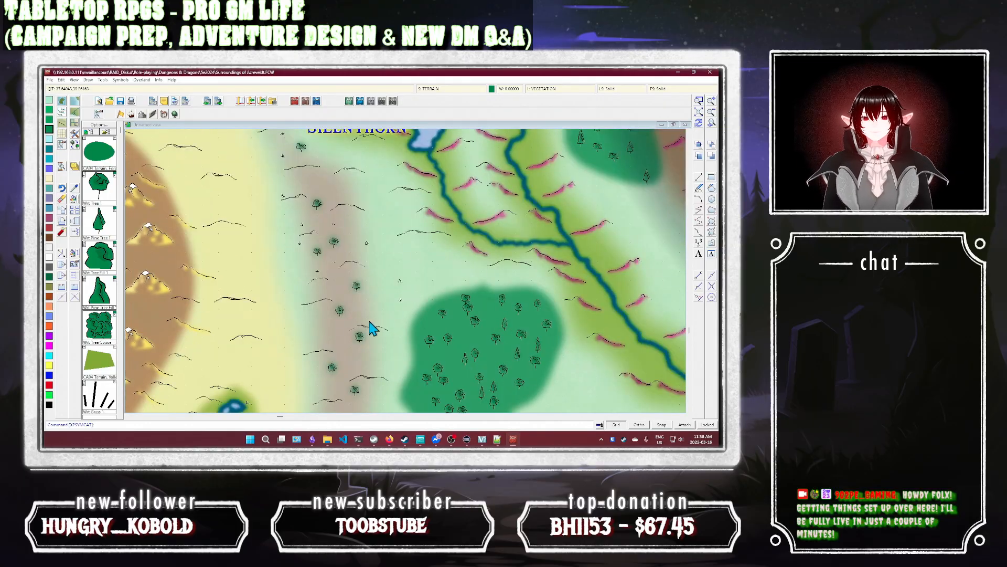
click(113, 395)
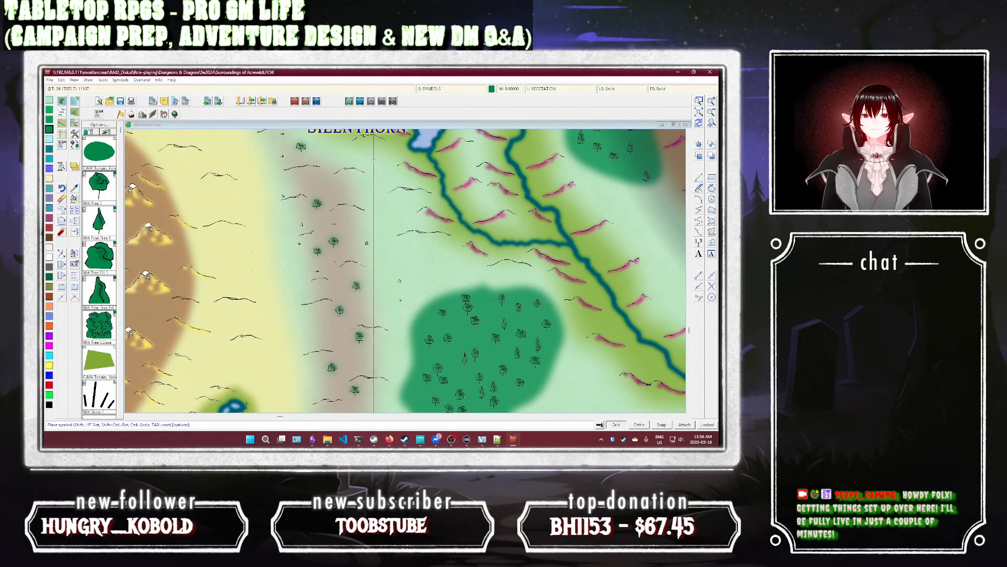
click(389, 172)
click(399, 202)
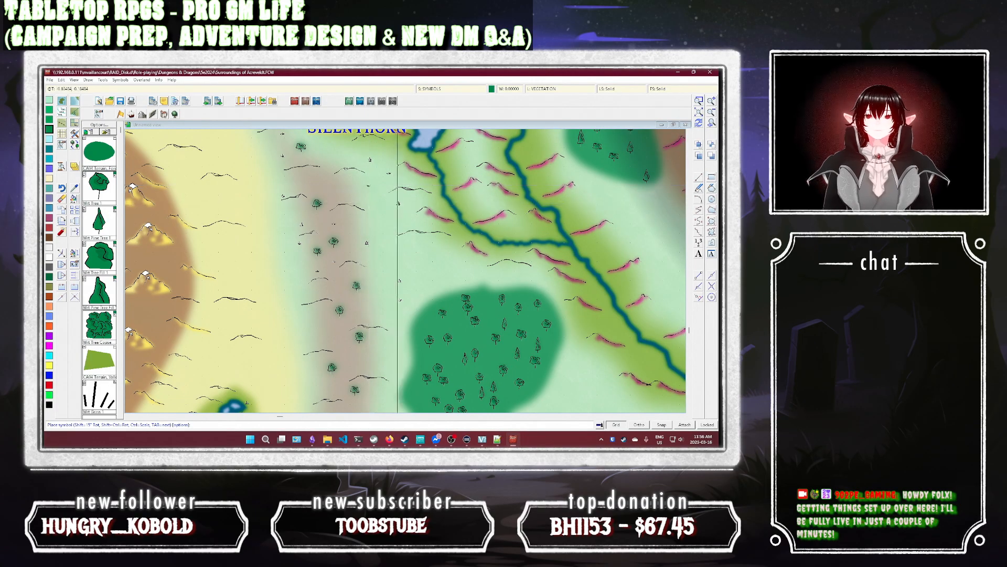
click(383, 211)
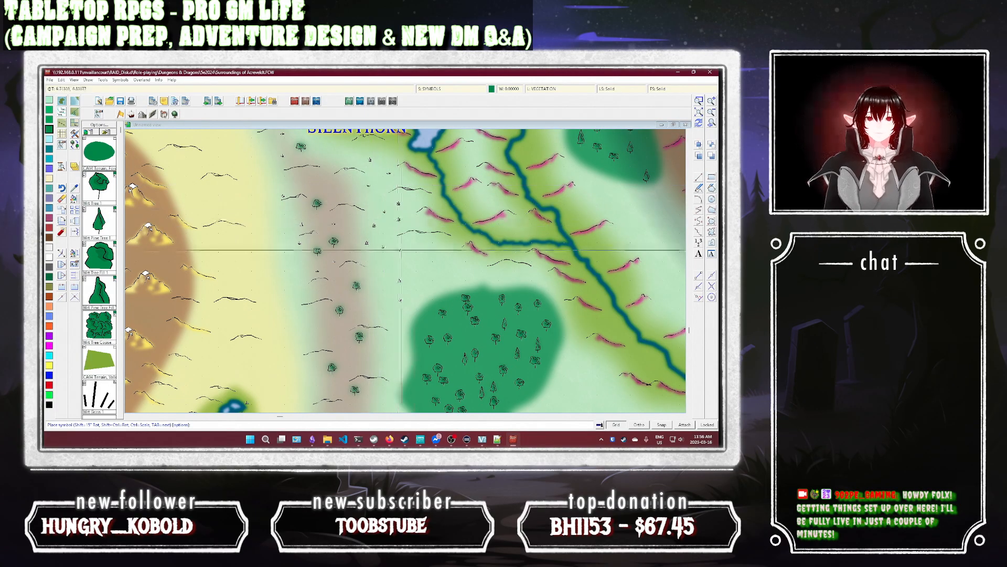
click(439, 247)
click(412, 255)
click(392, 266)
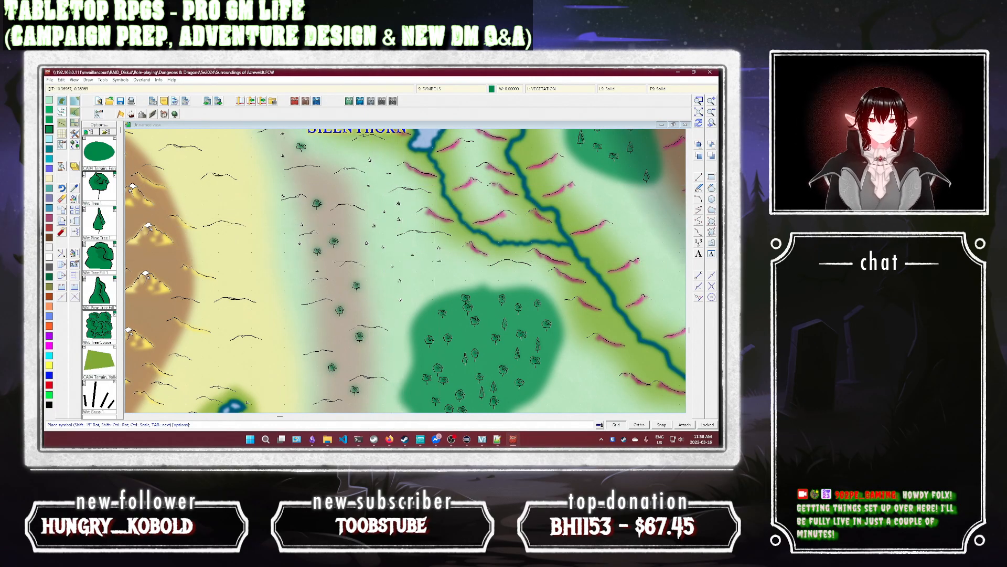
click(424, 270)
click(445, 275)
click(421, 292)
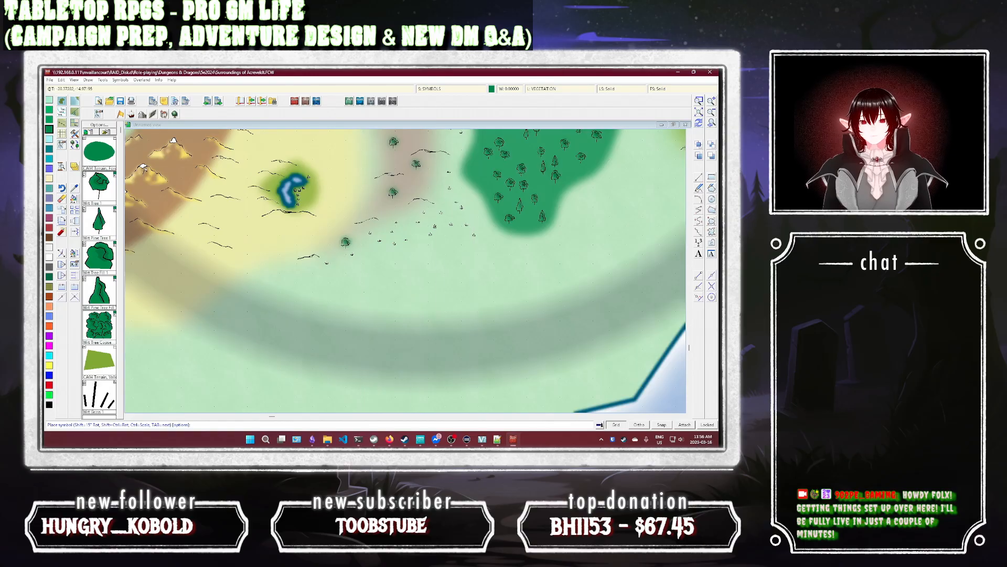
Step: Scatter grass symbols across the plain below the southern end of the greyish-brown strip, southeast of the oasis
click(347, 283)
click(364, 257)
click(378, 256)
click(402, 256)
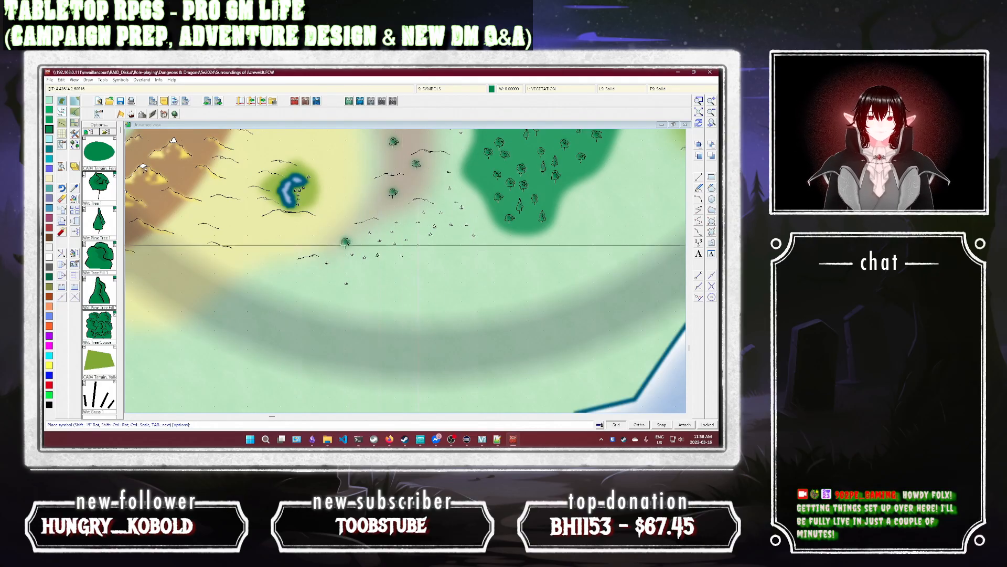
right_click(442, 293)
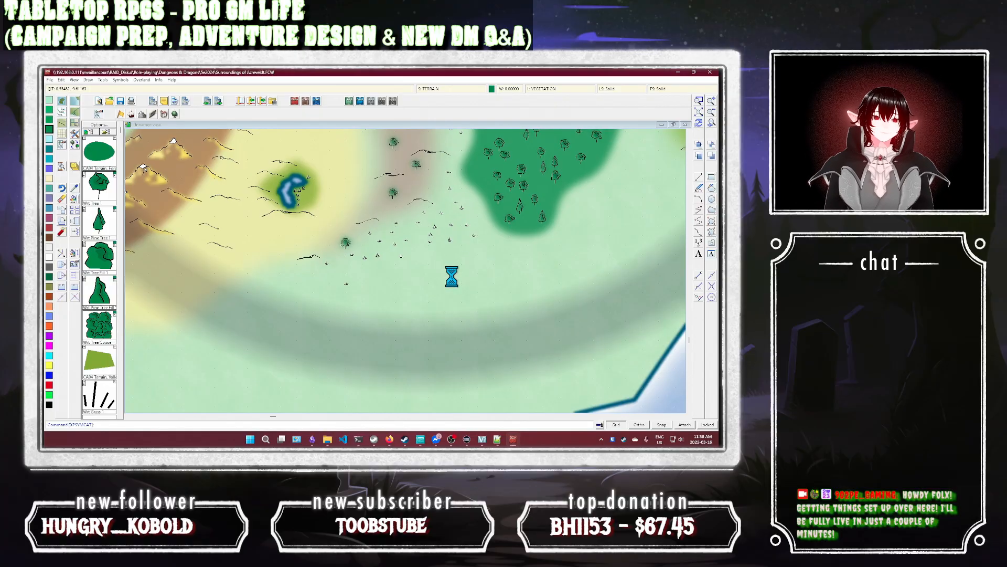
Step: Scatter grass symbols over the plain northwest of Silenthorn's lake, between the greyish-brown strip and the forest
click(712, 123)
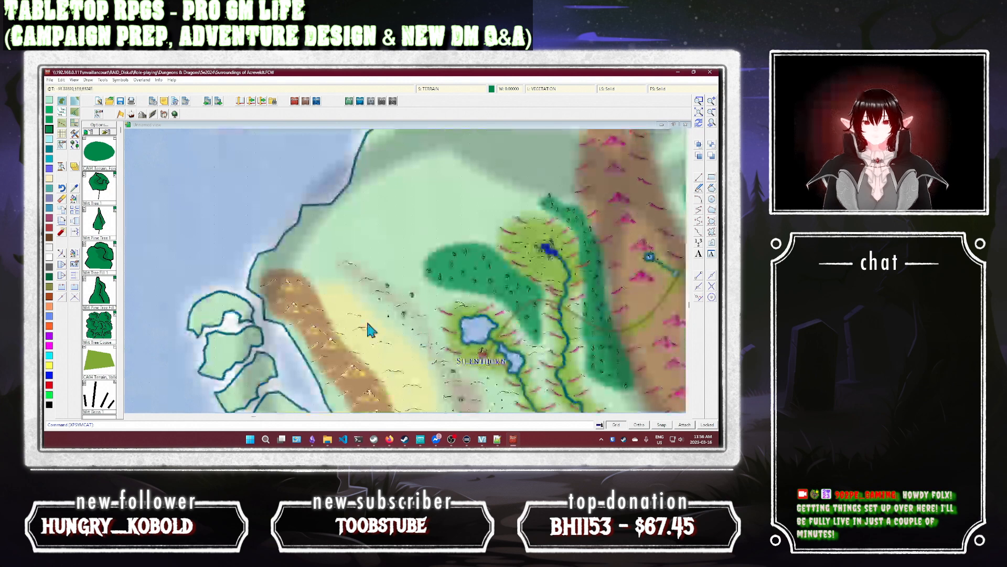
click(698, 100)
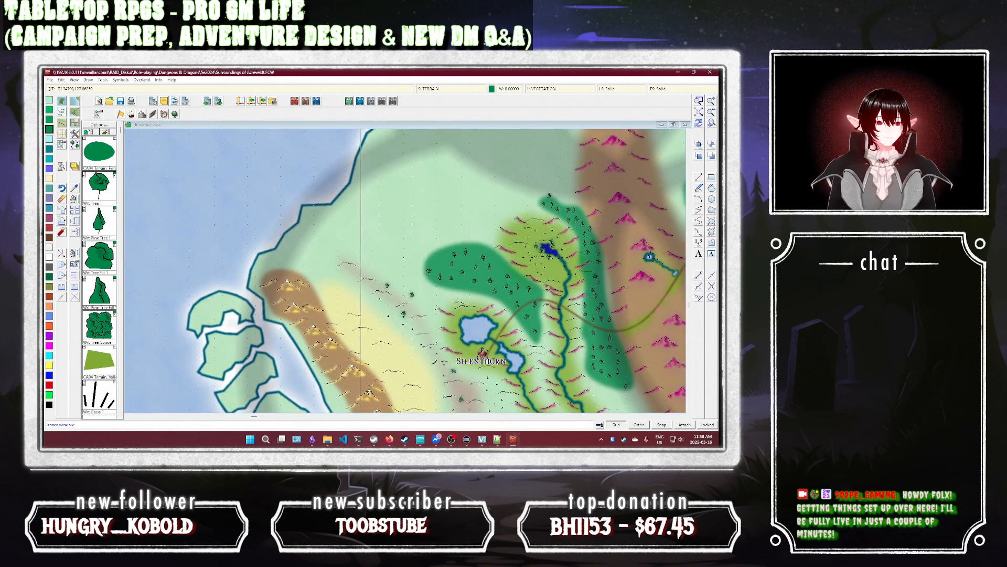
click(285, 239)
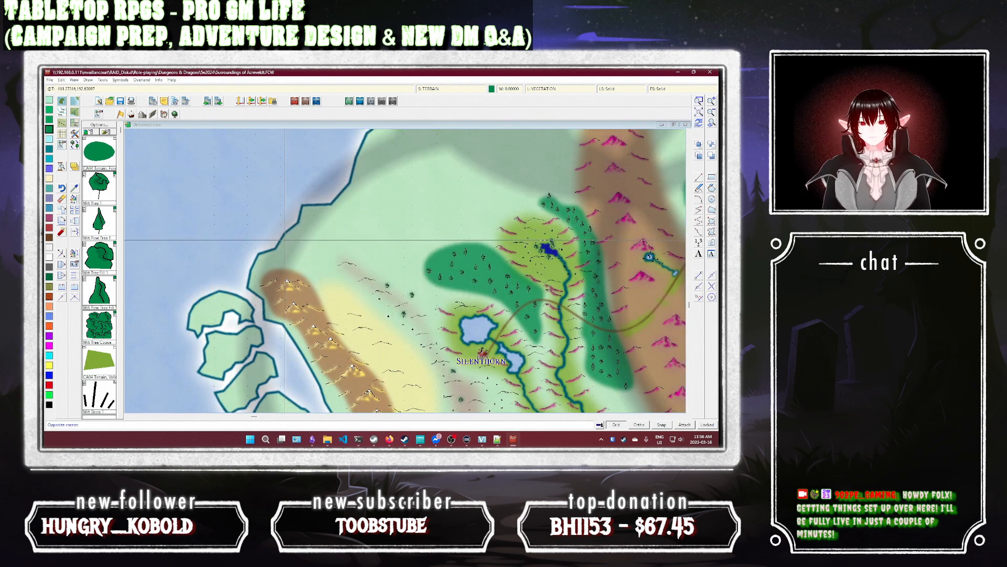
click(488, 345)
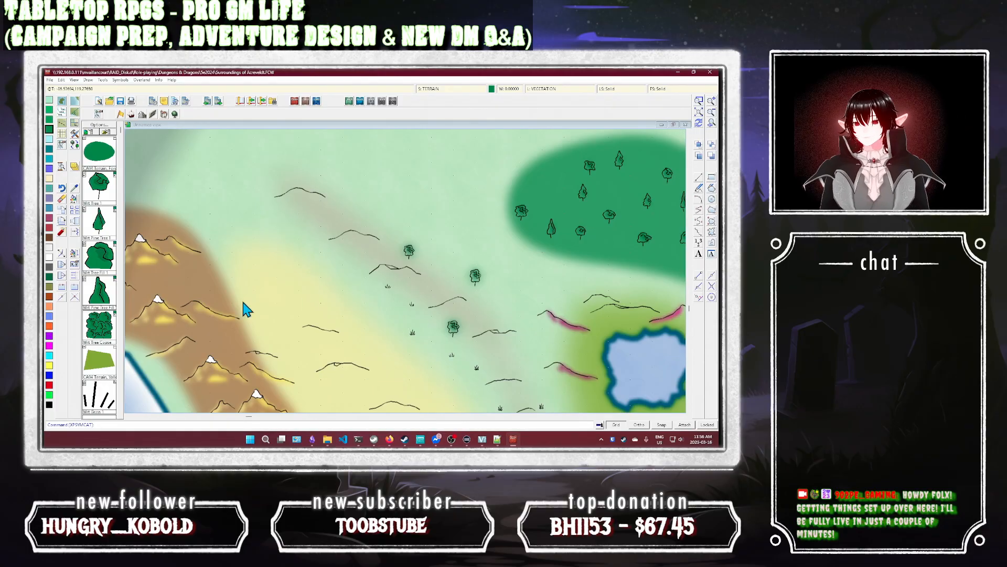
click(103, 400)
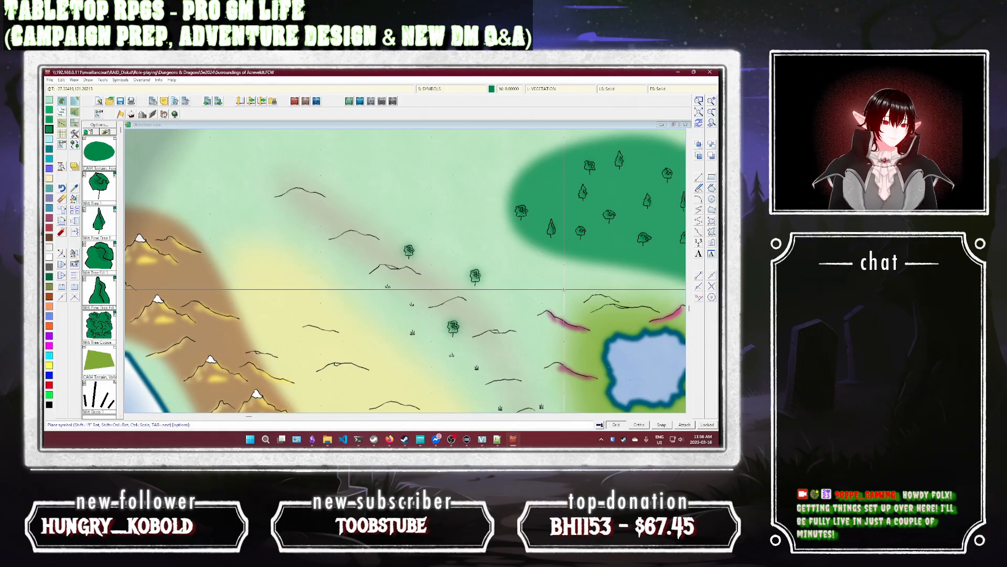
click(559, 273)
click(513, 293)
click(479, 231)
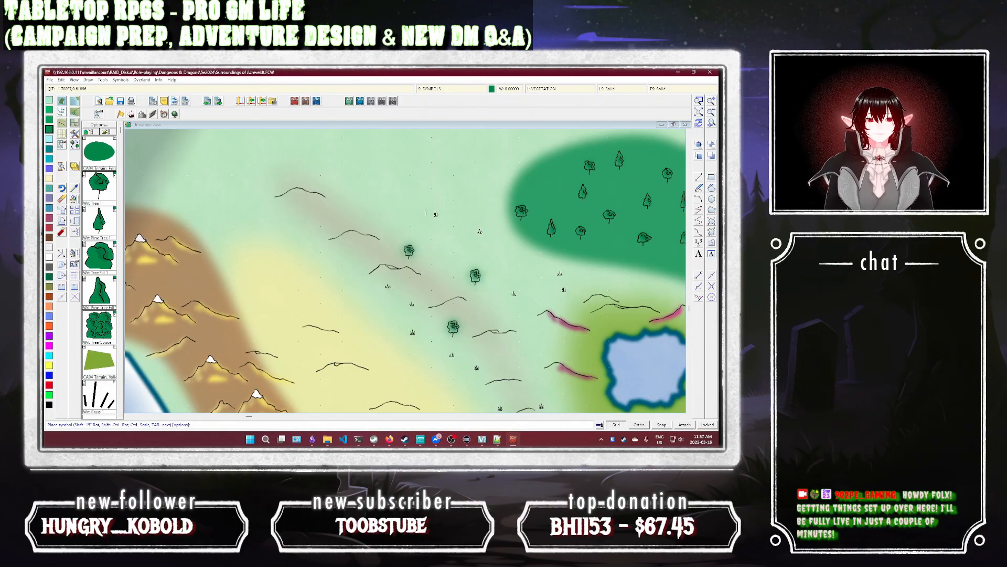
click(436, 214)
Step: Scatter grass symbols across the open plain north of the greyish-brown strip, west of the forest
click(375, 181)
click(391, 220)
click(471, 150)
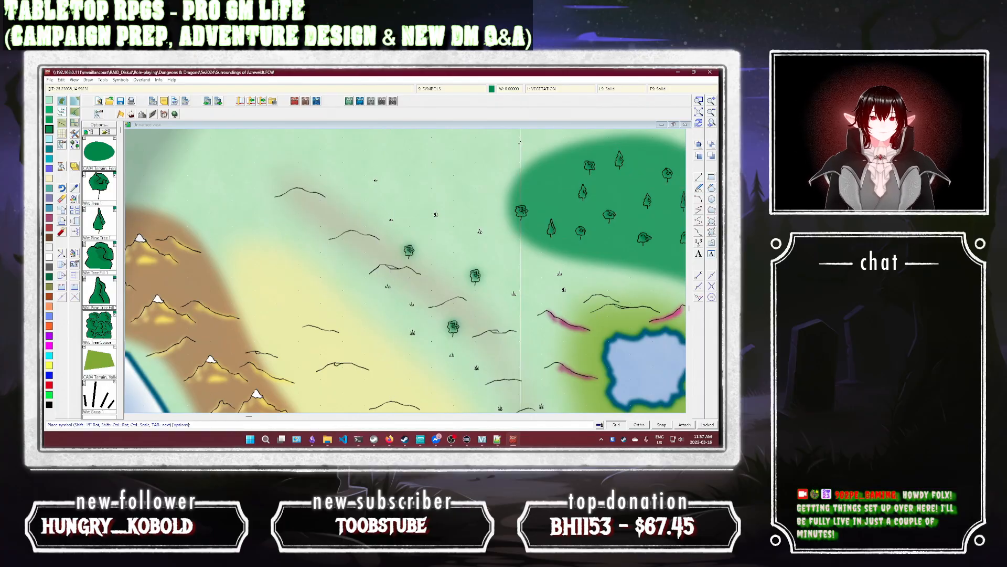
click(523, 136)
click(394, 149)
click(468, 166)
click(435, 182)
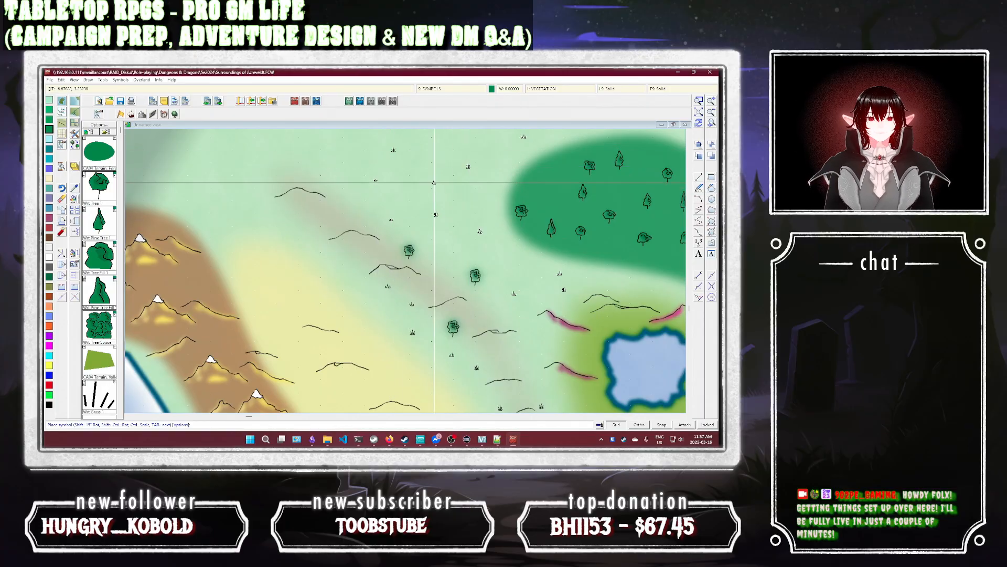
click(473, 186)
Step: Scatter grass symbols around the northwestern end of the greyish-brown strip and along its edges
click(347, 266)
click(312, 234)
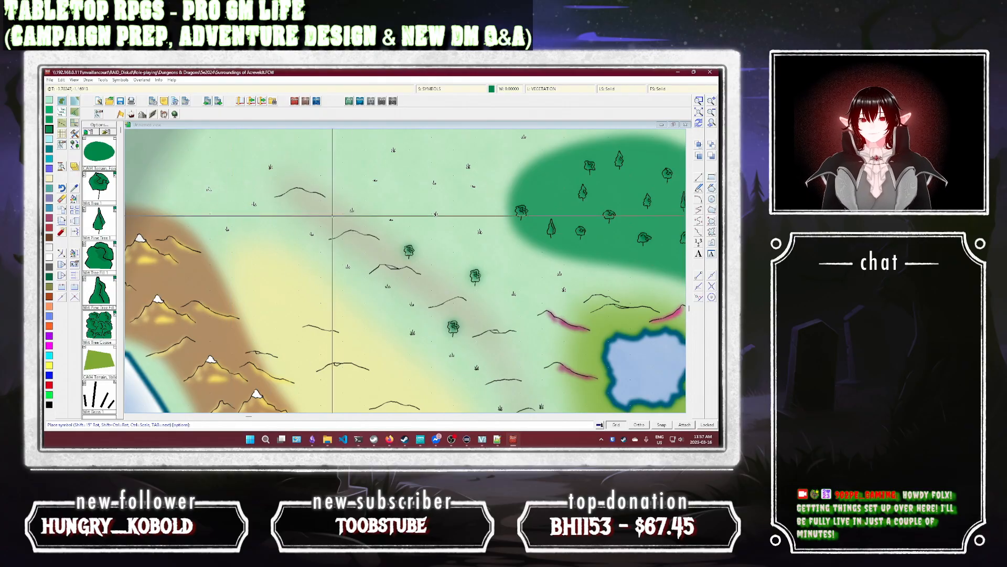
click(351, 209)
click(388, 252)
click(444, 283)
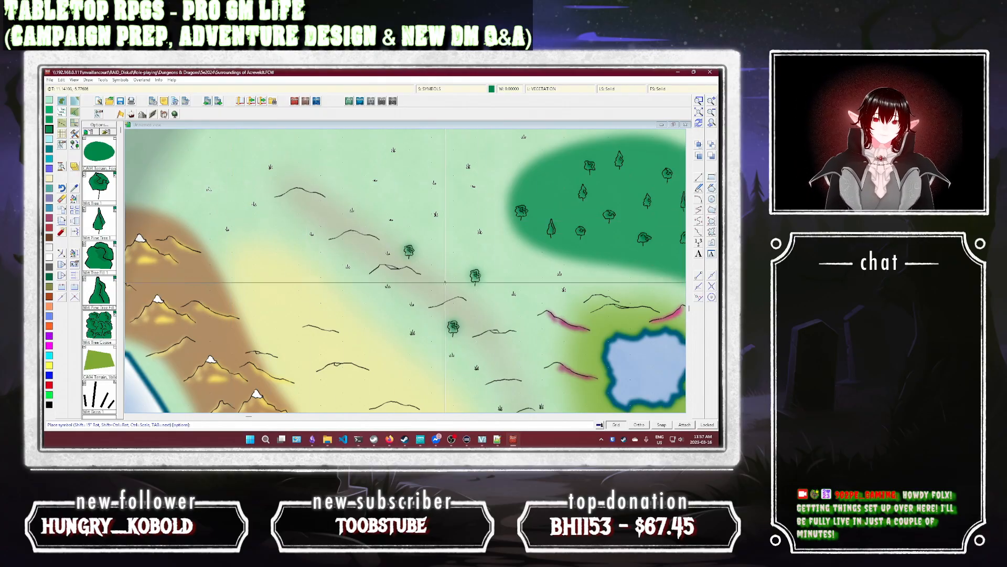
key(Escape)
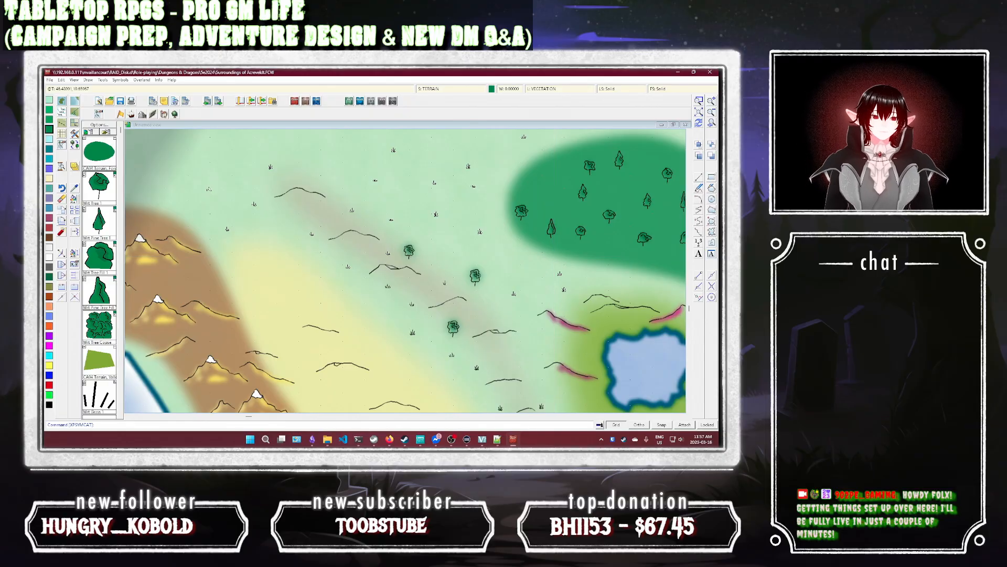
Step: Show the GRID sheet so the hex grid displays over the lands around Silenthorn
click(711, 124)
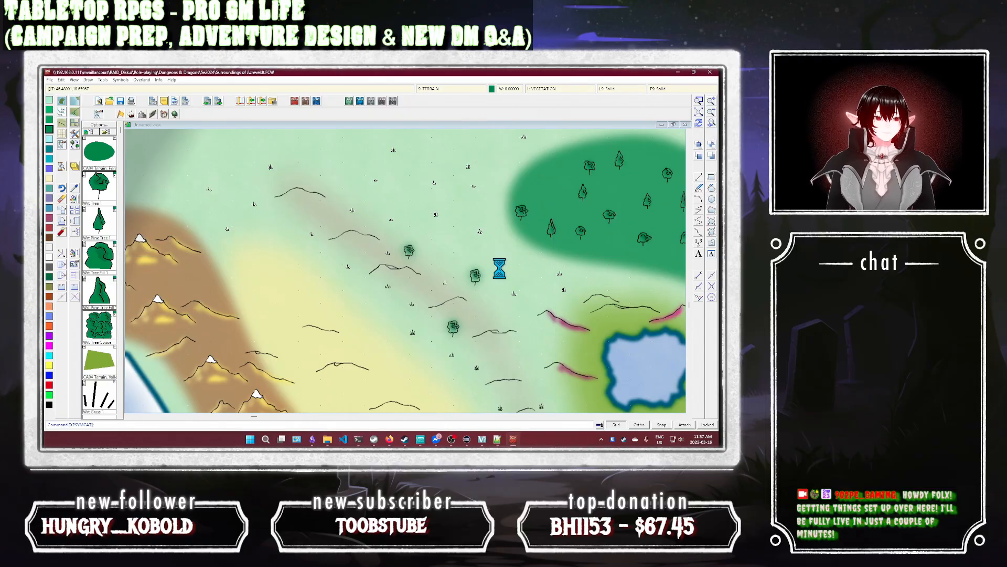
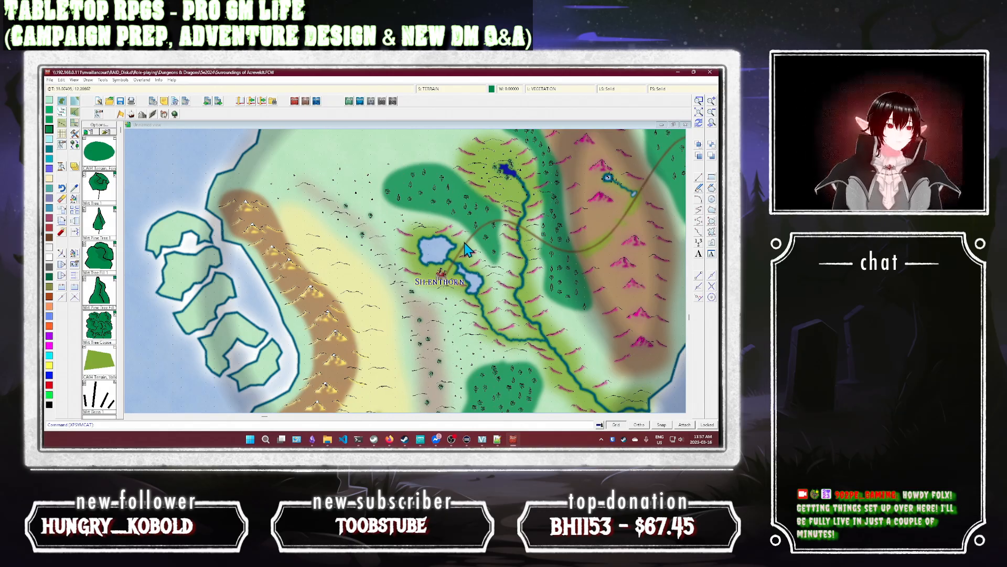
click(438, 89)
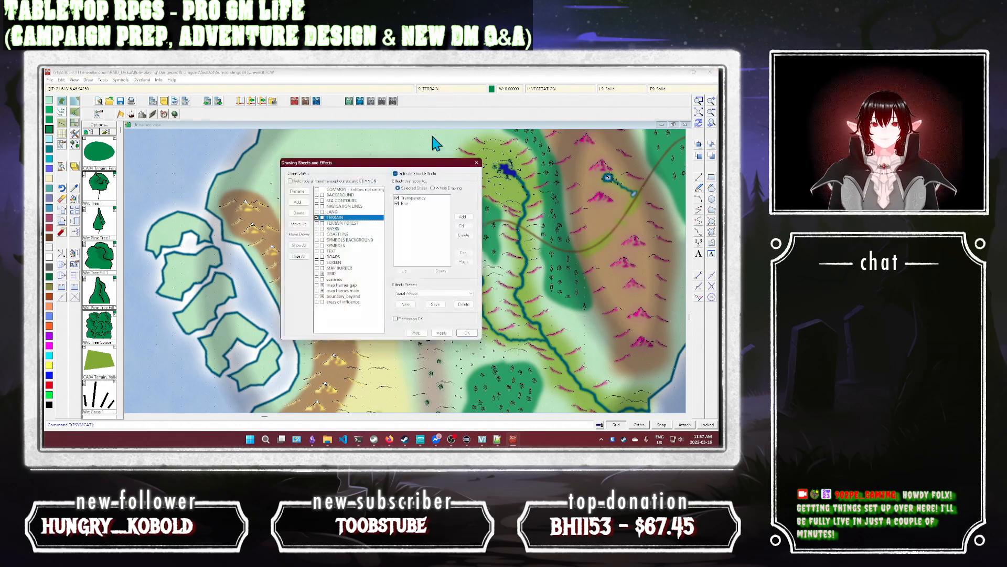
click(327, 273)
click(461, 333)
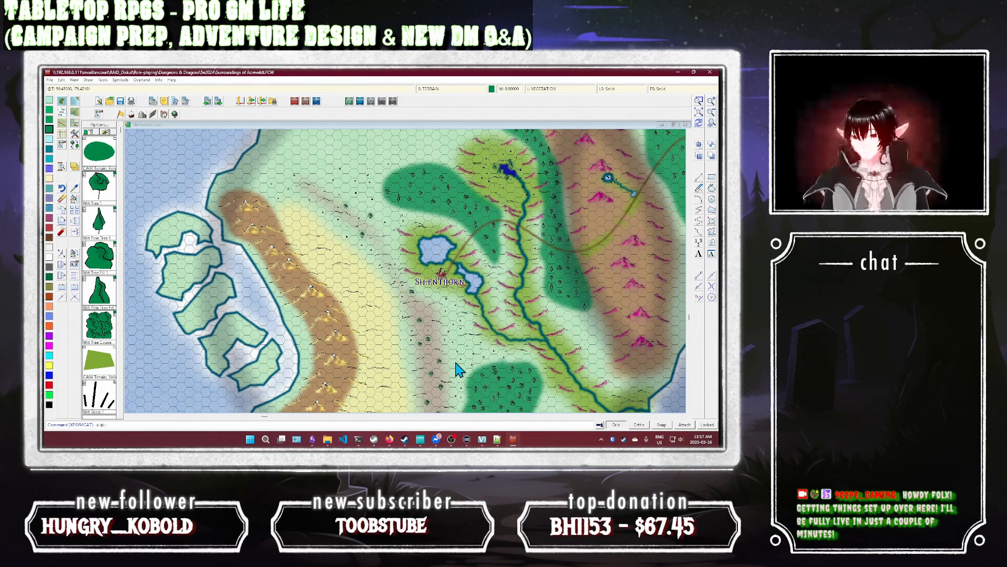
Step: Measure the distance across the hexes on the plain just west of Silenthorn with the Distance command
text(distanc)
key(Return)
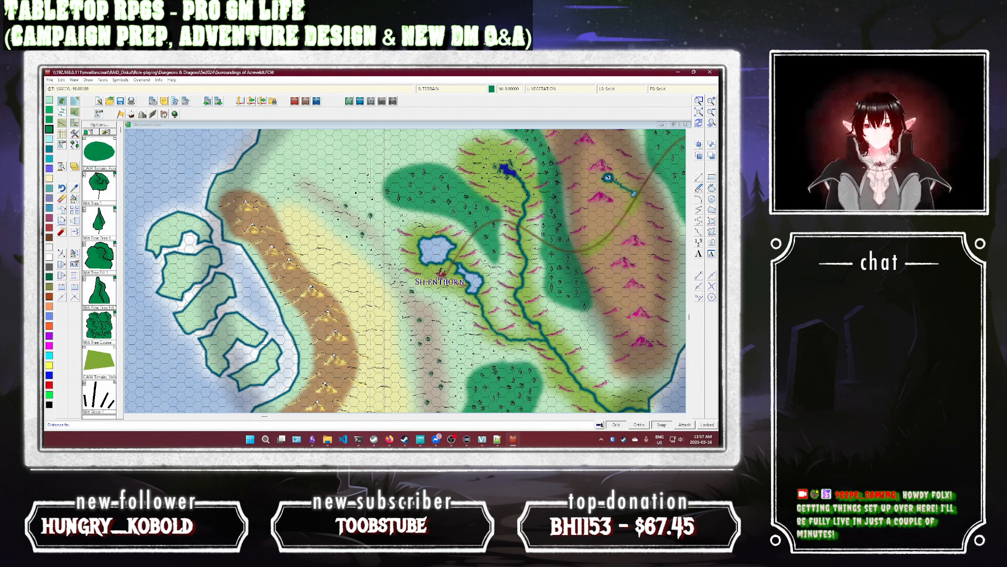
click(382, 324)
click(386, 273)
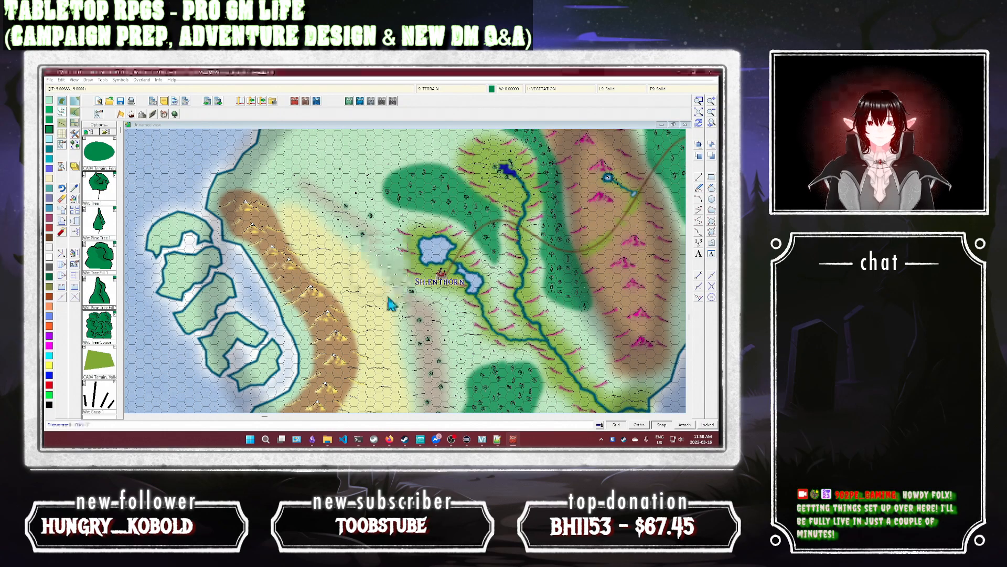
click(388, 307)
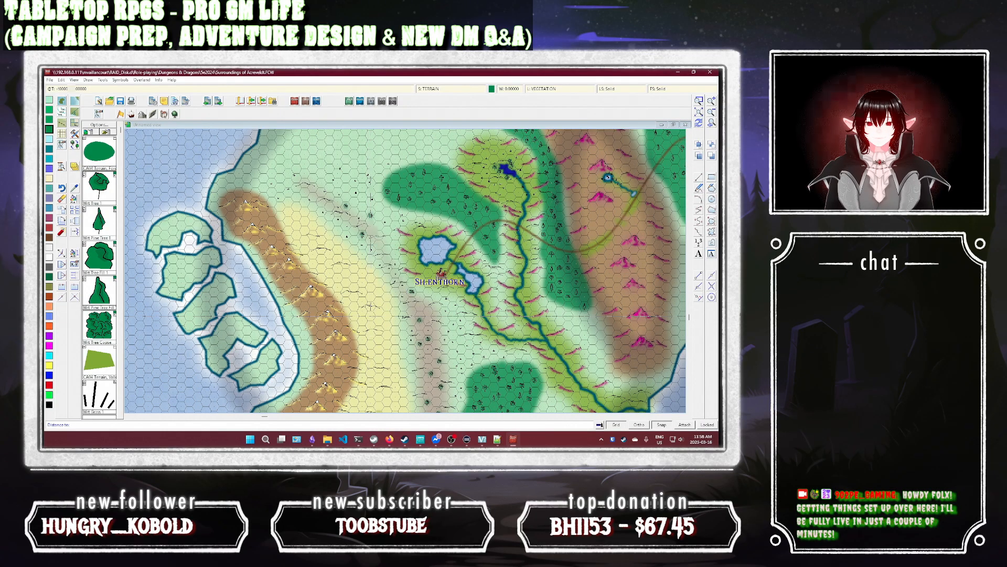
click(384, 330)
click(387, 274)
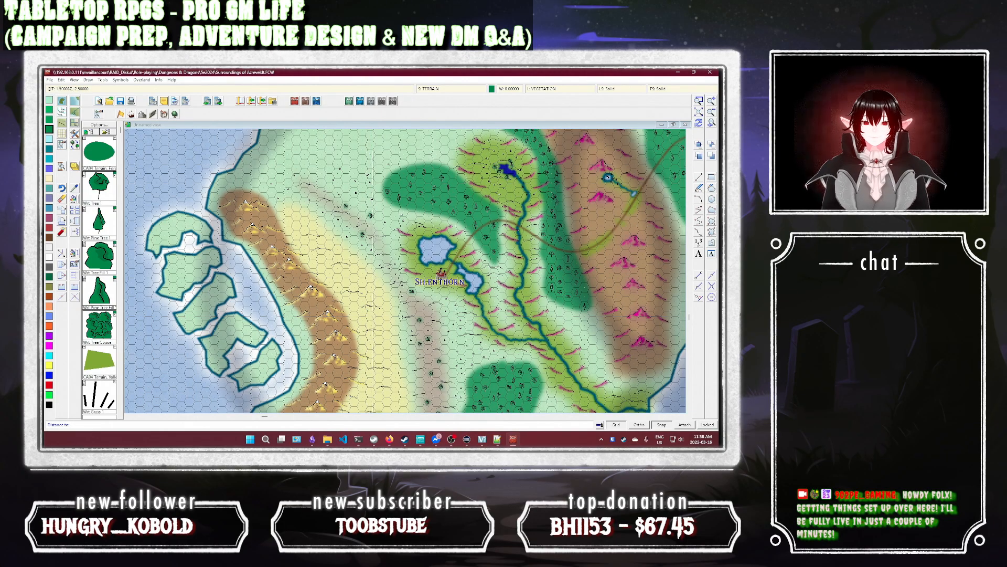
click(387, 325)
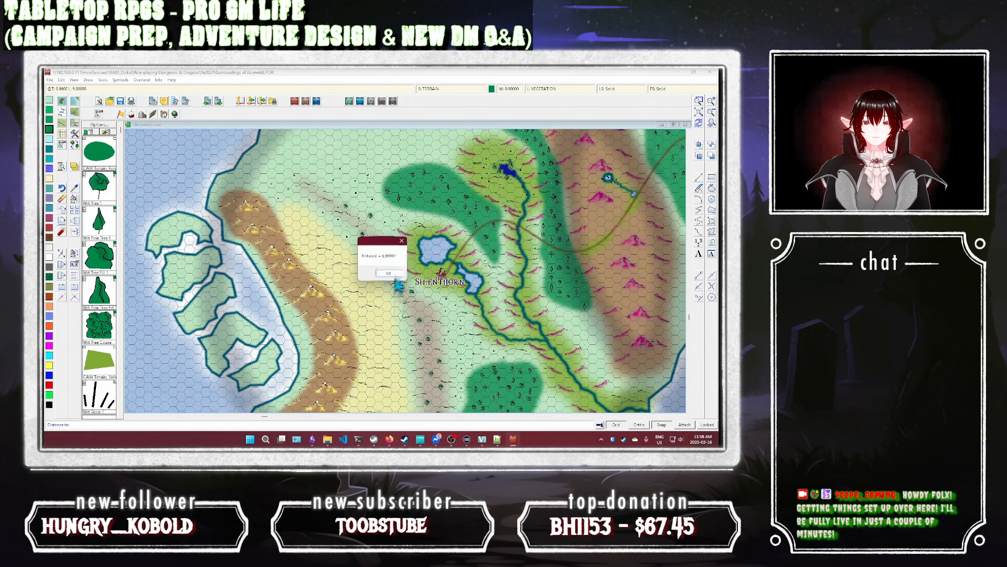
click(395, 272)
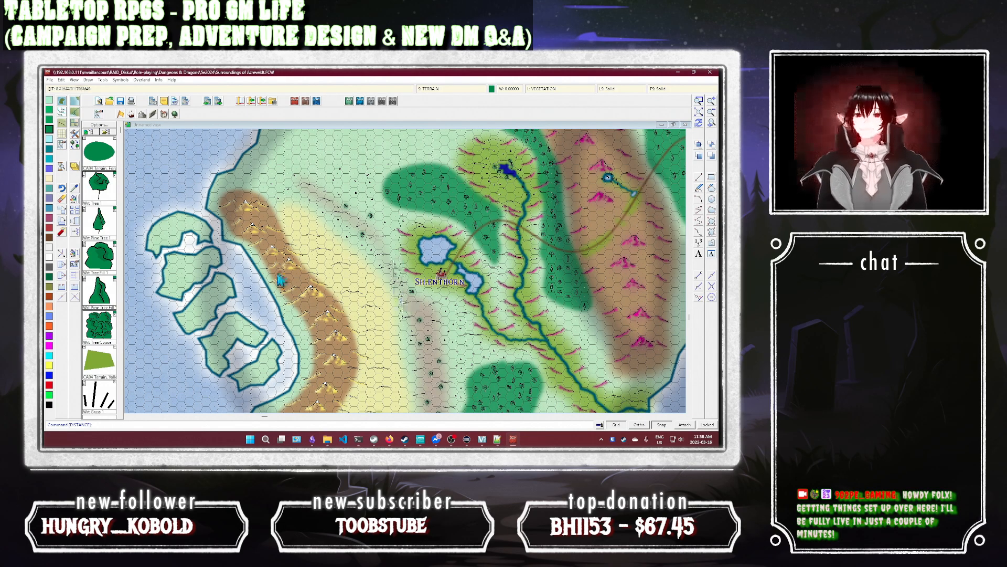
Step: Repeat the Distance command, measuring from a point on the plain south of Silenthorn
scroll(113, 330, down, 2)
scroll(113, 330, up, 2)
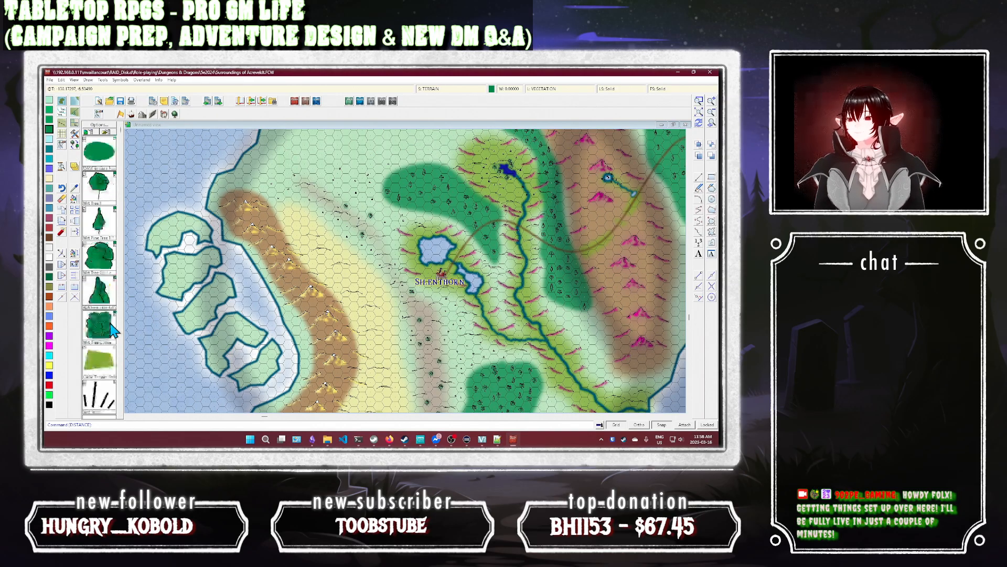
right_click(480, 289)
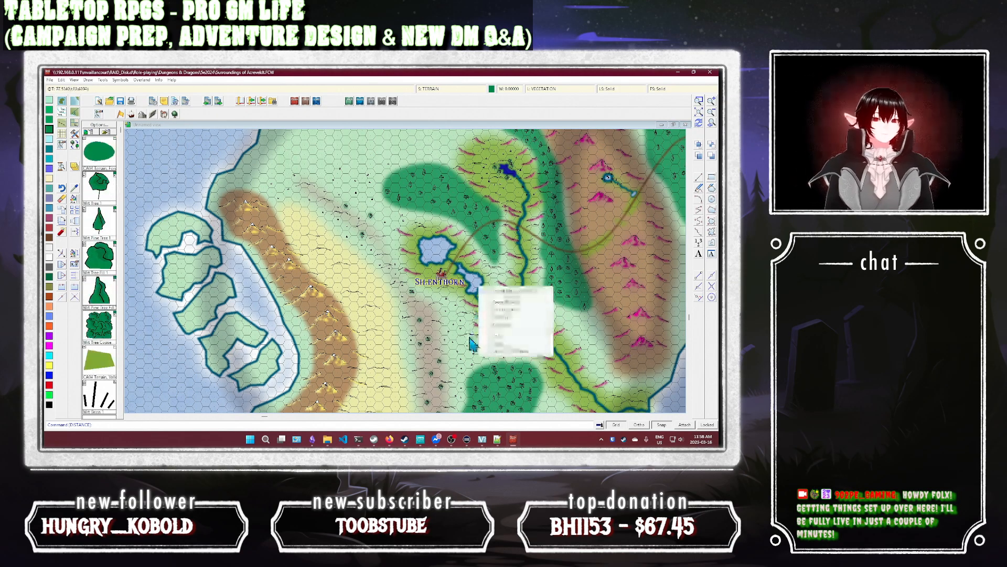
click(285, 317)
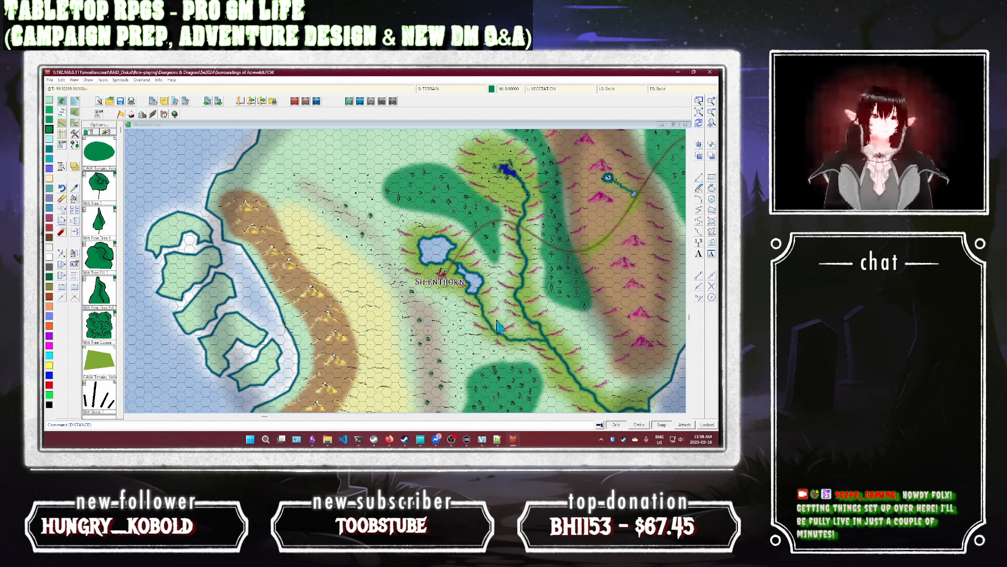
key(Return)
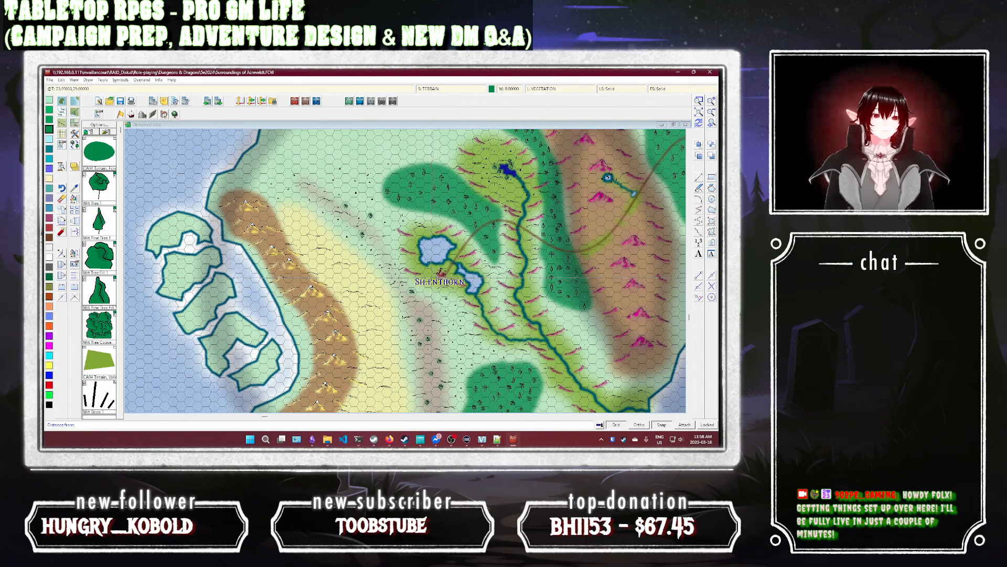
click(451, 313)
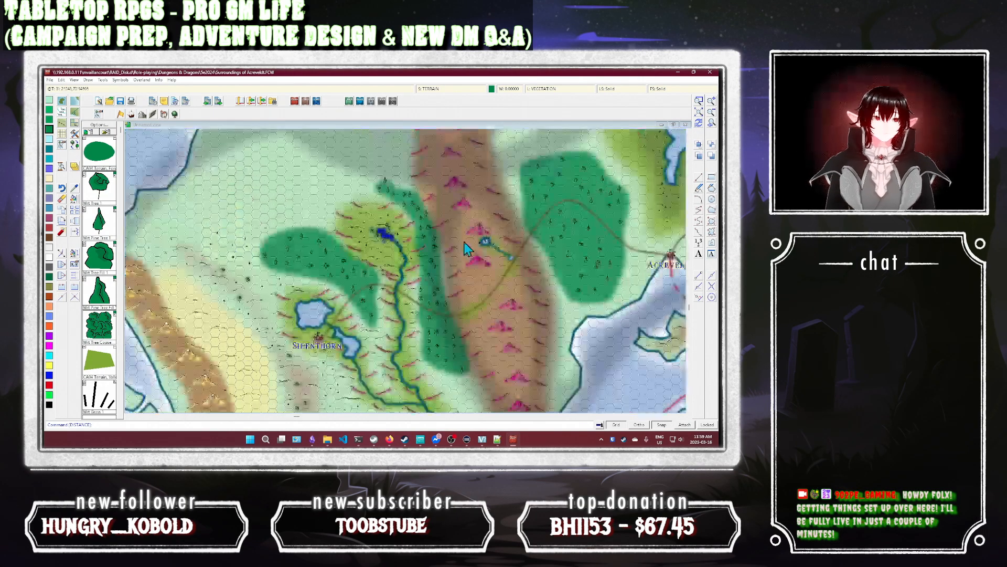
Step: Try to adopt the drawing properties of the mountain symbol at the northern tip of the western range with the Keep command
drag(575, 174, 446, 310)
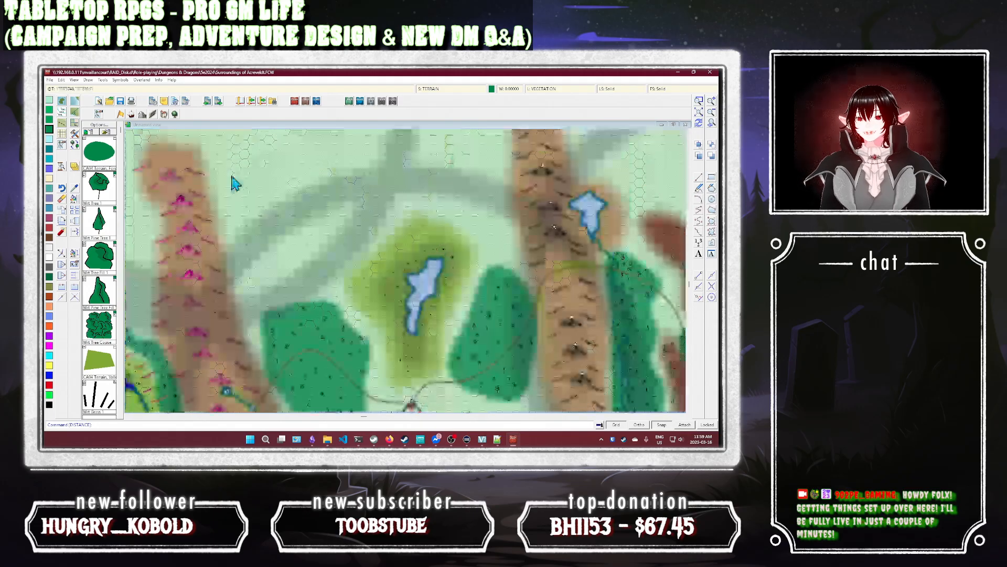
click(706, 117)
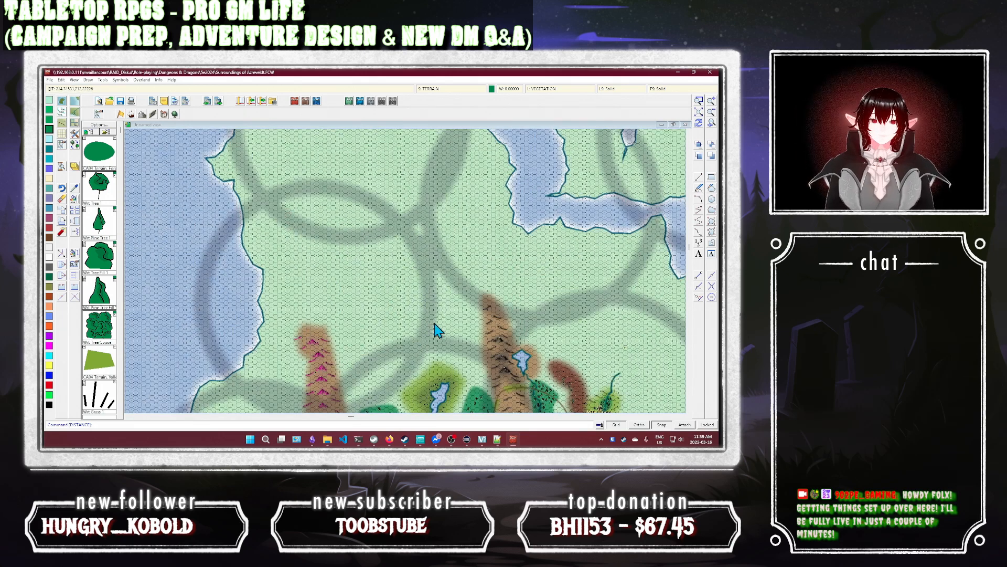
click(712, 113)
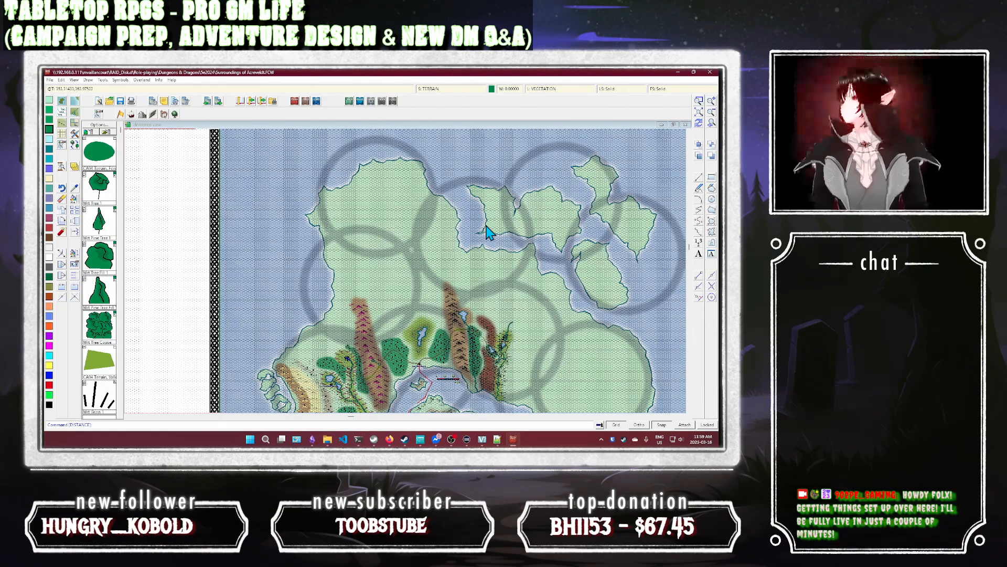
click(699, 101)
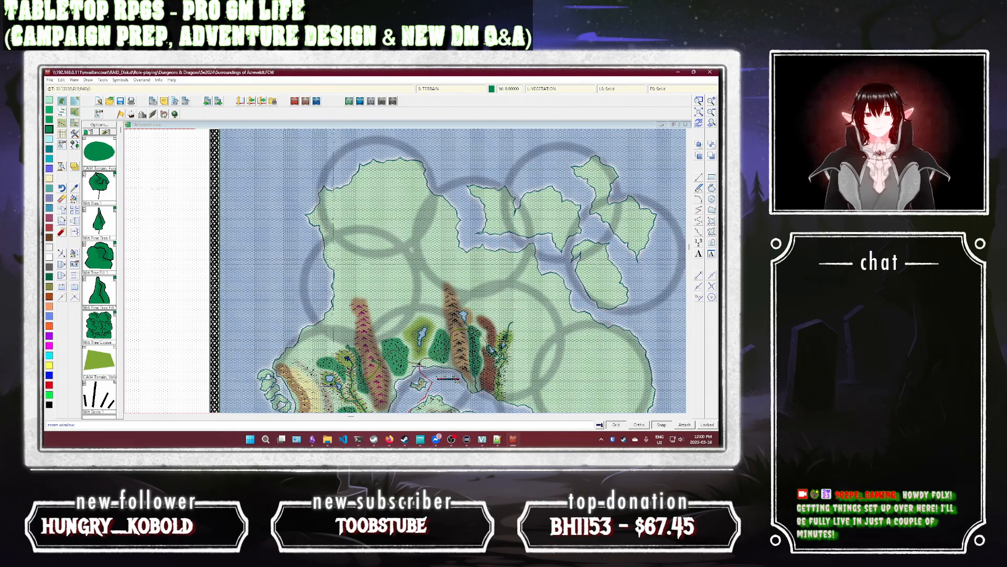
click(311, 184)
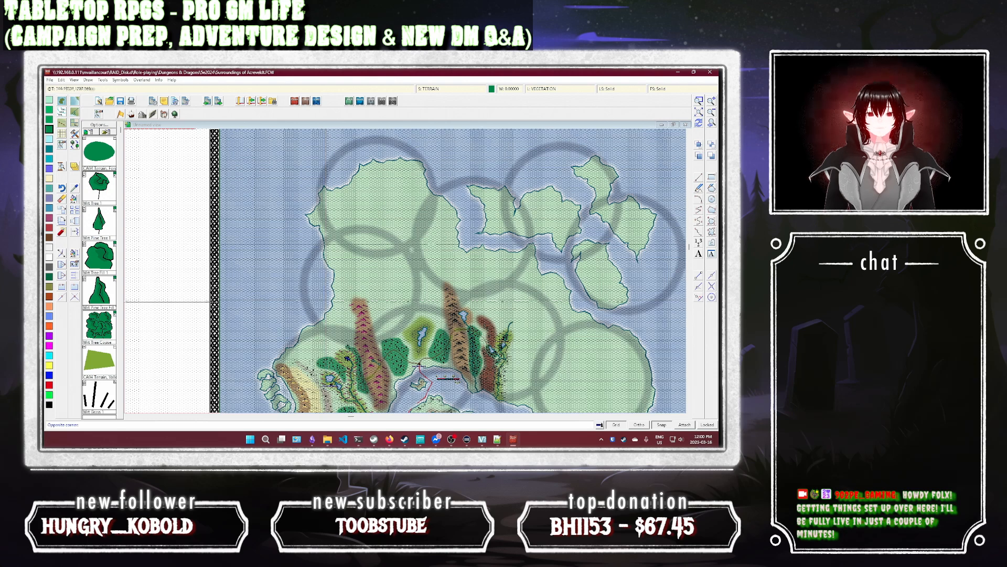
click(373, 318)
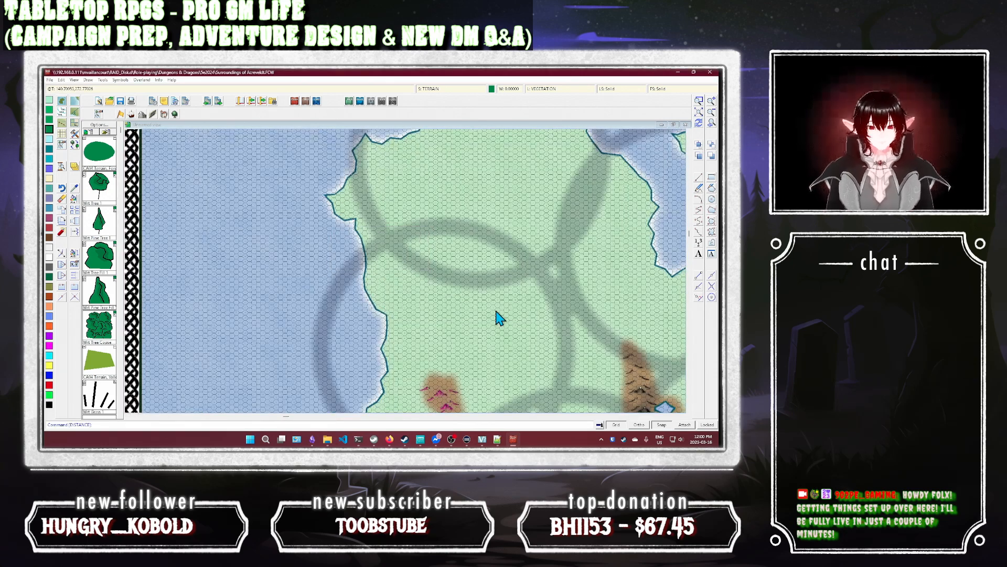
text(keep)
key(Return)
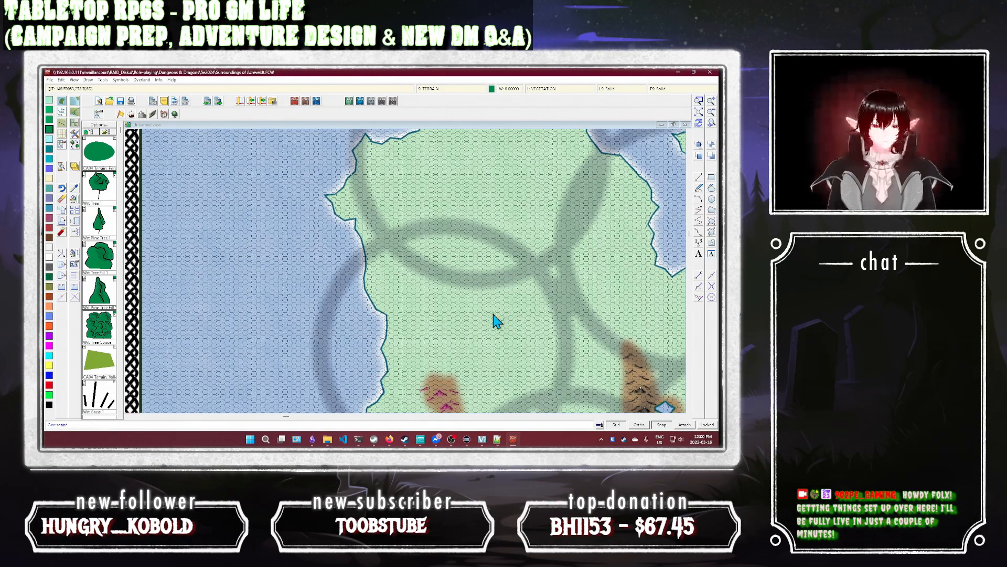
click(442, 398)
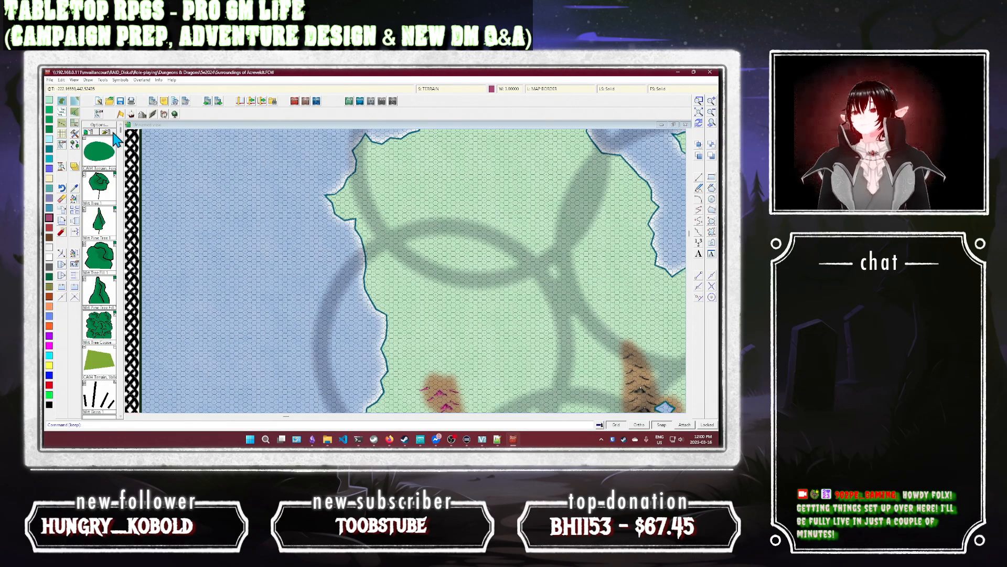
Step: Draw a mountain terrain area from the northern tip of the western range along the coast to the northwestern headland, and redraw the map
click(142, 115)
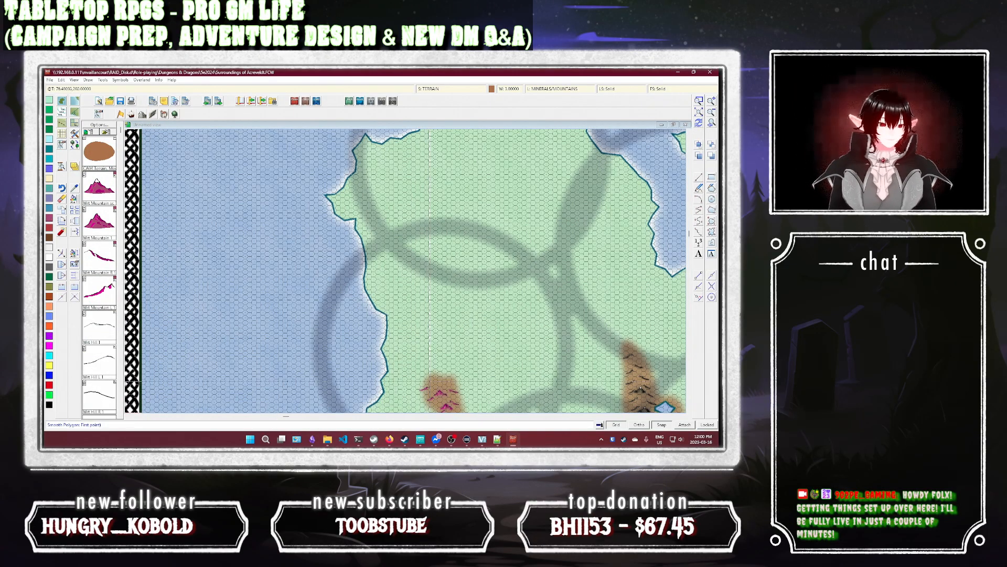
click(430, 229)
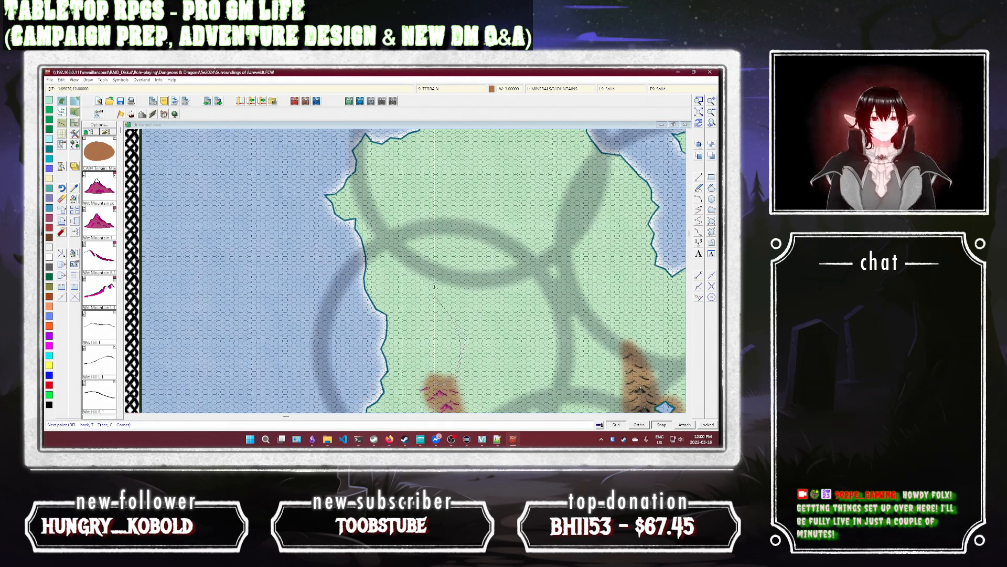
click(435, 286)
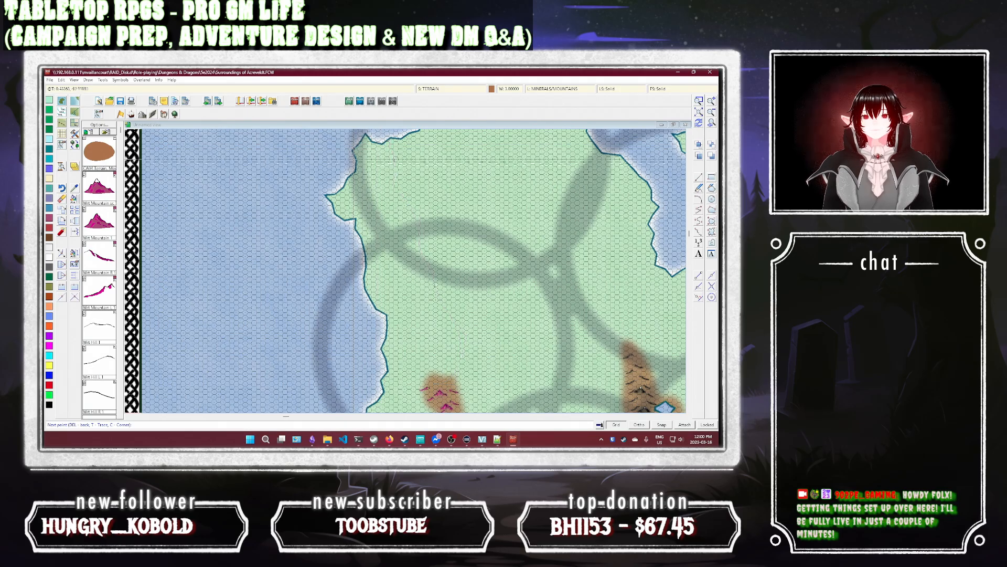
click(356, 172)
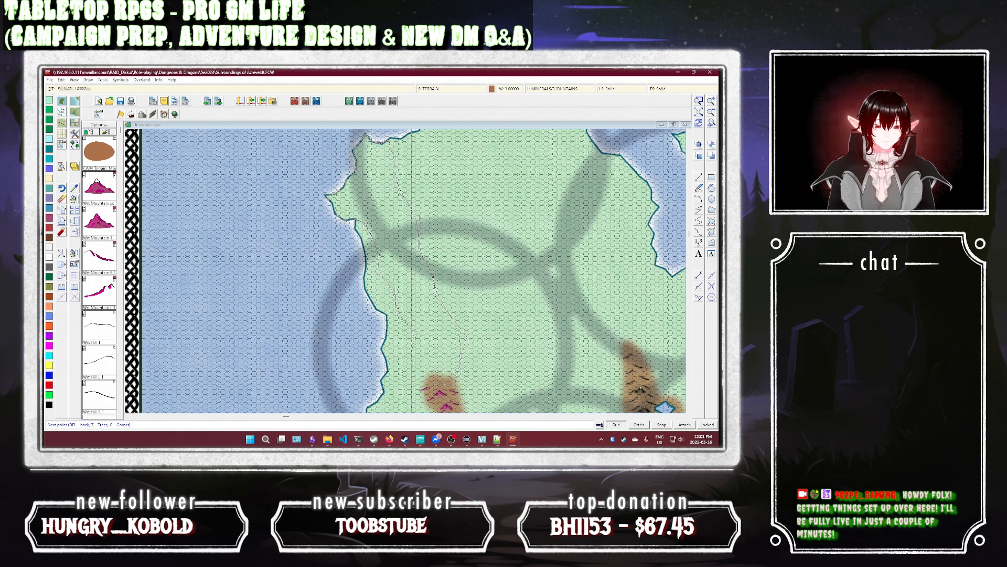
right_click(459, 386)
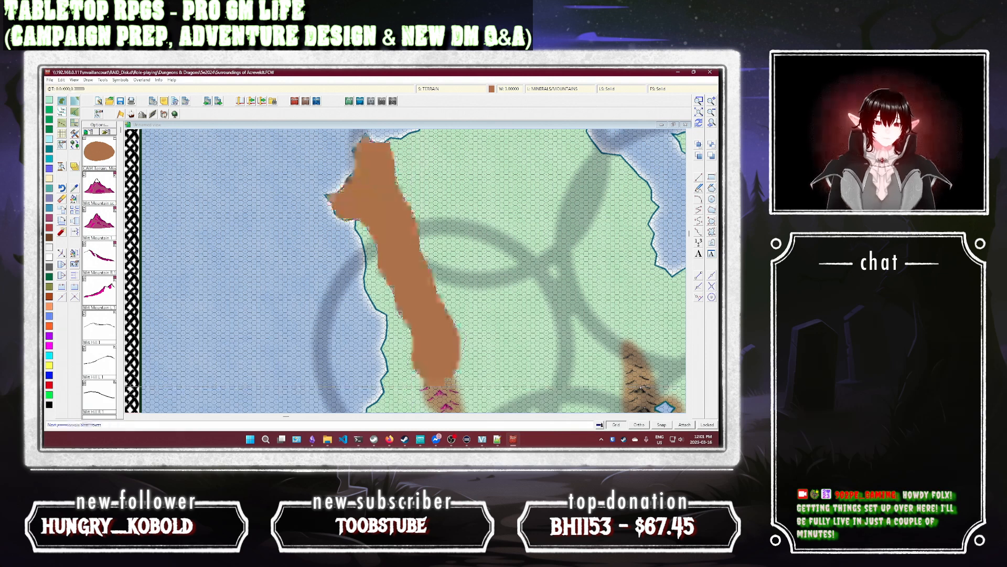
click(698, 123)
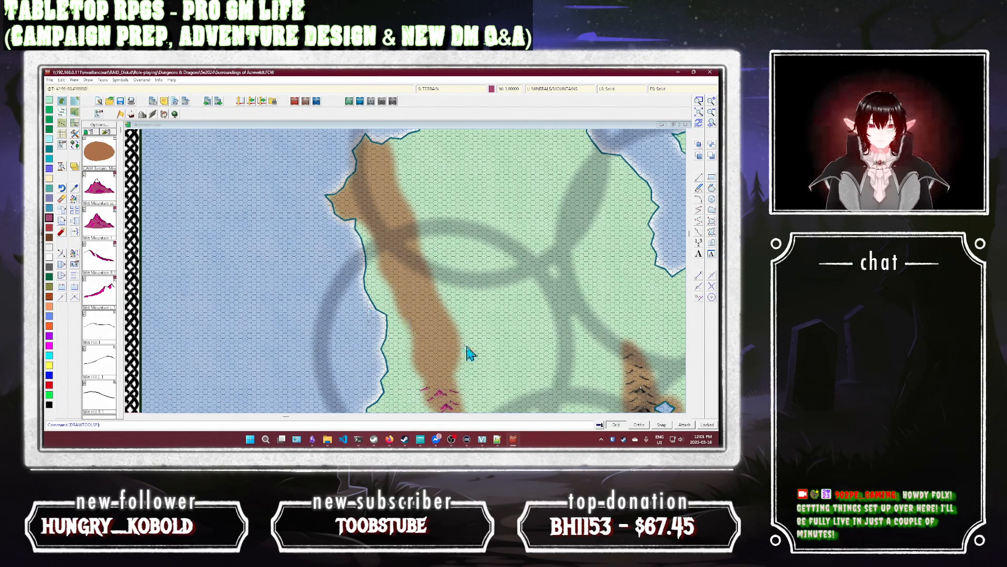
Step: Place a chain of mountain peak symbols from north to south along the new western mountain terrain
click(98, 192)
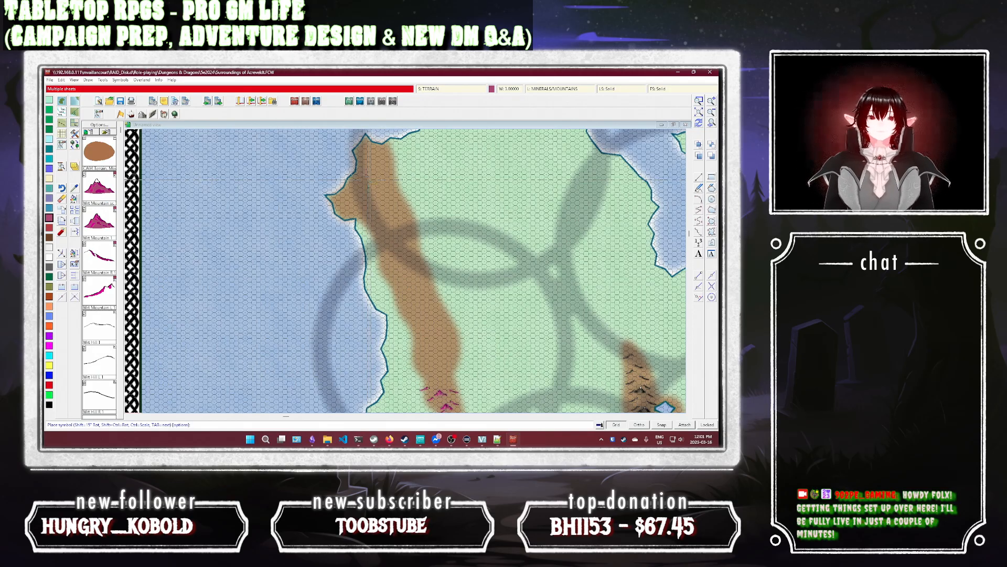
click(367, 176)
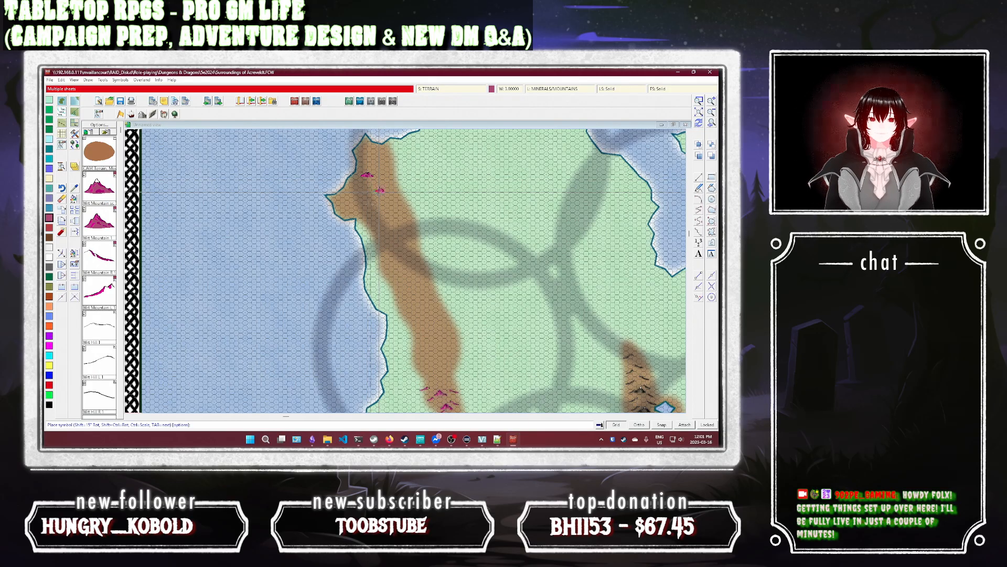
click(379, 190)
click(368, 206)
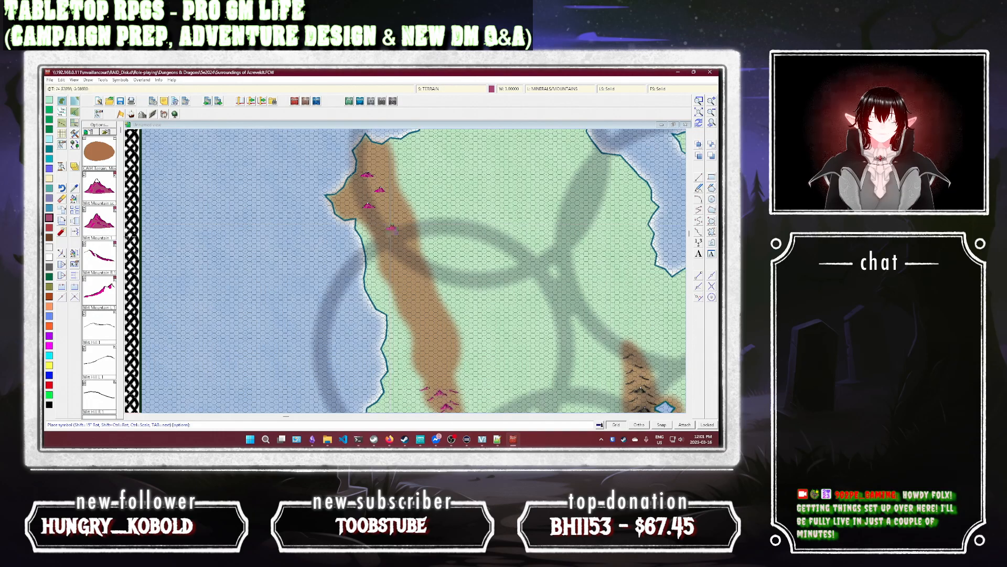
click(391, 229)
click(385, 245)
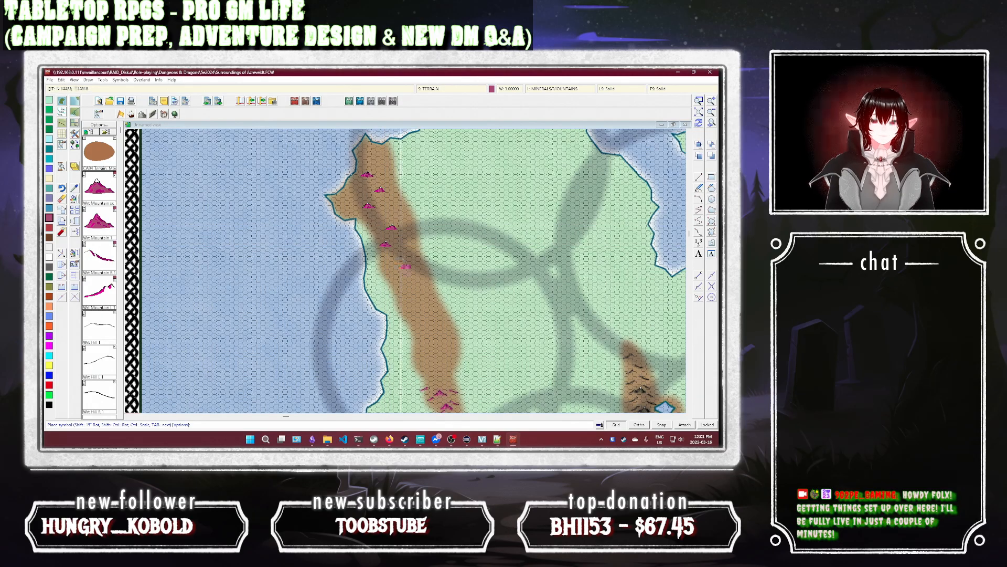
click(406, 267)
click(403, 285)
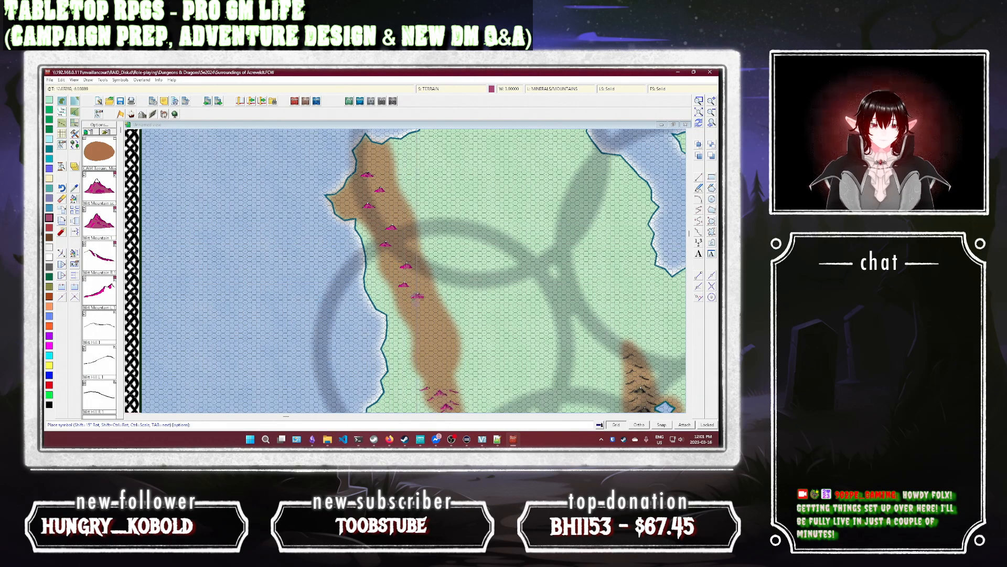
click(414, 308)
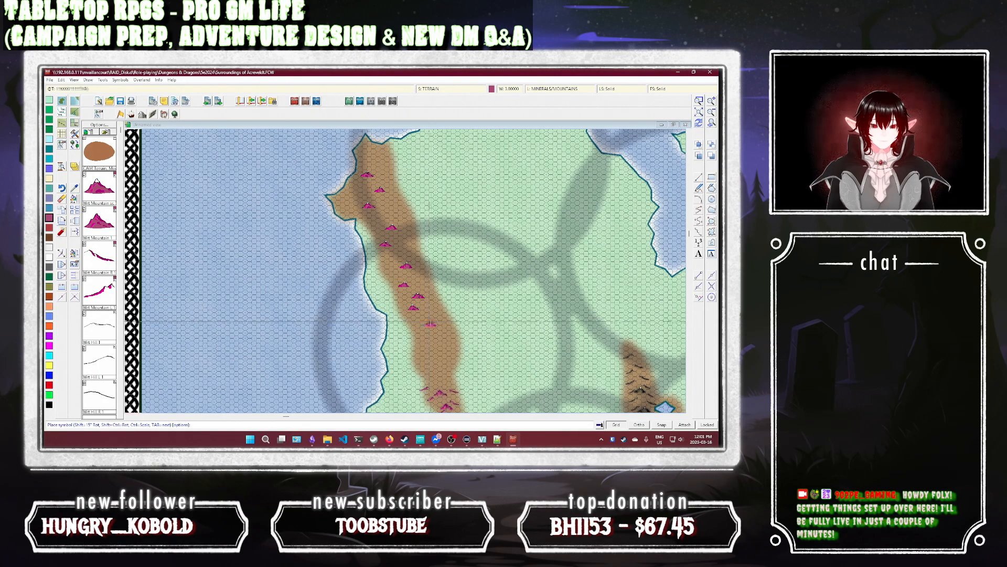
click(430, 325)
click(431, 351)
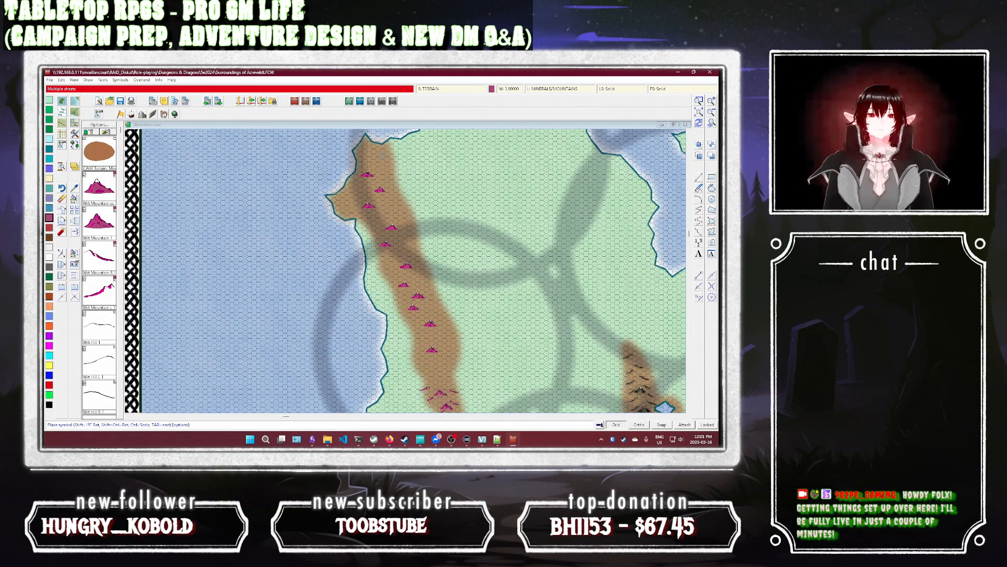
Step: Fill the gaps between the peaks with more mountain symbols, down to the existing range at the southern end
click(373, 162)
click(365, 188)
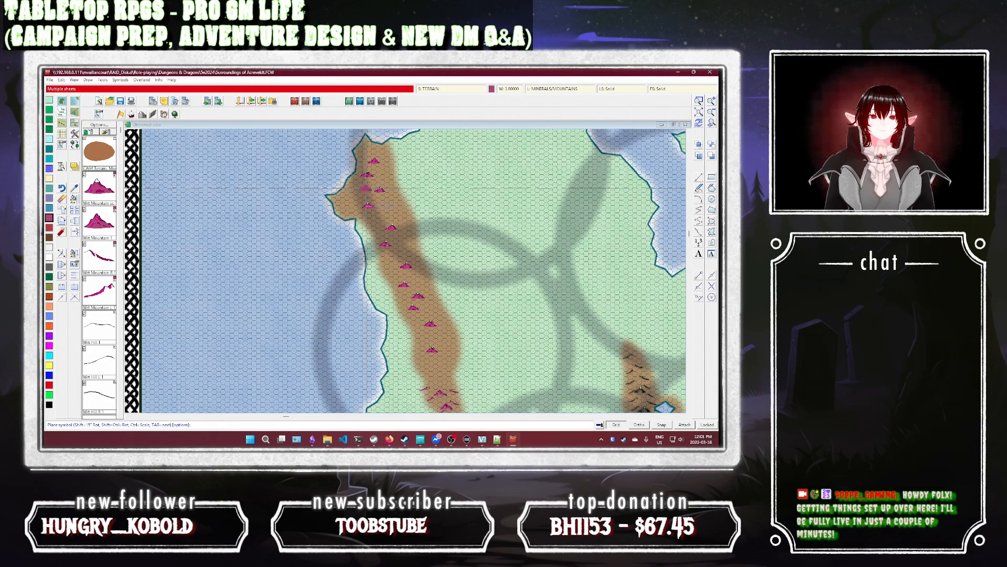
click(388, 208)
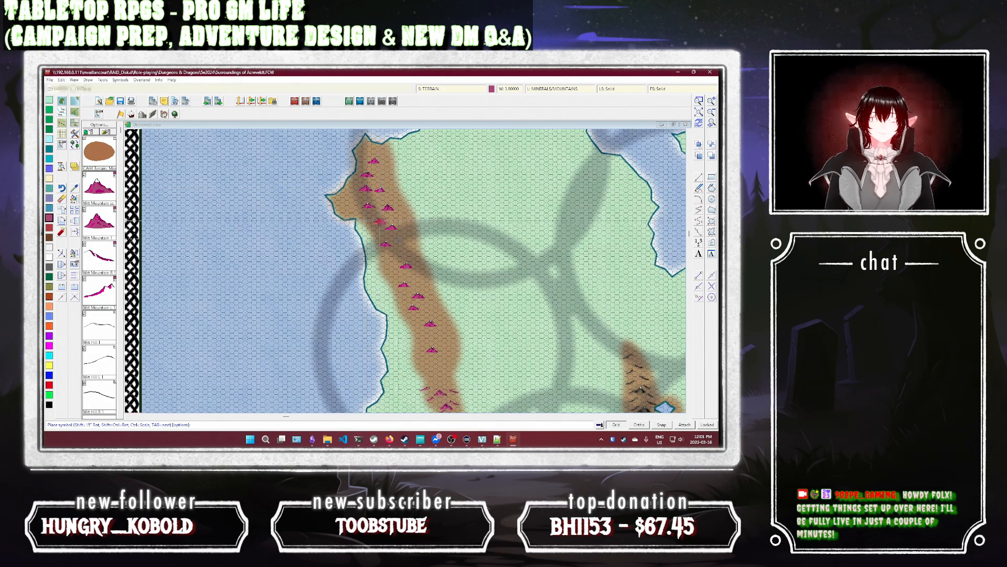
click(379, 220)
click(398, 240)
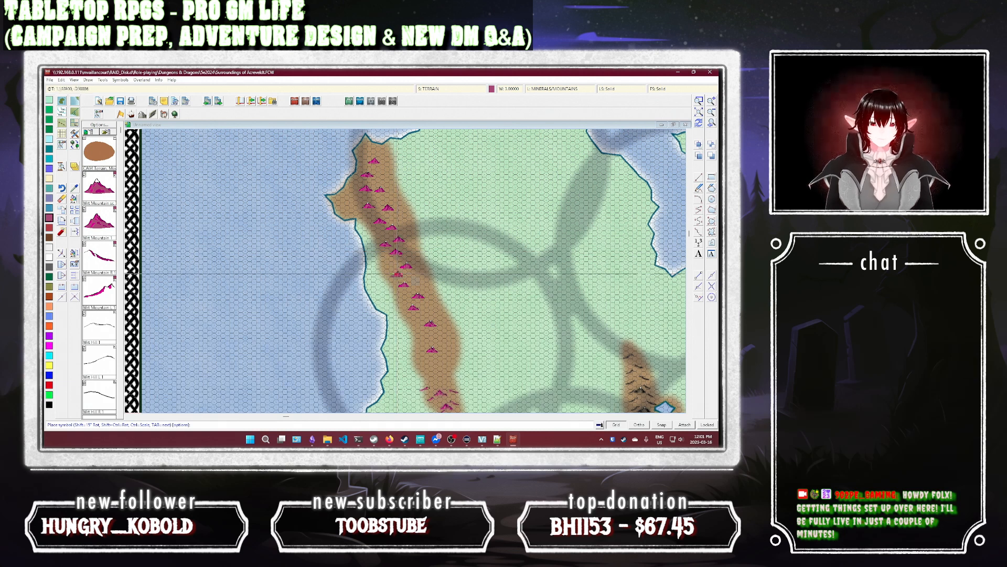
click(420, 284)
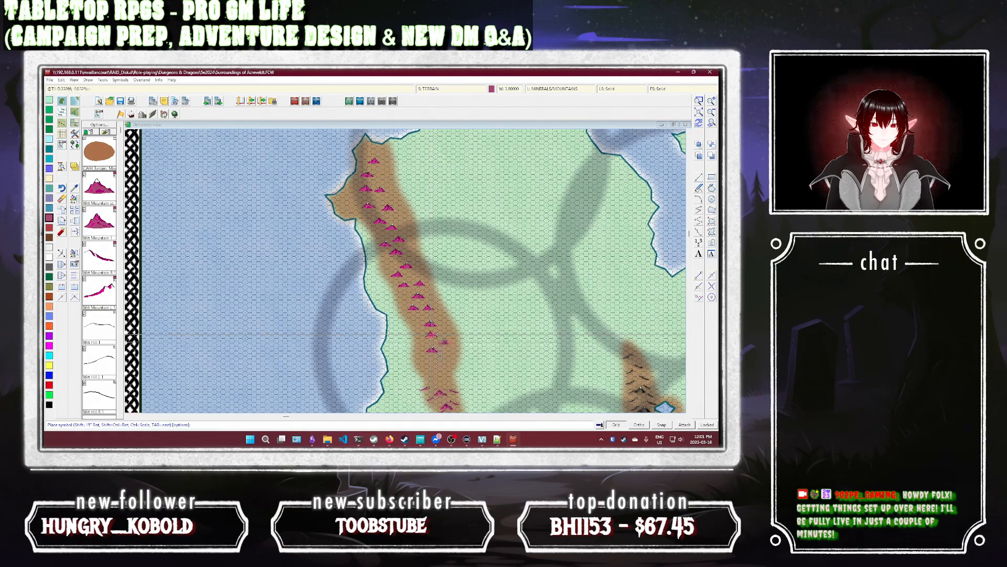
click(444, 342)
click(444, 360)
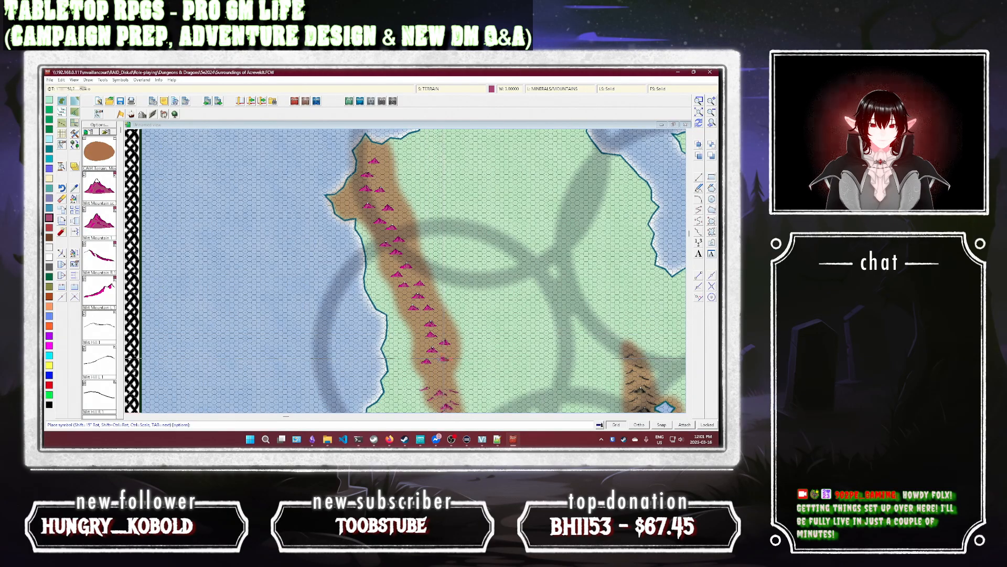
click(438, 369)
click(439, 382)
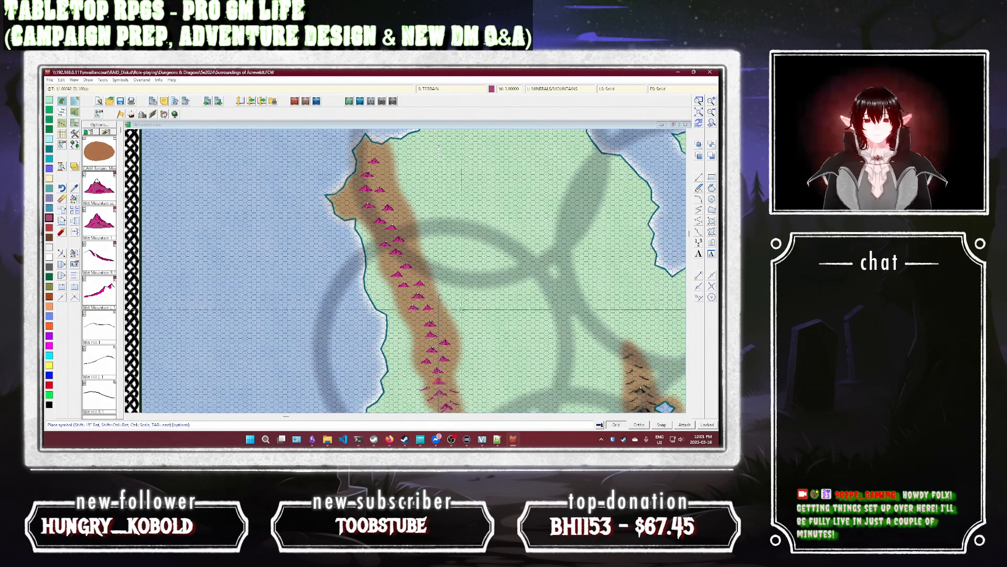
key(Escape)
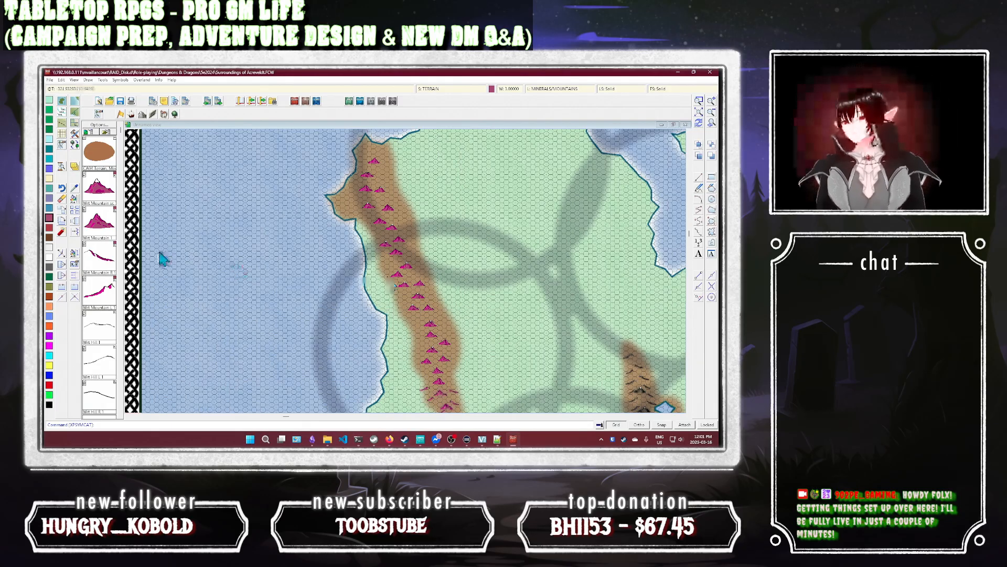
Step: Line the eastern and western edges of the coastal range with the two mountain ridge symbols that slope outward
click(101, 260)
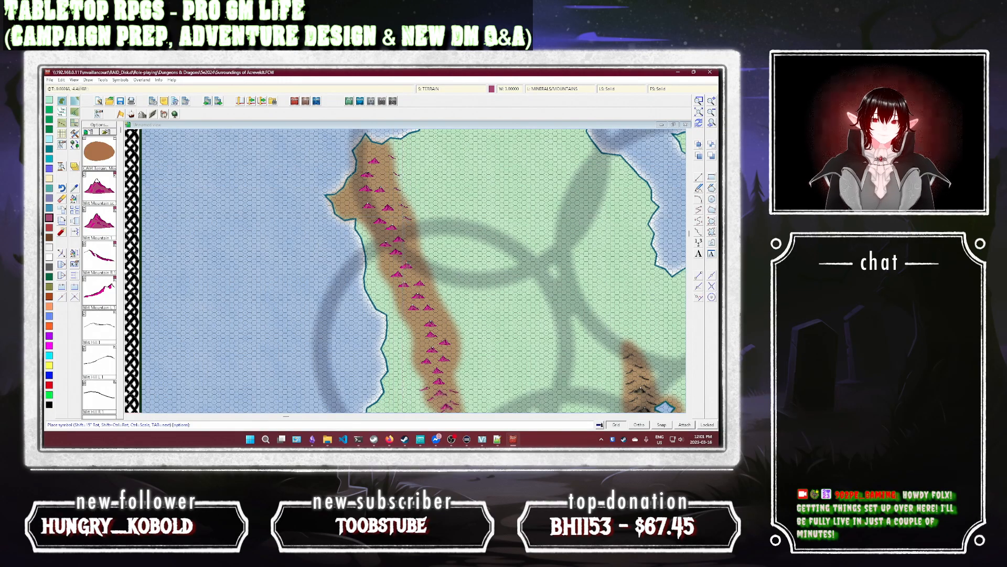
click(411, 233)
click(416, 247)
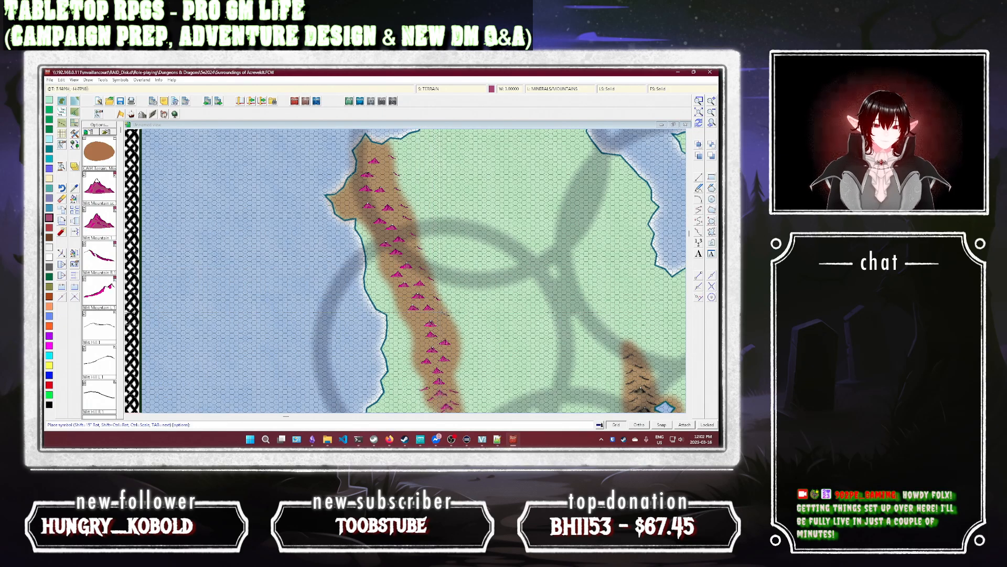
click(454, 346)
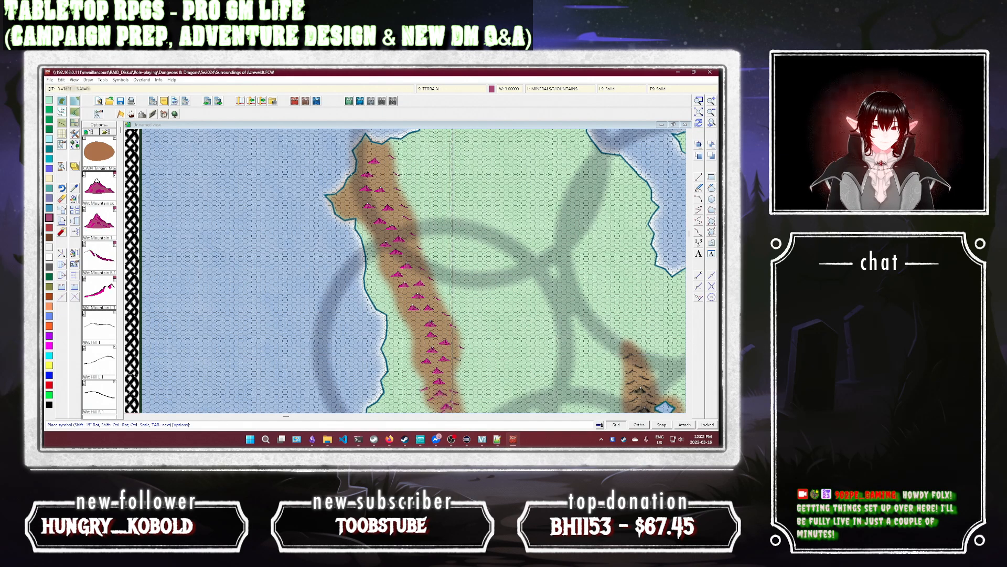
click(103, 301)
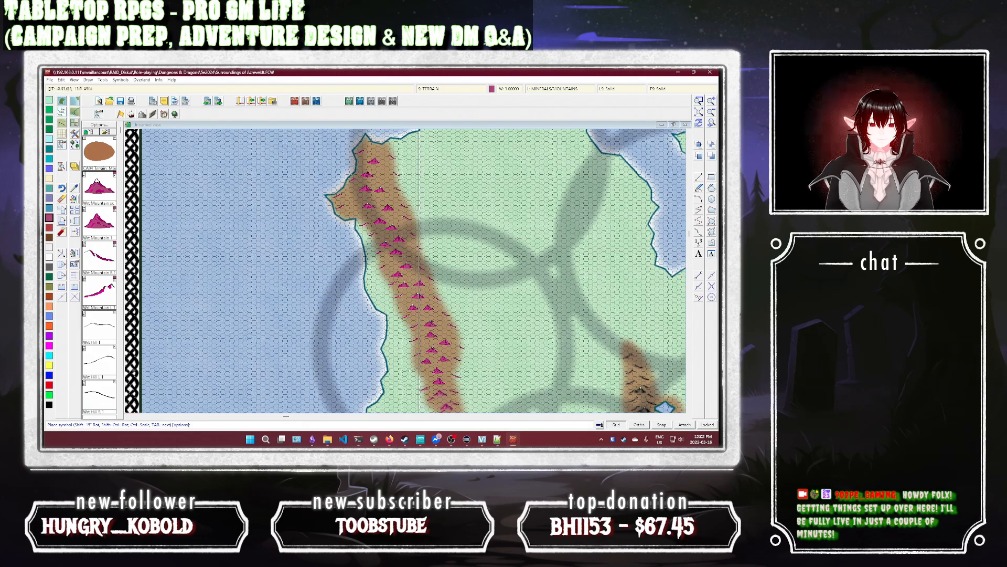
key(Escape)
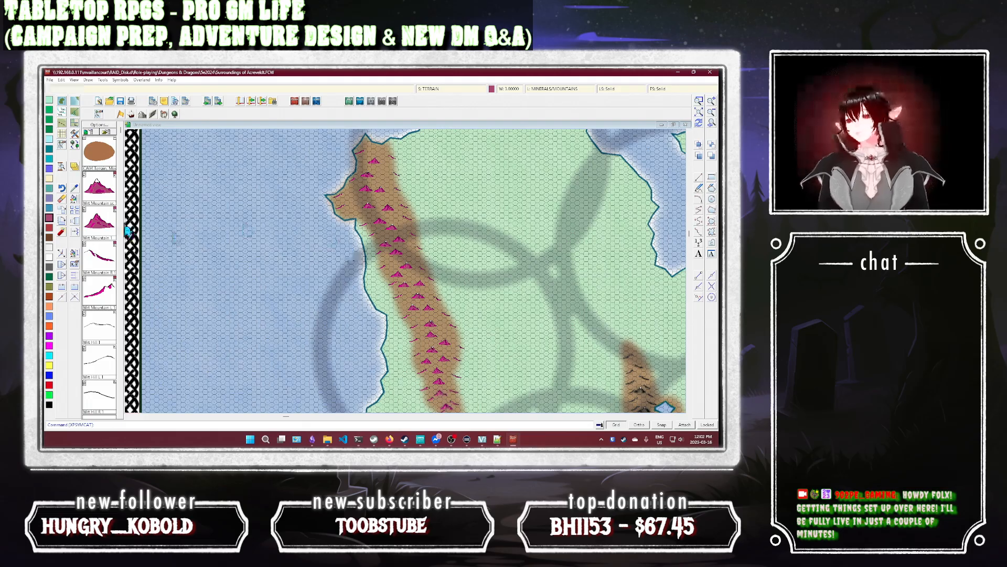
Step: Add mountain peak symbols on the western headland and at the northern tip of the coastal range
click(101, 189)
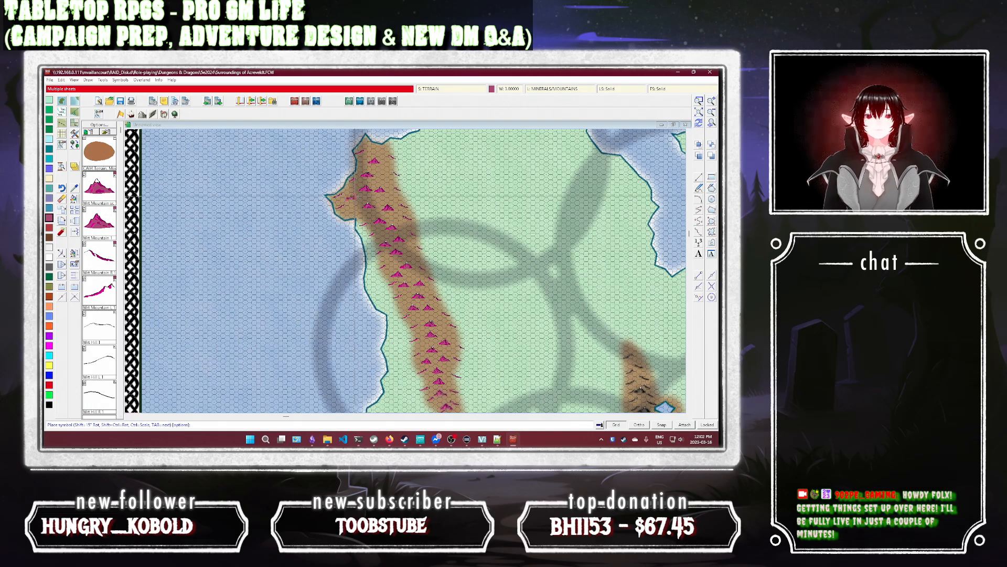
key(Escape)
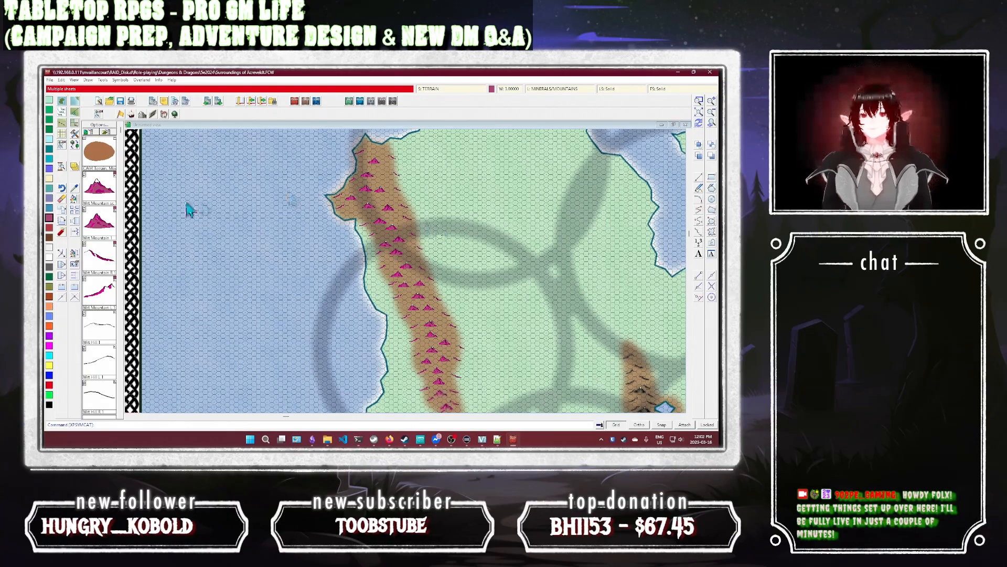
click(100, 189)
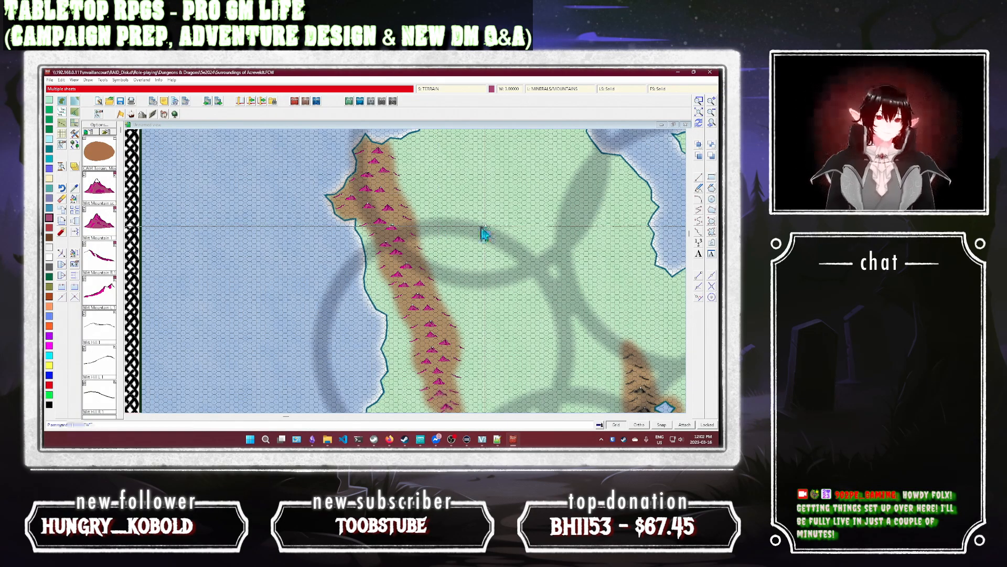
key(Escape)
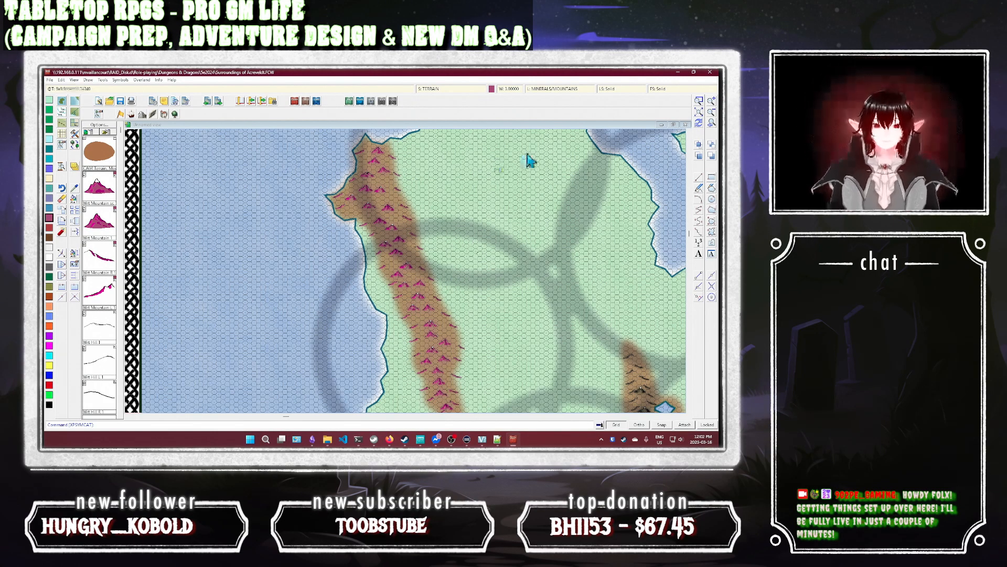
Step: Adopt the drawing properties of a black ridge symbol in the central range northwest of the small lake with the Keep command
drag(645, 344, 434, 281)
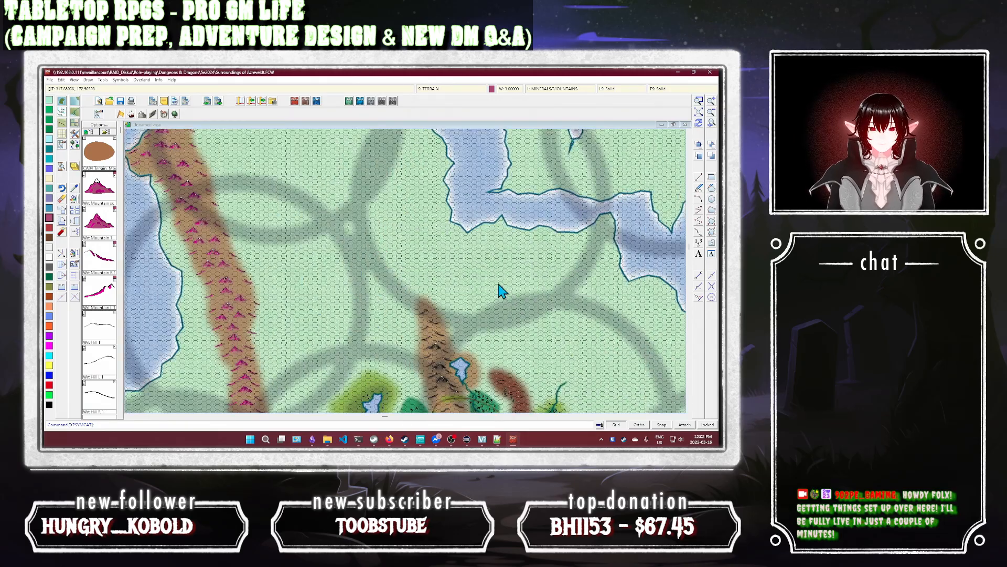
click(699, 100)
click(397, 315)
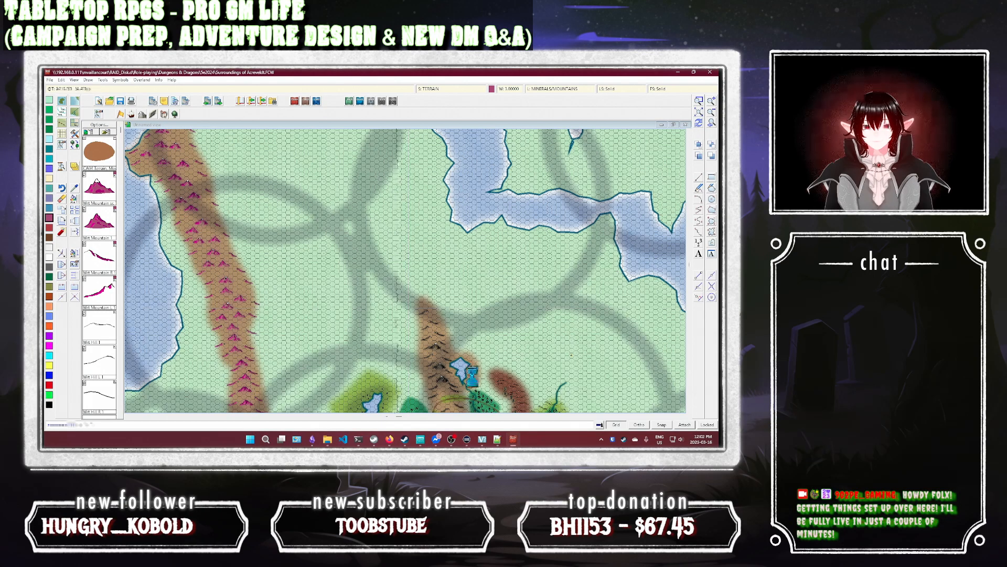
click(472, 373)
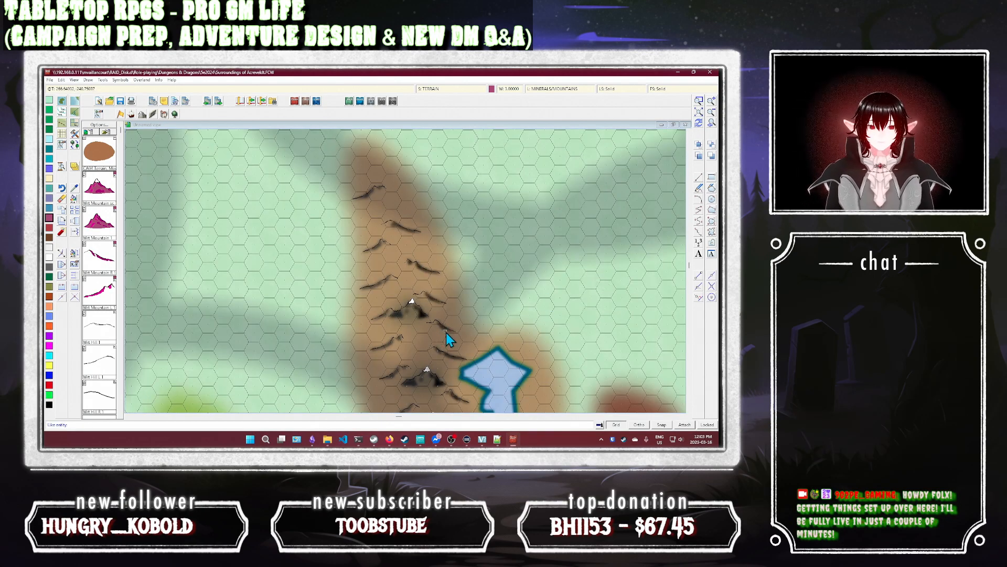
click(429, 276)
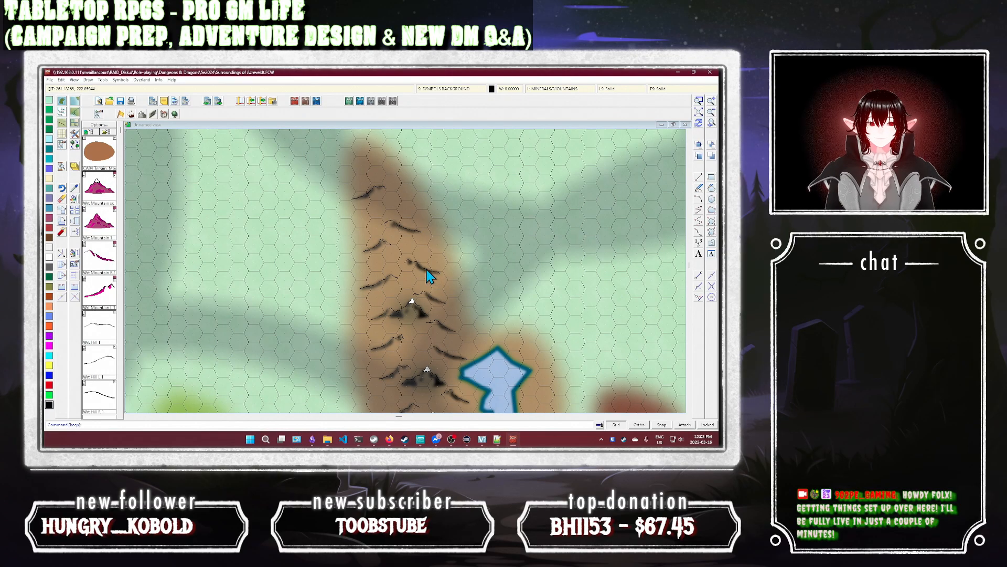
click(712, 123)
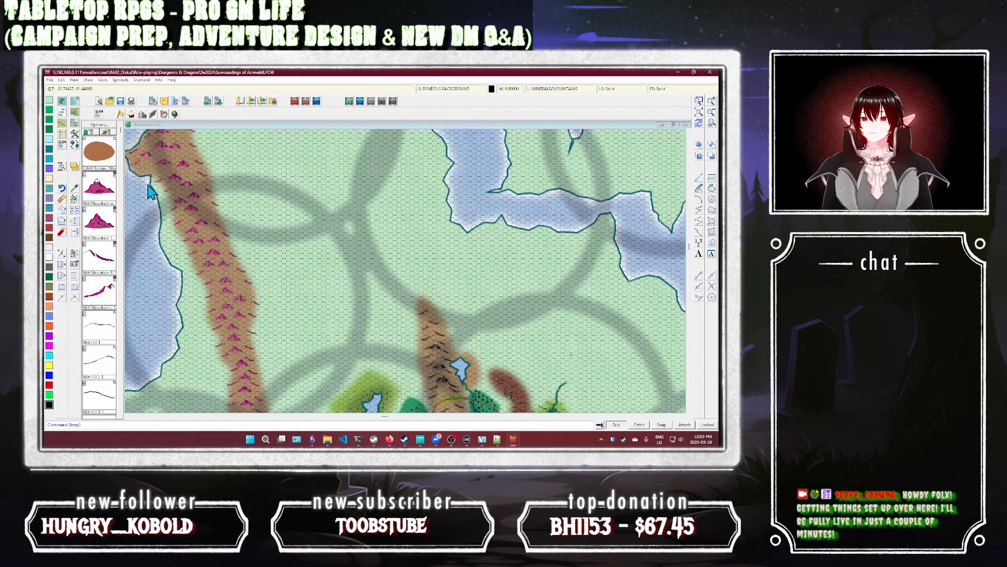
Step: Draw a long mountain terrain area from the northern tip of the central range up to the coast beside the inlet
click(102, 157)
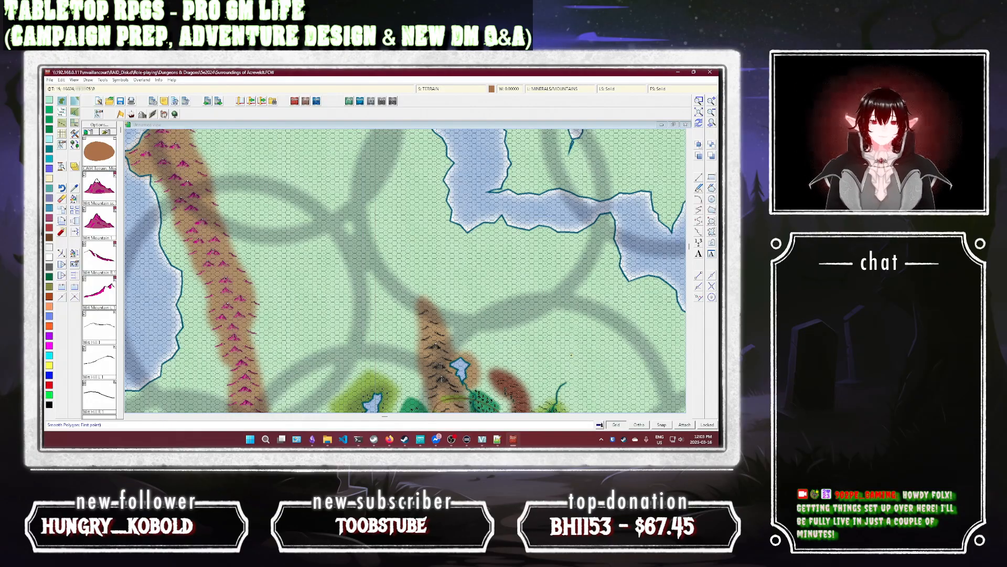
click(427, 327)
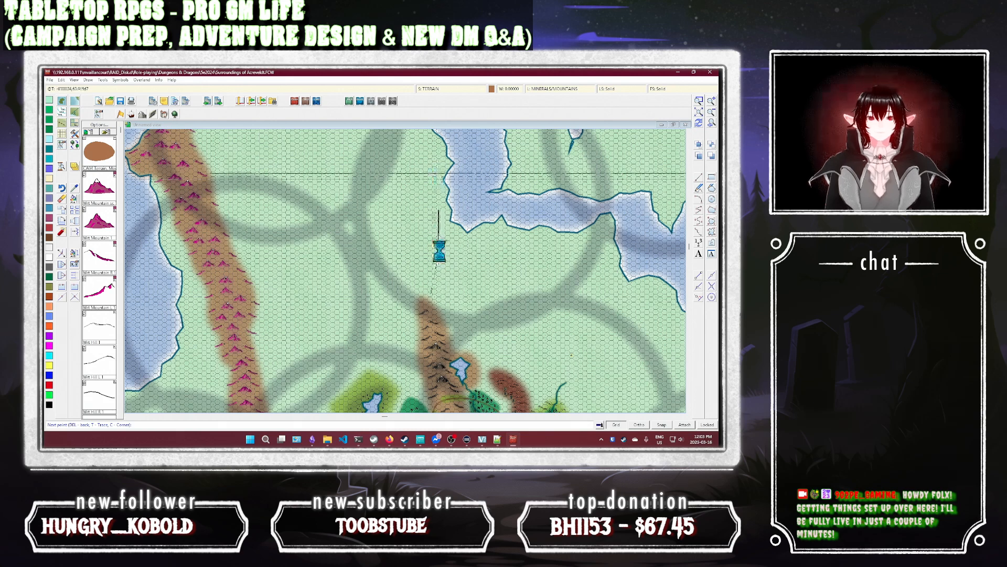
scroll(439, 251, up, 2)
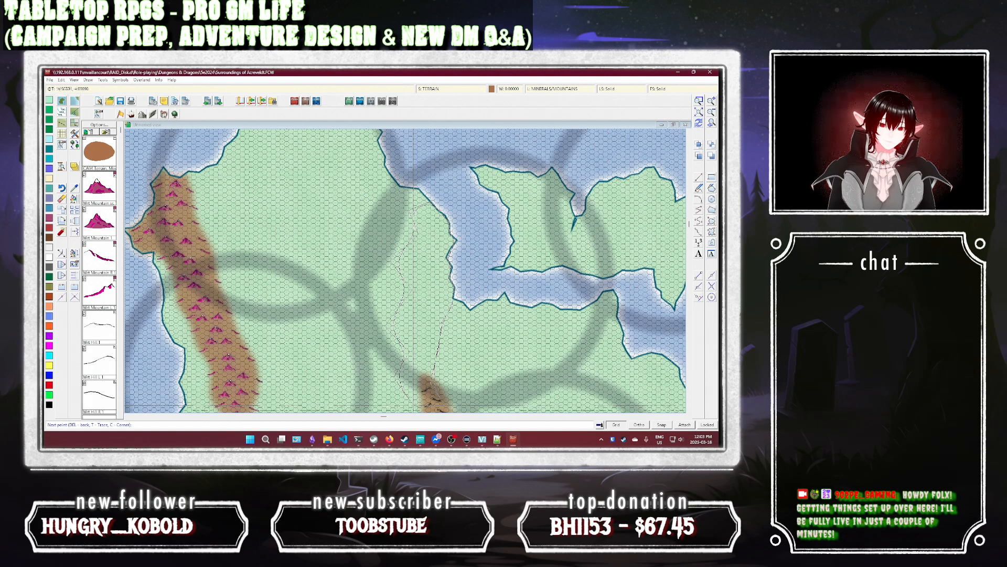
right_click(427, 407)
key(Escape)
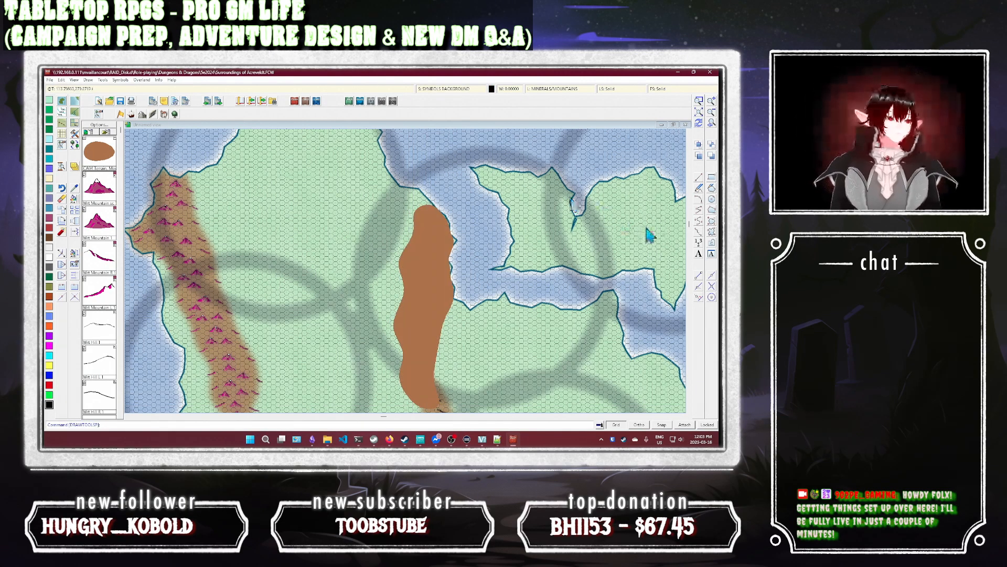
Step: Start another mountain terrain area on the northern lands
click(111, 157)
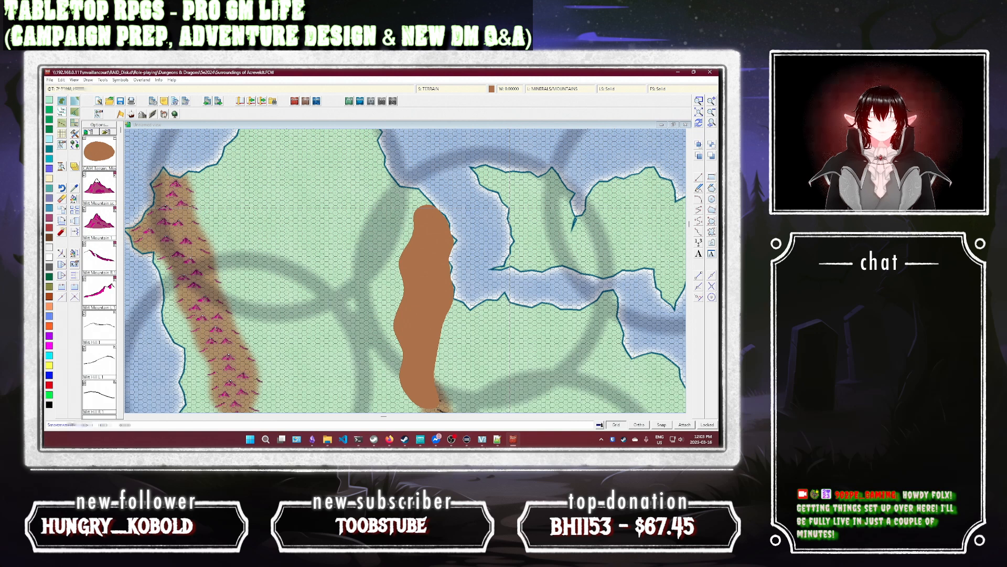
Step: Draw a brown mountain terrain area over the northwest tip of the eastern peninsula and redraw the map
click(510, 221)
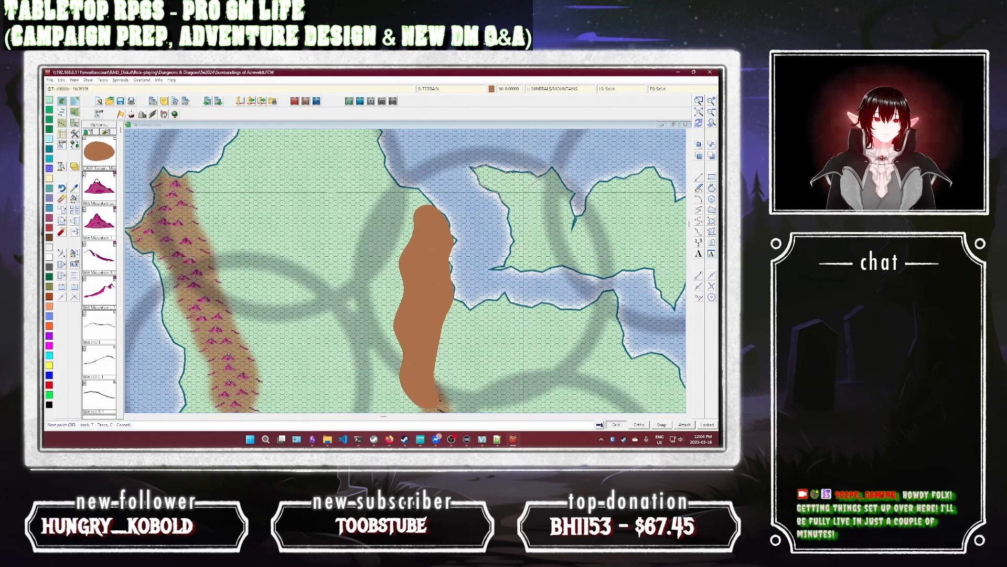
click(520, 206)
right_click(520, 206)
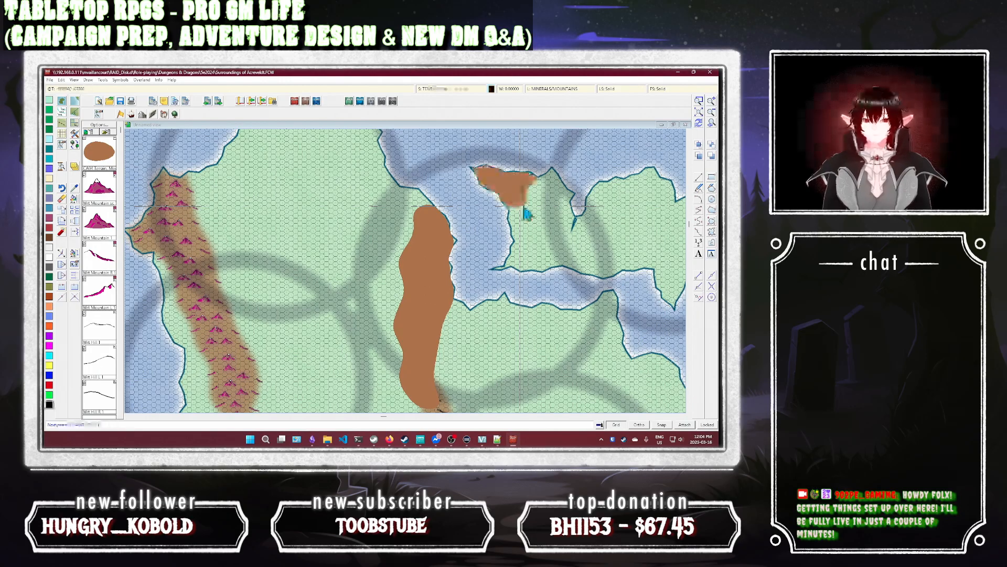
click(698, 122)
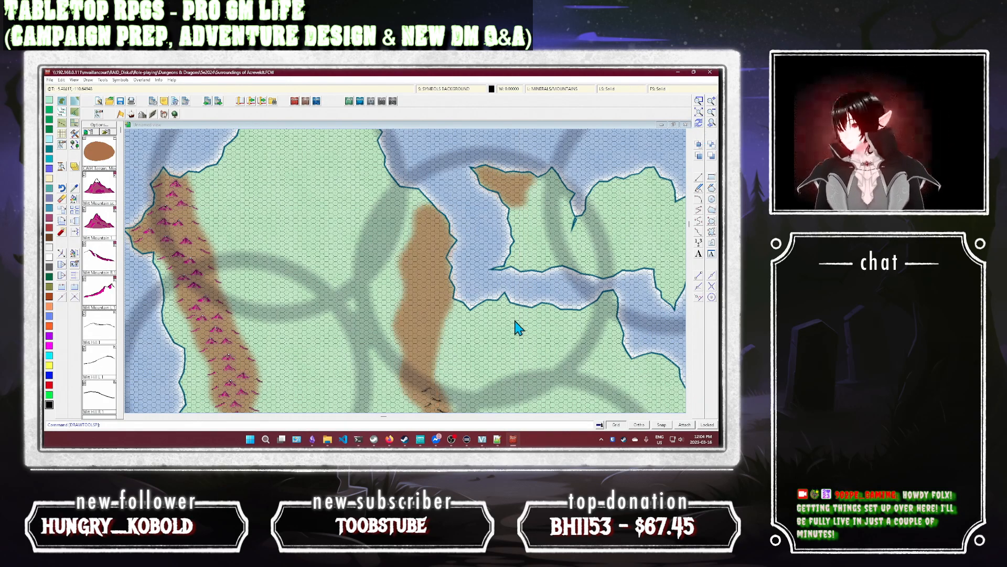
Step: Load the mountain symbols and place two black mountains on the small brown terrain patch of the eastern peninsula
click(142, 114)
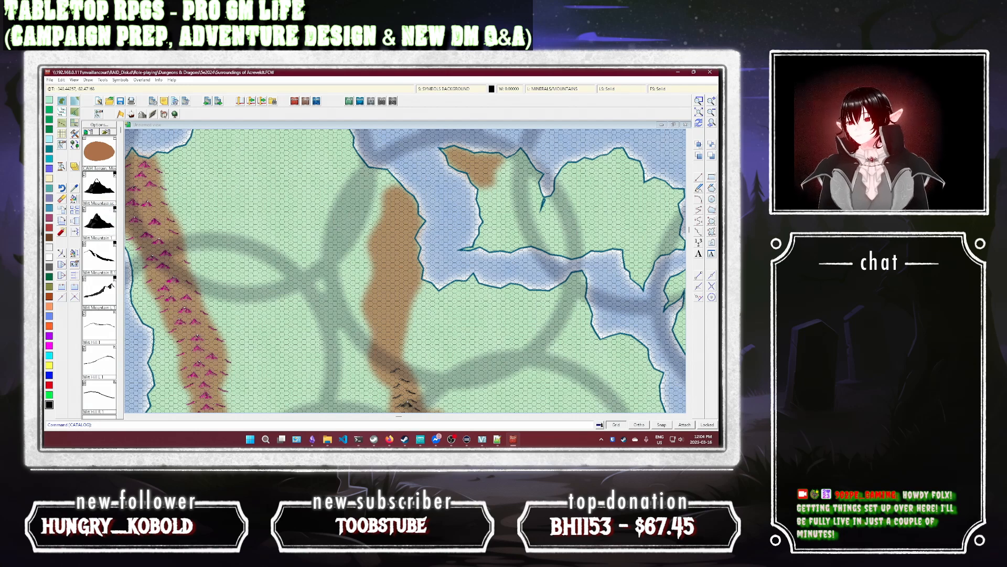
click(103, 197)
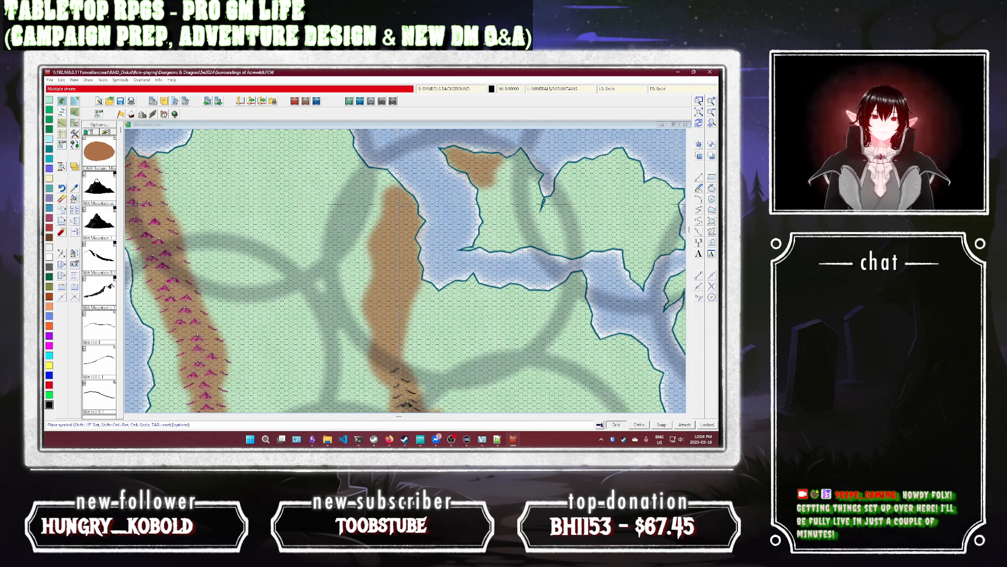
click(463, 160)
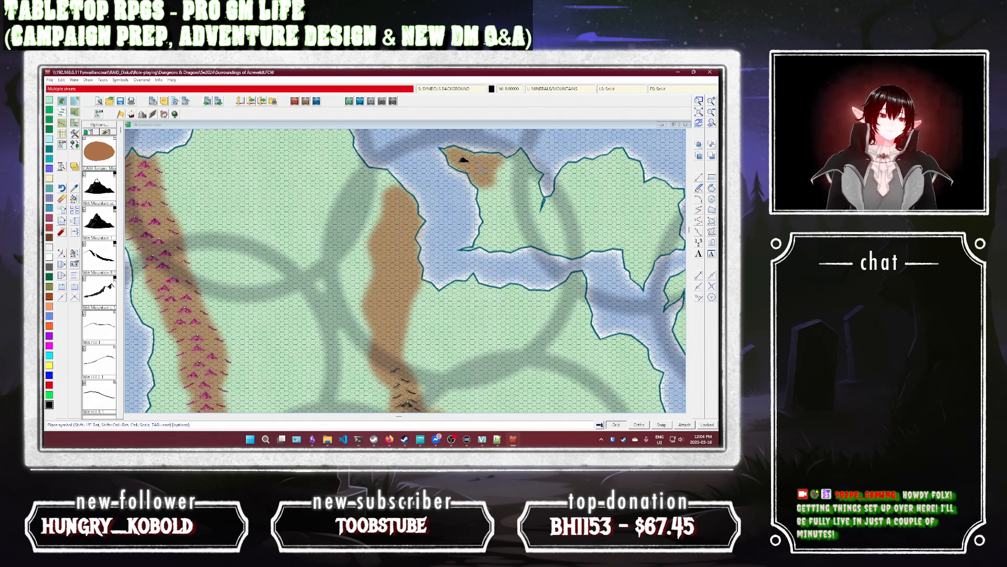
click(482, 169)
Step: Place a staggered line of mountain symbols from north to south along the central brown mountain range
click(397, 203)
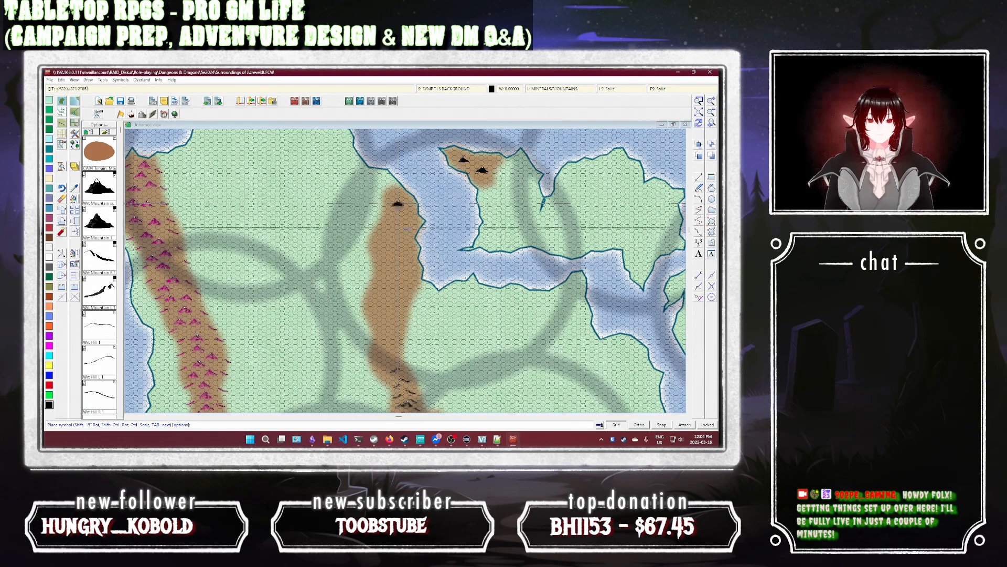
click(404, 227)
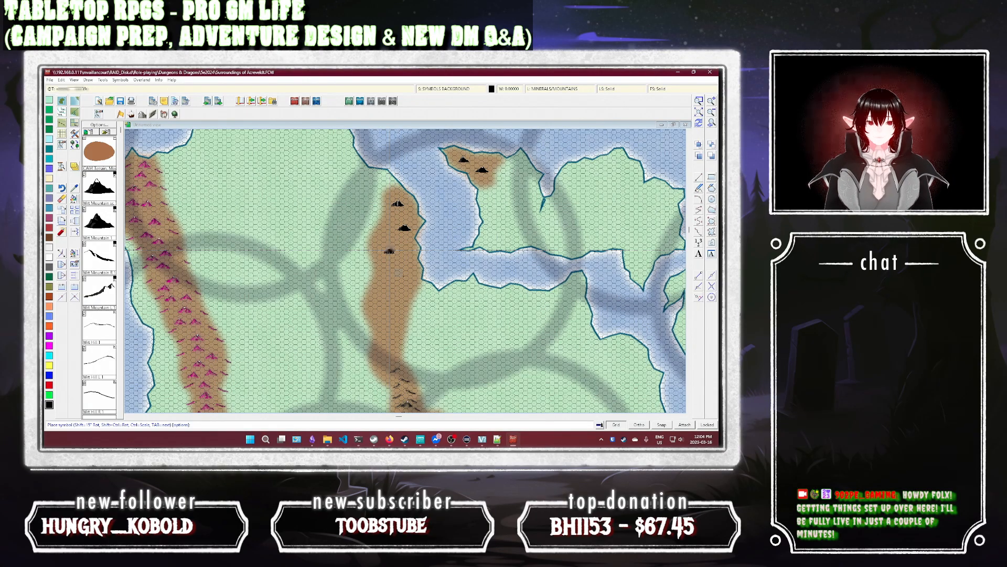
click(389, 250)
click(397, 274)
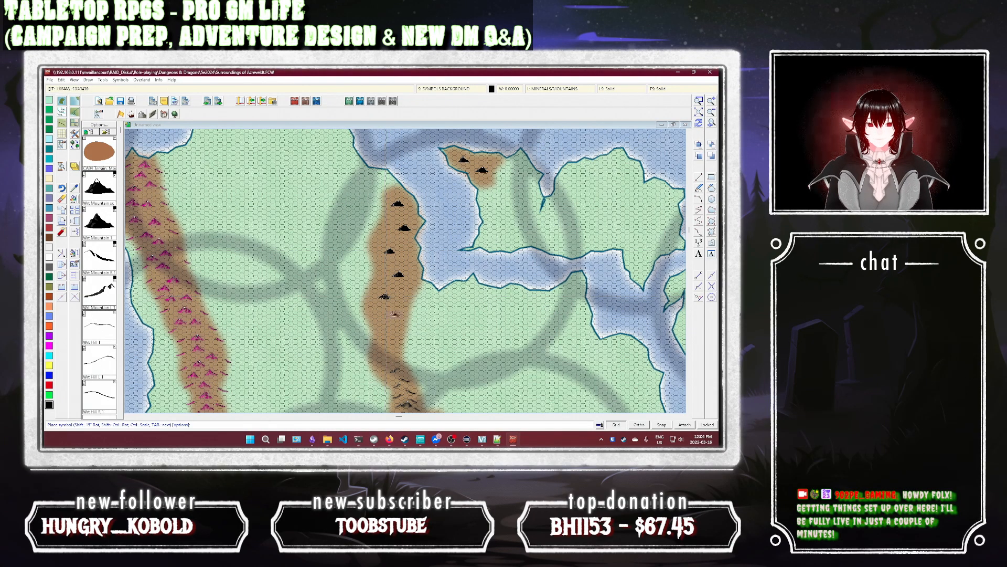
click(393, 314)
click(387, 332)
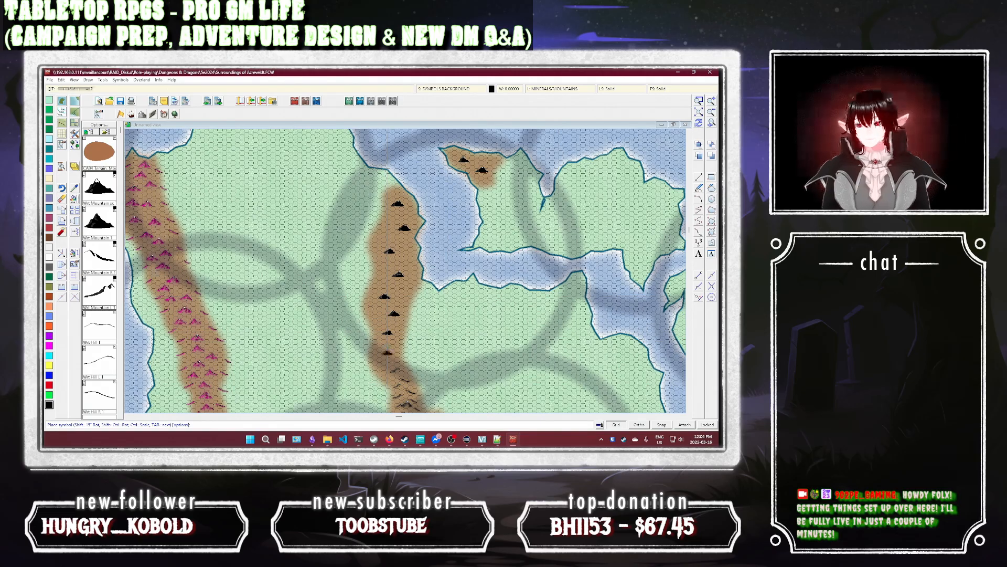
Step: Fill the gaps in the central mountain range with more mountain symbols, working from north to south
click(409, 209)
click(392, 220)
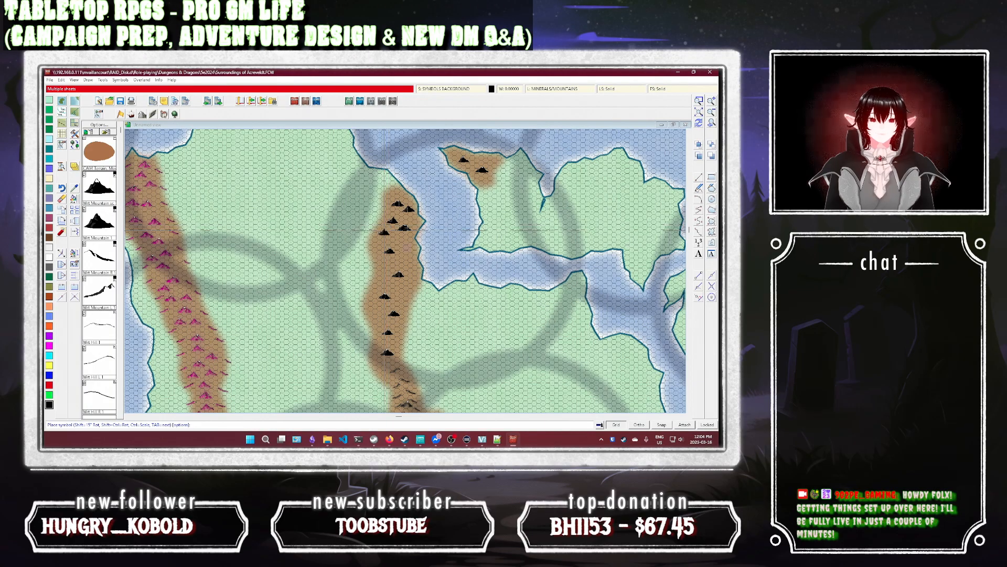
click(408, 244)
click(392, 261)
click(410, 263)
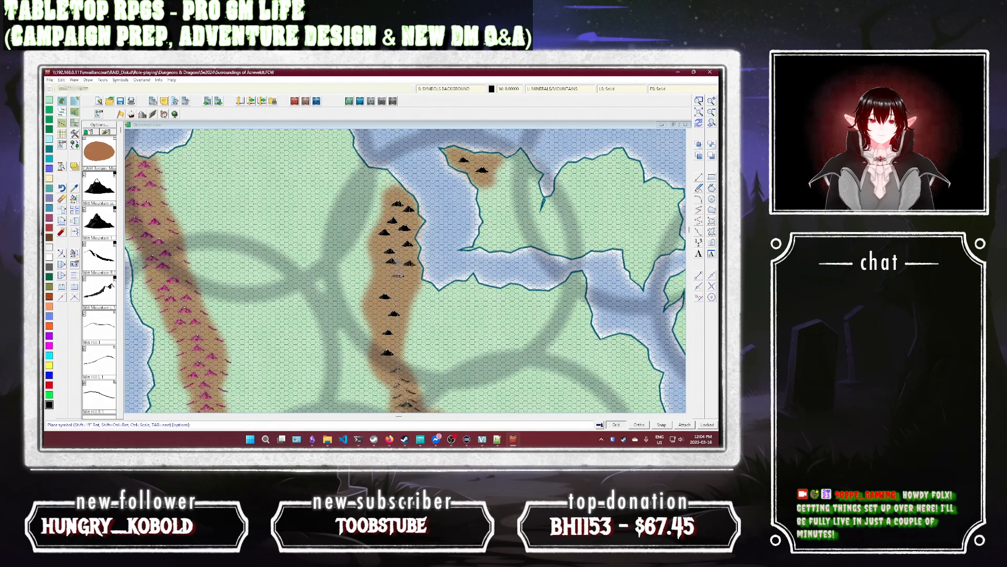
click(381, 282)
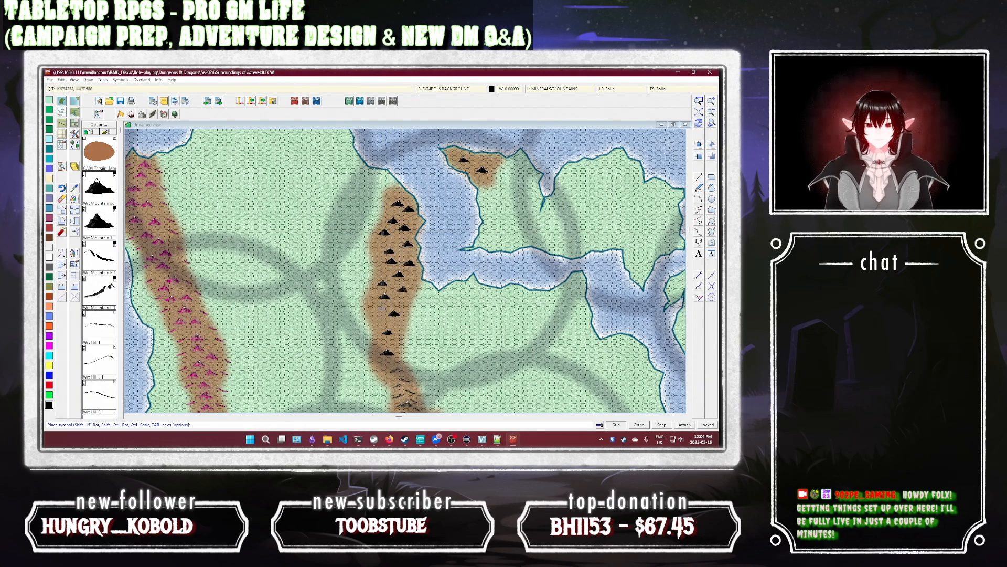
click(380, 309)
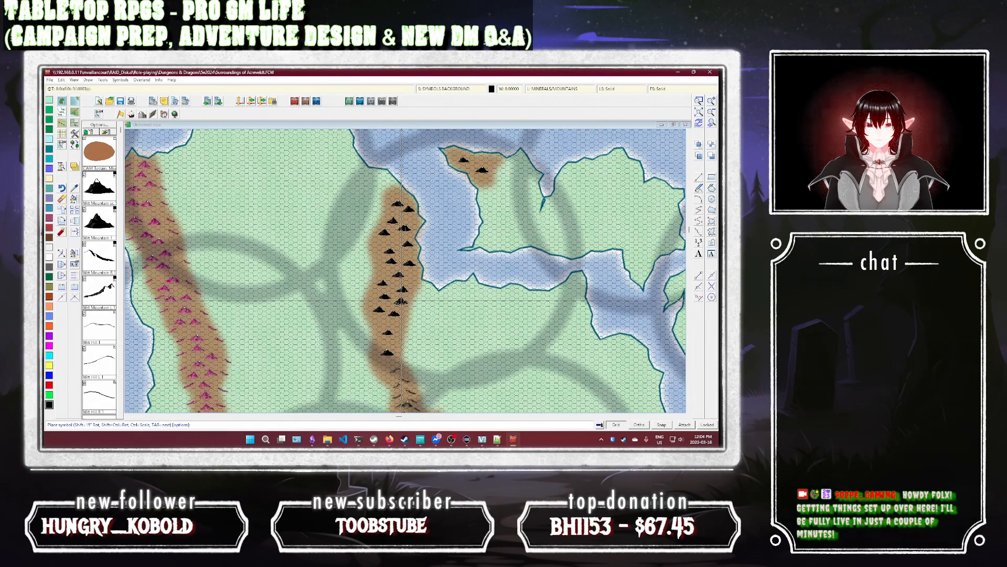
click(391, 341)
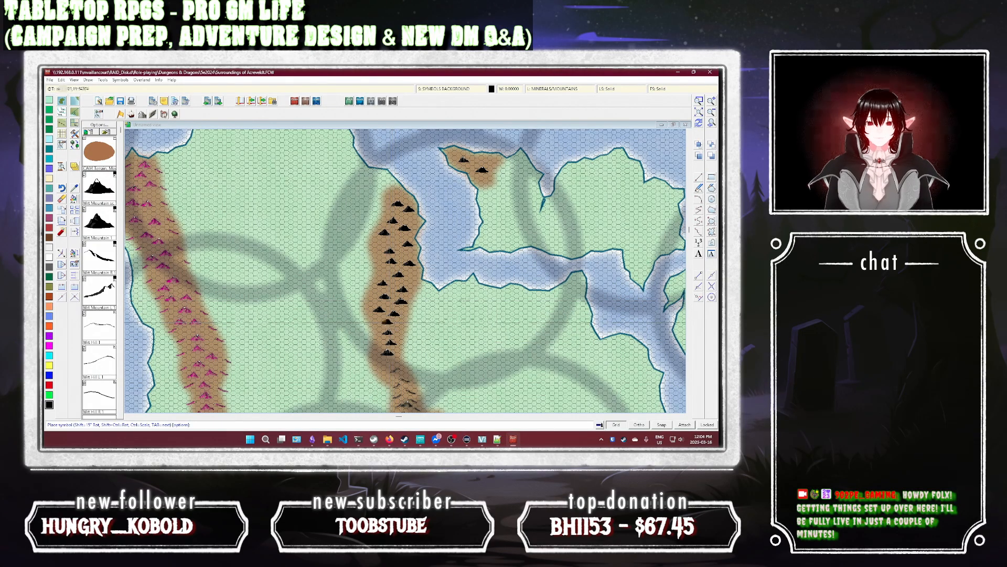
Step: Add more mountains to the peninsula patch and place ridge symbols over both the patch and the central range
click(483, 160)
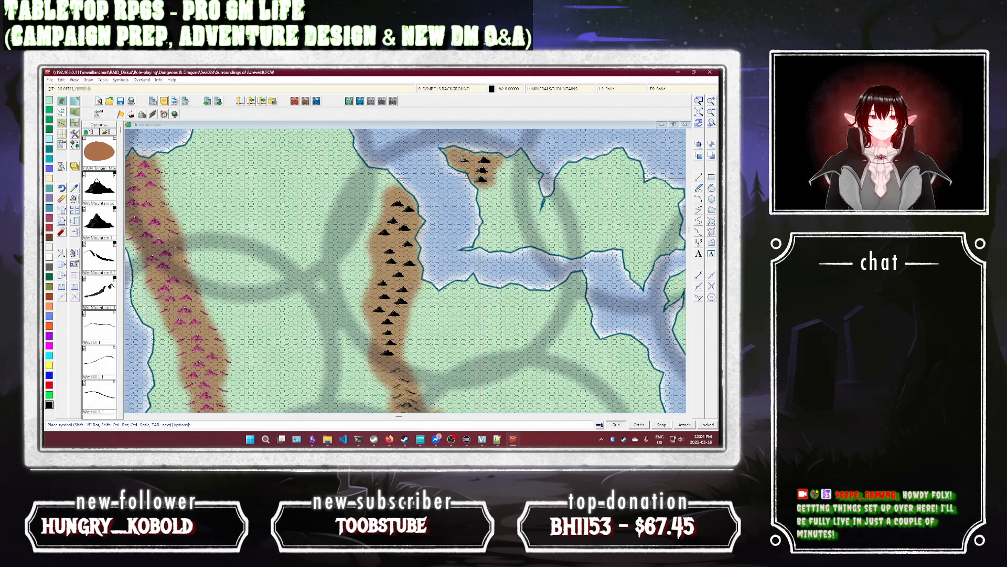
click(452, 154)
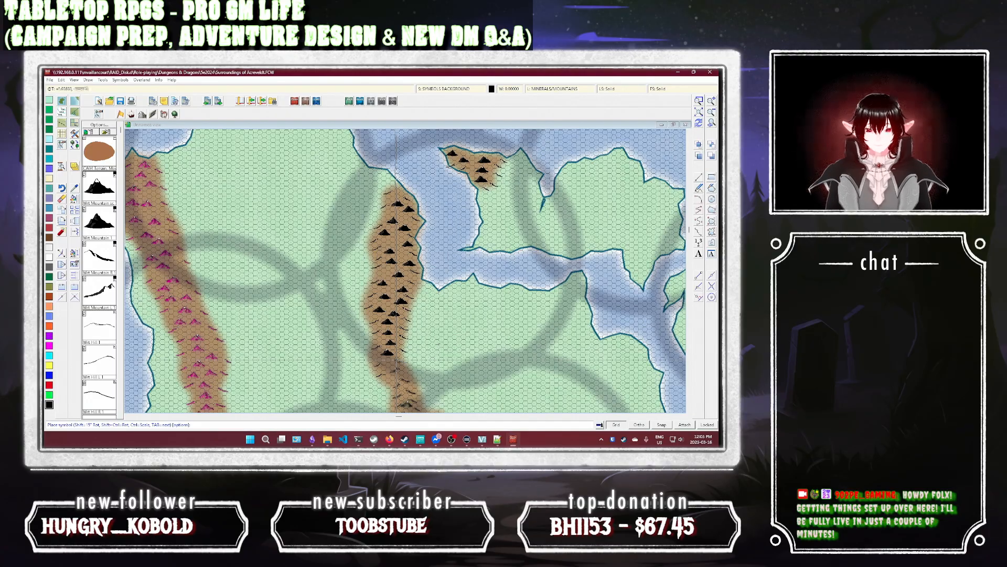
key(Escape)
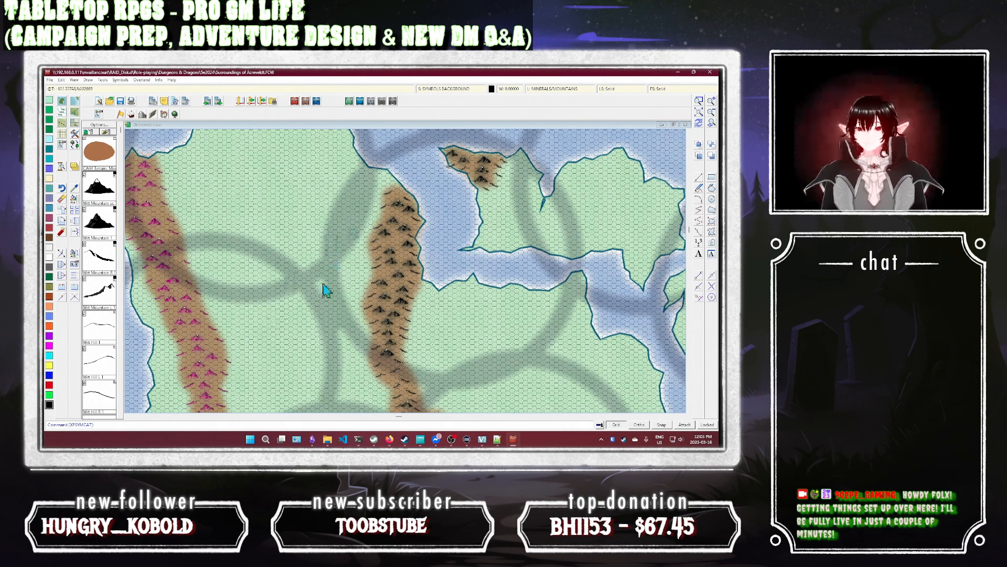
Step: Place hill symbols beside the western edge of the magenta mountain range
middle_click(304, 322)
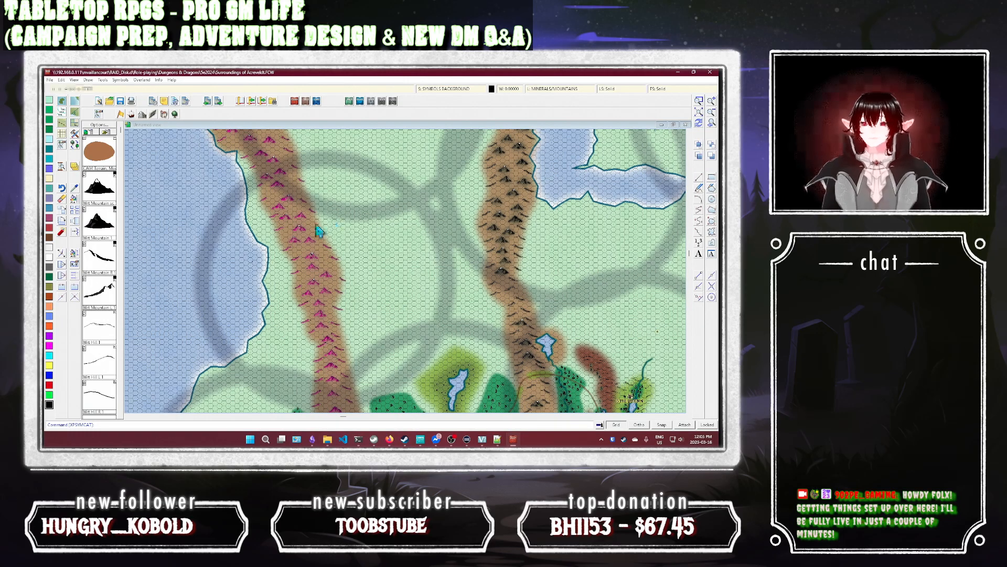
click(108, 357)
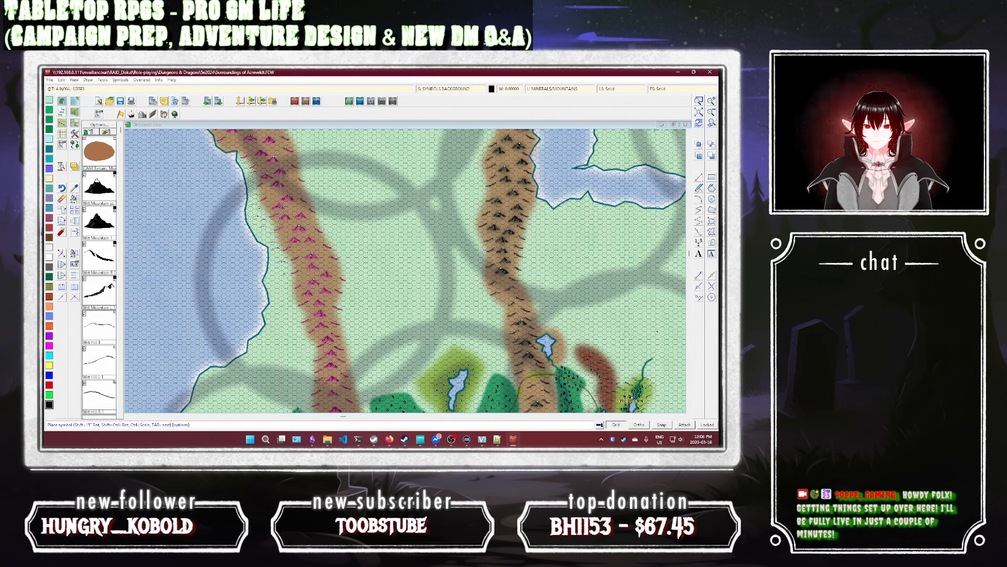
key(Escape)
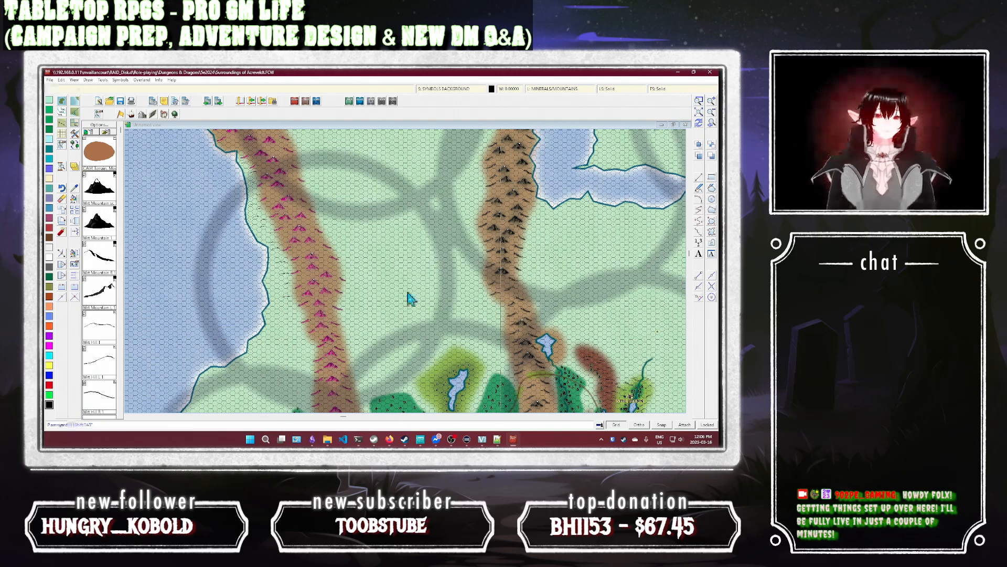
Step: Hide the GRID sheet in the drawing sheets and effects settings
click(445, 90)
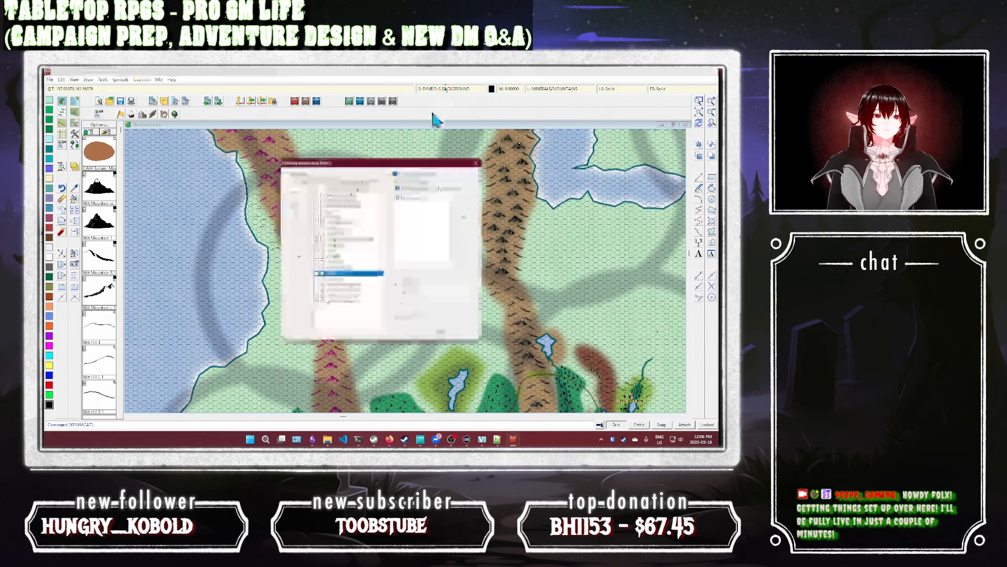
click(330, 273)
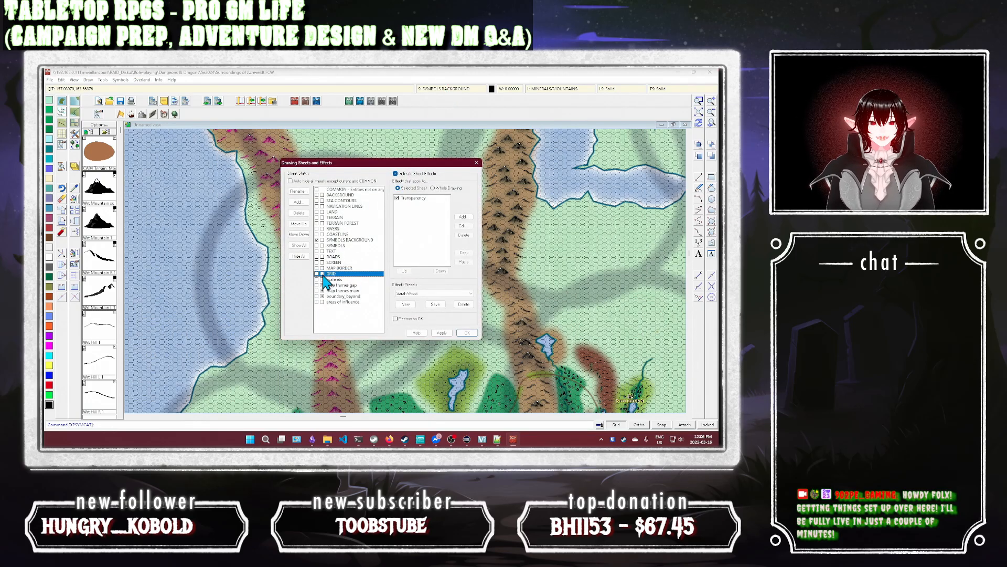
click(467, 333)
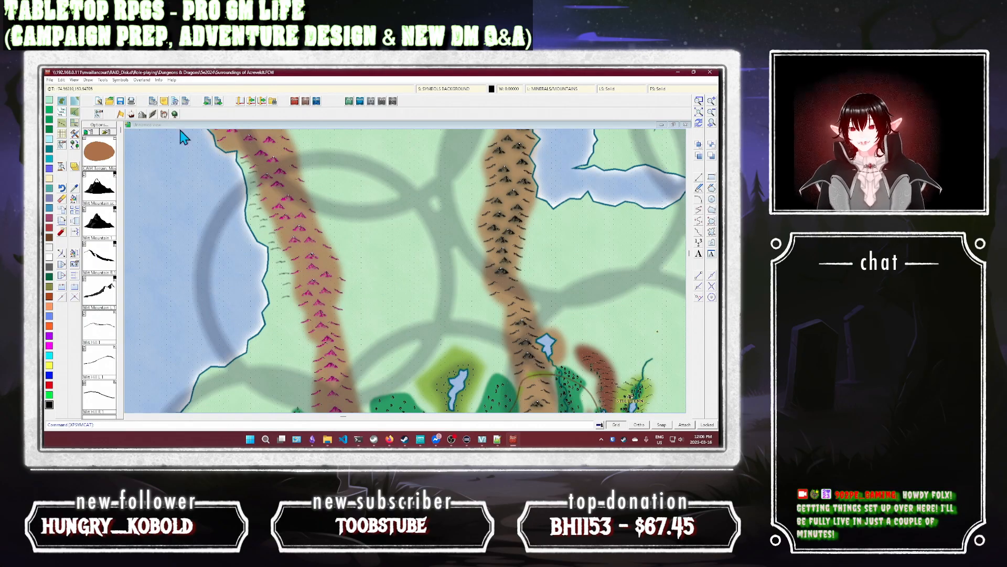
Step: Scatter hill symbols along the outer edges of the western and central ranges and around the peninsula's mountain patch
click(93, 360)
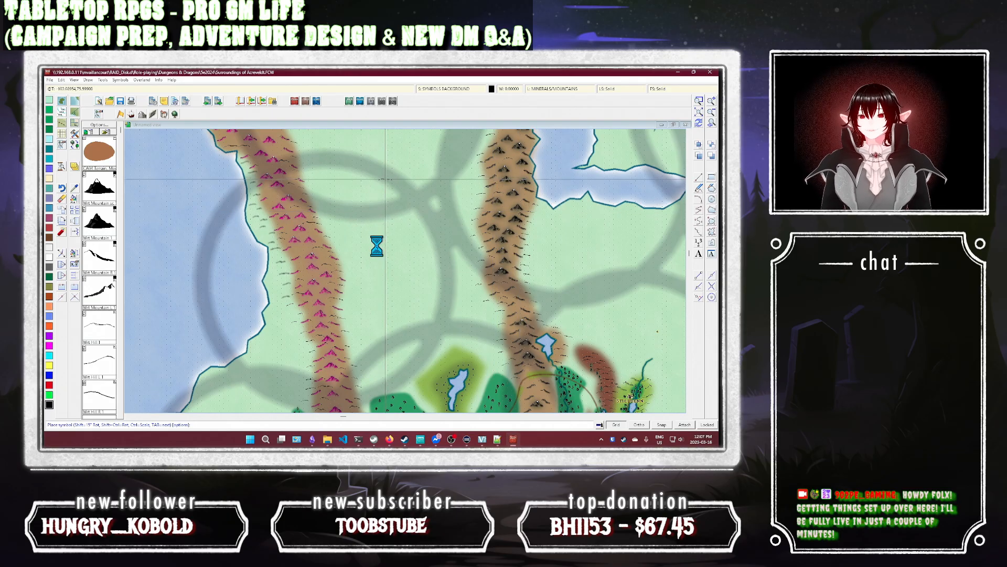
scroll(377, 245, up, 2)
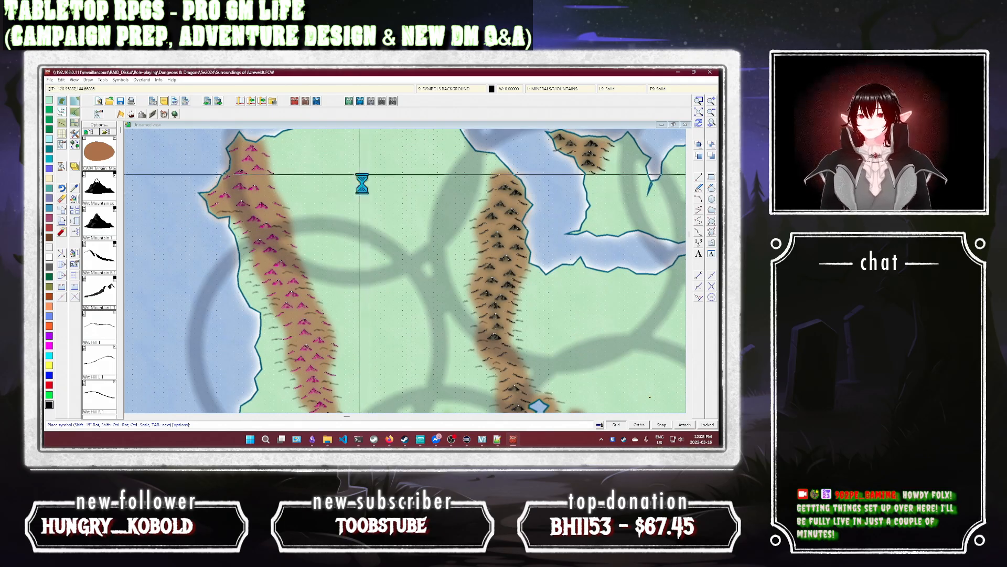
scroll(366, 202, up, 1)
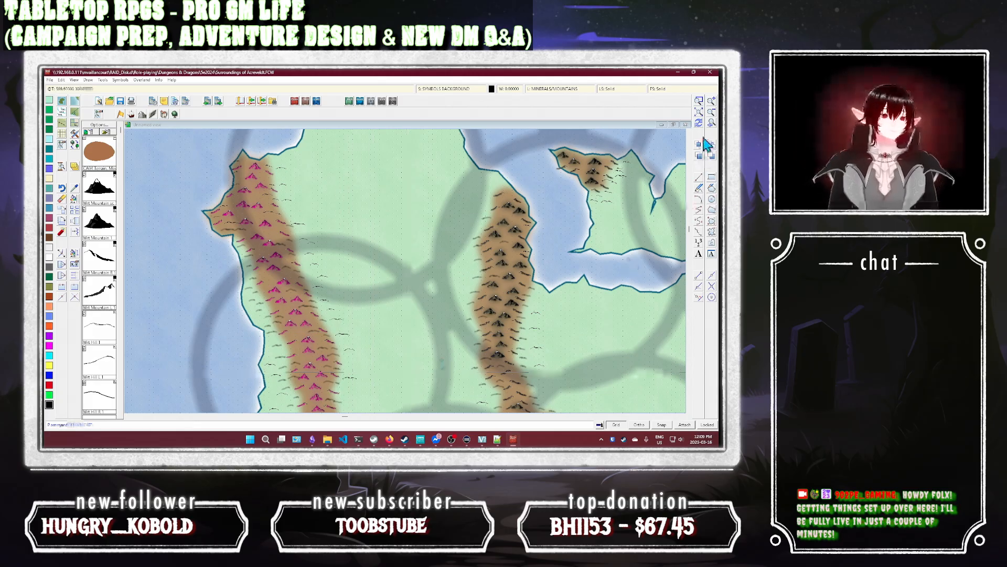
Step: Select the River, Lakes drawing tool for adding a lake to the overland map
click(712, 112)
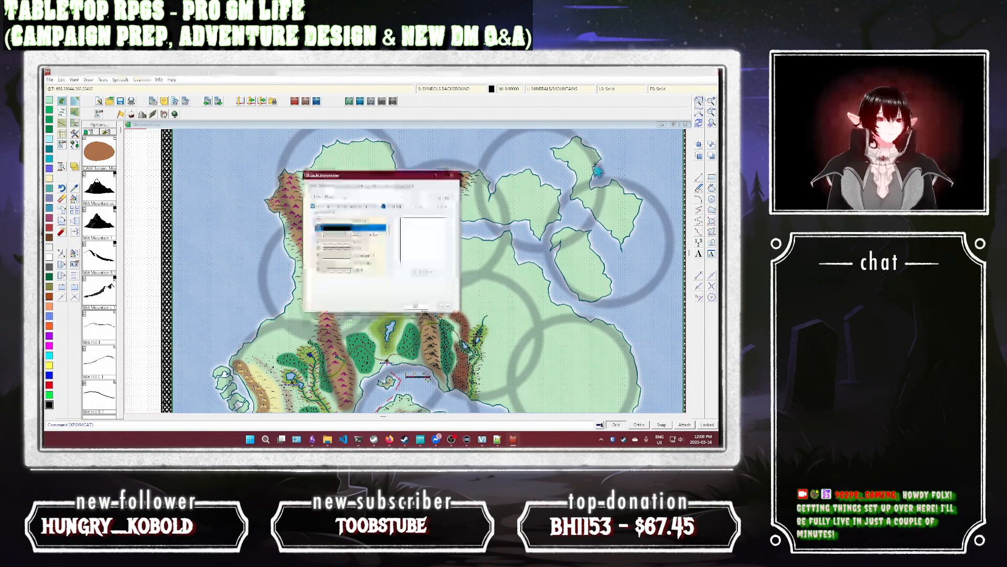
click(346, 262)
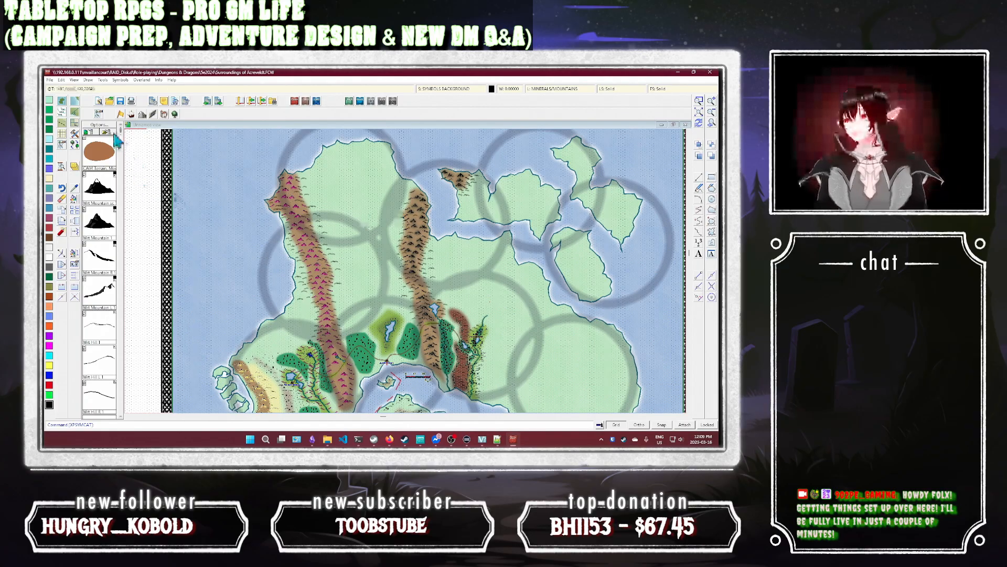
click(75, 122)
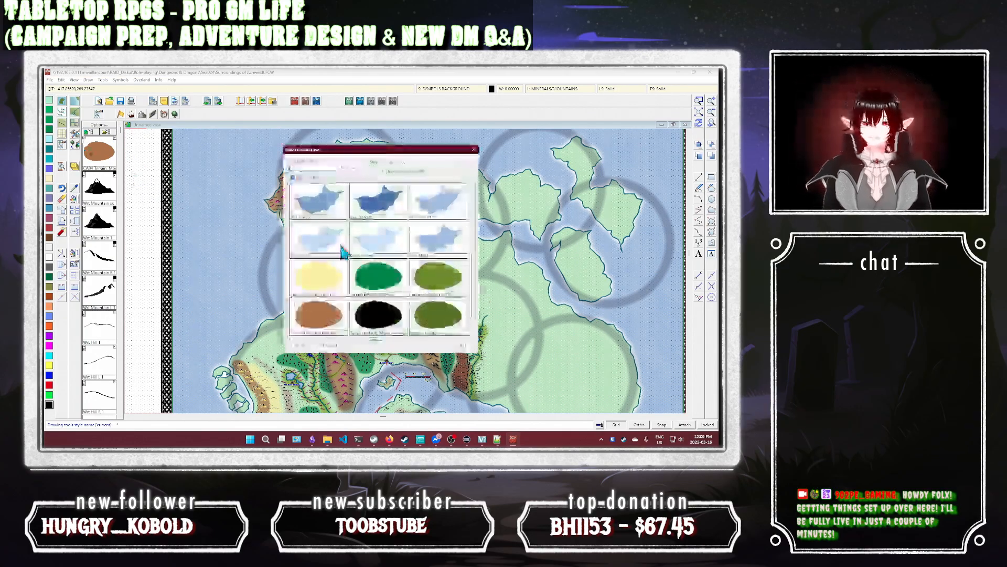
scroll(409, 257, up, 4)
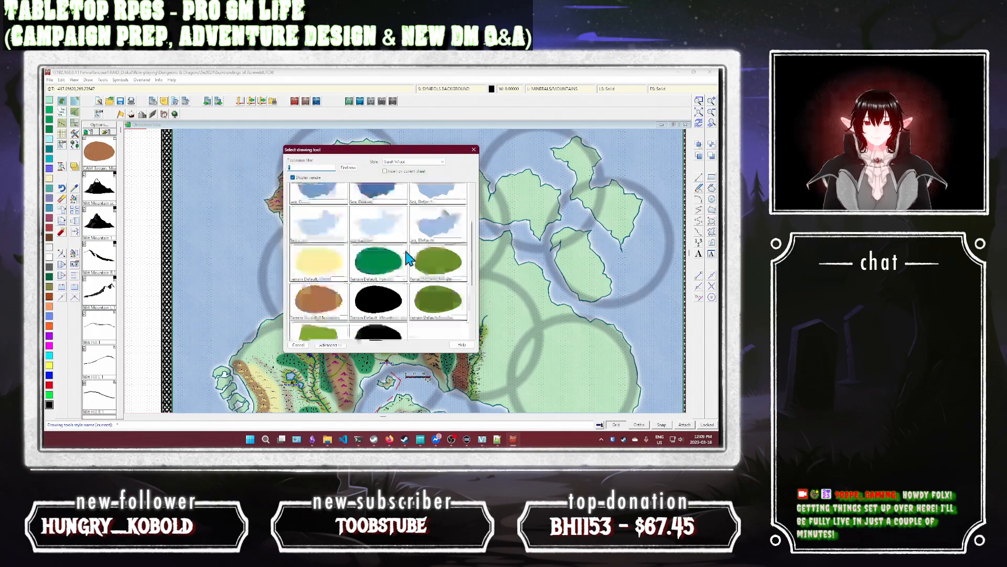
double_click(380, 277)
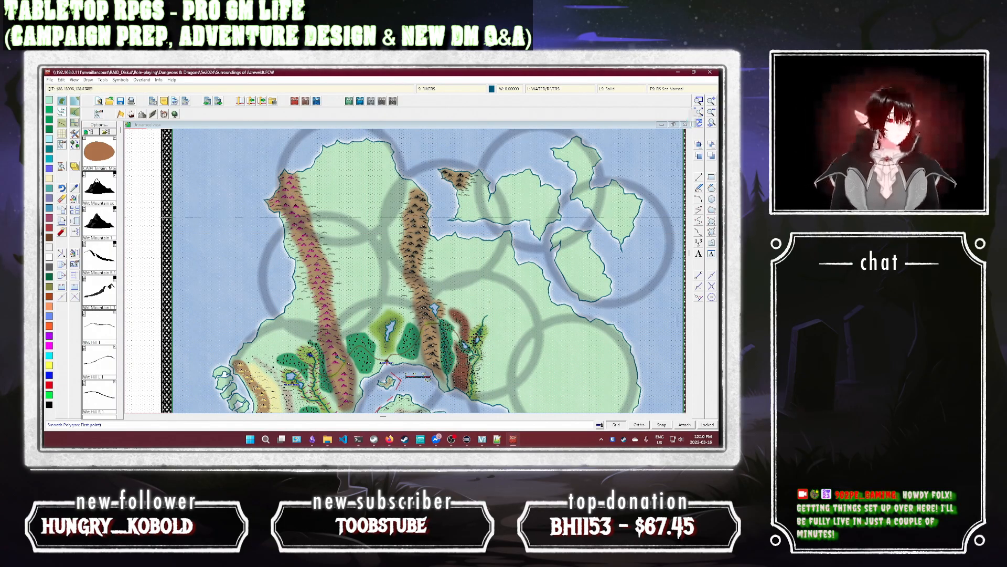
Step: Draw an irregular smooth-polygon lake, elongated north to south, in the lowland between the western magenta and central mountain ranges
click(699, 101)
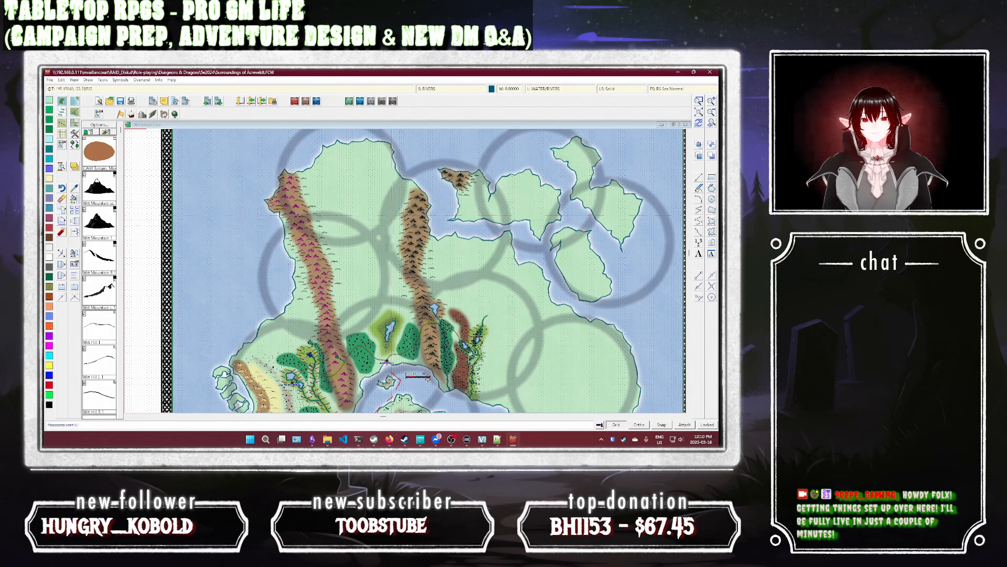
click(350, 272)
scroll(394, 262, down, 1)
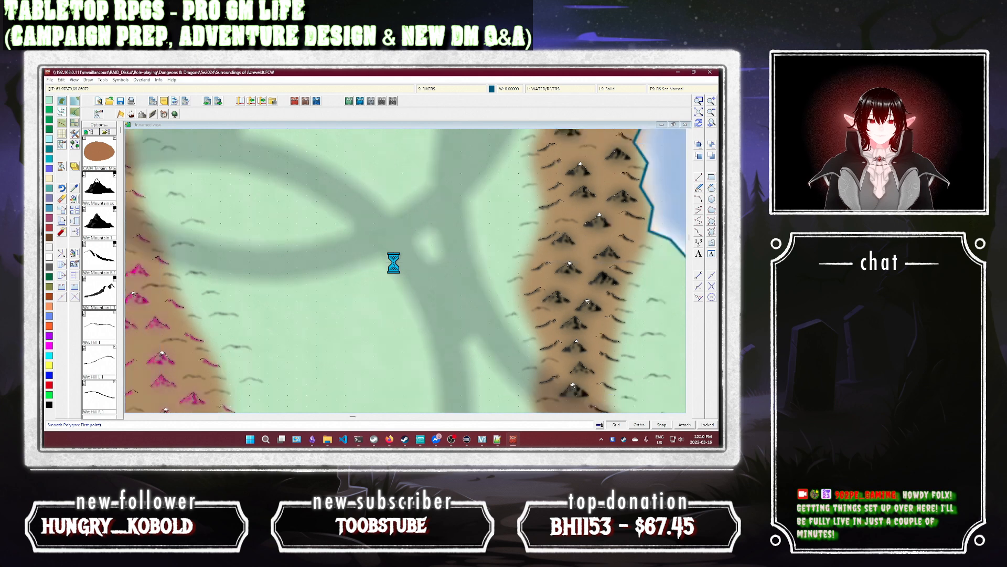
scroll(393, 263, down, 2)
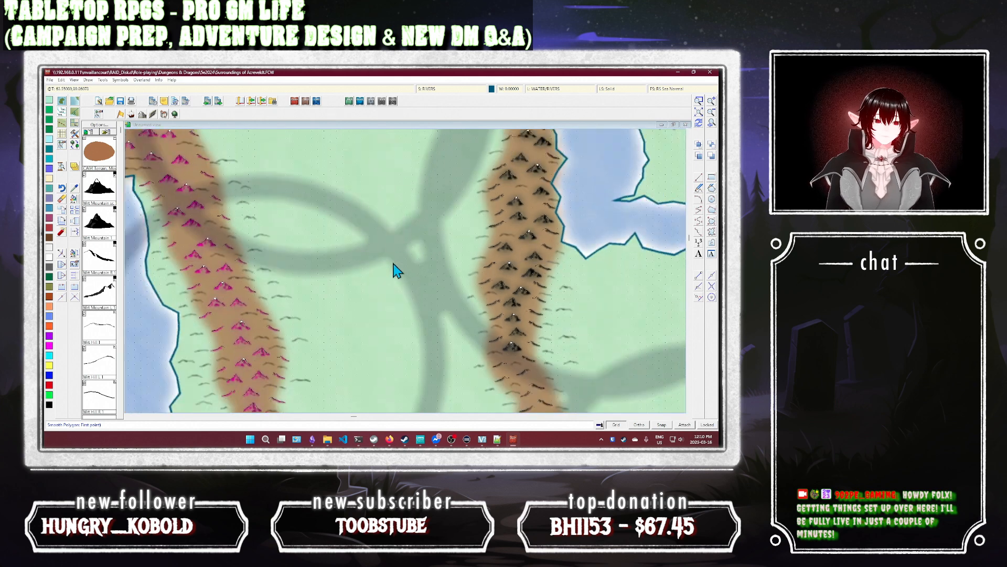
click(414, 330)
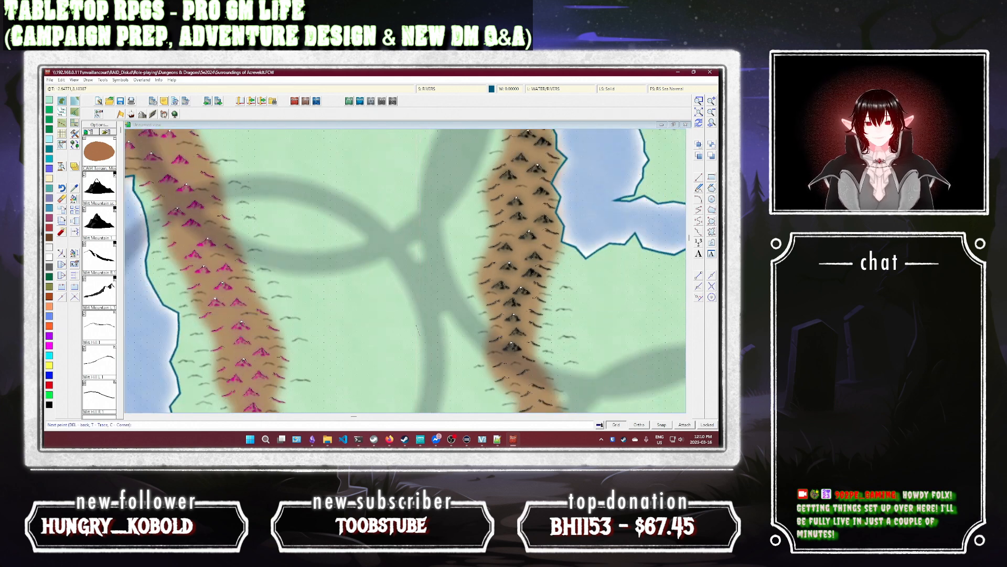
click(422, 299)
click(406, 289)
click(407, 262)
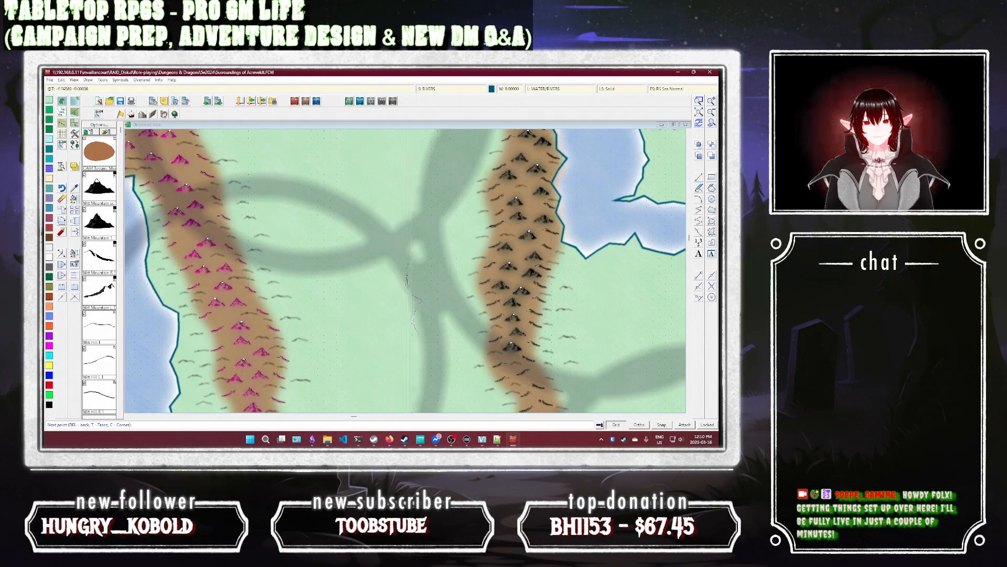
click(399, 260)
click(388, 240)
click(369, 236)
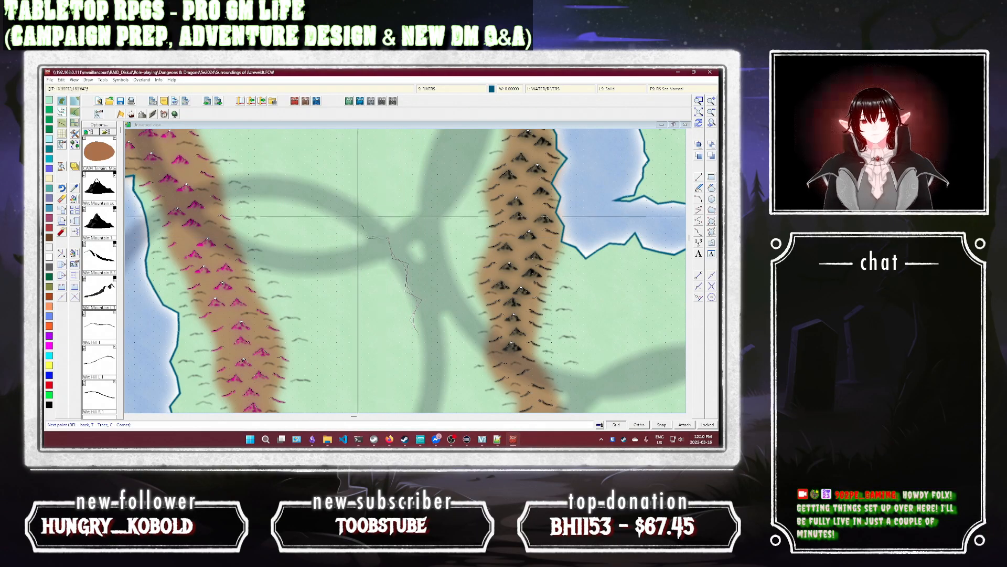
click(361, 219)
click(391, 223)
click(407, 217)
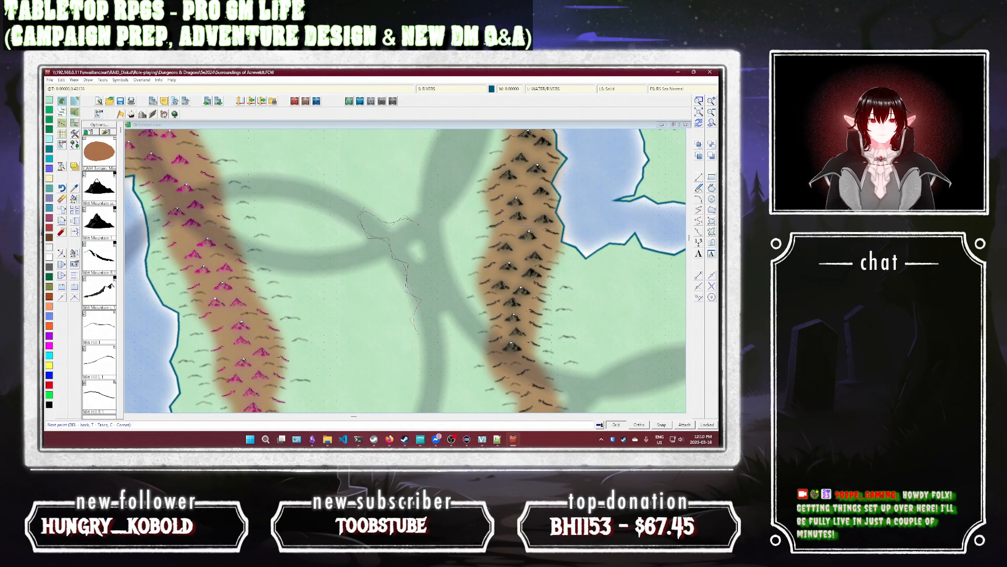
click(422, 213)
click(438, 196)
click(456, 210)
click(441, 223)
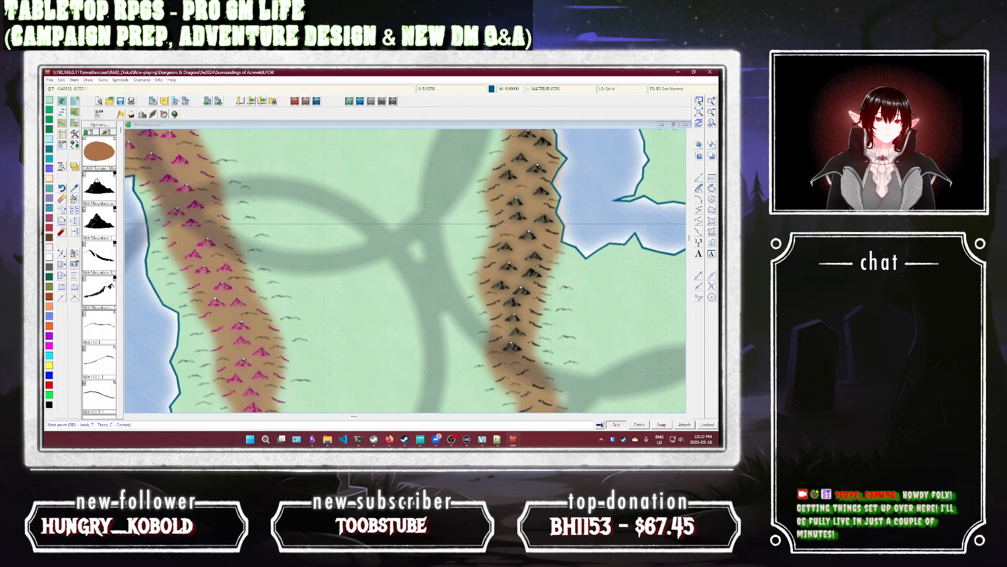
click(460, 261)
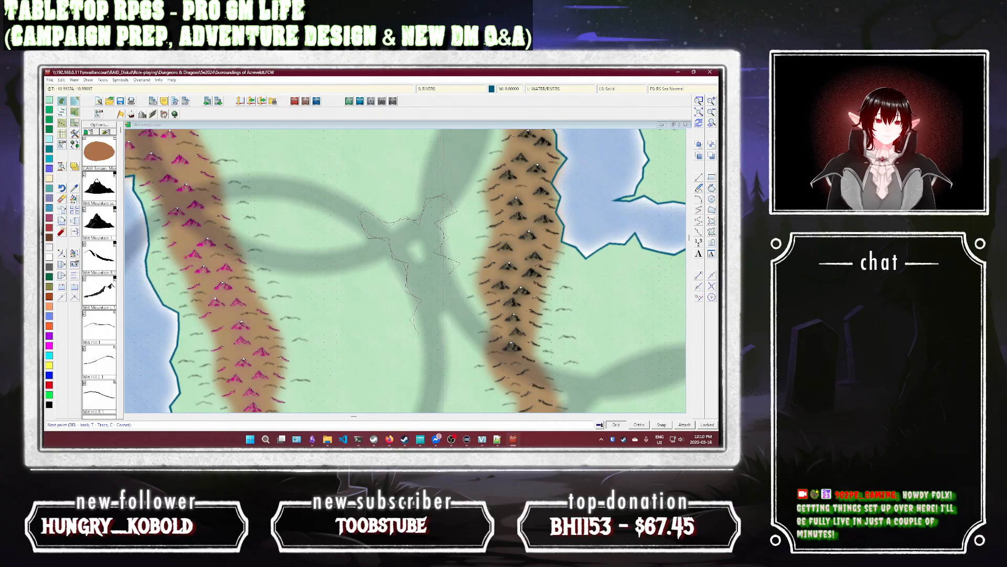
click(443, 281)
click(468, 293)
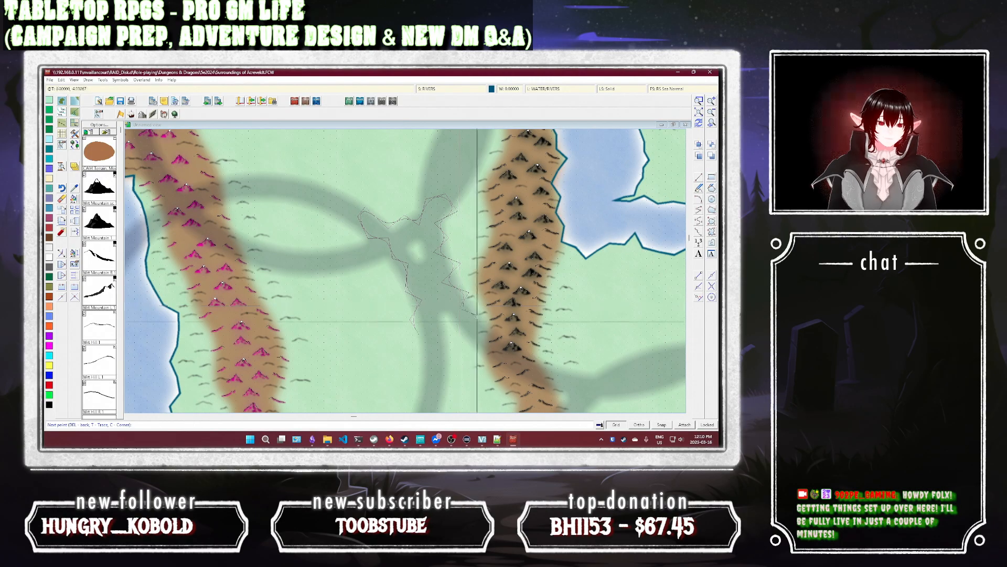
click(461, 301)
right_click(477, 317)
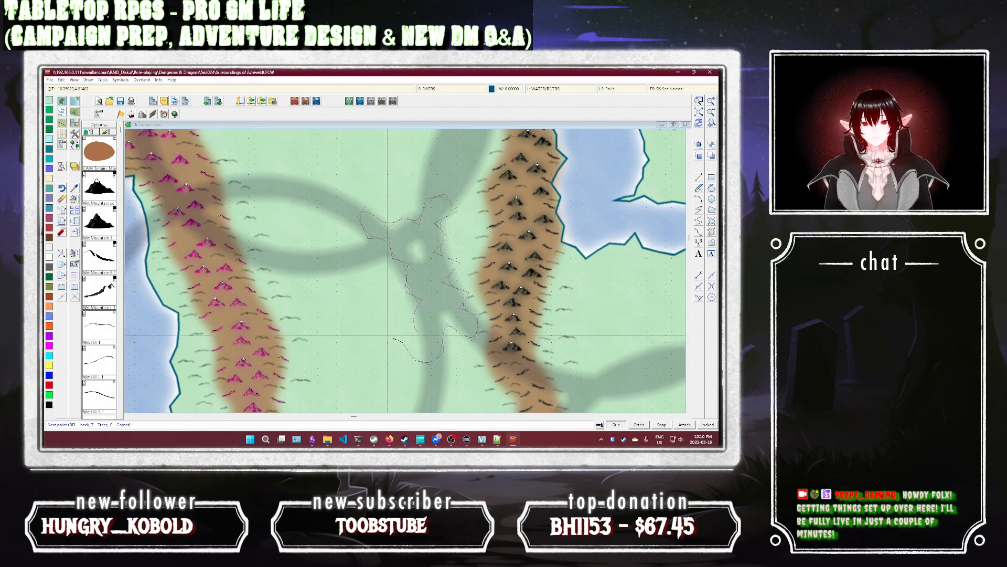
right_click(403, 328)
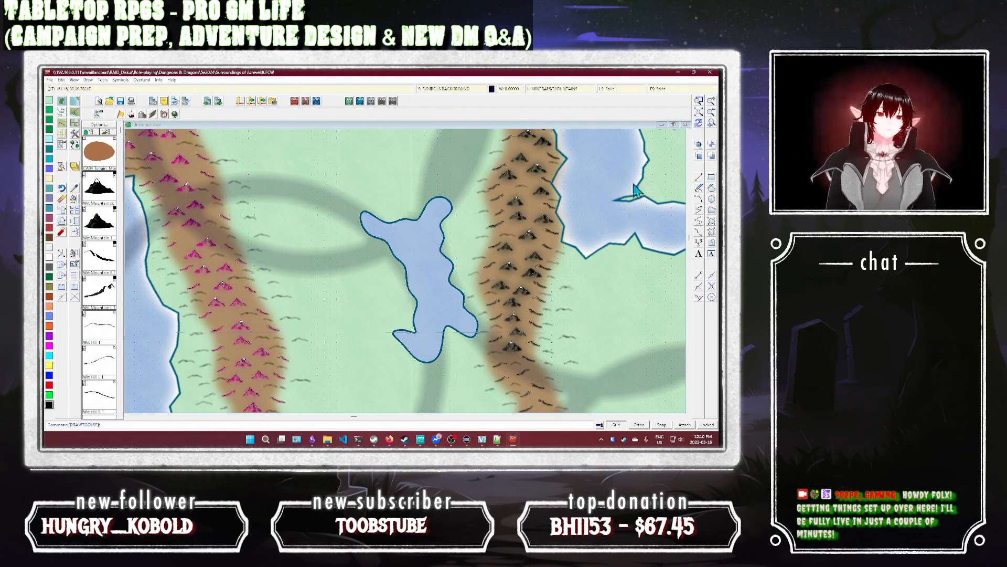
click(693, 126)
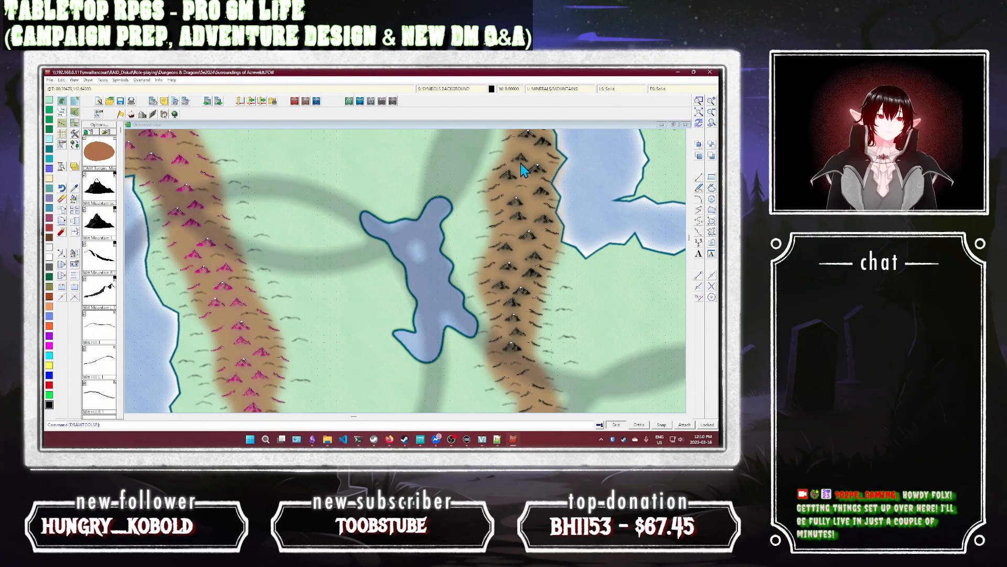
Step: Draw a fractal river from the western magenta range eastward to the lake's southwestern arm
drag(492, 161, 447, 197)
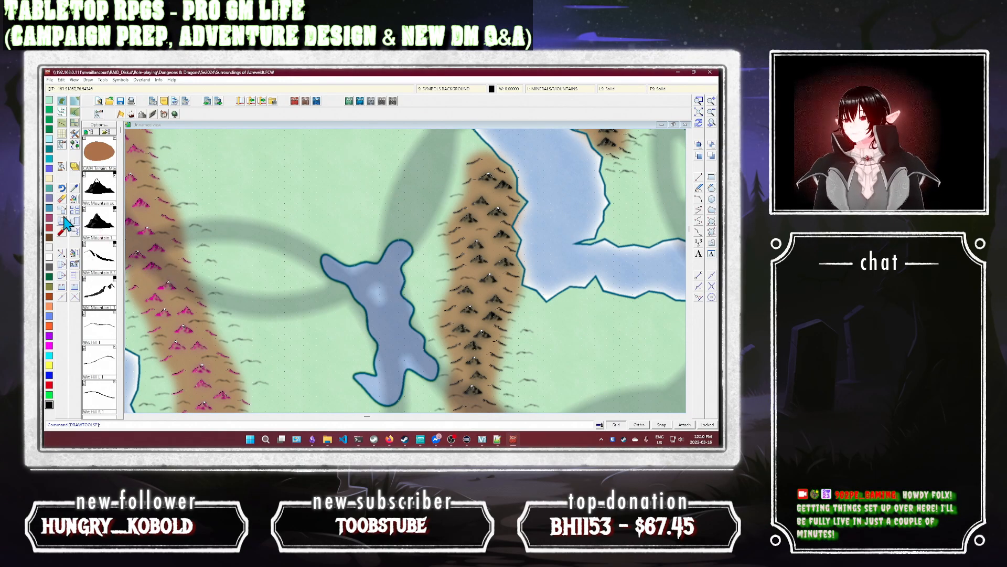
click(74, 144)
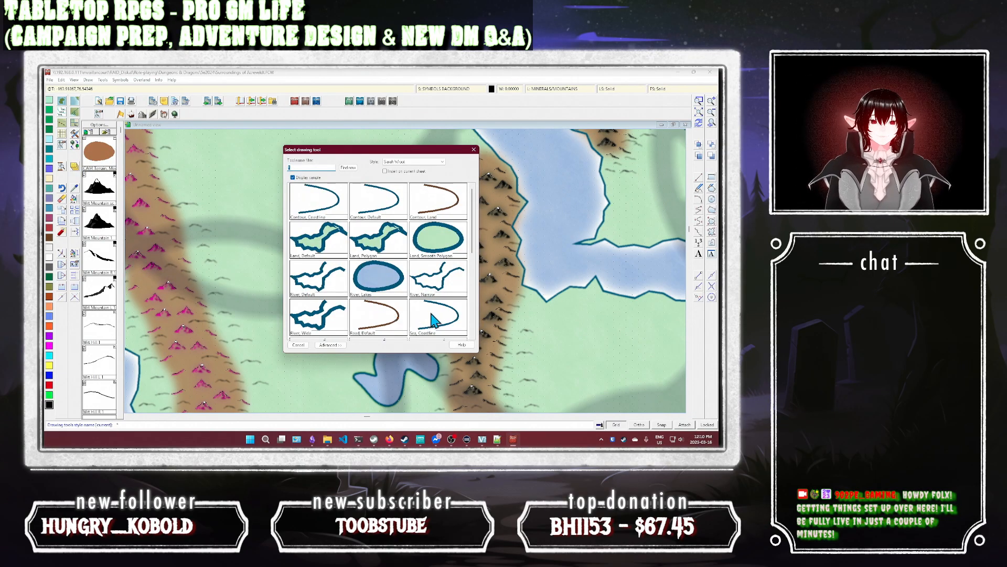
scroll(436, 319, down, 5)
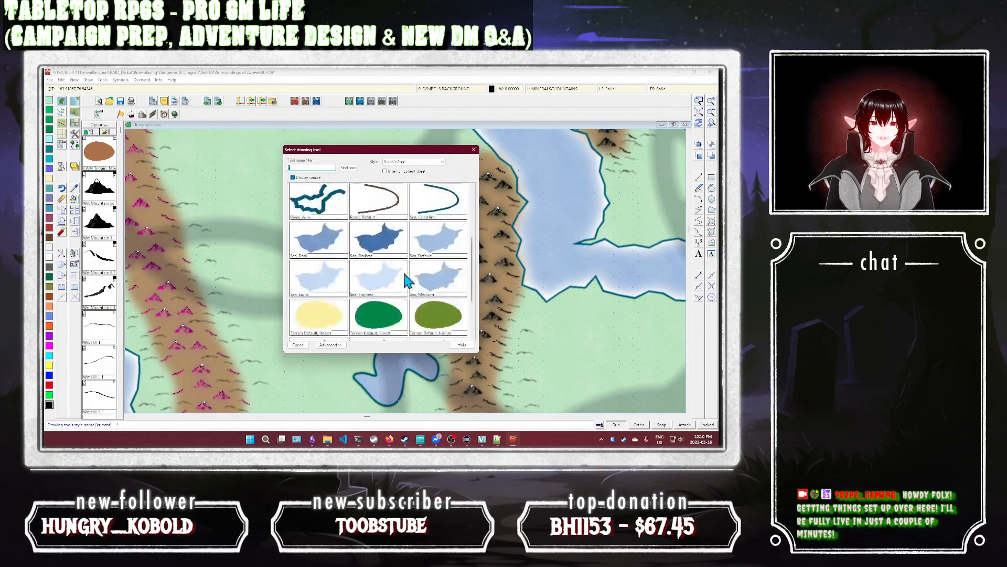
scroll(385, 270, up, 5)
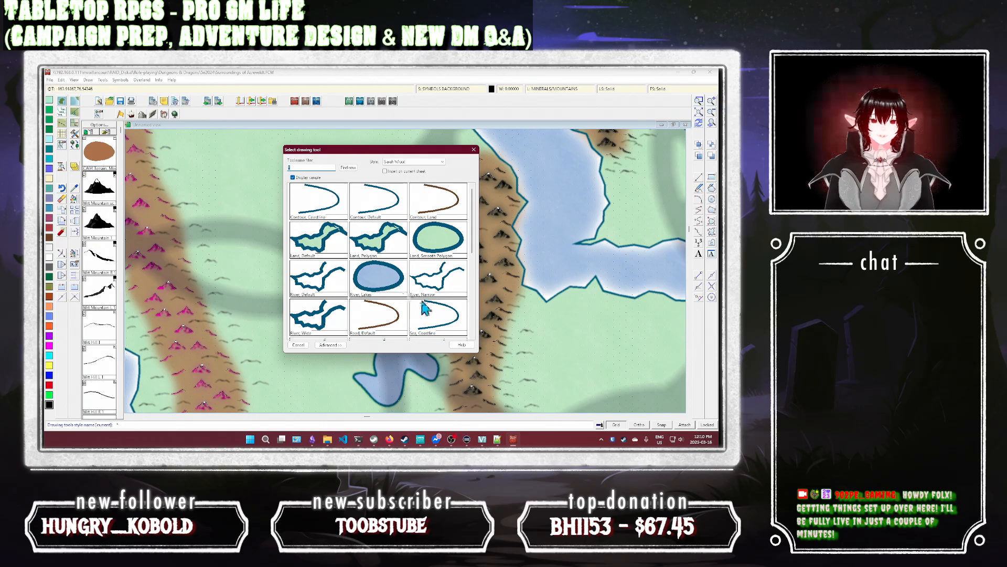
scroll(425, 309, down, 3)
scroll(424, 310, up, 3)
double_click(377, 277)
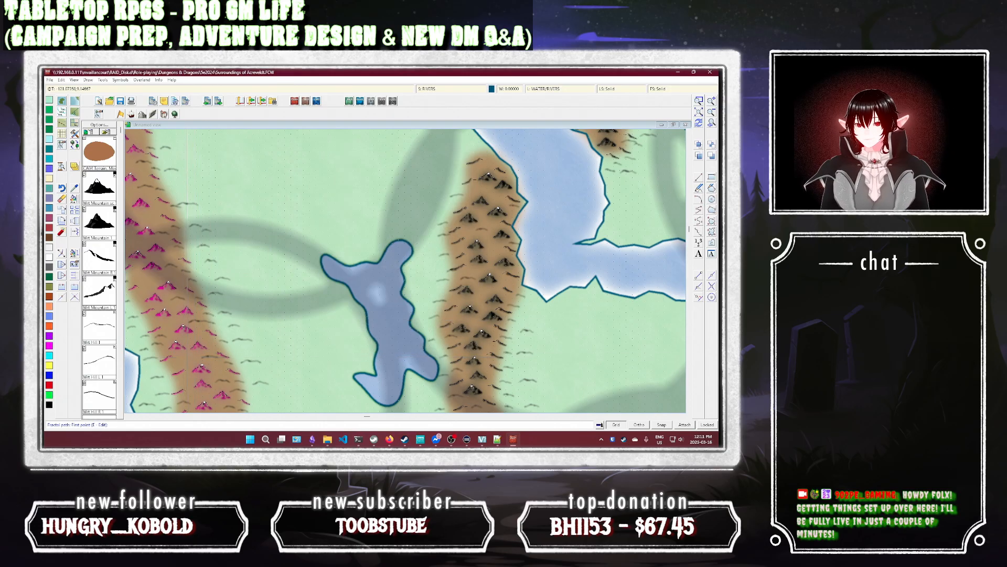
click(195, 339)
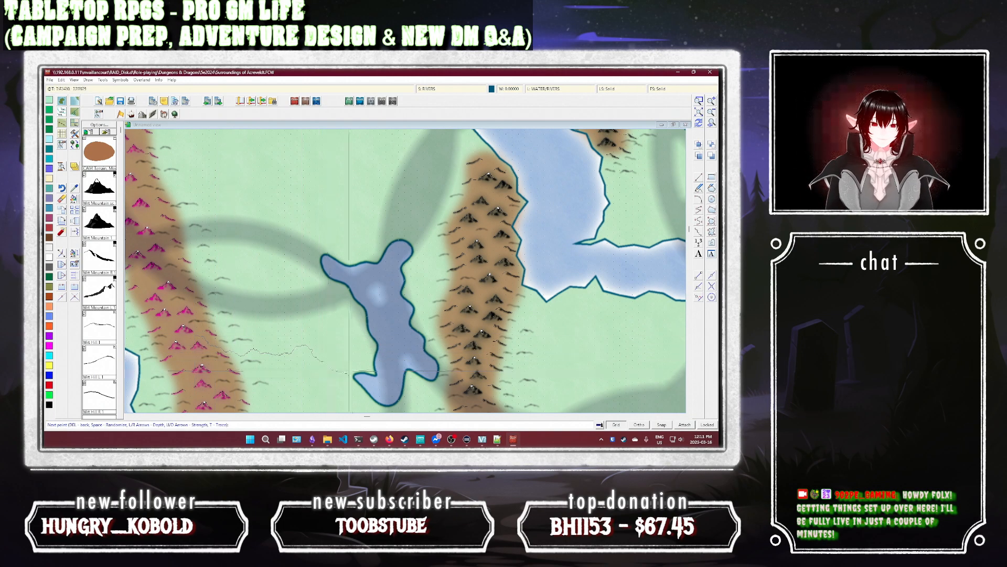
click(354, 376)
right_click(354, 376)
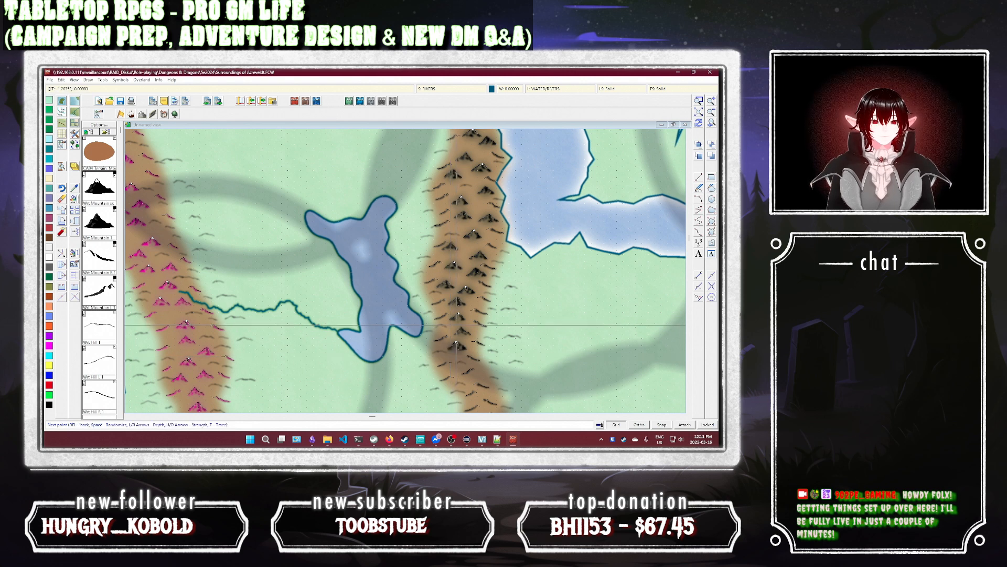
Step: Draw two short fractal rivers from the central range, one to the lake's southeastern tip and one to its eastern shore
click(447, 321)
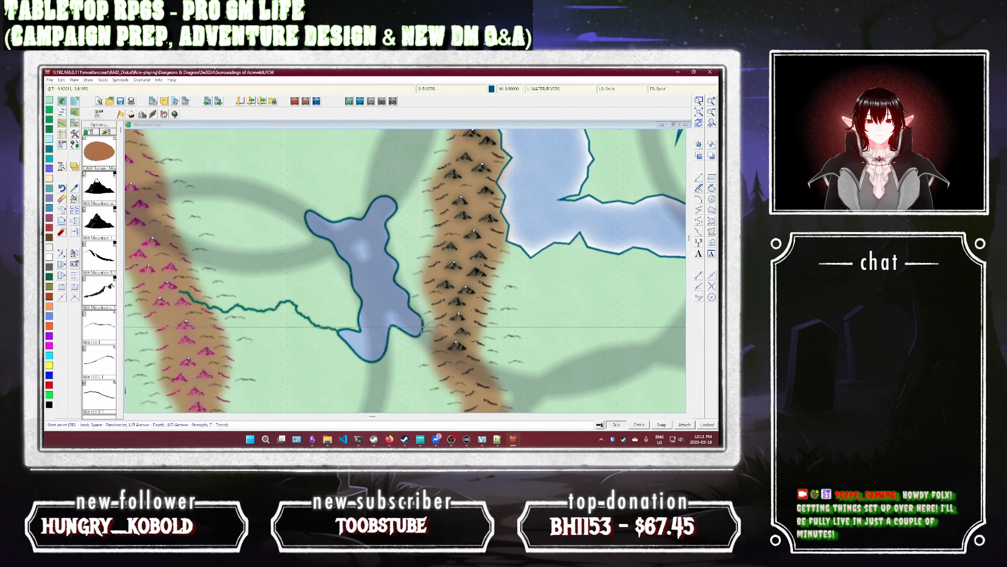
click(423, 327)
right_click(423, 327)
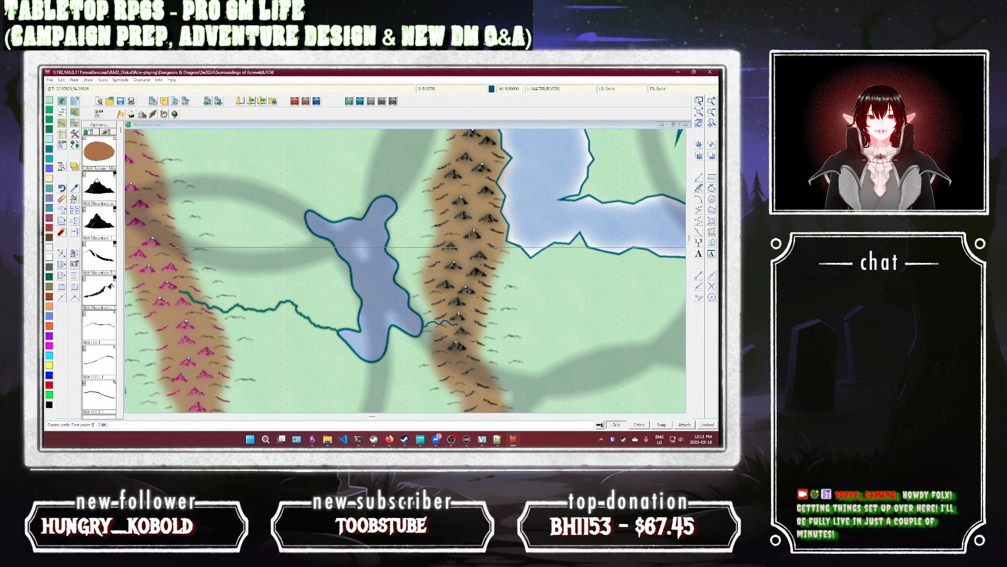
click(454, 256)
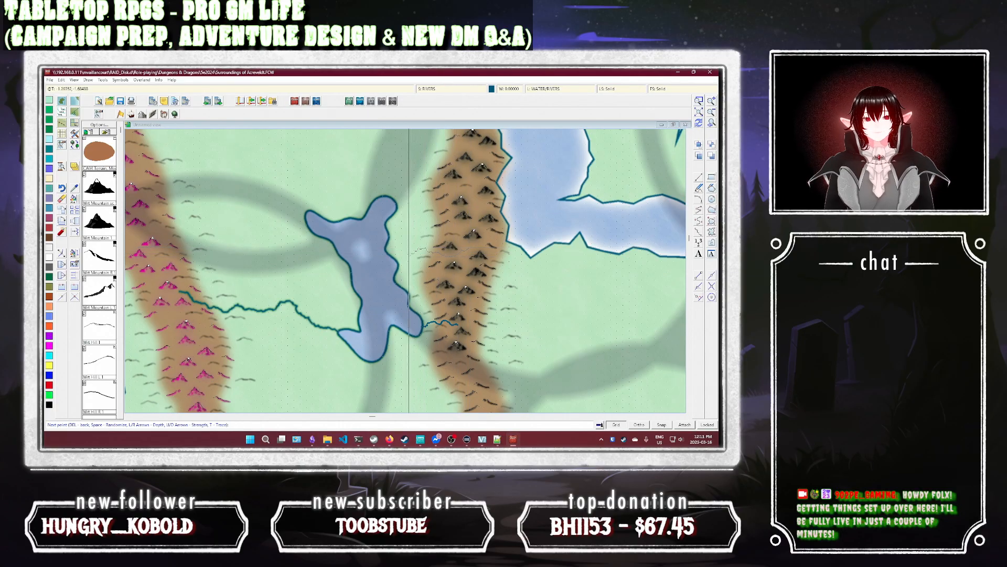
click(397, 261)
right_click(397, 262)
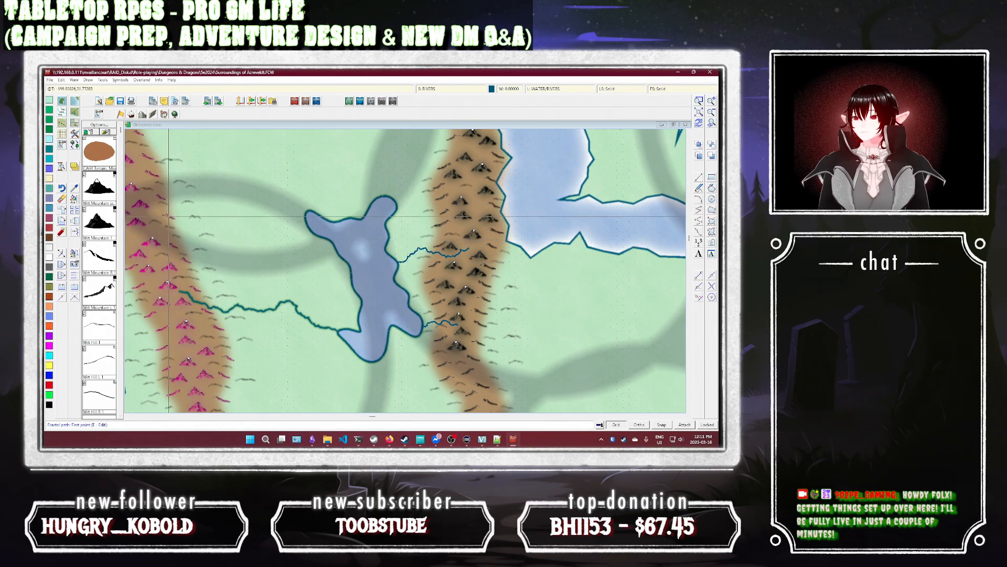
Step: Draw a second river from the western magenta range to the lake's northwestern tip and end the river tool
click(138, 212)
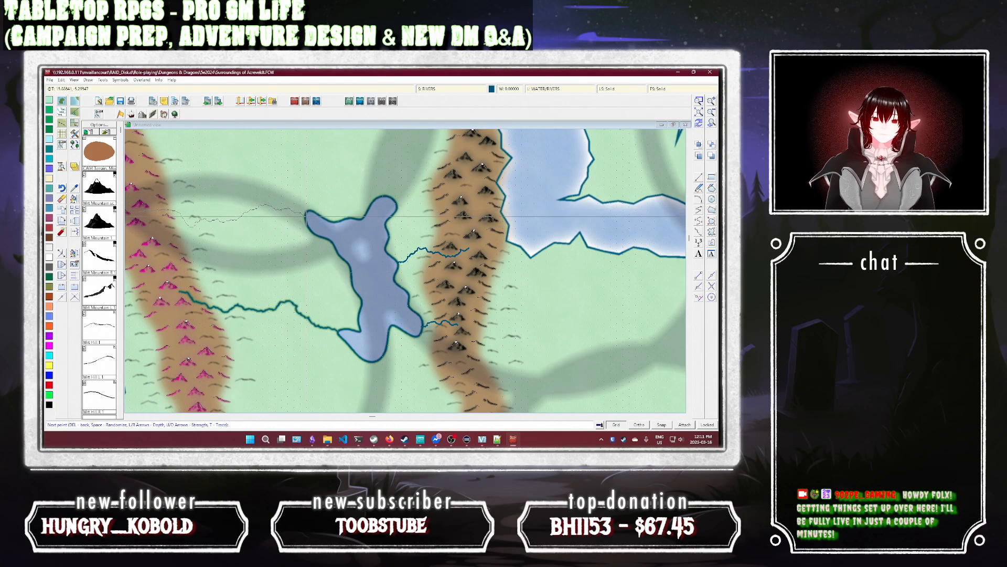
click(308, 219)
right_click(308, 218)
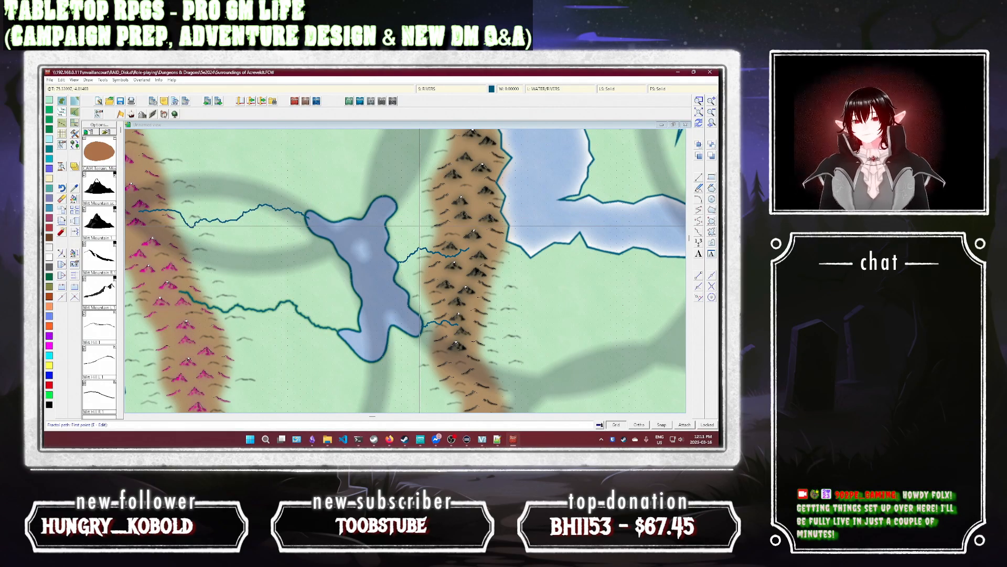
key(Escape)
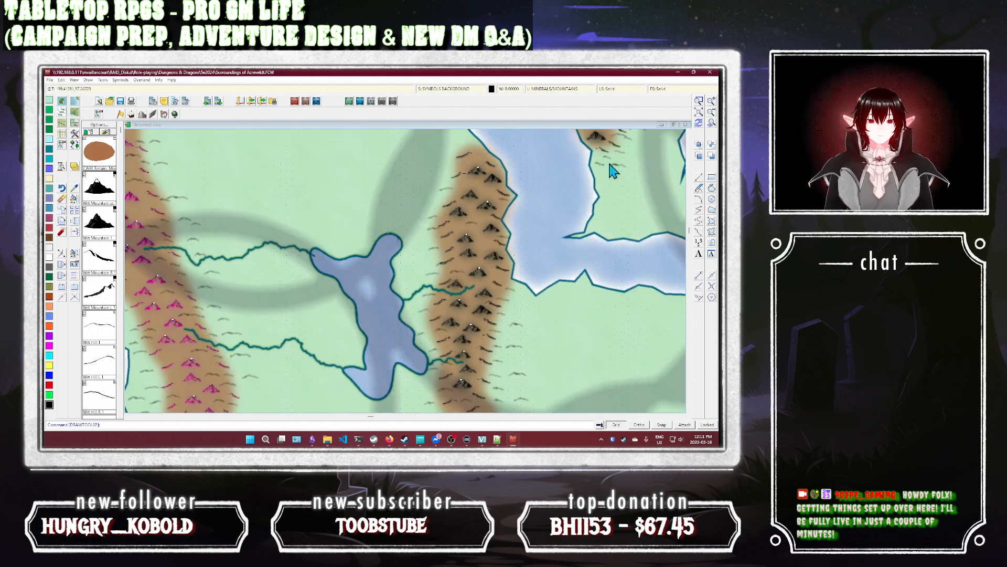
Step: Deactivate the sheet effects for a clear view of the river mouth at the lake's northwestern tip
click(699, 101)
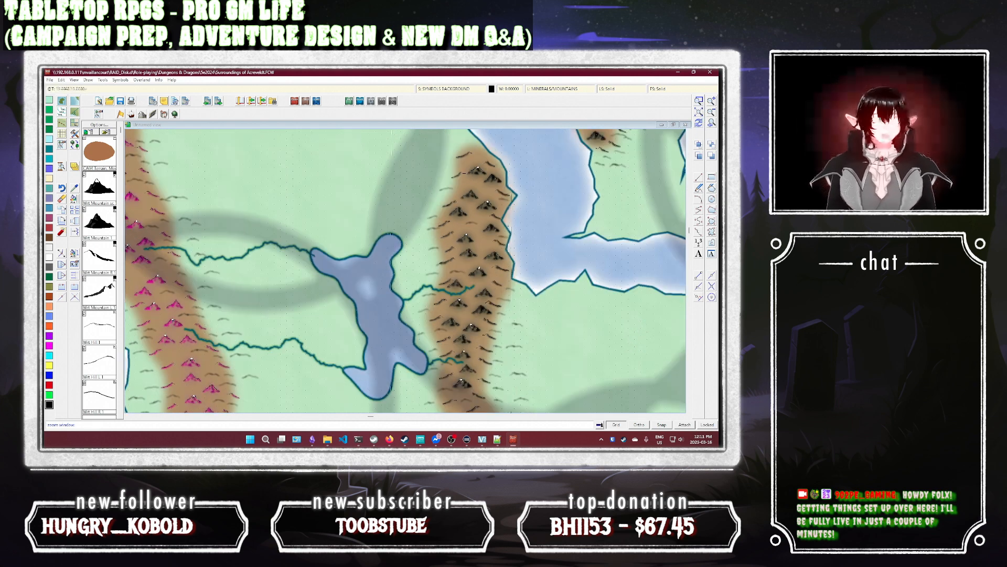
click(297, 244)
click(326, 260)
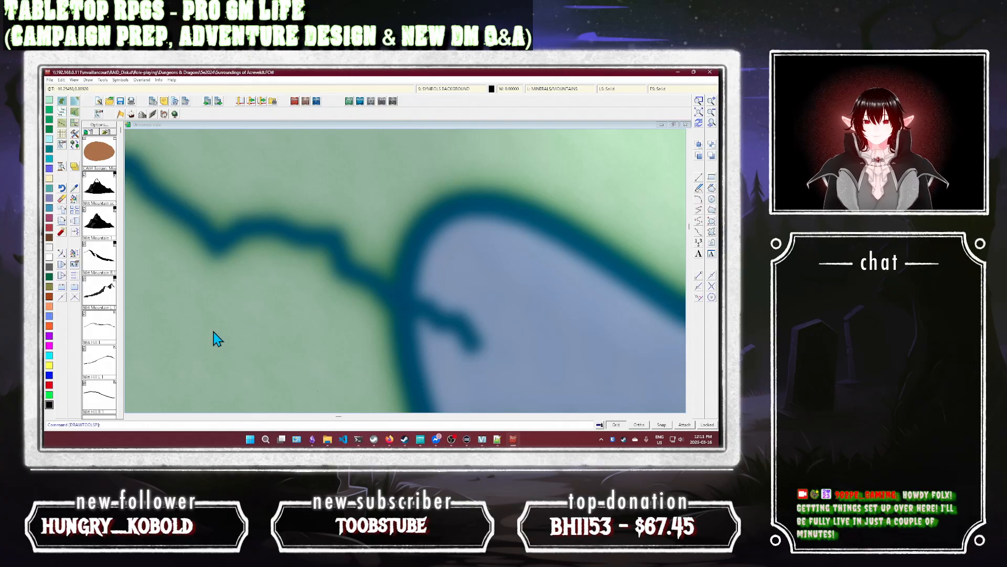
click(447, 88)
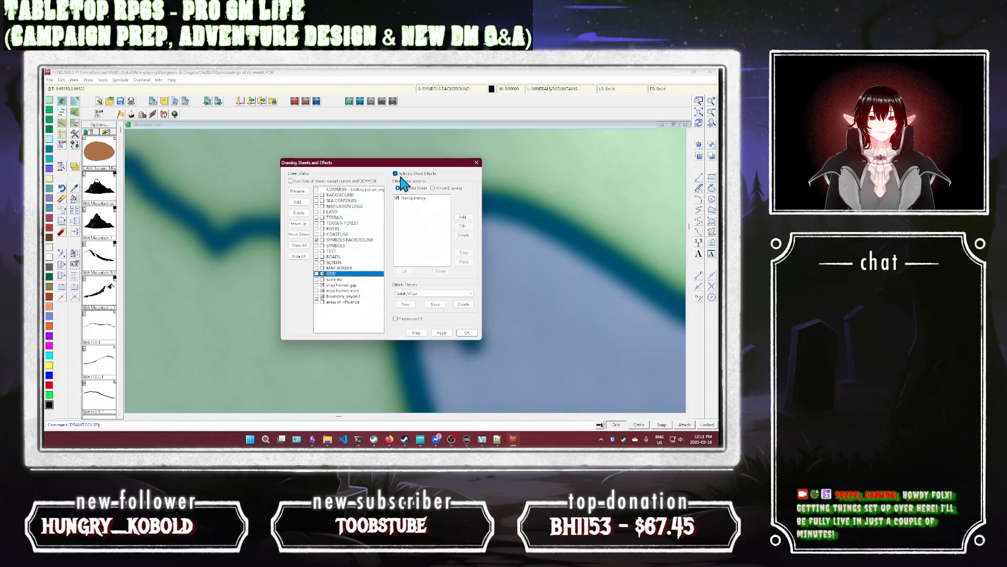
click(466, 333)
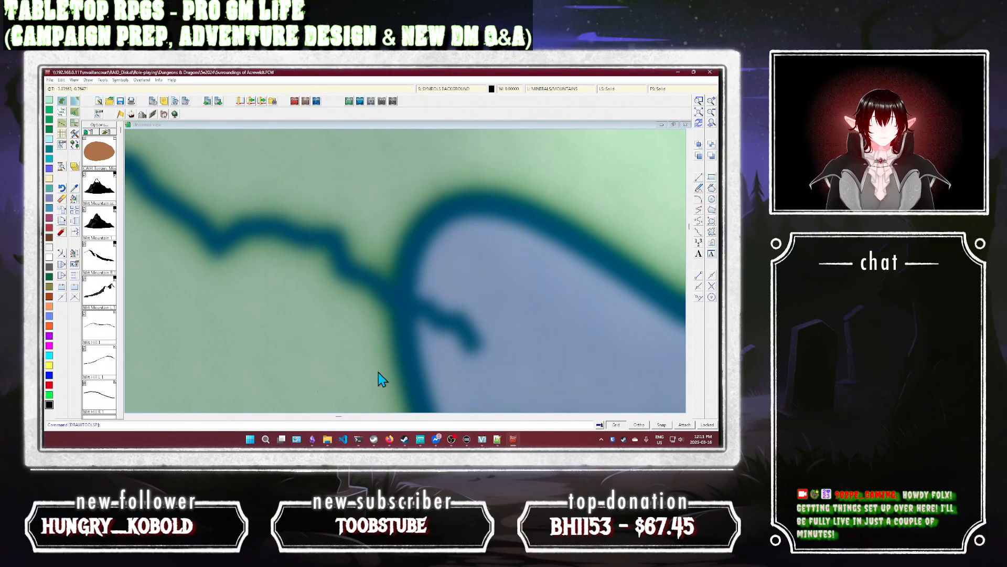
Step: Hide the areas of influence sheet
click(697, 124)
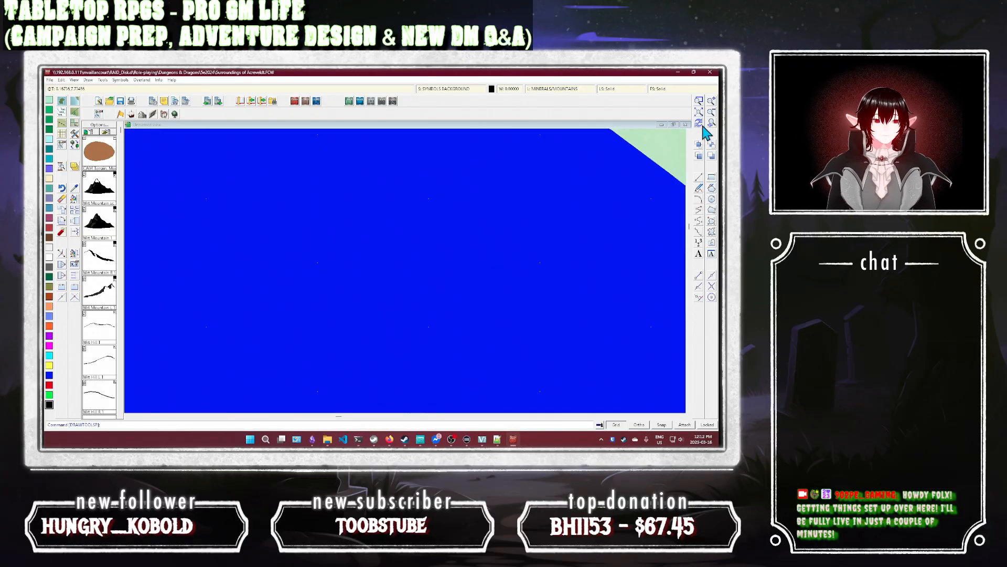
click(712, 113)
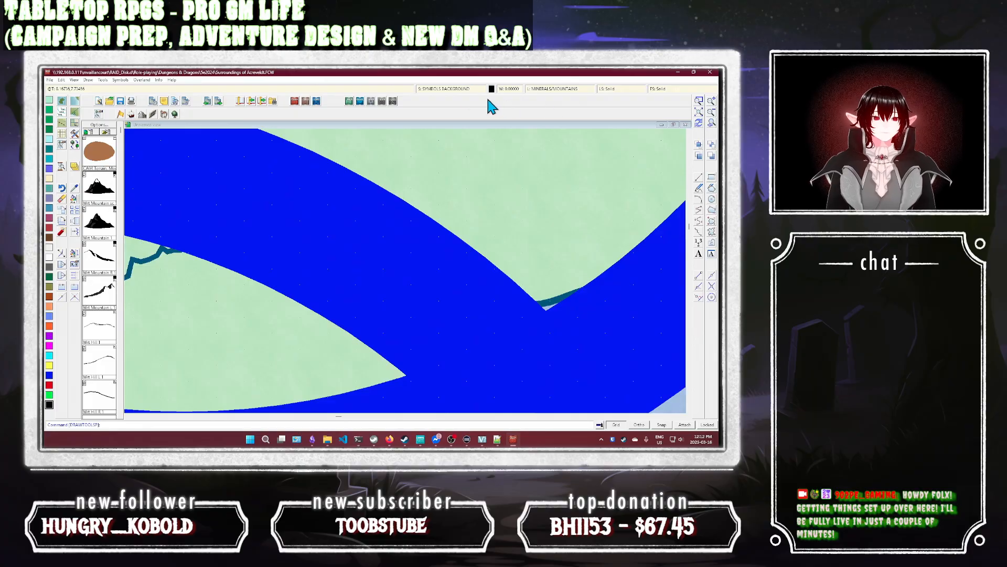
click(443, 89)
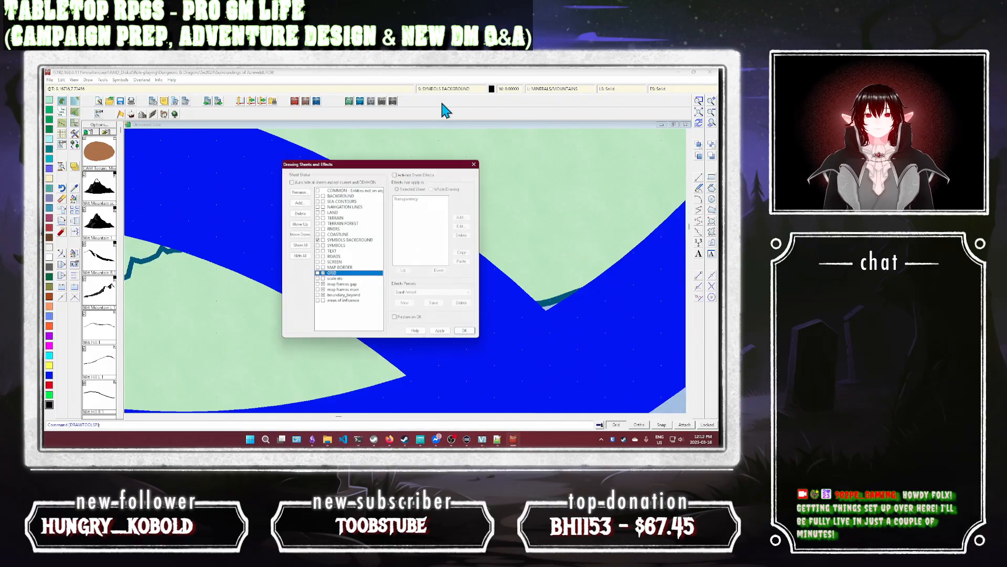
click(326, 303)
click(466, 333)
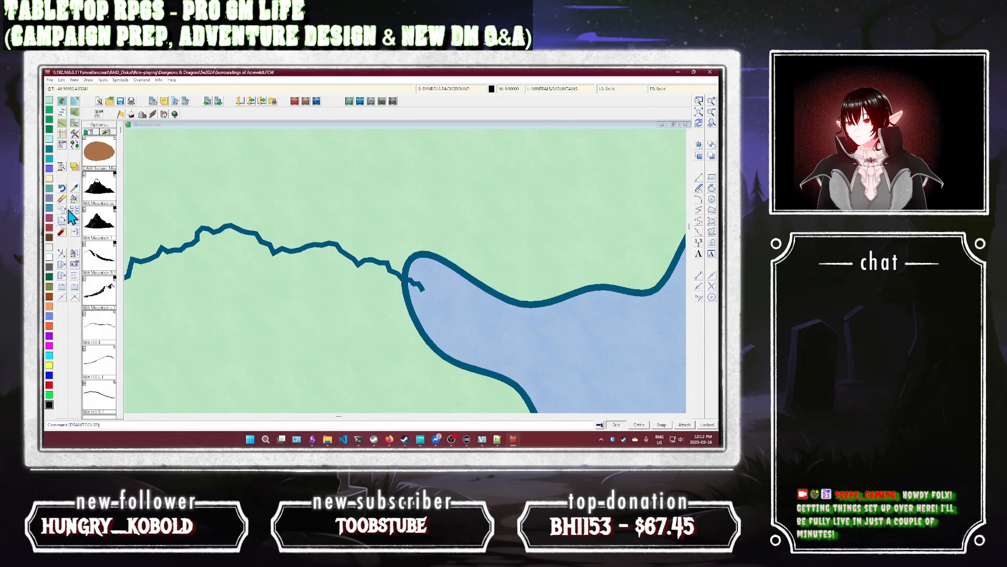
Step: Break the northern river just inside the lake's northwestern tip and erase the detached end piece
click(62, 287)
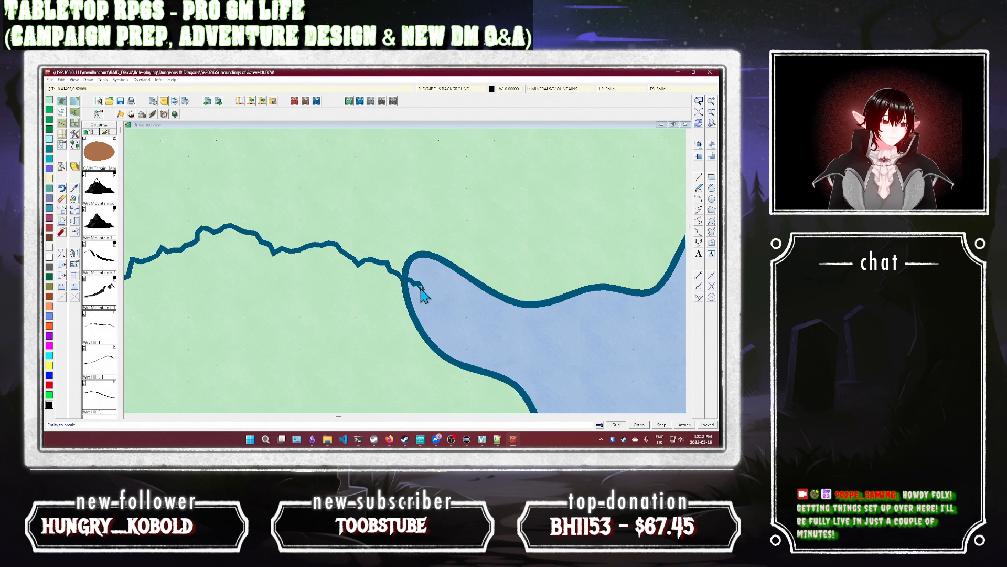
click(420, 287)
click(414, 284)
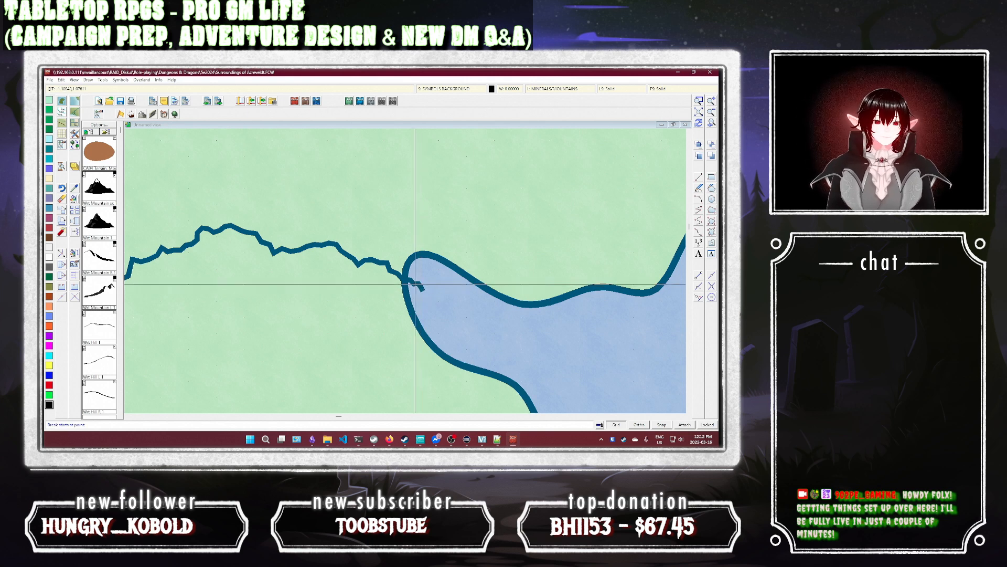
click(412, 283)
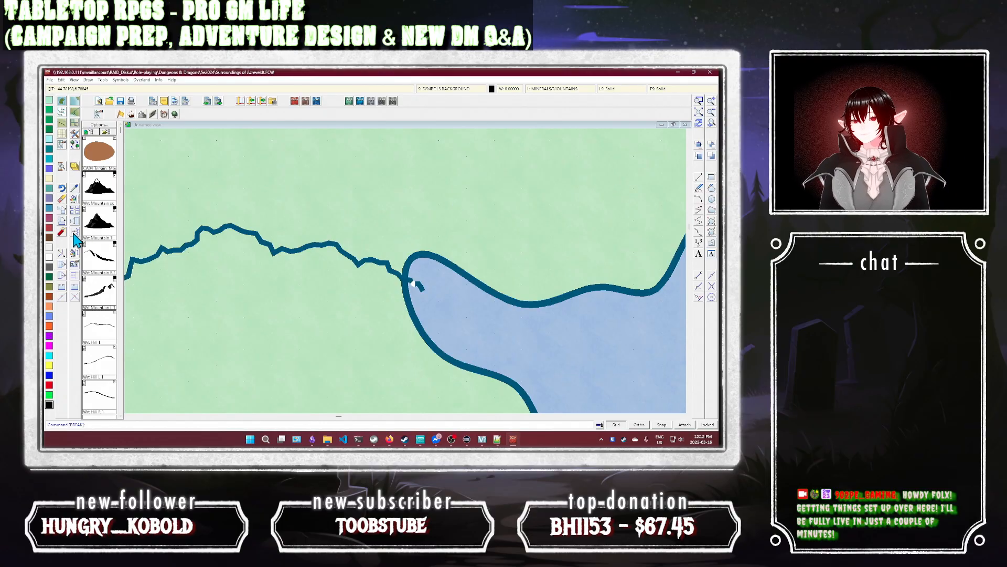
click(62, 202)
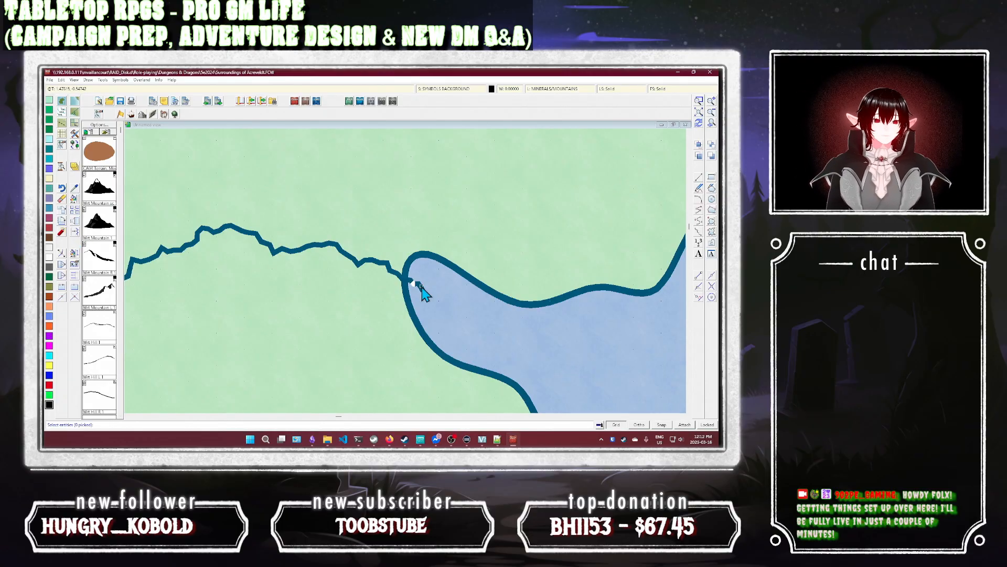
click(699, 100)
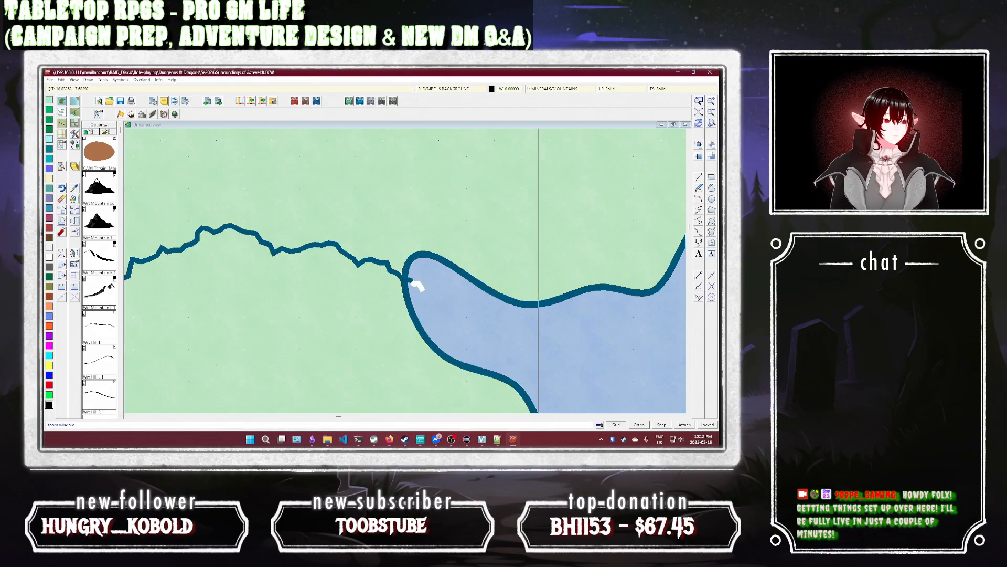
click(434, 294)
click(400, 258)
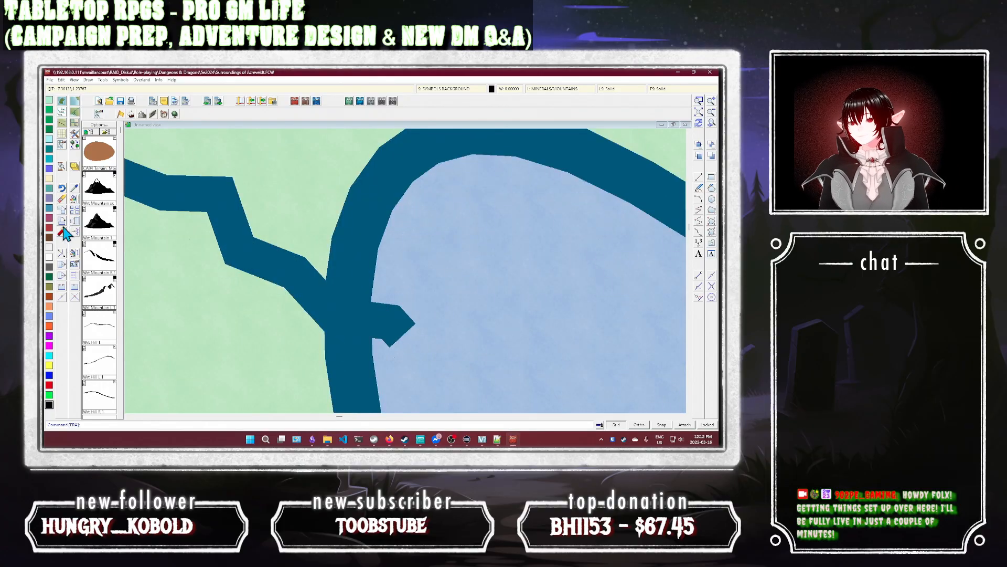
Step: Try to pull the river's remaining end back to the lake shore by moving its node, and undo the change
click(413, 350)
click(364, 317)
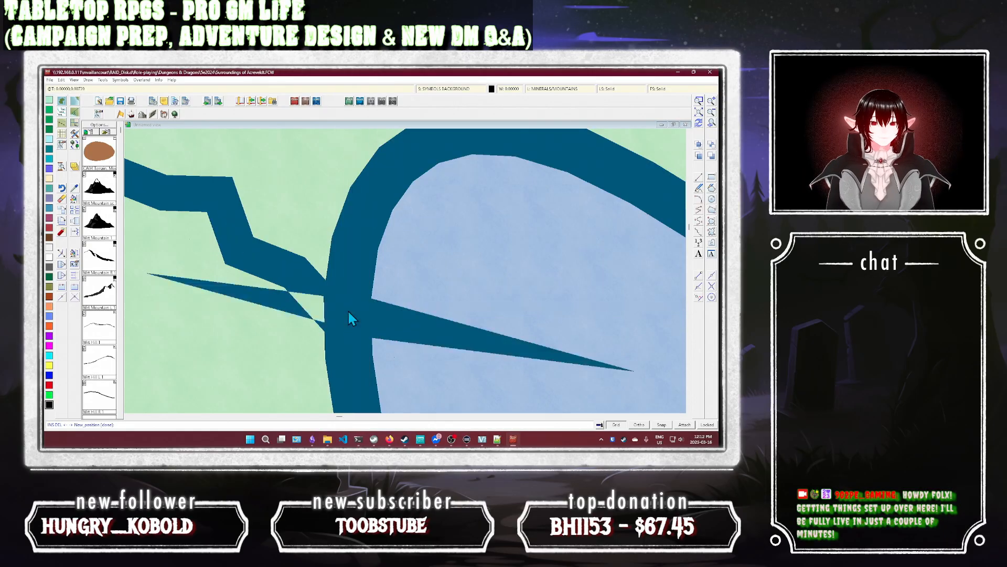
key(ctrl+z)
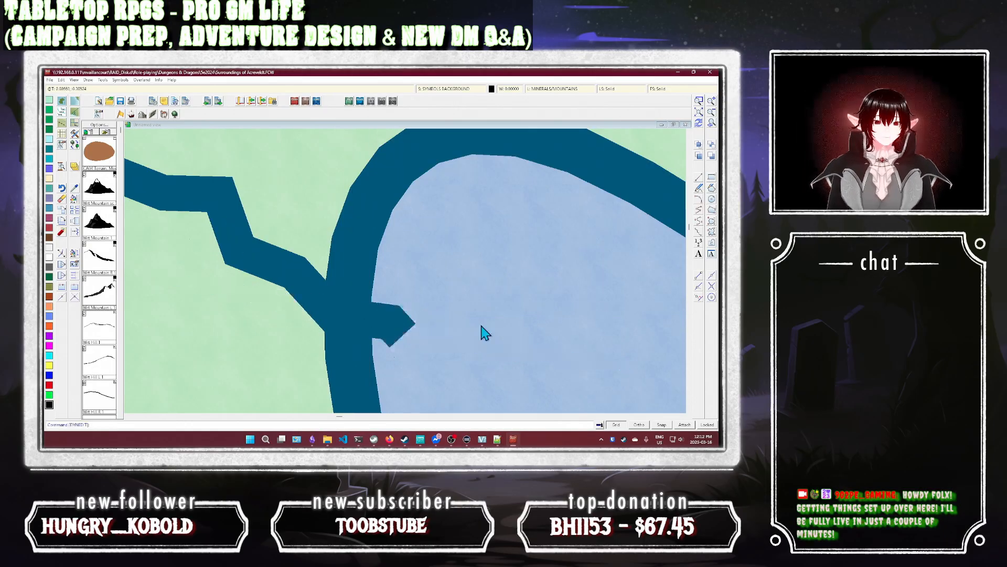
Step: Delete the river's end nodes that protrude into the lake so the river stops at the shoreline
click(61, 276)
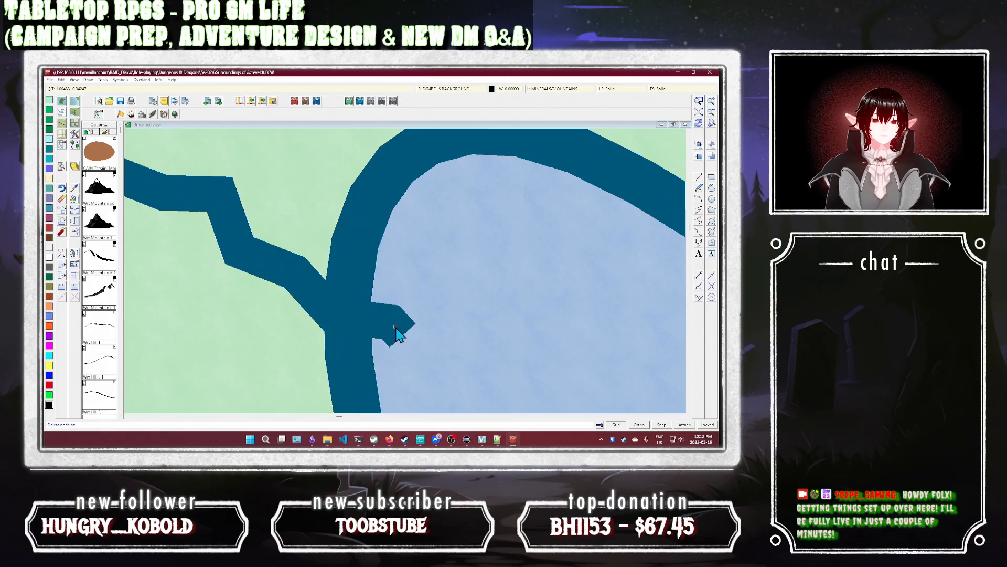
click(397, 328)
click(385, 324)
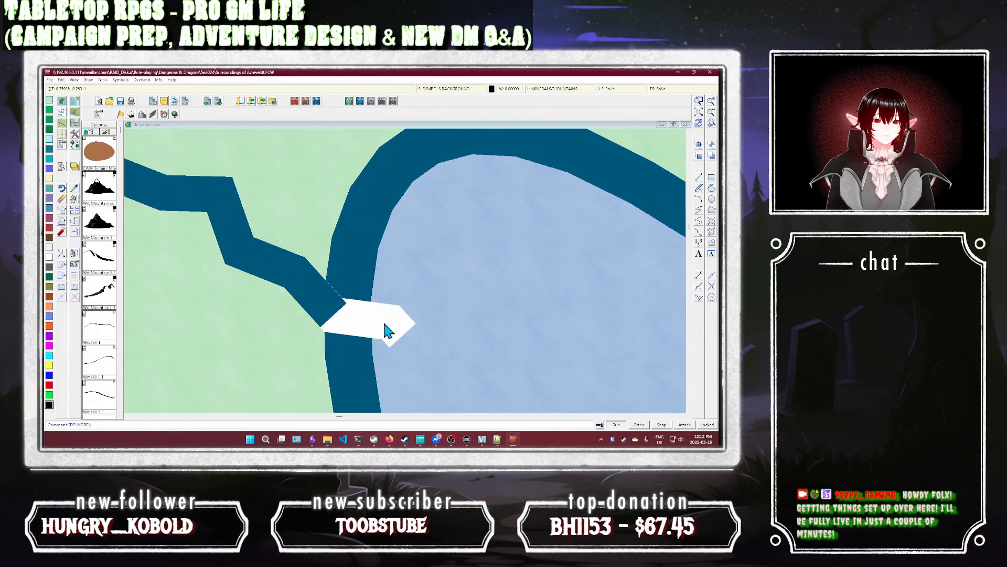
Step: Show the areas of influence sheet again and reactivate the sheet effects with the lake and both mountain ranges in view
click(712, 113)
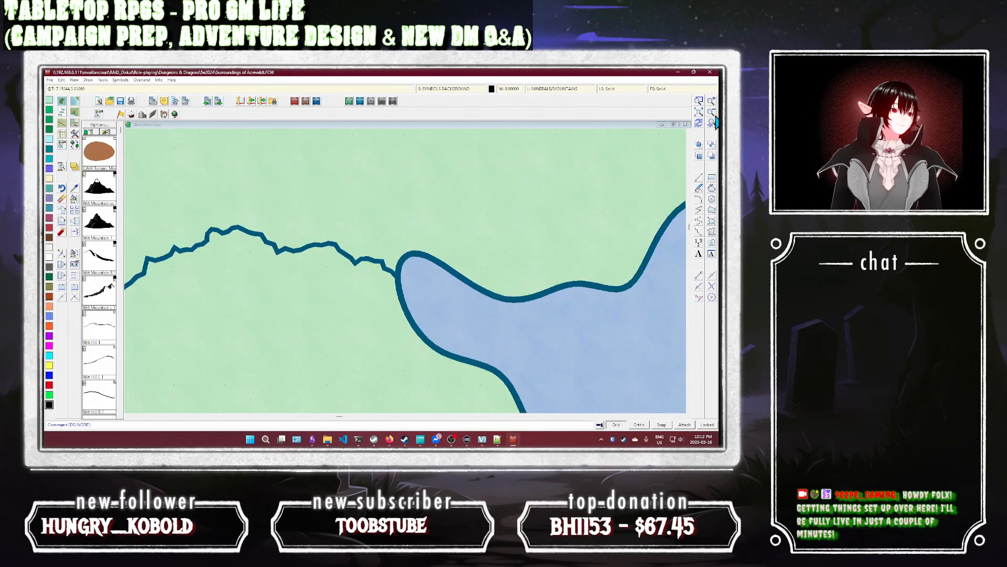
click(712, 123)
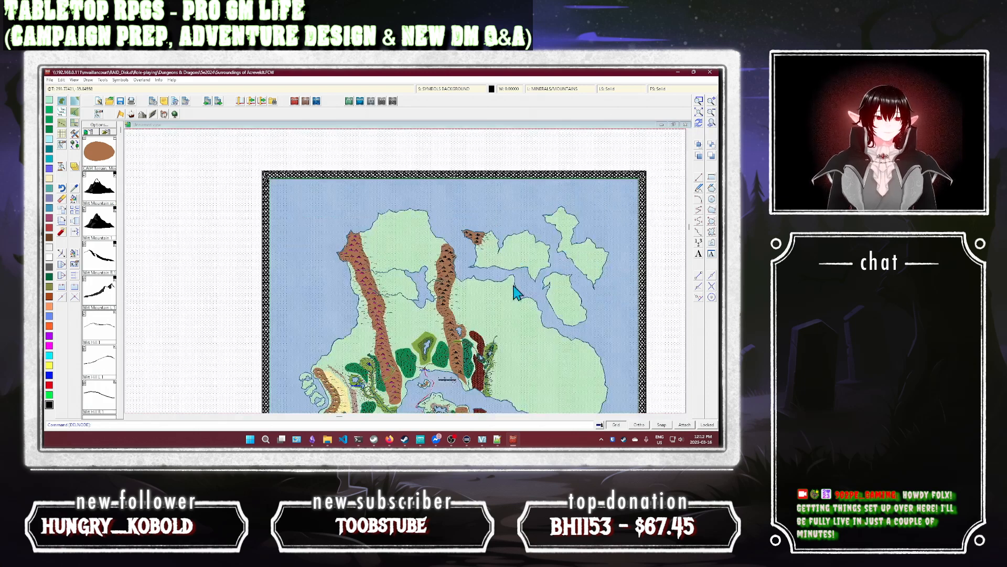
click(700, 104)
click(351, 241)
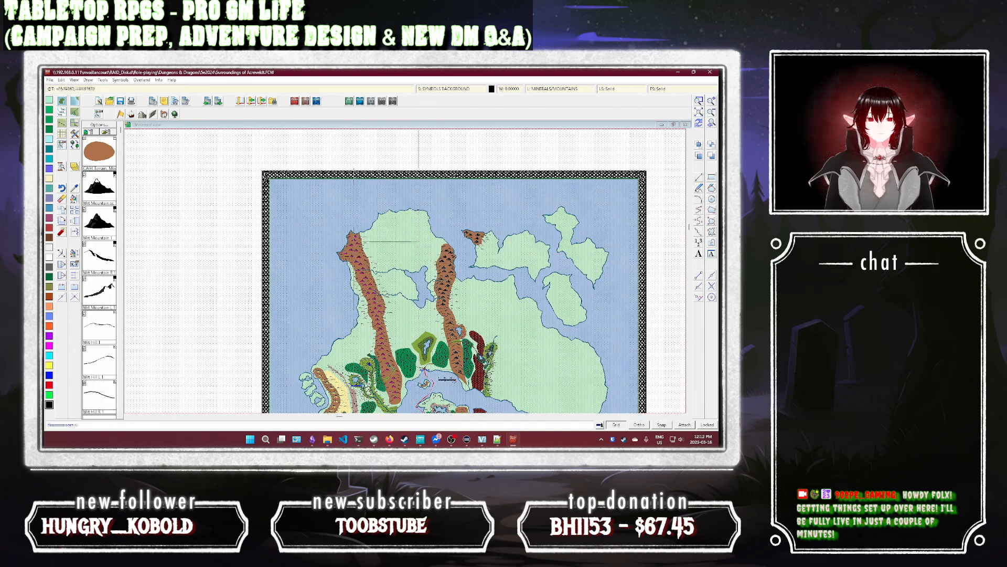
click(459, 318)
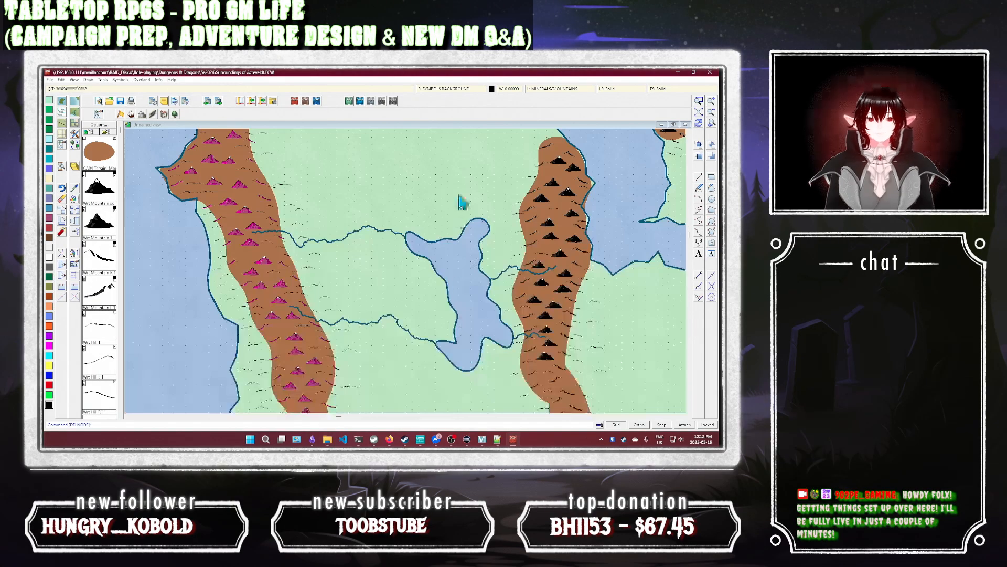
click(449, 89)
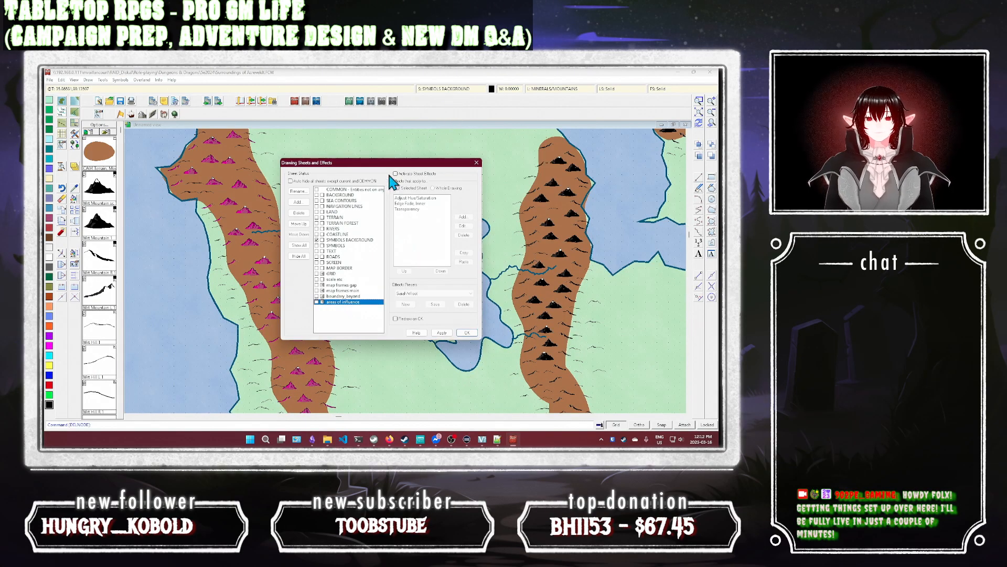
click(396, 174)
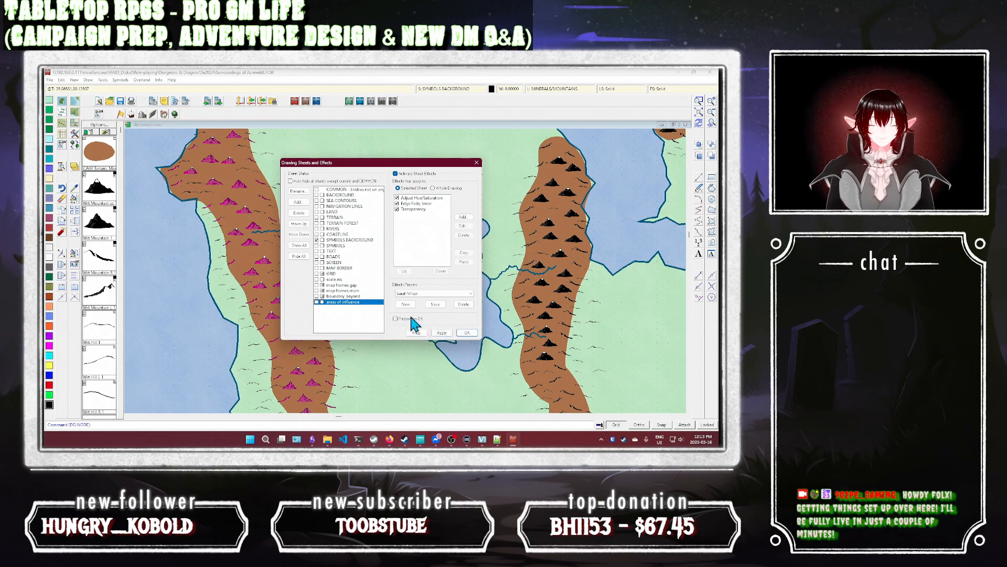
click(467, 333)
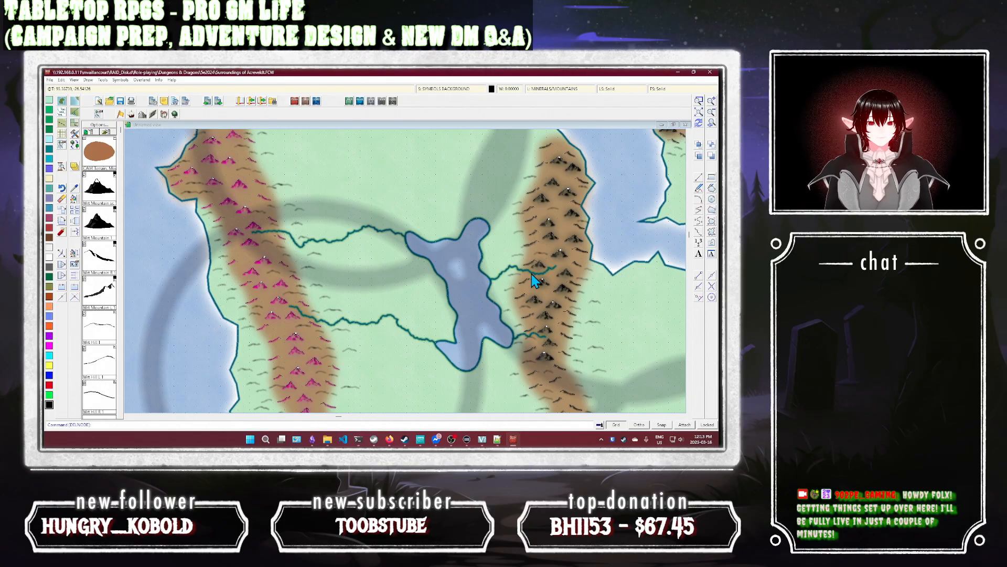
drag(484, 209, 339, 282)
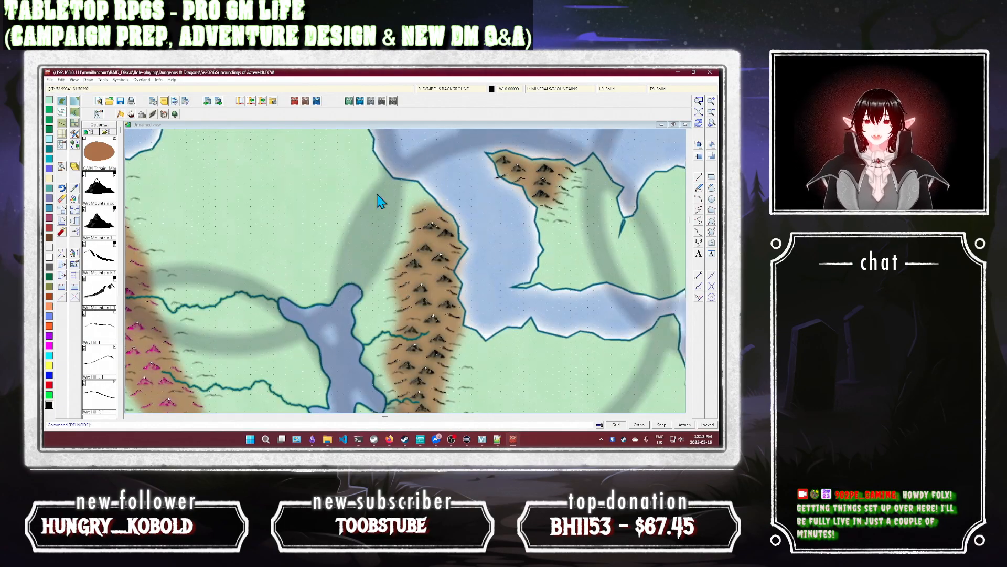
click(75, 134)
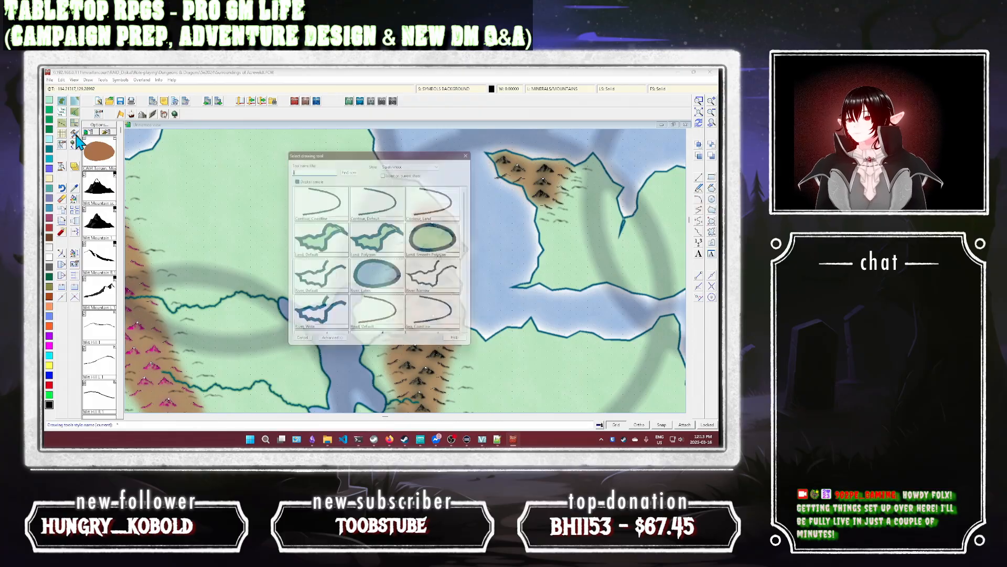
double_click(323, 314)
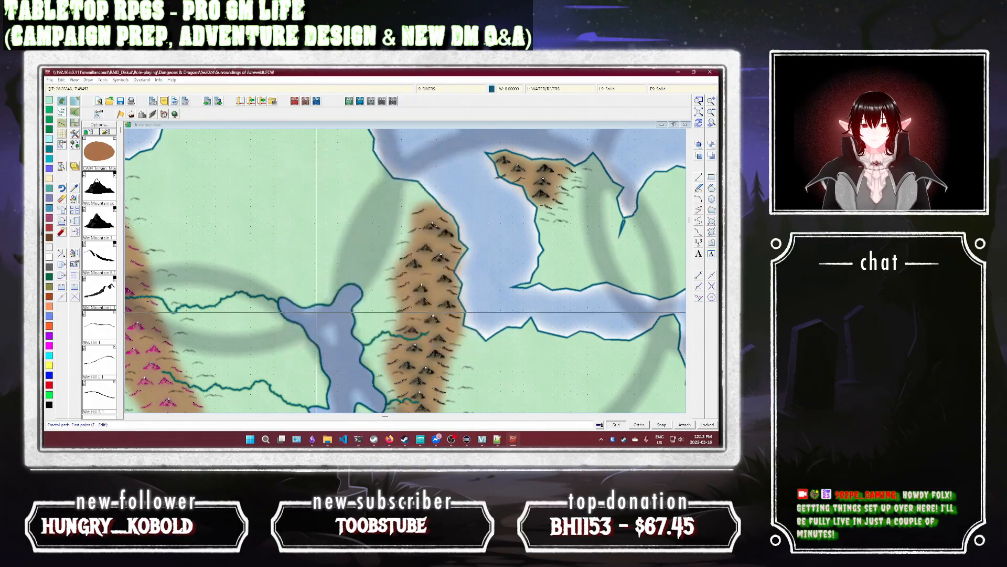
click(356, 286)
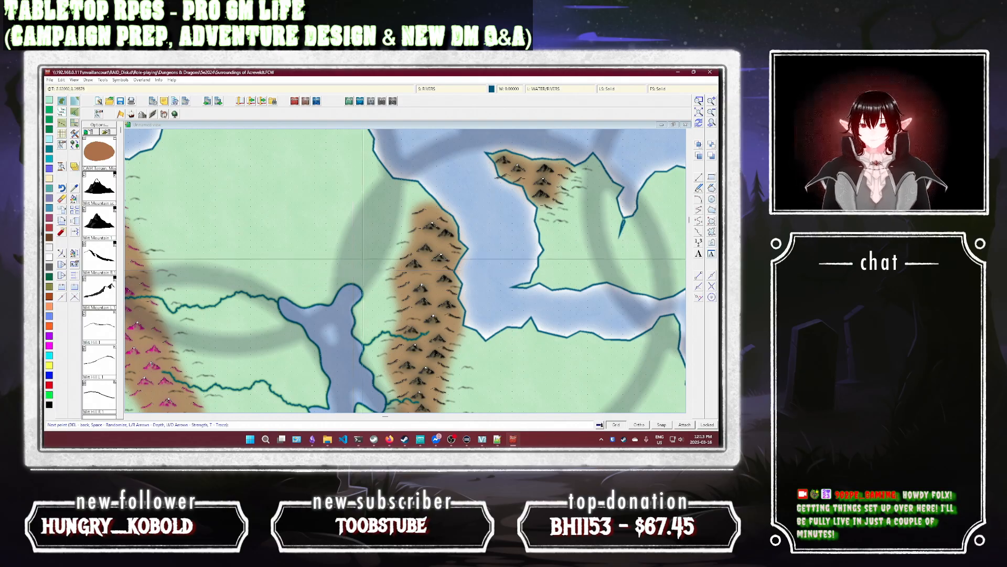
key(Escape)
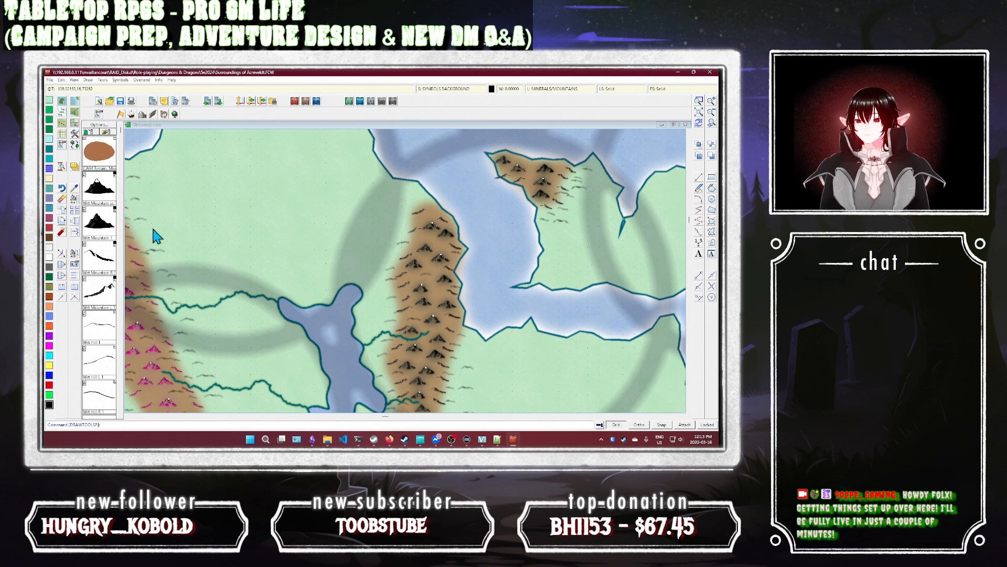
click(75, 142)
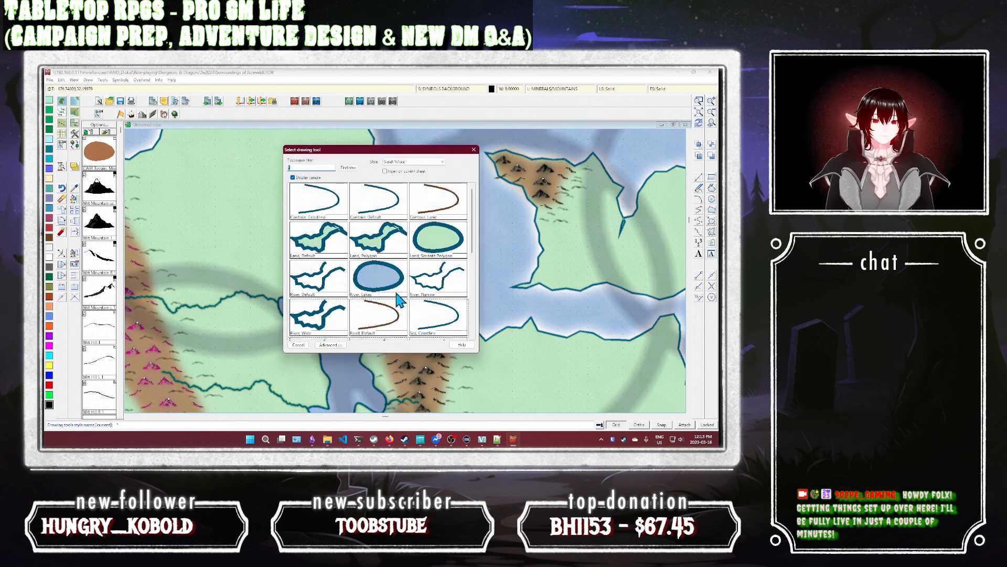
double_click(317, 320)
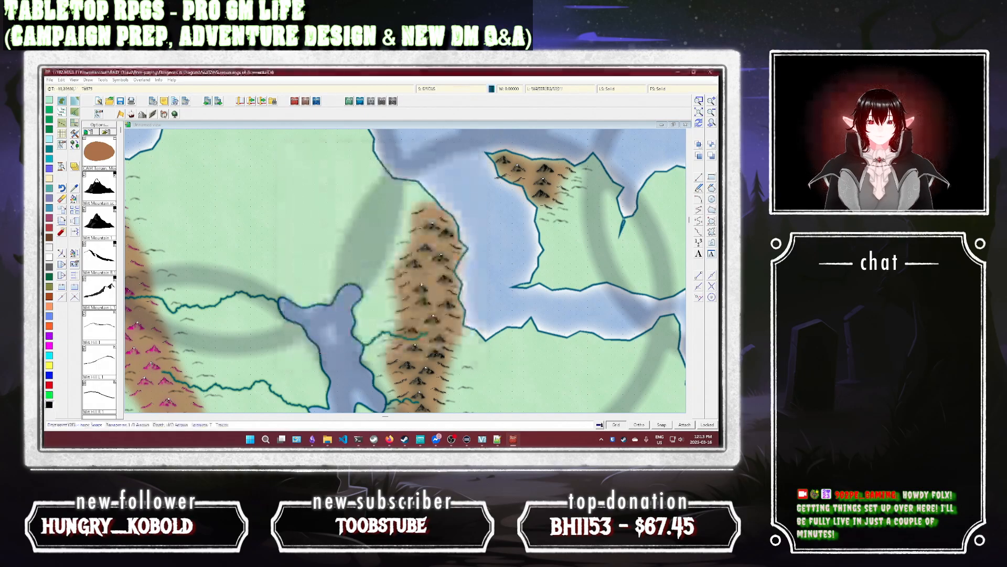
key(Escape)
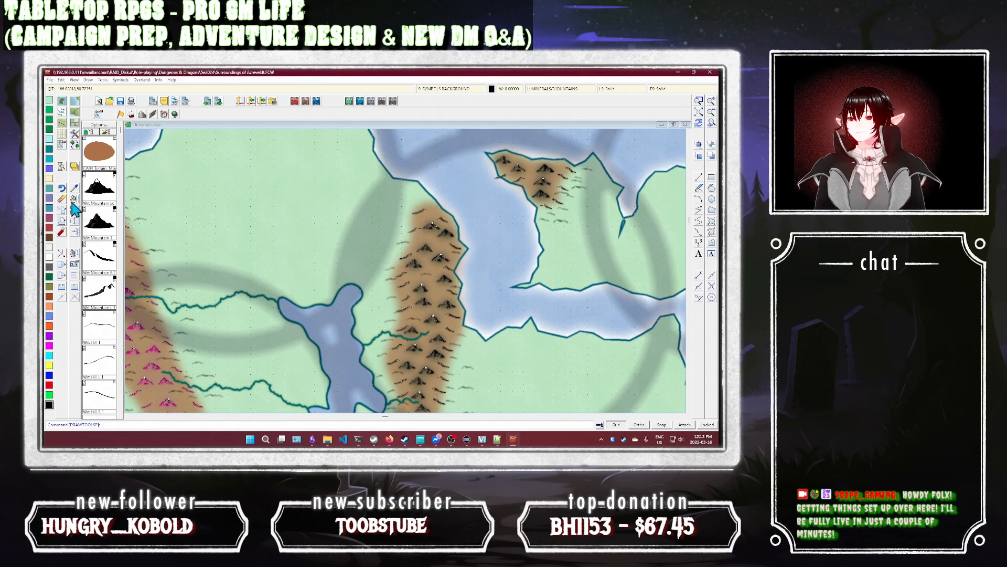
Step: Draw a default-style river from the lake's northern tip up to the northern coast
click(76, 138)
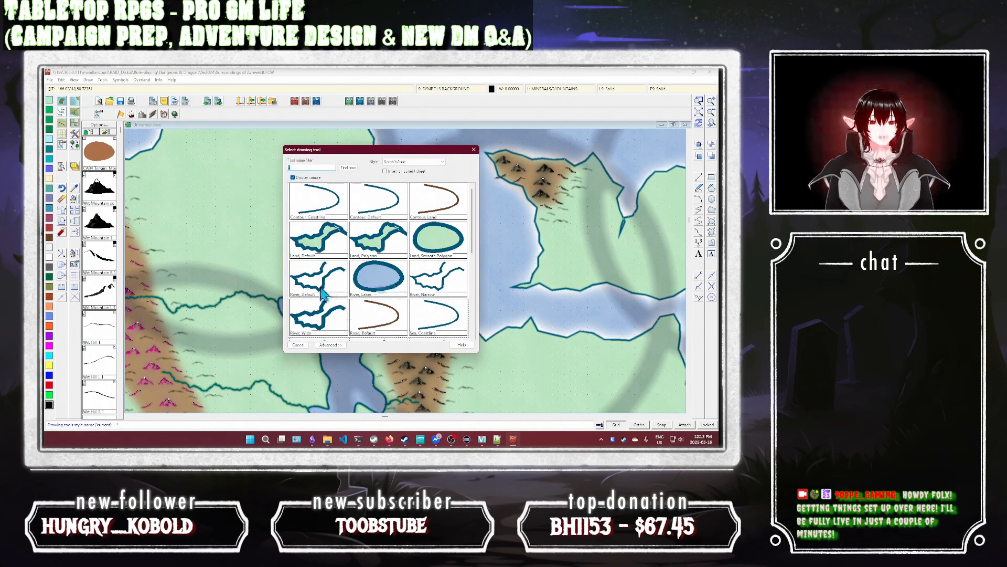
double_click(336, 291)
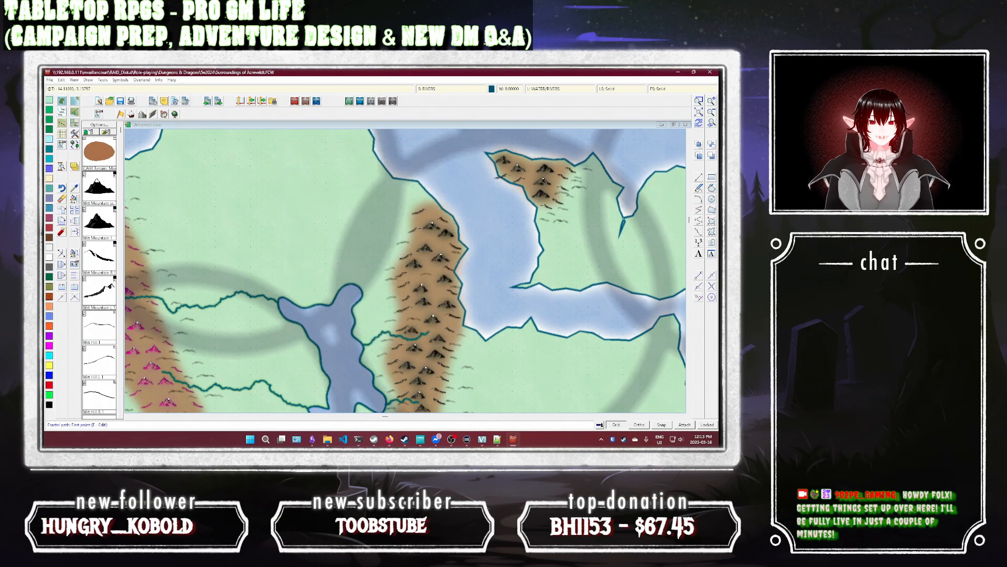
click(351, 284)
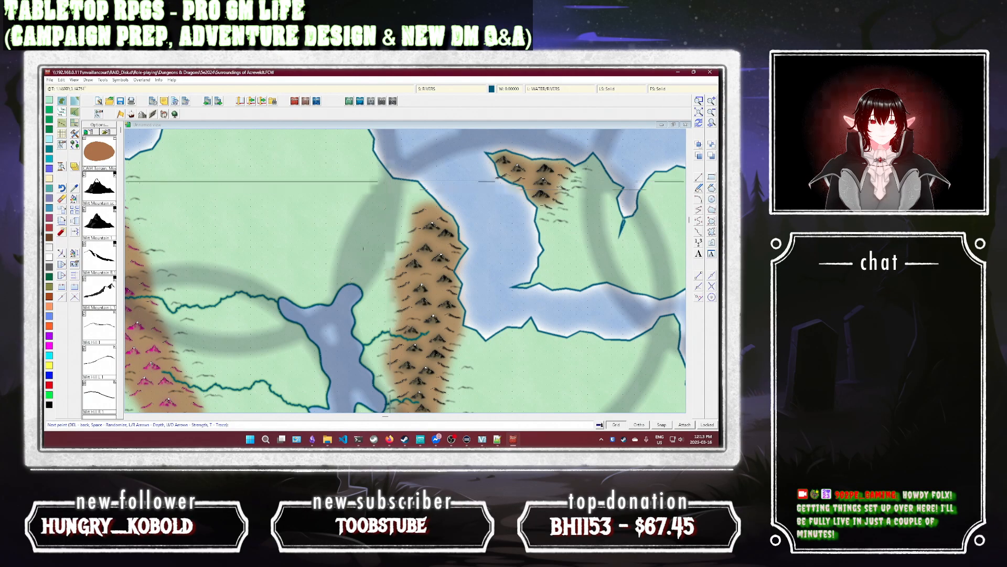
click(392, 179)
right_click(393, 178)
key(Escape)
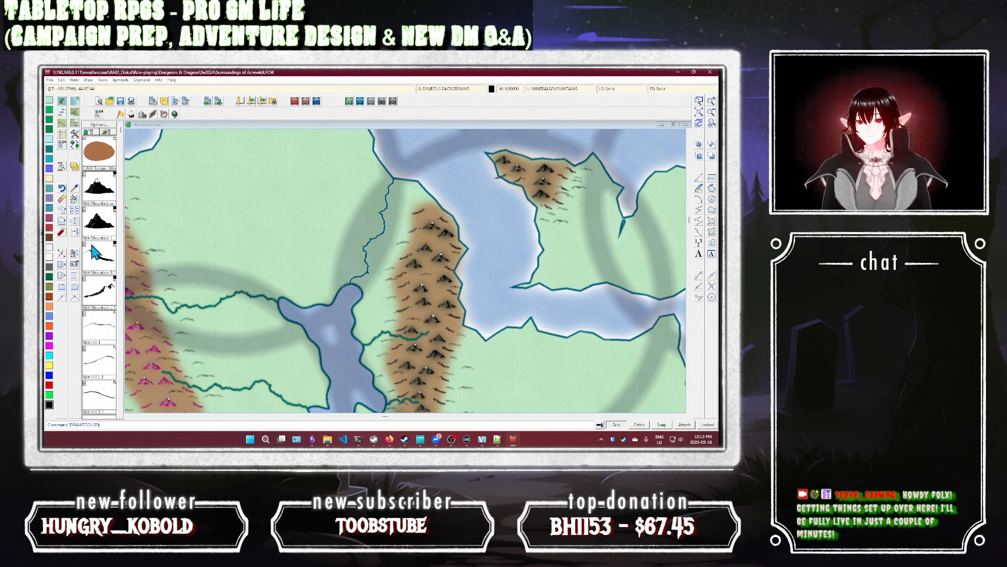
Step: Increase the new river's line width to 0.75 and list its properties to check the width
click(74, 199)
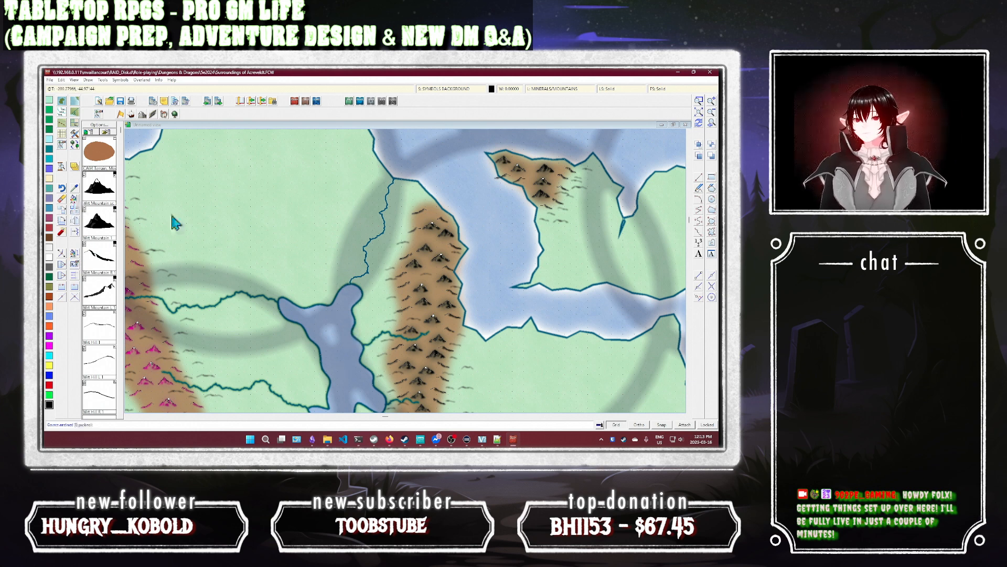
right_click(366, 252)
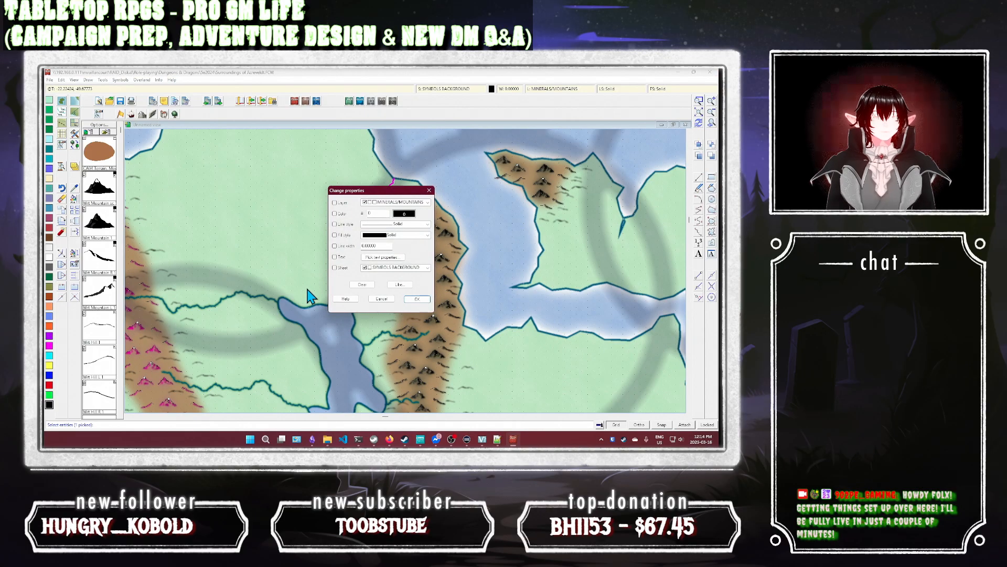
click(383, 300)
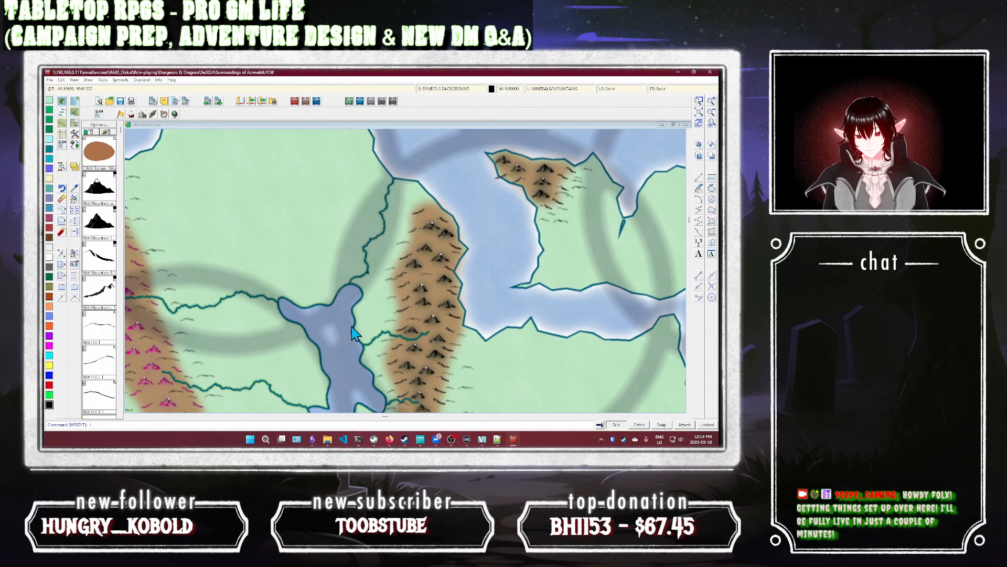
right_click(365, 284)
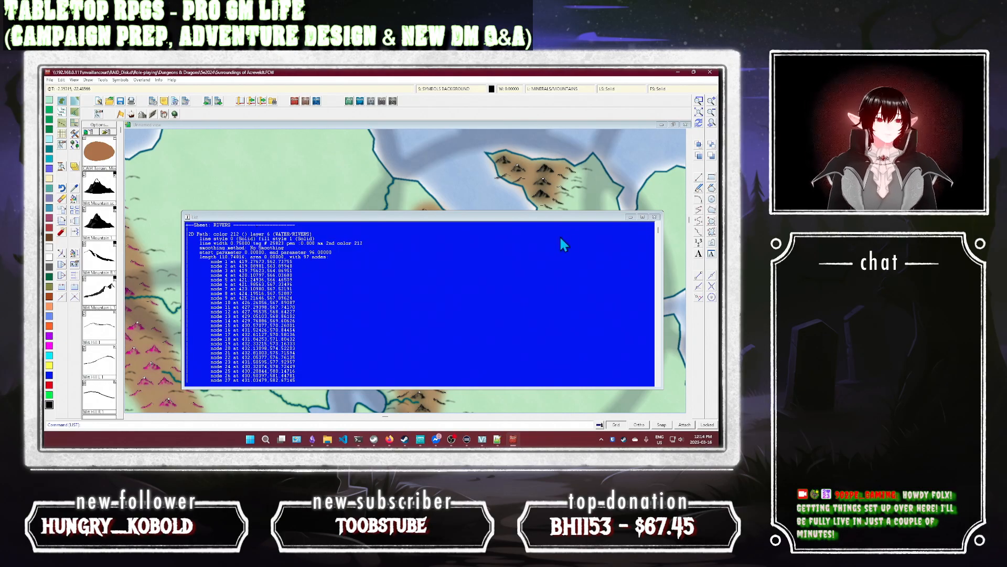
click(654, 217)
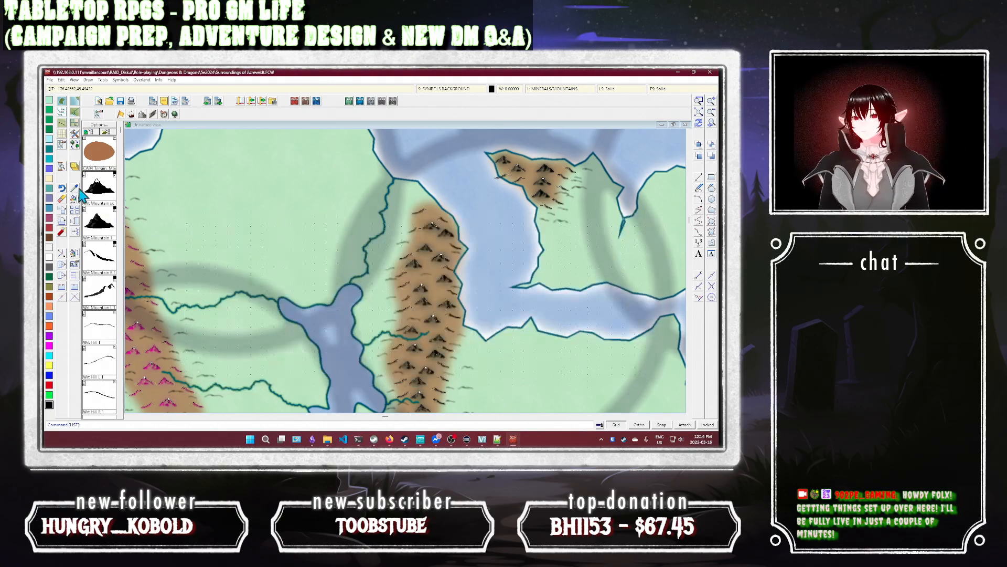
Step: Increase the line width of the river between the lake and the northern coast further
click(73, 258)
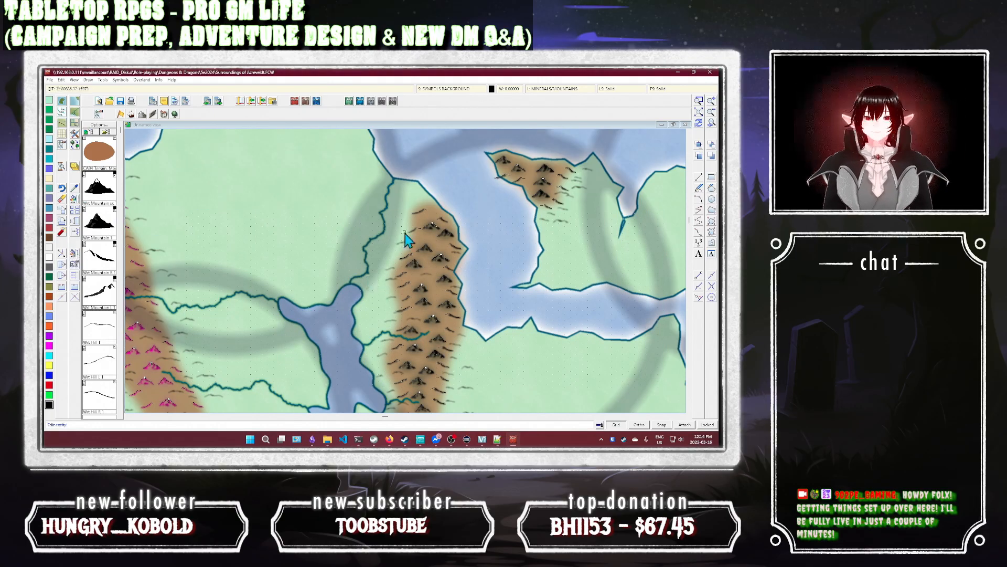
click(382, 241)
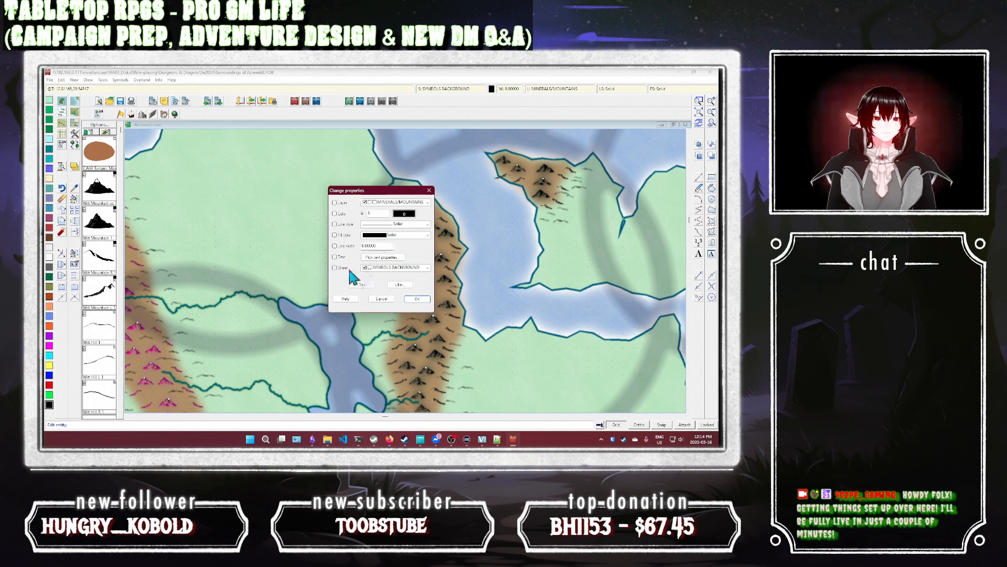
click(334, 245)
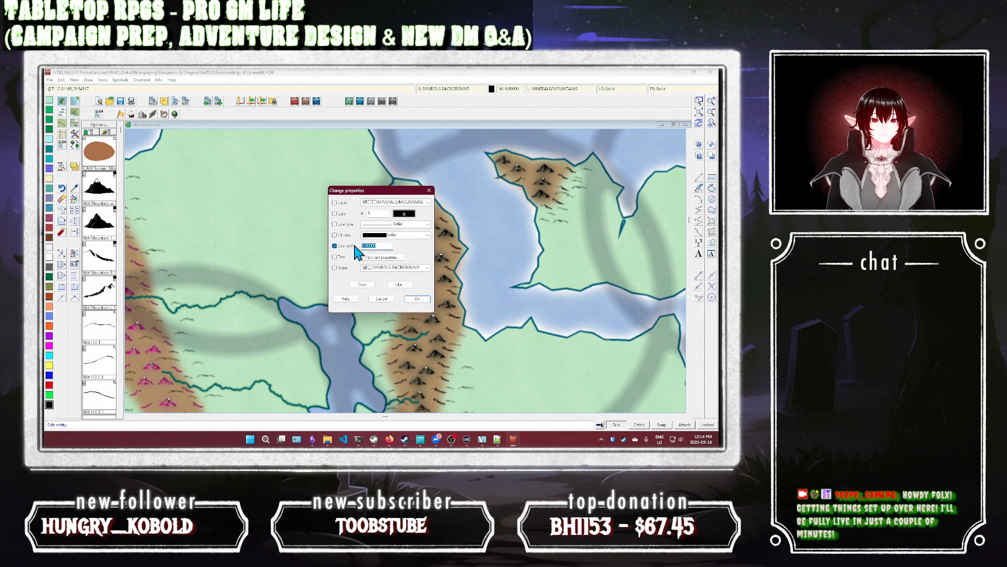
click(417, 298)
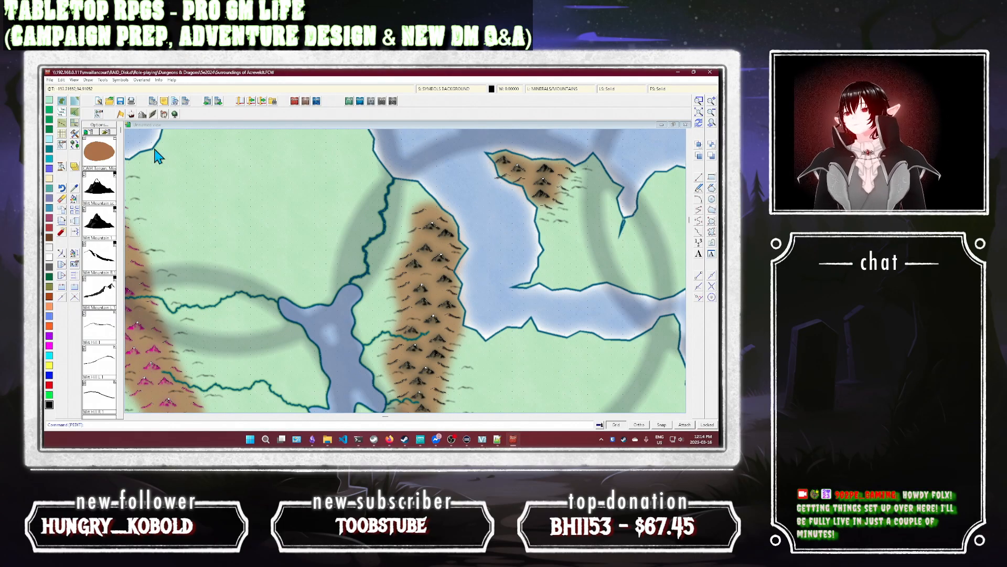
click(78, 132)
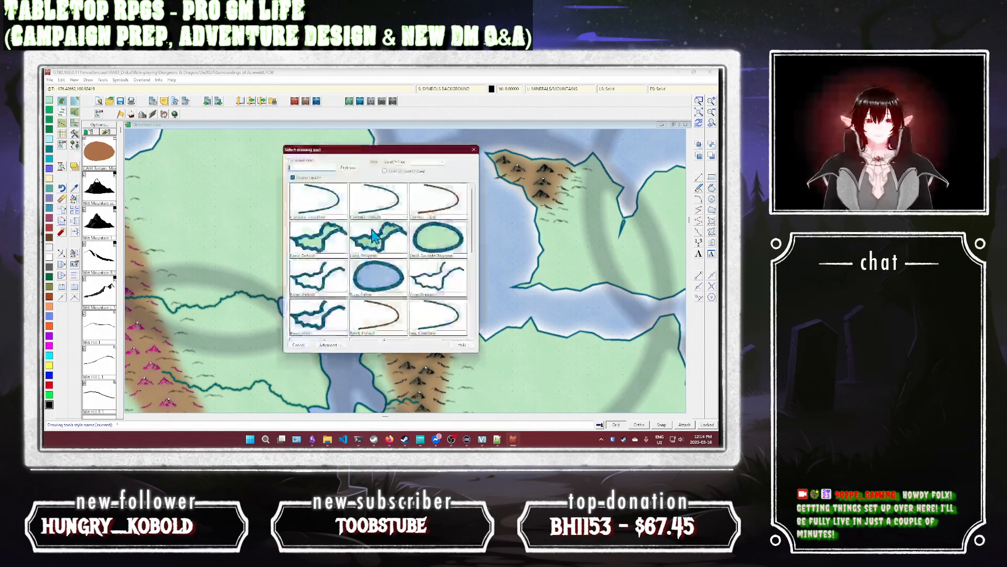
scroll(380, 227, down, 2)
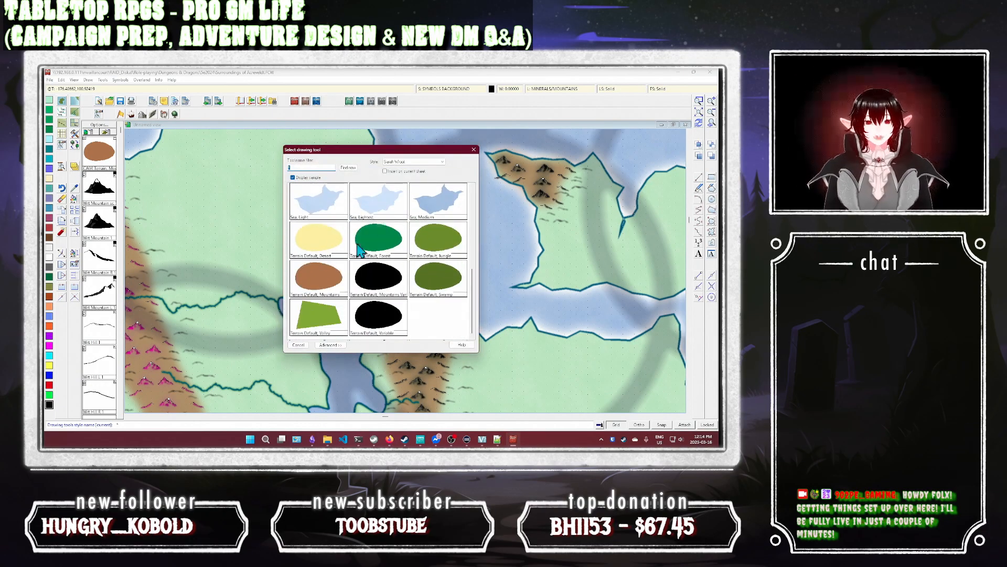
double_click(318, 317)
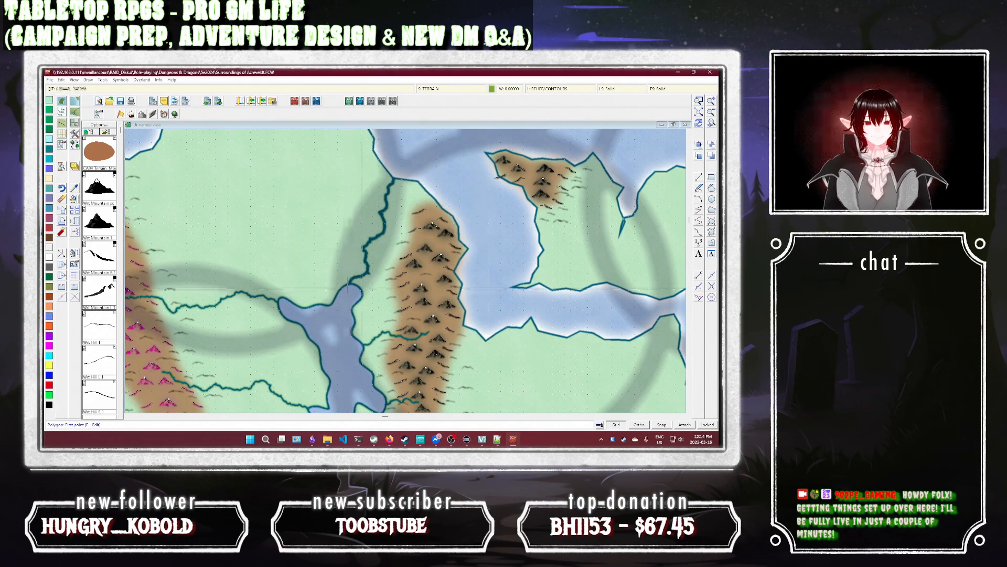
click(359, 277)
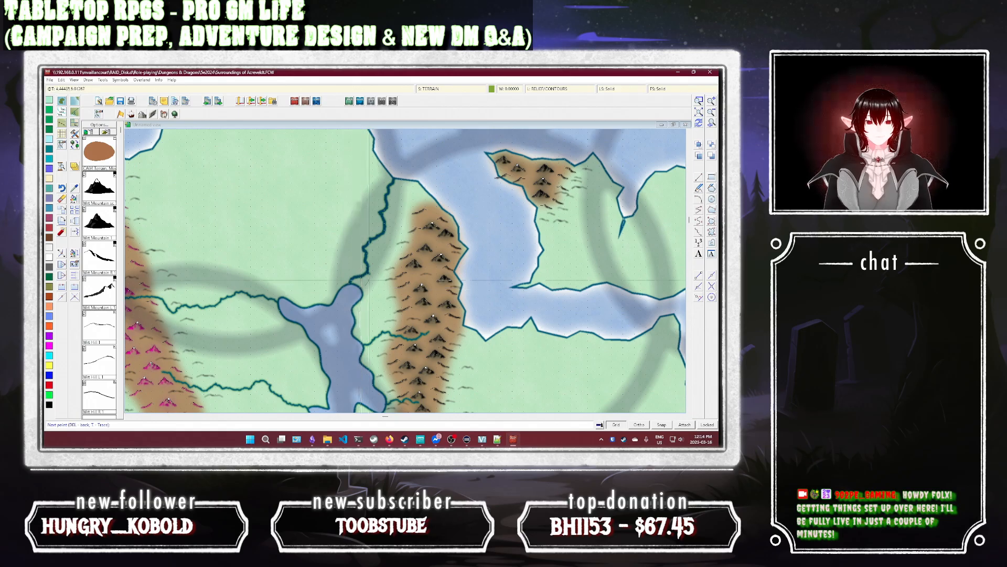
right_click(369, 283)
click(354, 261)
right_click(341, 267)
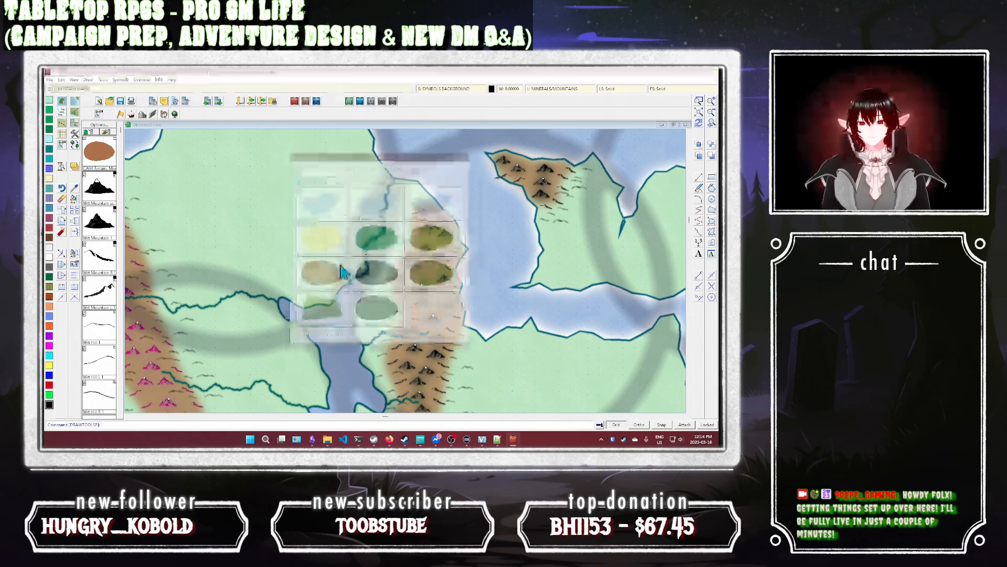
Step: Draw a Terrain Default, Valley polygon around the new river, from the northern coast down to the lake's northern tip
double_click(341, 272)
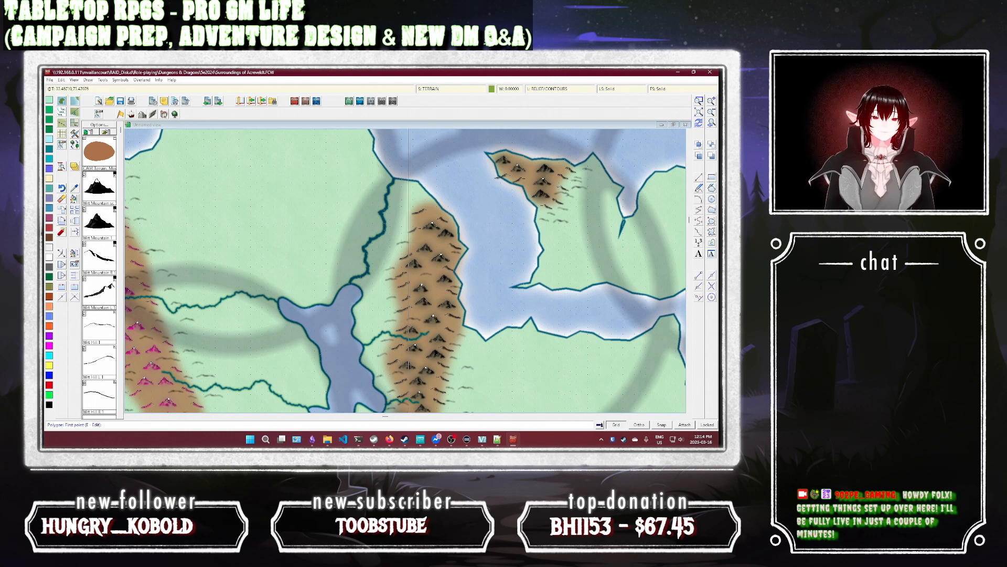
click(395, 179)
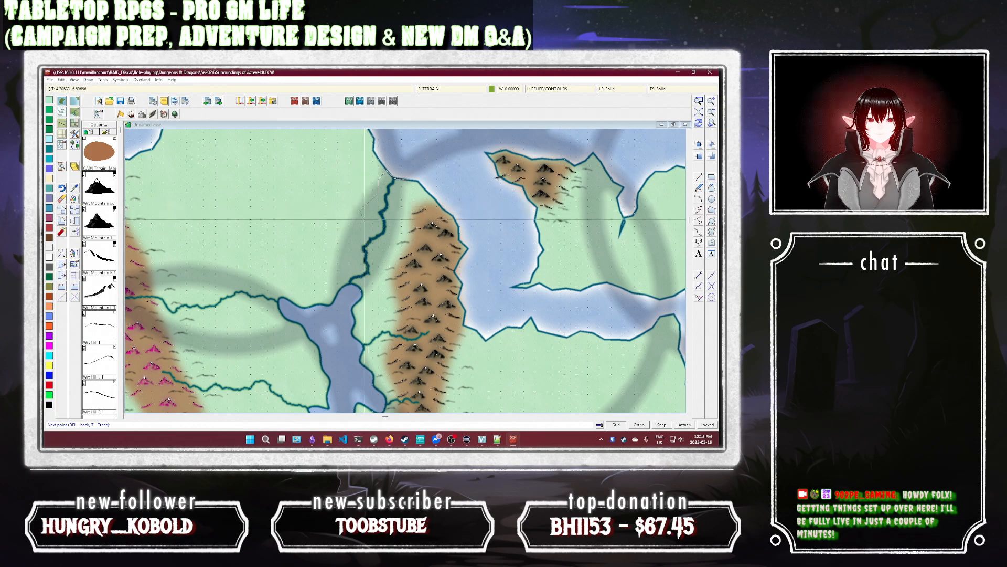
click(365, 219)
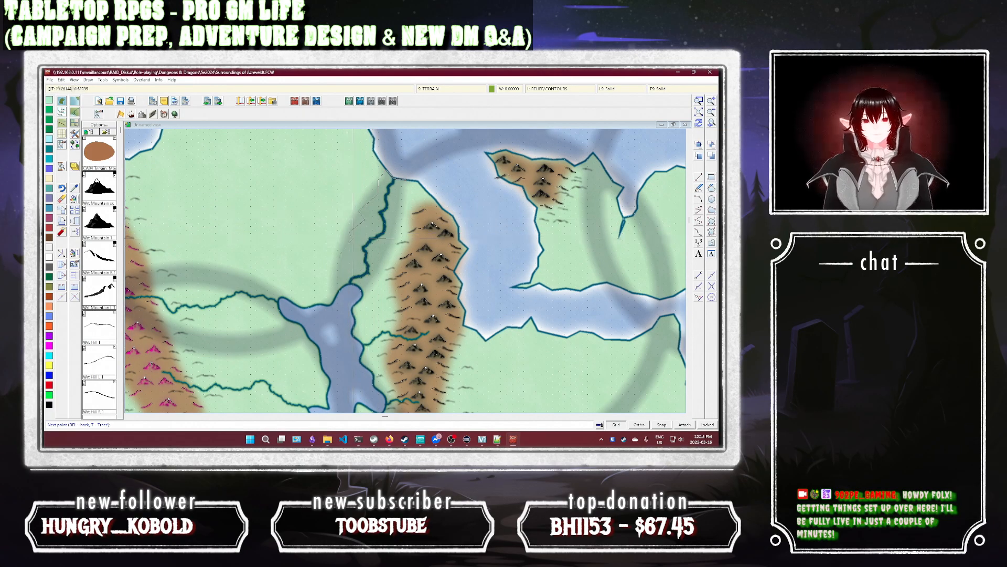
click(340, 253)
click(343, 263)
click(334, 278)
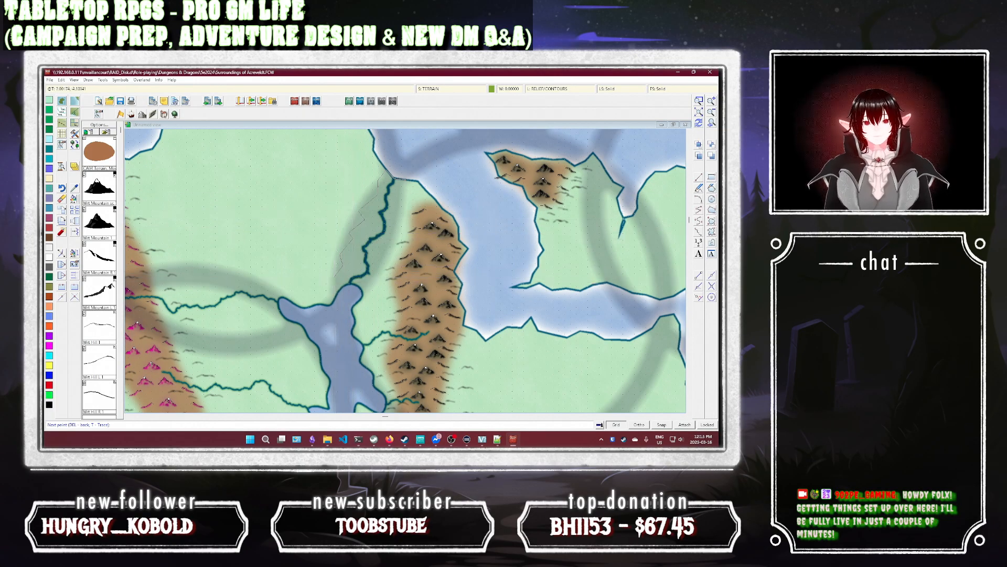
click(339, 286)
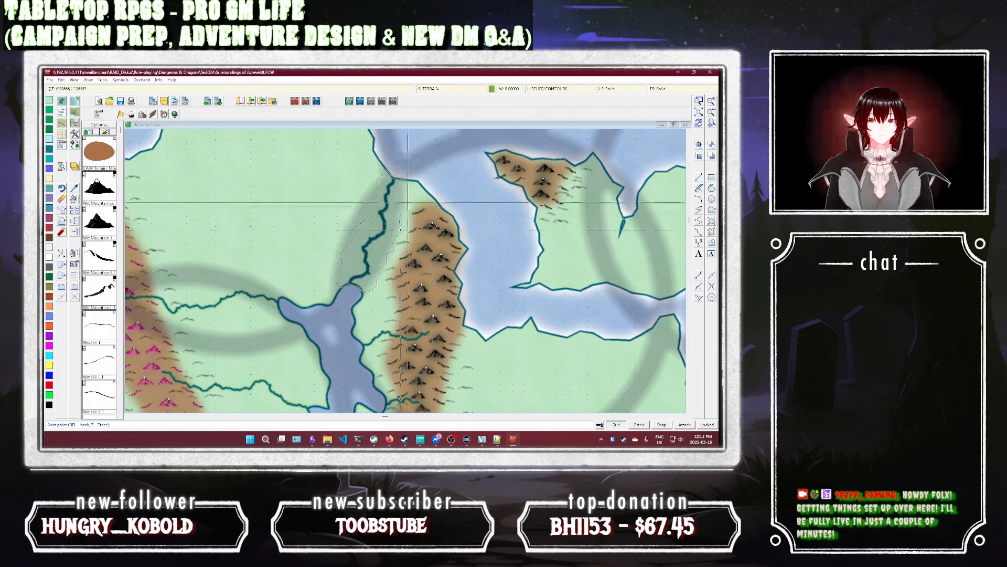
right_click(408, 181)
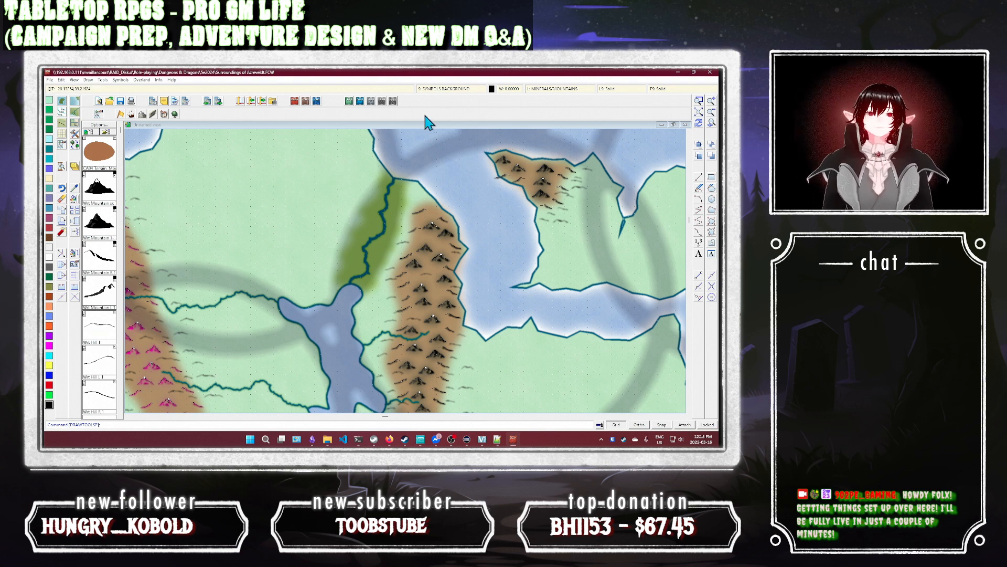
Step: Place black hill symbols along both edges of the green valley area around the new river
click(491, 88)
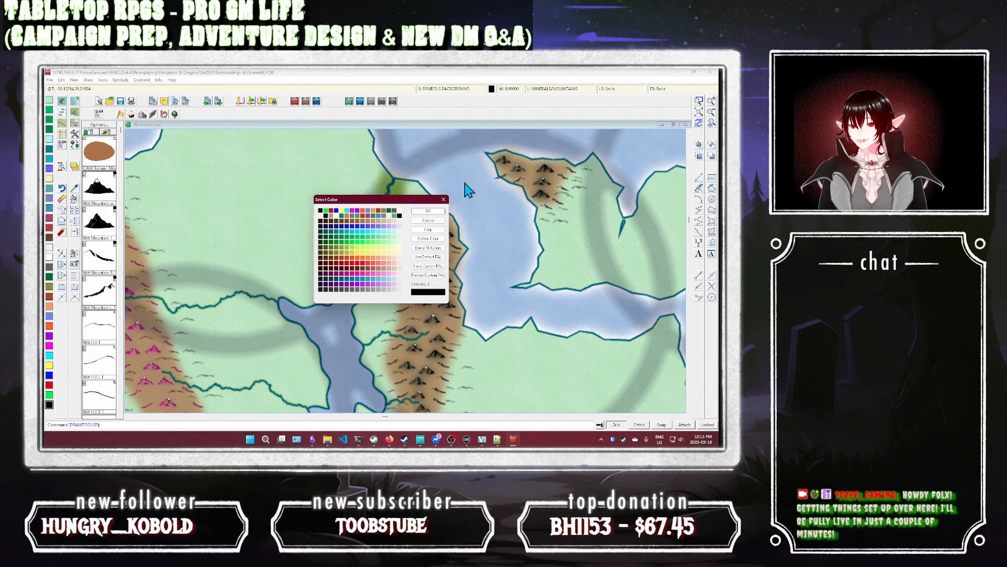
click(444, 200)
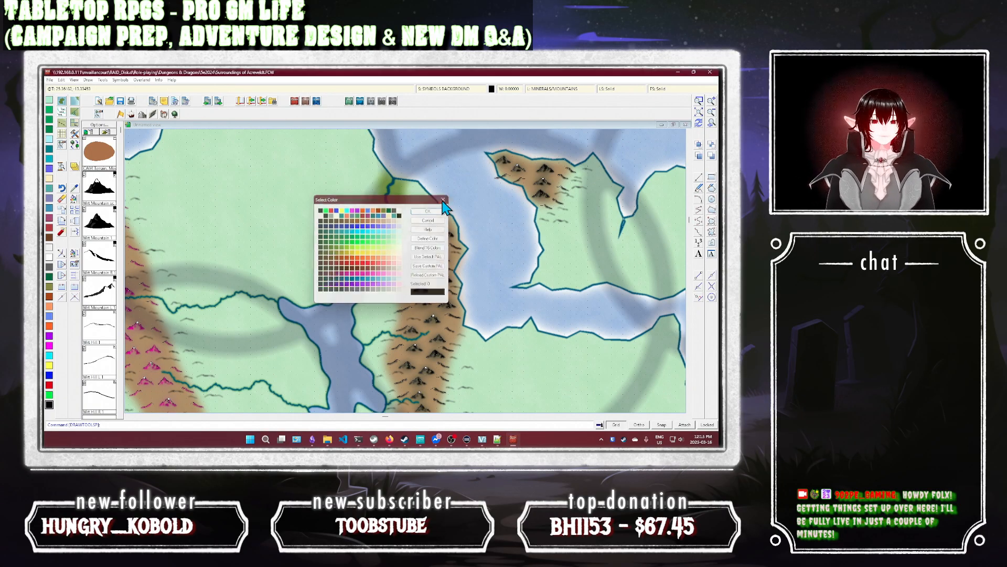
click(102, 362)
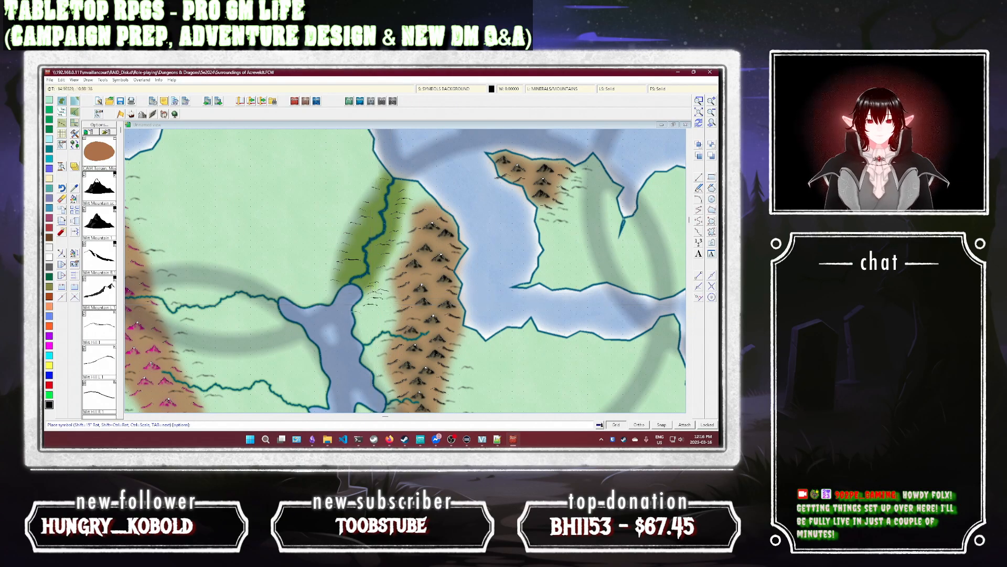
key(Escape)
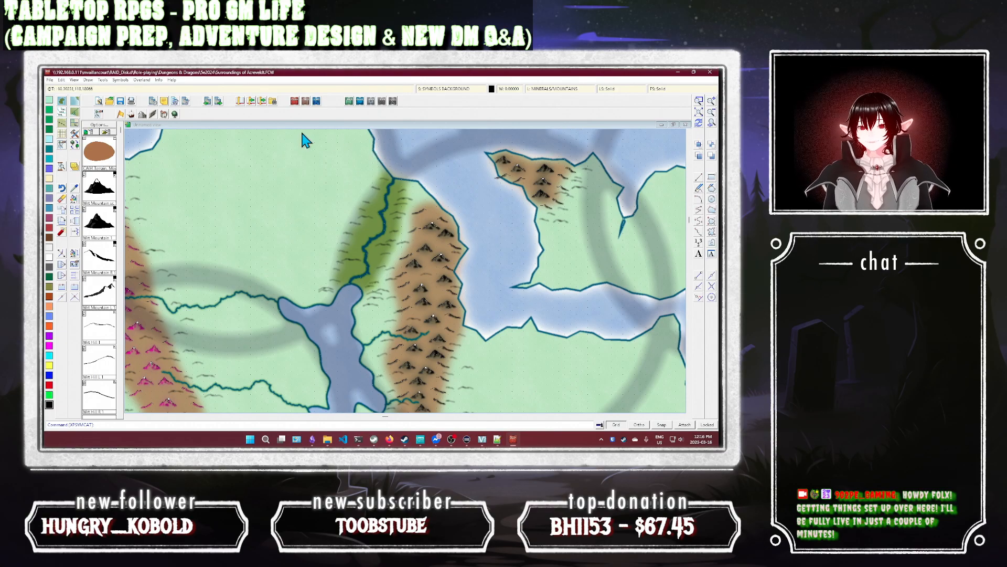
Step: Load the vegetation symbols, choose the reed-like grass stroke symbol, and set the drawing color to black
click(174, 114)
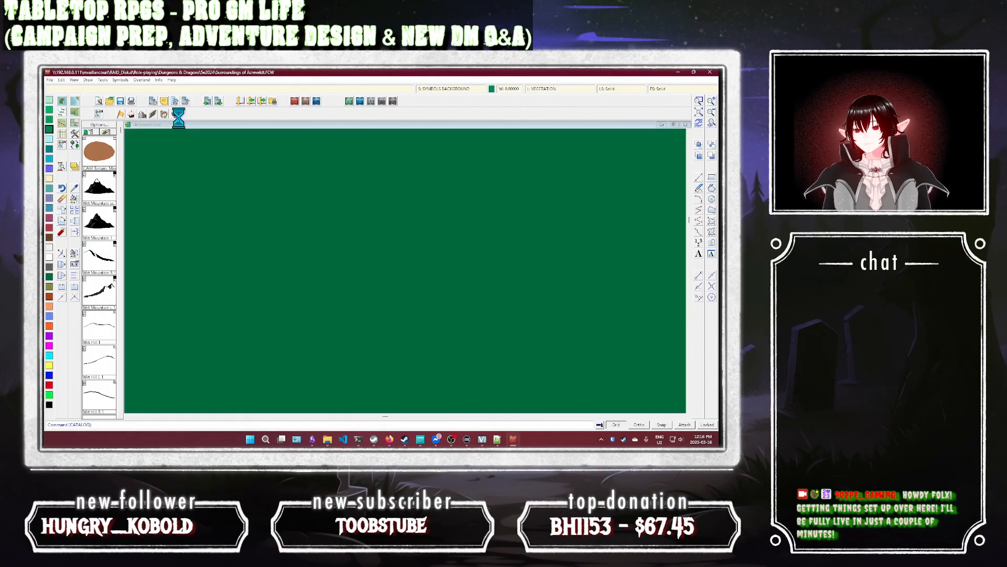
click(105, 395)
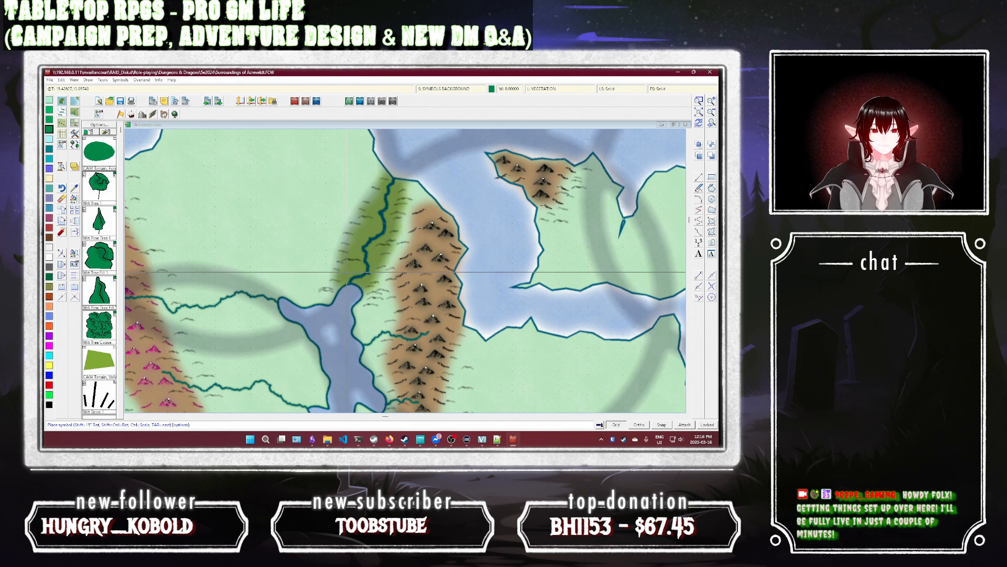
click(492, 89)
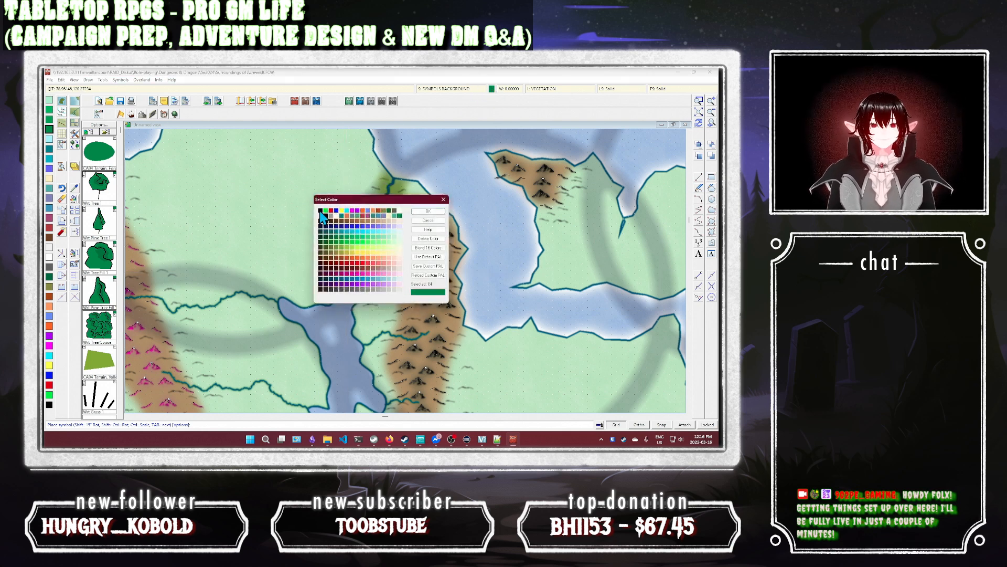
click(320, 211)
click(420, 212)
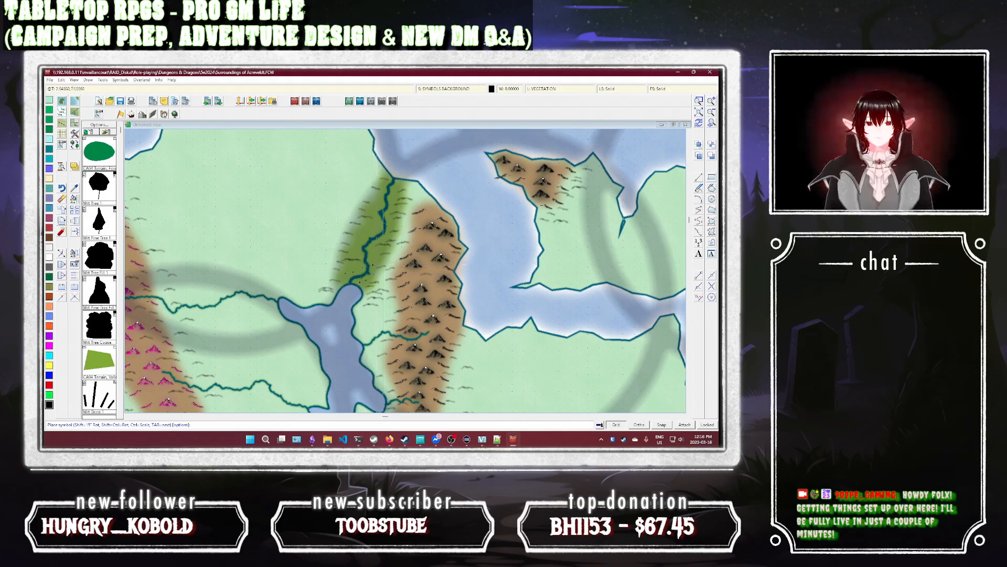
Step: Change the drawing color for the vegetation symbols to red
click(491, 89)
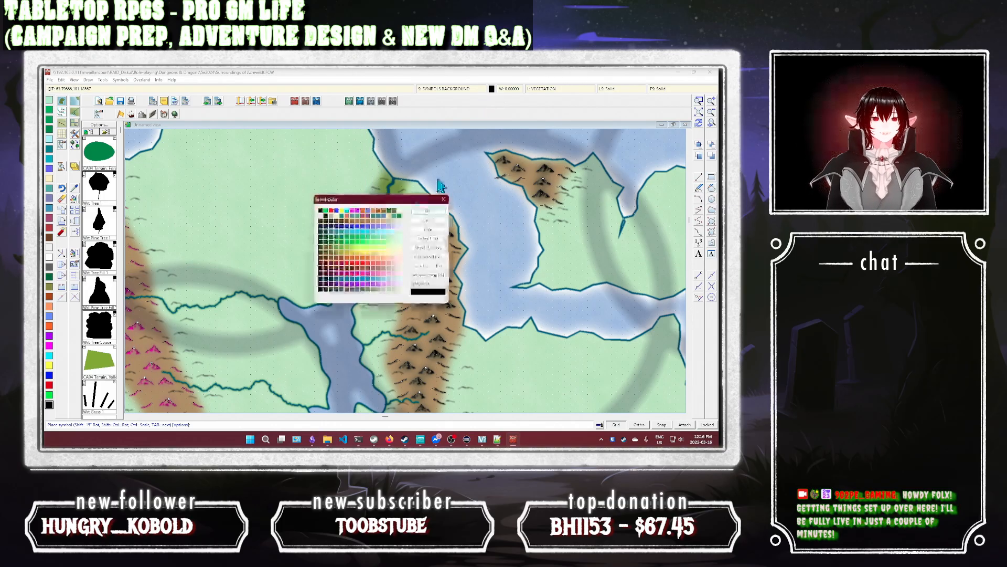
click(331, 210)
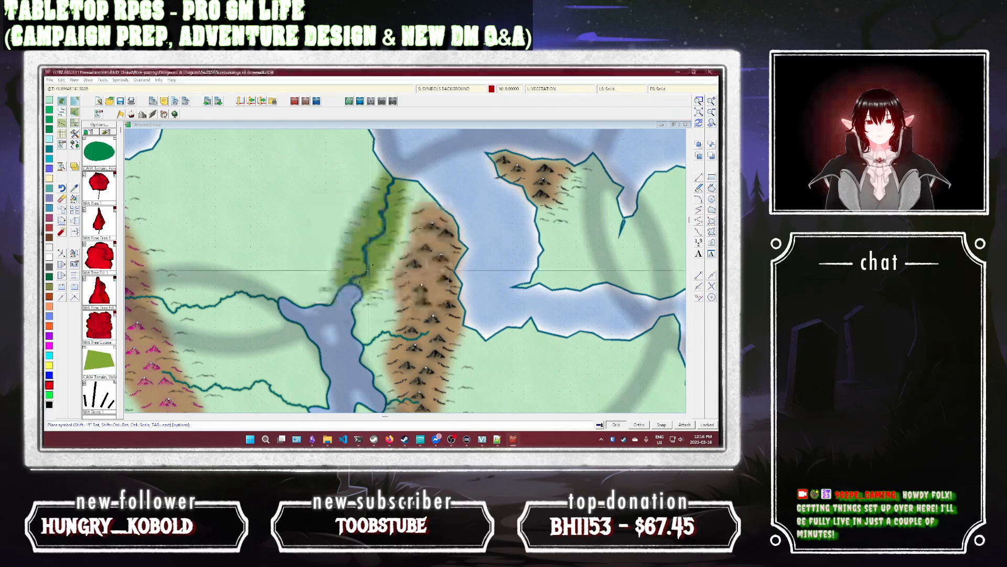
click(428, 211)
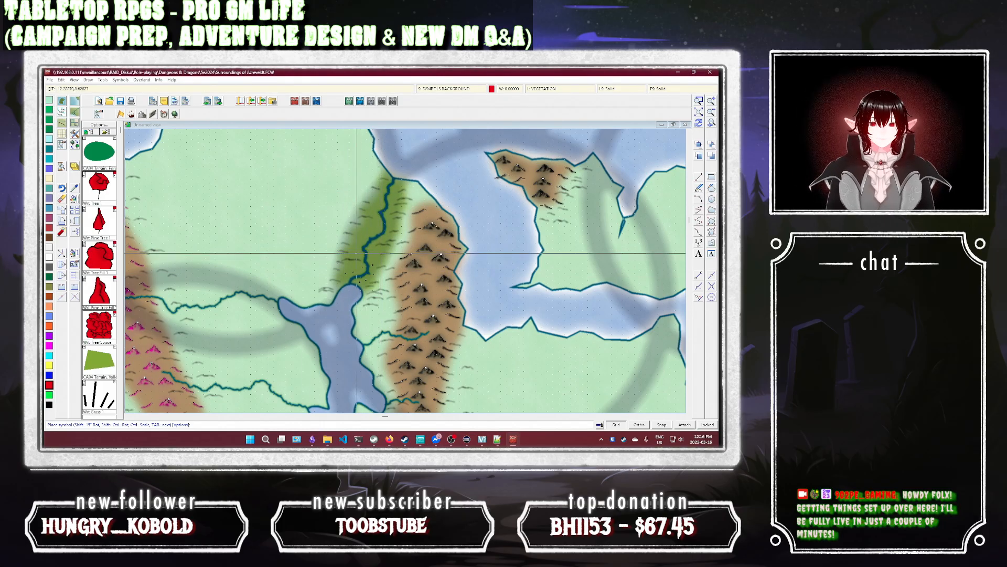
Step: Stop placing vegetation and make SYMBOLS the current drawing sheet
scroll(377, 262, up, 2)
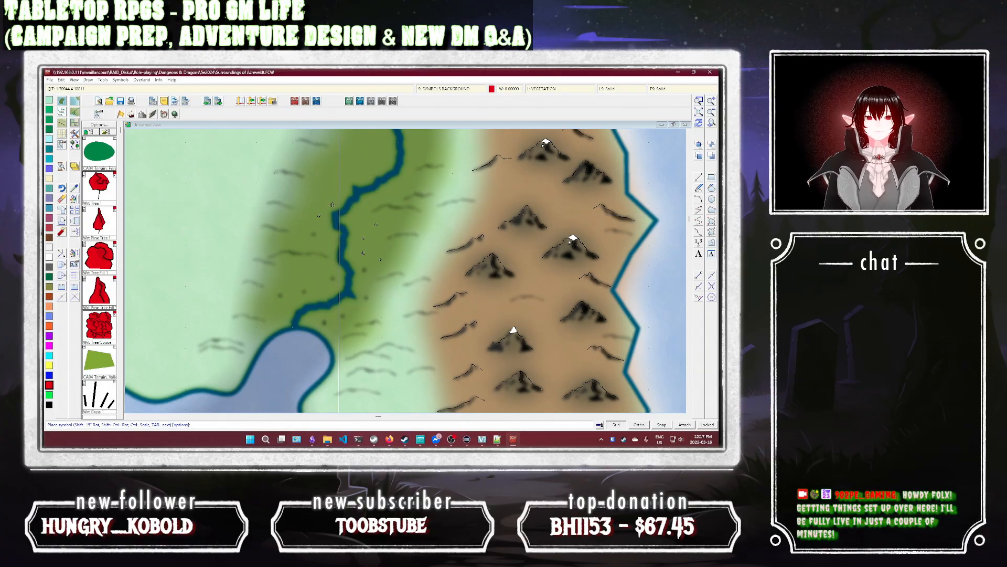
key(Escape)
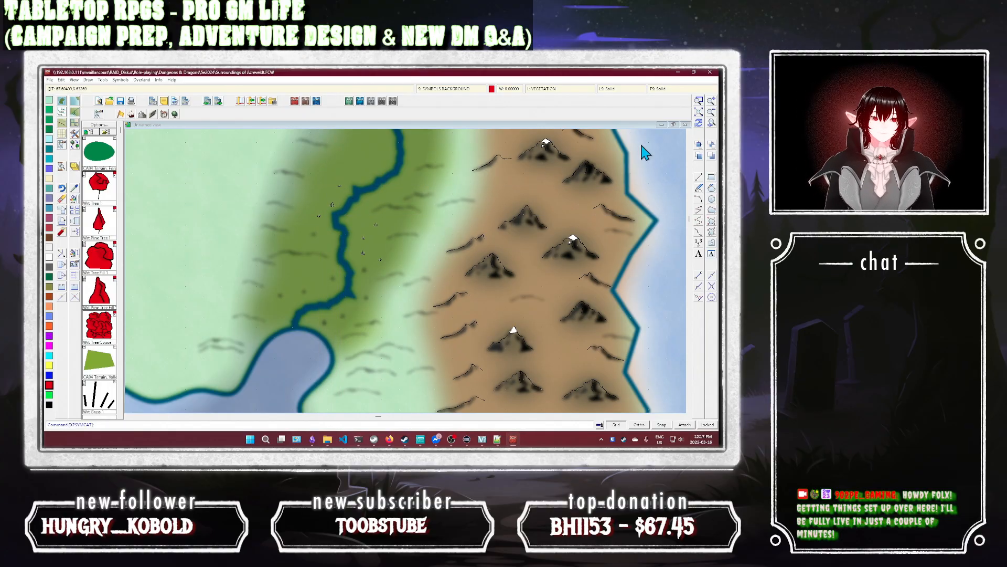
click(698, 123)
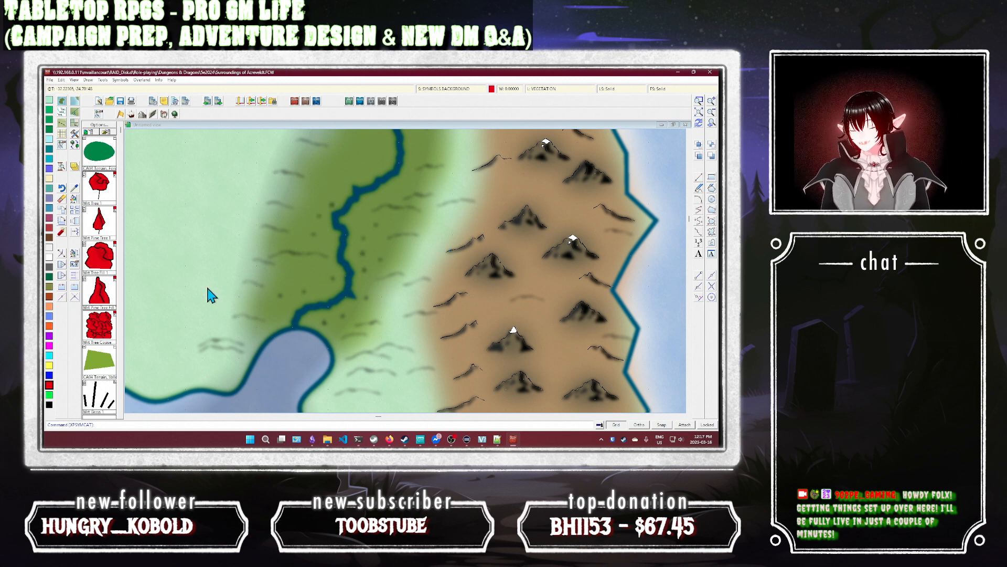
click(436, 90)
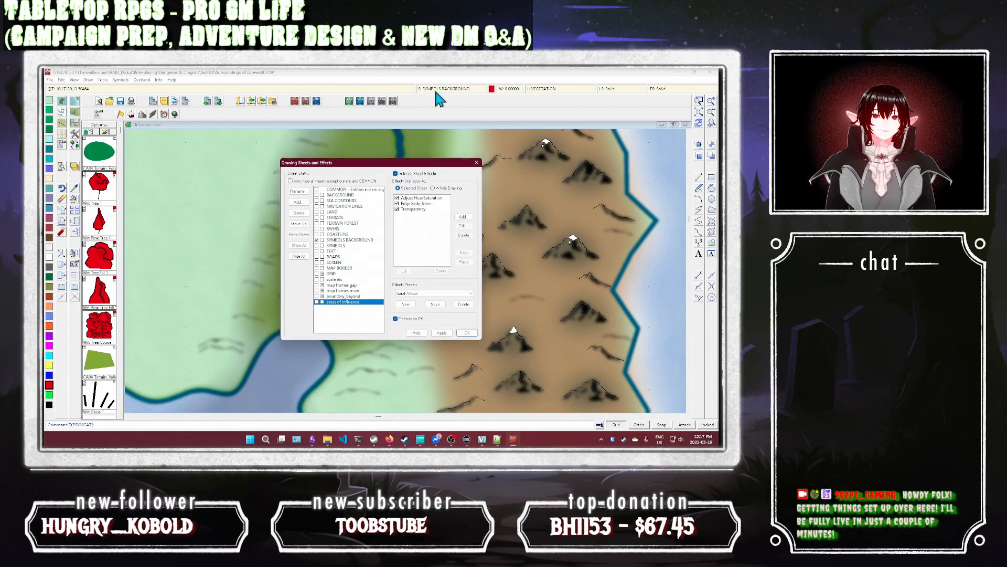
click(342, 246)
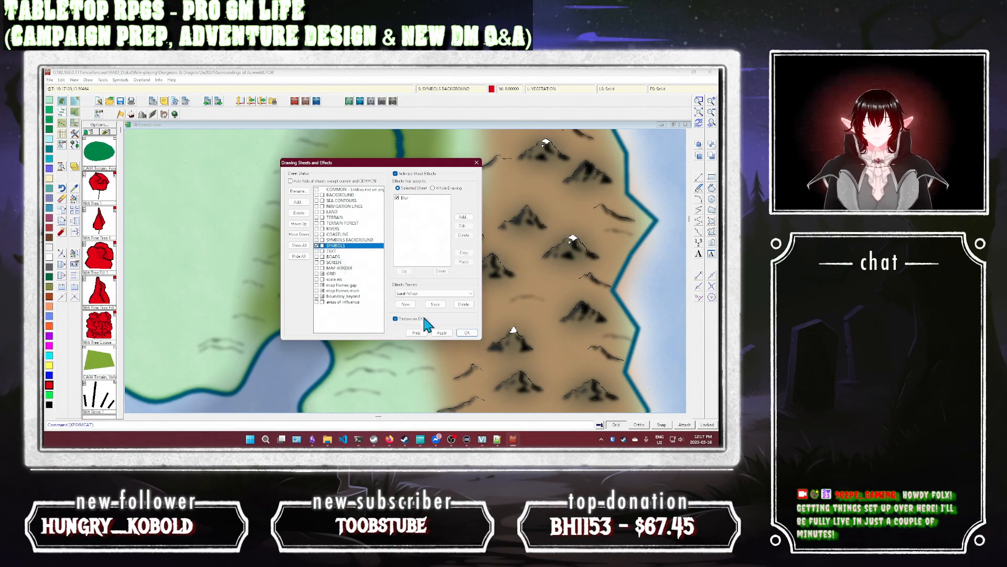
click(466, 332)
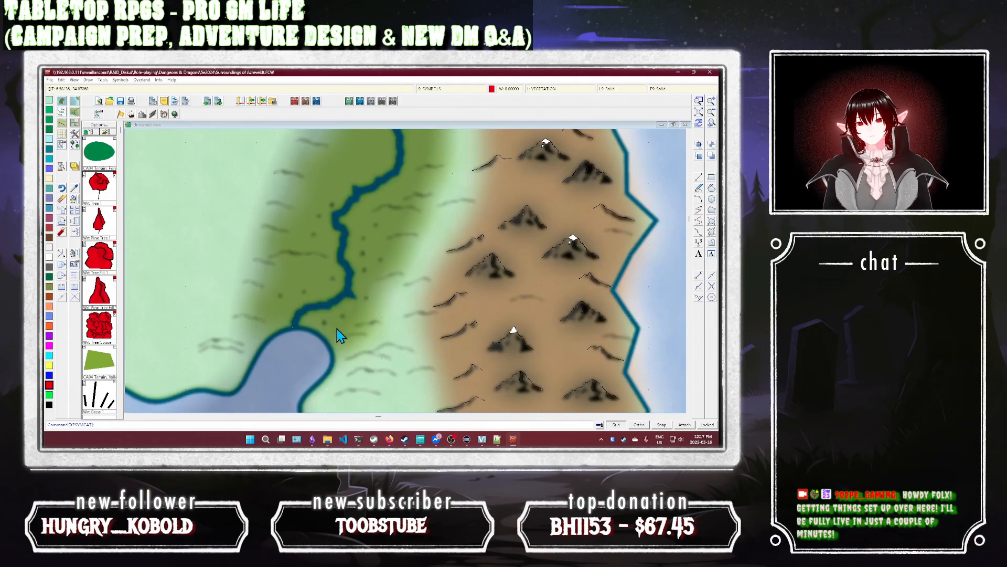
click(73, 205)
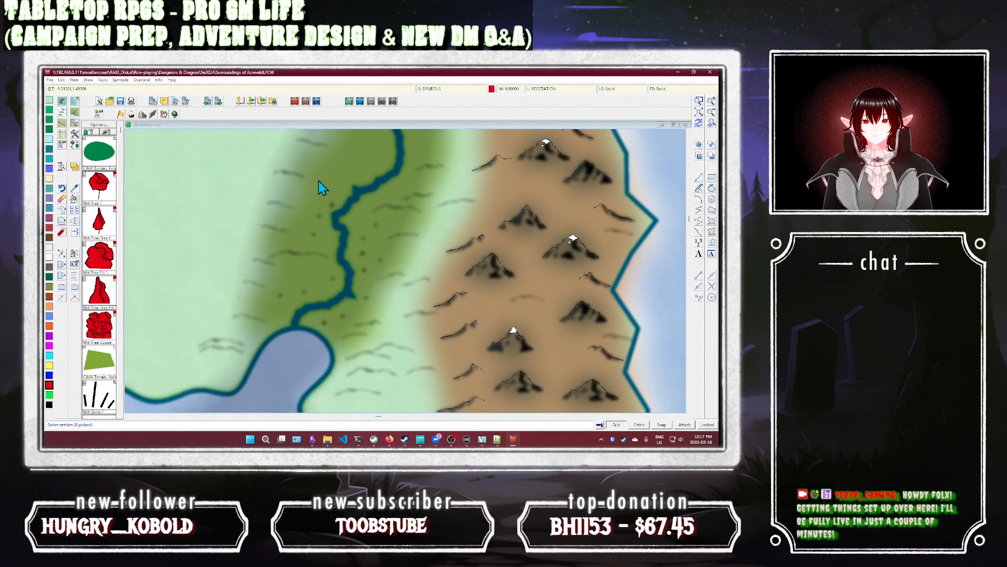
key(e)
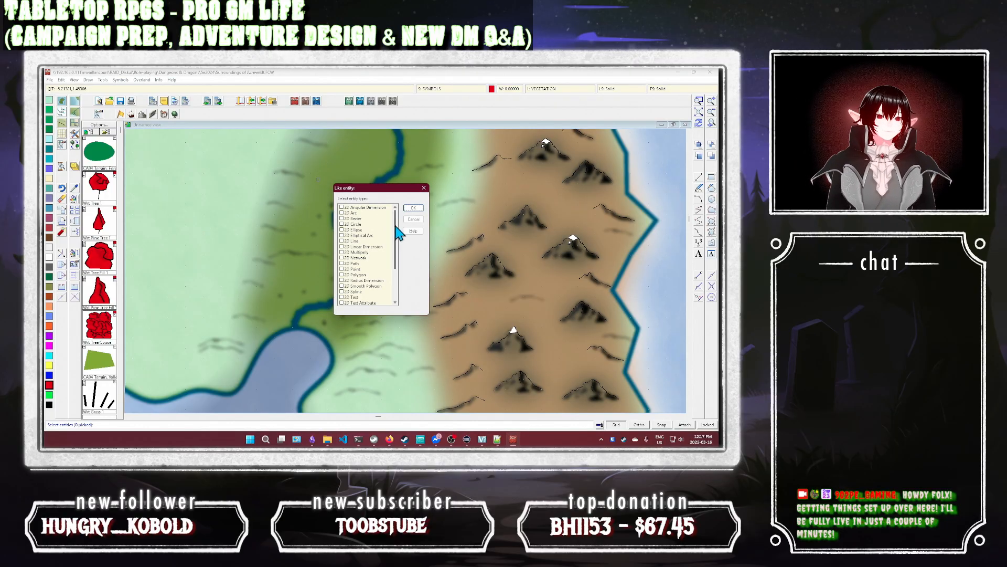
drag(396, 227, 397, 270)
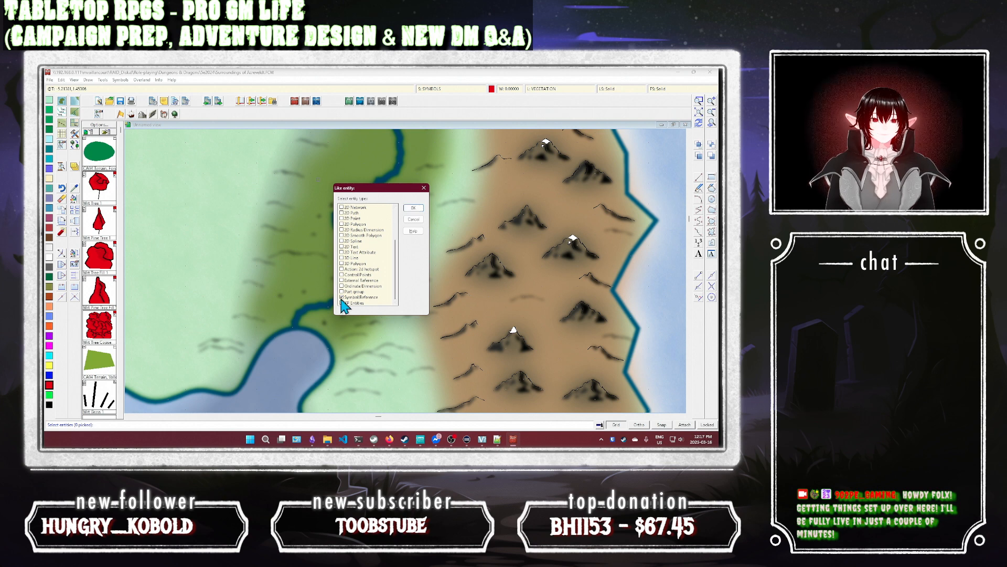
click(411, 208)
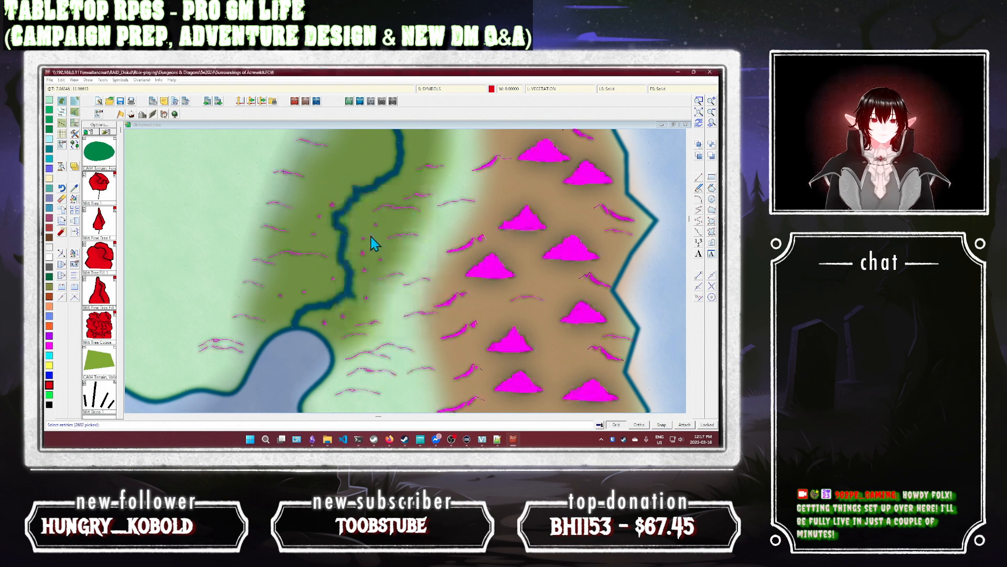
right_click(347, 252)
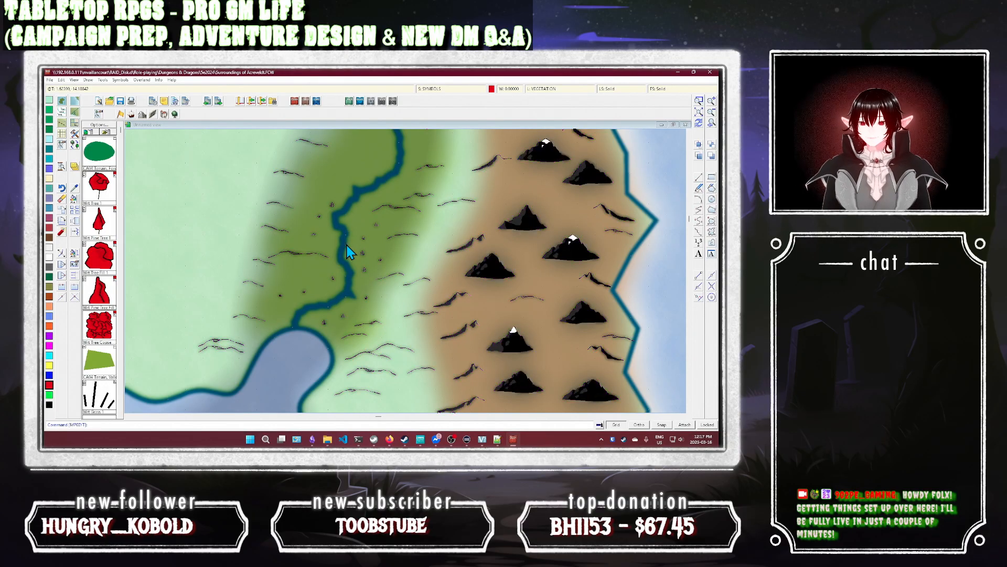
Step: Move only the symbol references in and around the valley's southern part, near the lake, to the SYMBOLS sheet
scroll(280, 221, down, 1)
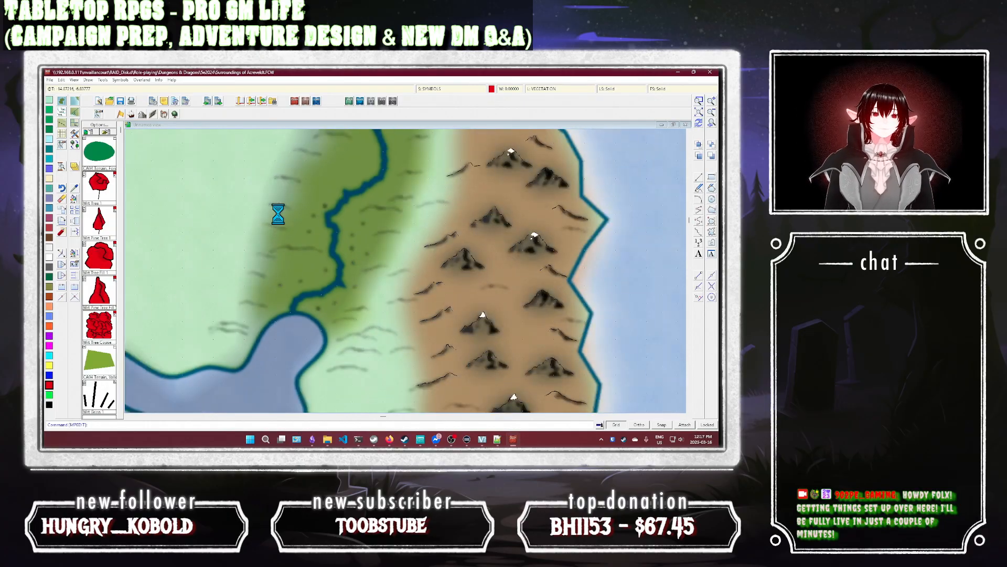
scroll(277, 217, down, 1)
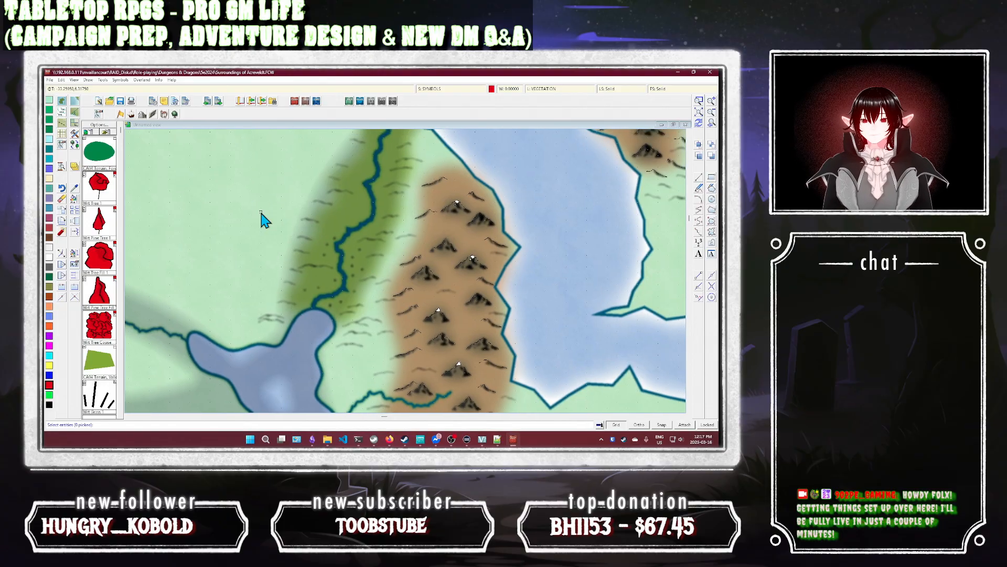
click(276, 182)
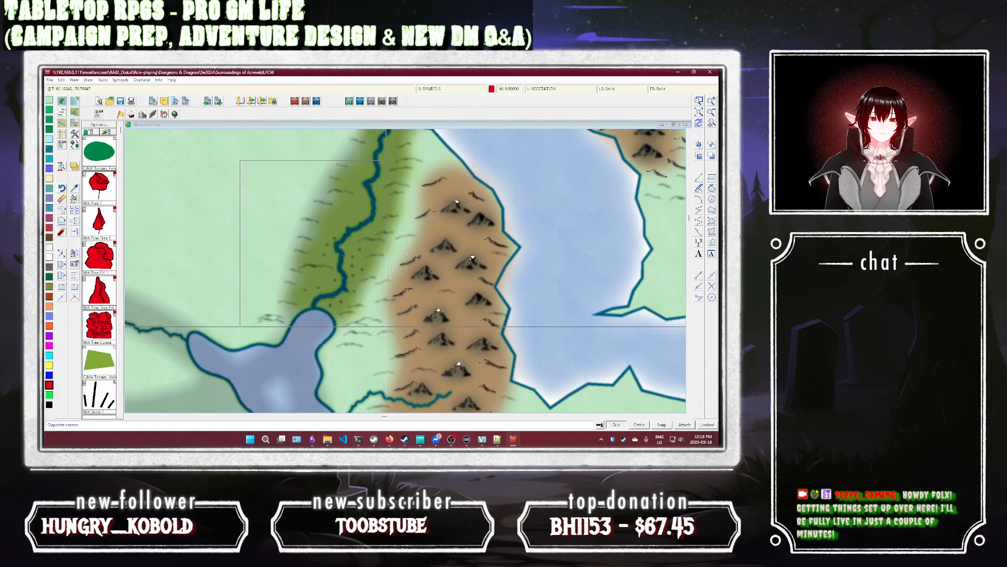
click(397, 352)
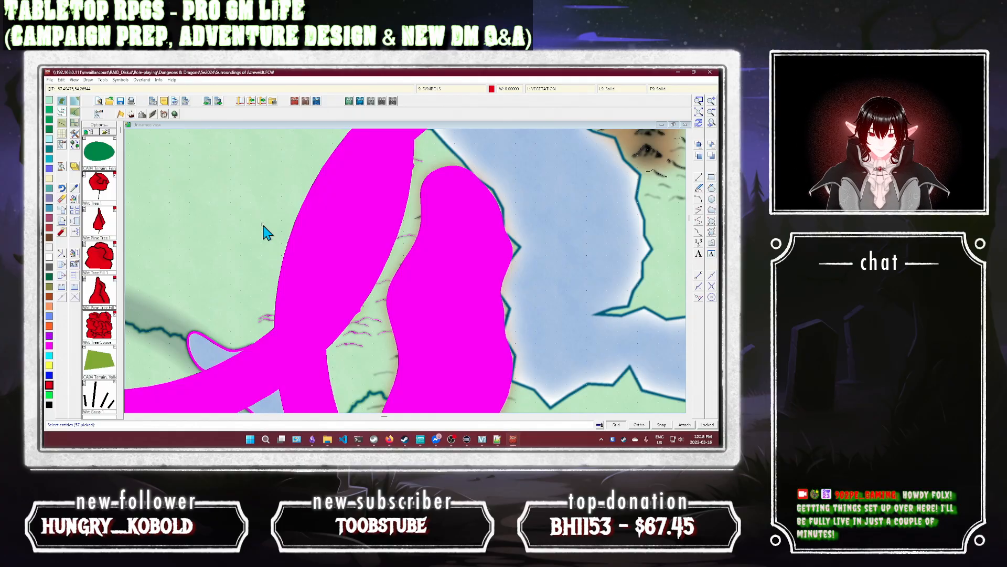
key(e)
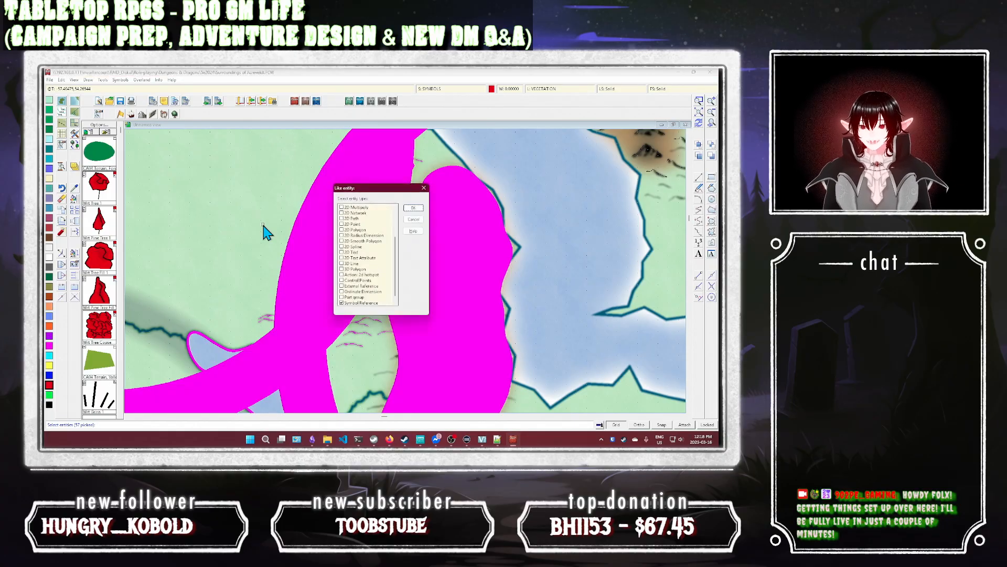
click(355, 302)
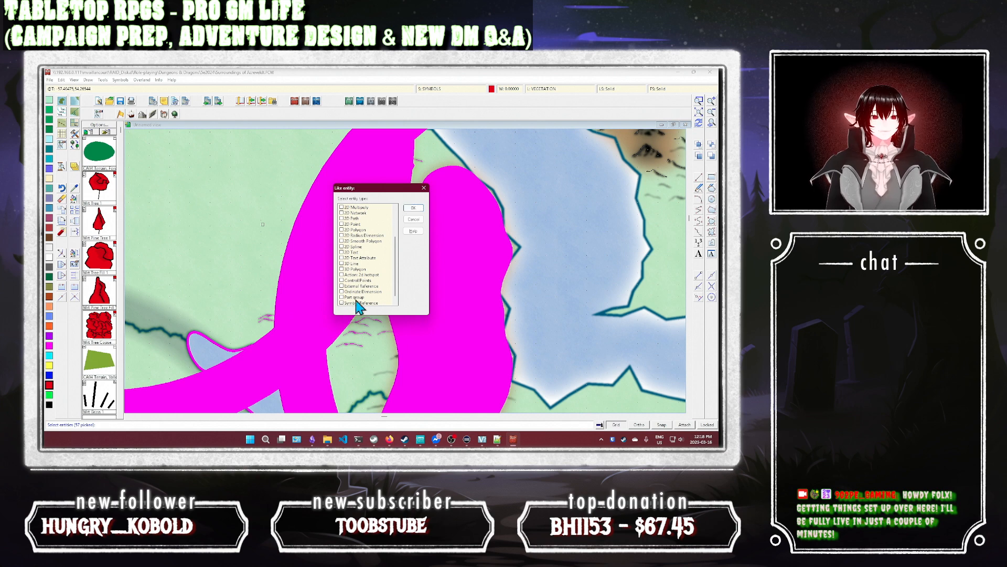
click(412, 208)
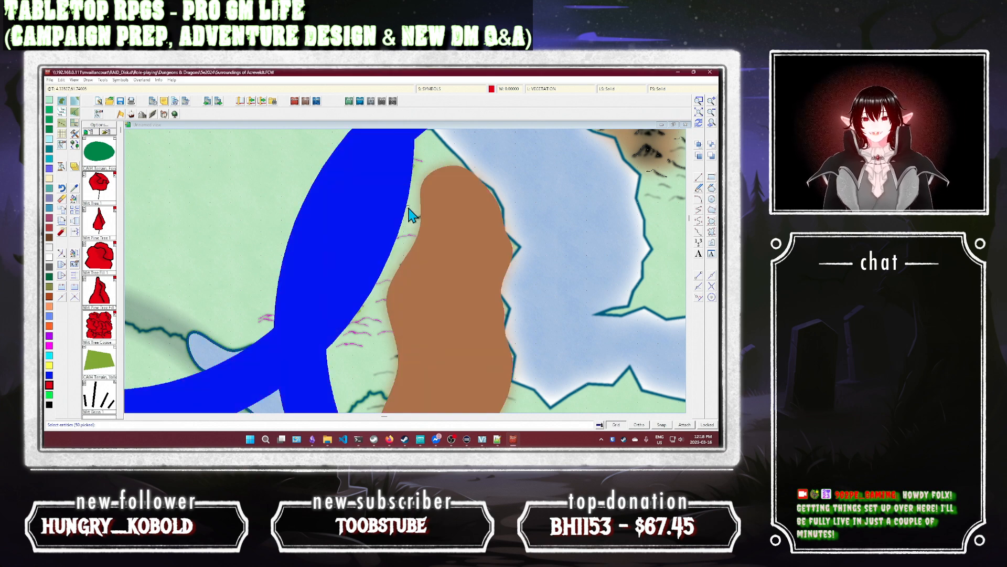
right_click(388, 276)
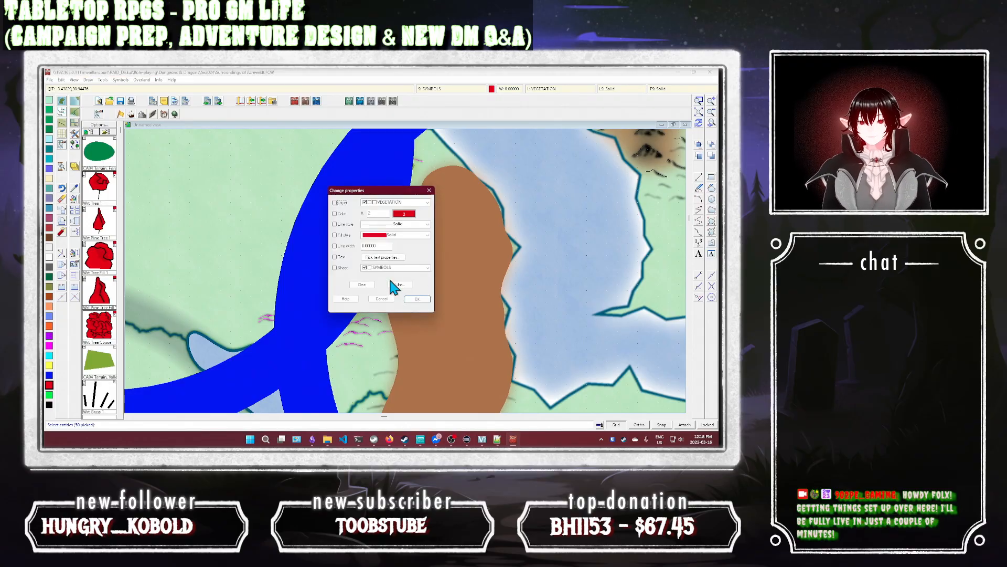
click(336, 267)
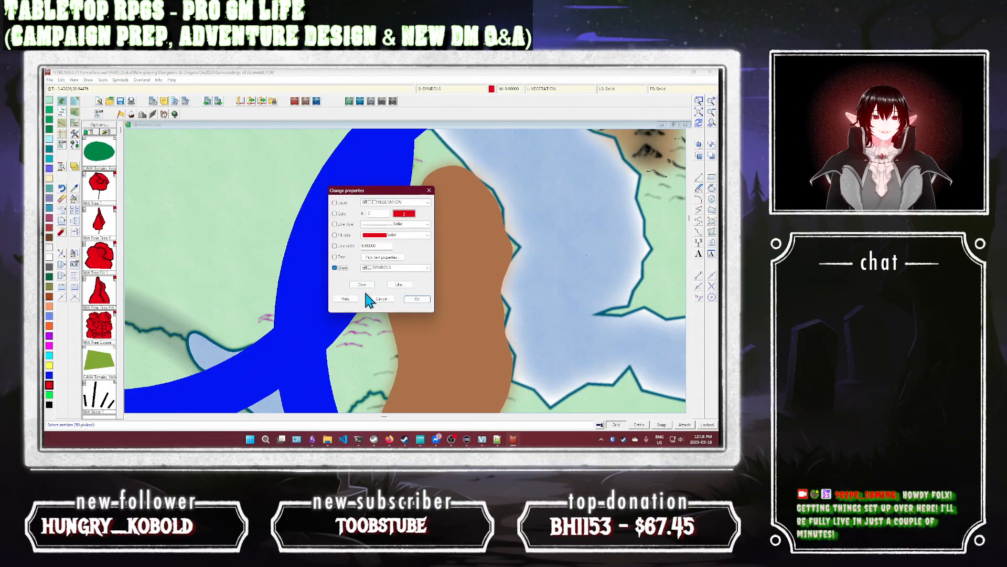
click(416, 299)
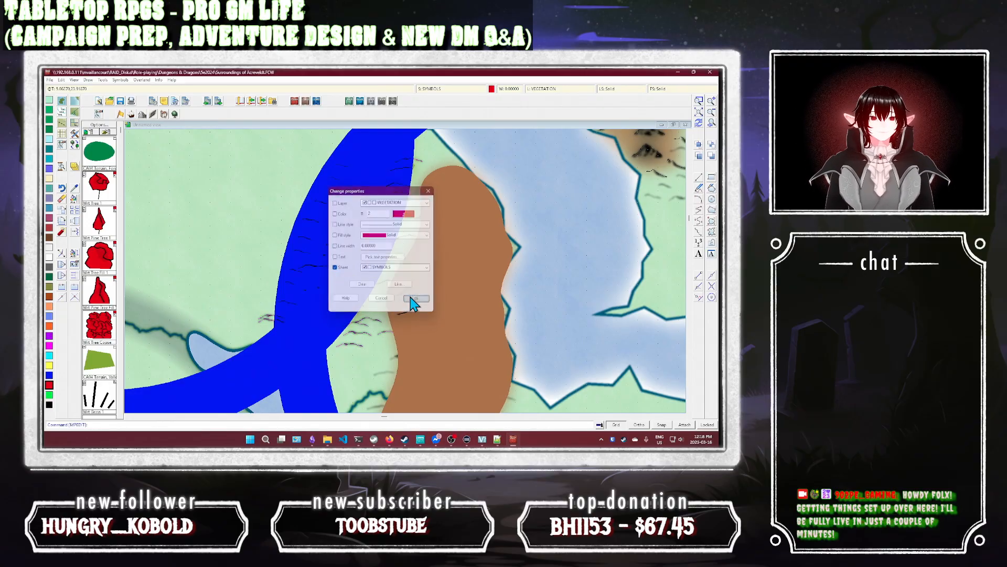
Step: Move the remaining symbol references in the valley's northern part, near the coast, to the SYMBOLS sheet
click(698, 124)
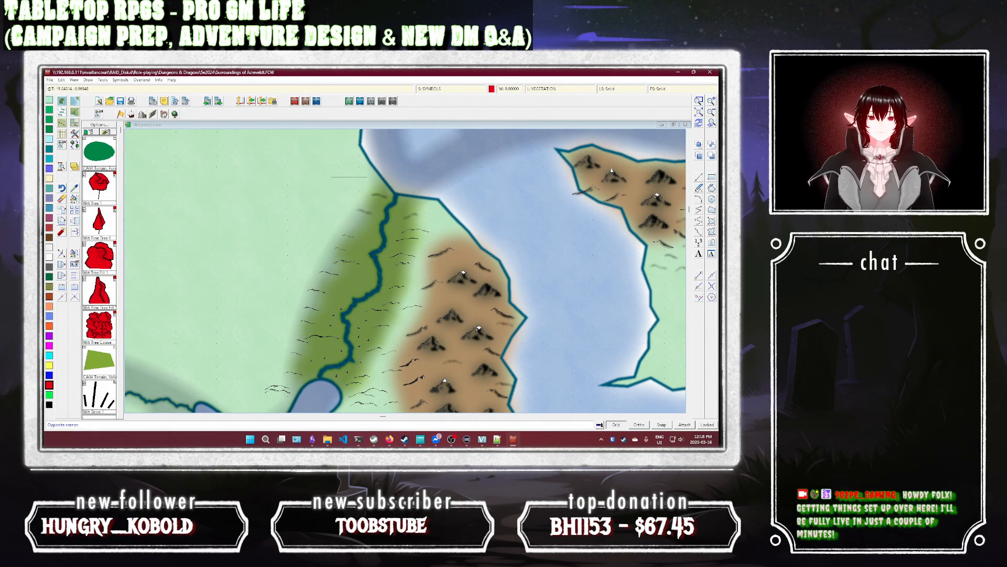
click(426, 251)
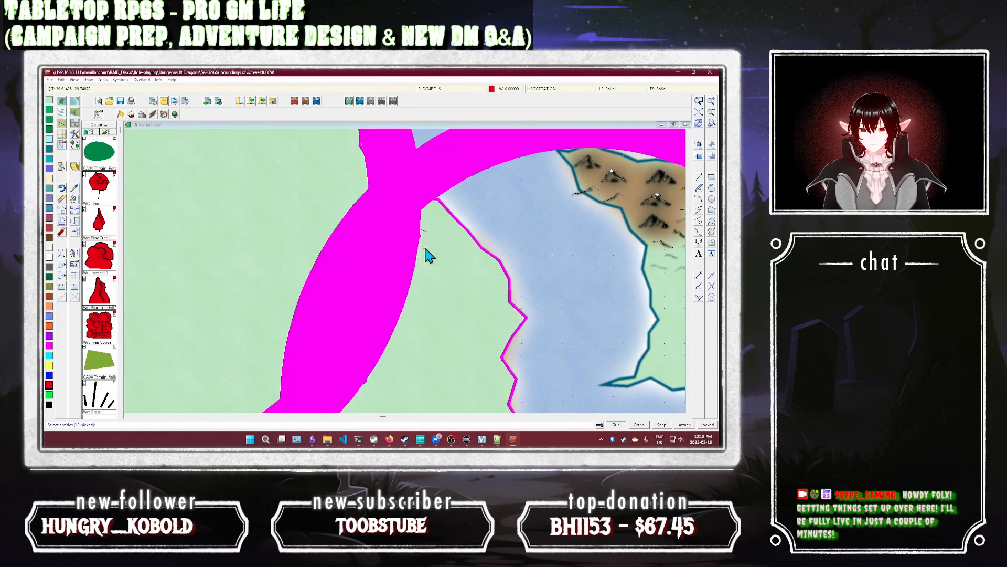
key(d)
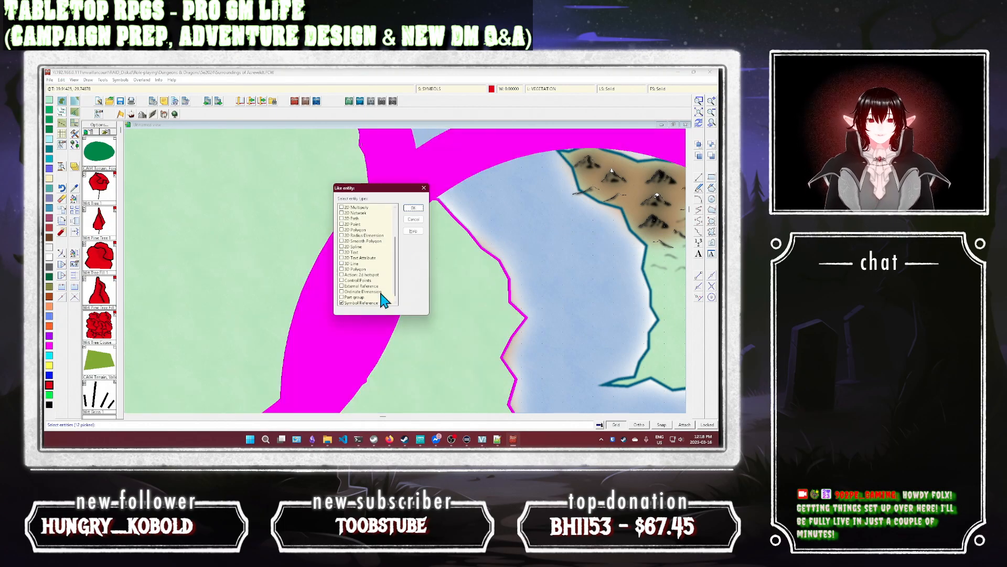
click(413, 208)
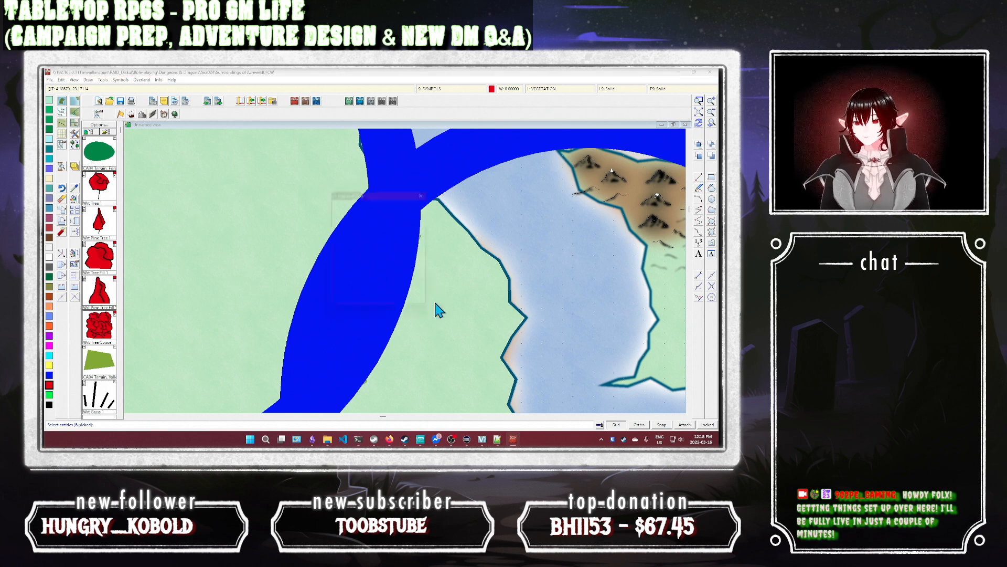
click(340, 268)
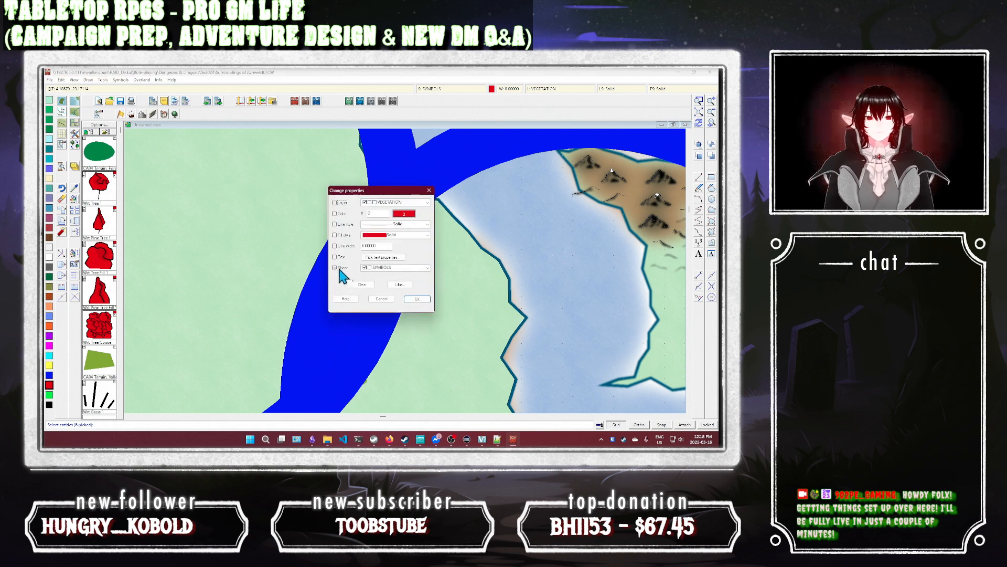
click(416, 299)
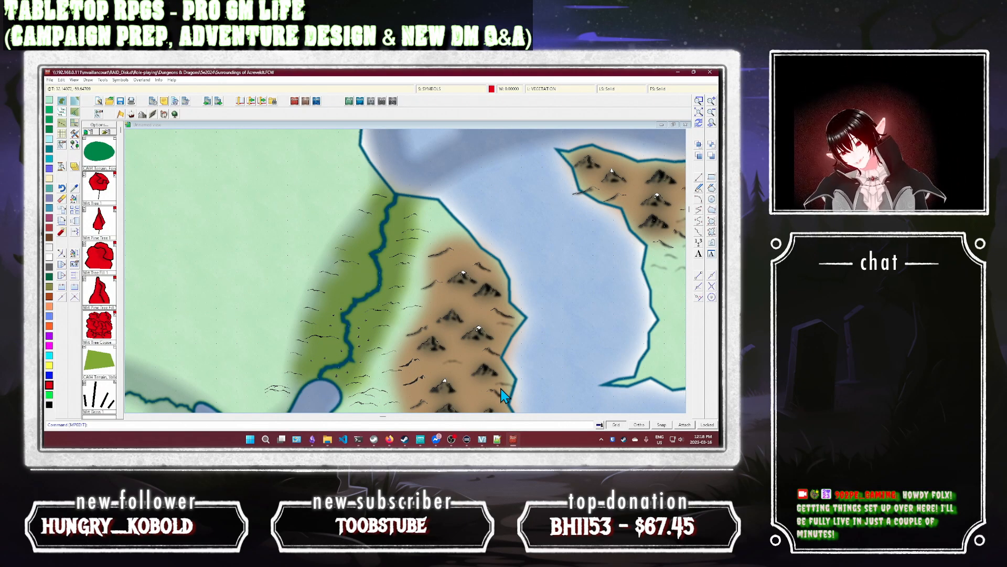
Step: Place single red deciduous tree symbols along both banks of the river in the valley's southern half
click(96, 399)
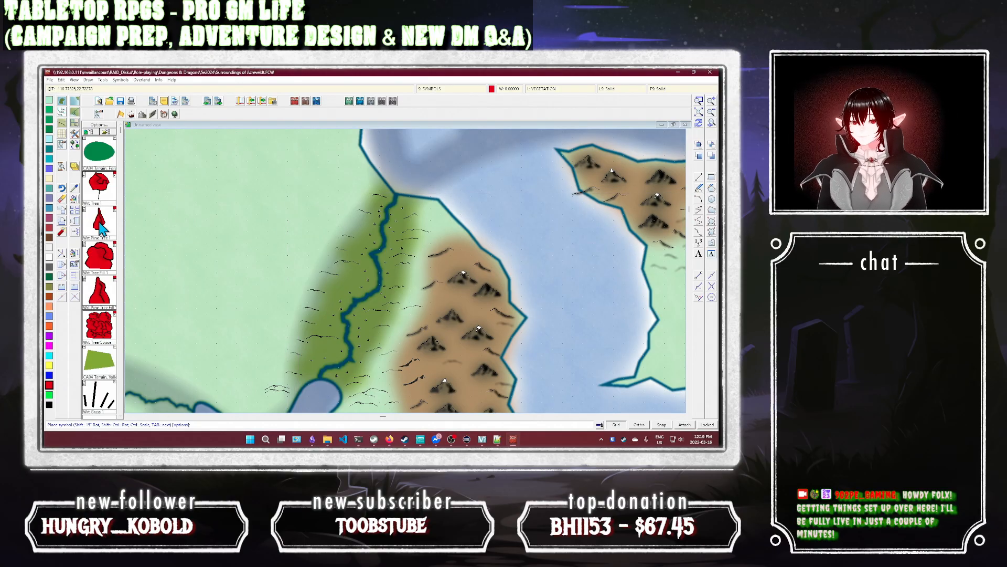
click(103, 198)
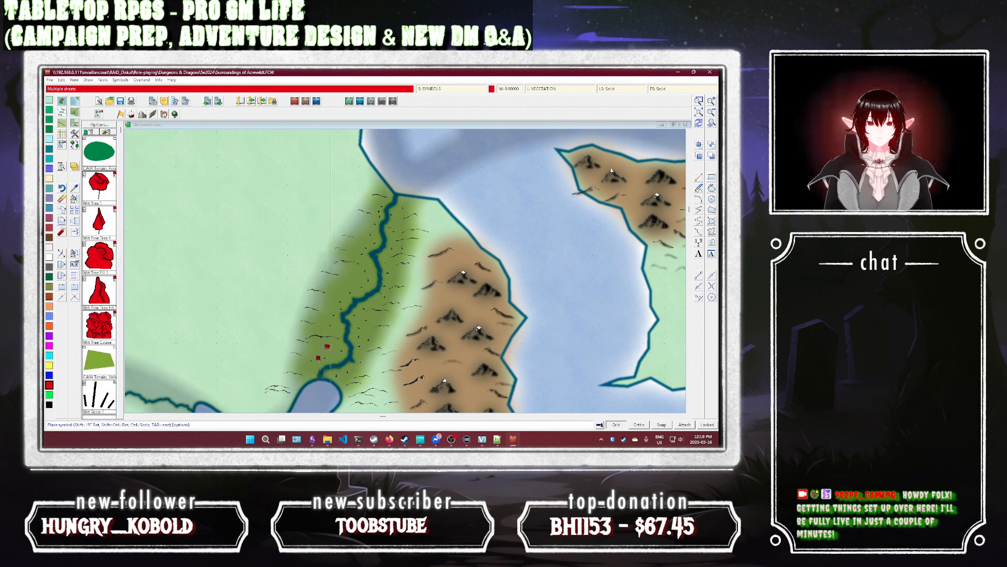
click(336, 354)
click(360, 354)
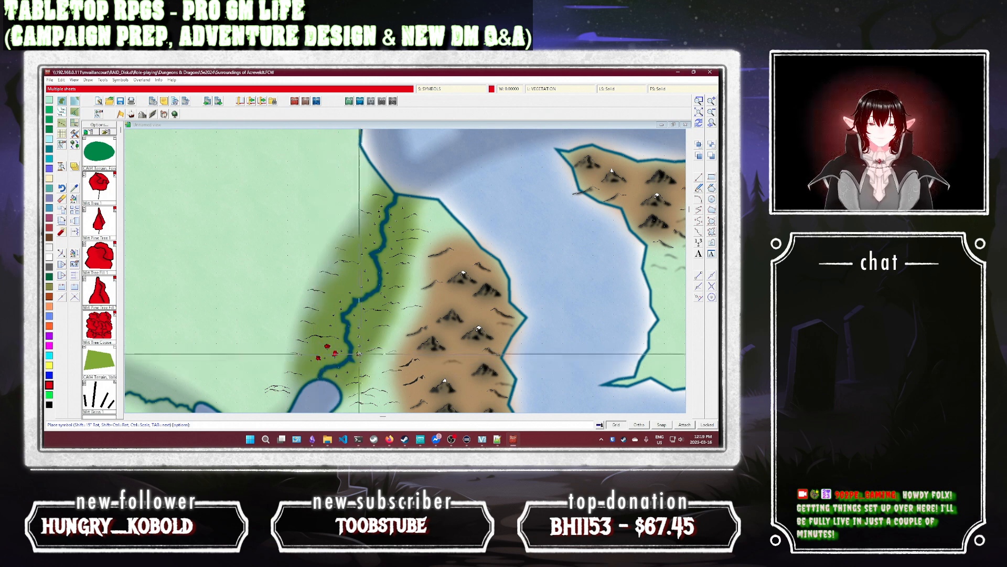
click(337, 330)
click(355, 330)
click(355, 320)
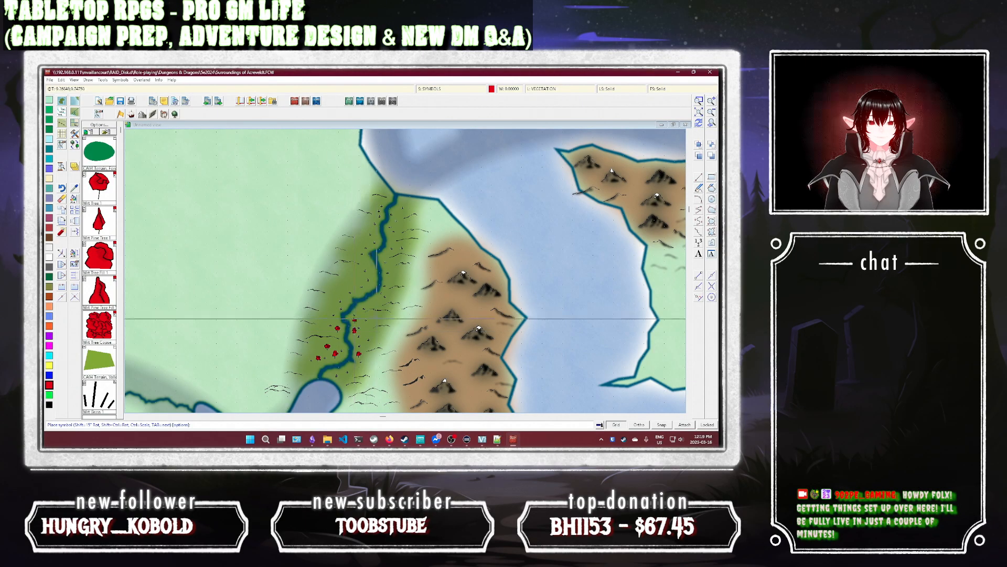
click(377, 318)
click(375, 303)
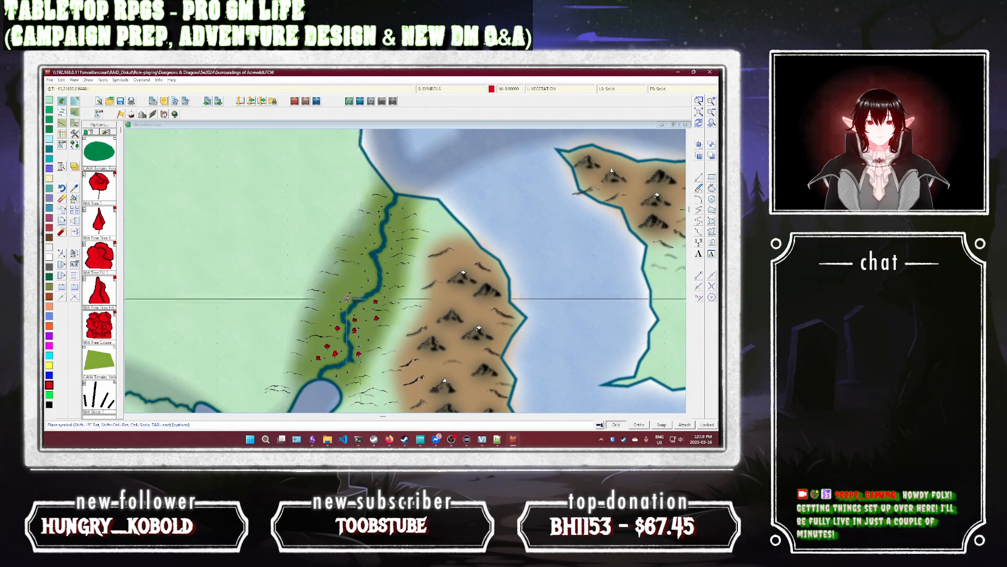
Step: Continue the scattered red deciduous trees northward along both sides of the river, up to near the coast
click(347, 298)
click(328, 307)
click(342, 283)
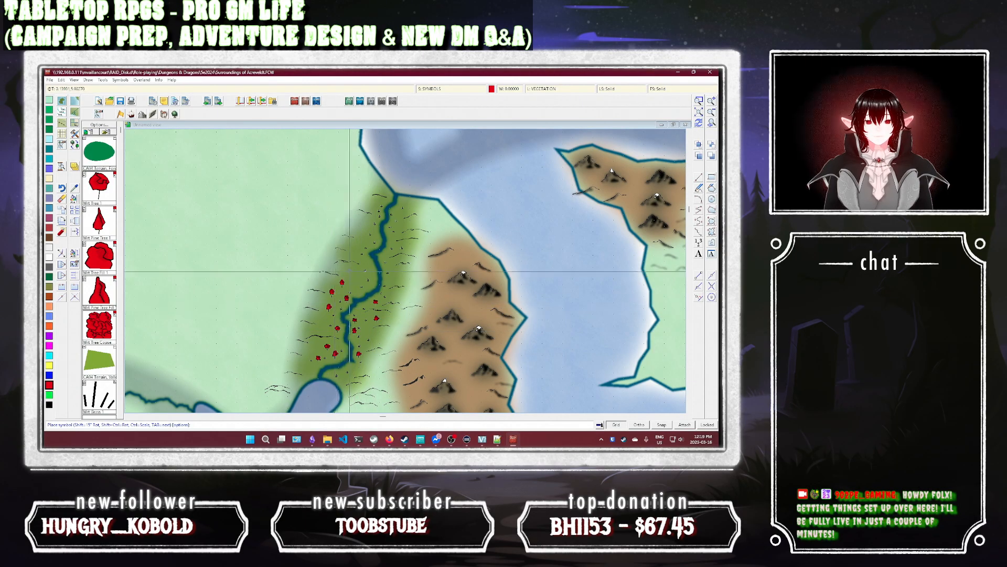
click(357, 274)
click(364, 261)
click(353, 250)
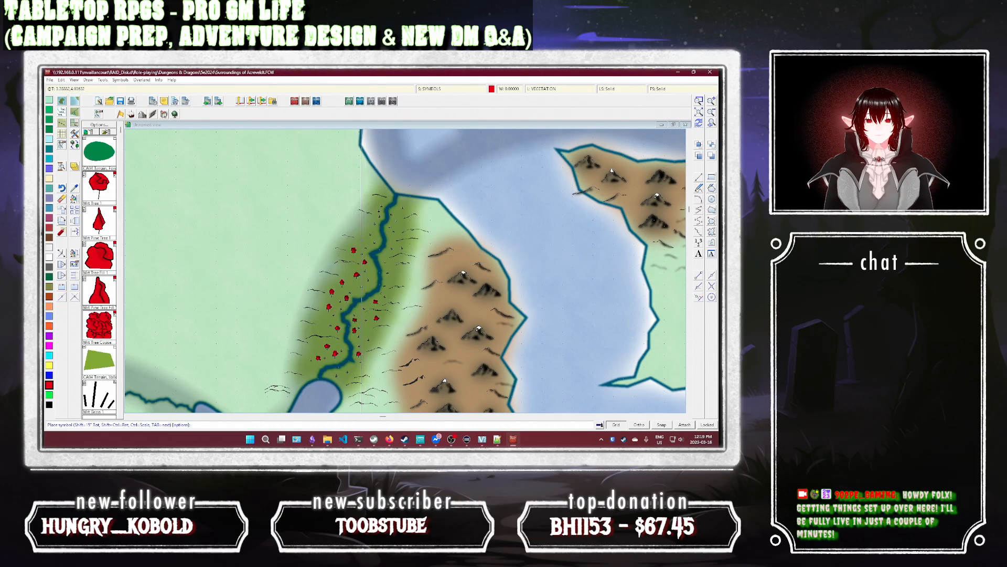
click(366, 235)
click(397, 278)
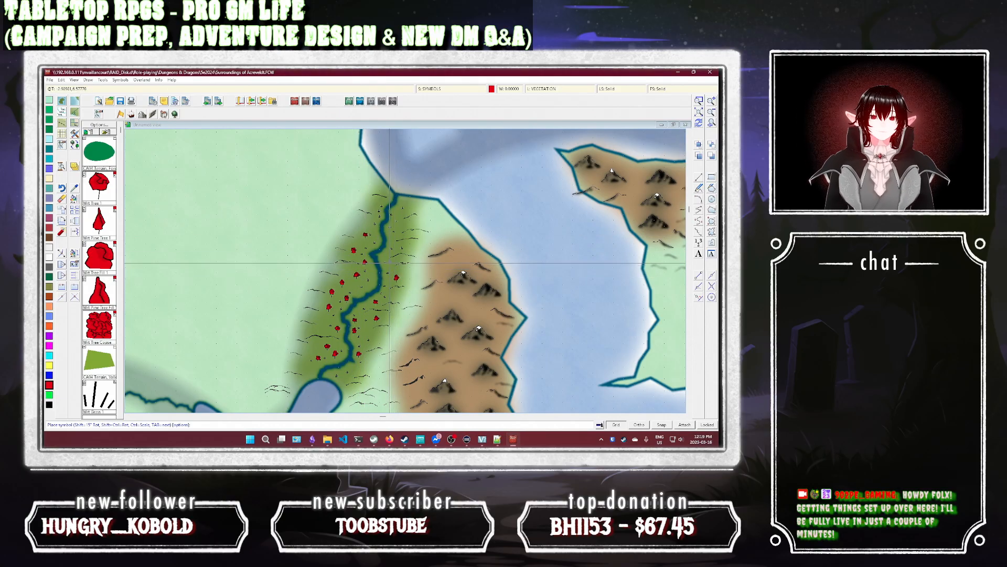
click(389, 262)
click(397, 234)
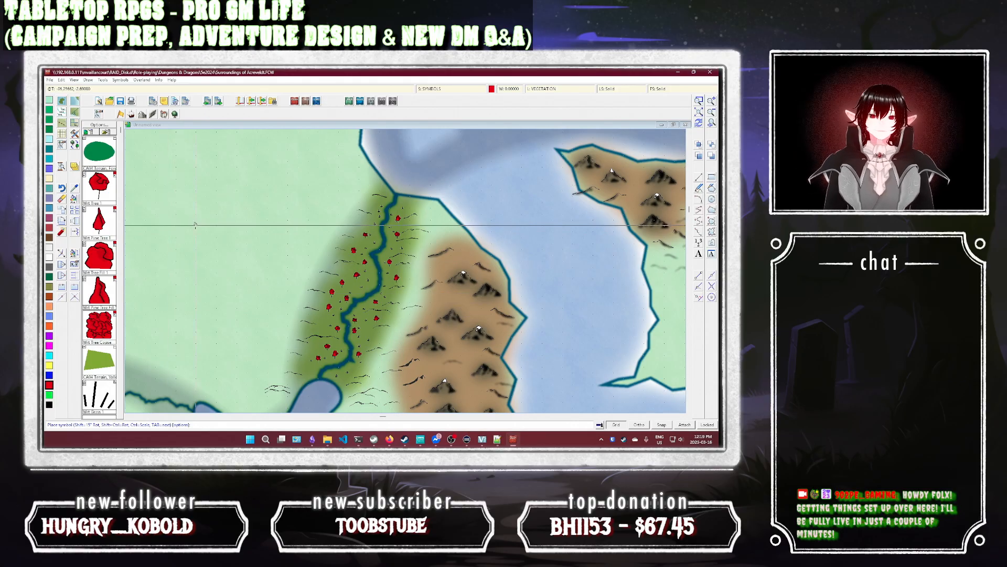
Step: Change the drawing color for the vegetation symbols to dark green
click(492, 89)
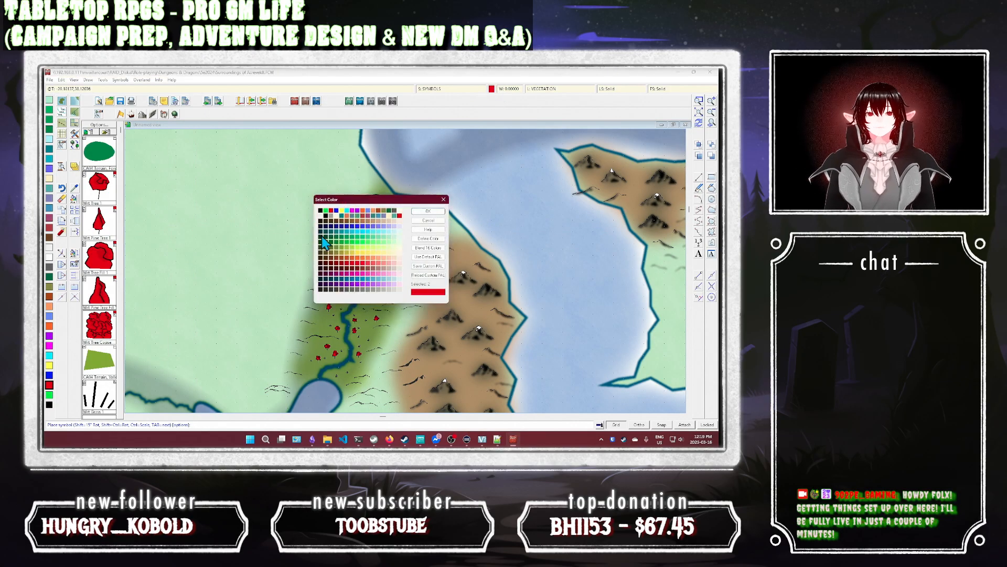
click(347, 245)
click(429, 211)
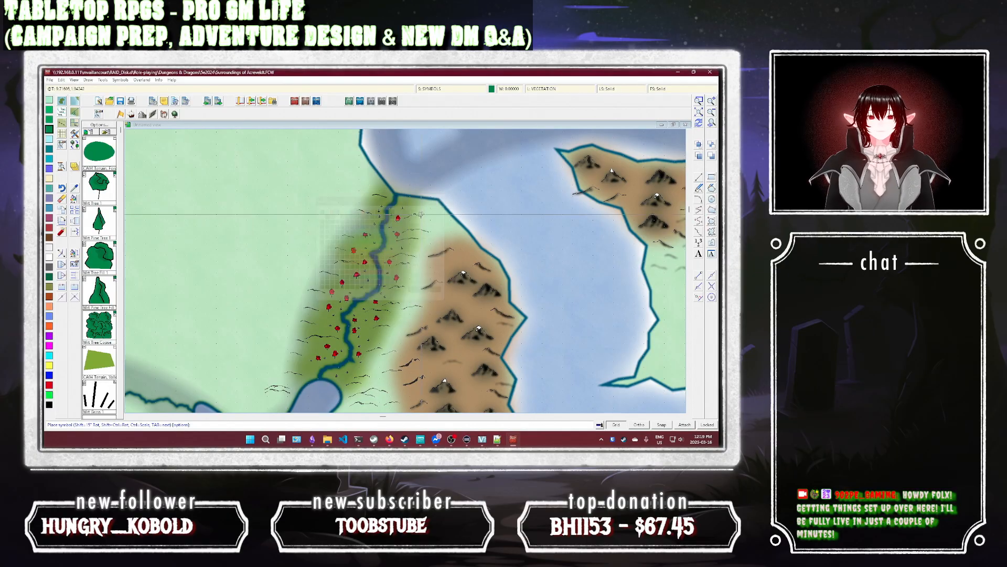
Step: Place single dark green pine tree symbols down the western edge of the mountain range east of the river valley
click(99, 220)
click(439, 265)
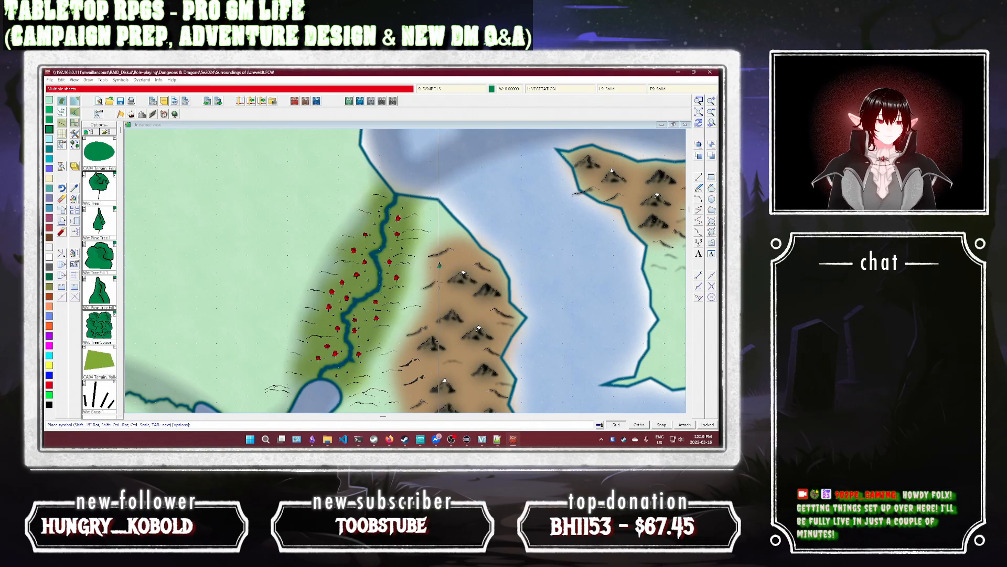
click(434, 290)
click(431, 300)
click(421, 313)
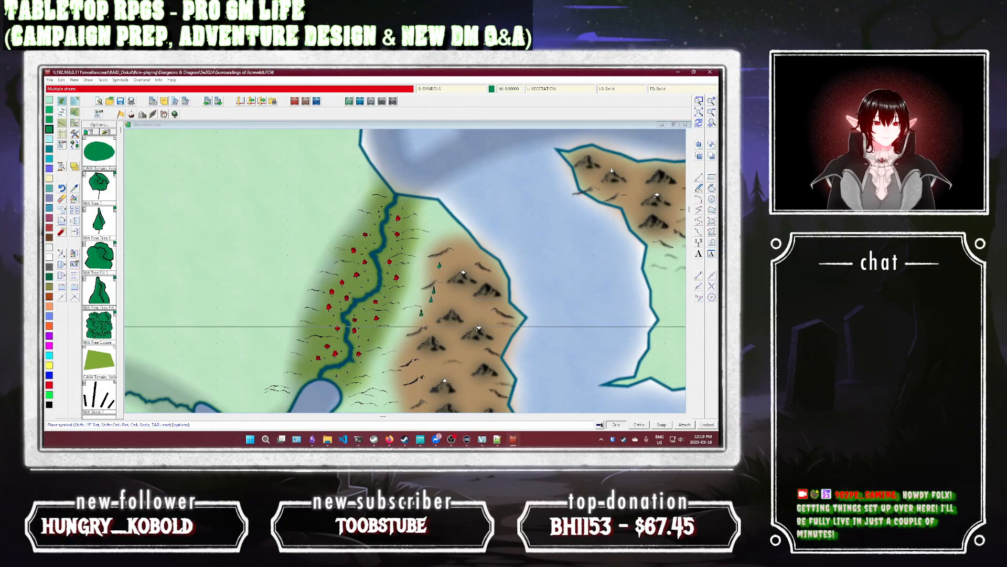
click(404, 342)
click(406, 369)
click(409, 388)
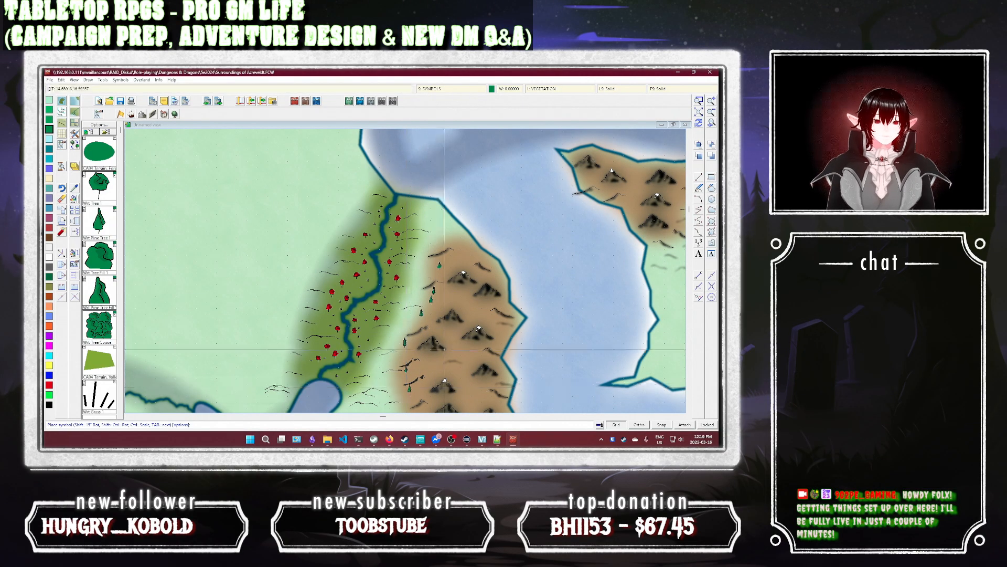
Step: Place dark green pine trees down the eastern, coastal edge of the same mountain range and stop placing symbols
click(497, 280)
click(506, 304)
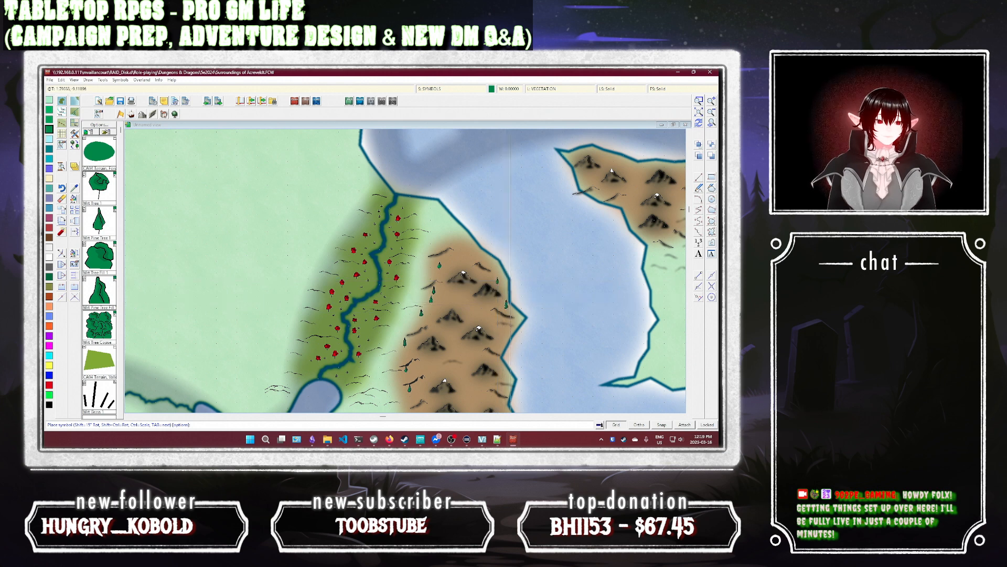
click(505, 332)
click(495, 362)
click(504, 376)
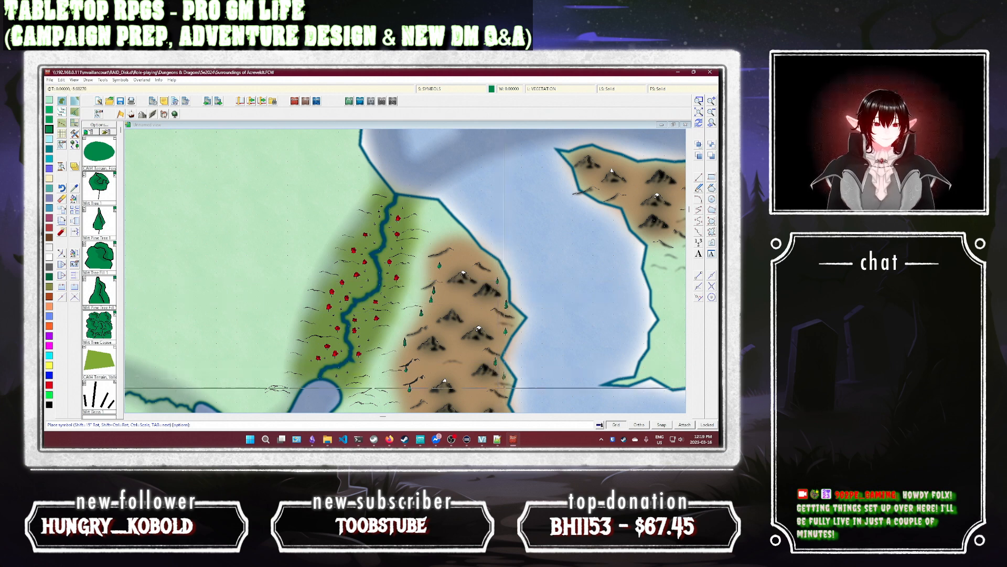
click(504, 389)
key(Escape)
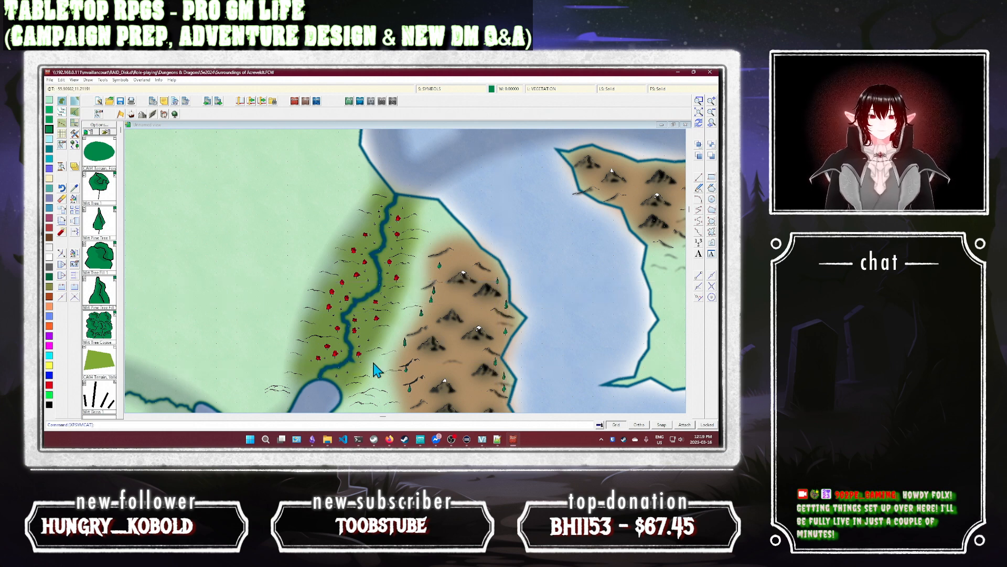
Step: Add more dark green pine trees farther south along the mountain range's western edge, beside the lake and its eastern river
scroll(389, 330, up, 1)
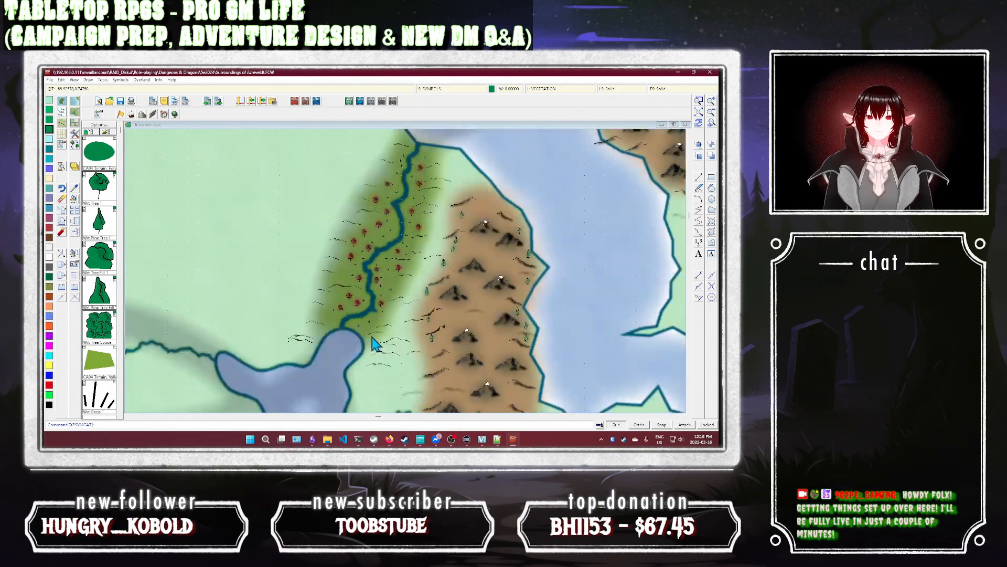
scroll(393, 360, down, 1)
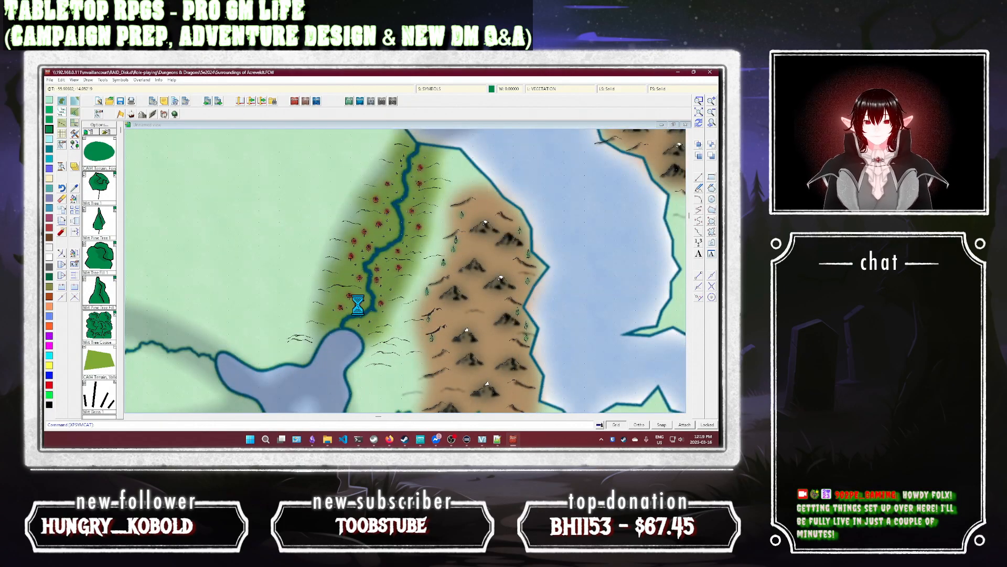
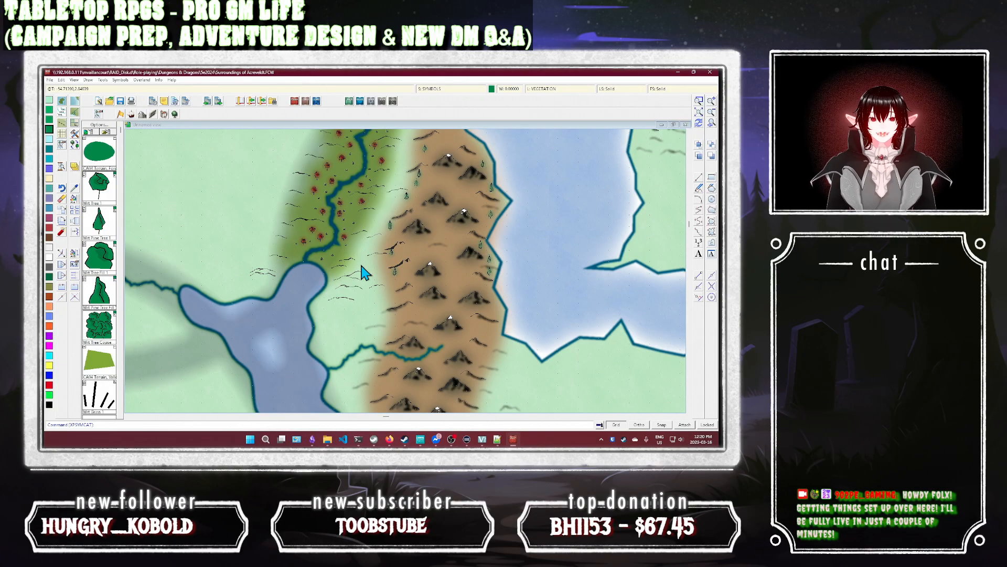
click(99, 230)
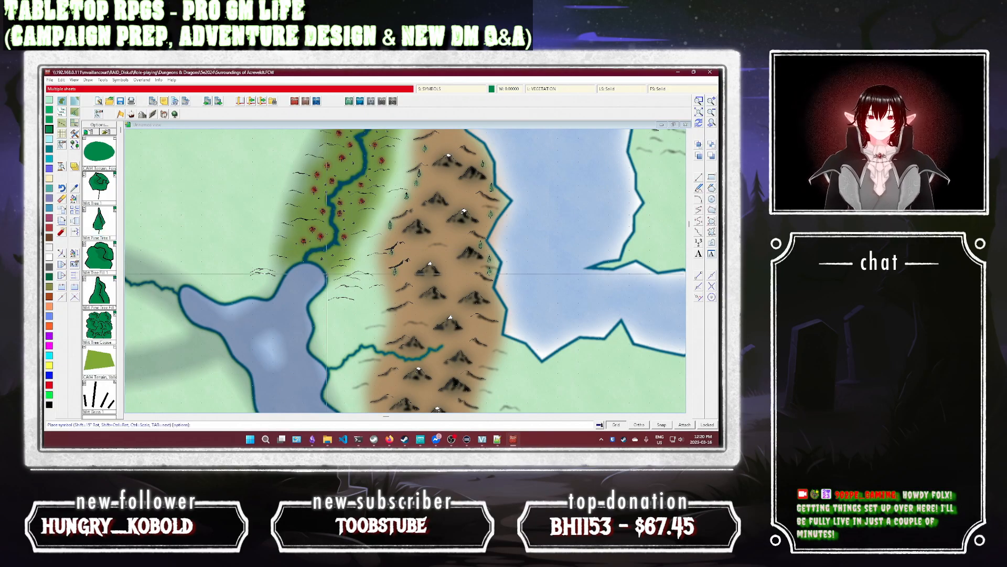
click(397, 295)
click(397, 325)
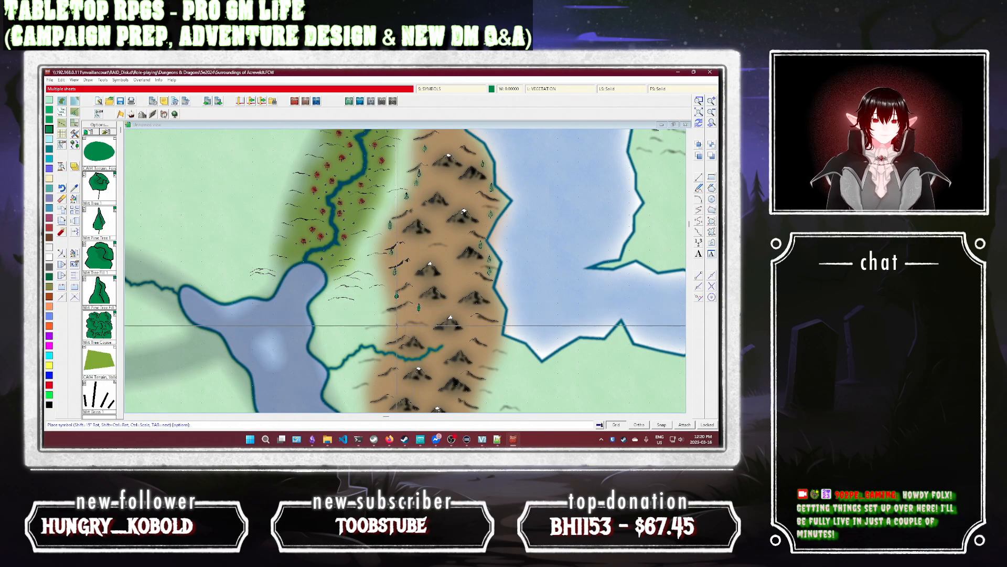
click(384, 359)
click(383, 386)
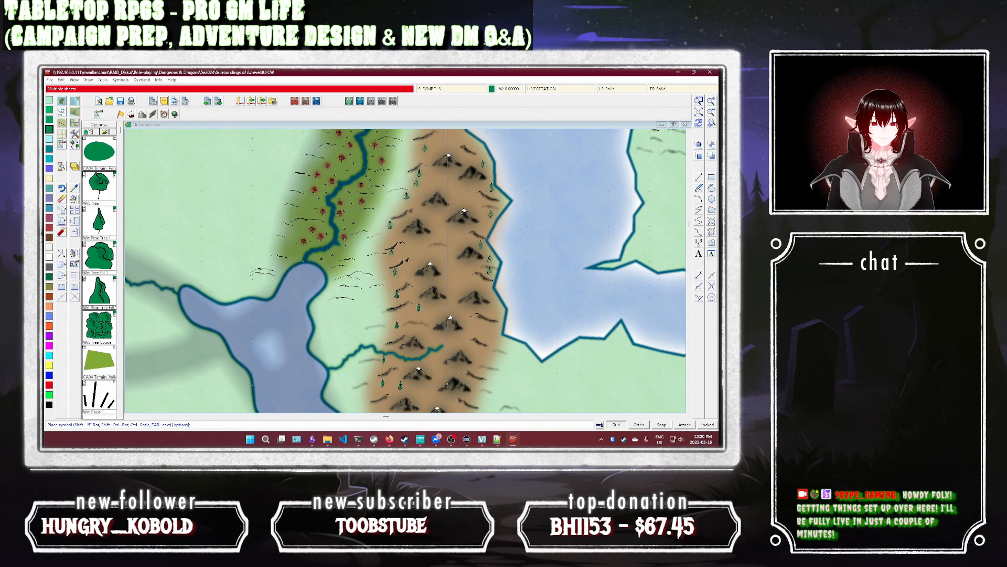
Step: Add dark green pine trees mainly along the southern mountains' eastern edge, stop placing symbols and save the map
click(481, 357)
click(489, 332)
click(400, 386)
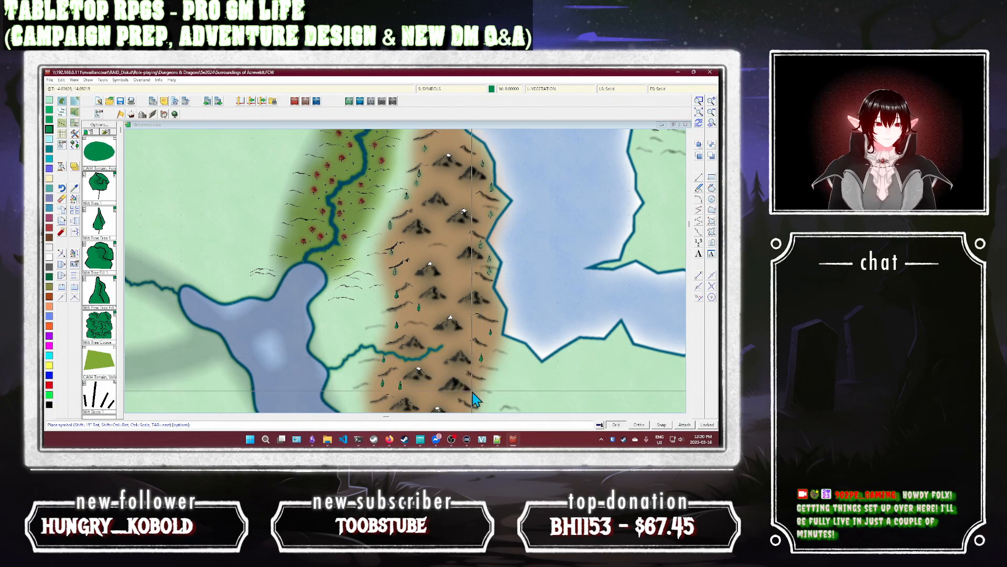
click(472, 391)
click(460, 407)
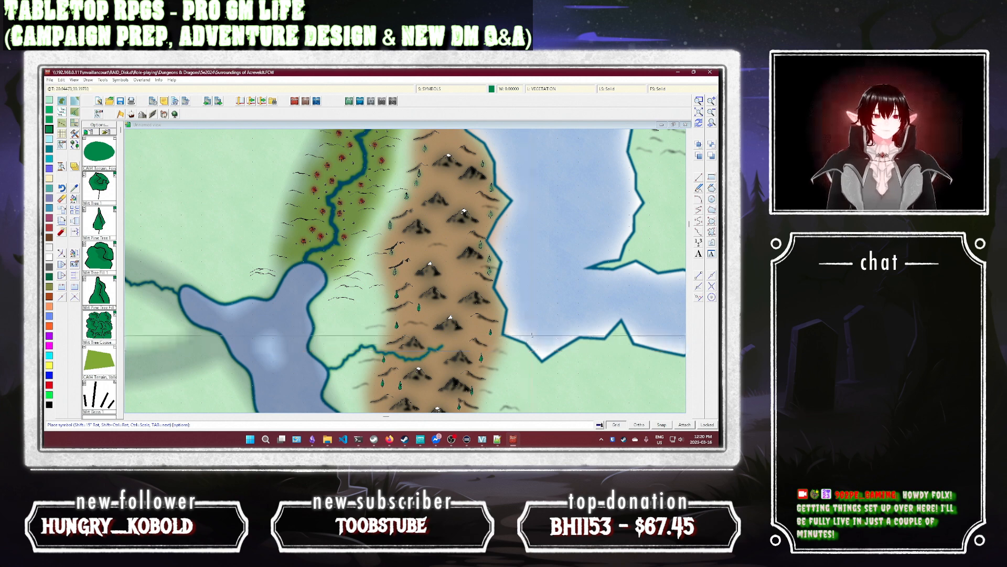
right_click(531, 335)
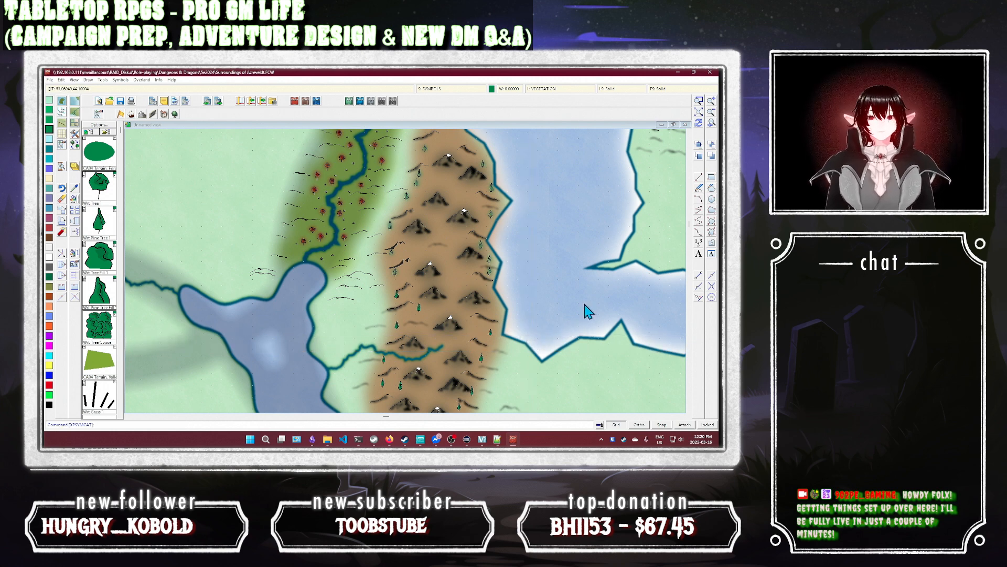
key(Return)
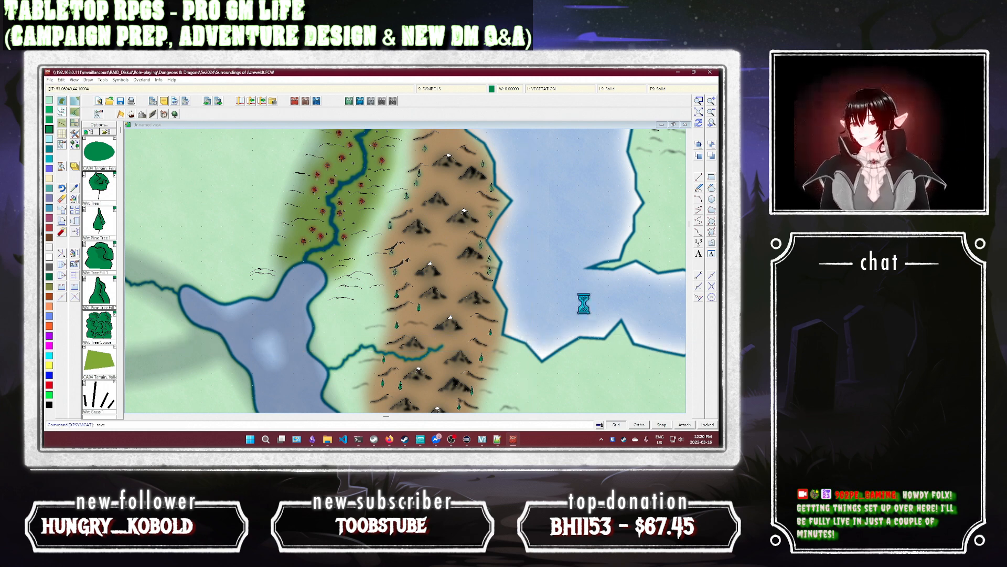
Step: Move only the symbol references in the mountain range and the foothills toward the lake to the SYMBOLS sheet
click(77, 205)
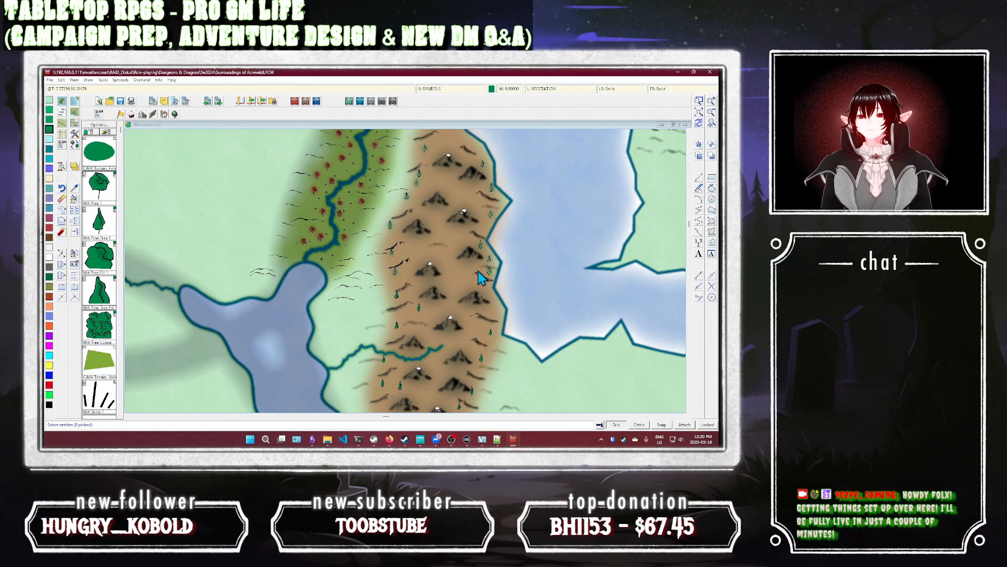
click(424, 156)
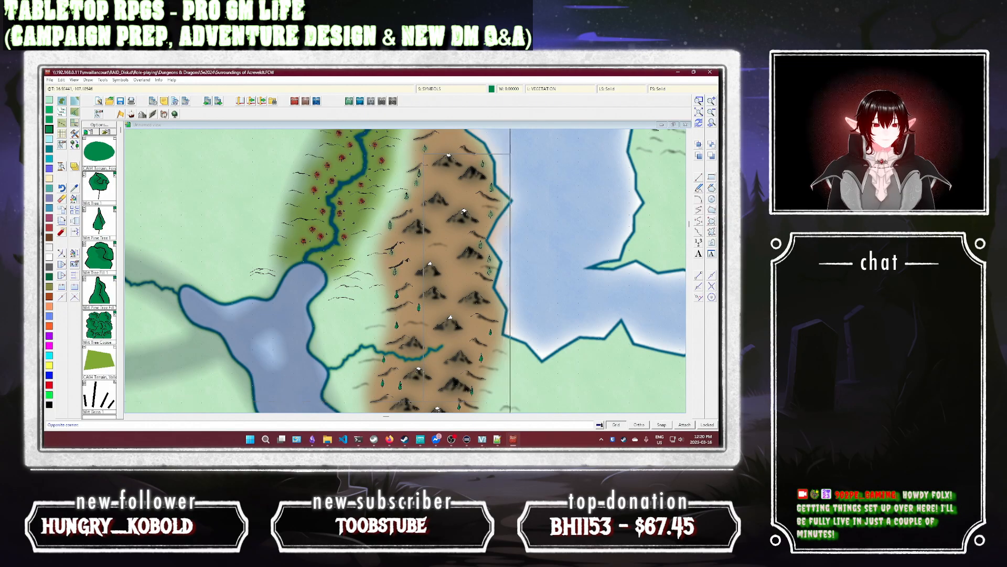
click(511, 412)
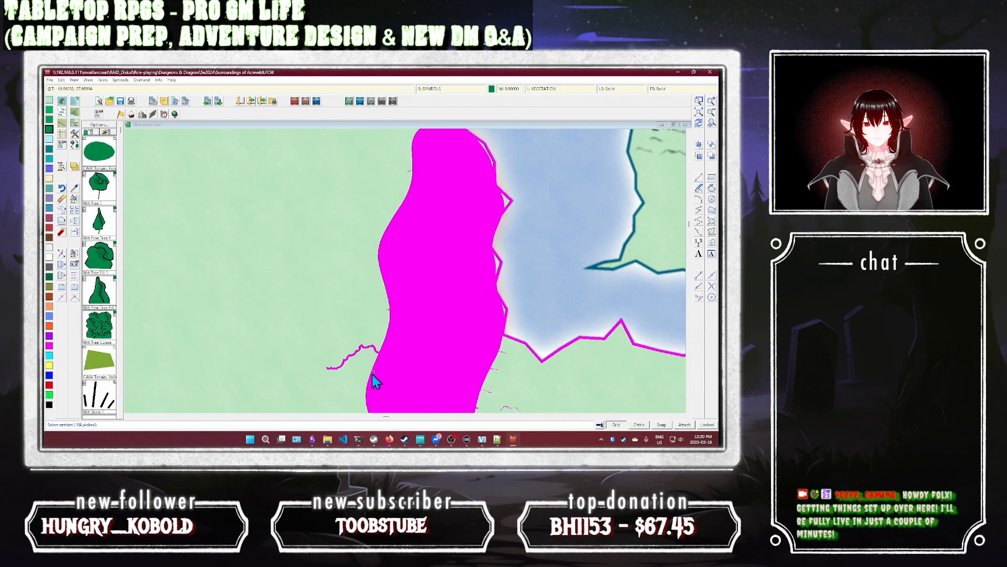
click(326, 399)
click(398, 288)
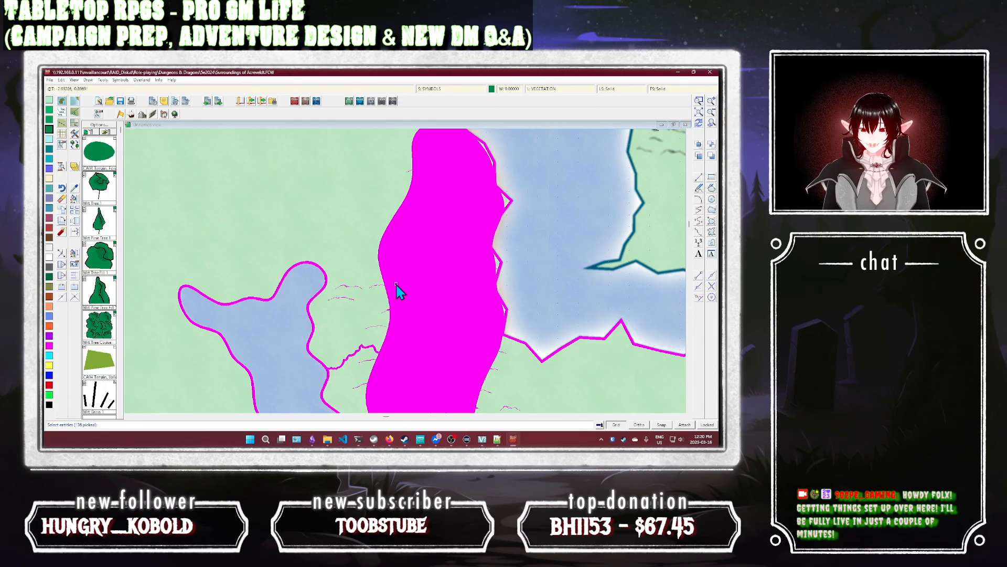
right_click(396, 283)
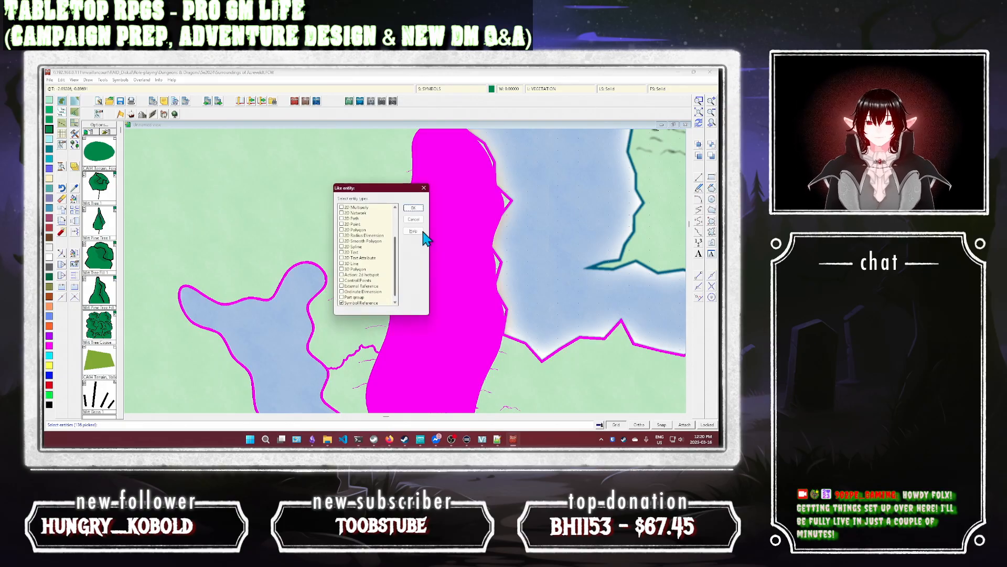
click(416, 208)
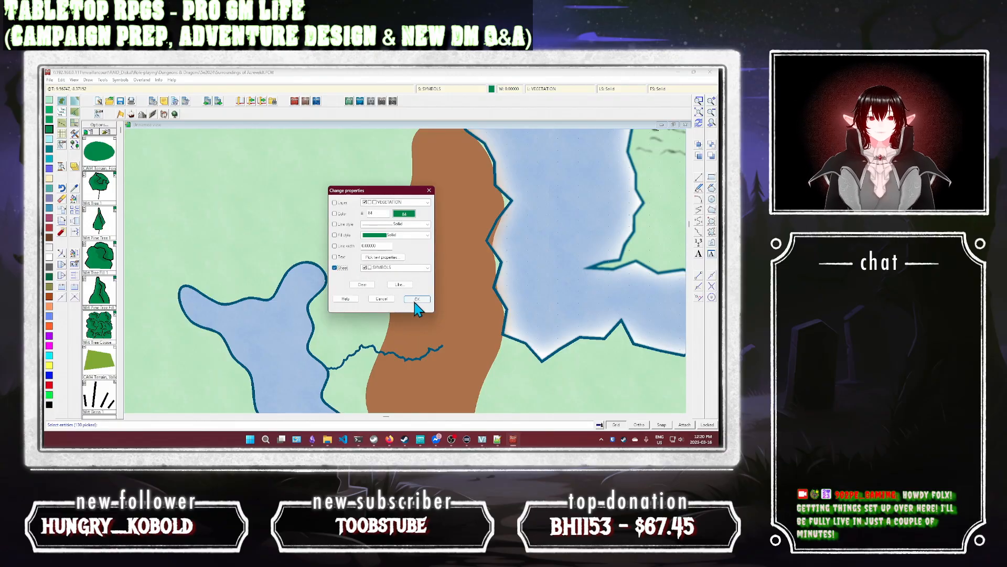
click(417, 299)
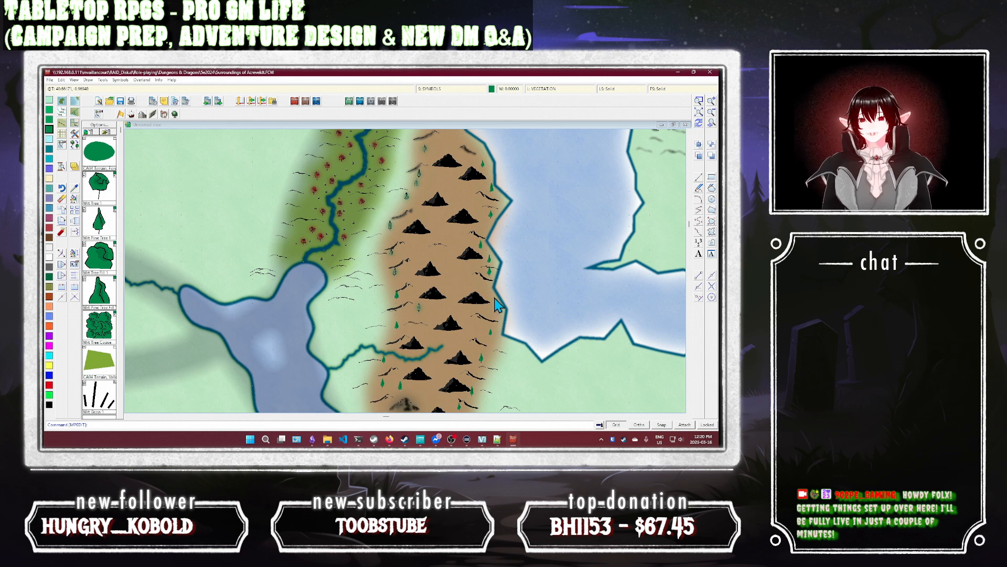
scroll(487, 284, down, 2)
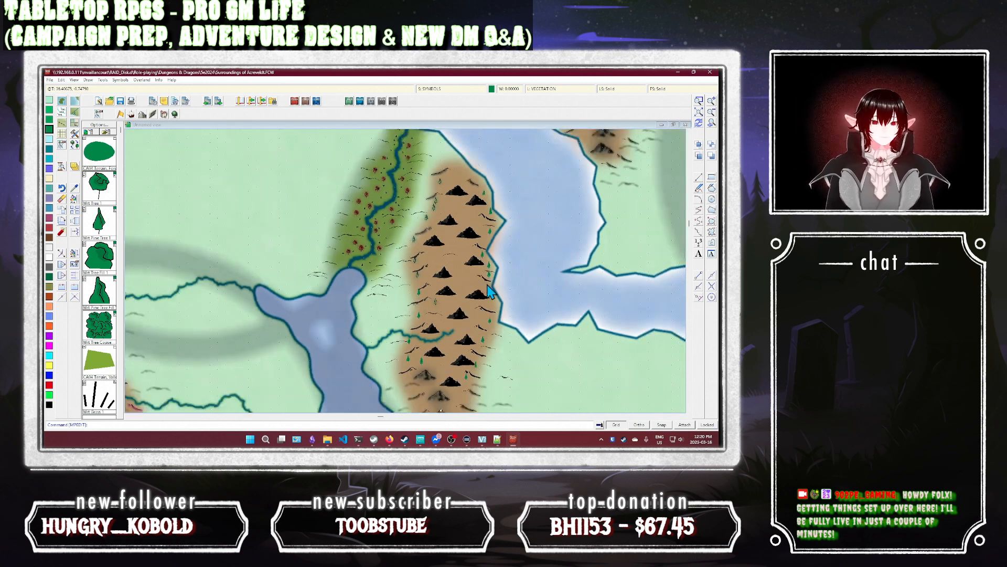
Step: Examine the mountain range from end to end and review the SYMBOLS sheet's entry and effects
drag(505, 385, 504, 288)
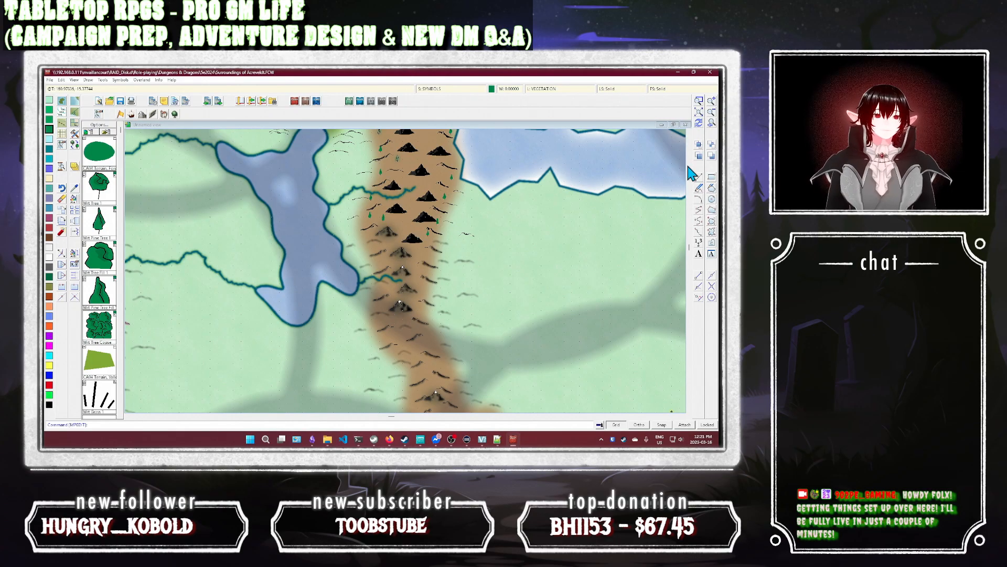
click(698, 123)
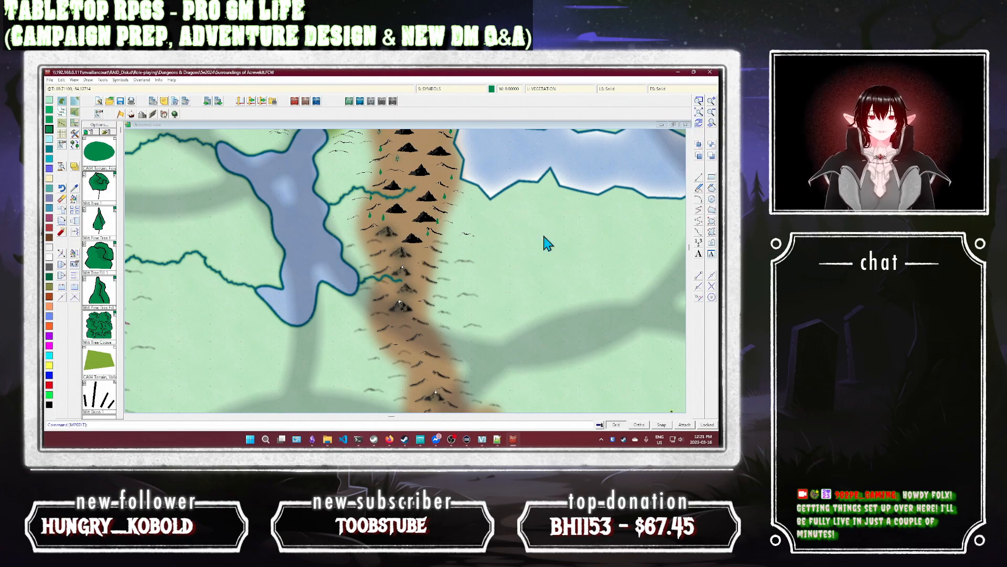
scroll(518, 324, up, 1)
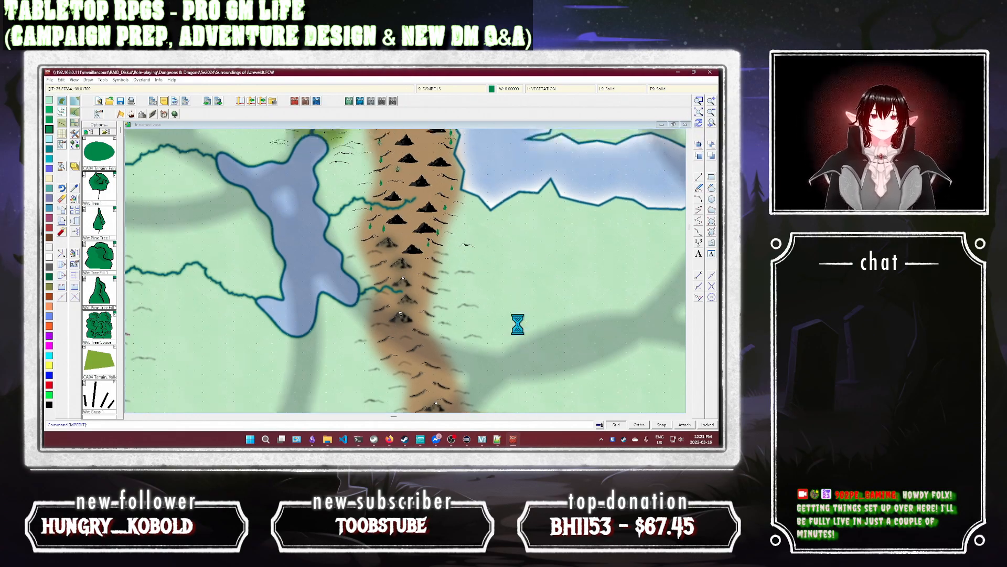
scroll(518, 324, up, 3)
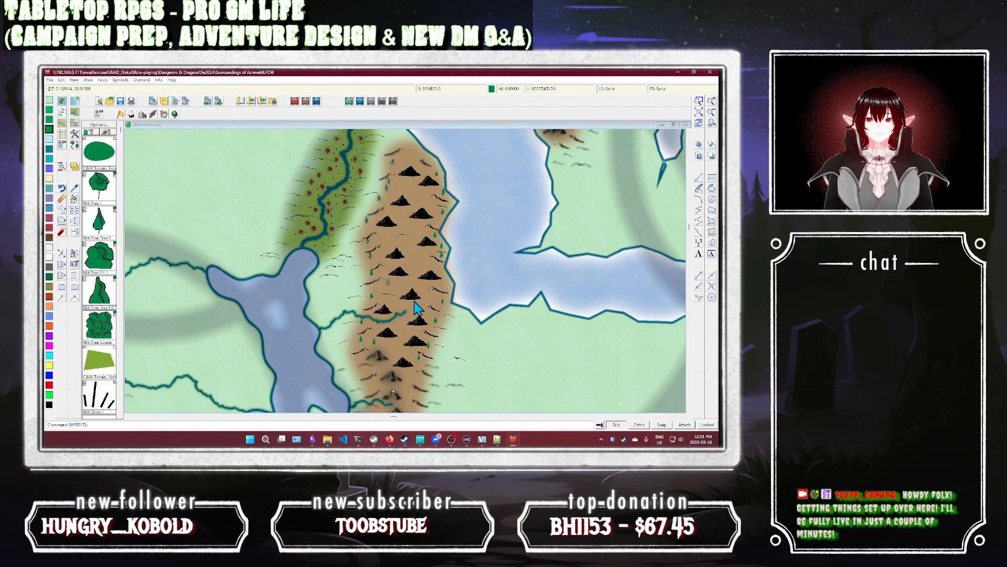
click(453, 88)
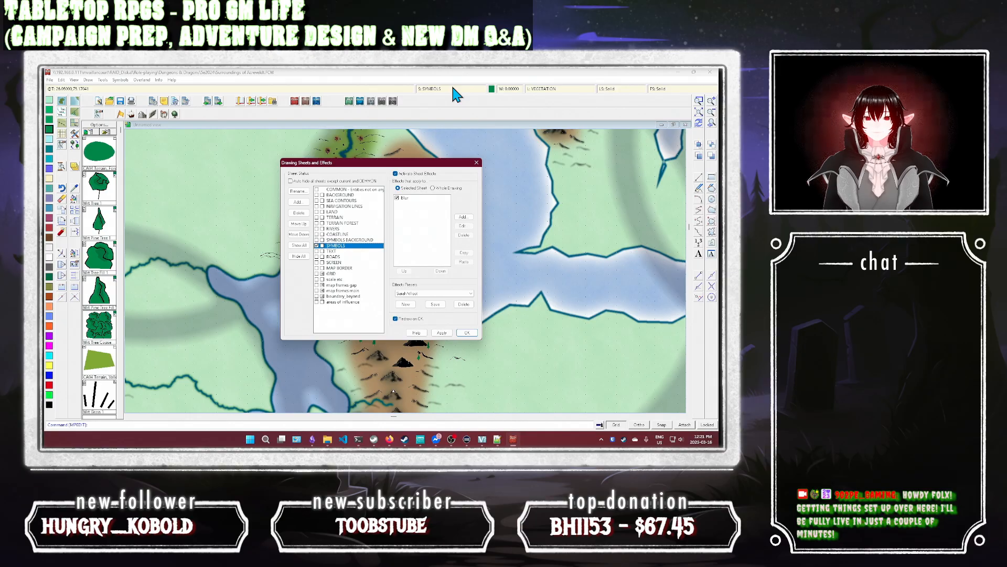
click(477, 163)
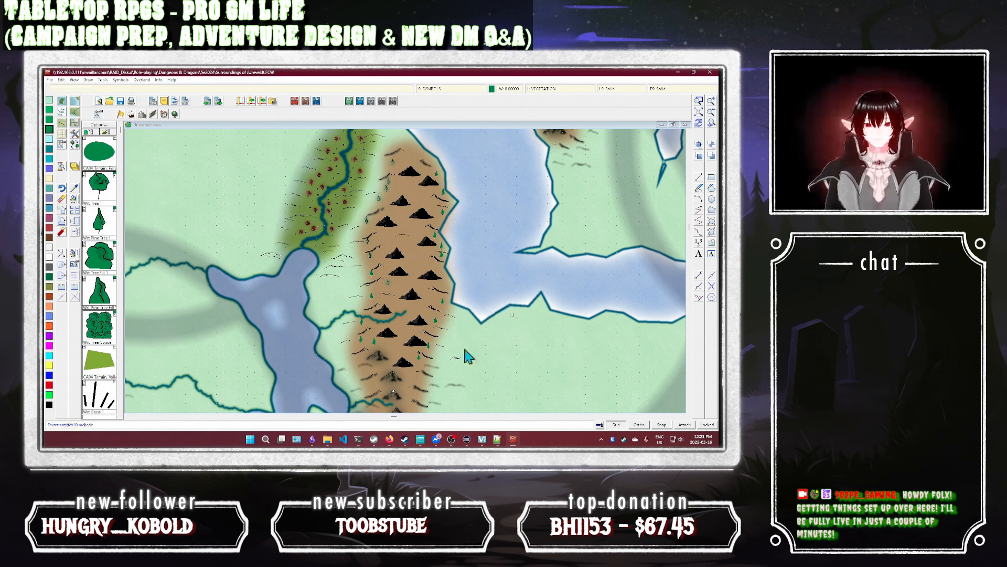
Step: List the properties of a mountain symbol in the southern part of the range to check its sheet
click(384, 354)
right_click(384, 354)
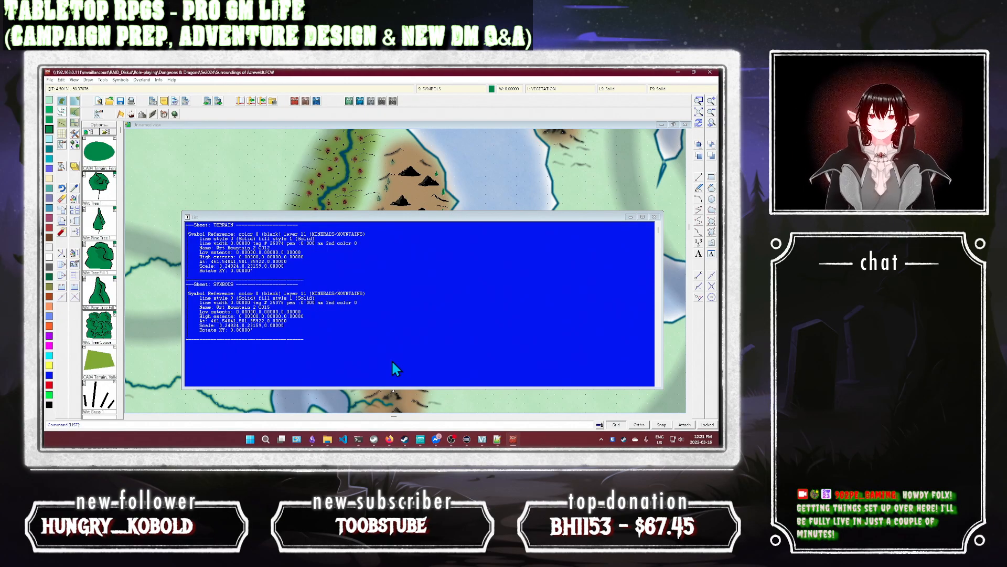
key(Escape)
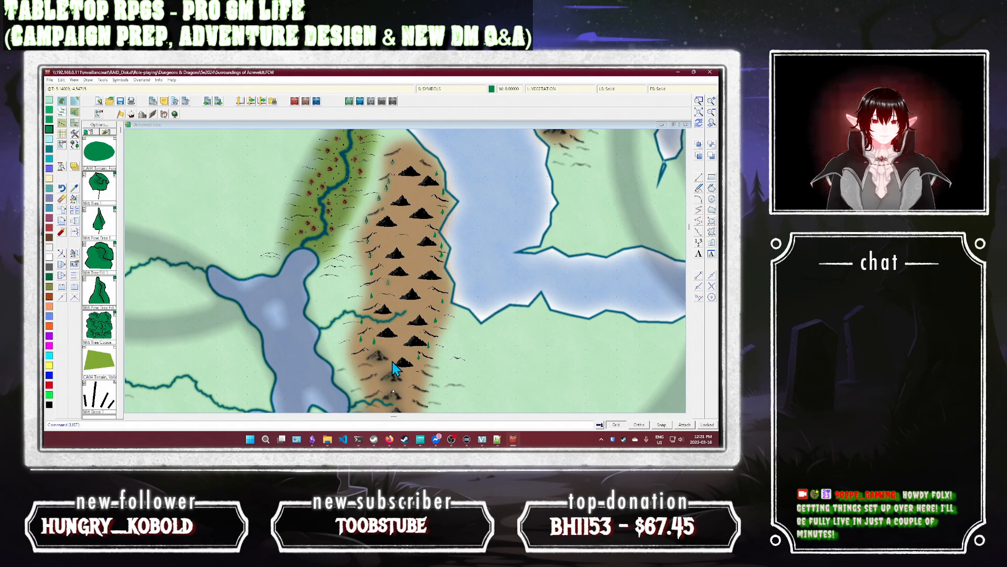
Step: Apply the drawing sheet and effects settings with the SYMBOLS sheet current
click(394, 367)
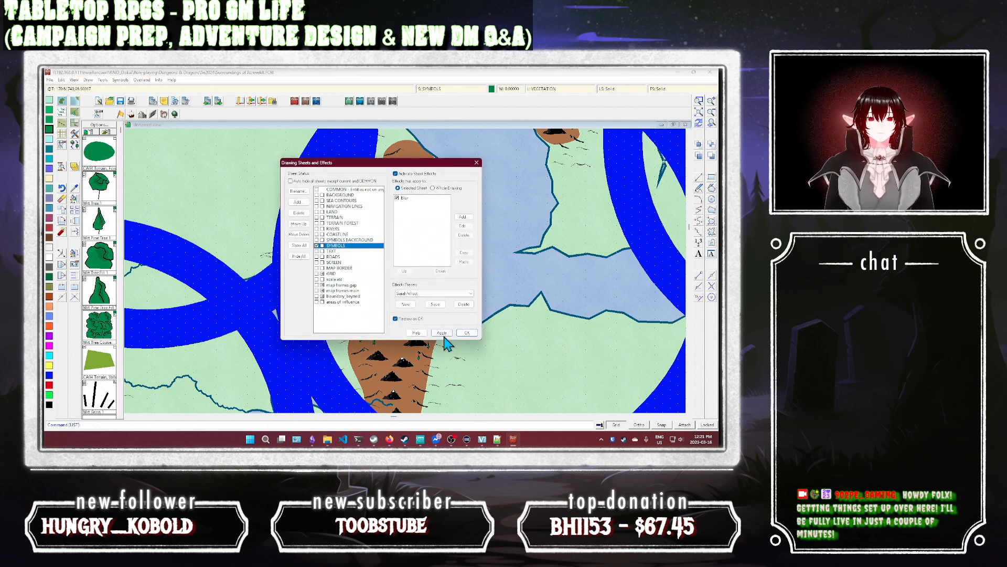
click(442, 333)
click(466, 333)
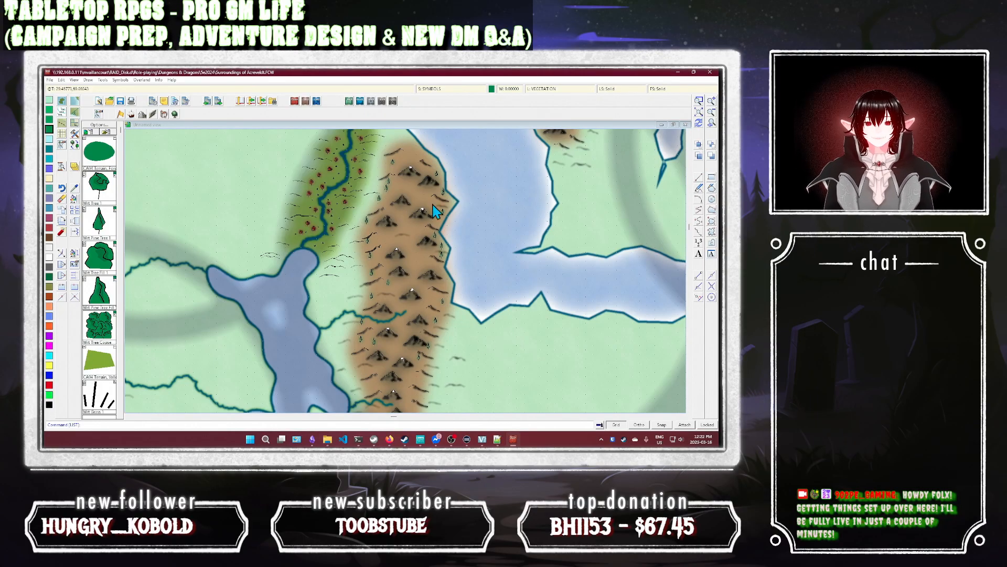
click(74, 209)
click(404, 240)
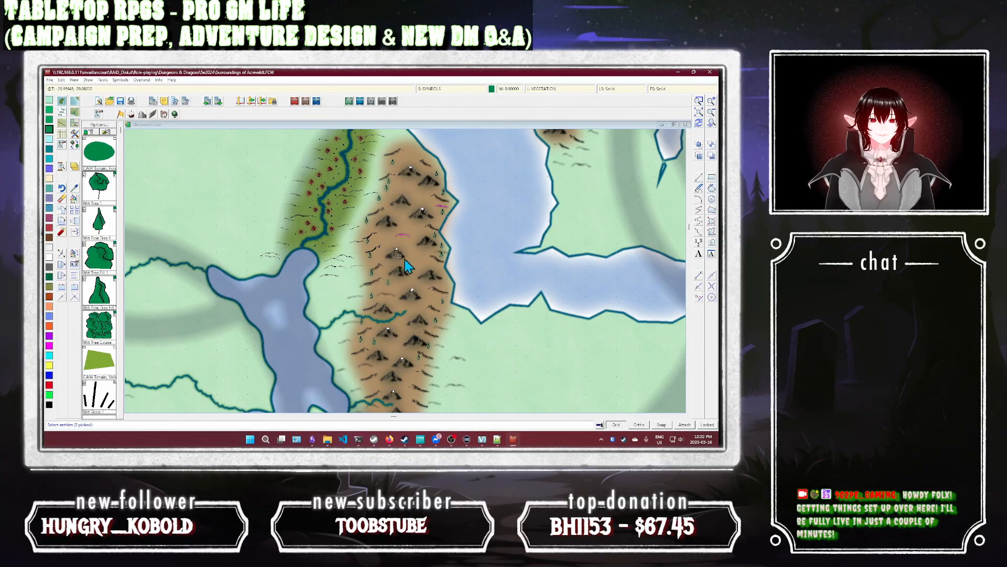
click(394, 302)
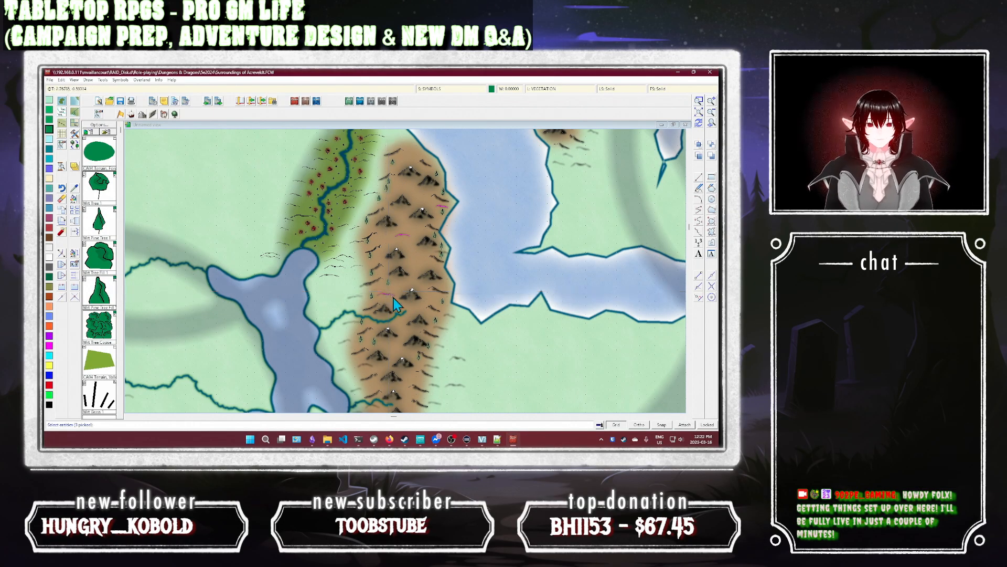
click(458, 360)
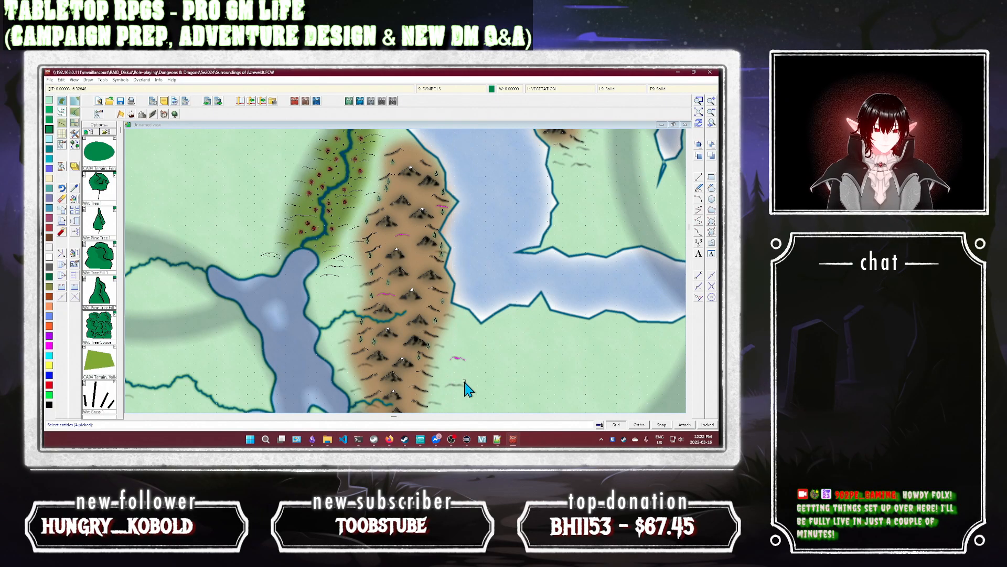
click(457, 385)
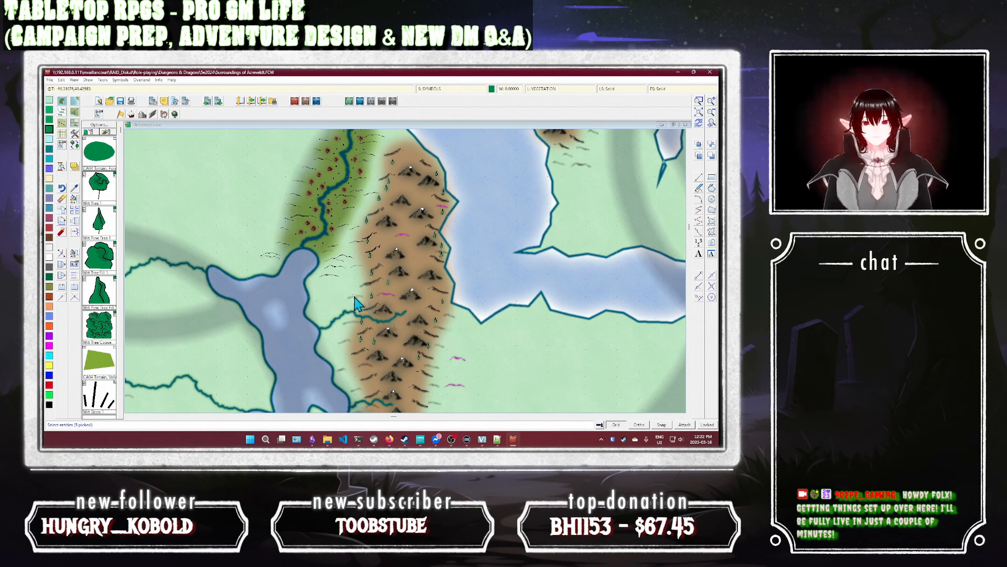
click(348, 323)
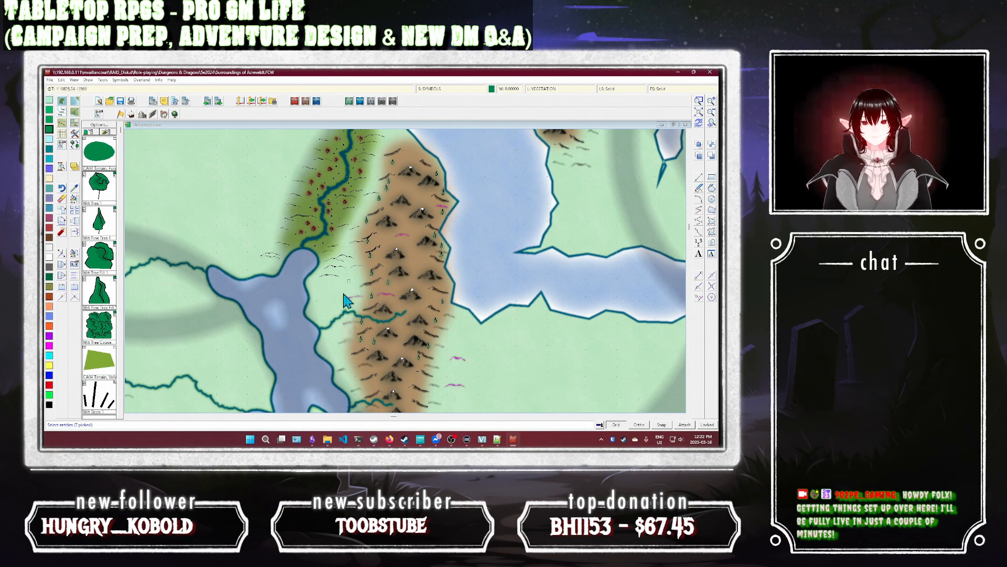
click(344, 340)
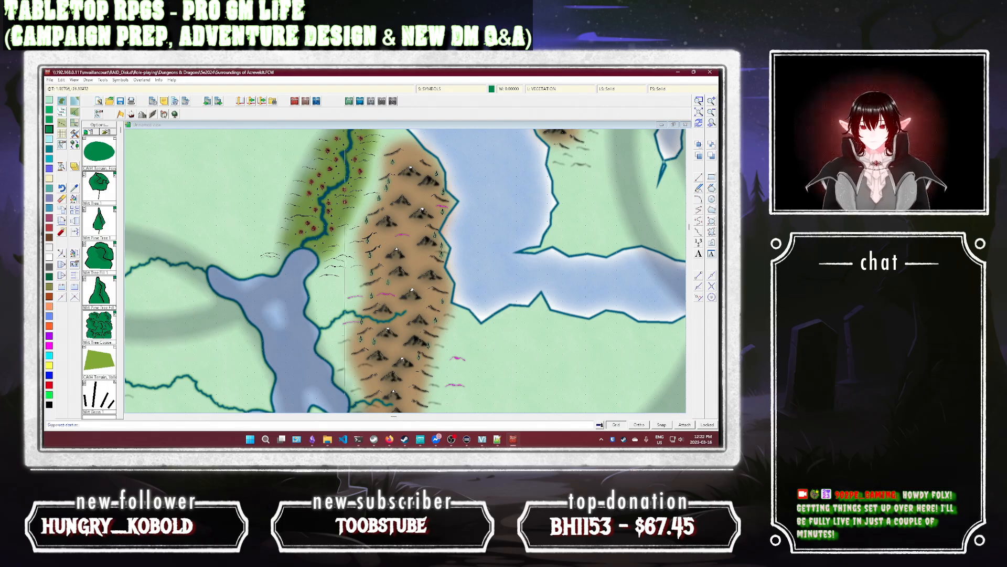
click(341, 369)
key(d)
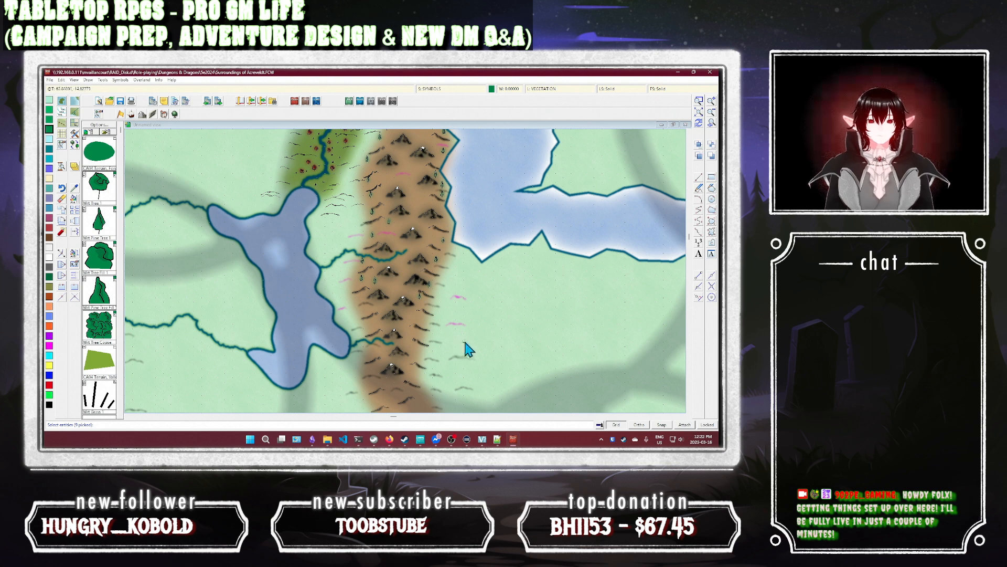
click(465, 378)
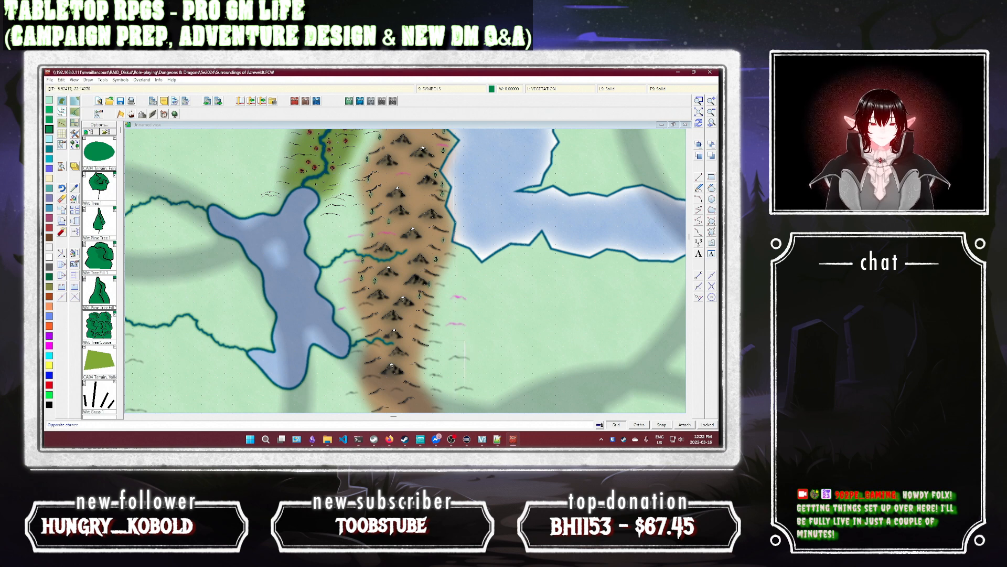
click(441, 320)
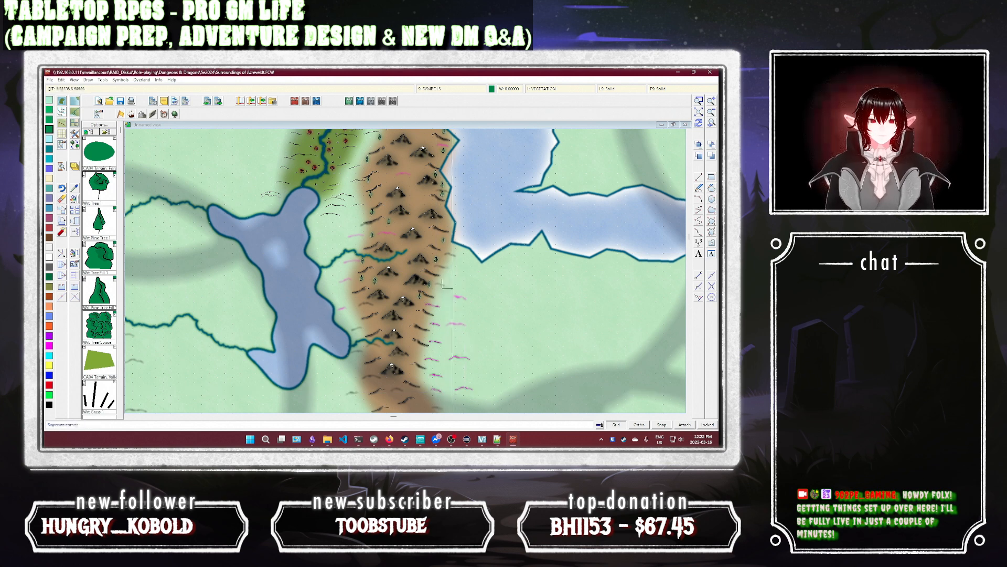
click(442, 285)
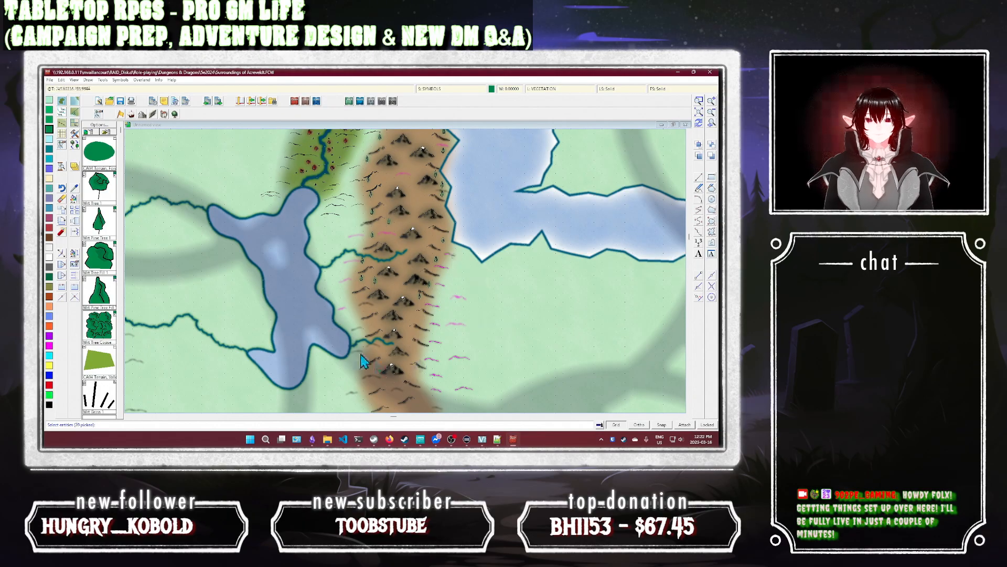
click(354, 336)
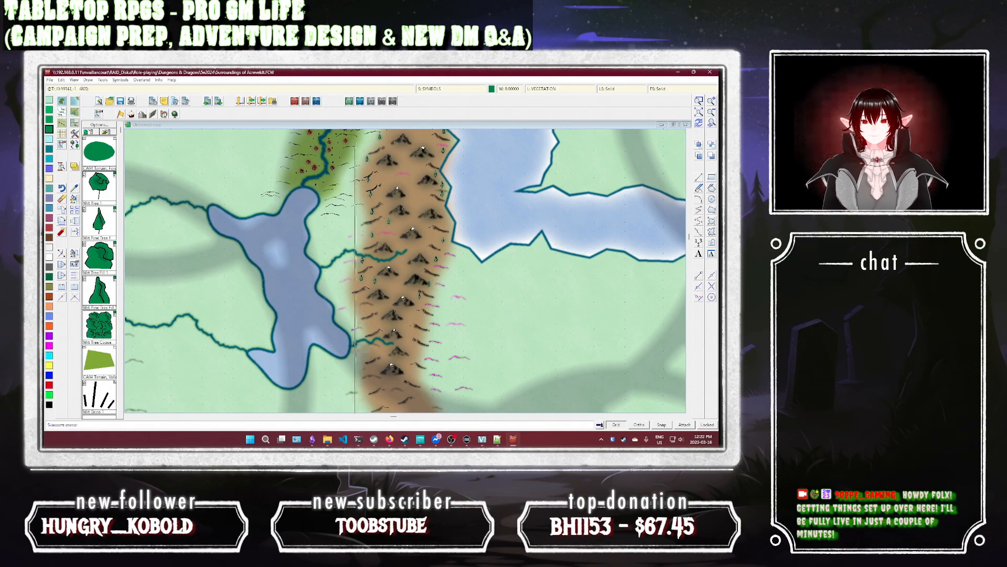
click(355, 400)
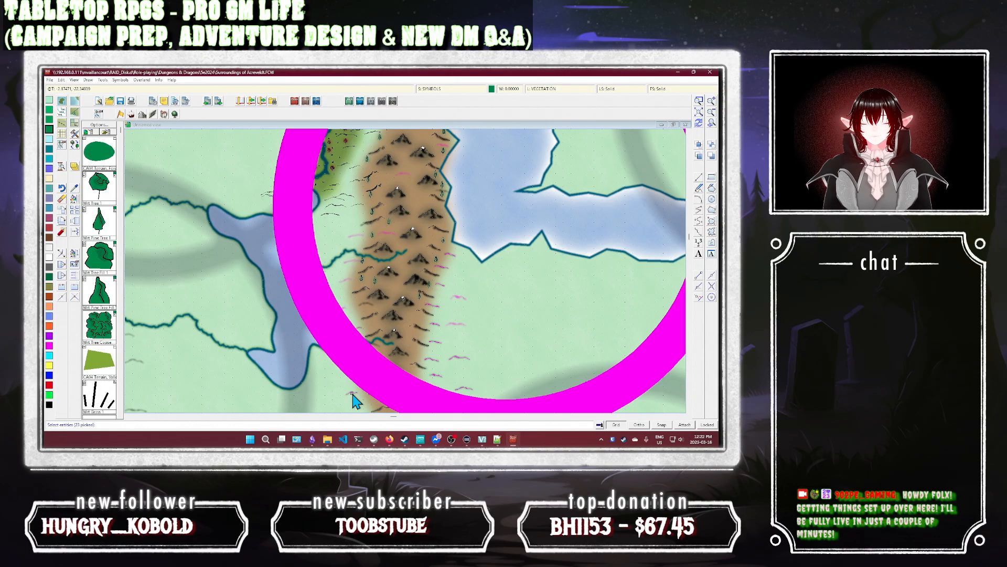
right_click(538, 336)
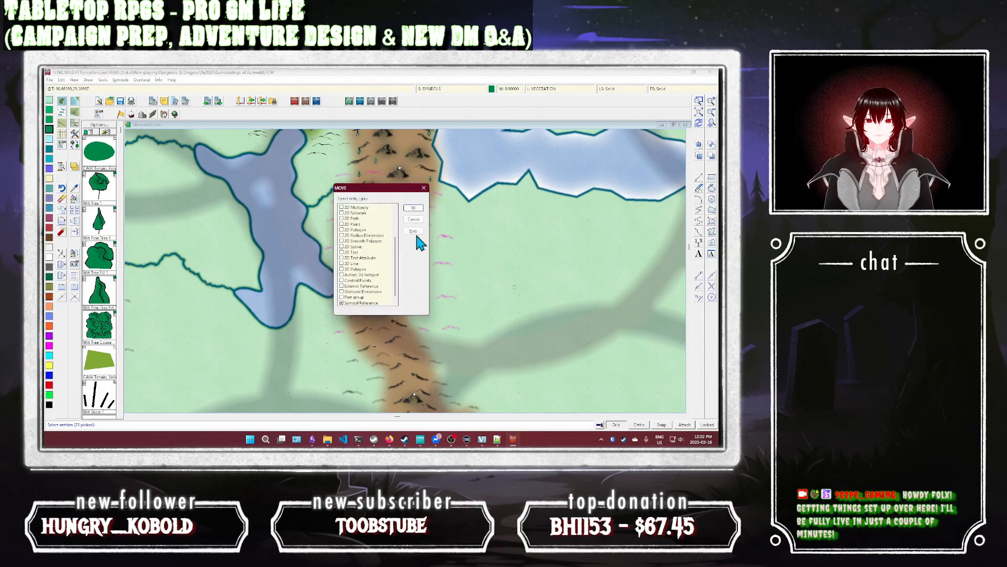
click(418, 215)
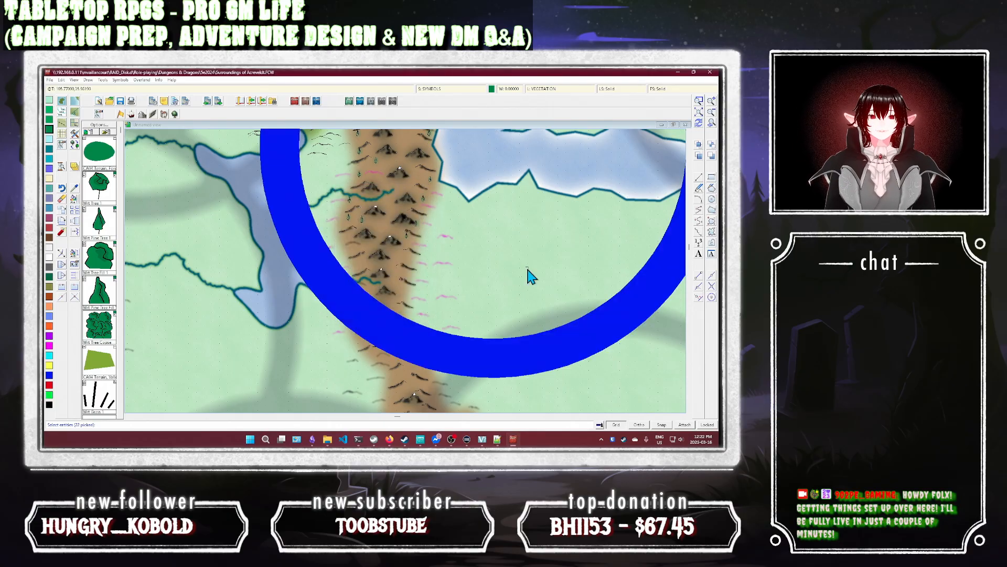
right_click(341, 278)
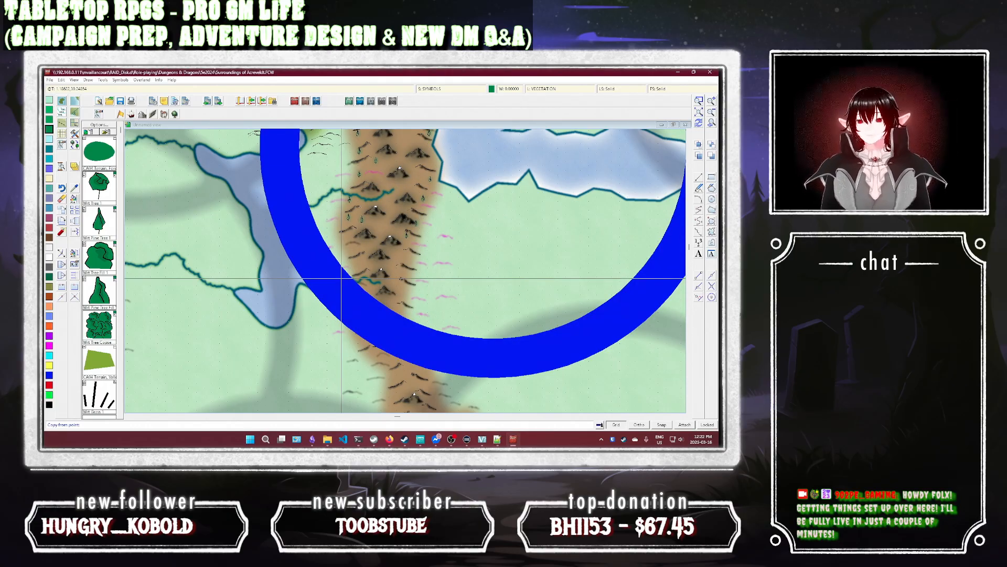
key(Escape)
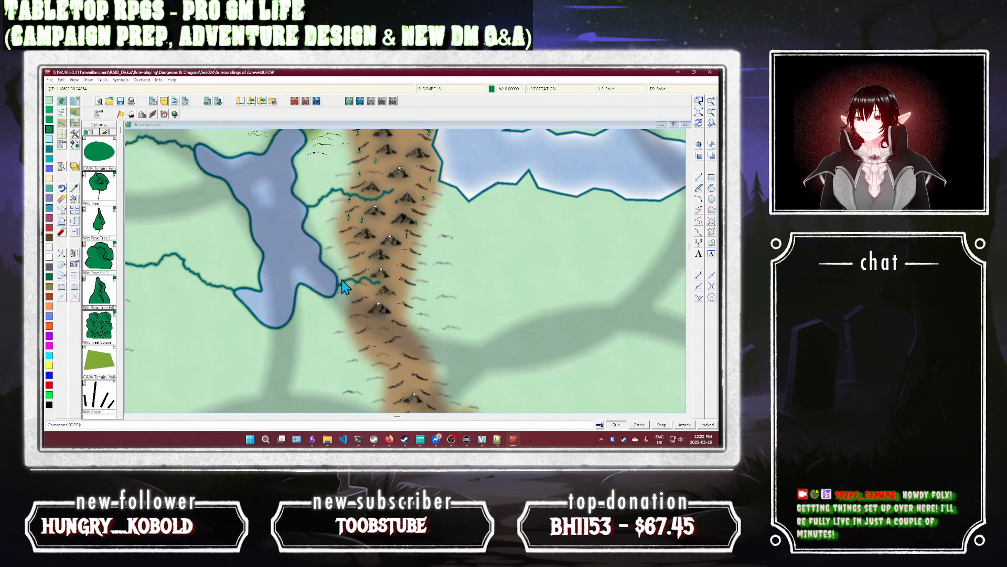
Step: Save the map
text(sav)
key(Return)
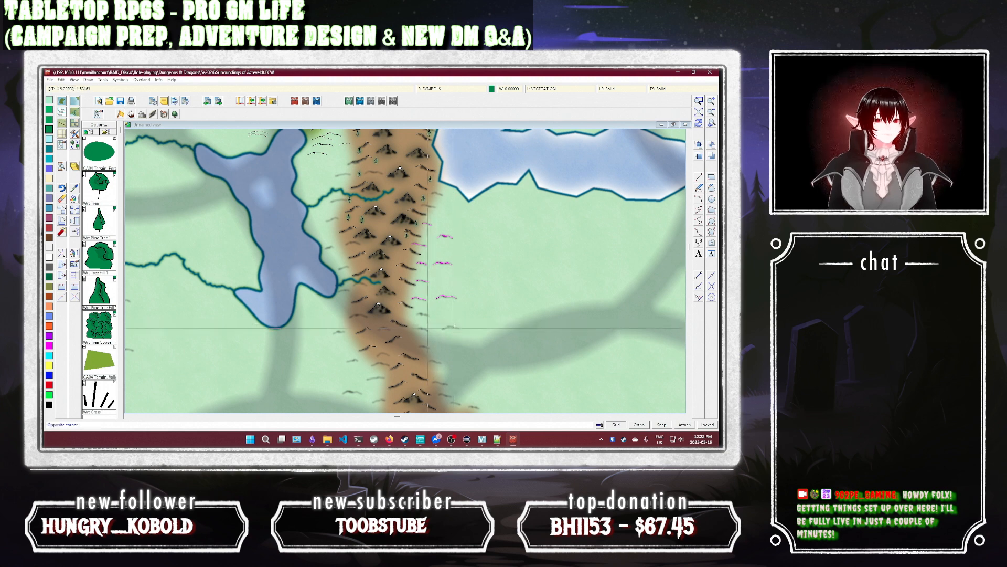
Step: Move only the symbol references in the foothills on both sides of the central mountain range to the SYMBOLS sheet
click(429, 330)
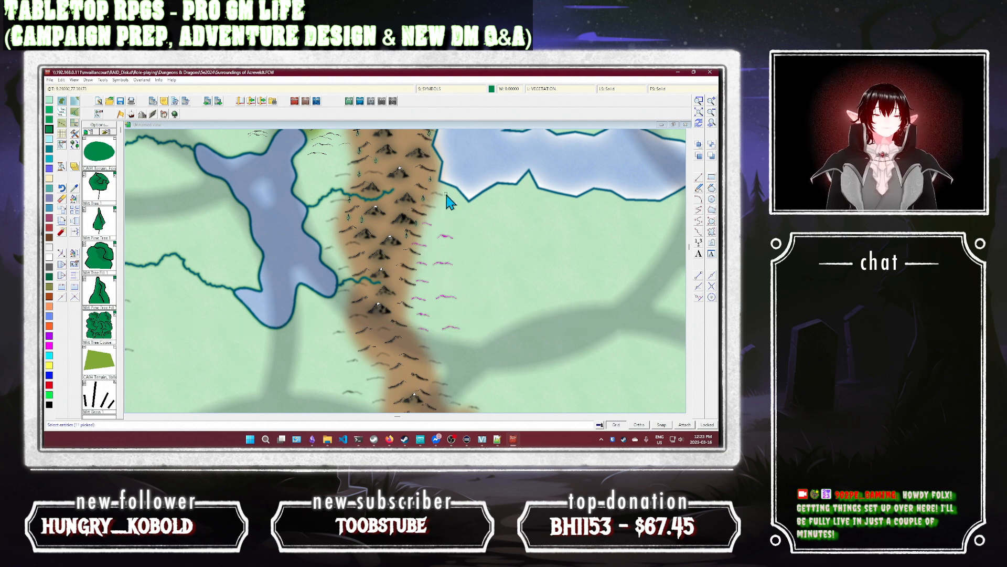
click(439, 209)
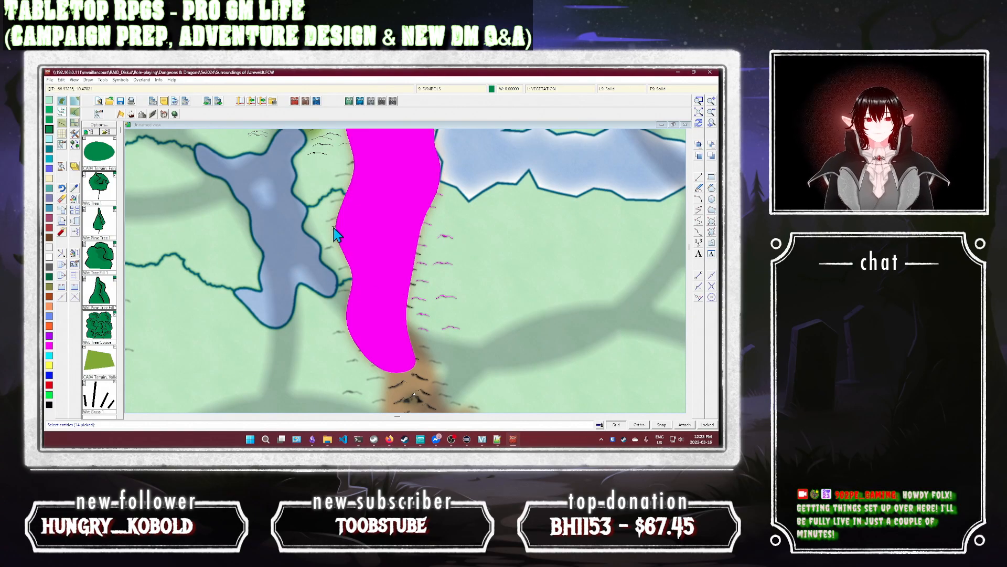
click(333, 199)
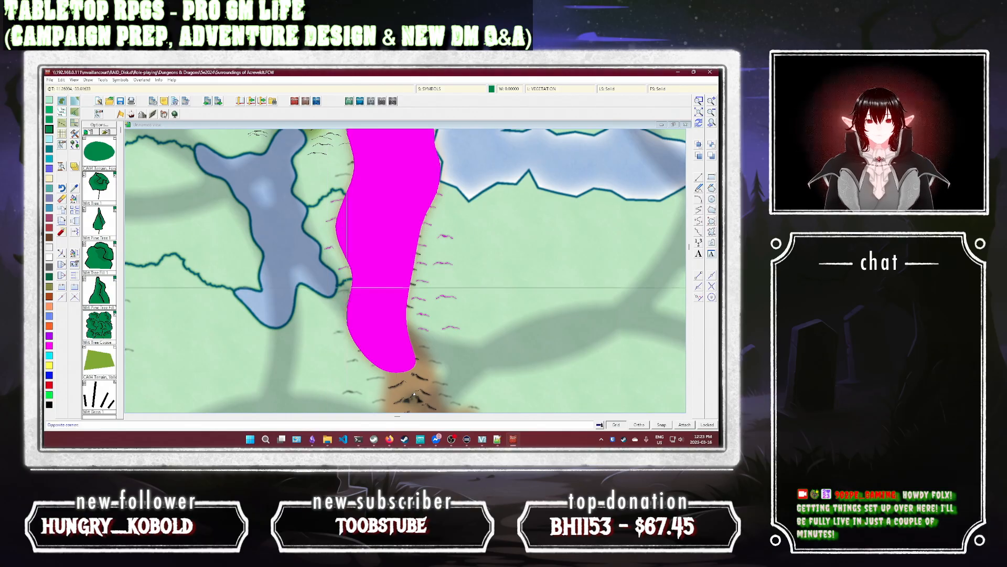
click(338, 345)
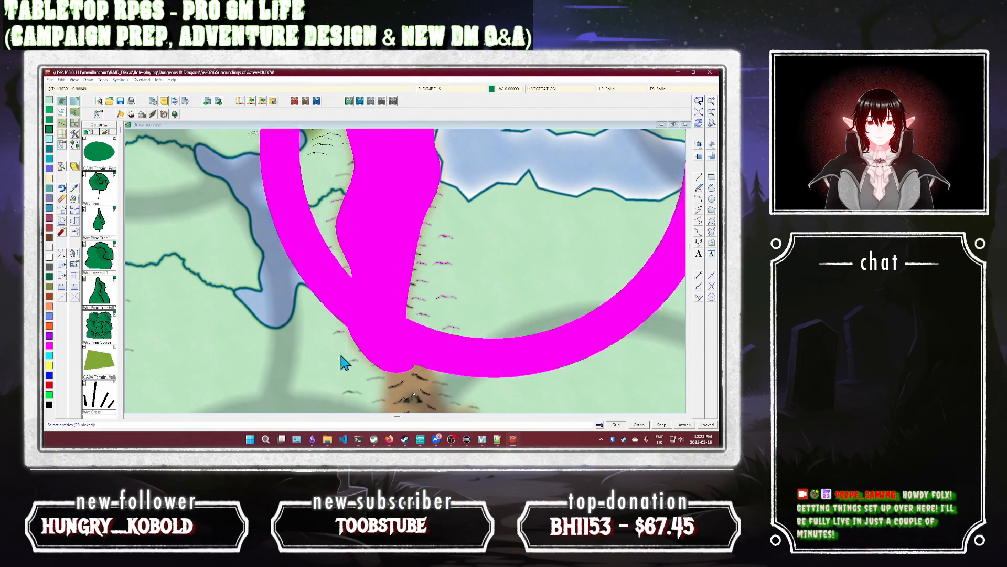
click(340, 356)
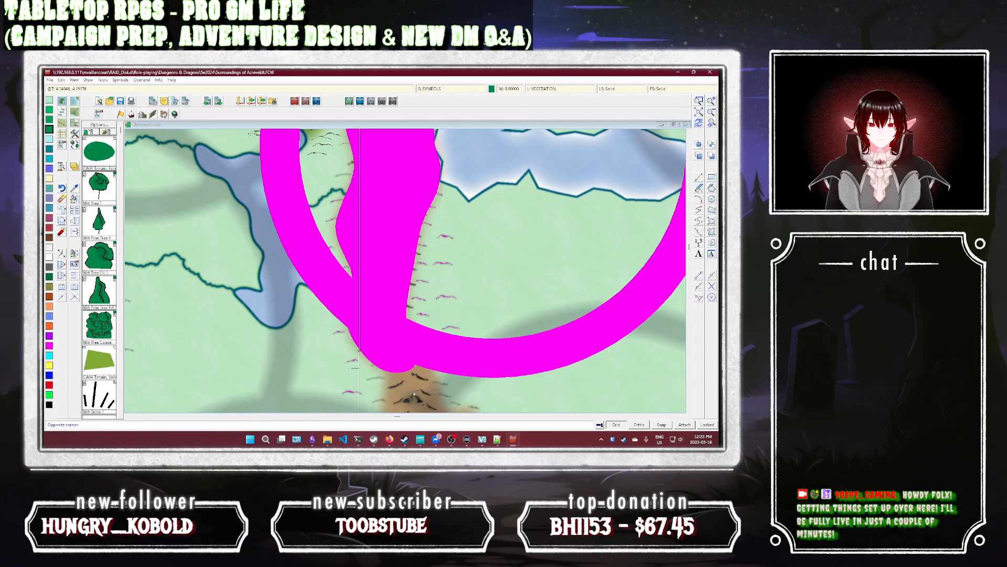
click(358, 394)
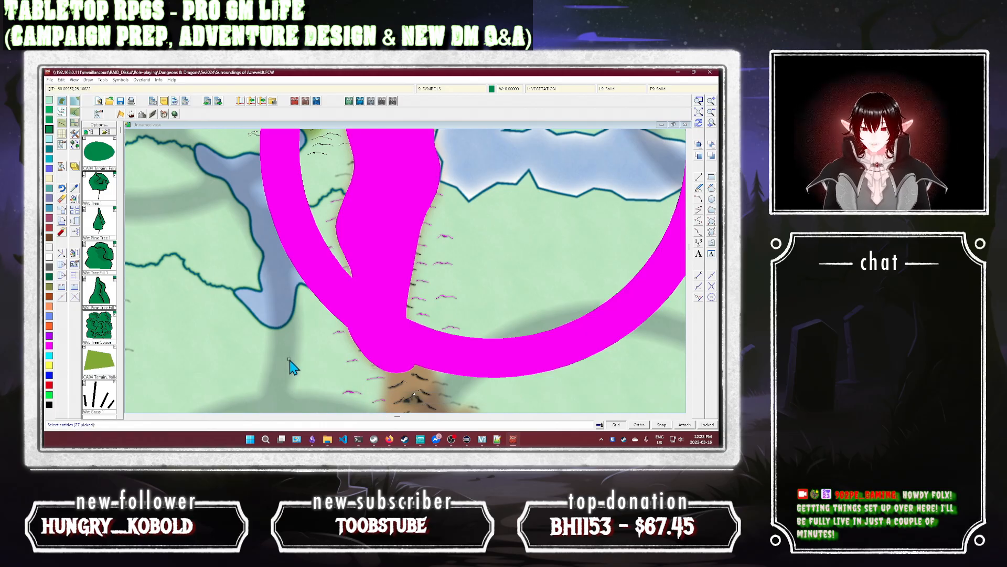
key(l)
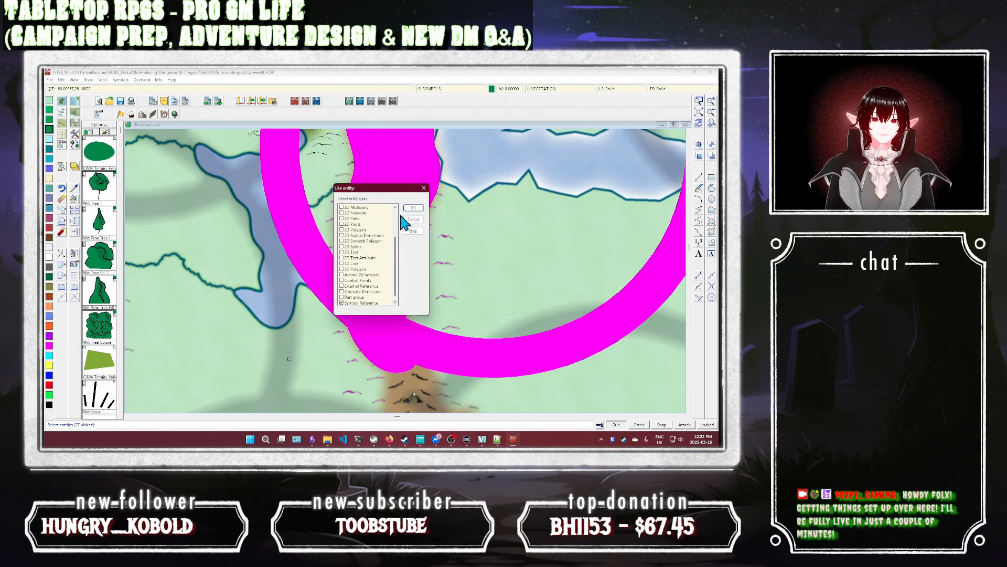
click(416, 212)
right_click(462, 284)
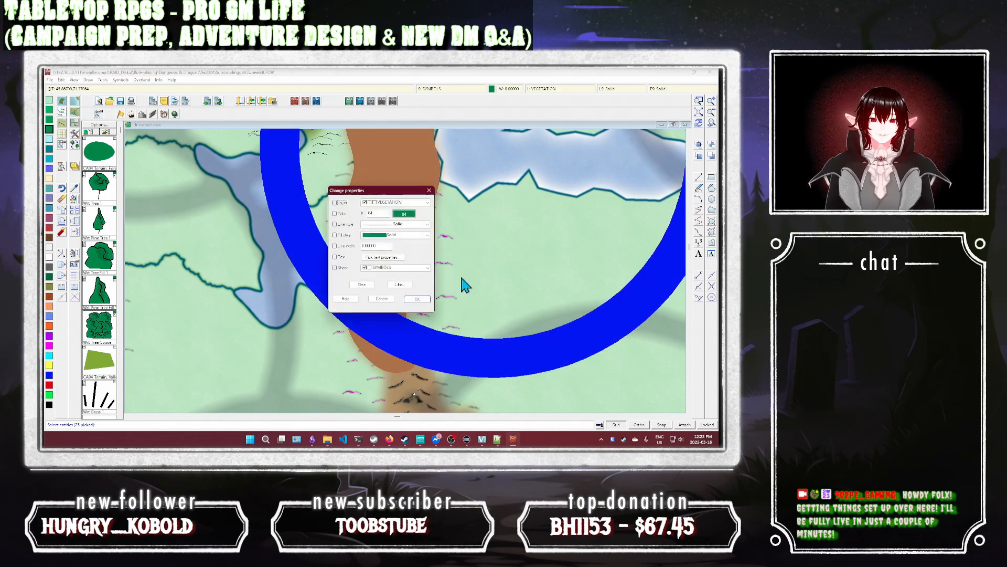
click(335, 268)
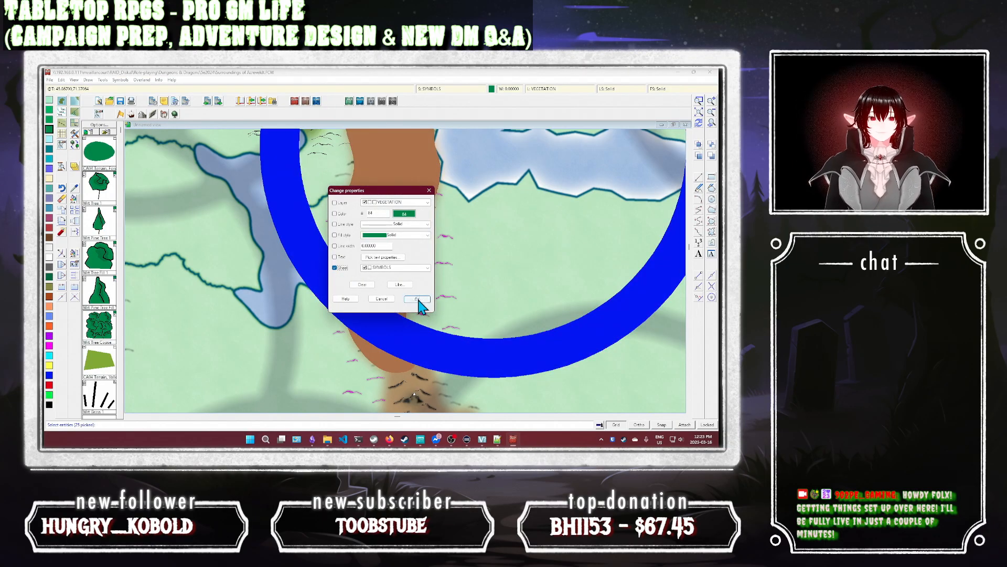
click(417, 299)
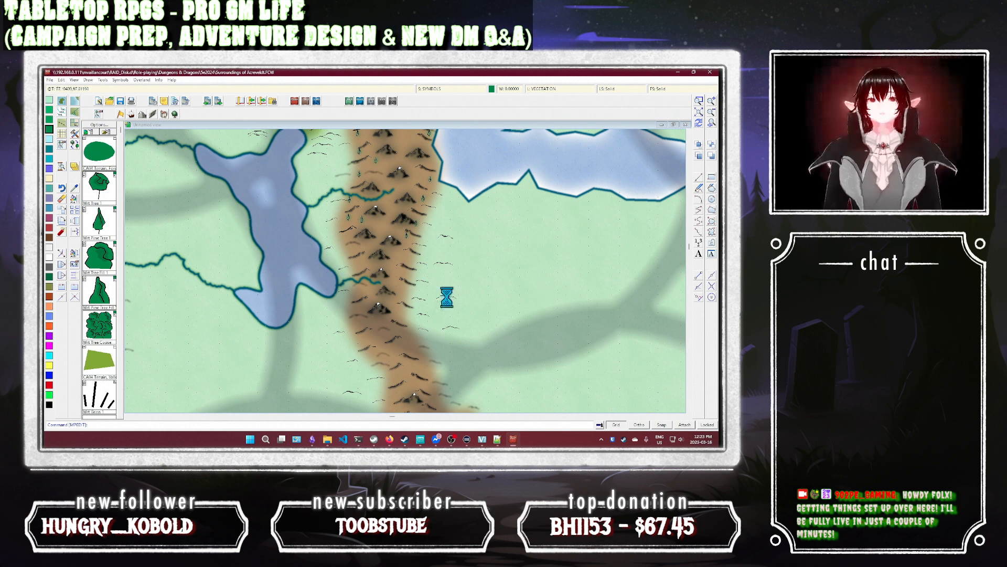
Step: Move the foothill symbols beside the small mountain group on the northeastern peninsula to the SYMBOLS sheet
scroll(447, 297, down, 2)
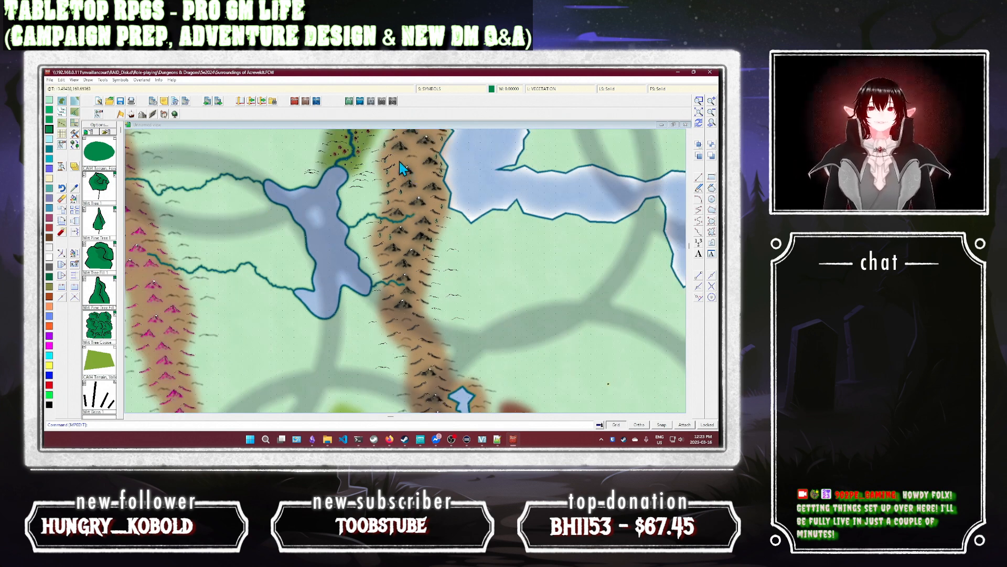
right_click(422, 311)
click(490, 251)
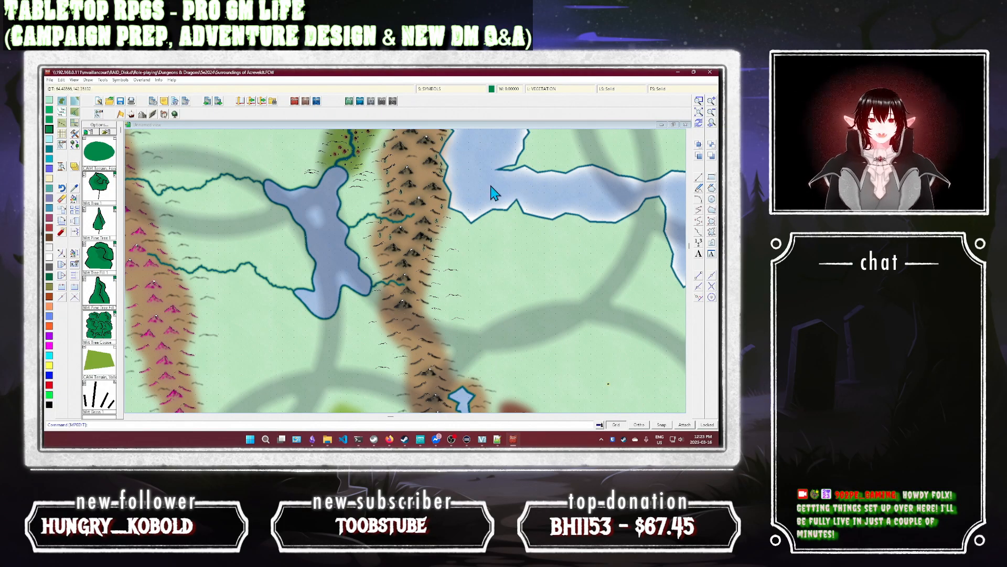
drag(490, 186, 477, 329)
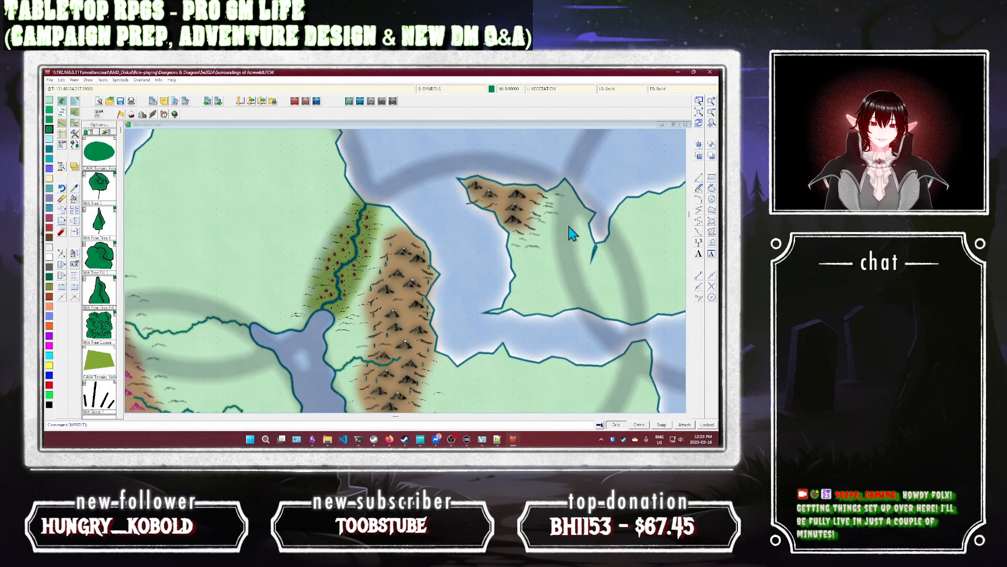
click(700, 102)
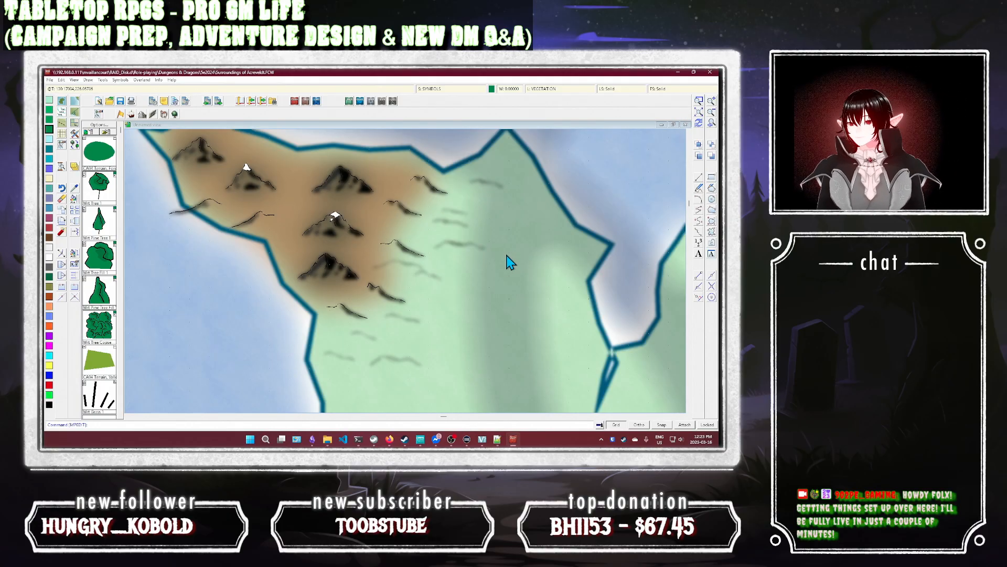
mouse_move(507, 173)
mouse_down()
mouse_move(470, 261)
mouse_move(425, 294)
mouse_move(414, 355)
mouse_move(367, 336)
mouse_move(358, 374)
mouse_up()
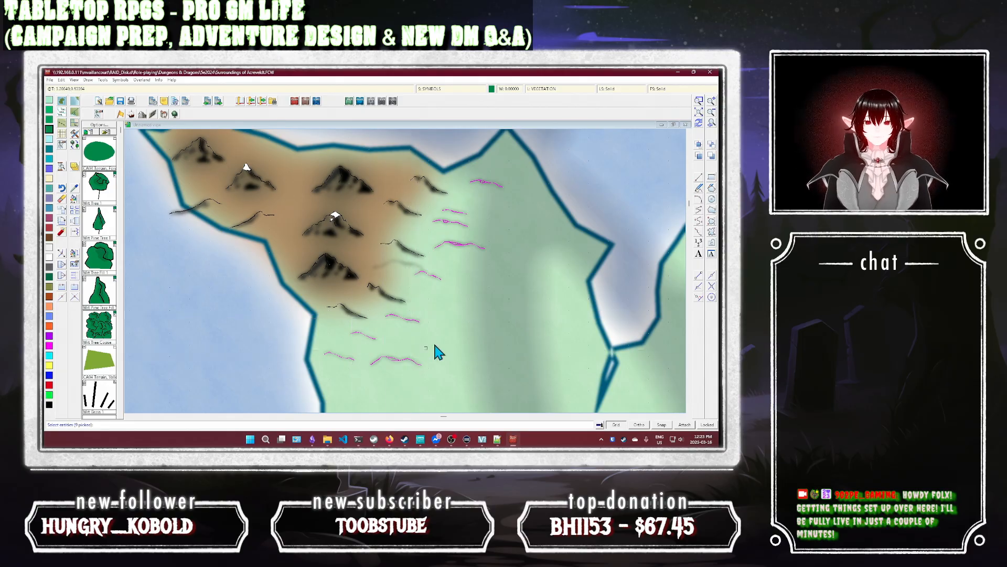
click(415, 272)
right_click(513, 321)
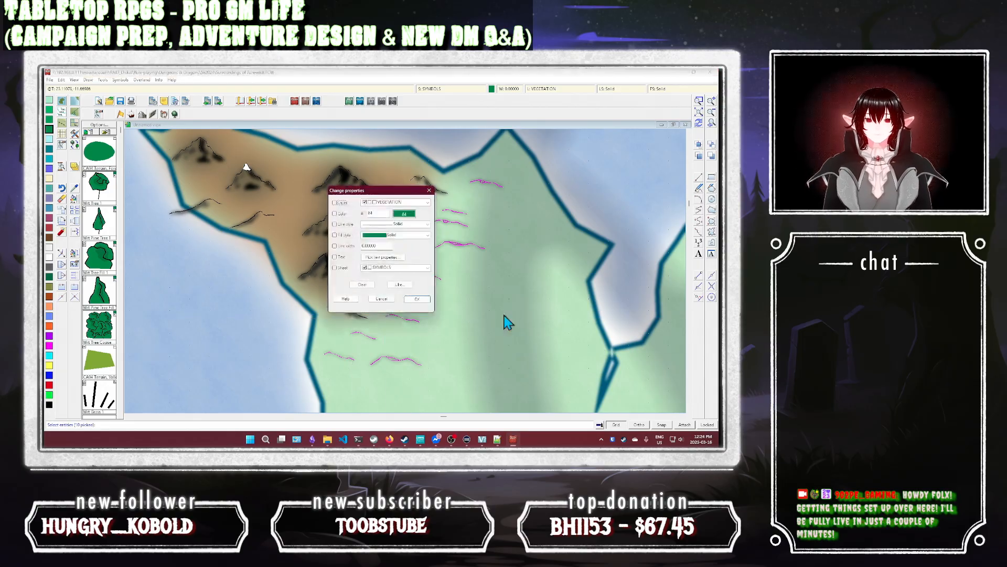
click(416, 299)
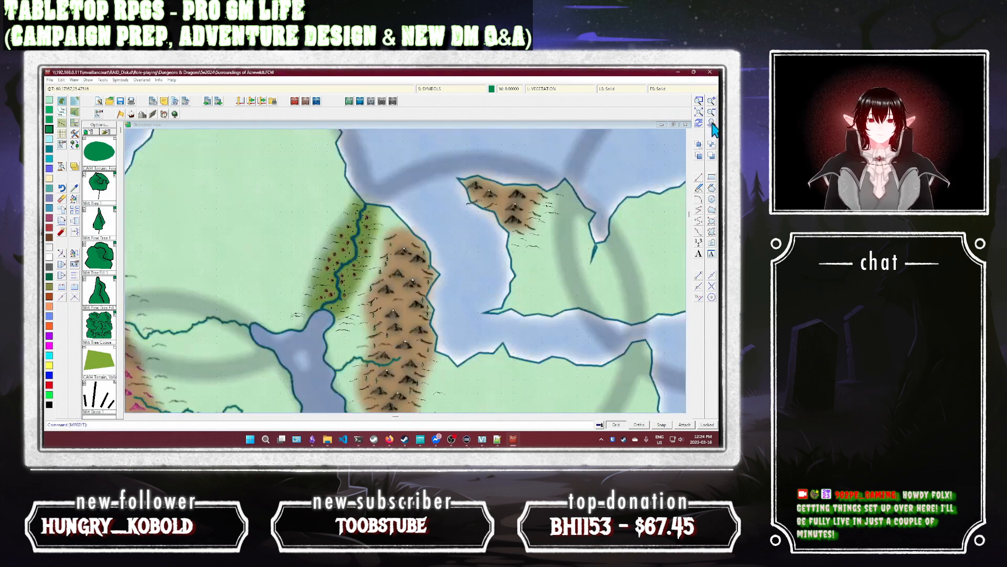
Step: Try to draw an island in the middle of the lake with the Land, Default and Land, Smooth Polygon tools
drag(255, 388, 337, 246)
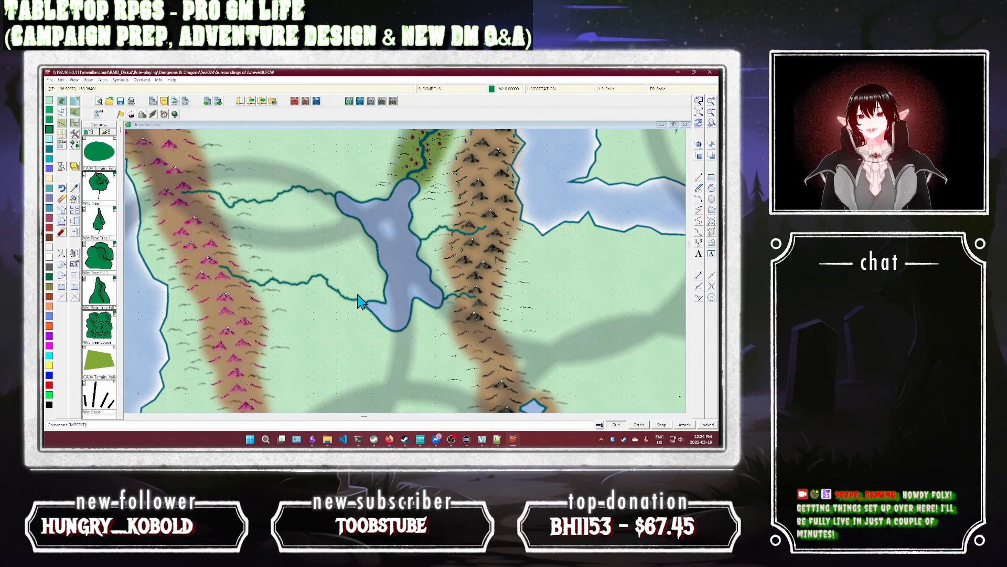
click(700, 101)
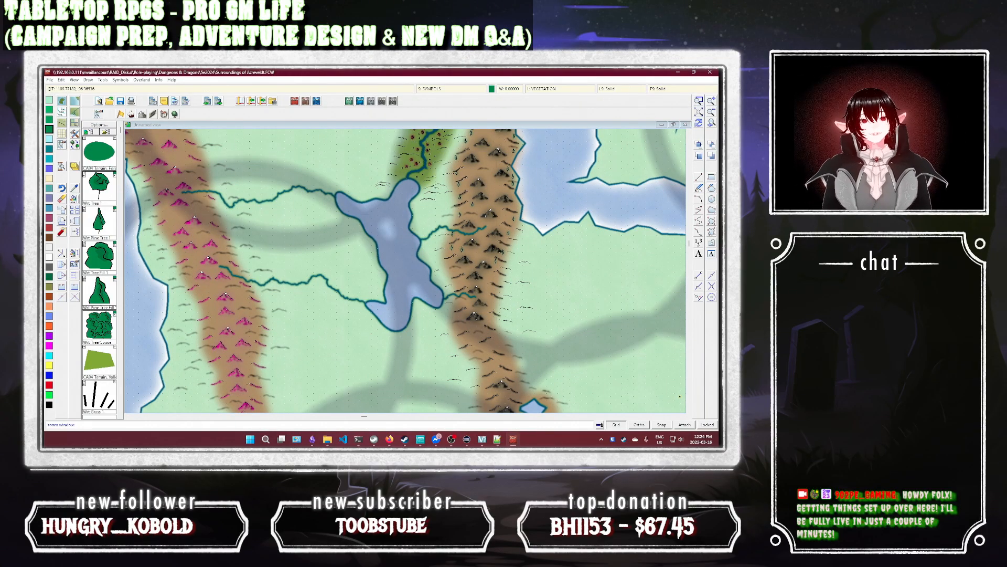
click(412, 243)
click(394, 270)
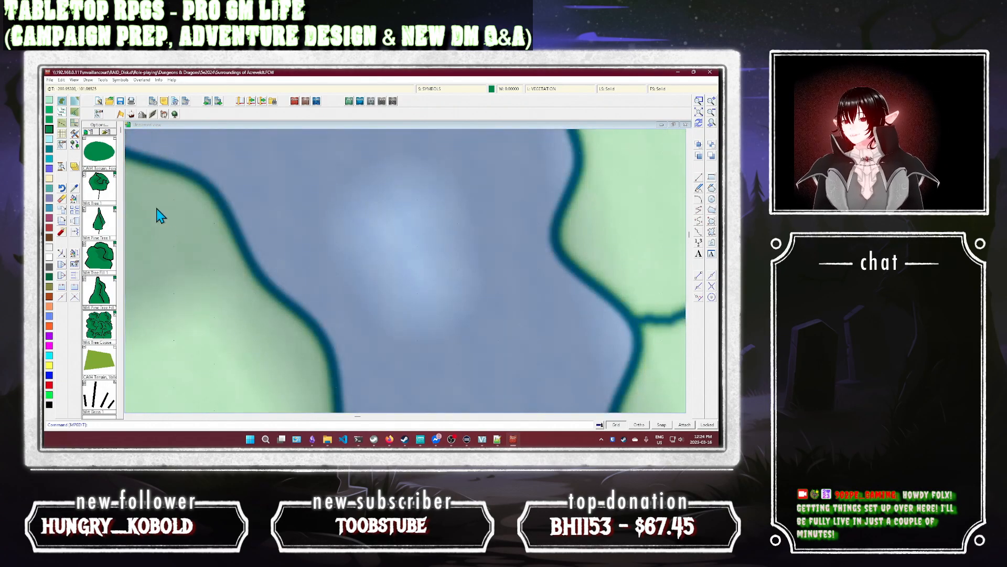
click(75, 135)
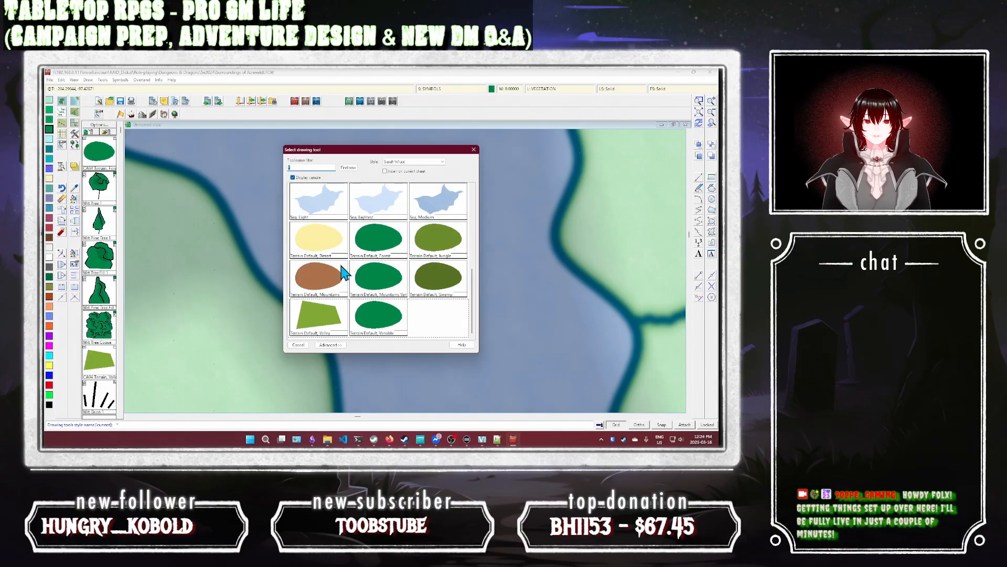
scroll(360, 254, up, 5)
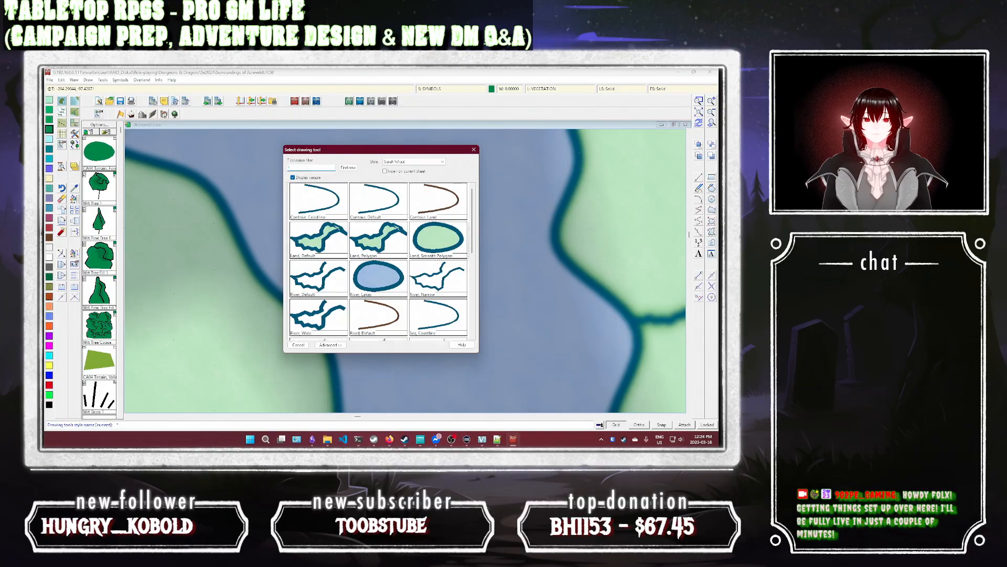
double_click(326, 238)
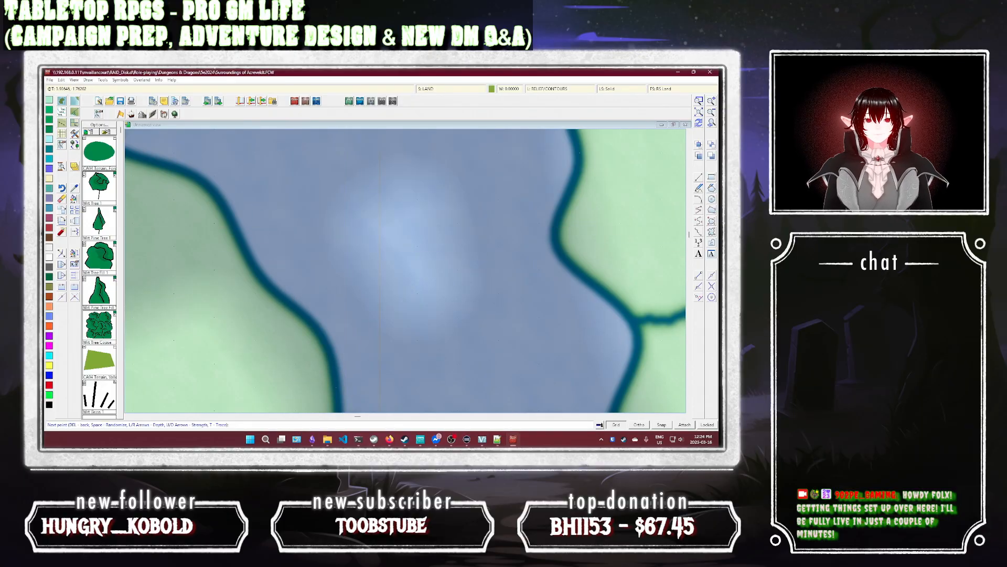
click(478, 347)
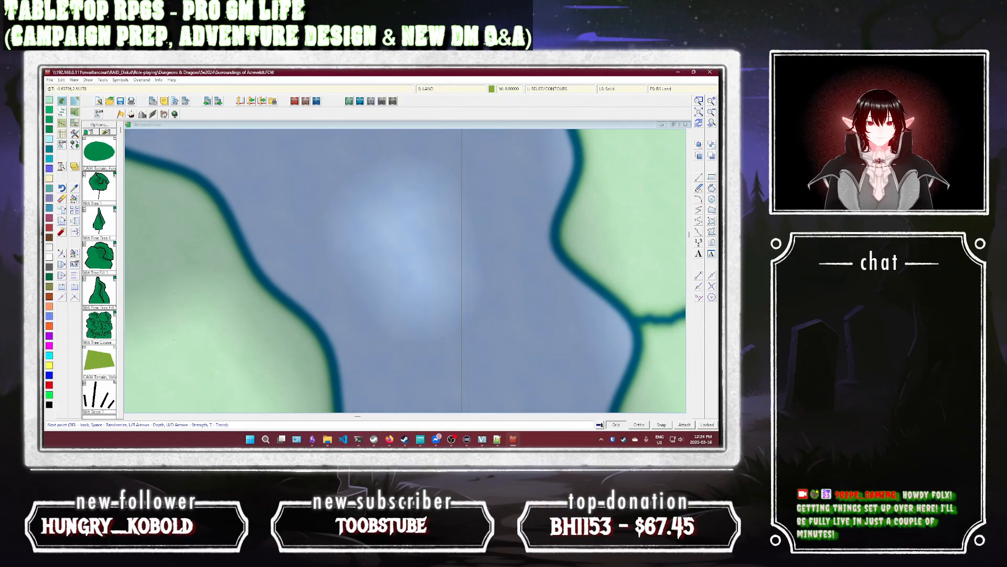
key(Delete)
key(Escape)
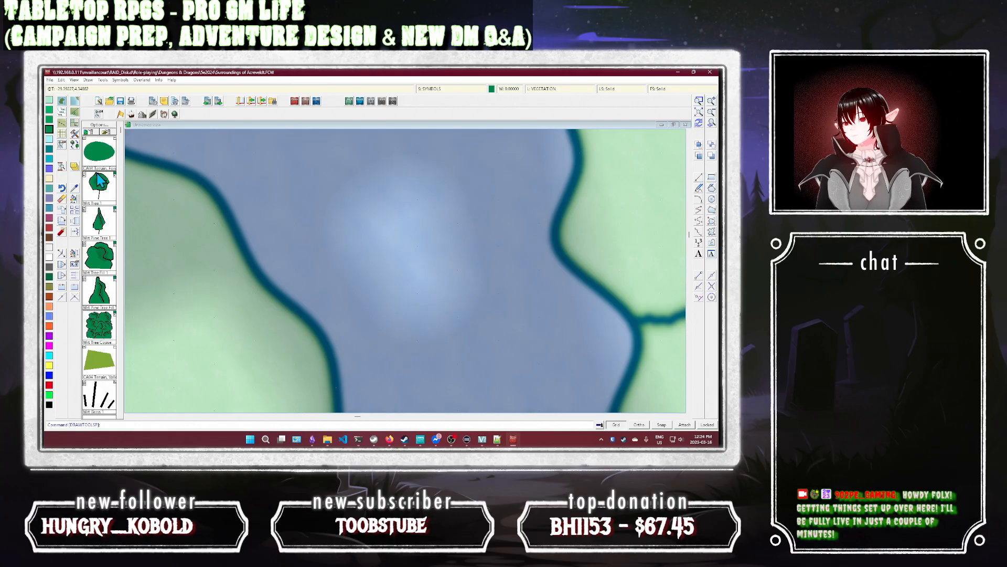
click(75, 145)
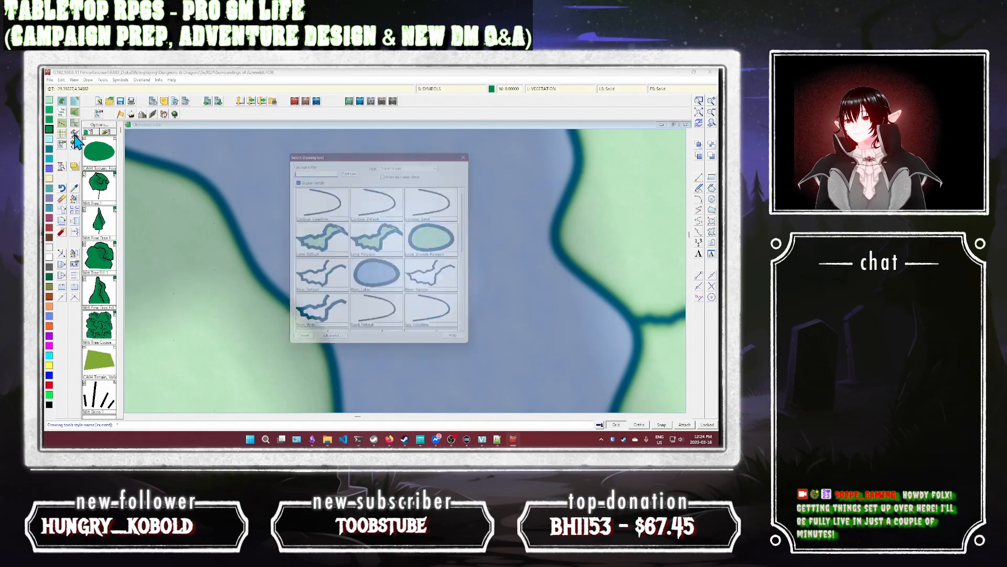
double_click(439, 244)
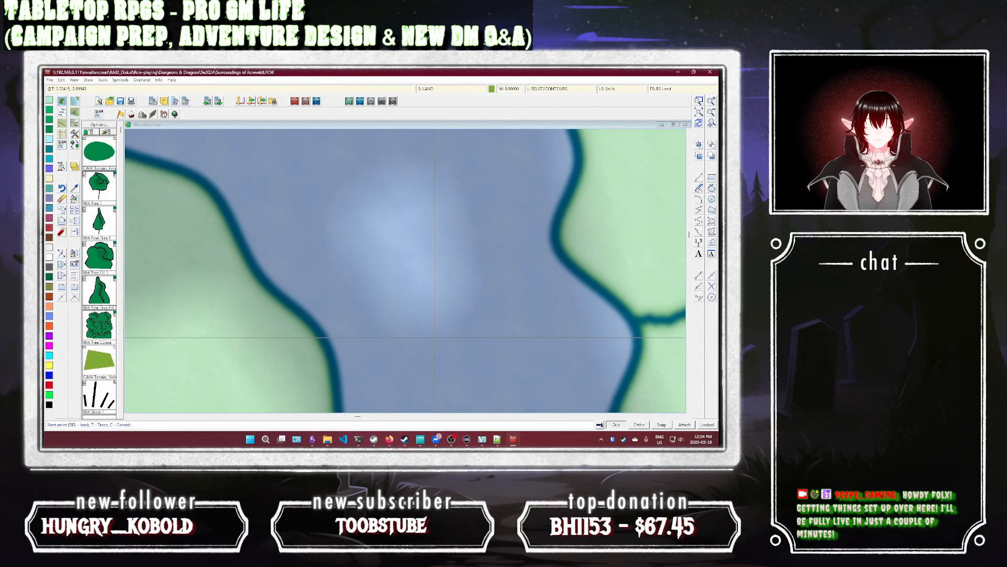
key(Escape)
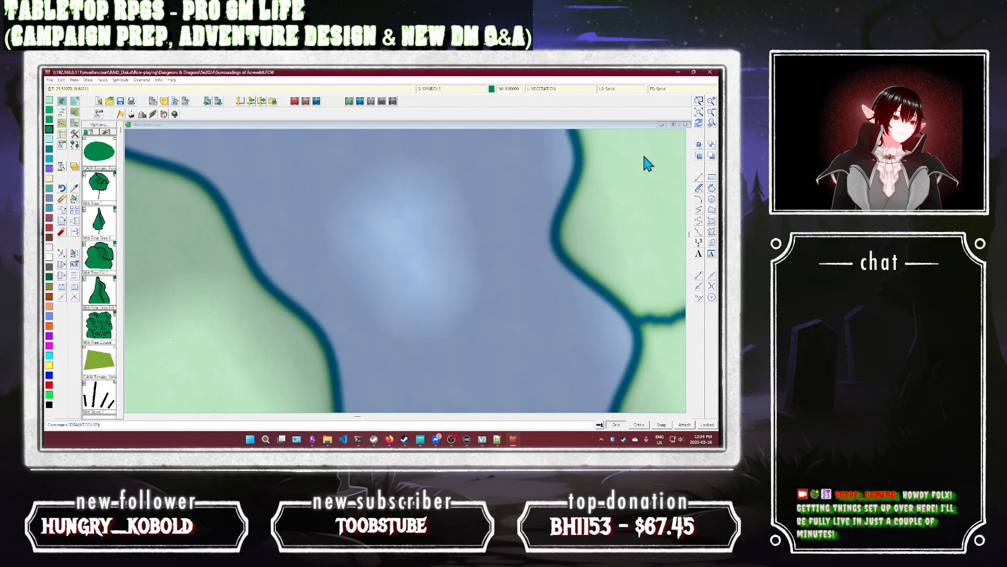
click(712, 123)
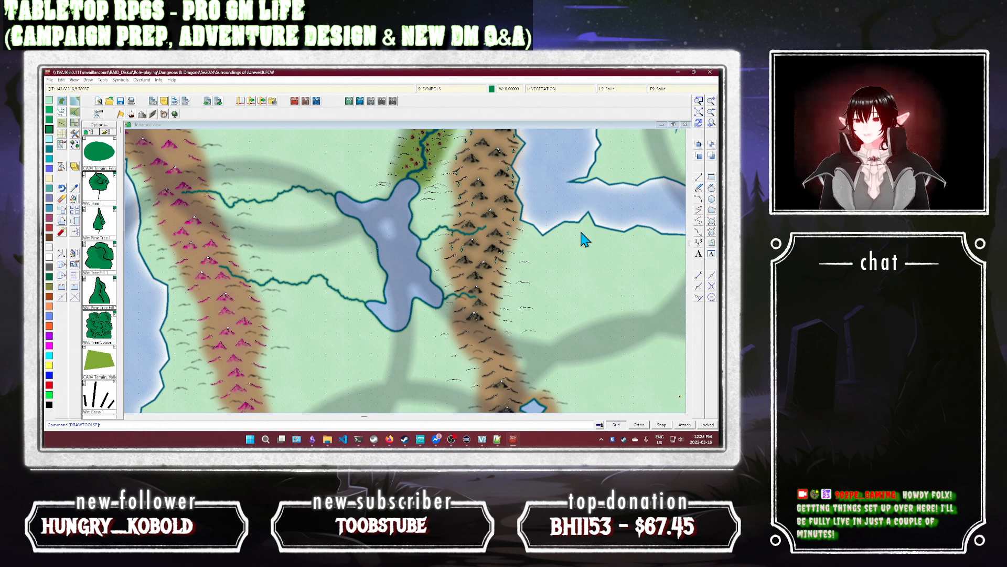
click(61, 103)
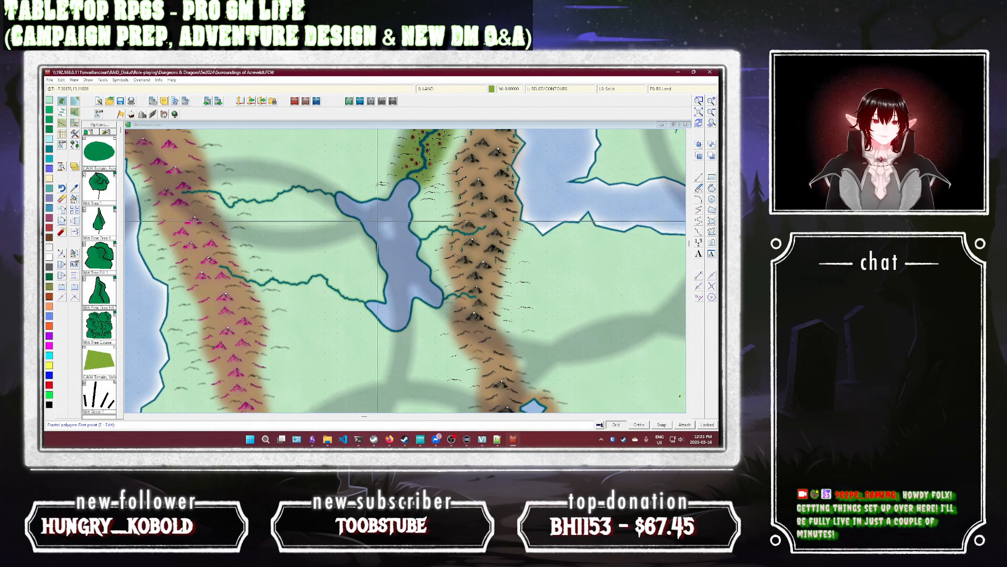
click(381, 242)
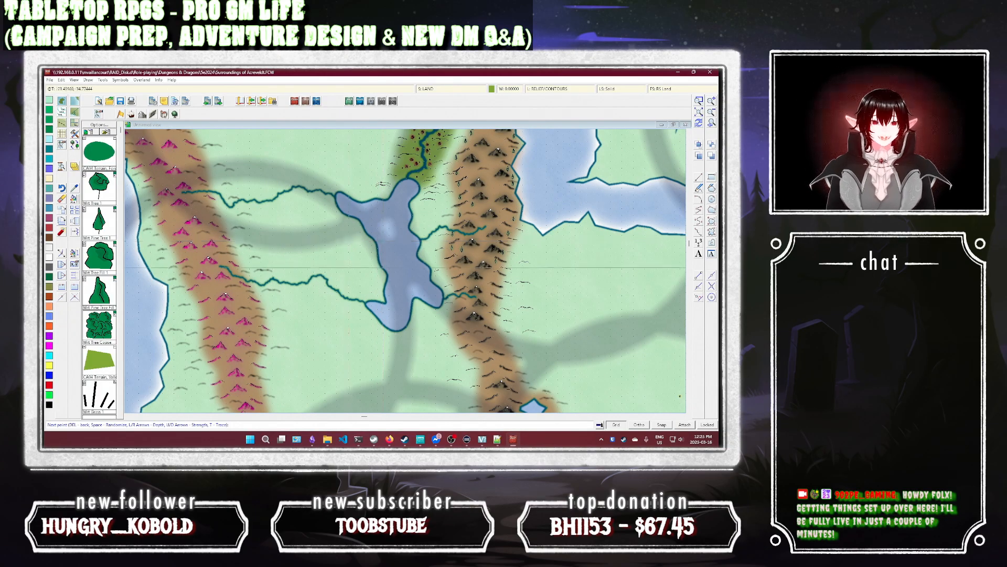
key(Escape)
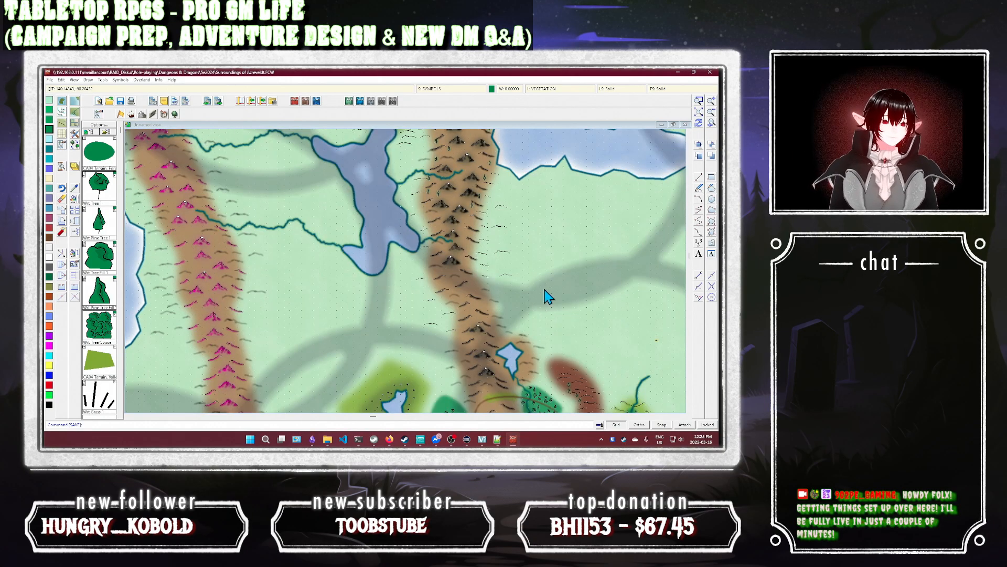
drag(573, 328, 518, 247)
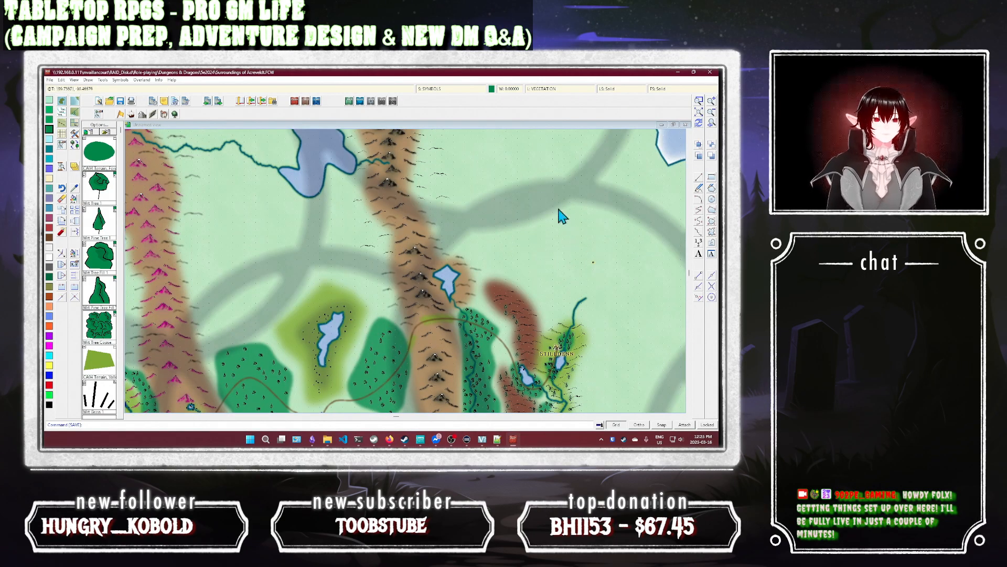
scroll(547, 209, down, 1)
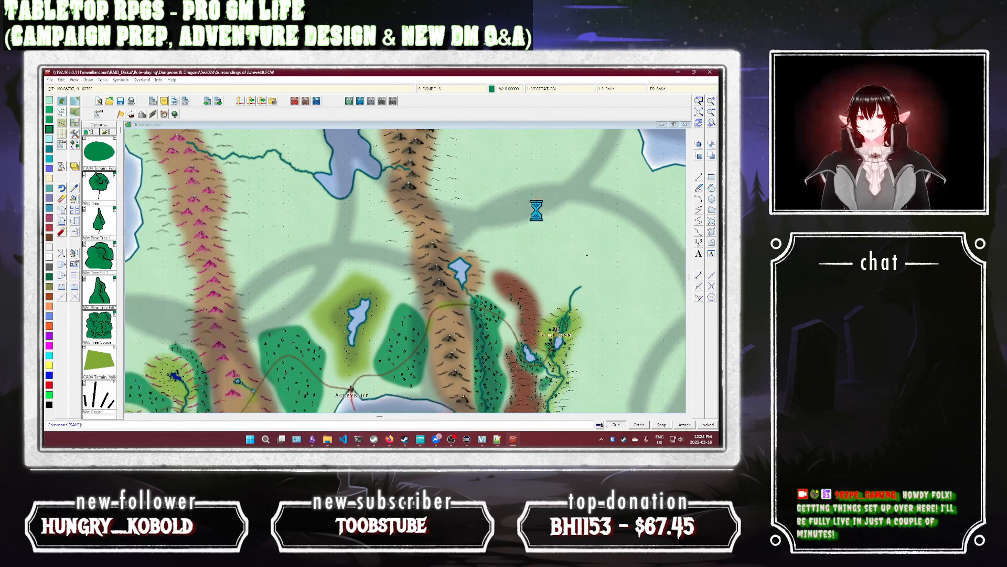
Step: Draw an irregular lake on the plain just east of the central mountain range with the River, Lakes tool
scroll(536, 210, down, 1)
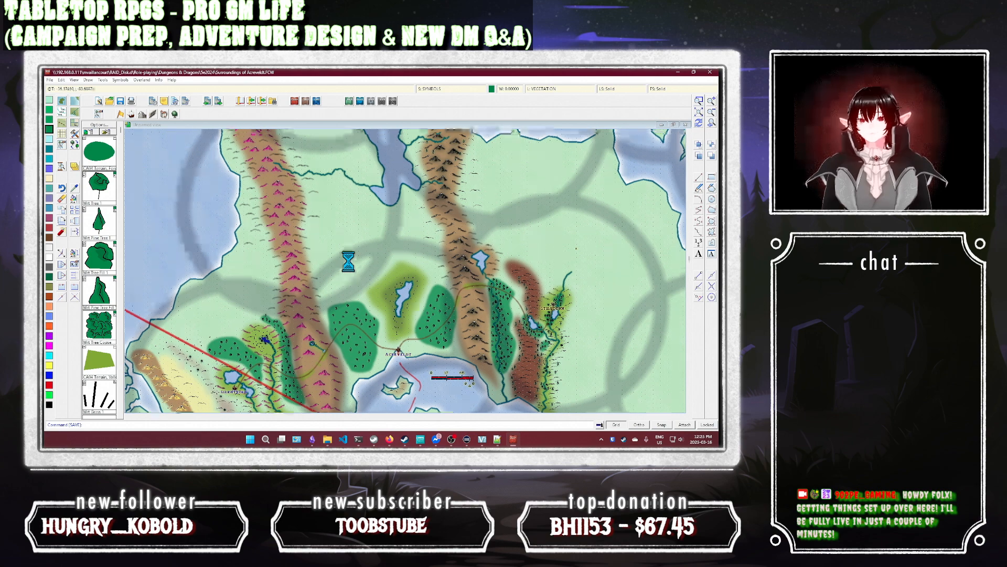
drag(346, 184, 350, 243)
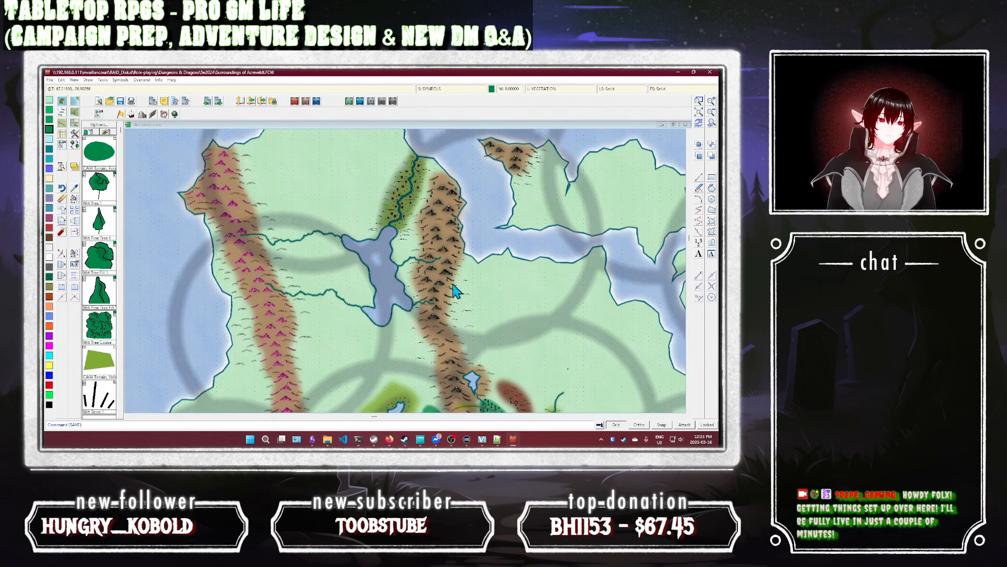
drag(588, 324, 519, 309)
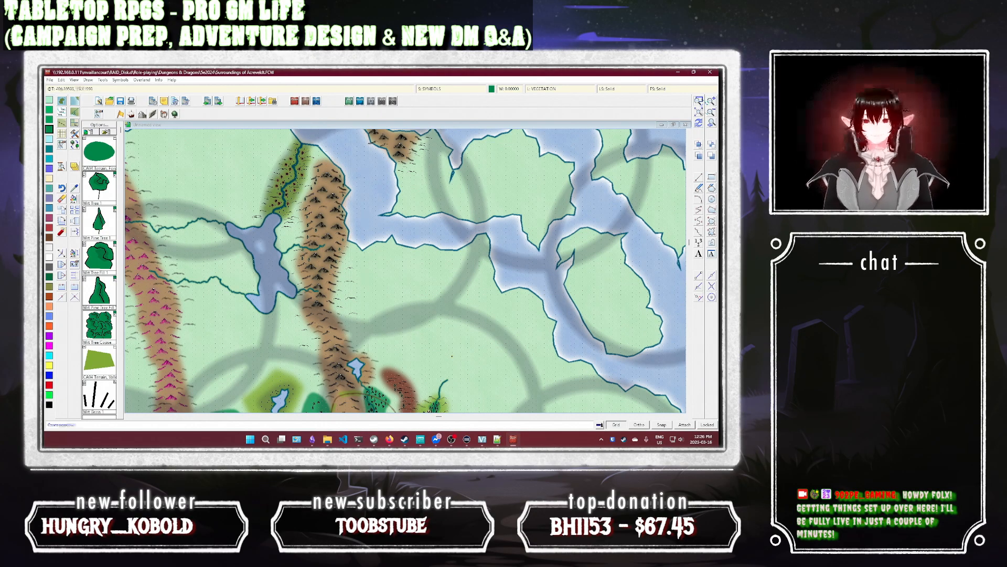
click(342, 272)
click(482, 351)
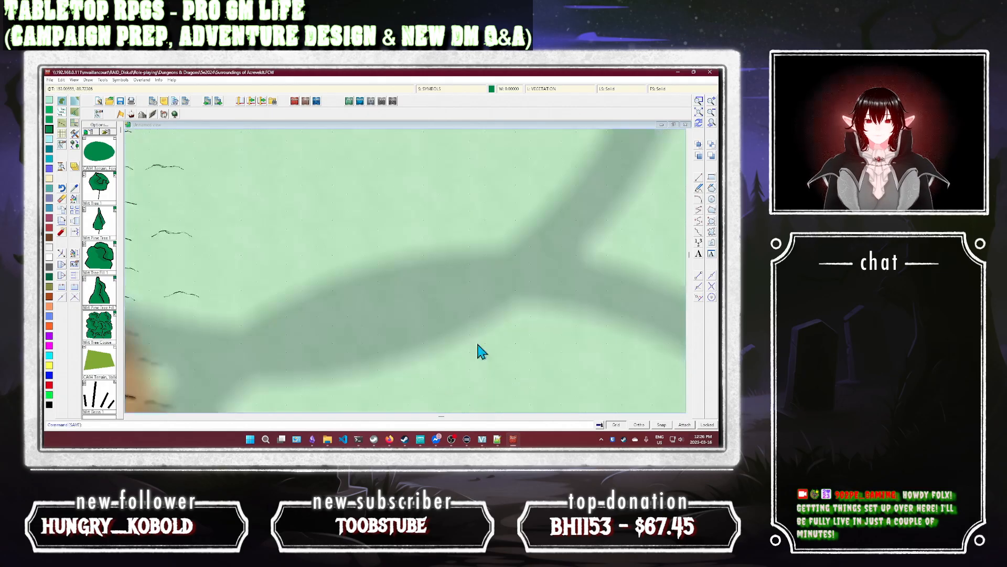
click(106, 132)
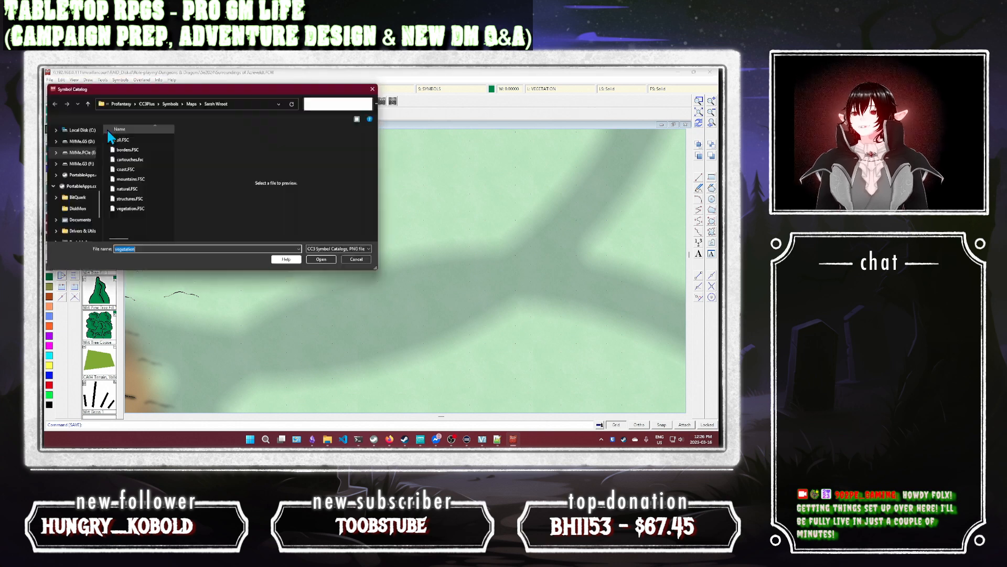
click(357, 259)
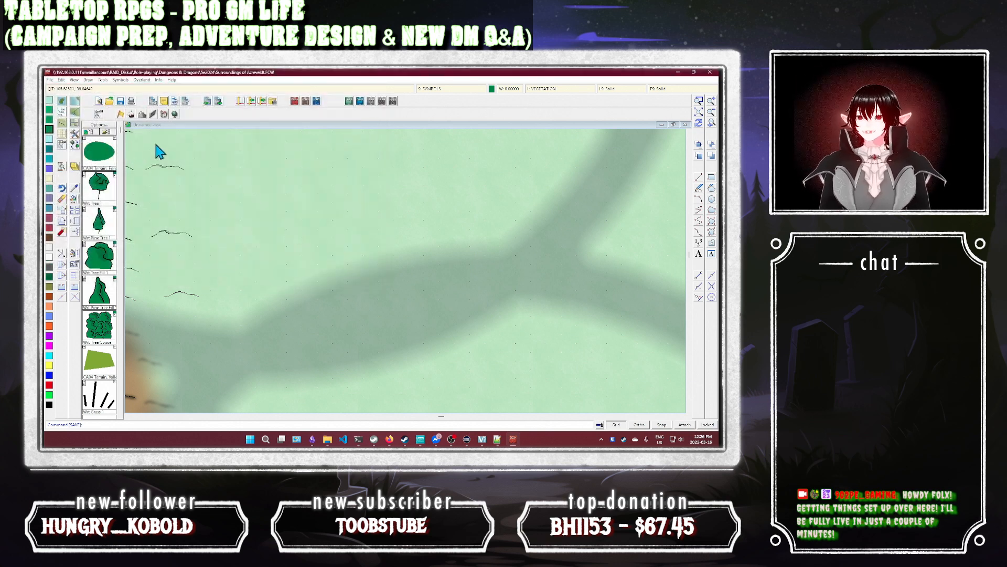
click(77, 142)
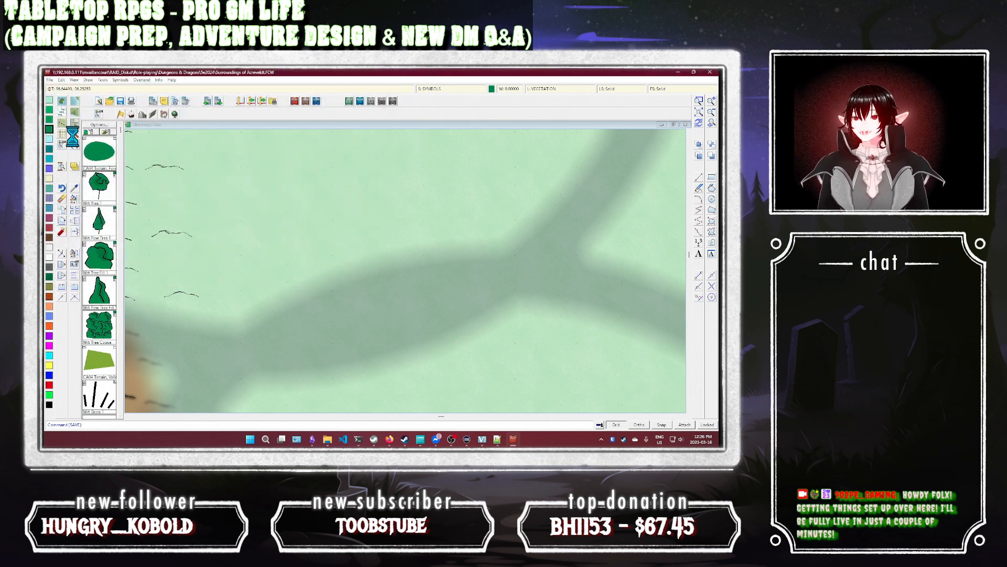
double_click(386, 280)
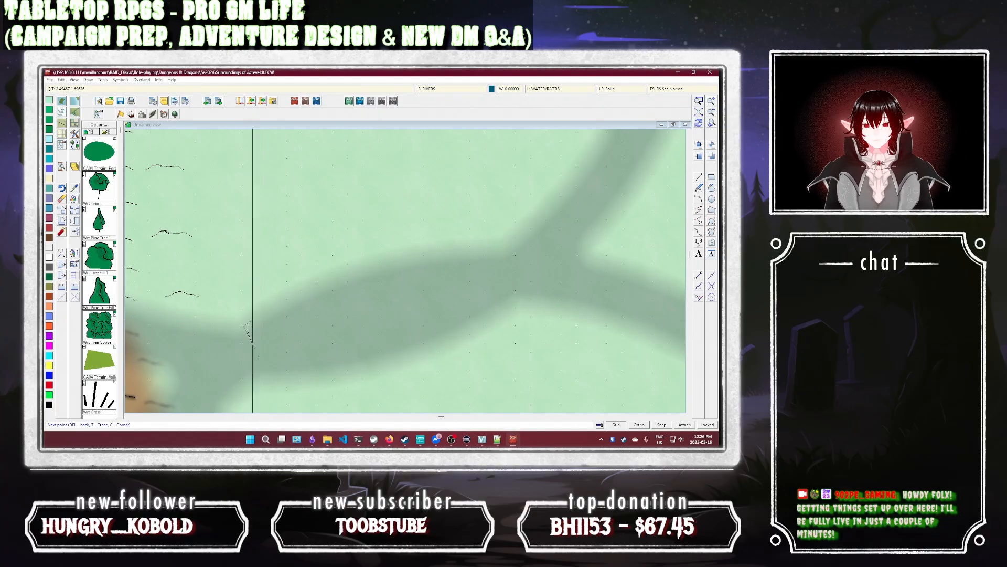
click(282, 292)
click(319, 303)
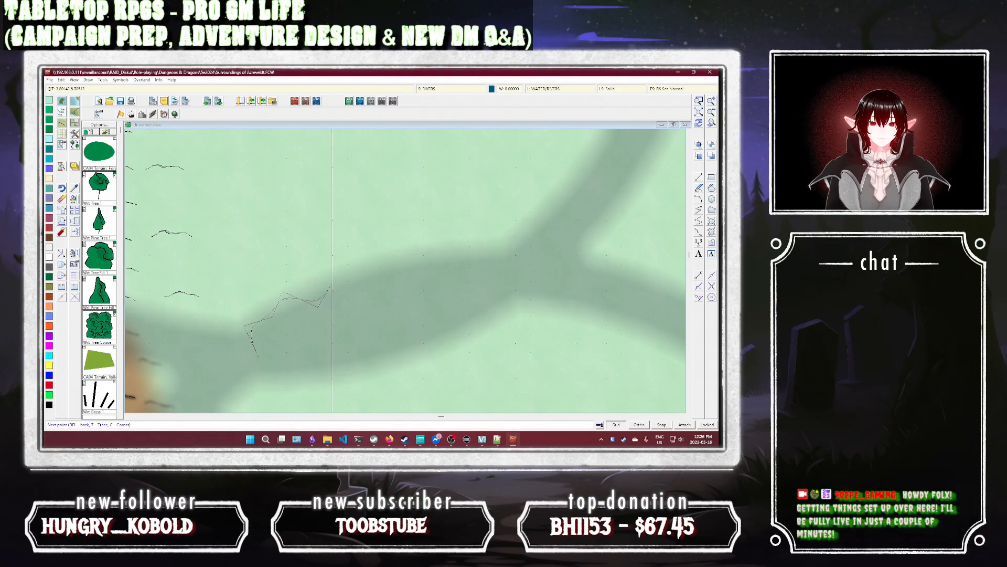
click(335, 280)
click(374, 297)
click(385, 316)
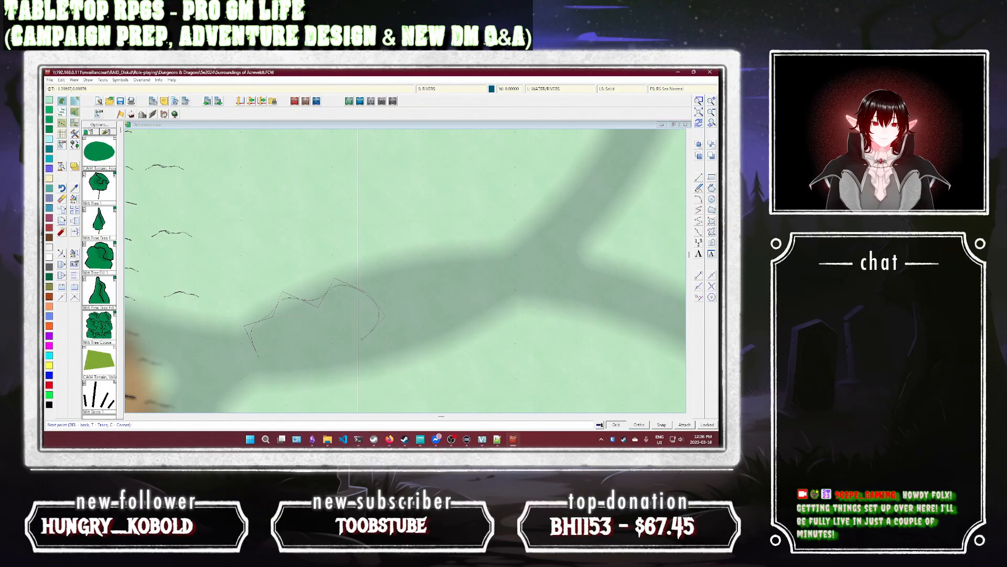
click(365, 339)
click(337, 328)
click(328, 392)
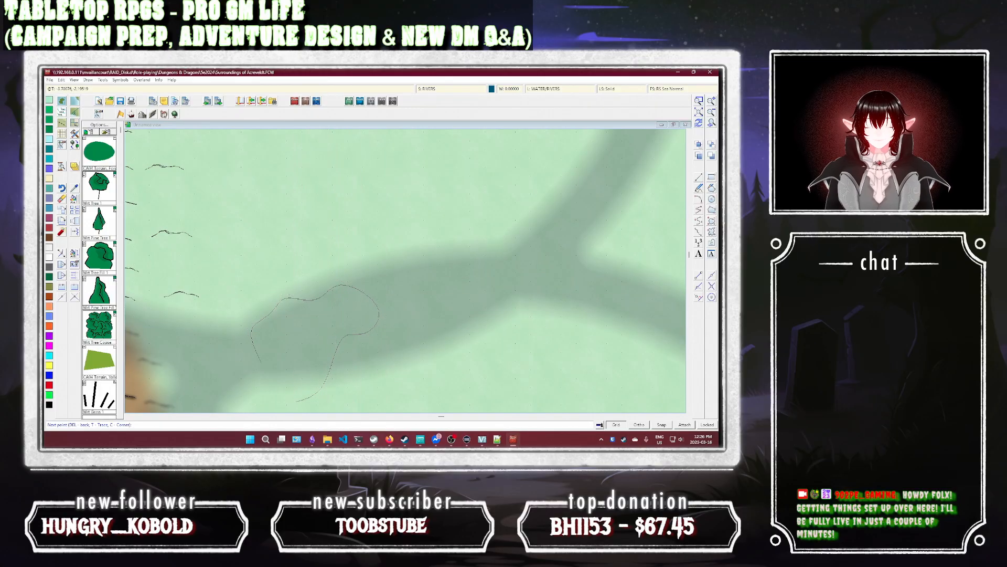
click(293, 401)
click(272, 359)
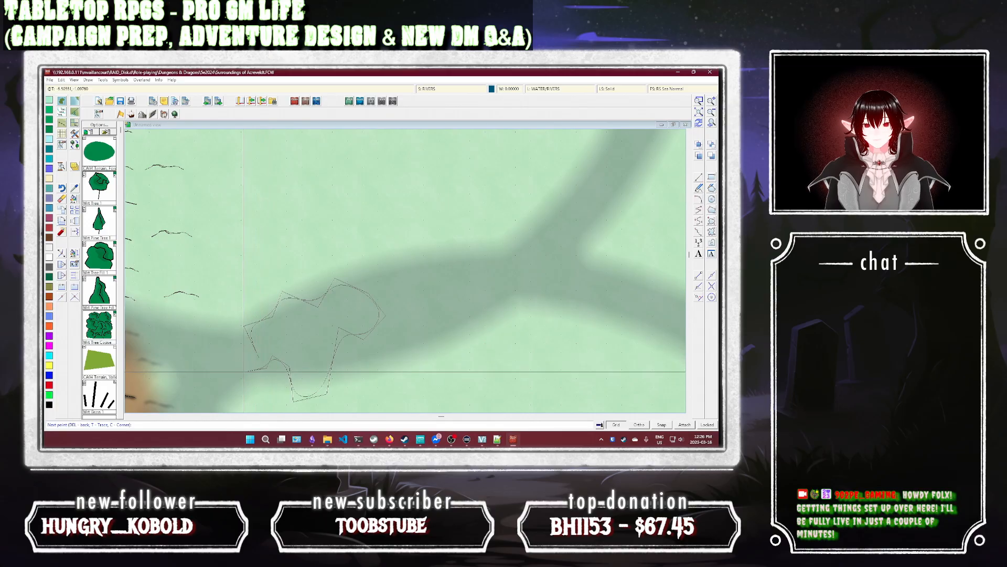
click(240, 357)
right_click(252, 351)
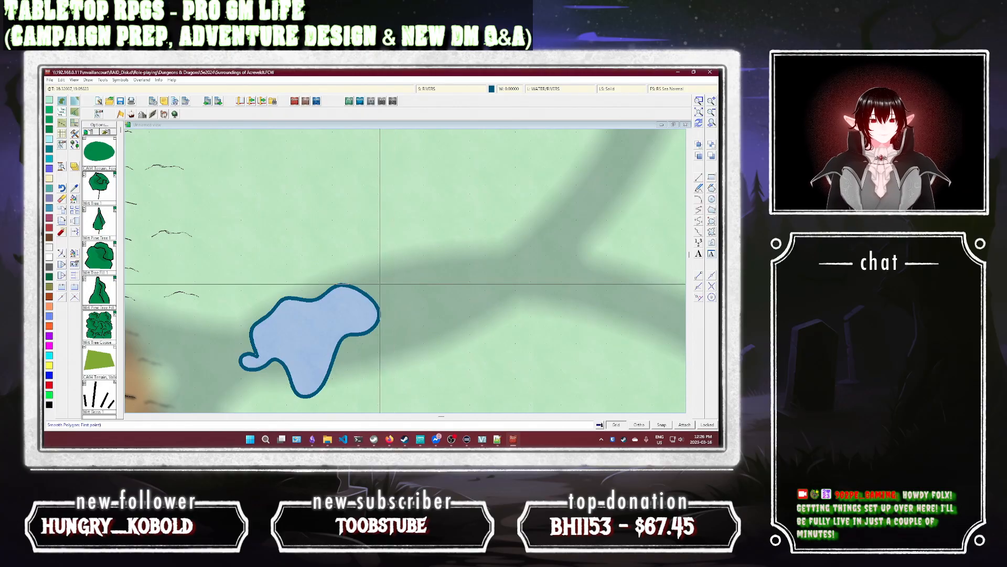
Step: Draw a second winding lake immediately east of the new one with the same lake tool
click(380, 288)
click(395, 308)
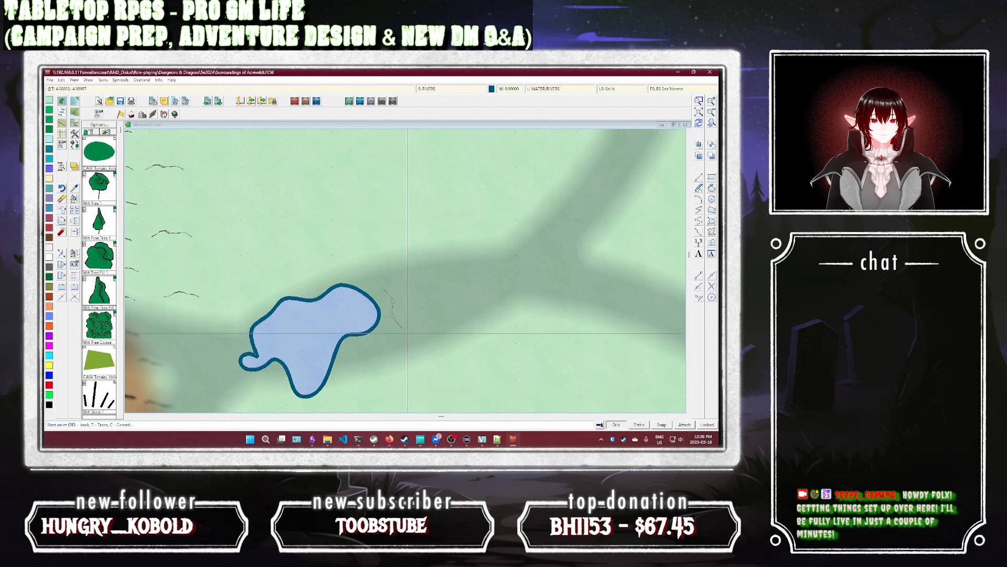
click(457, 338)
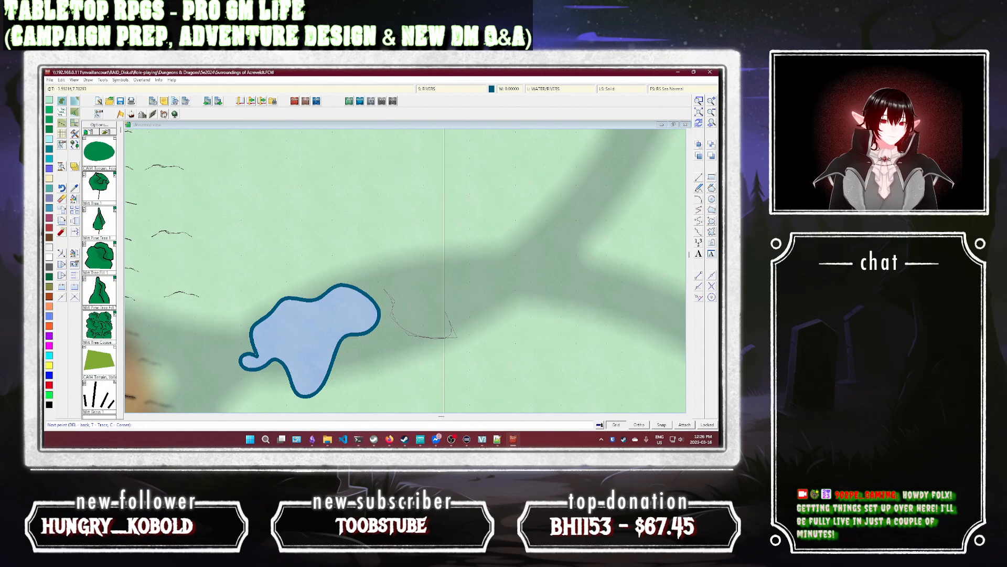
click(445, 304)
click(463, 296)
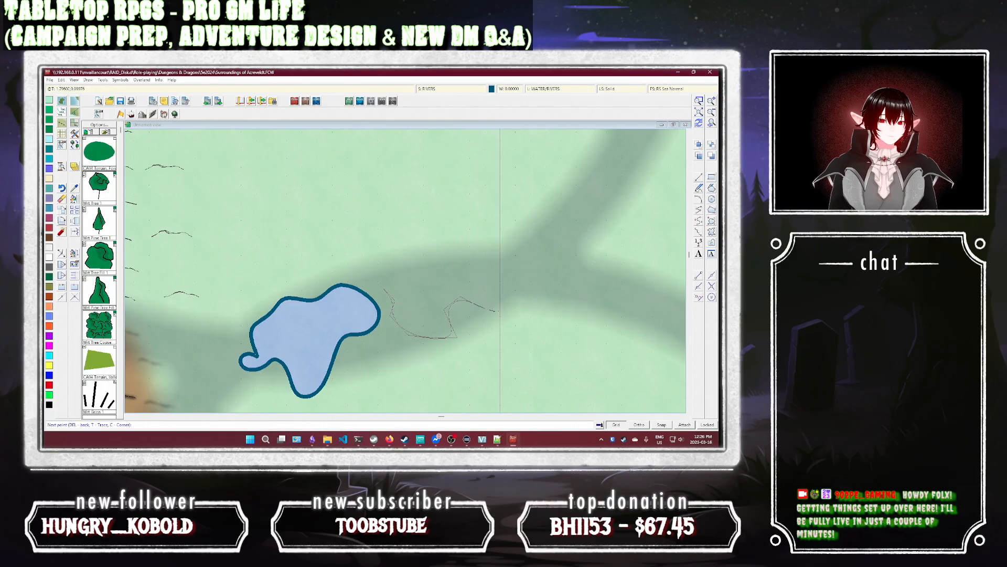
click(495, 309)
click(516, 279)
click(509, 244)
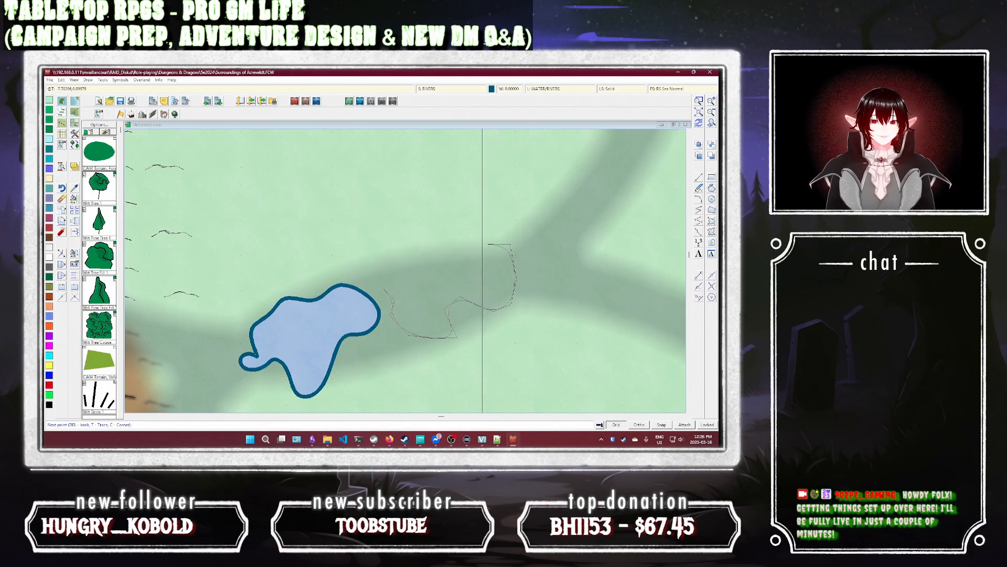
click(474, 245)
click(467, 268)
click(435, 247)
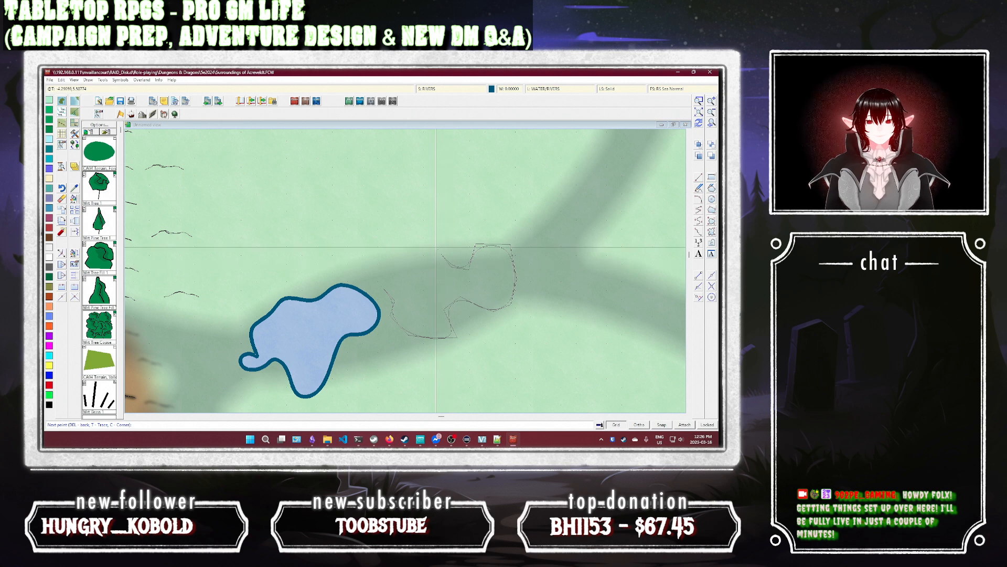
click(412, 249)
click(418, 285)
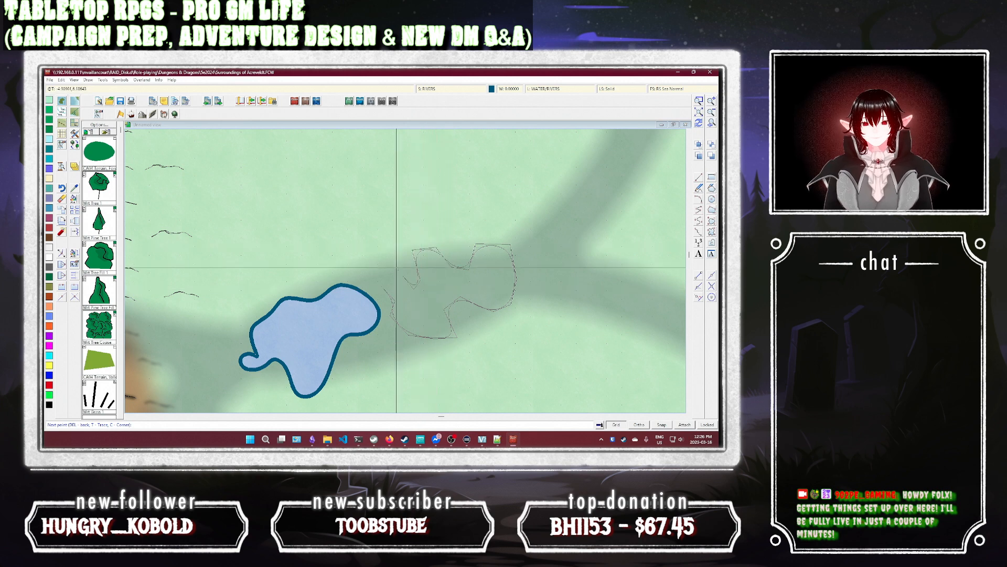
click(391, 261)
click(370, 268)
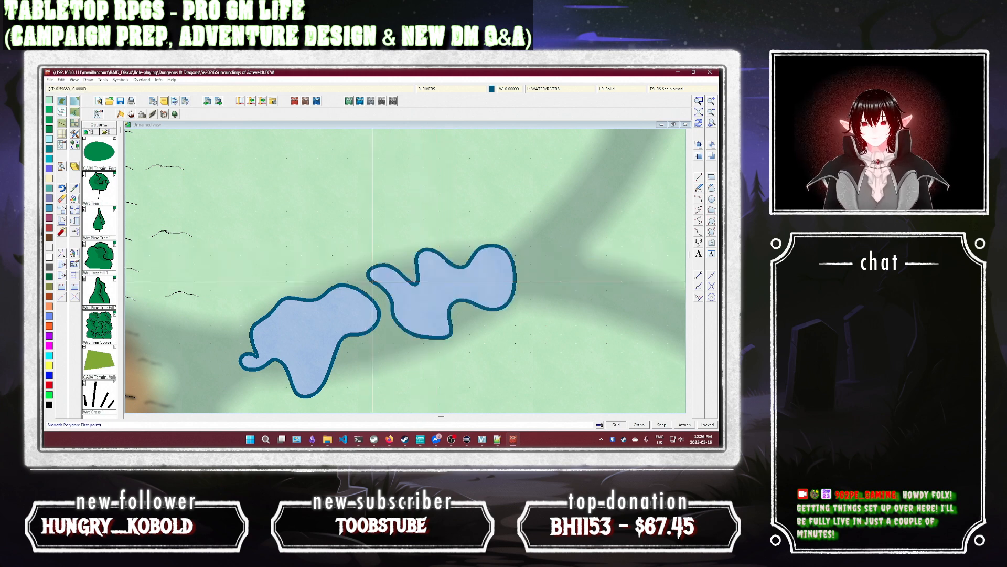
right_click(377, 283)
Step: Draw a third lake east of the second one, widening to the southeast and tapering northward to a narrow tip
drag(589, 278, 473, 293)
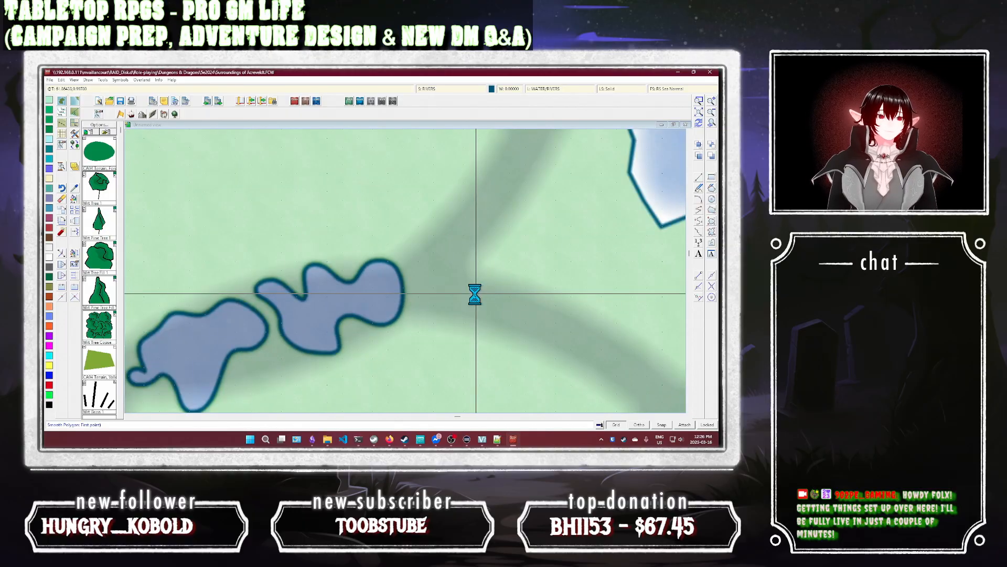
click(415, 252)
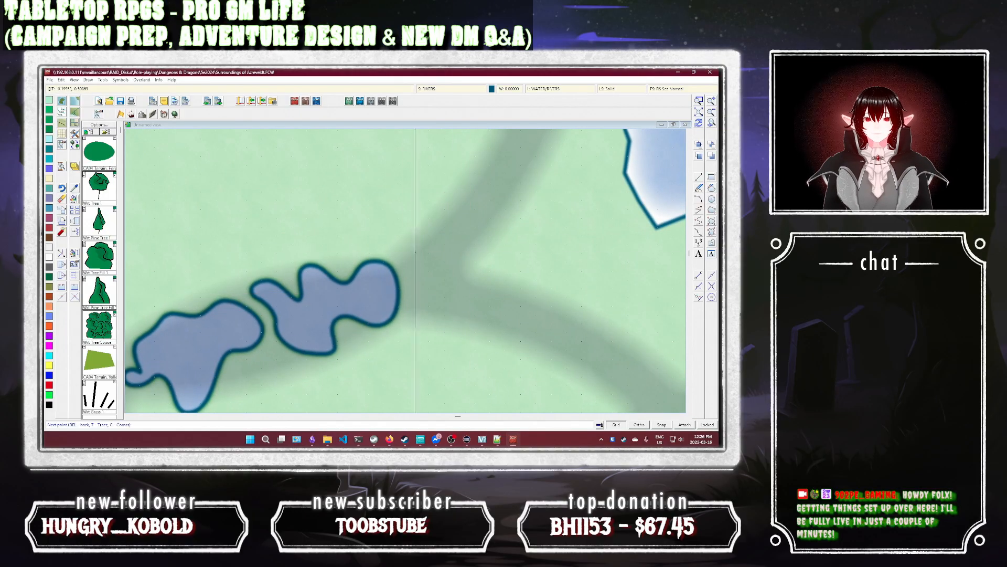
click(415, 289)
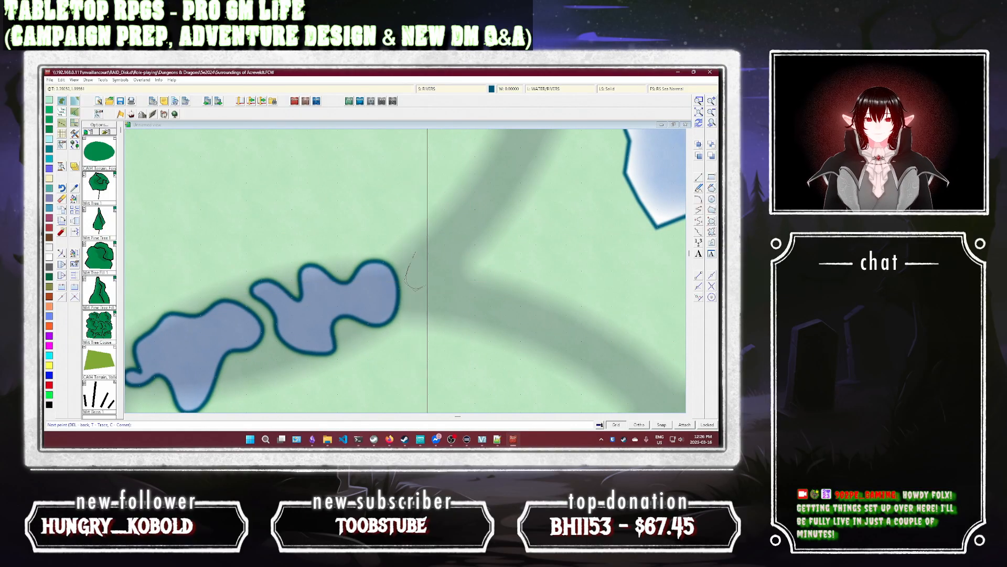
click(445, 257)
click(455, 286)
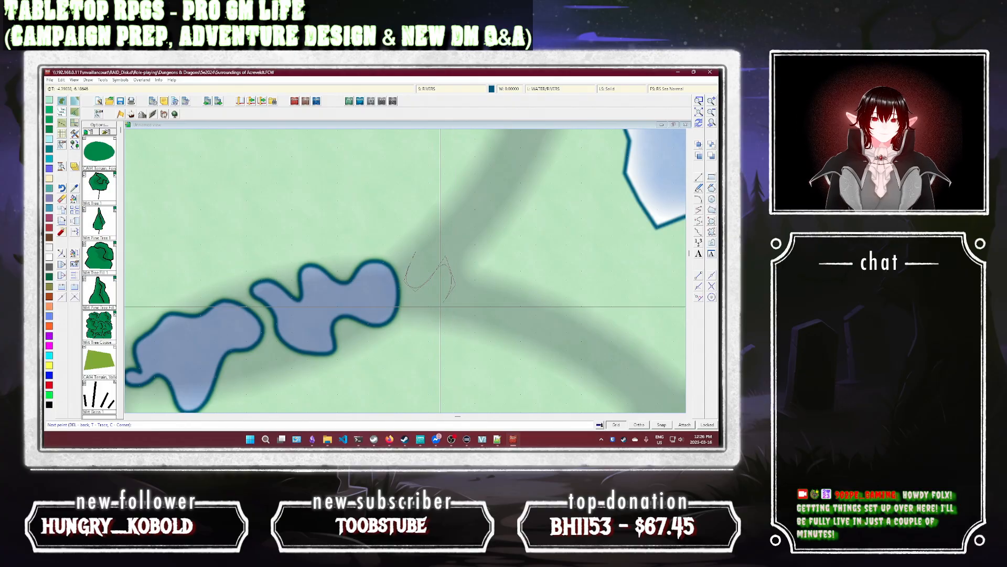
click(442, 305)
click(531, 335)
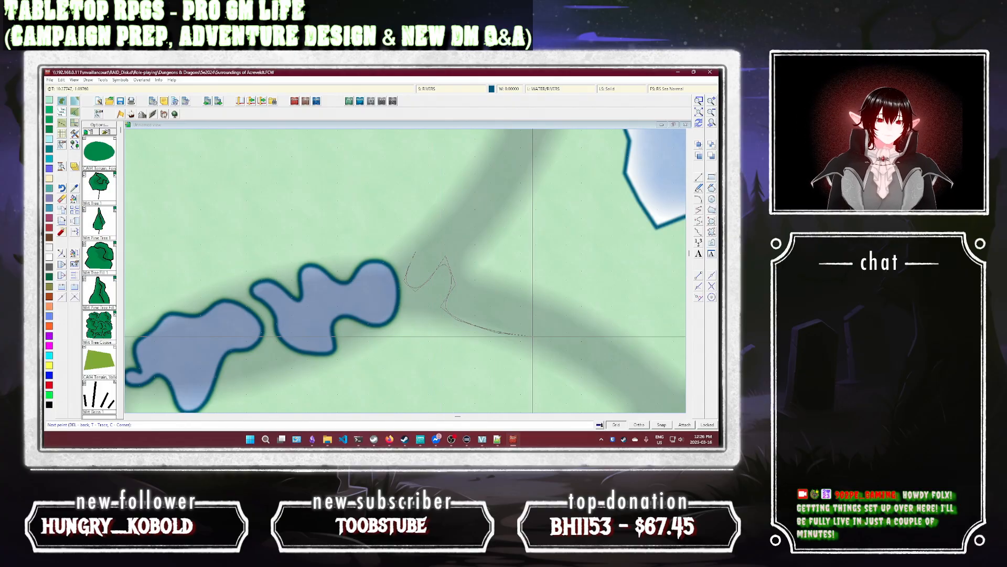
click(520, 309)
click(502, 269)
click(505, 234)
click(492, 213)
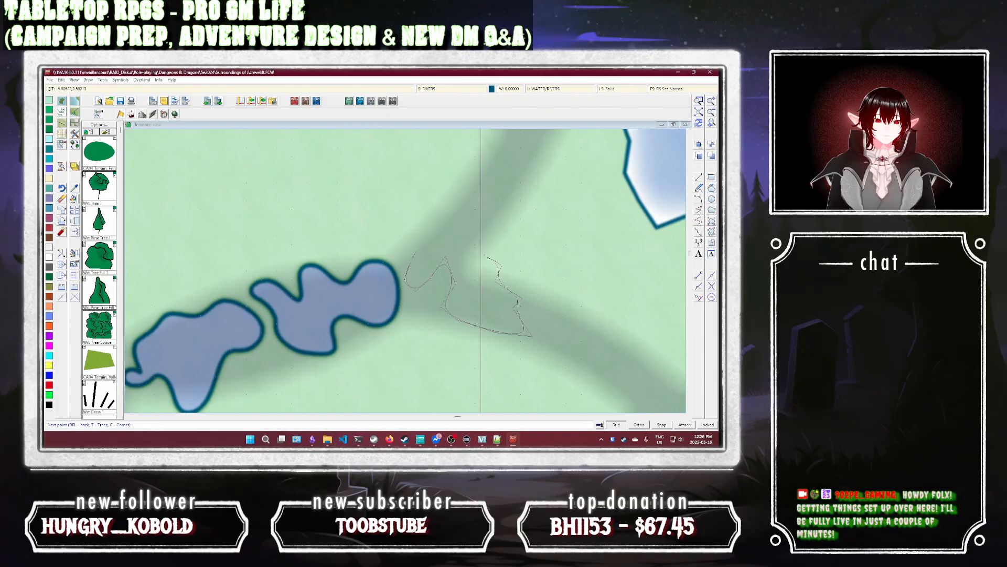
click(502, 171)
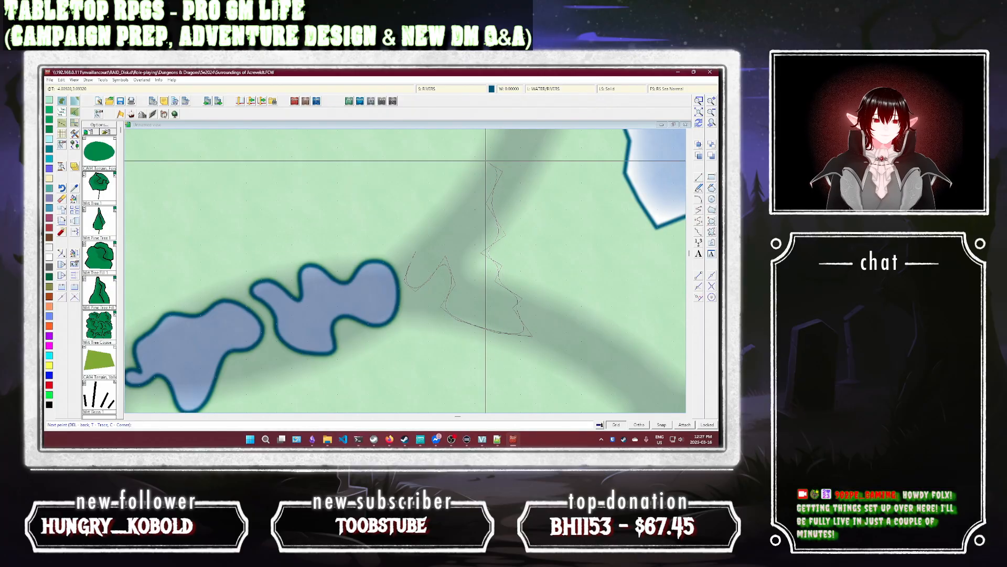
click(485, 161)
click(458, 198)
click(447, 196)
click(447, 220)
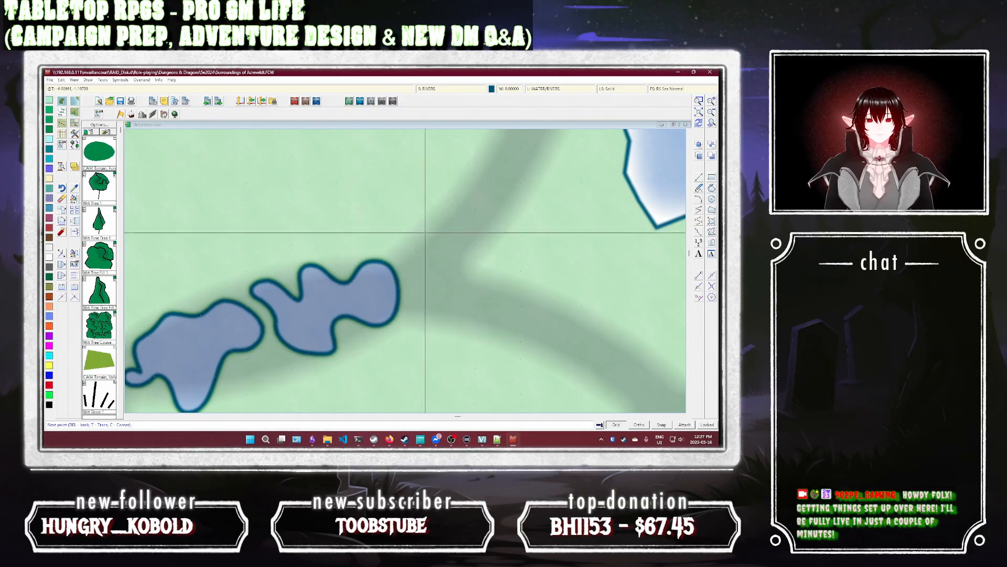
click(419, 231)
right_click(421, 243)
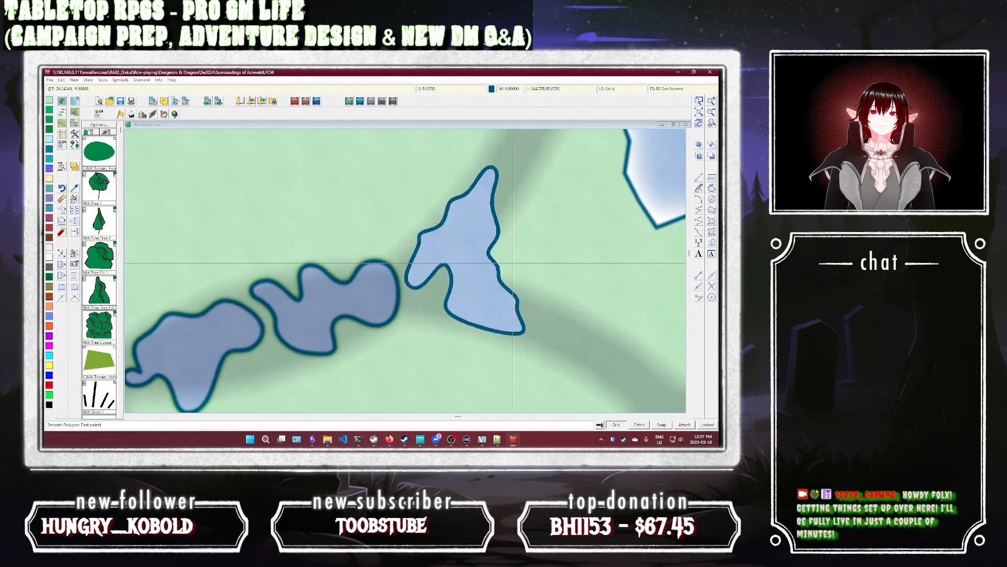
click(698, 123)
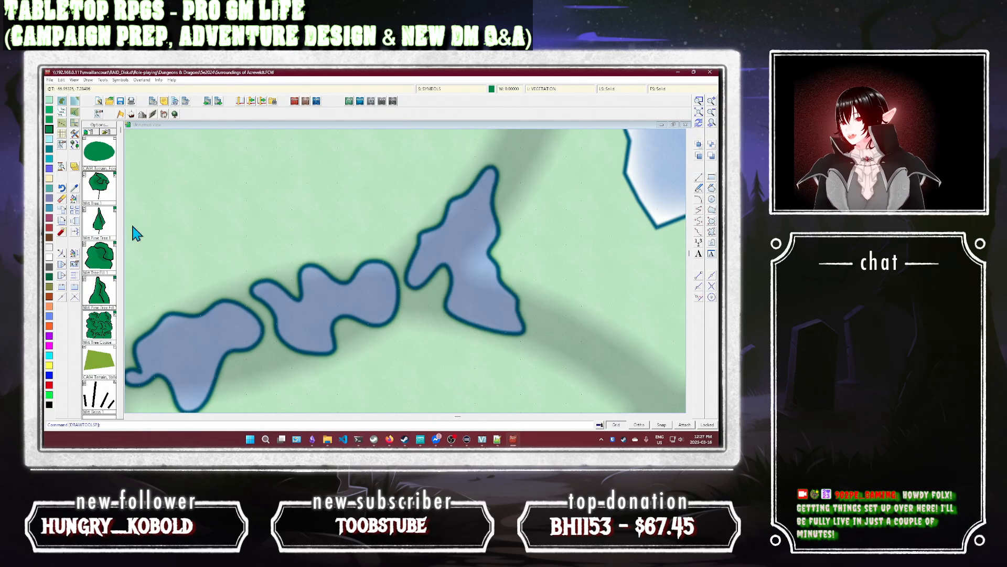
Step: Link the three new lakes with two short river segments across the gaps between them, using the River, Default tool
click(73, 134)
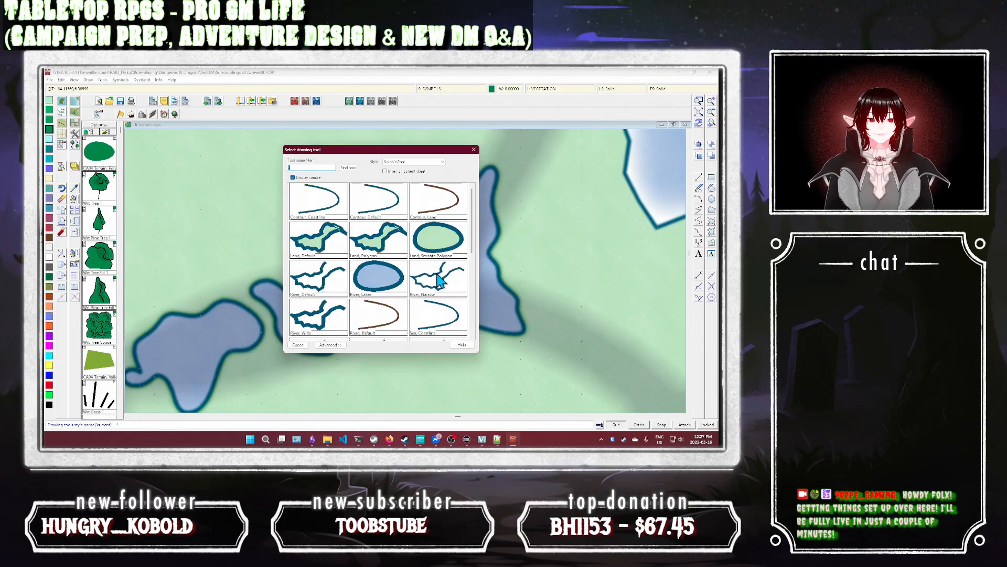
double_click(336, 284)
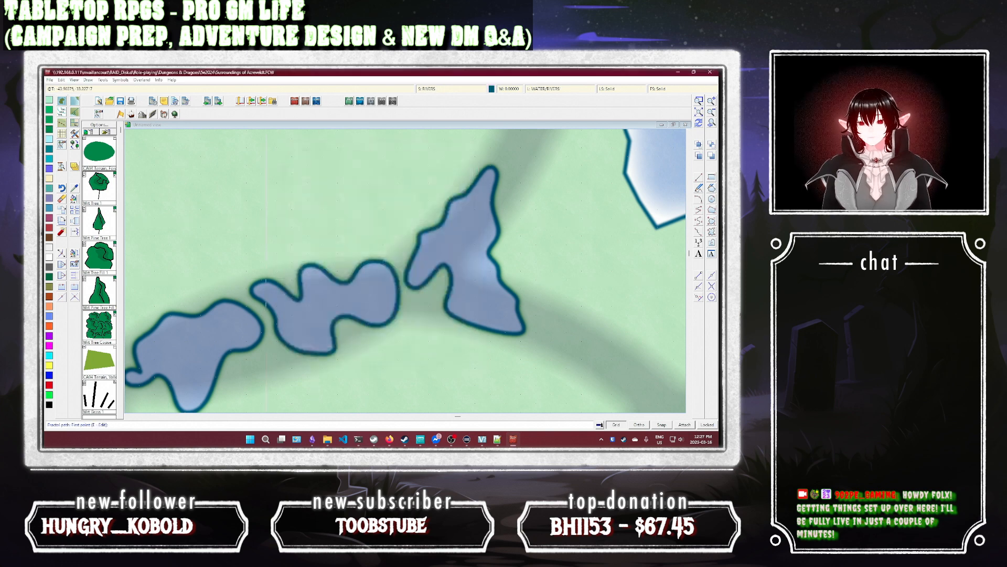
click(236, 303)
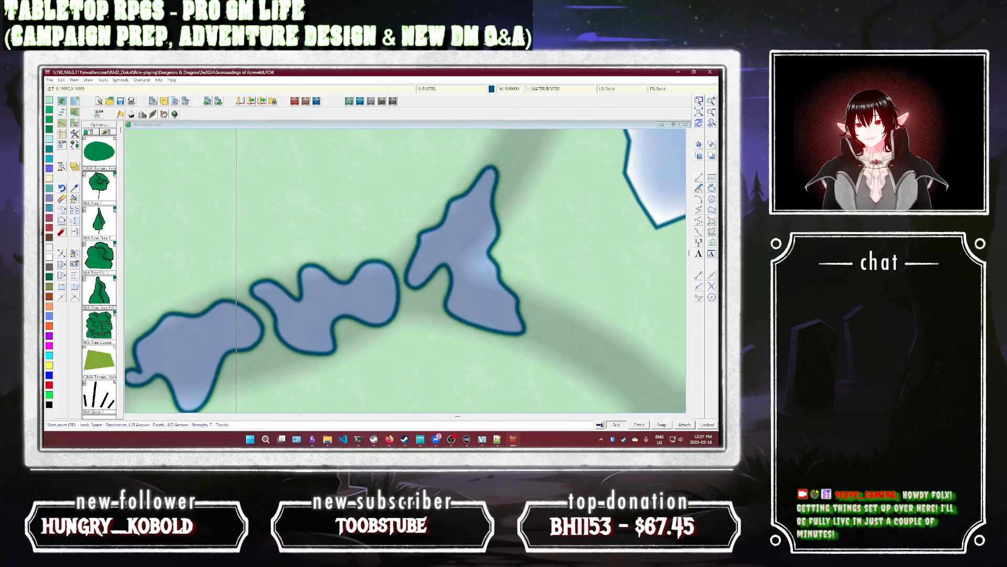
click(250, 292)
right_click(250, 292)
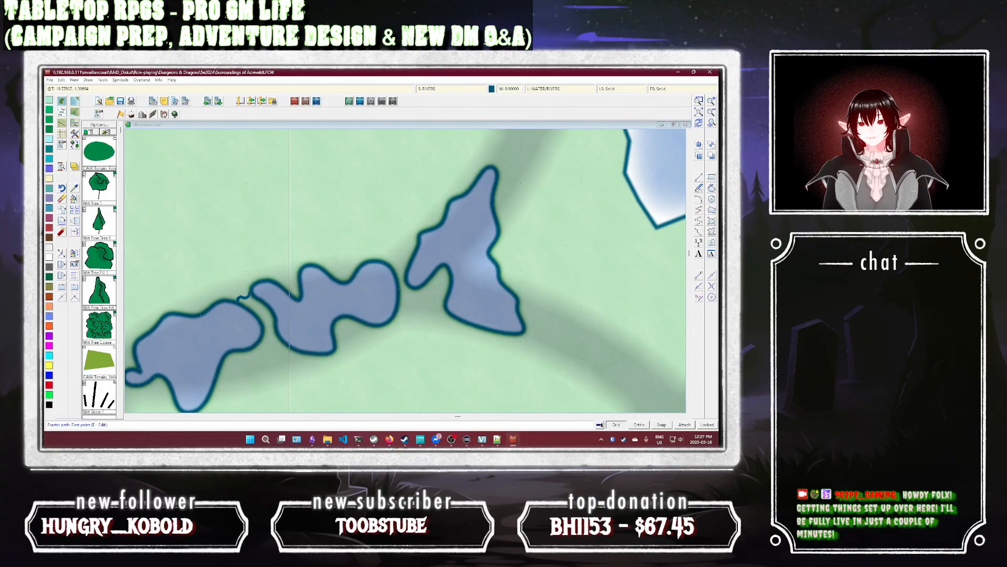
click(398, 285)
click(407, 282)
right_click(407, 283)
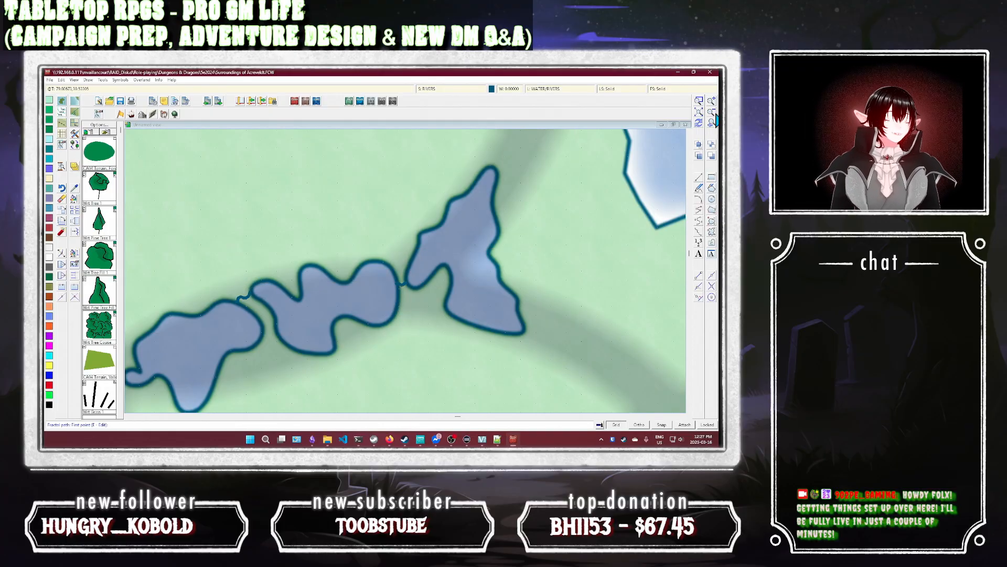
Step: Draw a winding outlet river from the third lake's eastern shore to the sea coast with the River, Default tool
click(713, 119)
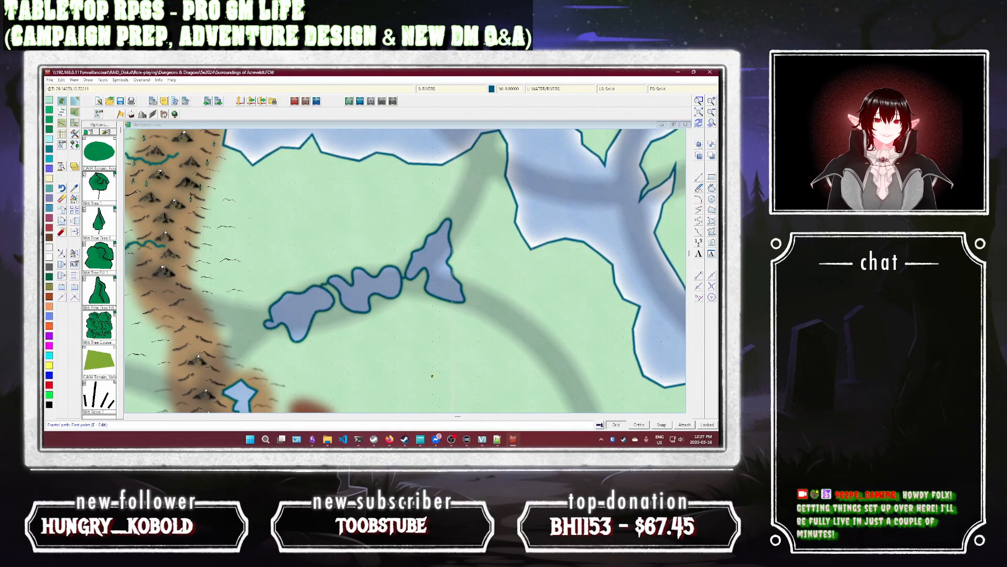
click(452, 252)
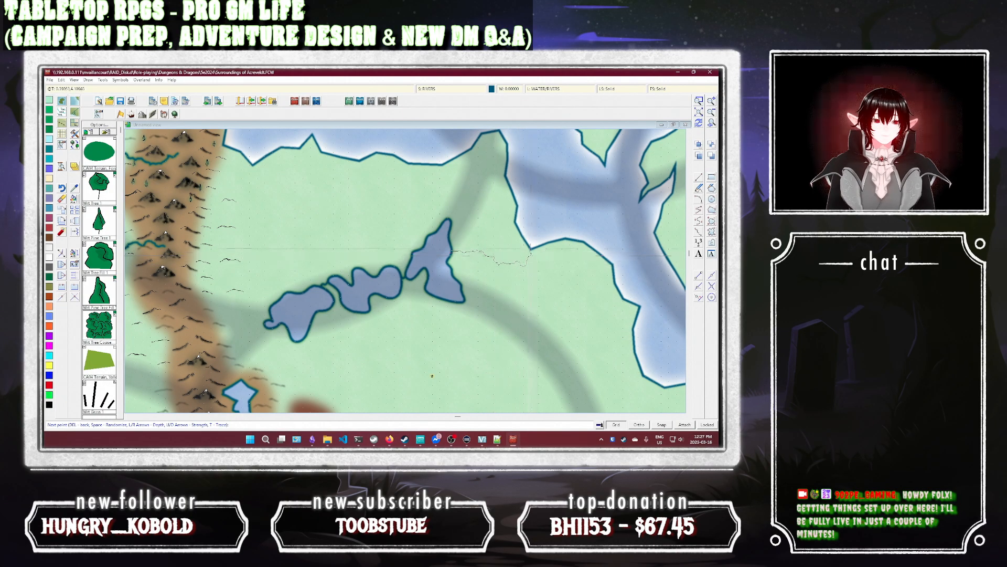
click(530, 250)
right_click(531, 250)
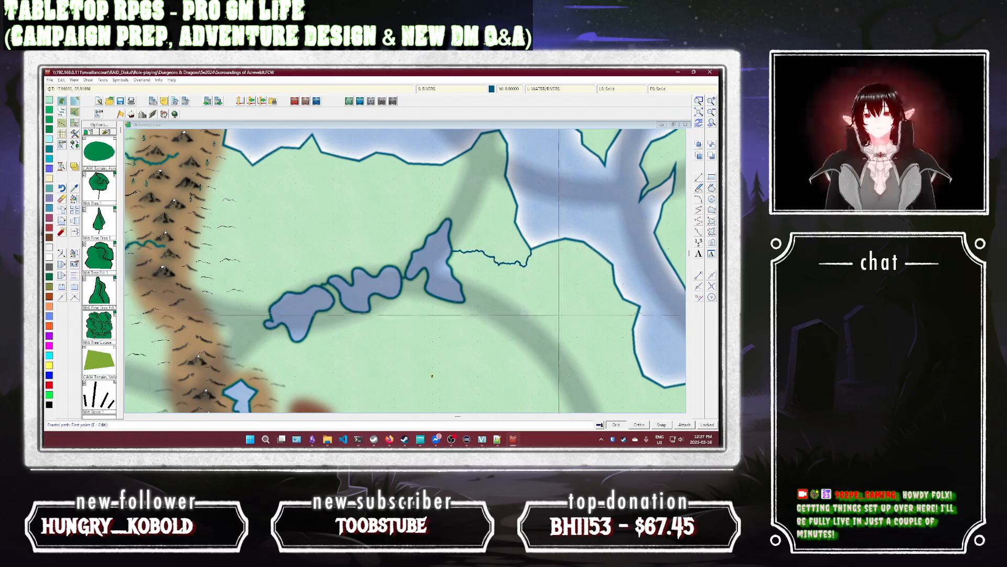
key(Escape)
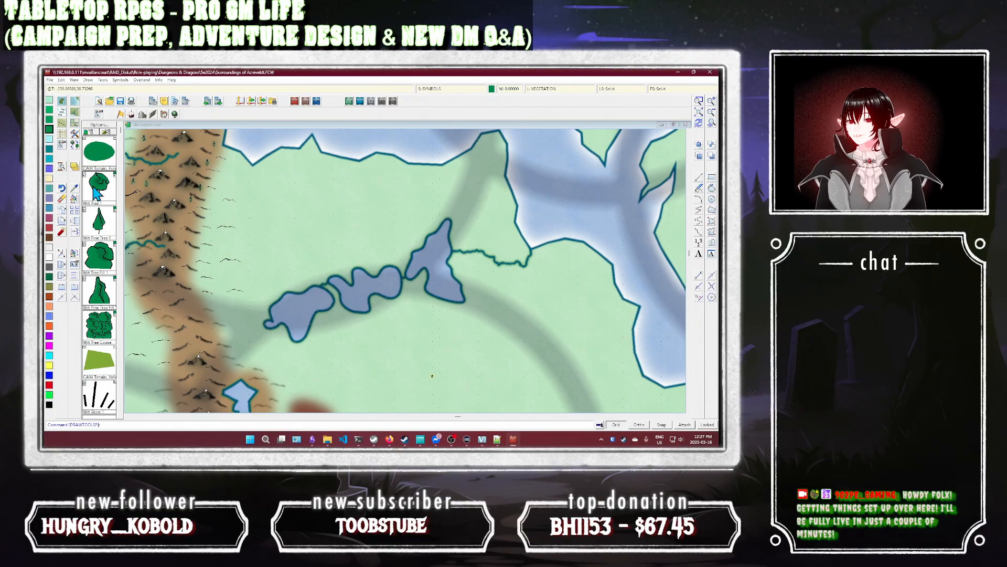
Step: Draw two tributary rivers from the central mountain range to the western end of the first lake with the River, Default tool
right_click(257, 239)
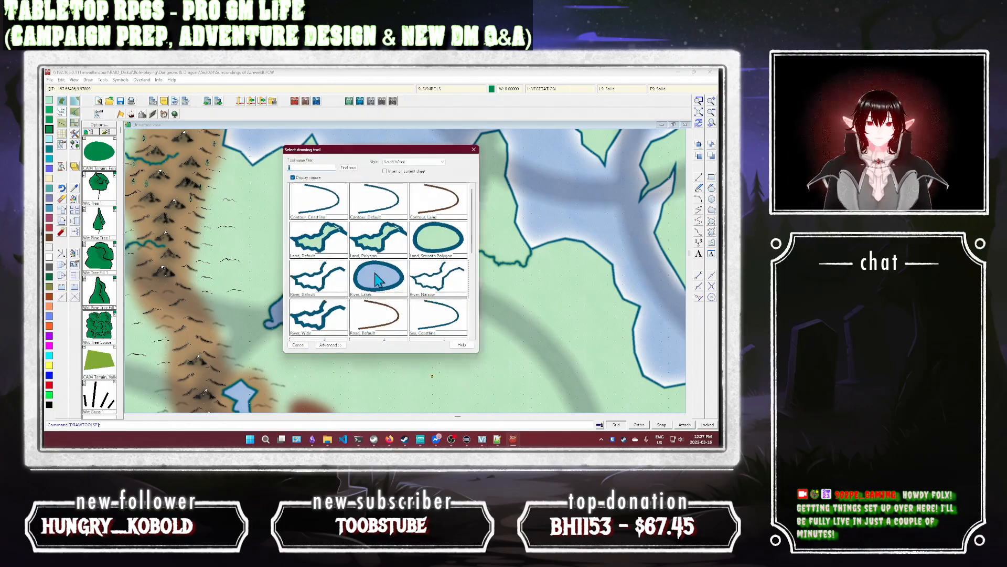
click(336, 279)
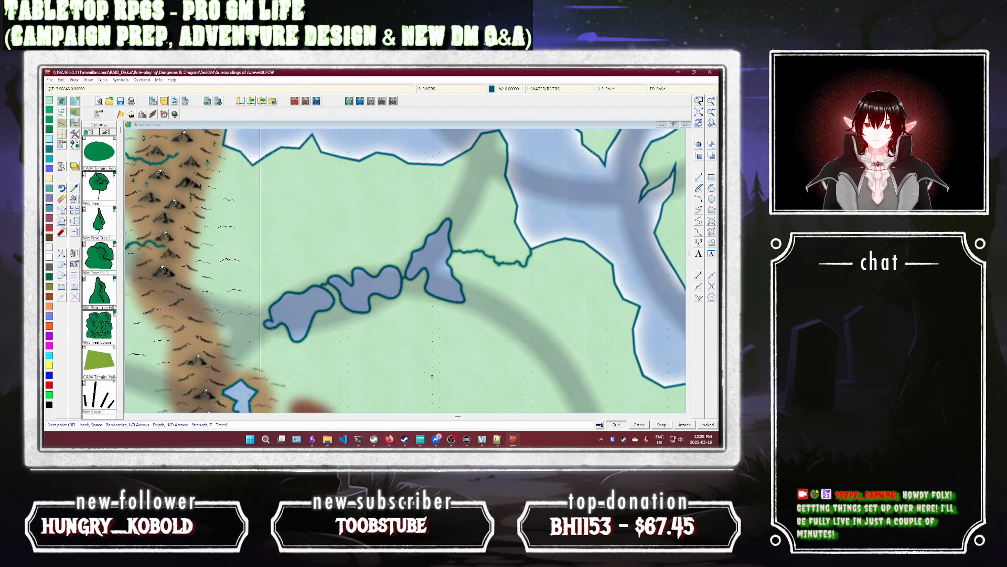
right_click(269, 316)
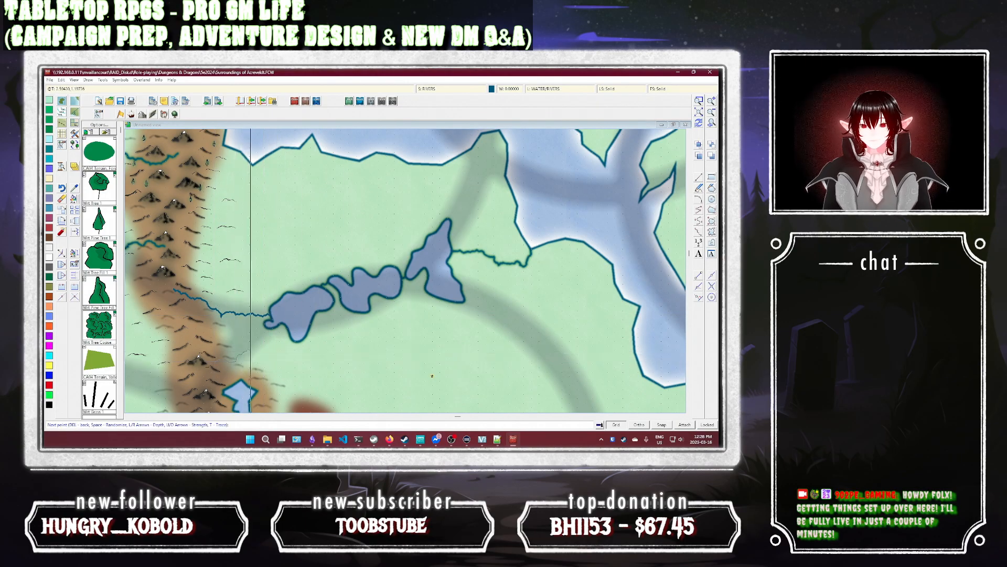
click(257, 347)
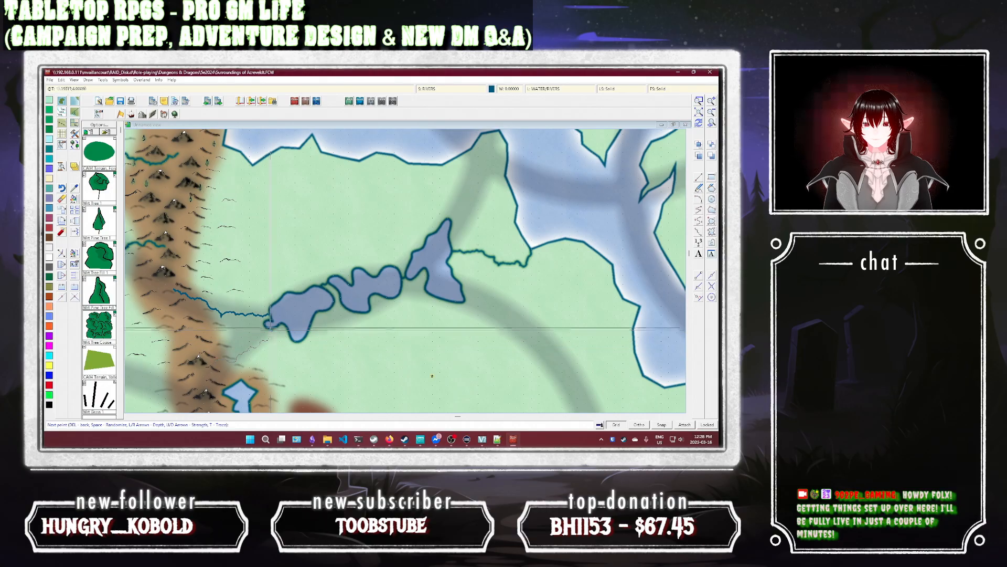
click(270, 329)
right_click(270, 330)
key(Escape)
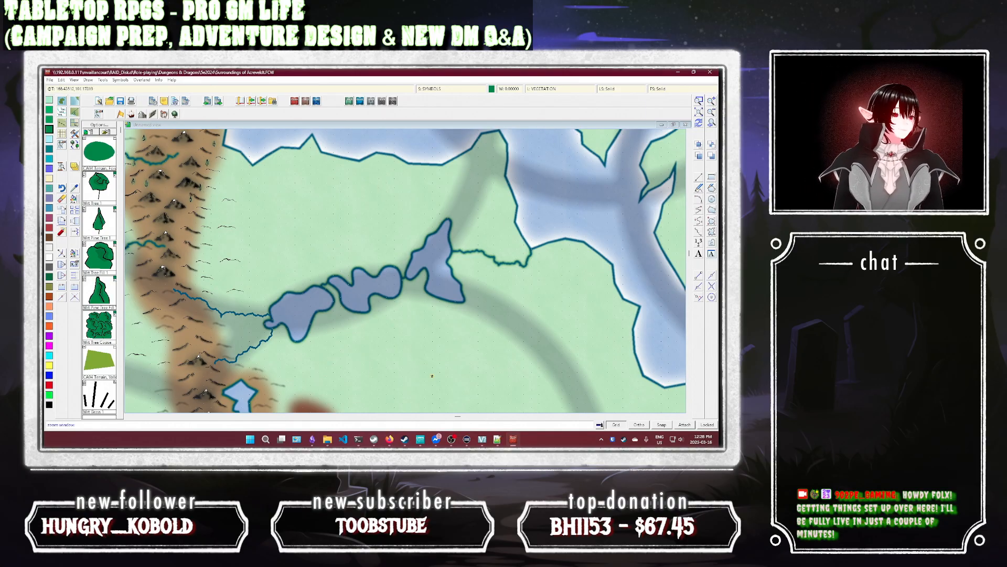
Step: Set the line width of the short river segment linking the first and second lakes to 1
click(516, 198)
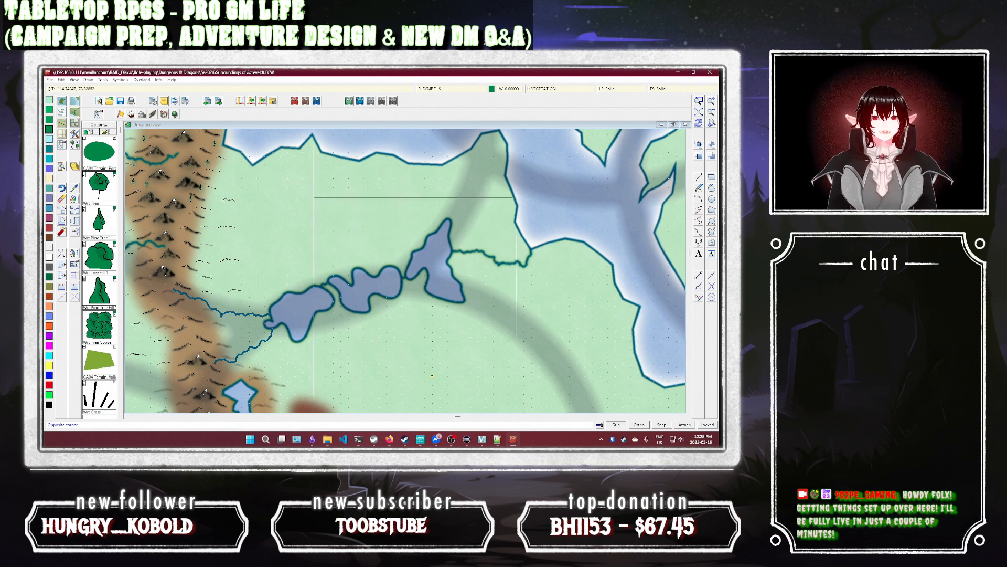
click(309, 346)
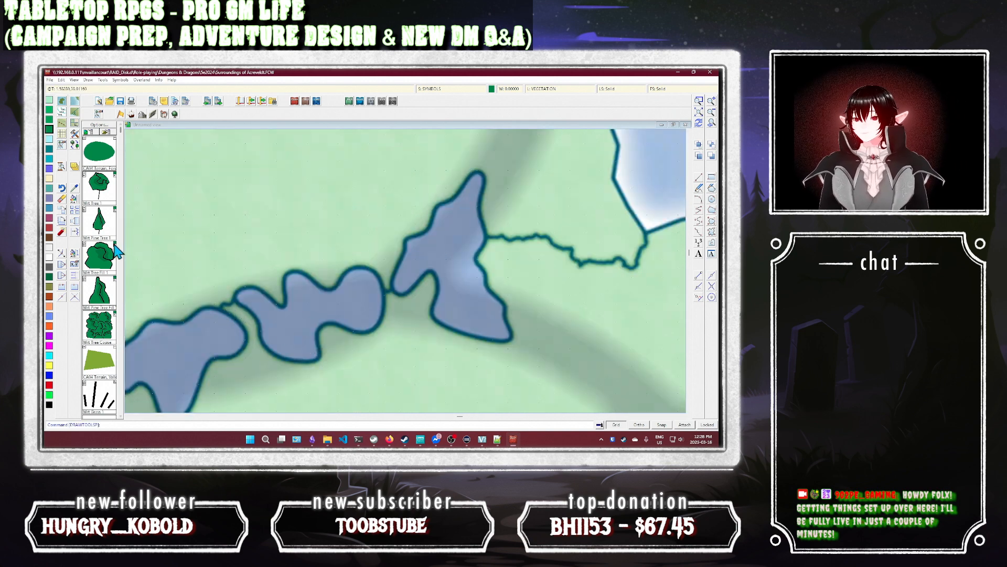
click(75, 253)
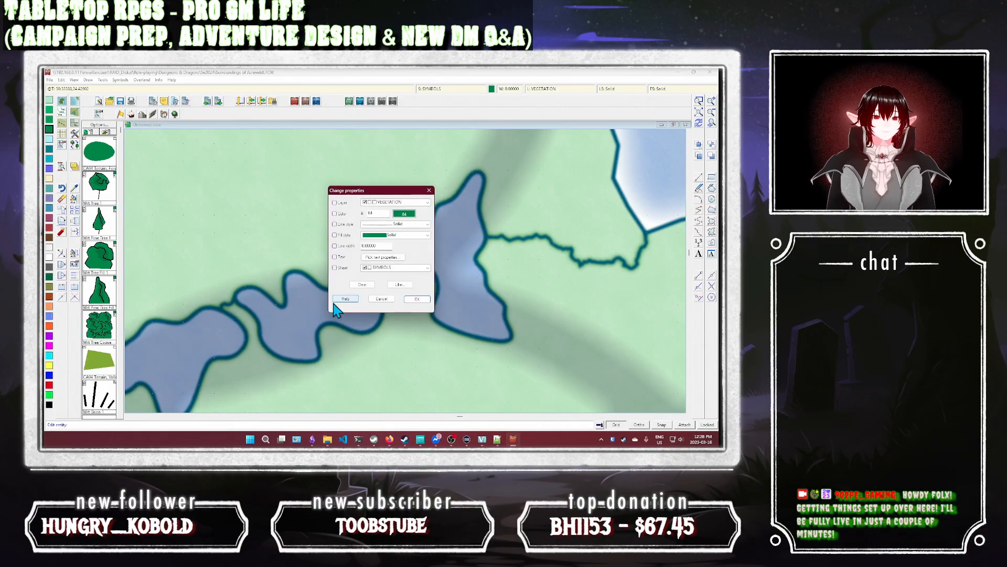
click(334, 246)
drag(391, 246, 351, 248)
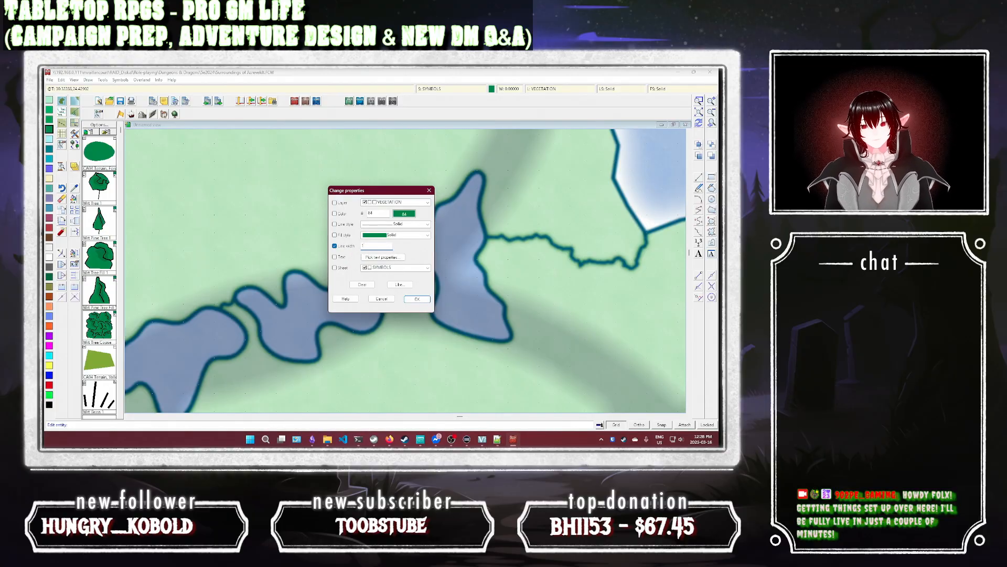
click(416, 299)
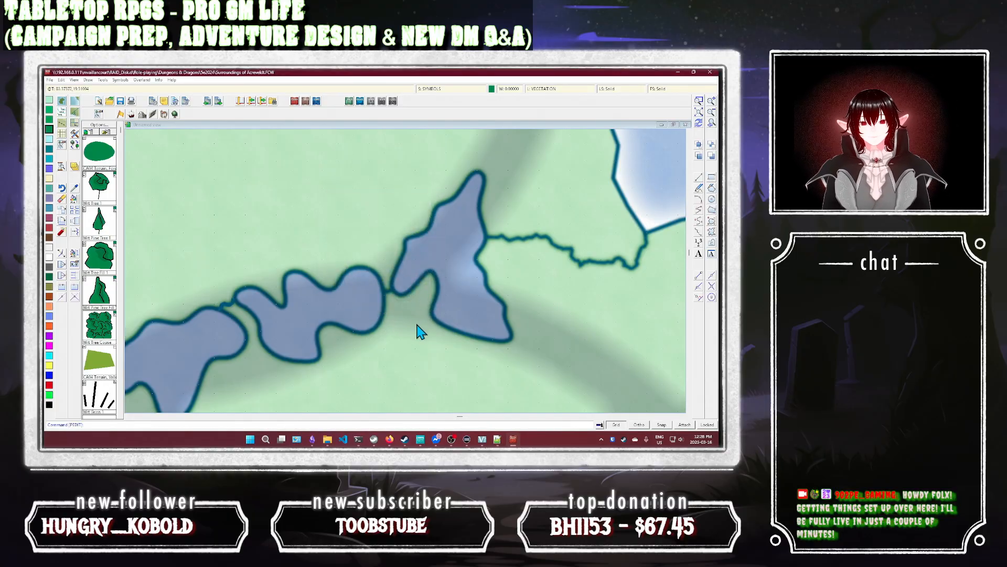
Step: Set the line width of the short river segment linking the second and third lakes to 1.25
click(390, 298)
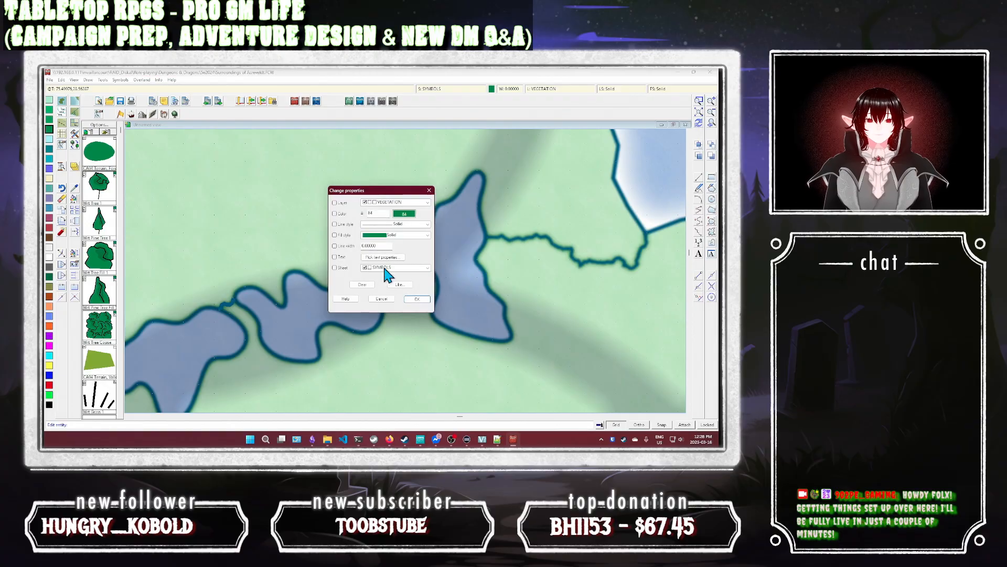
drag(391, 245, 323, 246)
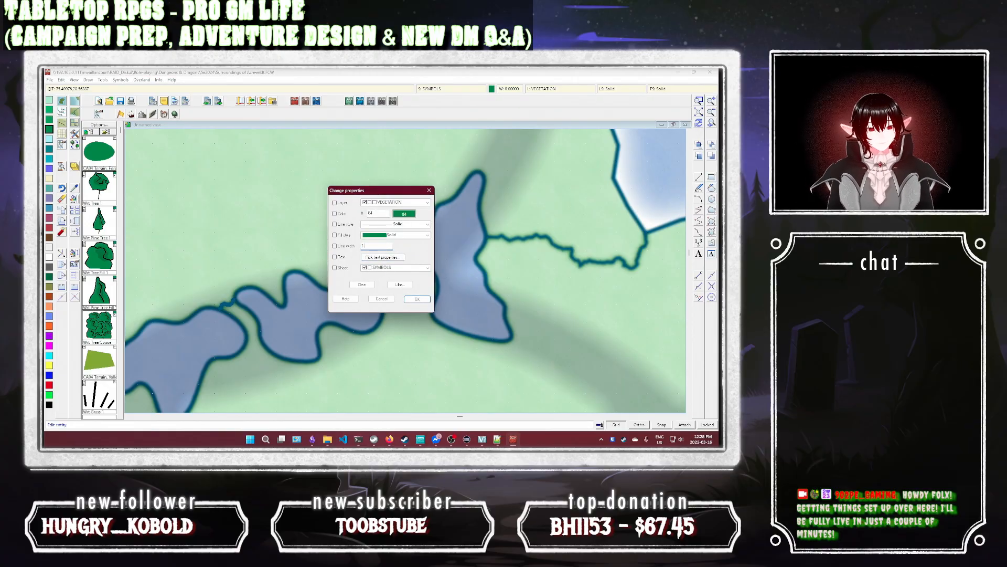
text(1.25)
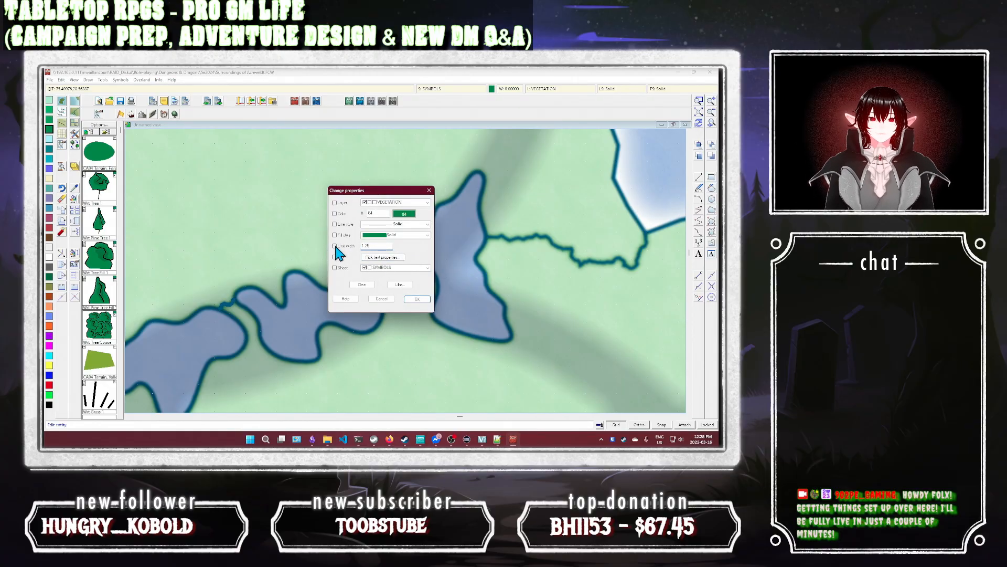
click(416, 299)
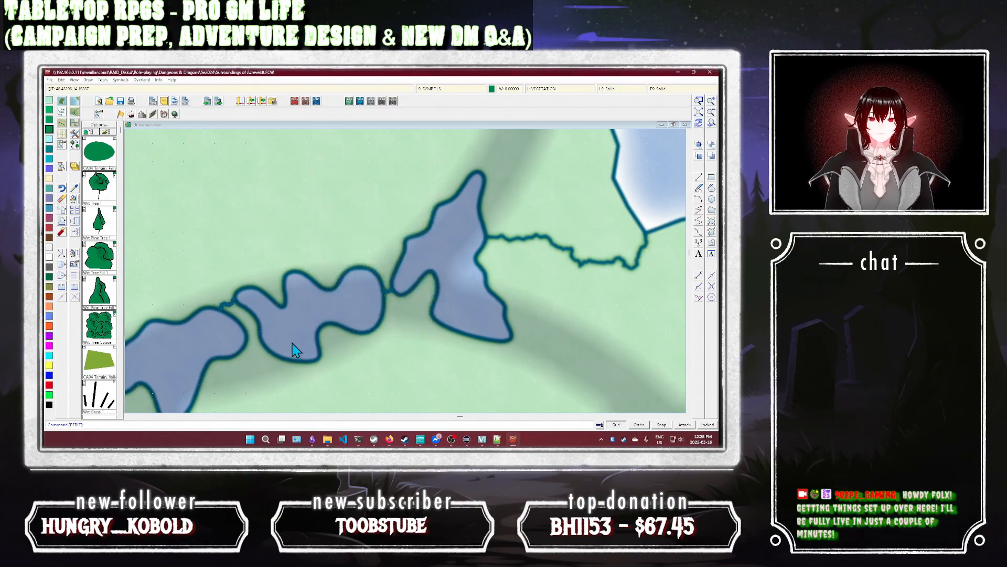
Step: Set the line width of the outlet river running from the third lake to the coast to 1.5
click(510, 242)
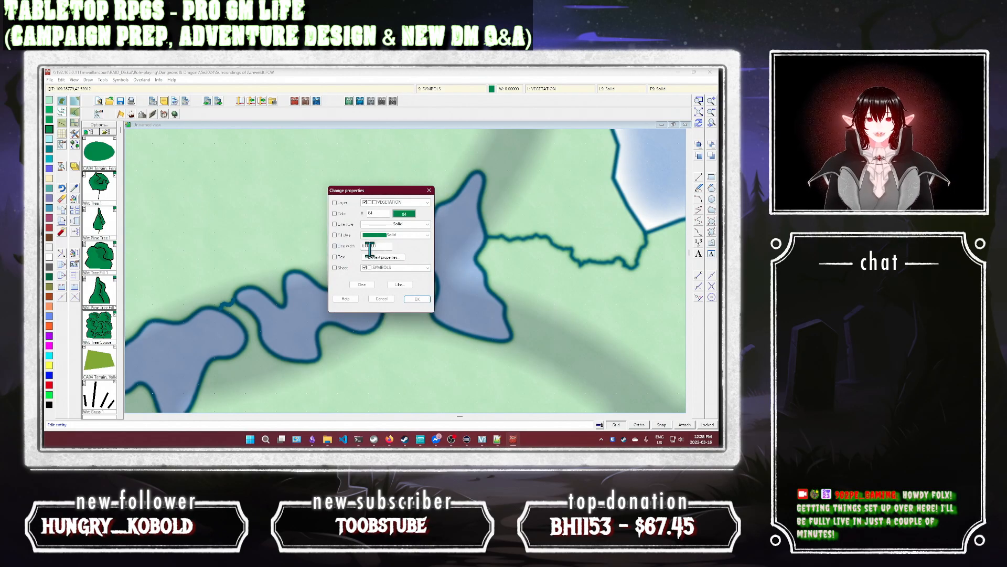
drag(383, 246, 338, 245)
text(1.5)
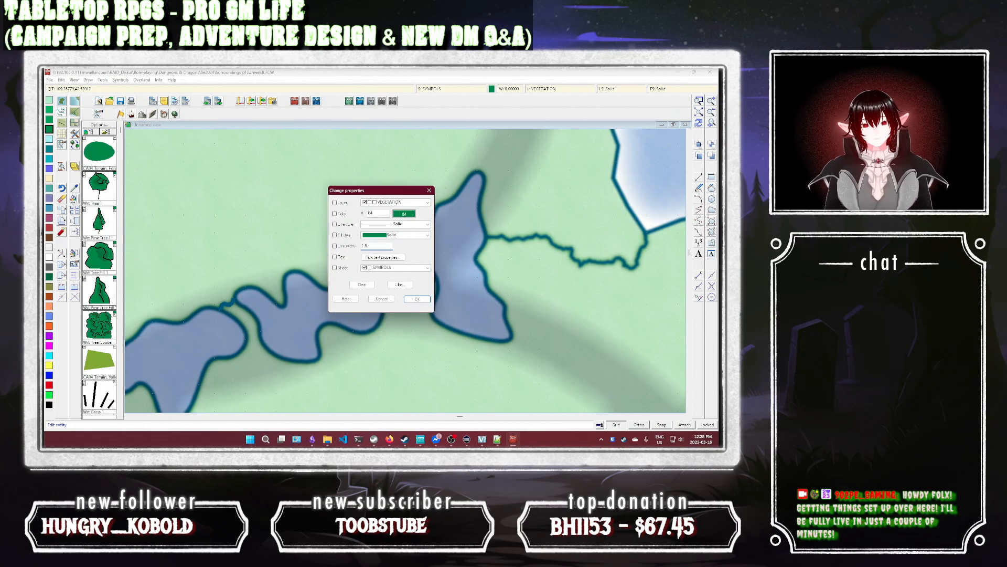
click(418, 298)
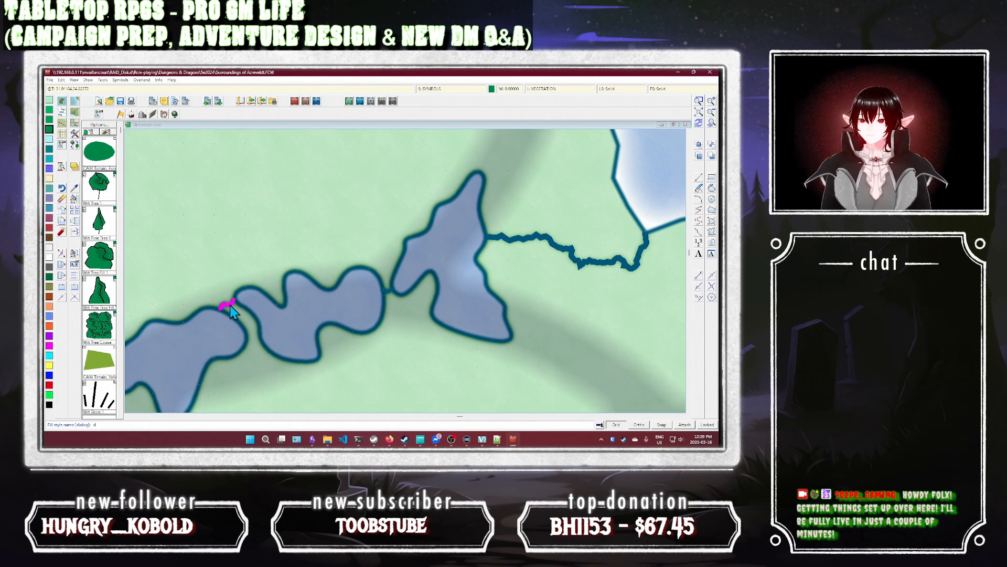
Step: List the properties of the segment between the first two lakes and of the northern mountain tributary to check their line widths
key(Return)
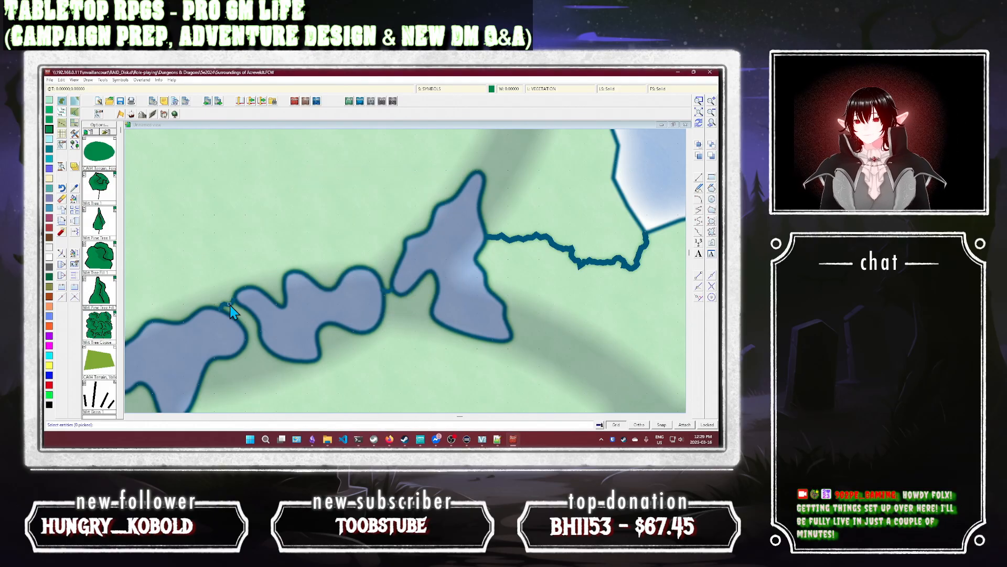
right_click(231, 309)
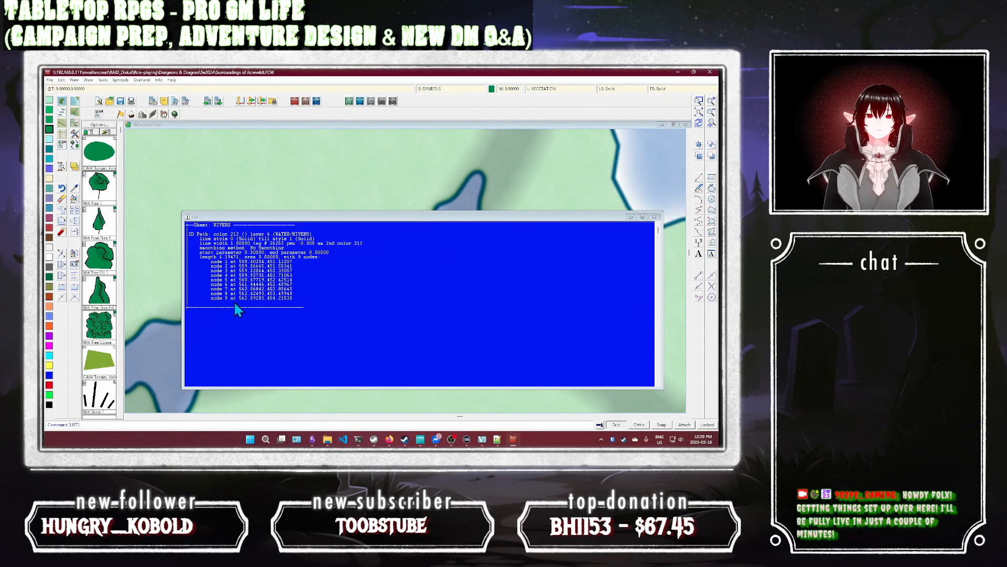
click(654, 217)
click(711, 112)
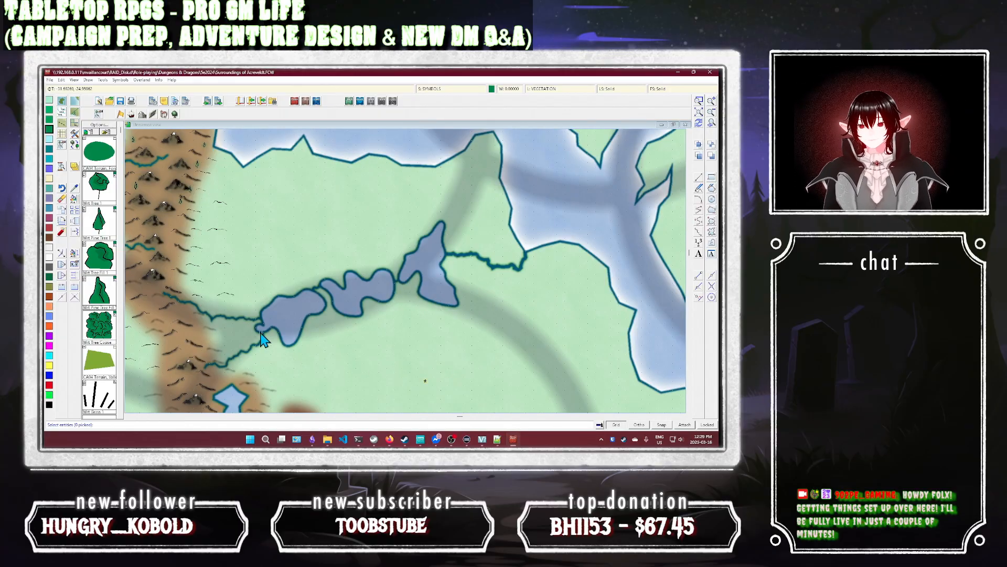
click(241, 318)
right_click(240, 316)
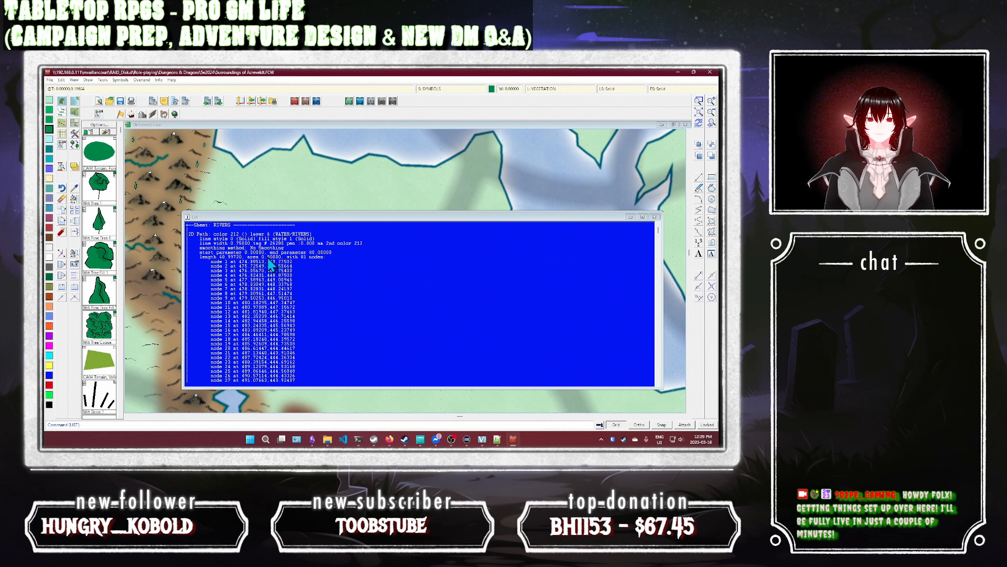
key(Escape)
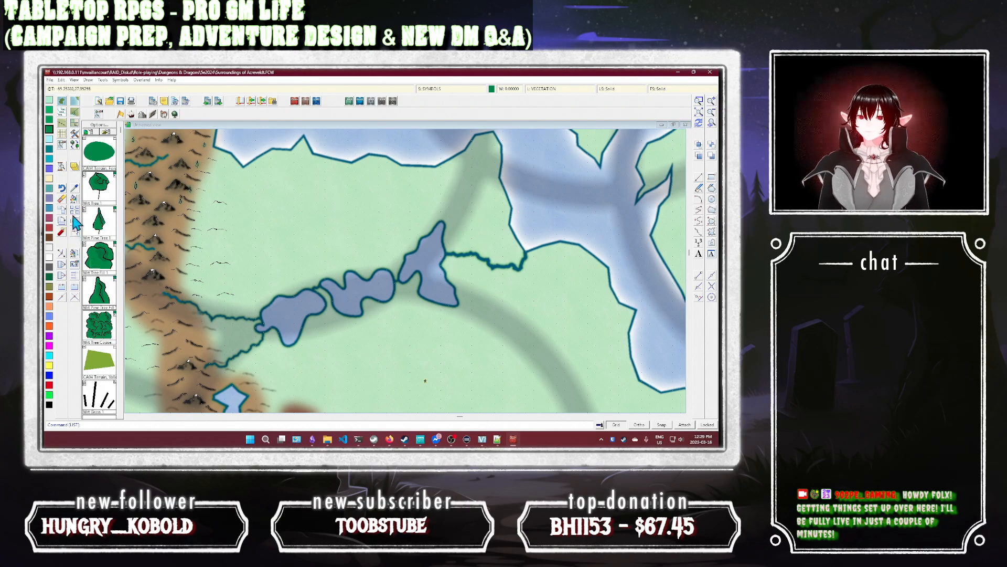
Step: Set the line width of both tributaries flowing from the mountains into the first lake to 0.5
click(74, 199)
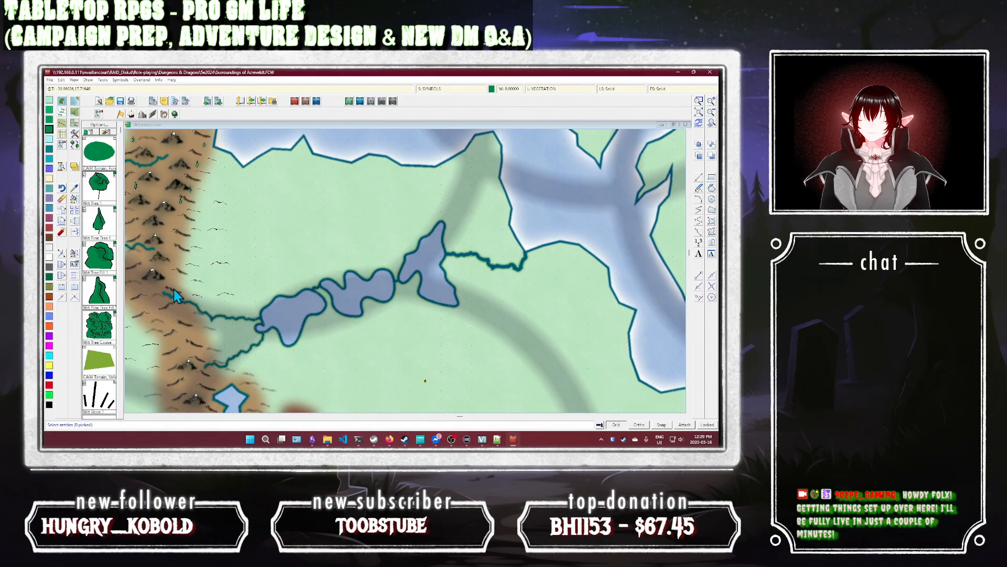
click(235, 318)
click(244, 353)
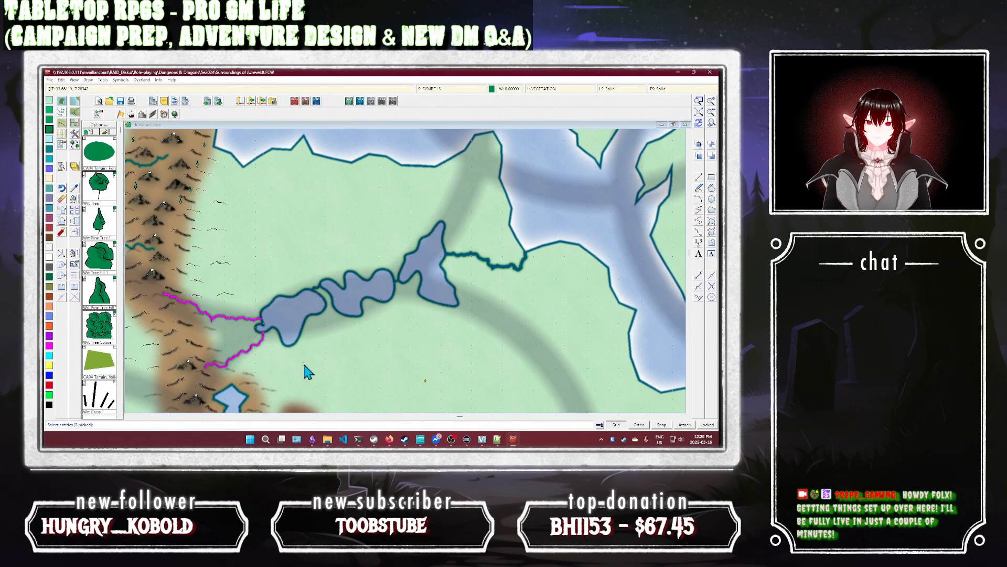
right_click(304, 365)
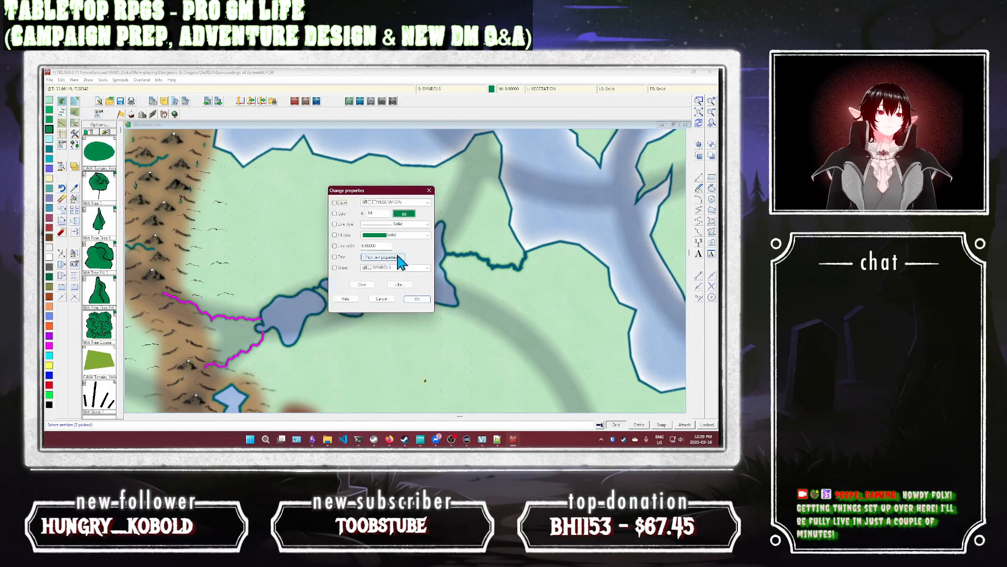
click(341, 257)
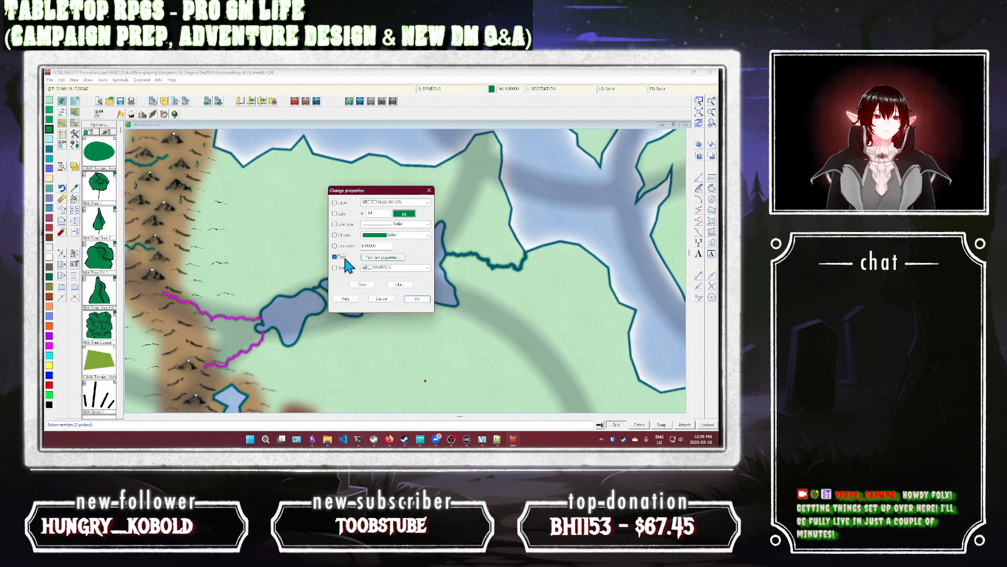
click(339, 256)
click(339, 245)
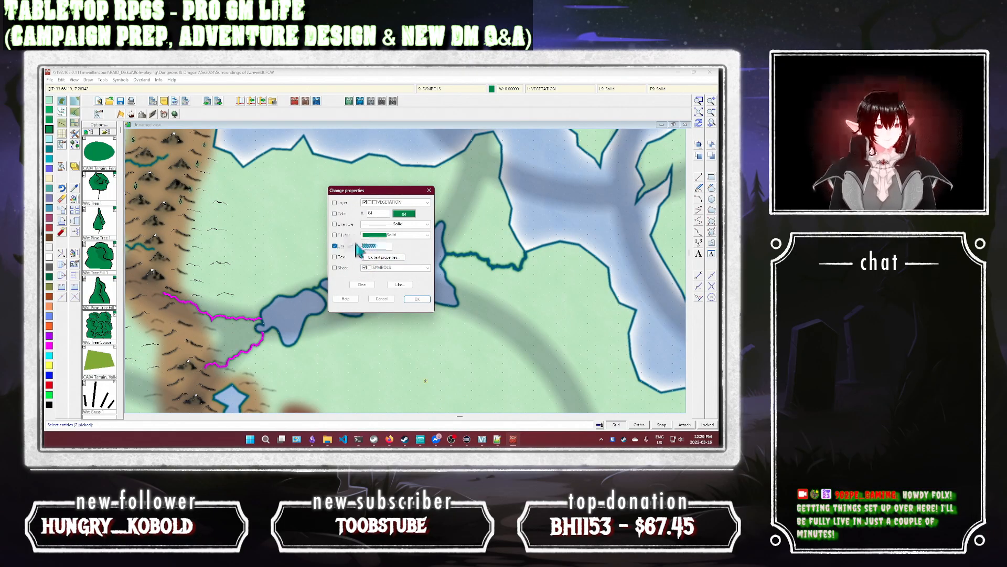
text(.5)
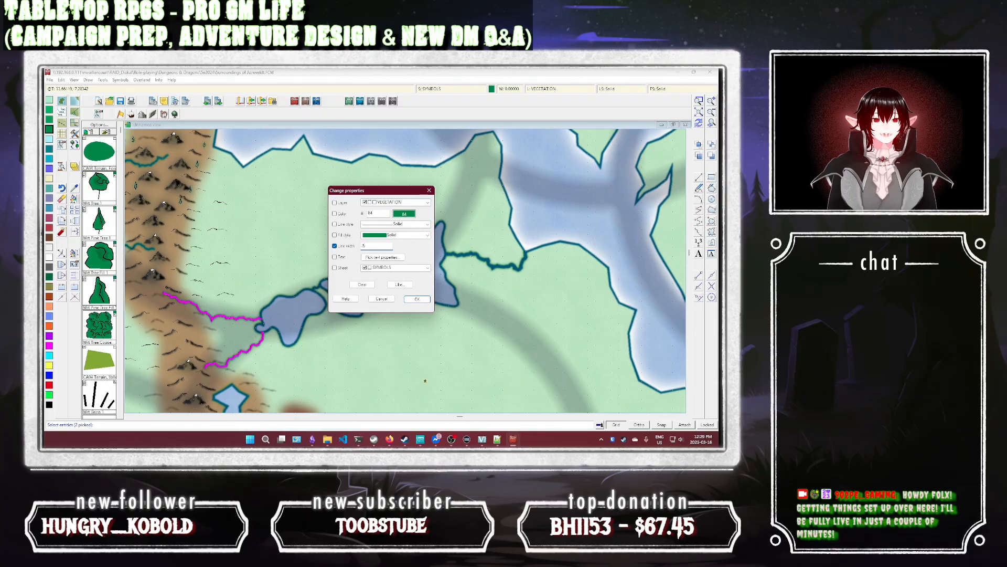
click(417, 299)
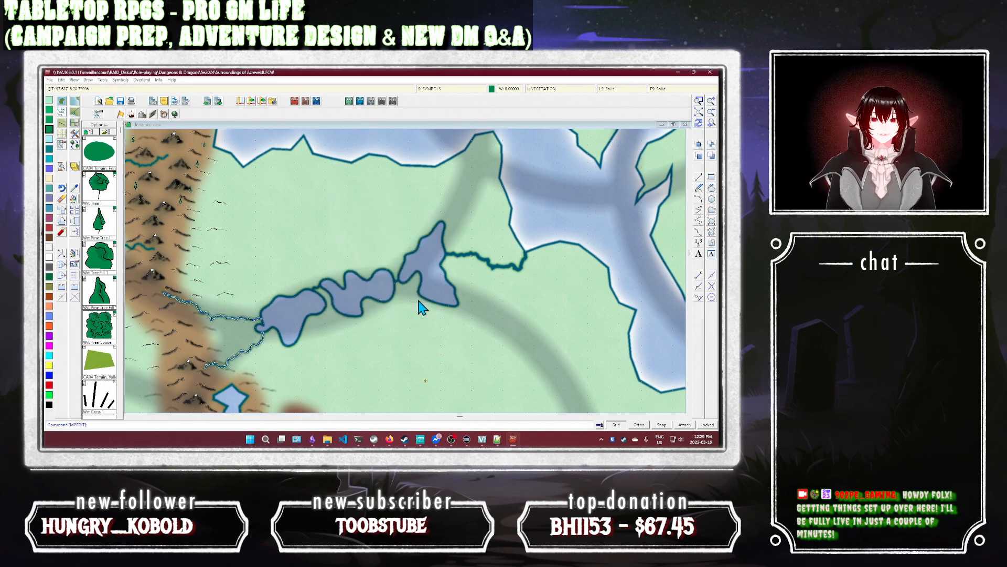
Step: Place foothill symbols on both sides of the three-lake chain and along its outlet river toward the coast
click(699, 122)
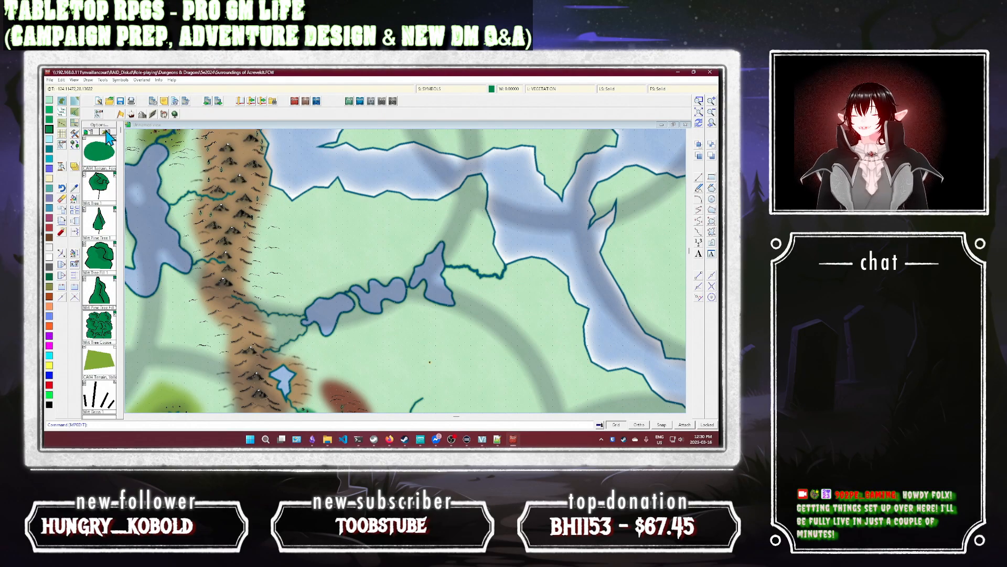
click(143, 115)
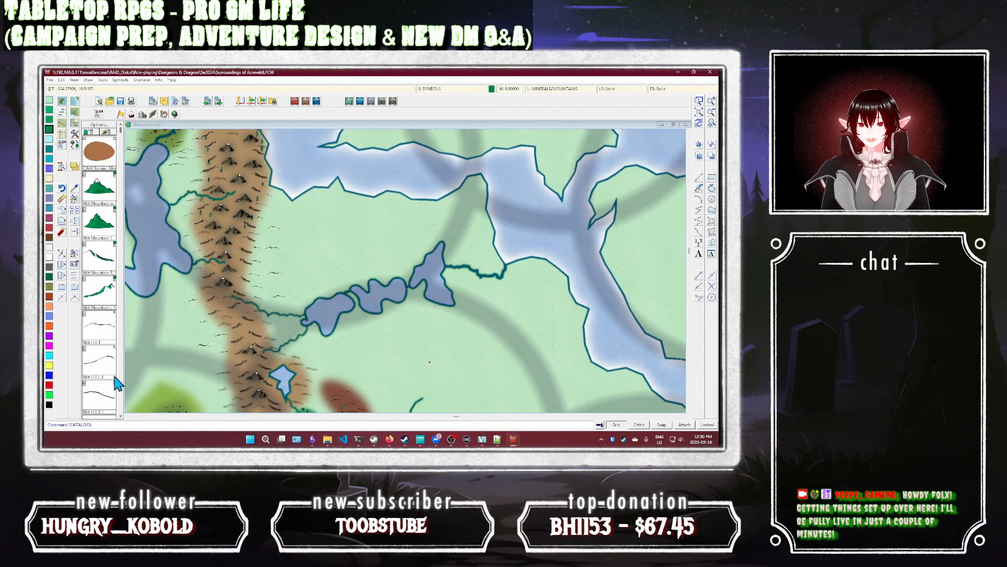
click(102, 334)
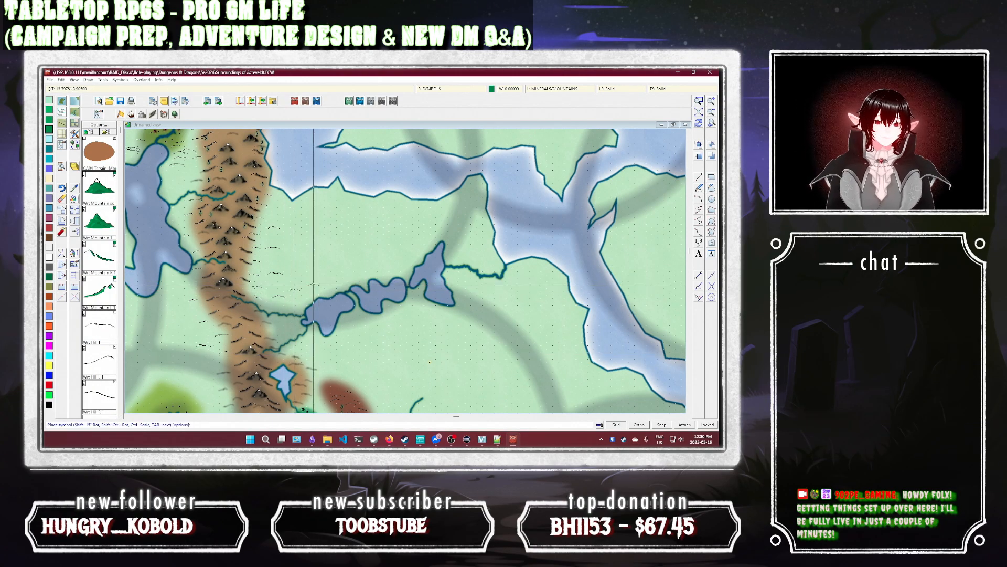
click(324, 274)
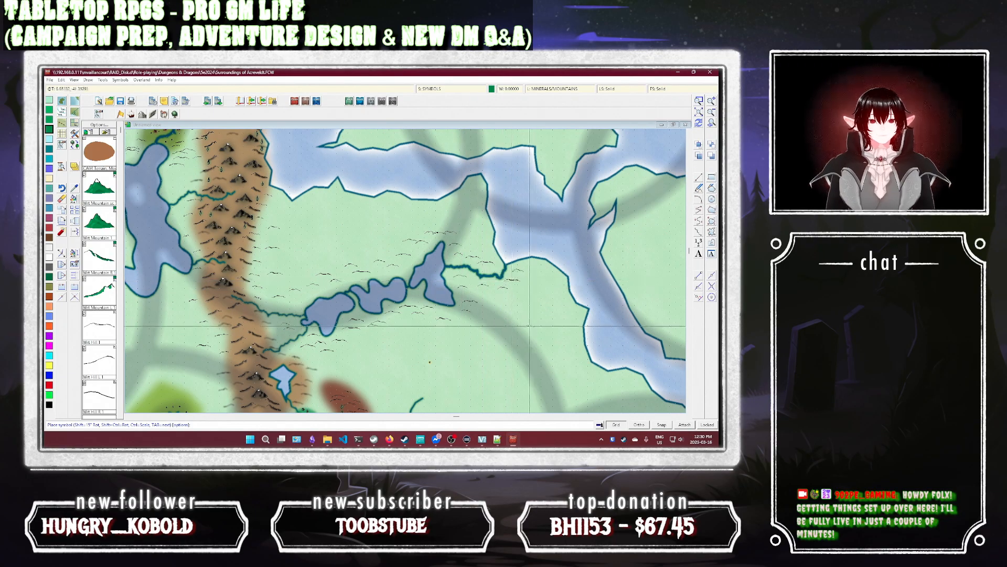
right_click(528, 333)
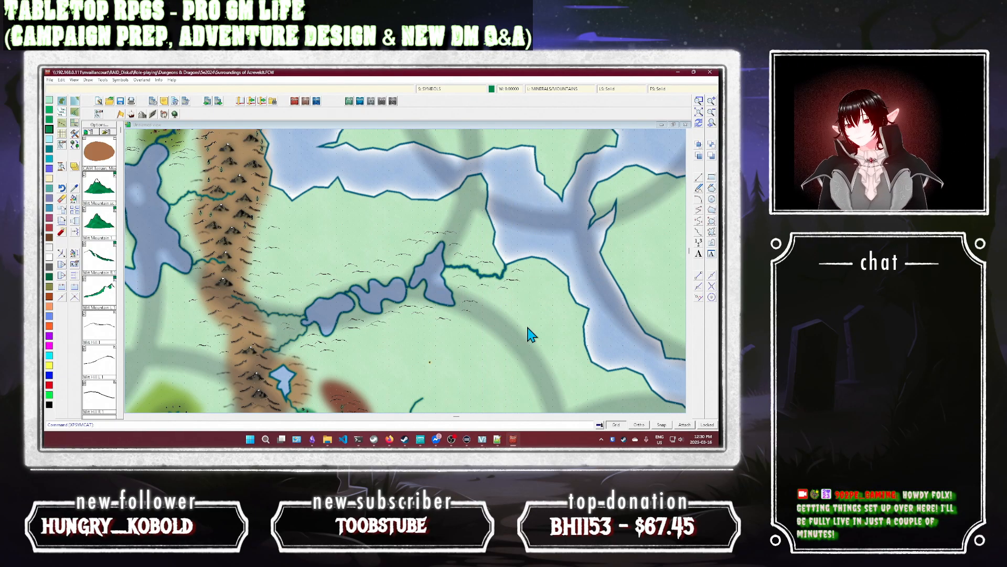
click(697, 120)
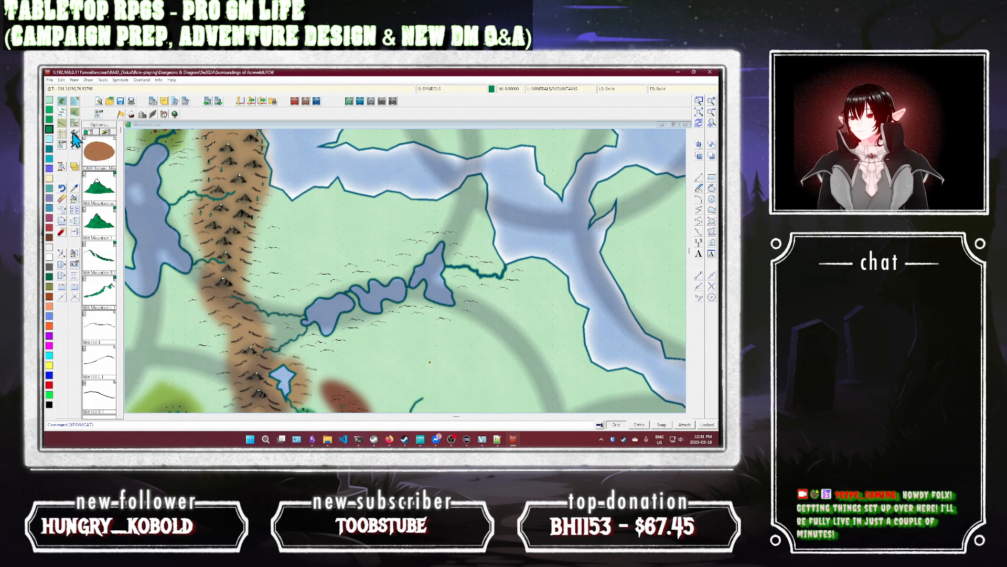
Step: Load the vegetation symbol catalog and set the current drawing color to teal
click(174, 114)
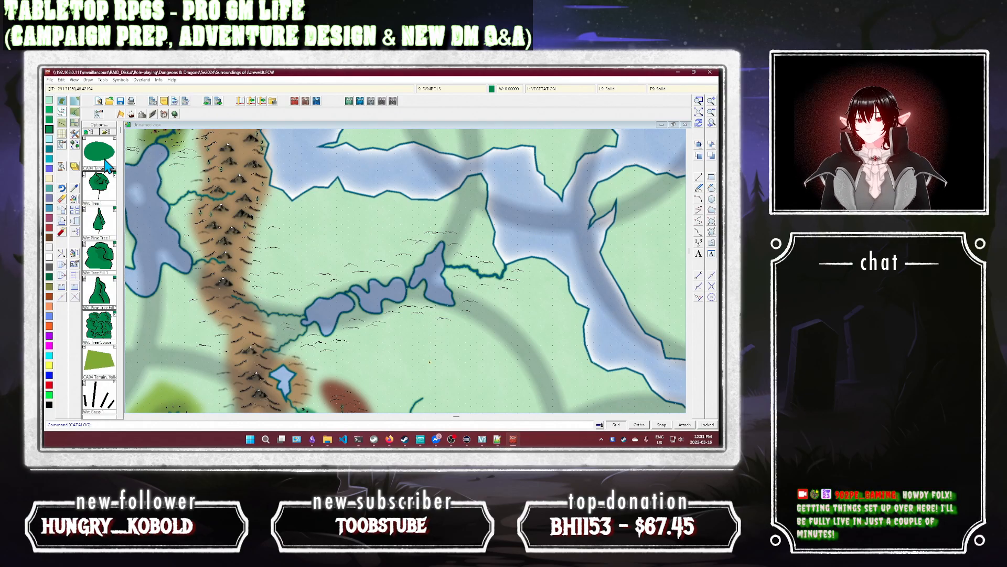
click(74, 124)
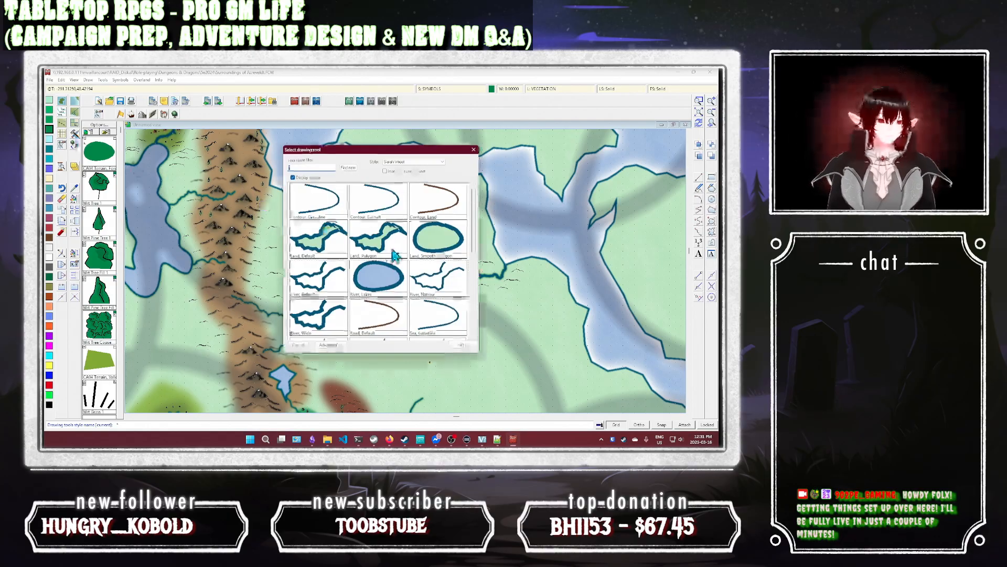
scroll(394, 255, down, 10)
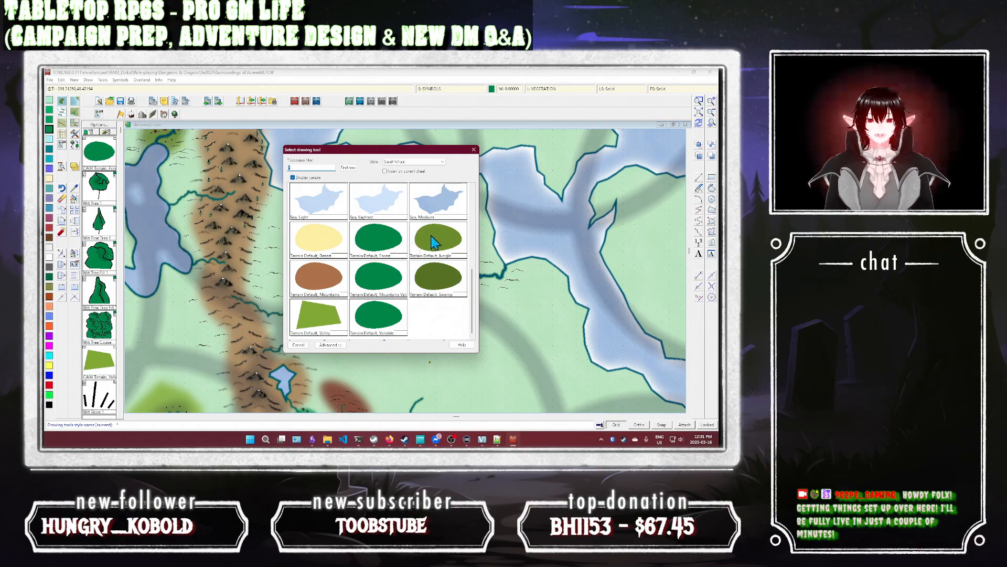
click(473, 150)
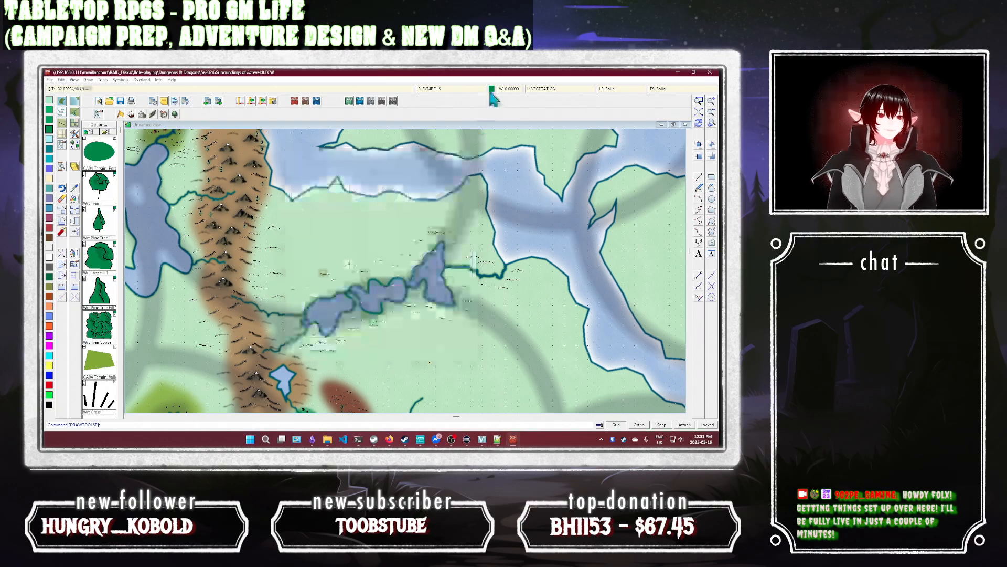
click(492, 90)
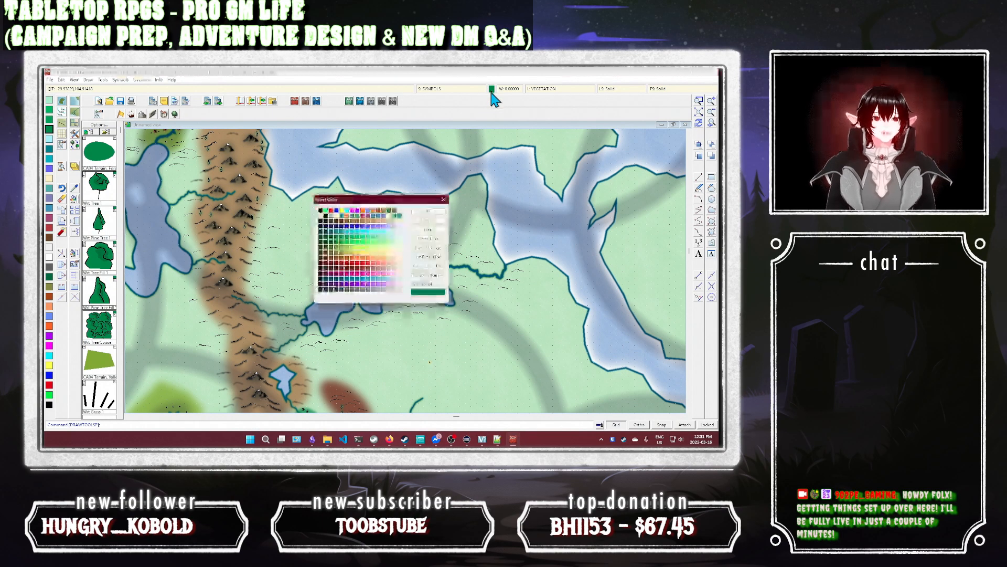
click(338, 240)
click(351, 239)
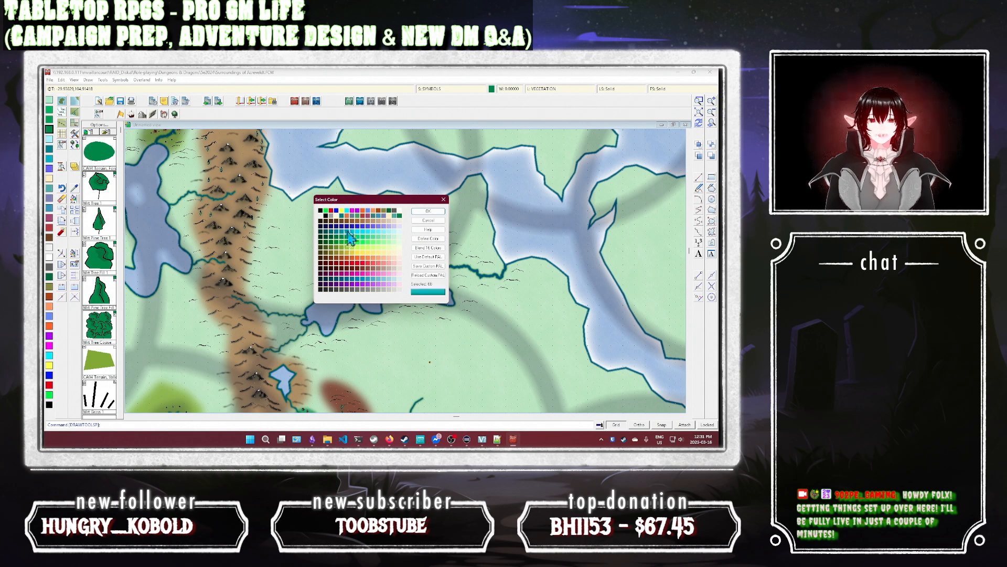
click(428, 211)
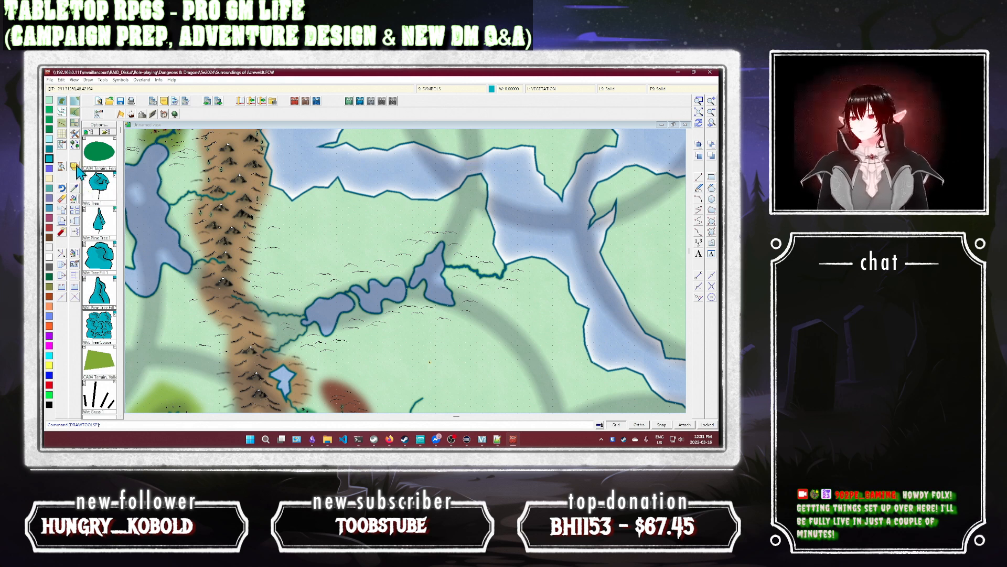
click(76, 139)
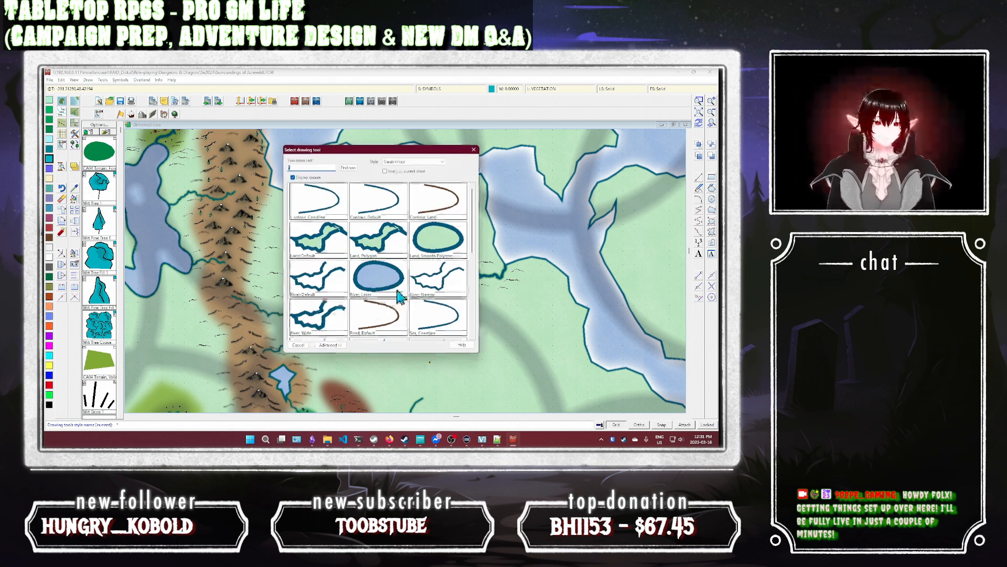
scroll(398, 297, down, 3)
scroll(399, 296, down, 1)
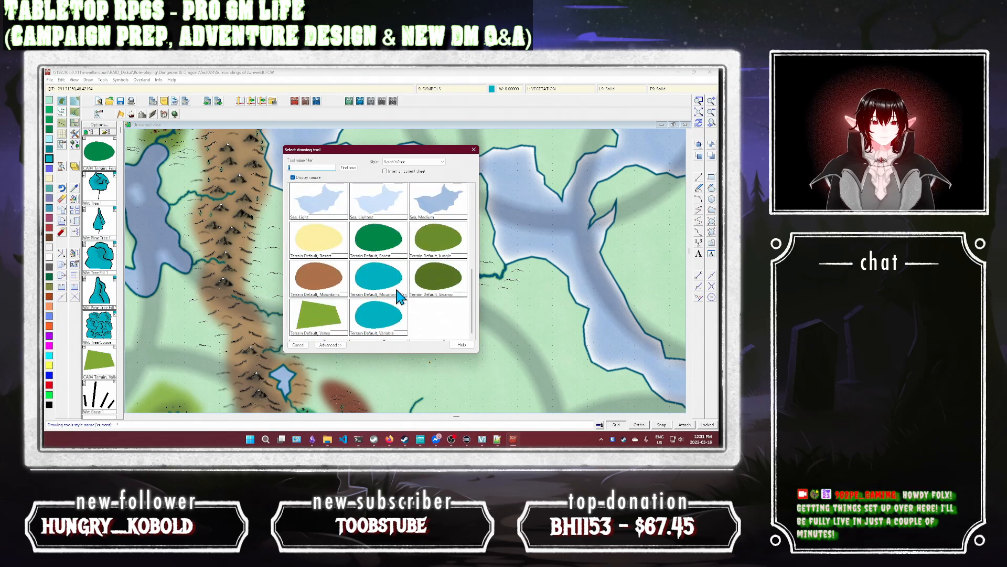
double_click(376, 316)
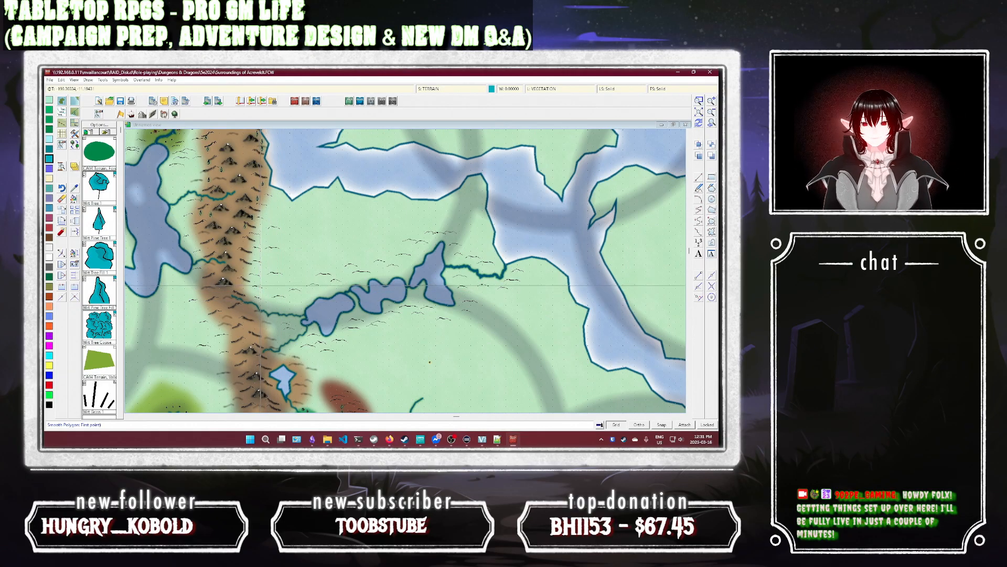
click(281, 291)
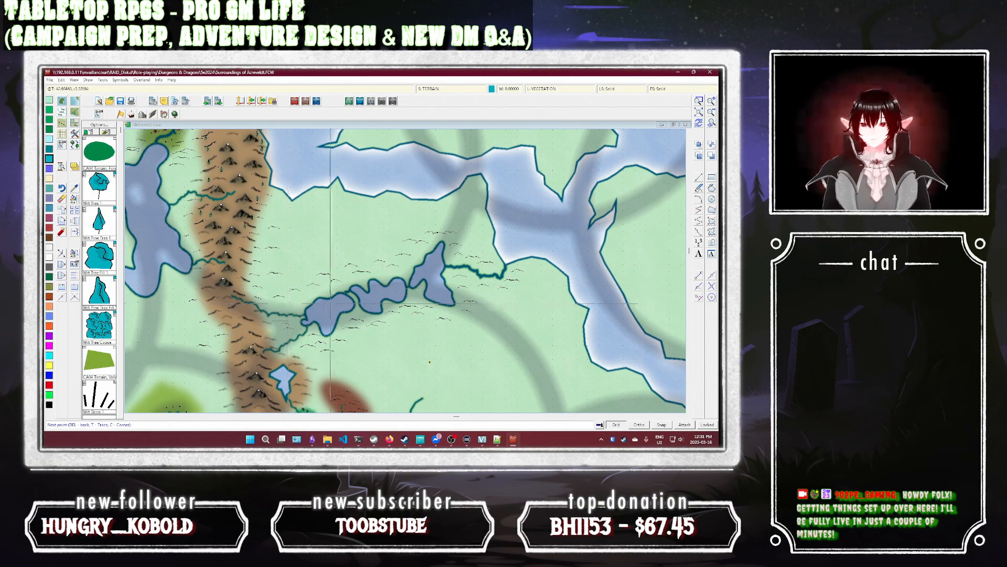
key(Escape)
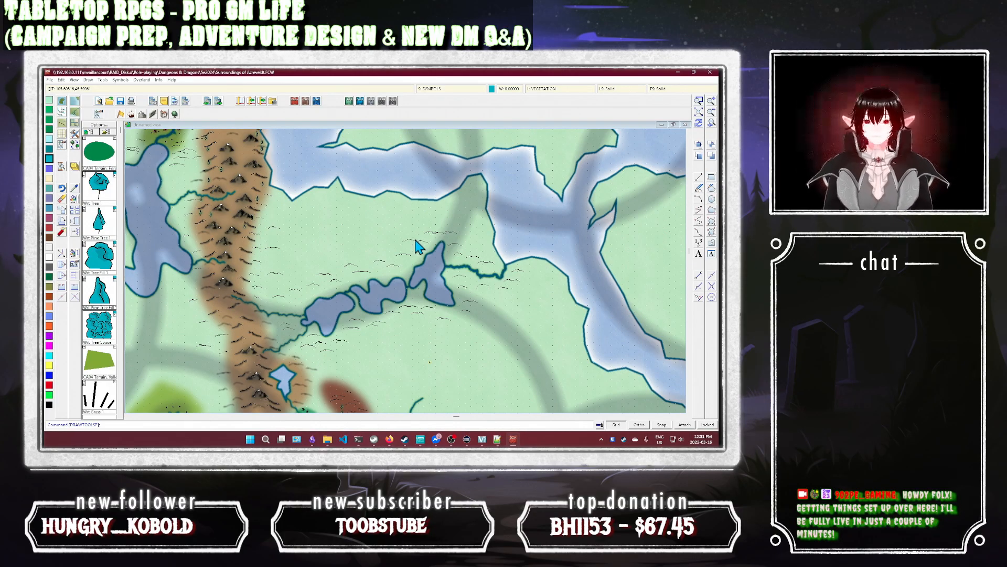
Step: Make TERRAIN the current sheet and draw a smooth teal polygon enclosing the lake chain, its outlet river and the surrounding foothills
click(428, 88)
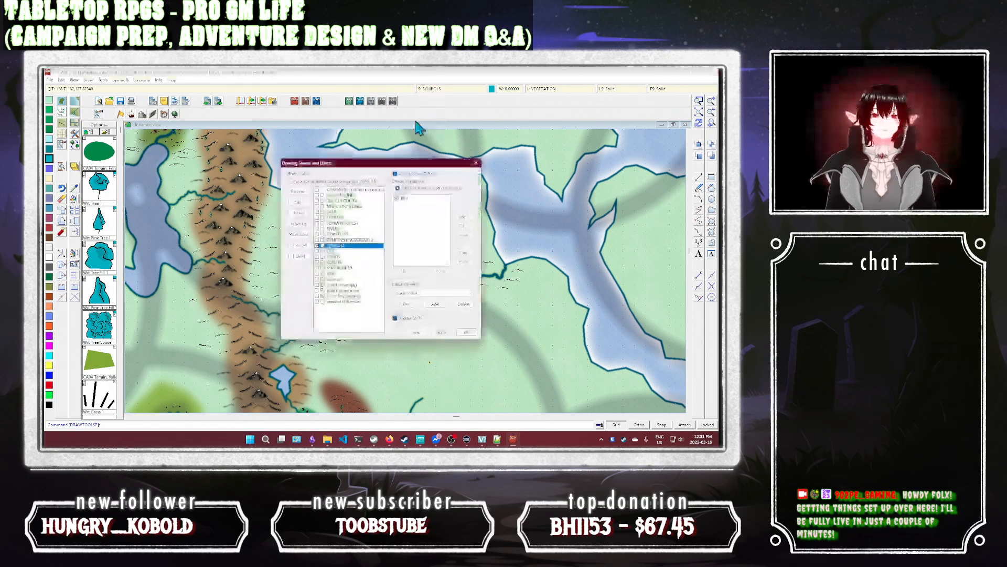
click(317, 217)
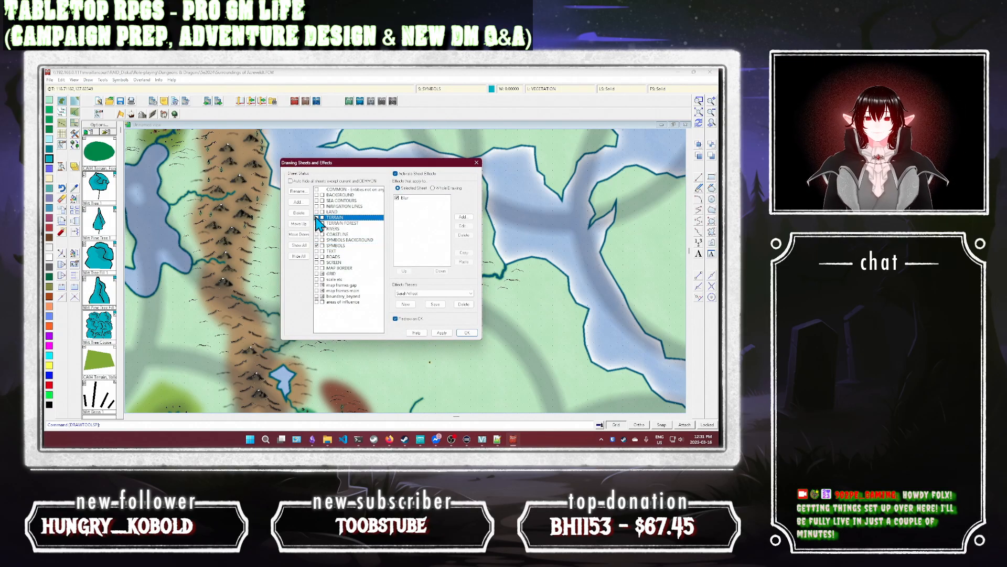
click(466, 333)
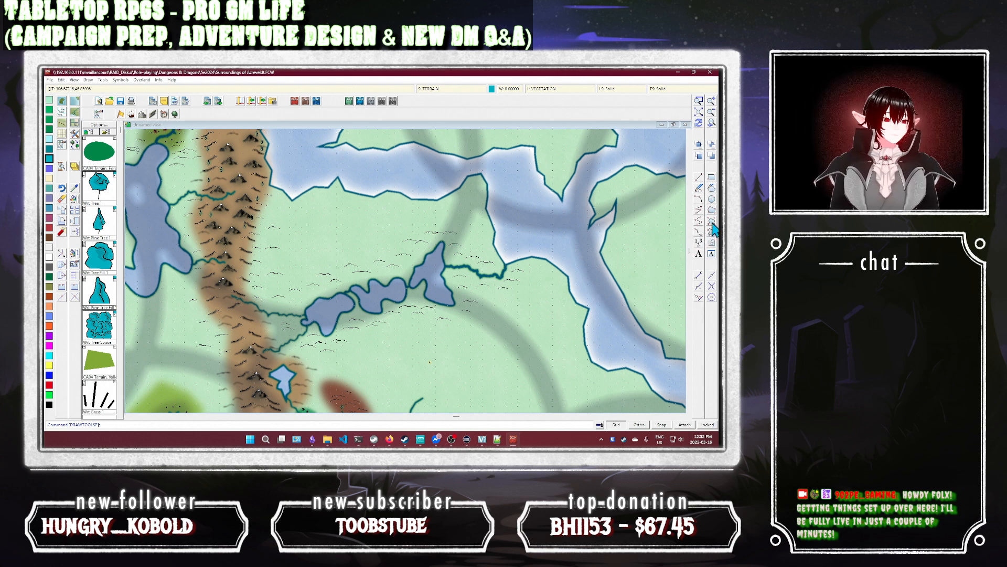
click(711, 222)
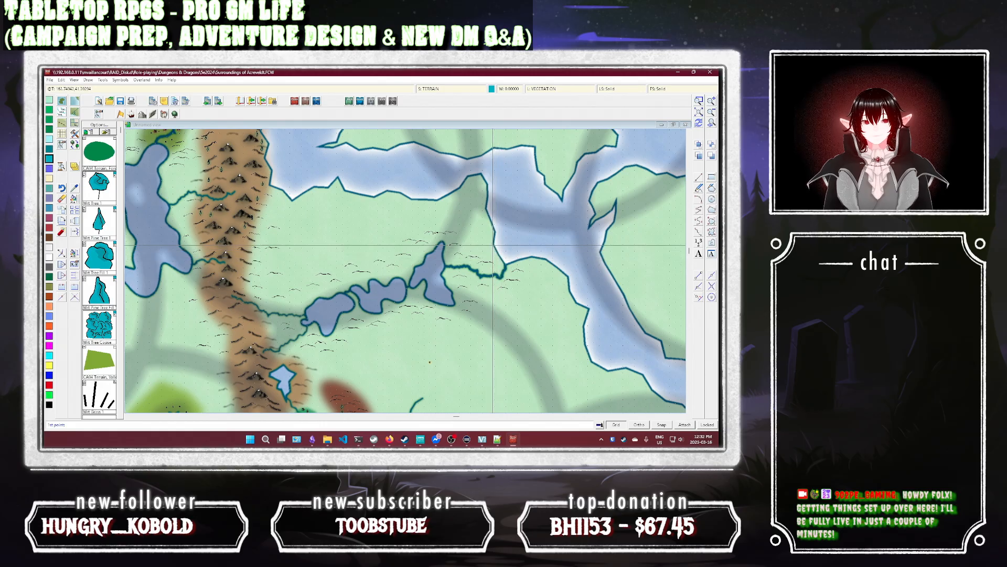
click(483, 245)
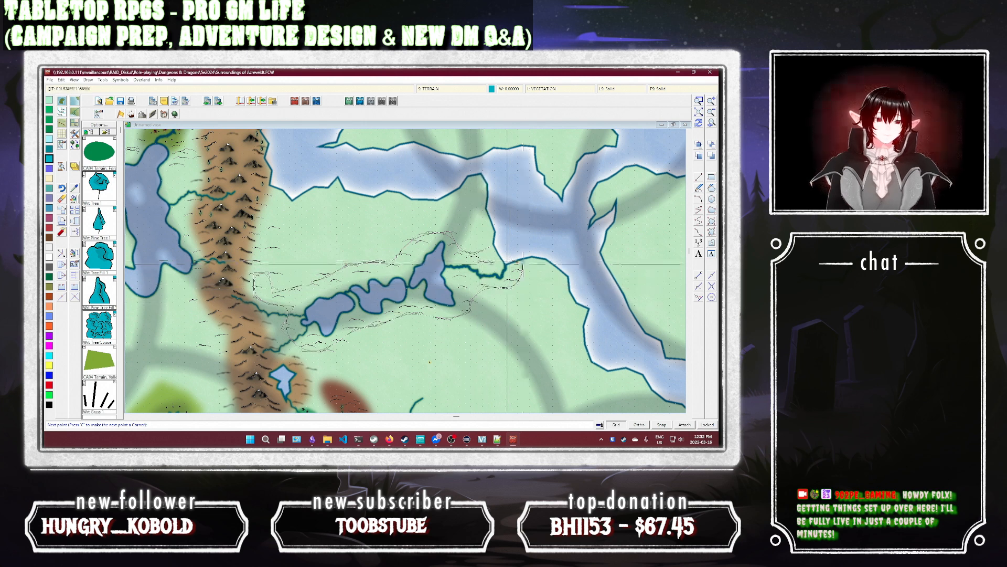
right_click(494, 257)
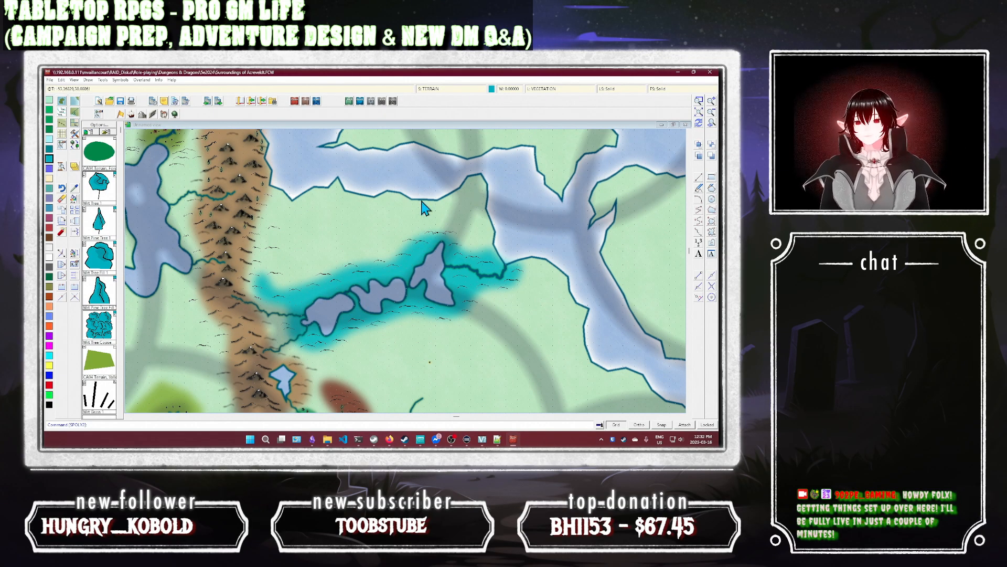
Step: Change the color of the terrain polygon around the lake chain to dark teal
click(74, 201)
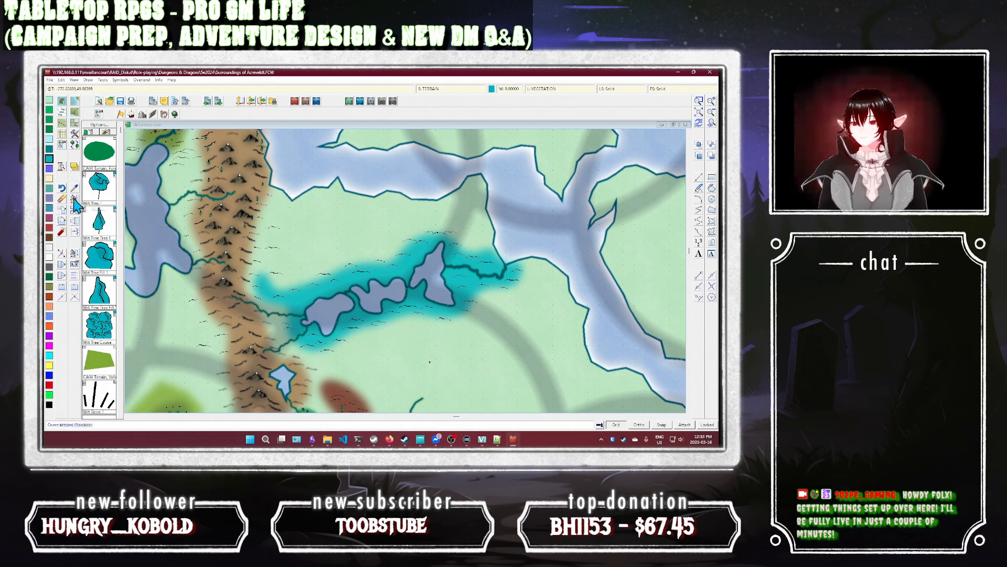
key(p)
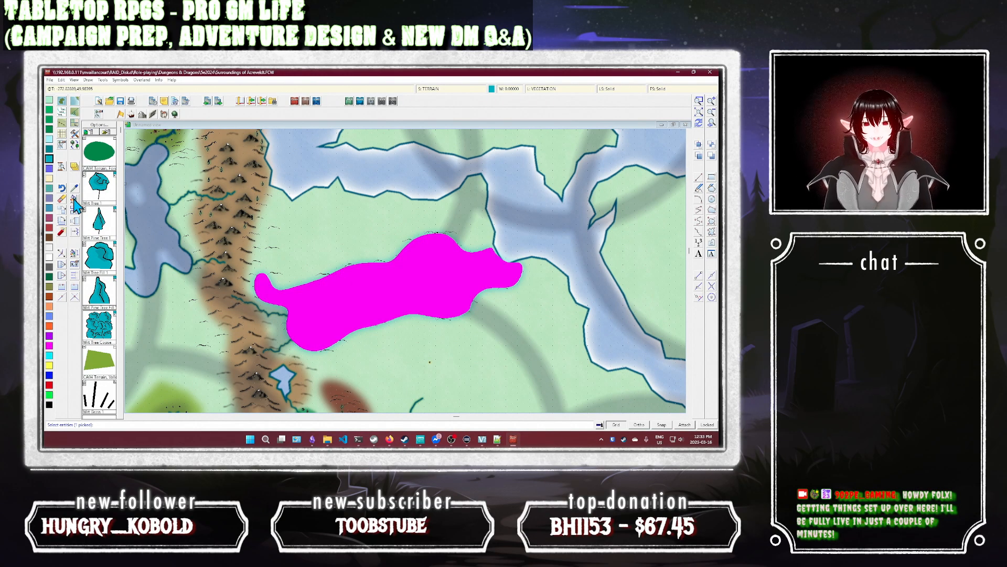
key(Return)
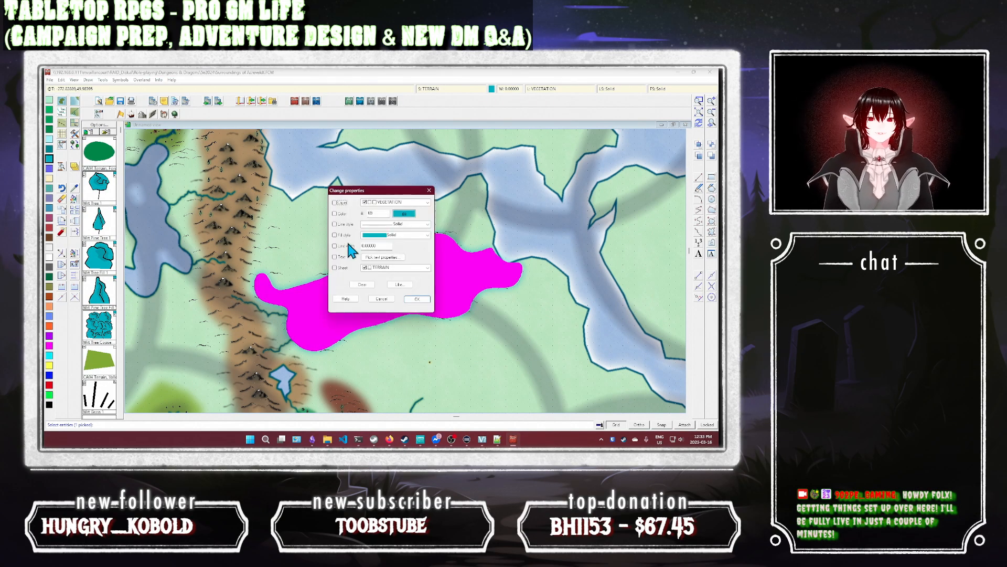
click(404, 214)
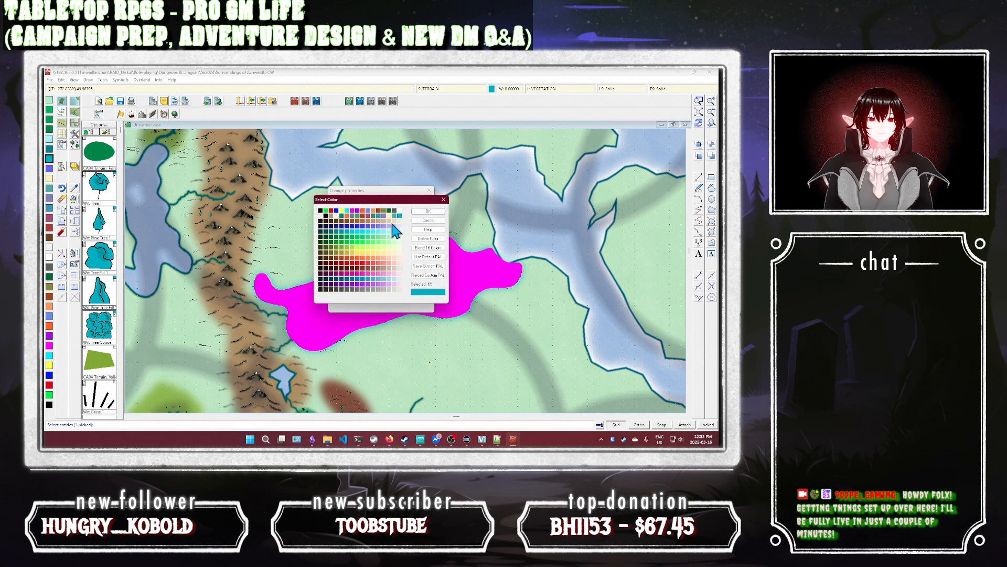
click(335, 236)
click(428, 211)
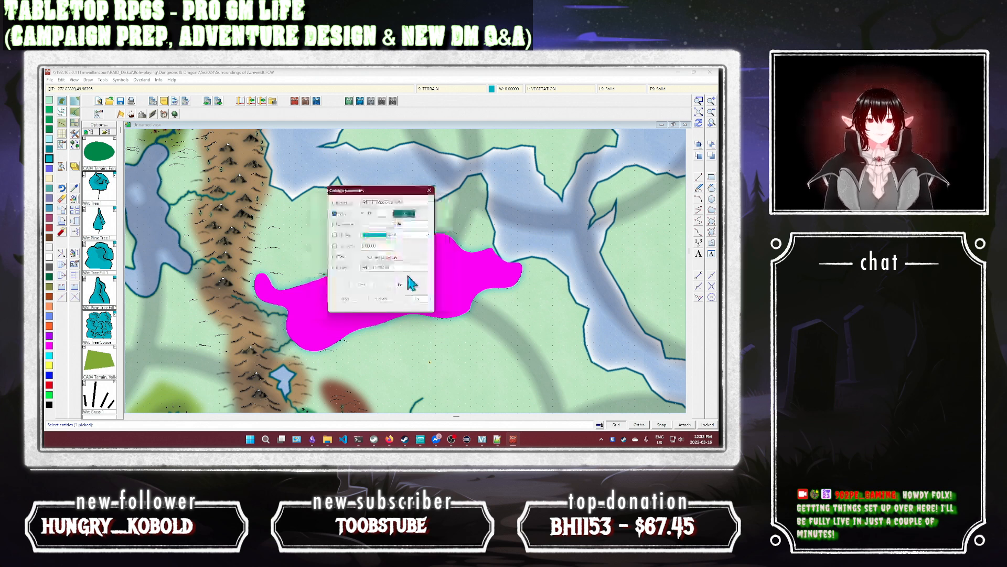
click(415, 301)
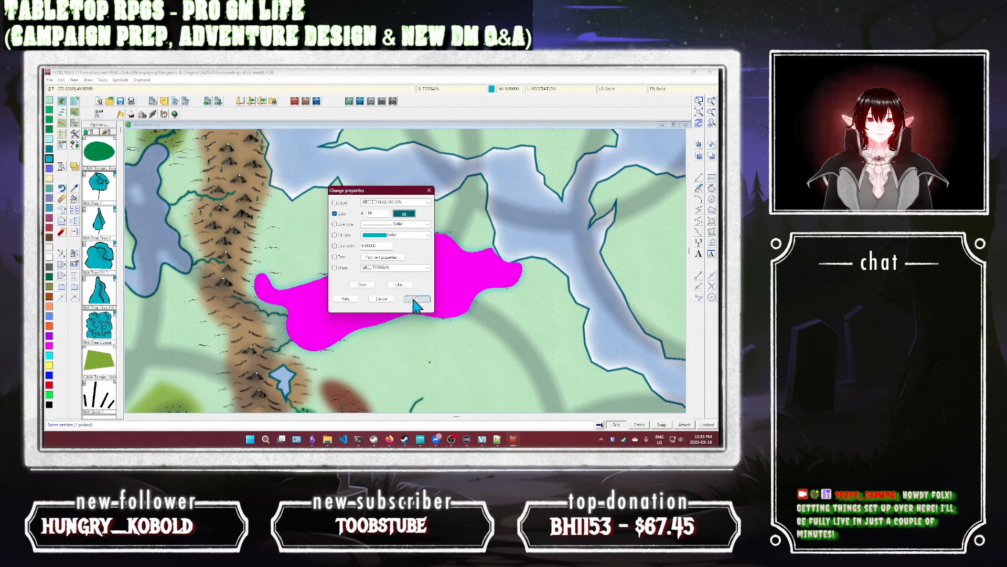
click(698, 122)
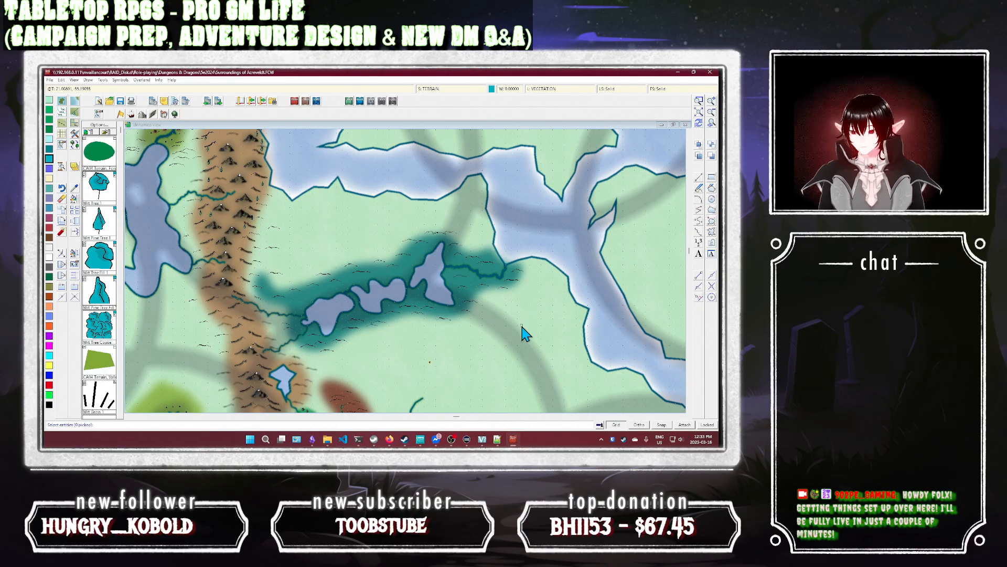
Step: Change the color of the terrain polygon around the lake chain to rust orange, color 149
click(522, 331)
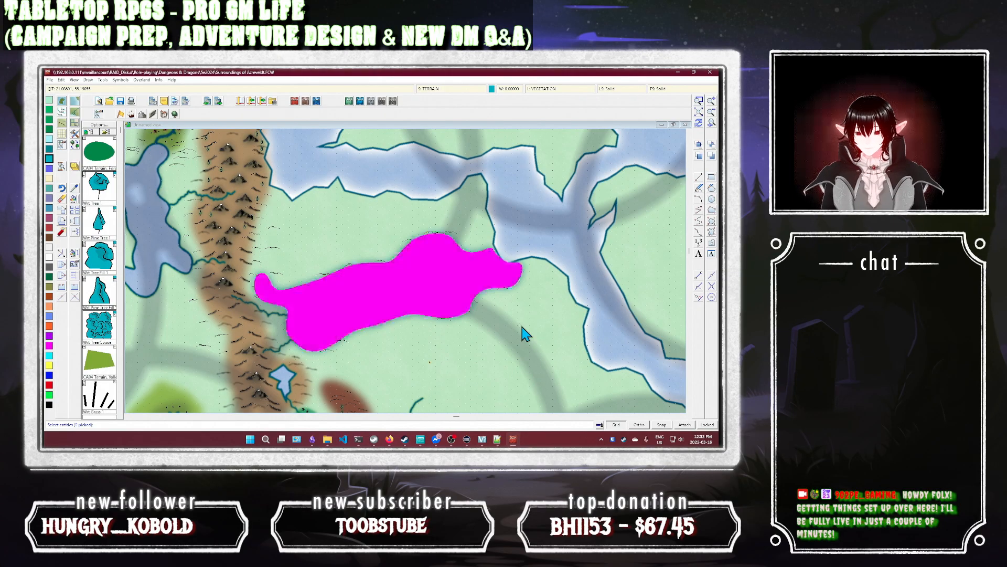
right_click(519, 327)
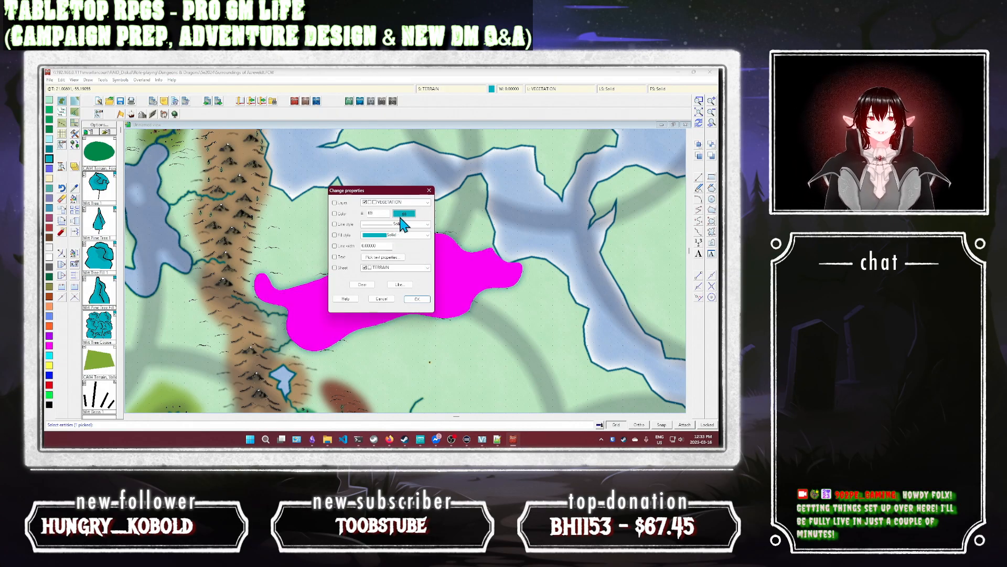
click(403, 215)
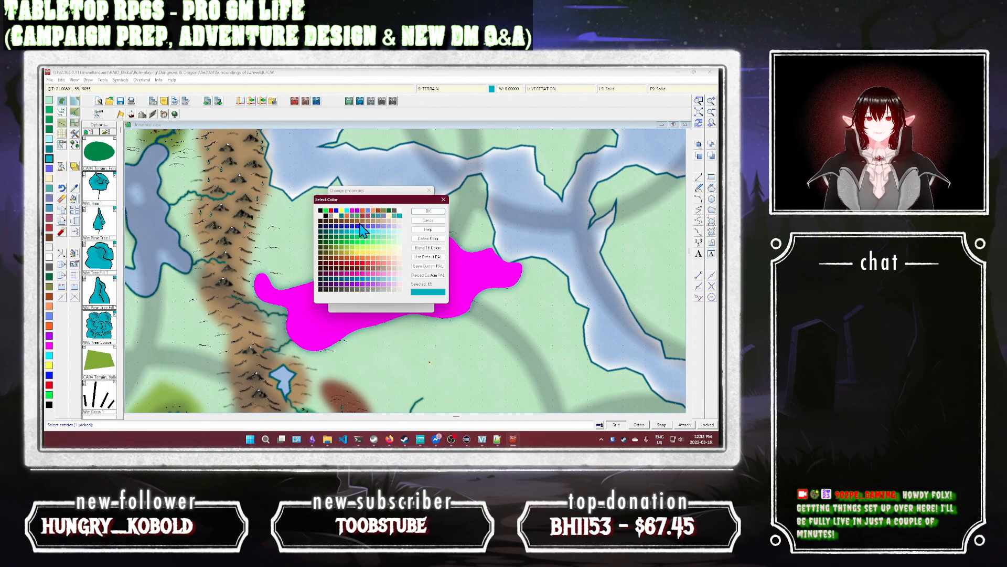
click(332, 264)
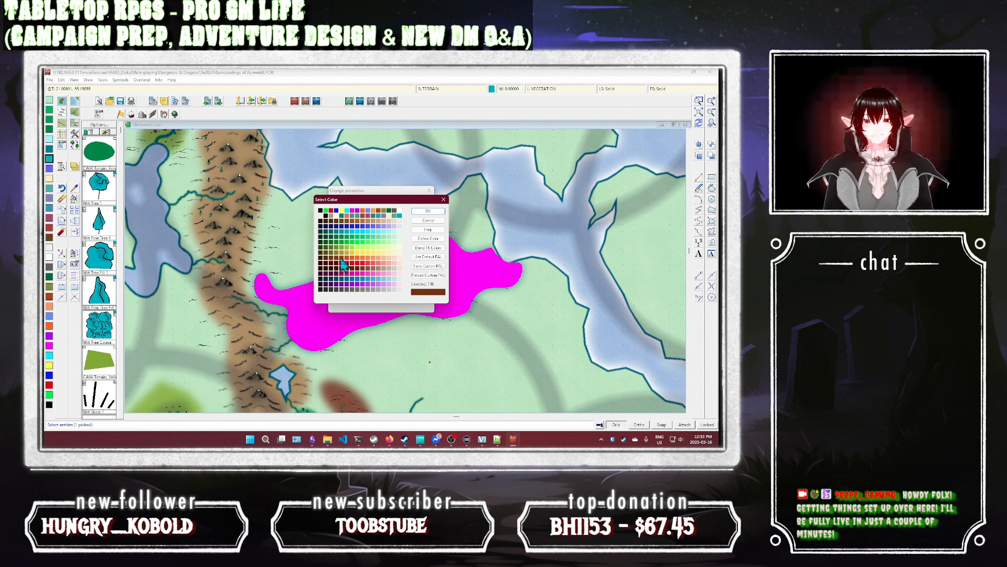
click(344, 259)
click(349, 259)
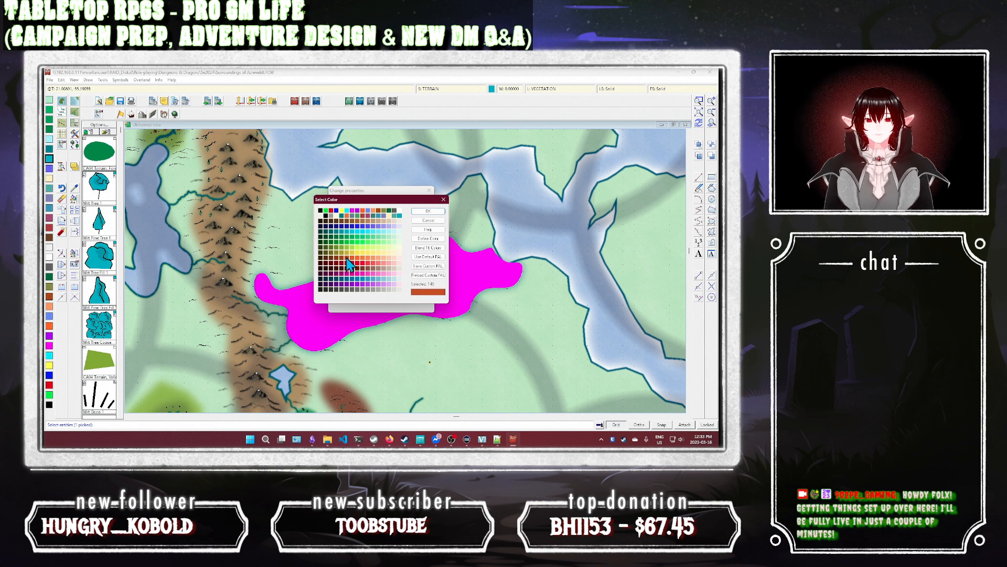
click(429, 211)
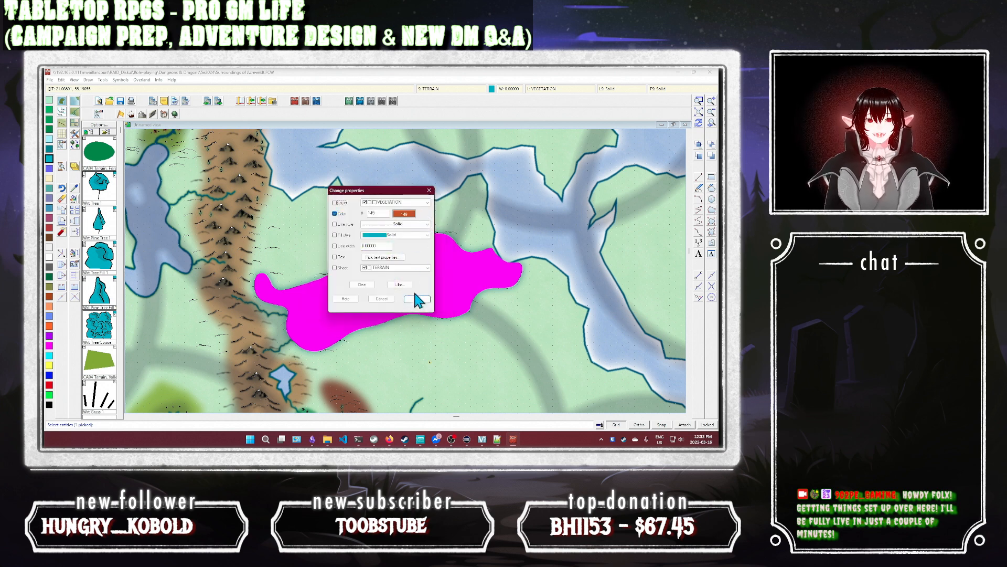
click(417, 299)
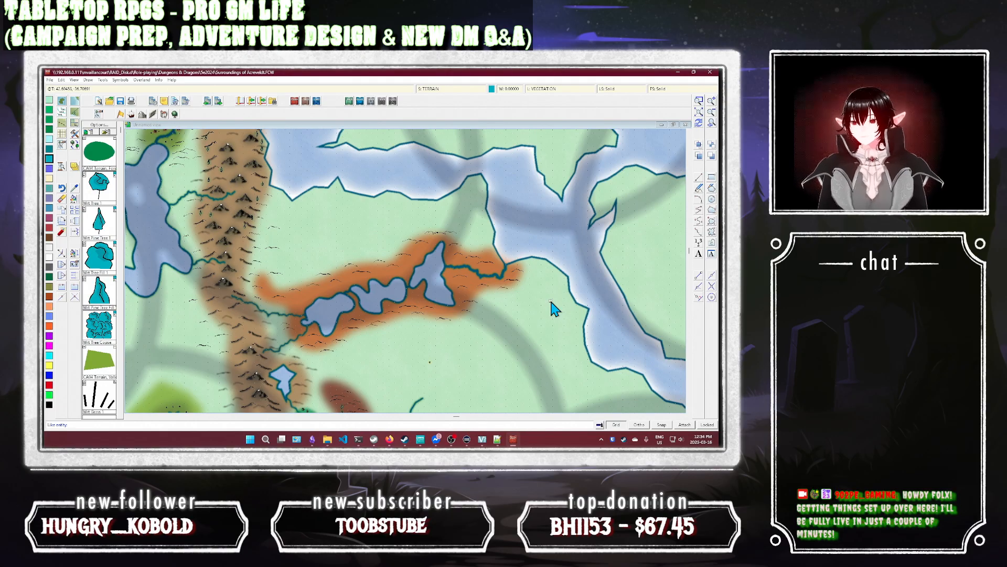
Step: Match the current drawing properties to the rust-orange terrain polygon and reload the vegetation symbol catalog in that color
click(459, 324)
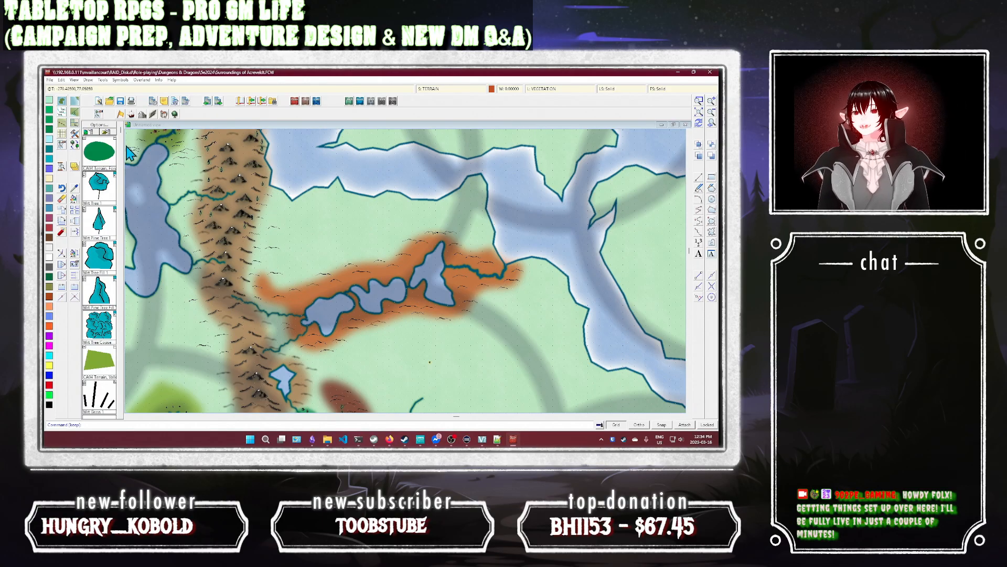
click(106, 131)
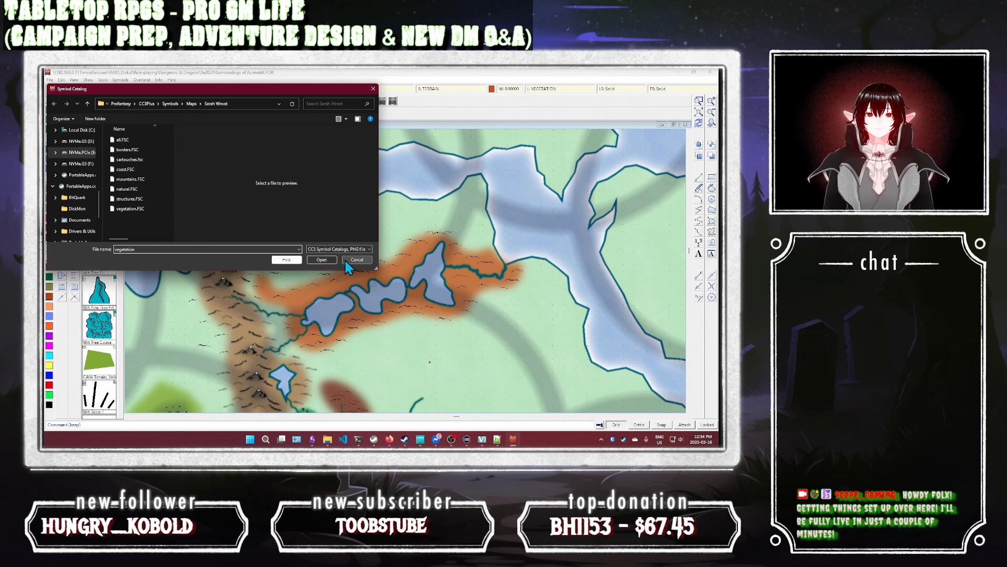
click(347, 260)
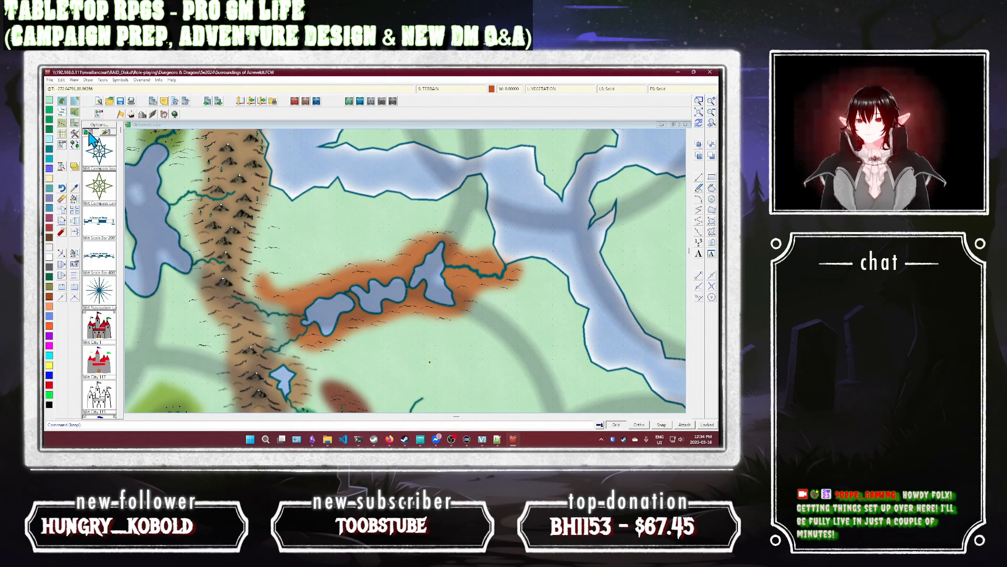
click(89, 134)
click(103, 134)
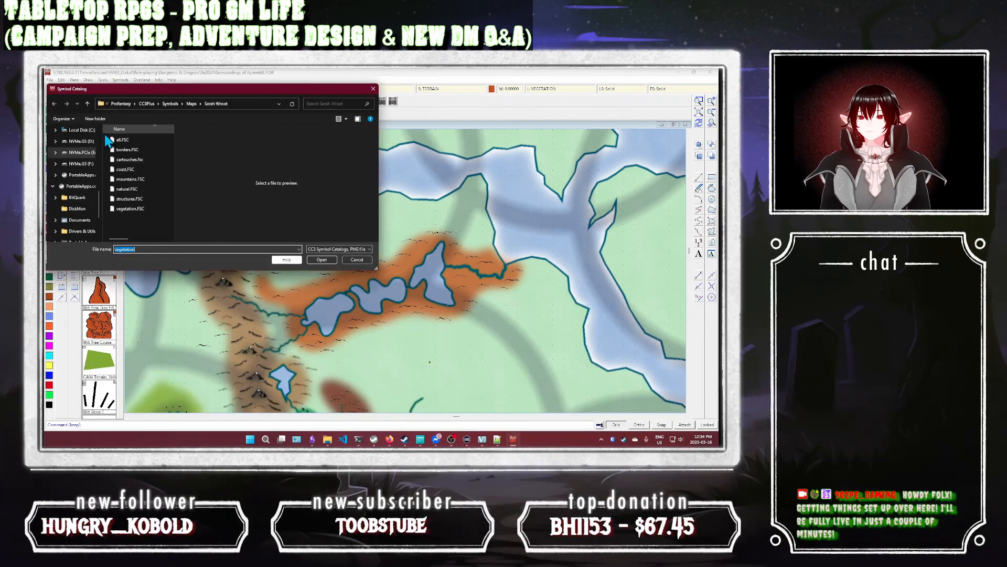
key(Escape)
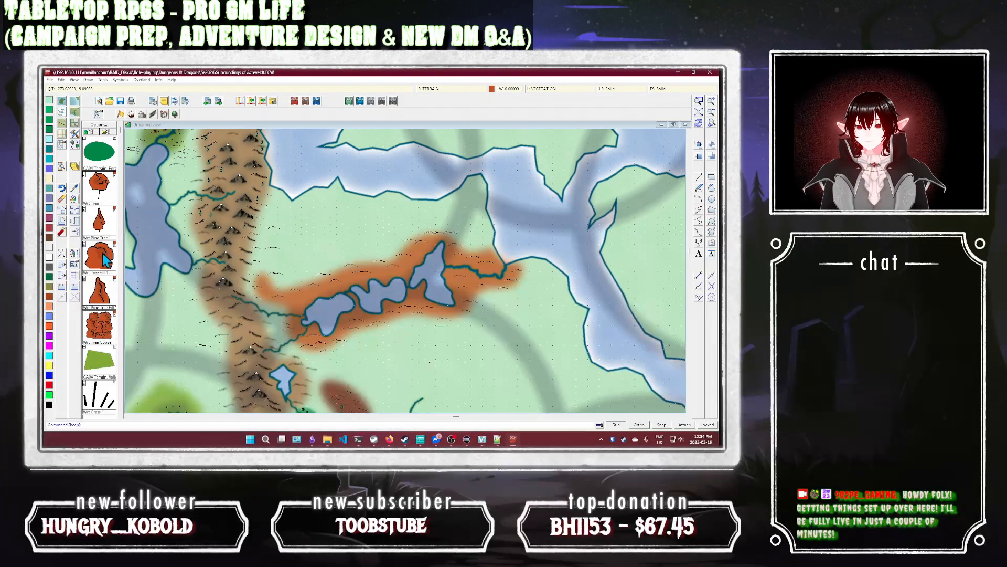
Step: Place rust-orange tree symbols across the terrain on both shores of the lake chain, and save the map
click(100, 198)
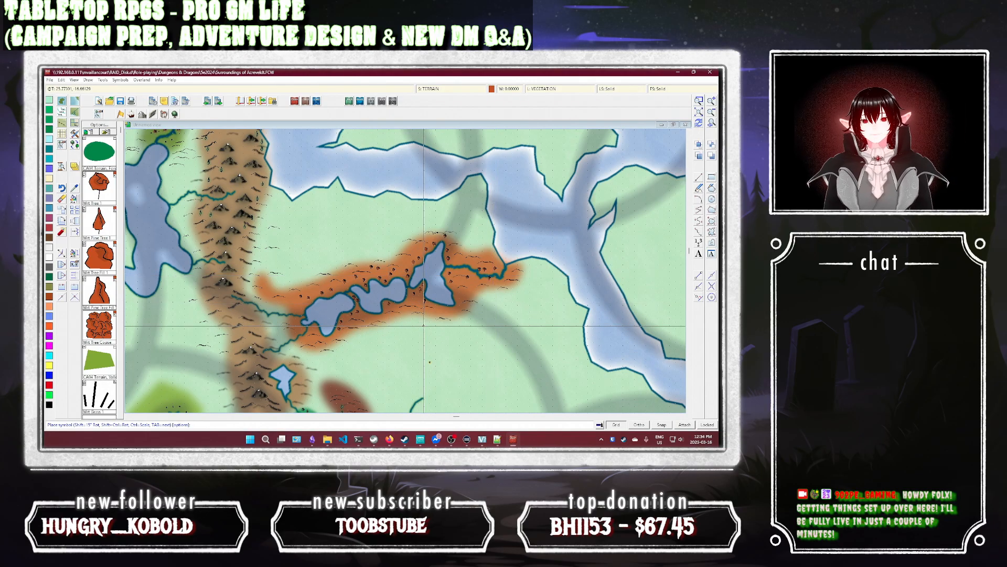
key(Escape)
click(110, 395)
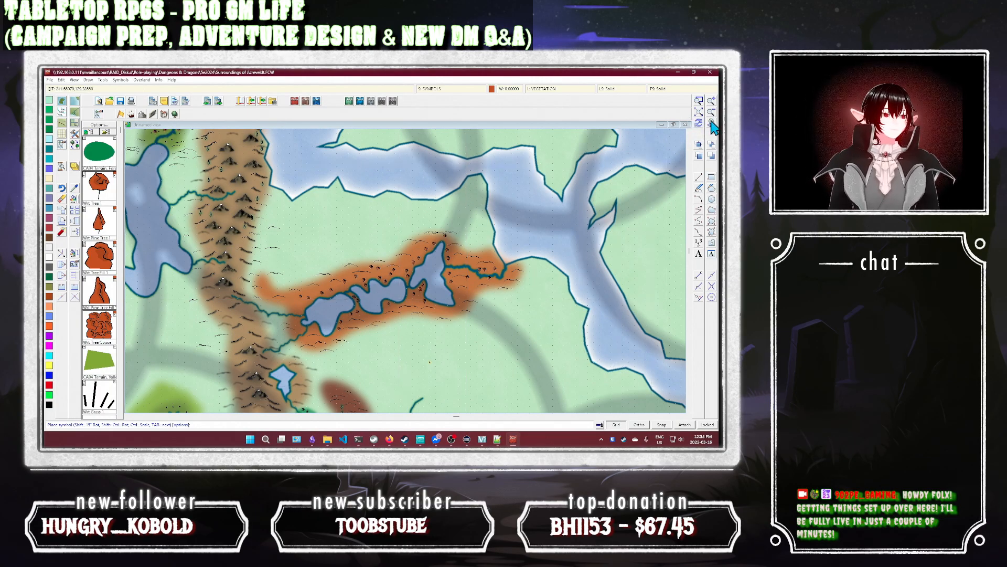
click(710, 101)
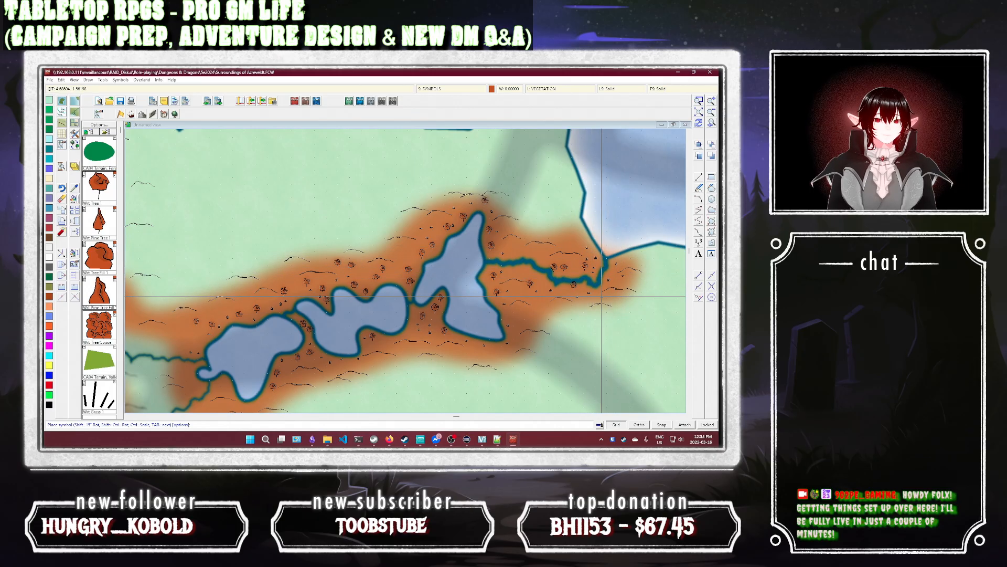
key(Escape)
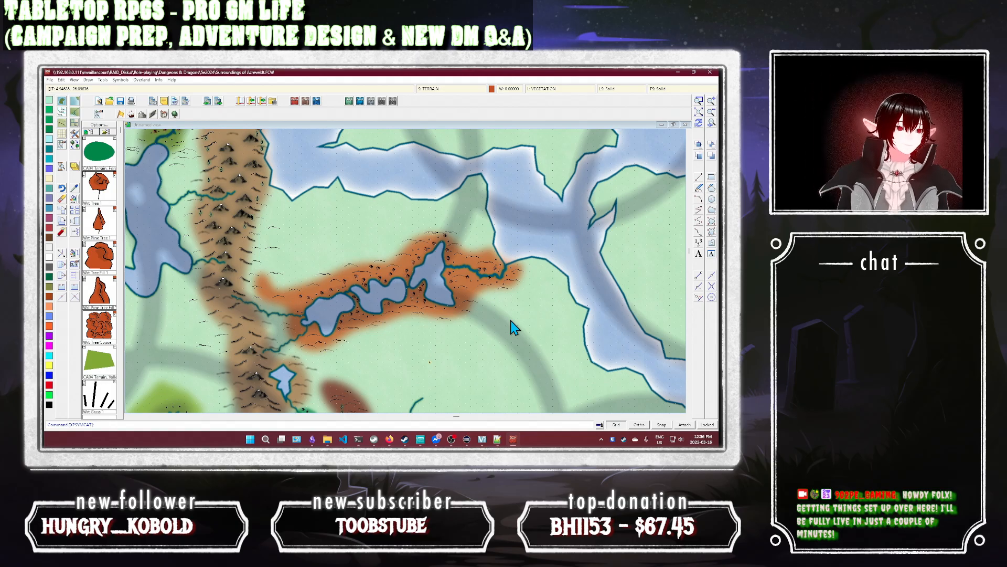
click(711, 122)
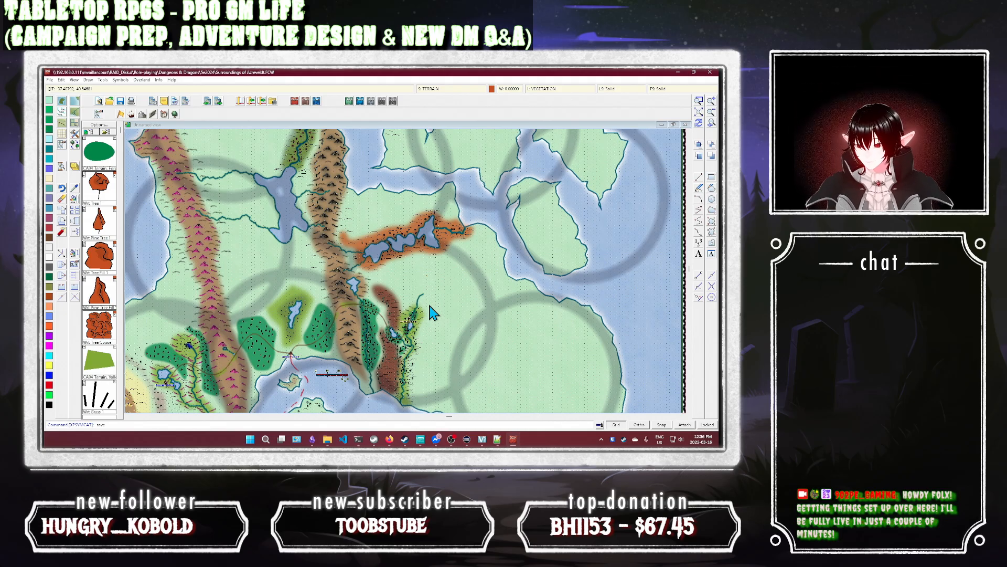
key(Return)
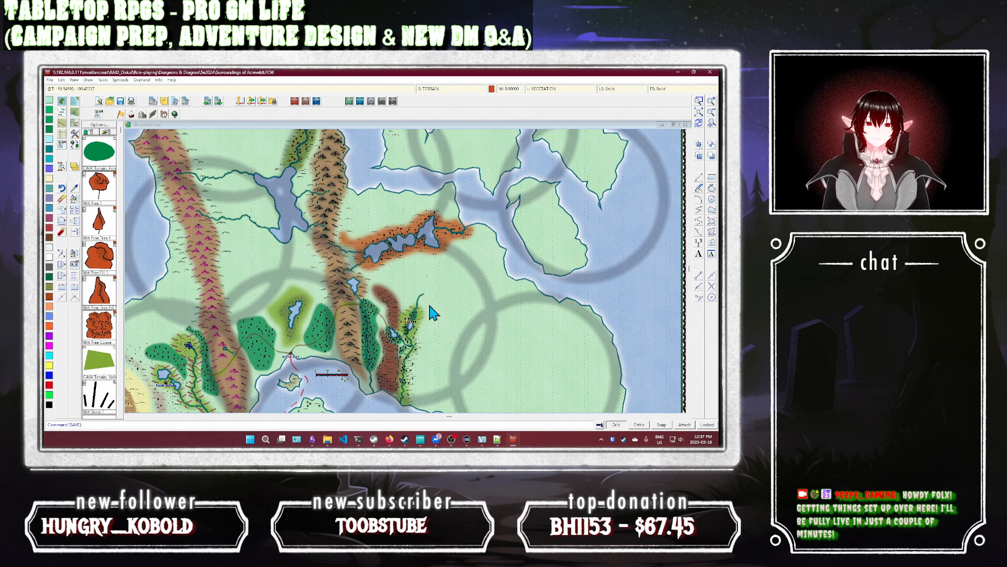
Step: Set the current drawing color to dark gray and load the mountain symbol catalog
click(699, 100)
click(543, 266)
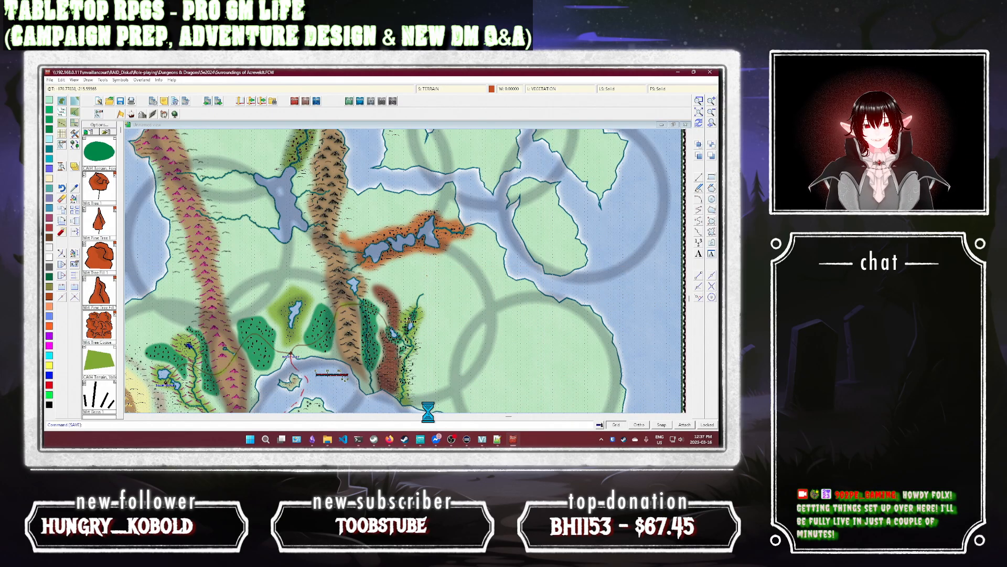
click(429, 412)
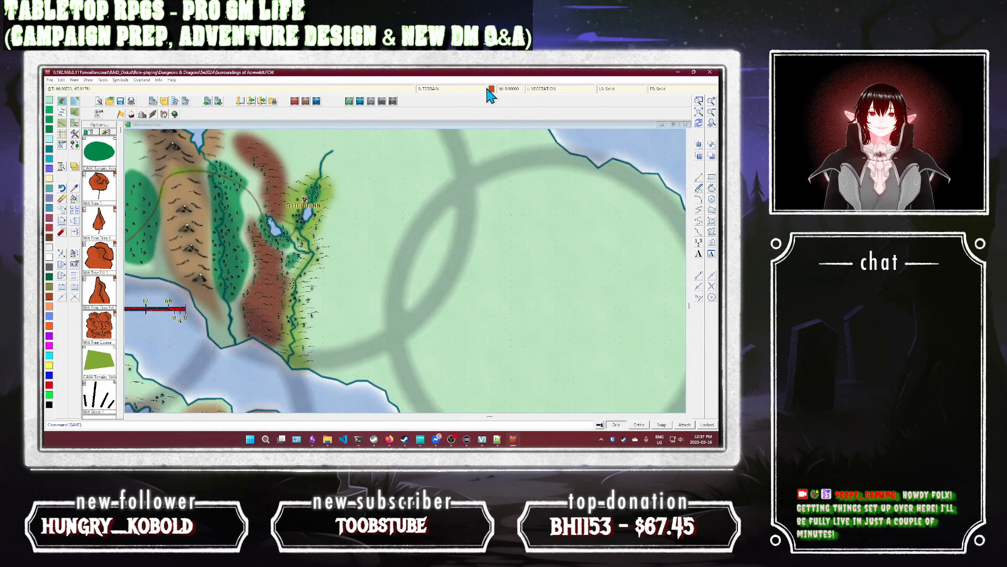
click(492, 89)
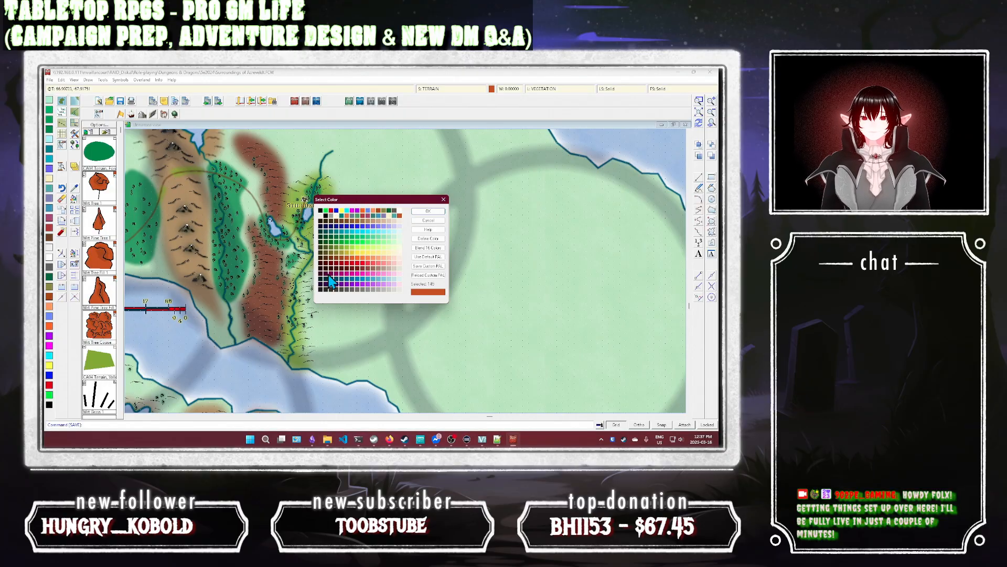
click(349, 289)
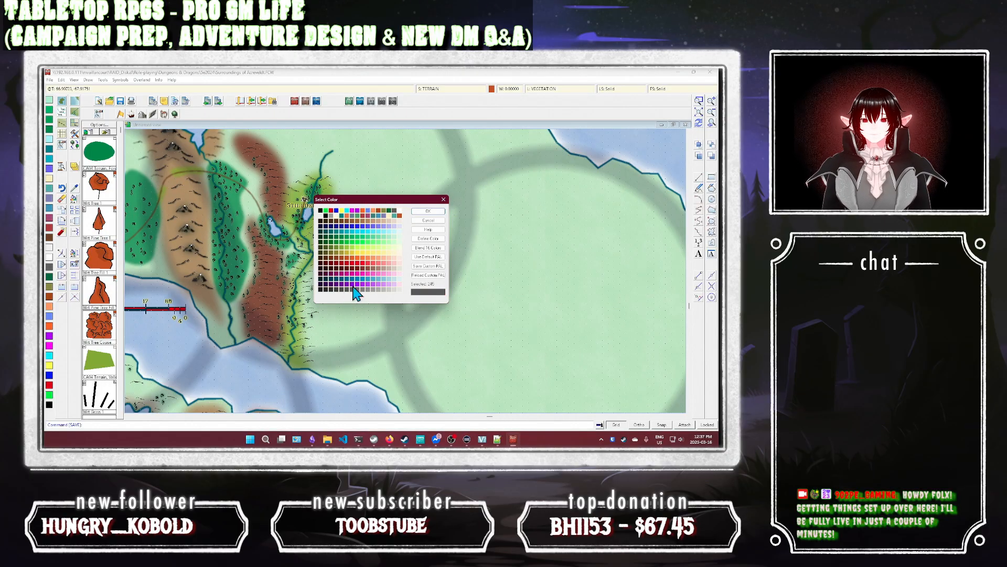
click(428, 212)
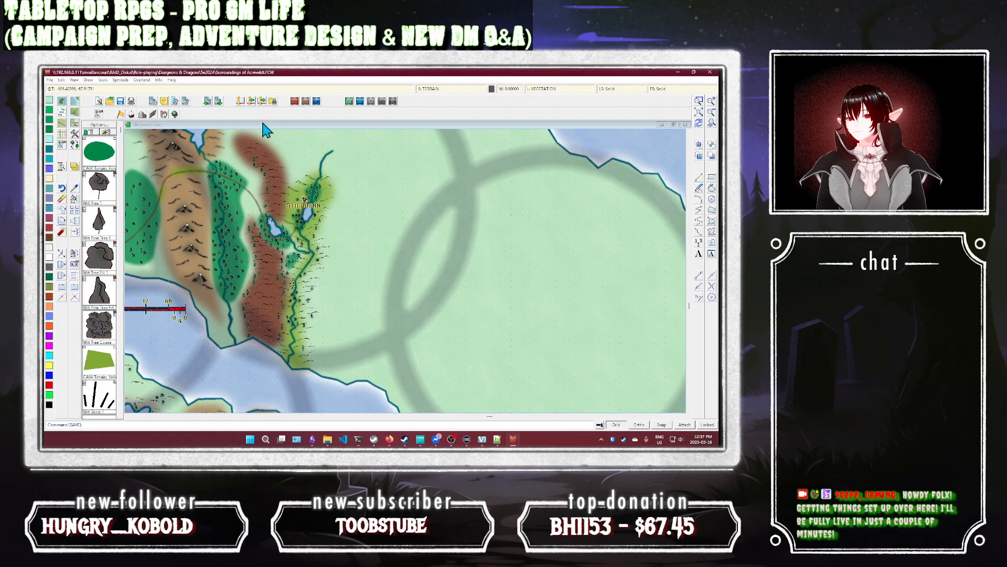
click(143, 114)
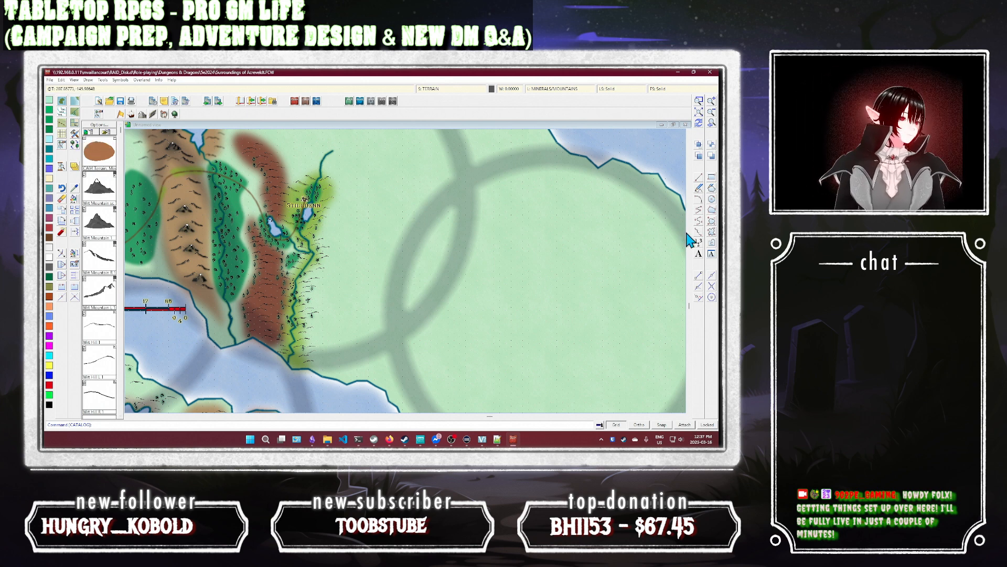
Step: Draw a smooth, elongated dark gray terrain polygon running southwest to northeast over the overlap of the two large influence circles in the eastern plain
click(712, 222)
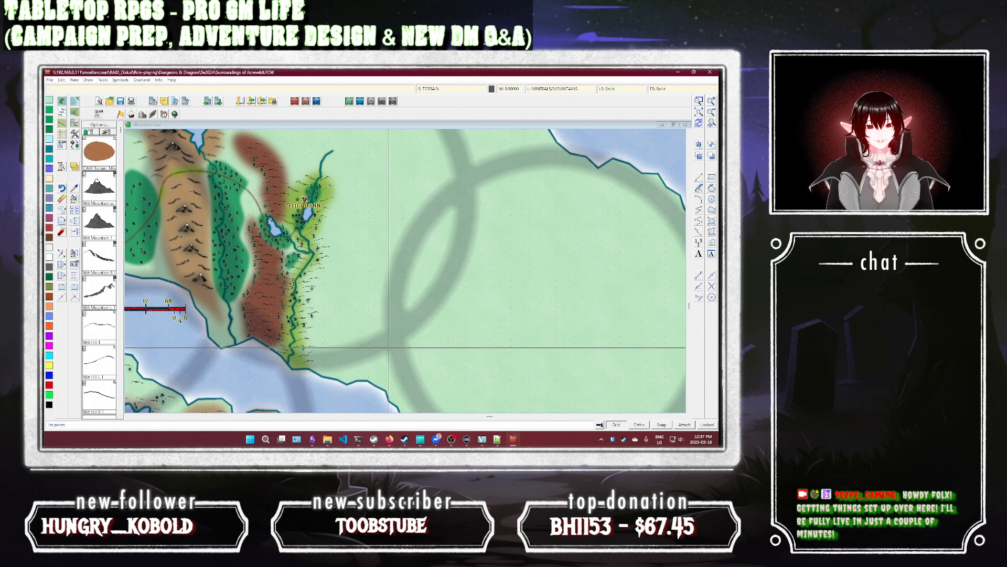
click(378, 344)
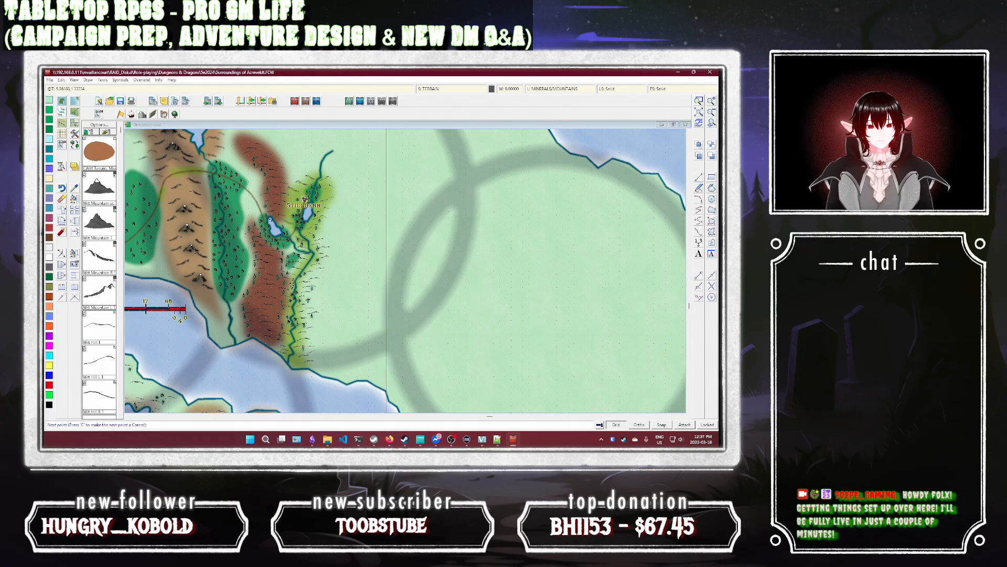
mouse_move(418, 338)
mouse_down()
mouse_move(455, 308)
mouse_move(470, 272)
mouse_move(463, 237)
mouse_move(488, 211)
mouse_move(475, 182)
mouse_move(503, 161)
mouse_move(456, 131)
mouse_move(442, 147)
mouse_move(458, 166)
mouse_move(431, 178)
mouse_move(438, 193)
mouse_move(415, 203)
mouse_move(418, 217)
mouse_move(394, 232)
mouse_move(399, 244)
mouse_move(382, 259)
mouse_move(394, 279)
mouse_move(374, 302)
mouse_move(385, 322)
mouse_move(357, 367)
mouse_move(366, 376)
mouse_move(421, 361)
mouse_move(402, 346)
mouse_up()
right_click(402, 346)
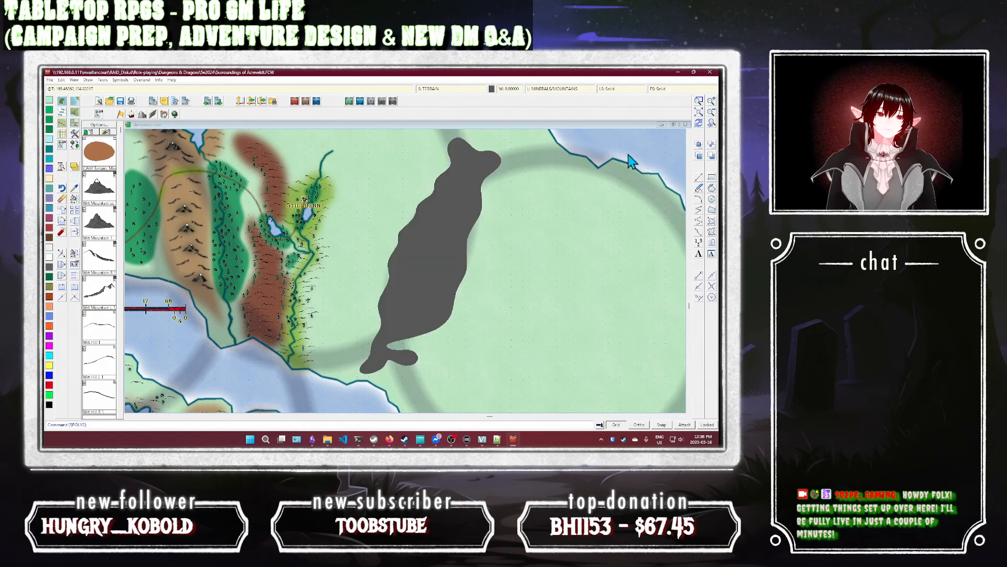
click(699, 124)
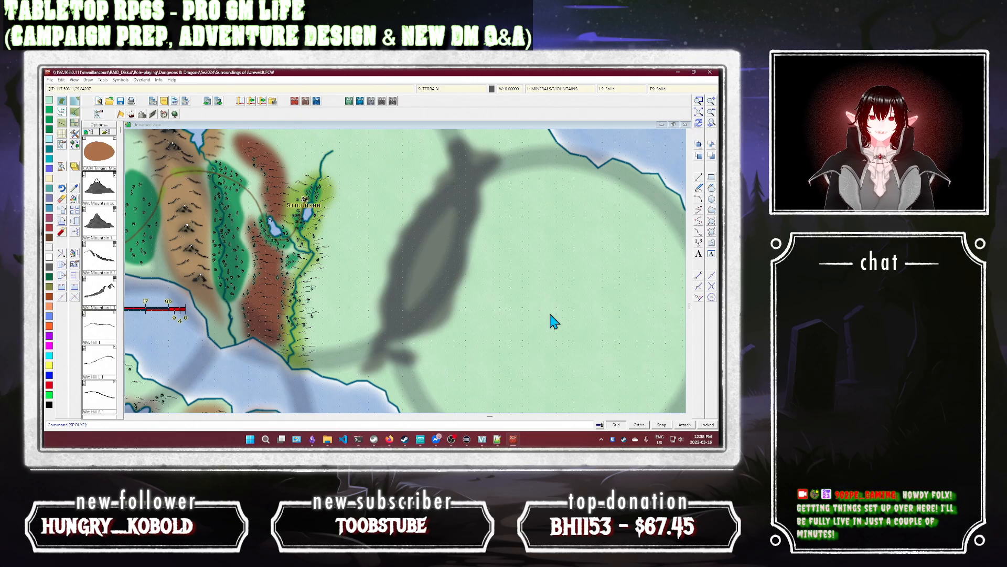
Step: Hide the areas of influence sheet so its circles no longer cover the map
click(464, 88)
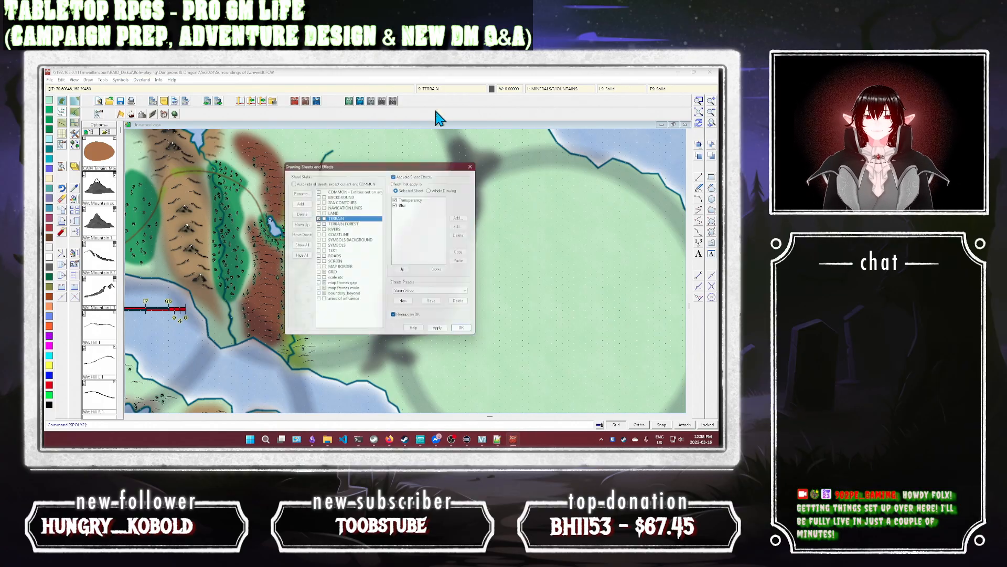
click(466, 332)
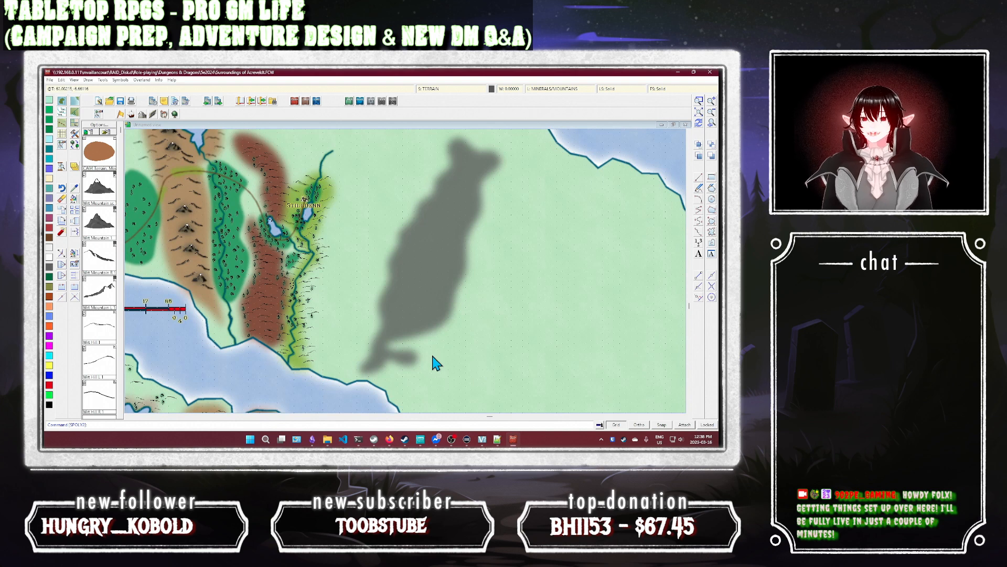
Step: Place four snow-capped mountain symbols in a line along the center of the dark gray terrain area
click(99, 190)
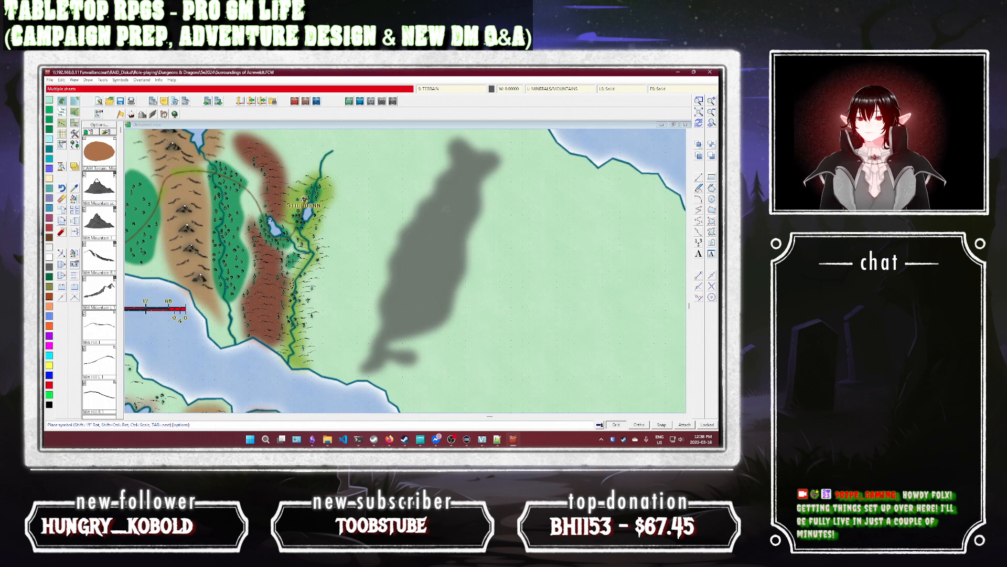
click(419, 275)
click(429, 260)
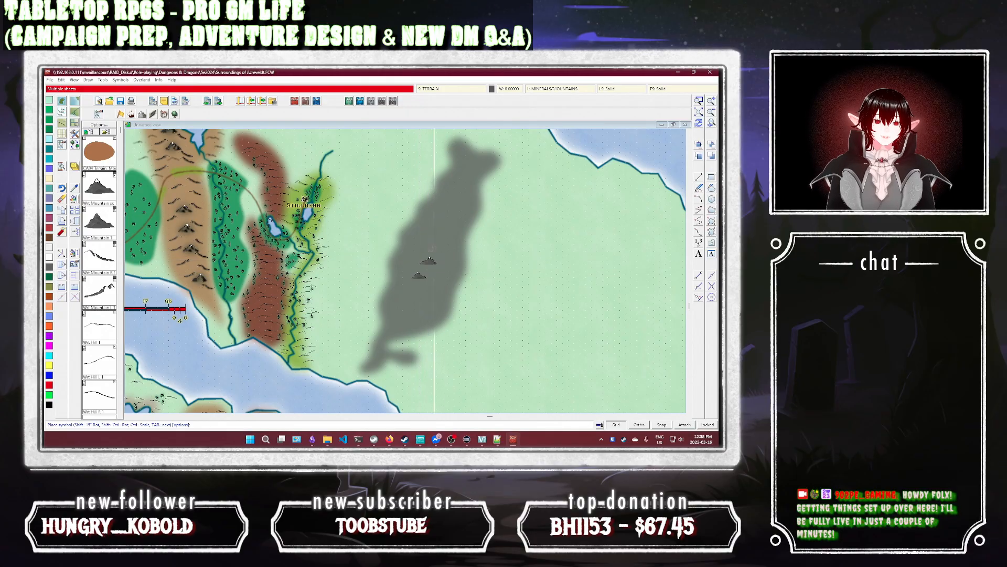
click(441, 234)
click(449, 211)
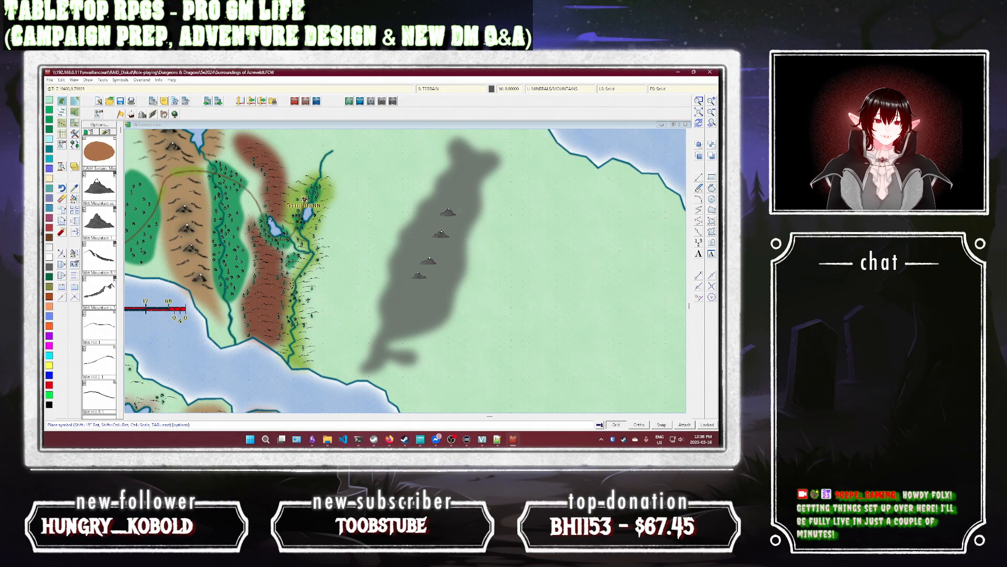
right_click(510, 249)
click(700, 124)
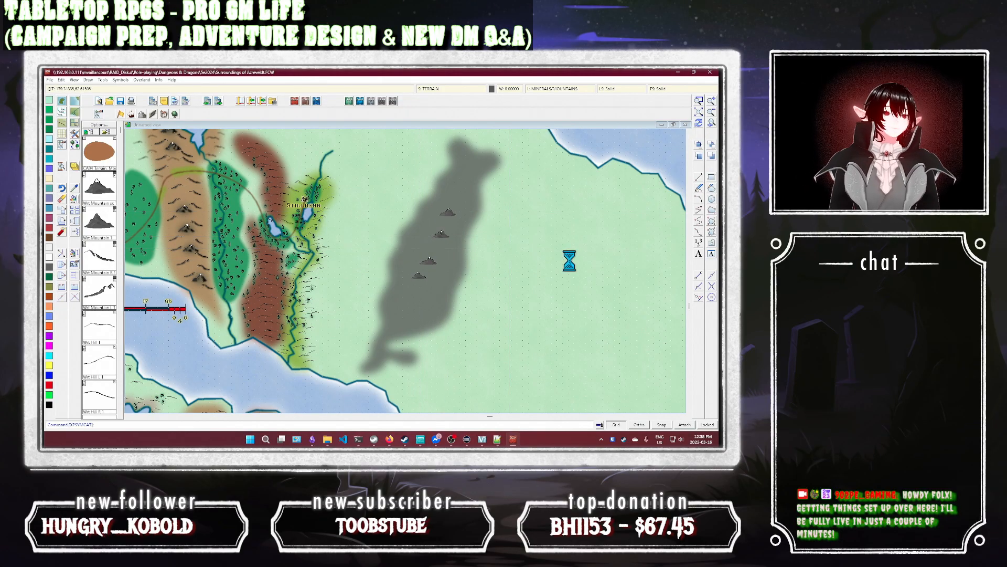
Step: Scatter plain mountain symbols around the snow-capped peaks, from the northern end to the southern part of the gray terrain
click(111, 223)
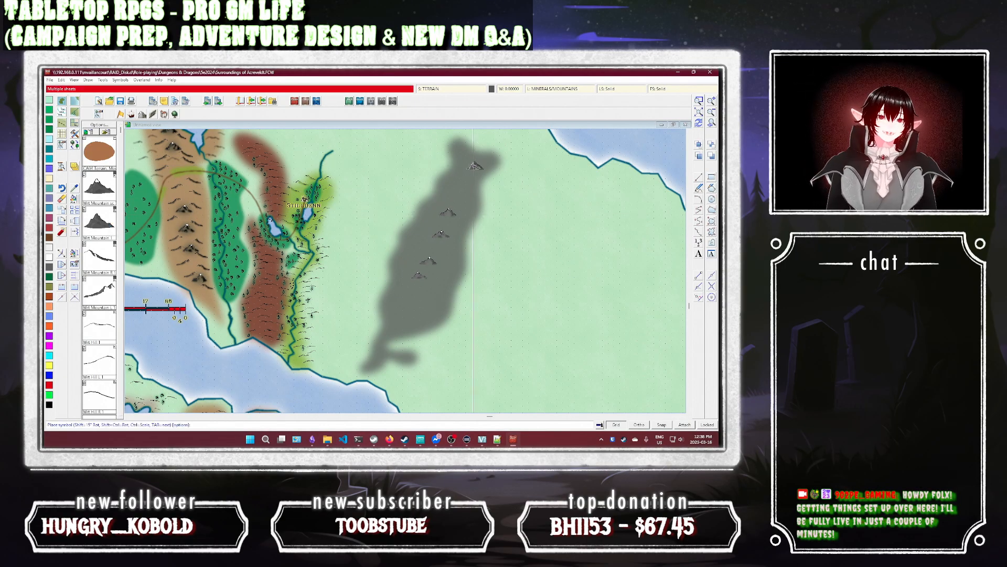
click(476, 164)
click(456, 177)
click(464, 187)
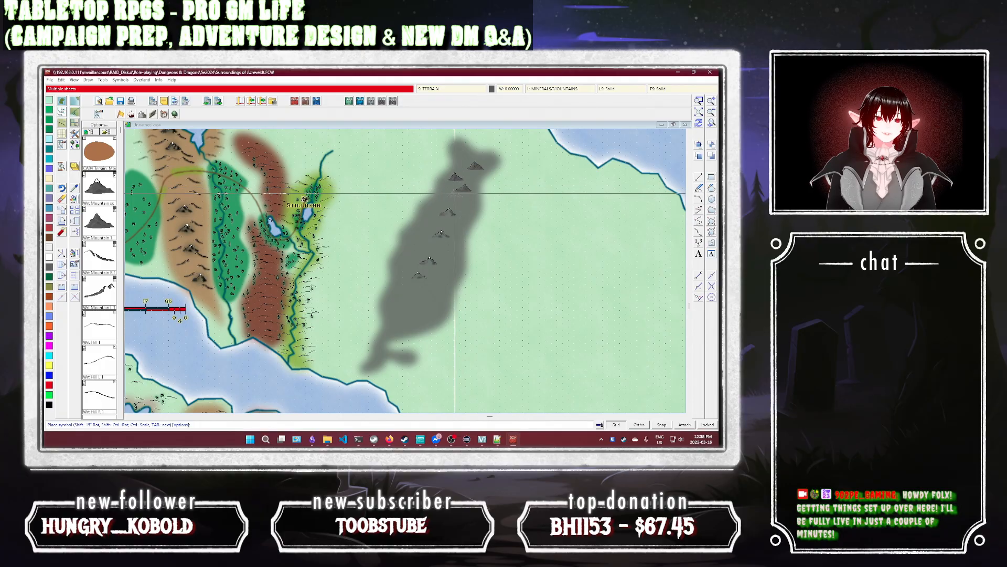
click(454, 198)
click(460, 204)
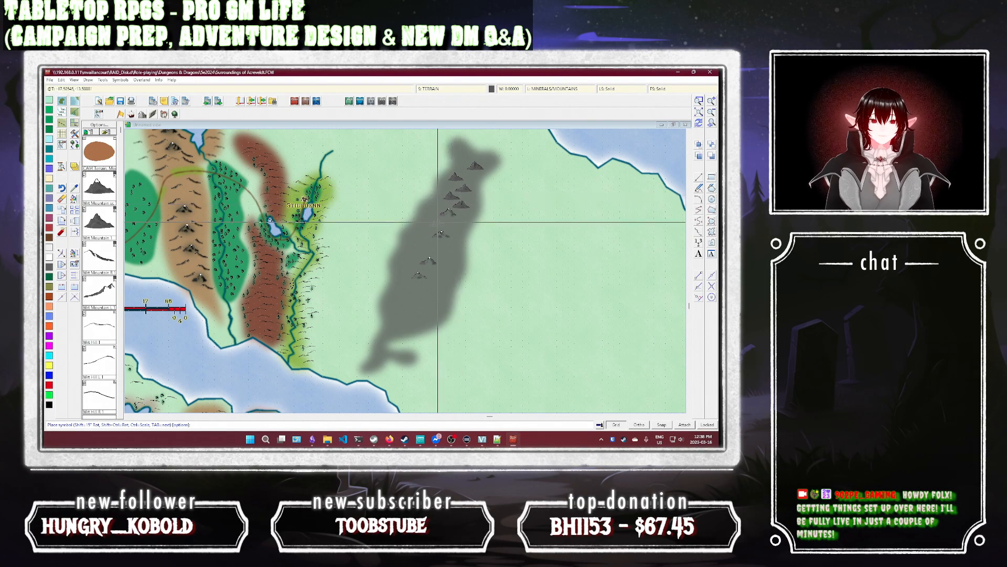
click(434, 223)
click(426, 245)
click(444, 245)
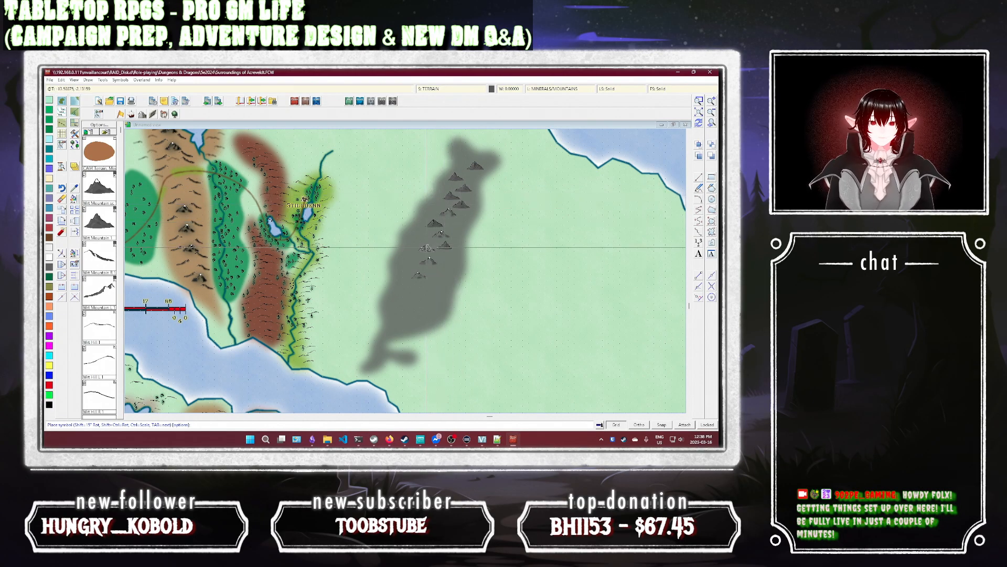
click(440, 268)
click(416, 287)
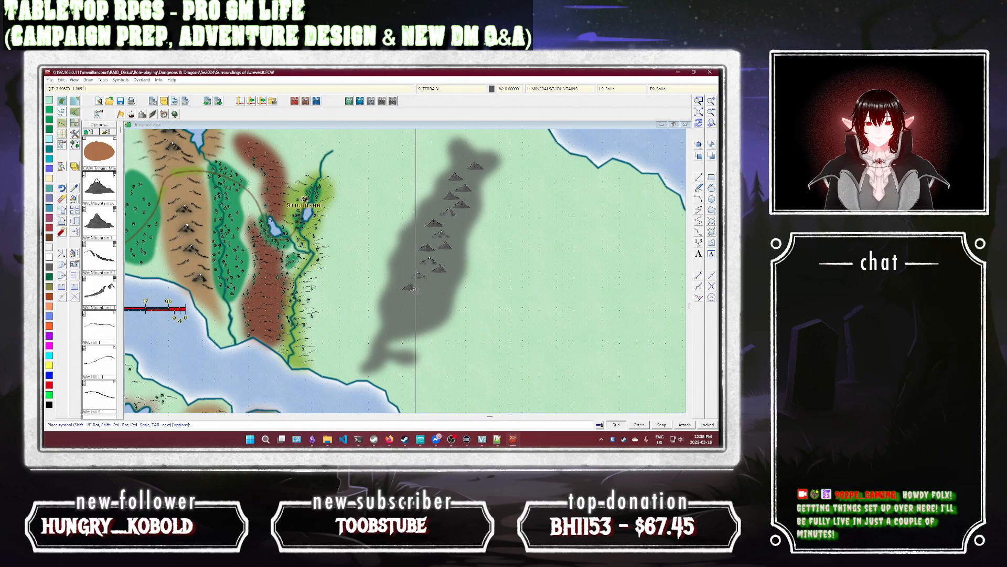
click(421, 295)
click(400, 302)
click(413, 314)
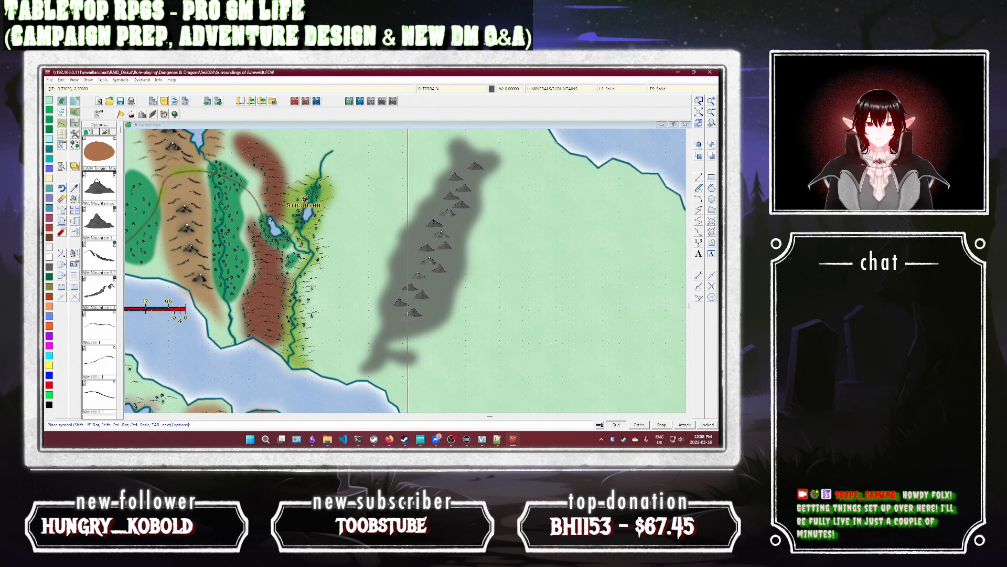
Step: Fill the gaps and edges of the gray terrain with mountain ridge symbols, including its northern tip and small southern spur
click(98, 262)
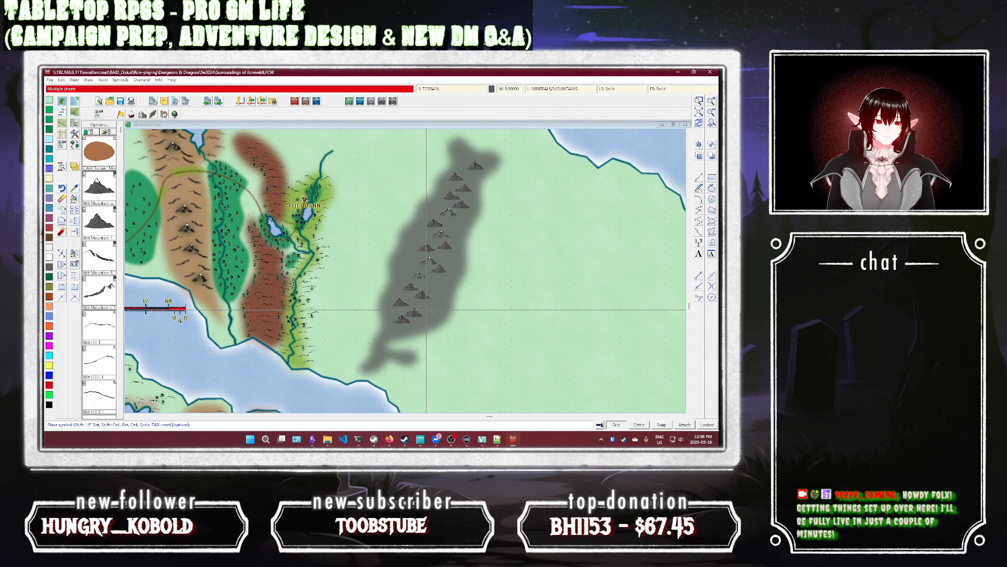
click(439, 292)
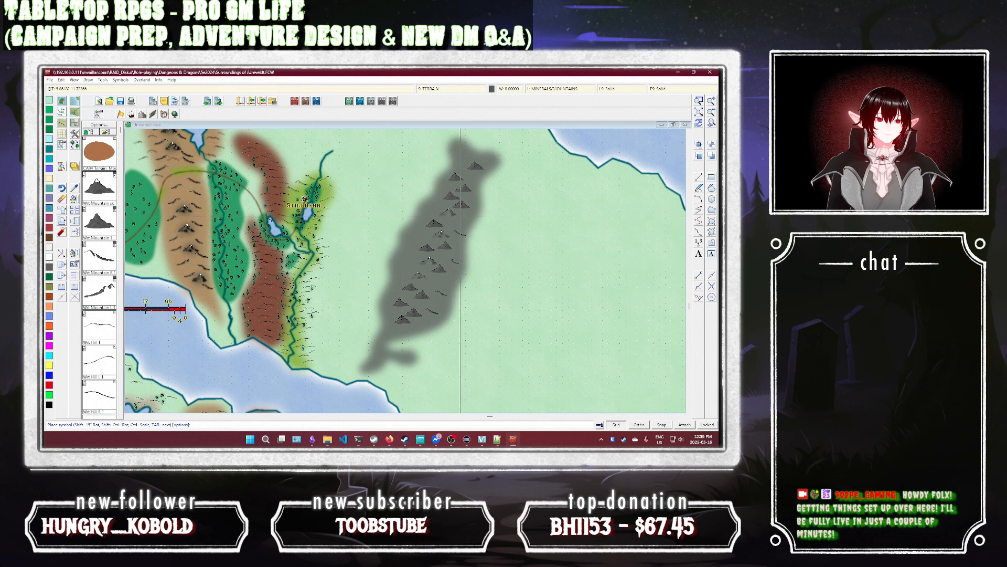
click(471, 197)
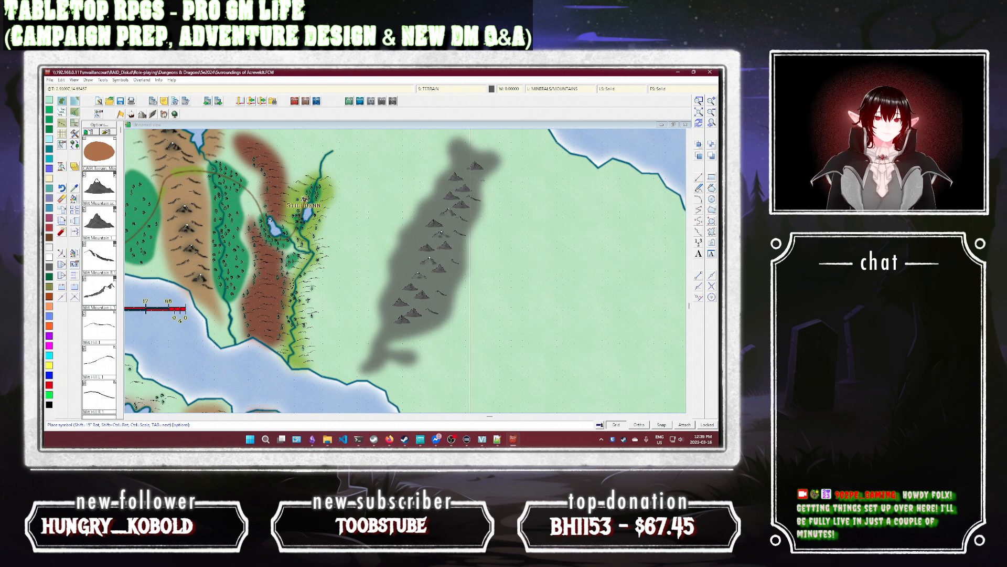
click(493, 159)
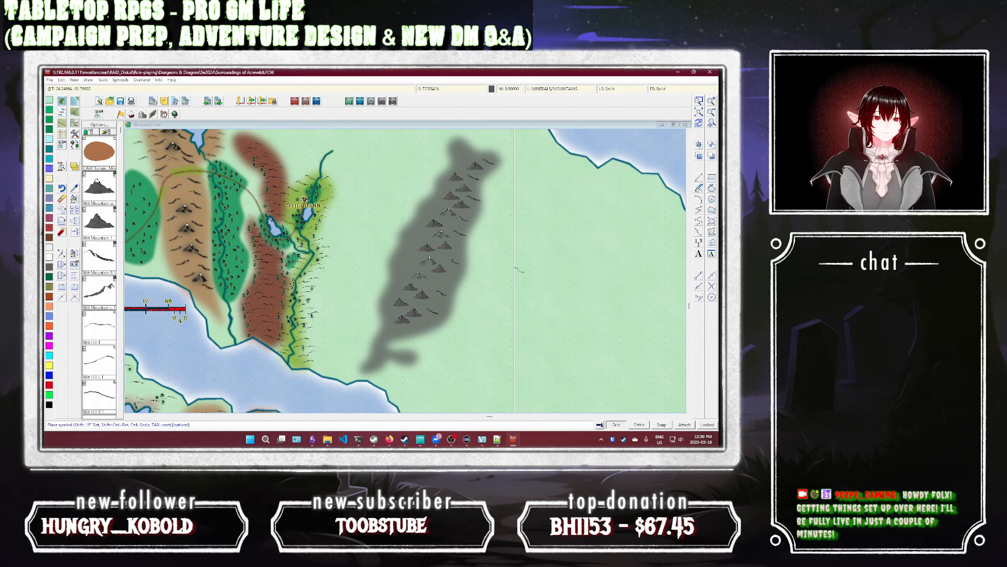
click(403, 354)
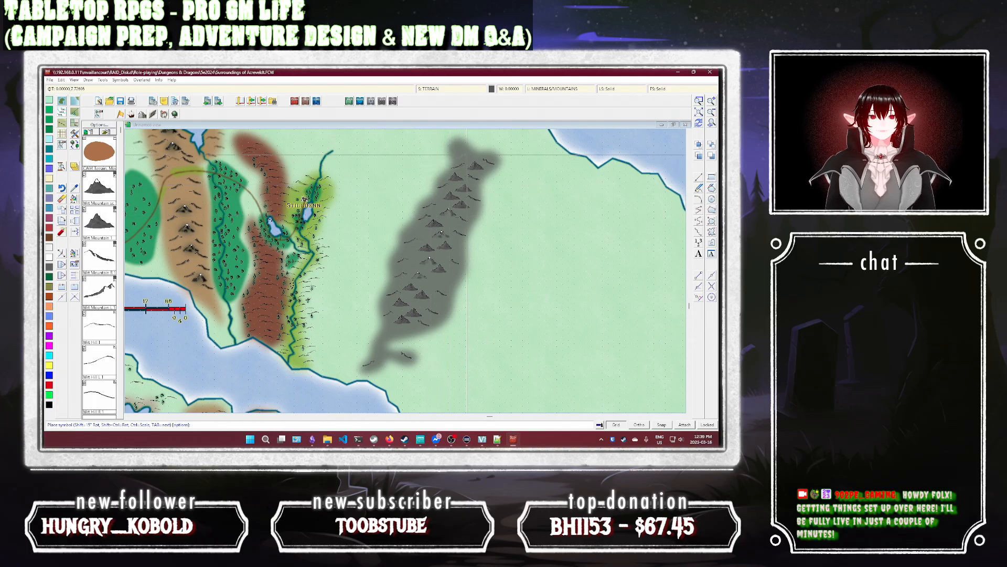
key(Escape)
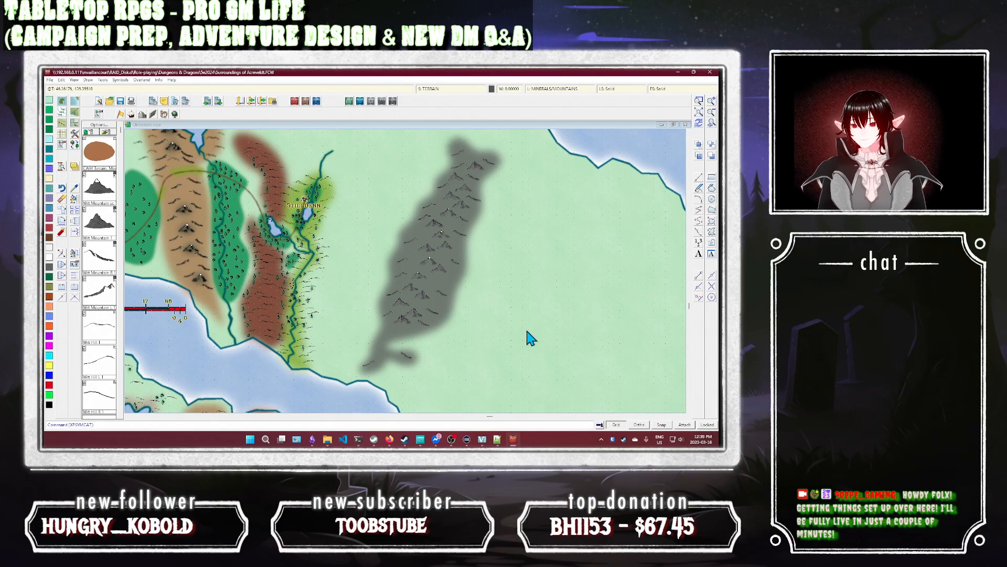
Step: Add low hill symbols to the gray mountain area, starting near its southern end
scroll(104, 325, down, 2)
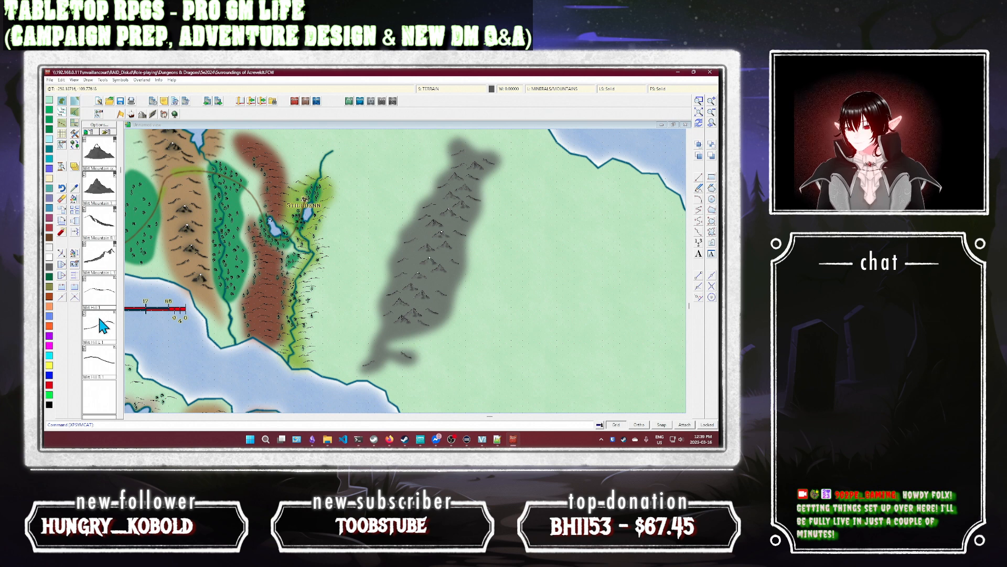
click(101, 295)
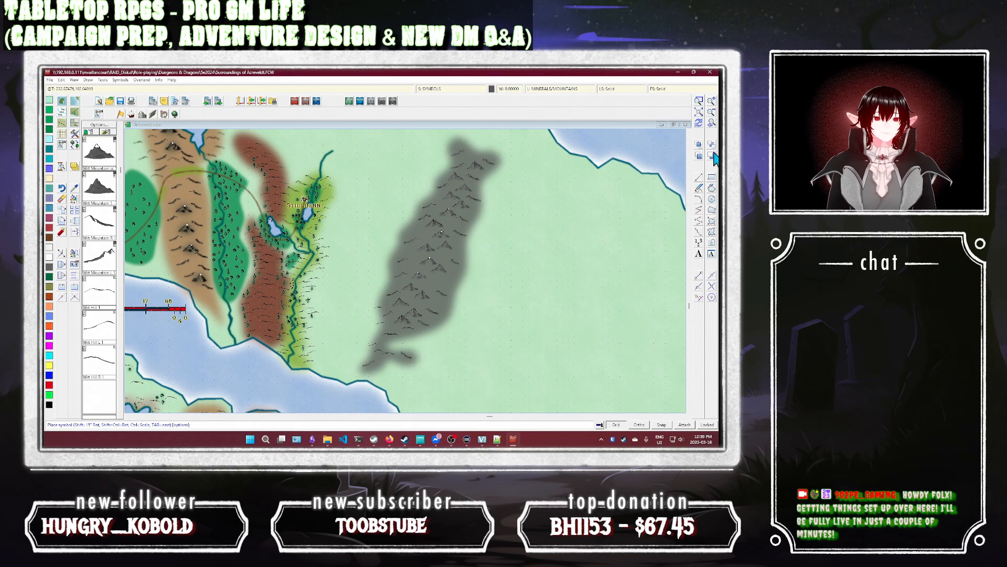
key(Escape)
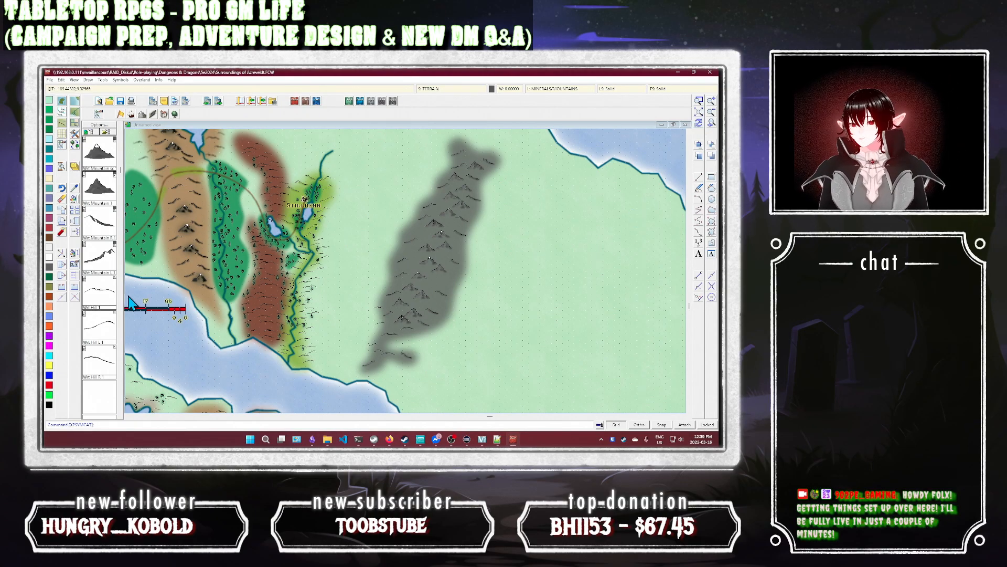
click(108, 320)
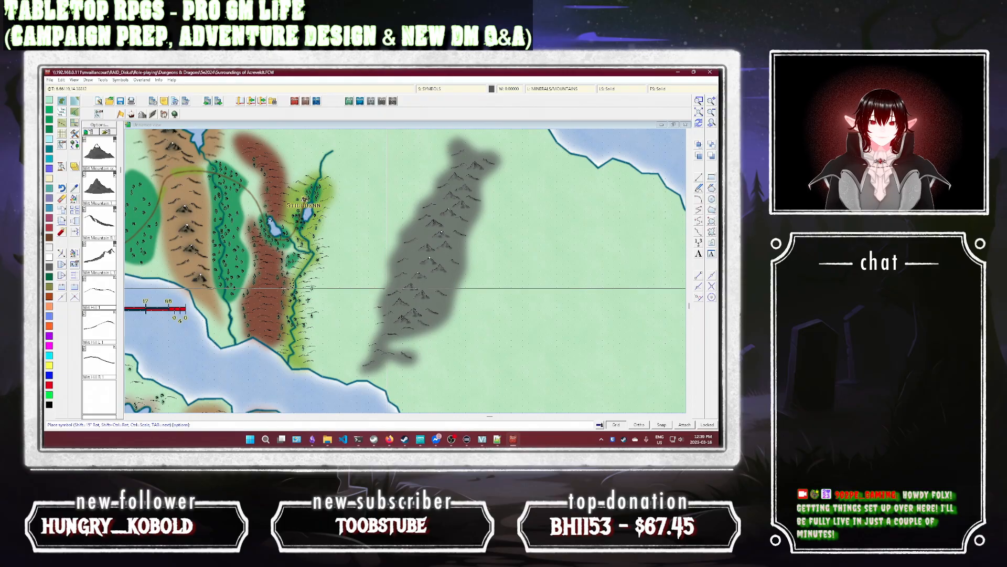
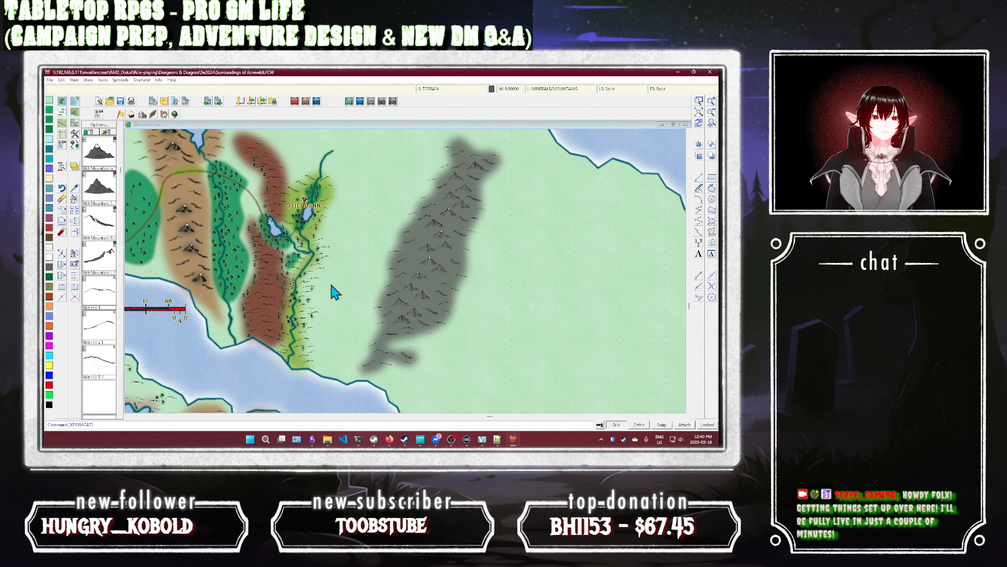
Step: Draw a default-style river from the grey eastern mountains westward to the river running south from Stilldenn
click(699, 100)
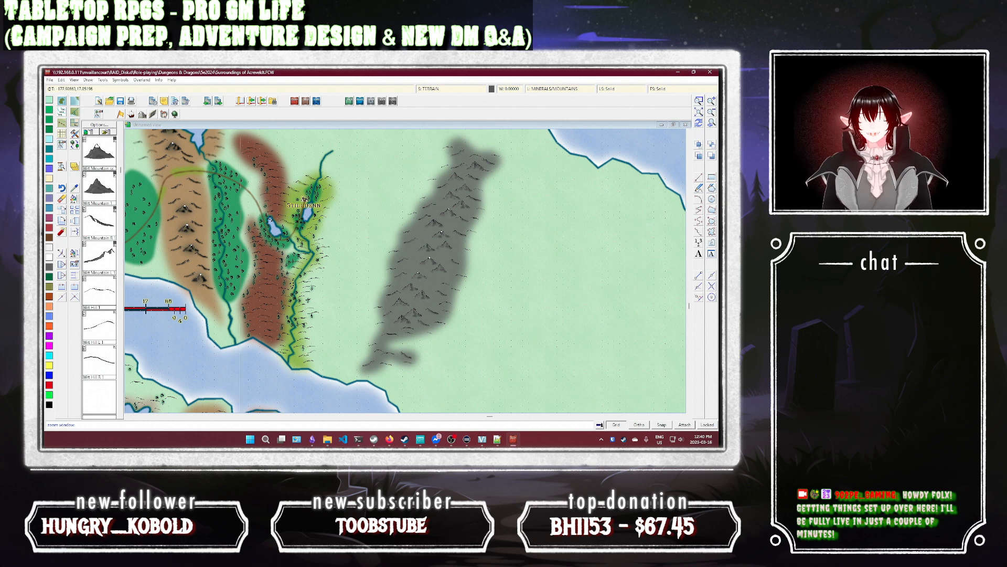
click(273, 142)
click(486, 384)
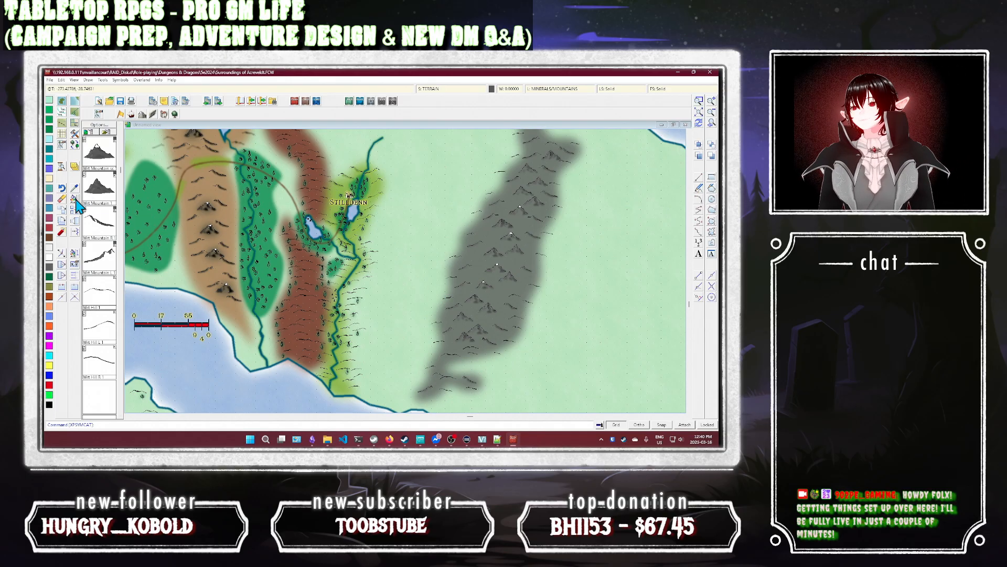
click(75, 142)
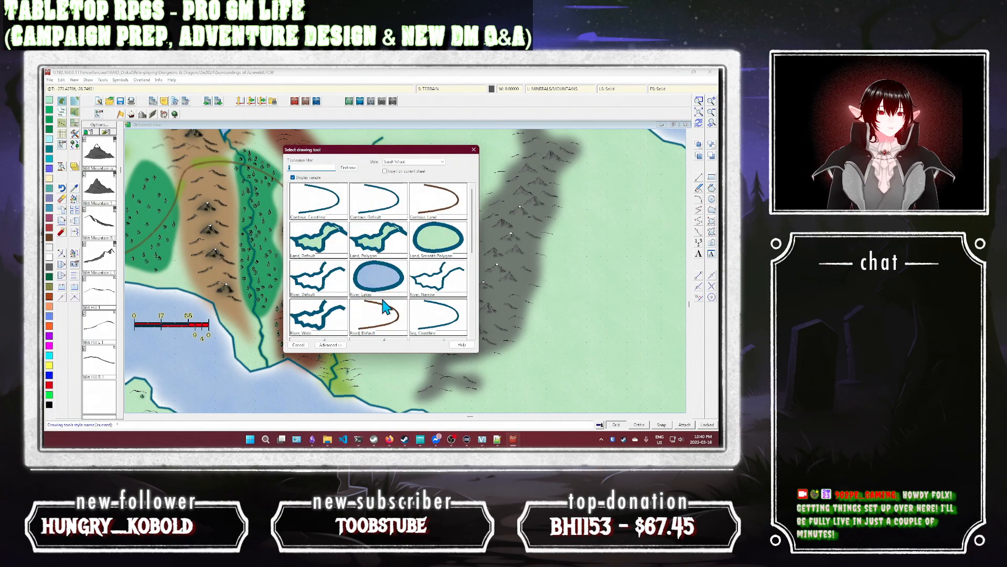
click(334, 285)
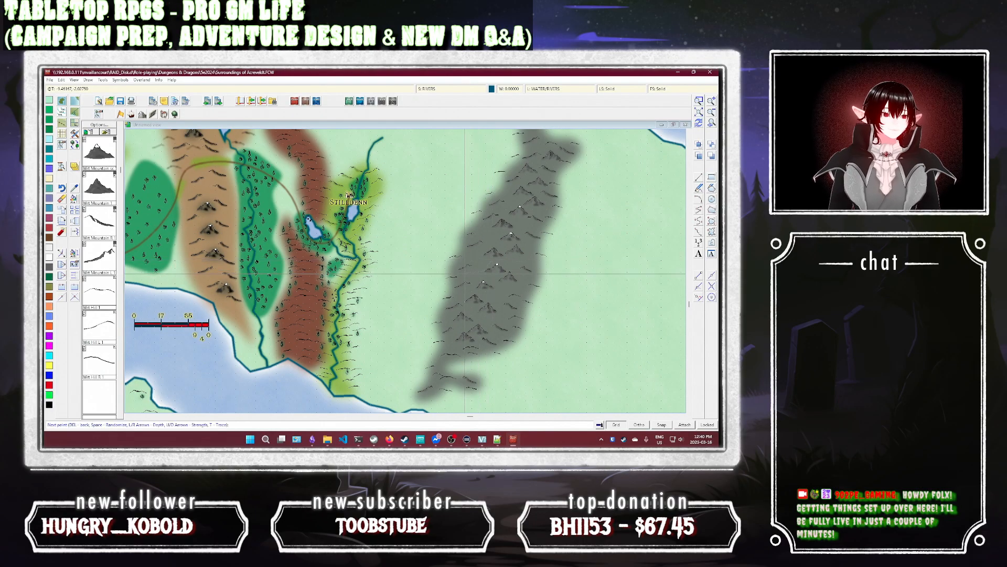
click(464, 274)
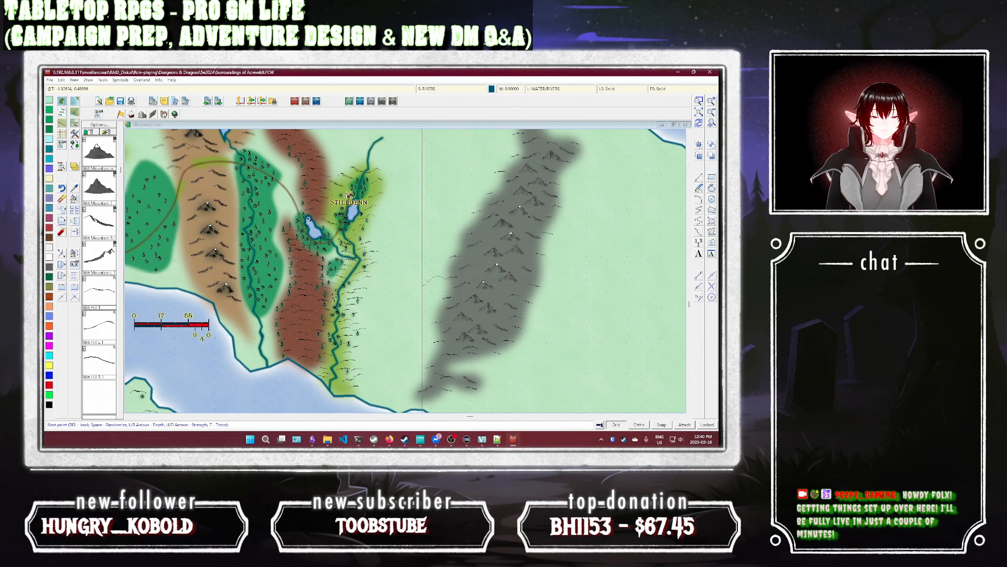
click(339, 290)
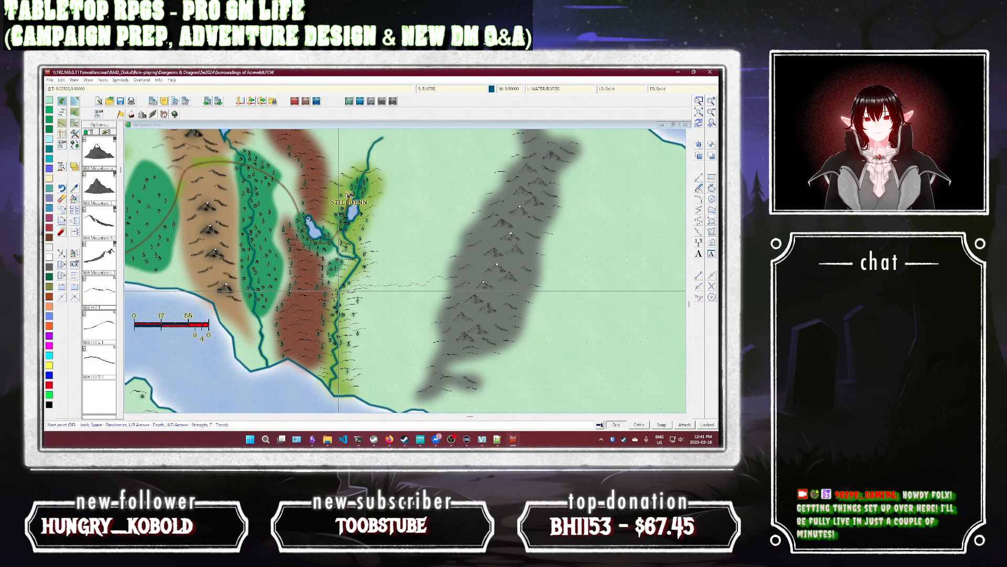
right_click(338, 290)
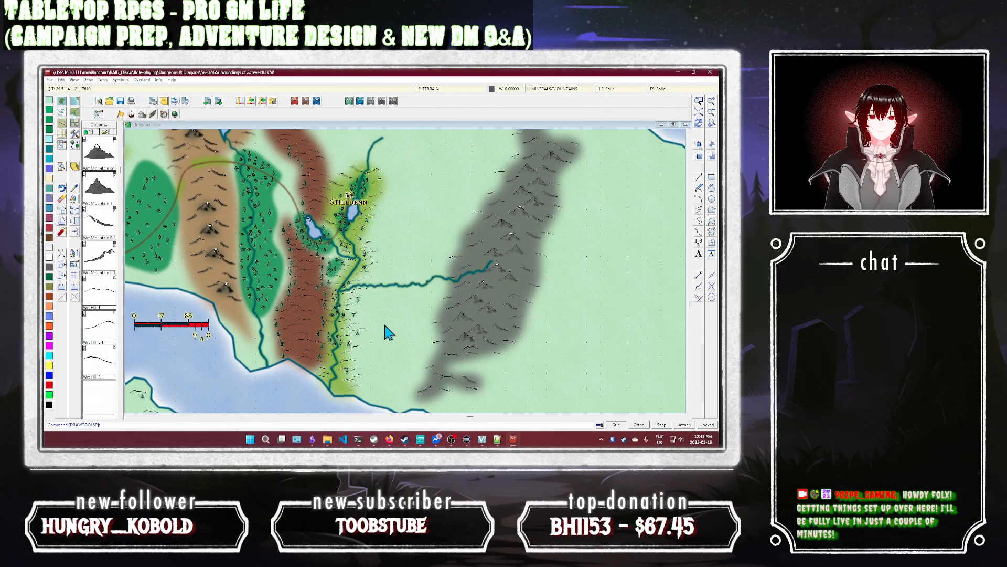
Step: Zoom in on the junction of the new tributary and the main river and deactivate the sheet effects
scroll(387, 332, up, 1)
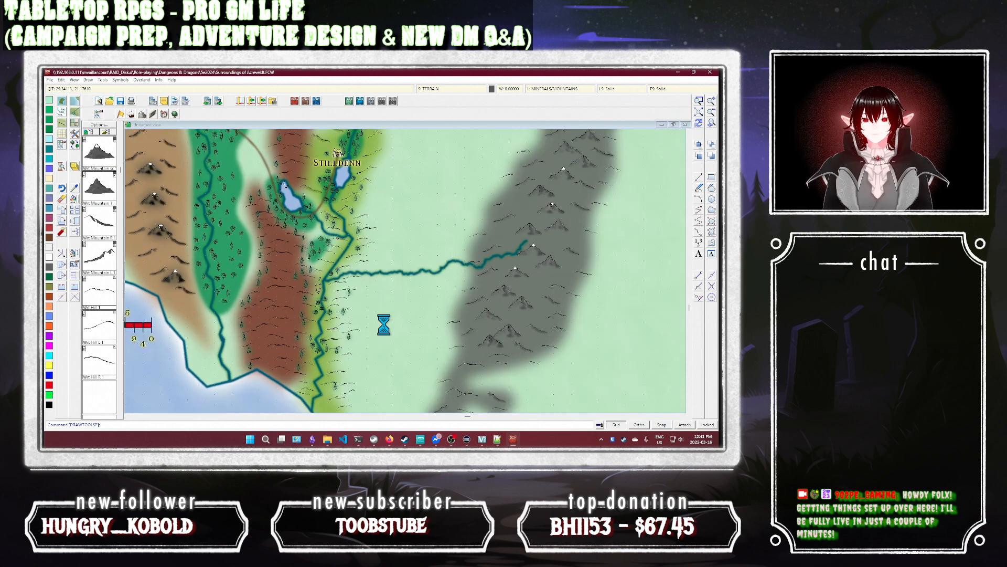
scroll(384, 325, up, 1)
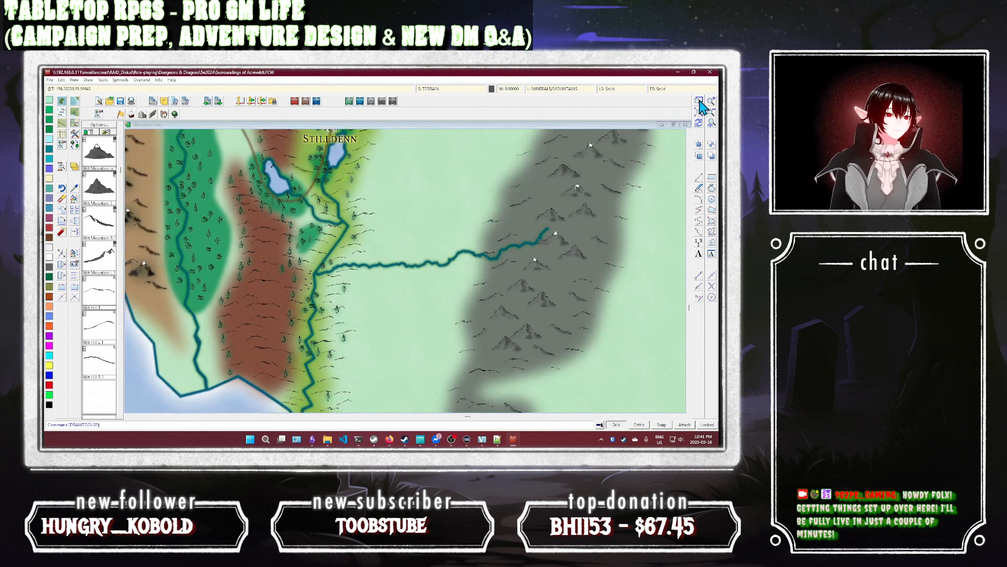
click(700, 101)
click(307, 268)
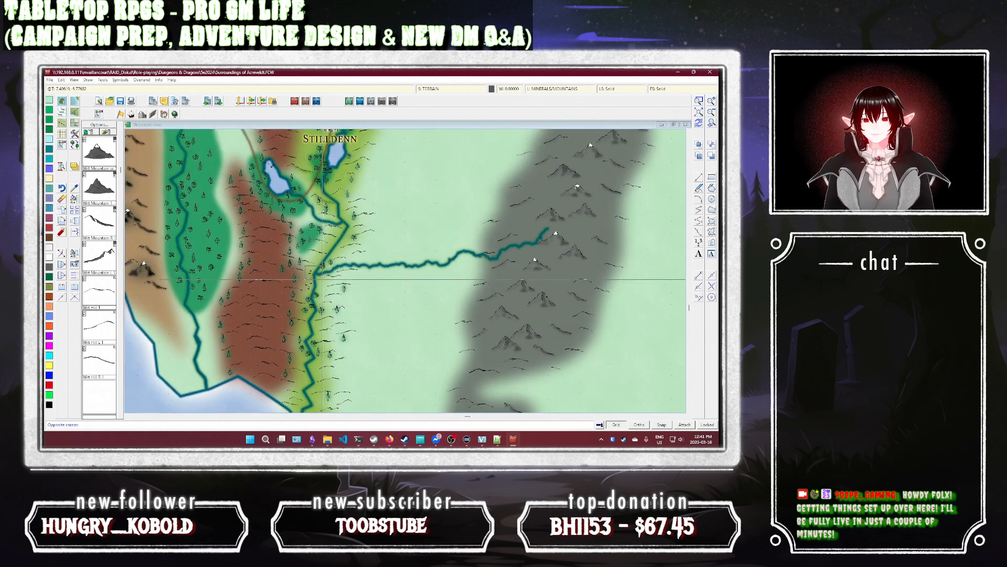
click(337, 307)
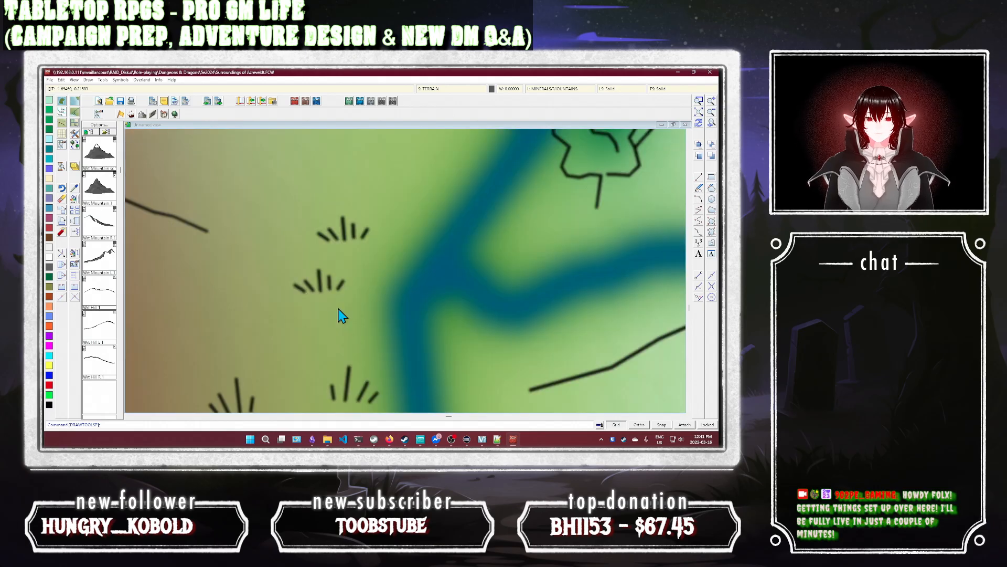
click(440, 90)
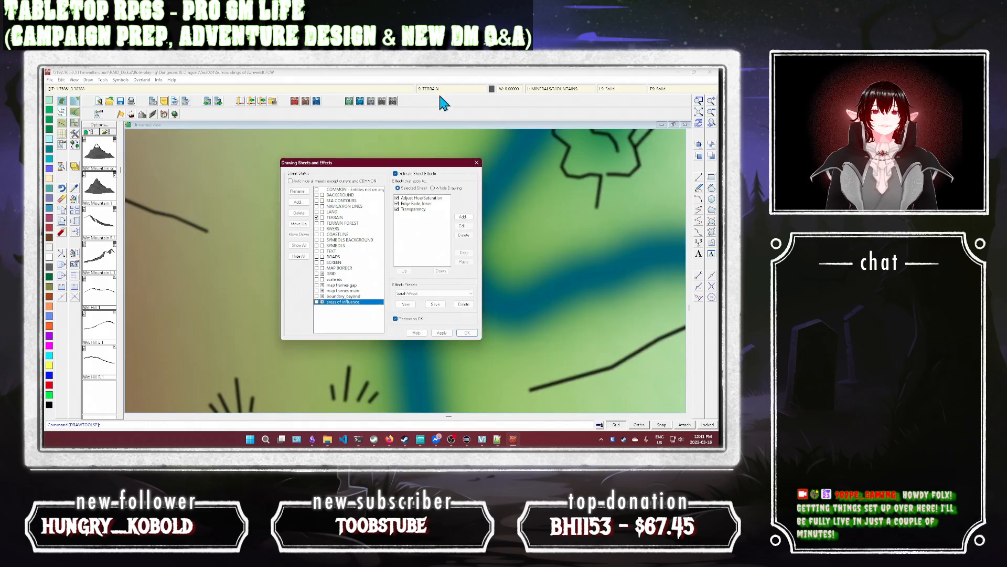
click(395, 173)
click(442, 333)
click(467, 333)
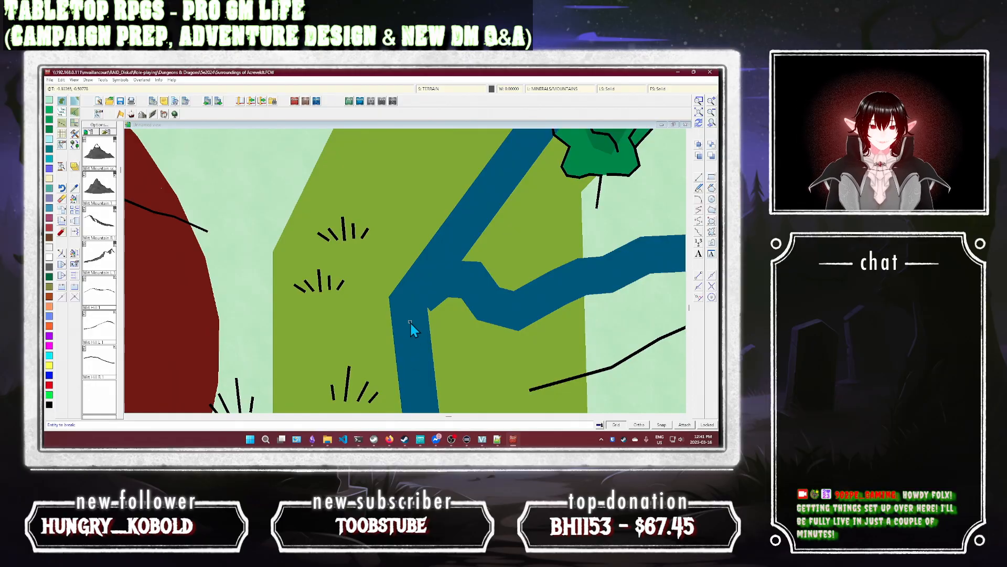
Step: Break the main river just south of the tributary junction, leaving a short gap between upper and lower segments
click(414, 386)
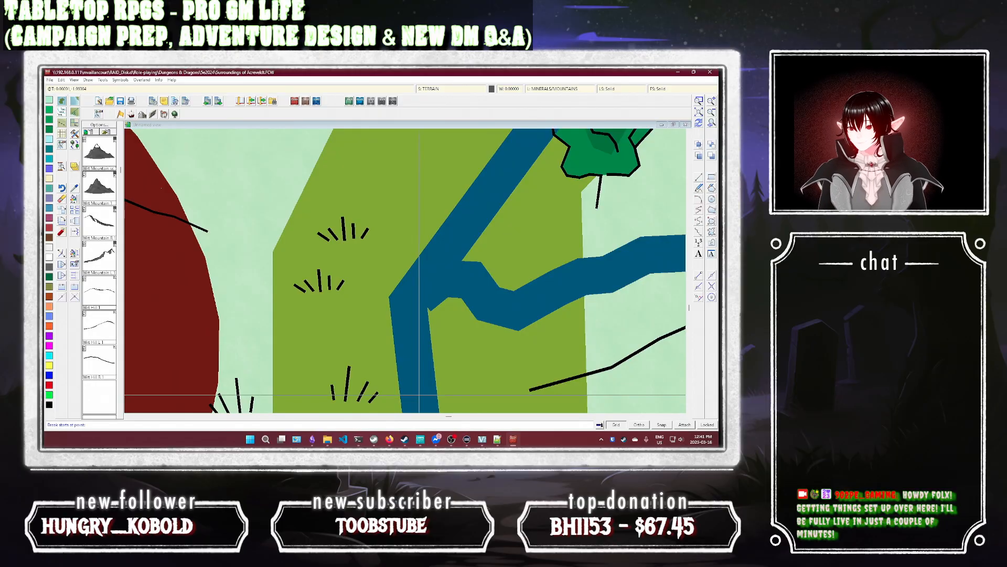
click(412, 353)
click(413, 340)
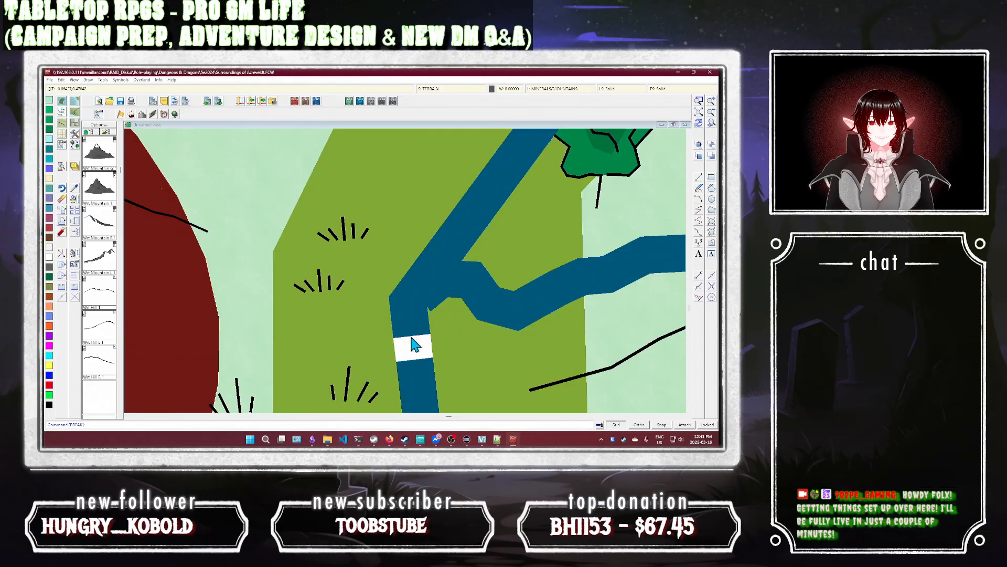
click(699, 125)
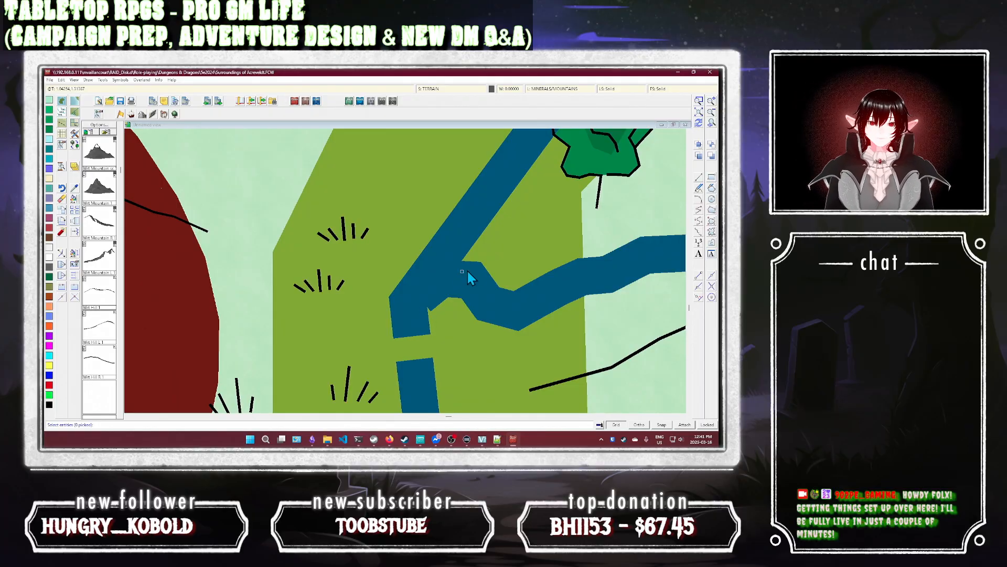
Step: List the eastern tributary's properties and reduce its line width to 0.5
click(508, 305)
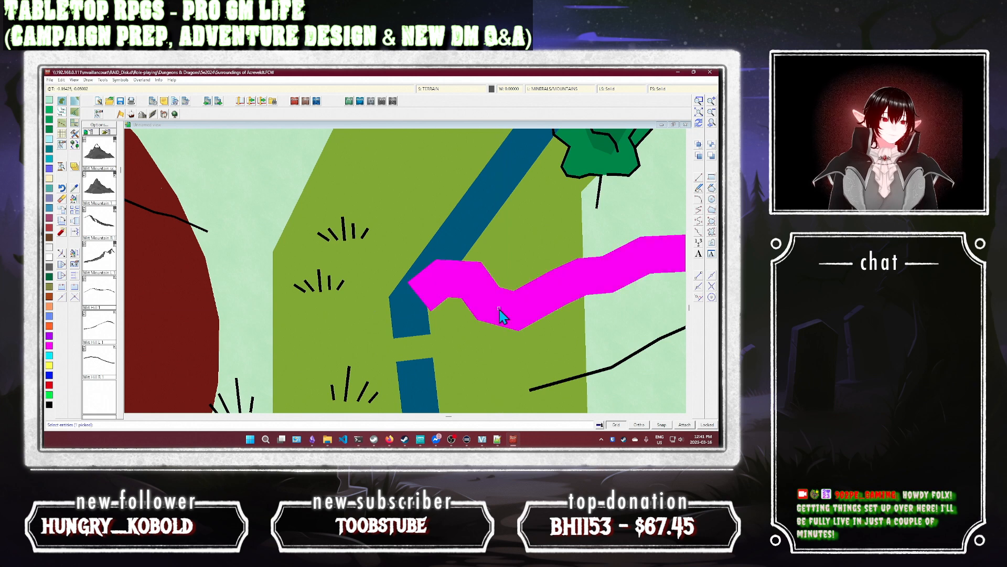
right_click(498, 307)
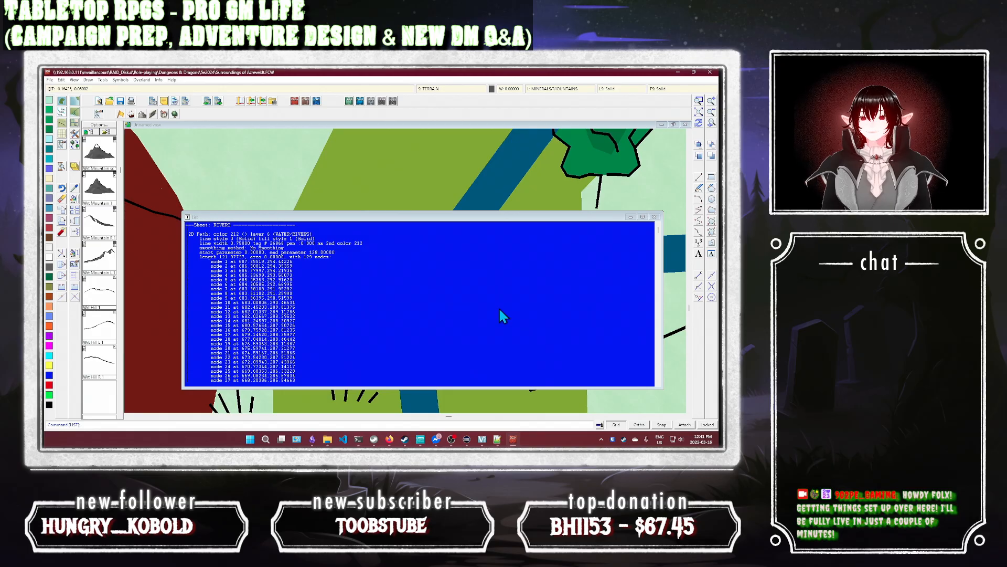
click(499, 307)
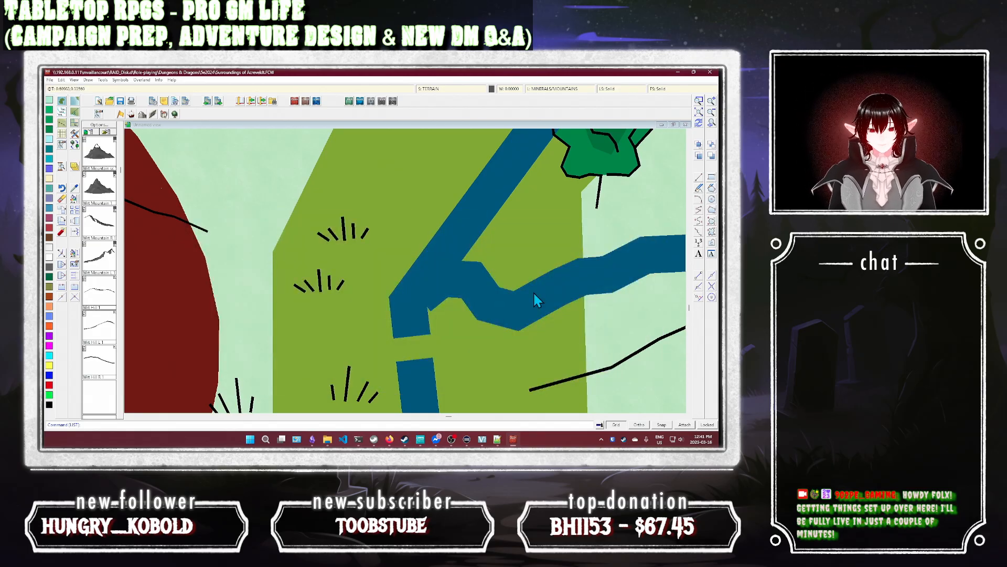
click(73, 201)
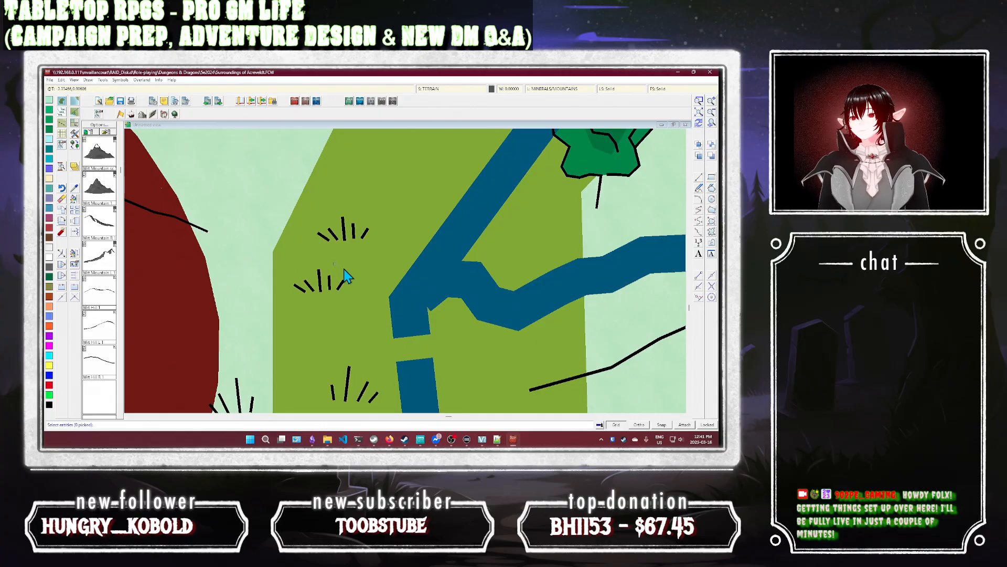
click(498, 308)
right_click(491, 308)
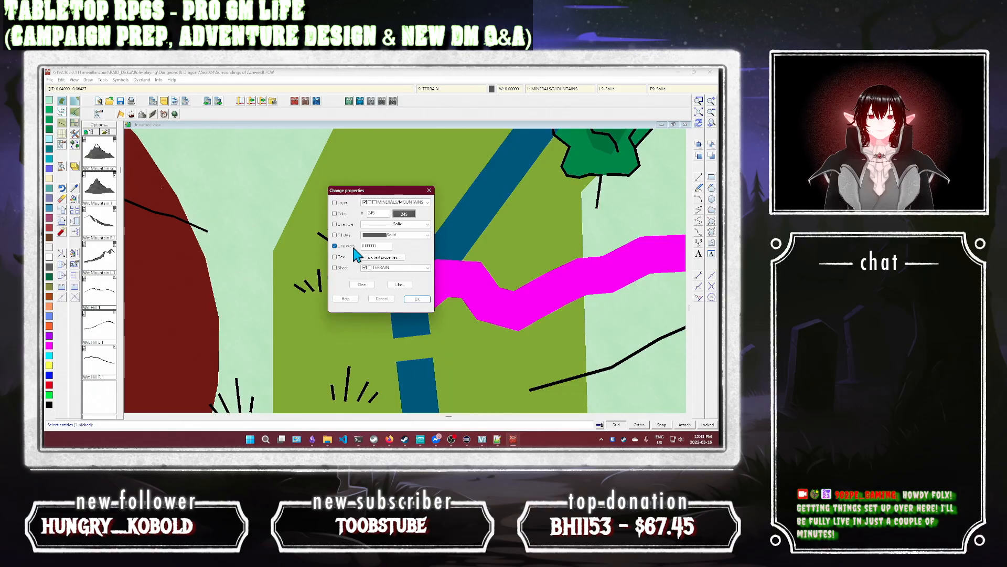
double_click(375, 246)
text(1)
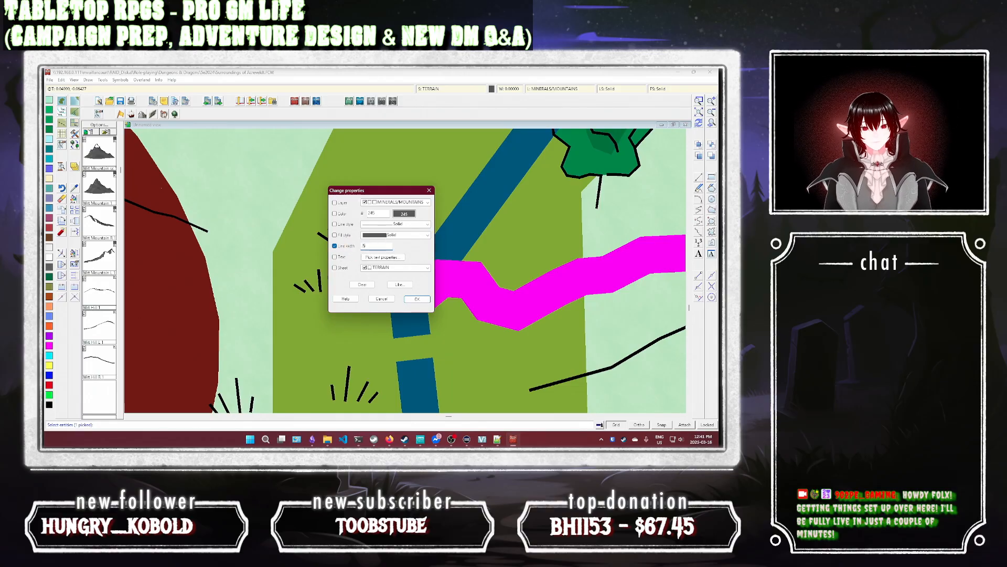
click(417, 299)
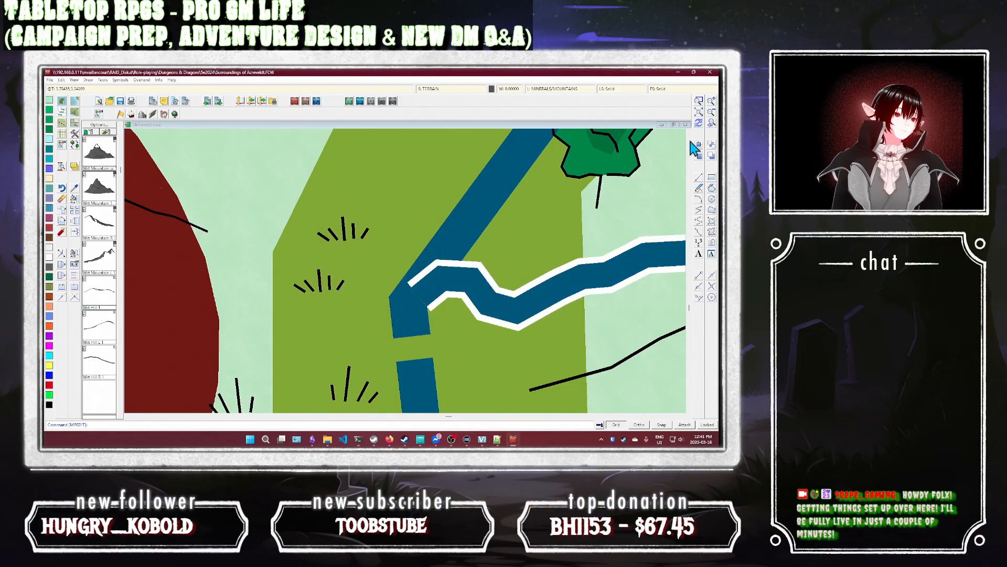
Step: Increase the line width of the main river's segment south of the gap
click(418, 391)
right_click(417, 386)
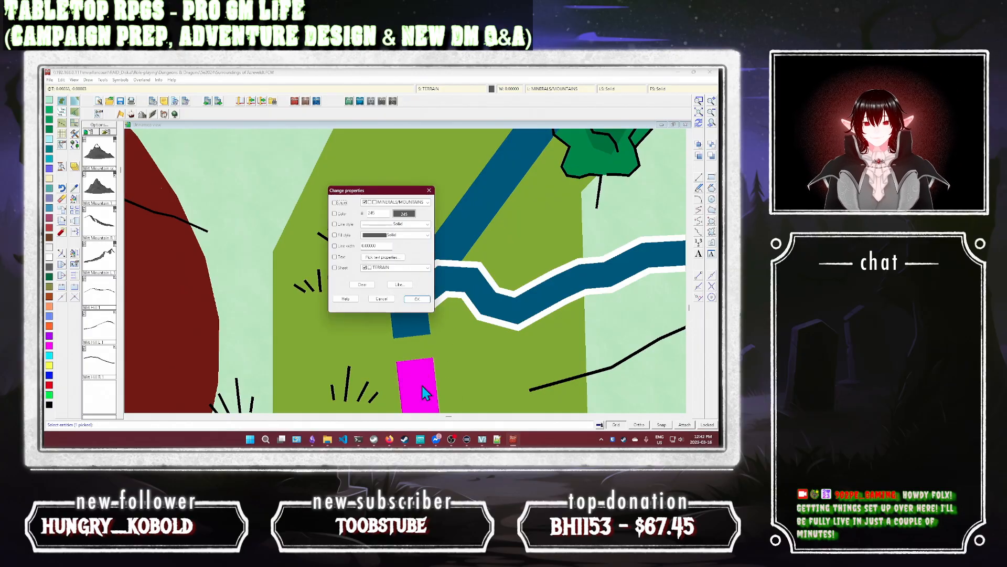
click(335, 246)
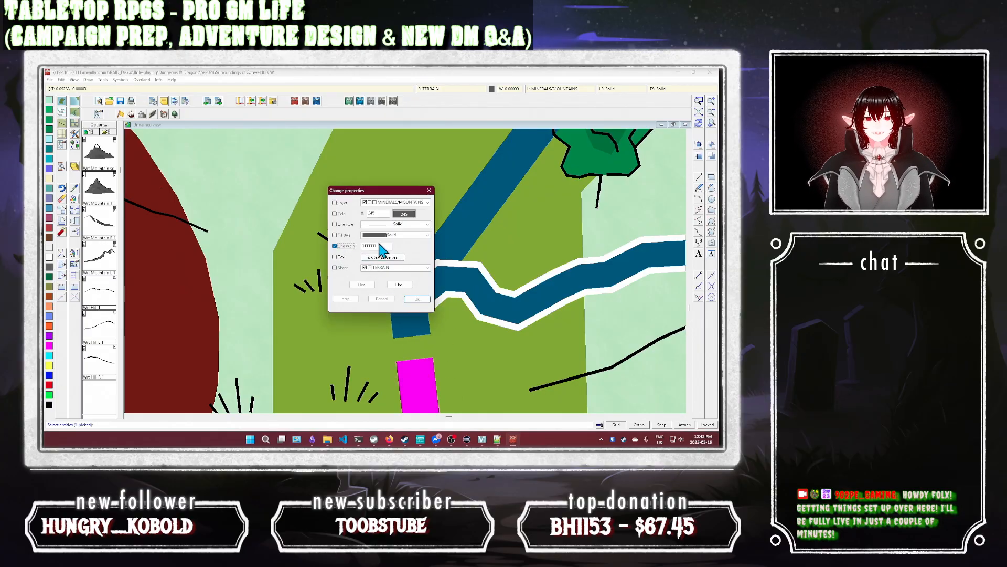
double_click(368, 245)
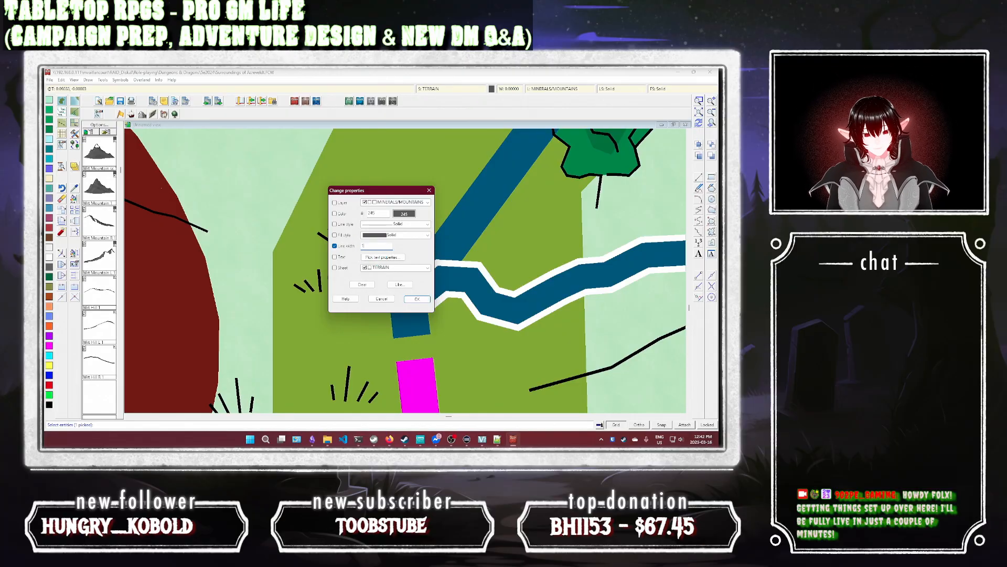
click(412, 299)
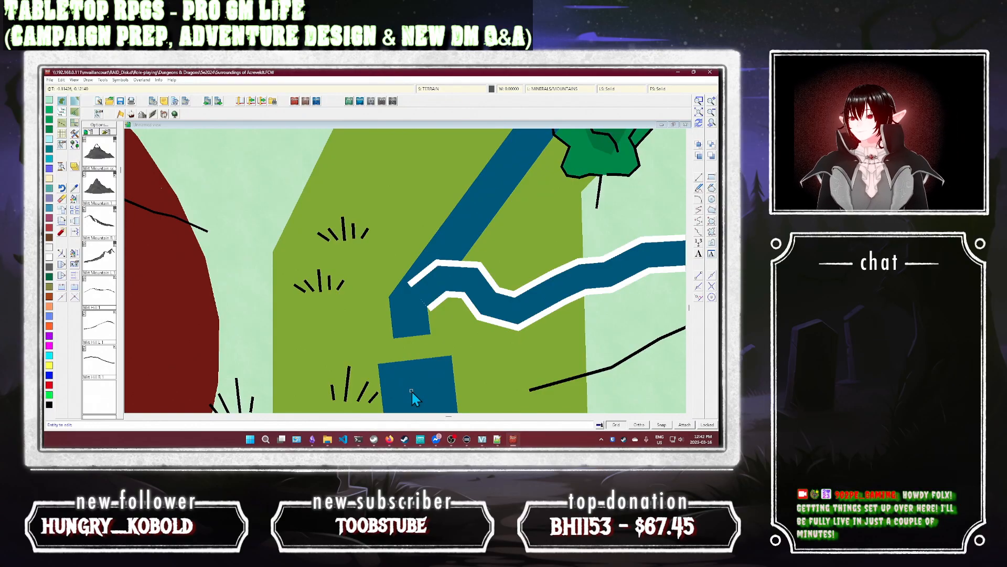
Step: Stretch the upper end of the widened river segment north to close the gap at the tributary junction
click(60, 256)
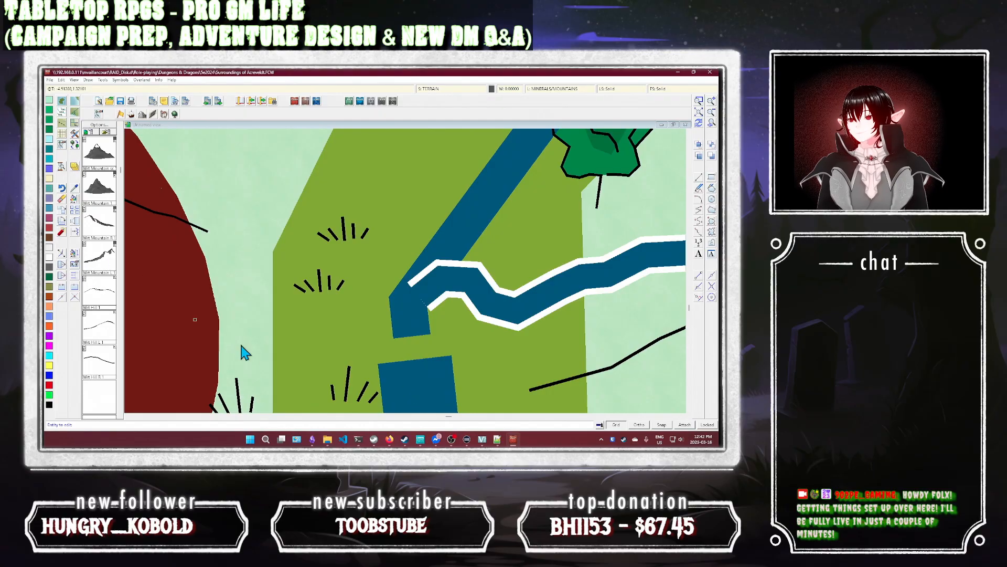
click(421, 399)
click(422, 387)
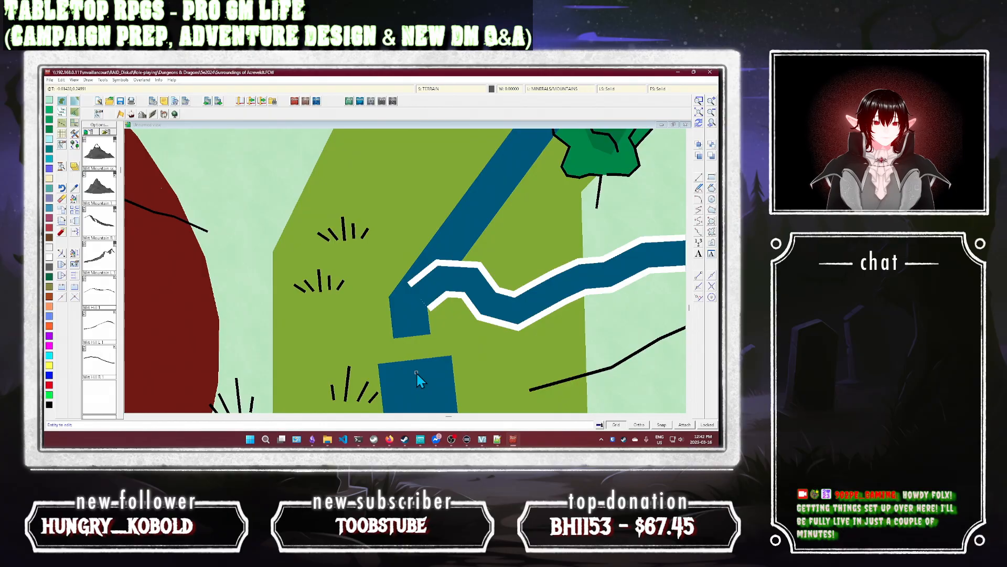
click(413, 308)
right_click(412, 311)
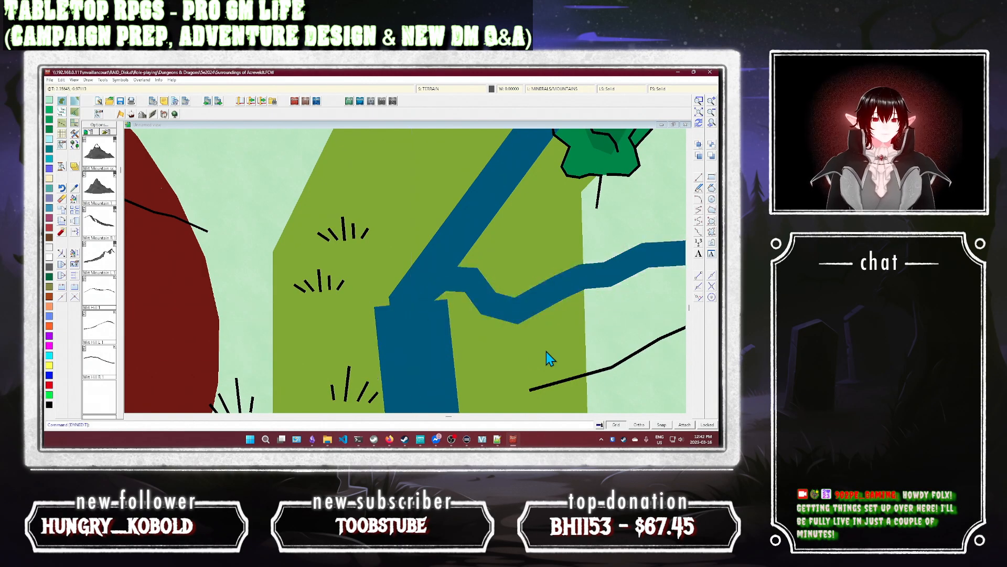
Step: Draw a Terrain Default, Valley area around the tributary's western stretch, starting at the main river junction, and save the map
click(711, 113)
click(710, 113)
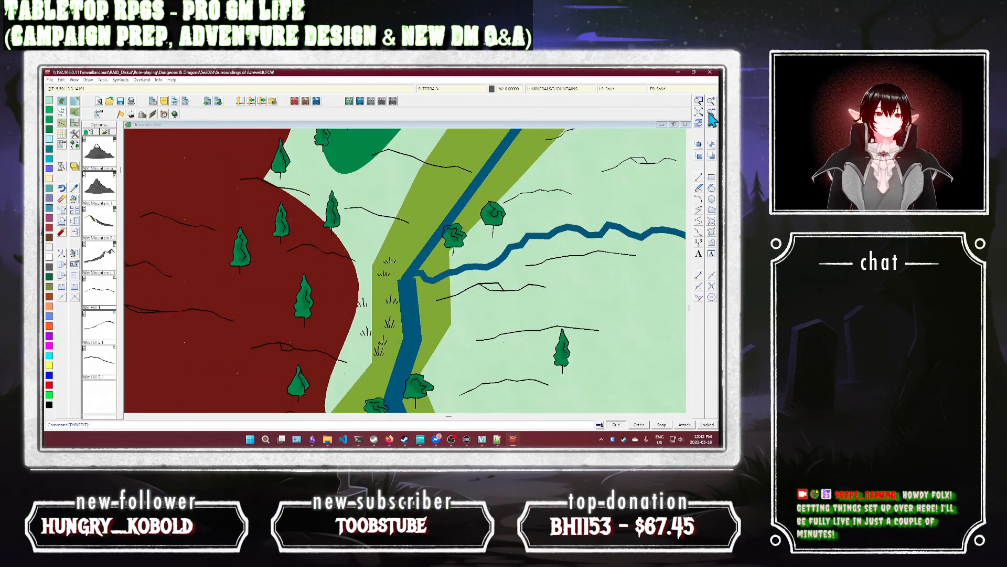
click(710, 112)
click(709, 113)
click(709, 112)
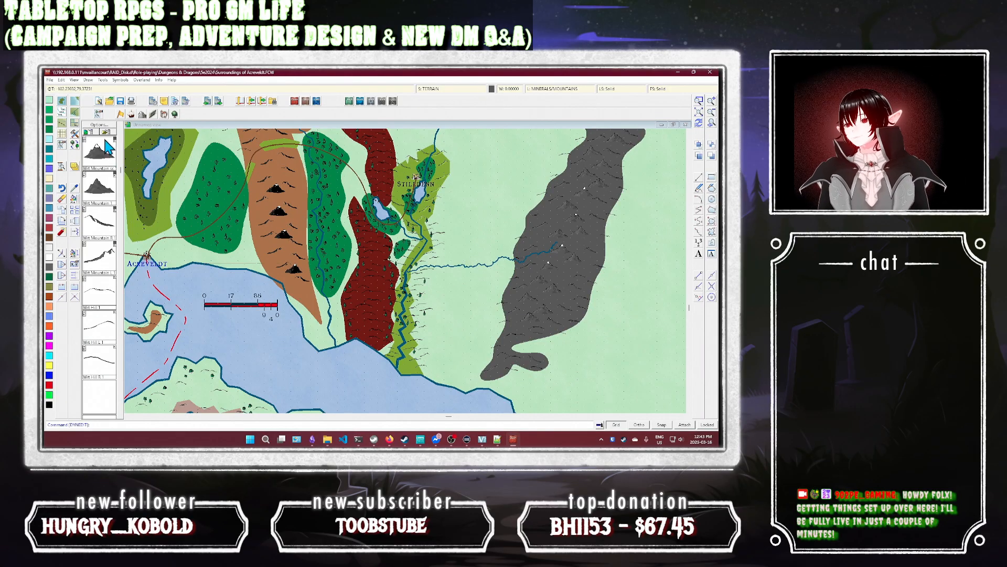
click(76, 138)
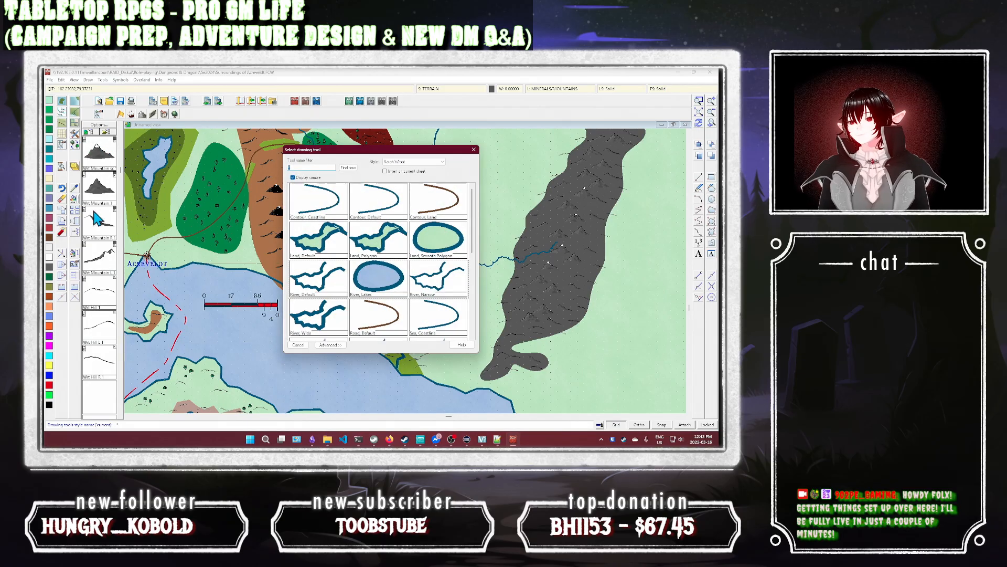
scroll(380, 251, down, 3)
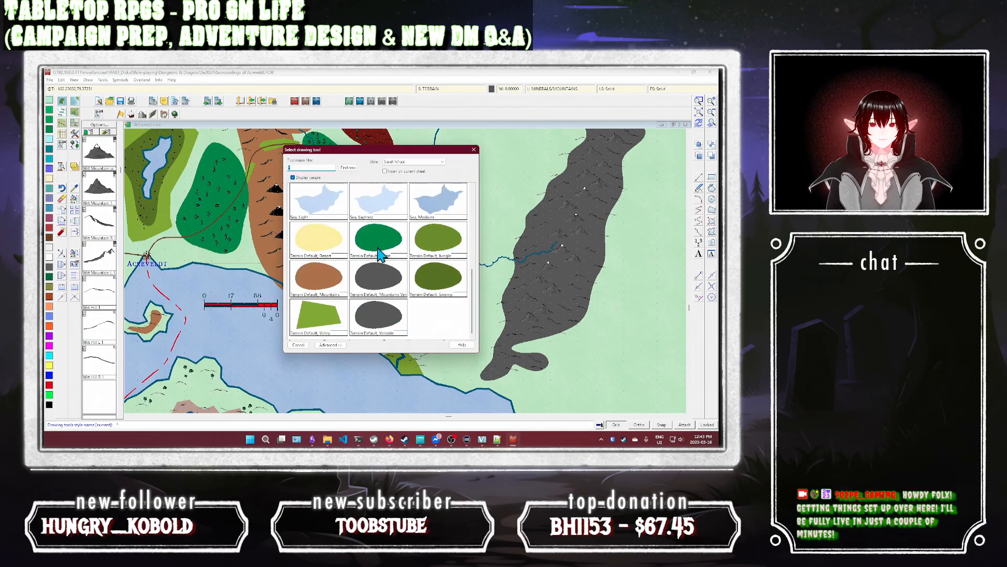
double_click(329, 325)
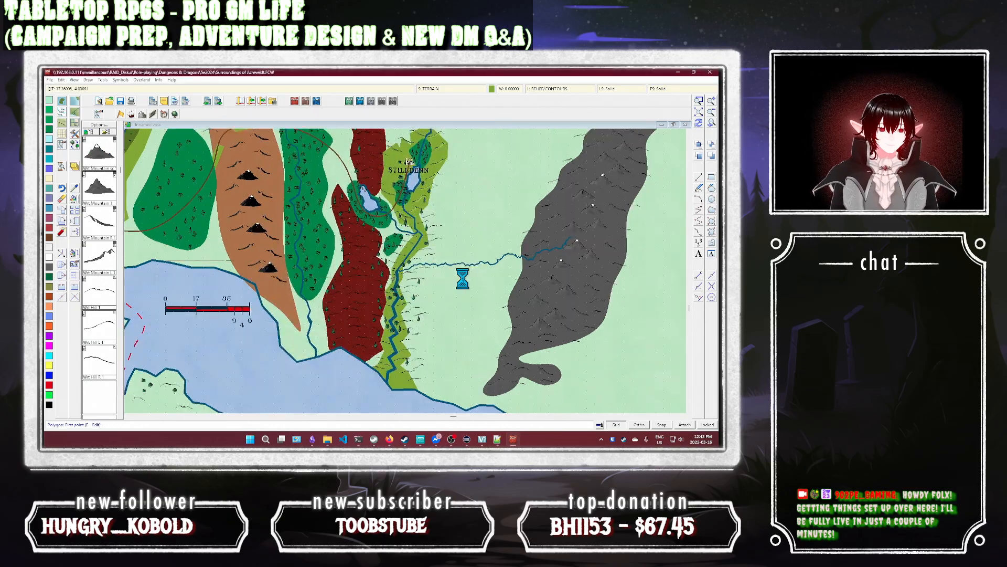
scroll(462, 278, up, 3)
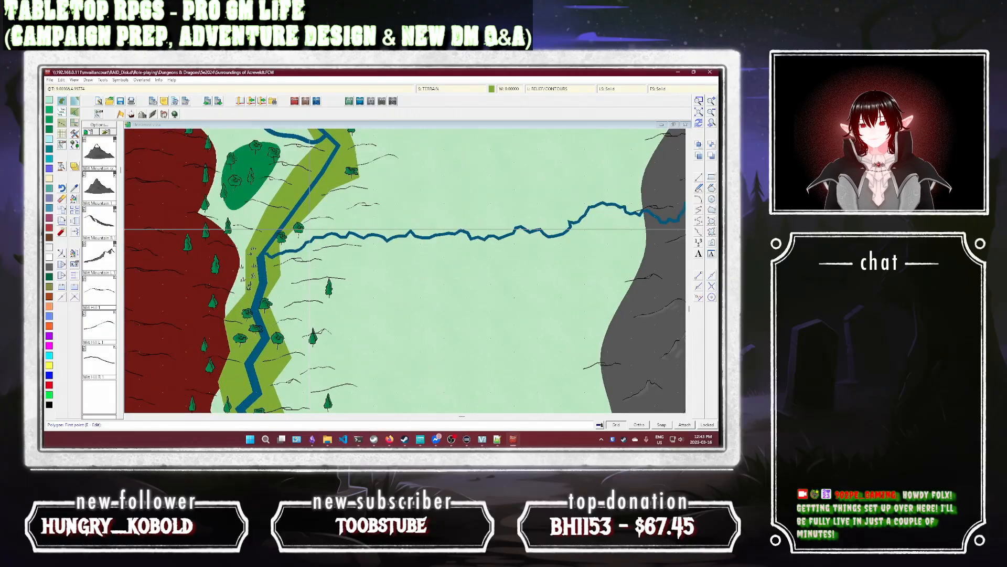
click(271, 233)
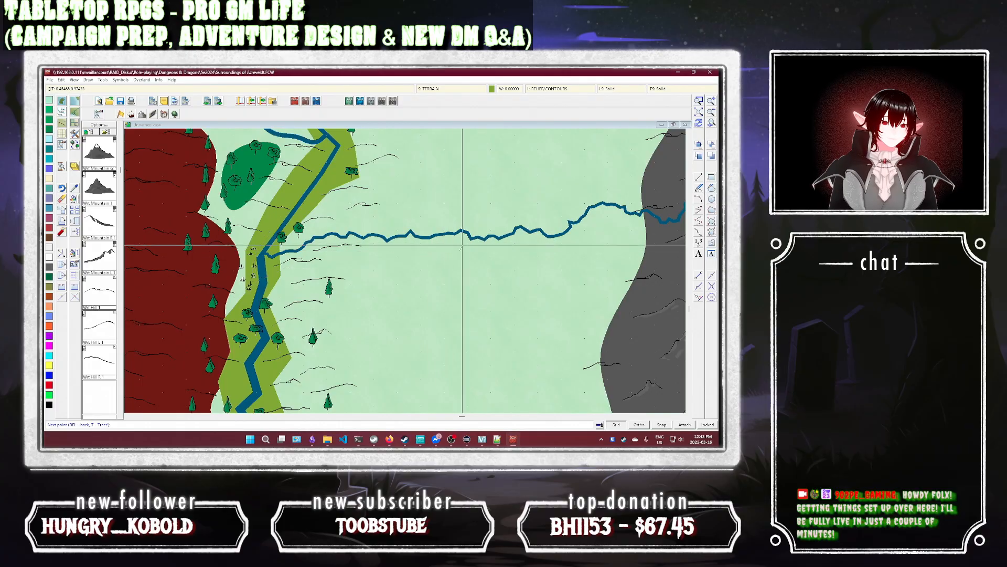
click(460, 249)
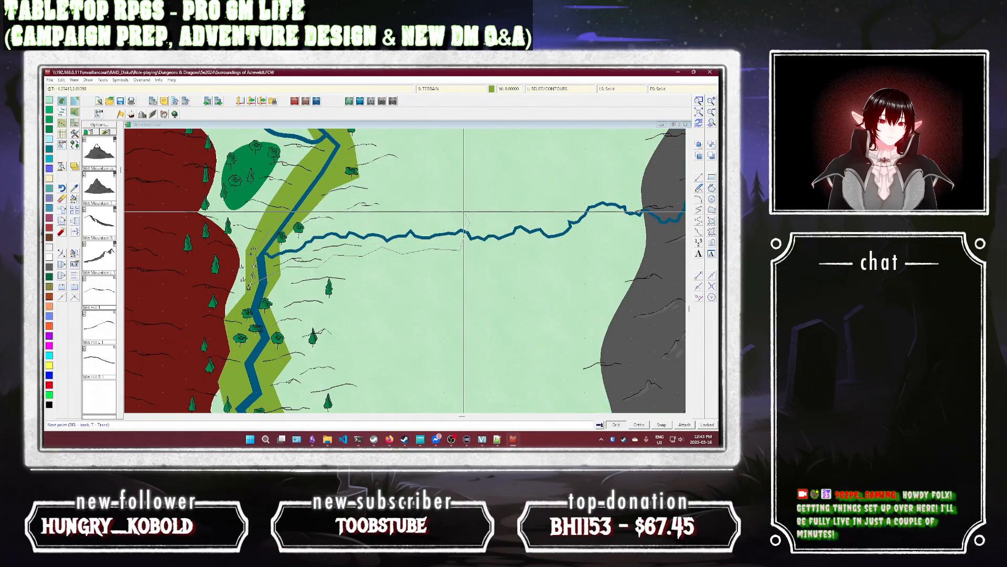
click(462, 213)
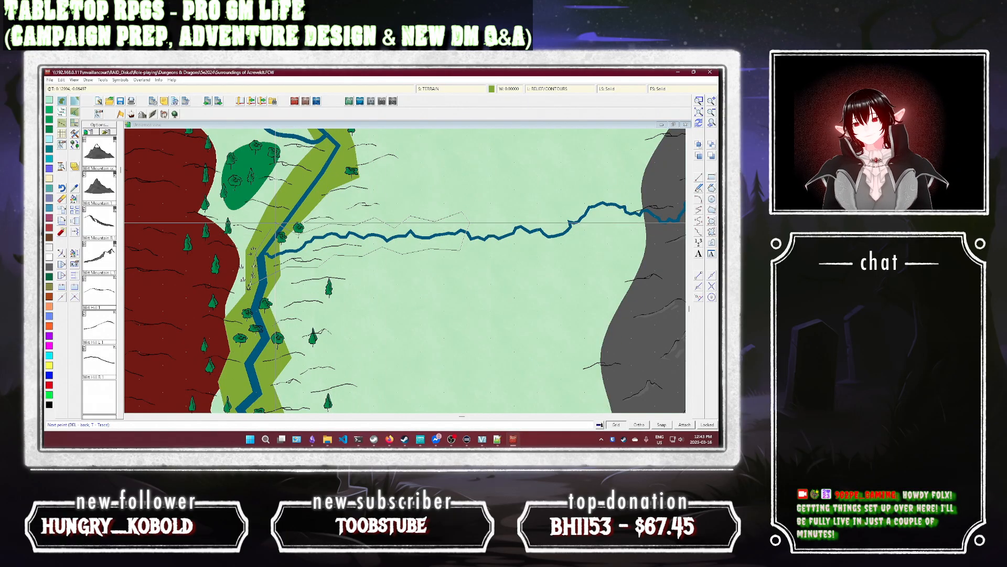
right_click(278, 223)
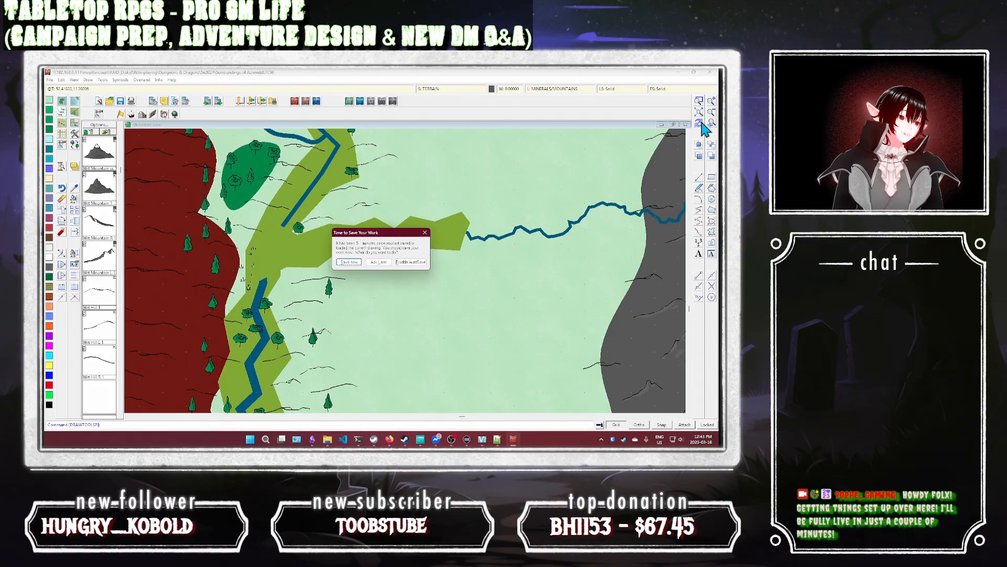
click(349, 261)
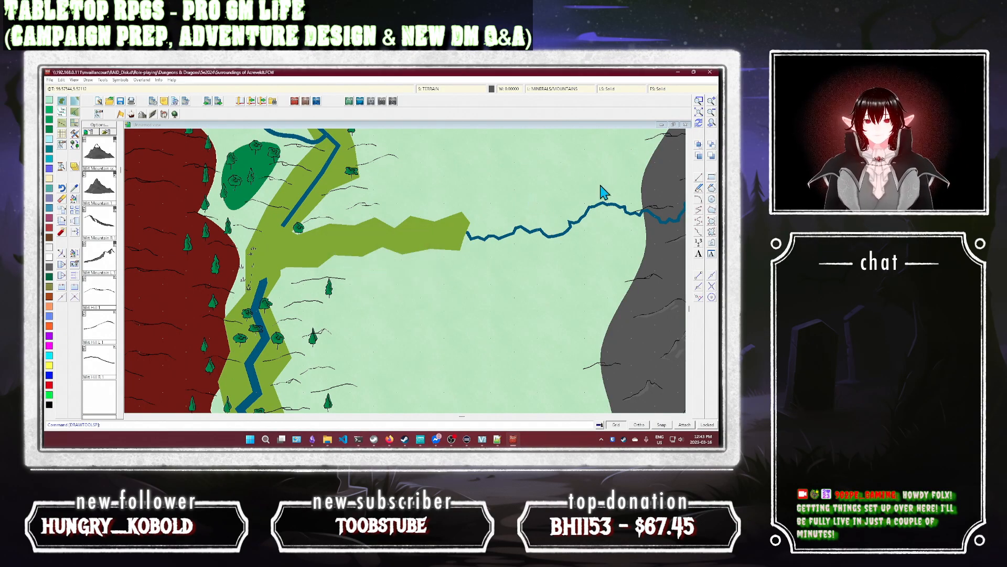
click(699, 122)
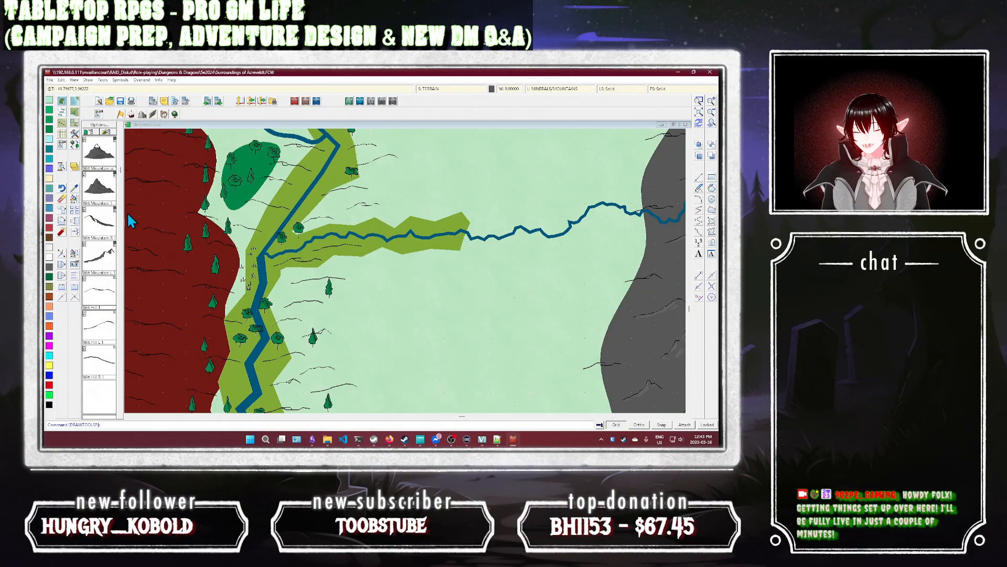
Step: Move the hill lines overlapping the new valley on the tributary's south side farther east
click(61, 220)
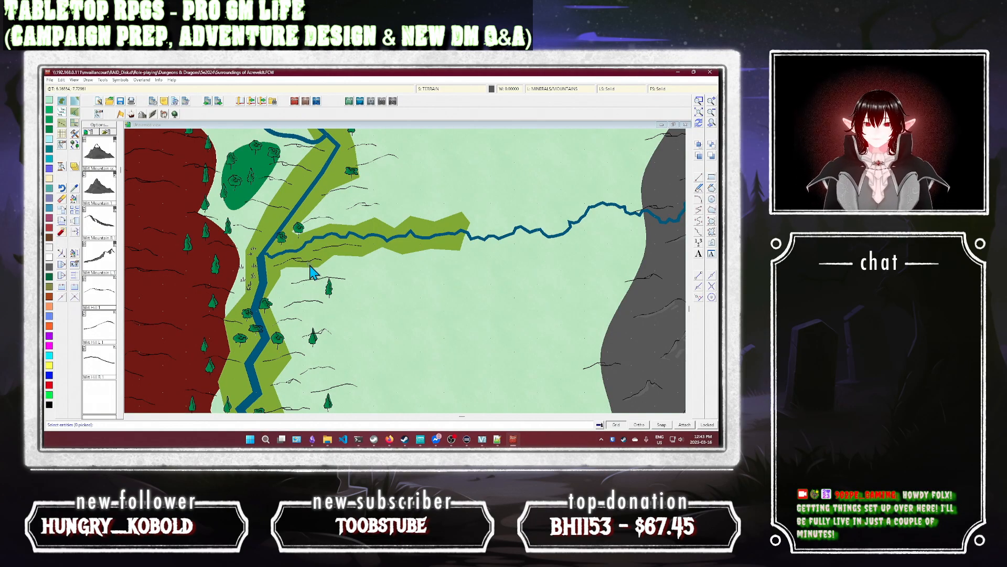
right_click(309, 267)
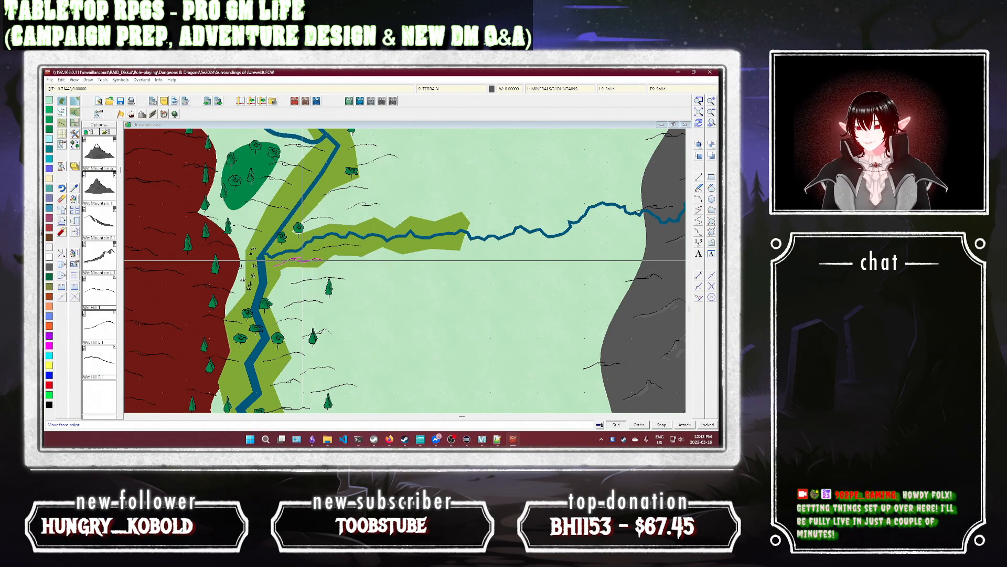
click(299, 261)
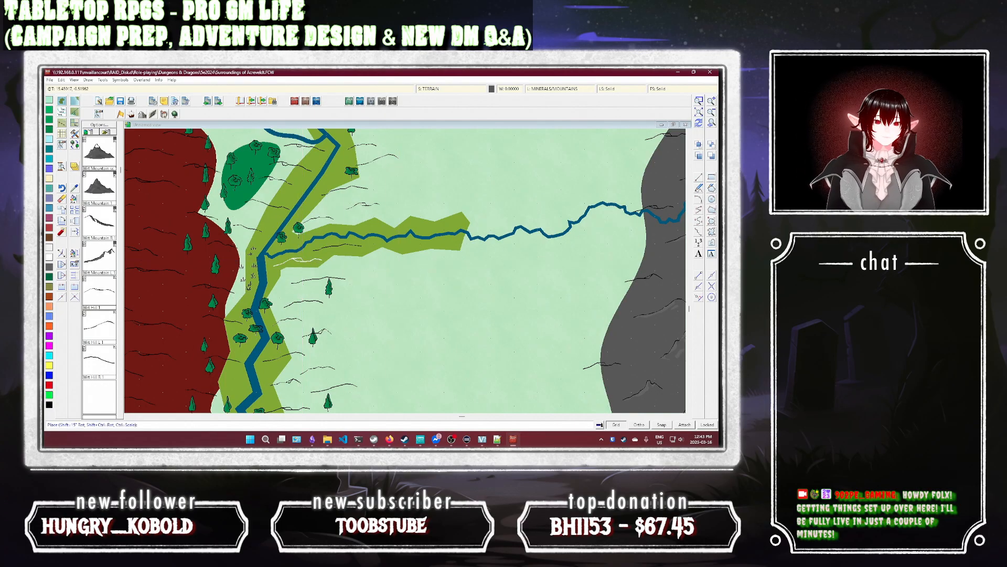
click(365, 261)
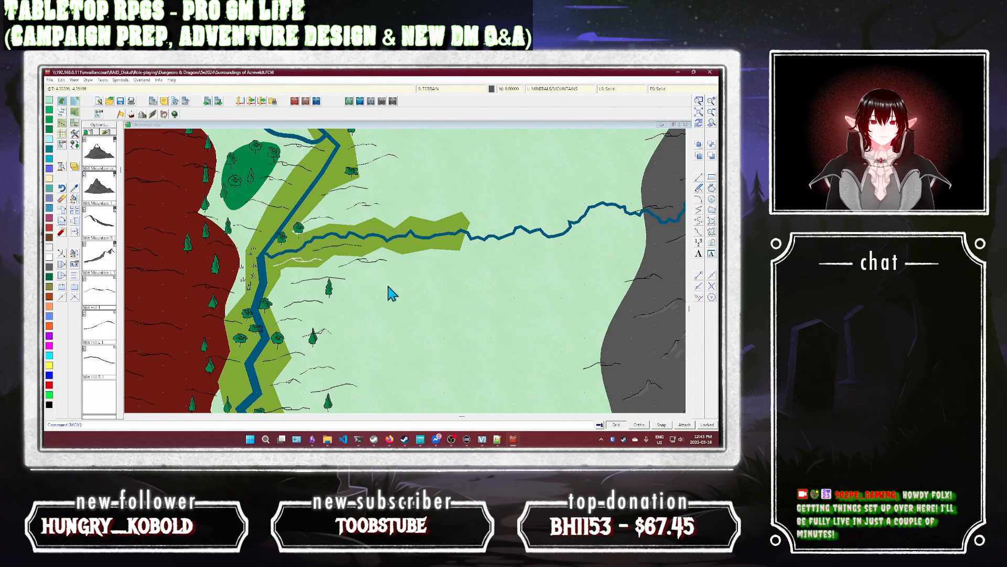
click(345, 245)
right_click(344, 245)
click(344, 245)
click(428, 258)
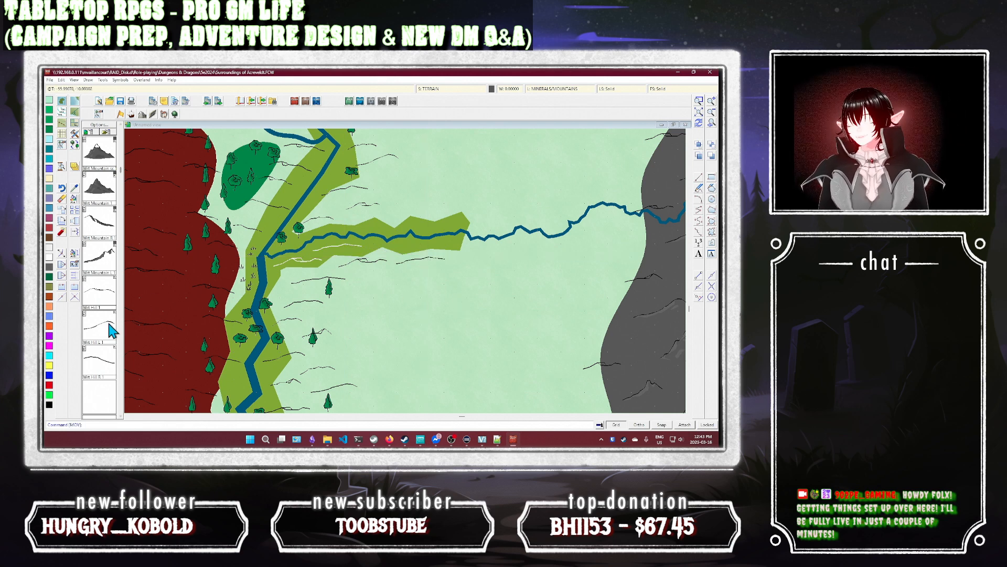
Step: Place hill symbols along the north and south sides of the tributary valley and save the map
click(100, 301)
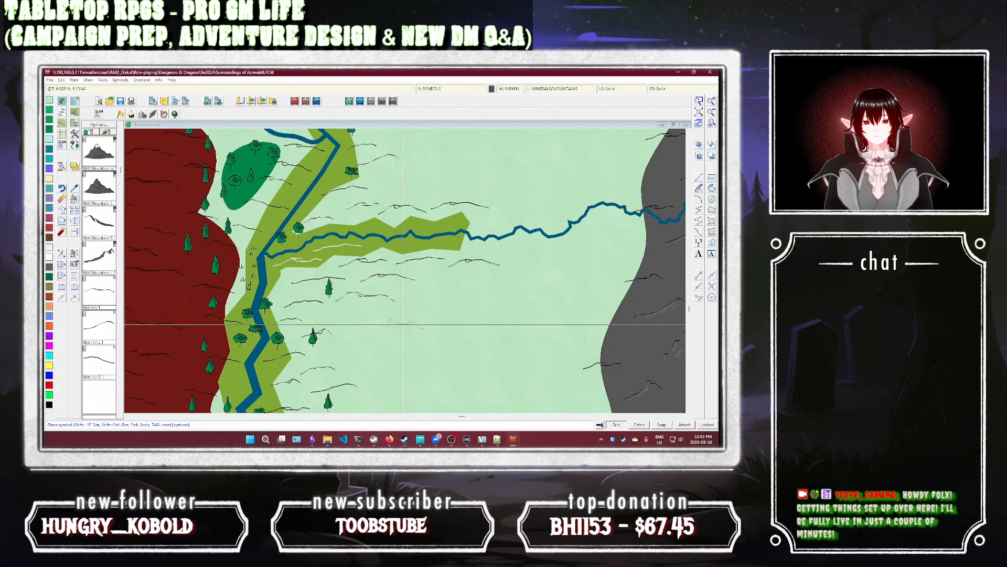
click(400, 183)
key(Escape)
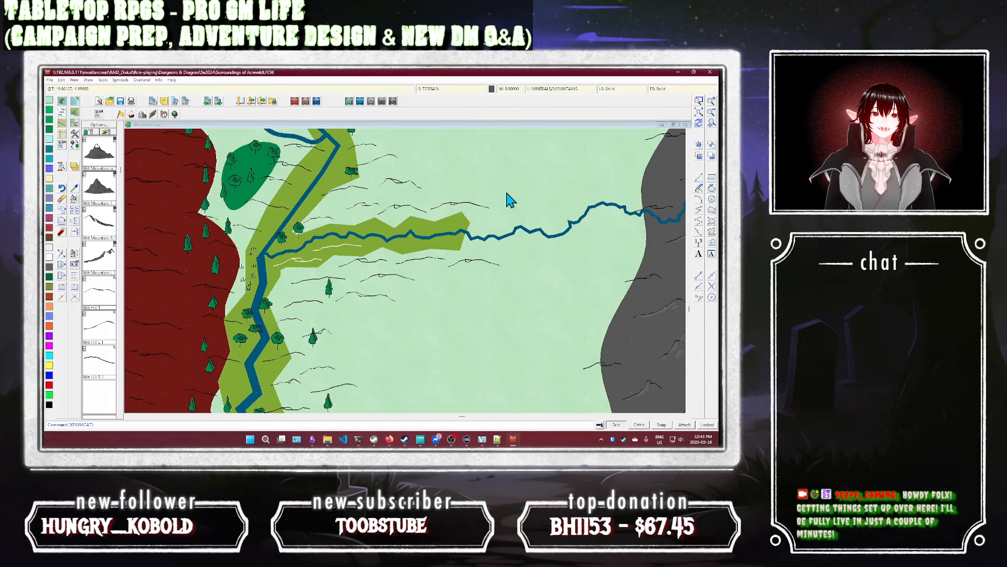
key(ctrl+s)
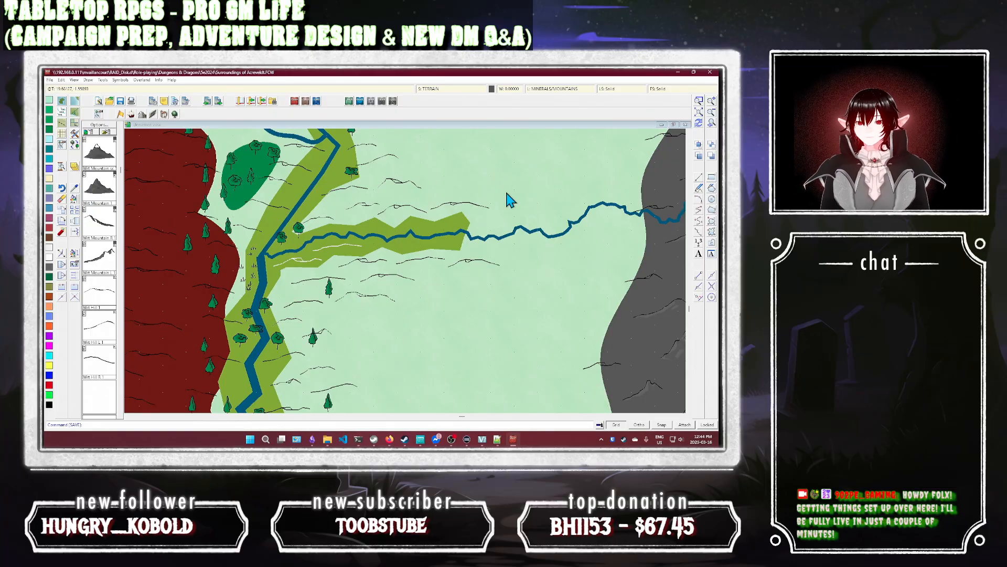
Step: Activate the sheet effects for the drawing and apply them
click(449, 89)
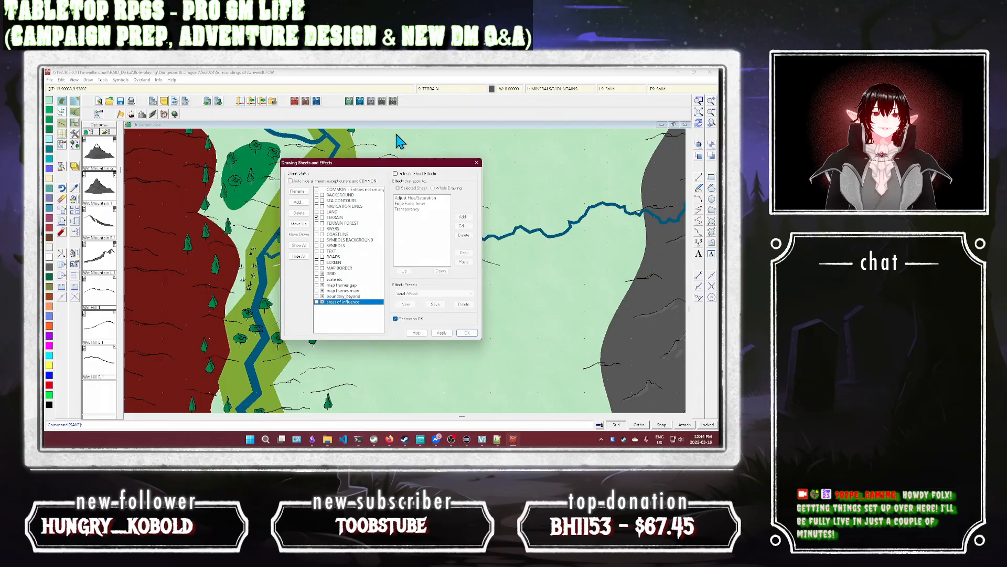
click(395, 173)
click(443, 333)
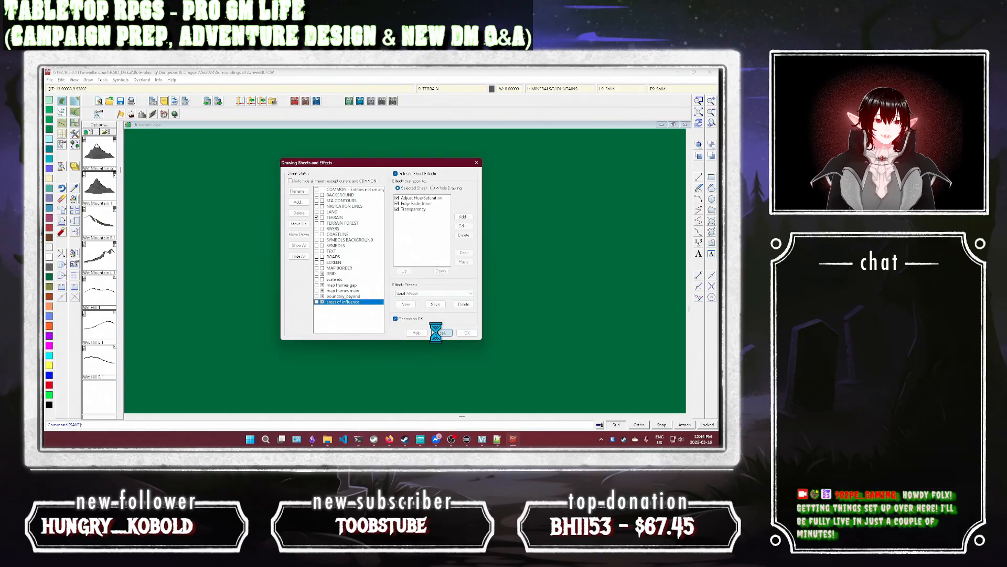
click(467, 332)
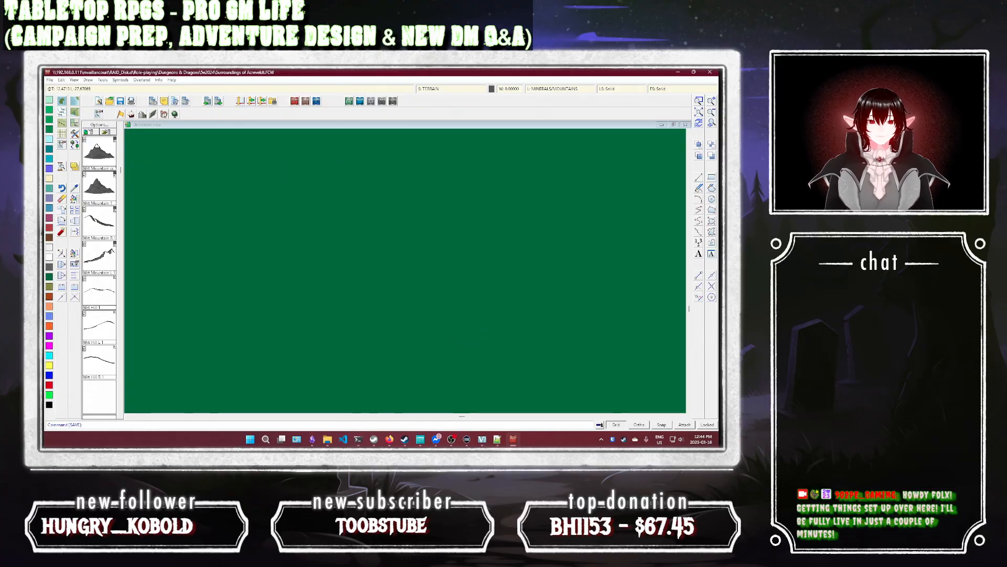
Step: Draw an irregular lake north of Stilldenn, between the river's northern end and the orange lake region, with the lake drawing tool
click(707, 111)
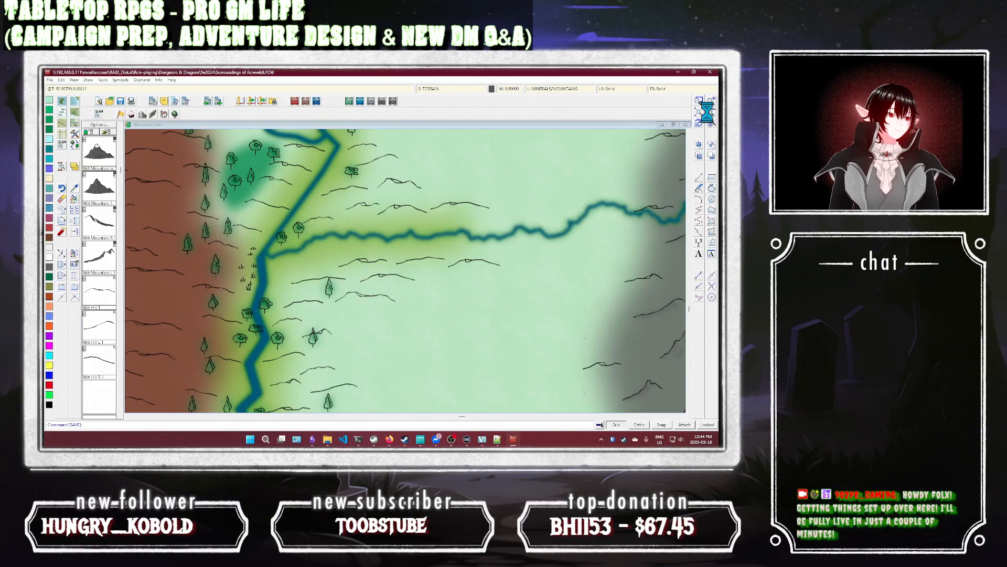
click(710, 112)
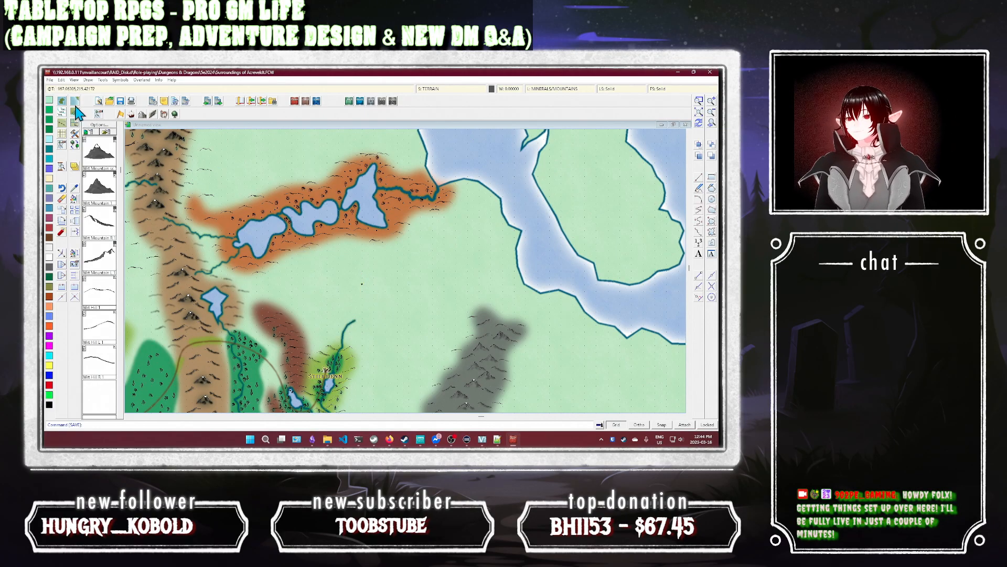
click(73, 134)
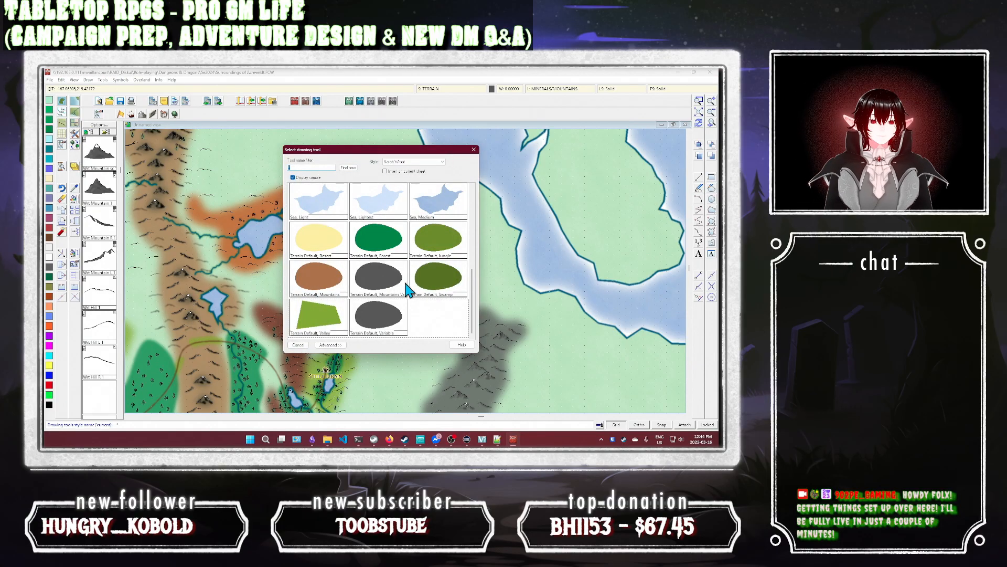
scroll(407, 289, up, 5)
scroll(408, 291, down, 3)
scroll(409, 294, up, 3)
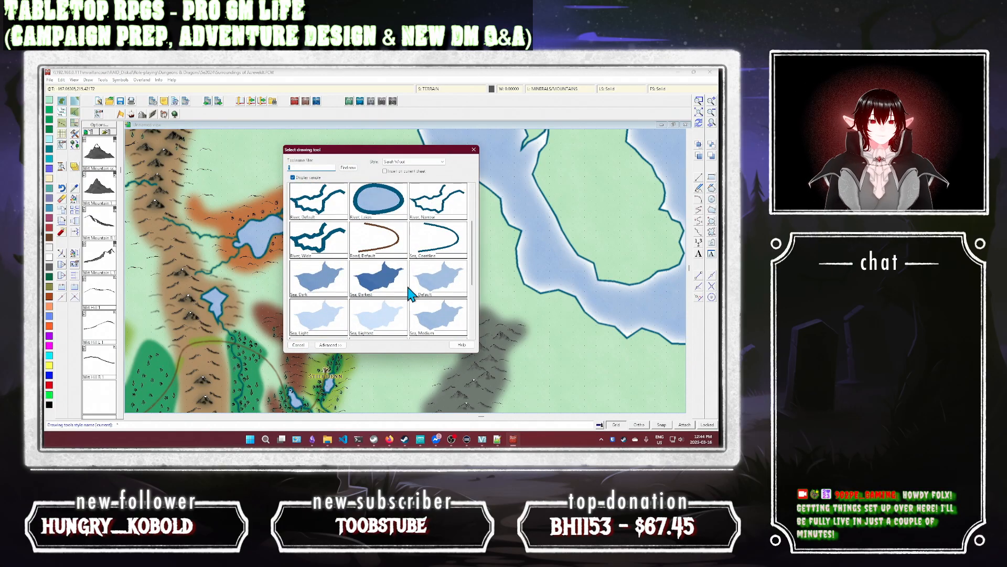
scroll(409, 293, down, 3)
scroll(410, 294, up, 3)
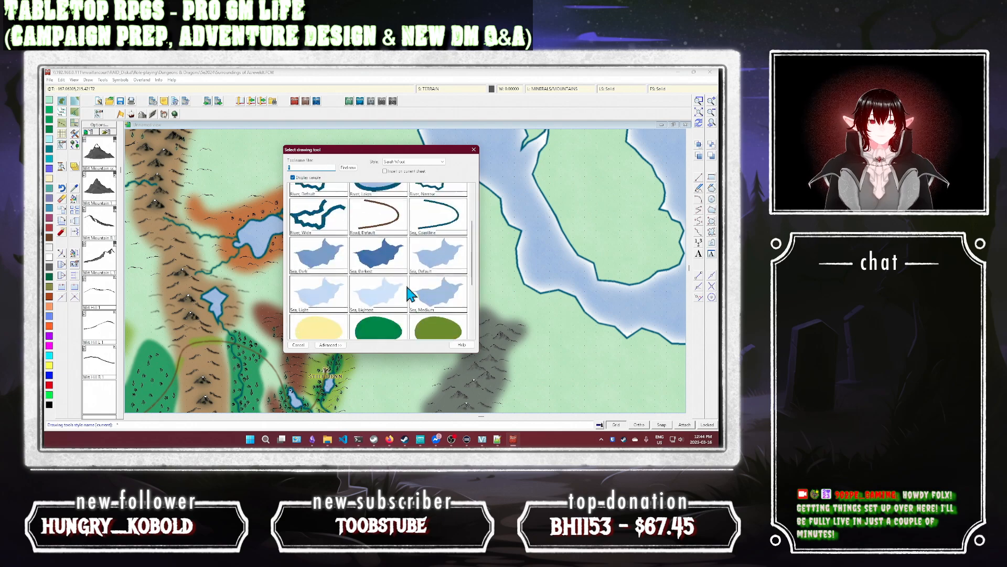
double_click(371, 211)
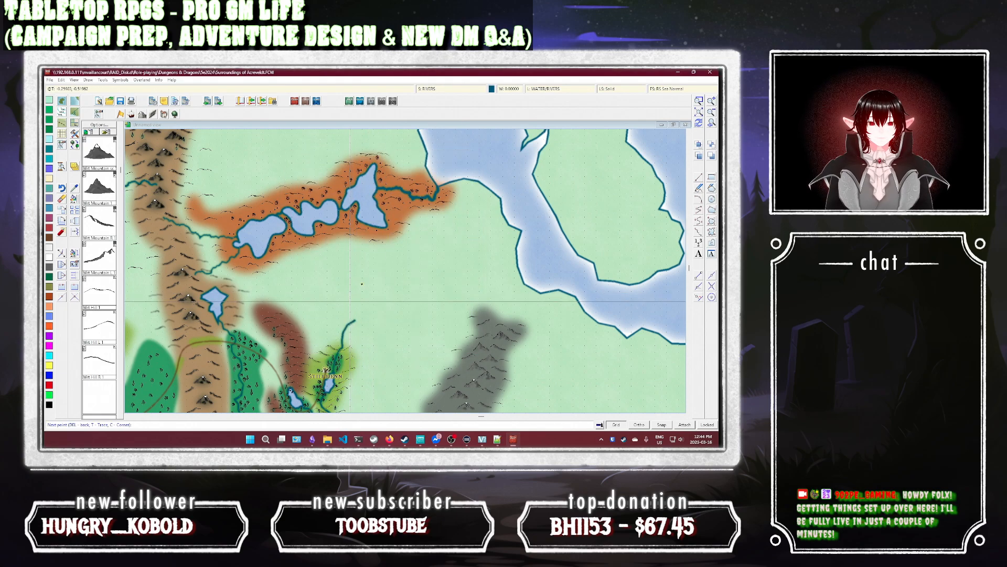
click(361, 309)
click(381, 303)
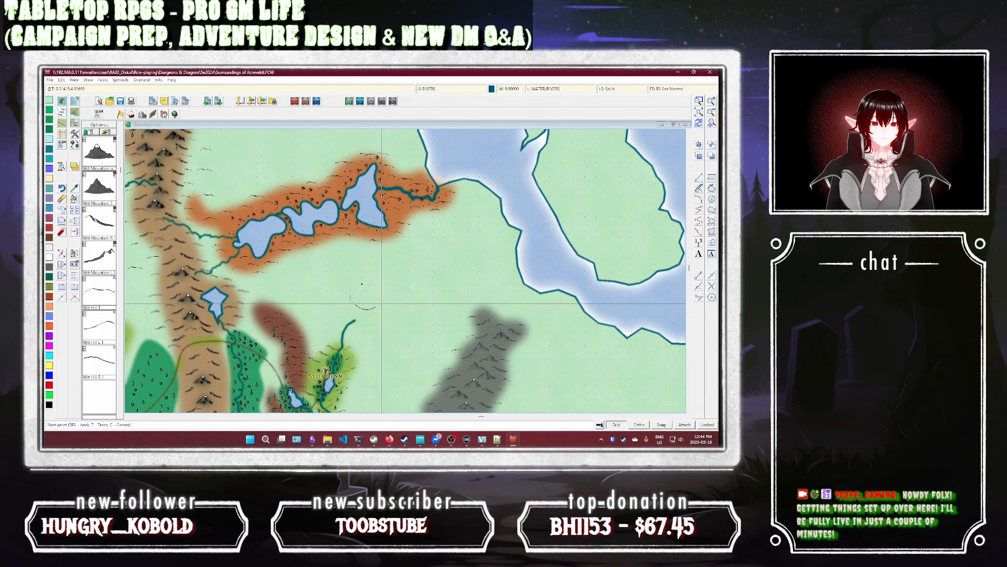
click(370, 298)
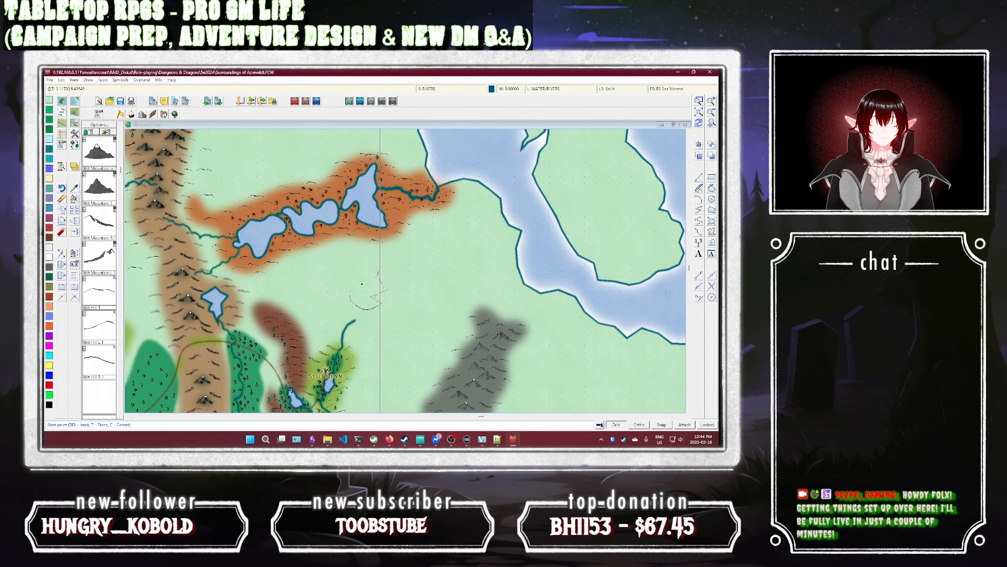
click(388, 288)
click(379, 267)
click(365, 260)
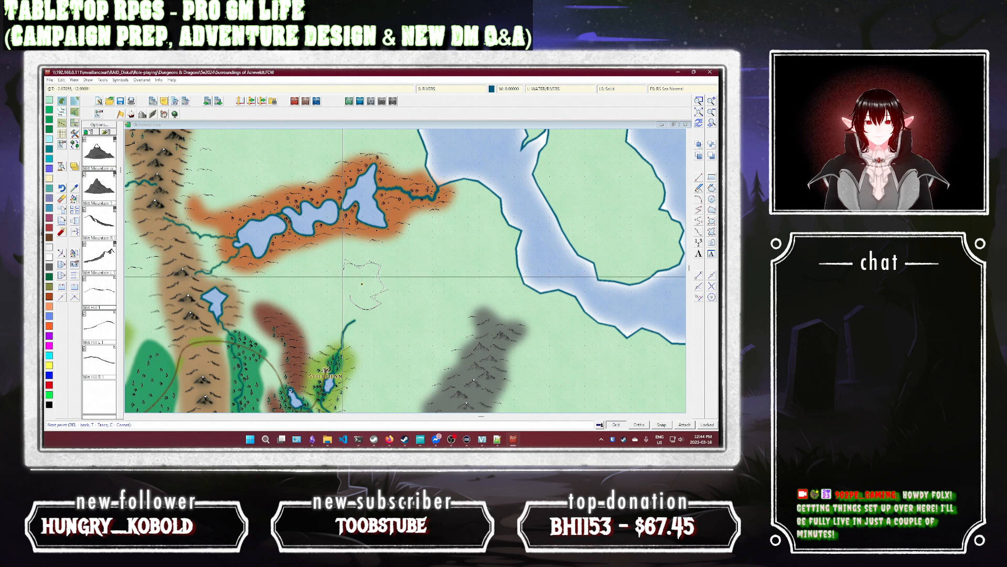
click(346, 265)
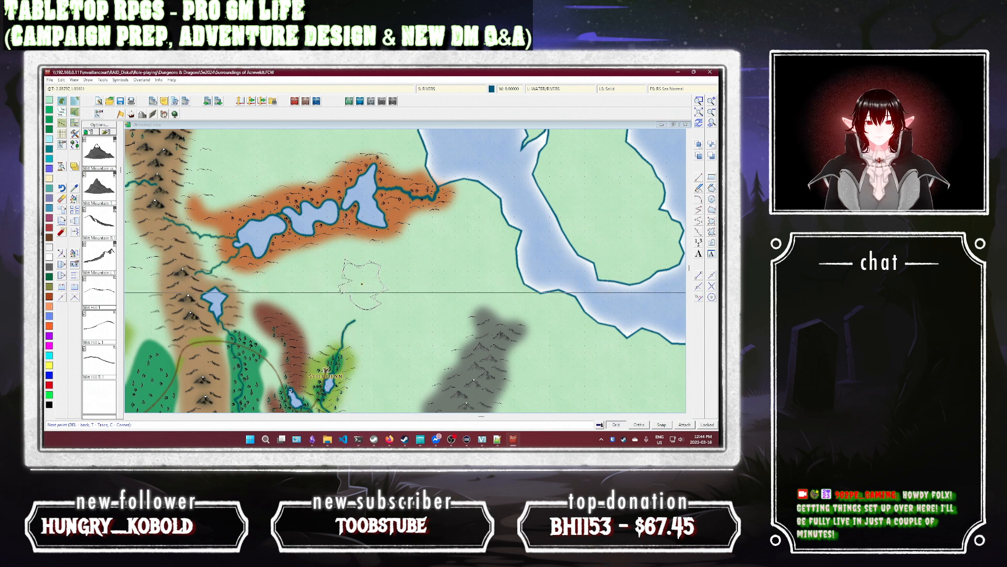
right_click(345, 292)
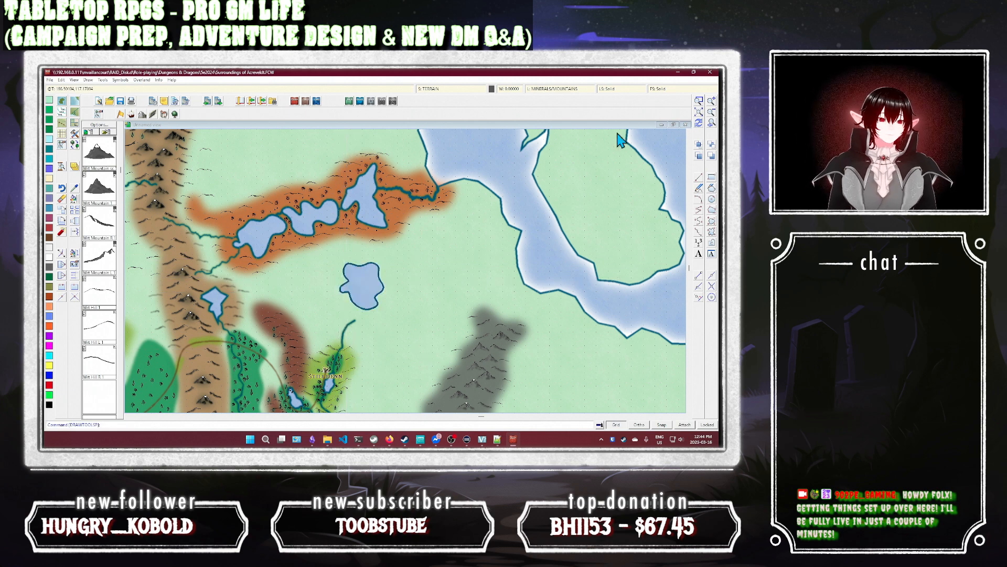
click(698, 124)
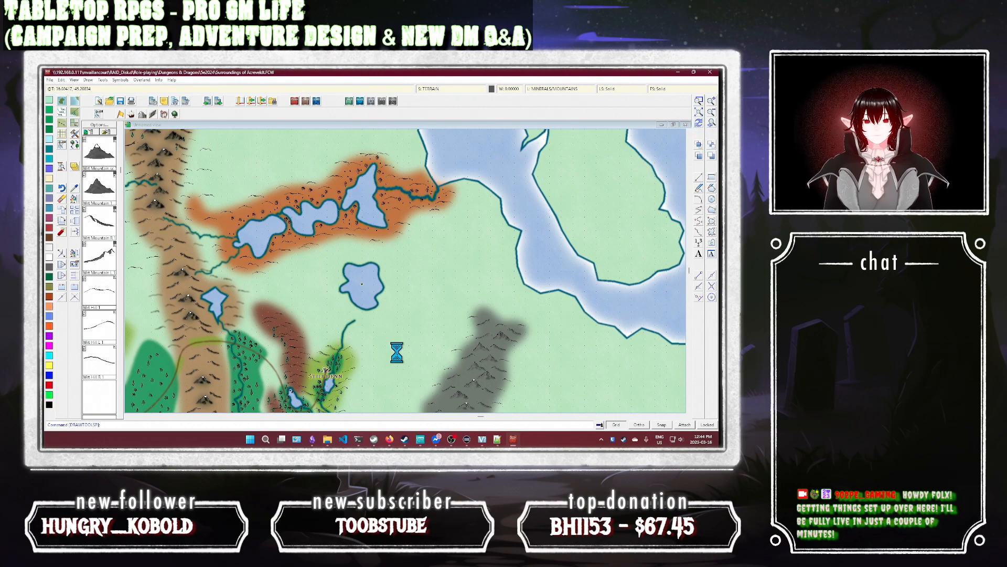
Step: Deactivate the sheet effects for the drawing
scroll(396, 355, up, 1)
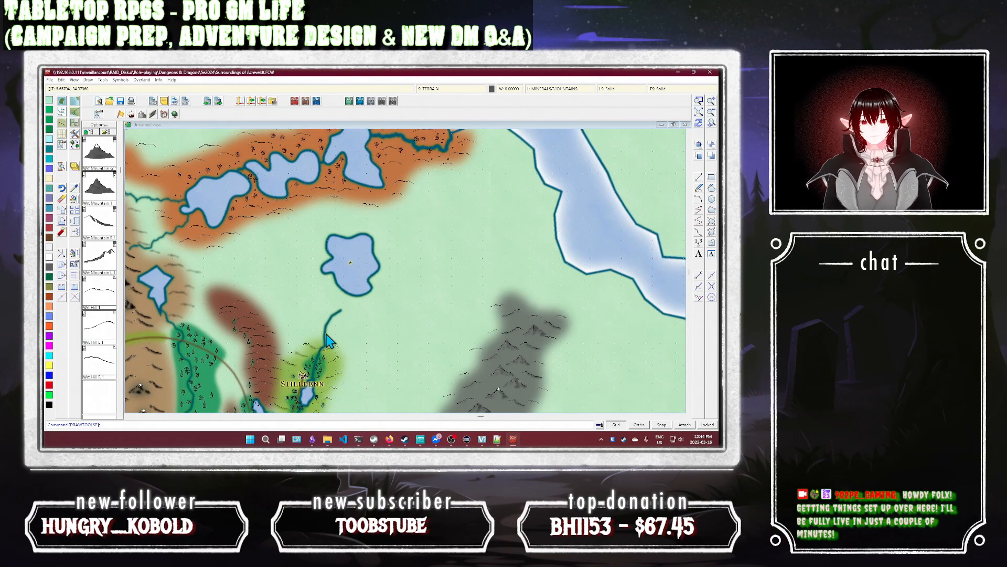
click(437, 90)
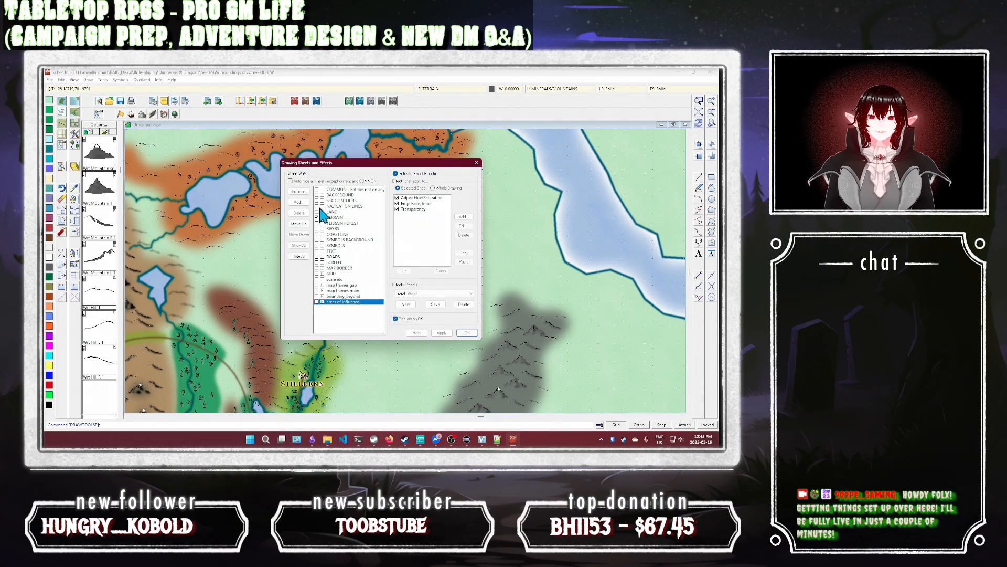
click(464, 335)
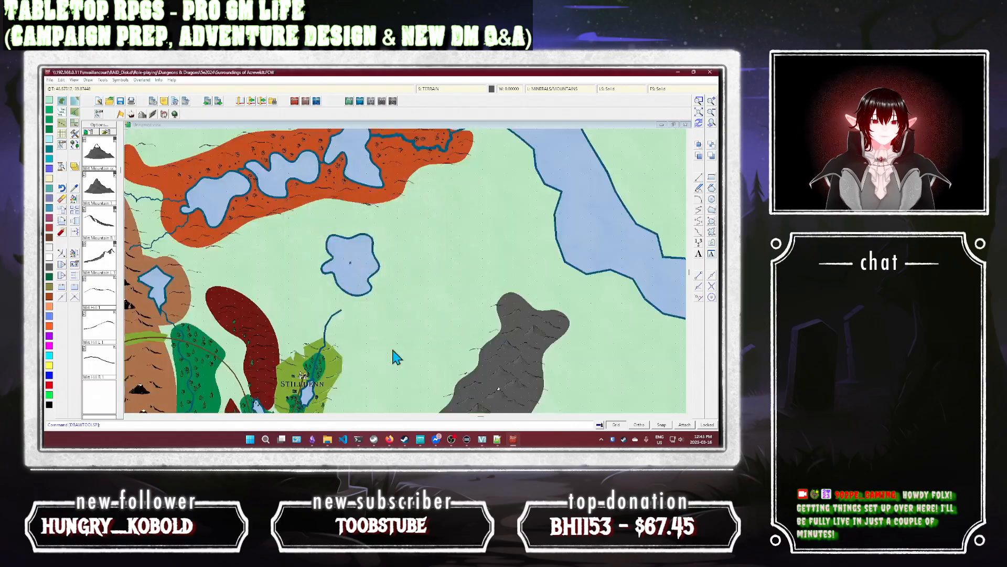
Step: Move the northern end node of the river above Stilldenn onto the southern shore of the new lake
click(700, 101)
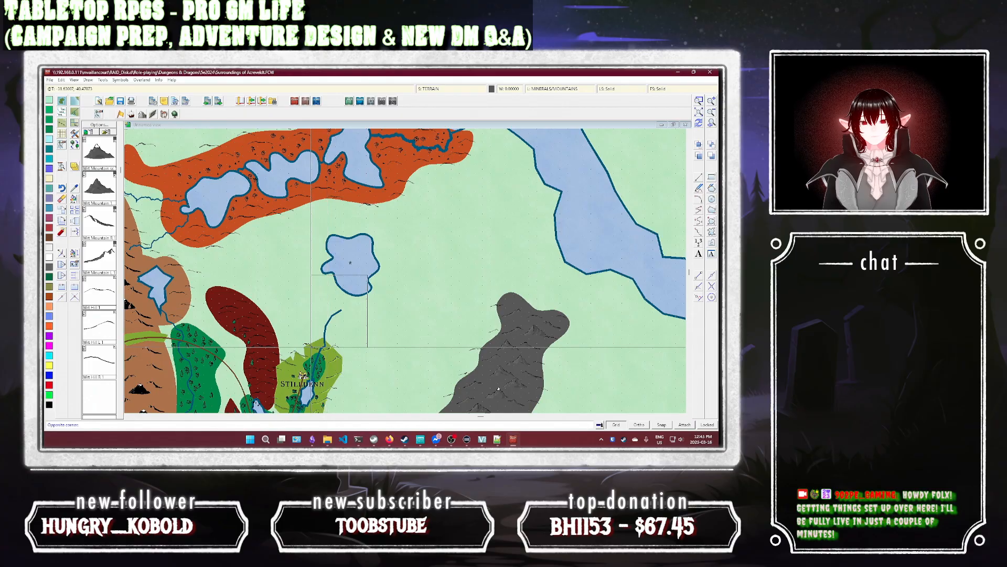
click(318, 347)
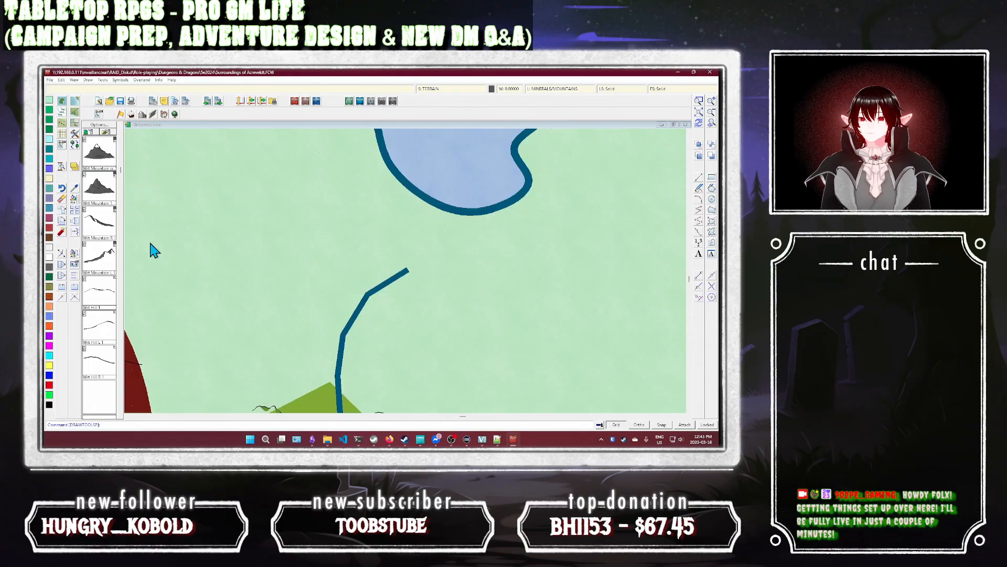
click(61, 264)
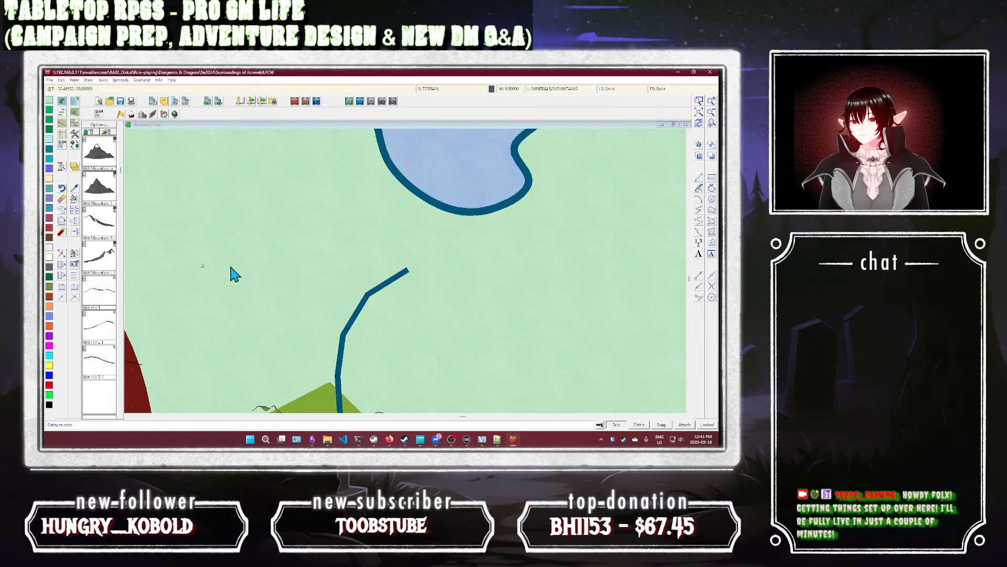
click(407, 271)
click(407, 271)
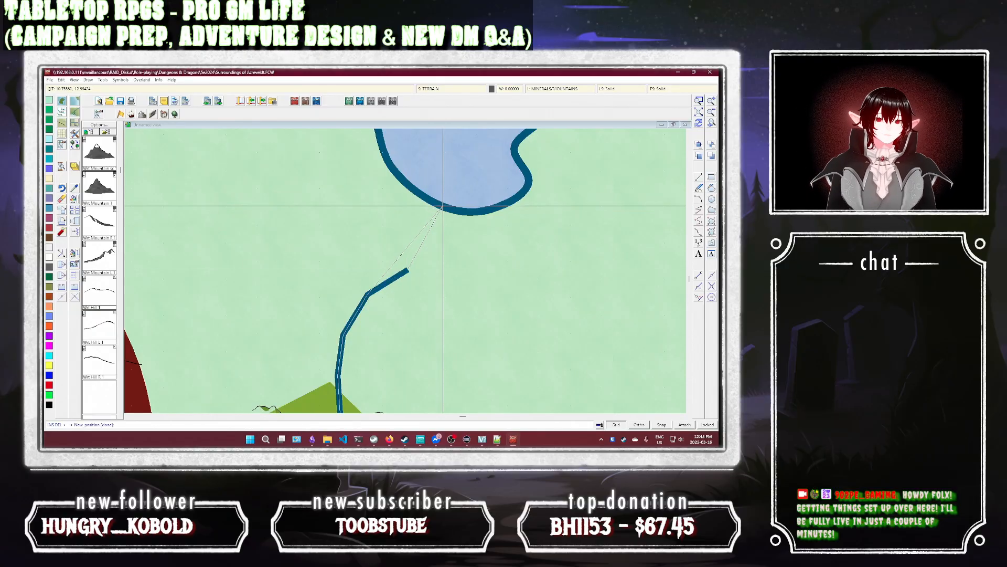
click(442, 206)
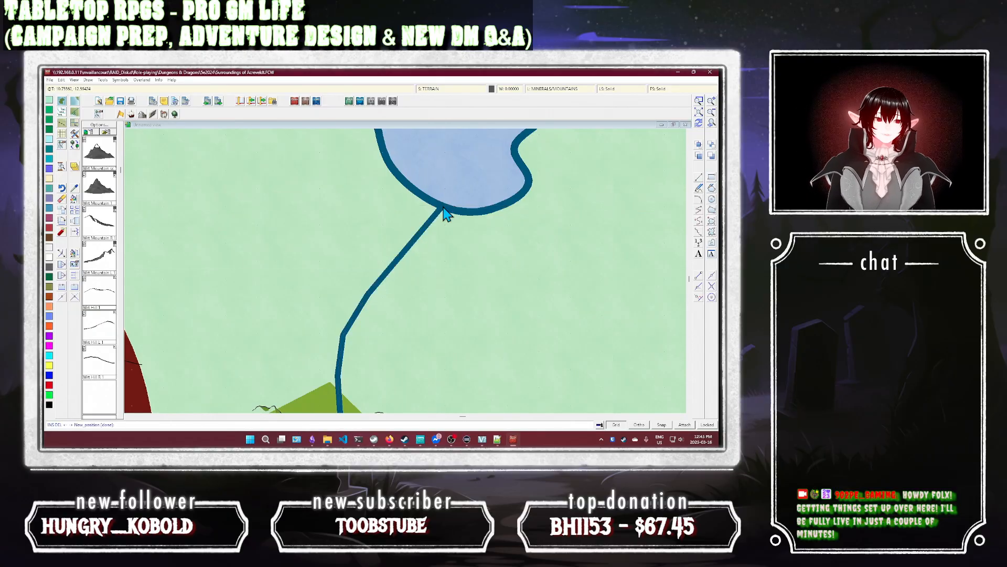
Step: Insert extra nodes in the river's straight section below the new lake to give it a zigzag course
click(61, 271)
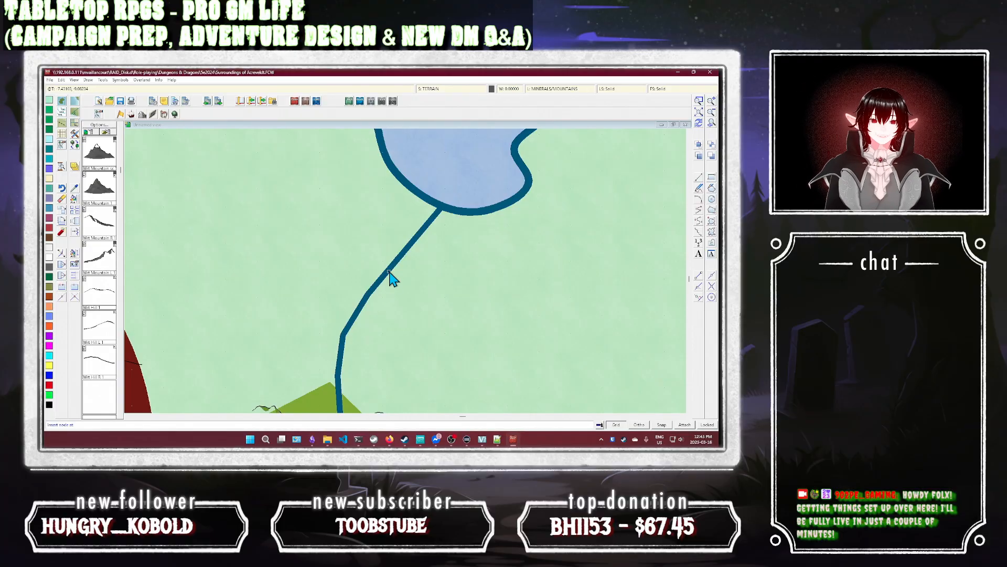
click(391, 277)
click(431, 292)
right_click(431, 292)
click(562, 278)
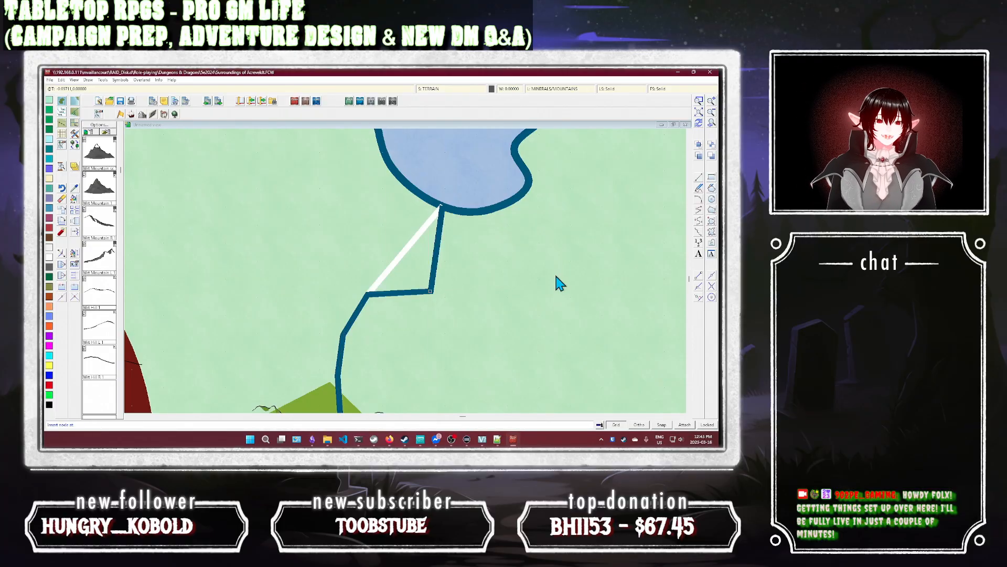
click(438, 254)
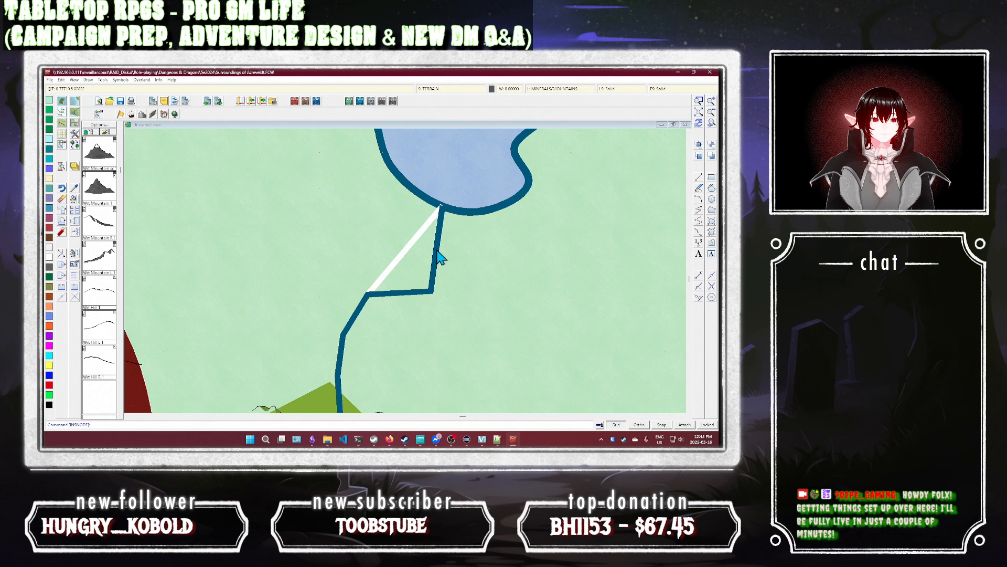
right_click(410, 243)
click(555, 297)
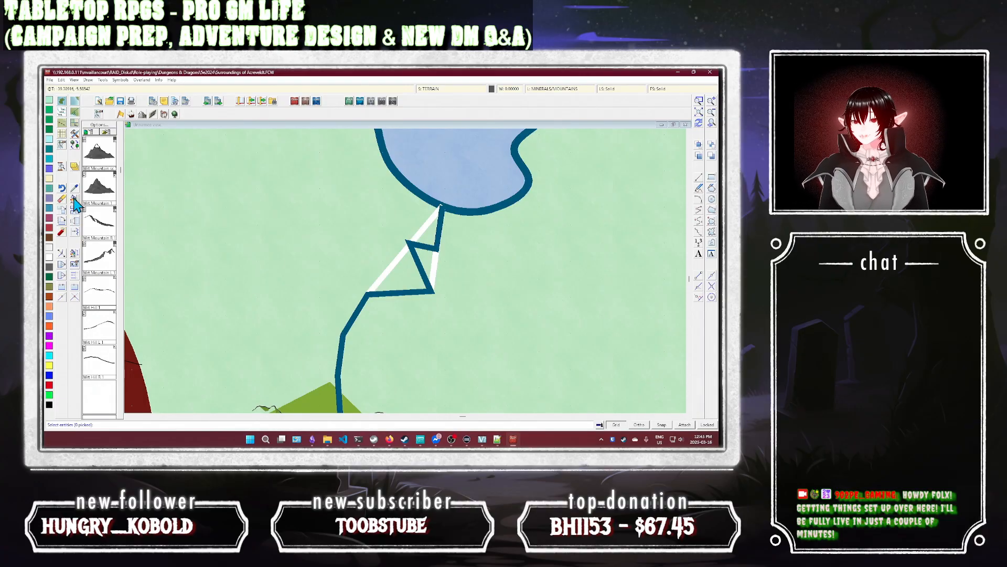
Step: Set the line width of the river between the new lake and Stilldenn to .5
click(389, 293)
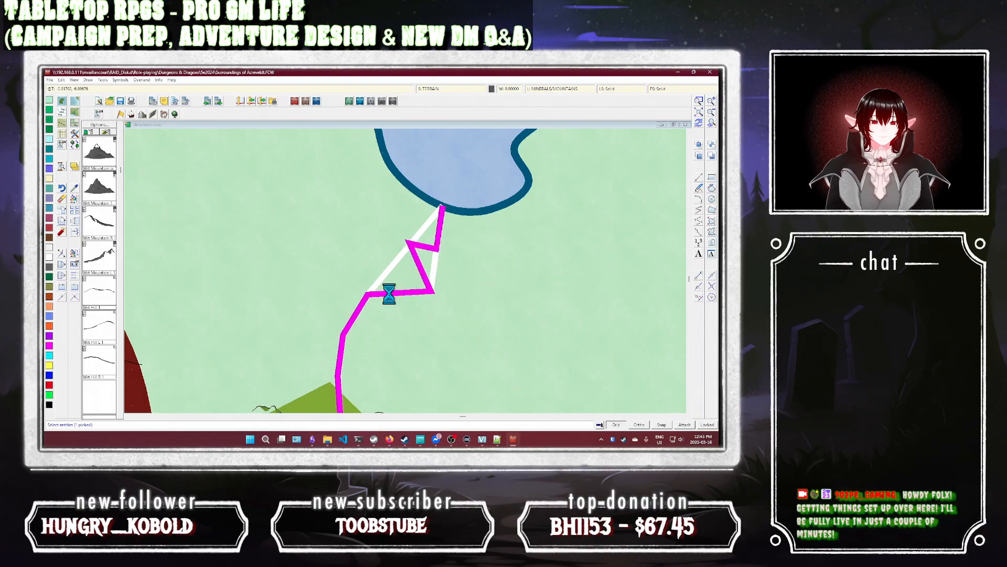
right_click(388, 293)
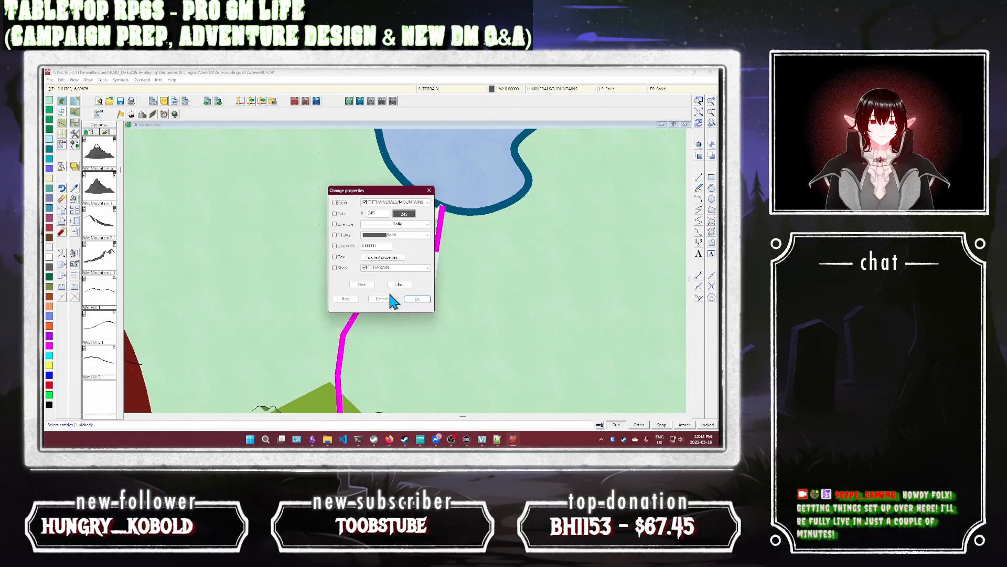
click(334, 246)
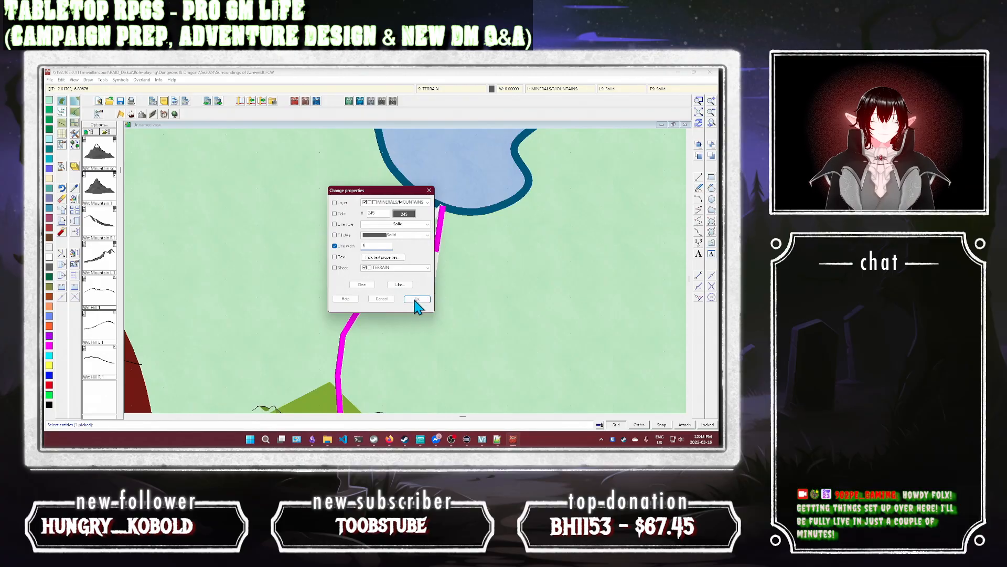
click(416, 299)
Step: Set the line width of the stream joining the river just south of Stilldenn to .5
click(711, 123)
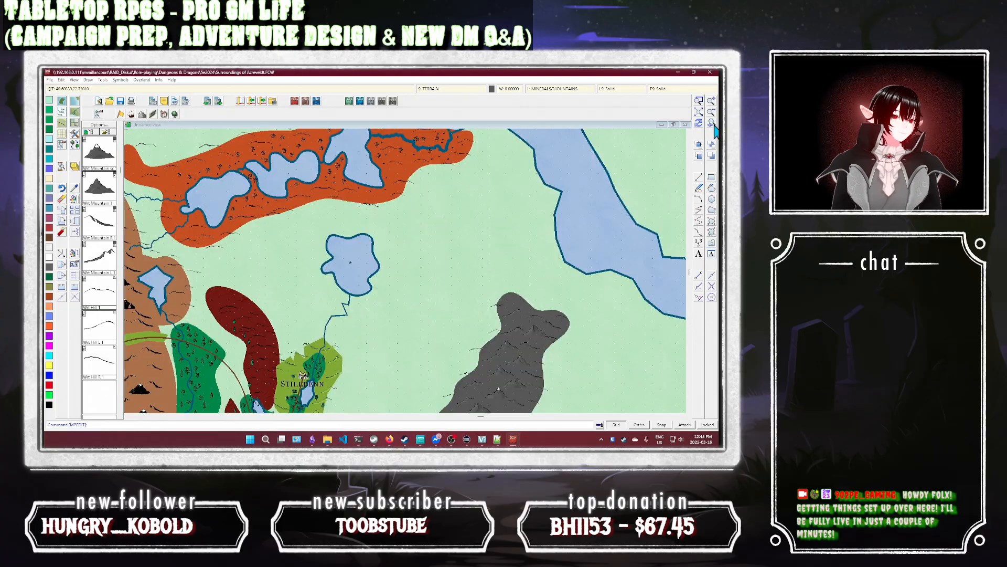
drag(439, 316, 471, 246)
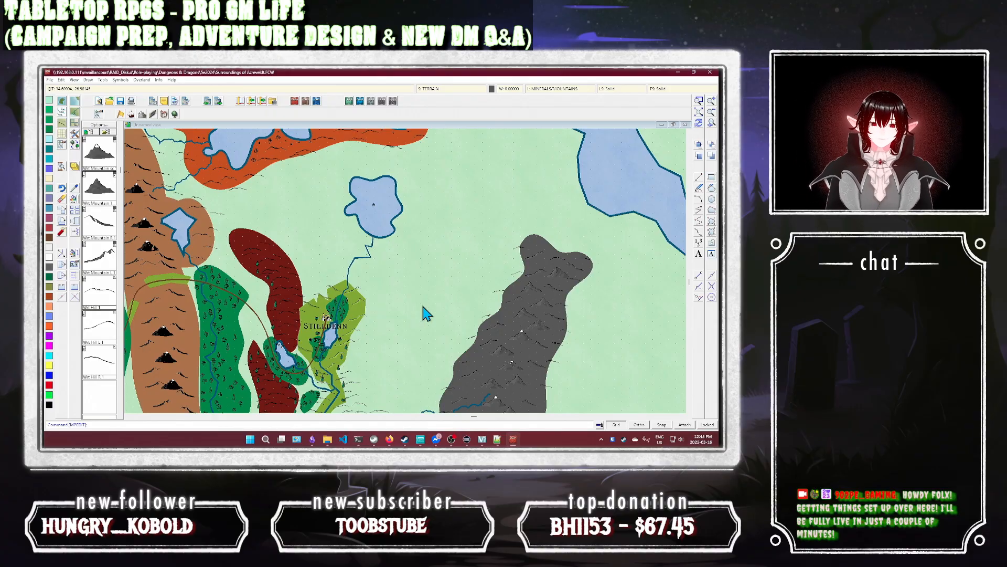
drag(424, 307, 468, 239)
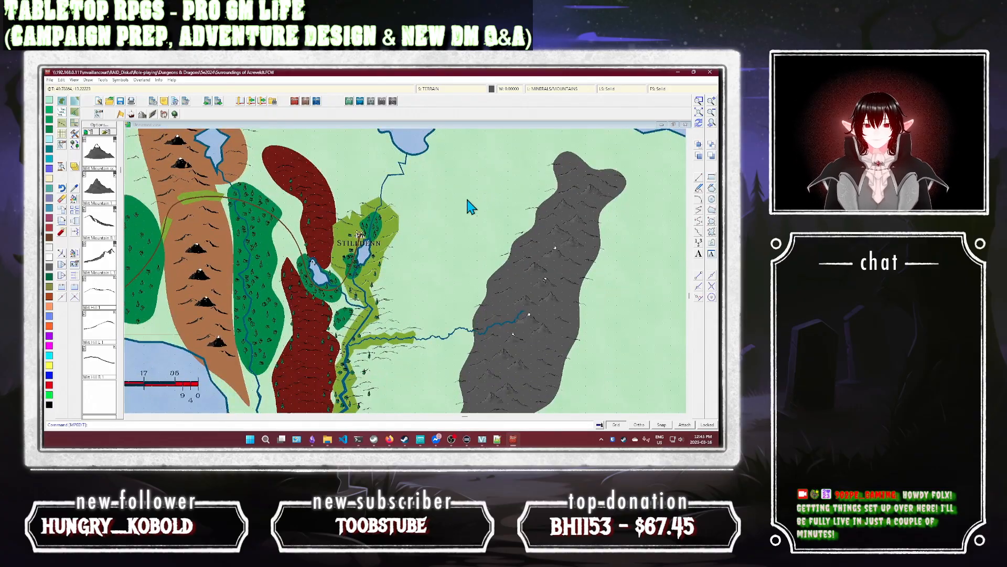
click(351, 310)
right_click(352, 310)
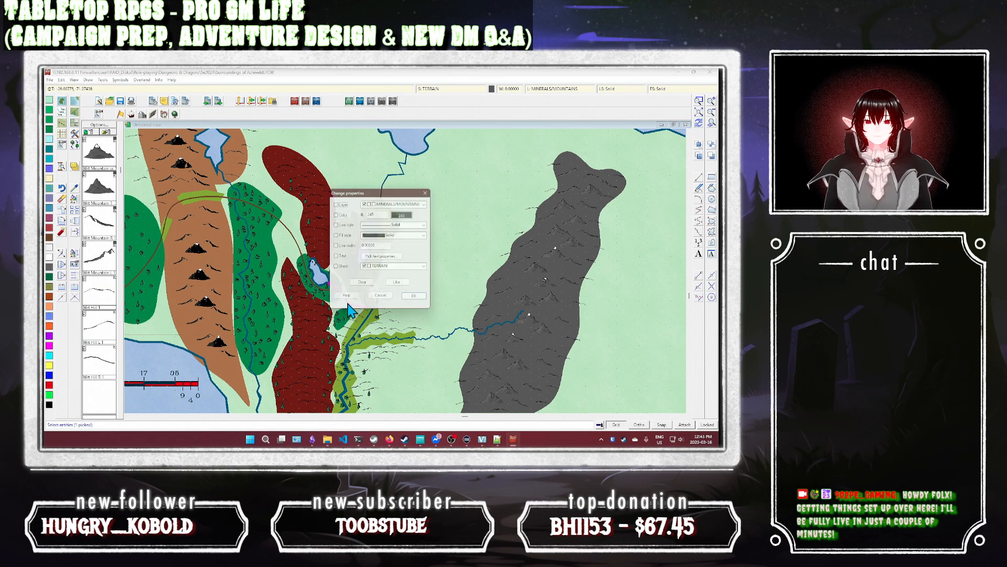
click(348, 245)
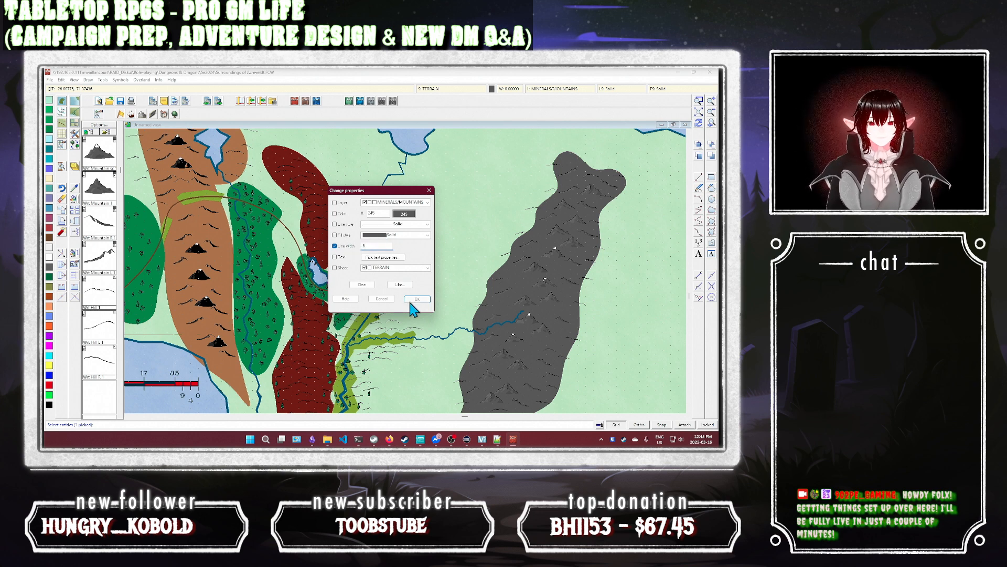
click(411, 300)
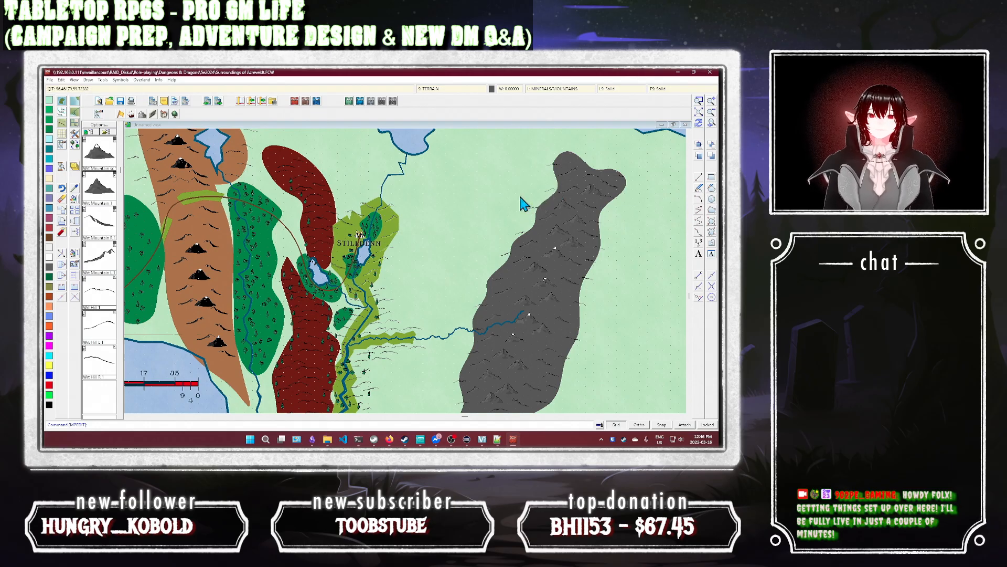
Step: Activate the sheet effects again and apply them to the drawing
click(444, 93)
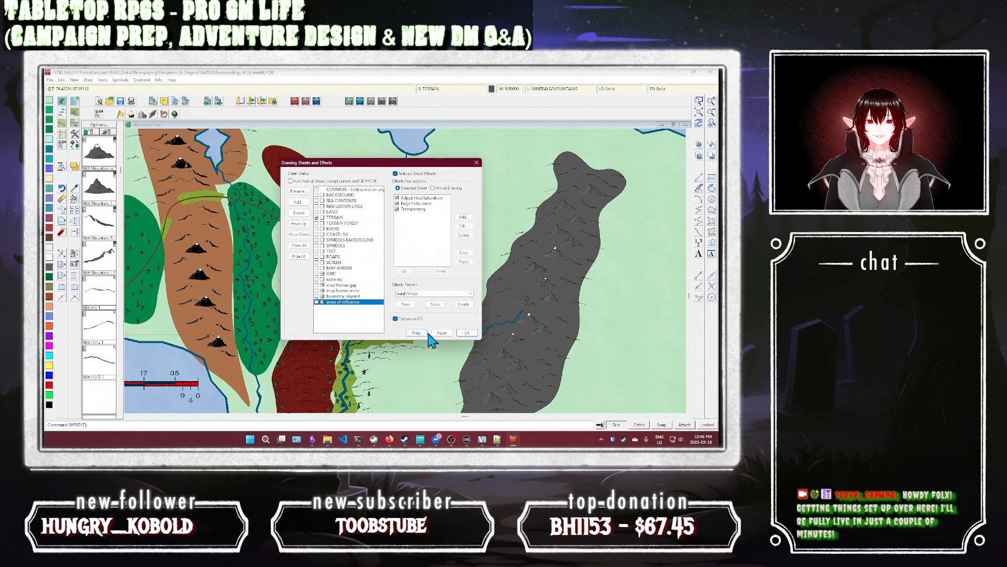
click(443, 334)
click(467, 334)
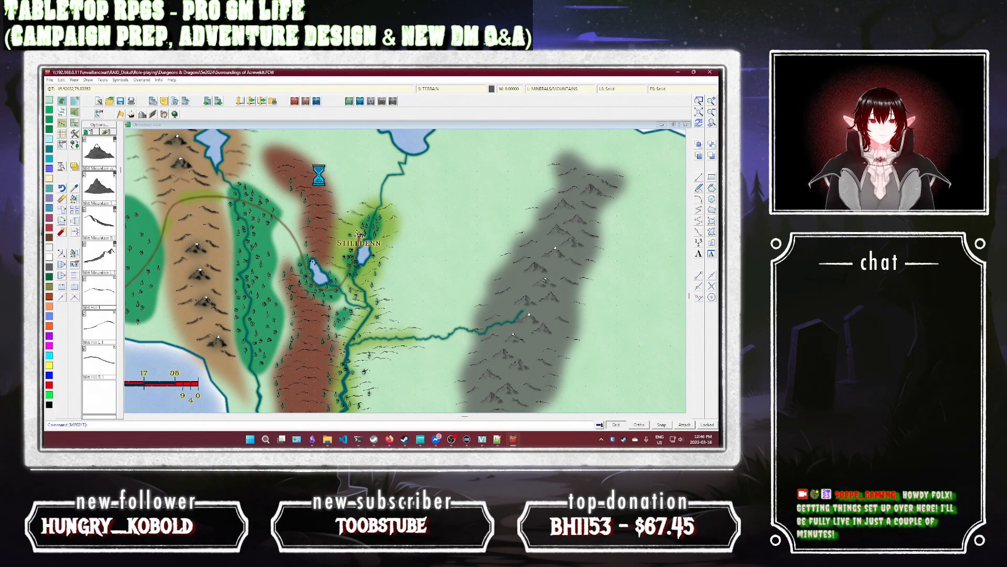
Step: Place scattered single tree symbols on the plain east of Stilldenn, between the valley and the grey mountains
drag(318, 176, 310, 291)
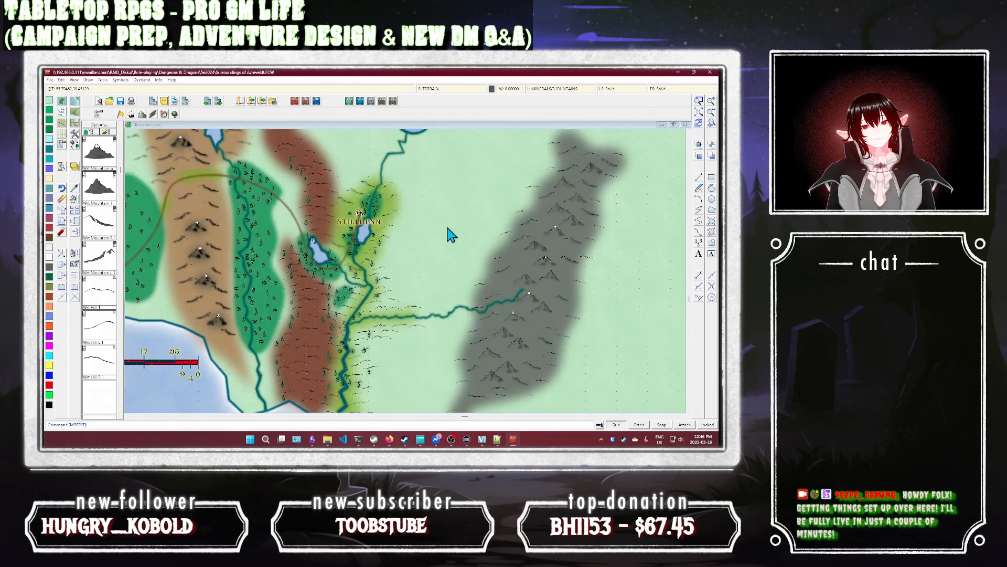
click(170, 117)
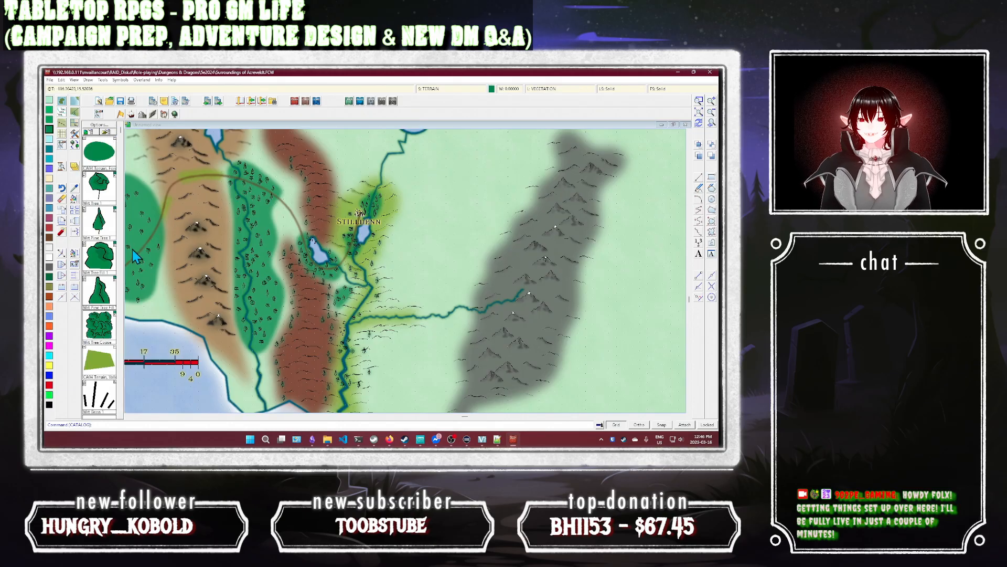
click(102, 202)
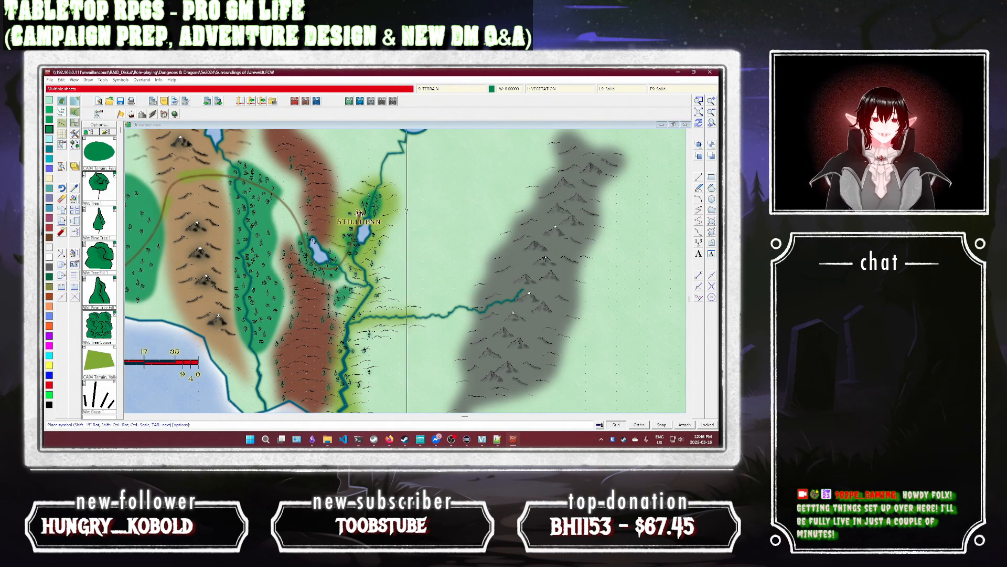
click(409, 192)
click(429, 202)
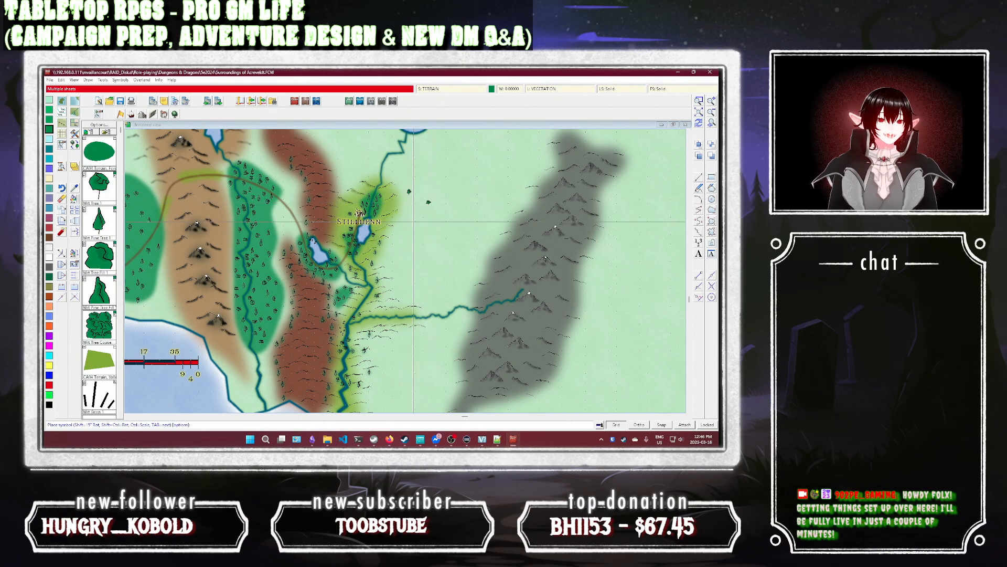
click(406, 222)
click(434, 232)
click(468, 207)
click(470, 237)
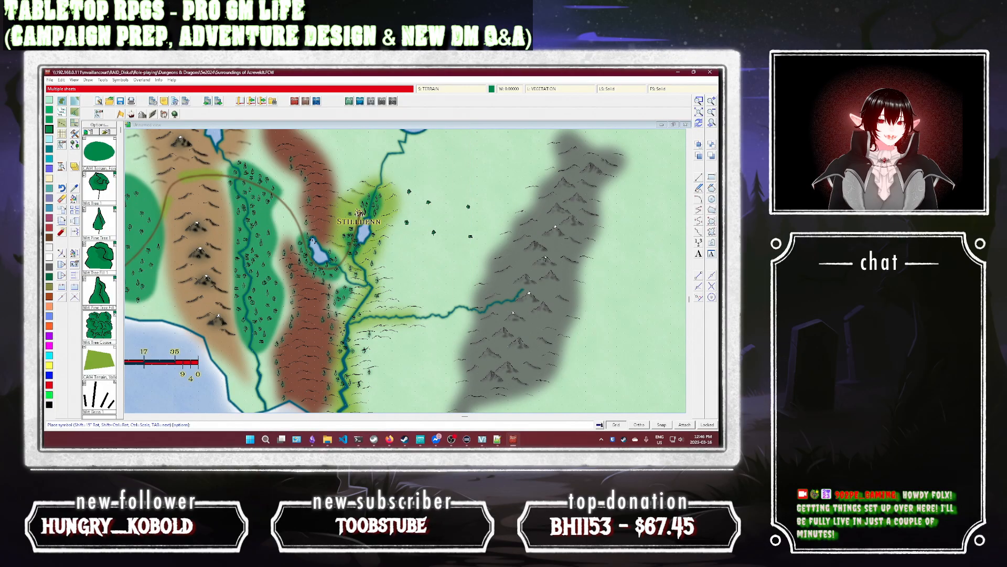
Step: Place tree symbols southeast of Stilldenn and along the north side of the eastern tributary
click(400, 252)
click(405, 274)
click(420, 298)
click(427, 310)
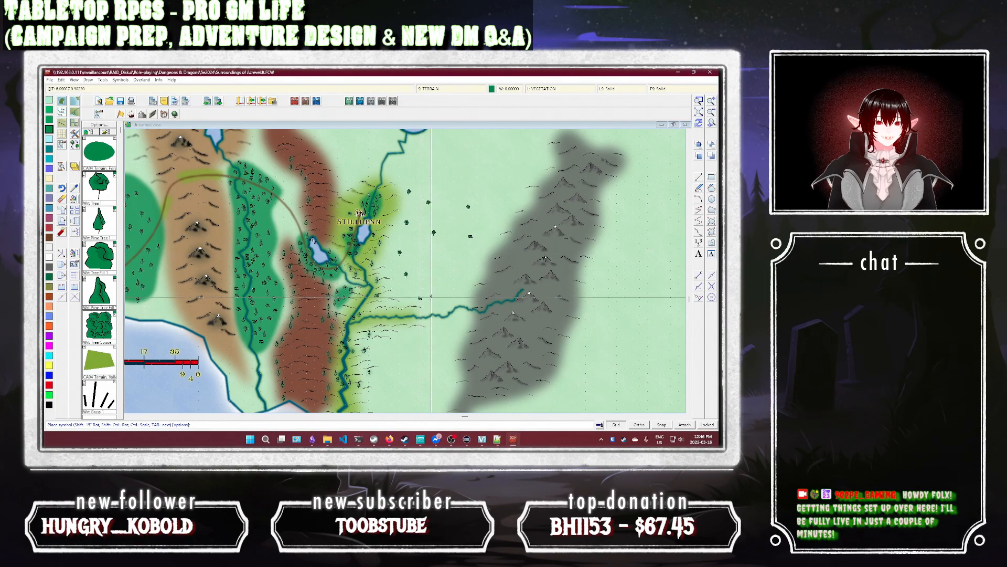
click(437, 297)
click(442, 303)
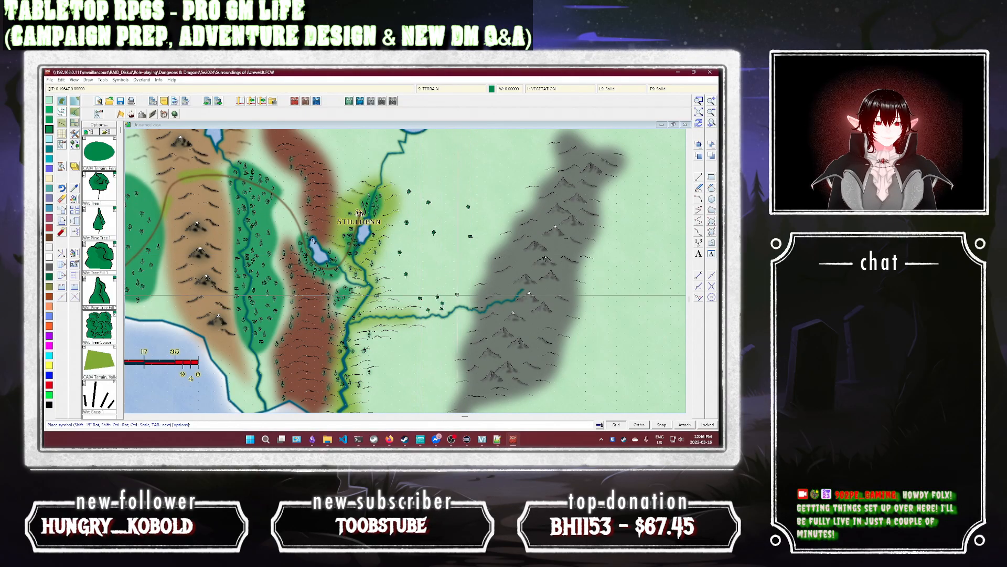
Step: Place tree symbols along the south side of the tributary and on the plain farther south, east of the river
click(430, 321)
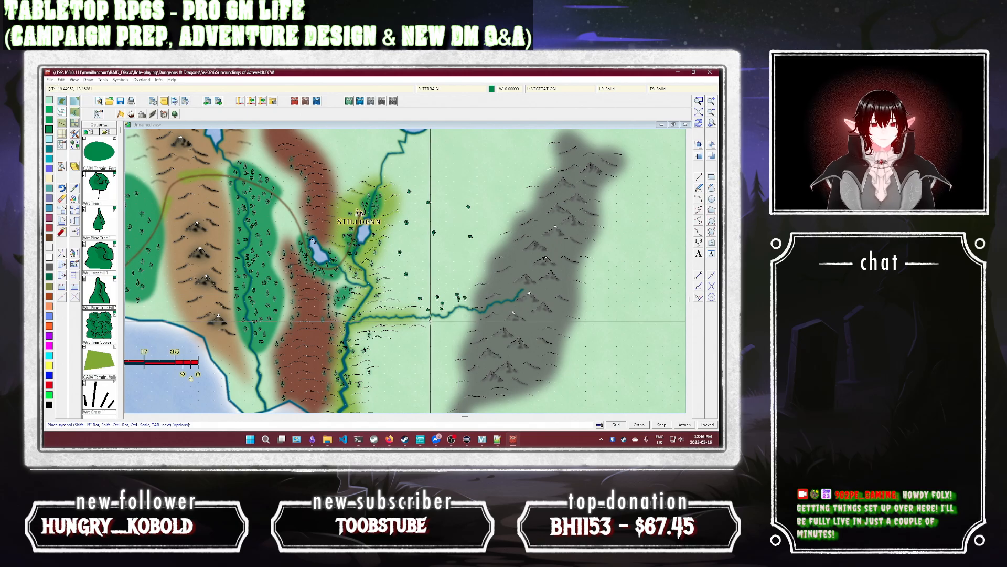
click(440, 329)
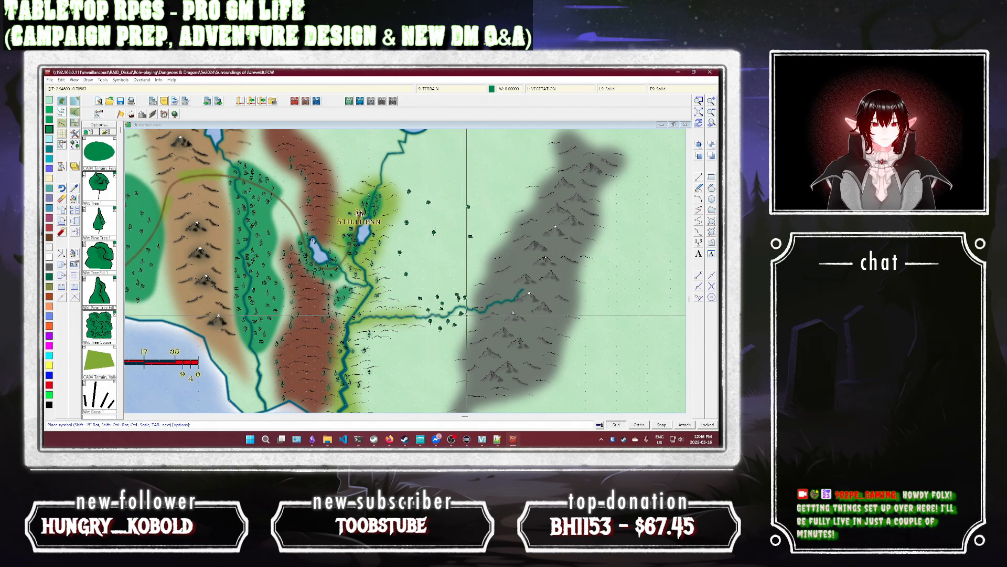
click(467, 315)
click(385, 351)
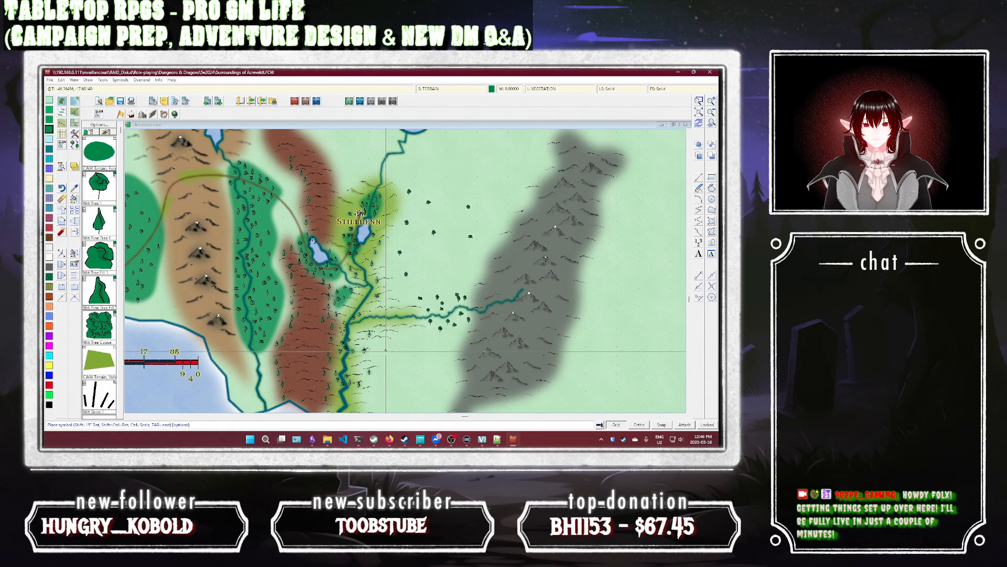
click(404, 362)
click(387, 406)
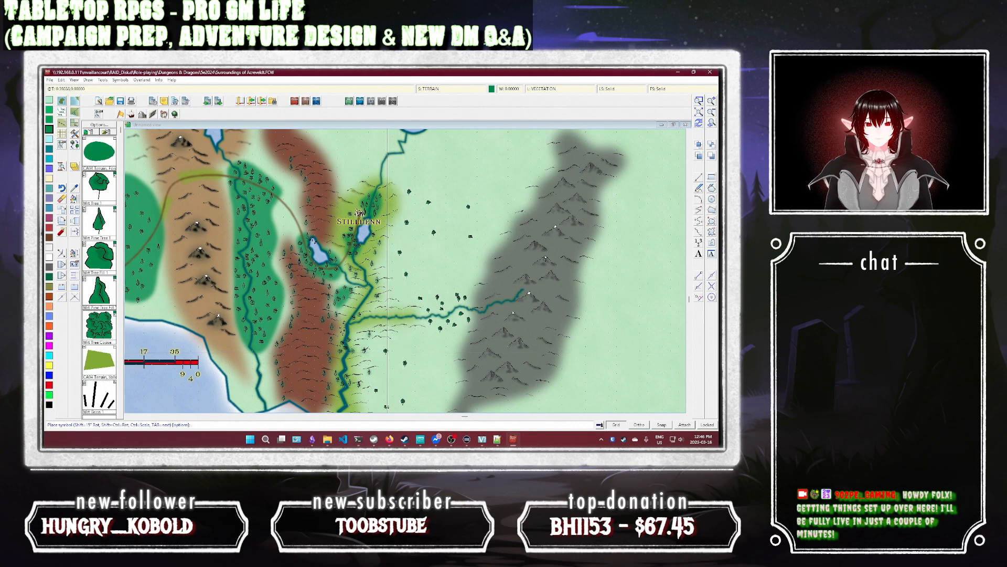
click(403, 402)
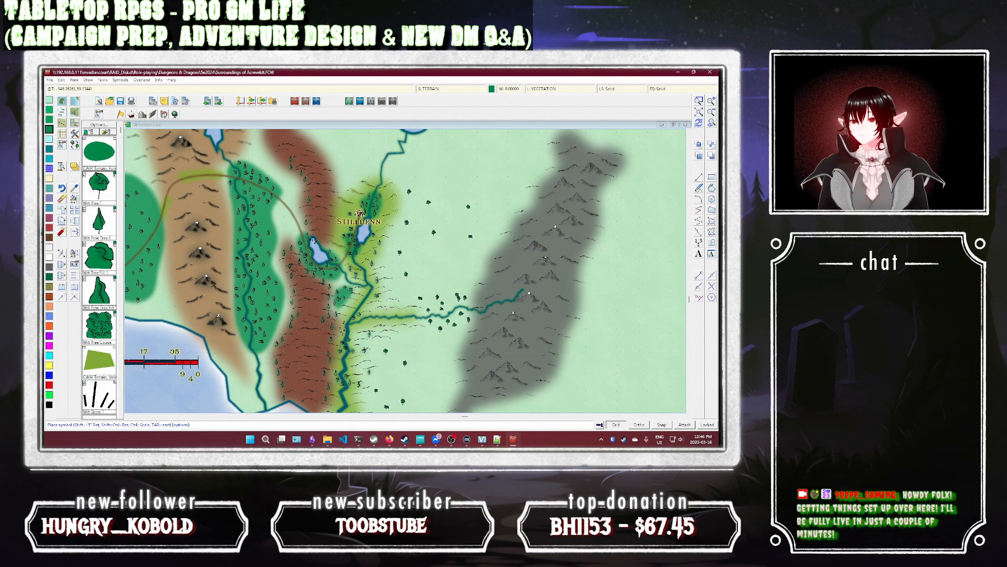
Step: Place scattered pine tree symbols over and along the edges of the grey mountain range east of Stilldenn
click(547, 179)
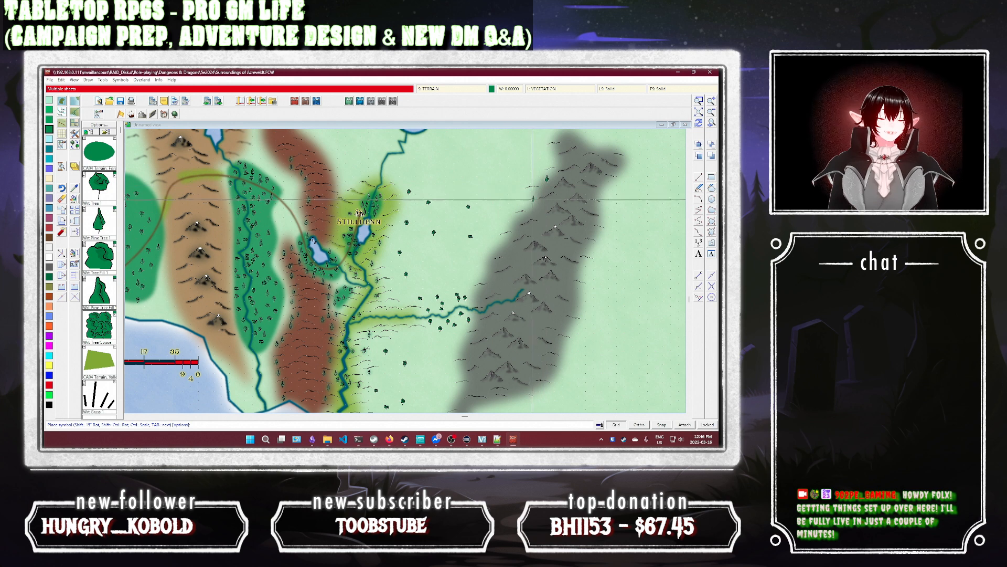
click(533, 198)
click(519, 214)
click(515, 229)
click(504, 242)
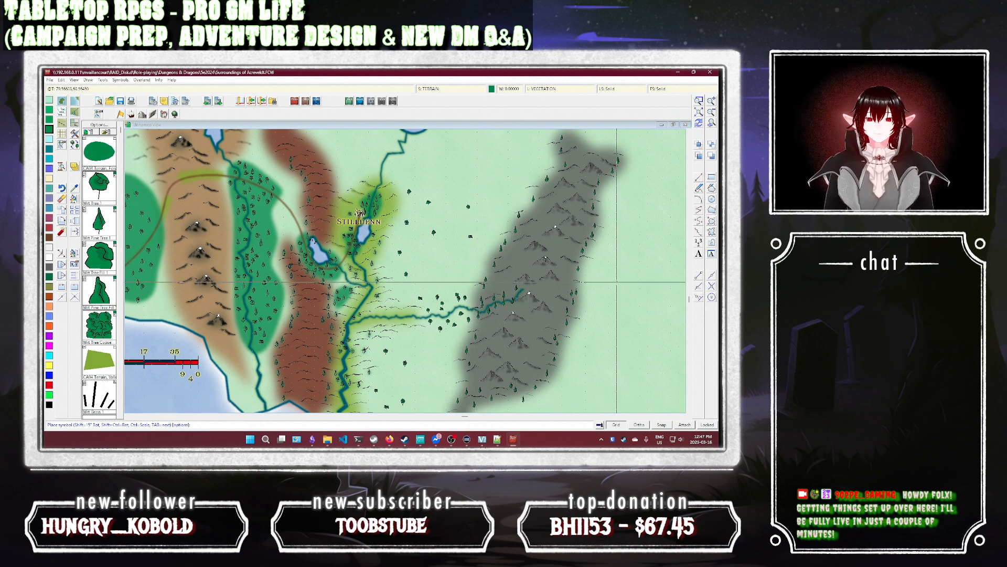
key(F1)
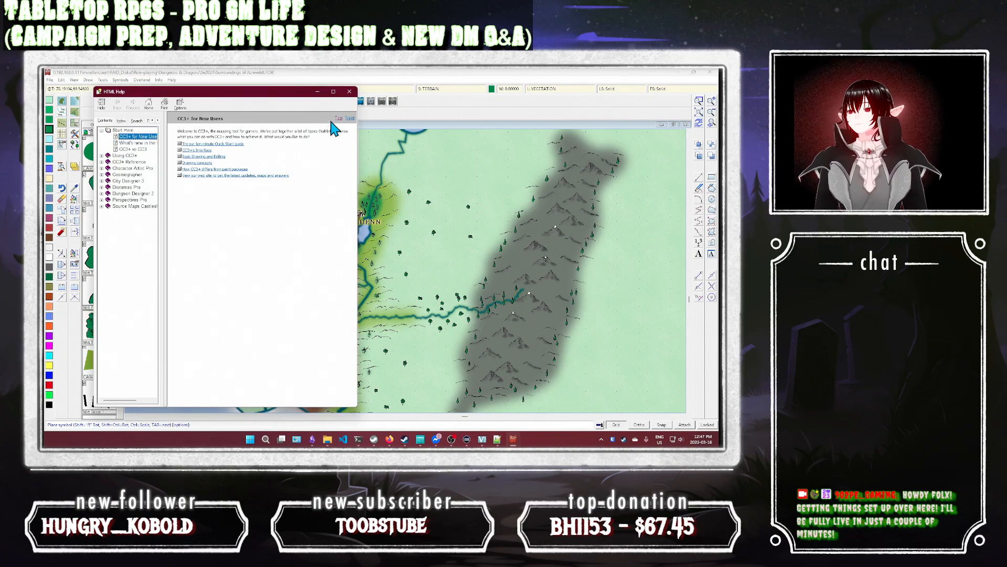
click(349, 93)
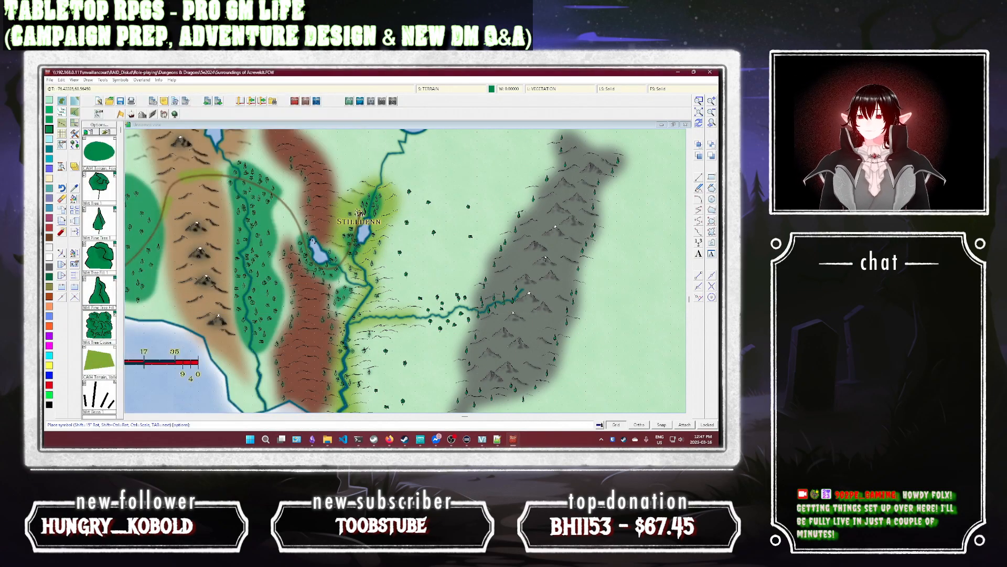
key(Escape)
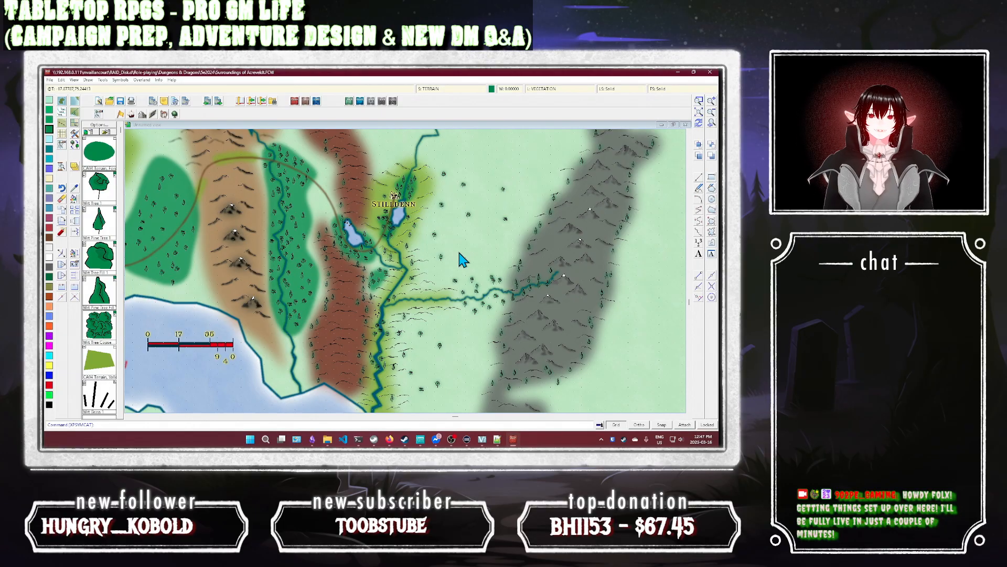
Step: Scatter small vegetation symbols among the trees on the plain east of Stilldenn and across the surrounding open land
click(112, 407)
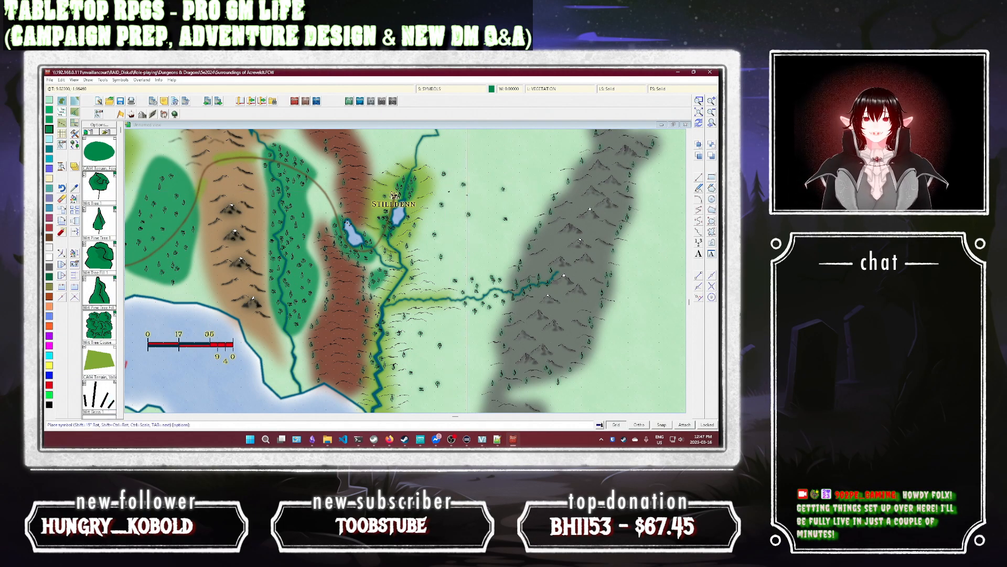
click(475, 202)
click(461, 202)
click(483, 197)
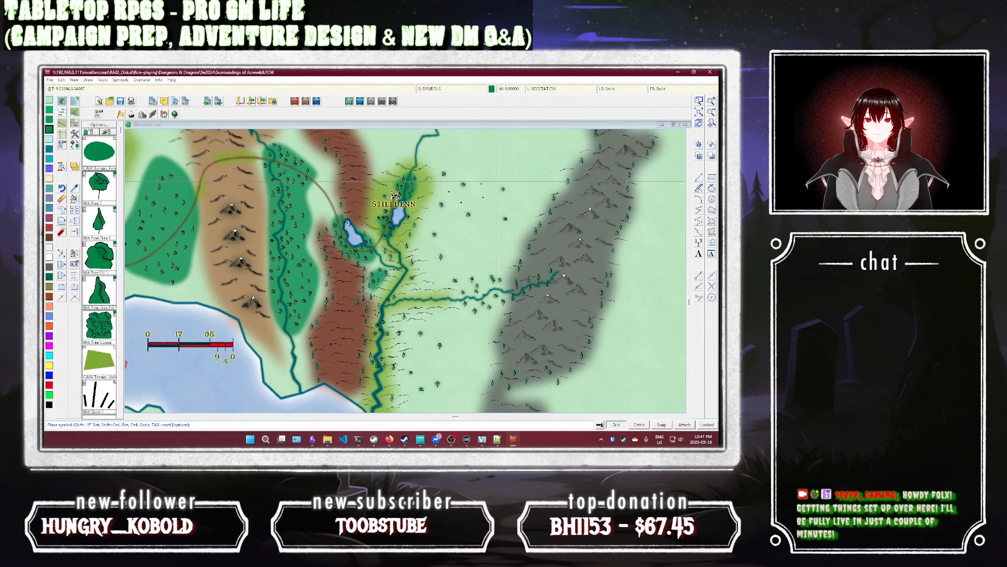
click(501, 181)
click(516, 191)
click(489, 208)
click(448, 231)
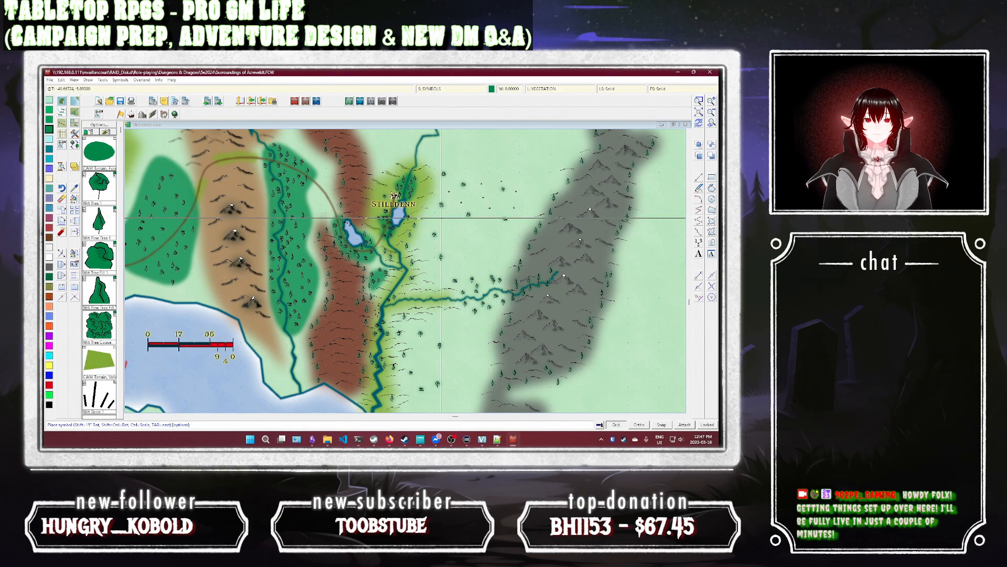
click(462, 247)
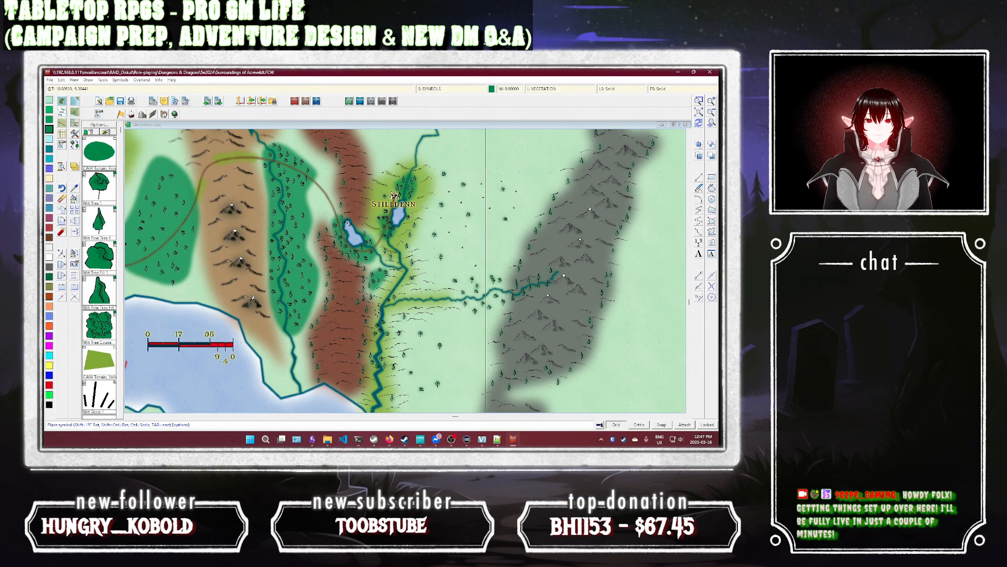
click(494, 250)
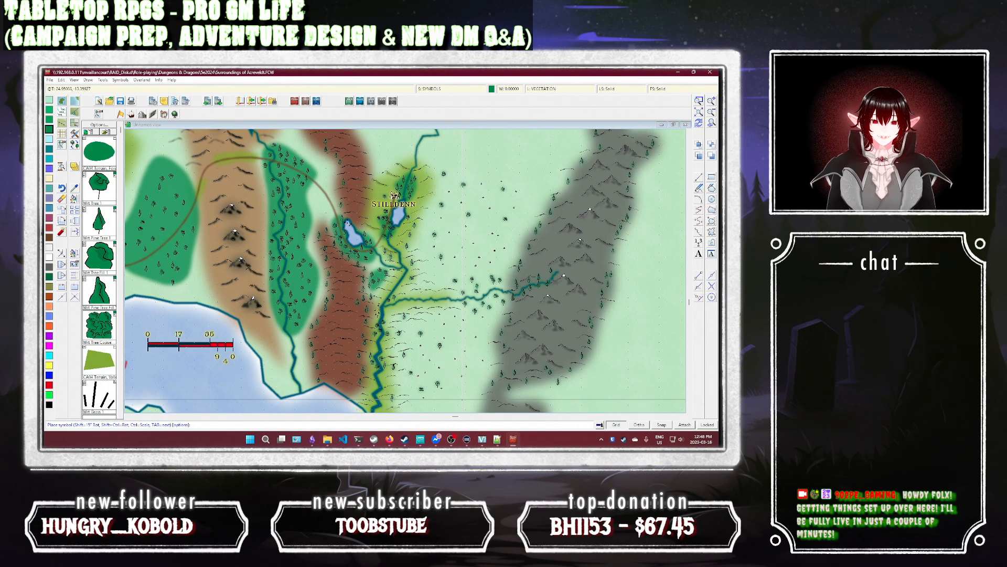
scroll(461, 352, down, 2)
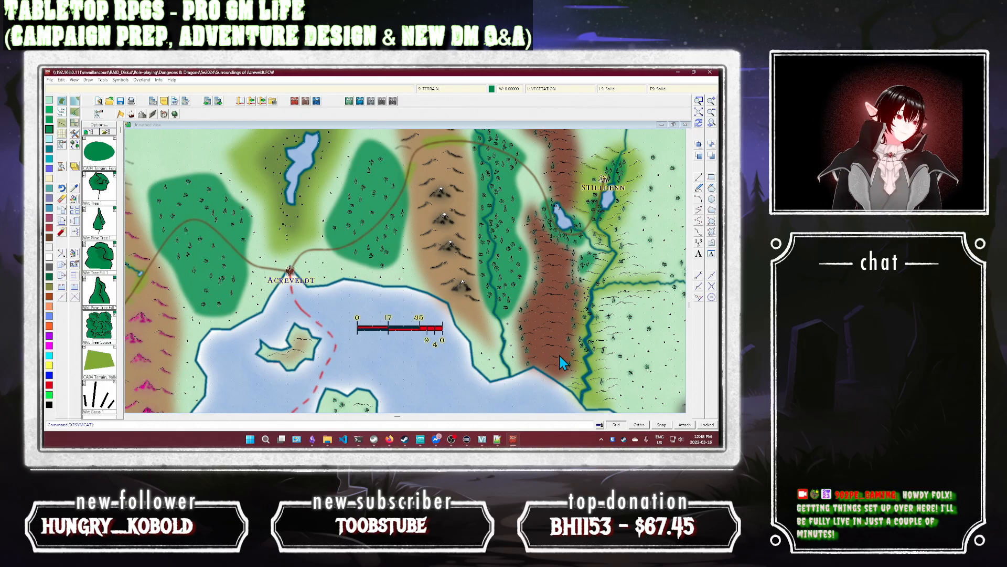
key(Escape)
Step: Match the current drawing properties to an existing entity in the reddish-brown hills northwest of Stilldenn
click(712, 111)
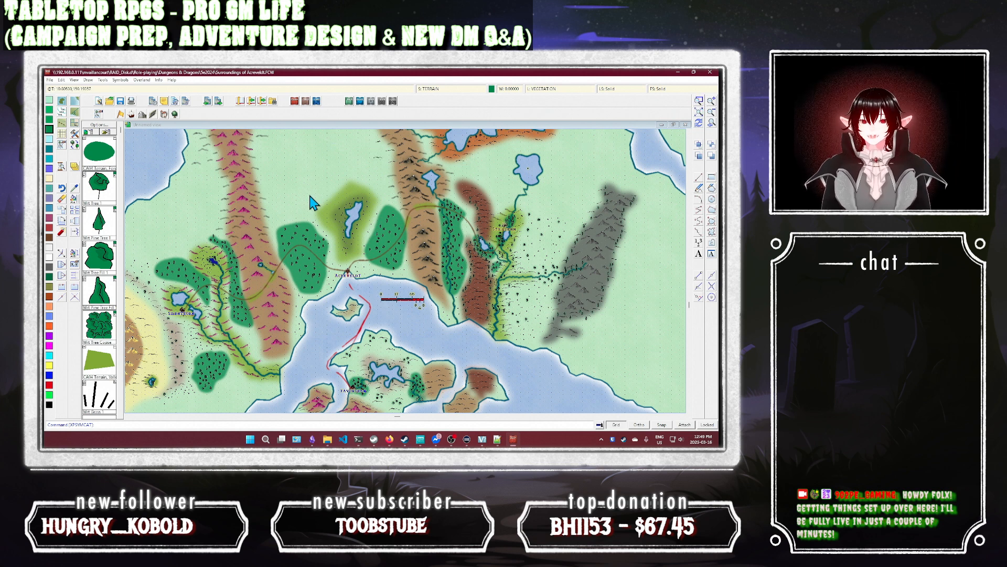
click(699, 100)
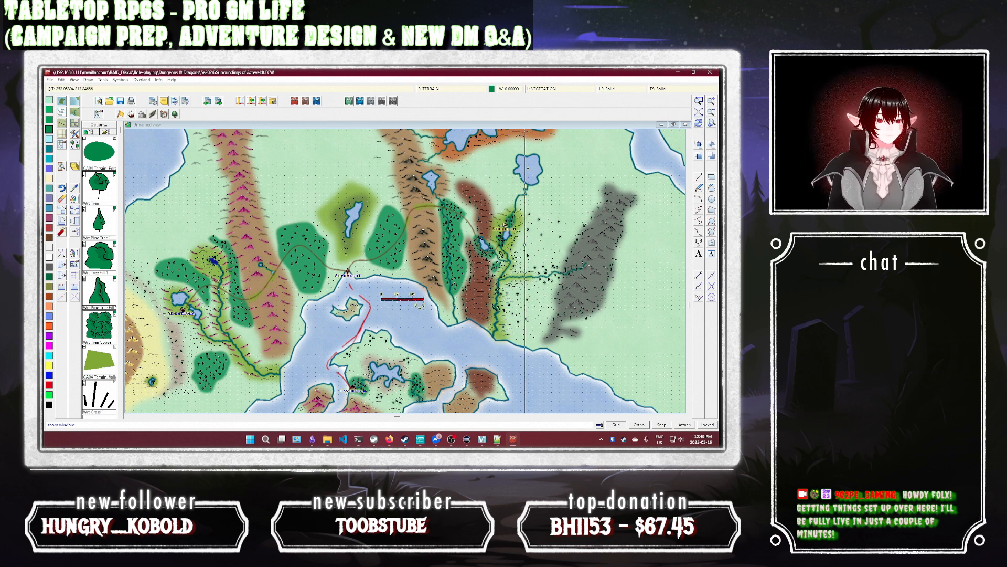
click(591, 139)
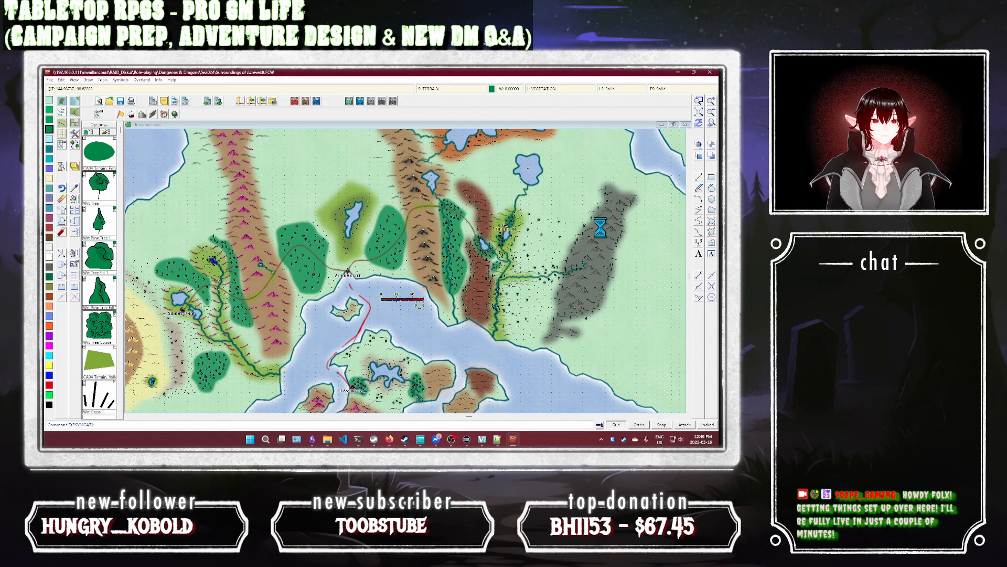
click(471, 226)
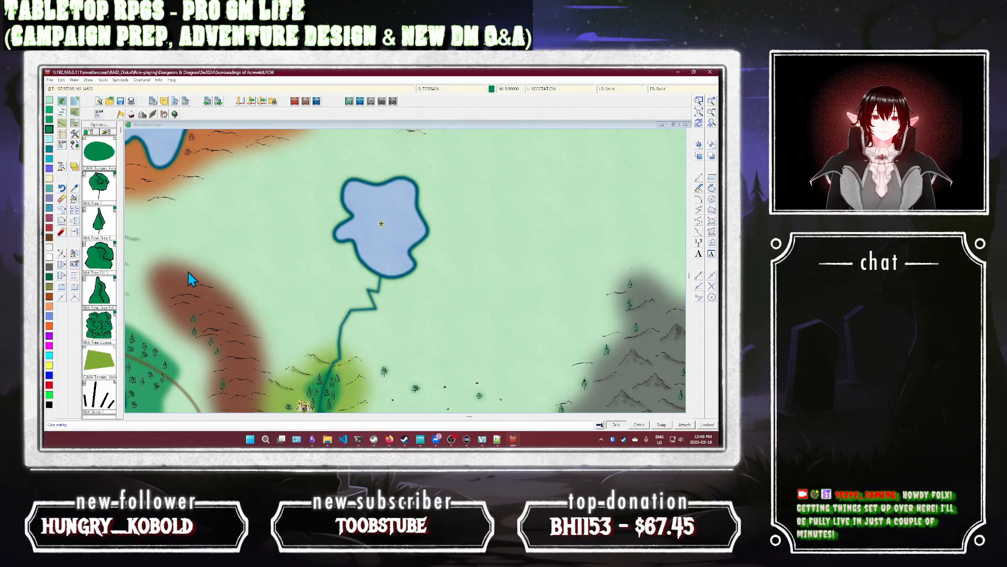
click(214, 286)
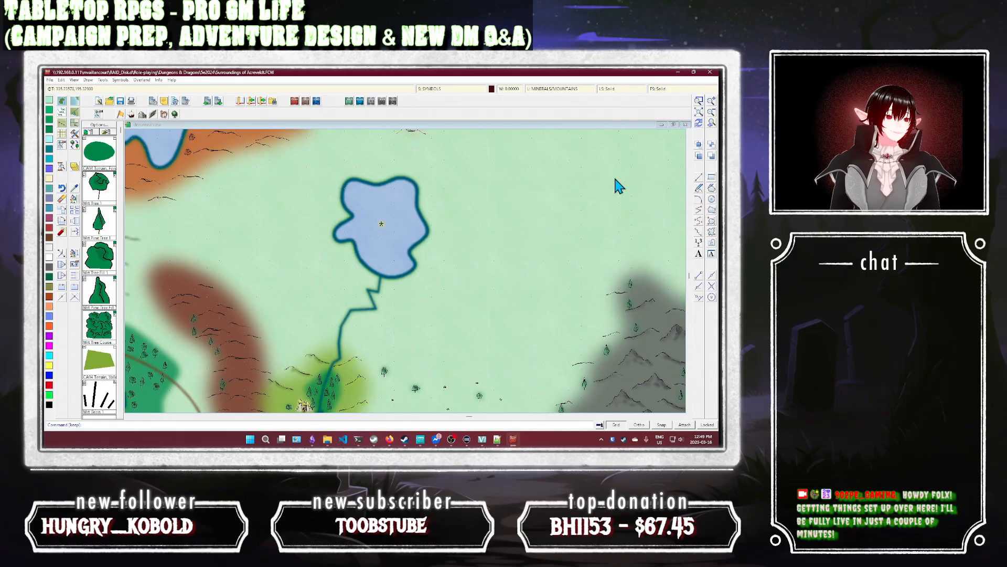
Step: Draw a closed, filled fractal polygon around the lake north of Stilldenn, leaving a wide margin around its shore
click(712, 232)
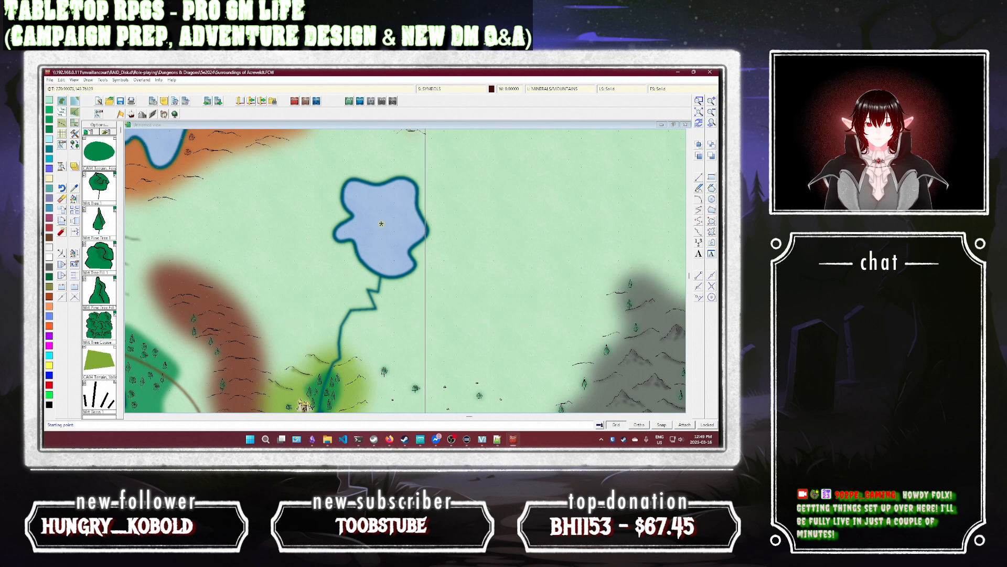
click(424, 308)
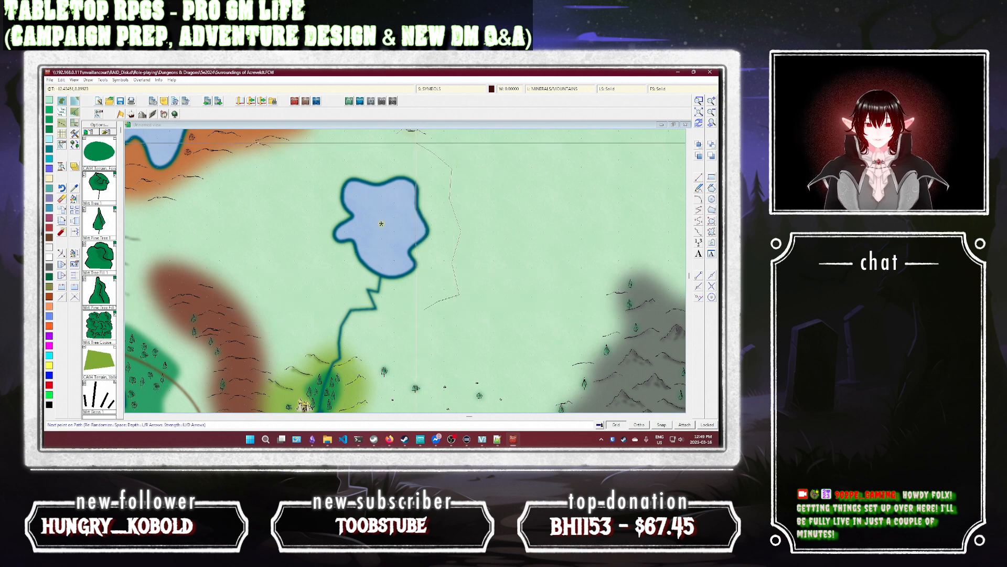
click(416, 143)
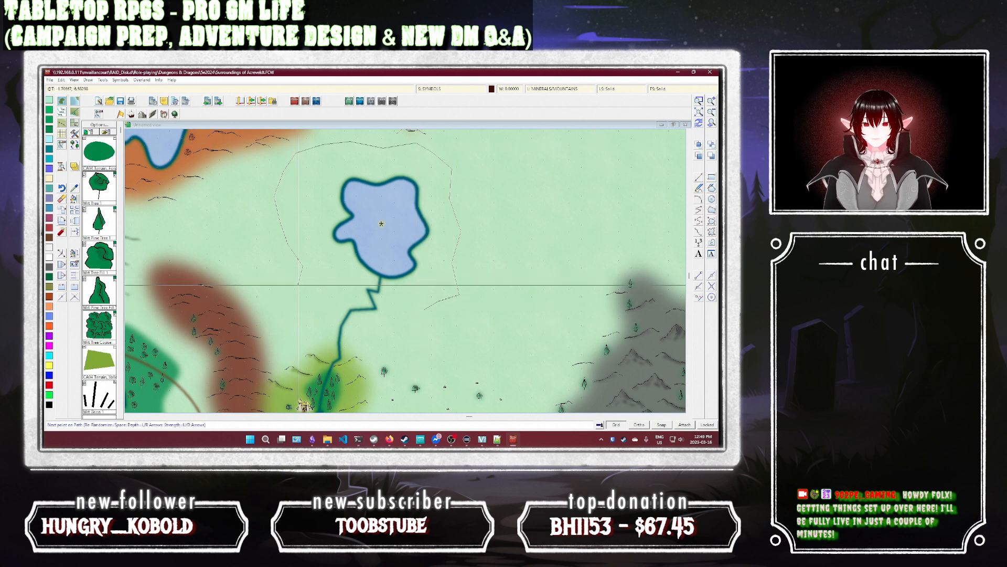
click(312, 302)
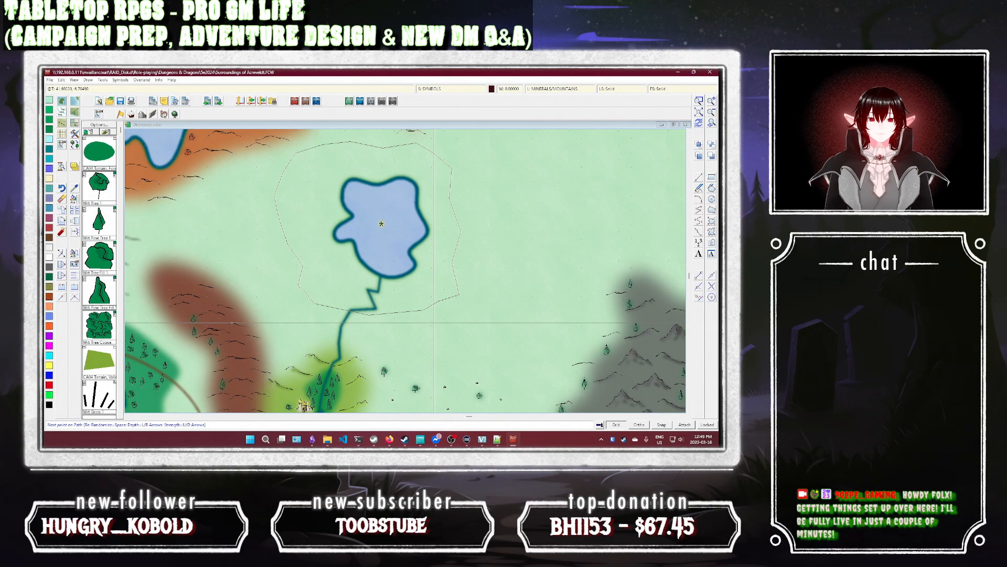
right_click(435, 330)
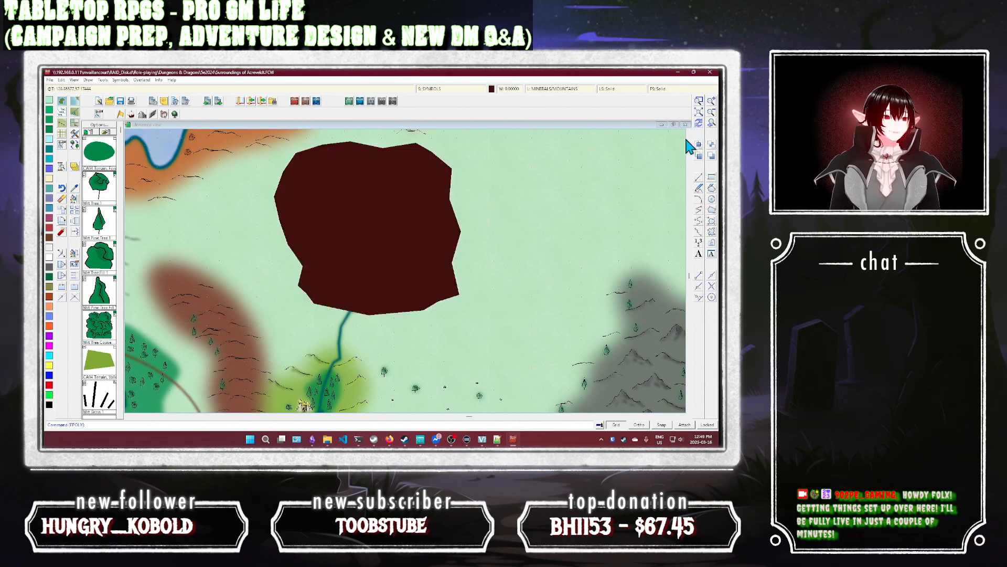
Step: Move the dark polygon around the northern lake to the TERRAIN sheet, with its layer set to MINERALS/MOUNTAINS
click(700, 122)
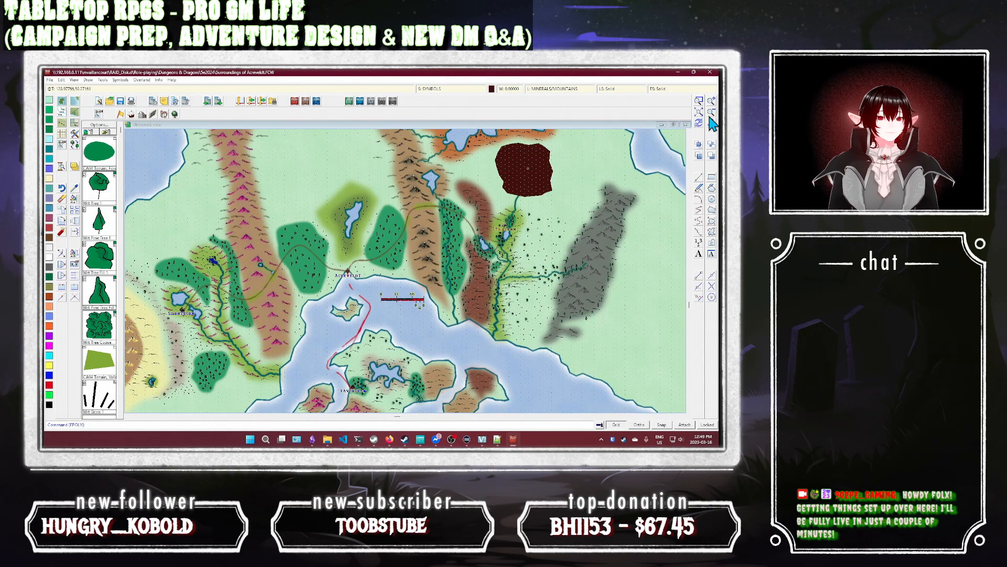
click(710, 113)
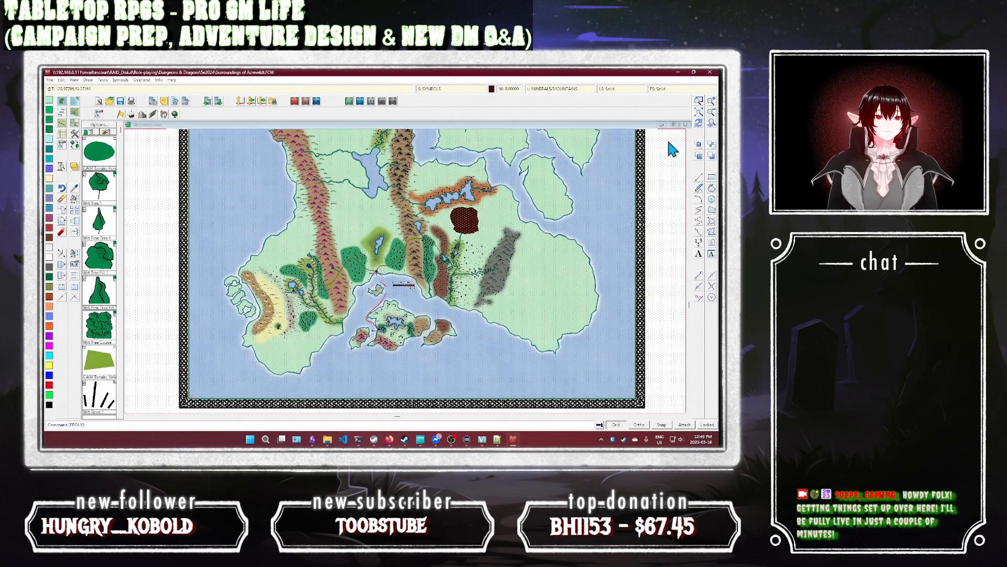
click(711, 124)
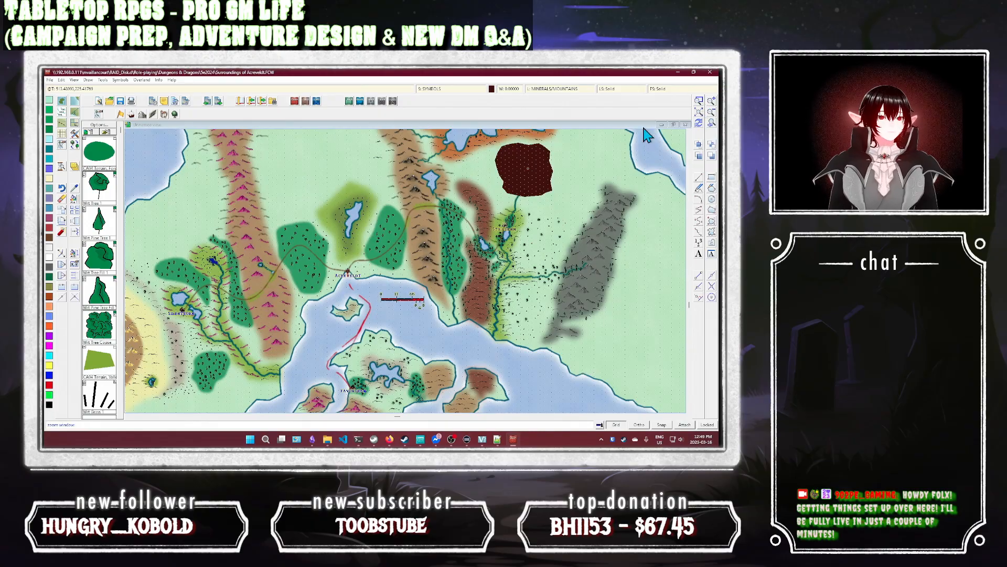
click(569, 131)
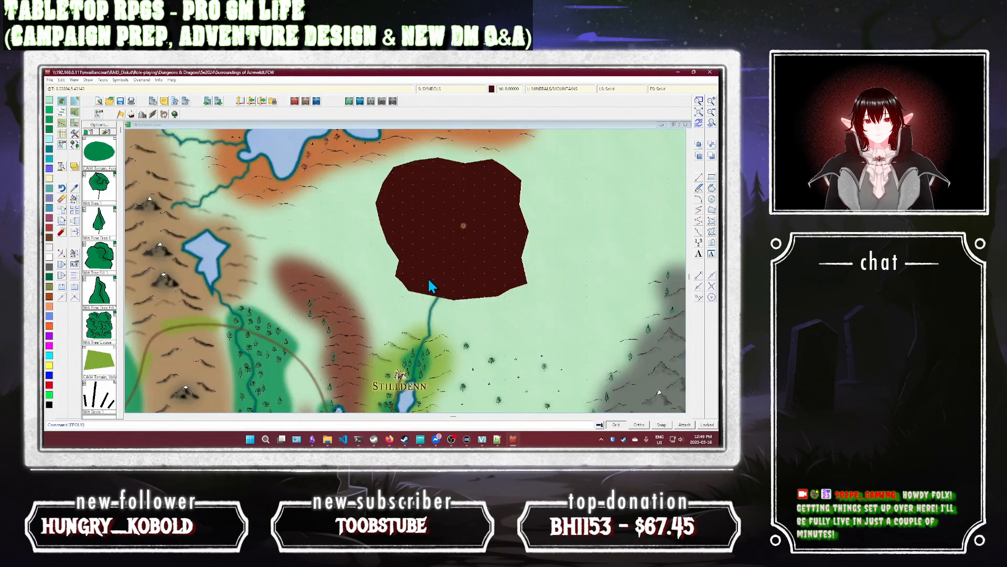
click(436, 239)
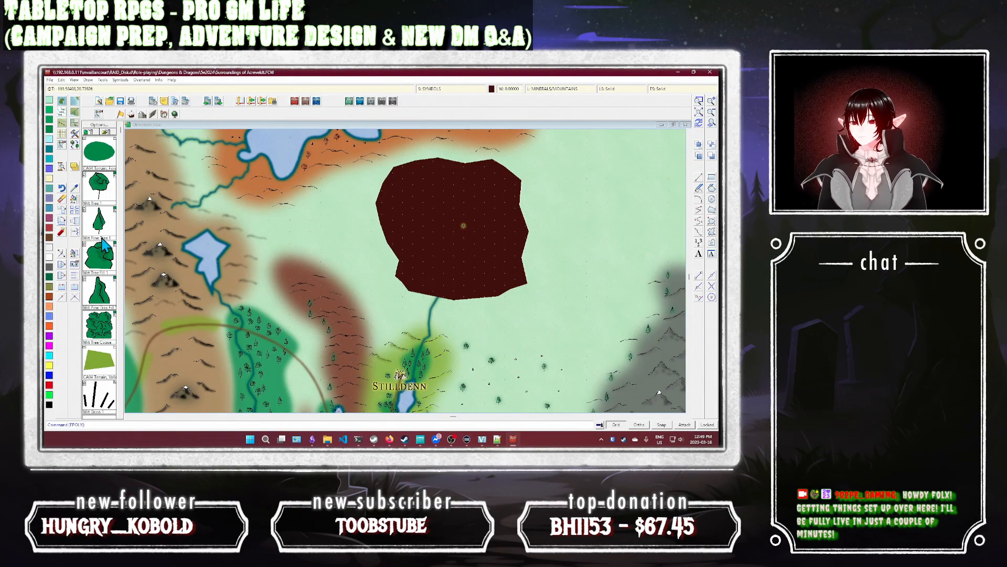
click(73, 199)
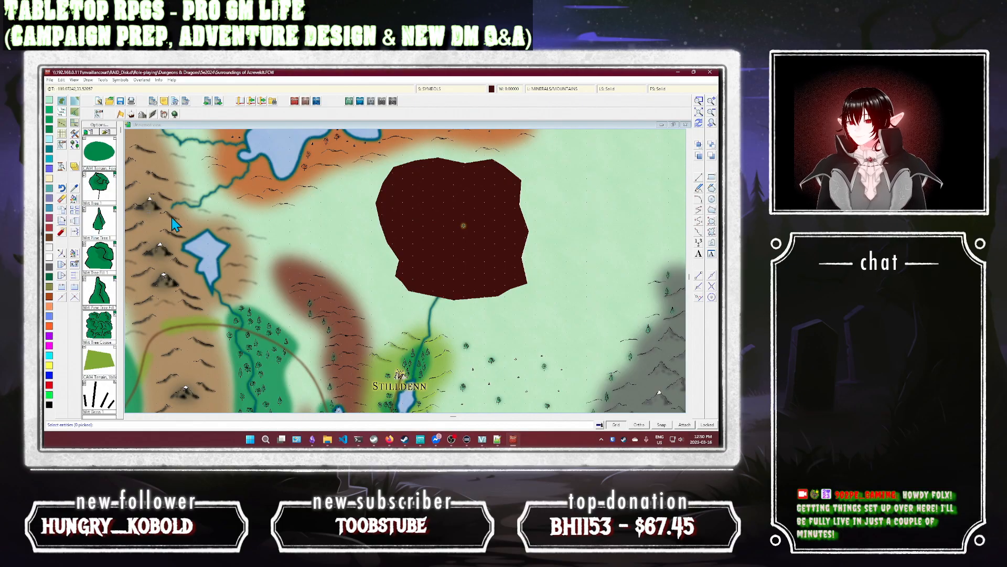
click(396, 268)
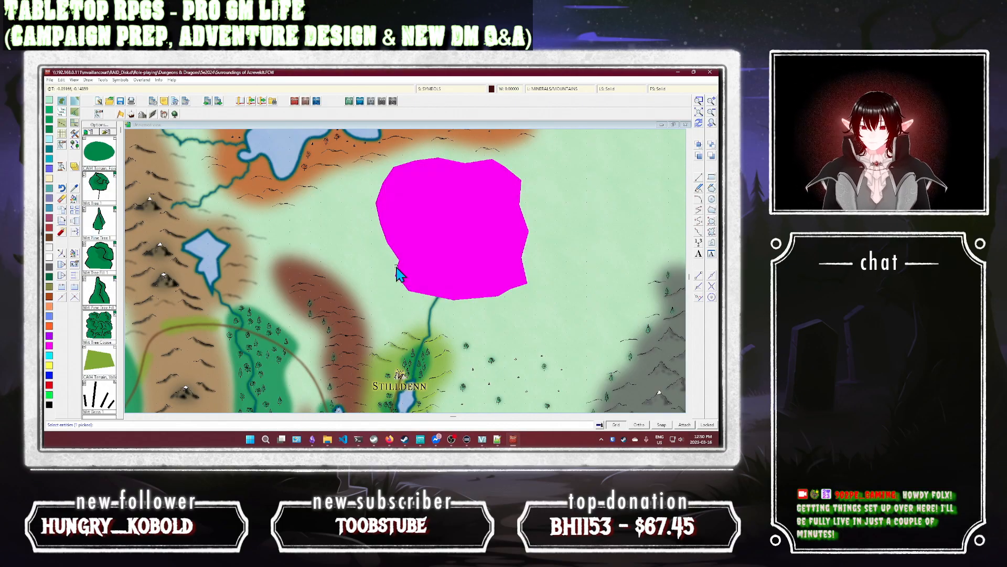
right_click(397, 272)
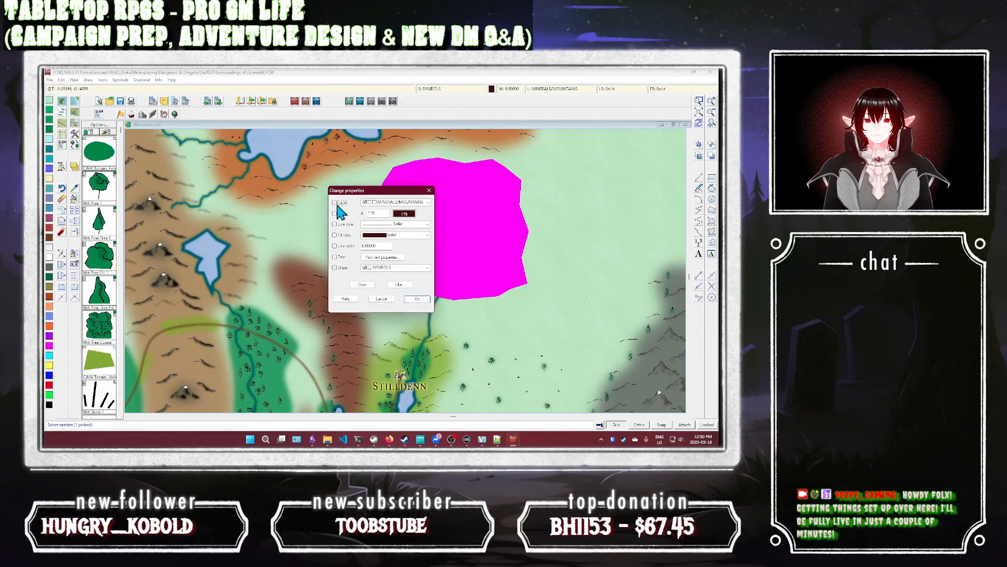
click(371, 267)
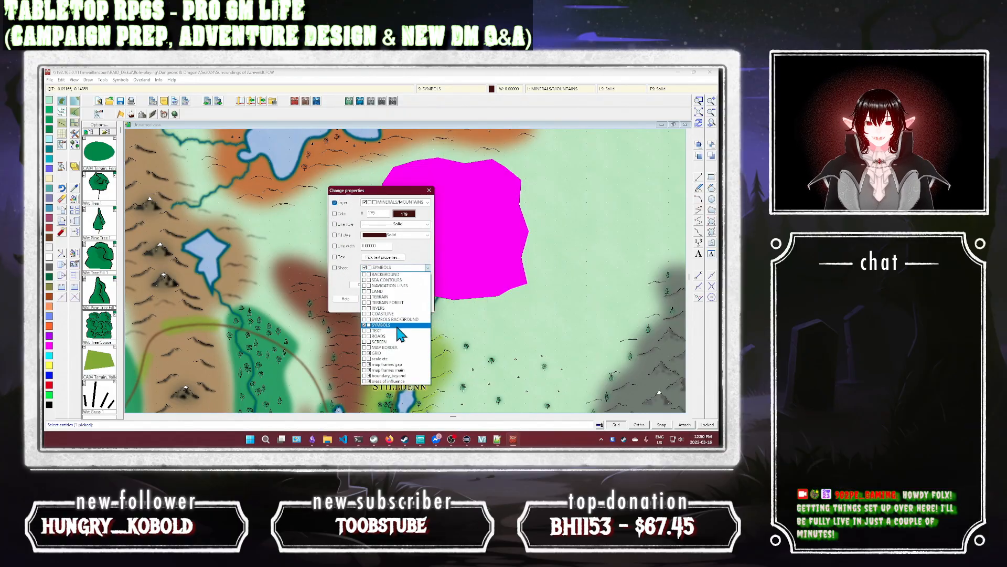
click(381, 296)
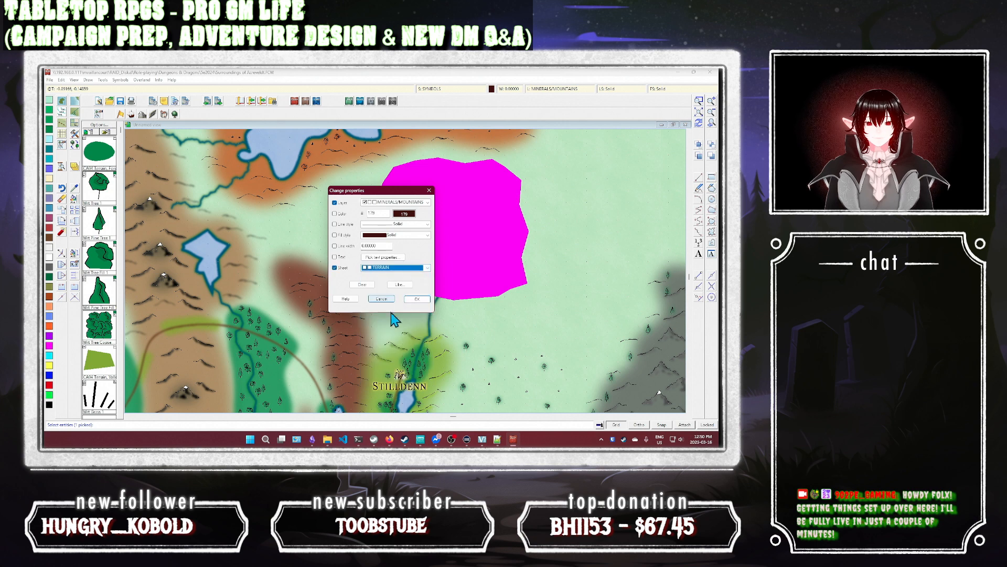
click(415, 300)
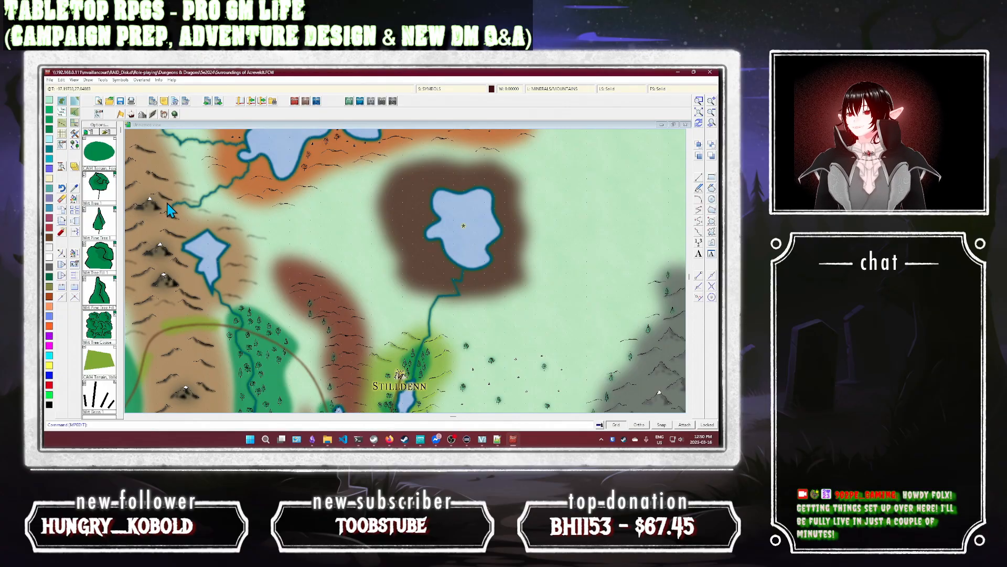
Step: Place hill symbols from the mountain catalog across the dark brown terrain surrounding the northern lake
click(144, 115)
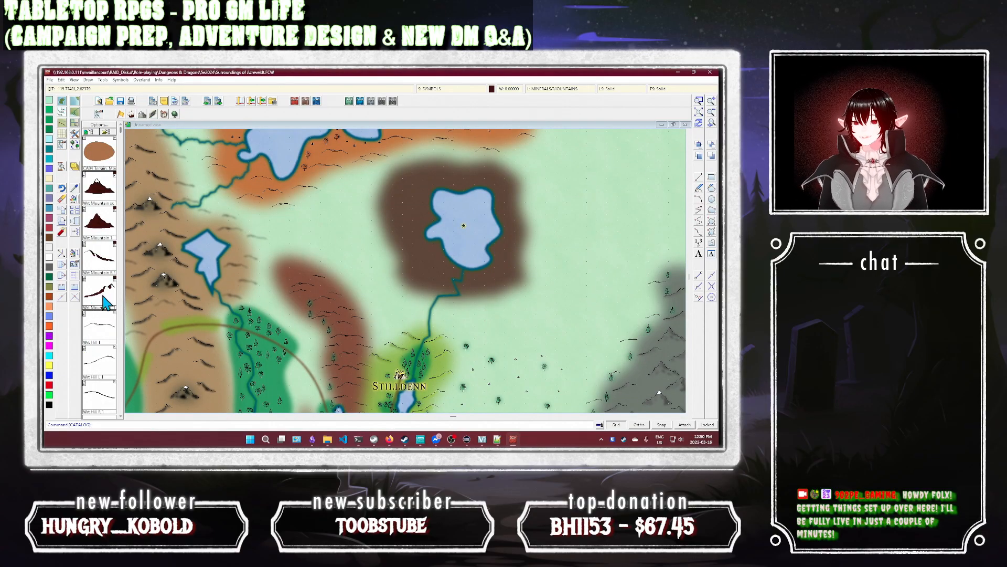
click(95, 397)
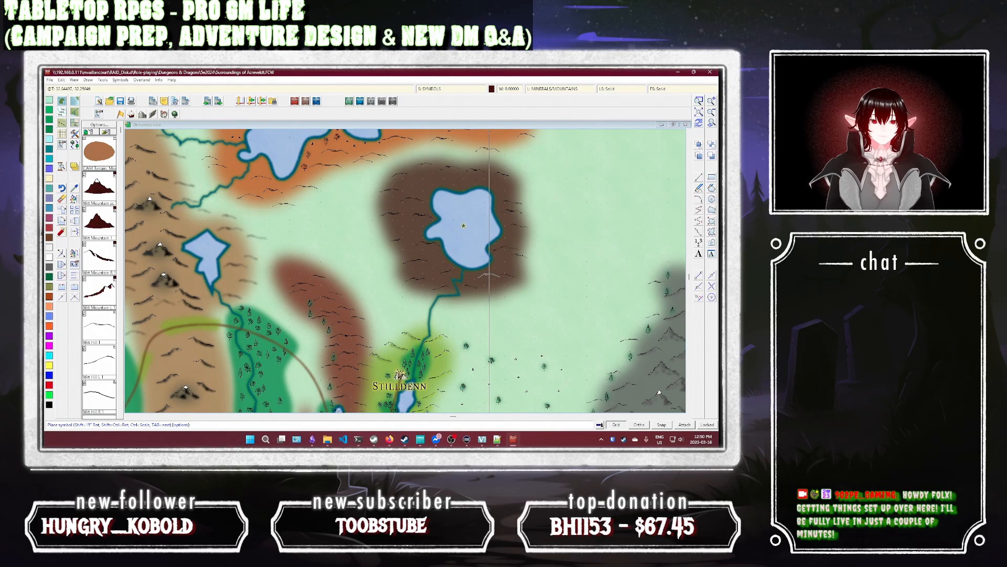
key(Escape)
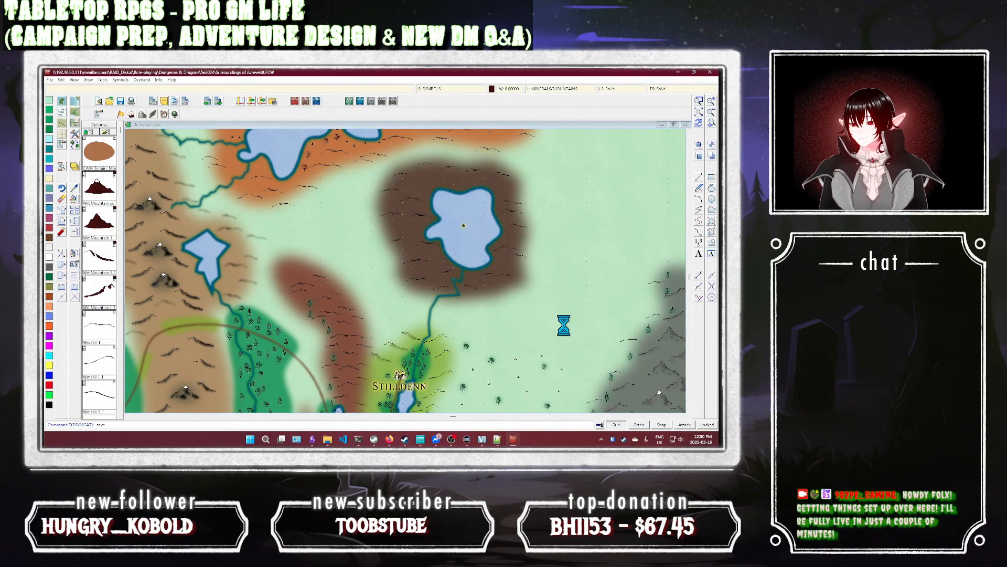
Step: Save the map
text(save)
key(Return)
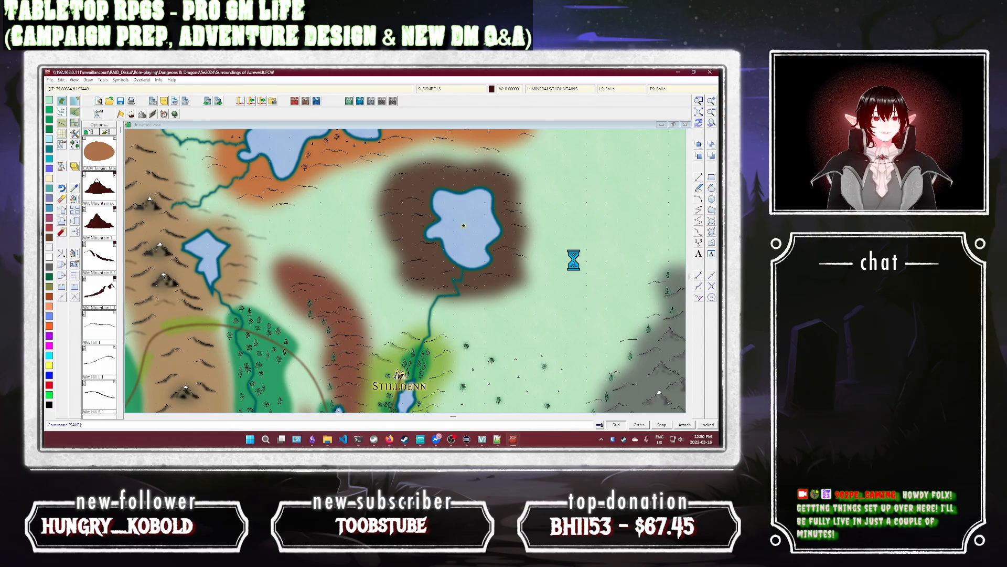
Step: Draw a smooth green forest terrain polygon between the orange hills, the reddish-brown hills and the dark terrain around the northern lake
scroll(573, 260, down, 2)
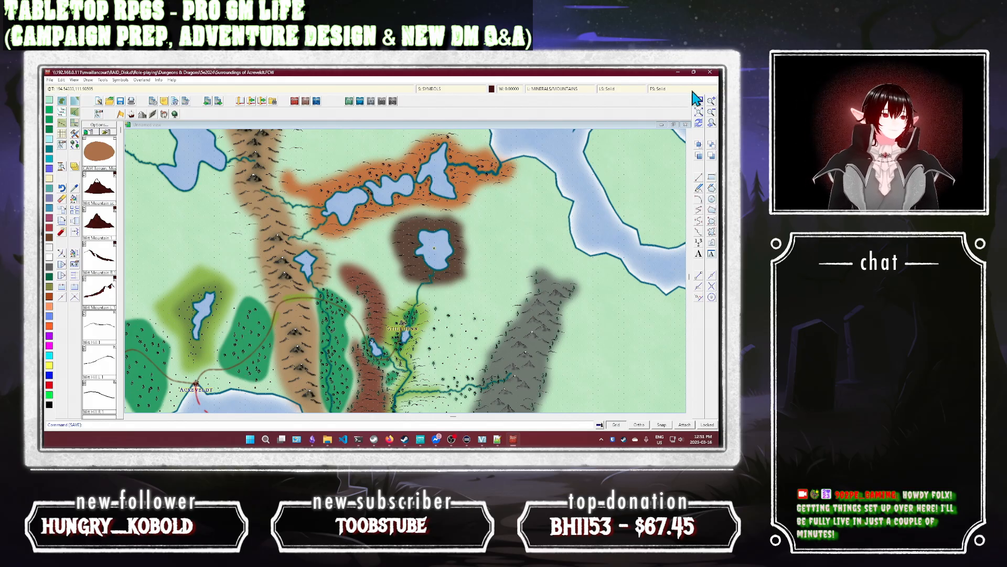
click(698, 107)
click(411, 208)
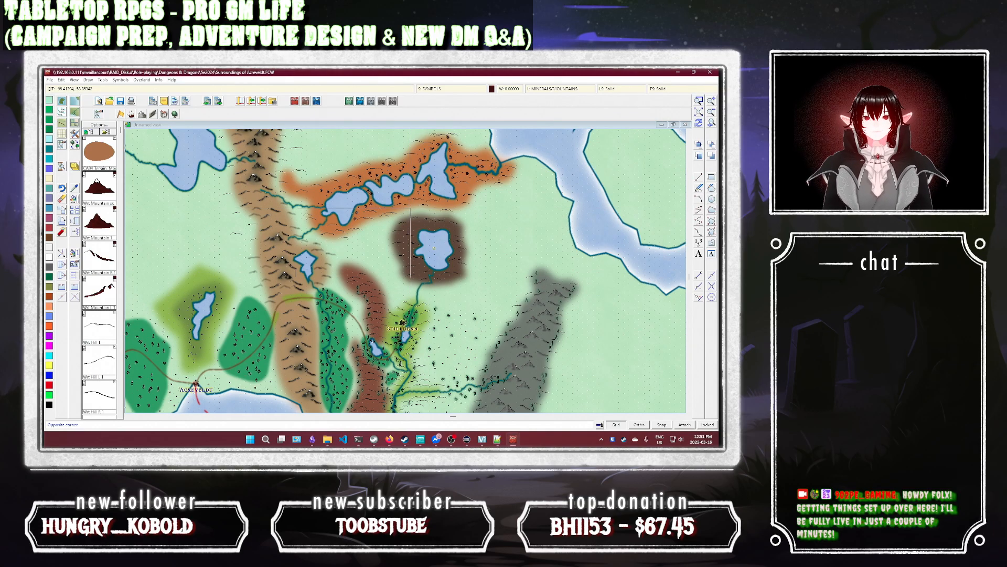
click(294, 310)
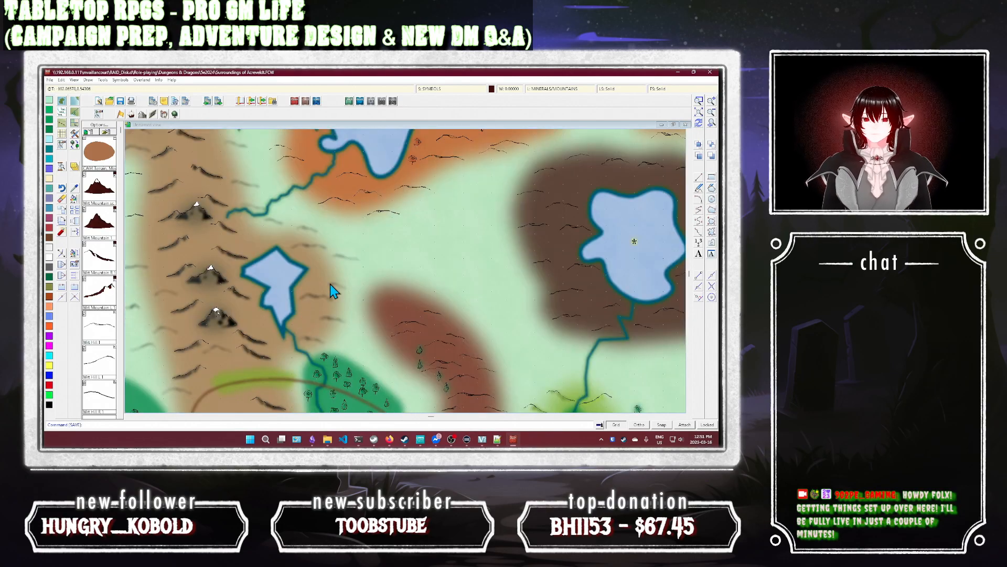
click(75, 146)
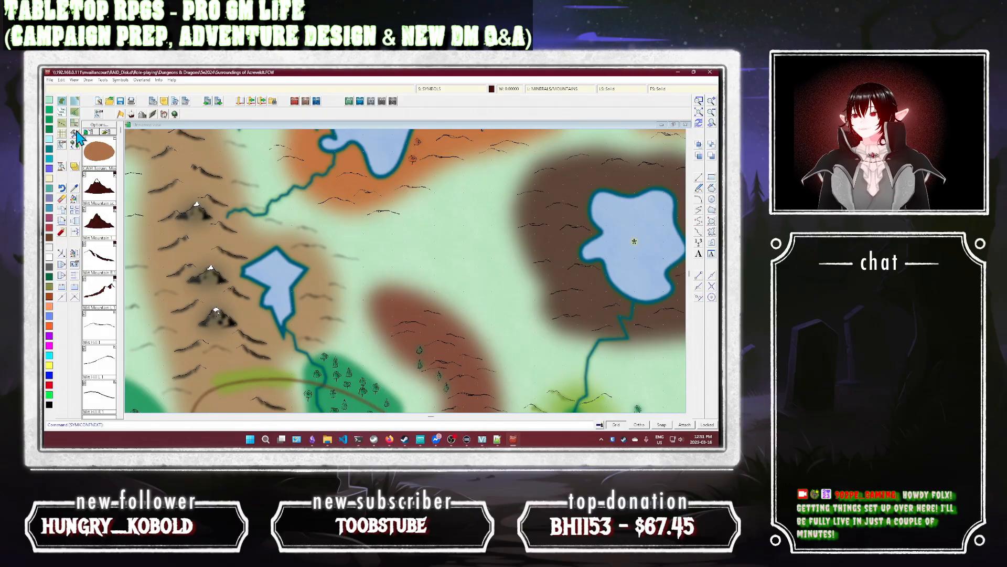
click(75, 135)
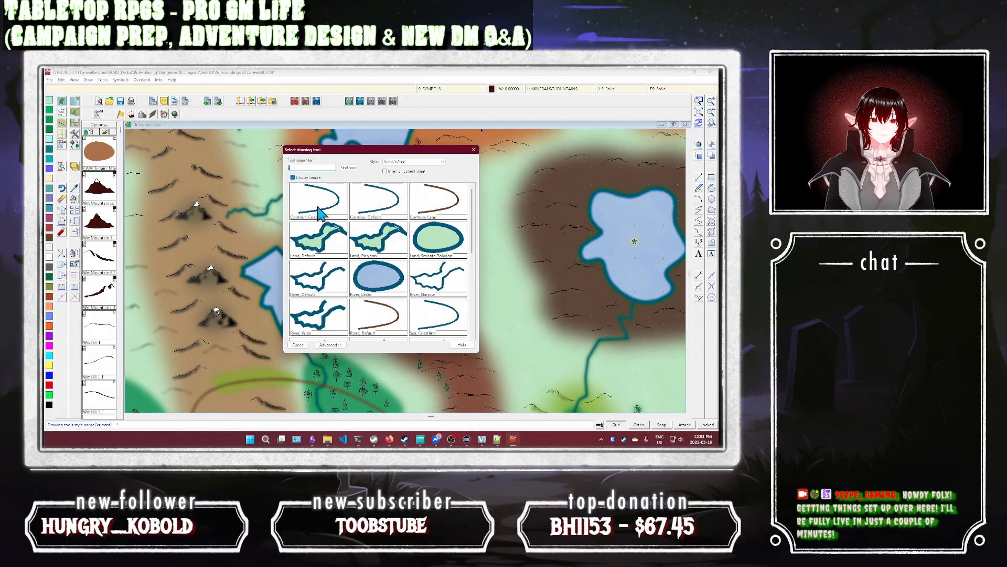
scroll(341, 220, down, 2)
scroll(341, 220, down, 1)
double_click(377, 242)
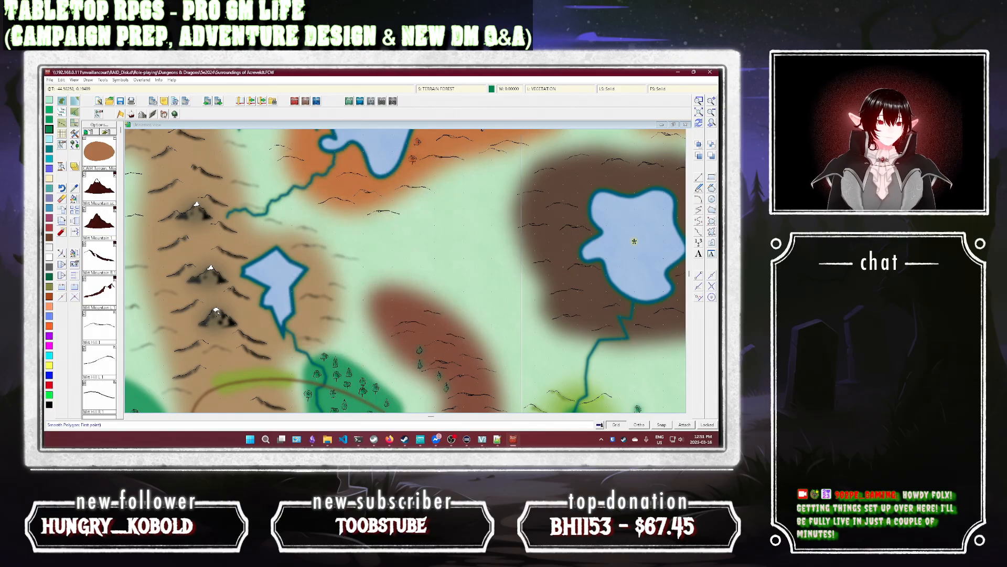
click(527, 253)
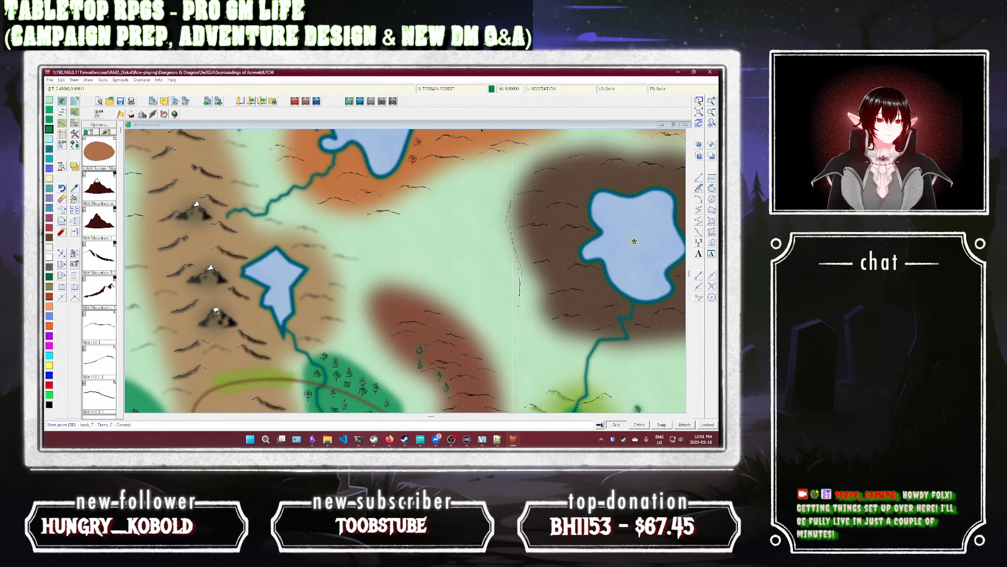
click(494, 166)
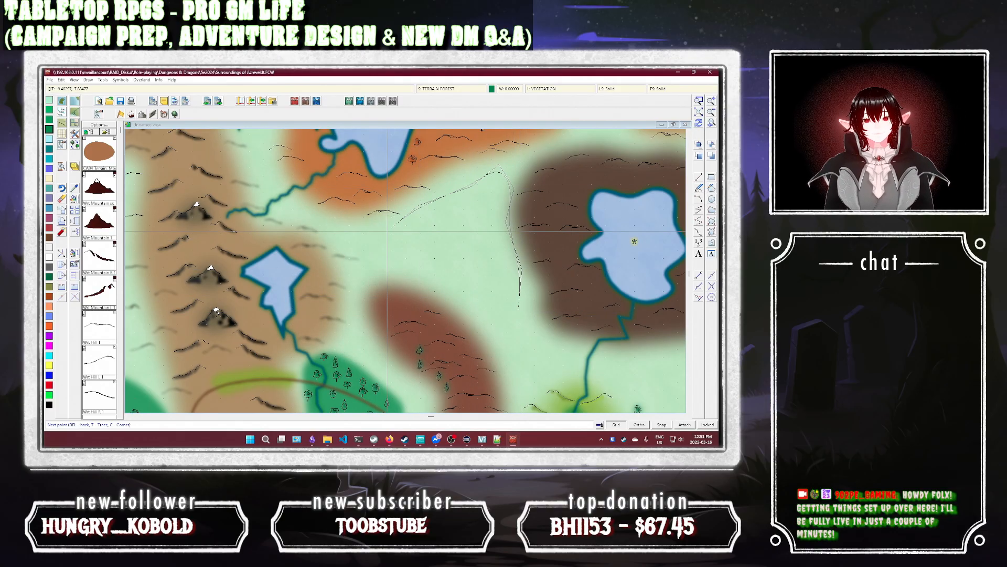
click(367, 230)
click(343, 230)
click(362, 268)
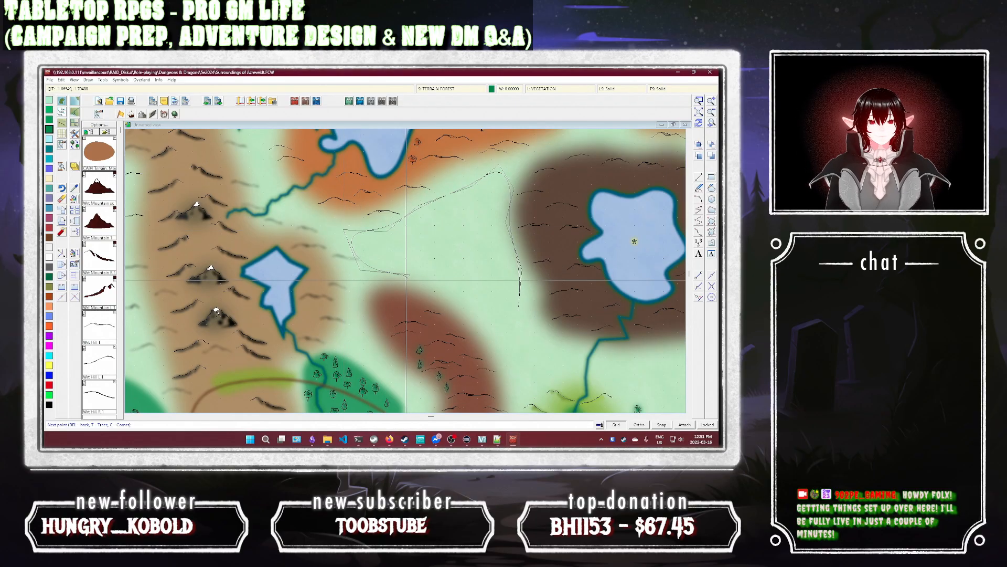
click(462, 296)
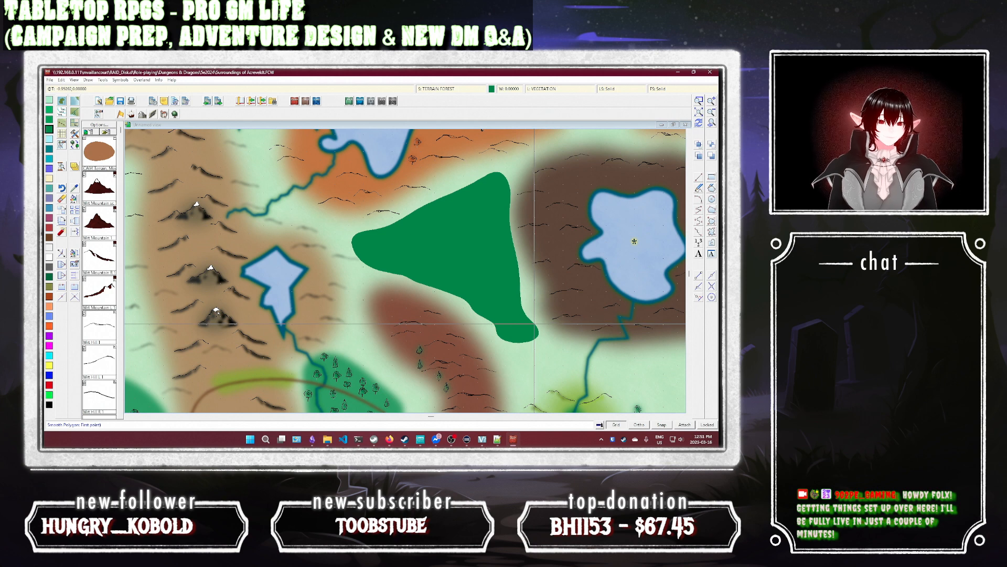
key(Escape)
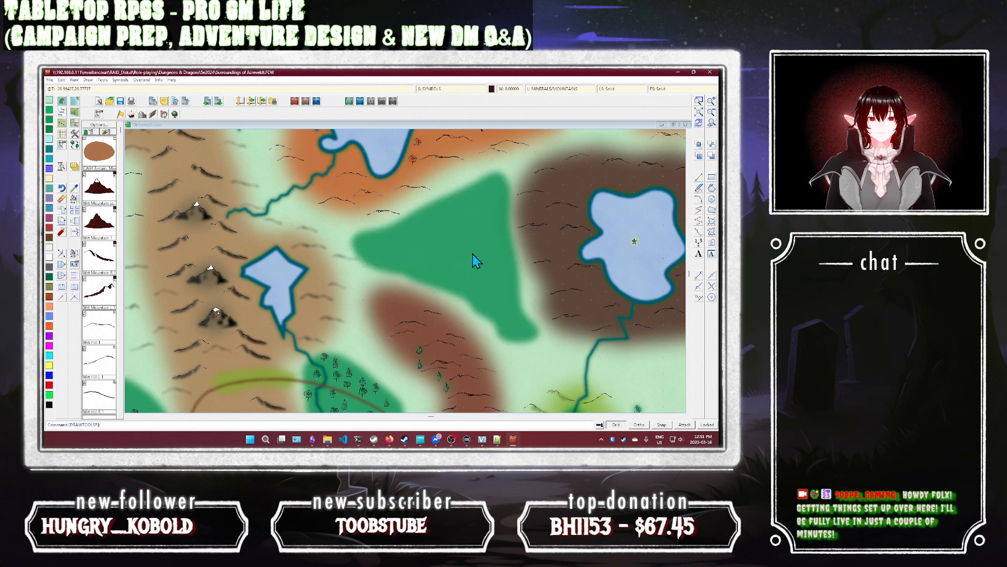
Step: Scatter round-crowned tree symbols from the vegetation catalog across the whole new forest area west of the northern lake
click(175, 114)
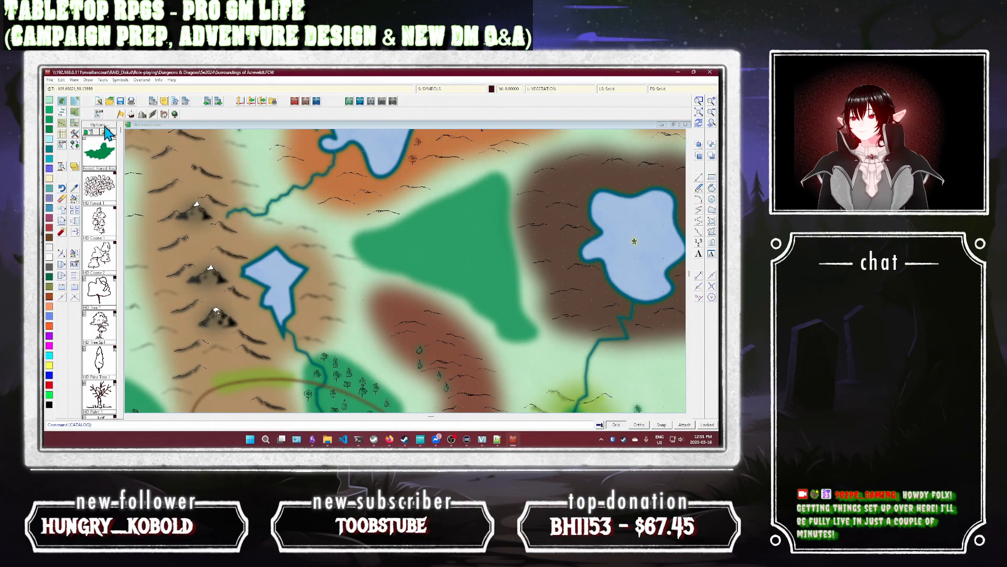
click(75, 145)
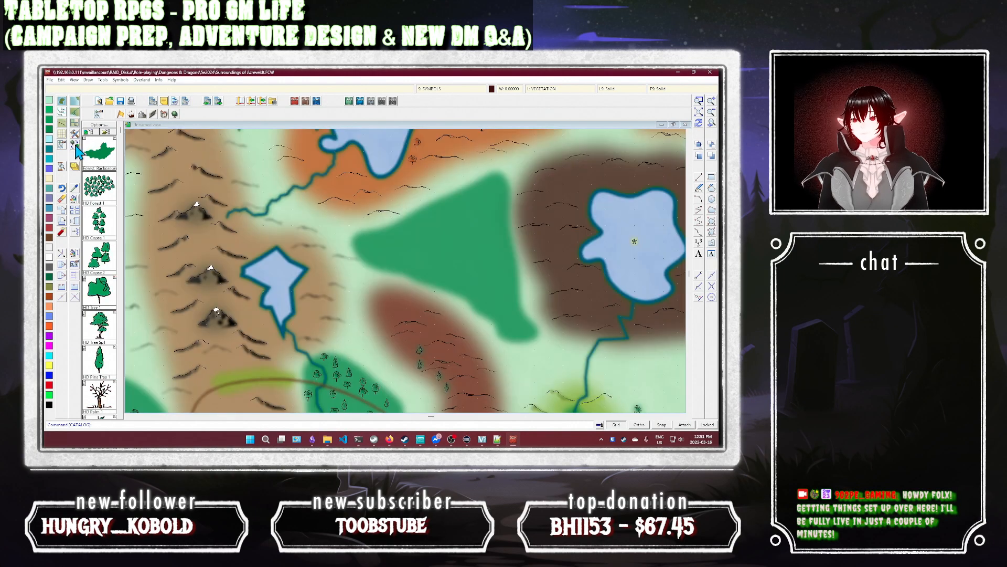
click(75, 149)
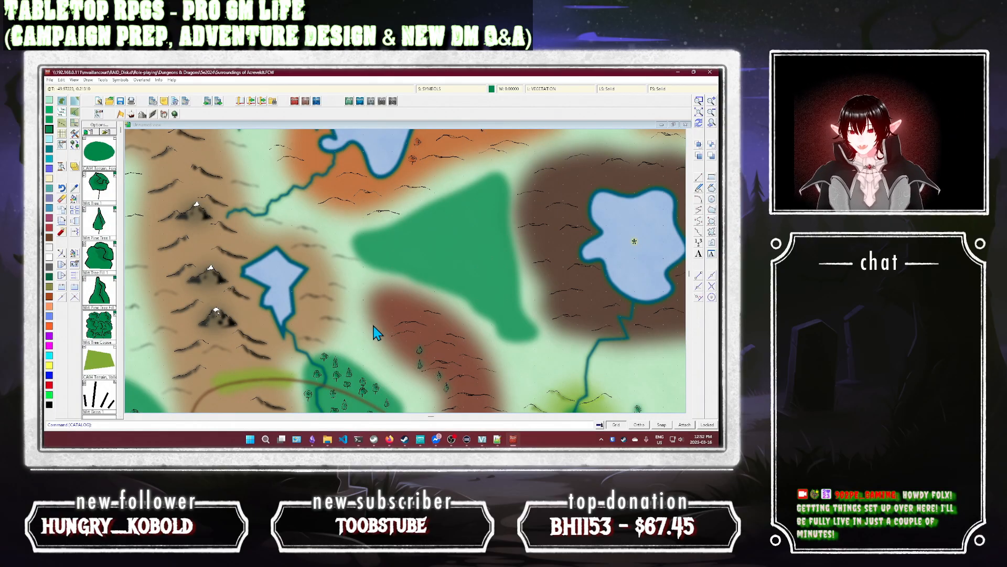
click(99, 192)
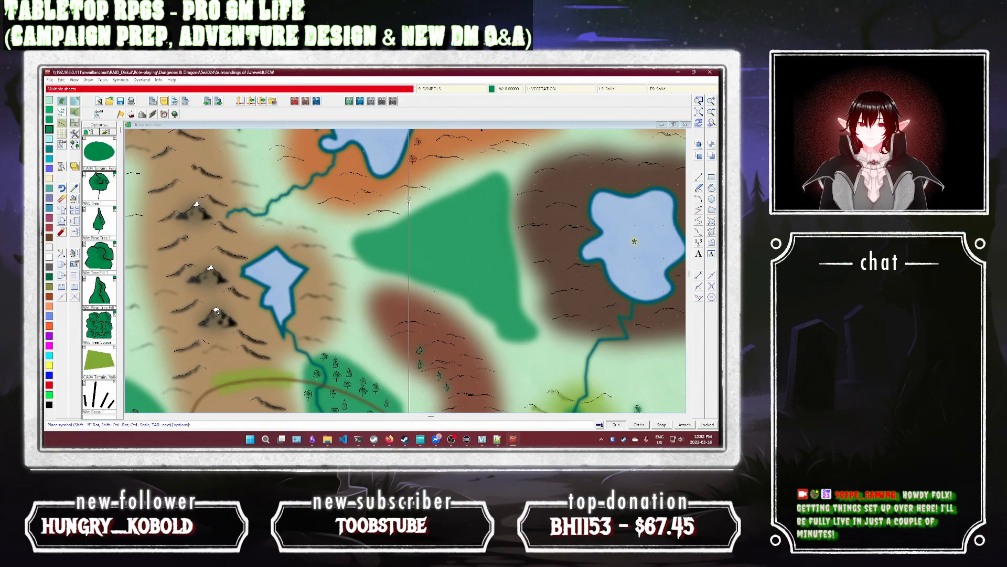
click(475, 188)
click(489, 184)
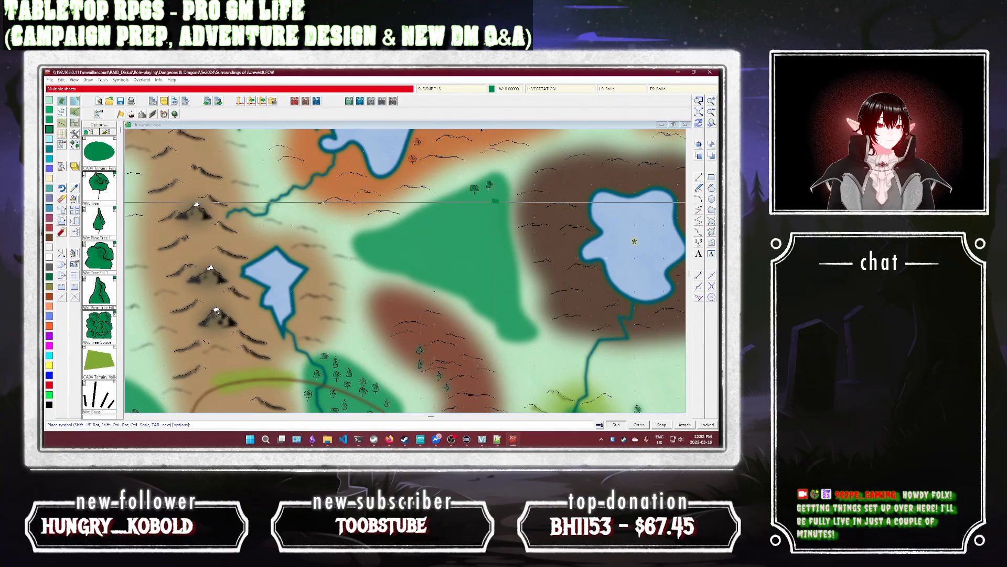
click(496, 201)
click(449, 206)
click(471, 199)
click(434, 217)
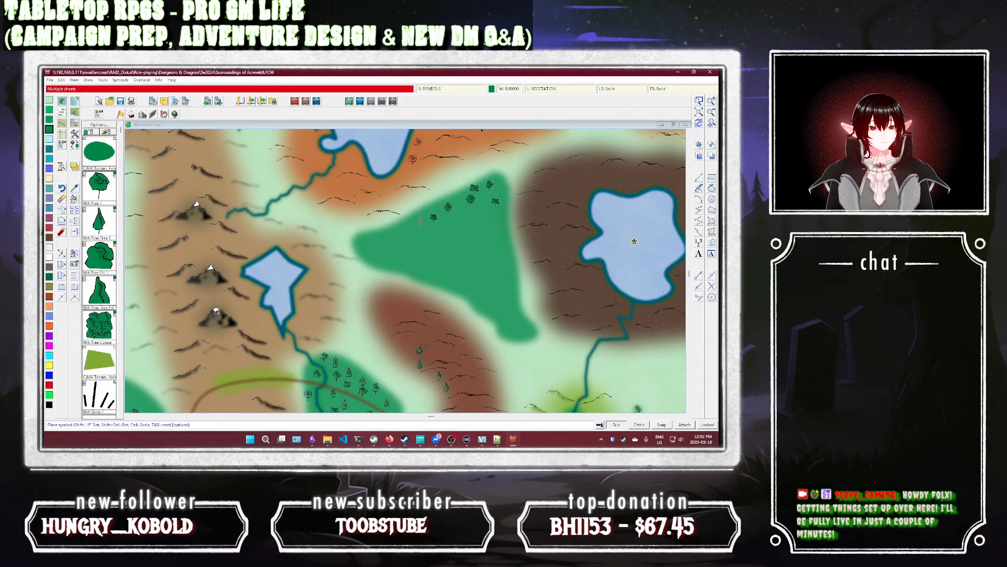
click(421, 224)
click(381, 232)
click(499, 309)
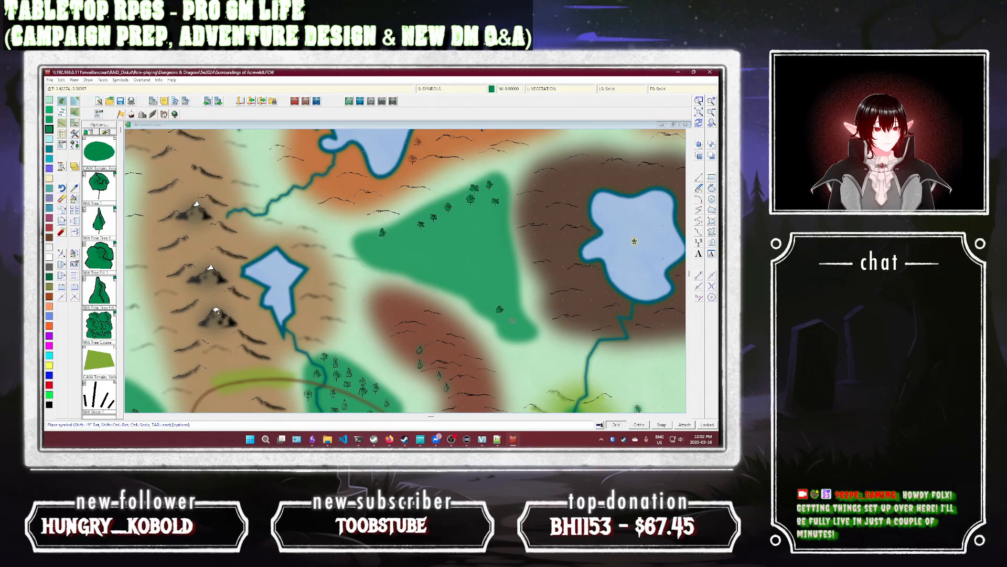
click(515, 323)
click(512, 282)
click(485, 291)
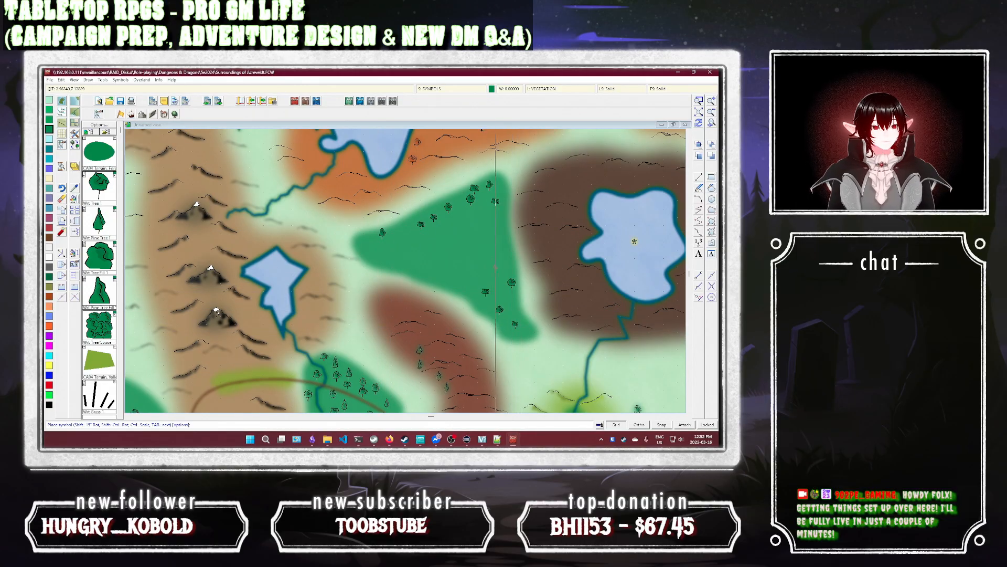
click(498, 263)
click(447, 273)
click(475, 246)
click(441, 240)
click(392, 239)
click(374, 247)
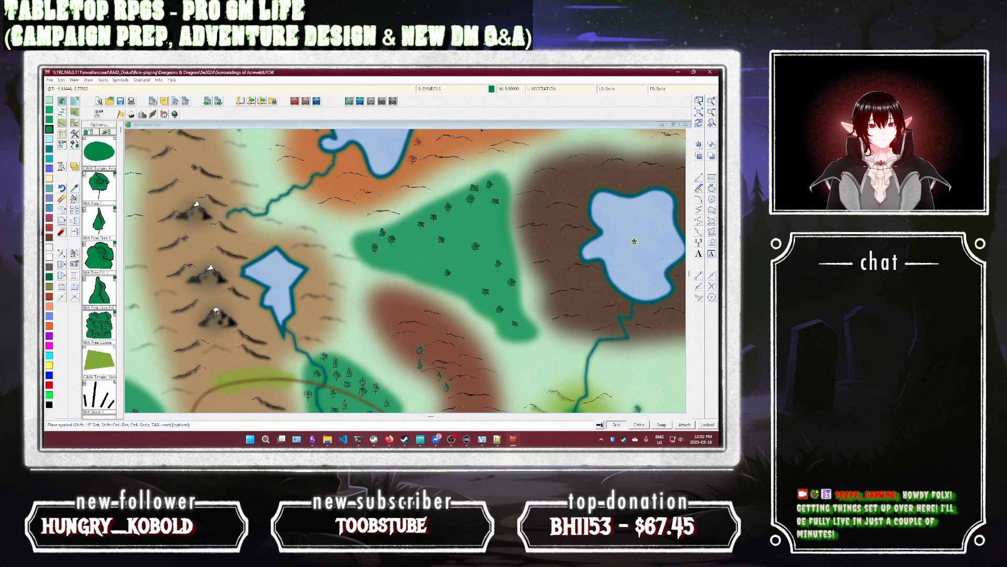
click(404, 235)
click(408, 251)
click(429, 249)
click(412, 264)
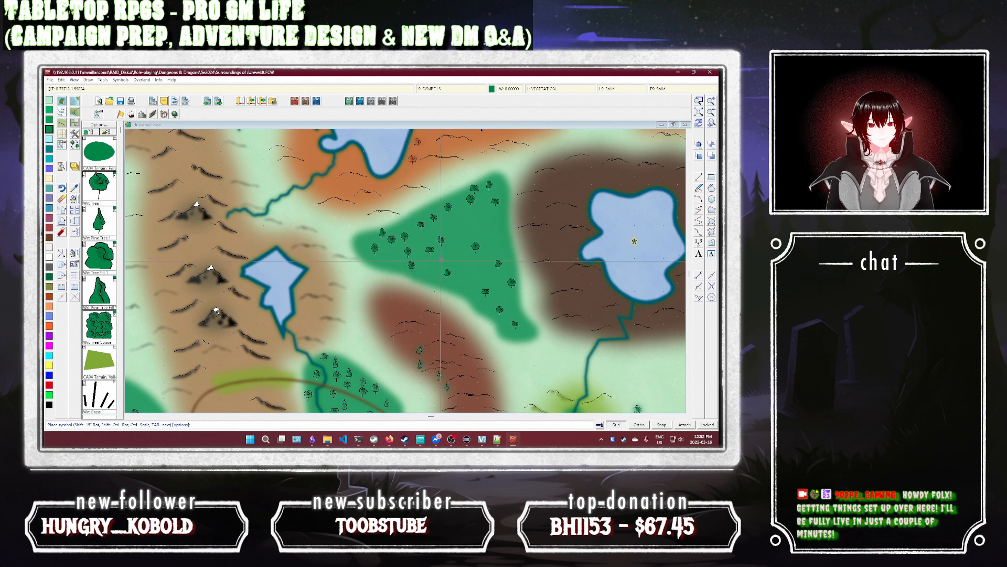
click(444, 257)
click(495, 229)
click(461, 219)
click(489, 214)
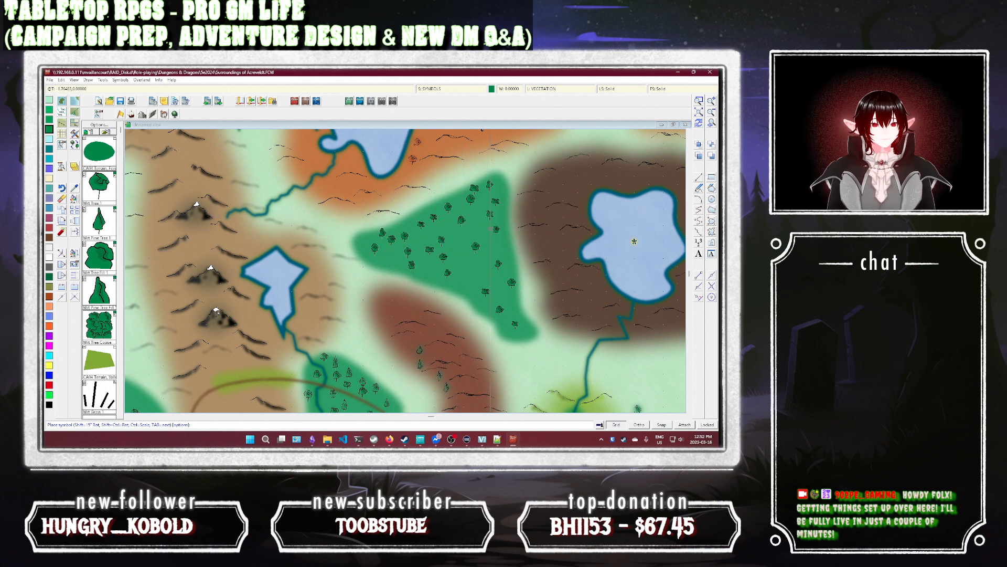
click(475, 229)
click(493, 242)
click(457, 242)
click(478, 263)
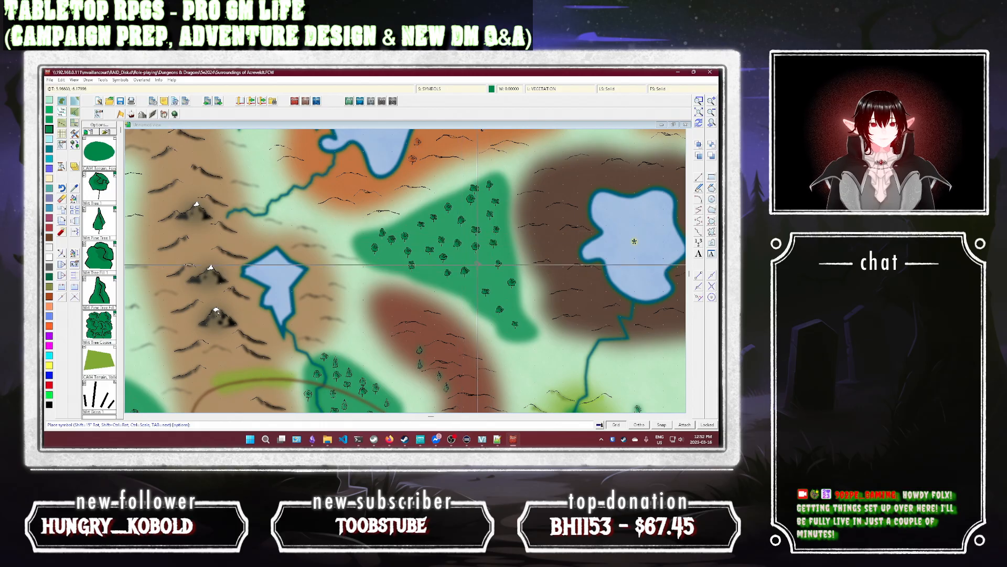
click(464, 271)
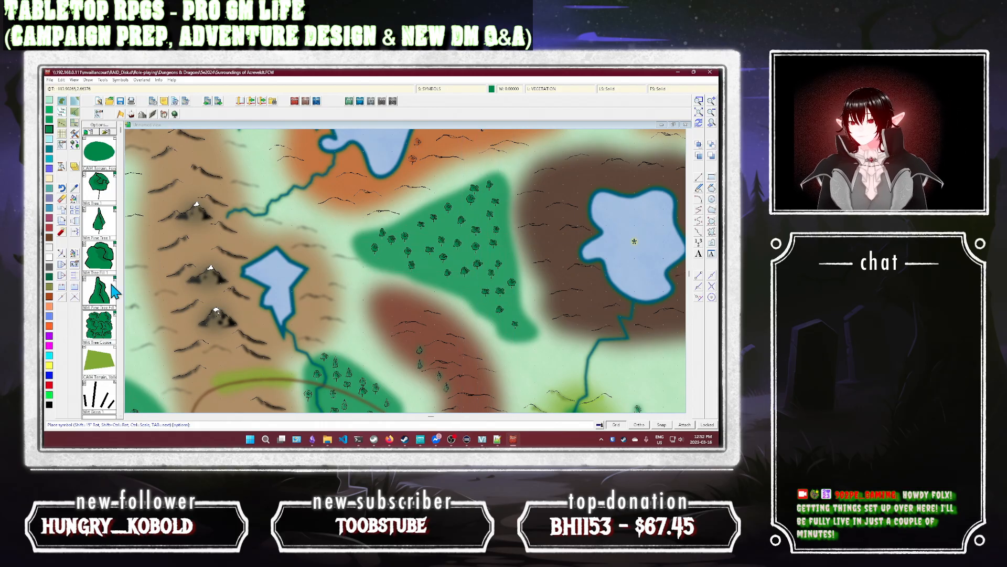
Step: Mix a few pine tree symbols in among the round trees of the new forest
click(101, 226)
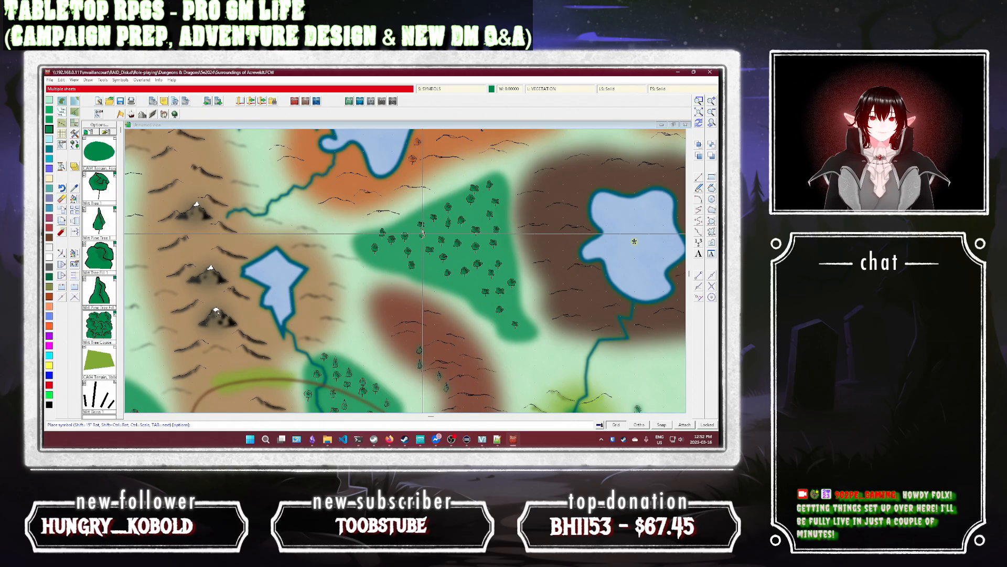
click(476, 209)
click(503, 213)
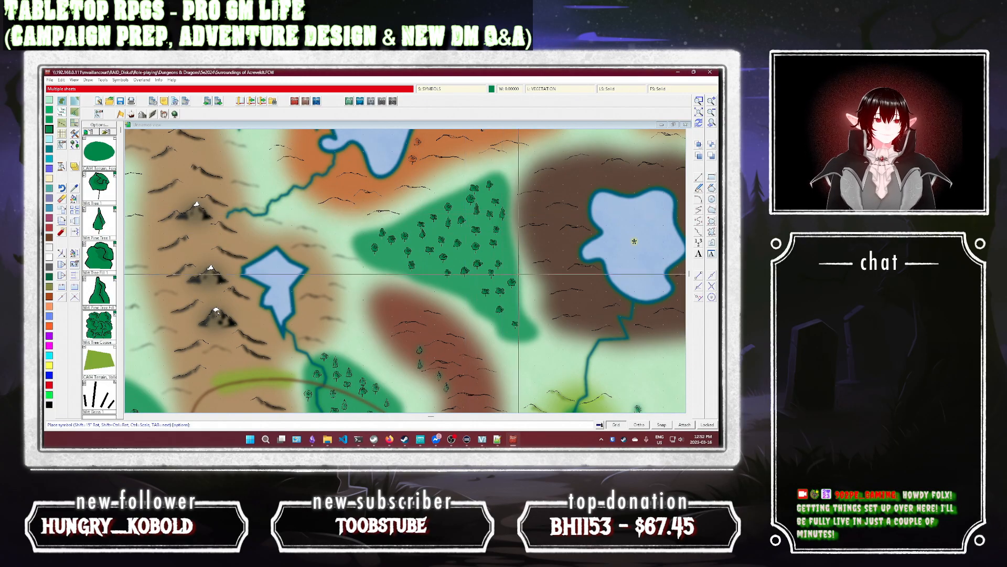
click(511, 254)
click(463, 284)
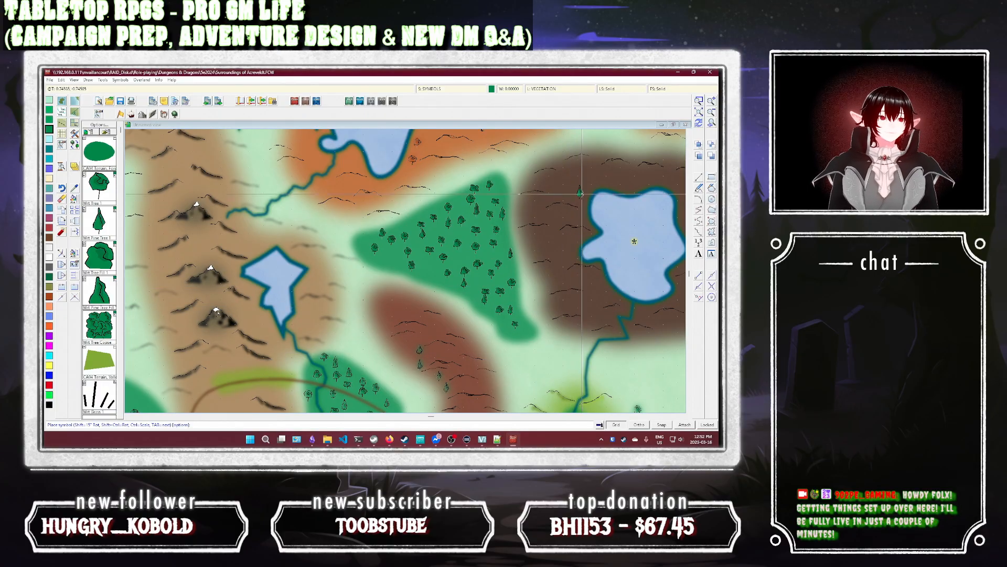
Step: Ring the northern lake's shore with pine tree symbols placed on the surrounding dark hills
click(583, 206)
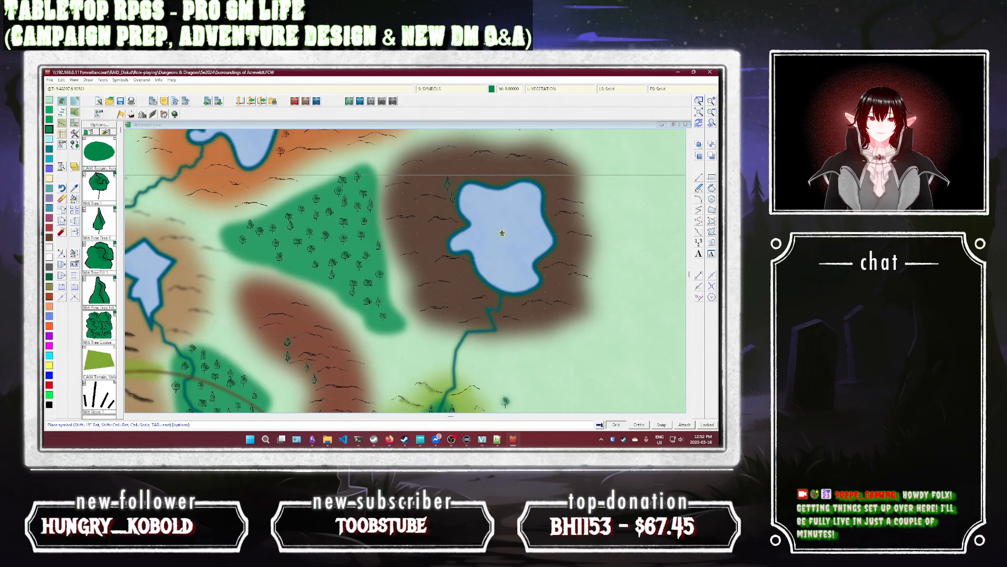
click(456, 172)
click(468, 170)
click(475, 173)
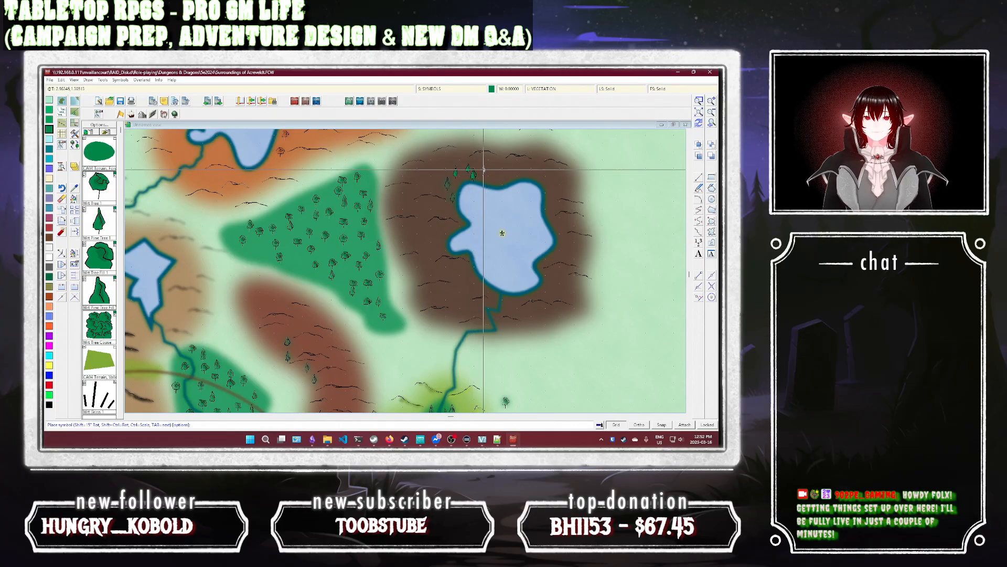
click(445, 162)
click(439, 177)
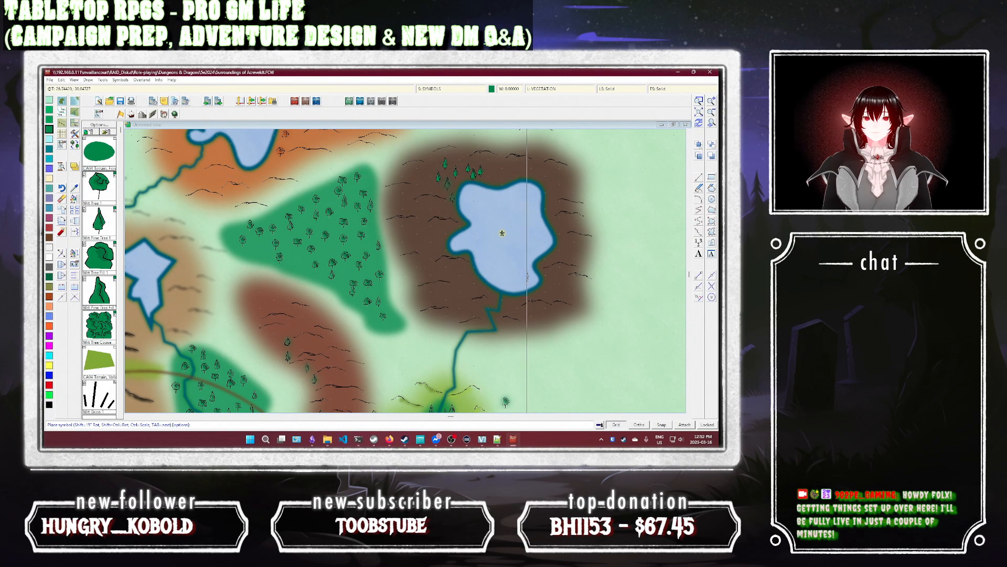
click(446, 225)
click(433, 231)
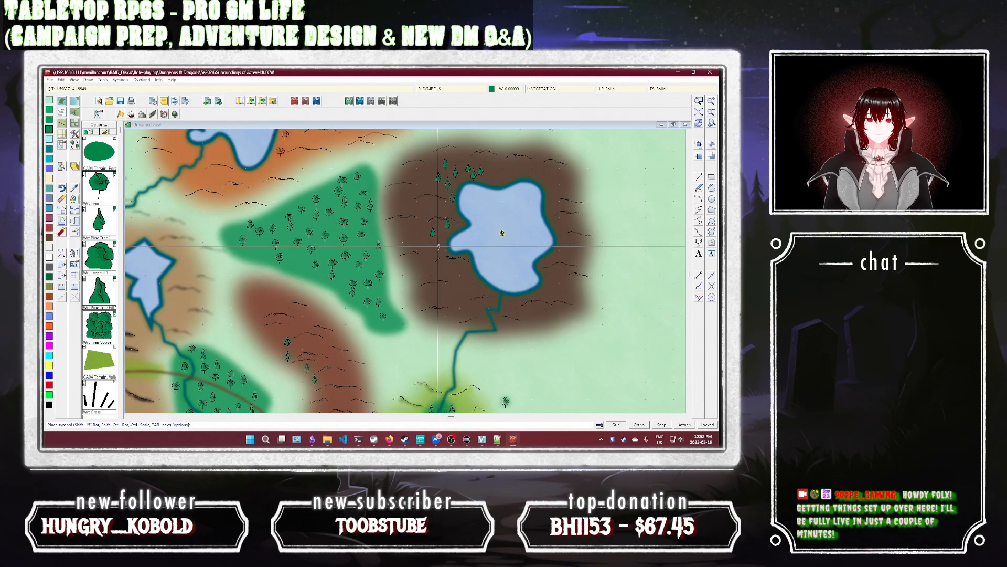
click(455, 268)
click(469, 278)
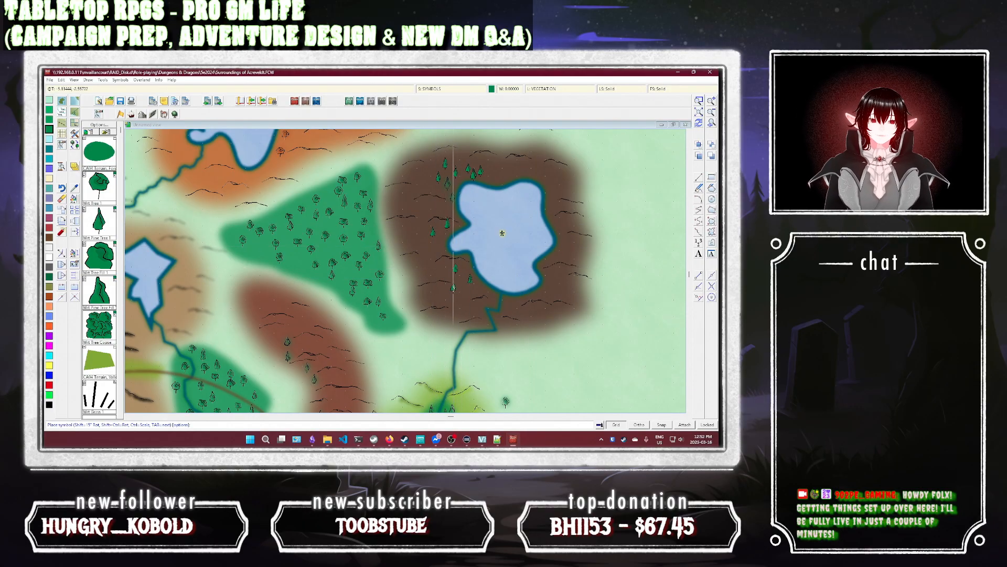
click(453, 287)
click(512, 296)
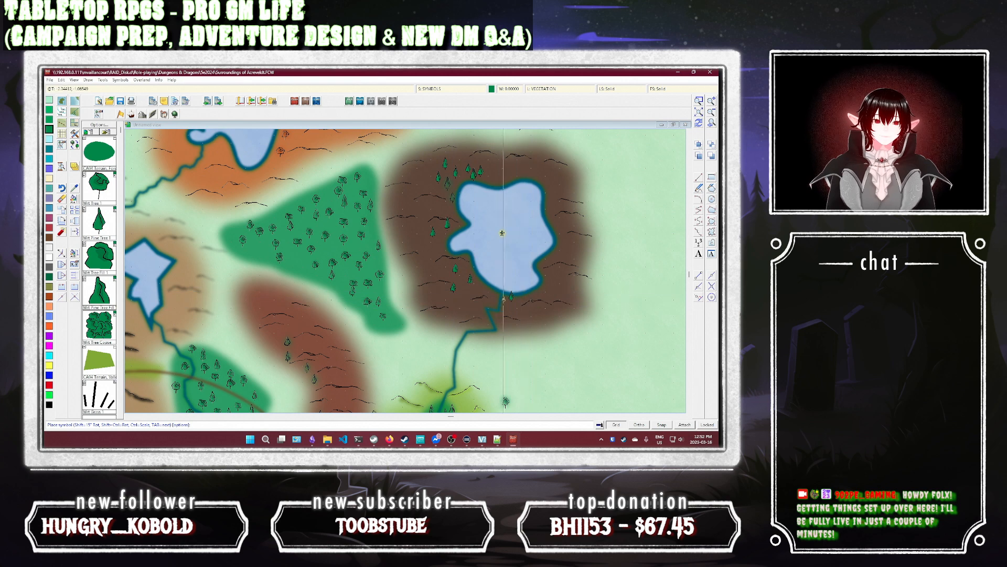
click(479, 308)
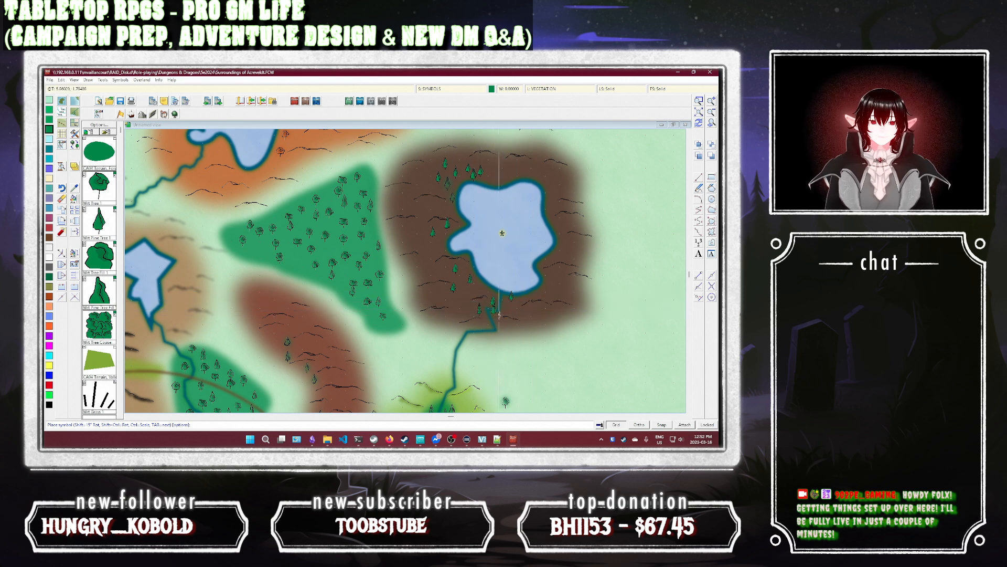
click(541, 288)
click(560, 275)
click(566, 249)
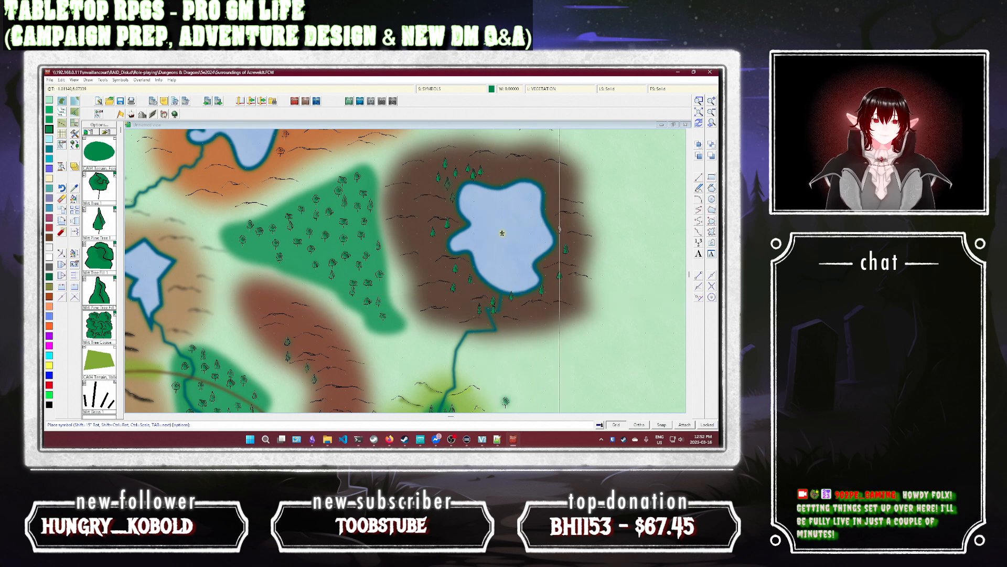
click(553, 201)
click(556, 181)
click(544, 167)
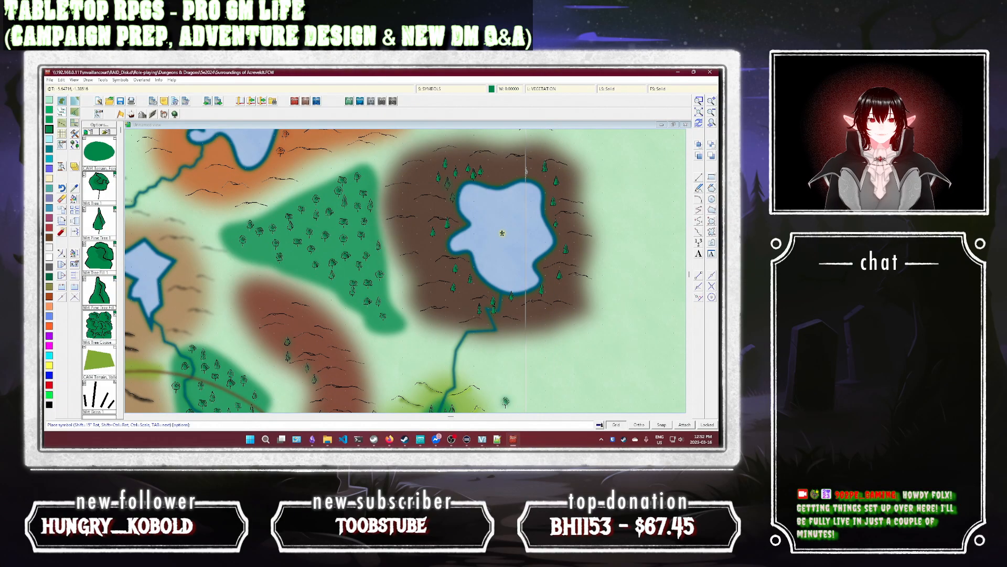
click(523, 171)
click(498, 157)
Step: Scatter more pine tree symbols across the outer parts of the dark hills around the northern lake, and save the map
click(428, 265)
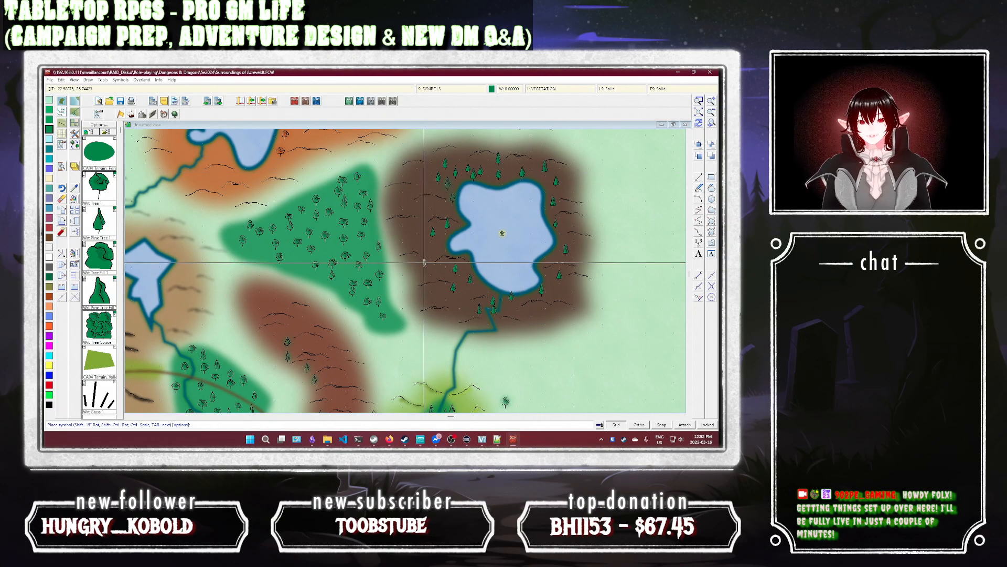
click(407, 233)
click(402, 198)
click(423, 167)
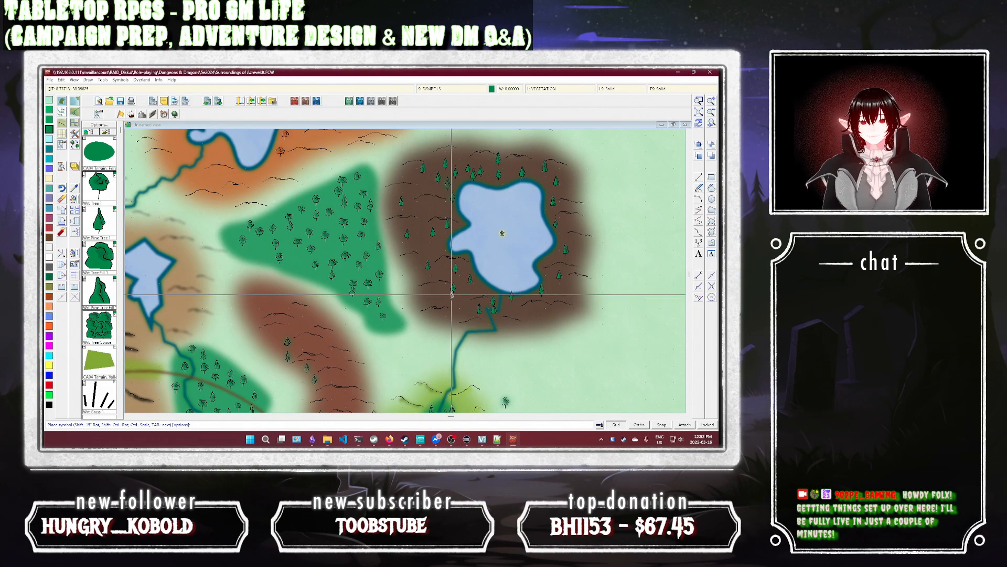
click(438, 291)
click(529, 313)
click(584, 248)
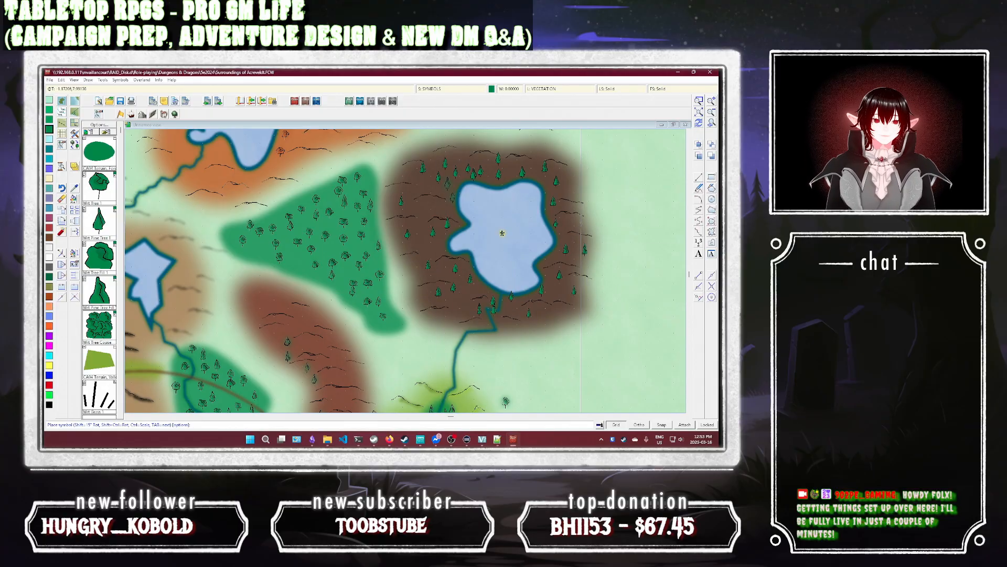
click(581, 221)
click(574, 290)
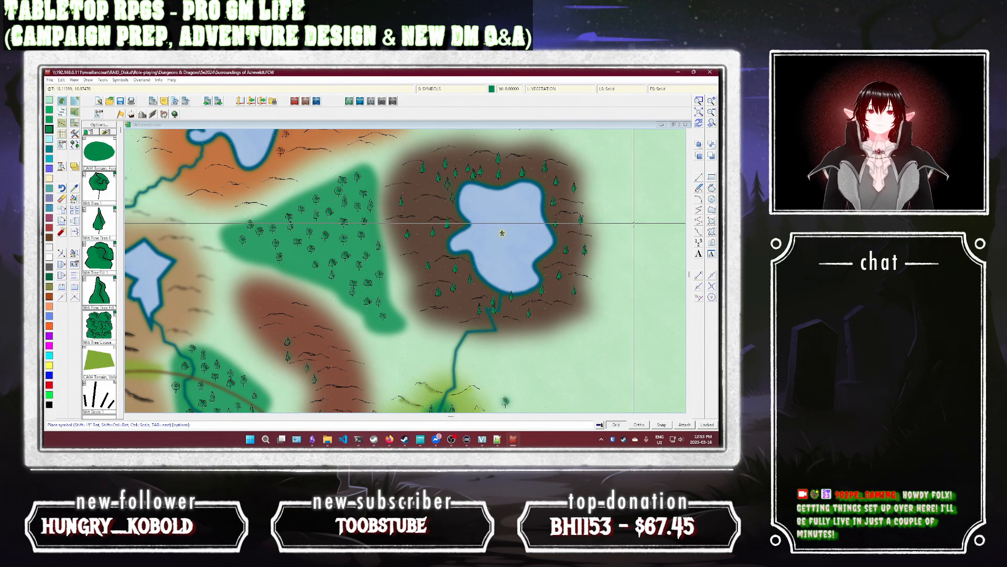
key(Escape)
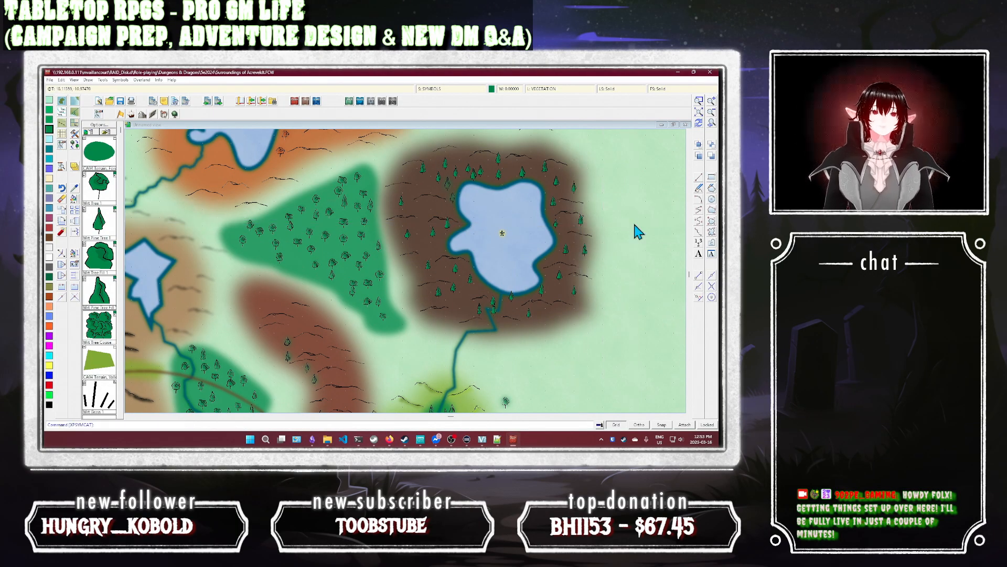
click(711, 123)
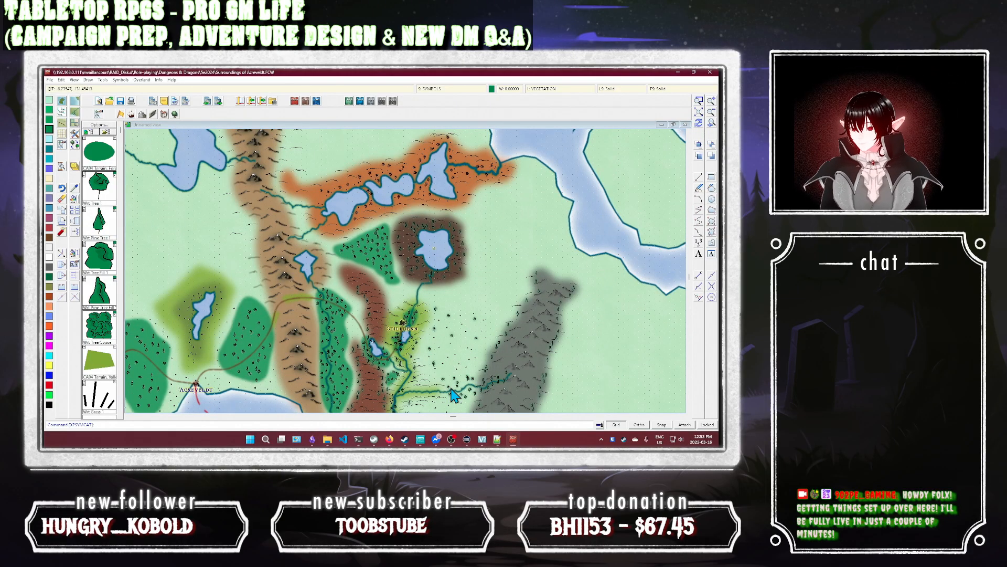
key(Return)
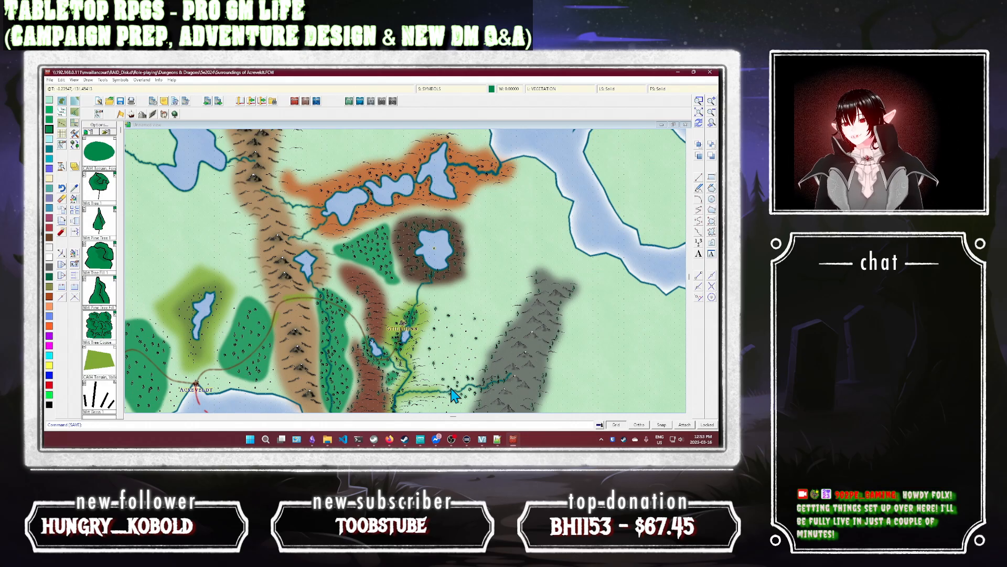
Step: Place low hill symbols from the mountains catalog all around the olive-green terrain of the lake north of Acreveldt, and save the map
drag(451, 388, 140, 300)
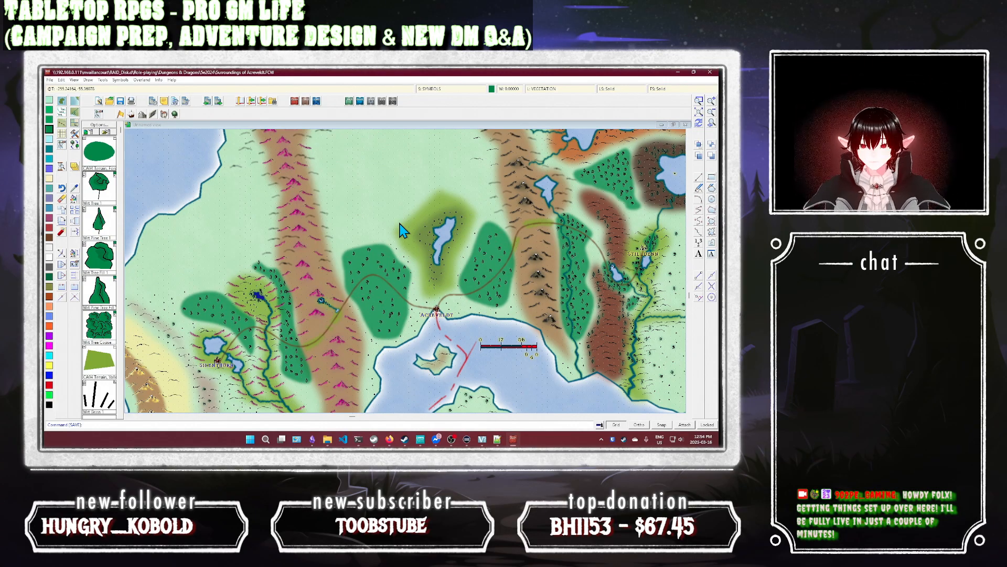
click(698, 100)
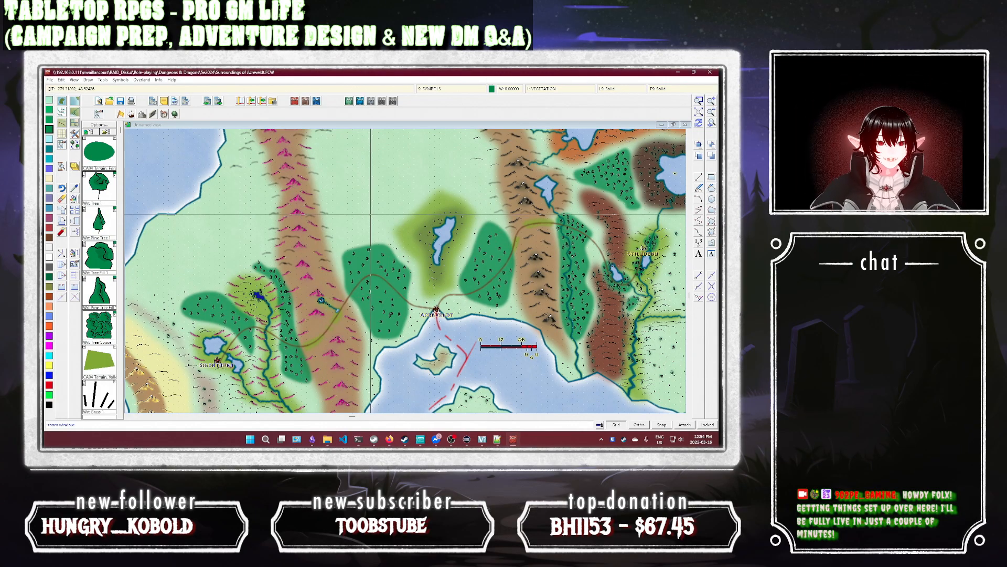
click(385, 172)
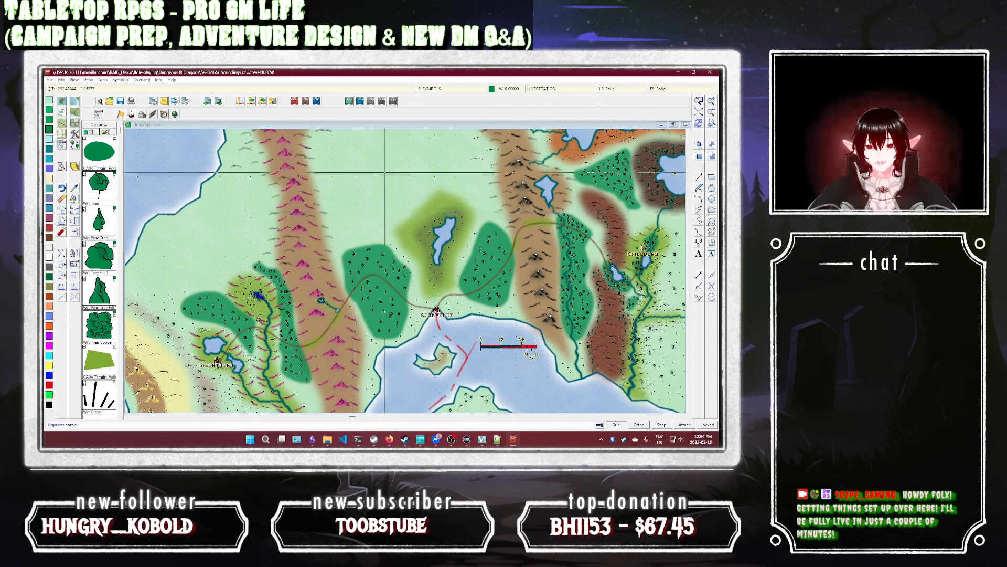
click(507, 330)
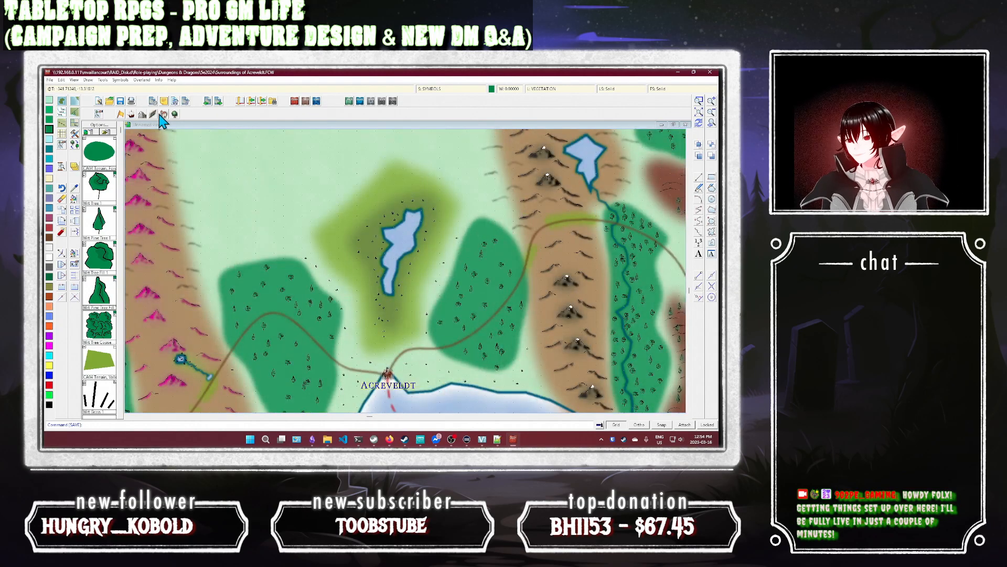
click(142, 114)
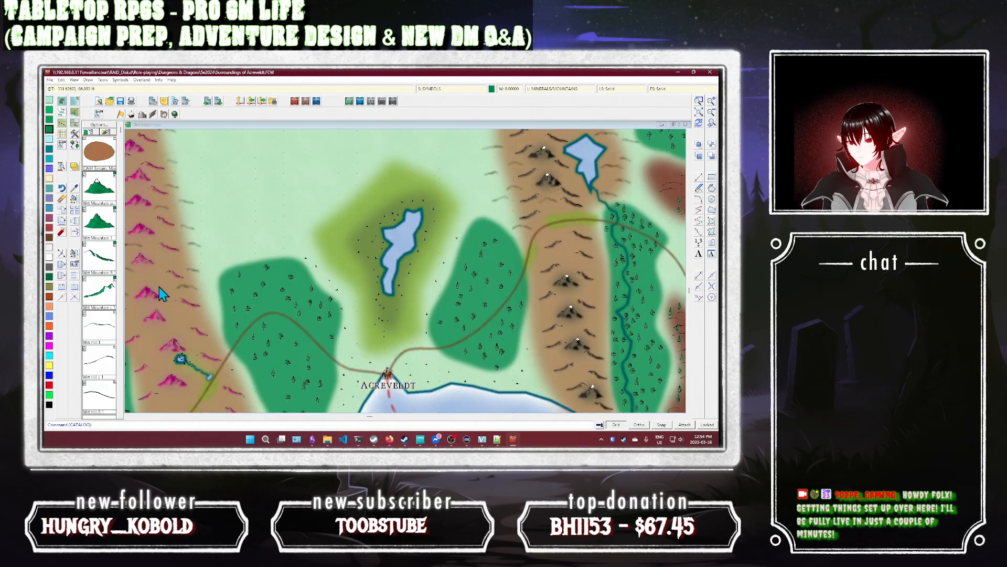
click(101, 406)
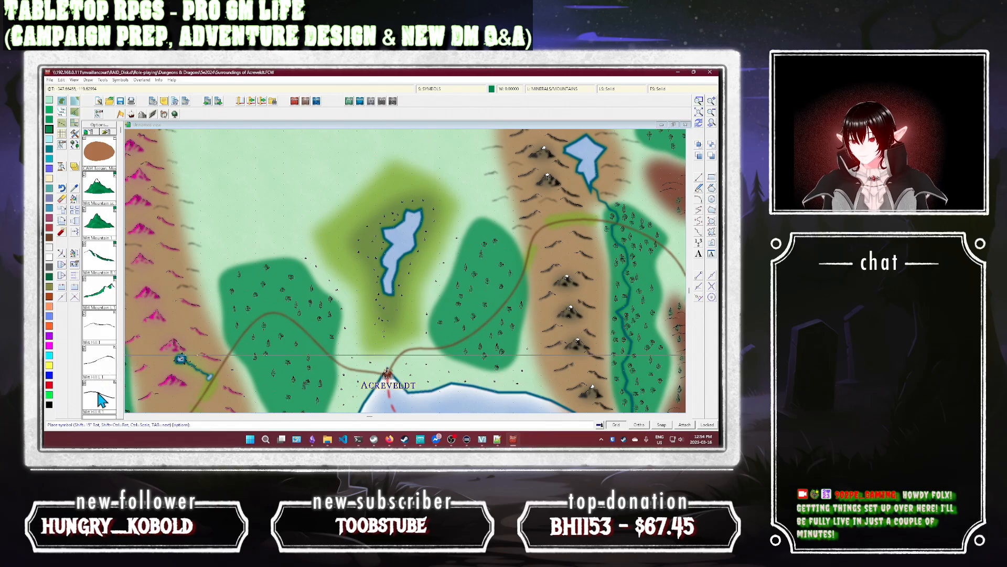
click(332, 264)
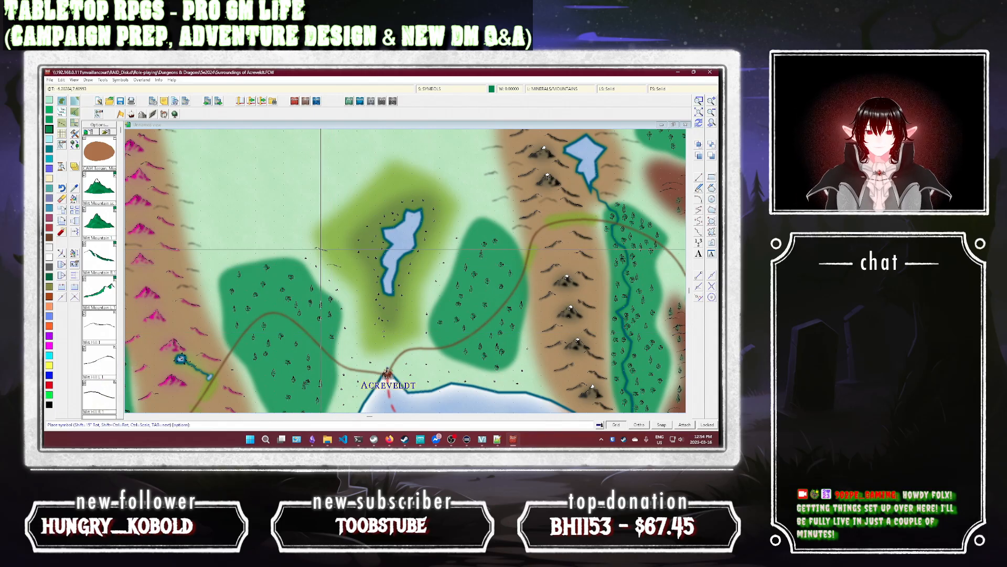
click(321, 248)
click(336, 212)
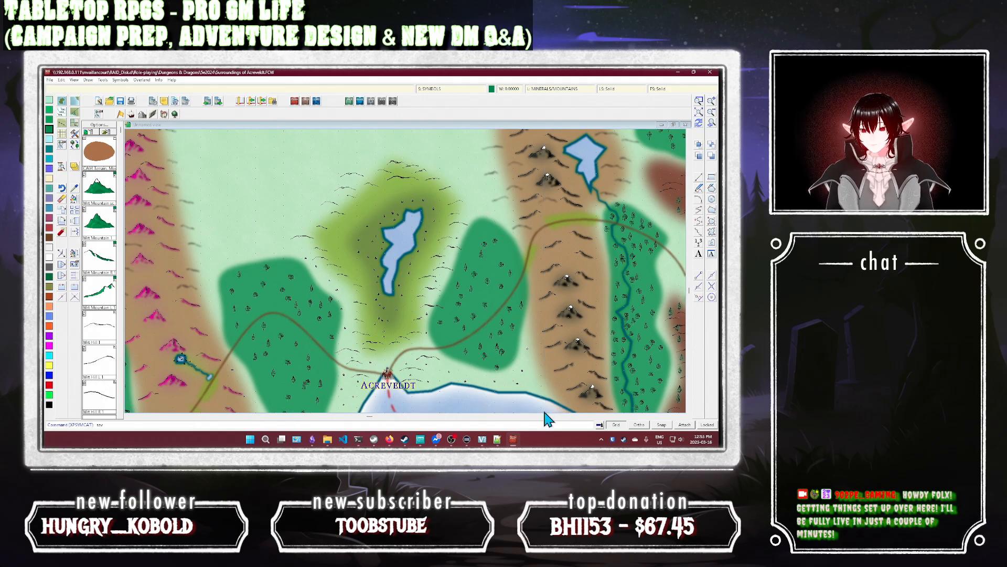
text(e)
key(Return)
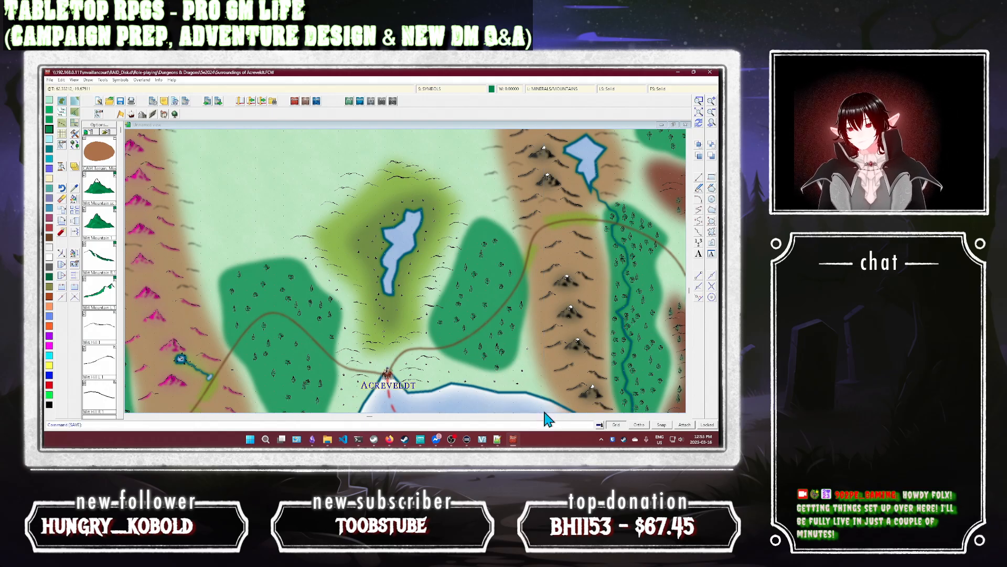
click(97, 331)
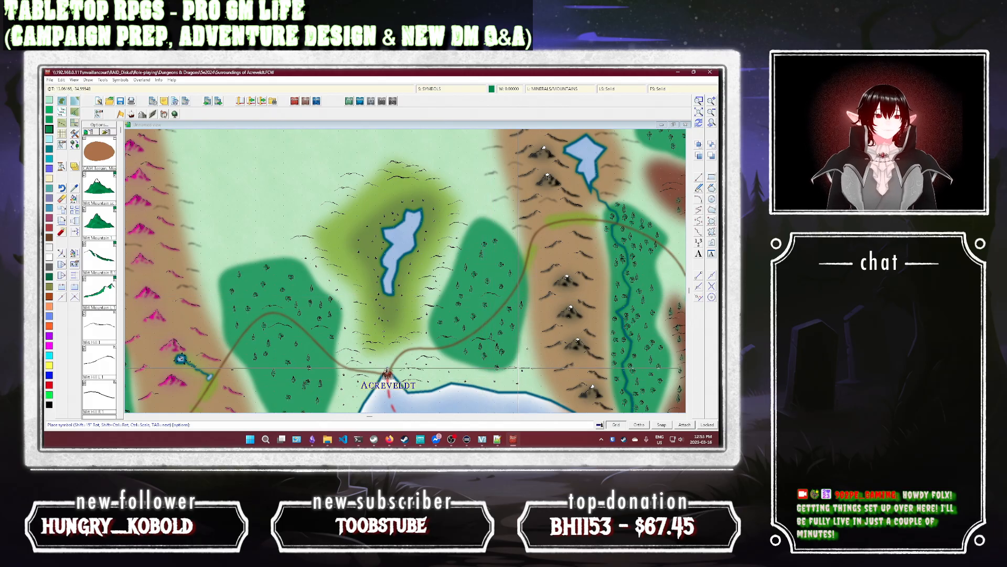
key(Escape)
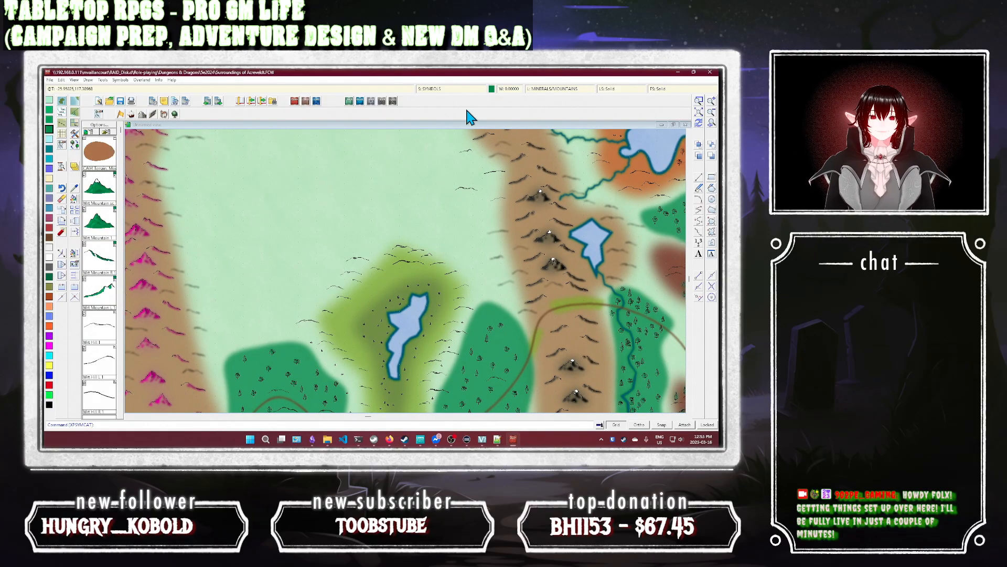
click(443, 89)
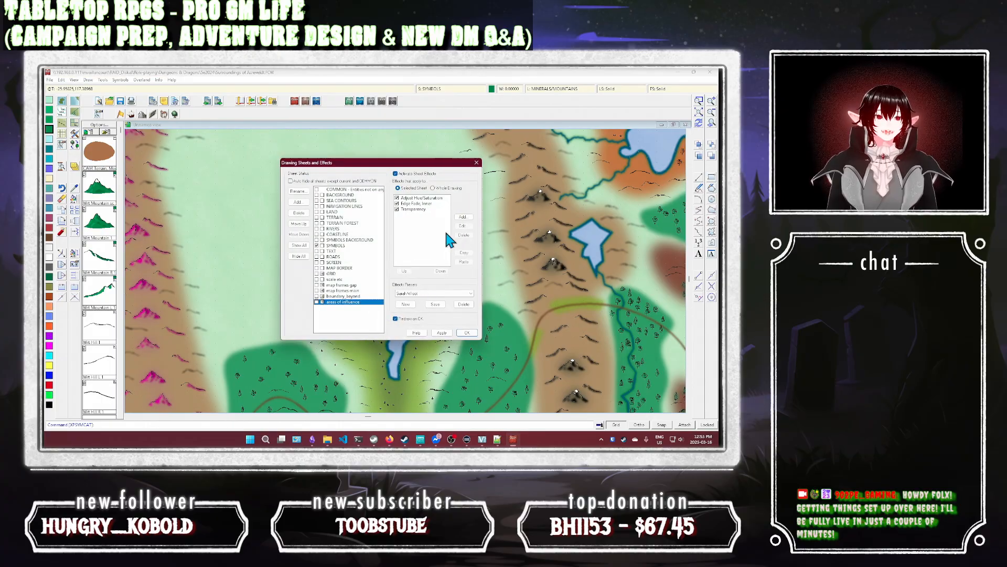
click(415, 332)
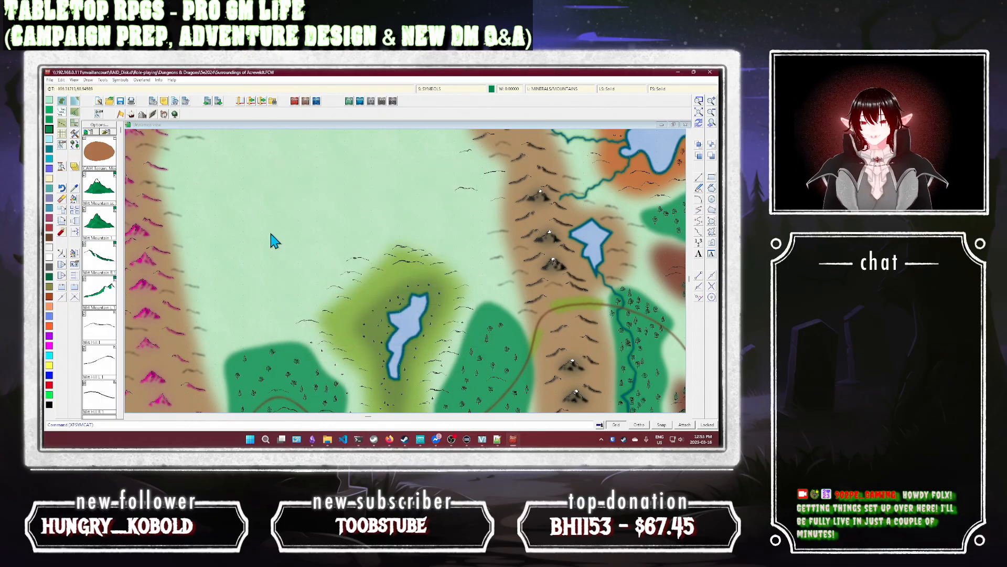
Step: Reassign the hill symbols along the brown eastern mountain range and its small lake to the MINERALS/MOUNTAINS layer and SYMBOLS sheet, matching a hill beside the olive-green terrain
click(74, 200)
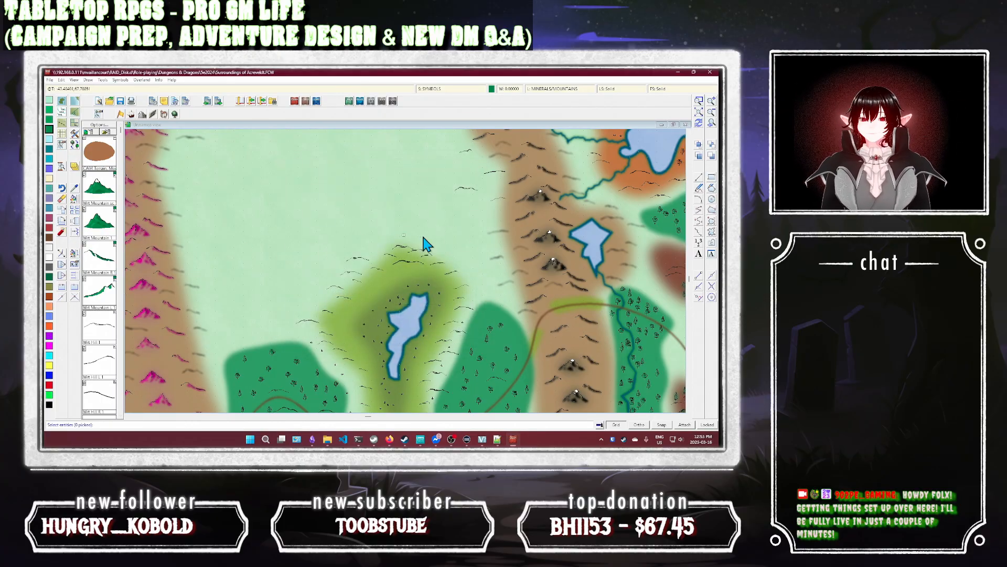
click(497, 258)
click(504, 284)
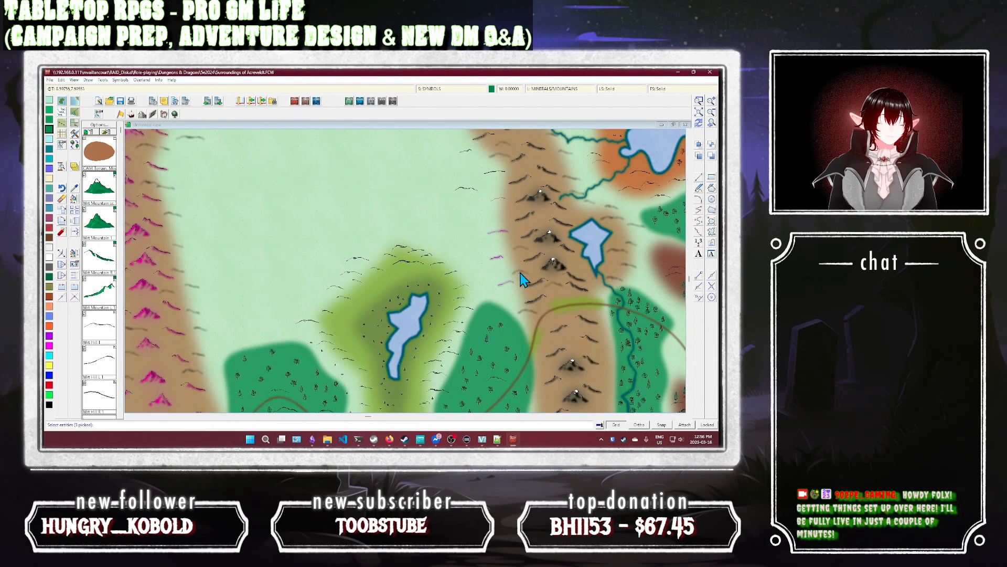
click(521, 272)
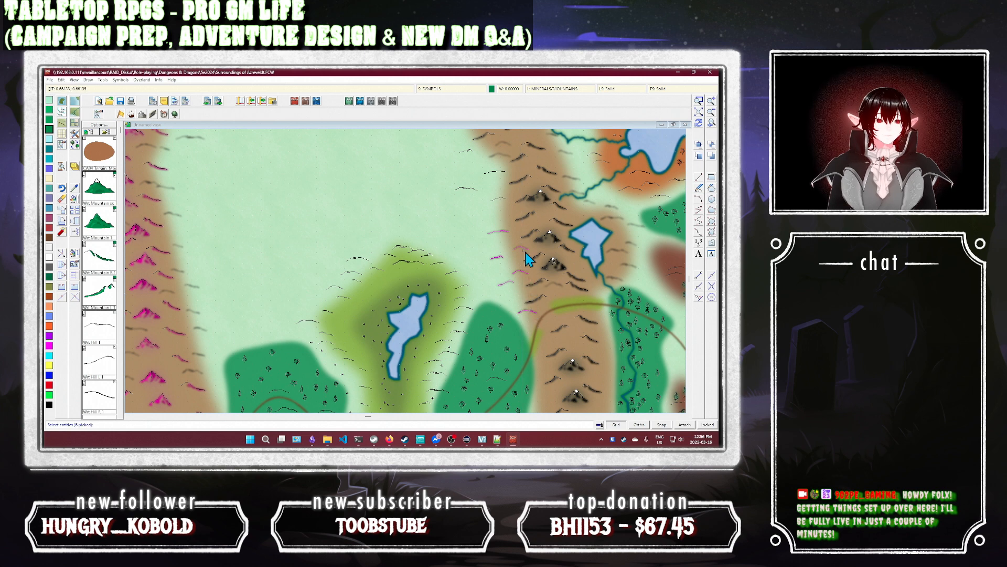
click(623, 277)
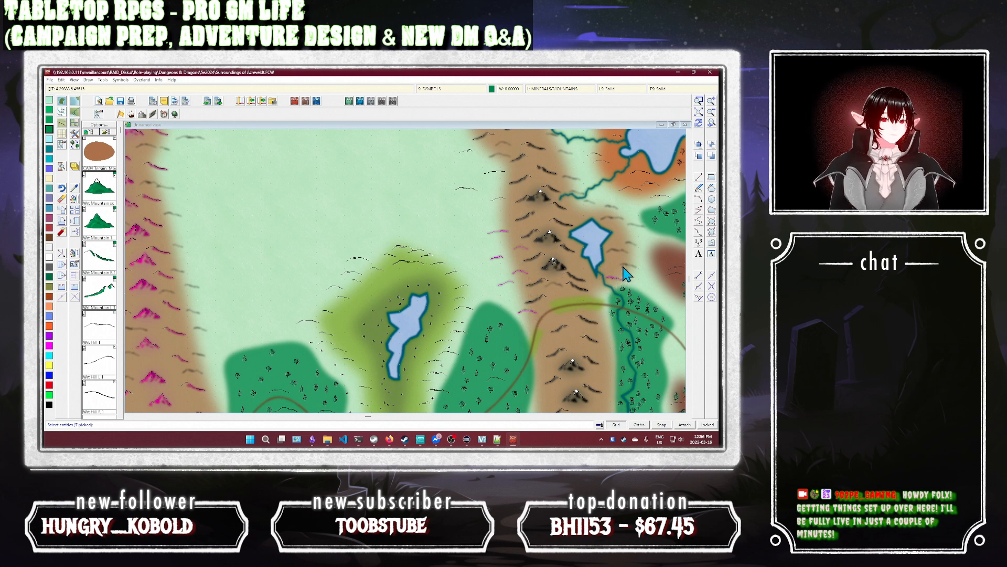
click(622, 260)
click(630, 242)
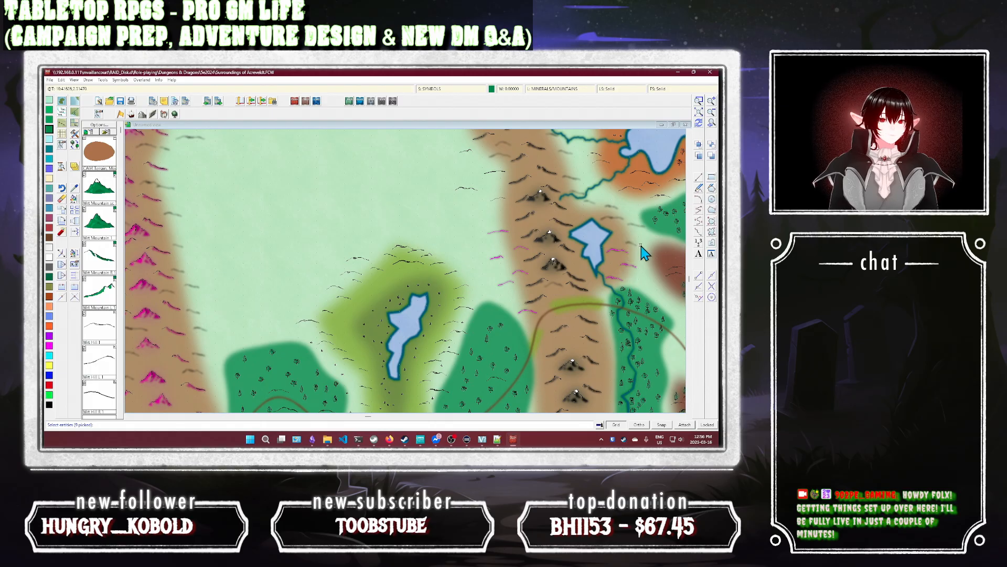
click(616, 215)
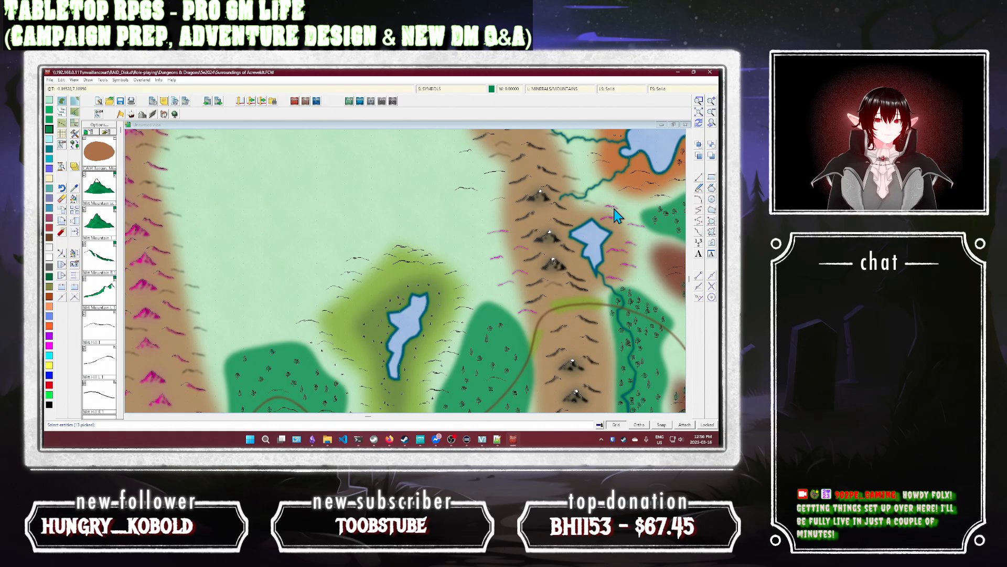
click(579, 180)
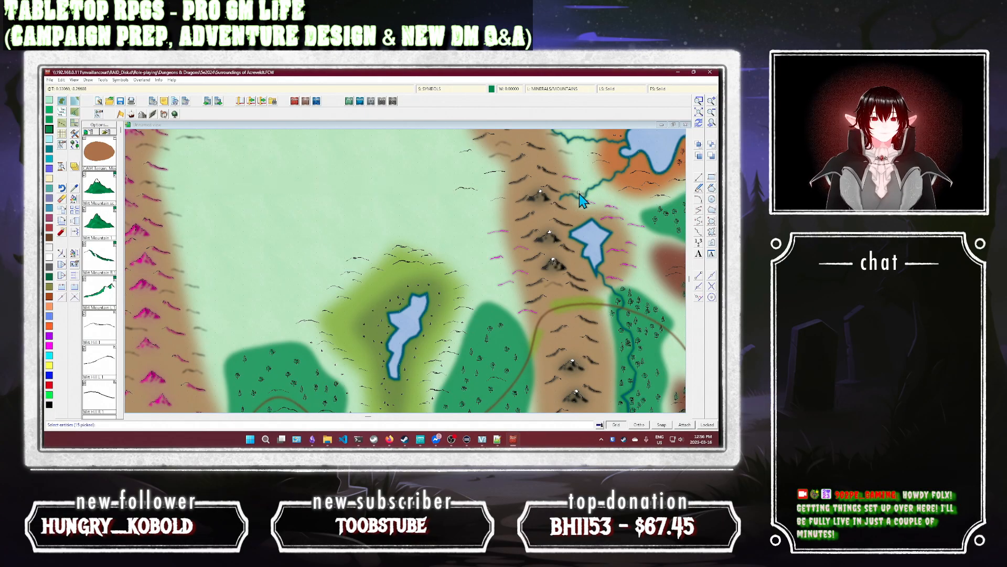
click(573, 164)
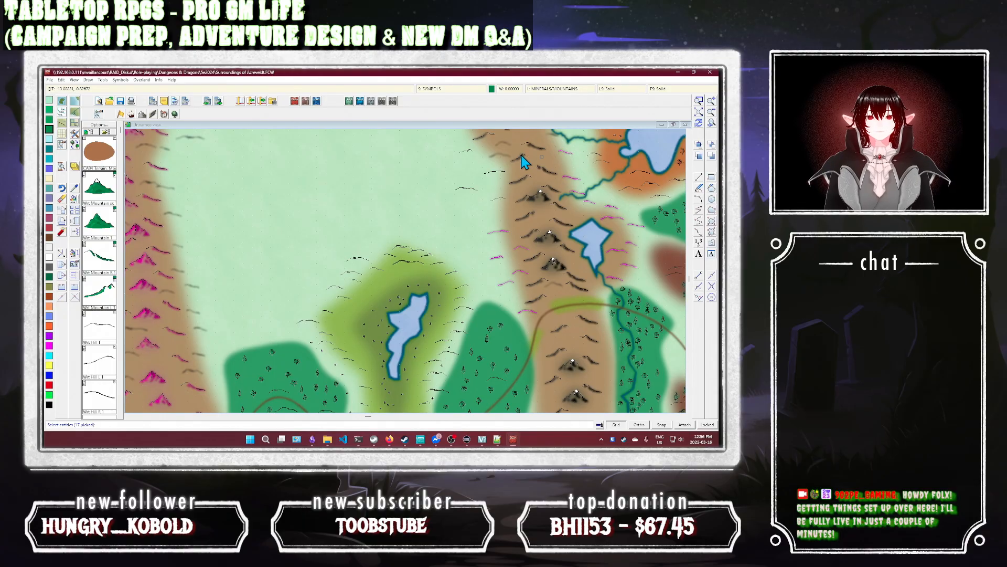
click(502, 158)
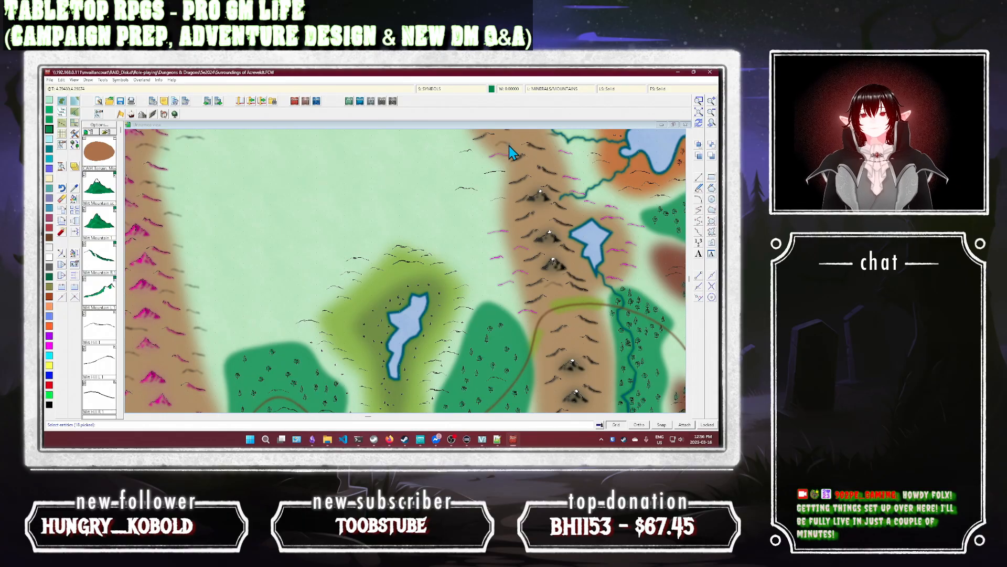
right_click(468, 217)
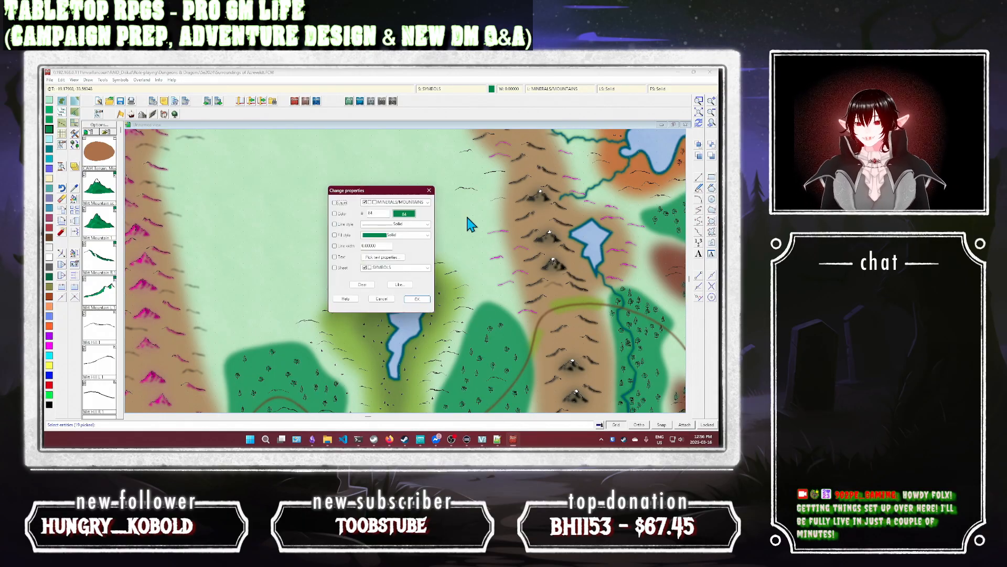
click(396, 285)
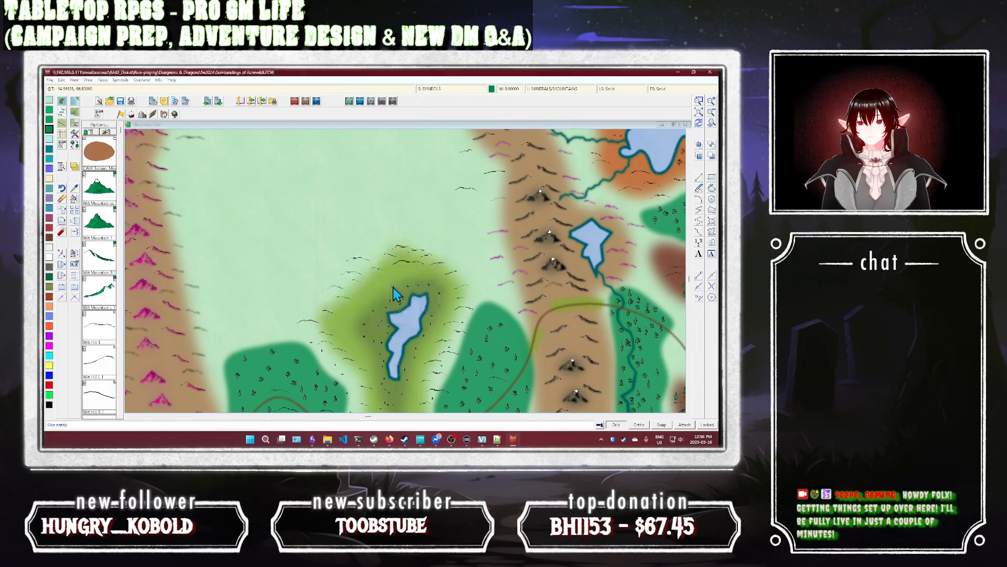
click(305, 320)
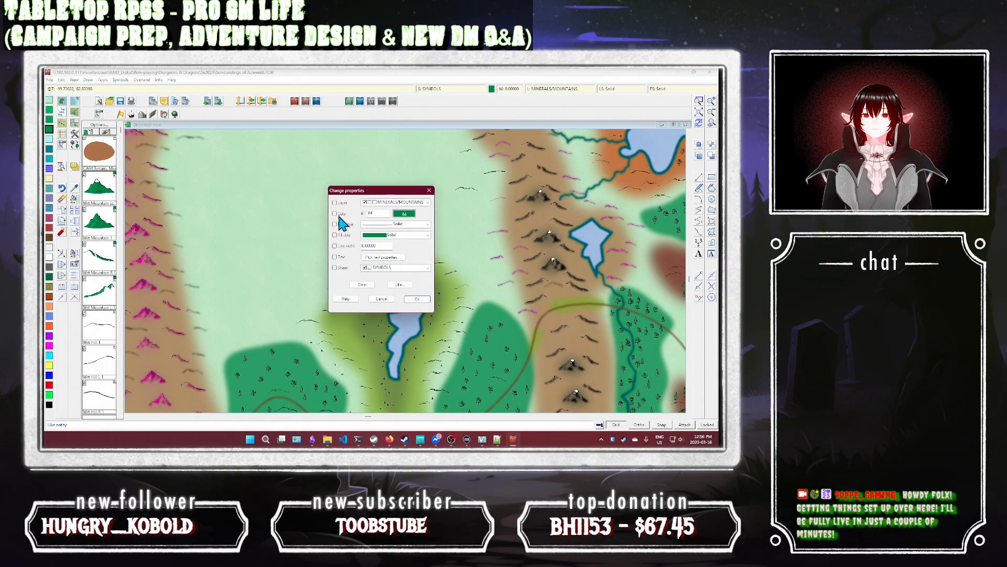
click(335, 202)
click(339, 268)
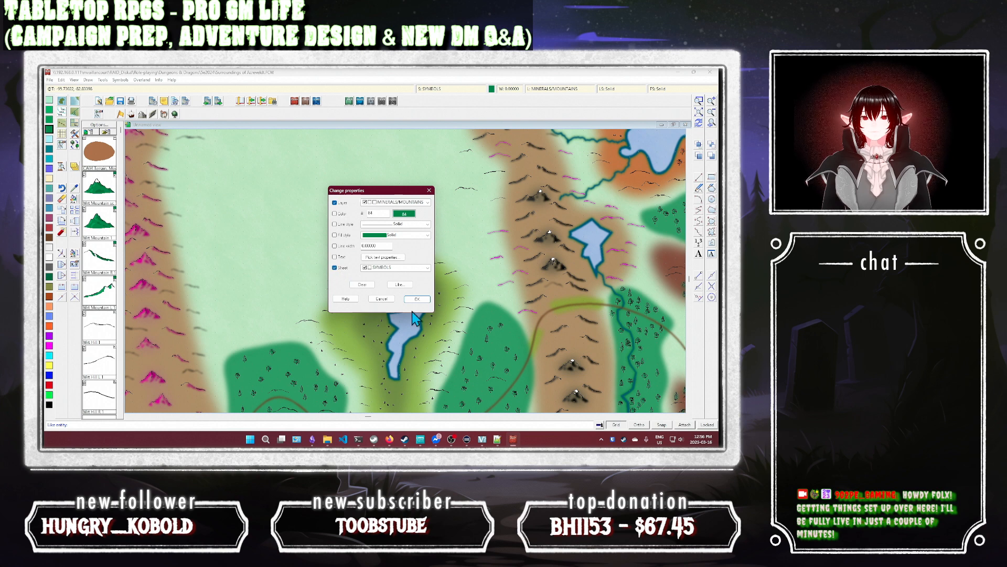
click(417, 299)
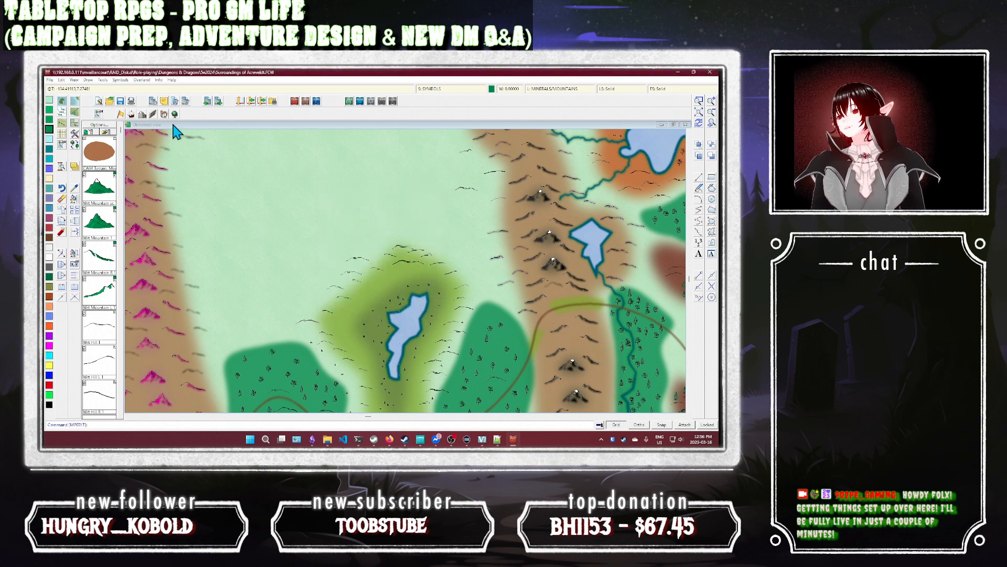
Step: Draw a narrow zigzag Terrain Default, Valley polygon extending north from the olive-green terrain around the northern lake
click(77, 141)
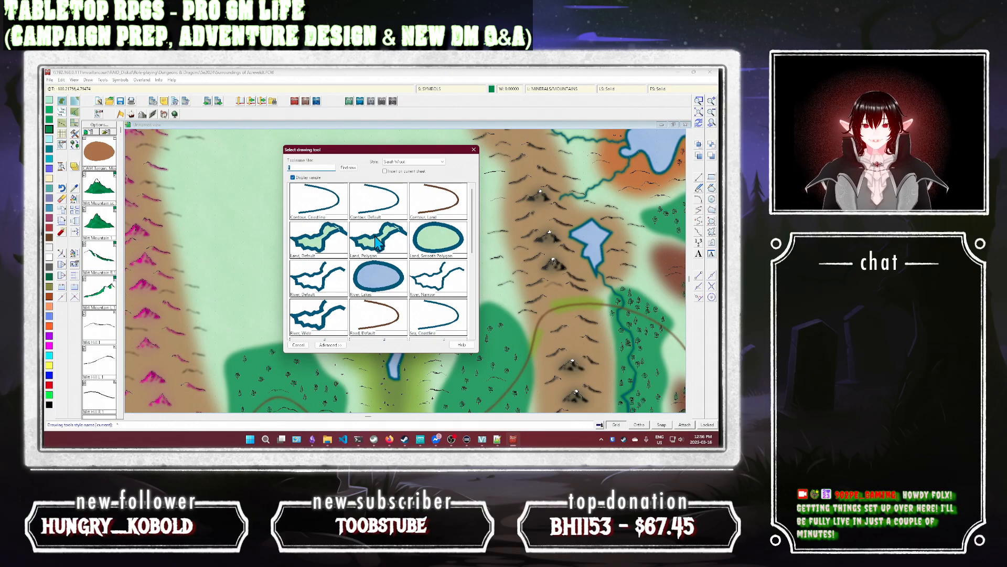
scroll(376, 242, down, 5)
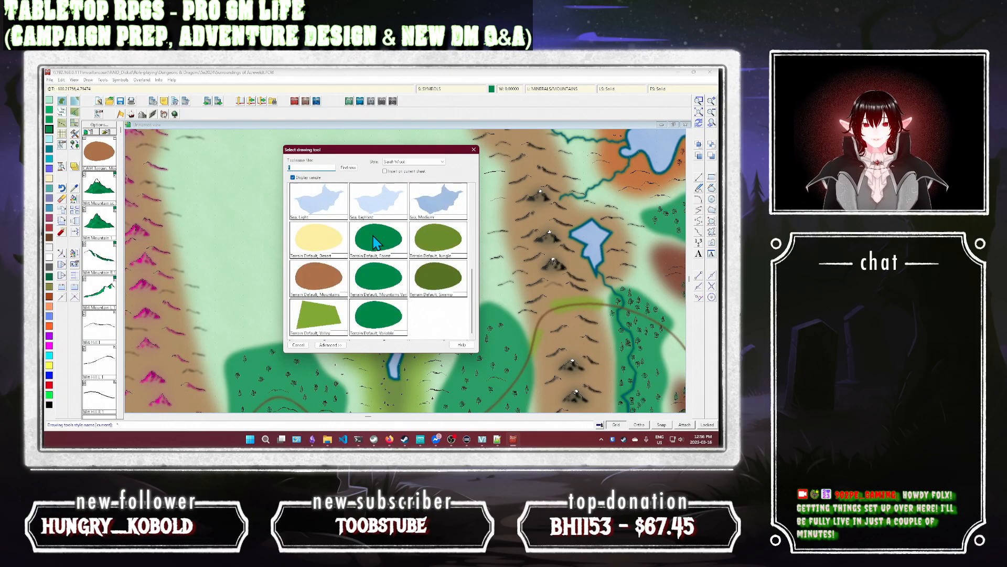
double_click(323, 320)
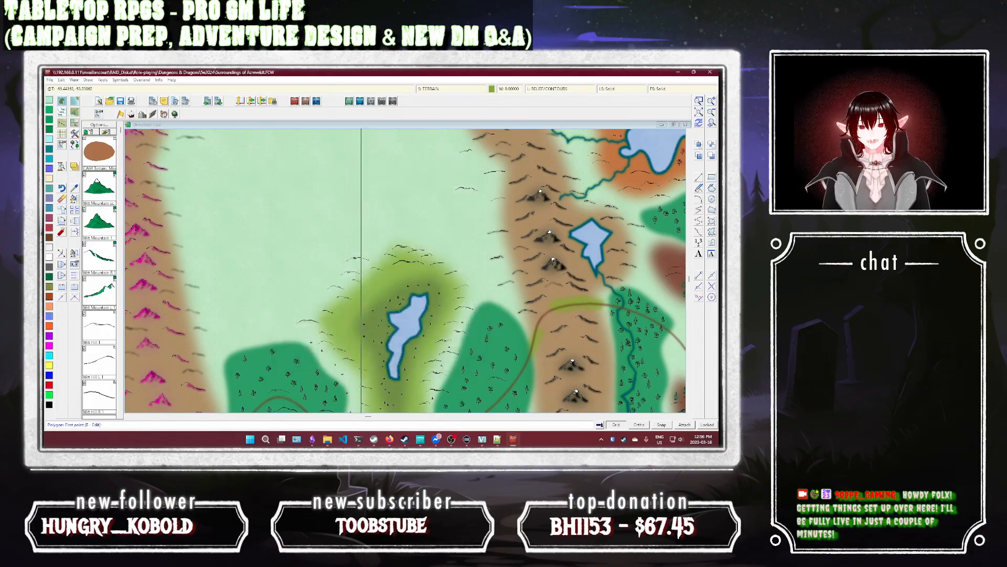
click(379, 256)
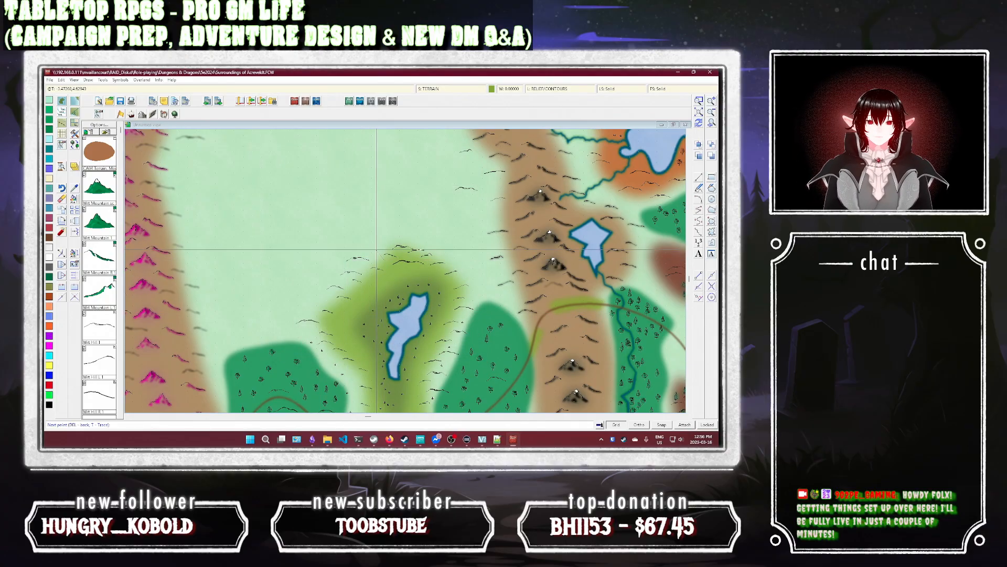
click(387, 230)
click(375, 219)
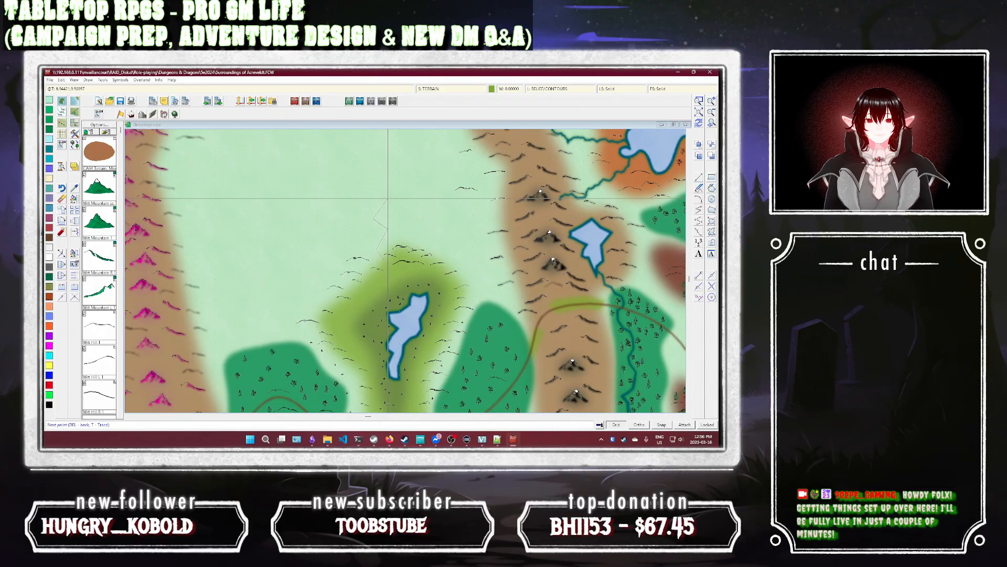
click(388, 207)
click(368, 181)
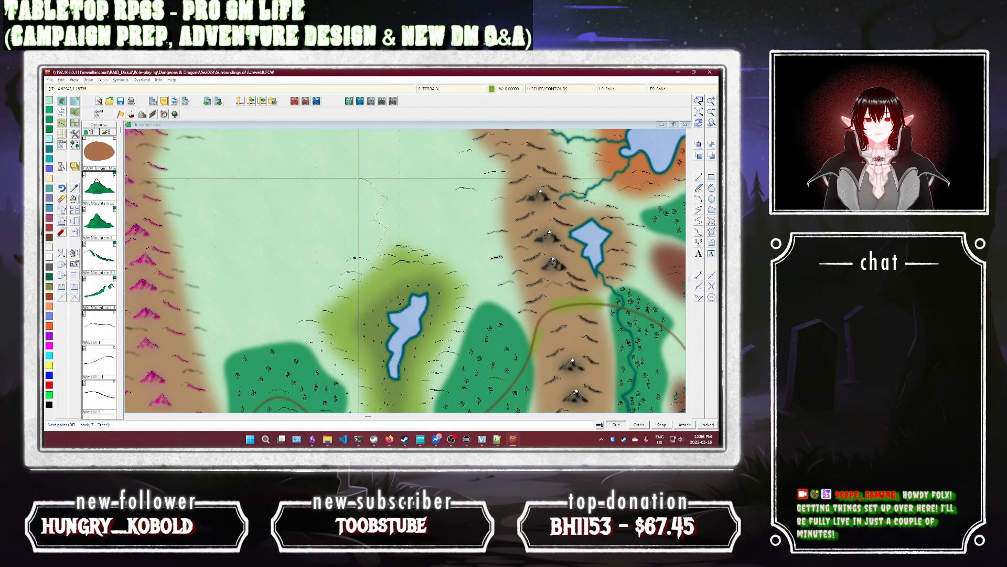
click(342, 182)
click(363, 194)
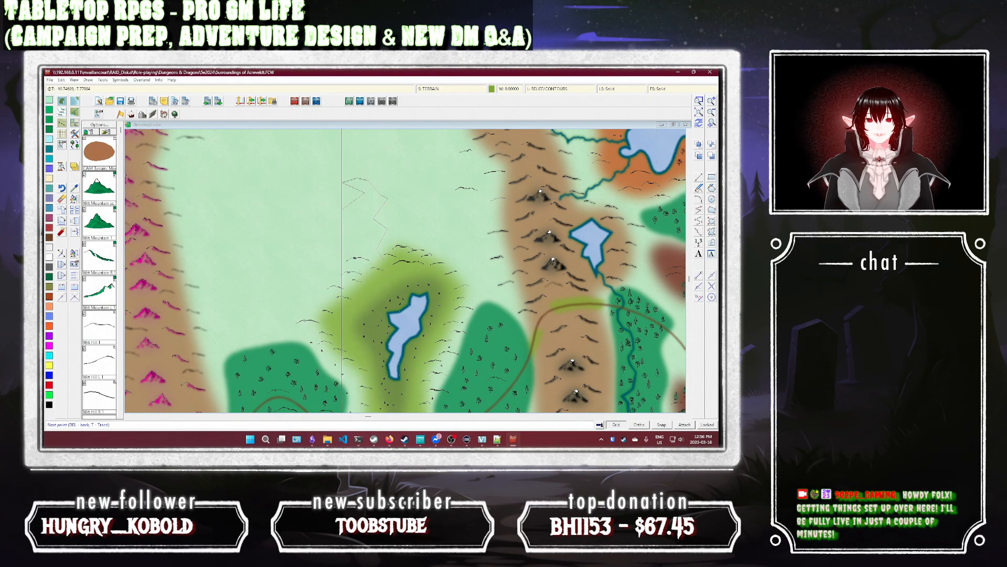
click(342, 208)
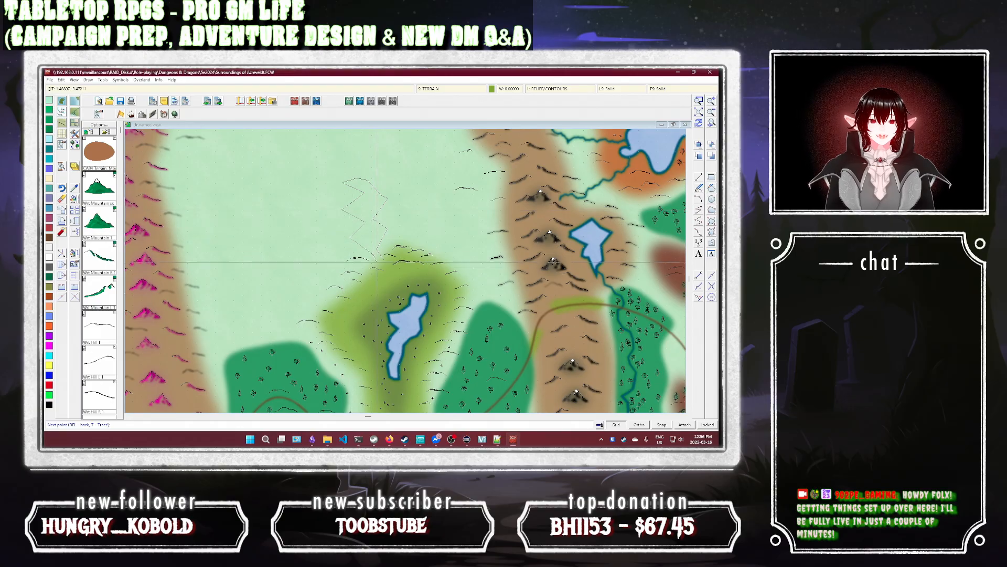
click(362, 234)
right_click(382, 263)
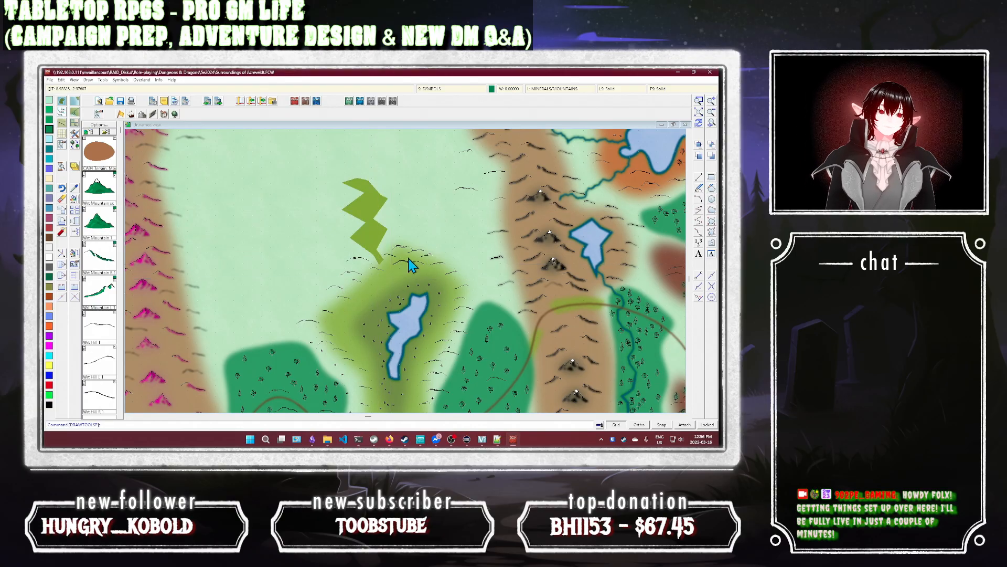
Step: Show the areas of influence sheet on the map with sheet effects active
click(439, 90)
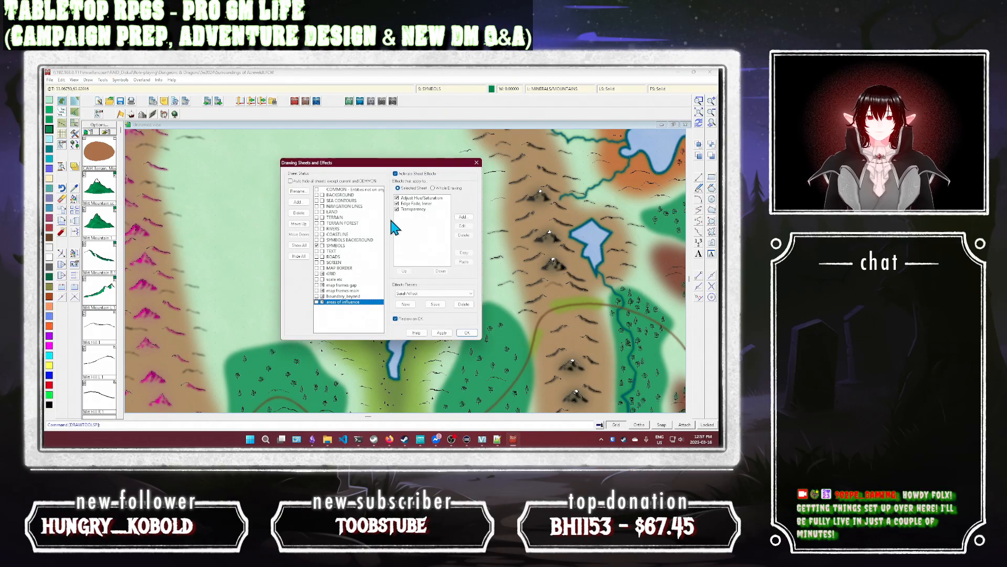
click(464, 332)
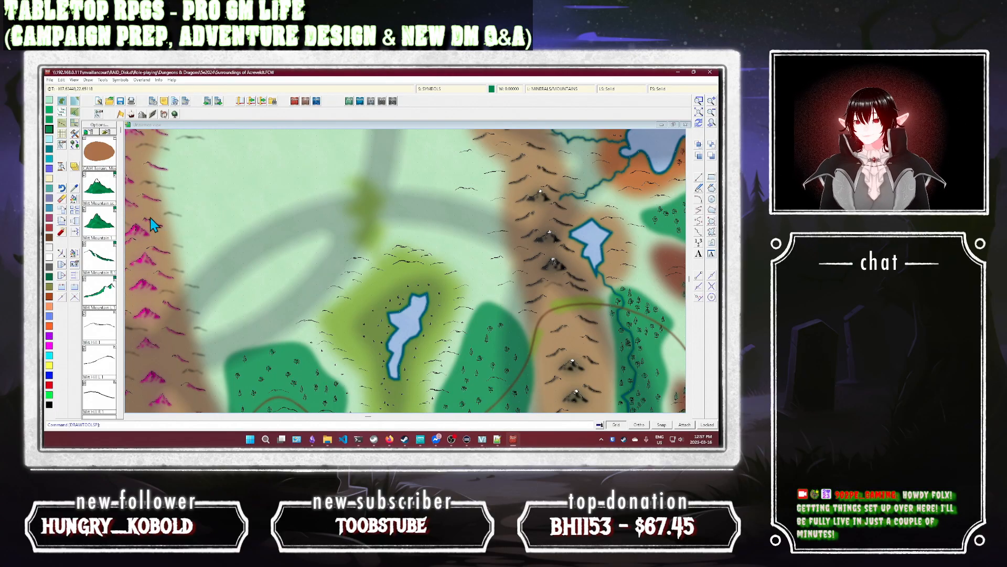
click(74, 135)
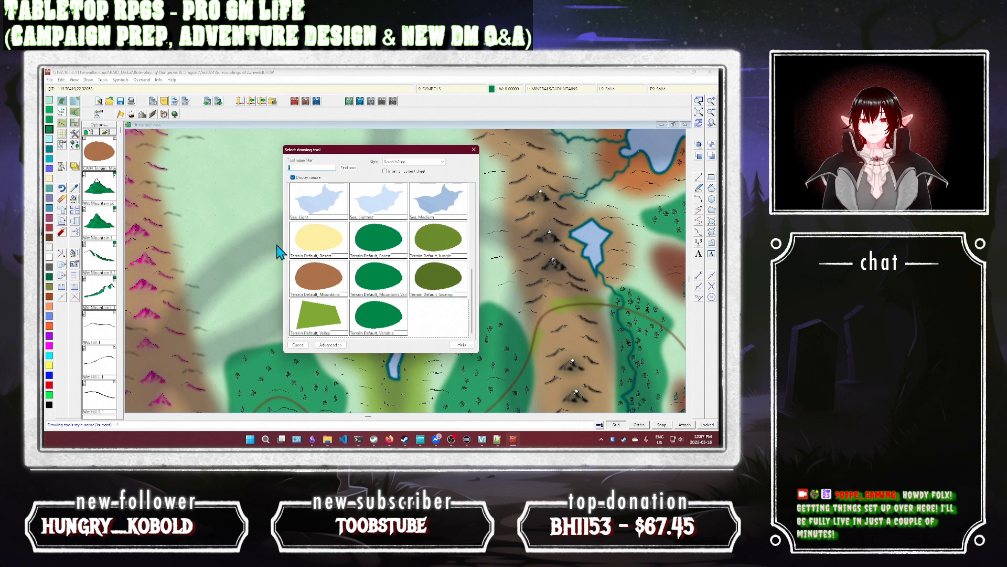
click(324, 314)
key(Escape)
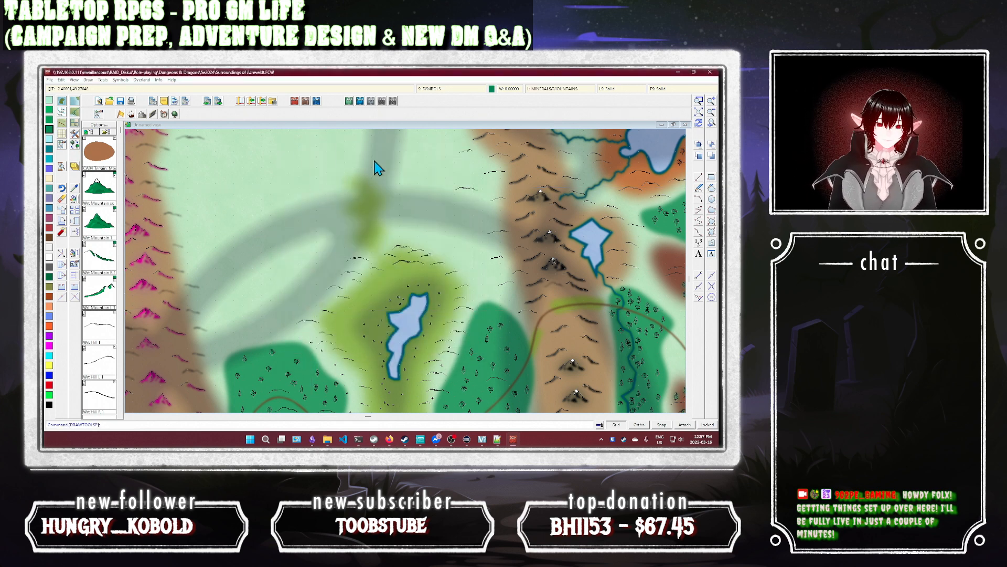
Step: Delete the zigzag valley polygon north of the olive-green lake terrain
right_click(381, 237)
key(Escape)
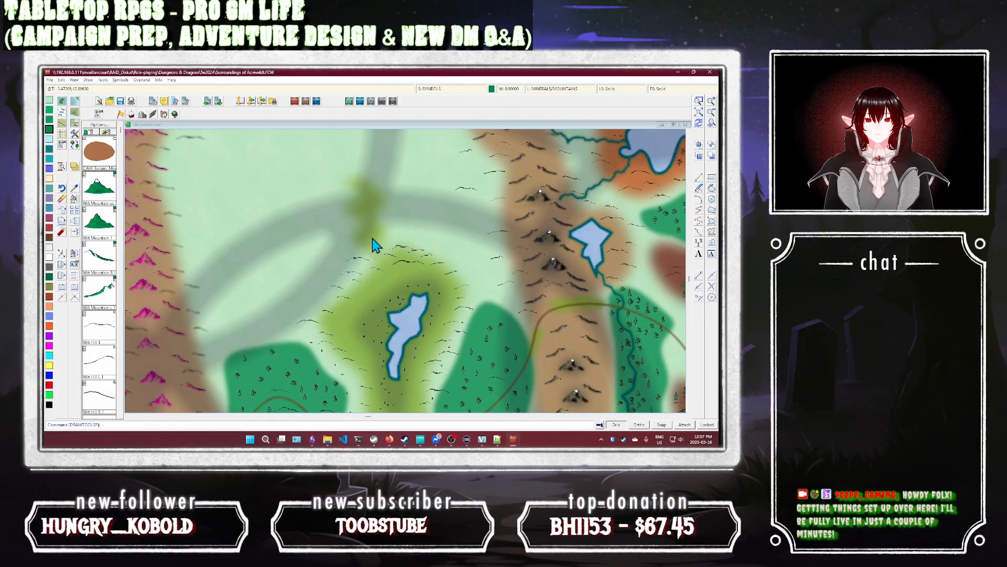
right_click(376, 245)
key(Escape)
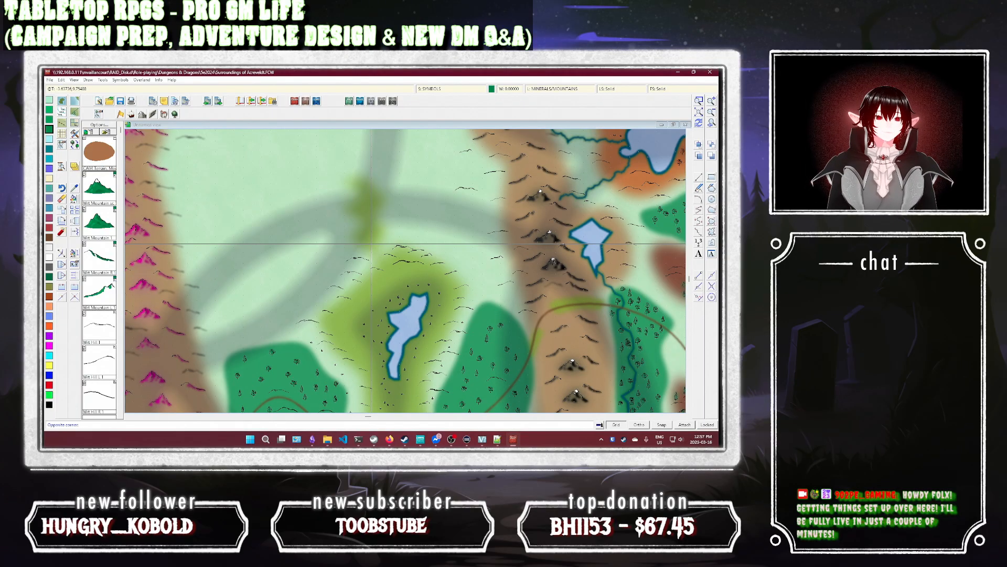
click(385, 243)
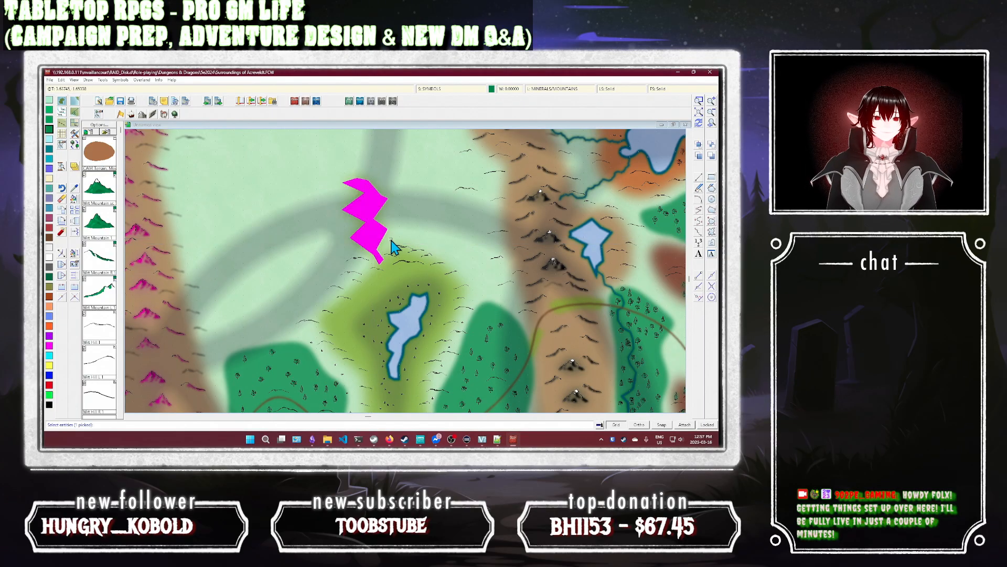
right_click(393, 249)
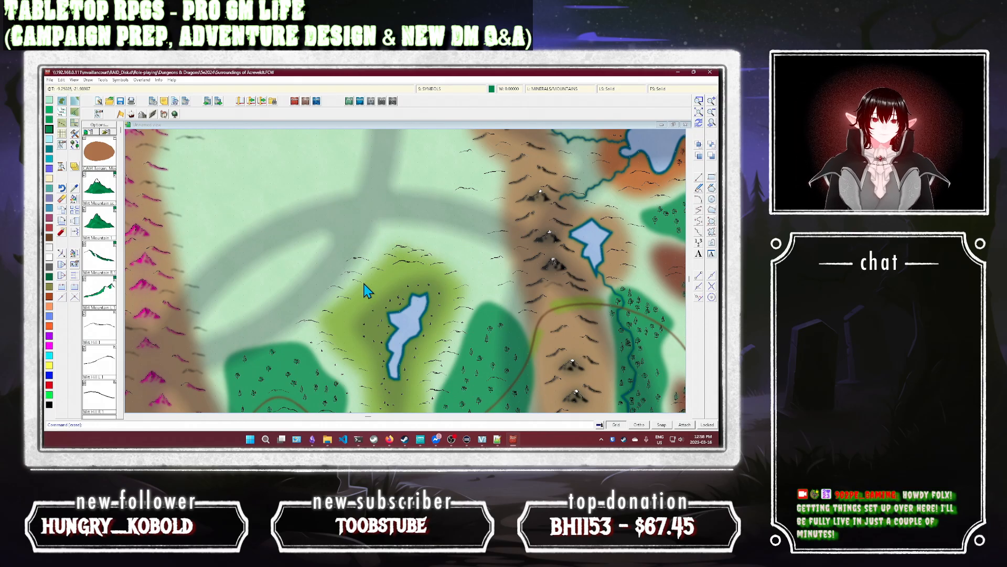
Step: Draw a branching Terrain Default, Valley polygon extending north and west from the olive-green terrain around the northern lake
click(74, 123)
double_click(326, 315)
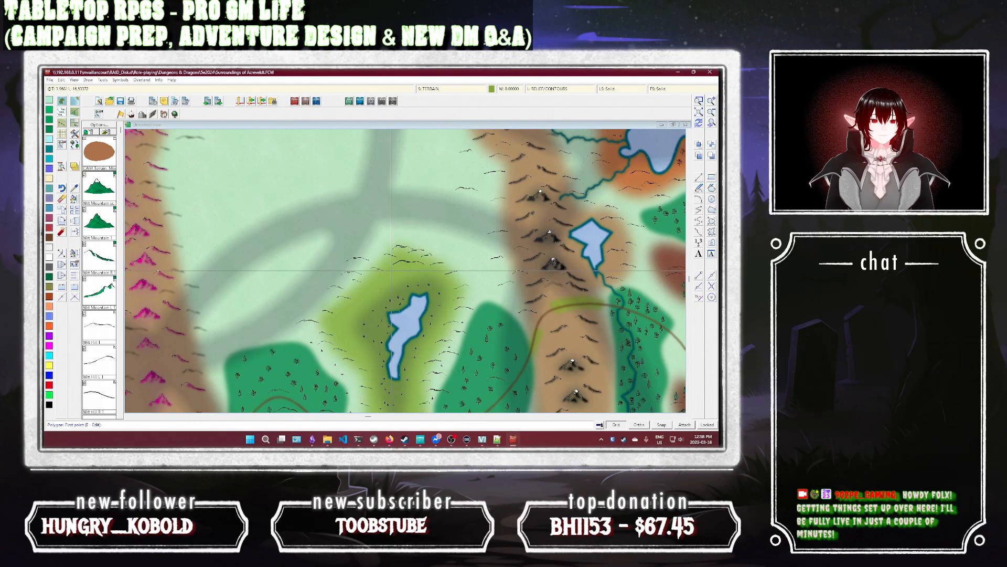
click(402, 266)
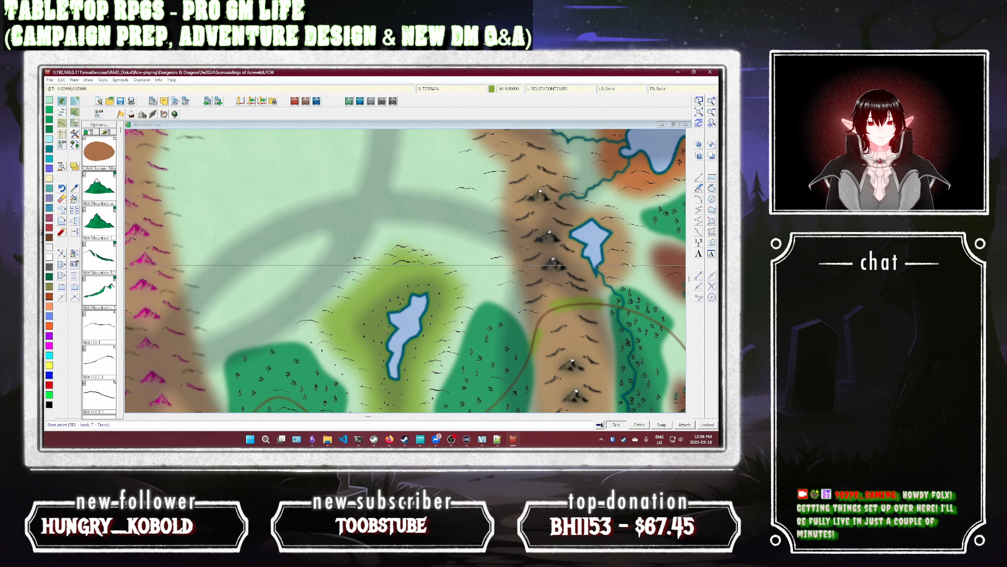
click(405, 234)
click(409, 194)
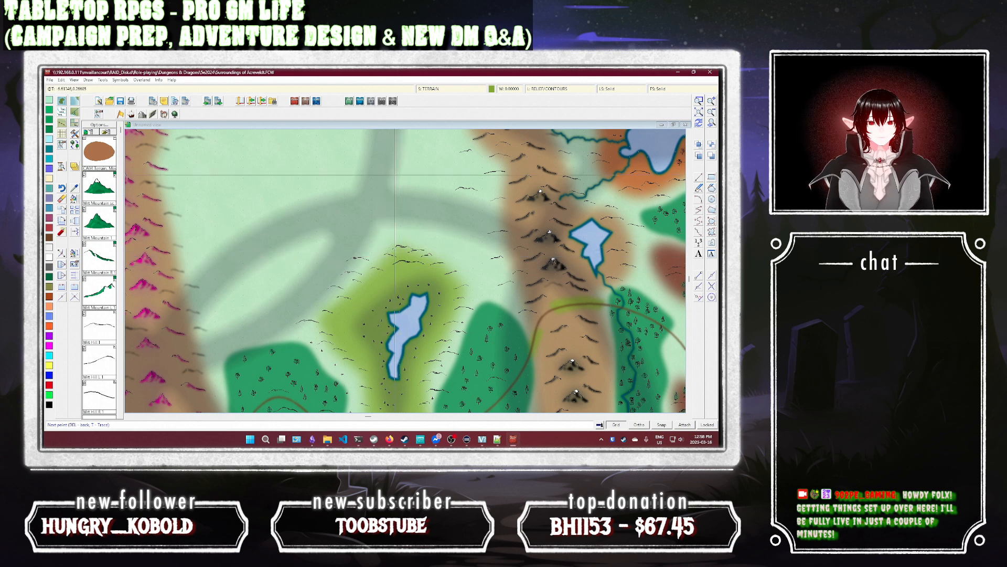
click(406, 177)
click(372, 139)
click(361, 192)
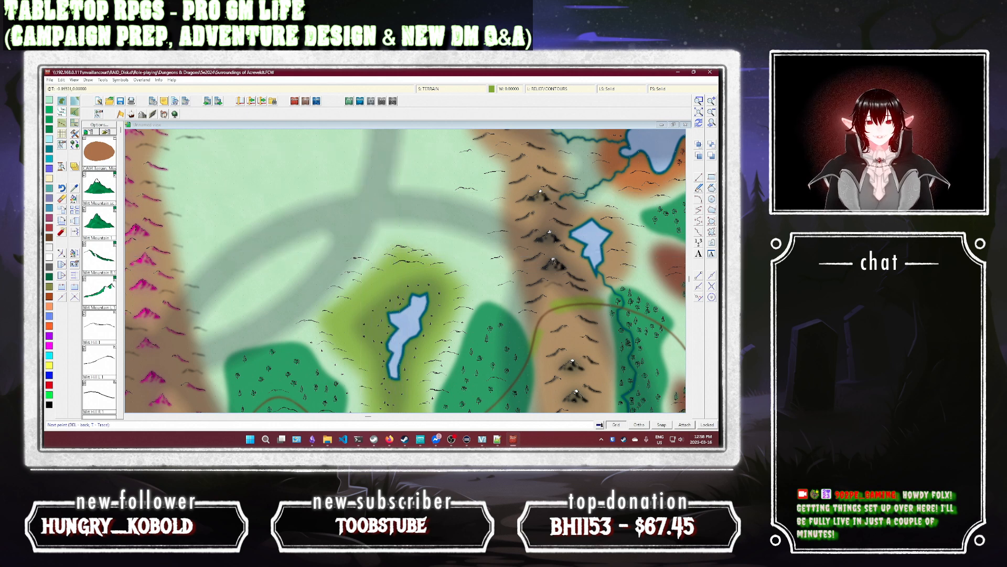
click(271, 209)
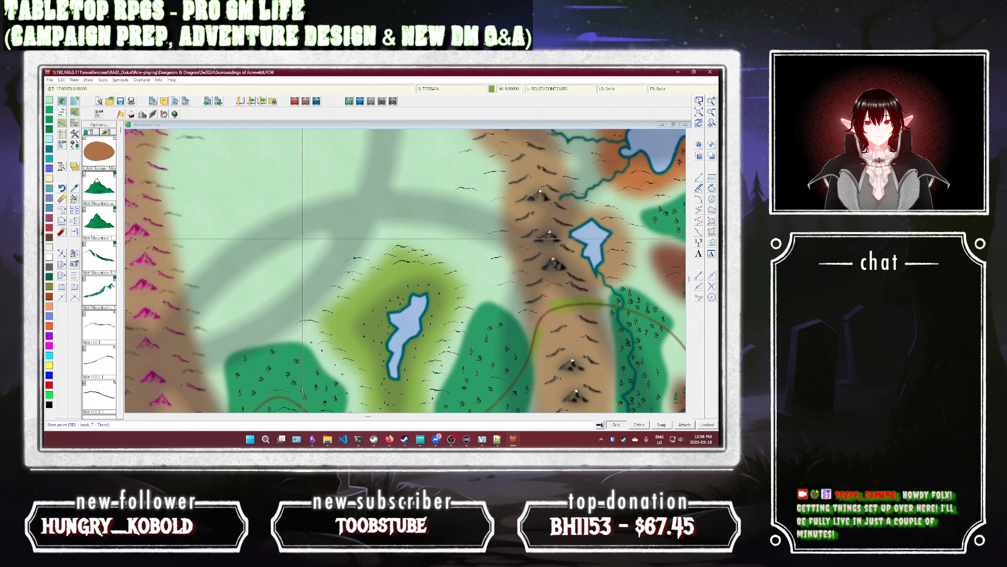
click(267, 240)
click(332, 240)
click(310, 277)
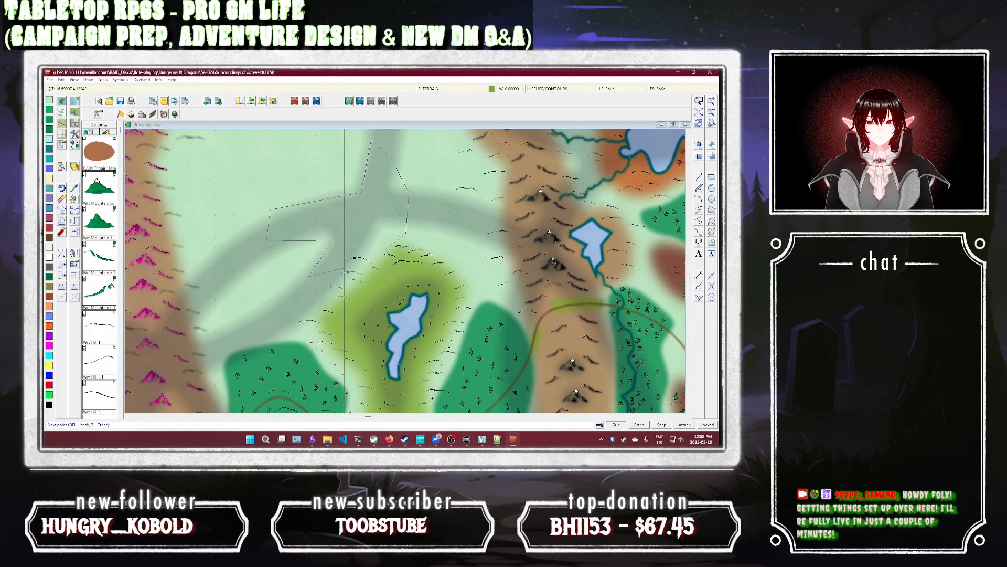
click(370, 284)
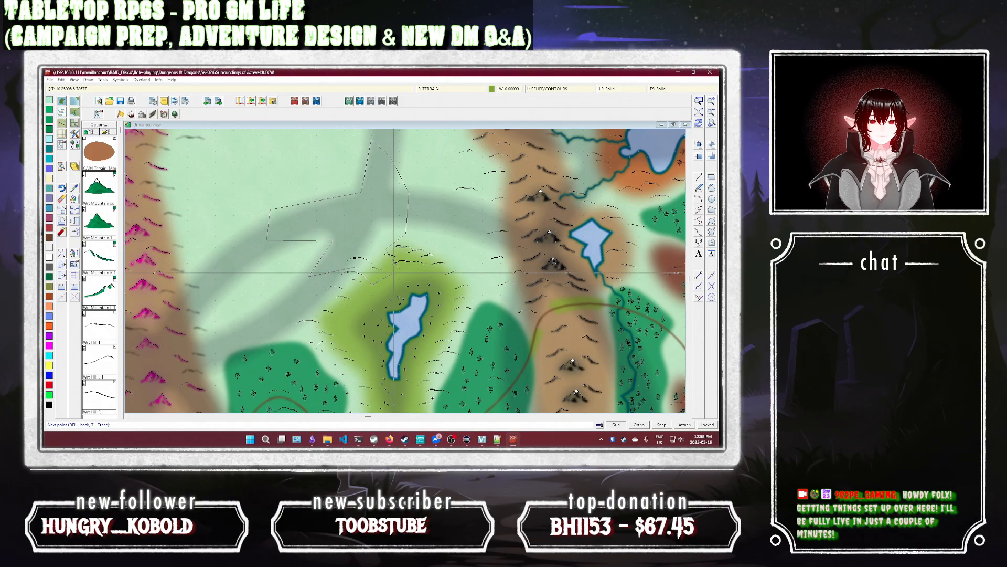
click(393, 271)
right_click(393, 271)
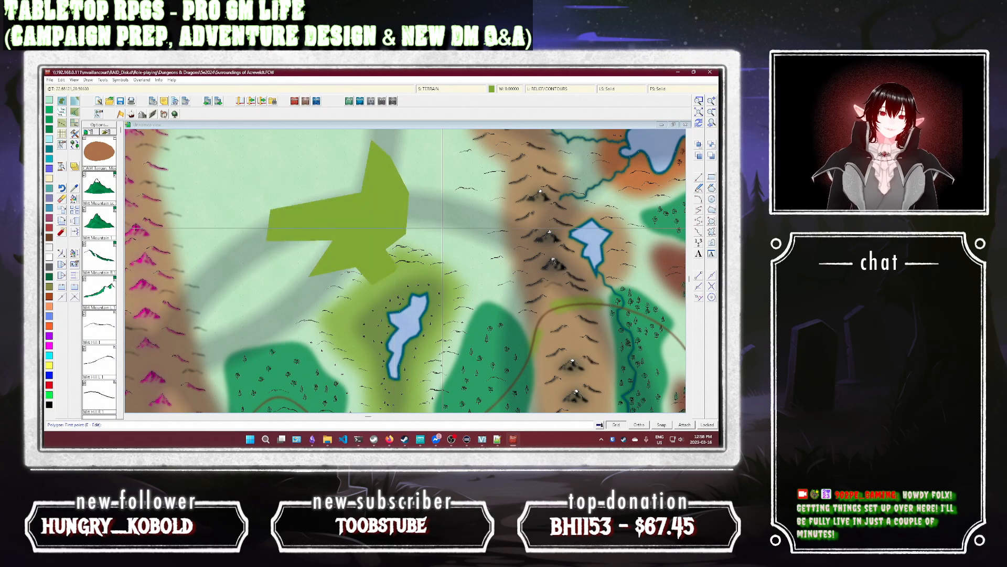
key(Escape)
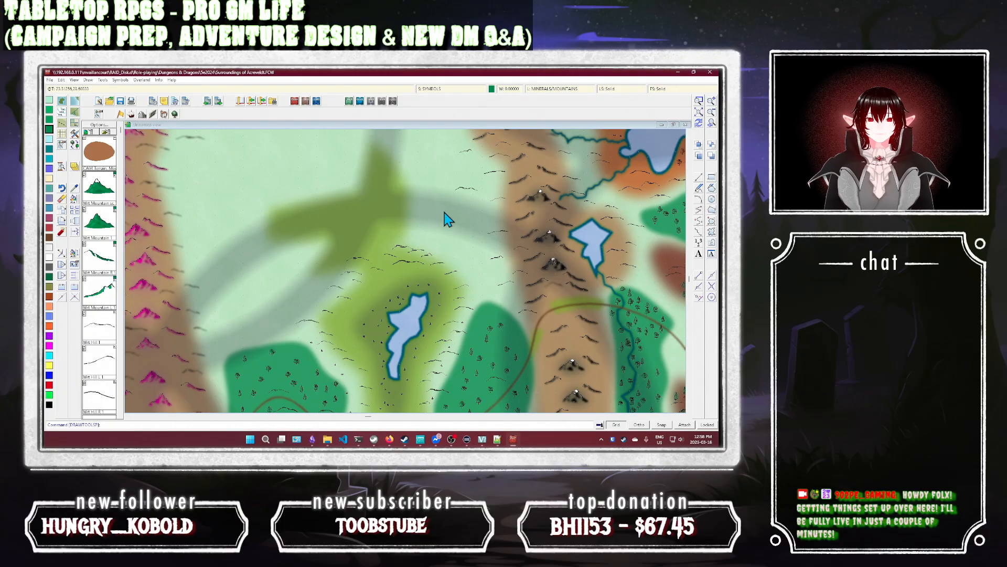
click(75, 134)
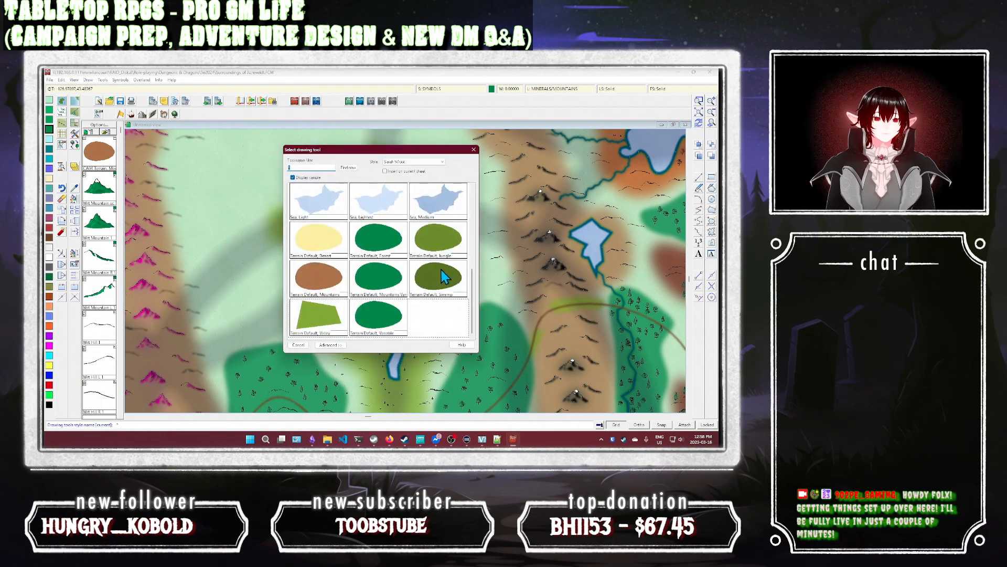
double_click(439, 283)
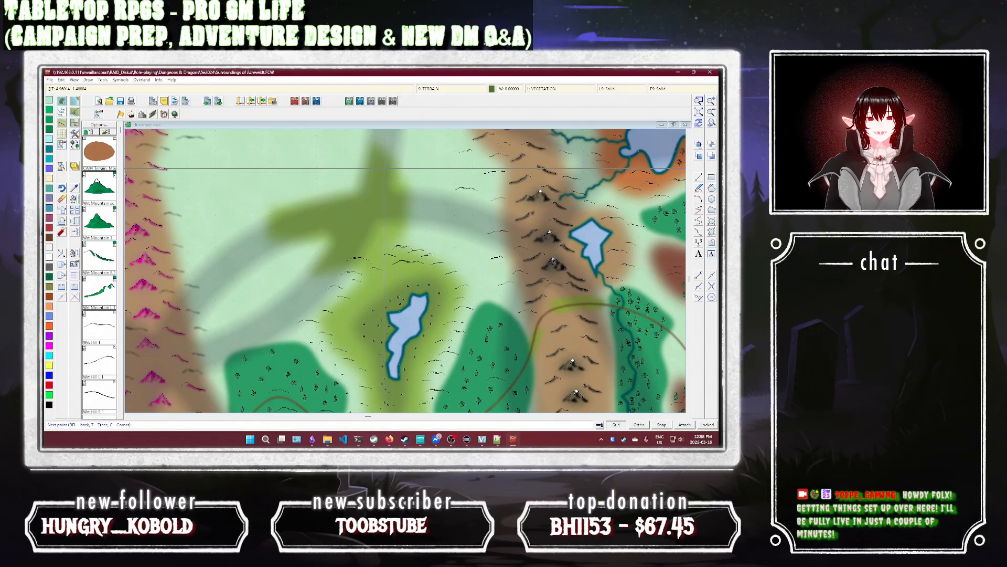
click(378, 167)
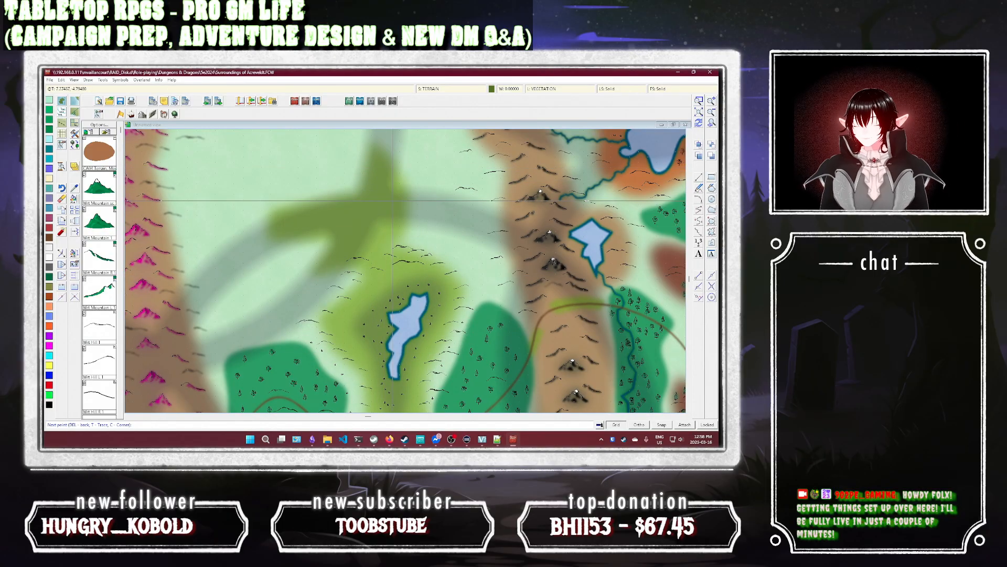
key(Escape)
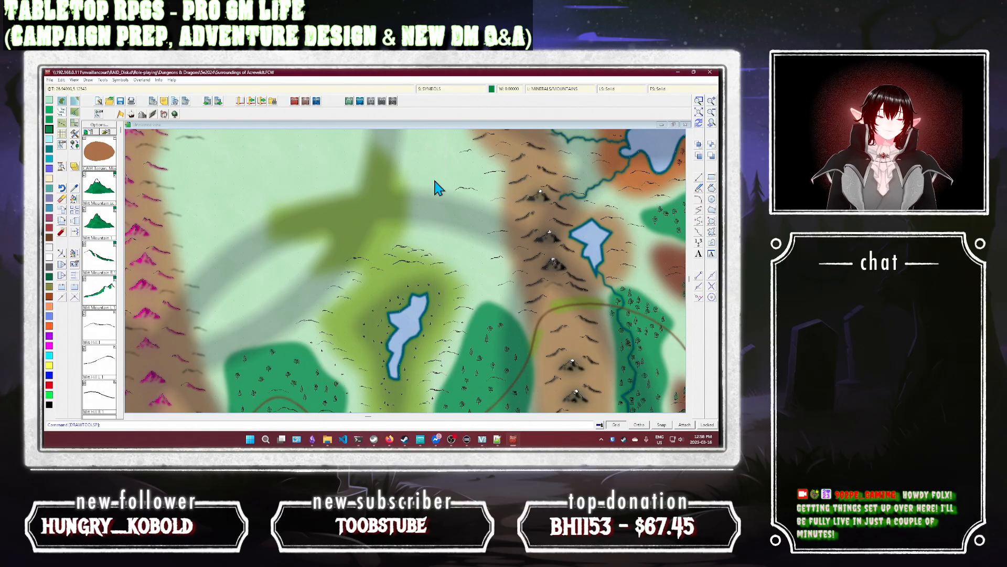
Step: Save the map
text(save)
key(Return)
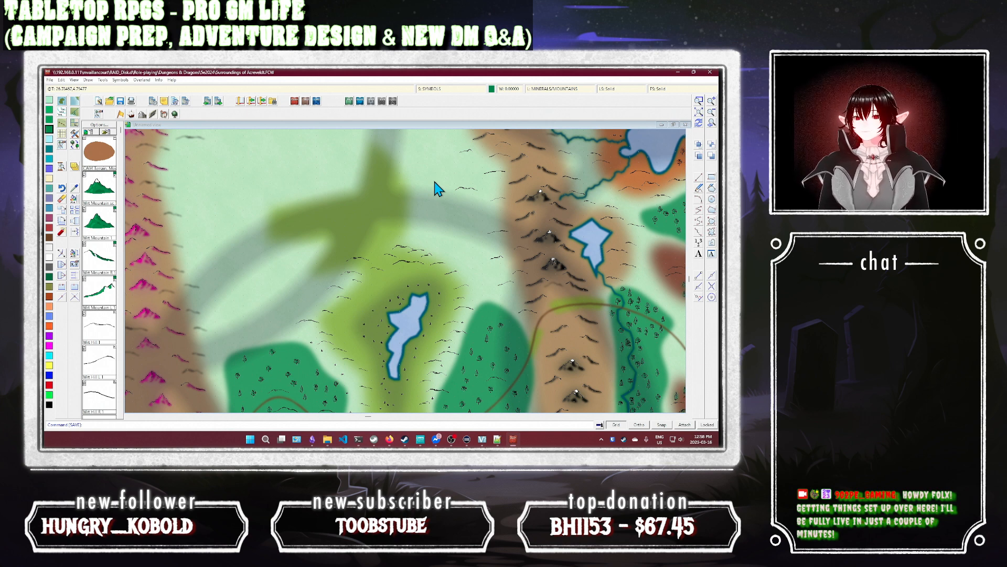
click(75, 133)
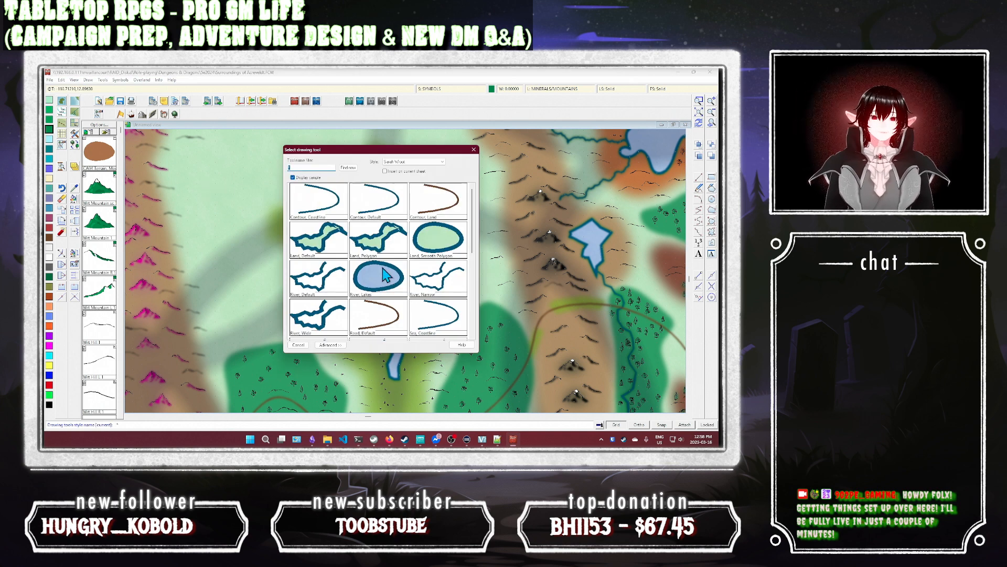
scroll(391, 275, down, 5)
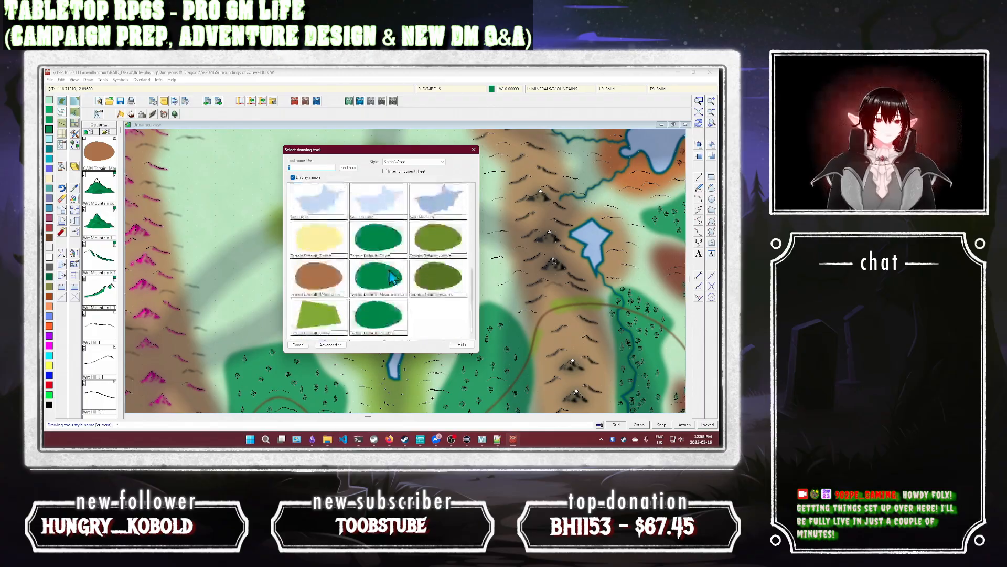
click(437, 286)
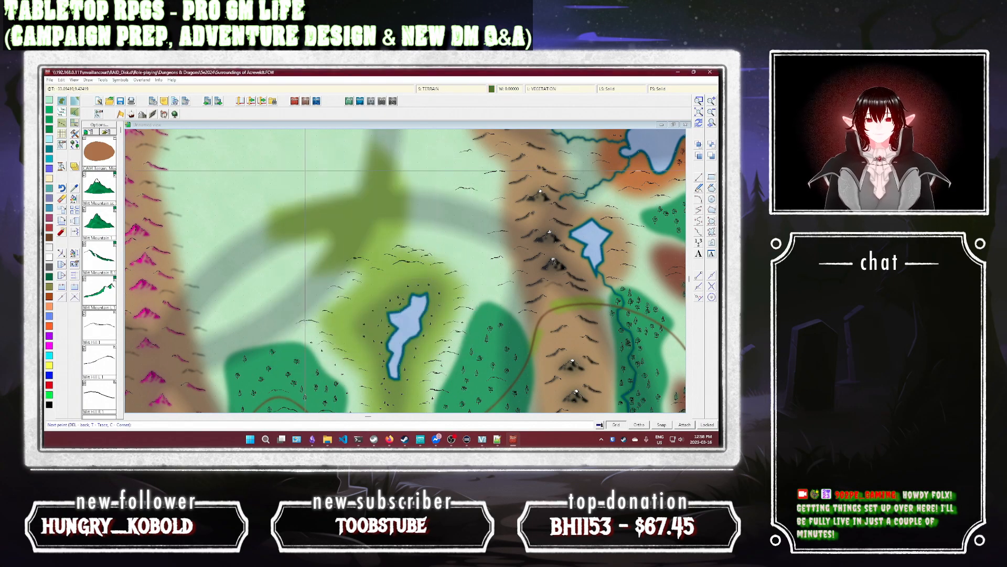
key(Escape)
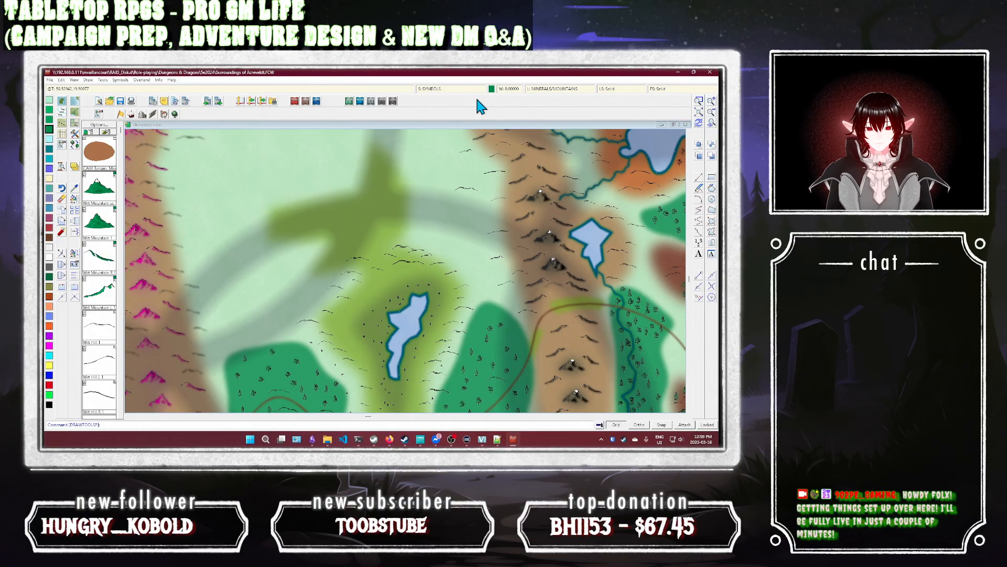
Step: List the properties of the darker olive polygon surrounding the northern lake, including its sheet, layer and color
key(Return)
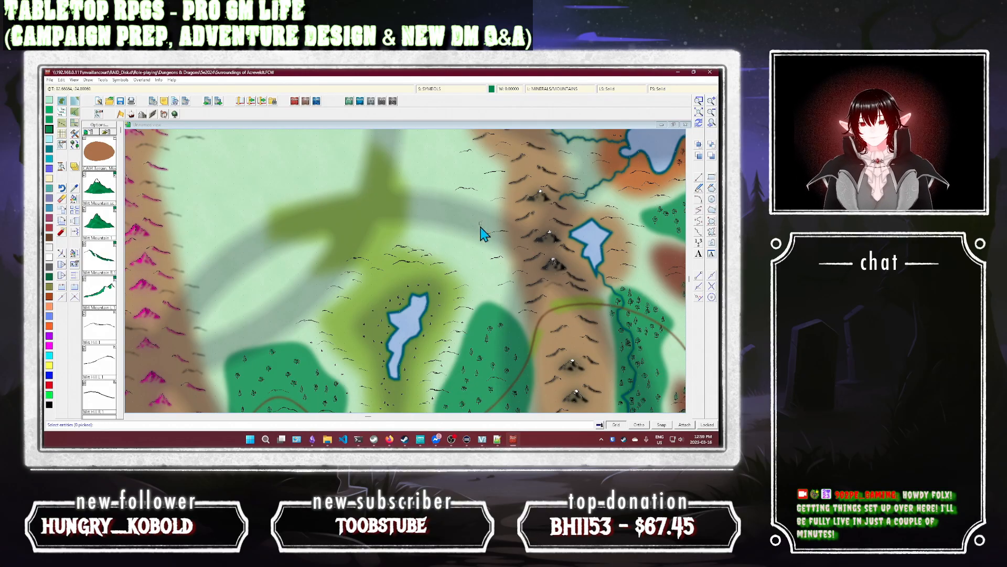
click(382, 302)
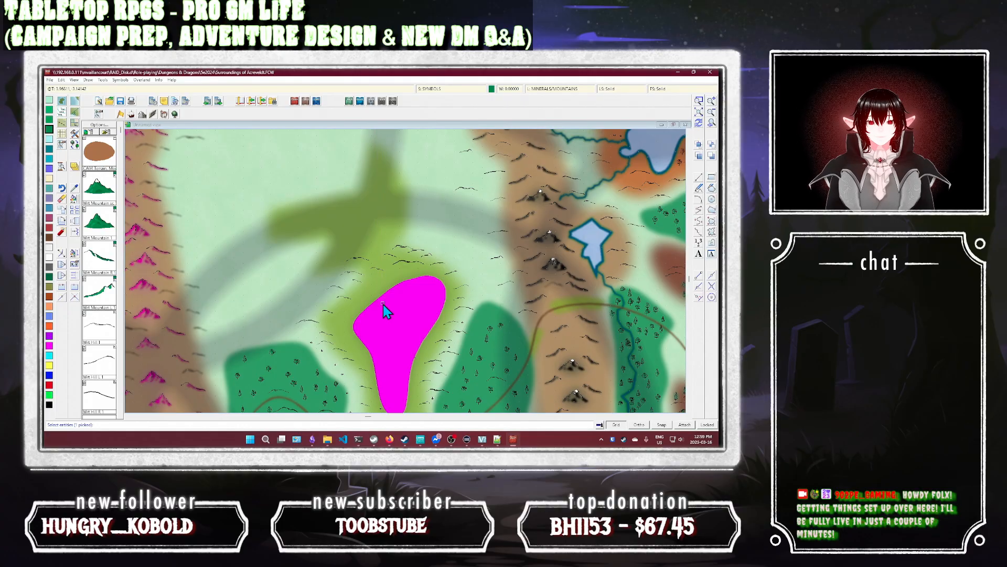
right_click(383, 302)
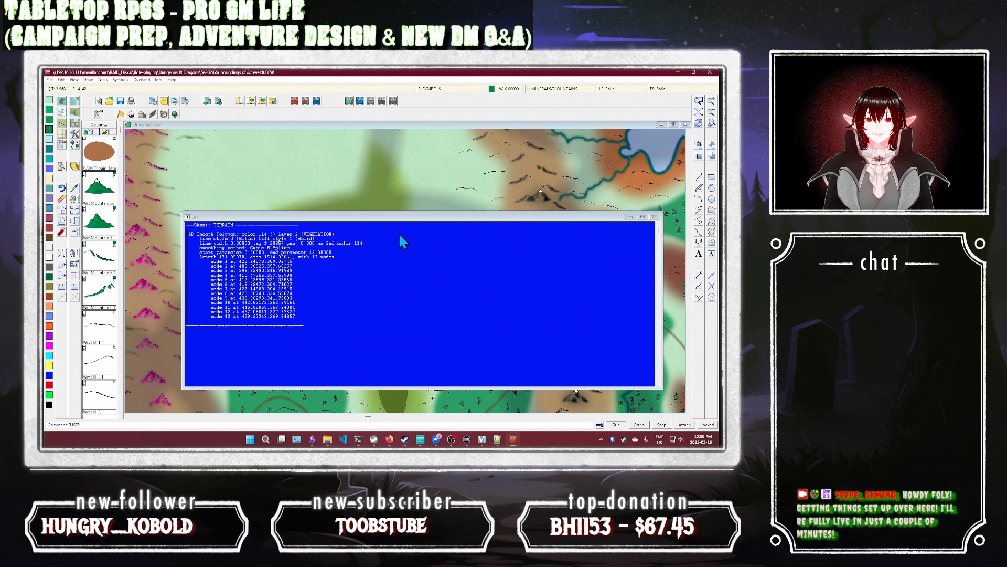
click(655, 217)
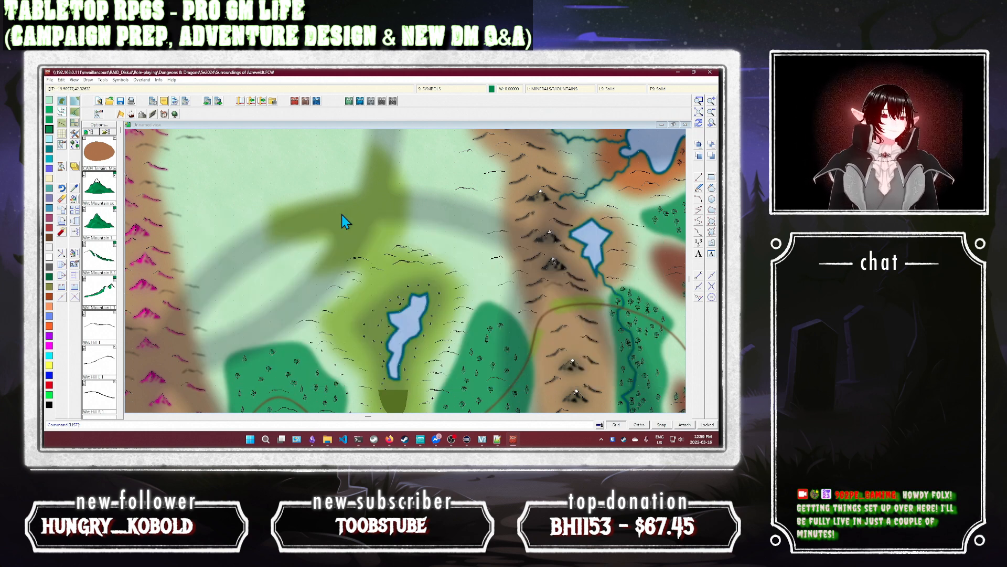
Step: Make TERRAIN FOREST the current drawing sheet
click(428, 92)
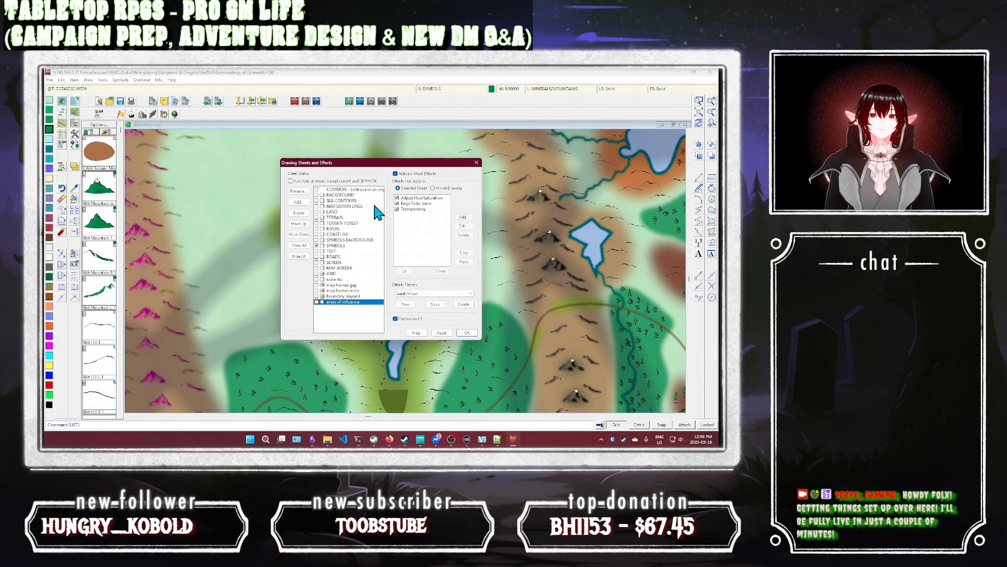
click(317, 245)
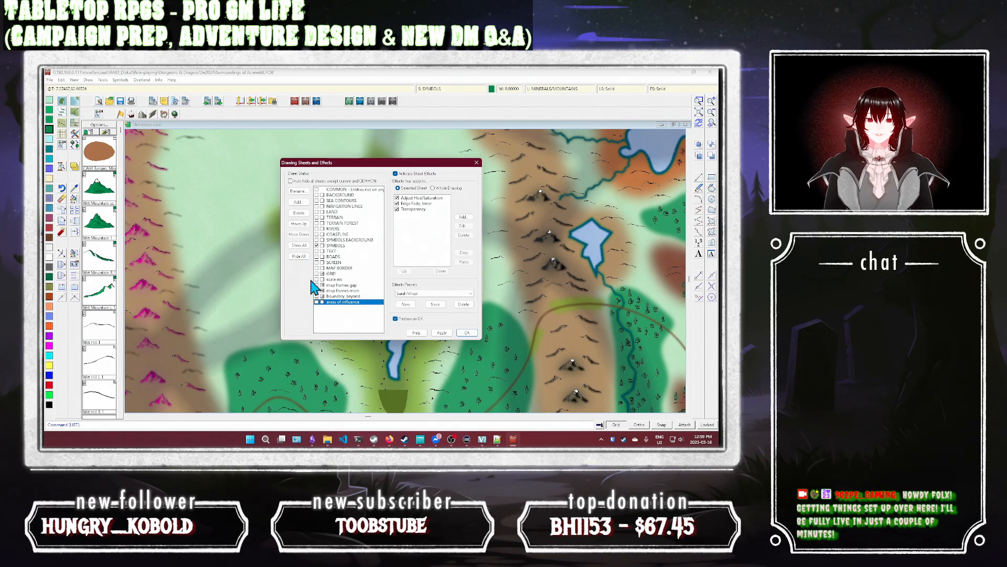
click(318, 218)
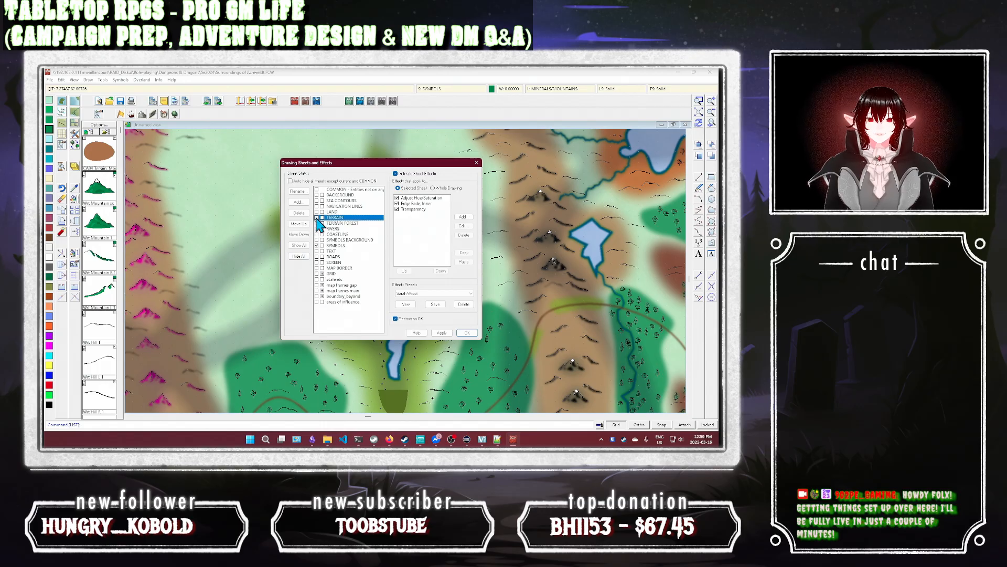
click(317, 217)
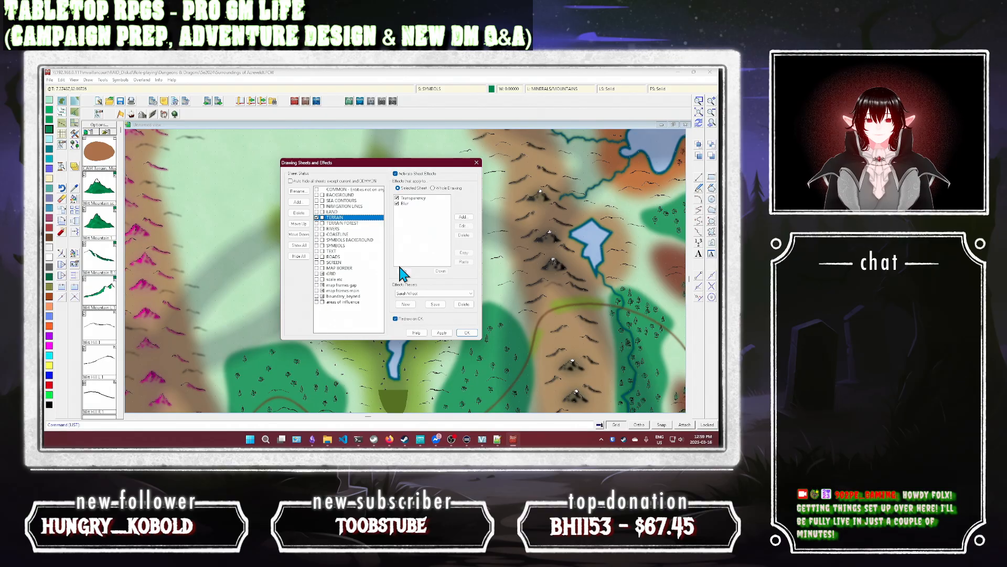
click(317, 223)
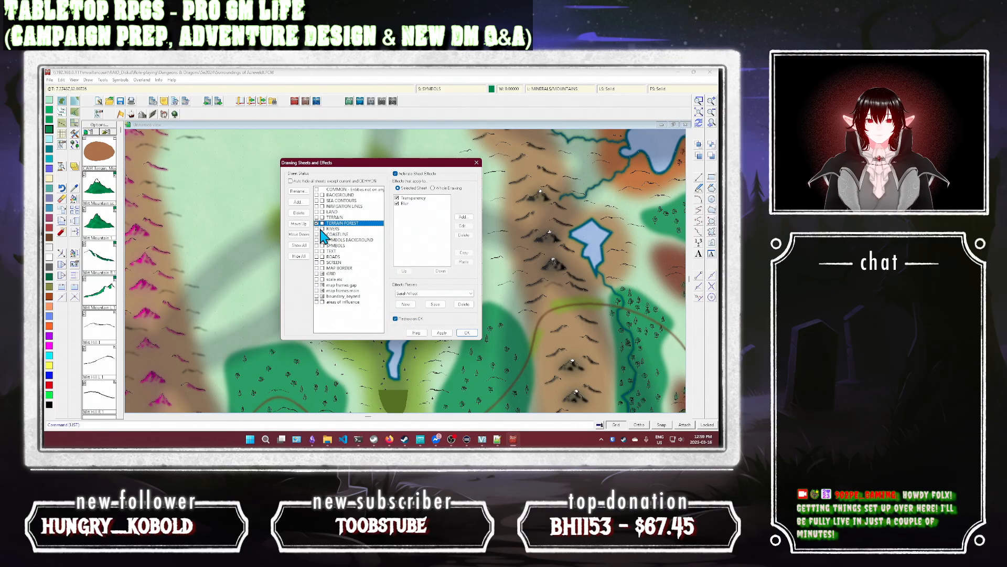
click(466, 334)
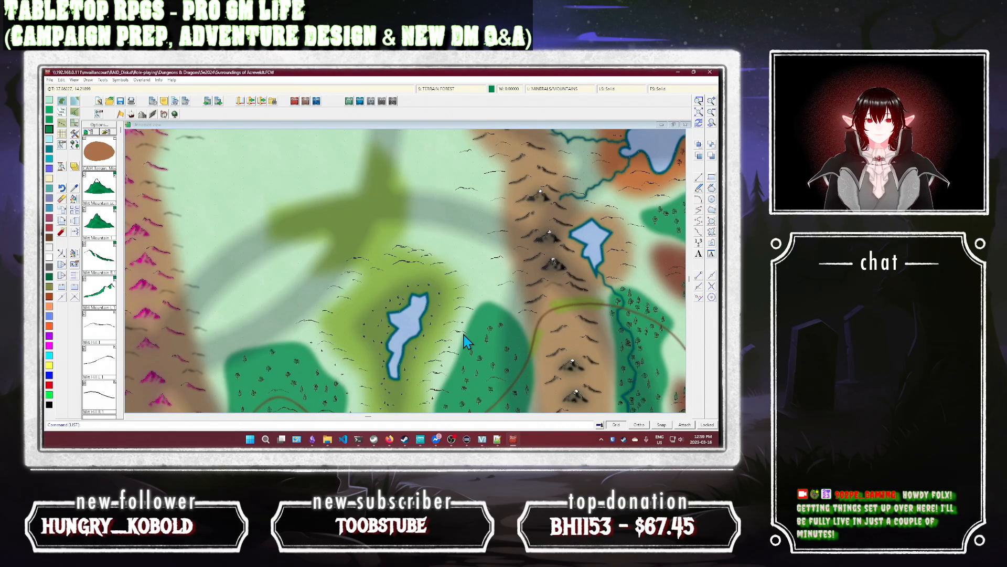
Step: Make VEGETATION the current layer
click(539, 89)
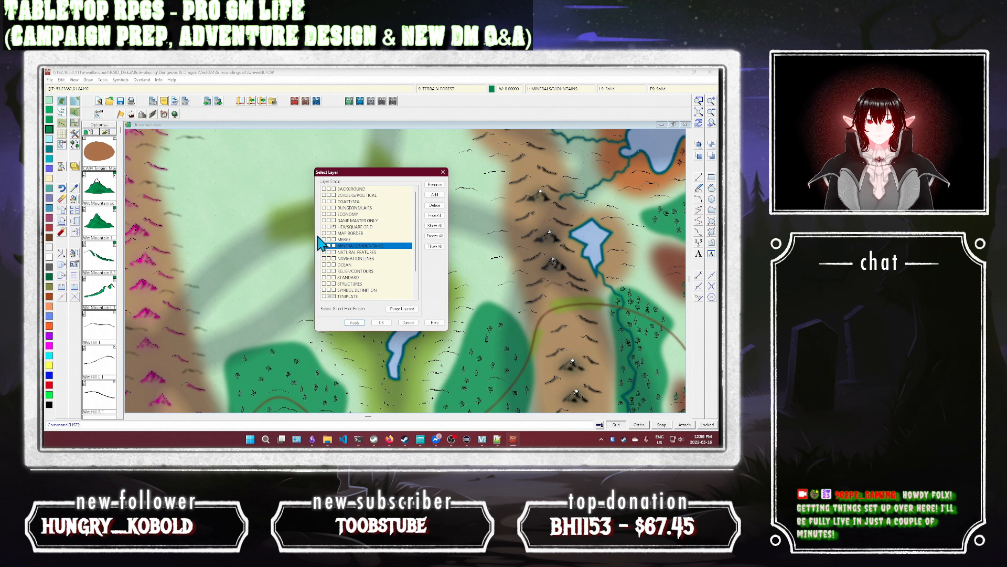
scroll(327, 268, down, 1)
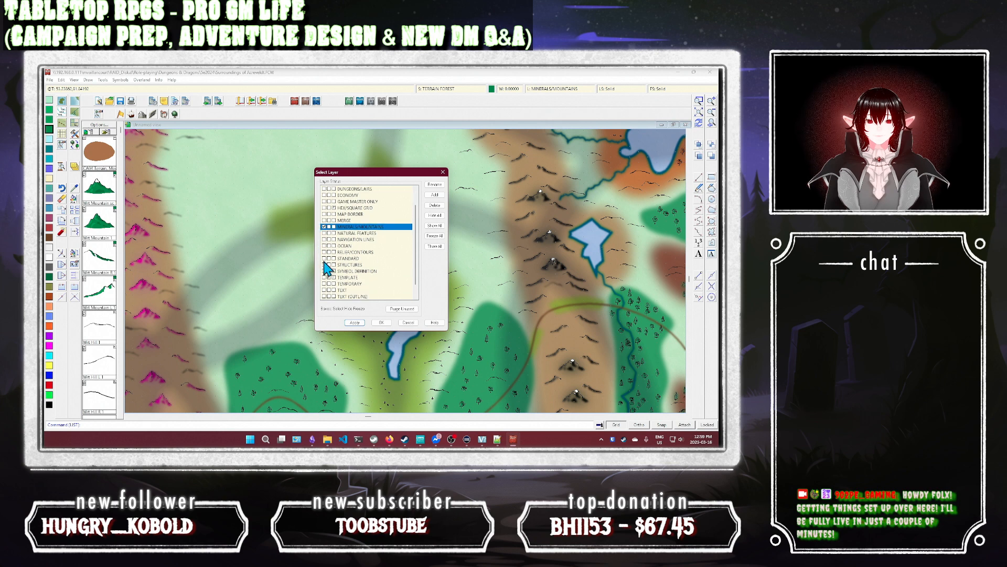
scroll(326, 268, down, 1)
click(326, 290)
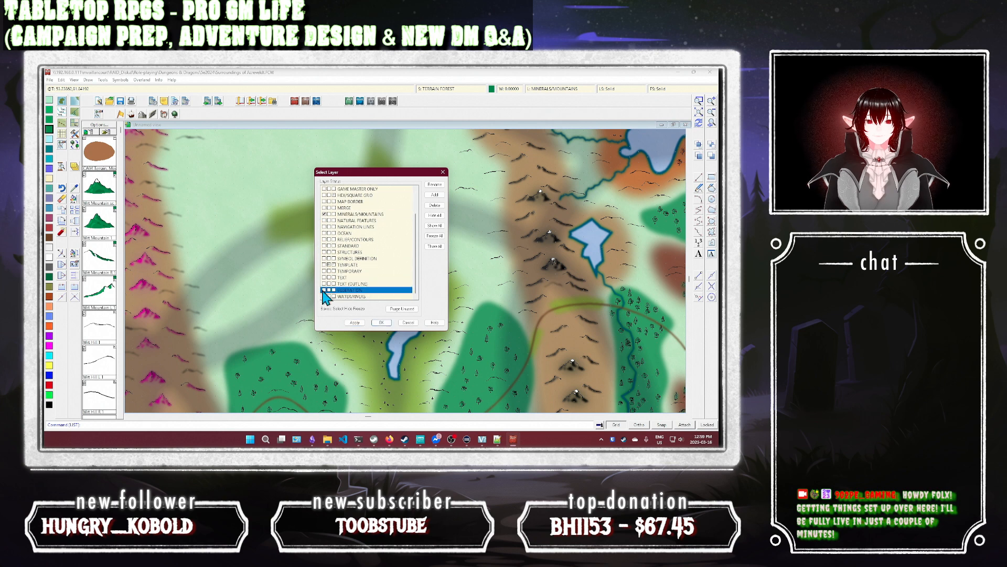
click(387, 323)
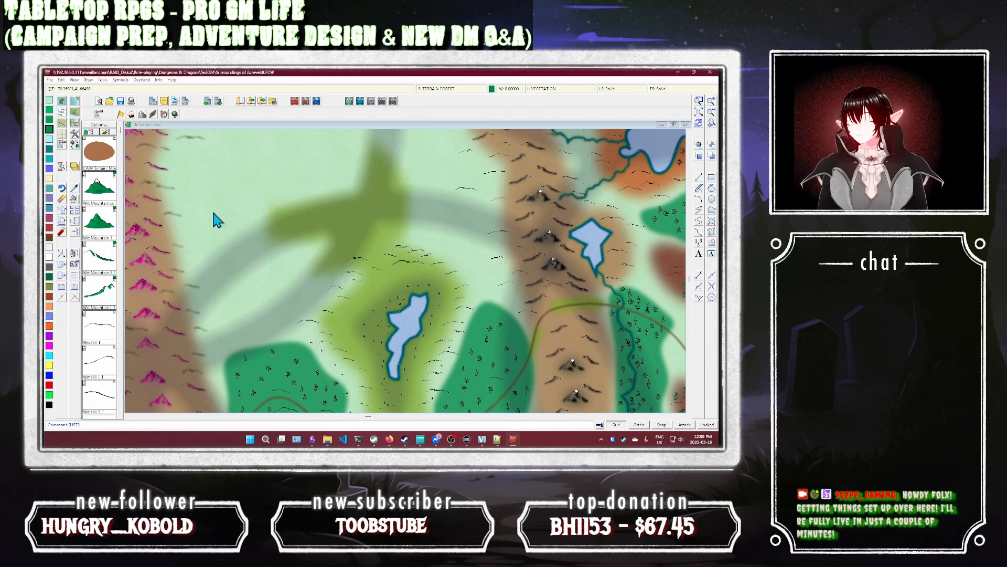
Step: Set the current drawing color to dark olive green, palette color 114
click(491, 88)
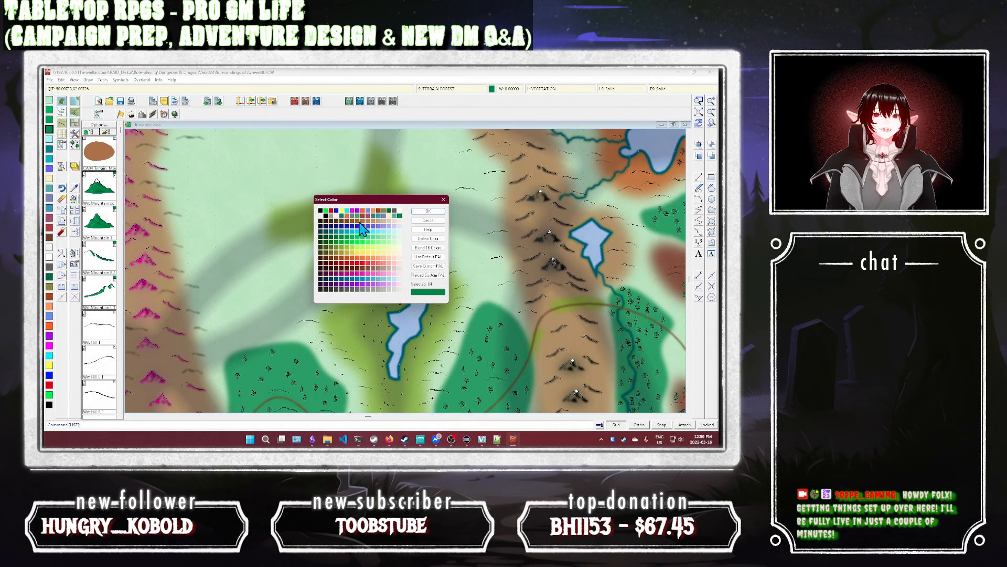
click(333, 244)
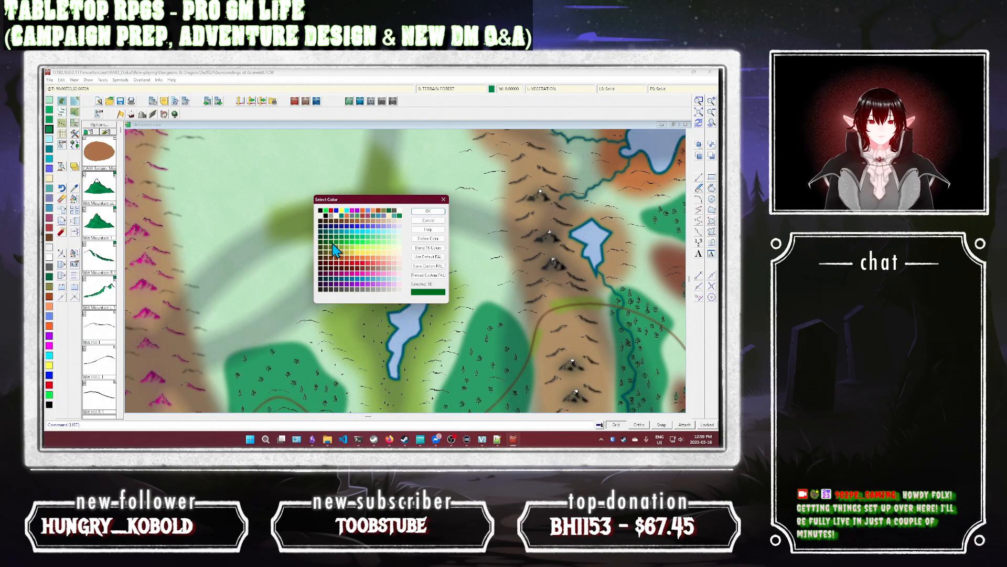
click(324, 245)
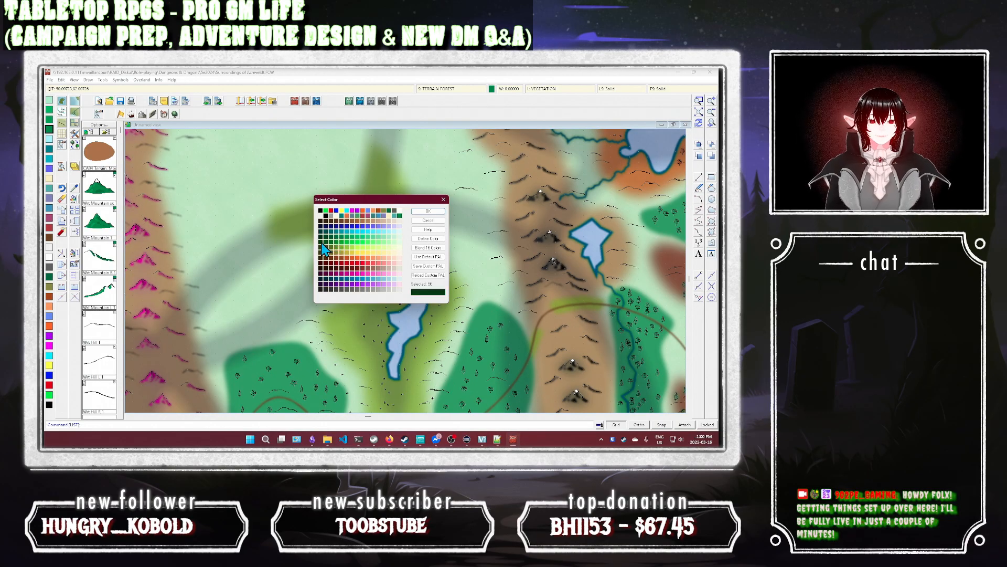
click(363, 244)
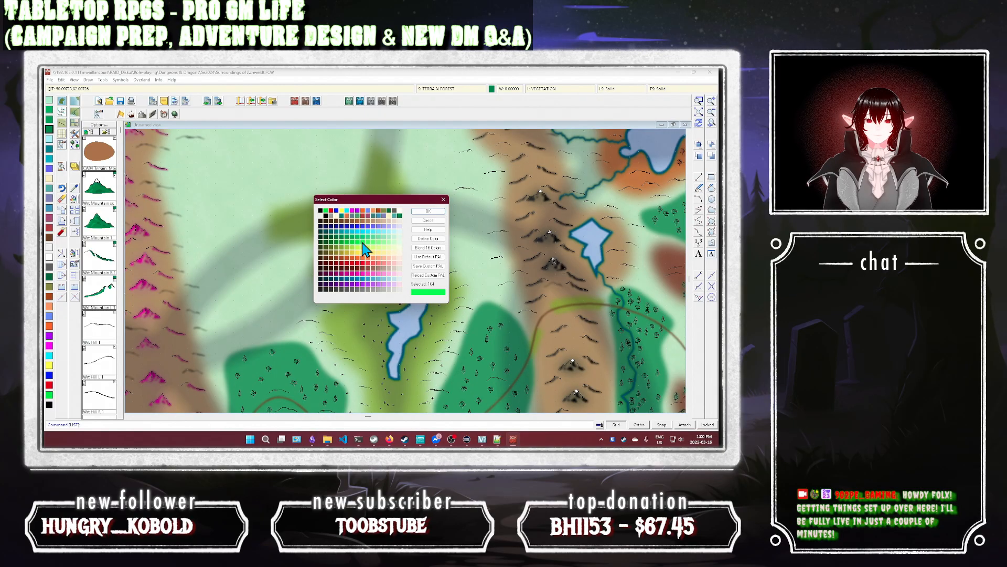
click(356, 244)
click(378, 244)
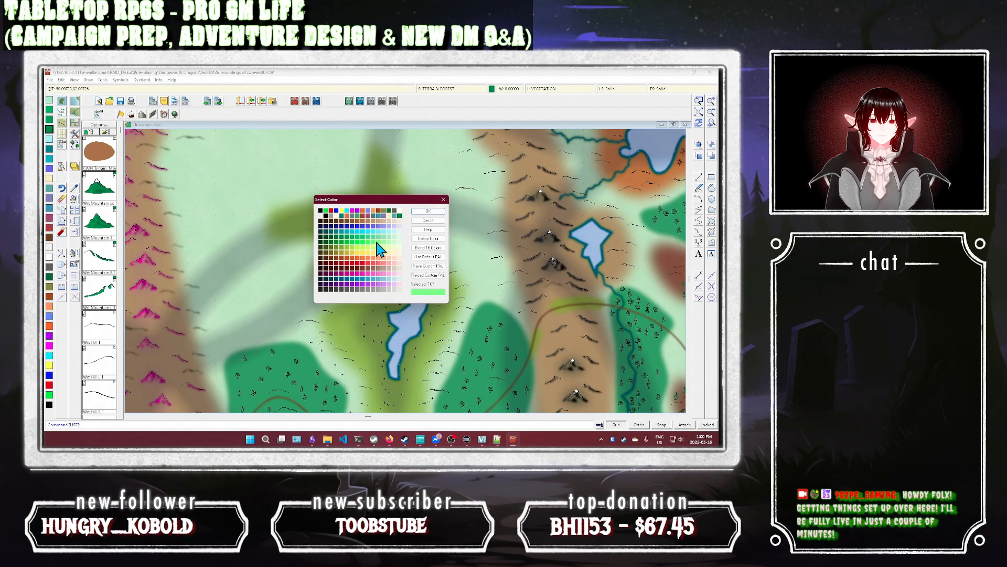
click(387, 243)
click(343, 252)
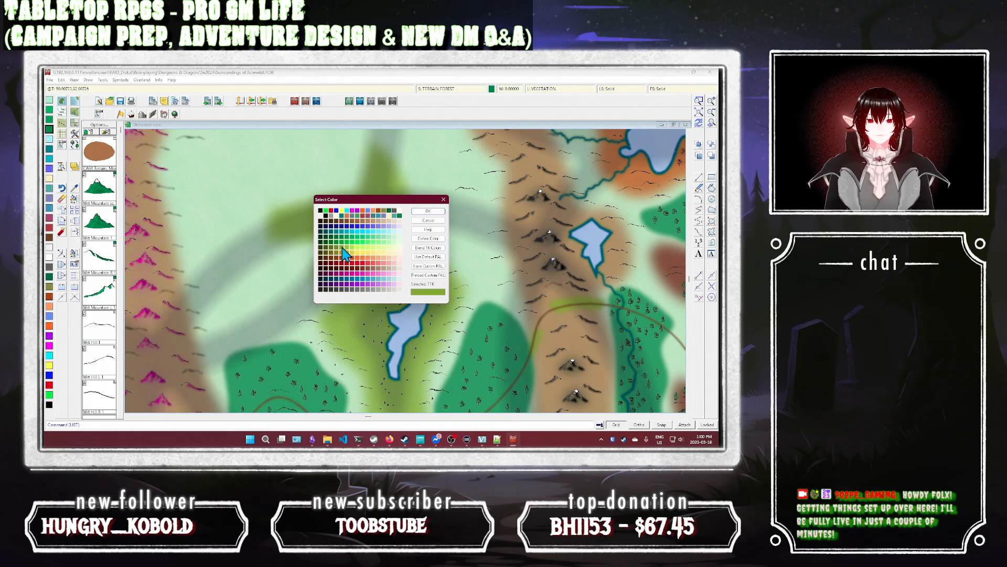
click(332, 252)
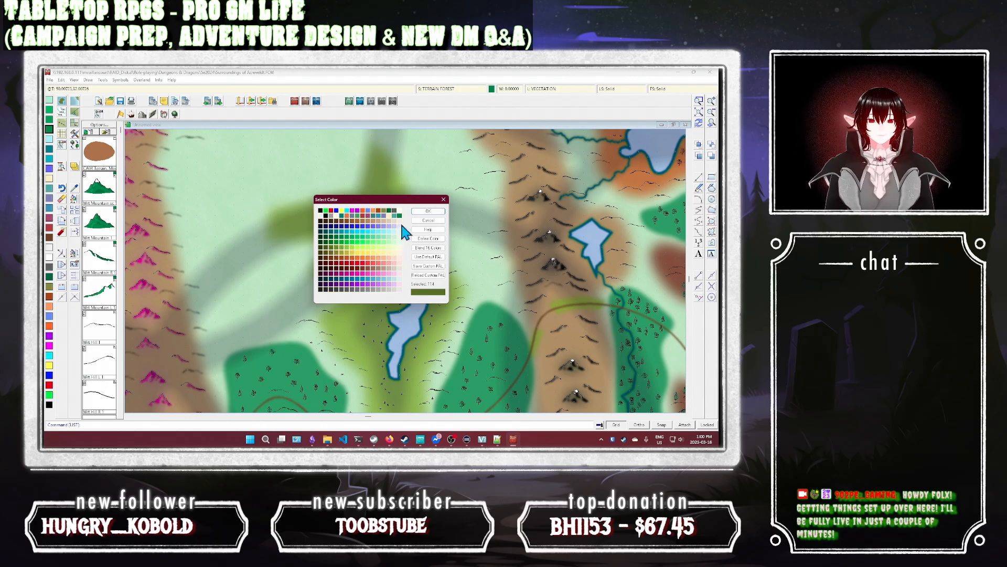
click(428, 211)
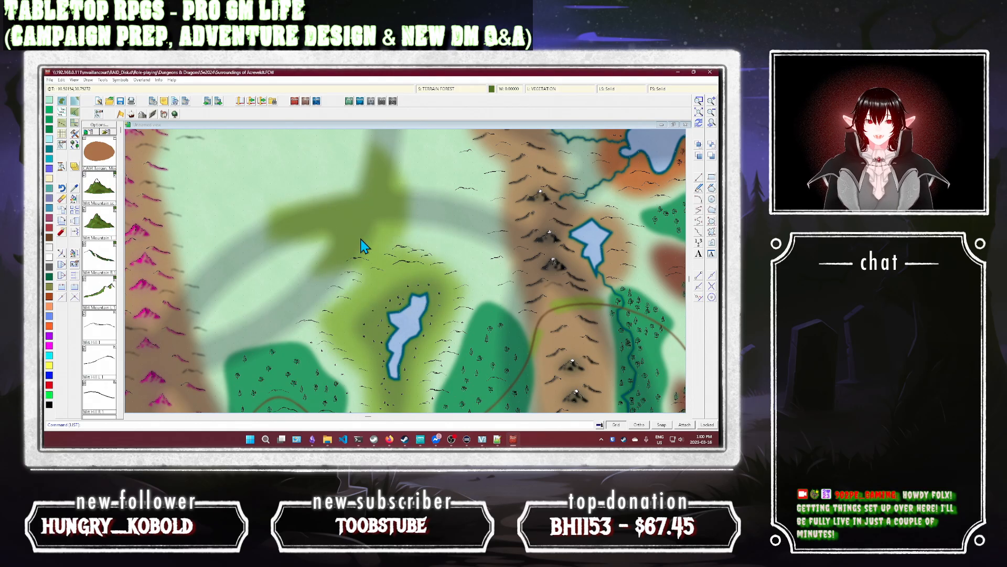
Step: Draw an irregular fractal polygon of darker vegetation inside the olive valley terrain north of the northern lake
click(711, 233)
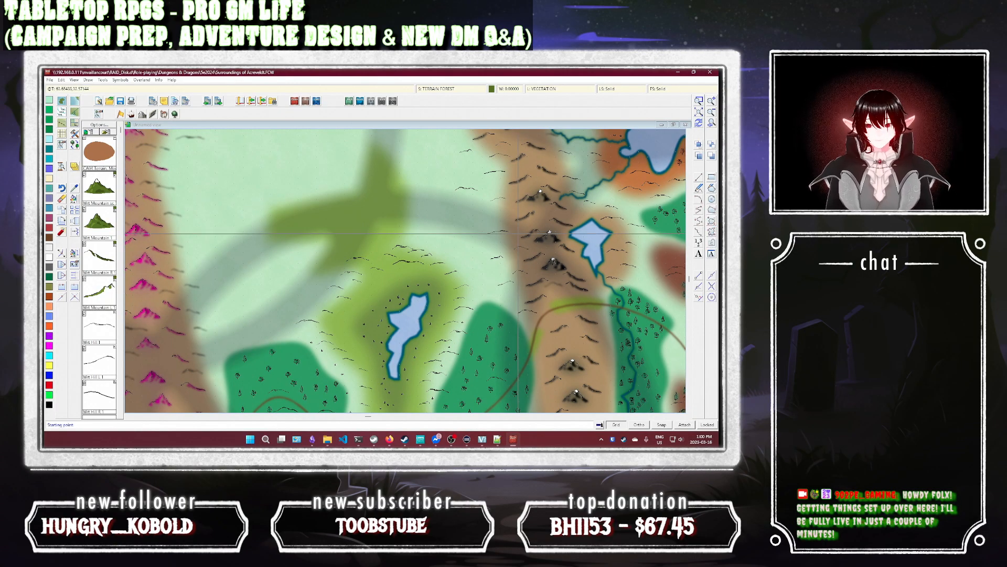
click(300, 209)
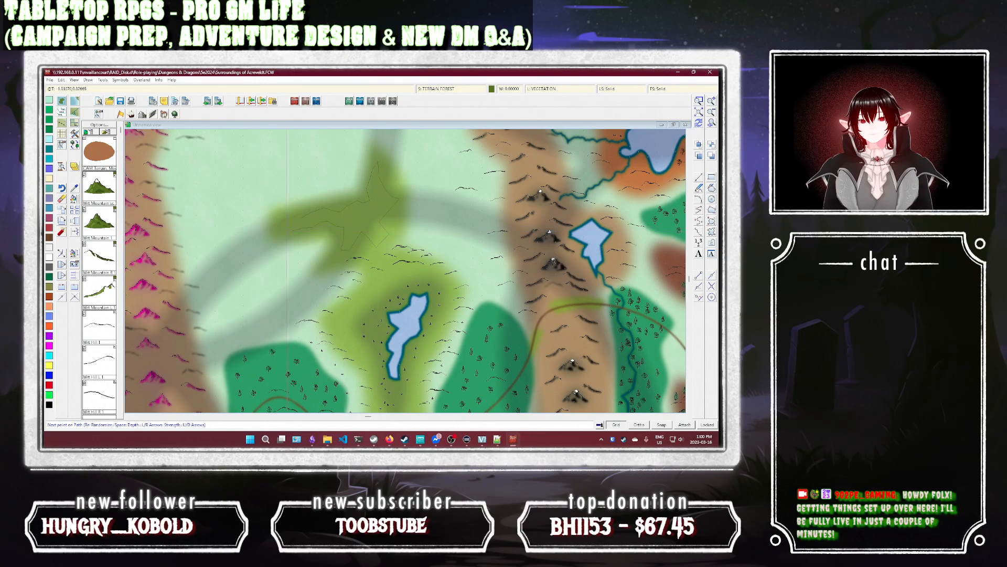
right_click(282, 216)
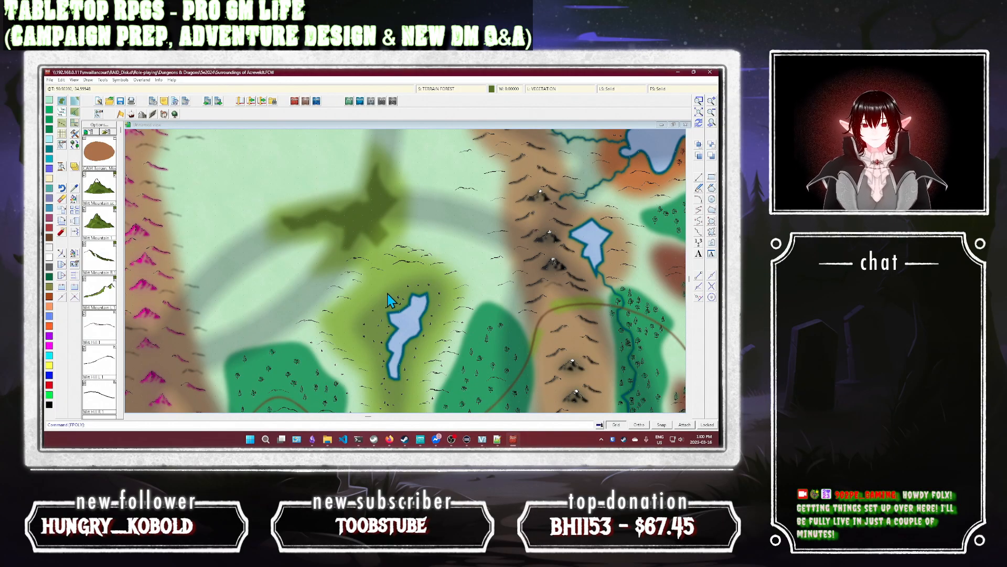
Step: List the properties of the darker olive polygon around the northern lake to check its sheet, layer and color
key(Return)
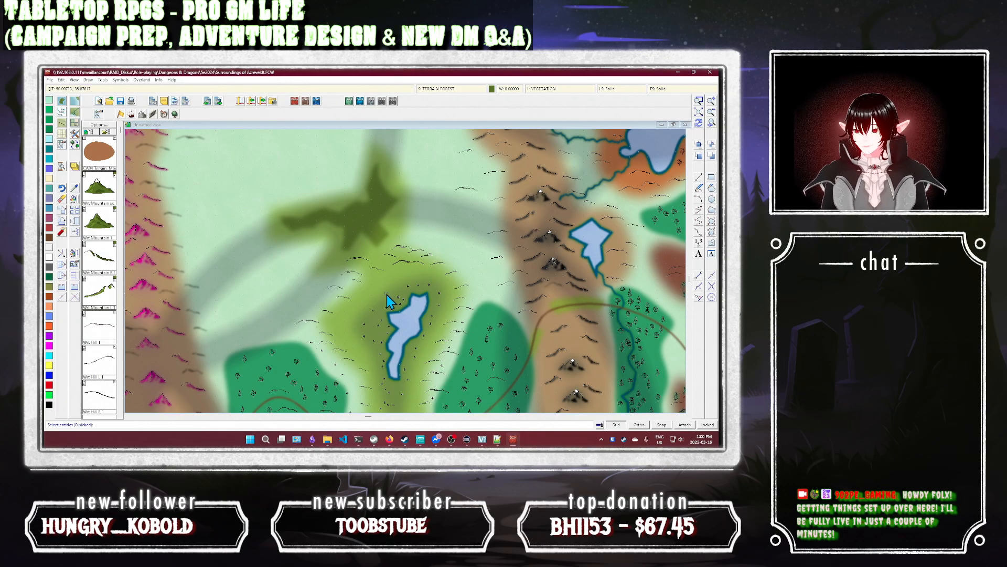
click(386, 314)
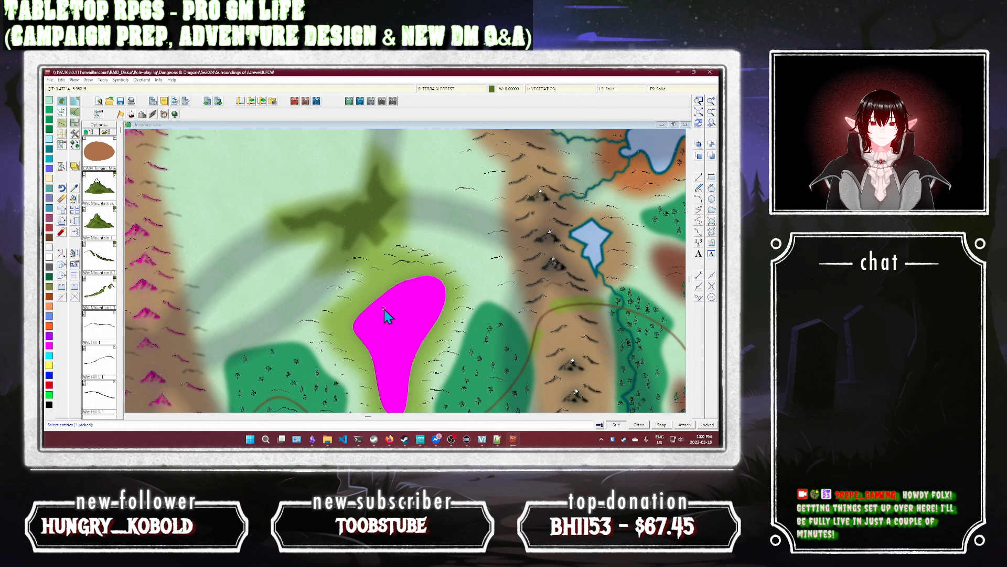
right_click(386, 313)
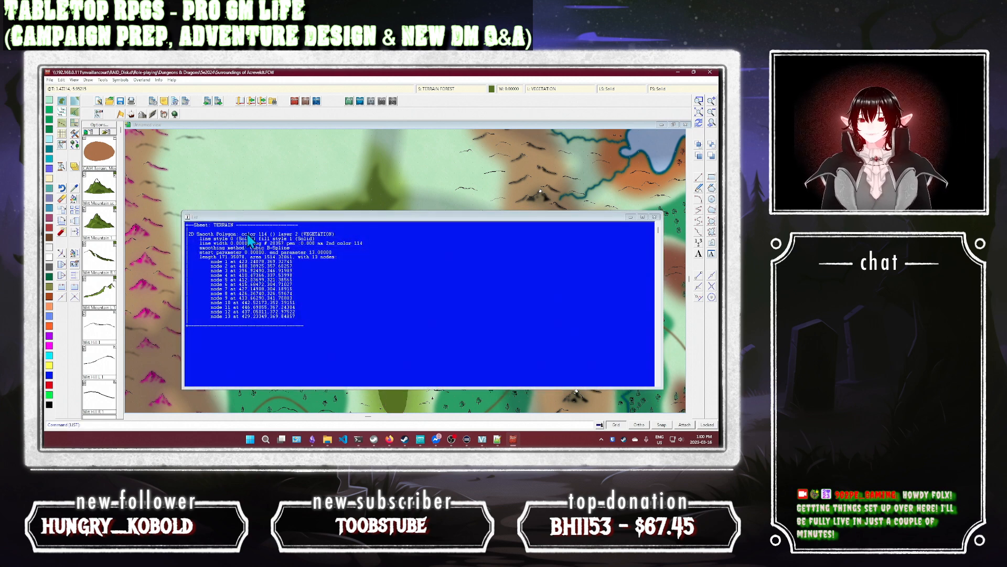
click(654, 216)
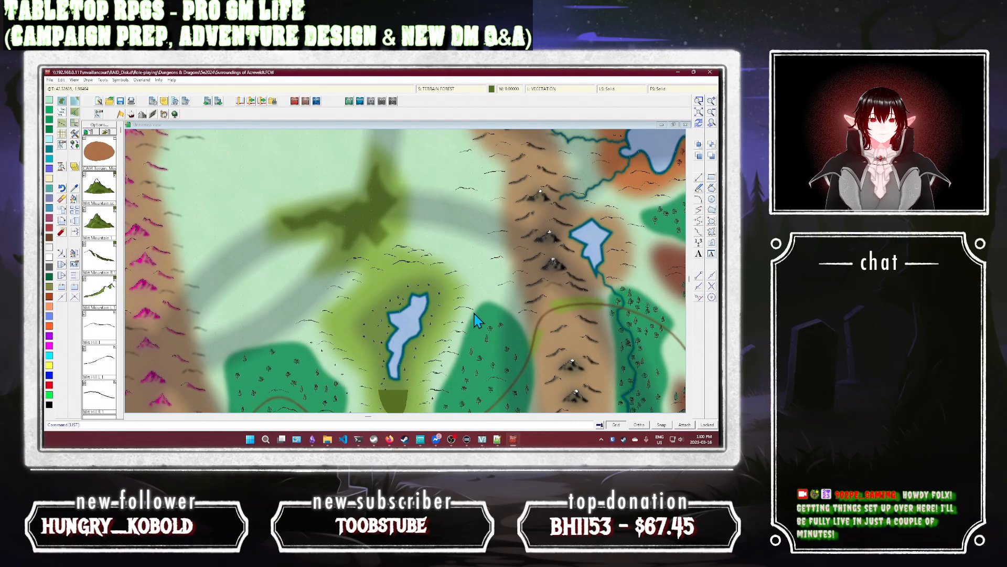
right_click(379, 230)
click(379, 229)
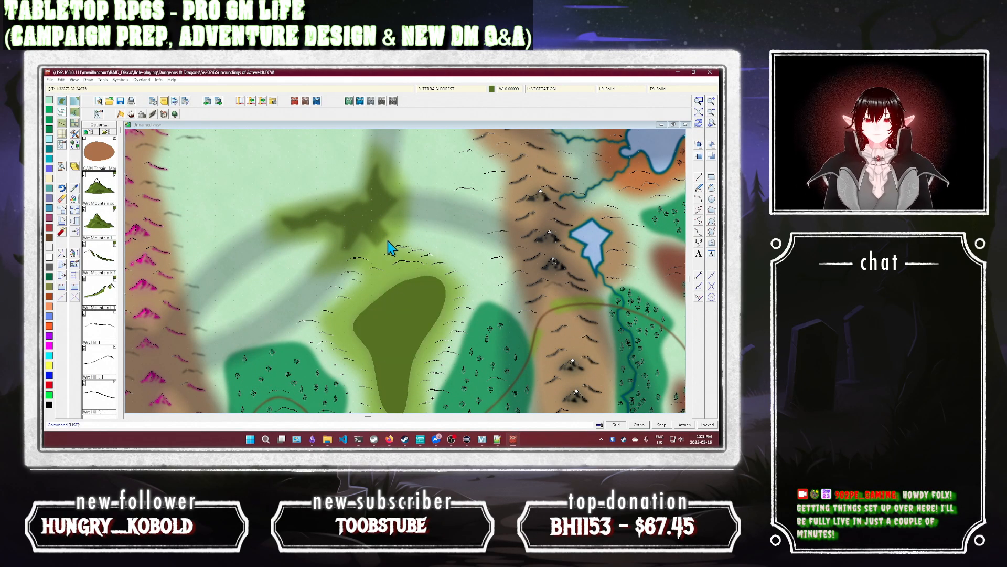
Step: Move the new dark vegetation polygon north of the lake to the TERRAIN sheet
click(74, 203)
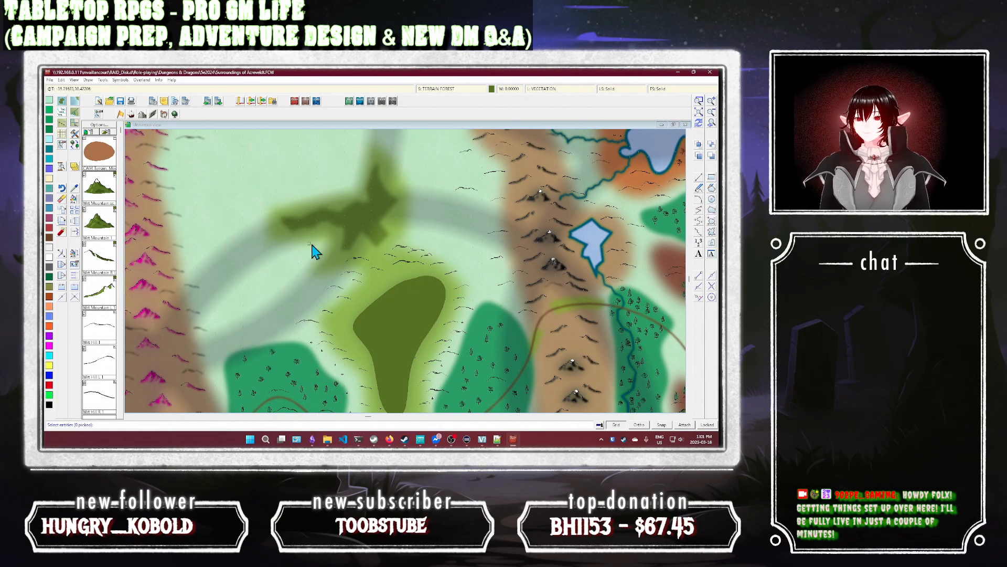
click(334, 229)
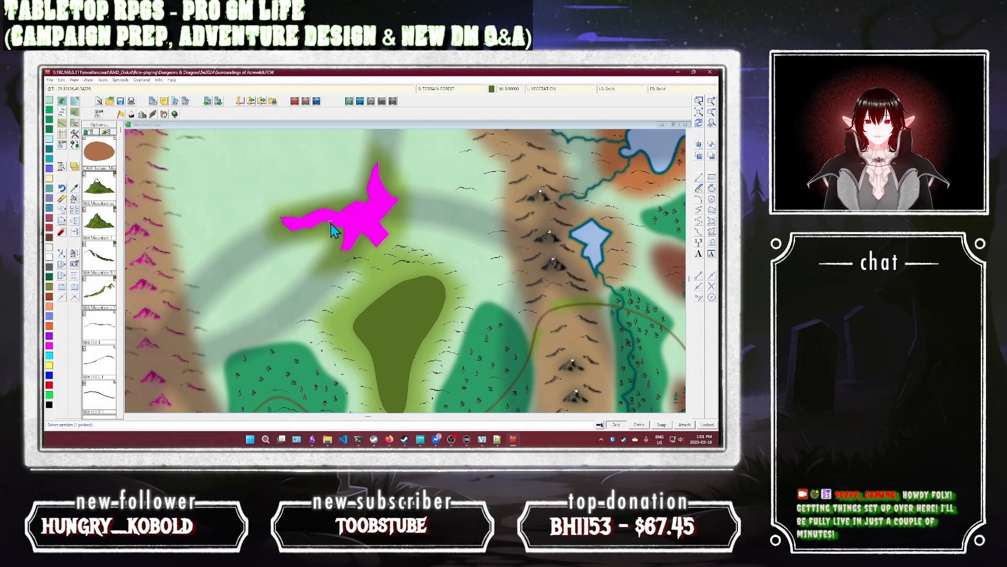
right_click(336, 228)
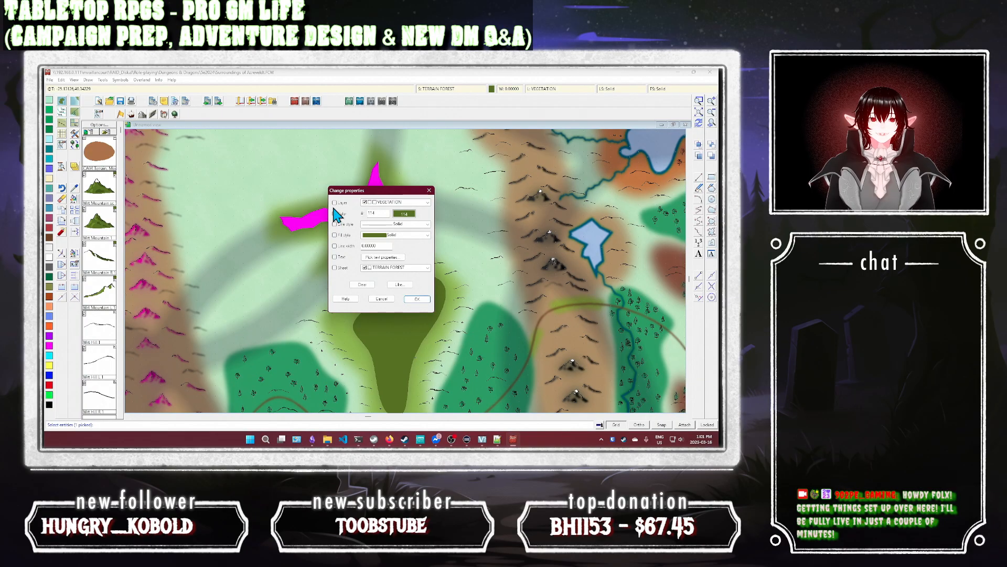
click(428, 268)
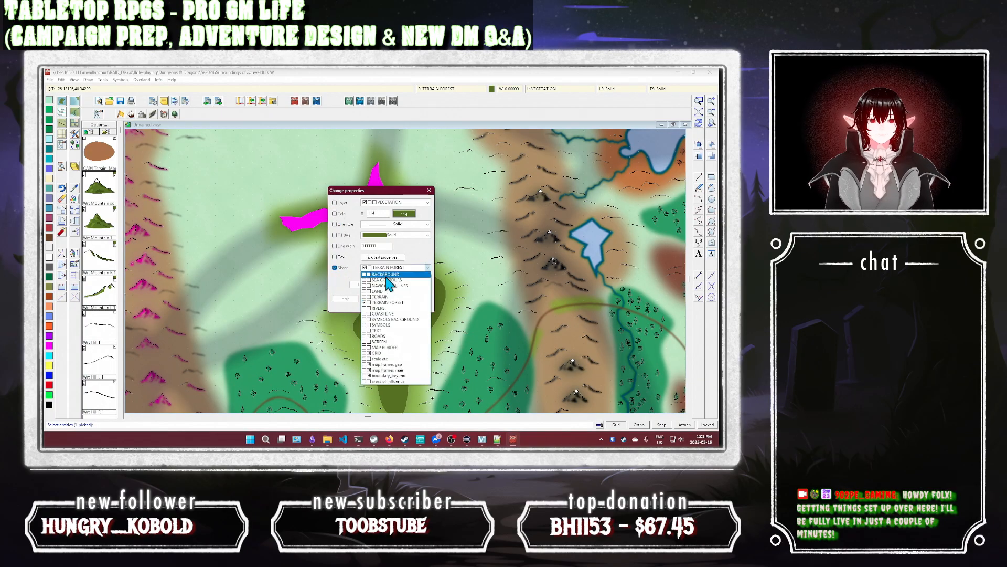
click(380, 297)
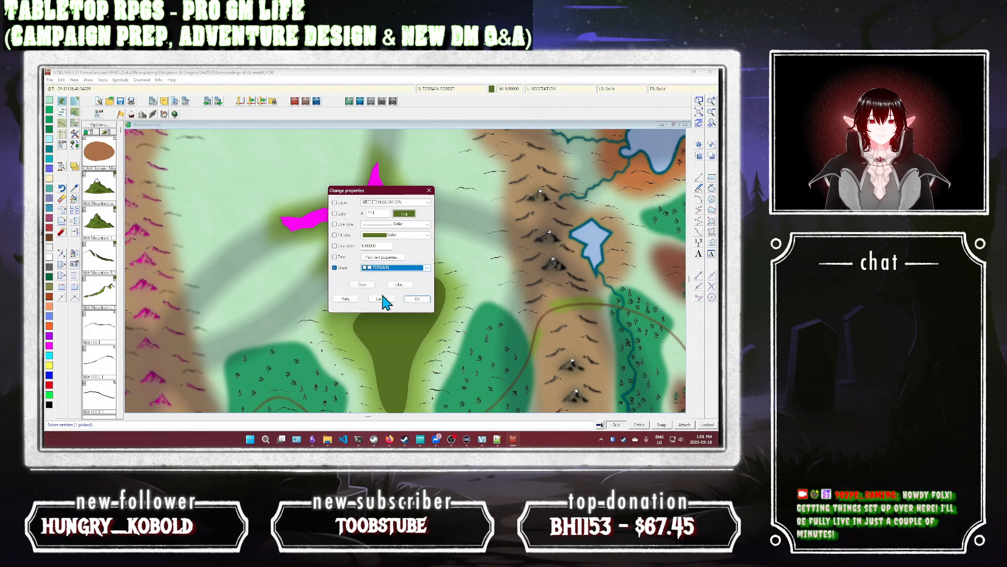
click(424, 298)
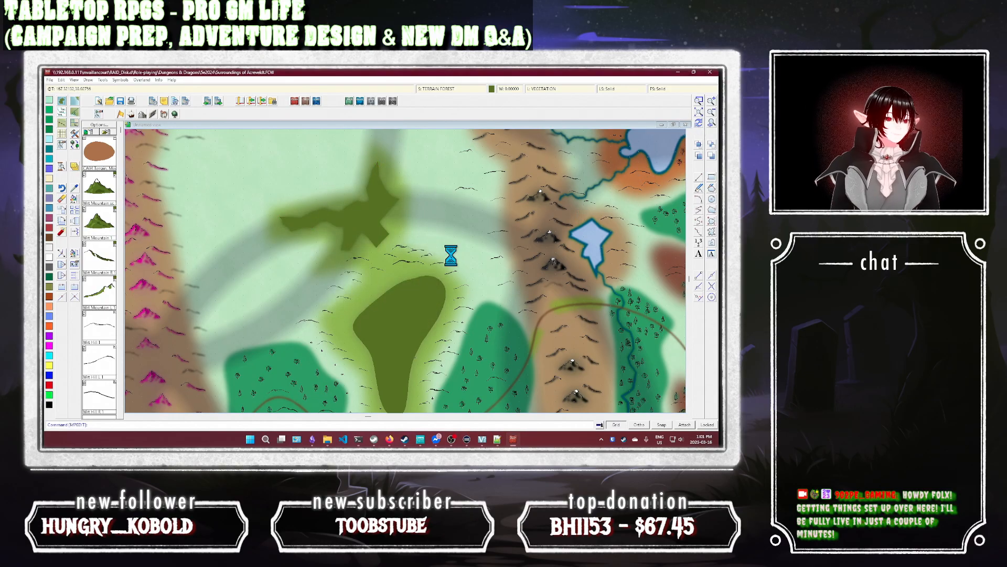
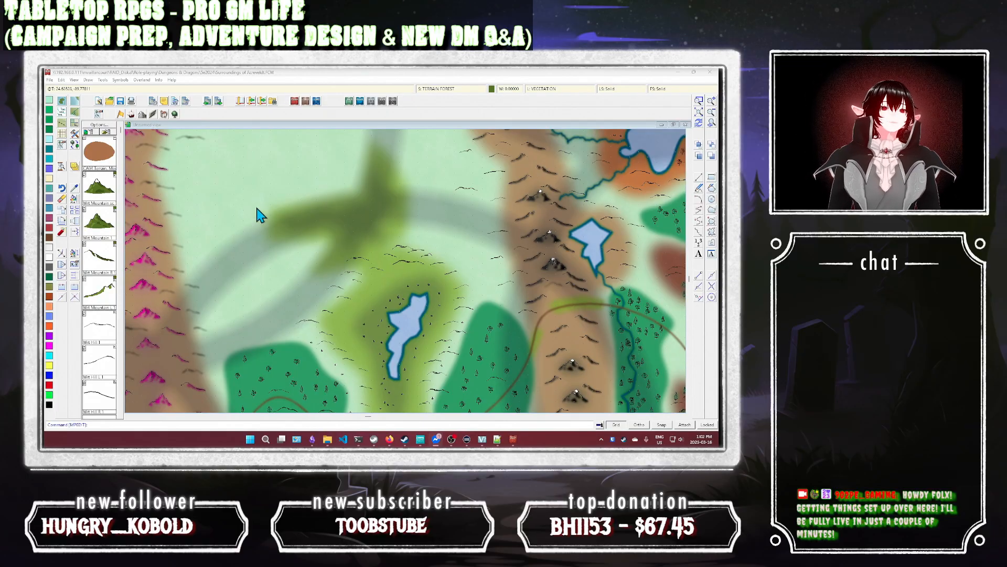
Step: Draw an irregular, branching lake over the dark vegetation north of the existing northern lake using the River, Lakes drawing tool
click(74, 135)
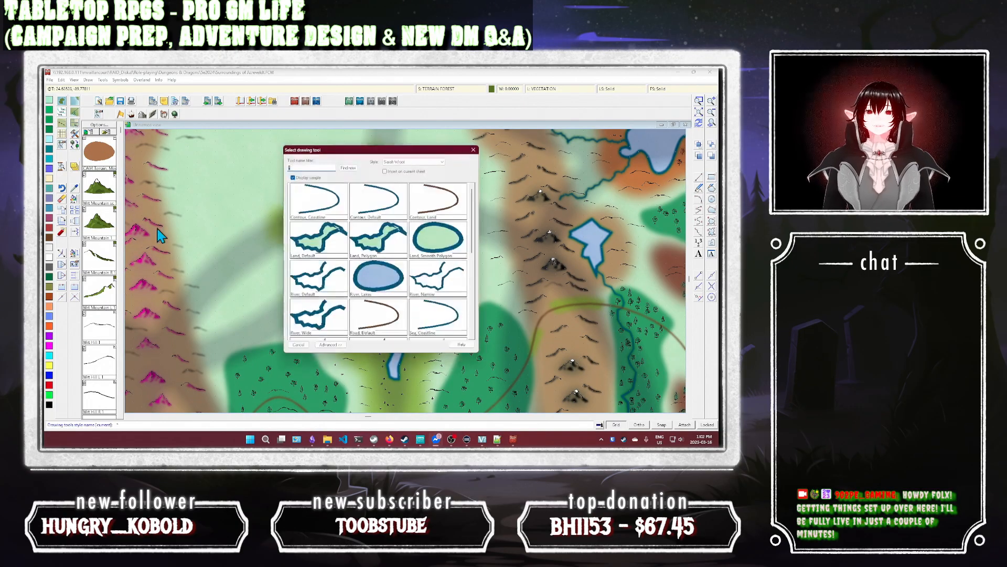
click(380, 272)
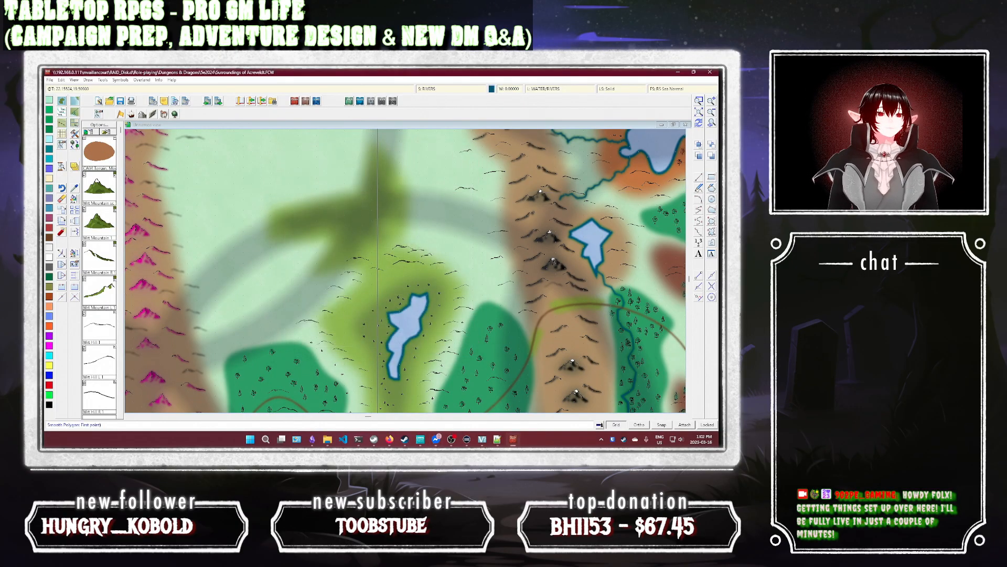
click(375, 184)
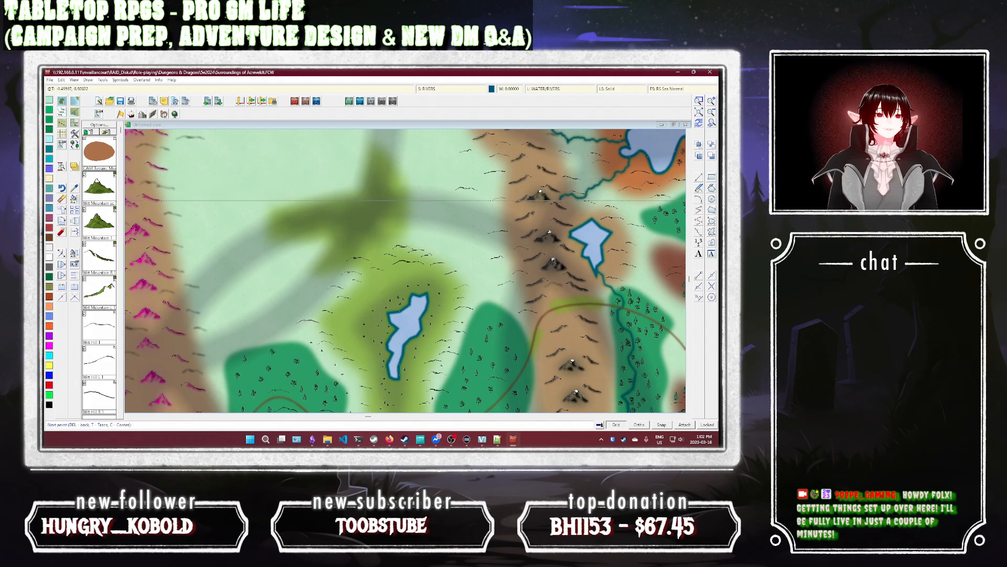
click(389, 201)
click(373, 215)
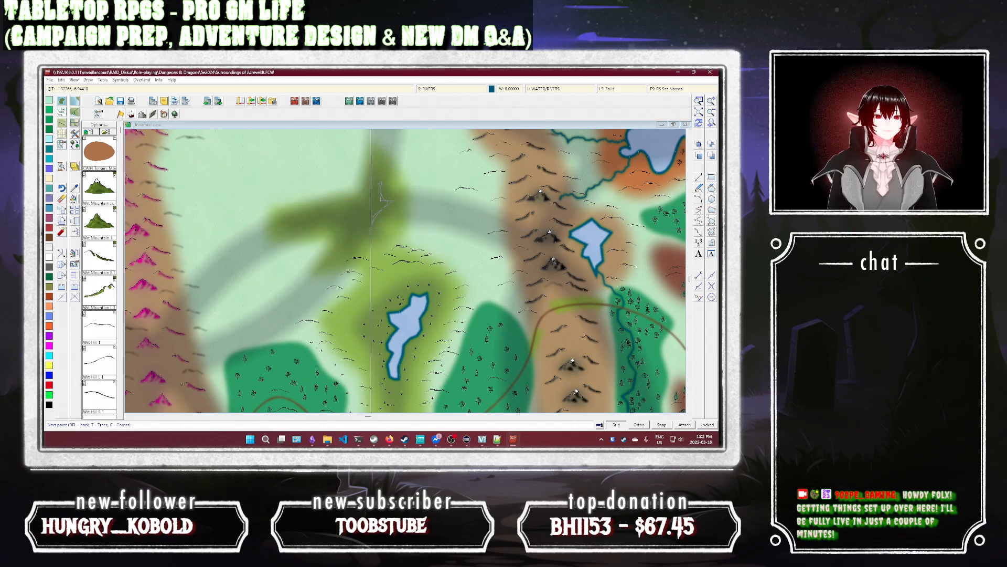
click(350, 247)
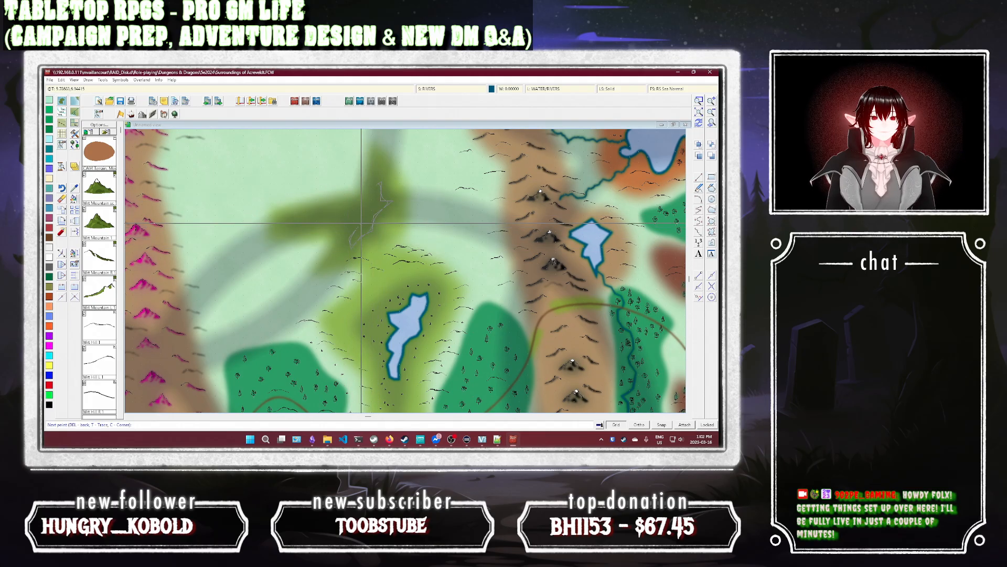
click(353, 221)
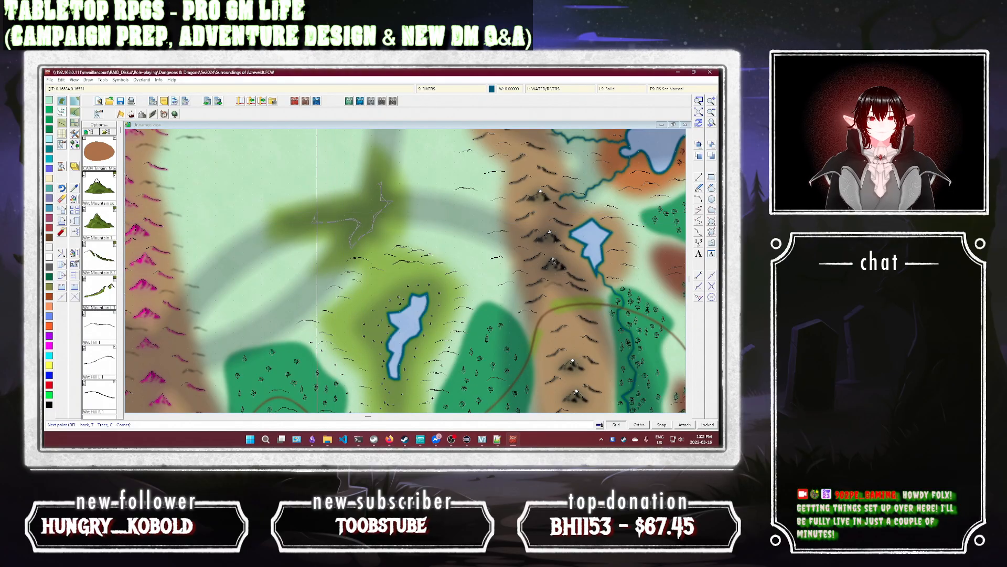
click(316, 220)
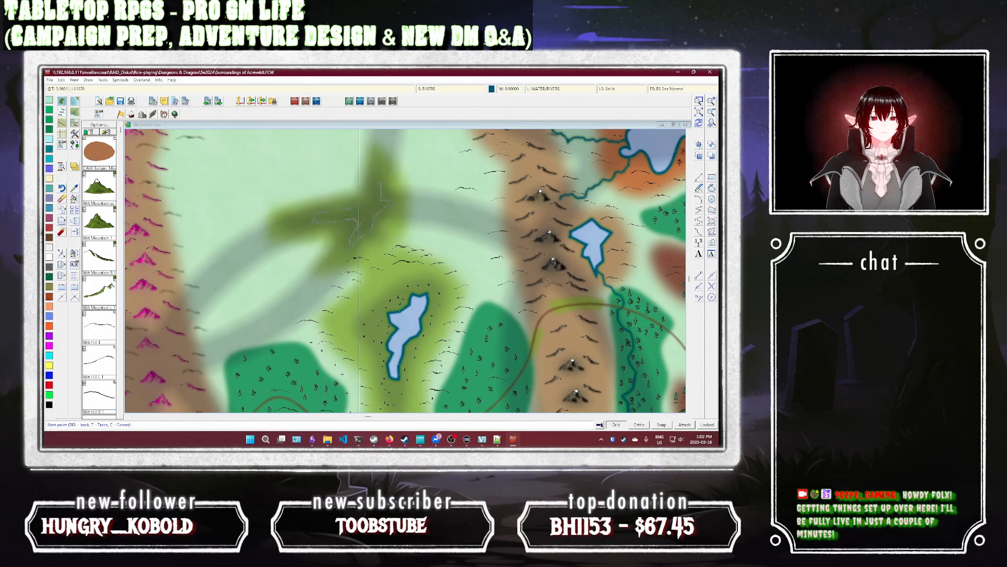
click(373, 181)
right_click(373, 181)
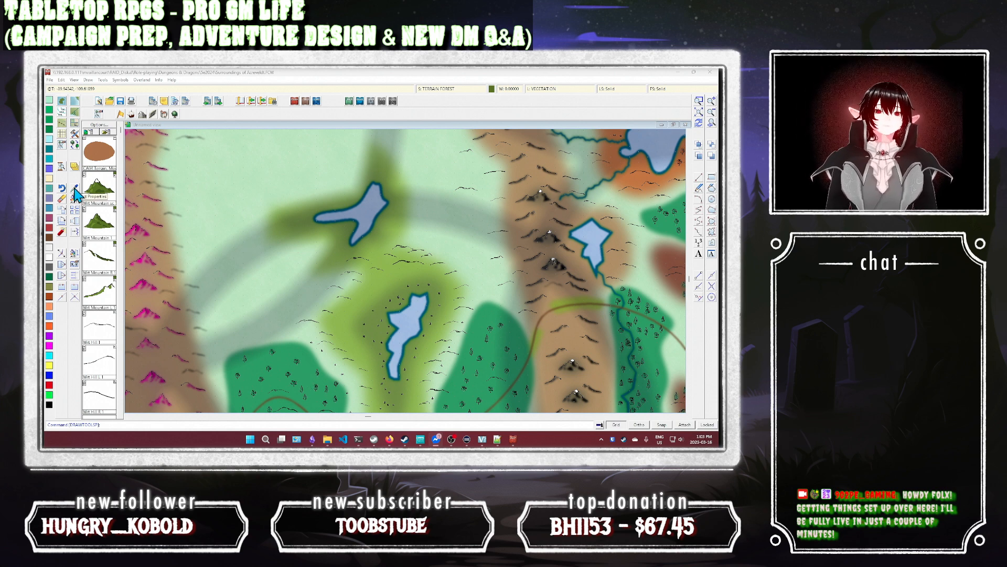
Step: Draw a winding river with the River, Default tool from the older northern lake's upper end to the new lake
click(77, 137)
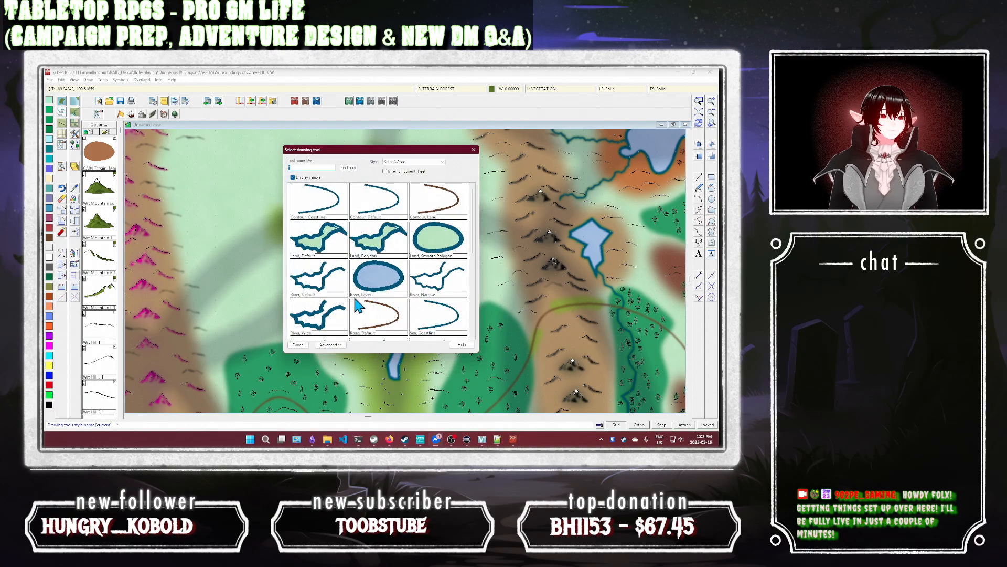
double_click(320, 289)
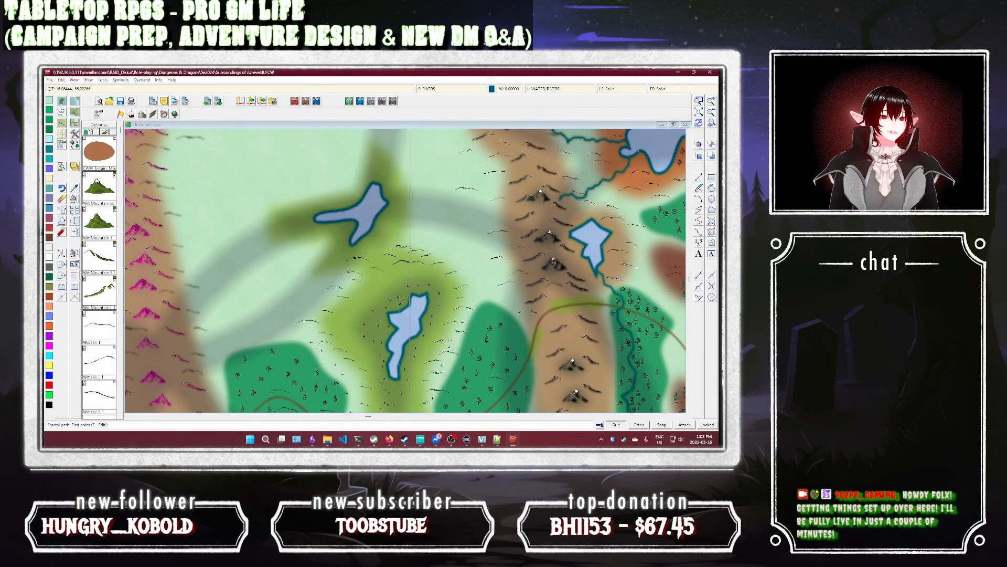
click(411, 292)
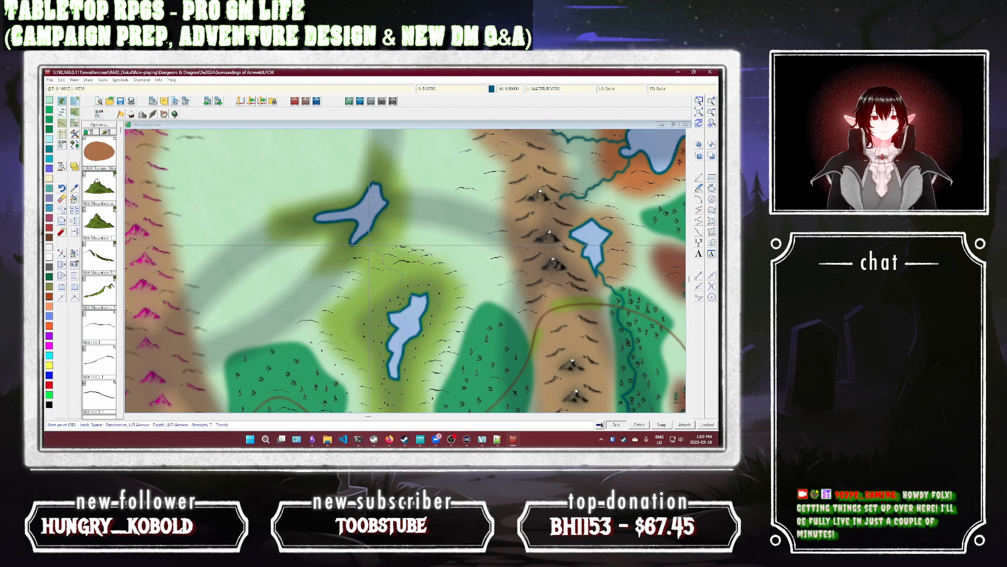
click(370, 229)
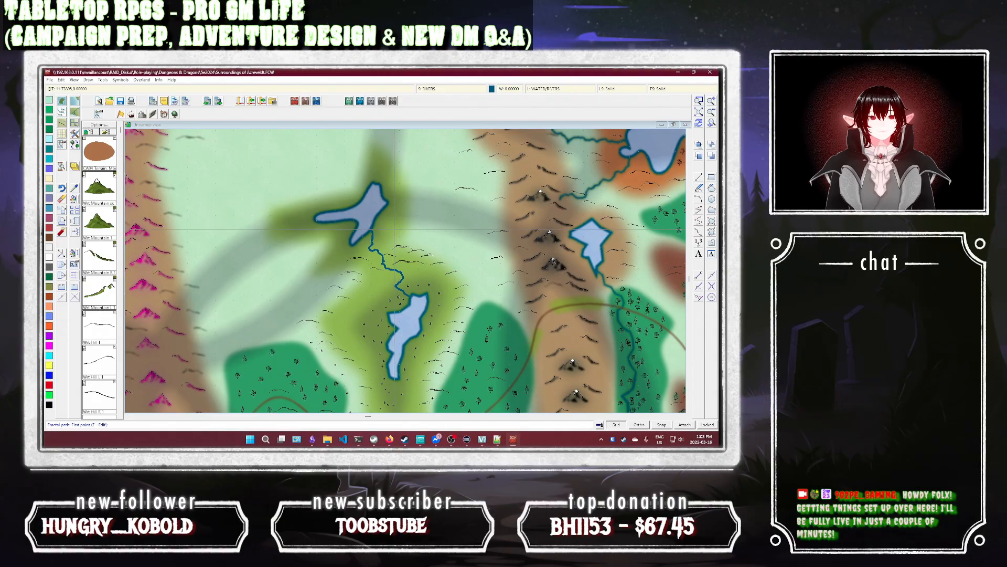
Step: Finish the connecting river and hide the areas of influence sheet
right_click(370, 229)
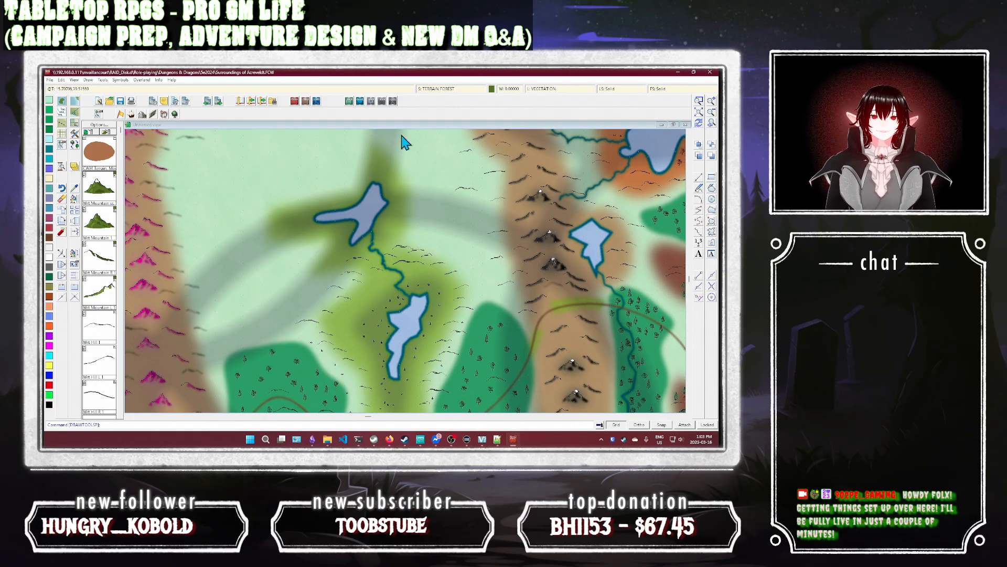
click(430, 90)
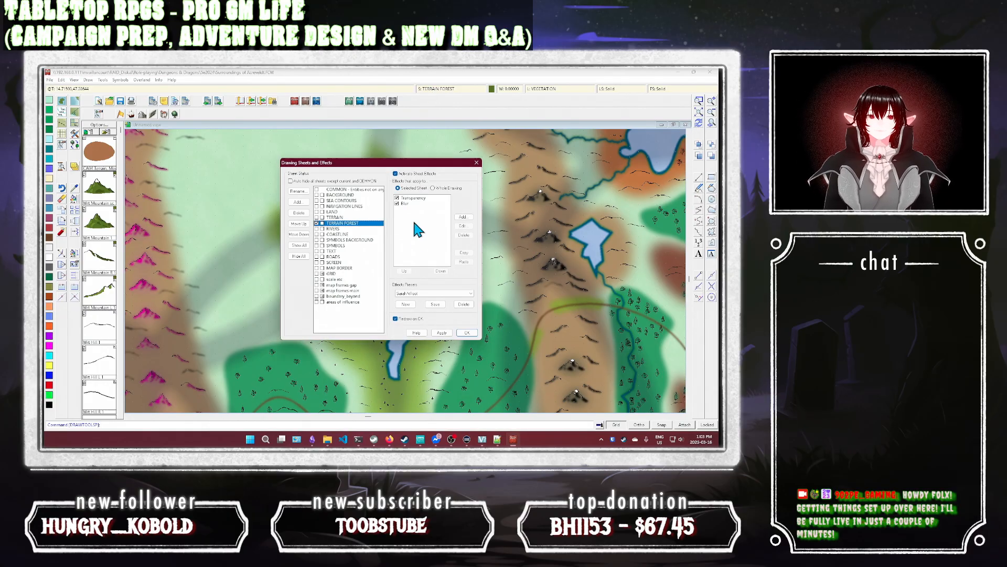
click(330, 301)
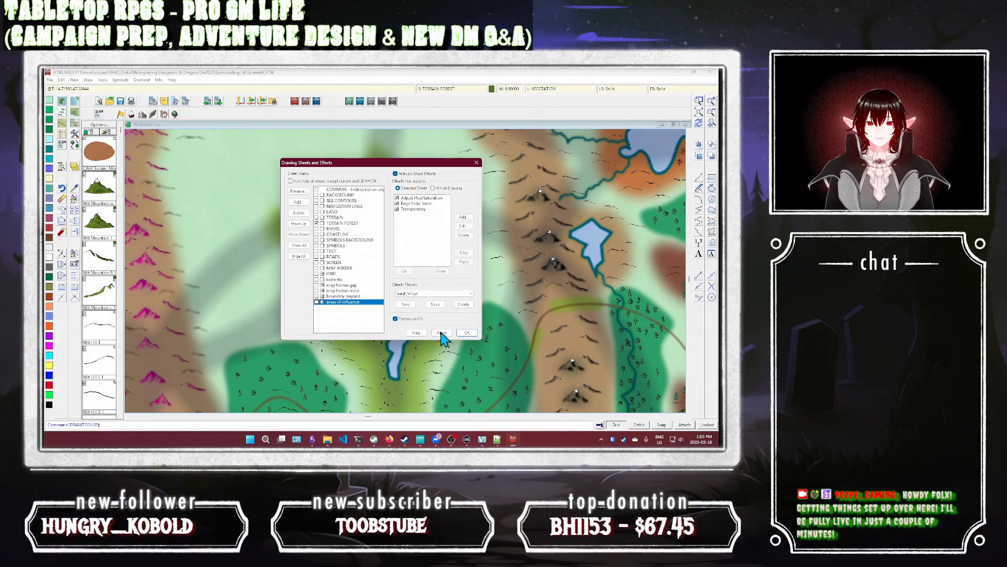
click(464, 336)
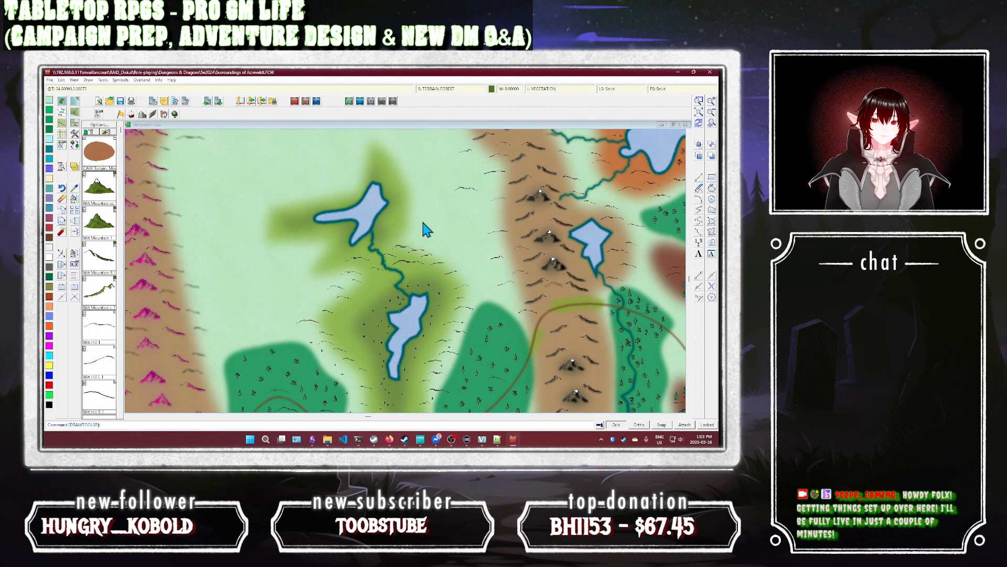
Step: Move a hill symbol off the new river between the two northern lakes
click(61, 215)
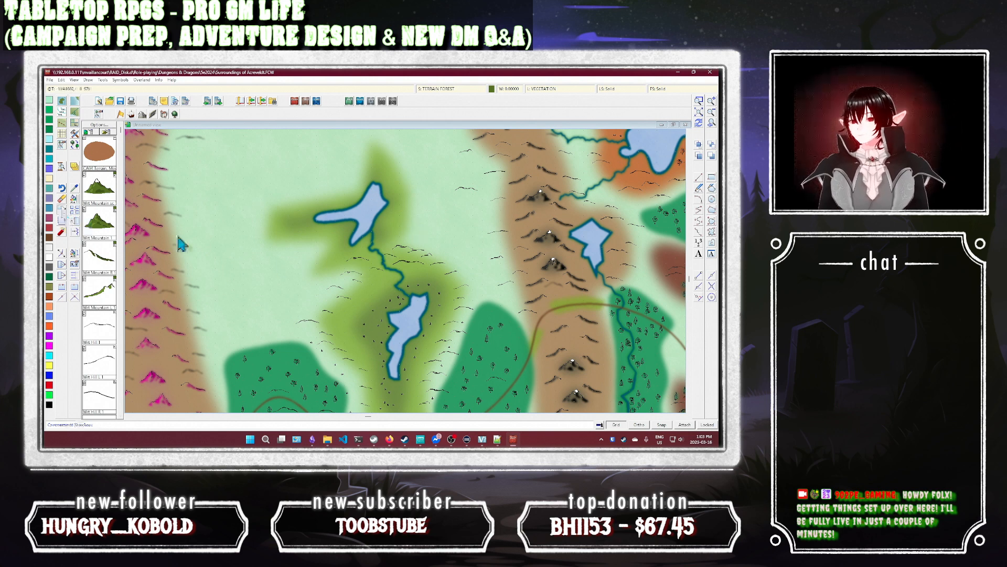
key(d)
click(358, 258)
click(313, 247)
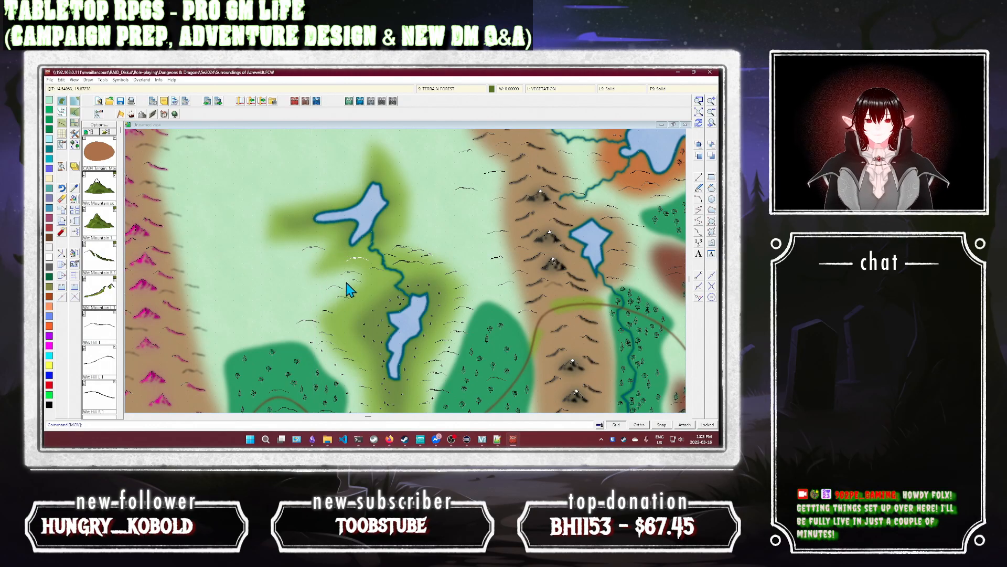
click(374, 269)
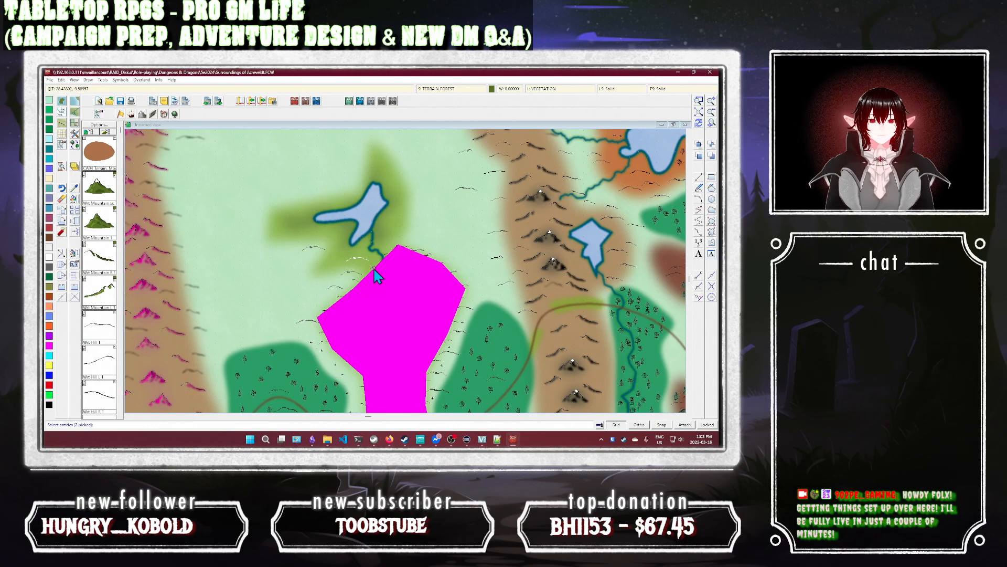
right_click(377, 277)
click(698, 123)
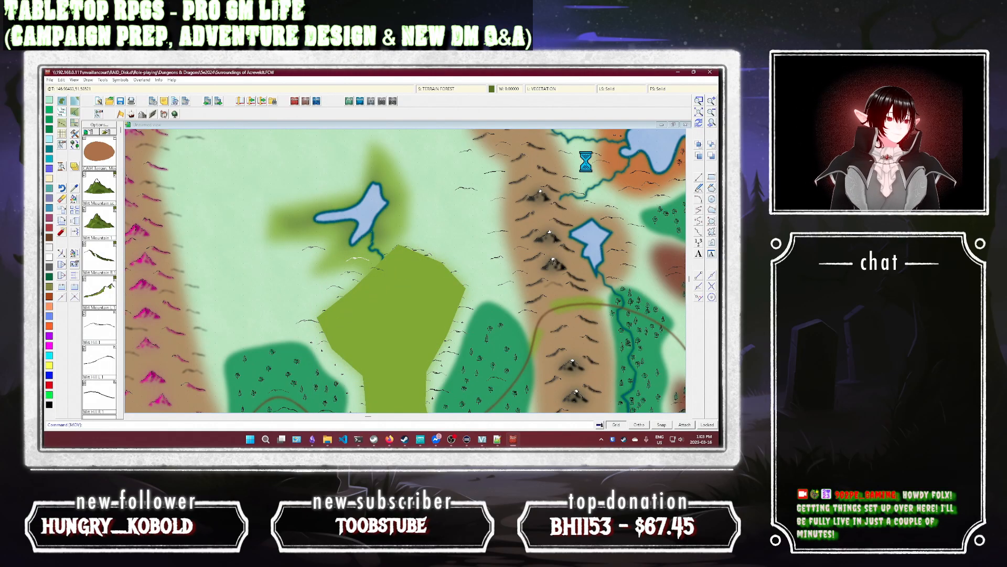
Step: Move another hill symbol west of the connecting river and save the drawing
right_click(384, 278)
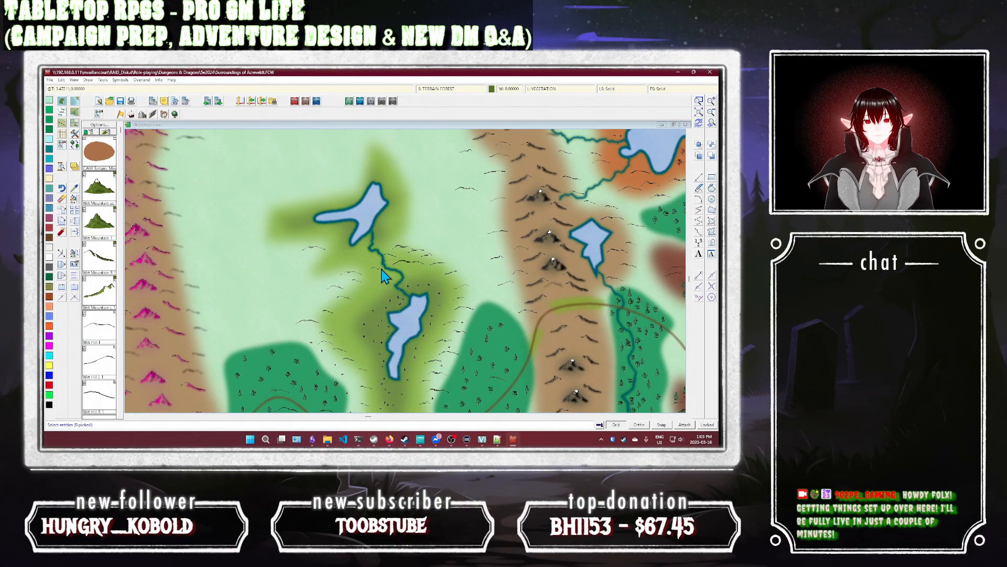
right_click(383, 278)
click(379, 271)
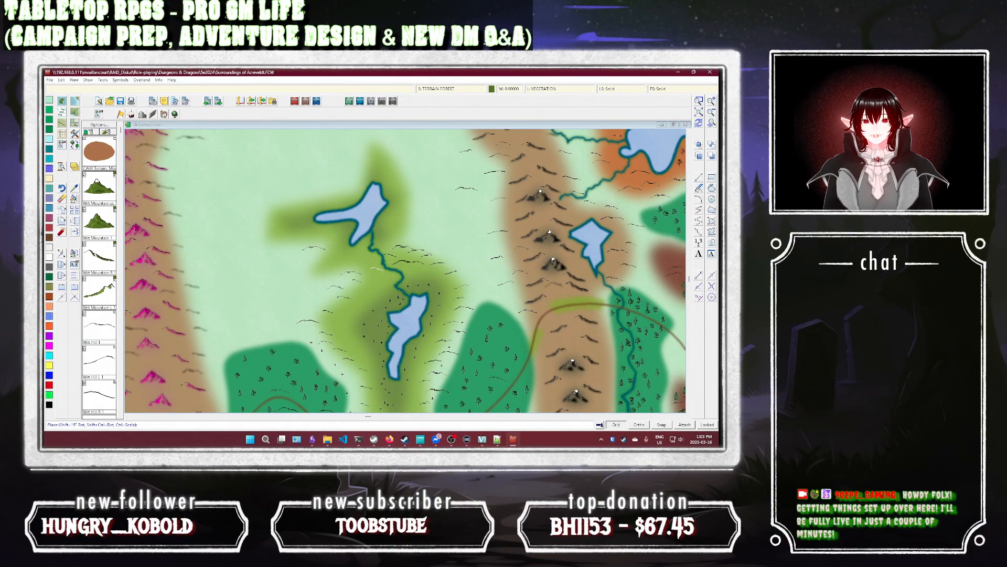
click(292, 252)
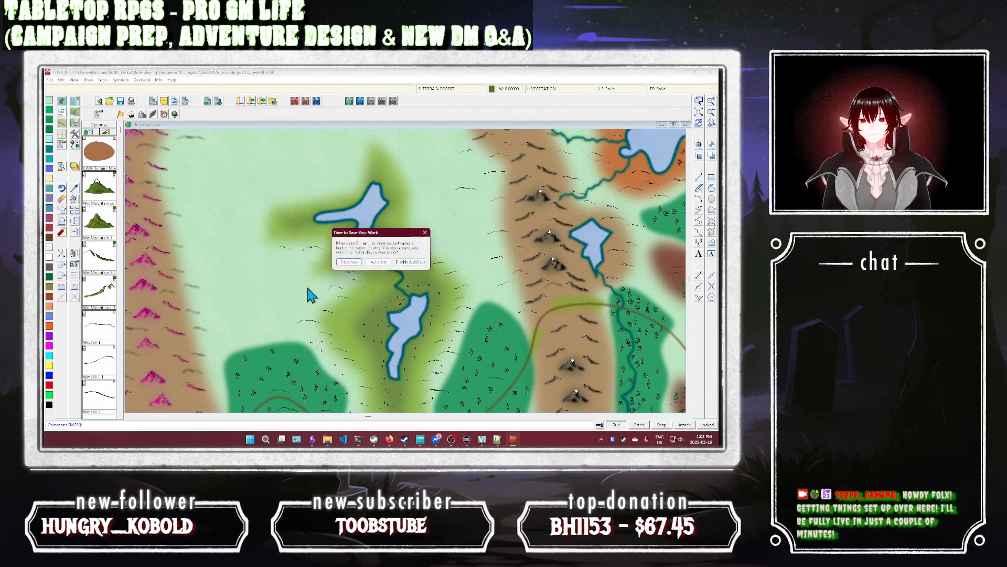
click(351, 263)
Step: Move two more hill symbols clear of the connecting river, one to its northeast and one to its west
right_click(397, 262)
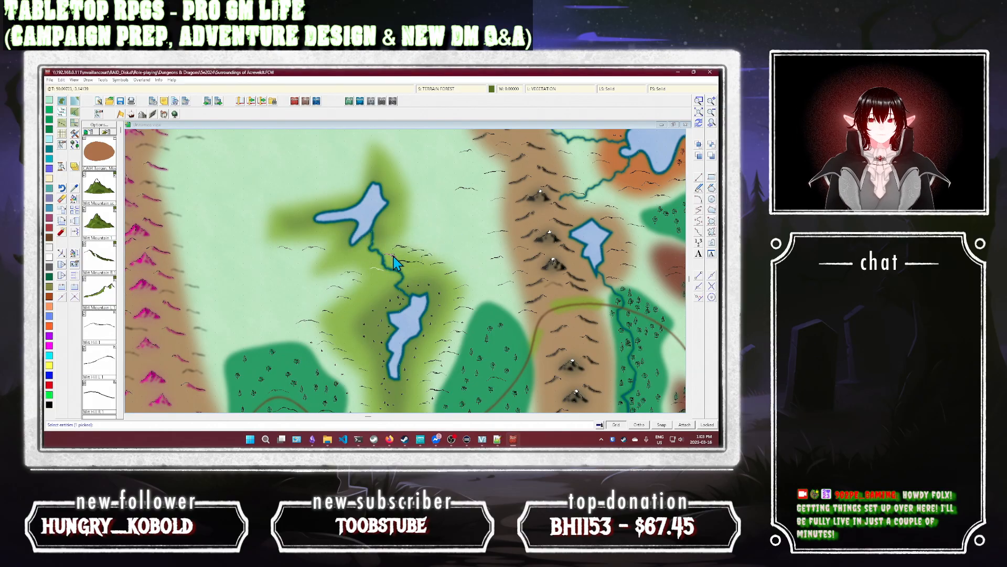
right_click(393, 256)
click(391, 255)
click(415, 234)
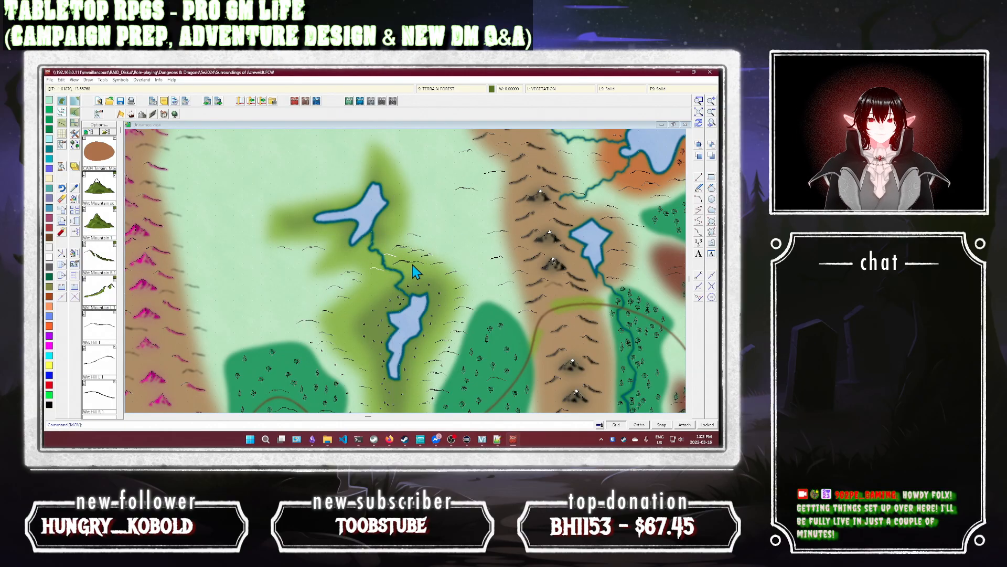
right_click(410, 269)
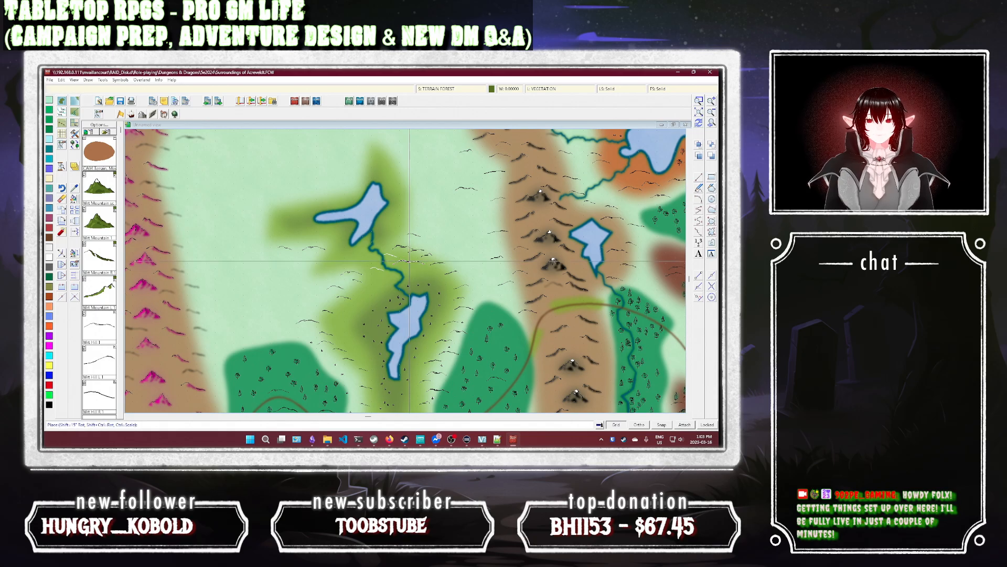
click(310, 277)
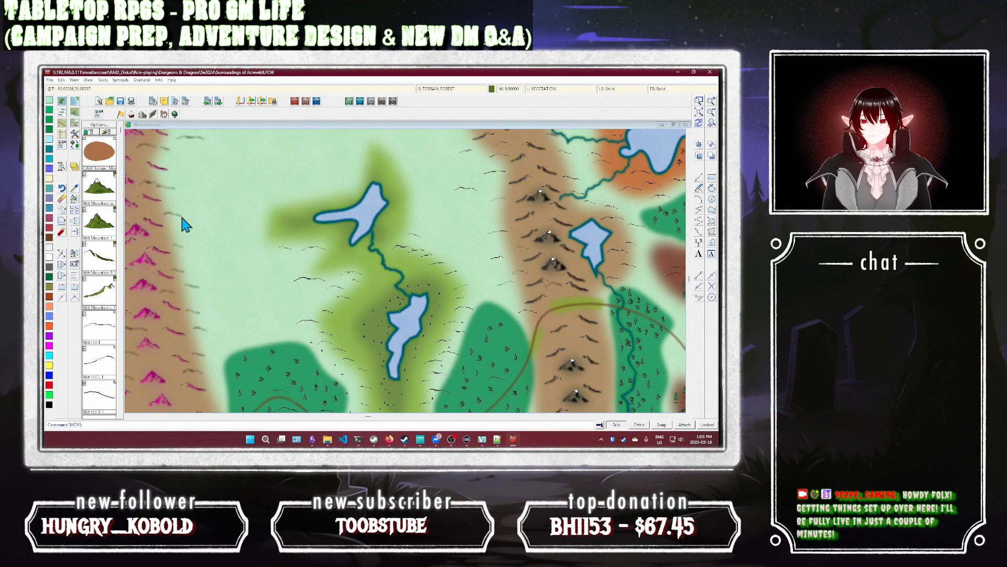
Step: Place hill symbols around the new northern lake and along the edges of its vegetation
click(104, 395)
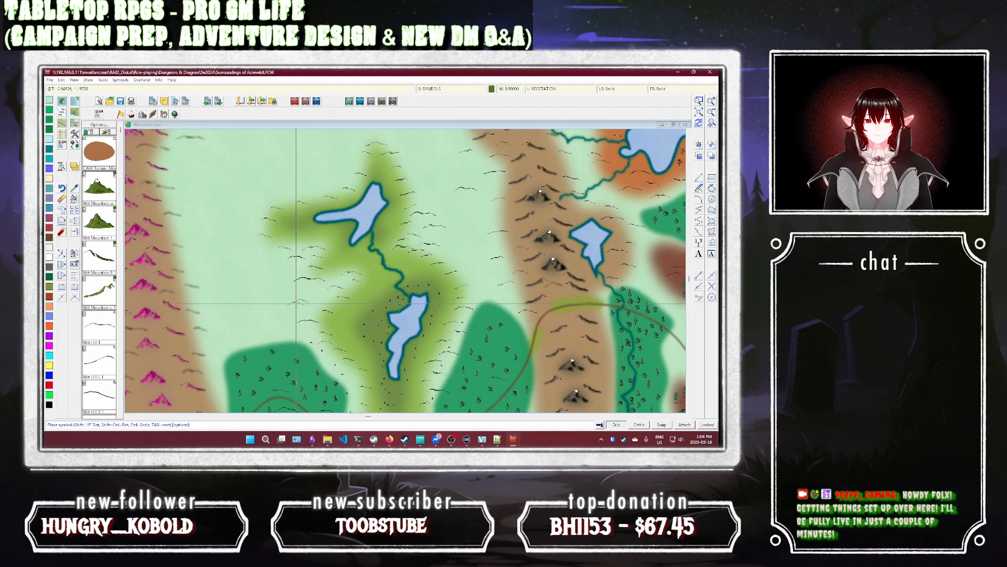
right_click(242, 321)
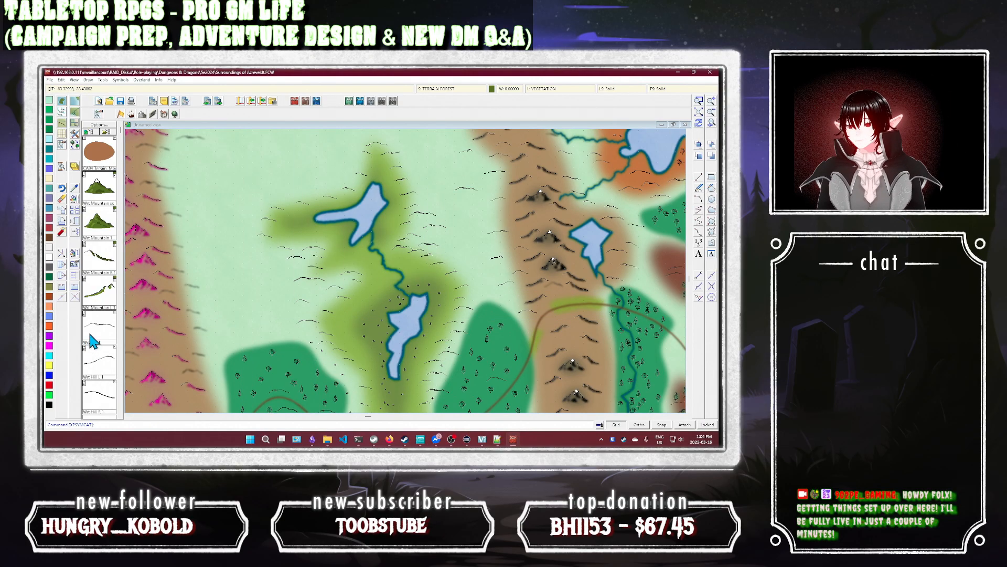
click(100, 278)
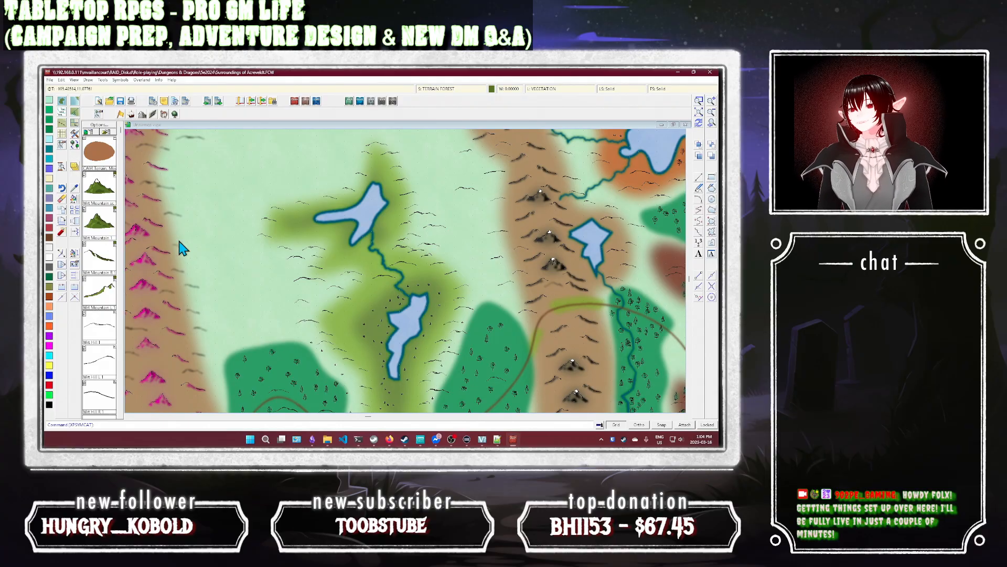
Step: Scatter grass symbols from the vegetation catalog around the new northern lake
click(174, 114)
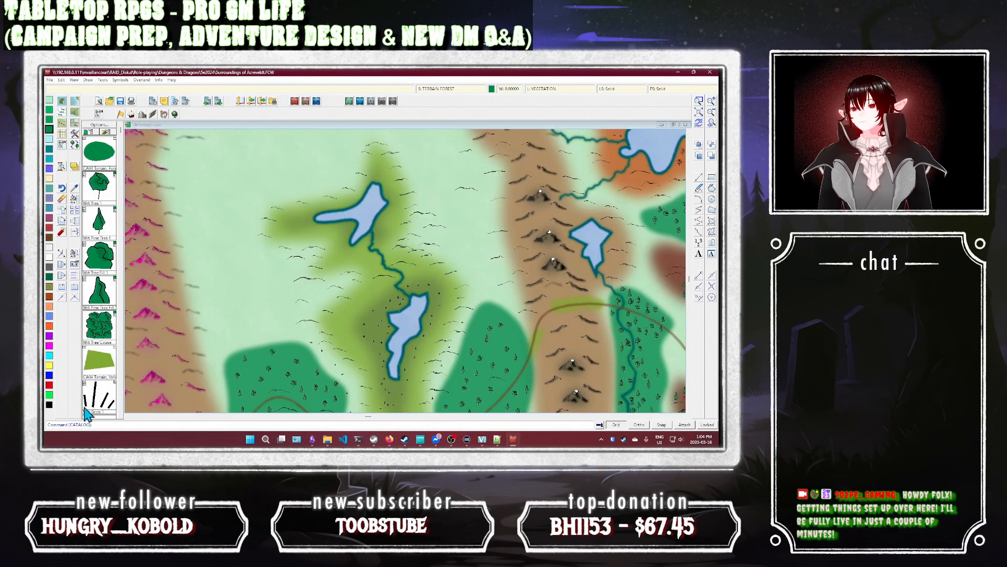
click(104, 394)
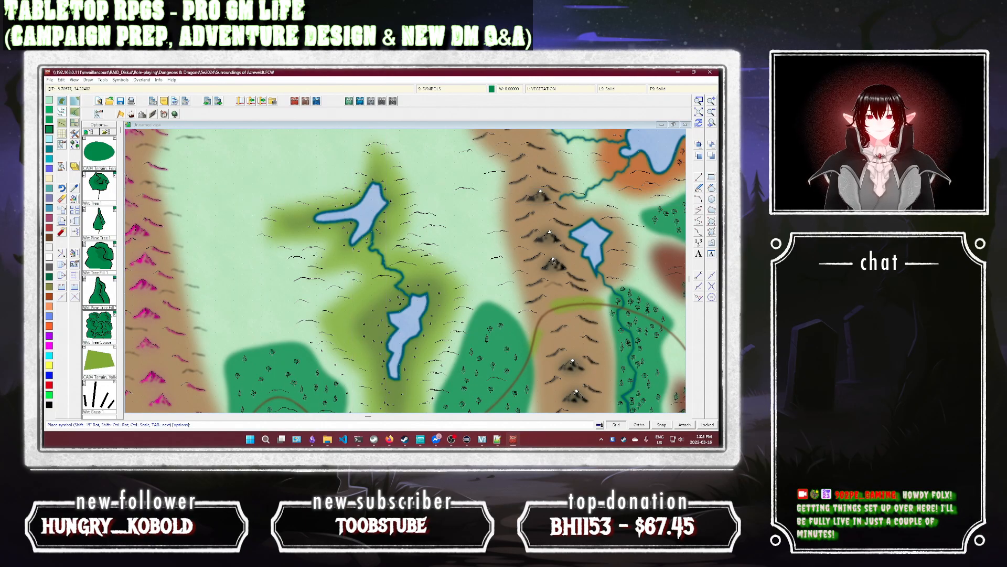
key(Escape)
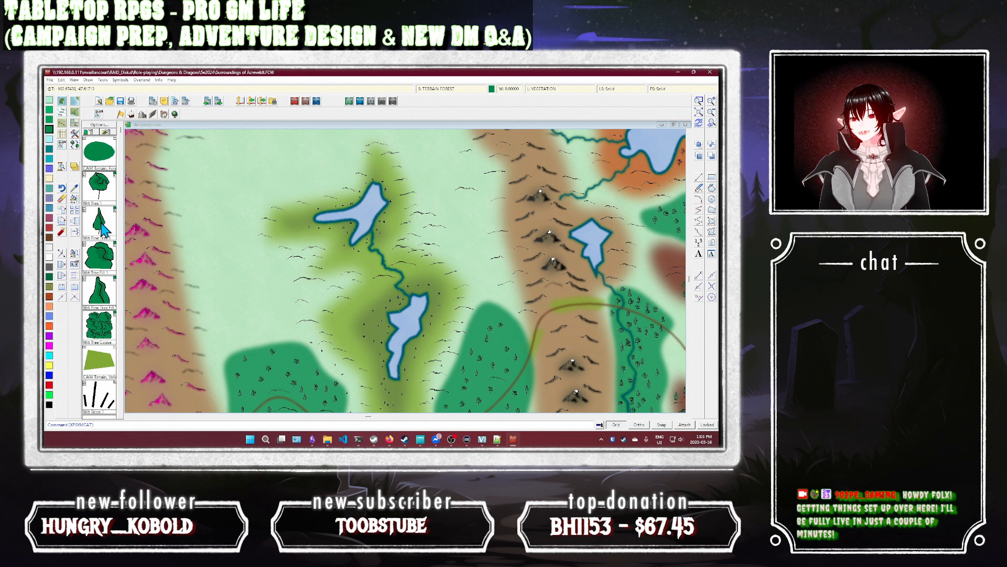
Step: Place conifer tree symbols along the western, northern and eastern edges of the new lake's vegetation
click(101, 224)
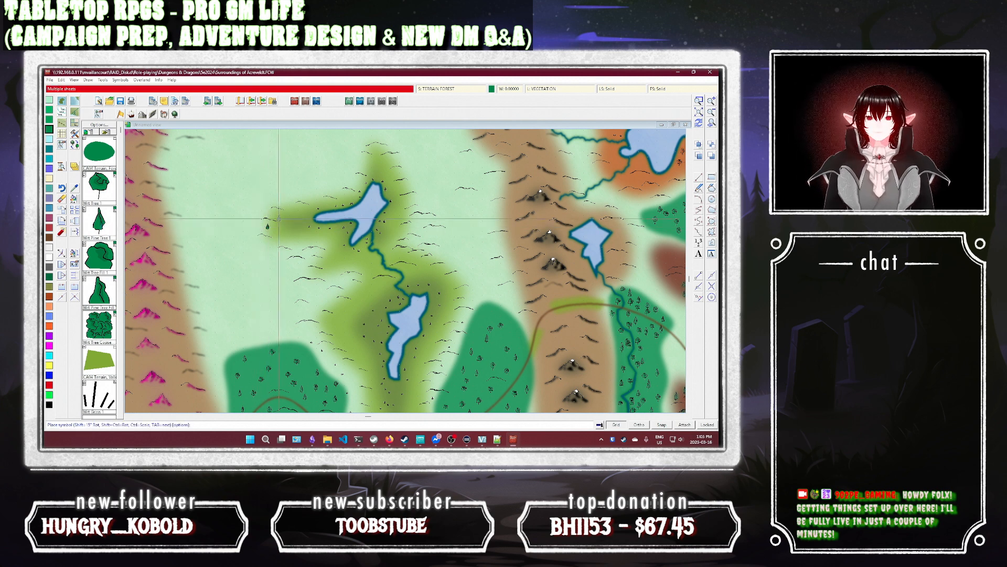
click(287, 200)
click(319, 195)
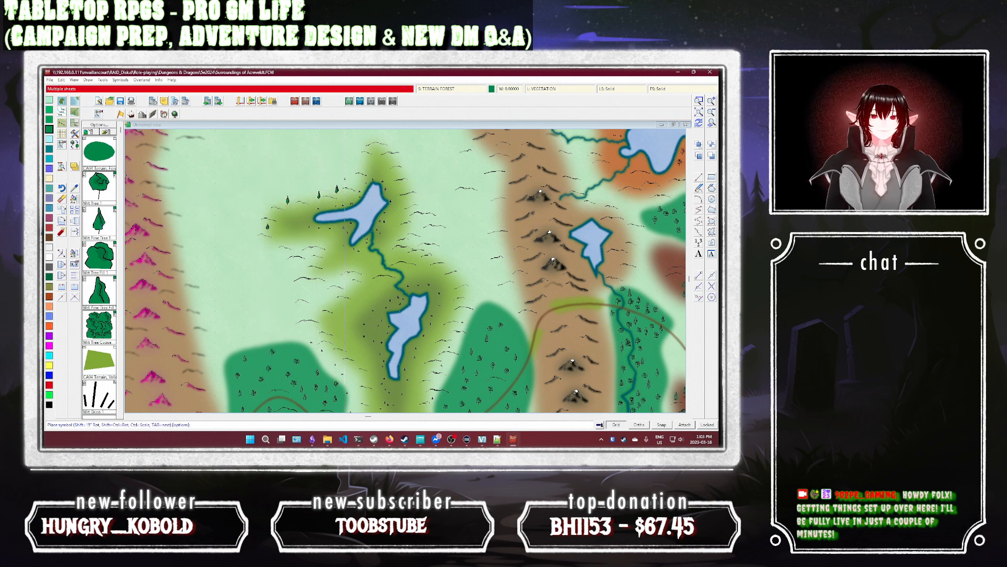
click(359, 180)
click(360, 162)
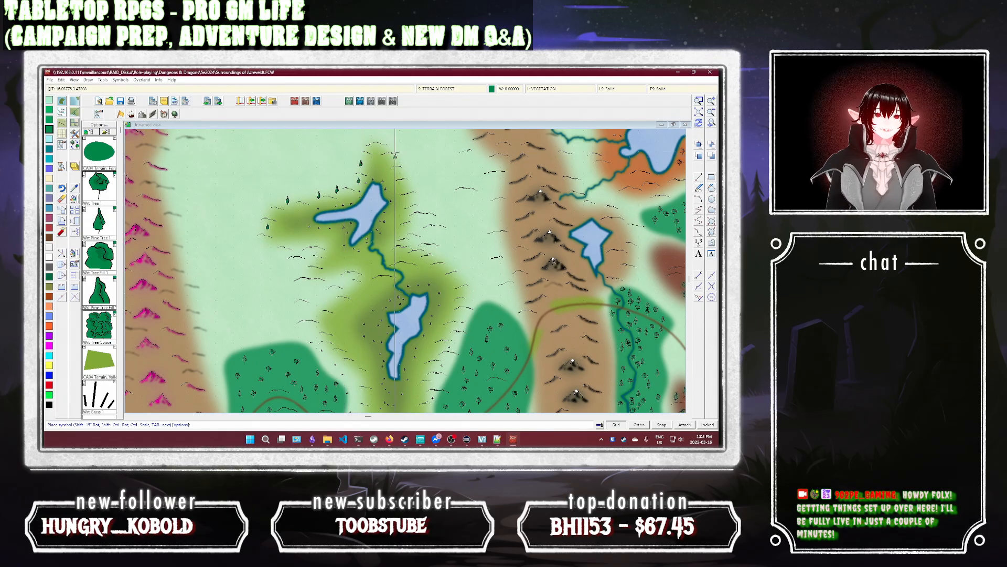
click(395, 156)
click(400, 172)
click(404, 185)
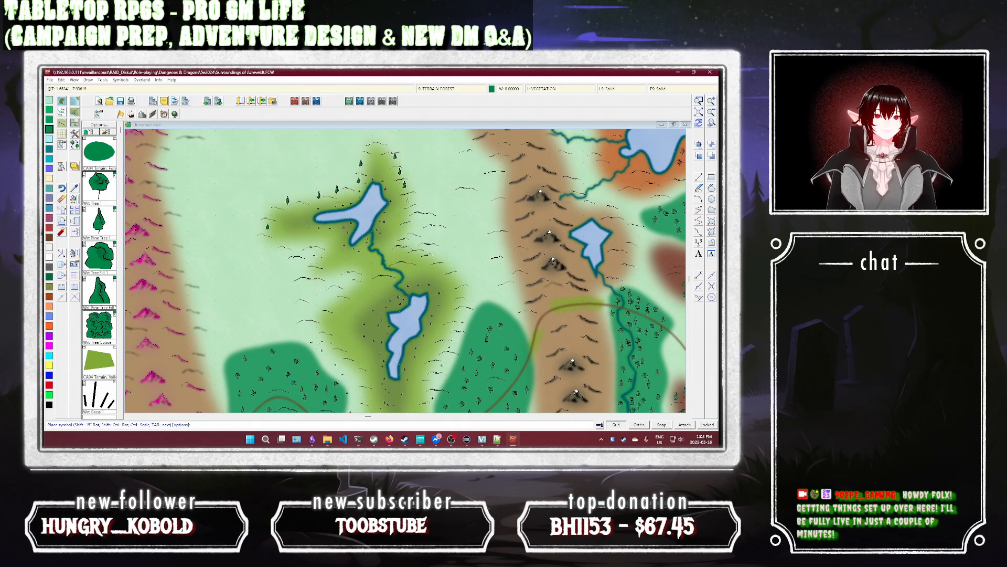
click(406, 226)
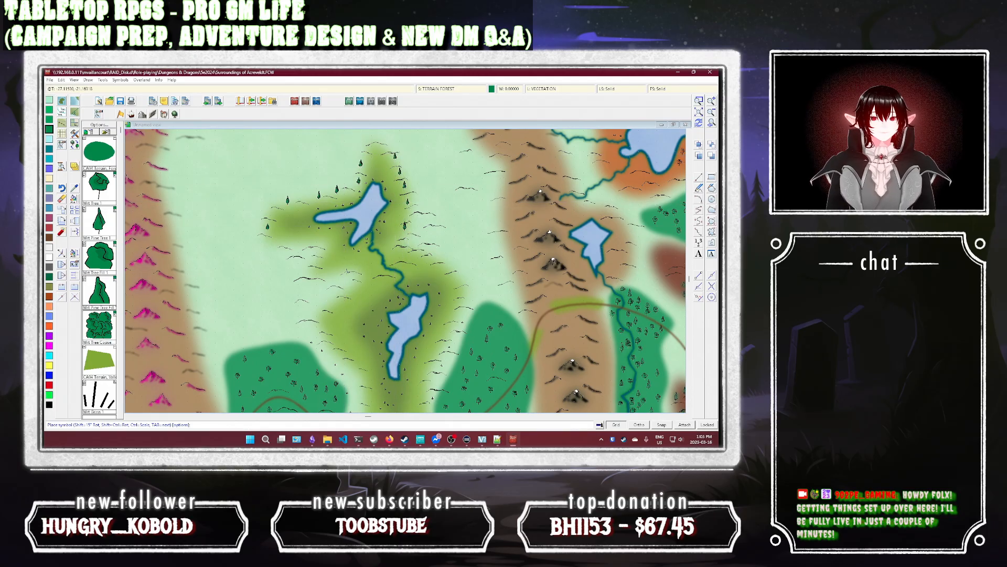
Step: Place more conifer tree symbols beside the connecting river and around the older northern lake
click(335, 272)
click(352, 284)
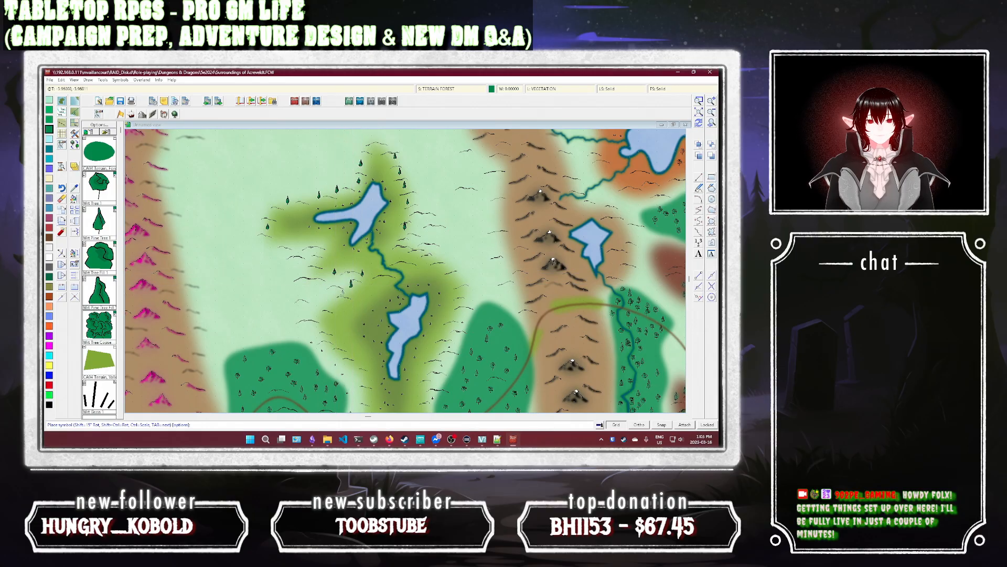
click(330, 298)
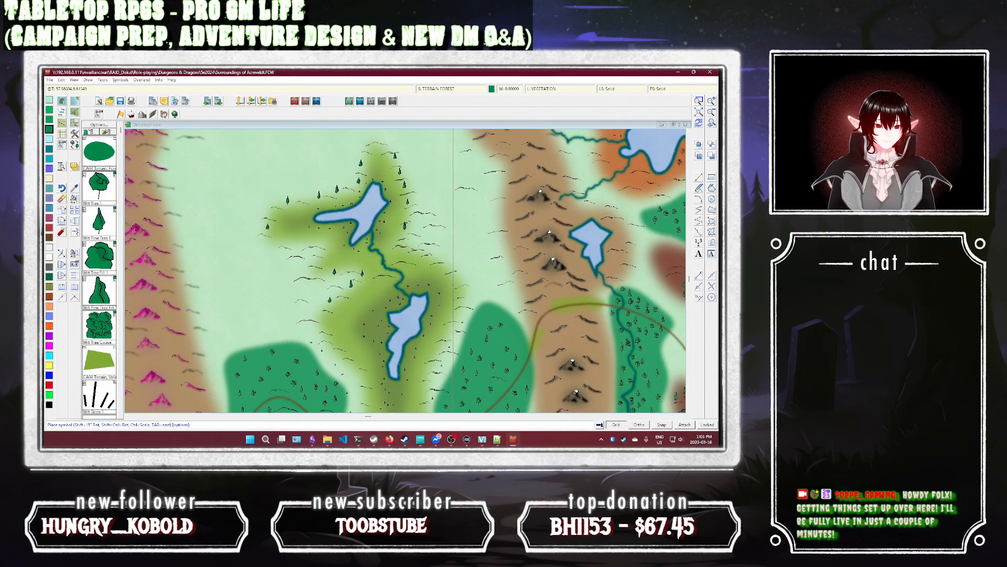
click(443, 266)
click(455, 275)
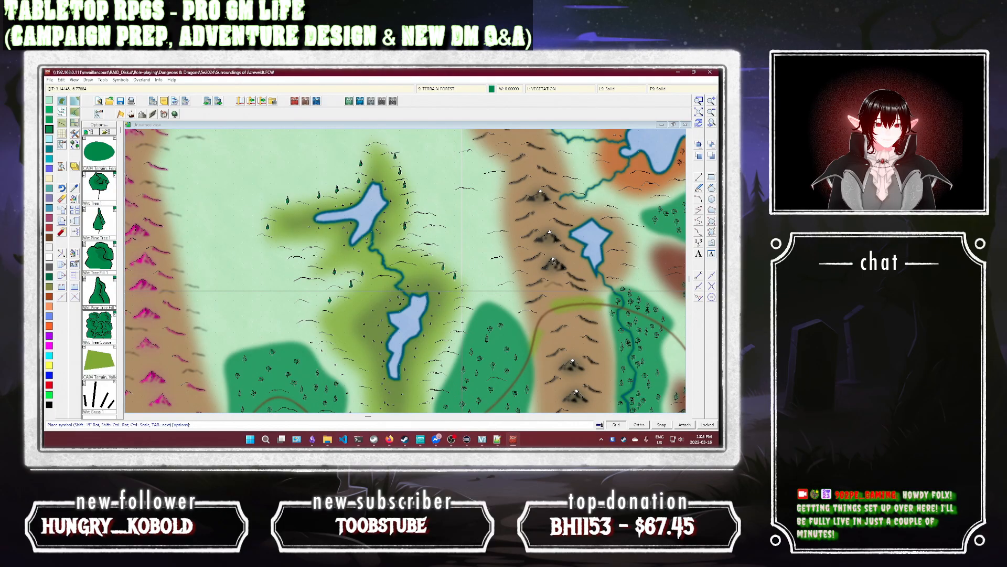
click(456, 304)
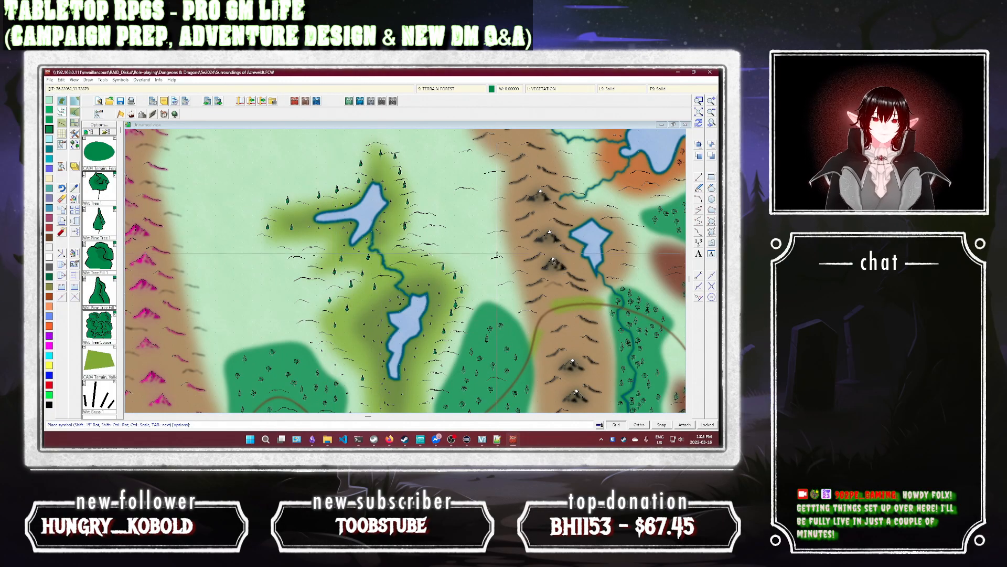
right_click(545, 225)
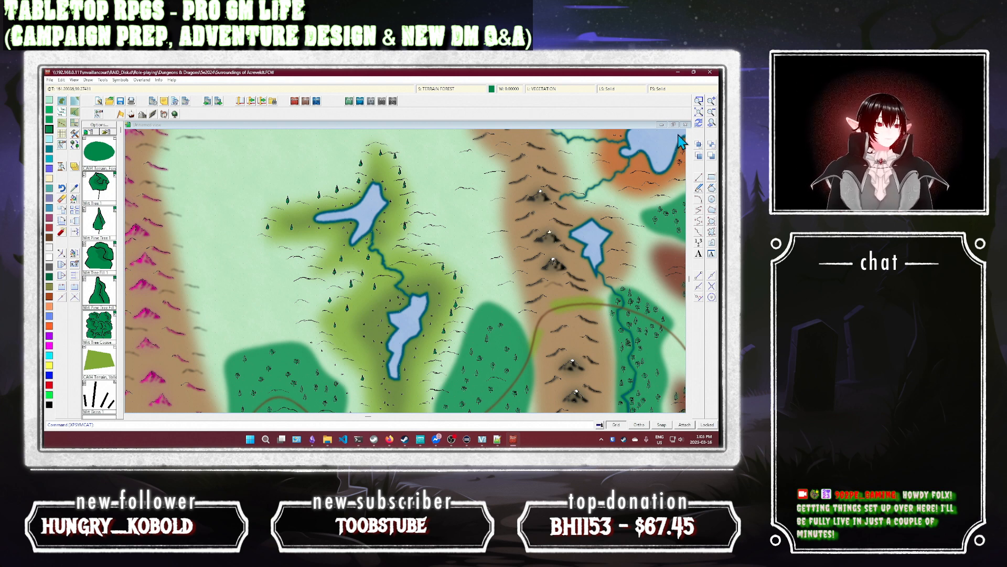
Step: Export the whole map as a rectangular section PNG named Surroundings of Acreveldt, replacing the existing image
click(710, 111)
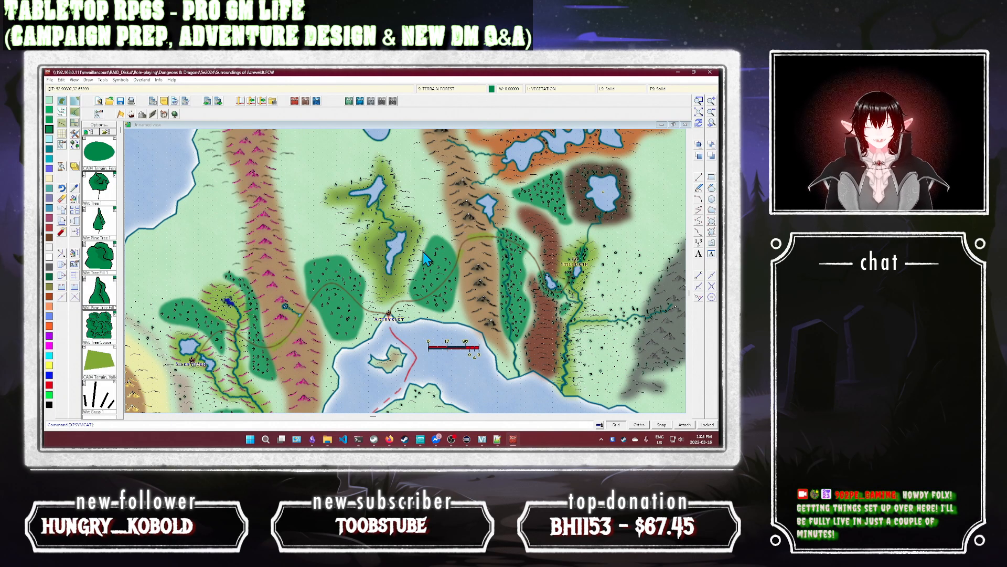
click(699, 113)
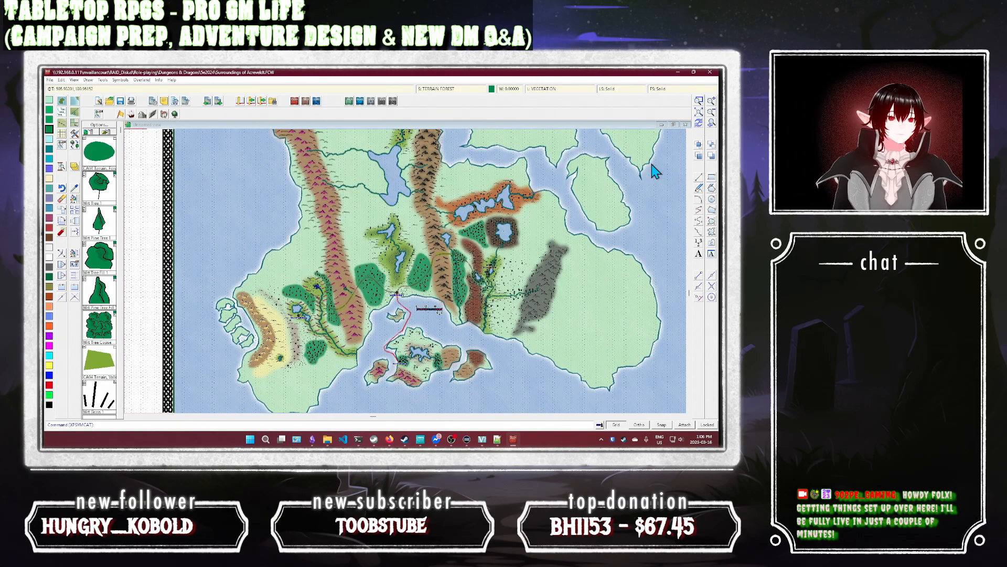
click(711, 112)
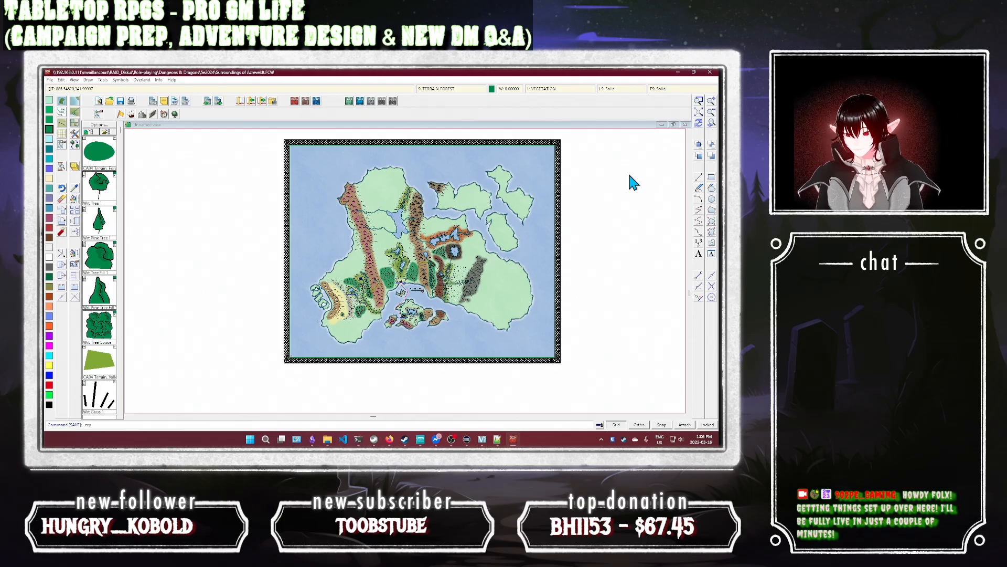
text(ort)
key(Return)
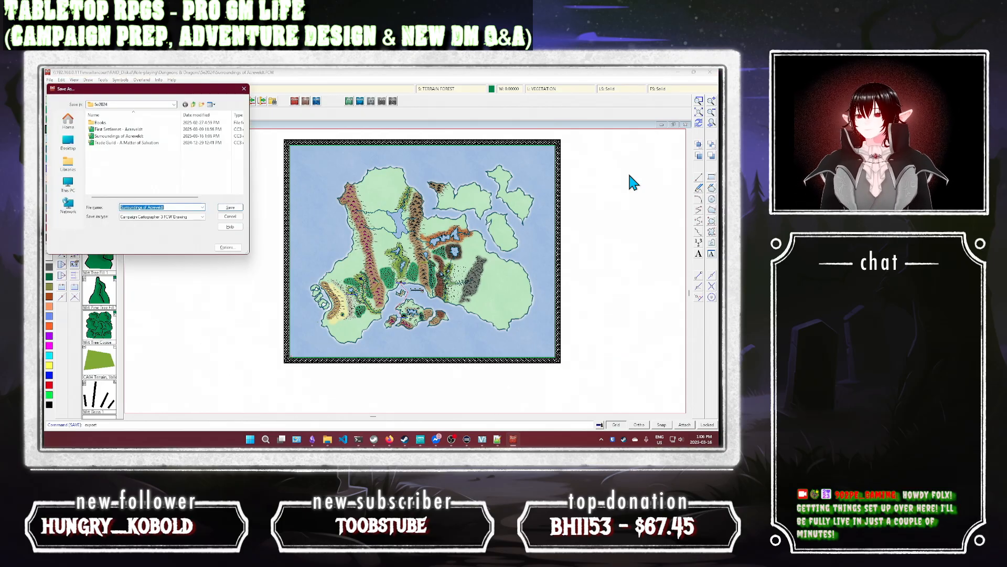
click(173, 217)
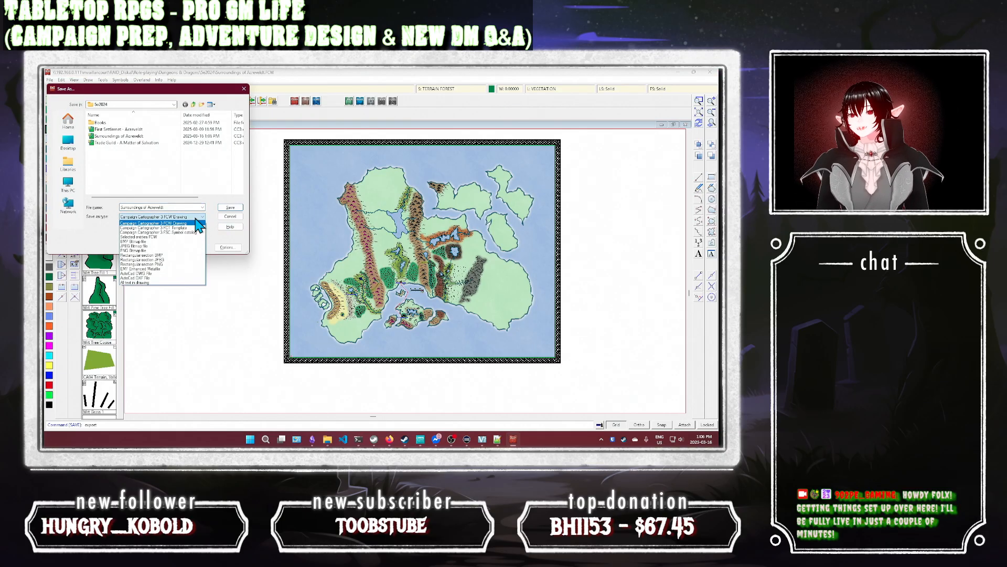
click(171, 264)
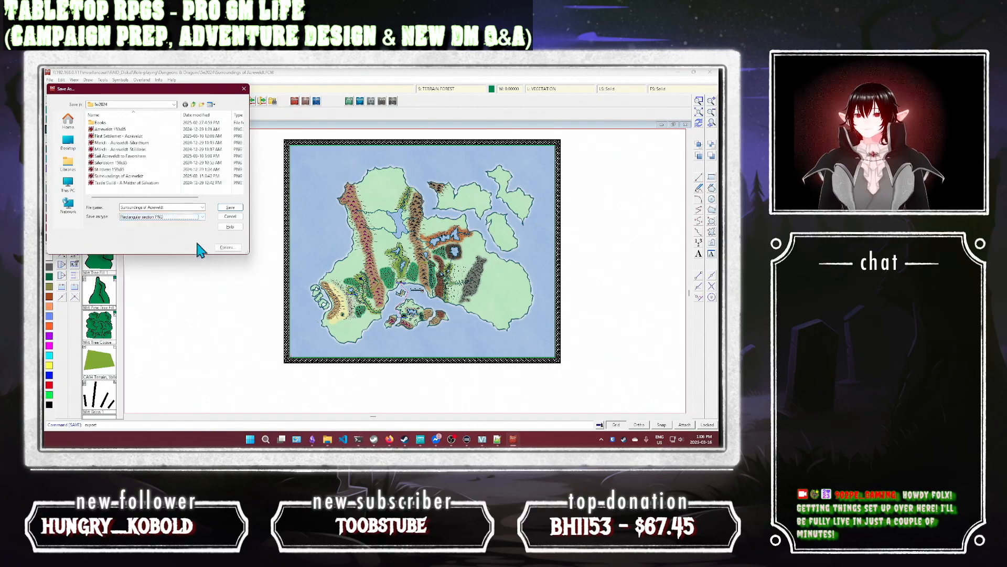
click(229, 208)
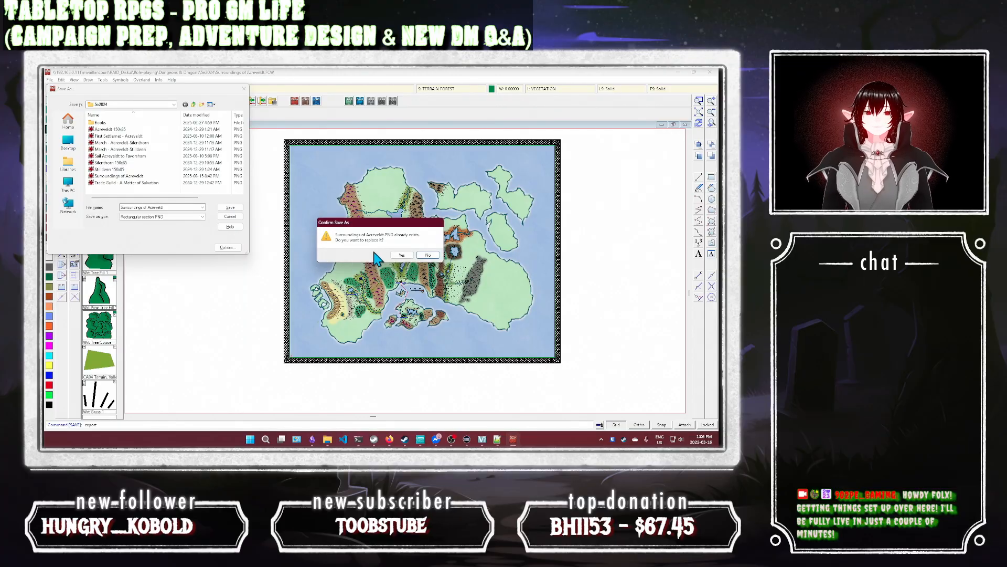
click(402, 262)
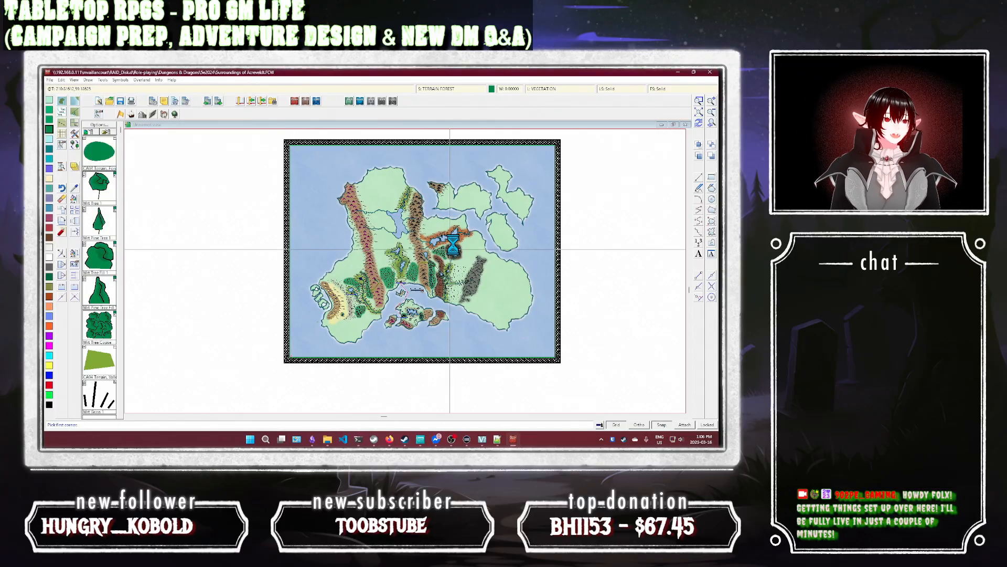
scroll(452, 245, up, 2)
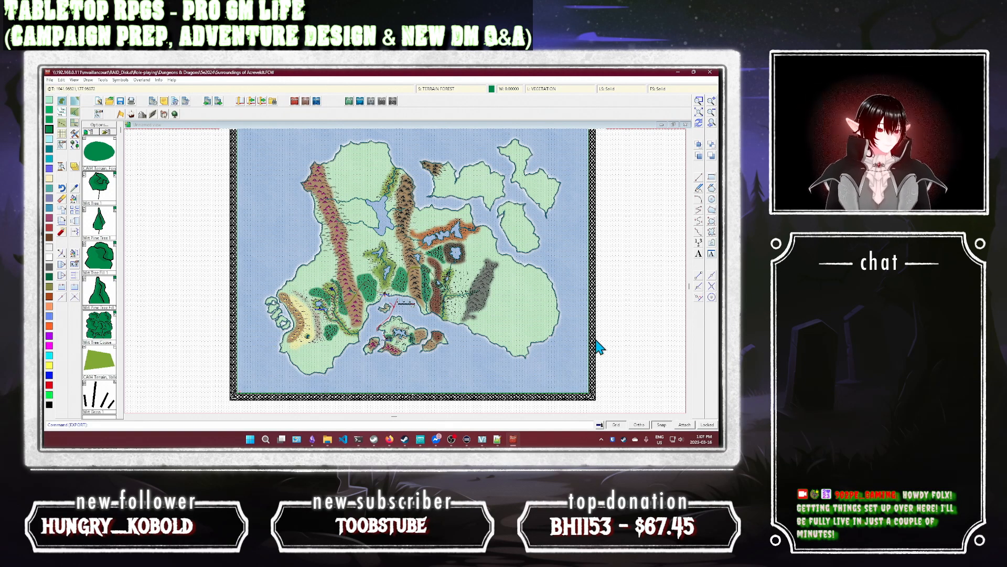
Step: Turn off the grid and re-export the map as a rectangular section PNG over Surroundings of Acreveldt, starting from the border's lower-left corner
click(614, 427)
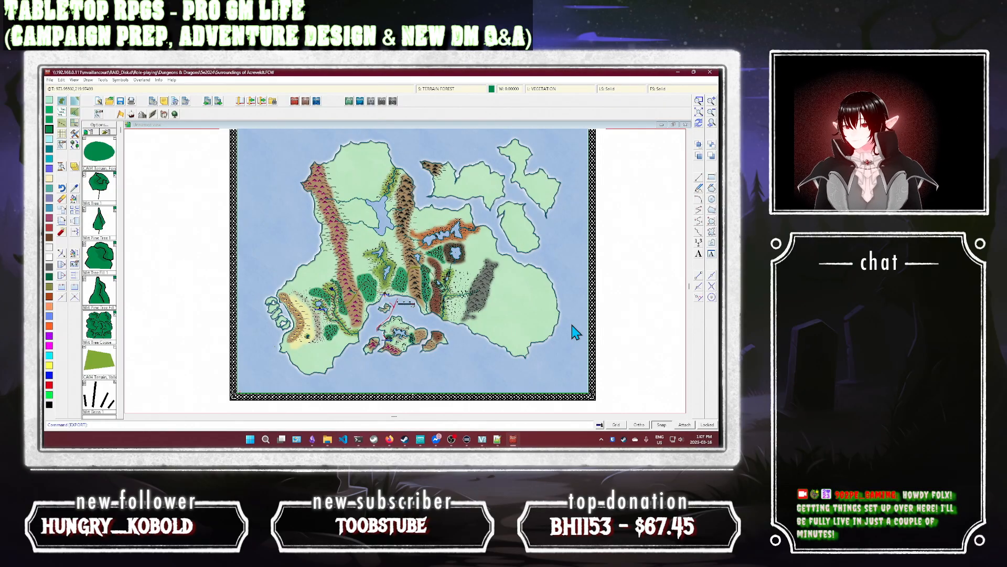
key(ctrl+shift+s)
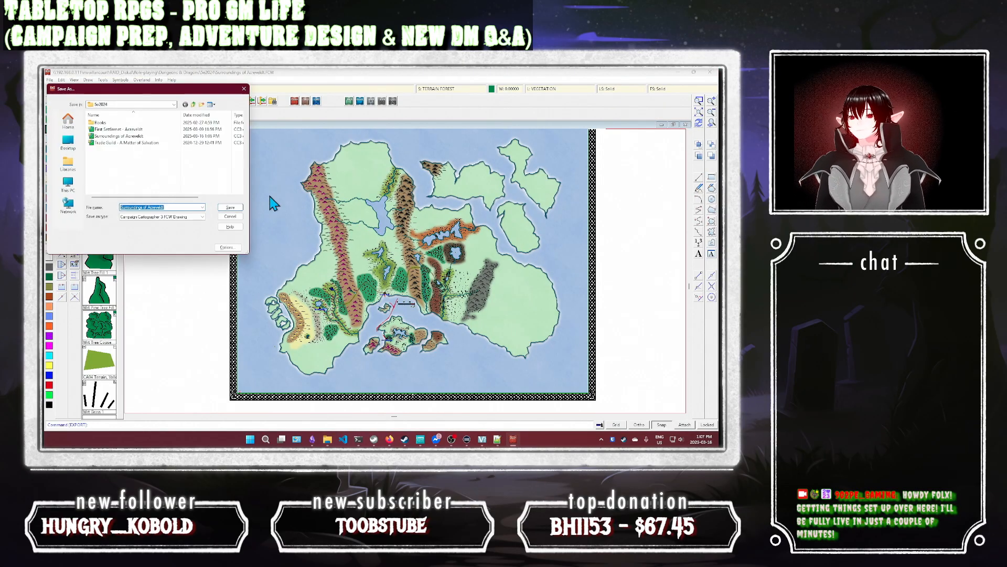
click(201, 216)
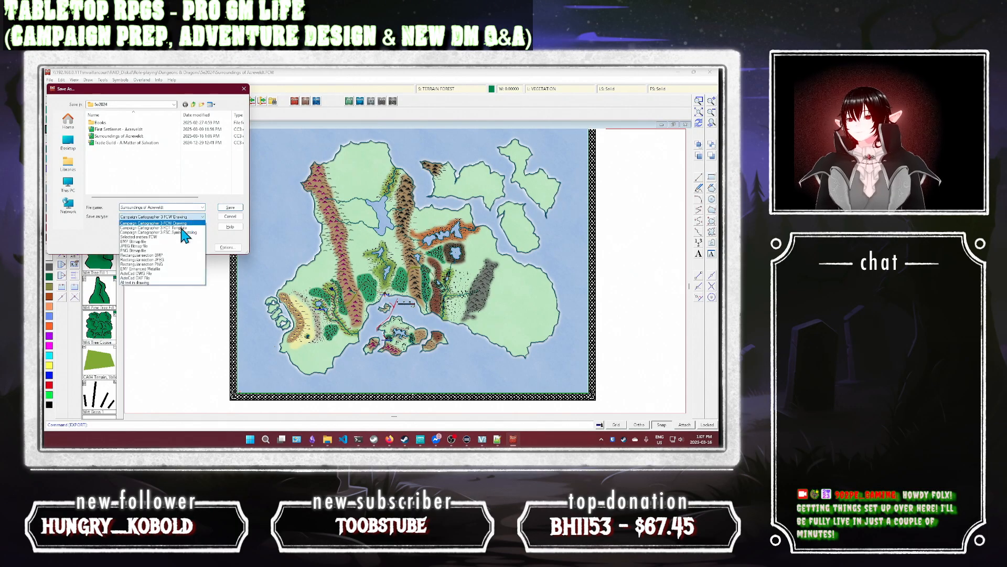
click(163, 264)
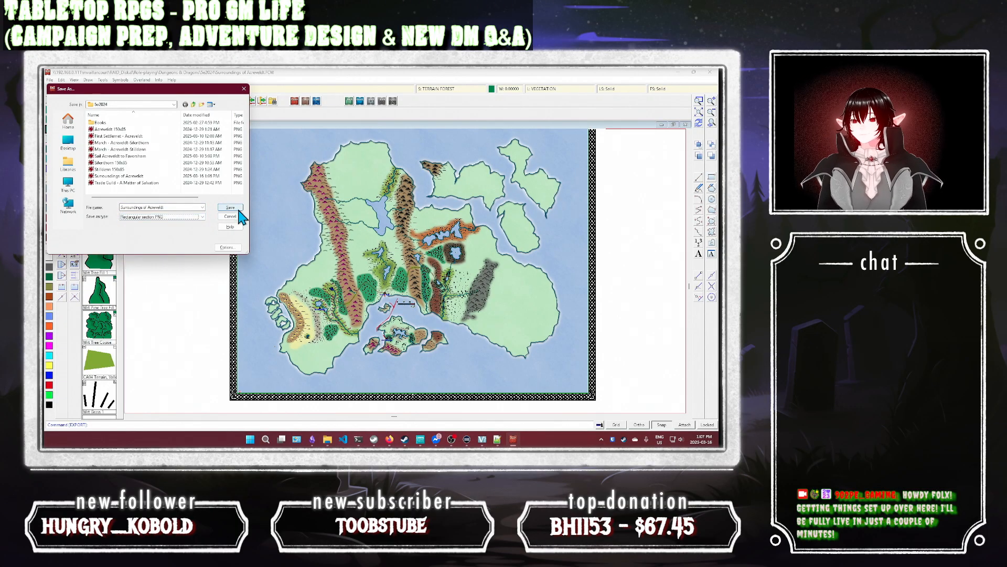
click(235, 209)
key(Return)
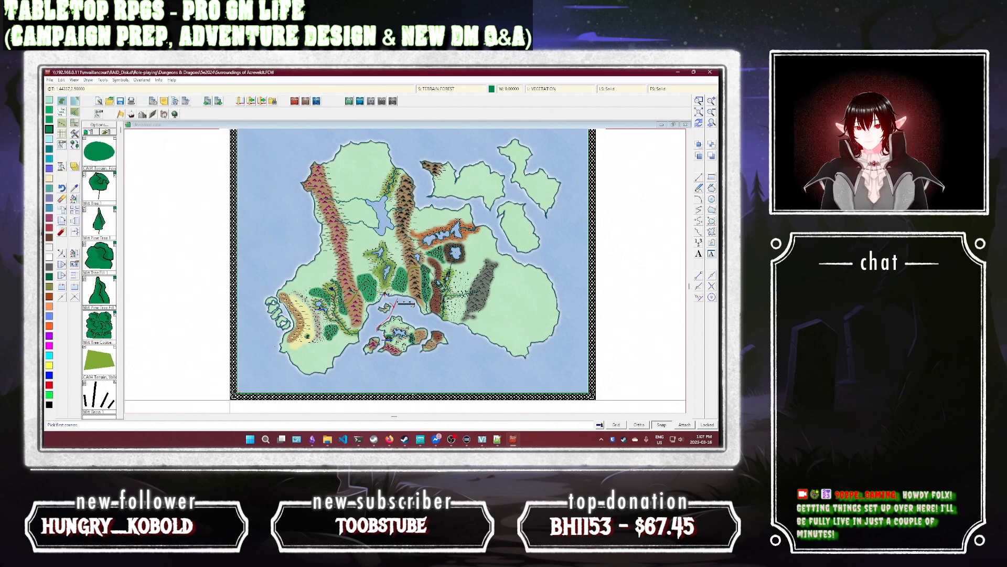
click(230, 400)
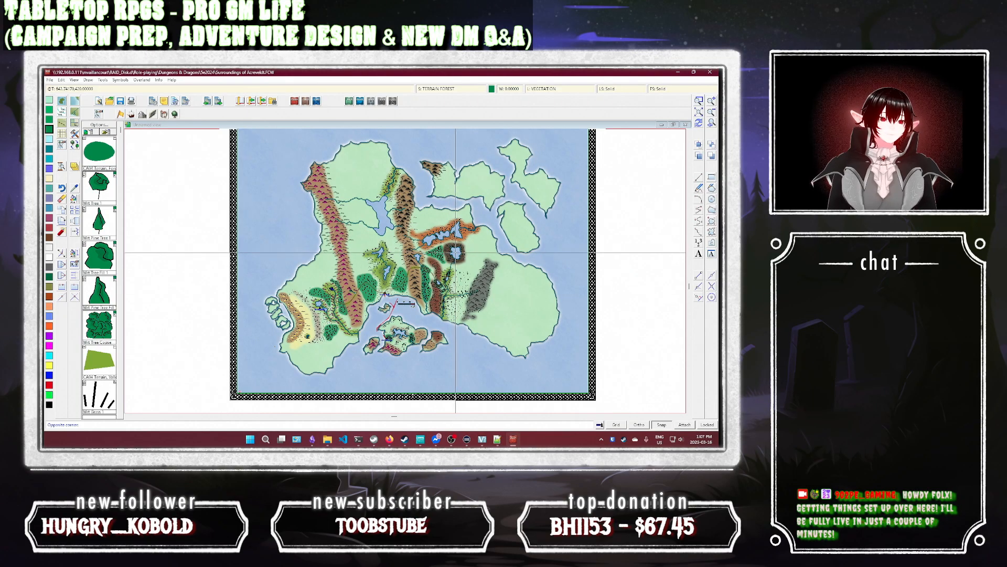
click(456, 253)
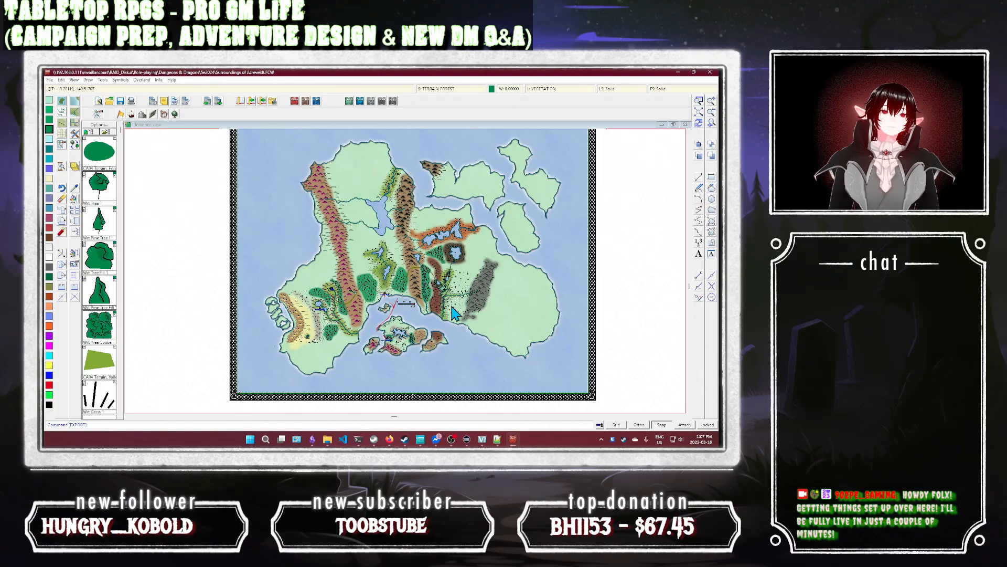
Step: Switch to File Explorer, open the exported Surroundings of Acreveldt PNG in the image viewer and view it at 150%
click(677, 72)
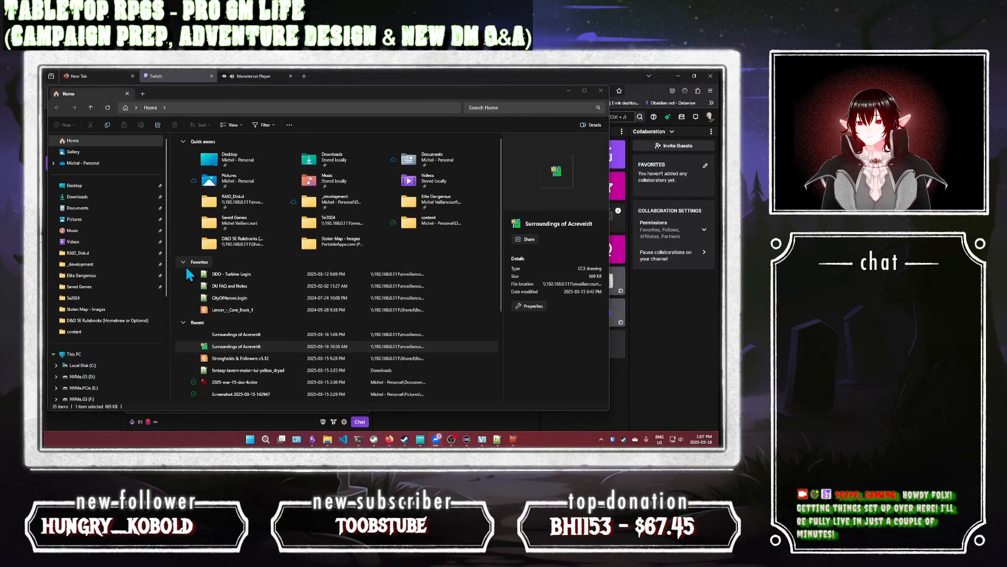
right_click(237, 336)
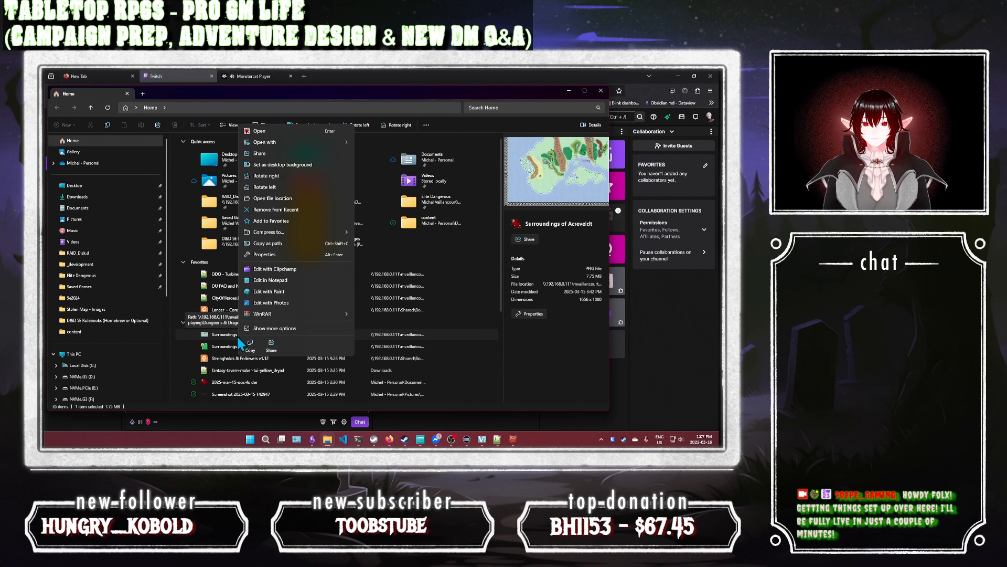
key(Escape)
double_click(235, 338)
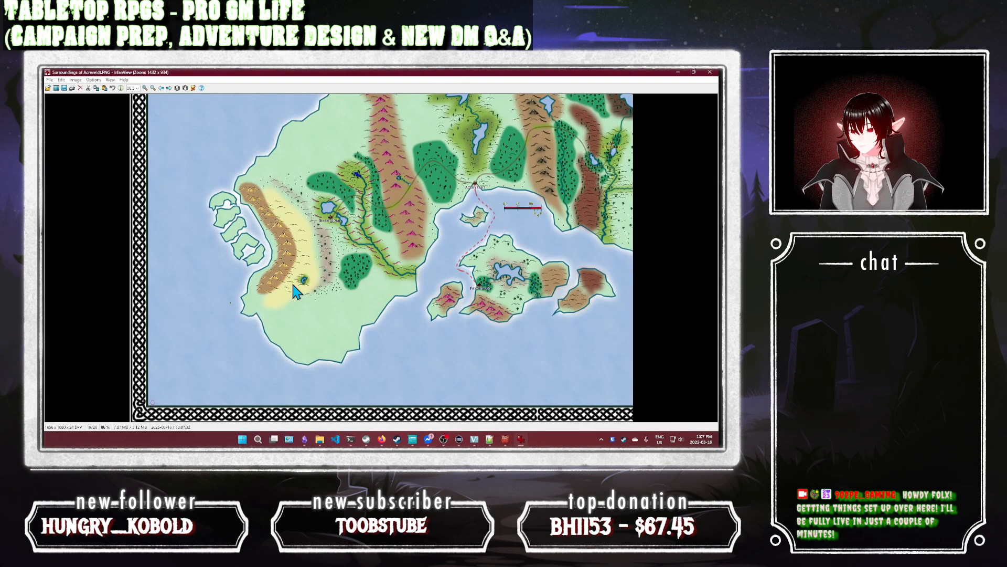
click(138, 88)
click(145, 146)
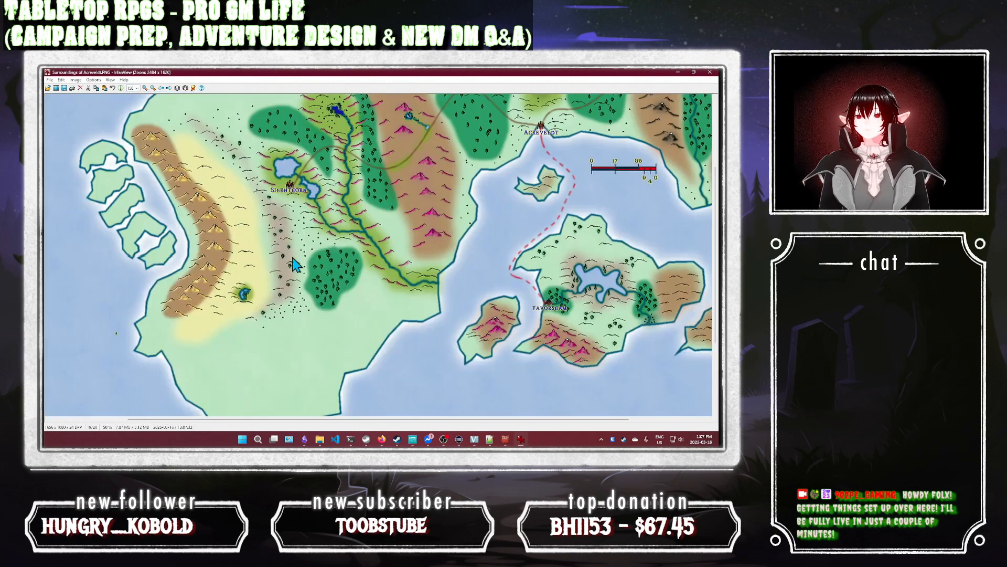
Step: Examine the terrain, roads and settlements around Acreveldt, the western coast and the southern islands in the exported map, and close the image
drag(494, 217, 463, 268)
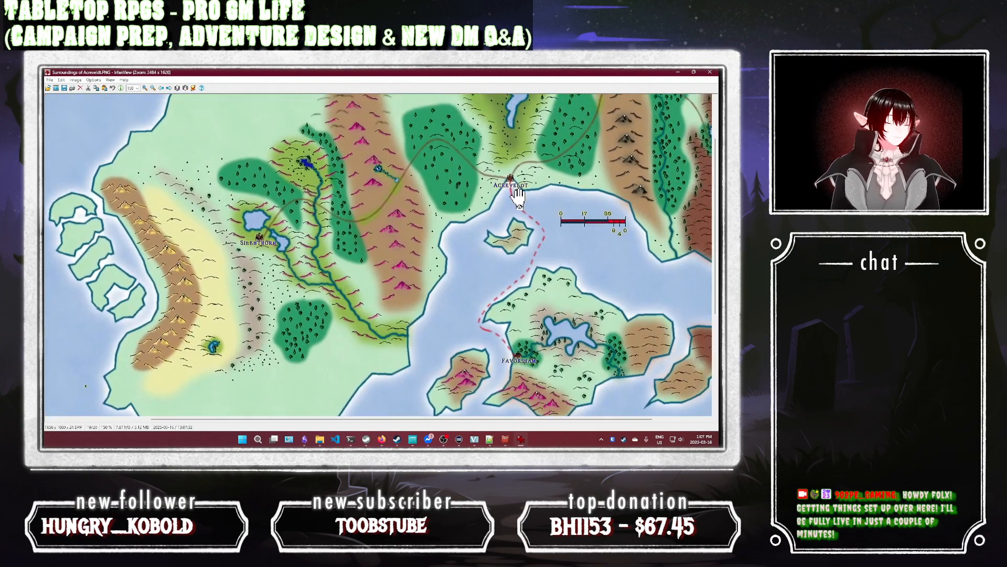
drag(518, 196, 483, 222)
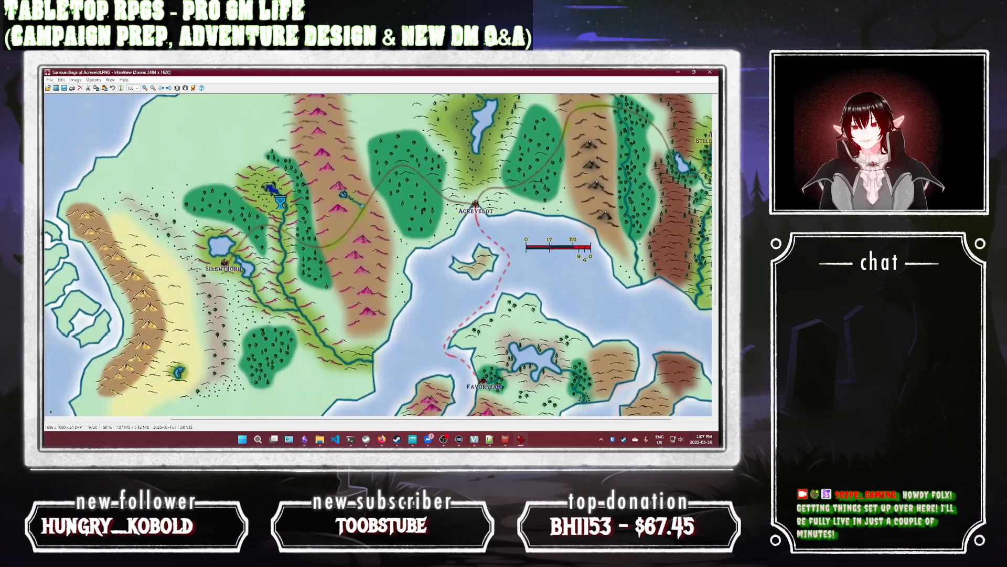
drag(397, 202, 334, 290)
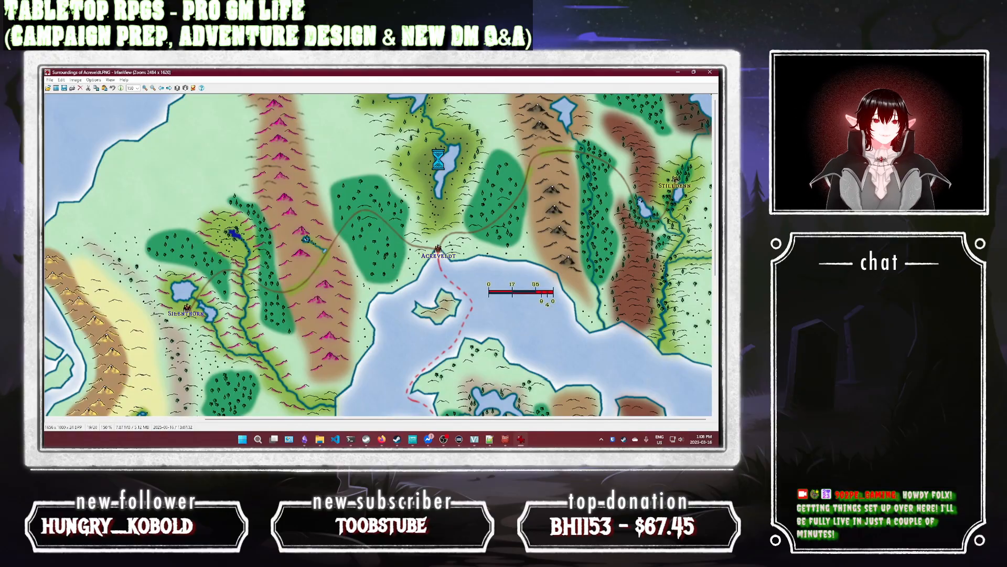
scroll(661, 297, down, 3)
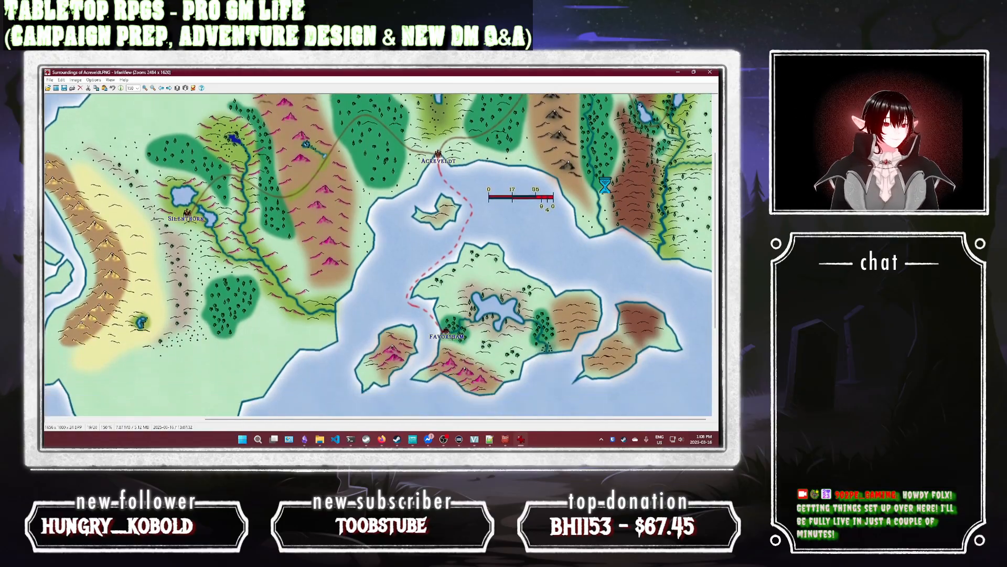
drag(414, 231, 481, 355)
drag(419, 180, 543, 234)
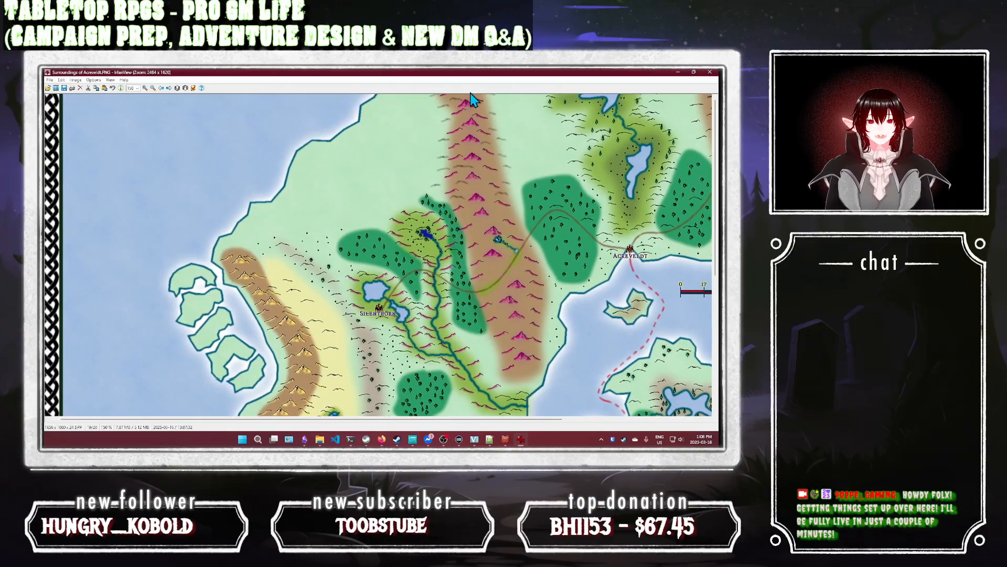
drag(429, 292, 399, 135)
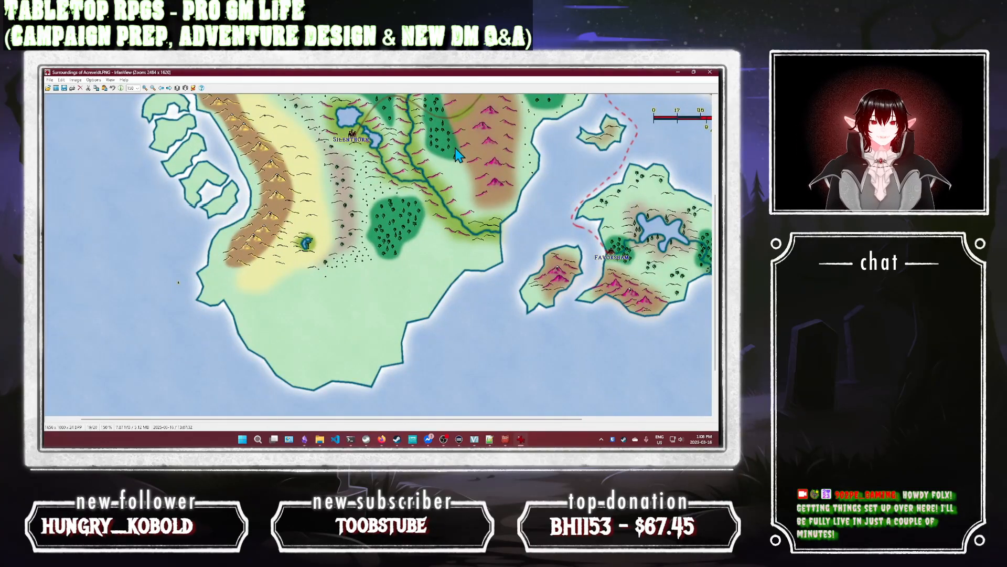
drag(456, 151, 357, 380)
drag(482, 164, 320, 333)
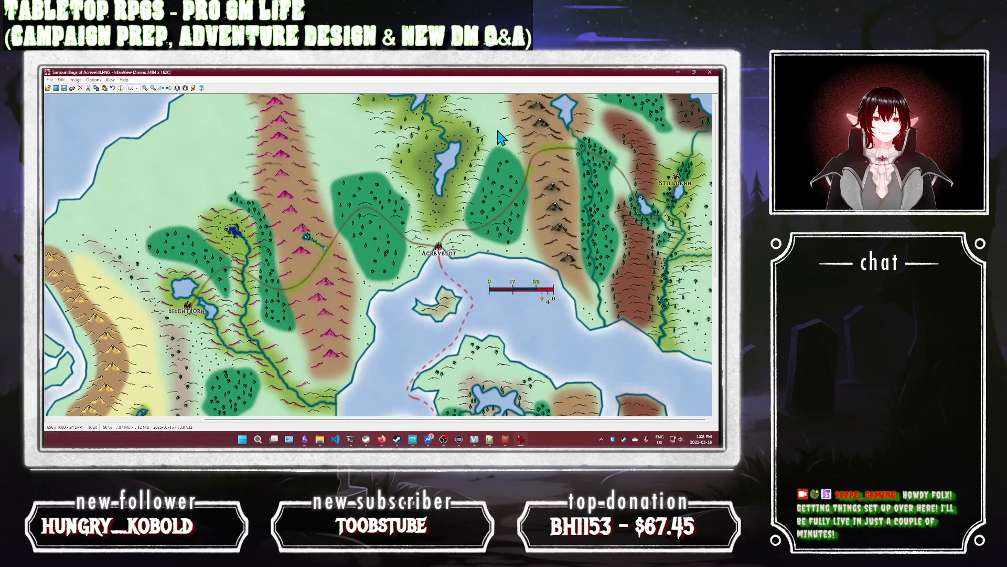
scroll(472, 215, down, 2)
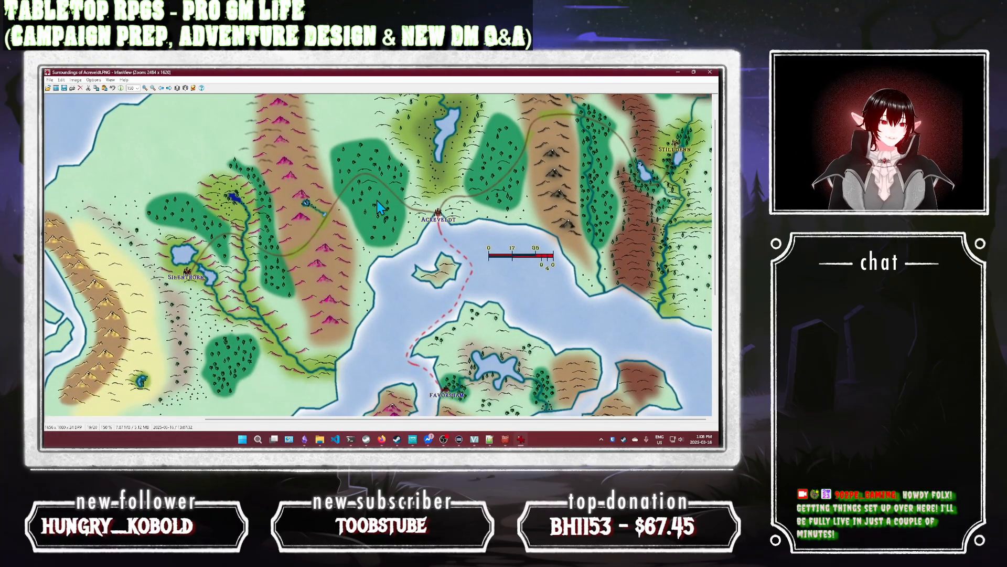
scroll(444, 178, up, 2)
scroll(451, 152, left, 2)
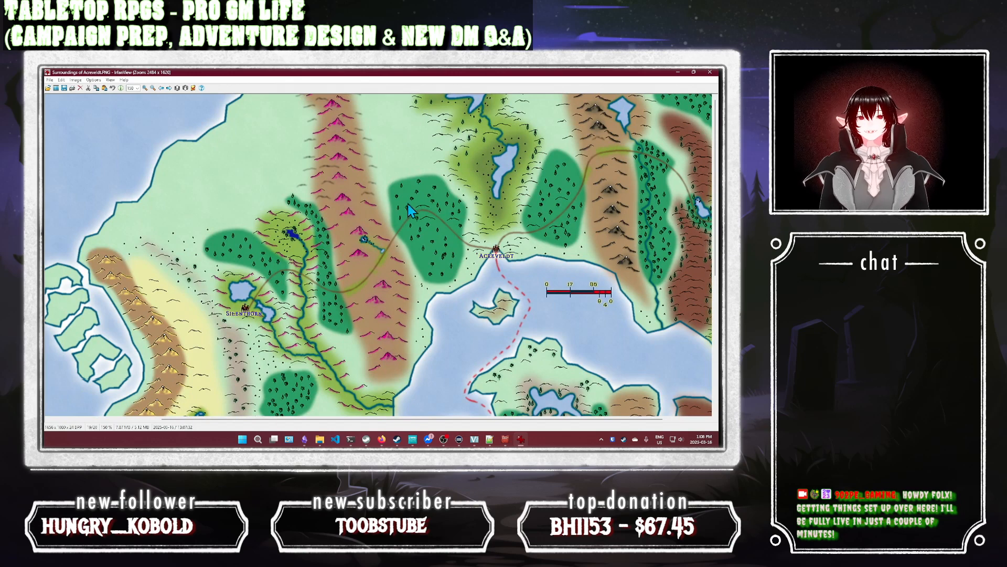
drag(441, 311, 243, 183)
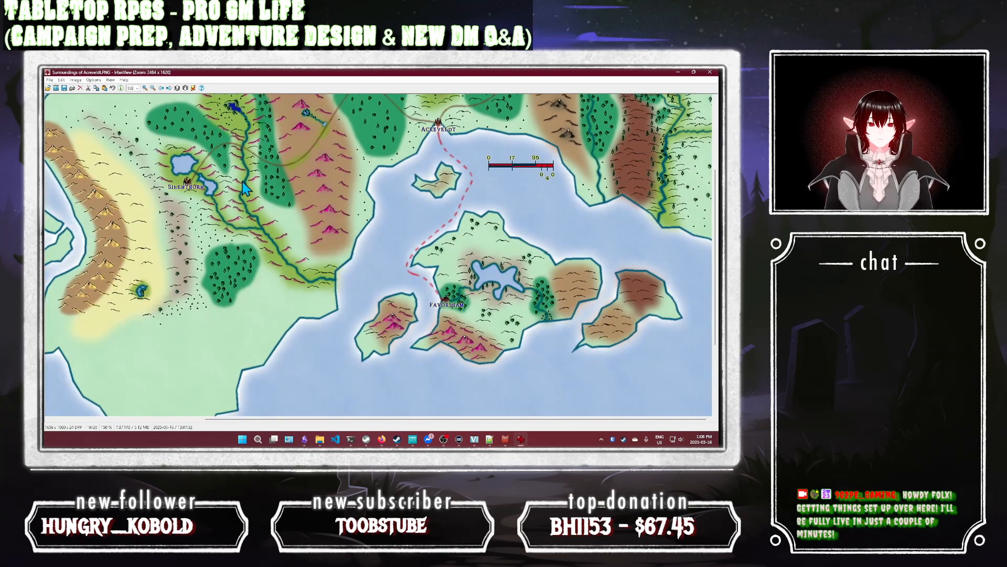
scroll(243, 183, down, 2)
scroll(281, 278, left, 3)
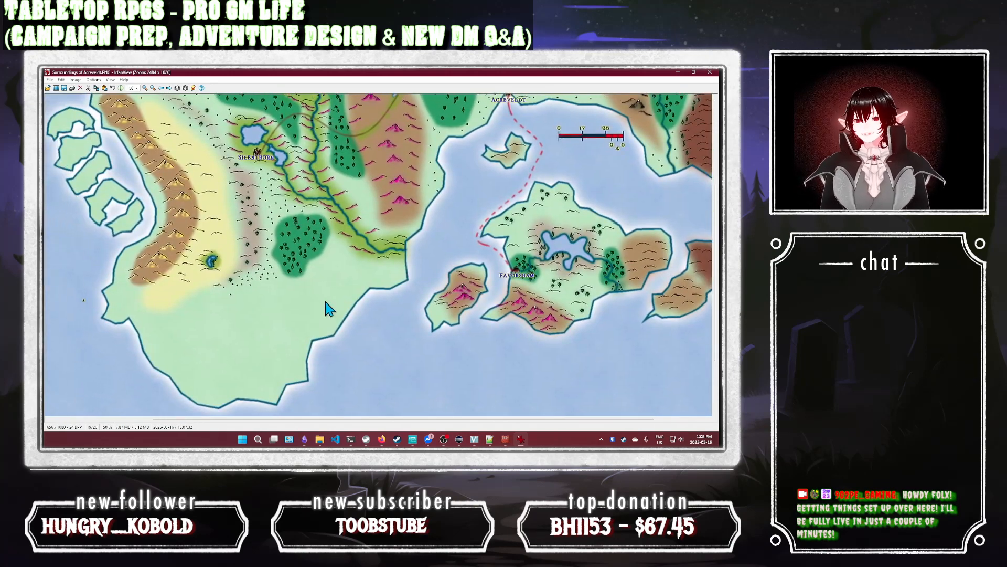
scroll(325, 309, left, 5)
scroll(475, 292, up, 1)
scroll(475, 293, up, 2)
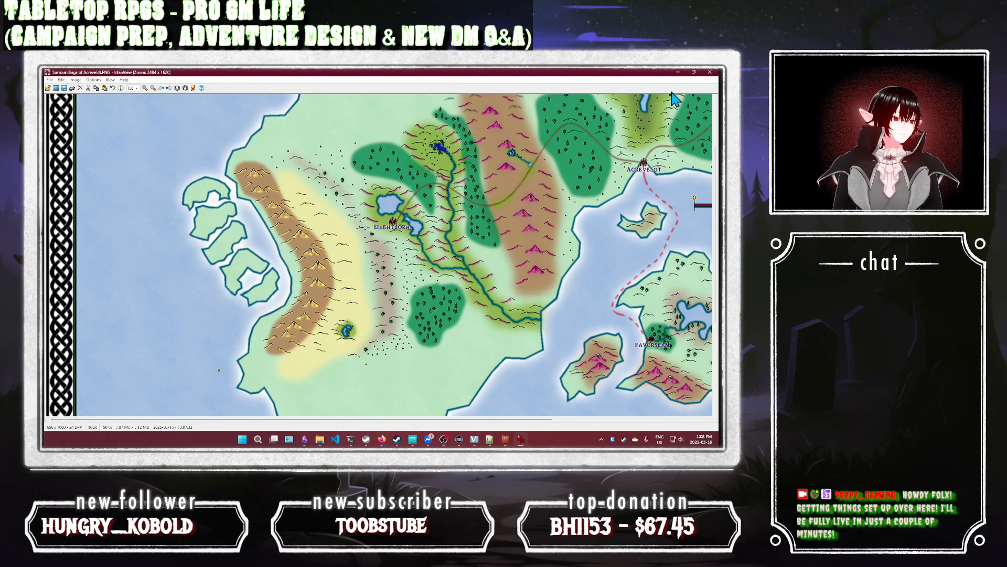
click(709, 73)
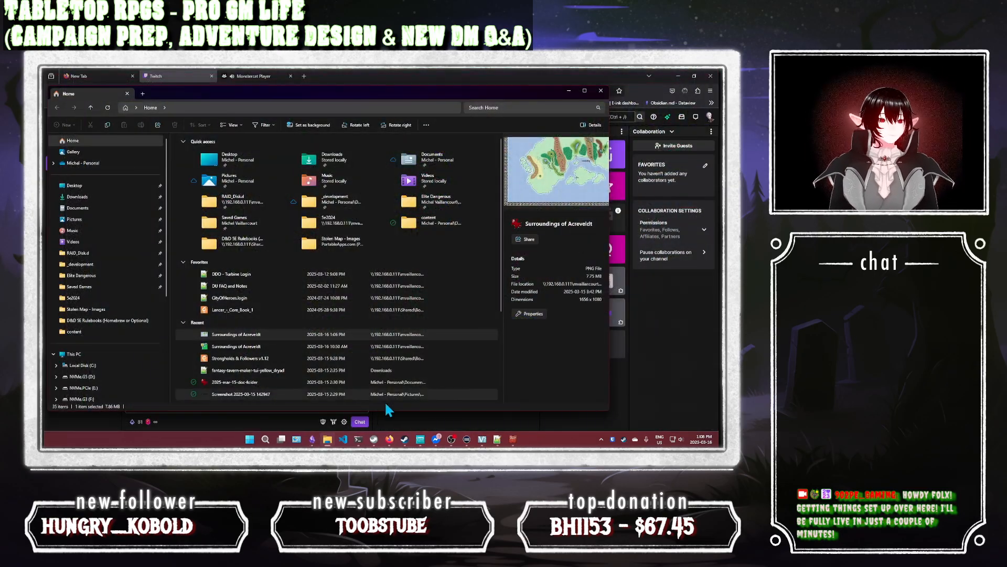
Step: Switch to Firefox, open Foundry Virtual Tabletop in a new tab and launch the BastionOfTheScorchedQueen world
click(390, 439)
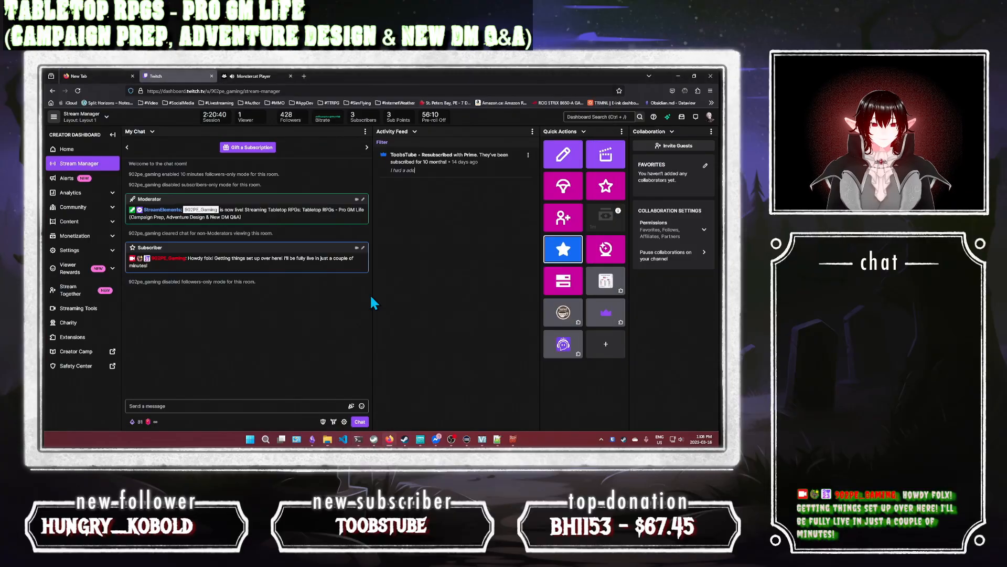
click(304, 76)
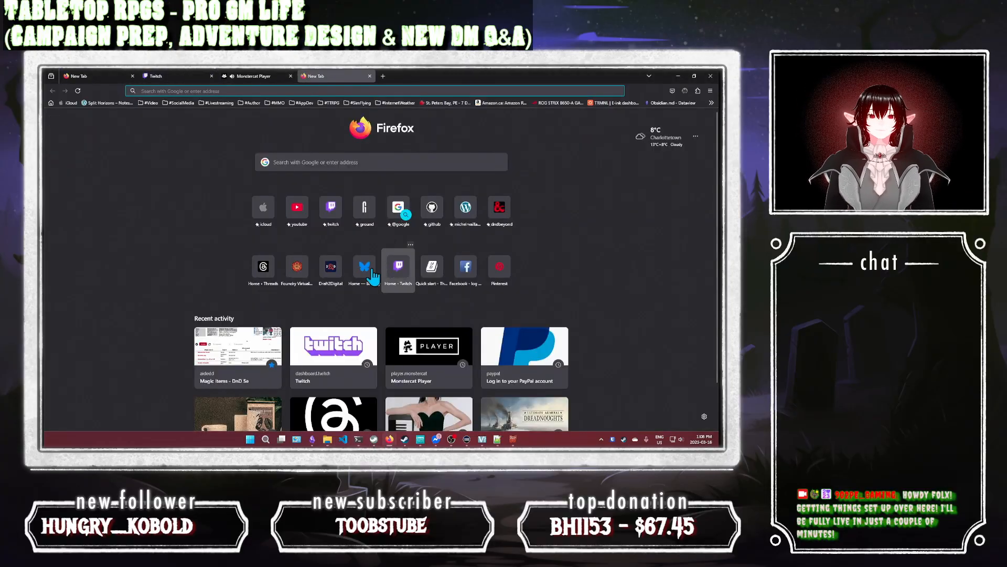
click(307, 276)
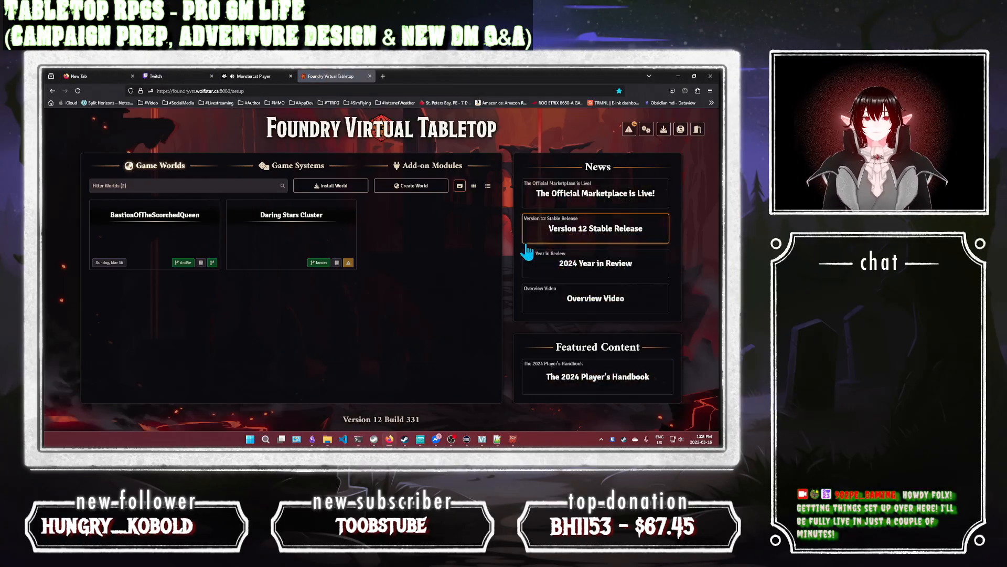
click(216, 255)
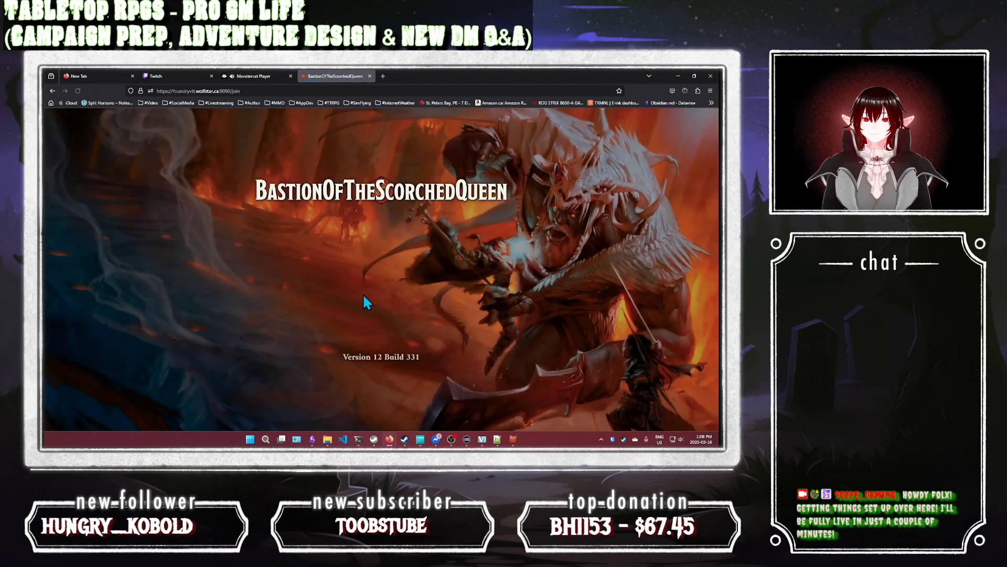
Step: Join the game session as the GM user, entering the account password
click(307, 202)
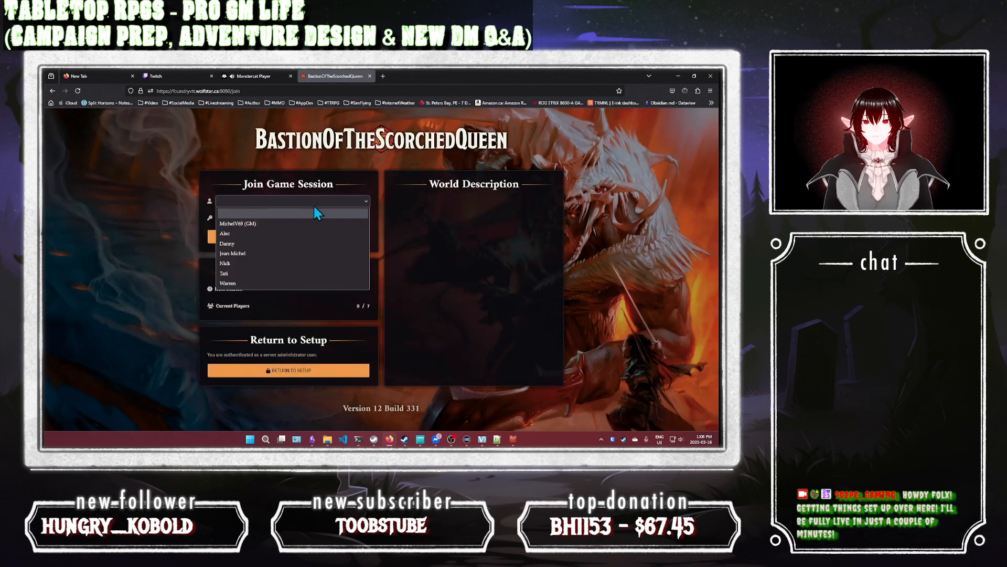
click(303, 221)
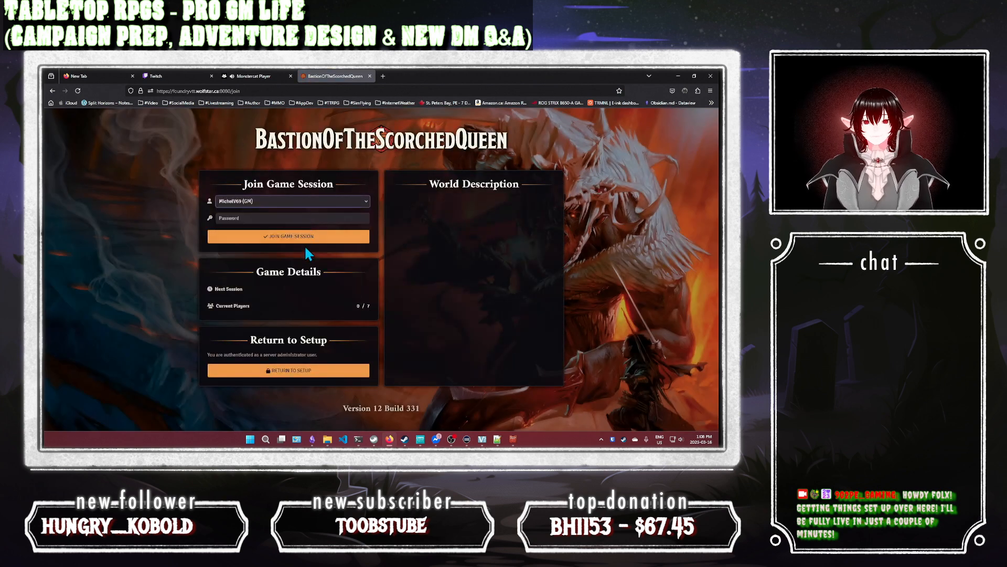
click(286, 217)
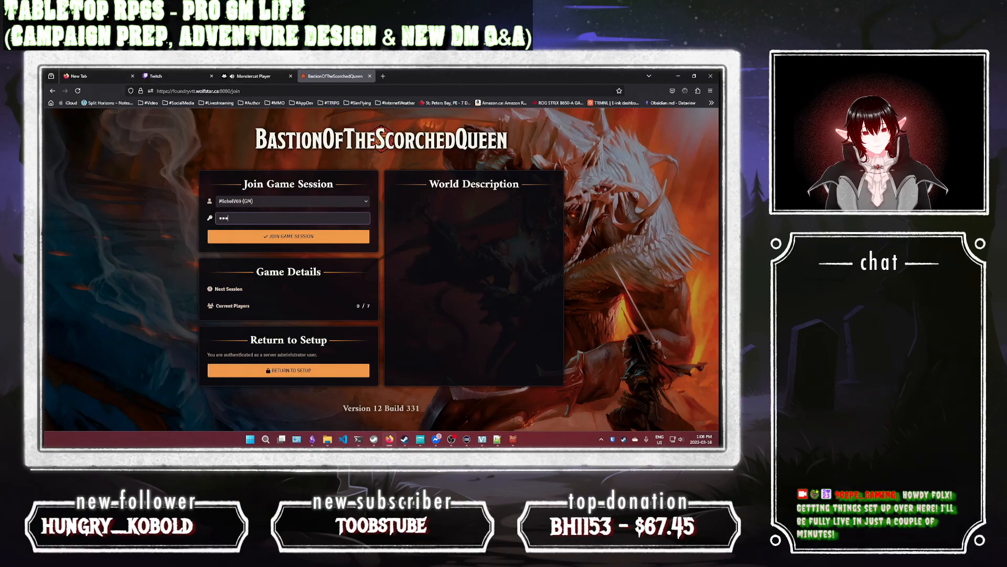
click(273, 236)
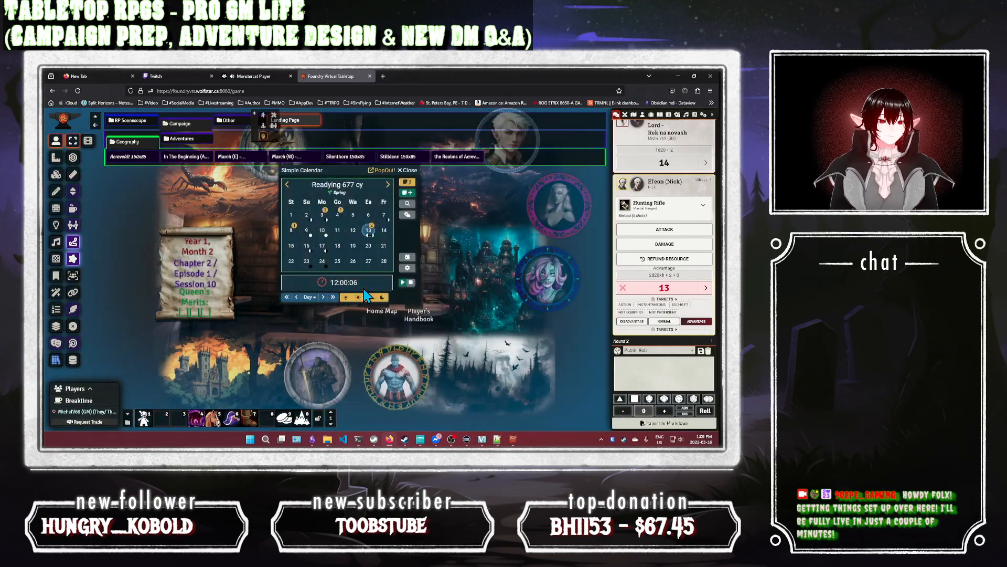
Step: Close the calendar and open the Realms of Acreveldt scene from the Geography folder of the Campaign scenes
click(408, 171)
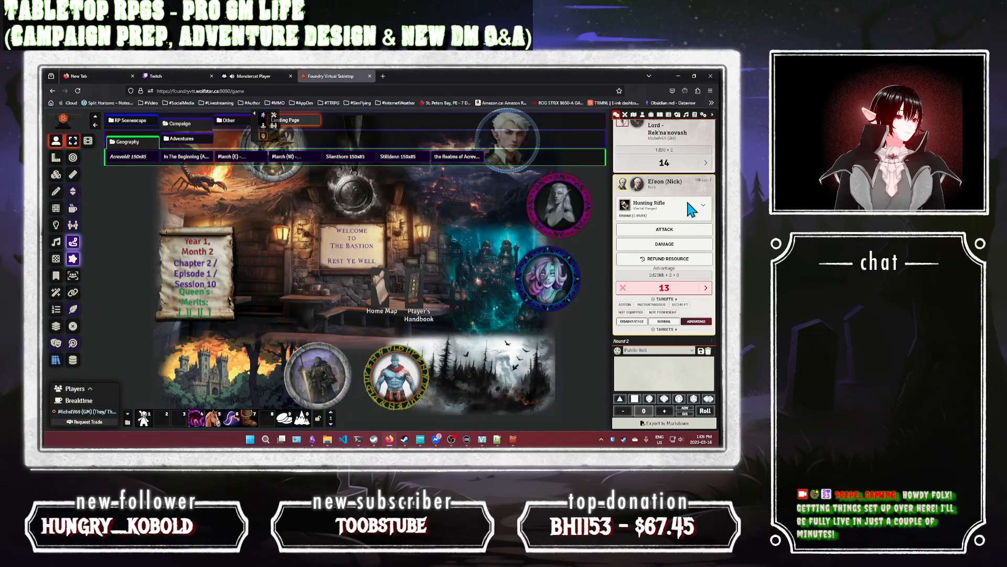
click(634, 115)
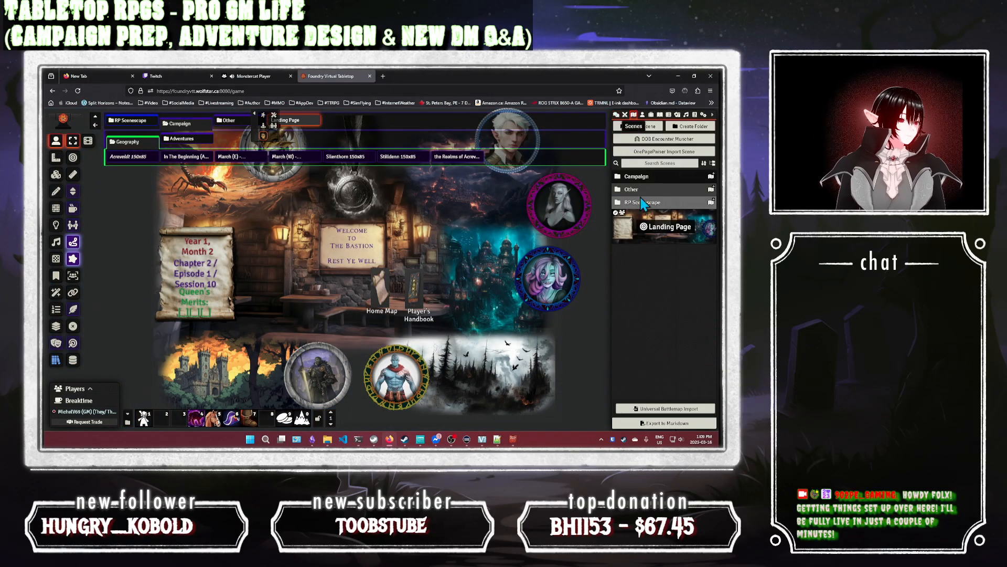
click(646, 178)
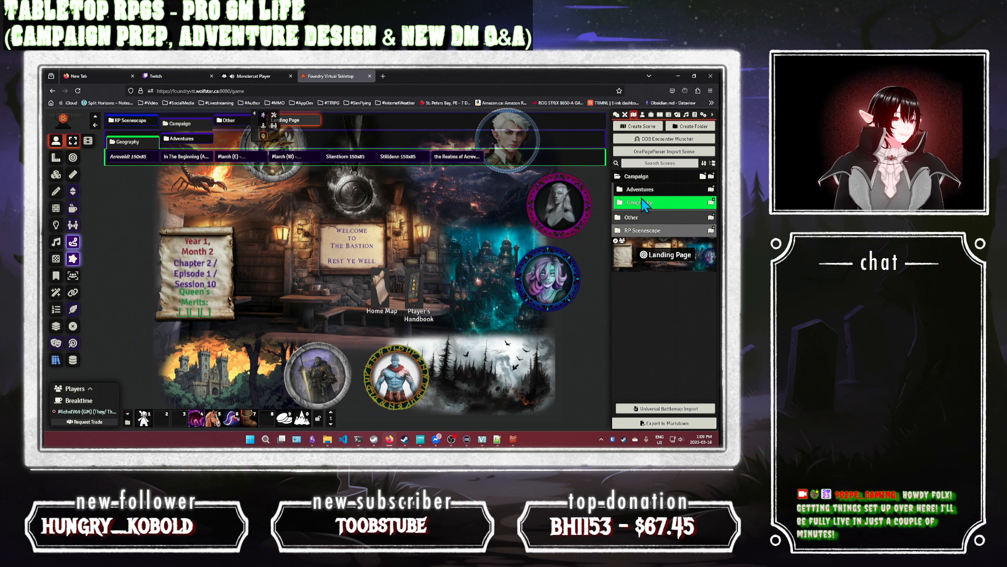
click(643, 204)
scroll(644, 207, down, 3)
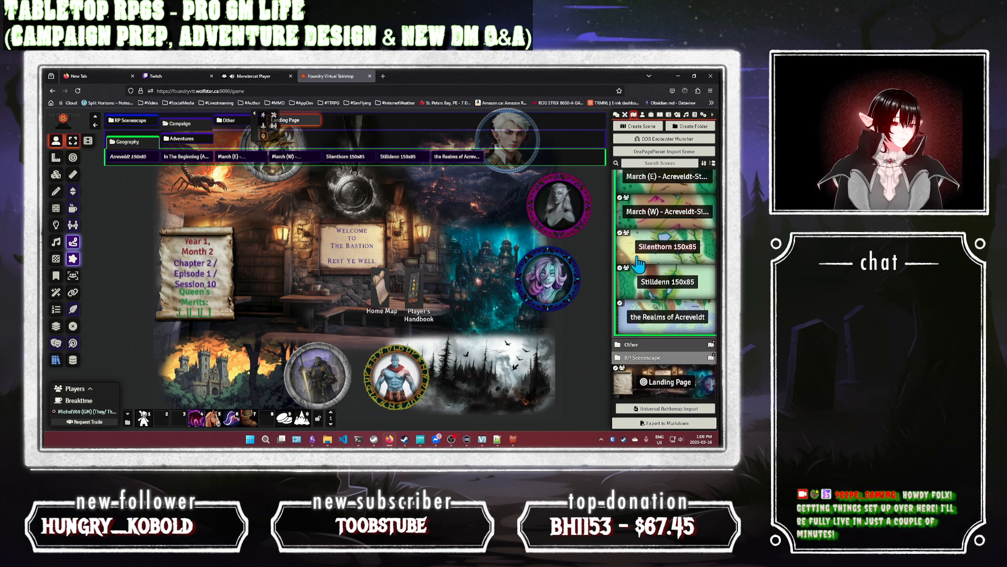
click(665, 327)
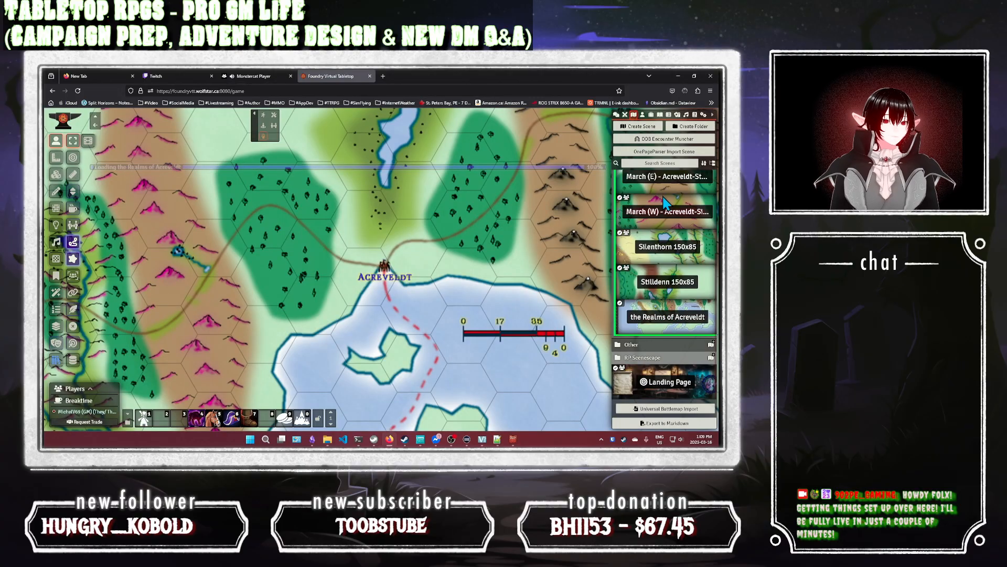
Step: View the In The Beginning scene from the Geography folder
scroll(662, 222, up, 3)
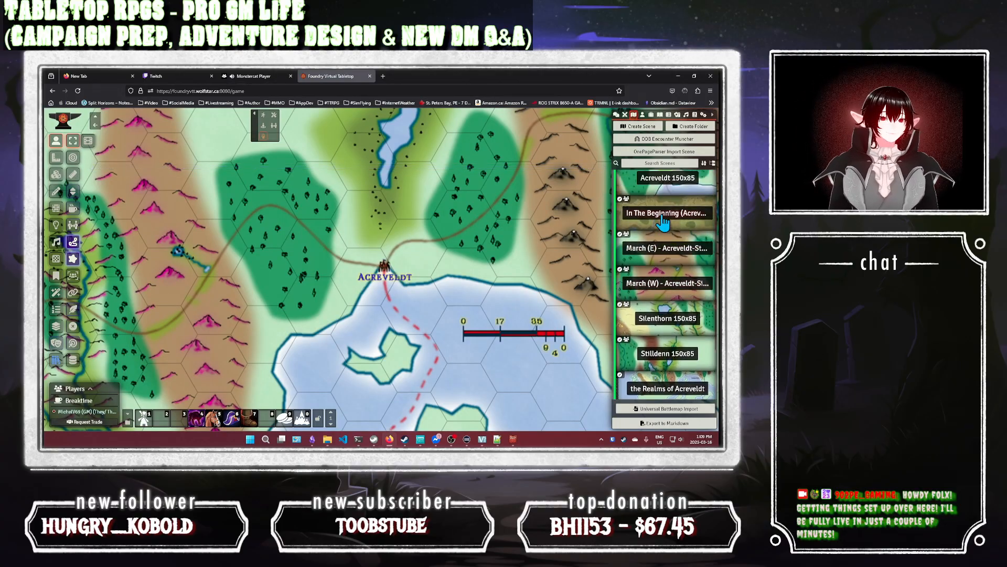
click(663, 221)
scroll(640, 247, down, 2)
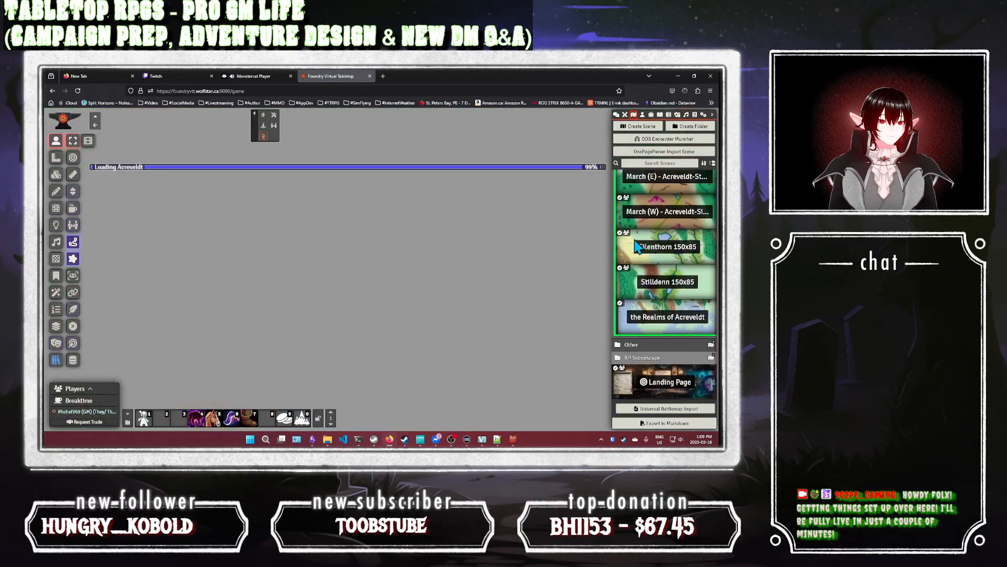
Step: Configure the Realms of Acreveldt scene to show in navigation for All Players and open the file browser for its background image
right_click(665, 326)
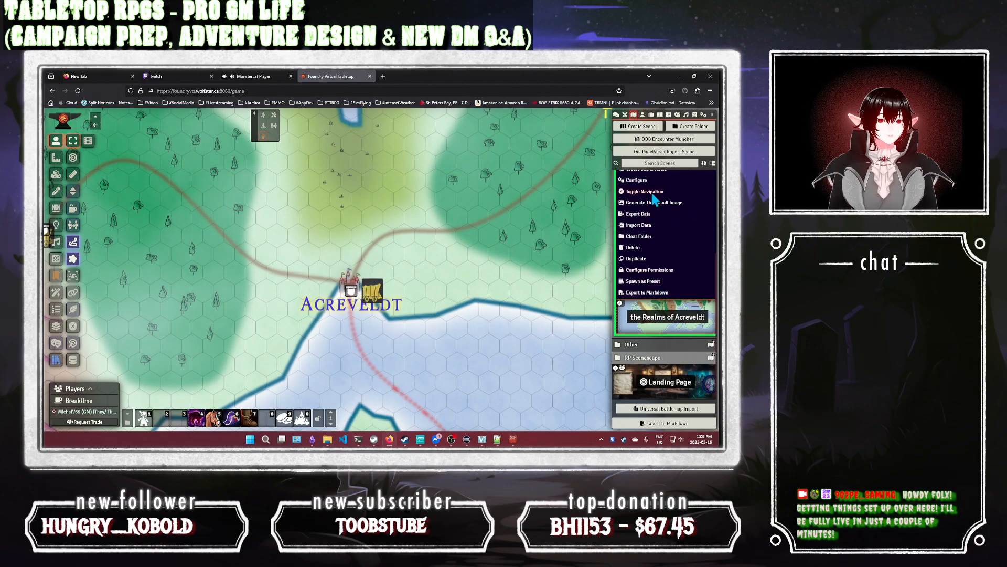
click(637, 180)
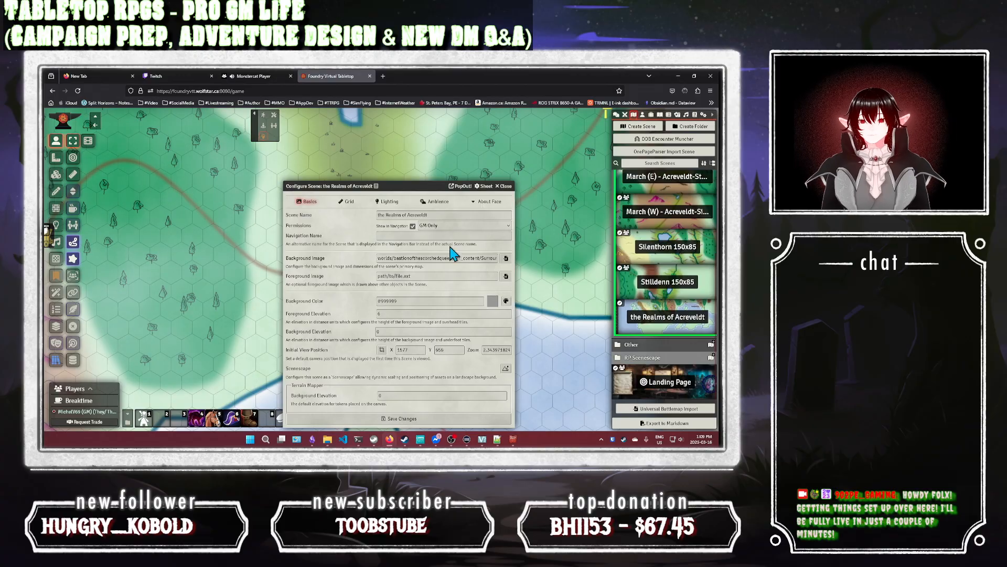
click(413, 226)
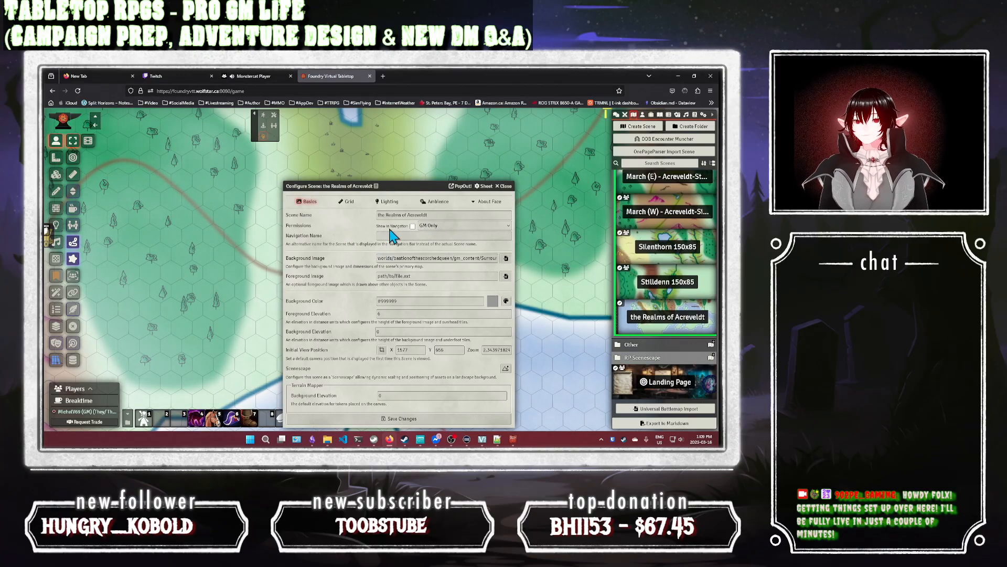
click(412, 226)
click(426, 226)
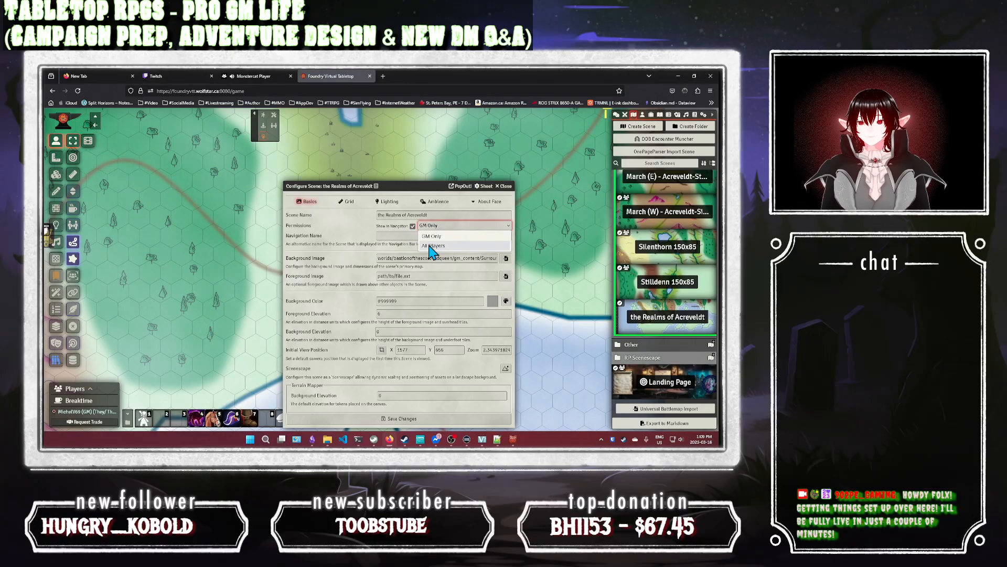
click(431, 247)
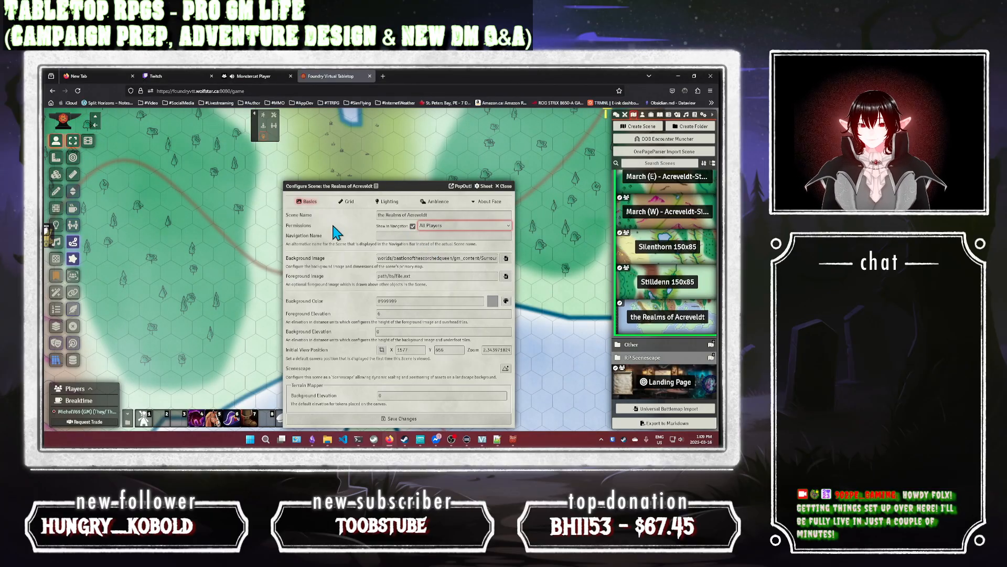
click(506, 260)
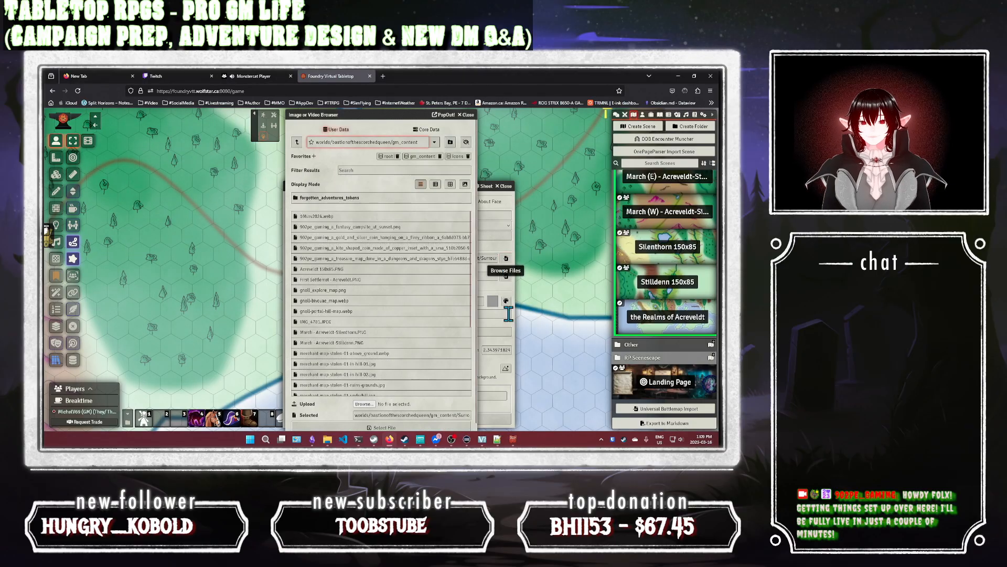
Step: Try to upload the Surroundings of Acreveldt CC3 drawing as the scene's background image
click(363, 404)
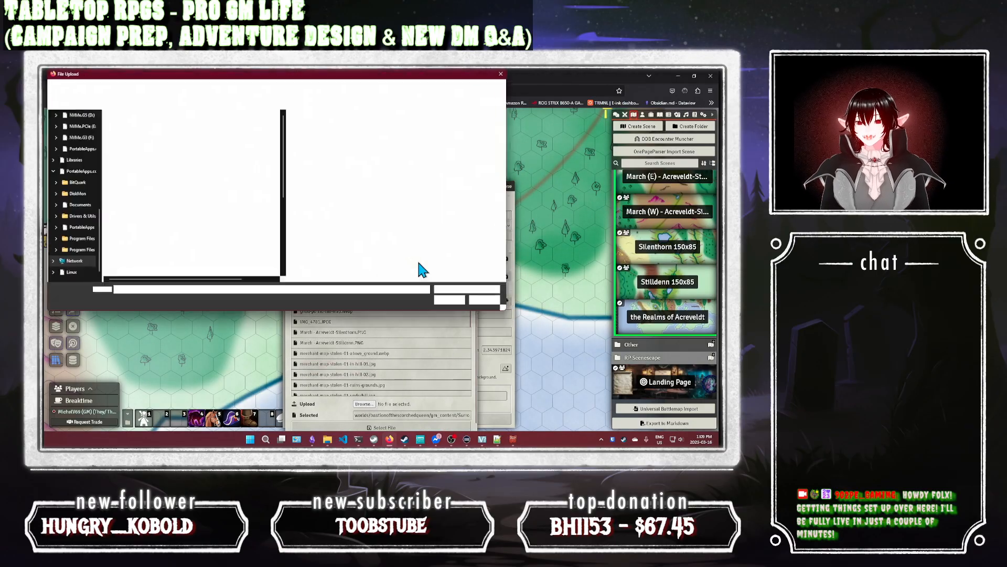
click(161, 127)
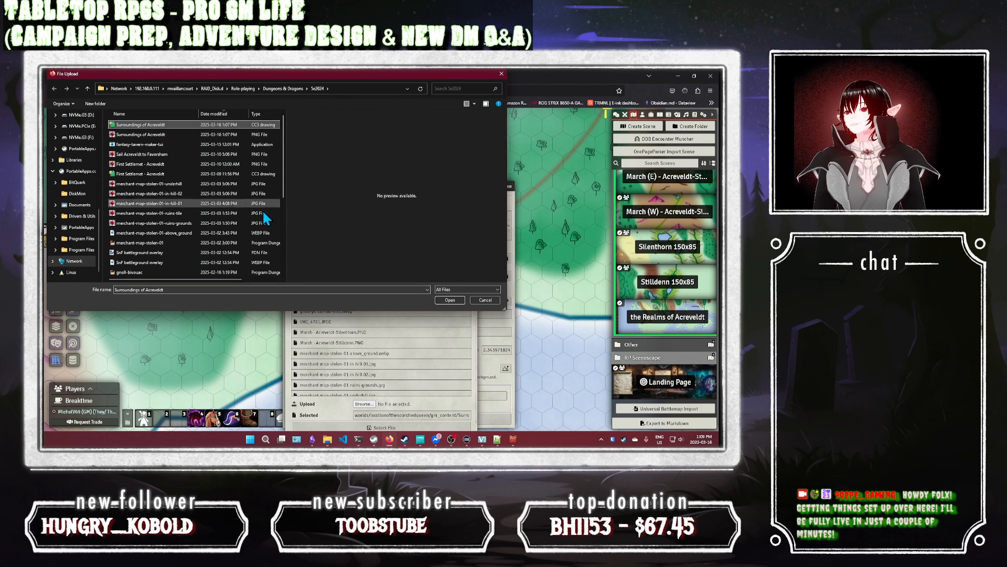
click(450, 300)
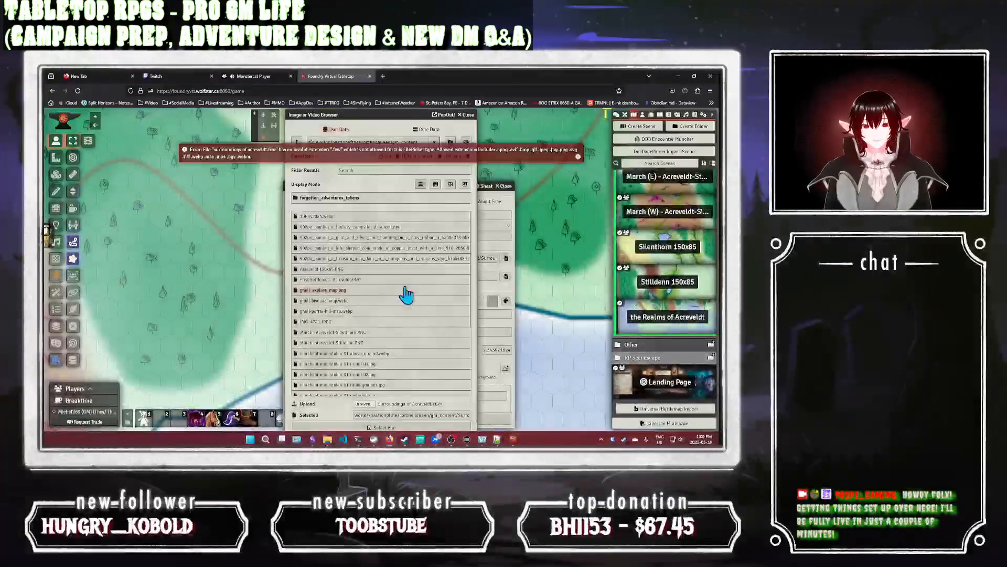
Step: Upload the Surroundings of Acreveldt PNG, select it as the scene's background image and save the scene configuration
click(363, 403)
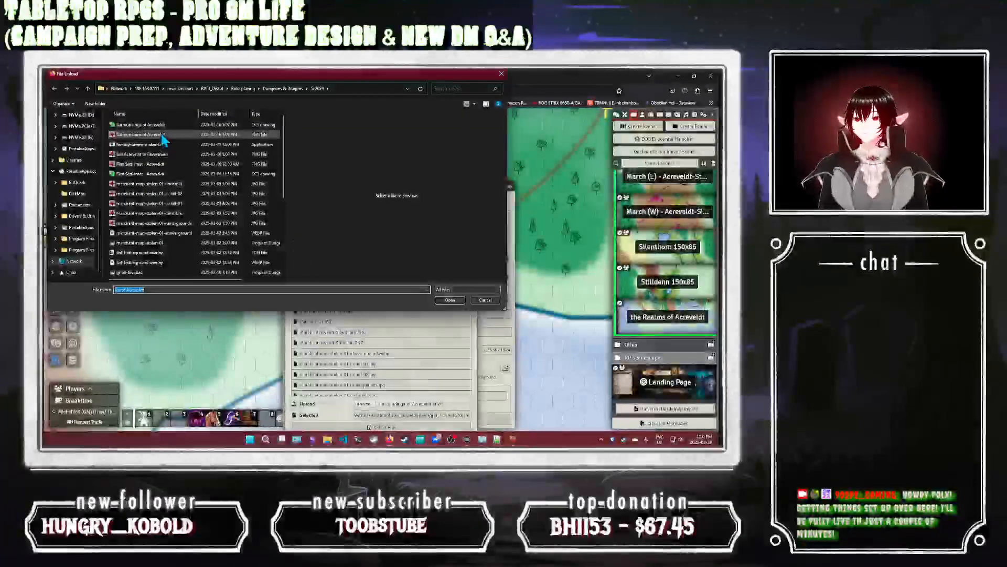
click(163, 137)
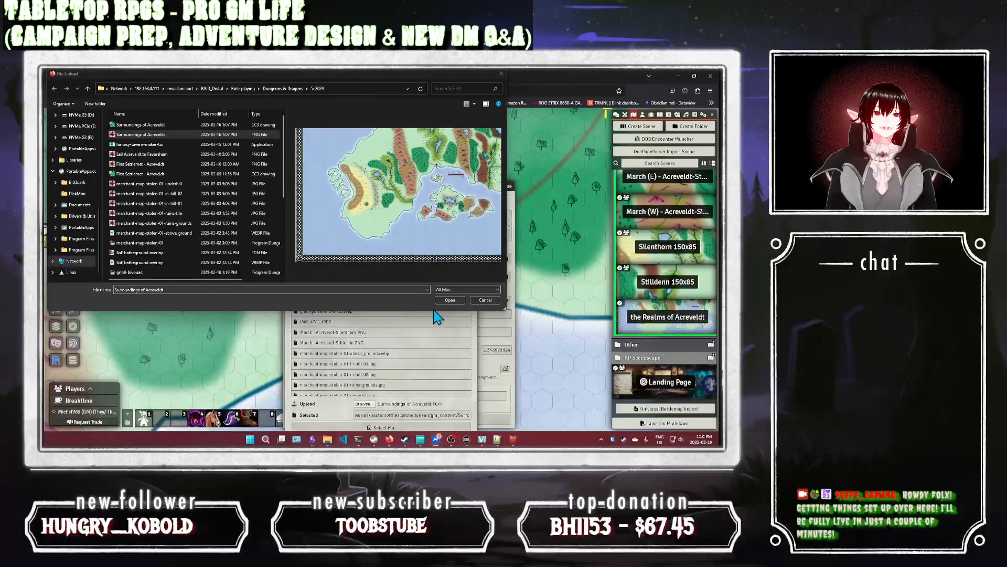
click(449, 300)
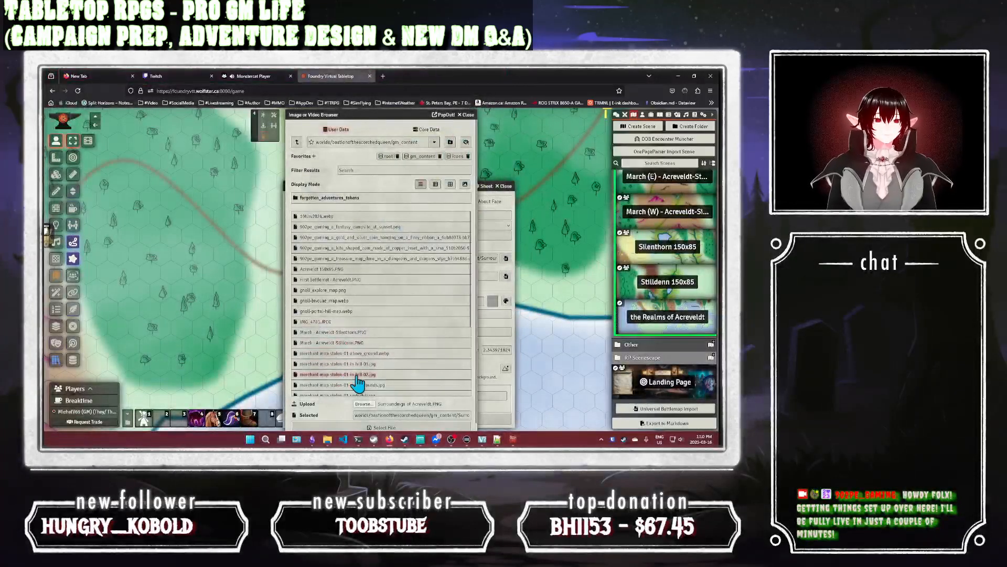
scroll(391, 329, down, 2)
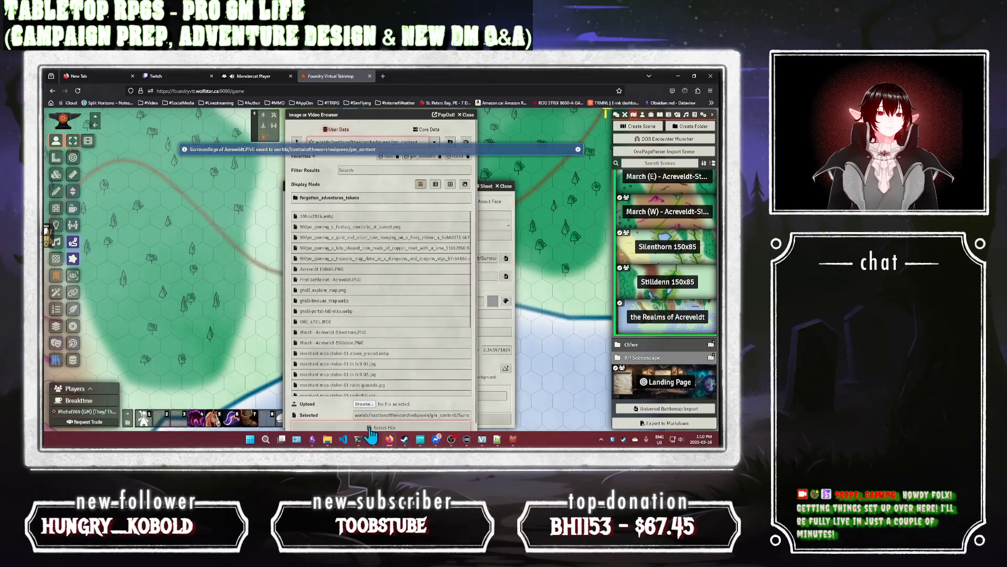
click(370, 428)
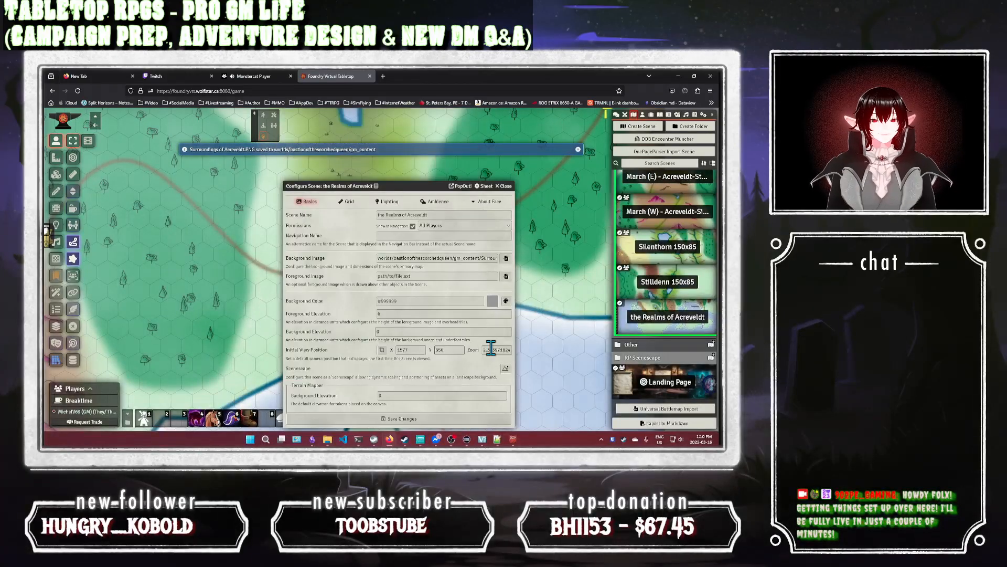
click(417, 419)
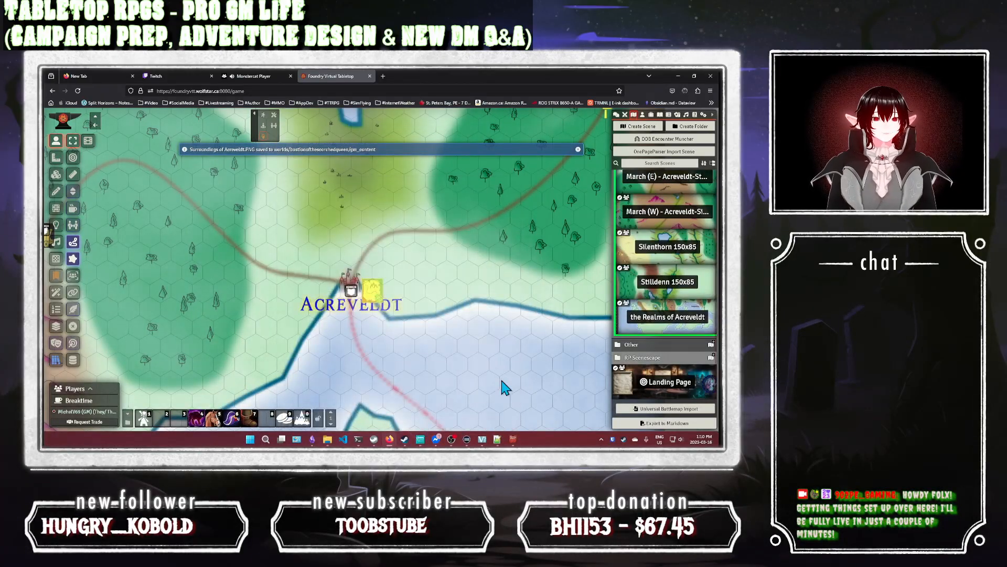
Step: Open and reload the Realms of Acreveldt scene, and examine the updated map from Acreveldt to the islands and western coast
click(670, 319)
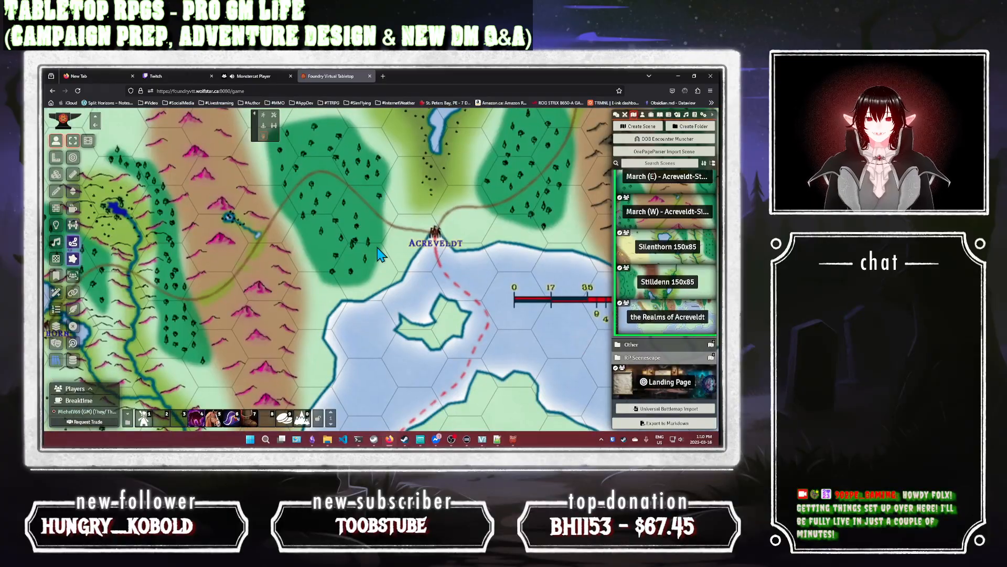
click(79, 92)
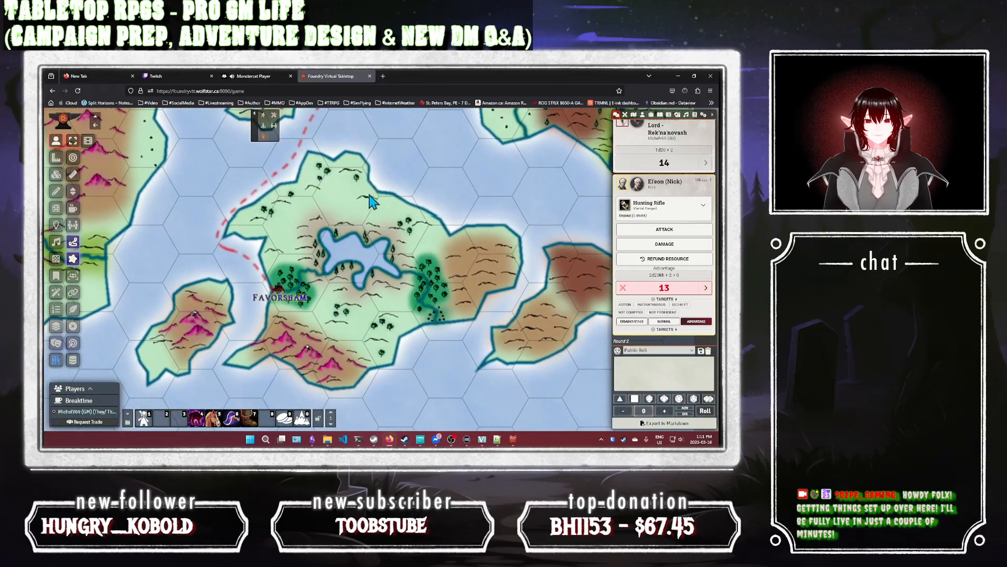
scroll(373, 267, down, 8)
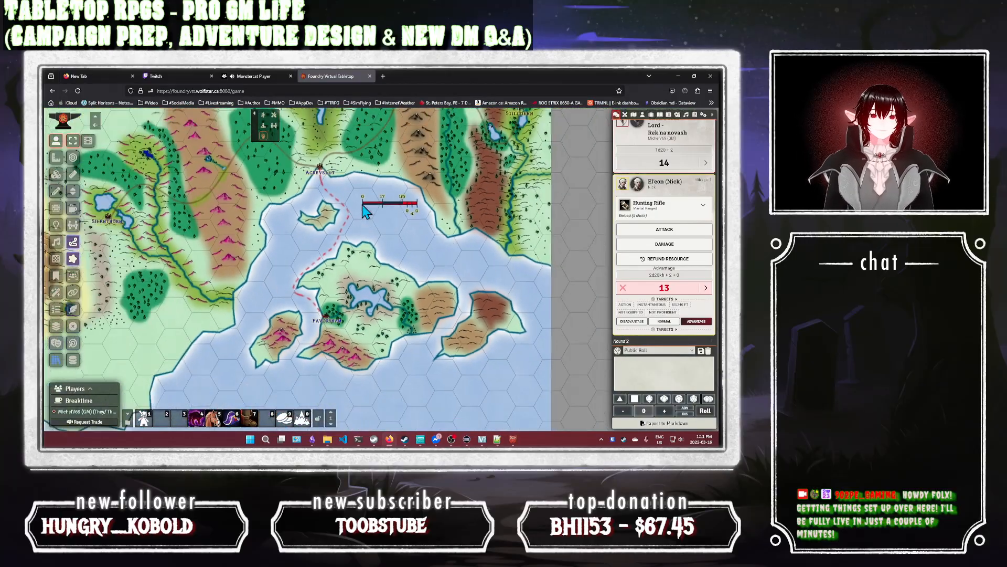
drag(278, 218, 355, 244)
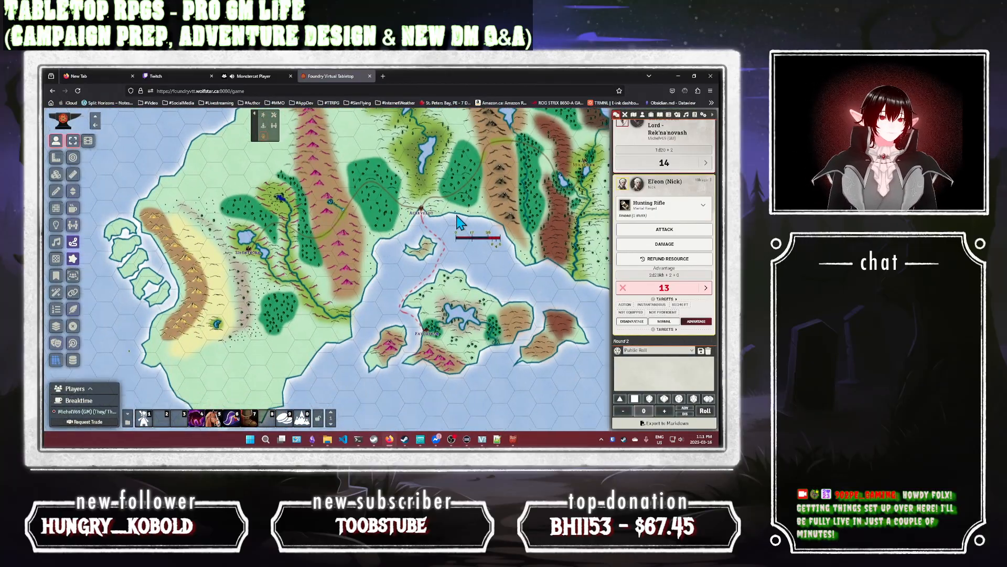
drag(356, 251, 400, 242)
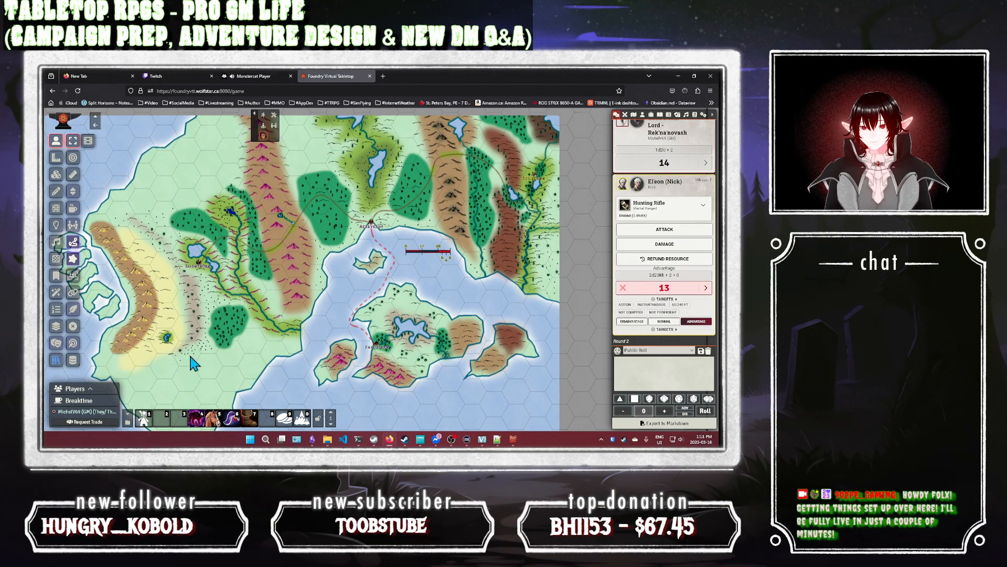
Step: Examine the map's southwestern peninsula and southern coast, and inspect Acreveldt and the bay beneath it up close
drag(157, 373, 179, 283)
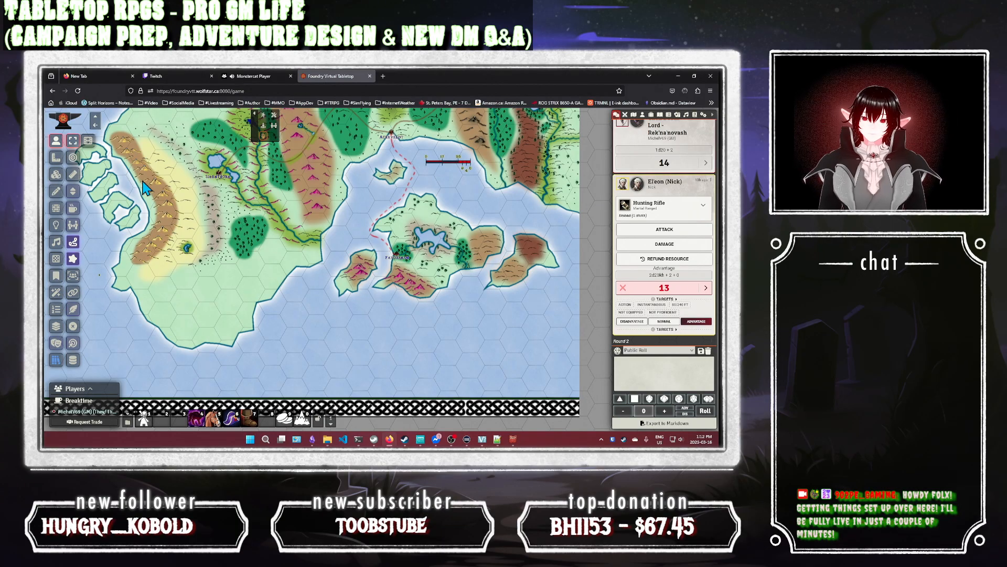
scroll(152, 167, up, 3)
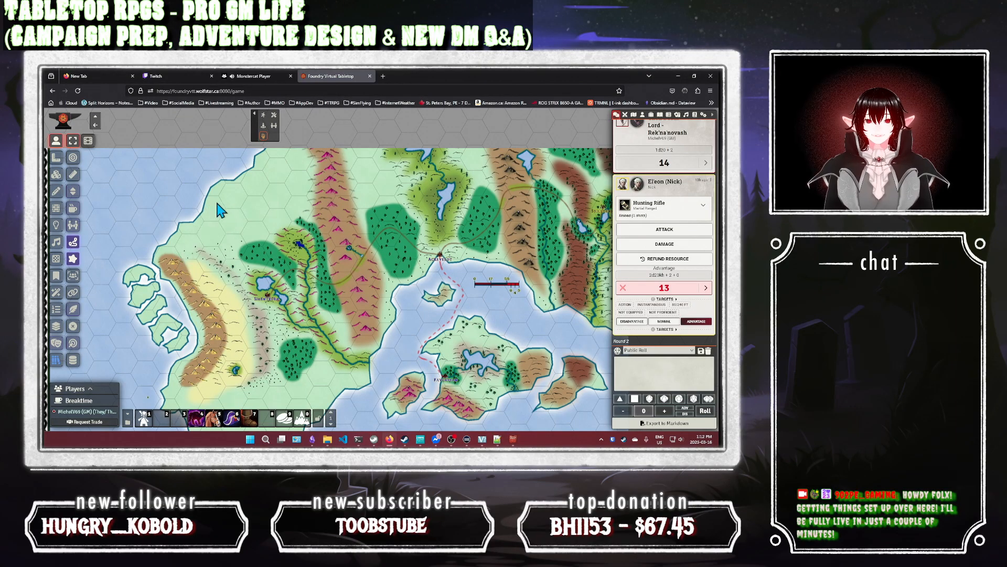
drag(202, 290, 201, 229)
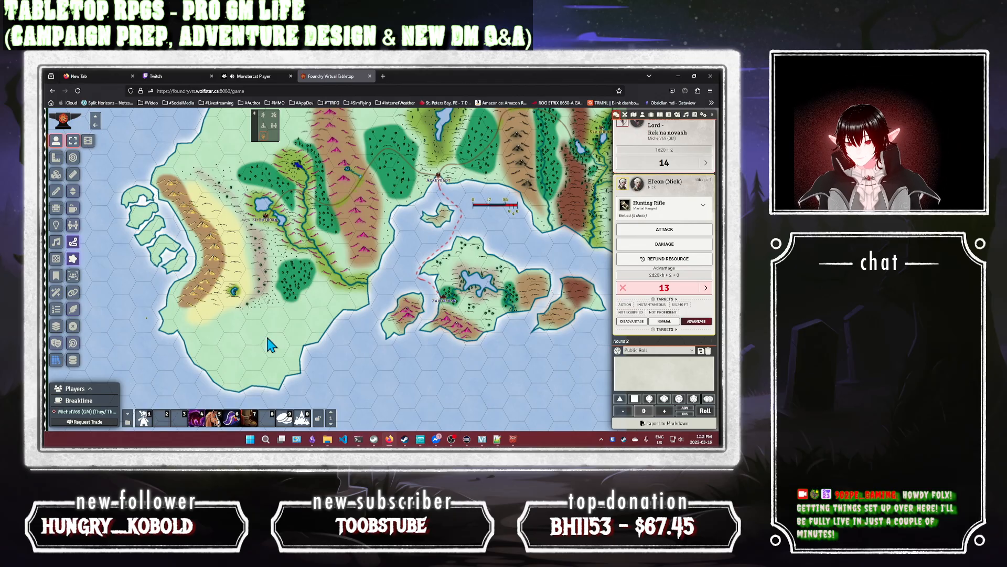
drag(338, 226, 262, 276)
drag(342, 212, 300, 254)
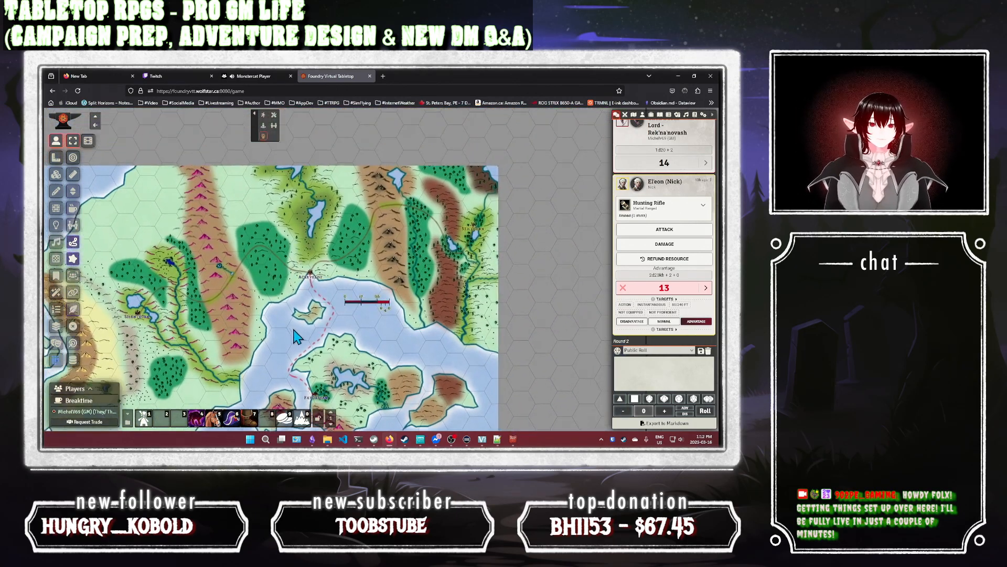
drag(288, 337, 268, 310)
drag(267, 237, 319, 221)
scroll(329, 221, up, 10)
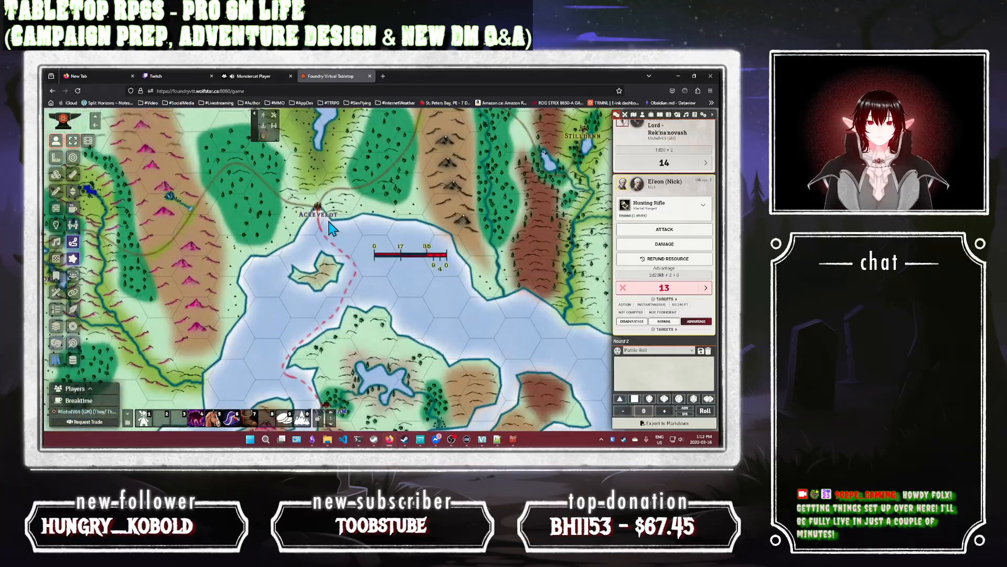
scroll(329, 223, up, 6)
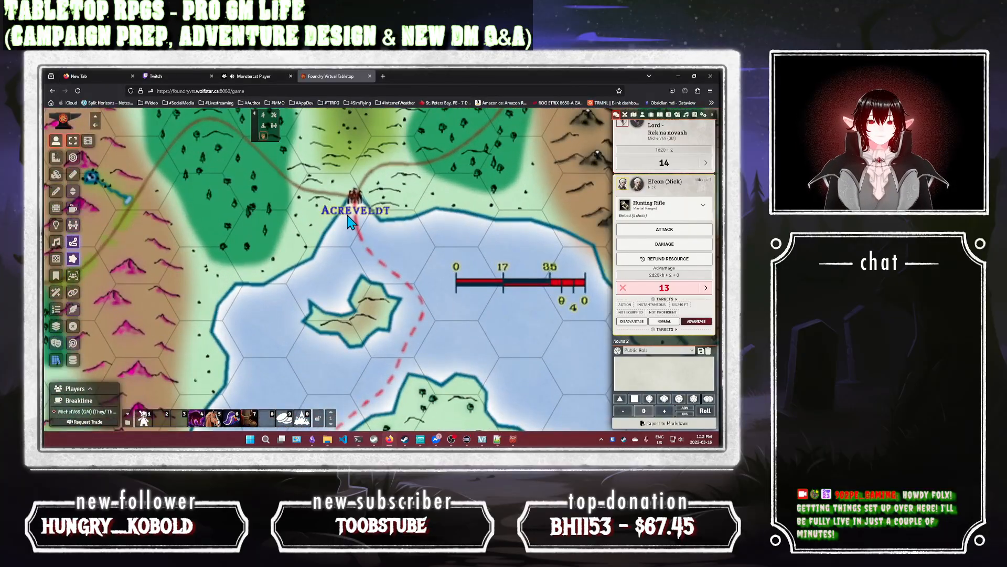
scroll(350, 223, down, 3)
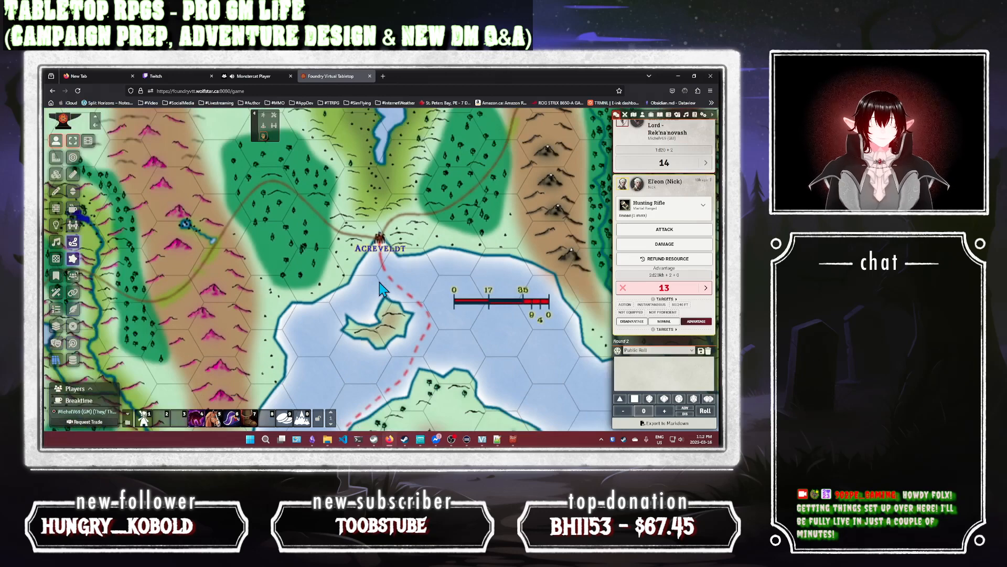
drag(382, 287, 388, 319)
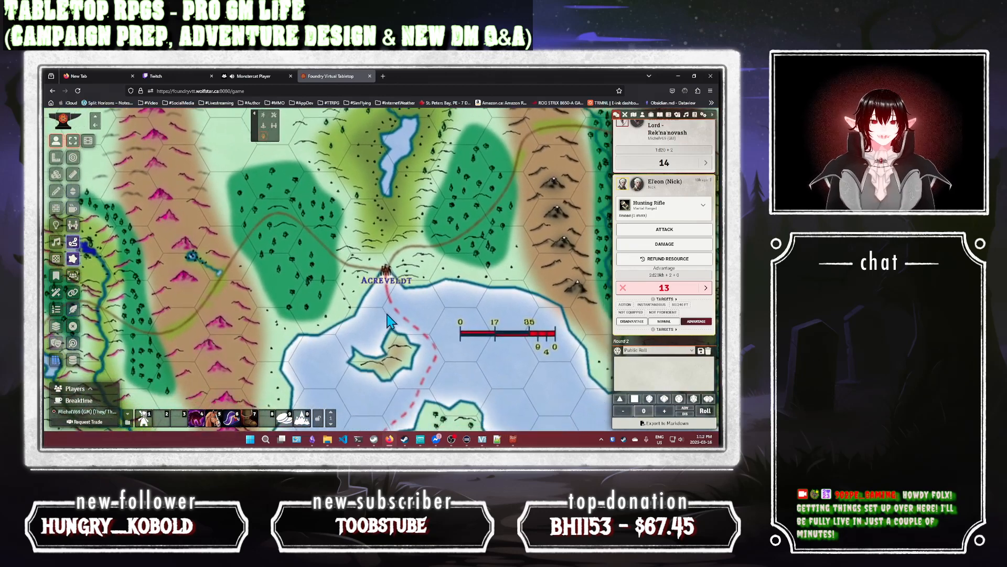